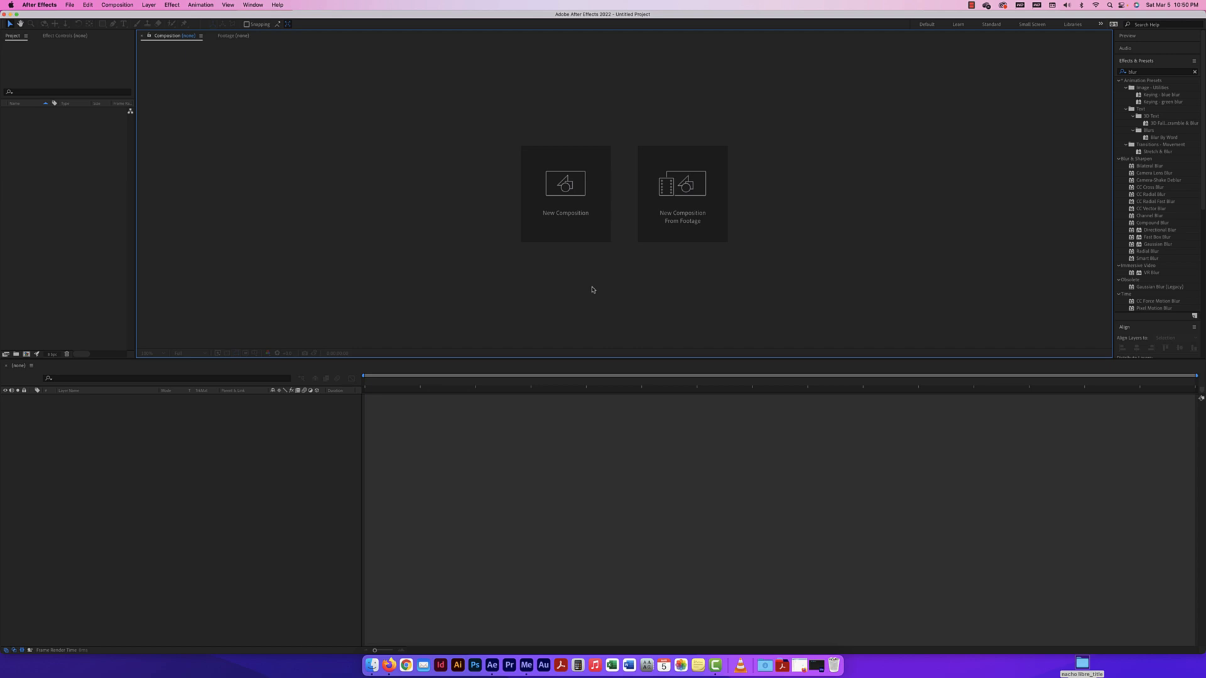
Create a 1920 x 1080, 24 fps composition named "opening title sequence" with a duration of 0:01:30:00
click(570, 157)
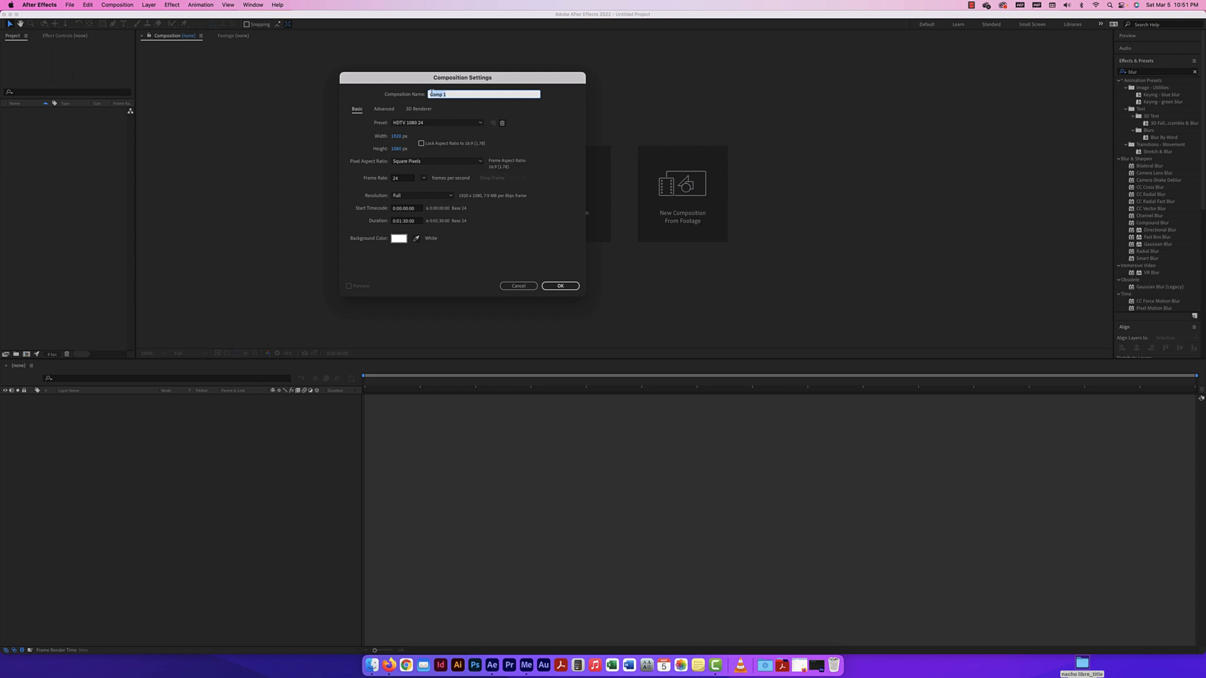
text(opening title sequence)
click(466, 94)
text(ence)
click(559, 286)
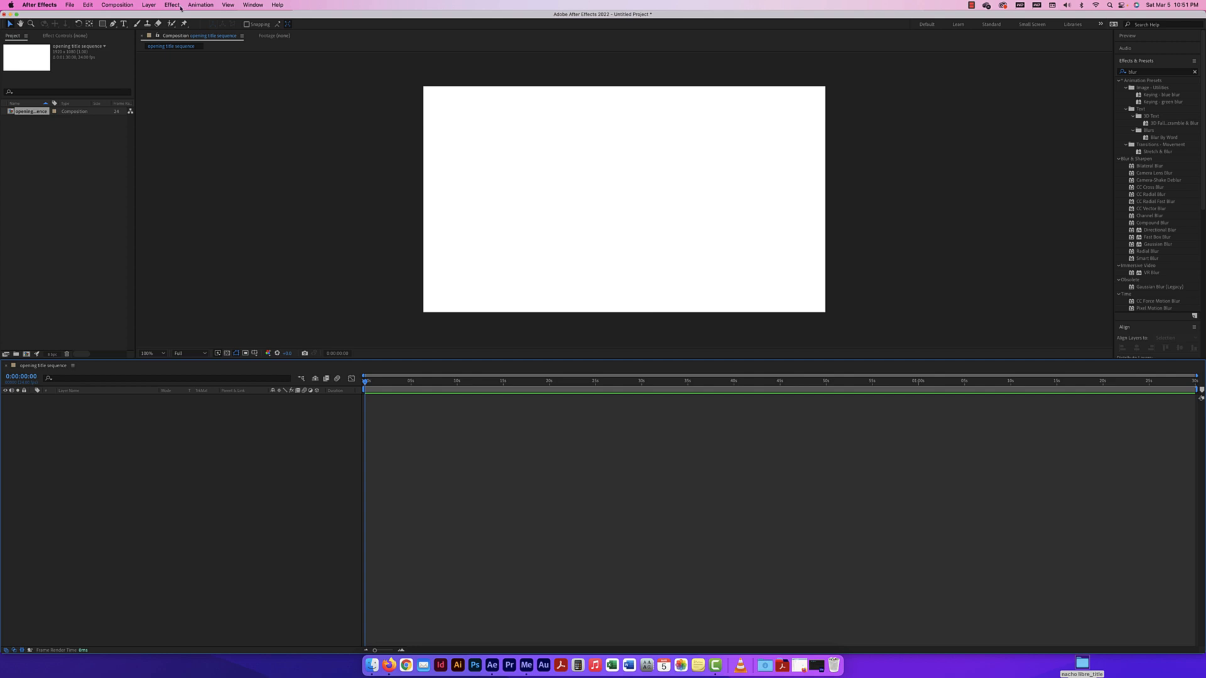
Add a new solid layer at full composition size in a medium royal blue colour
click(154, 5)
mouse_move(207, 18)
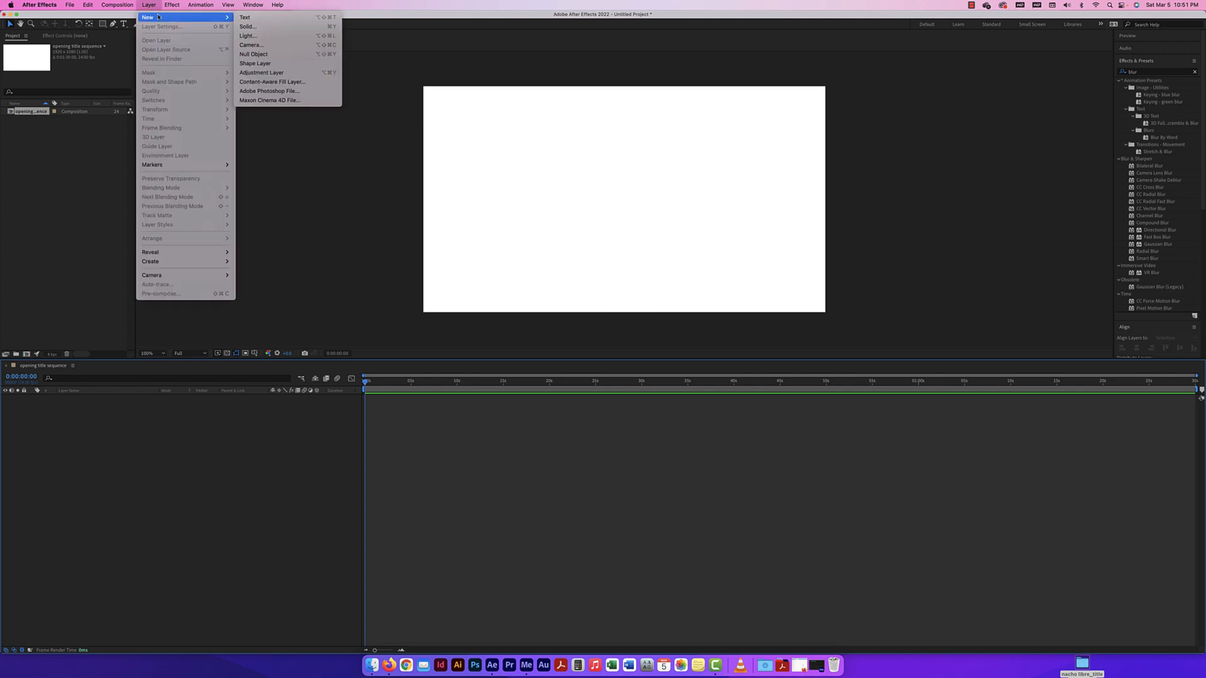
click(255, 28)
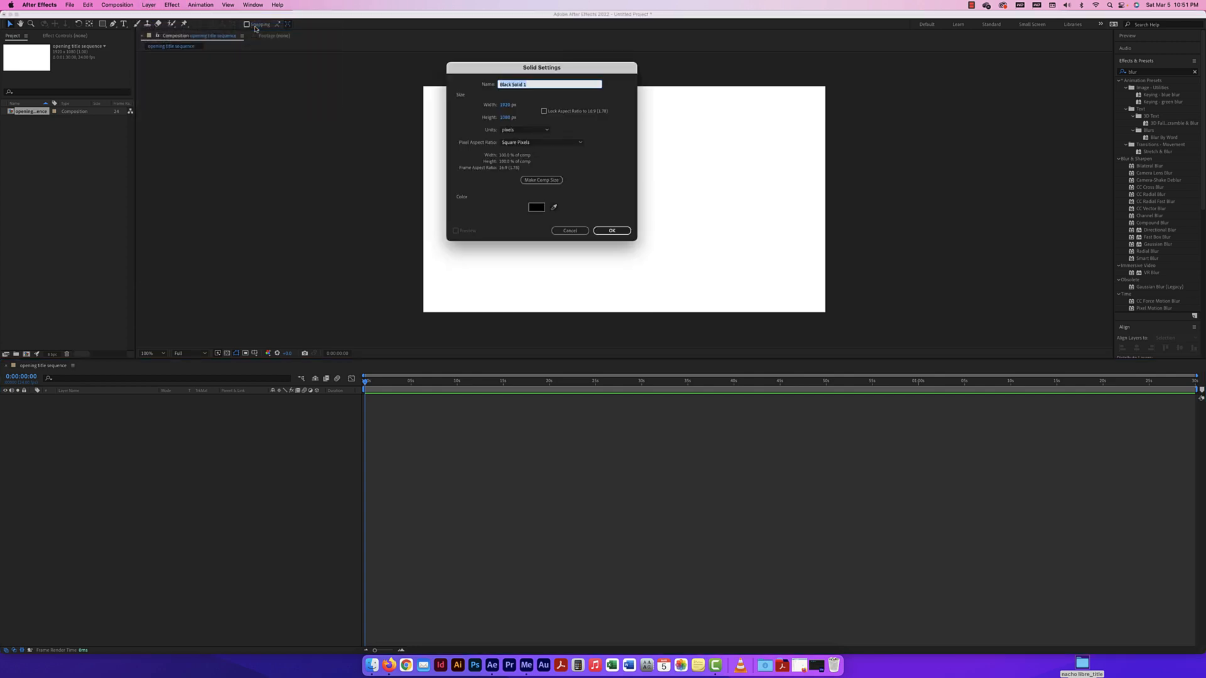
click(537, 212)
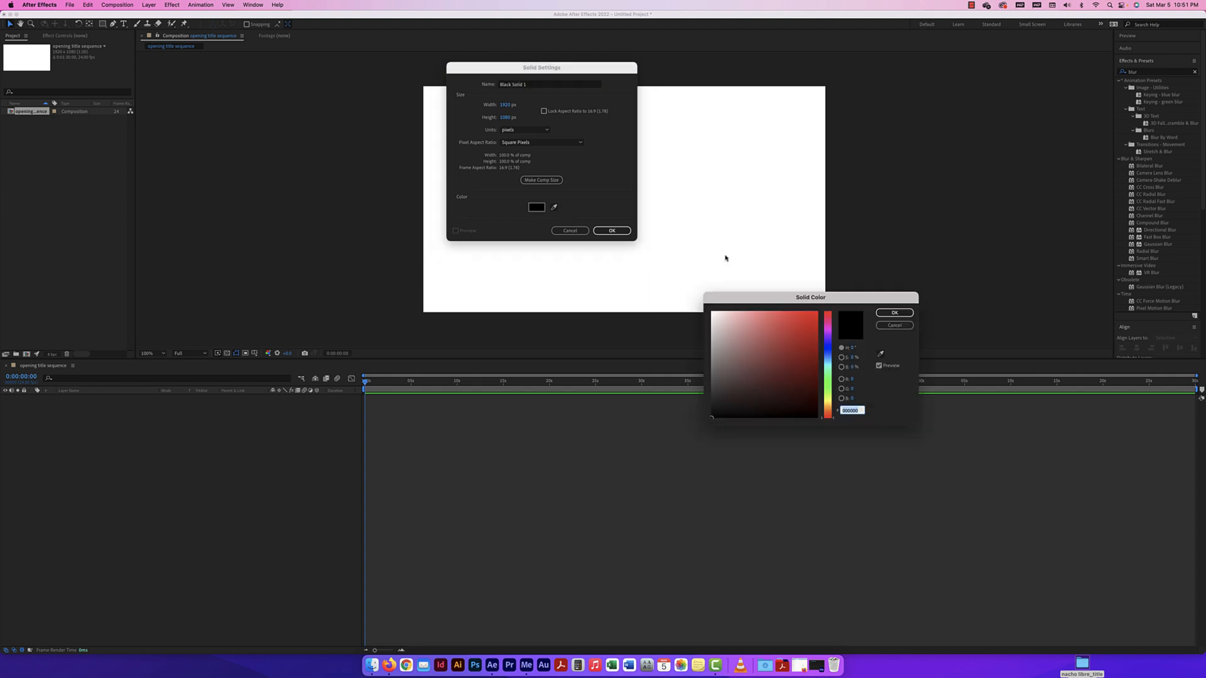
mouse_move(835, 414)
mouse_down()
mouse_move(835, 359)
mouse_move(816, 326)
mouse_up()
click(812, 329)
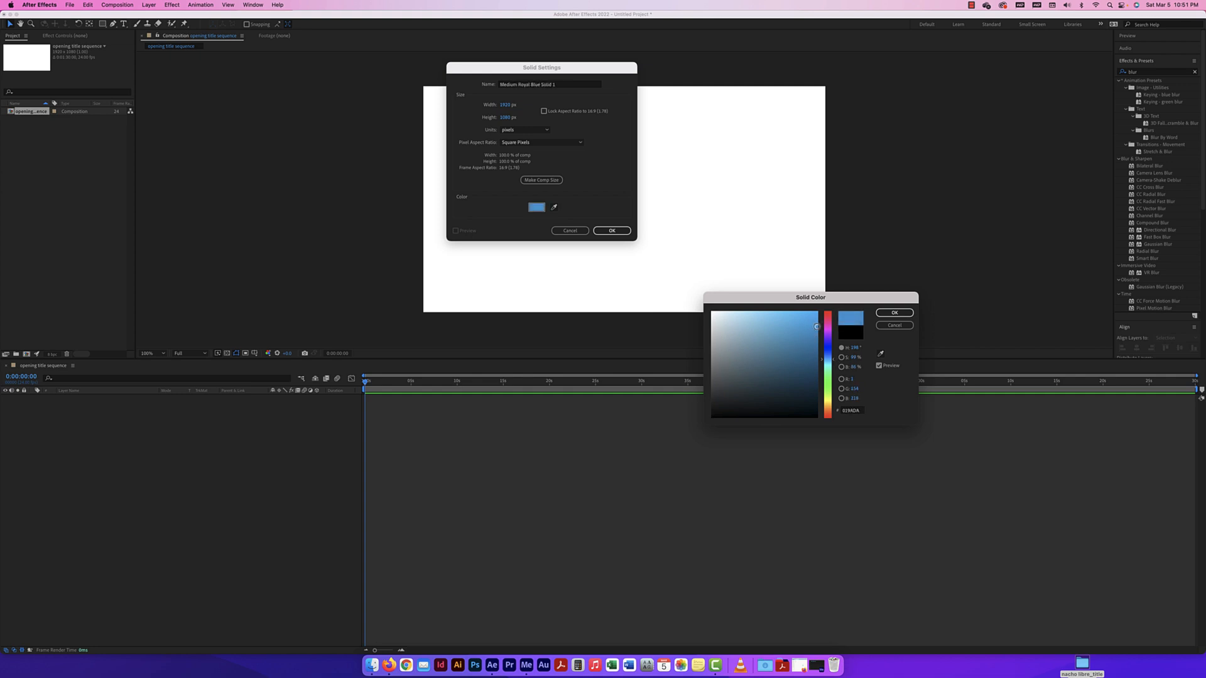
click(894, 313)
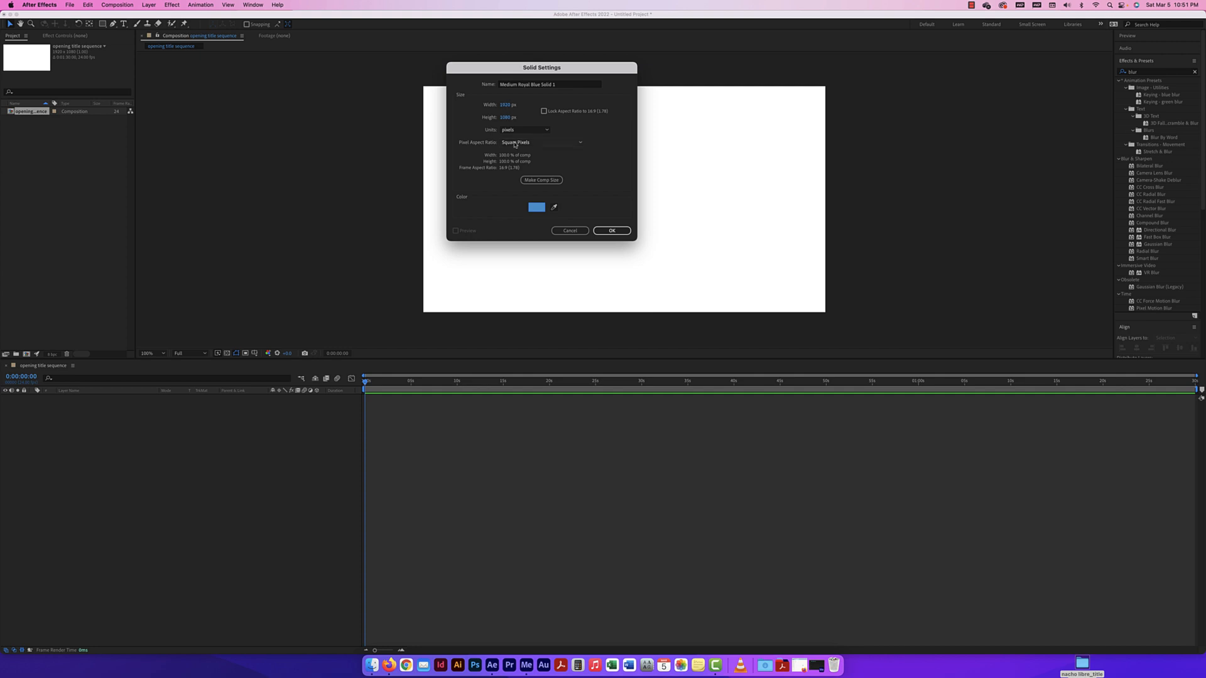
click(612, 231)
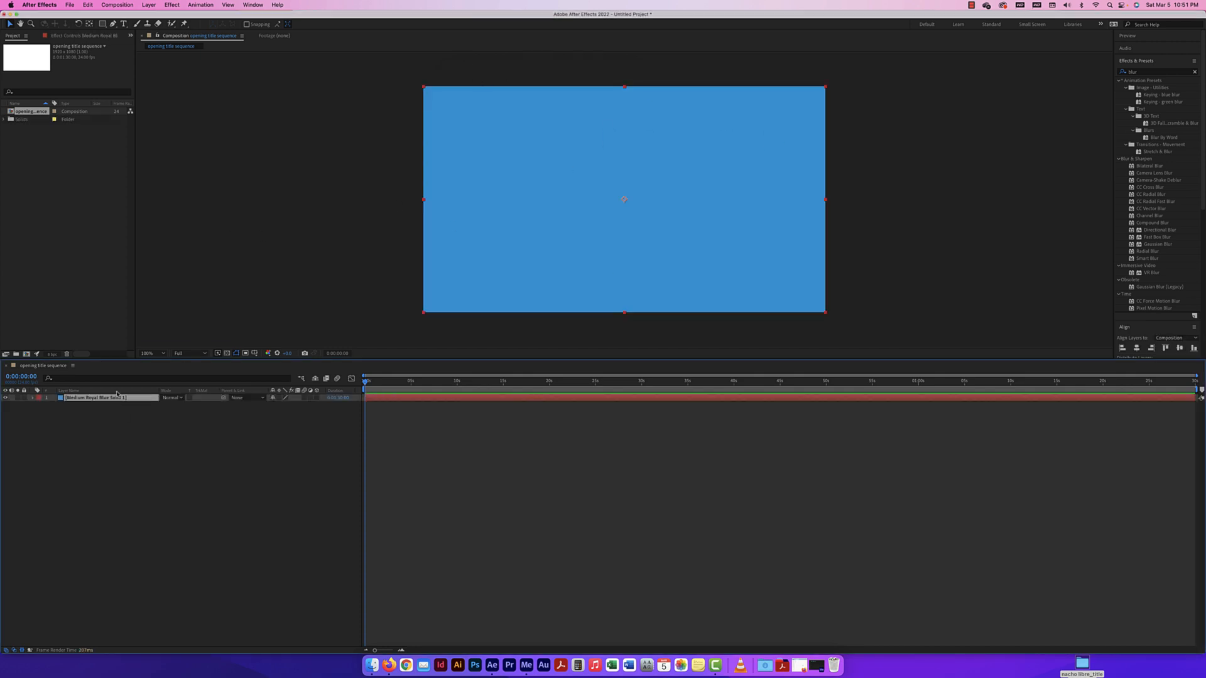
Change the solid layer's colour to a slightly darker blue
double_click(77, 398)
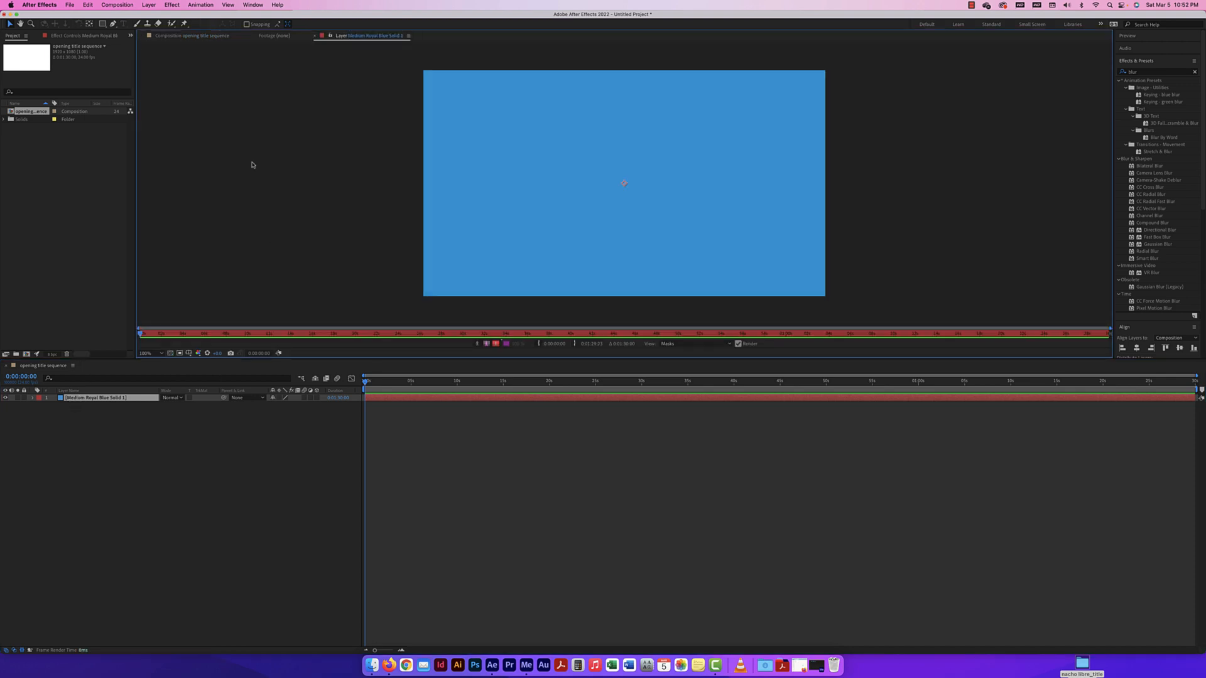
click(149, 5)
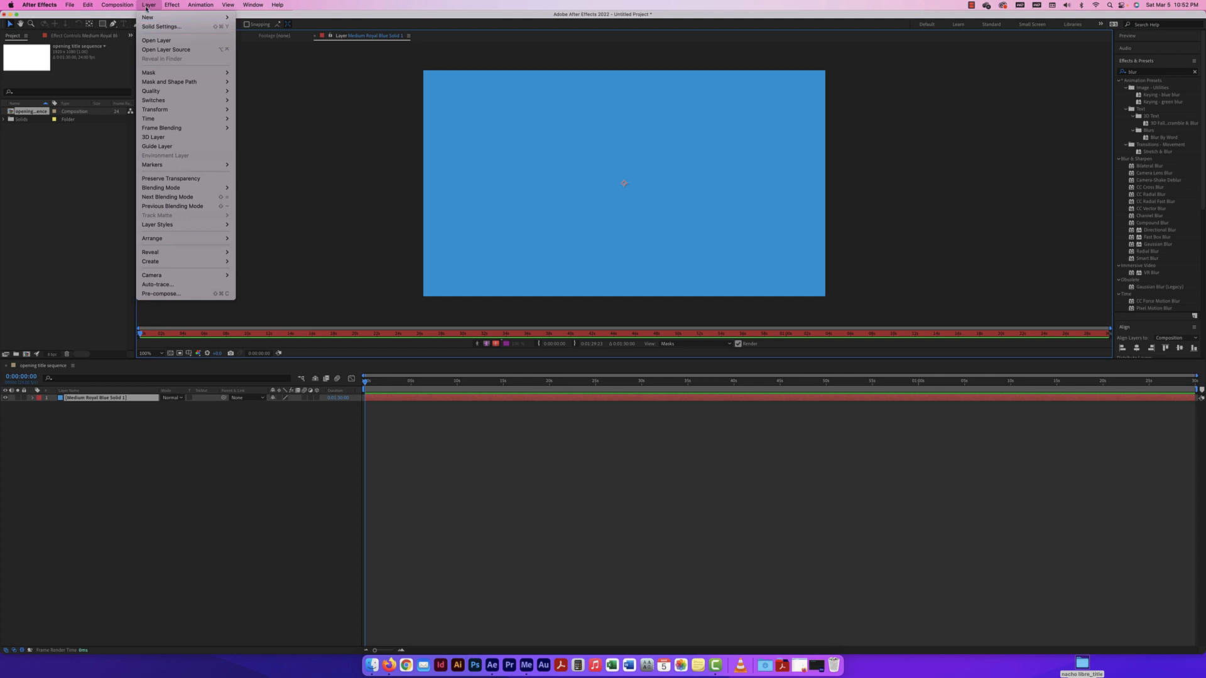
click(153, 27)
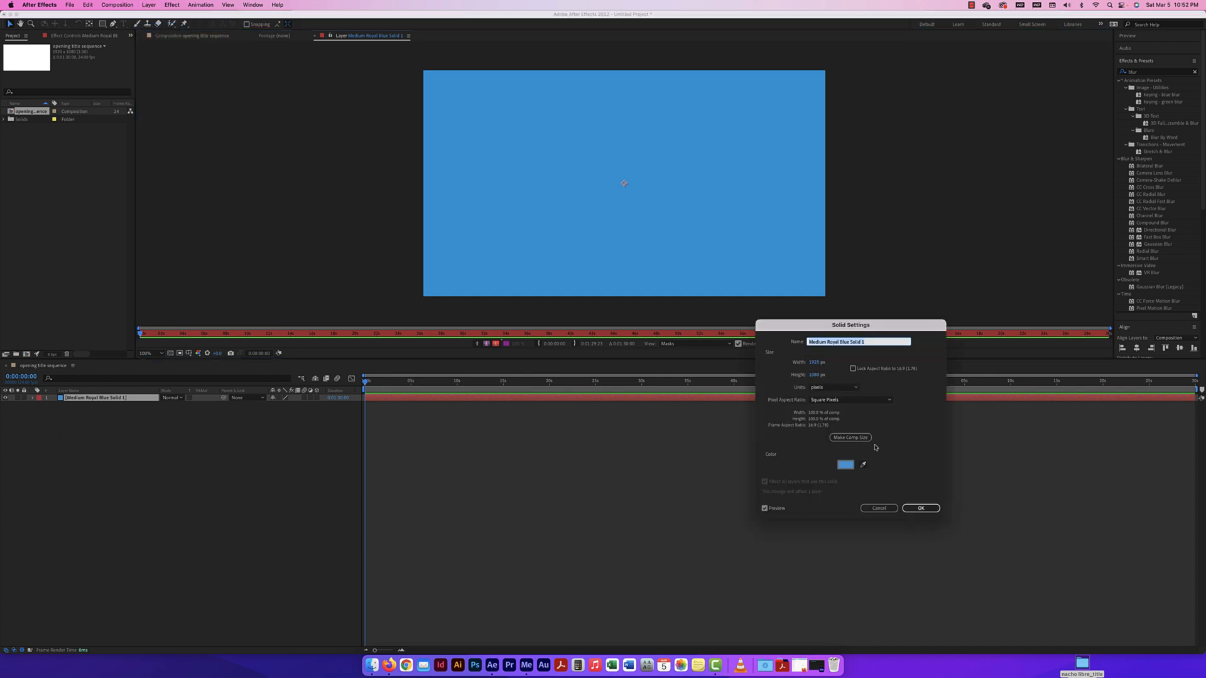
click(846, 465)
drag(813, 348, 814, 333)
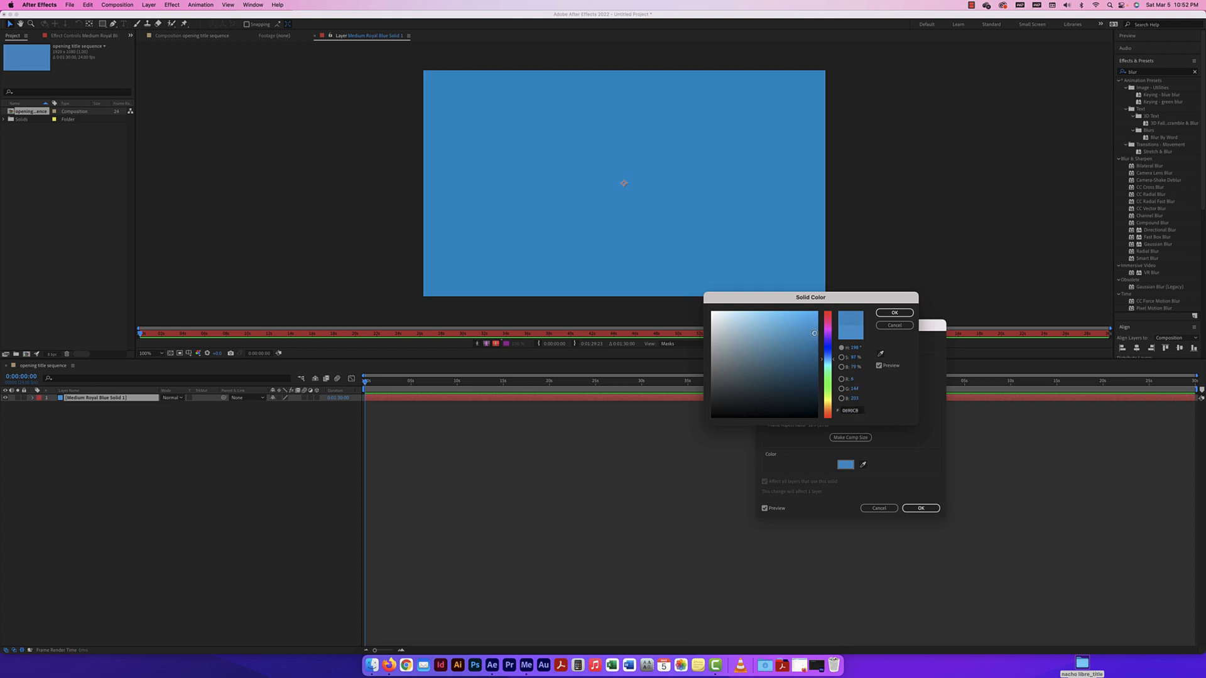
click(895, 313)
click(921, 508)
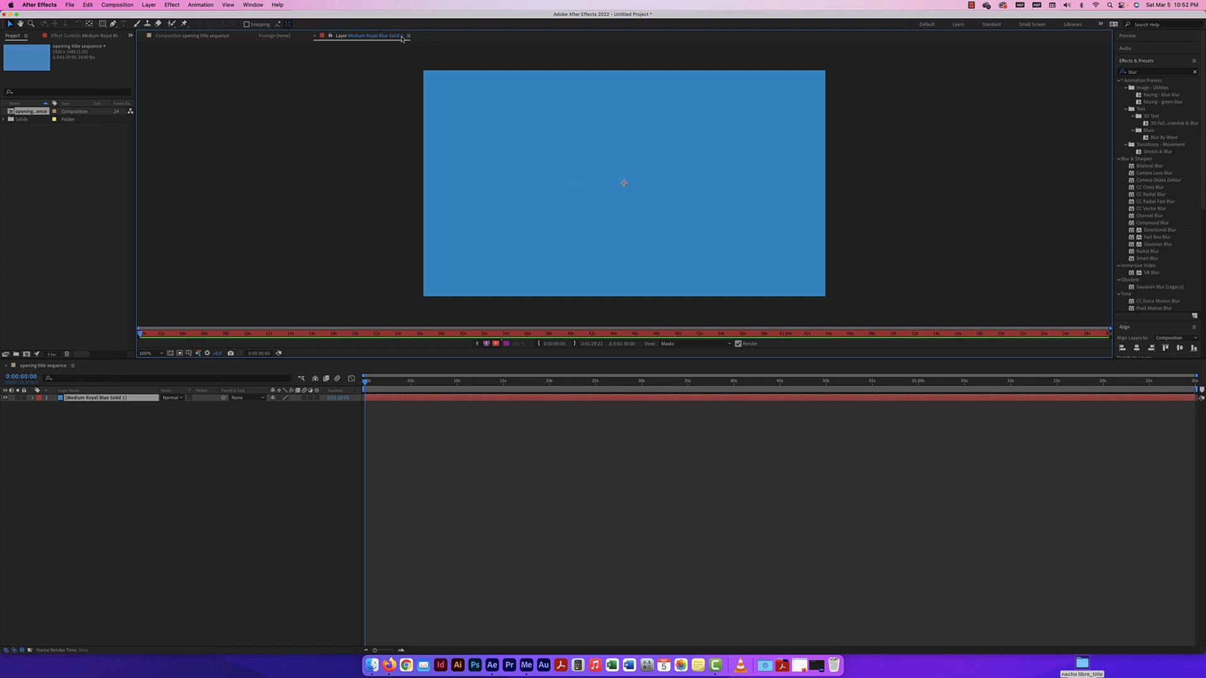
Close the layer and footage viewers to return to the composition view
click(315, 36)
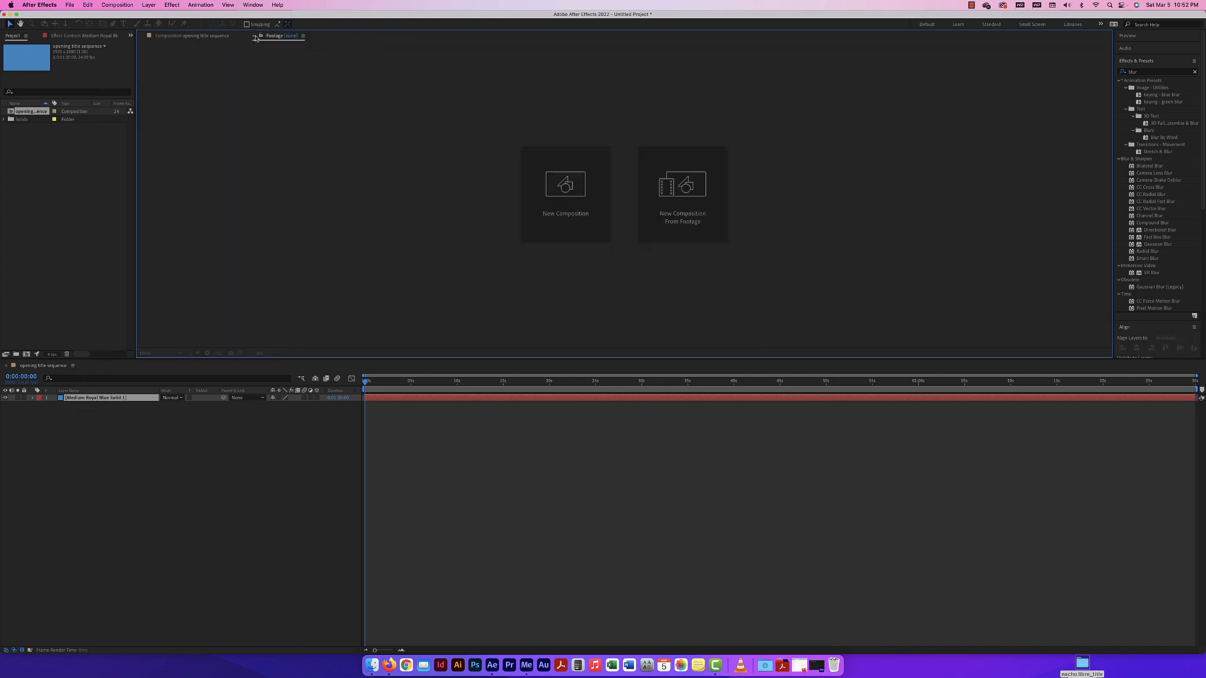
click(255, 37)
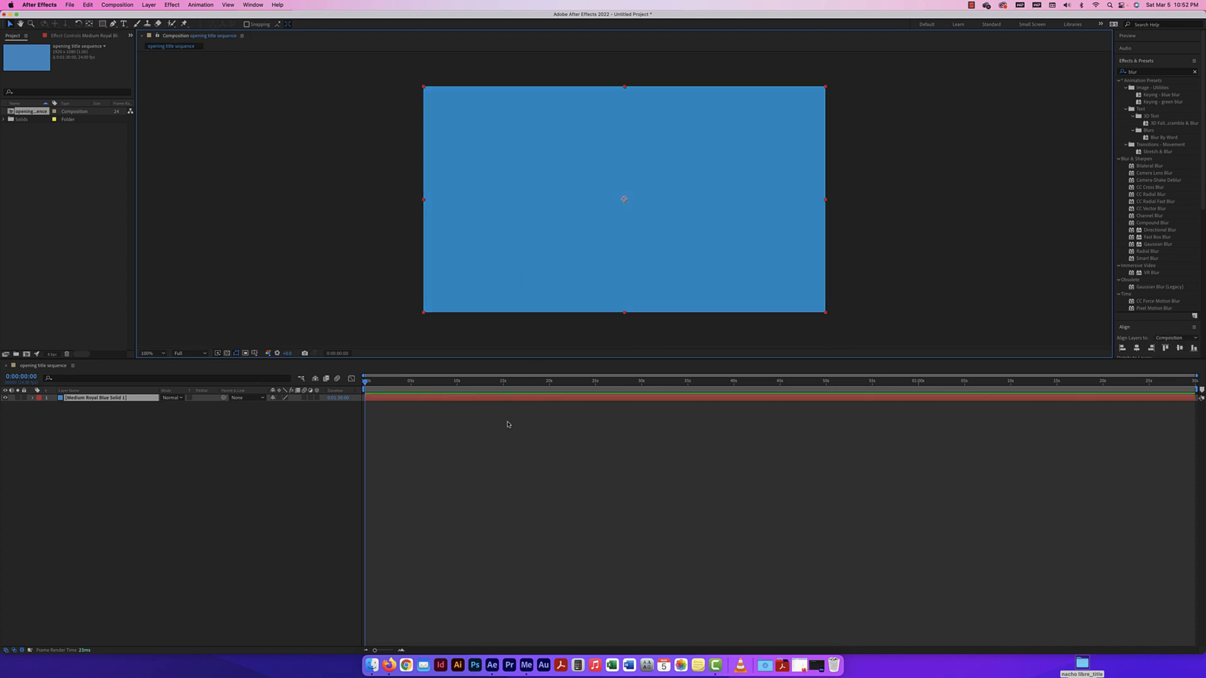
Create a text layer reading "Jack Black" over the blue background and move it near the middle of the frame
click(133, 481)
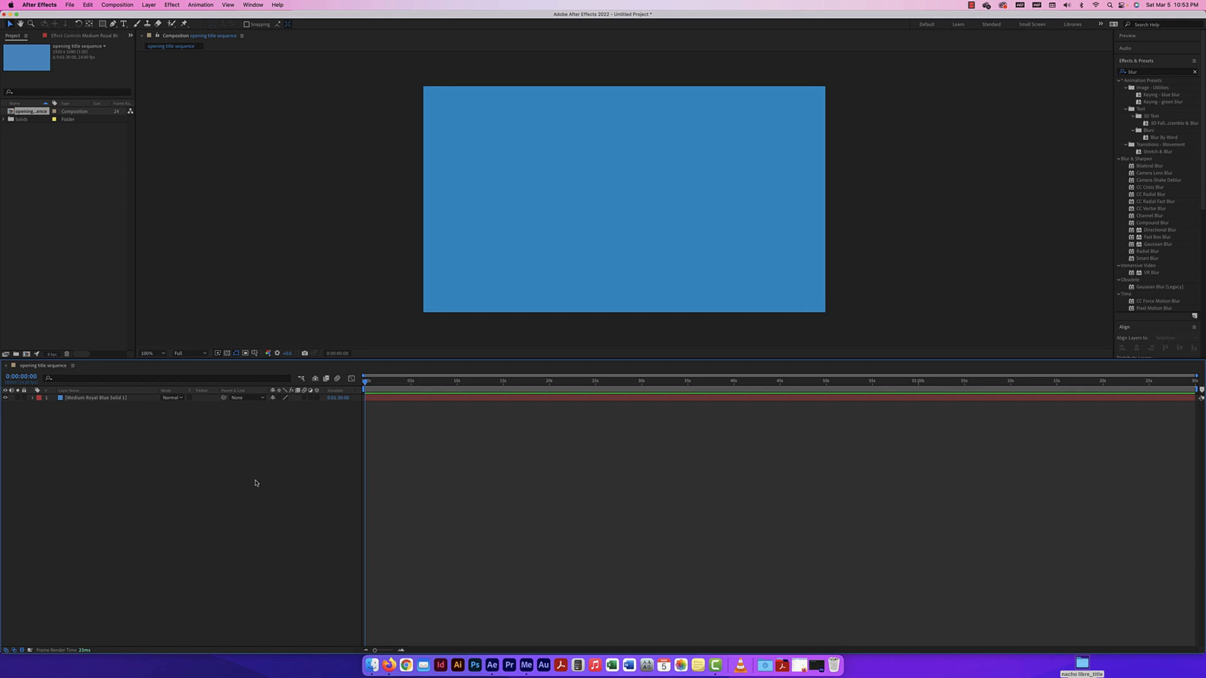
click(123, 23)
click(518, 199)
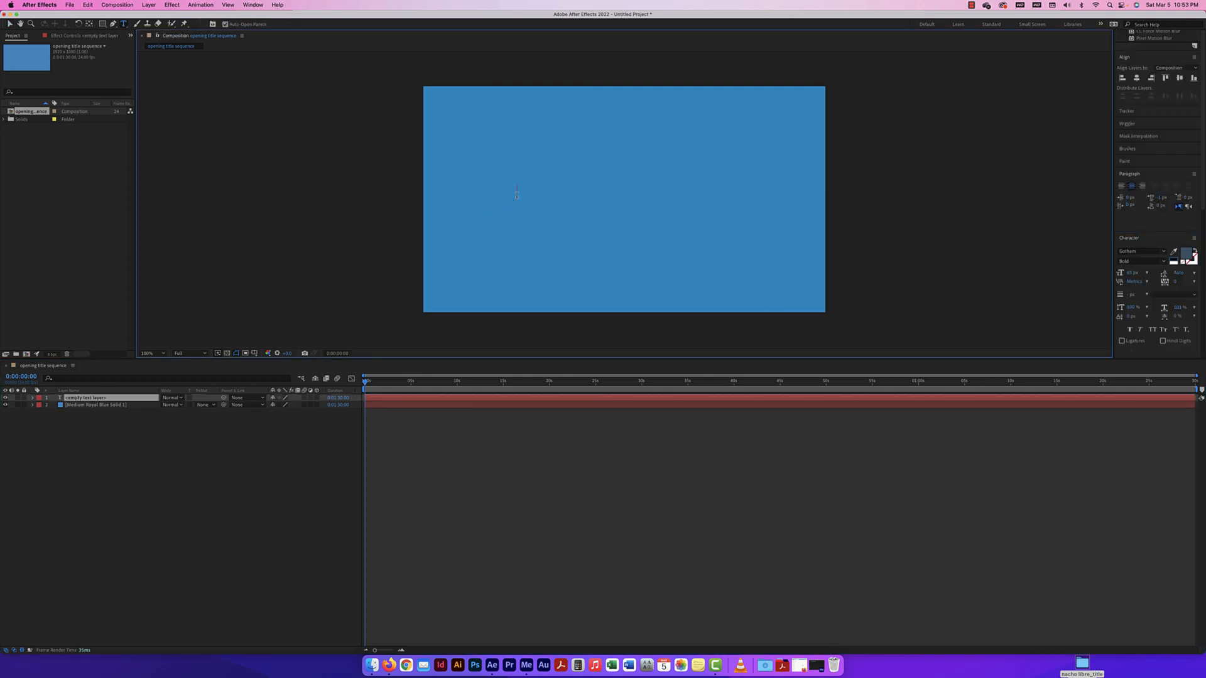
text(Jack Black)
click(10, 23)
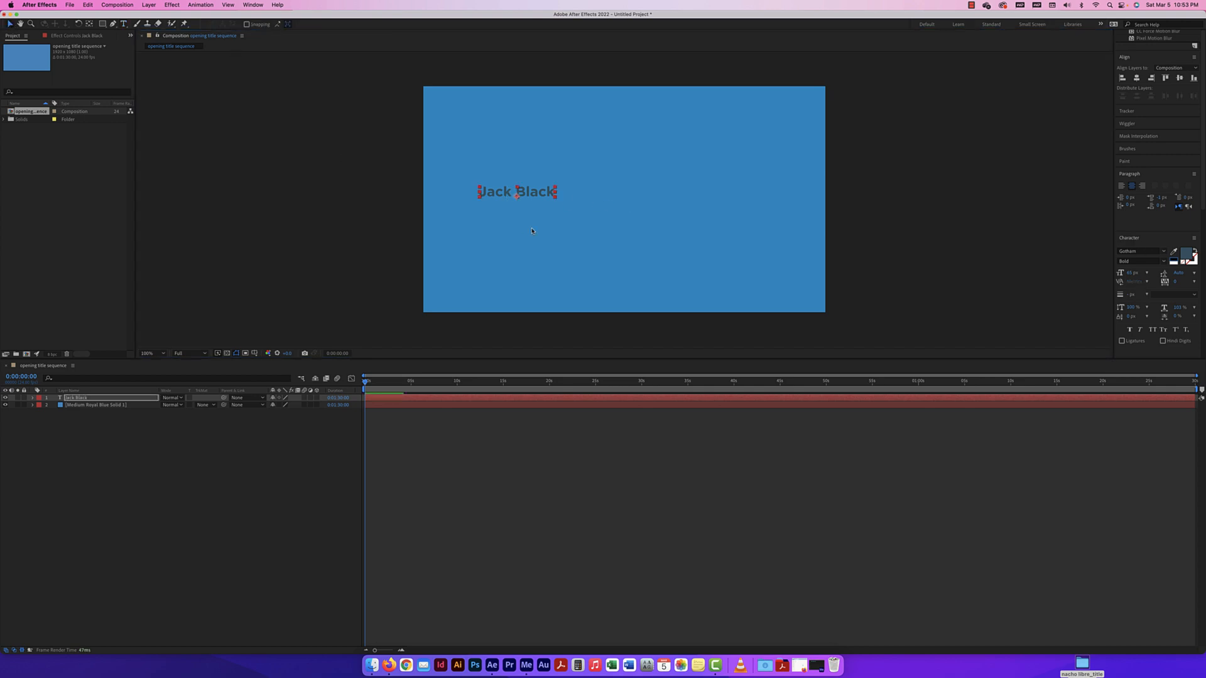
drag(549, 191, 658, 191)
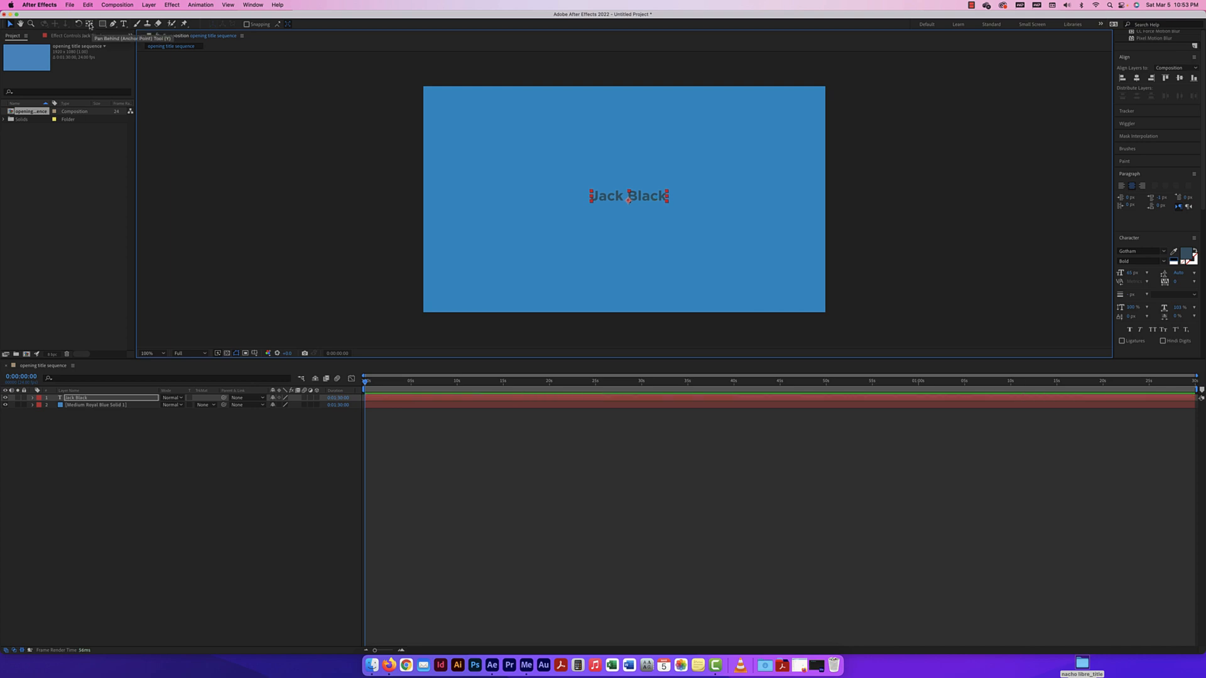
Enlarge the "Jack Black" text to about two and a half times its size and reposition it near the frame's centre
click(90, 25)
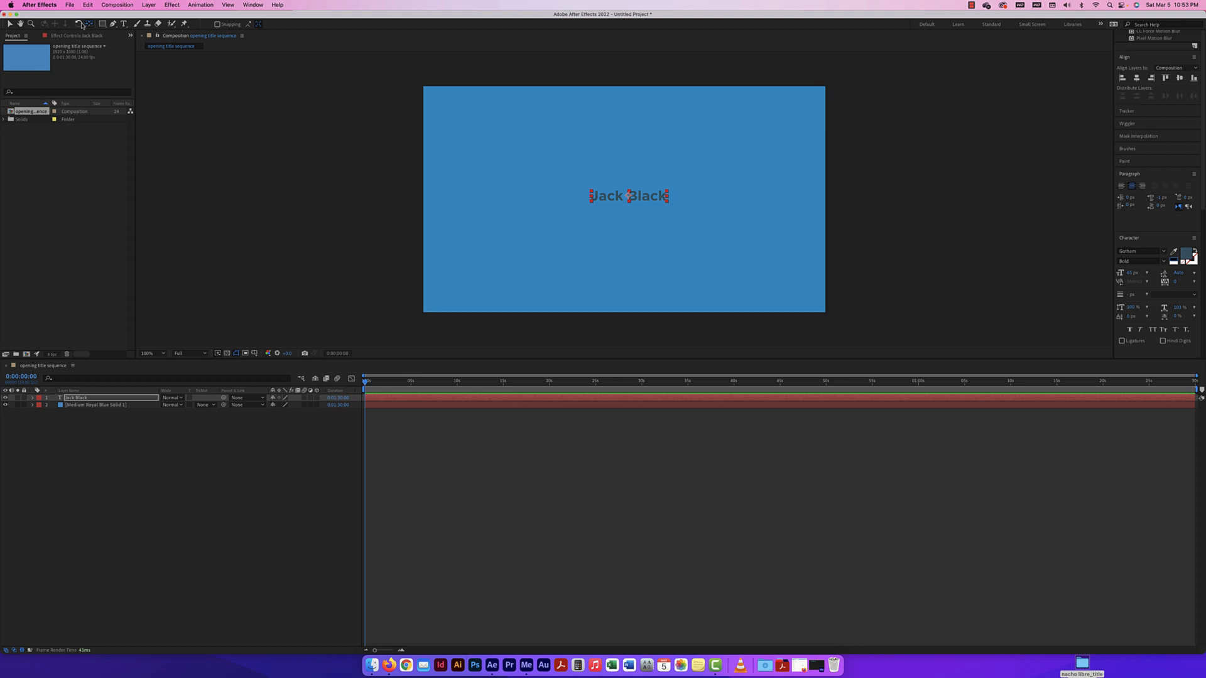
click(10, 24)
drag(666, 197, 705, 188)
drag(713, 185, 676, 206)
click(925, 204)
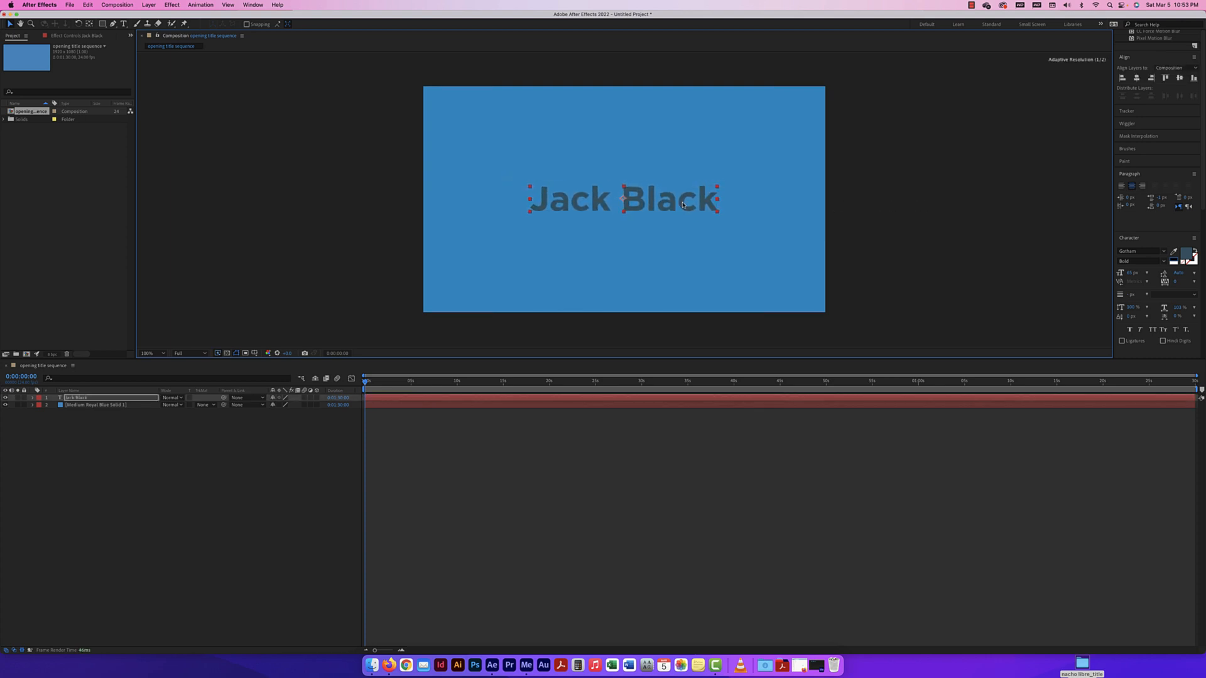
Align the "Jack Black" text to the composition's horizontal and vertical centre
click(1137, 58)
click(1125, 98)
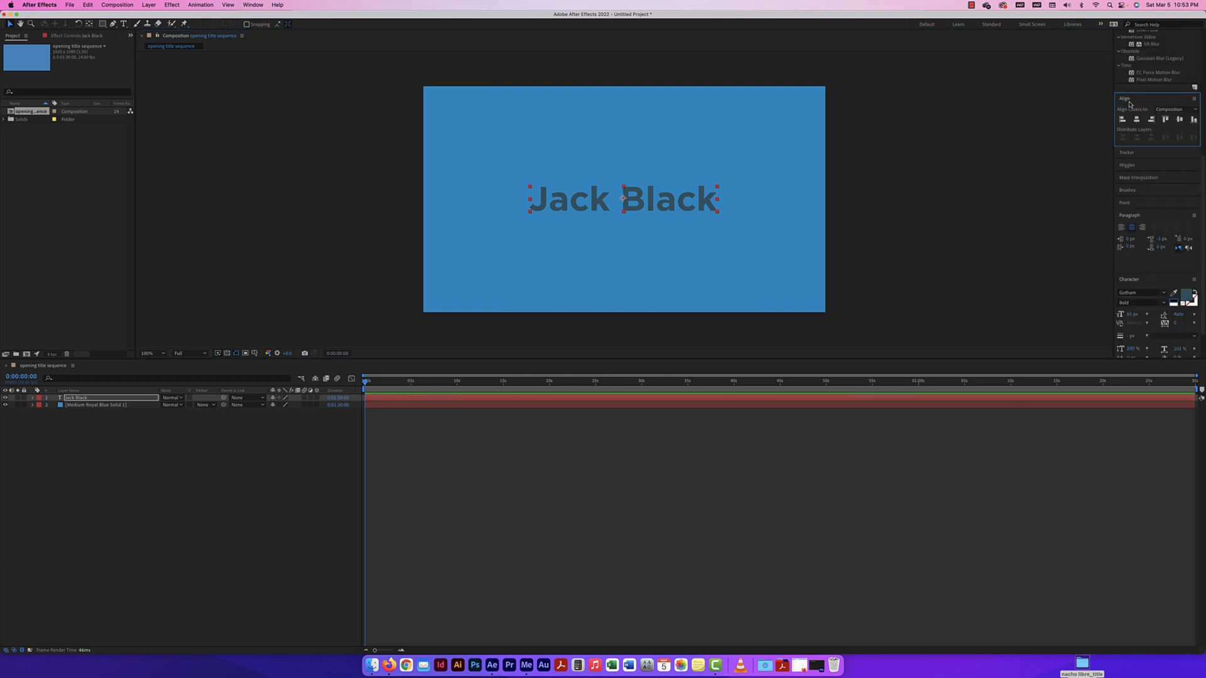
click(1137, 121)
click(1180, 120)
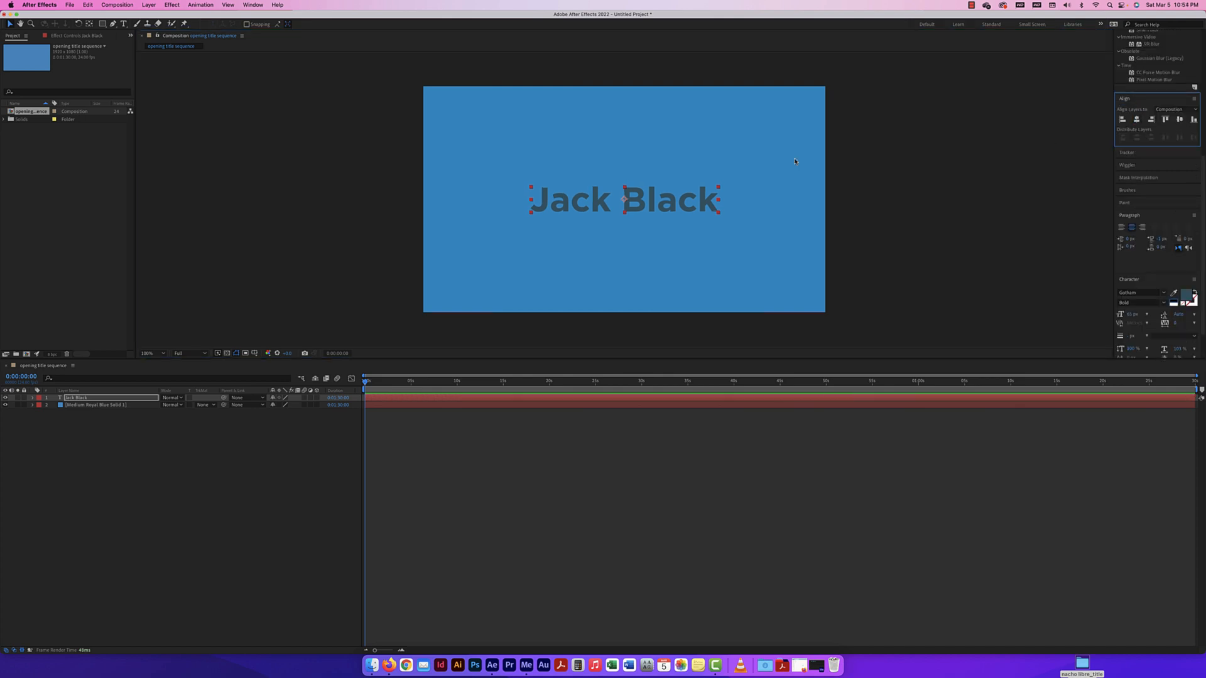
Set the fill colour of the "Jack Black" text to white
click(882, 190)
click(697, 202)
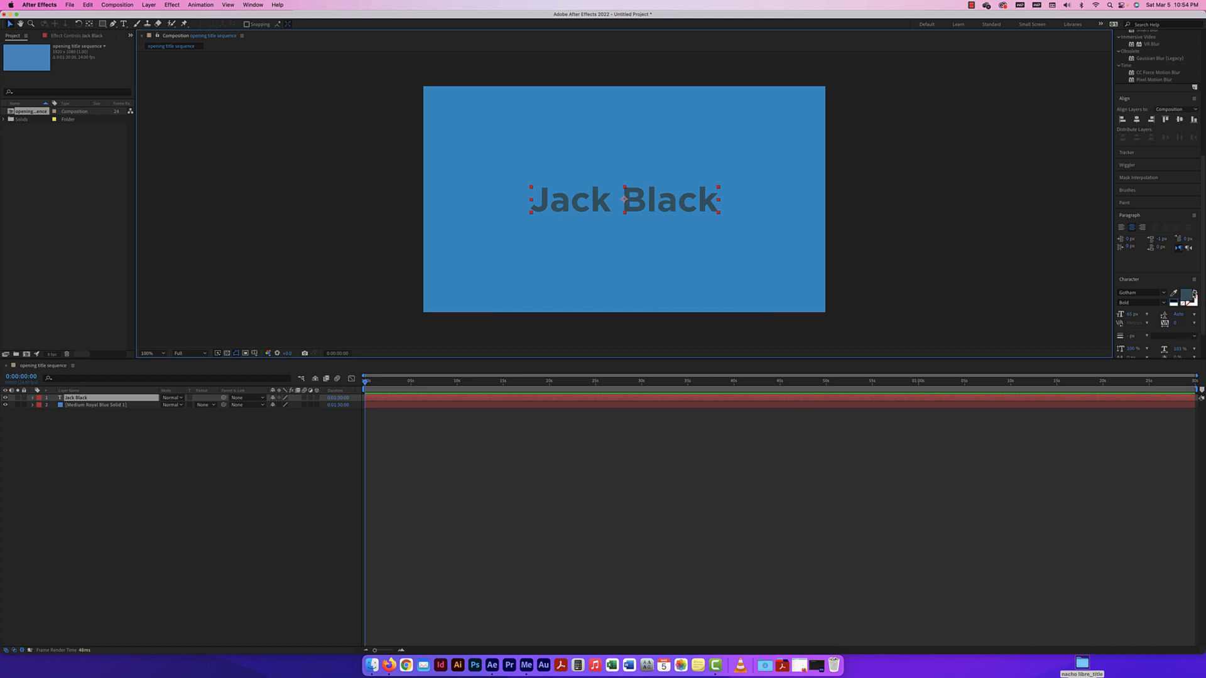
click(1174, 304)
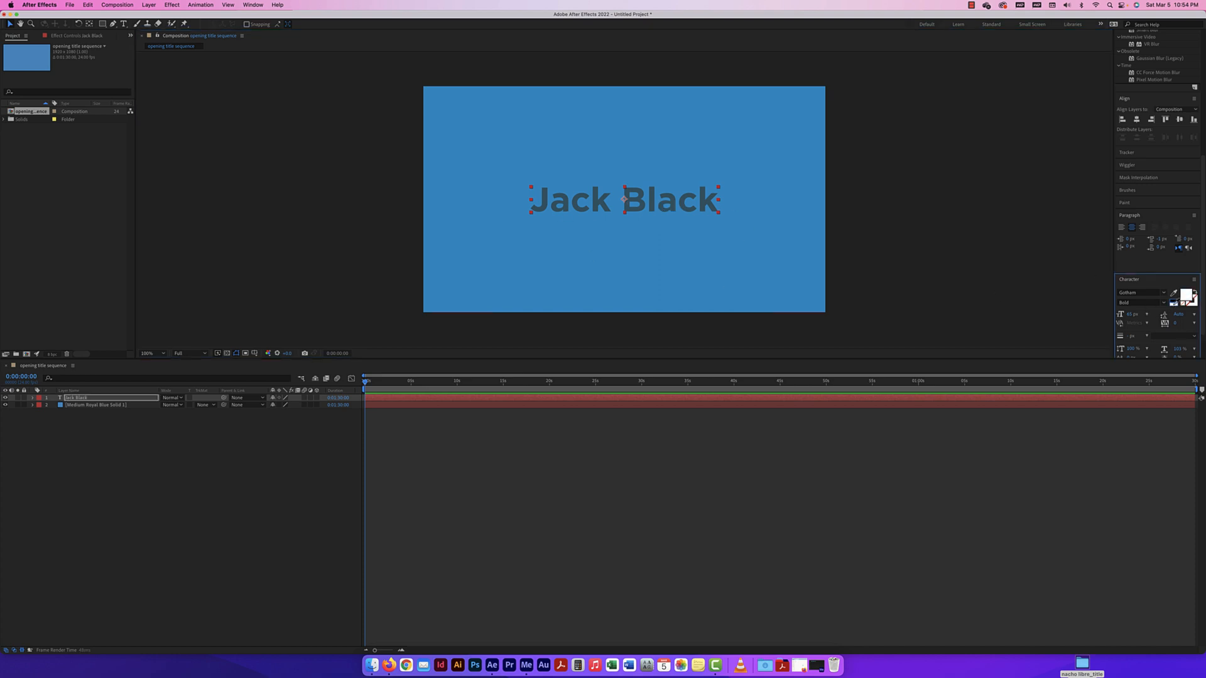
click(667, 224)
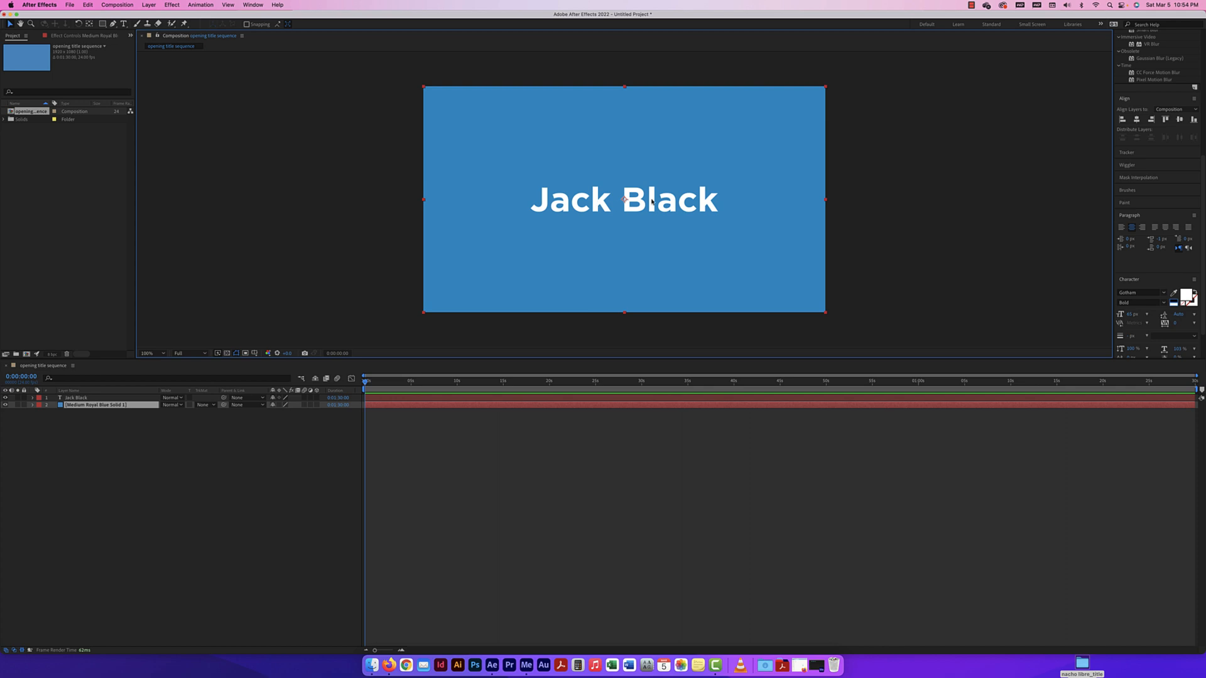
Expand the "Jack Black" layer's properties and add a Position text animator to it
click(687, 211)
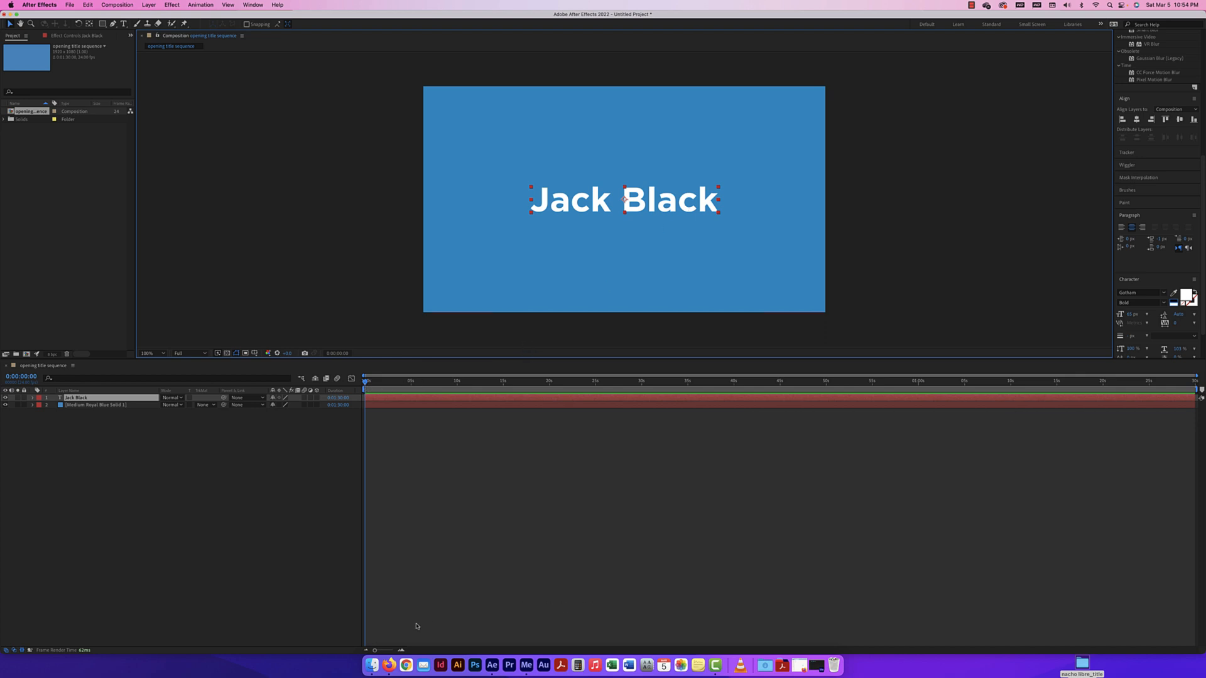
click(373, 651)
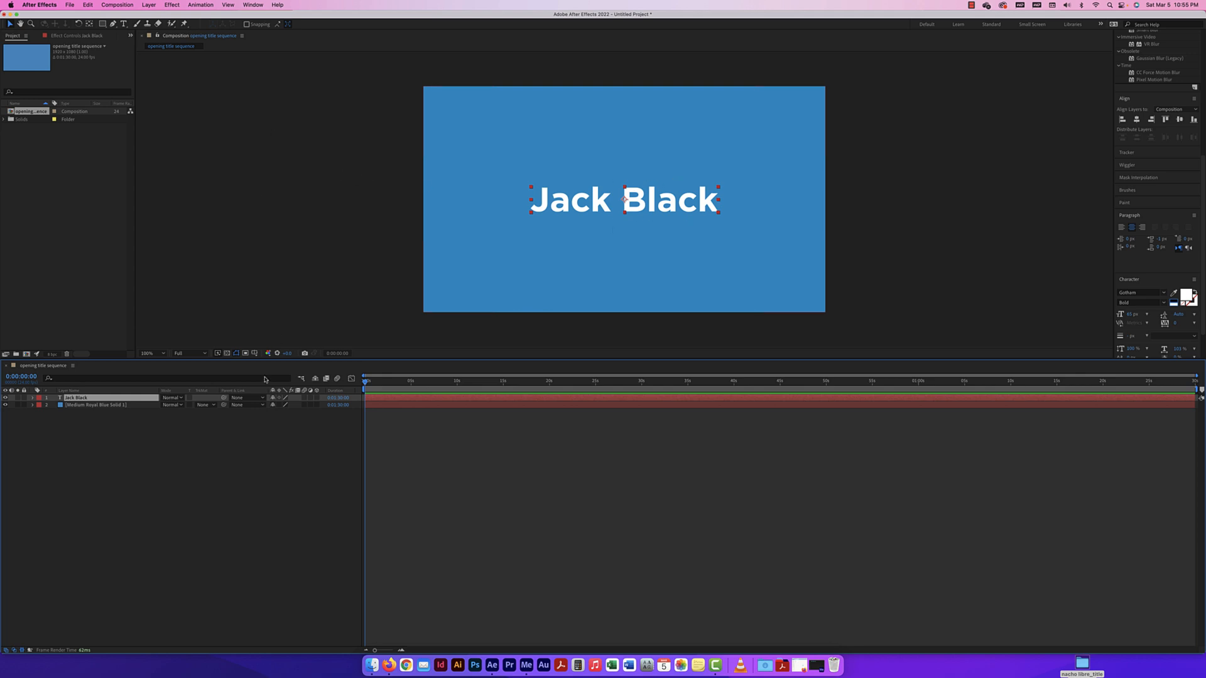
click(32, 397)
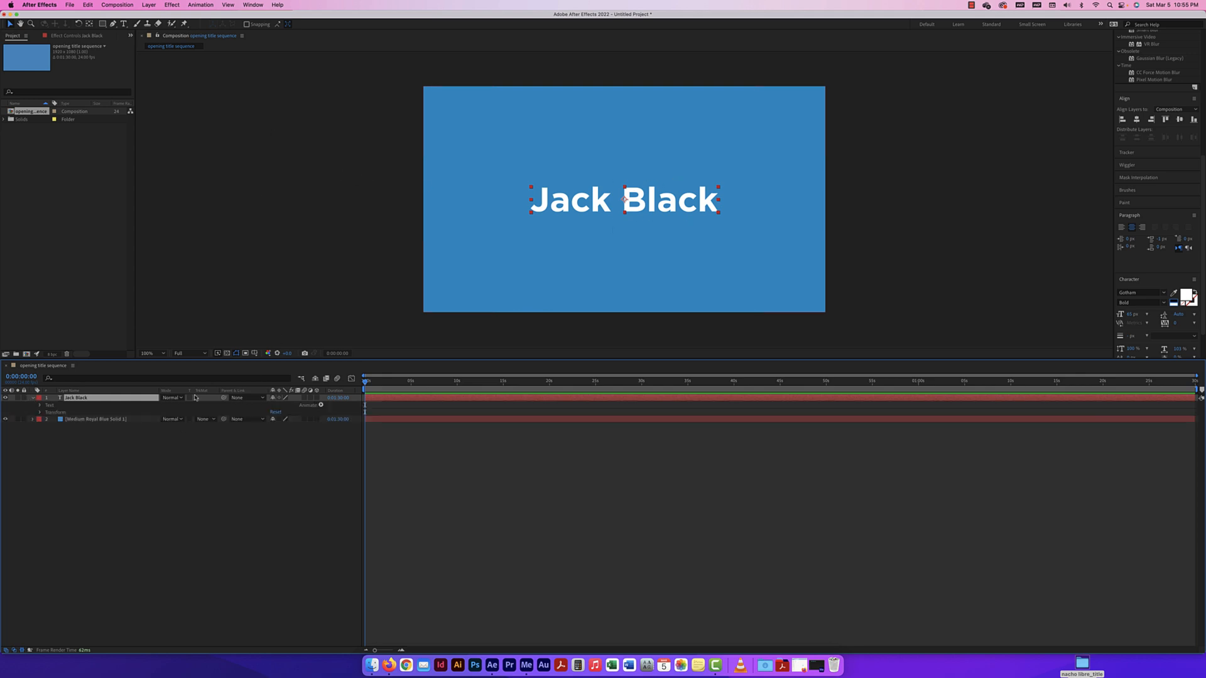
click(94, 405)
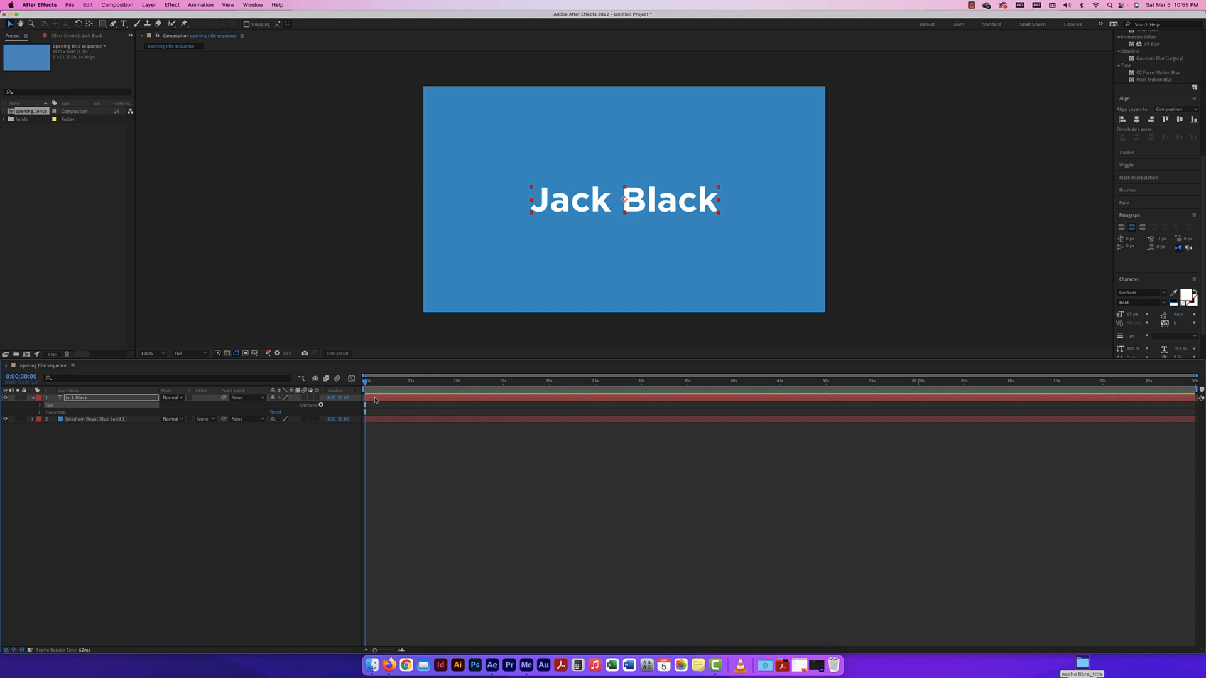
click(321, 405)
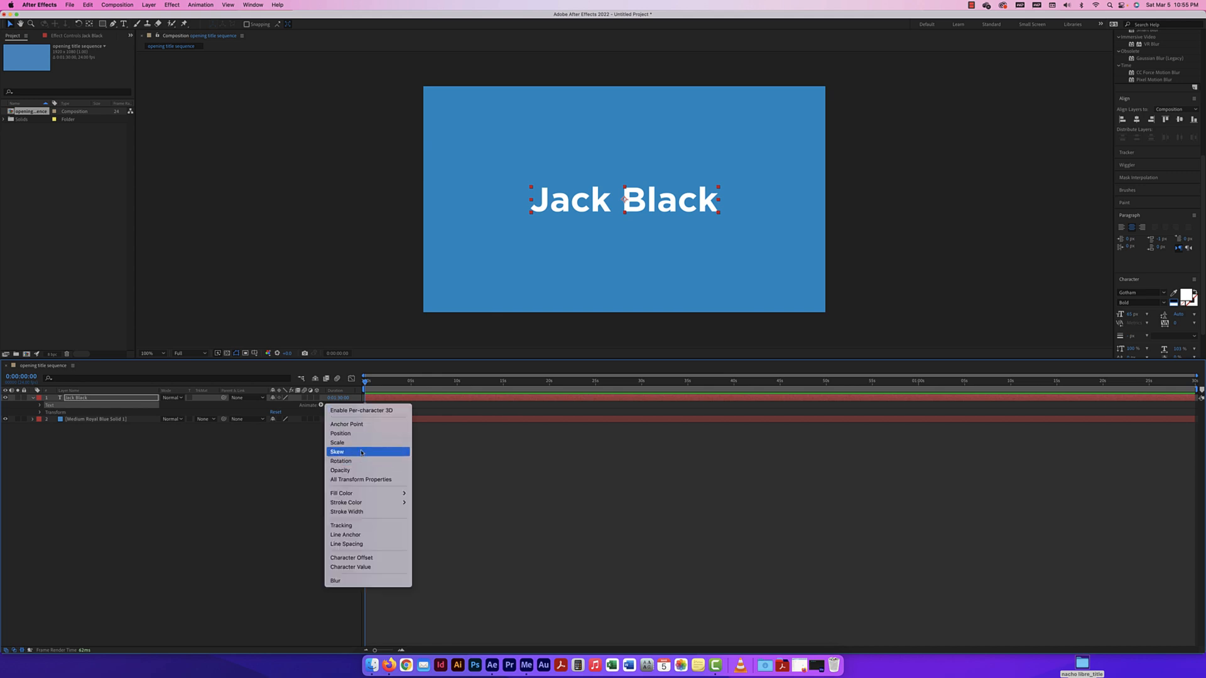
click(351, 433)
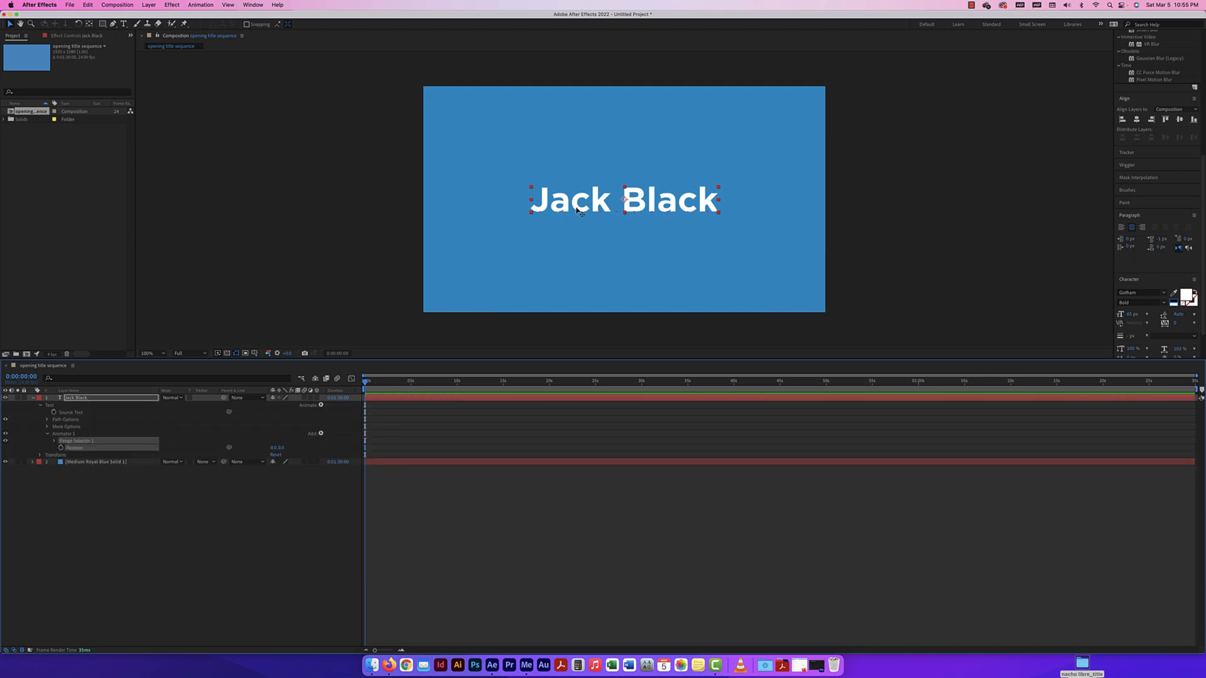
Expand Range Selector 1 and offset the animator's Position vertically so the text sits just above the frame's upper edge
click(40, 455)
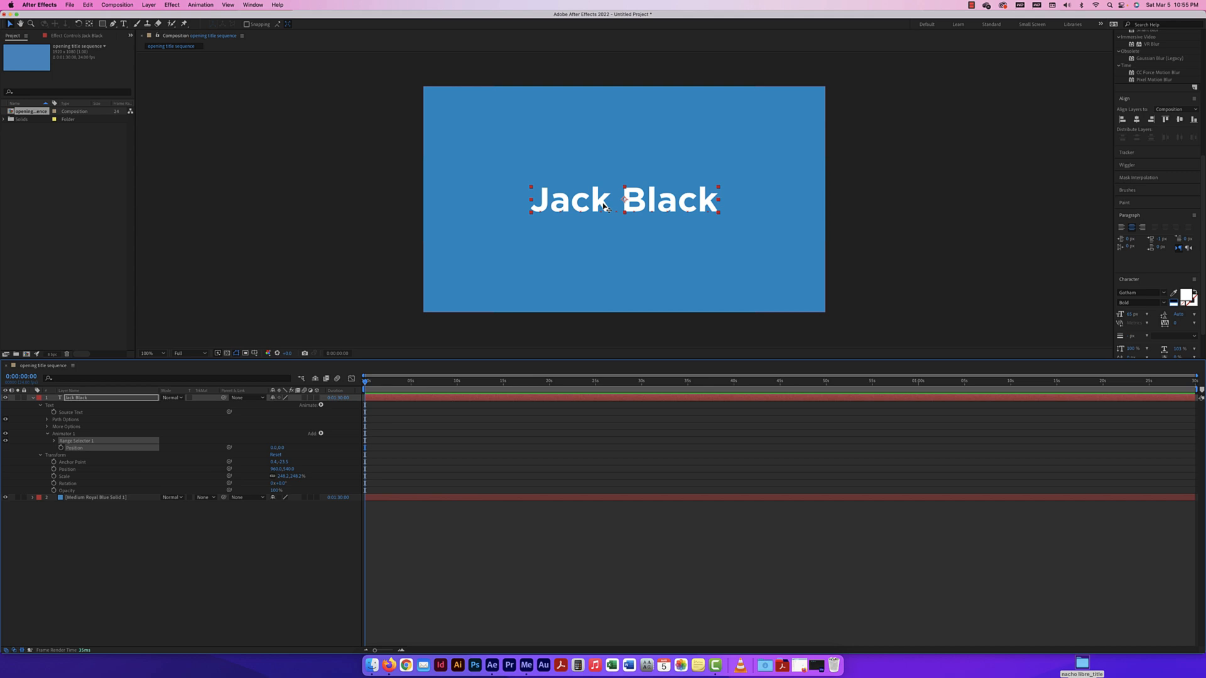
click(54, 441)
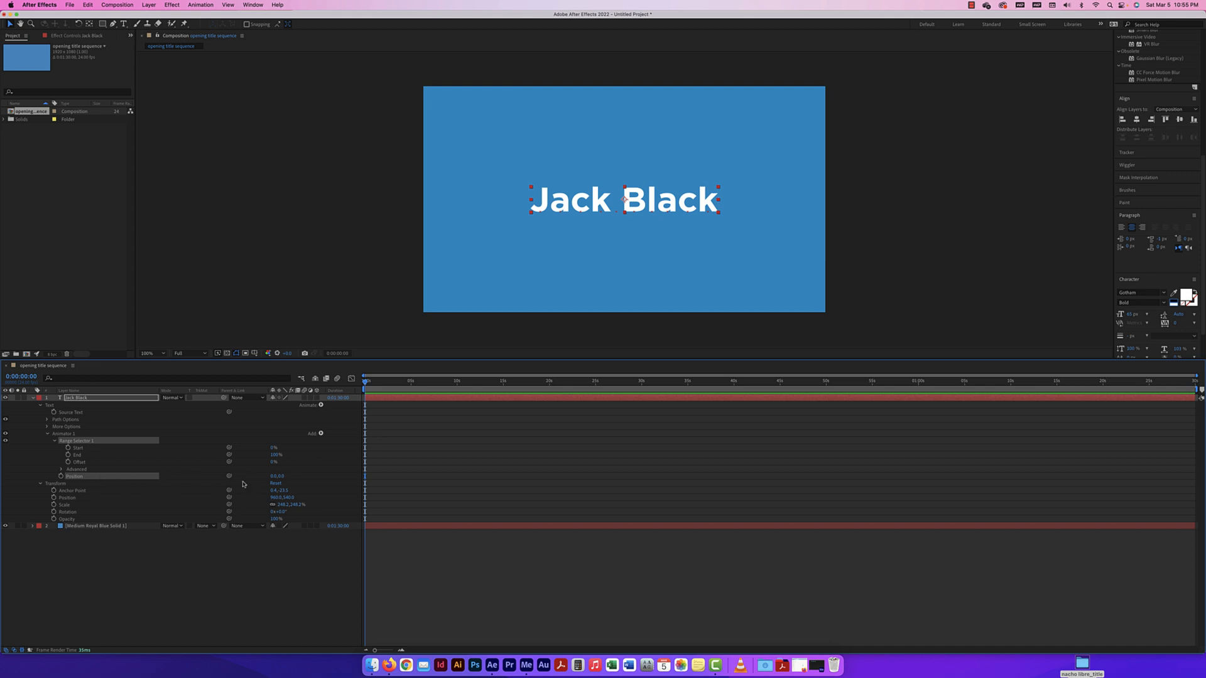
drag(281, 477, 218, 472)
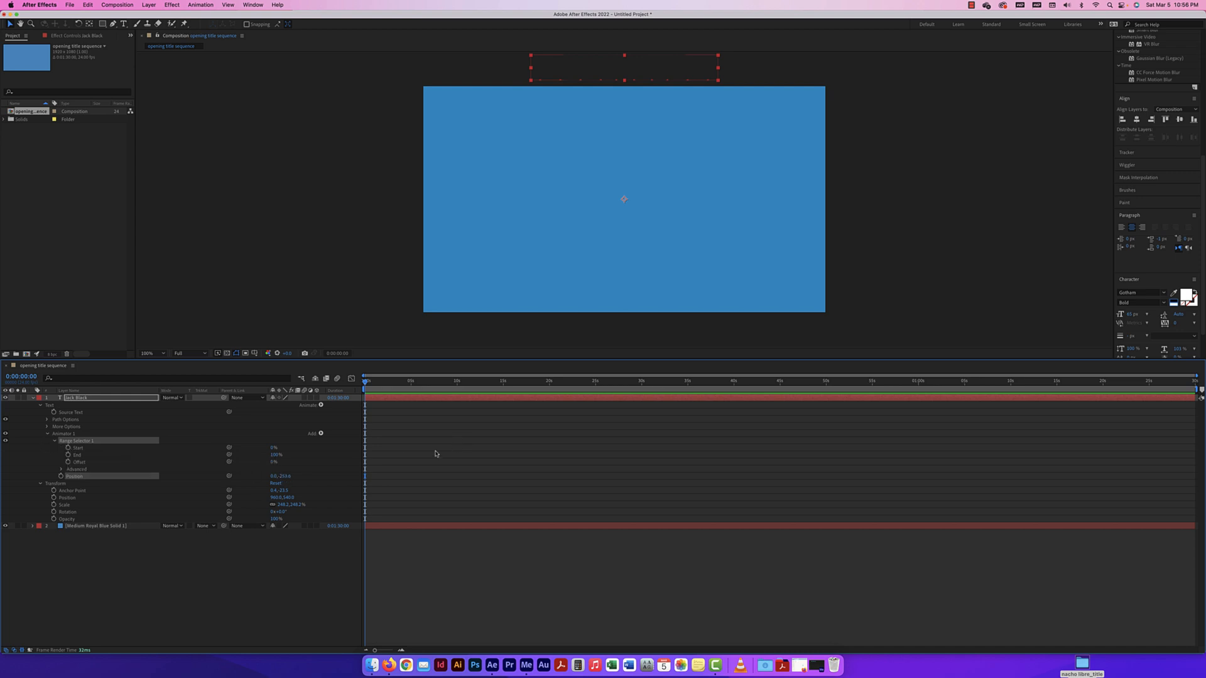
Keyframe Range Selector 1's Start at 0% at the beginning of the composition and 100% at about 5 seconds
click(68, 448)
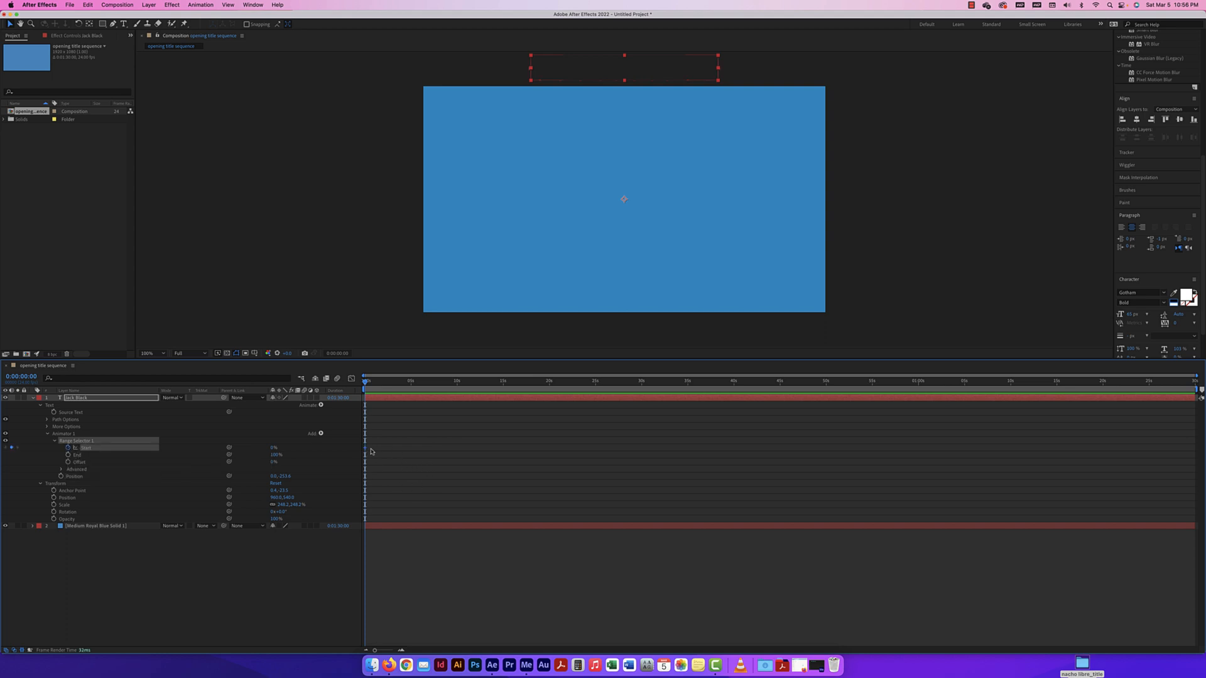
drag(367, 383, 413, 383)
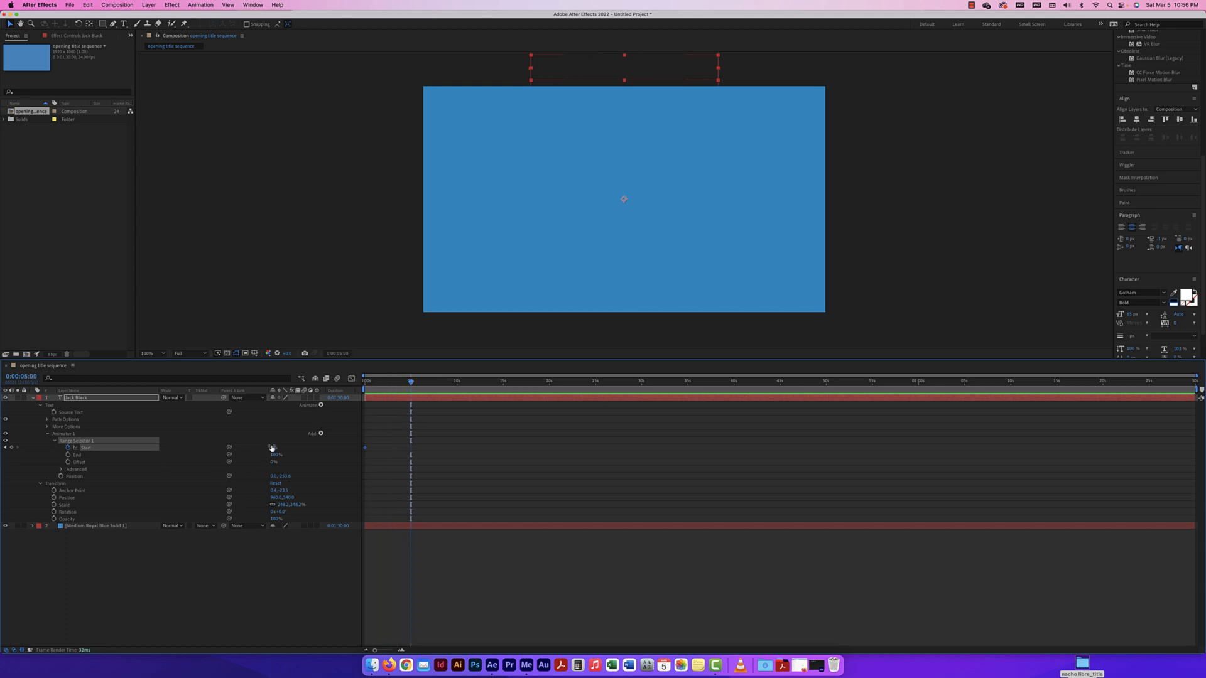
drag(271, 448, 335, 448)
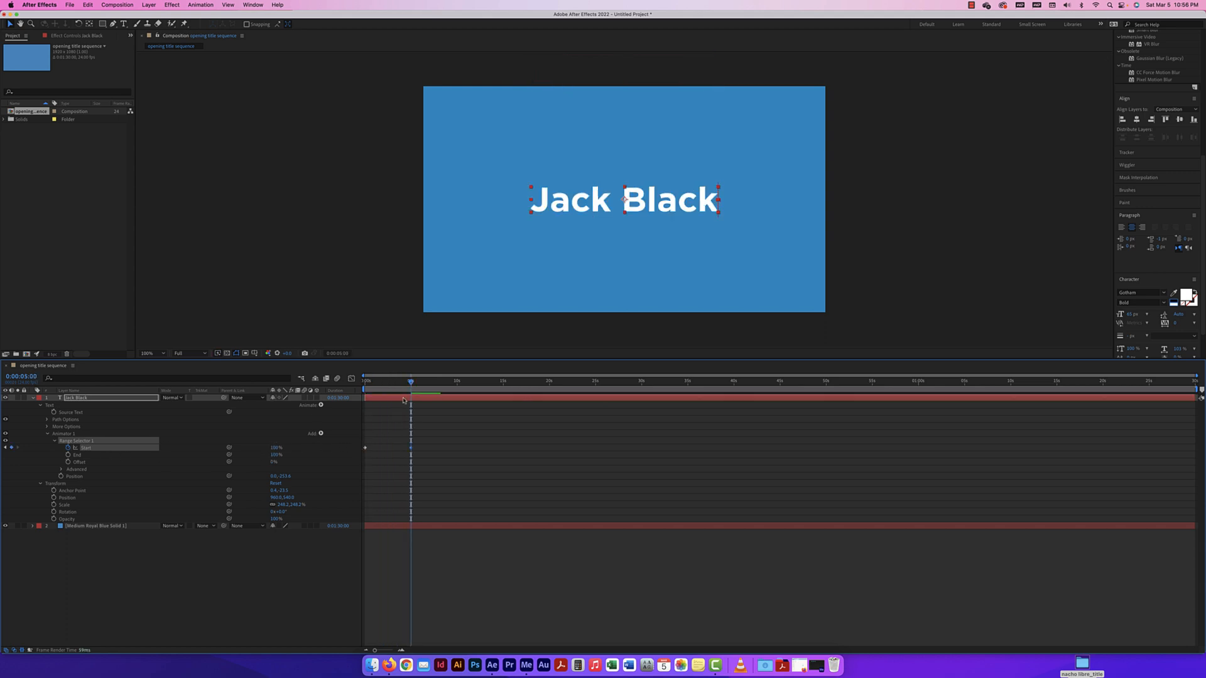
Scrub between the two Start keyframes and preview the "Jack Black" text animation from the beginning
drag(411, 383, 365, 382)
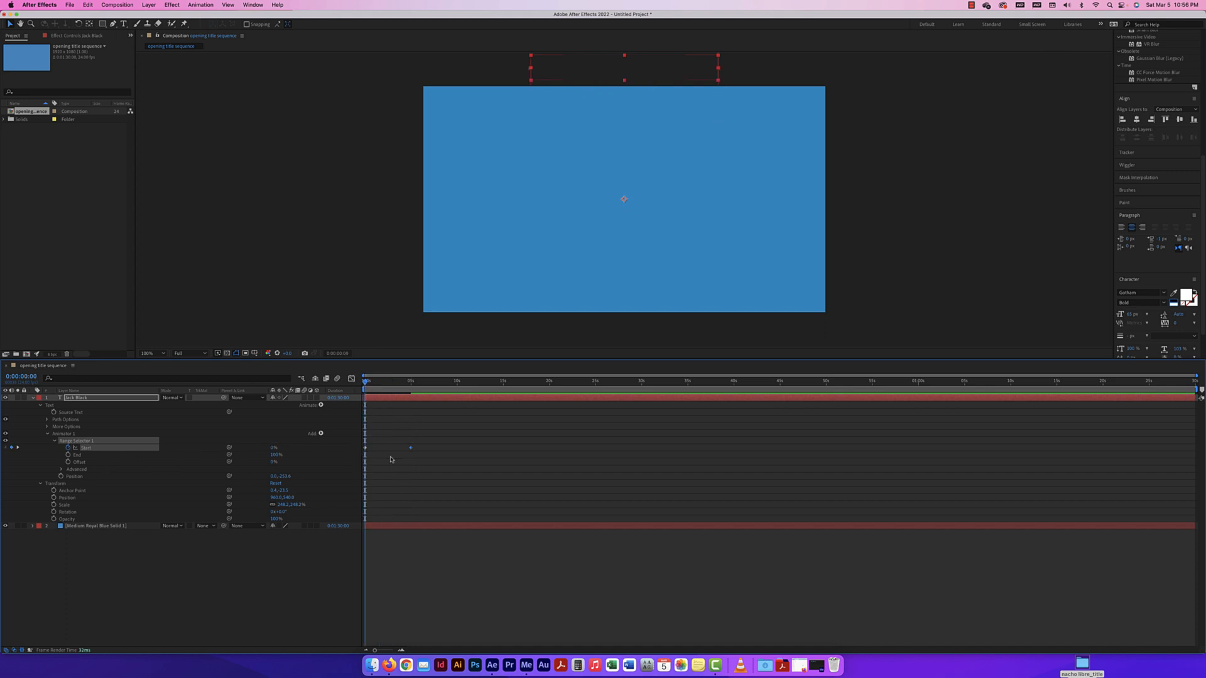
drag(365, 382, 412, 383)
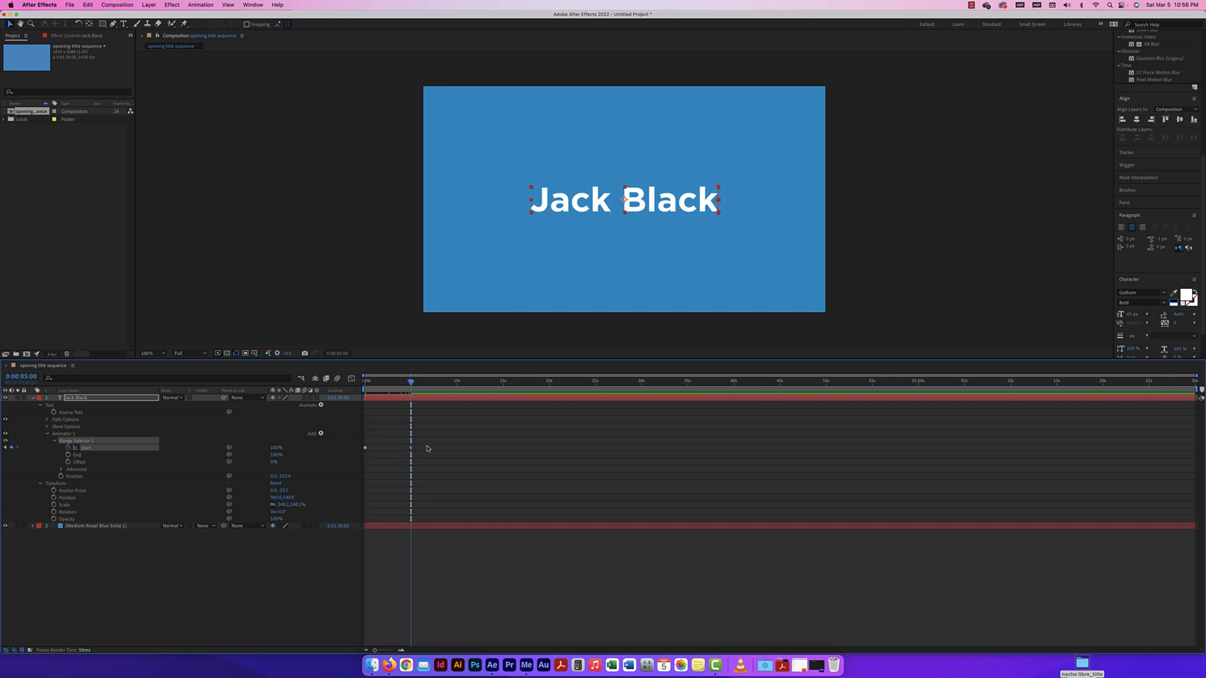
drag(412, 382, 333, 381)
key(space)
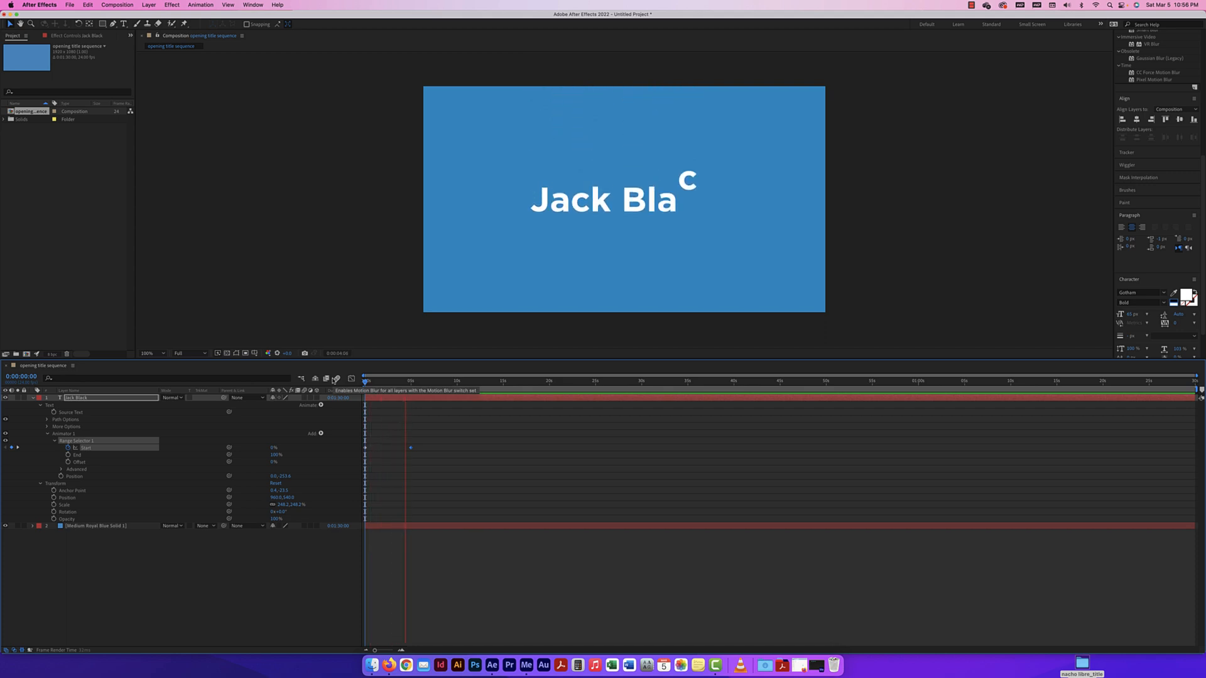
key(space)
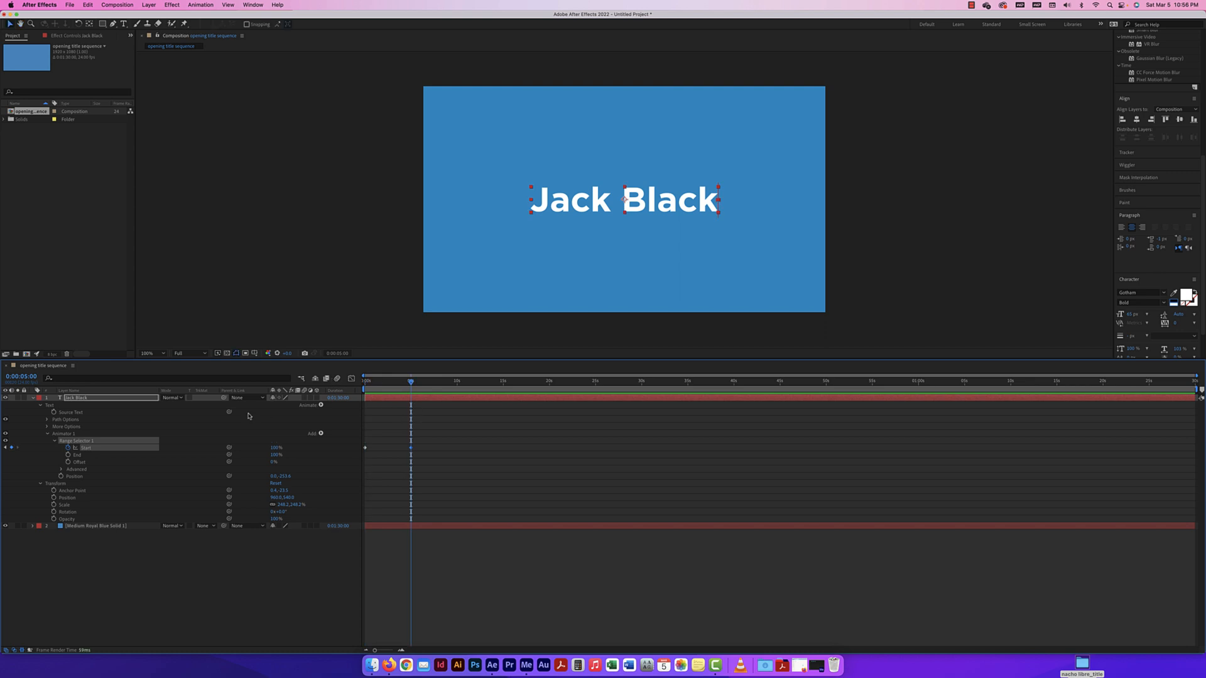
Expand Range Selector 1's Advanced options, set Based On to Words and preview the animation from the beginning
click(61, 470)
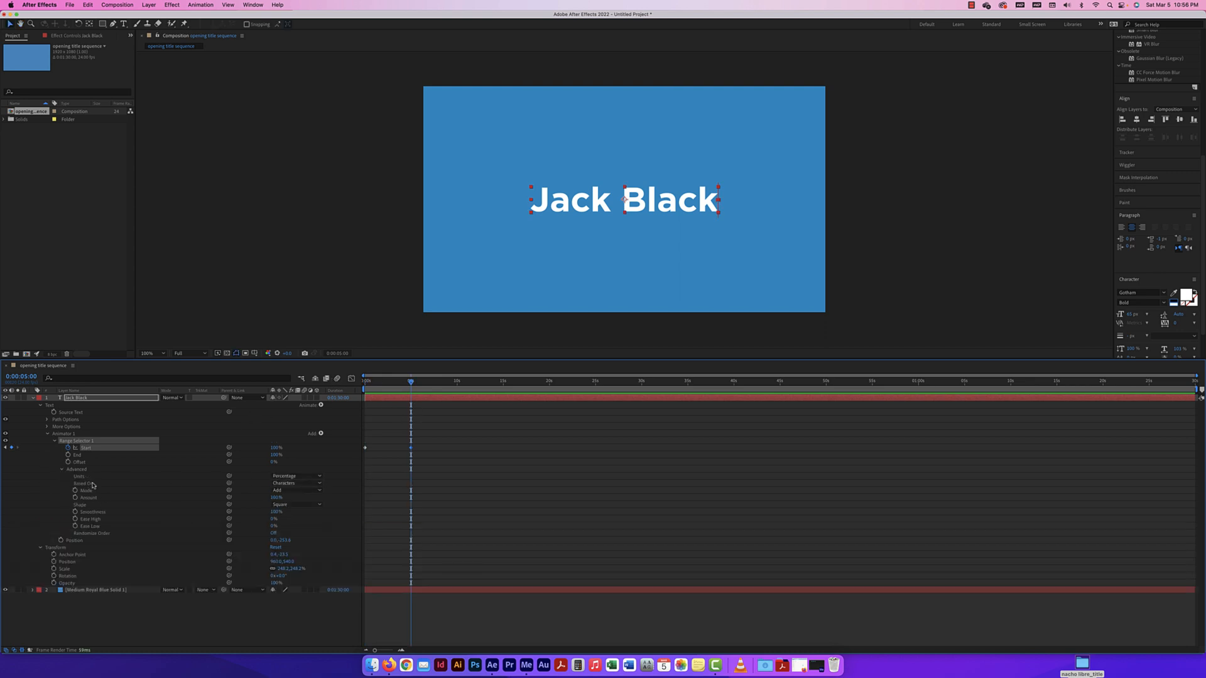
click(288, 485)
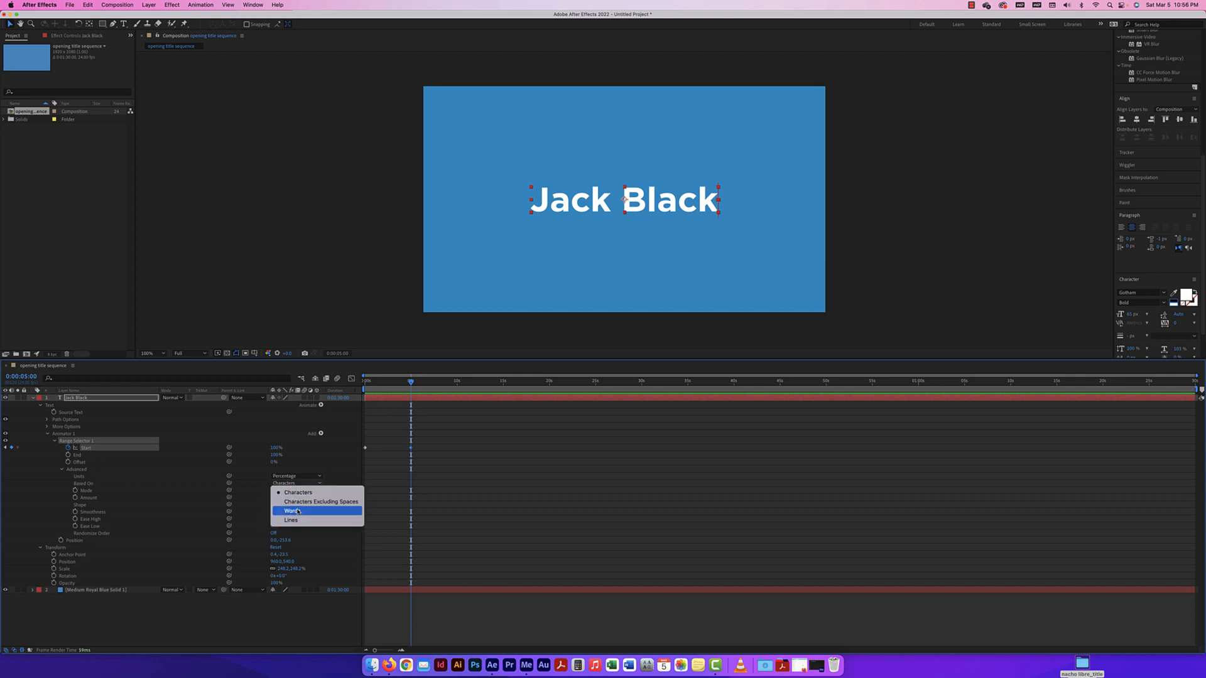
click(298, 512)
key(Home)
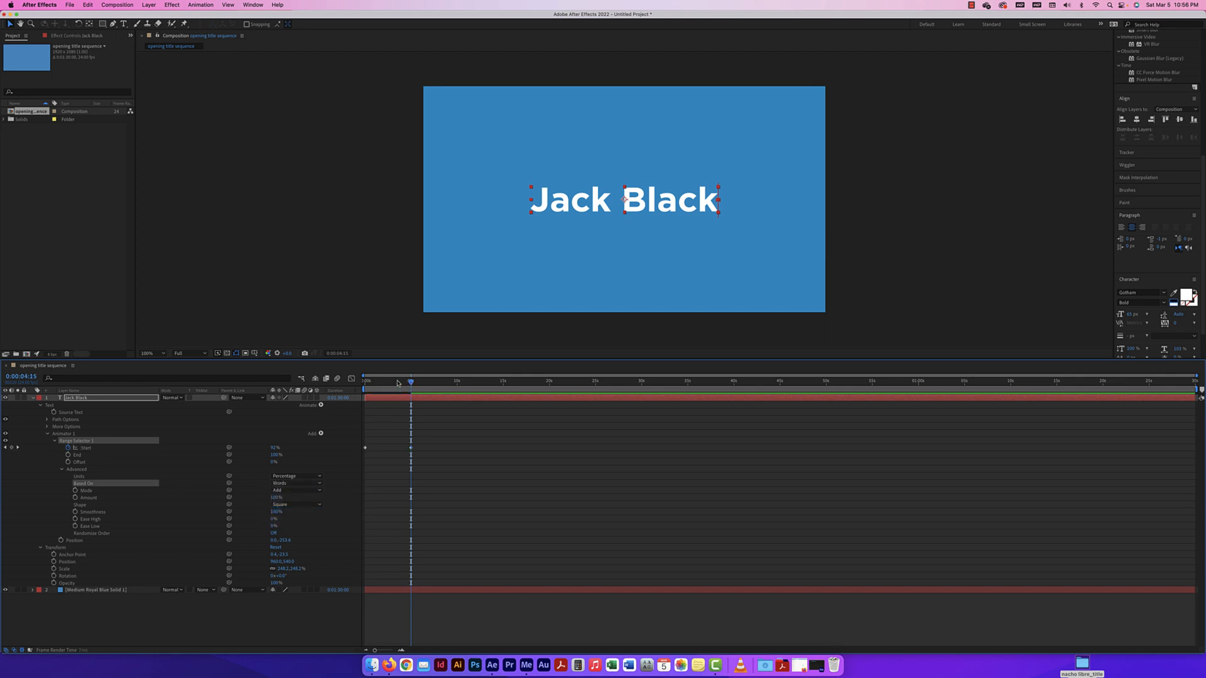
key(space)
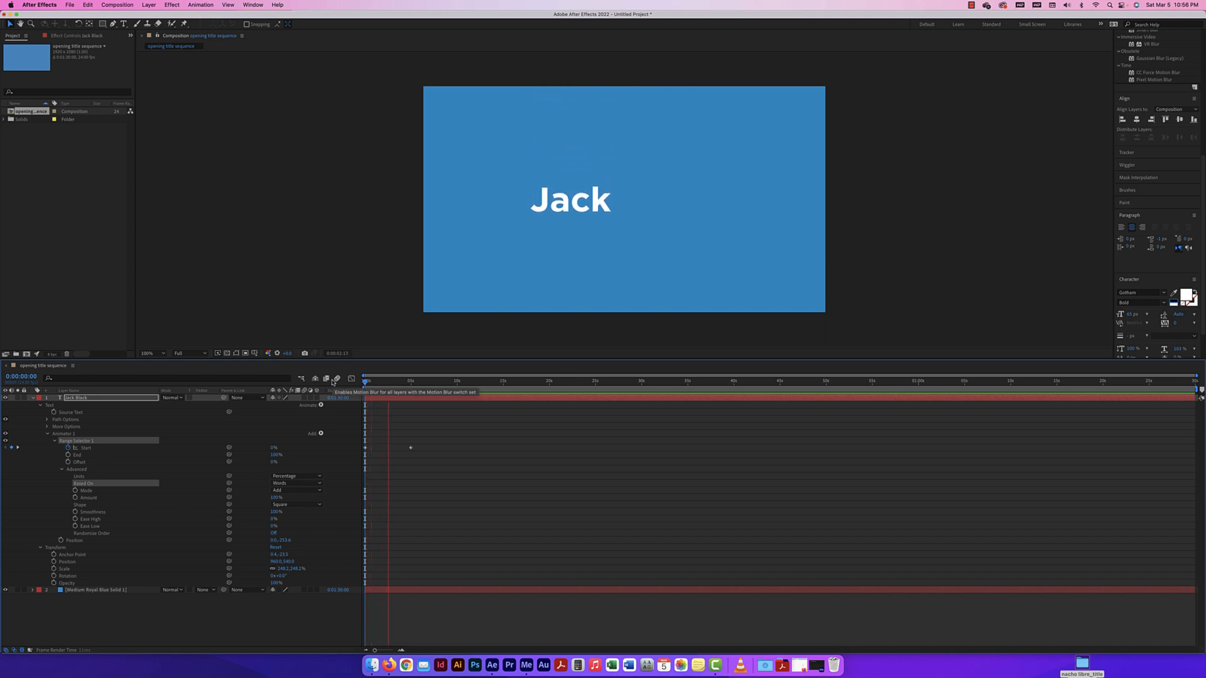
key(space)
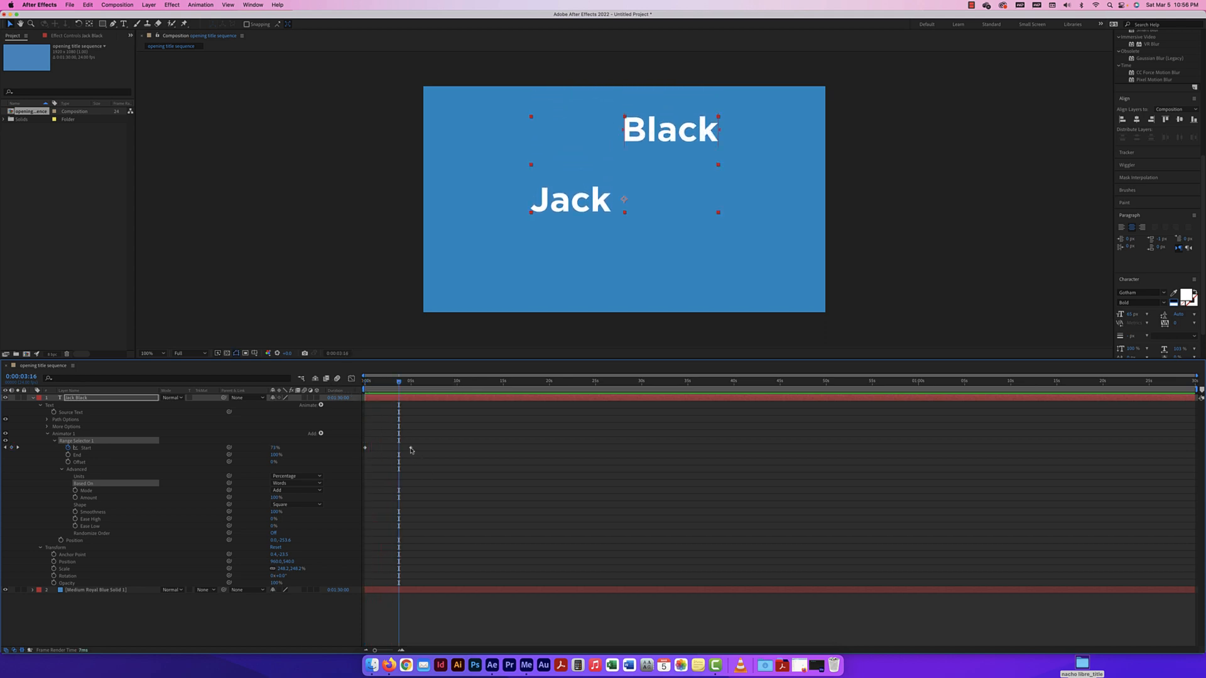
Move the 100% Start keyframe earlier to about 0:00:01:18, nudging it frame by frame, to speed up the animation
drag(410, 450, 387, 450)
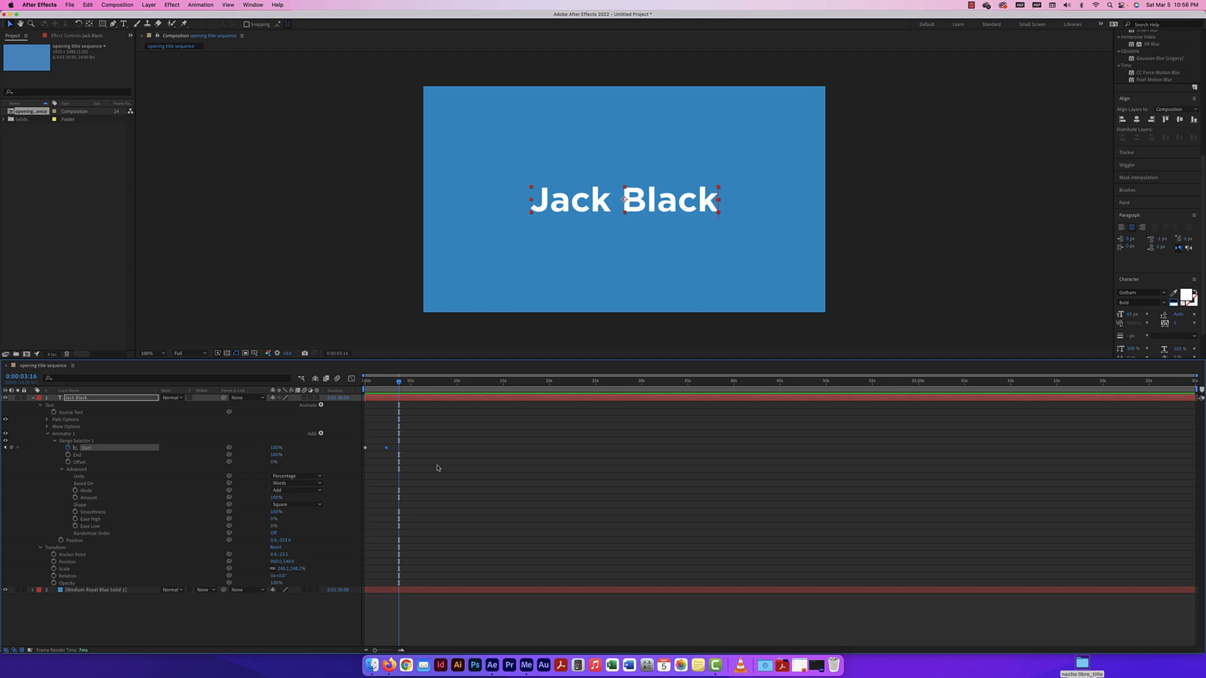
key(alt+Left)
key(alt+Left)
key(alt+Left)
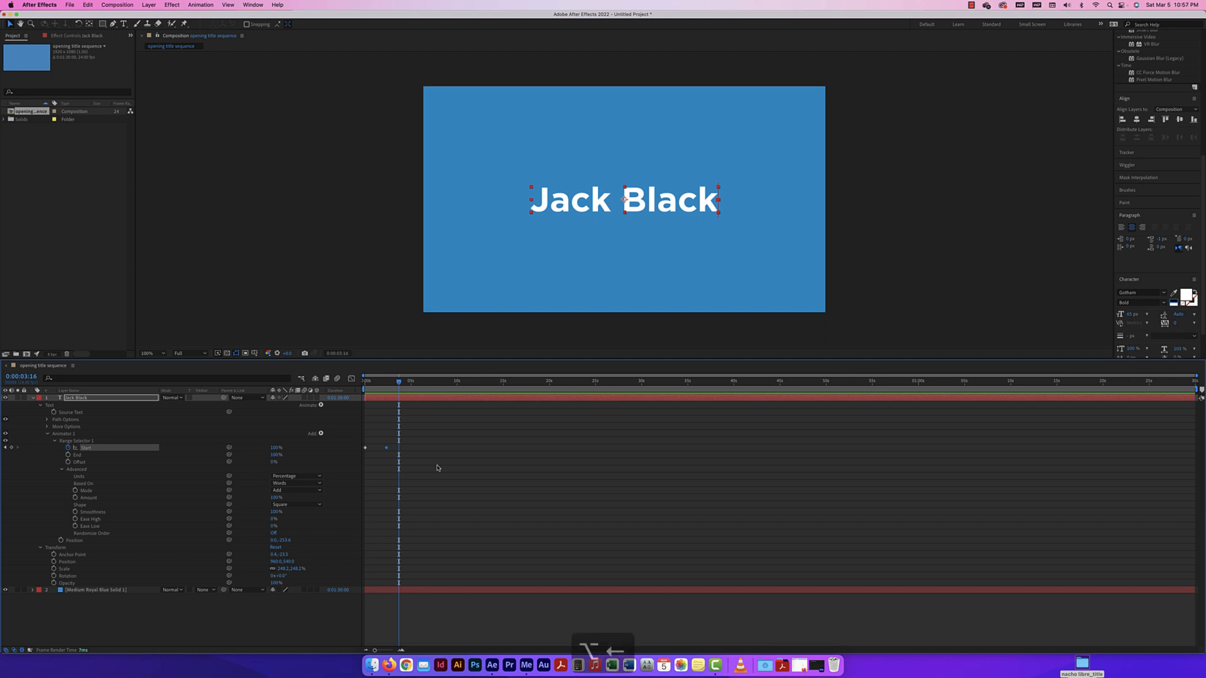
key(alt+Left)
key(alt+Left)
key(alt+Left)
key(alt+Left)
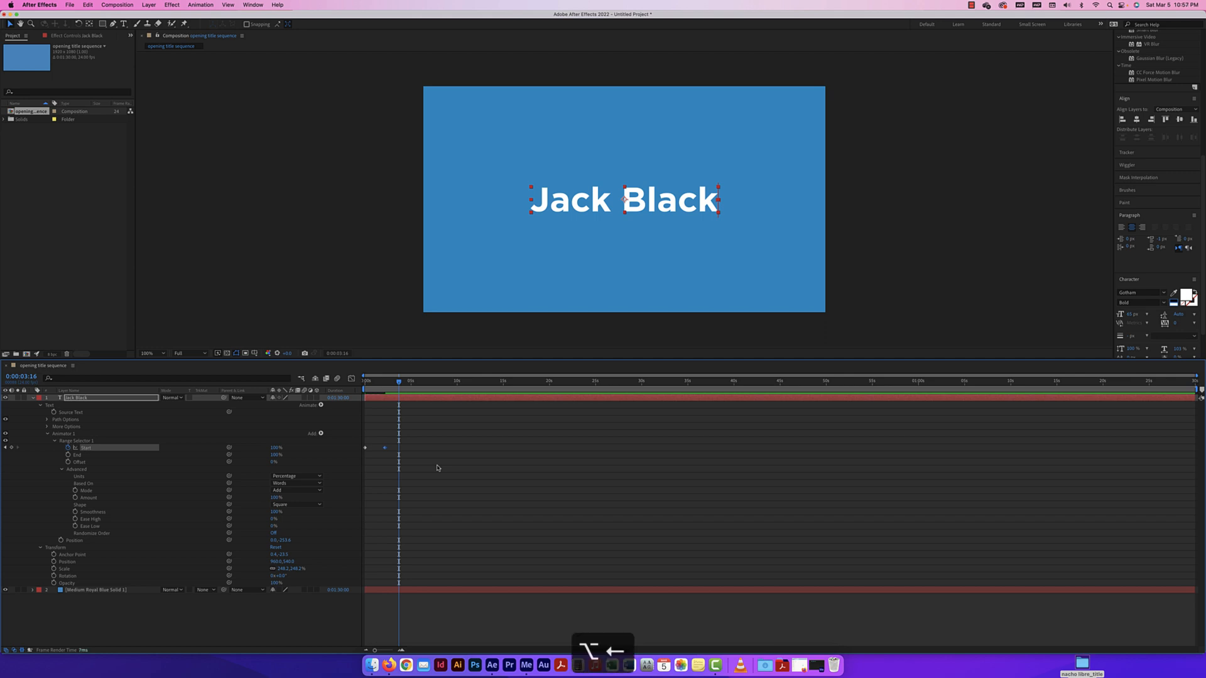
key(alt+Left)
key(alt+Left)
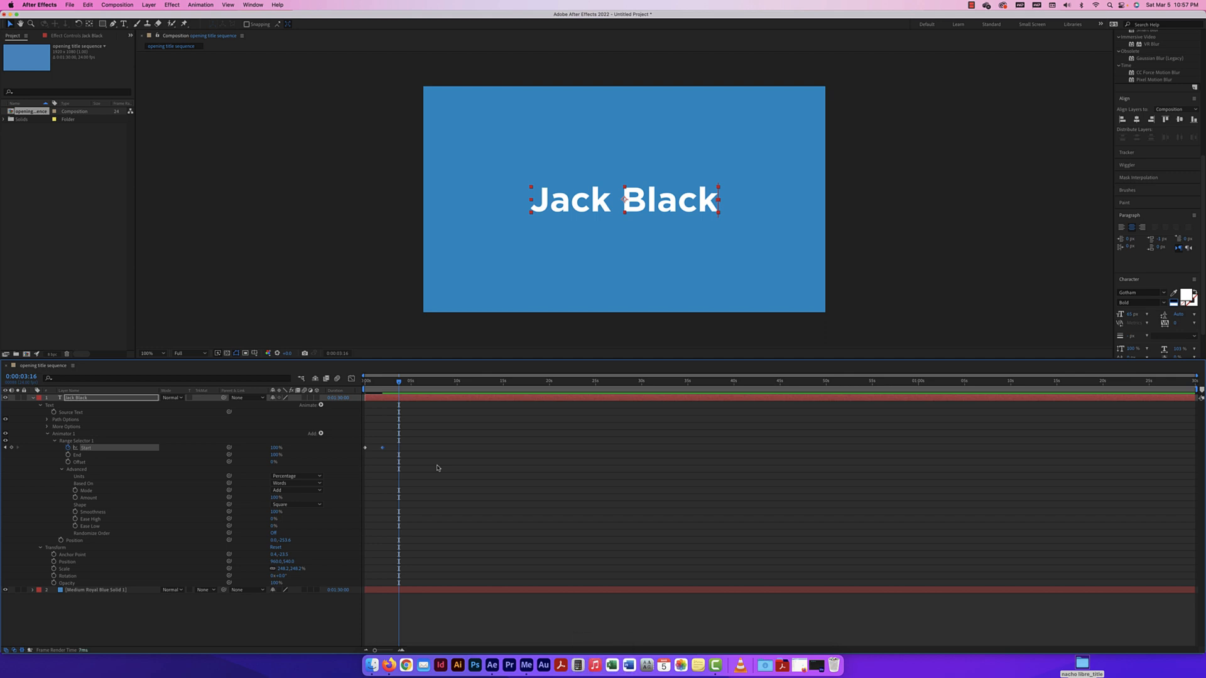
key(alt+Left)
key(alt+Left)
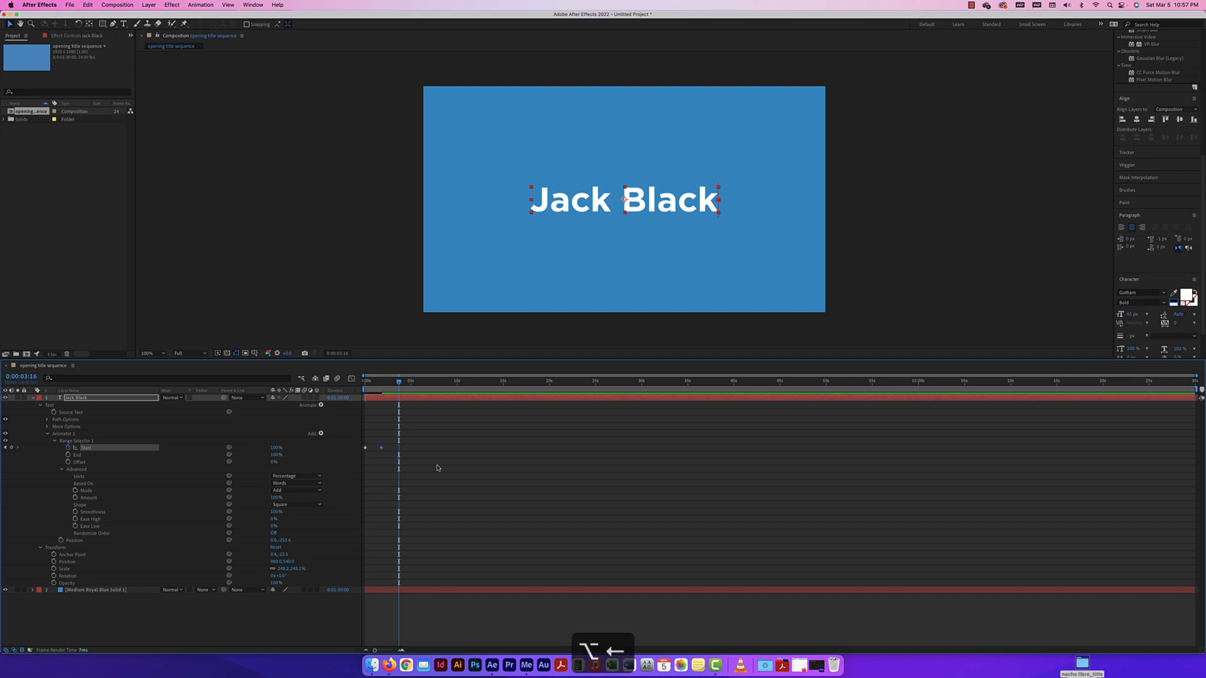
key(alt+Left)
key(alt+Left)
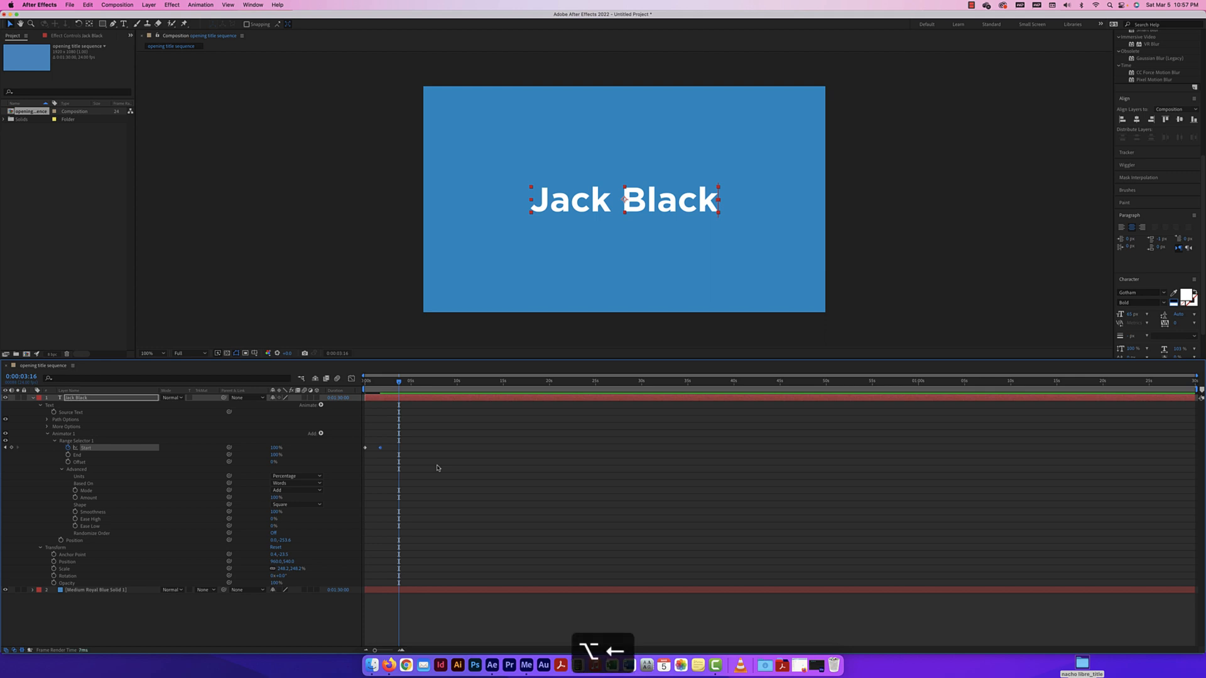
key(alt+Left)
key(alt+Left)
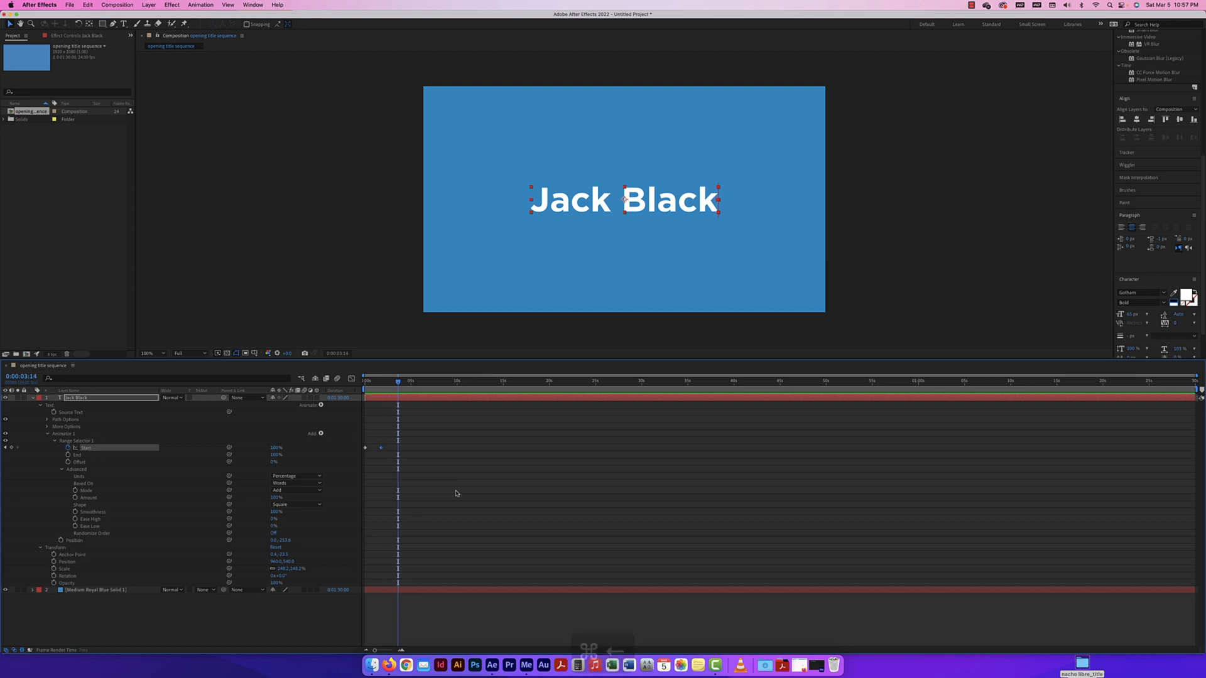
Move the playhead back frame by frame to 0:00:02:22 in the timeline
key(super+Left)
key(super+Left)
key(super+Left)
key(super+Left)
key(super+Left)
key(super+Left)
key(super+Left)
key(super+Left)
key(super+Left)
key(super+Left)
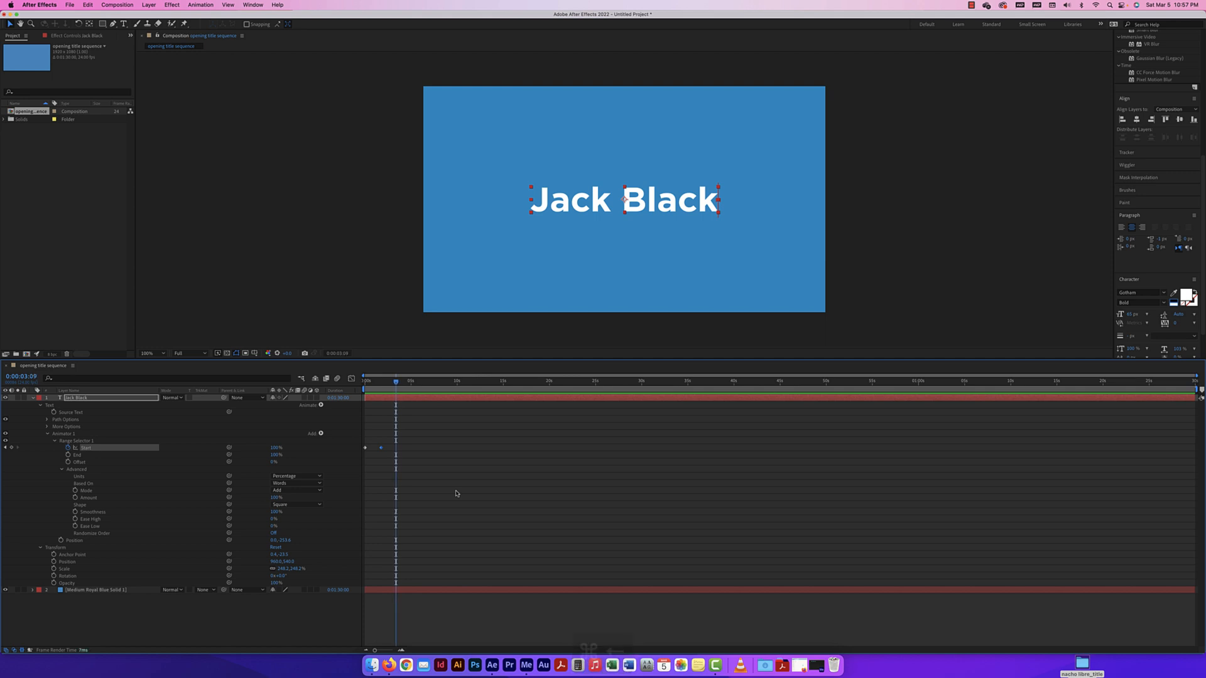
key(super+Left)
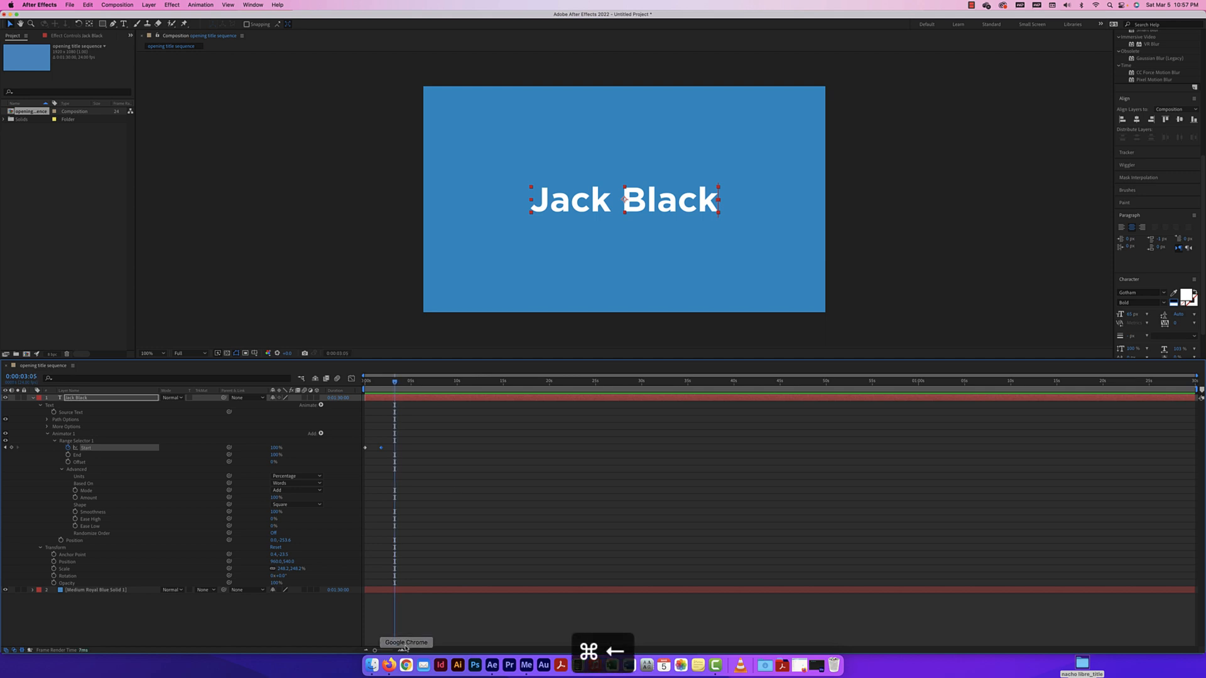
drag(375, 651, 393, 652)
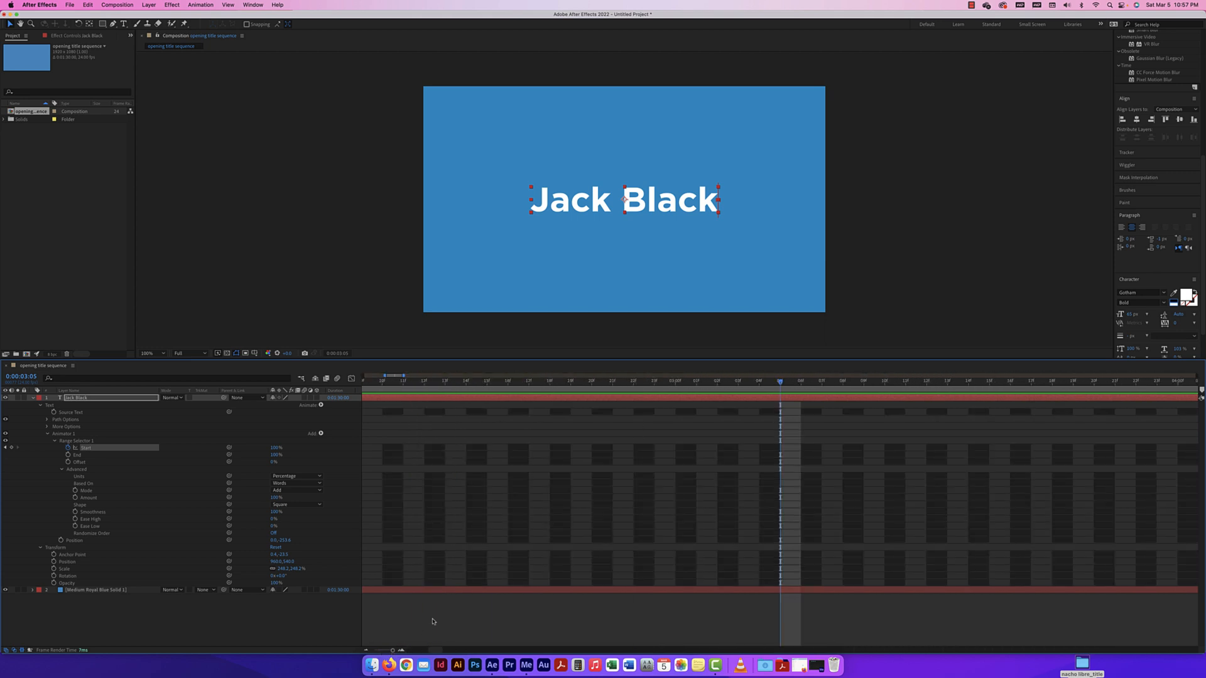
key(super+Left)
key(super+Left)
key(super+Left)
key(super+Left)
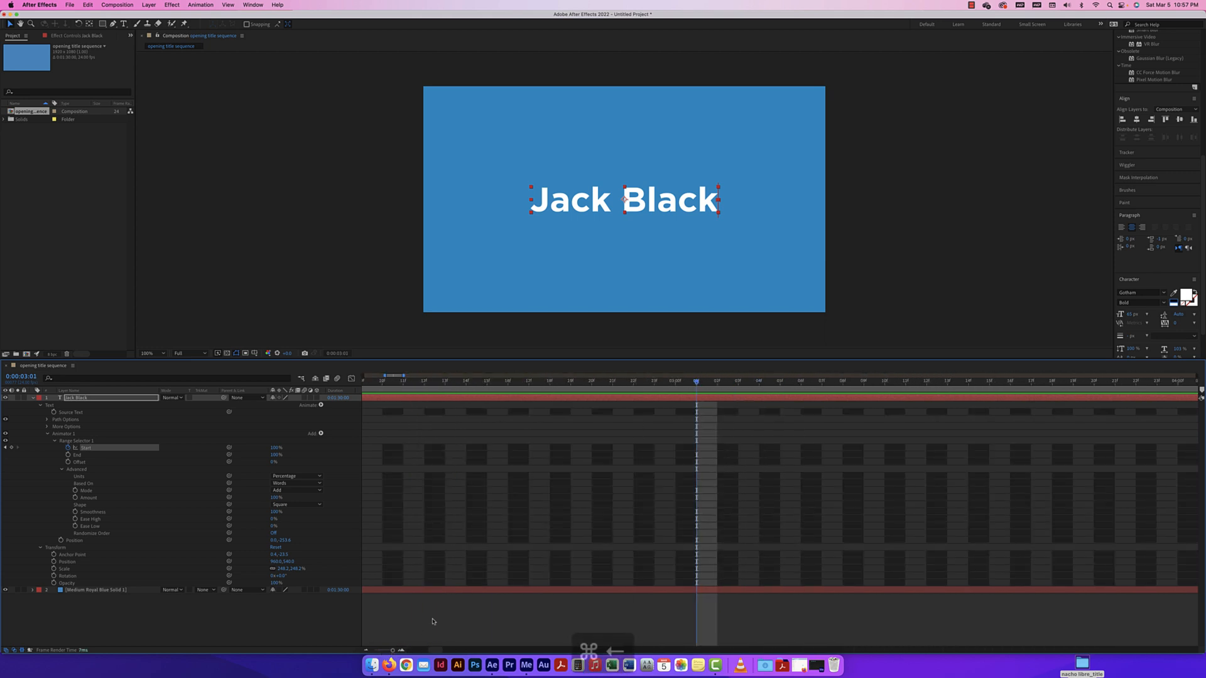
key(super+Left)
key(super+Left)
key(super+Left)
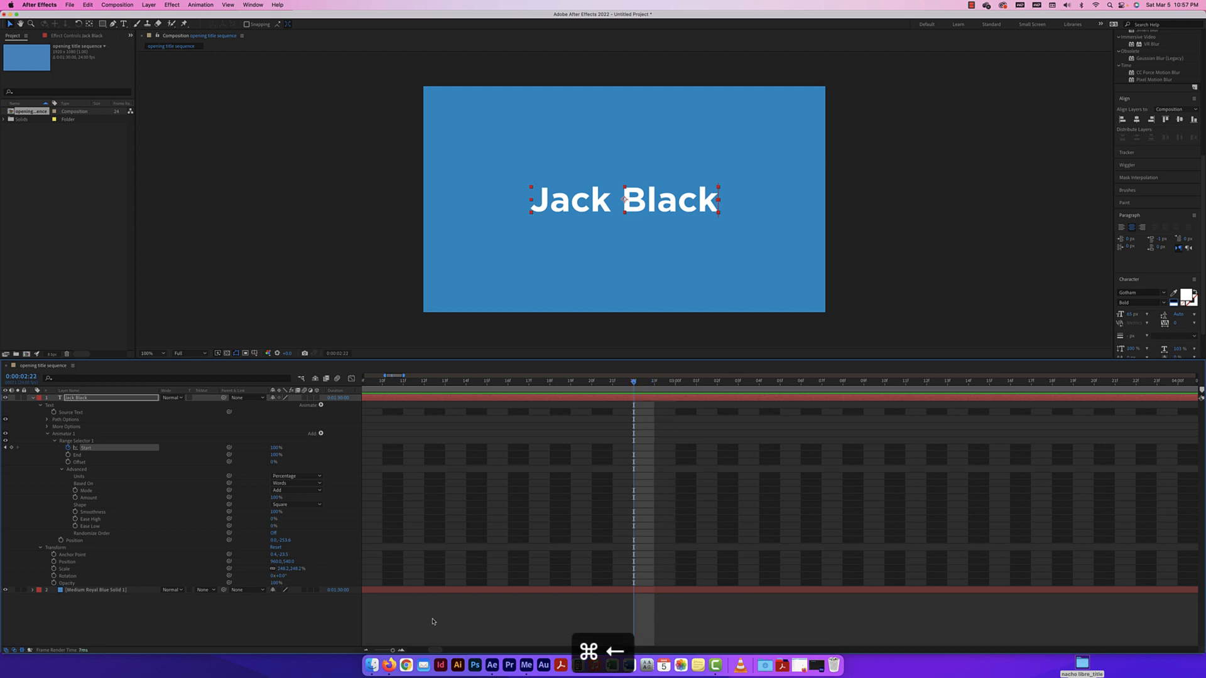
Nudge the 100% Start keyframe a few frames earlier, to about 1.5 seconds
scroll(445, 502, left, 10)
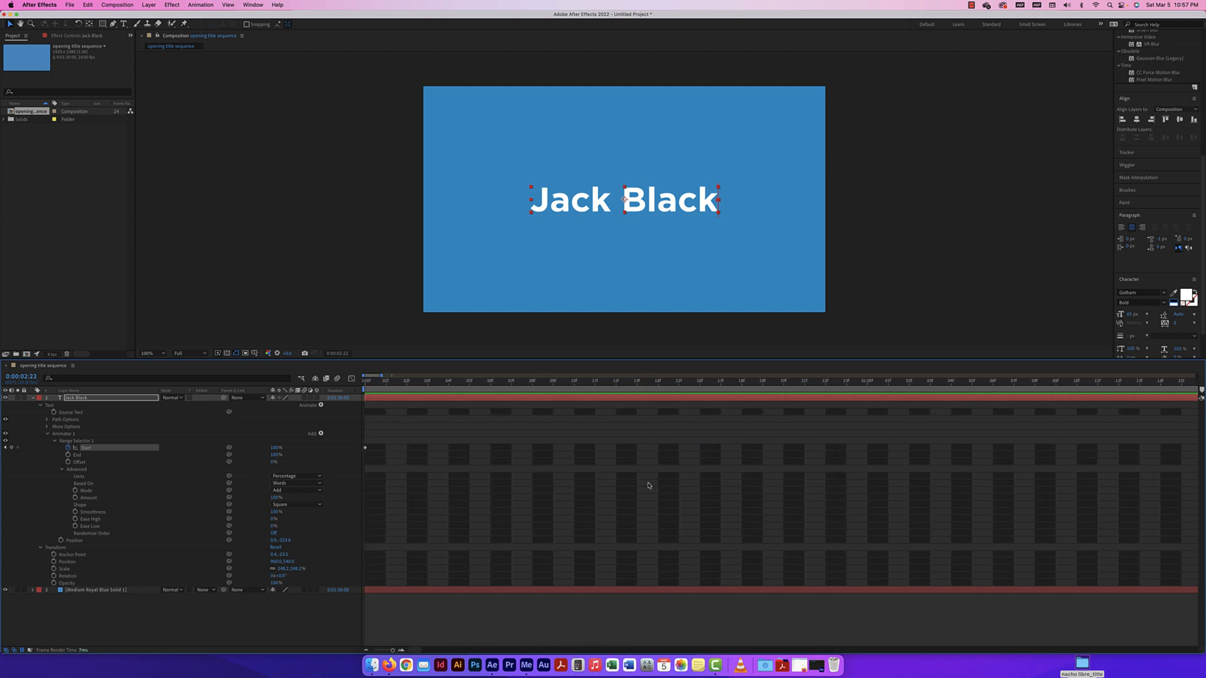
scroll(921, 434, right, 5)
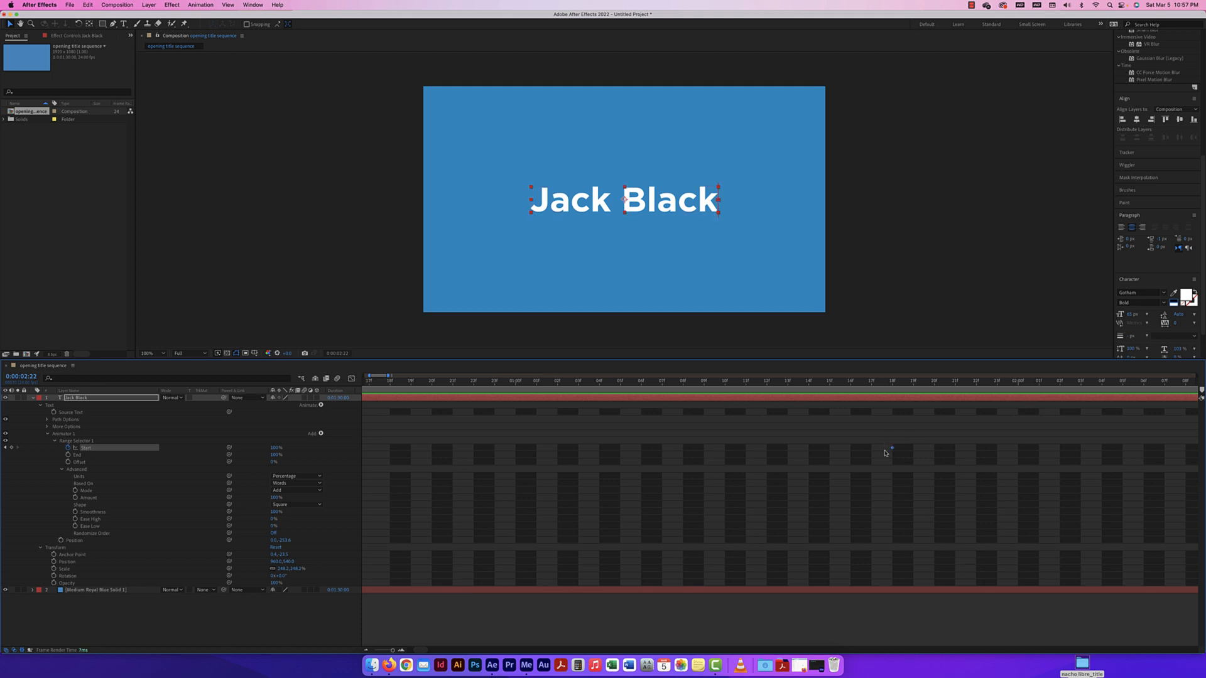
key(alt+Left)
key(alt+Left)
key(alt+Left)
key(alt+Left)
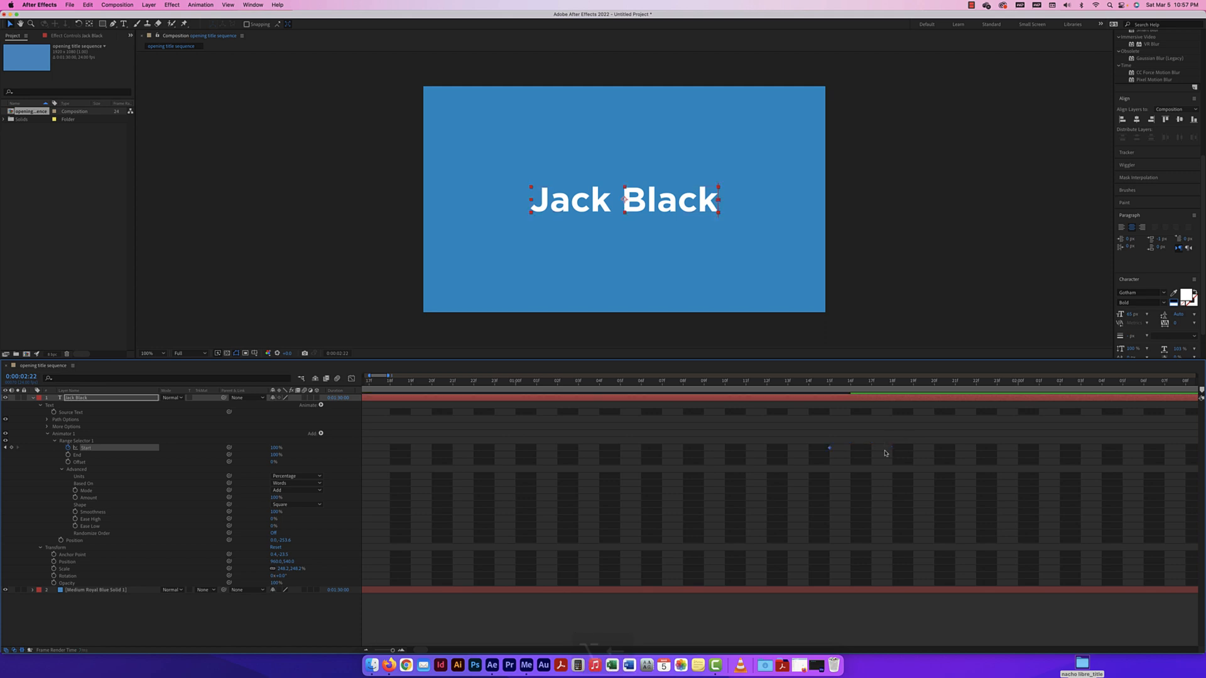
key(alt+Left)
Preview the shortened word-by-word text animation from the beginning of the composition
drag(393, 651, 366, 651)
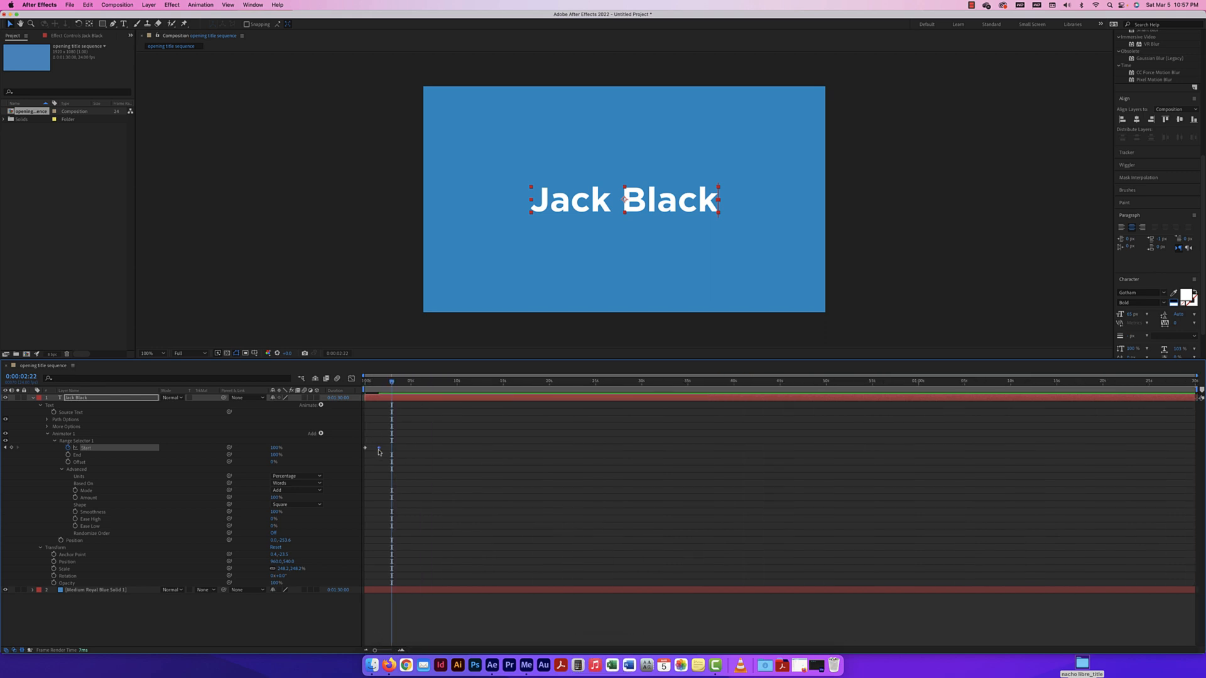
drag(393, 381, 354, 382)
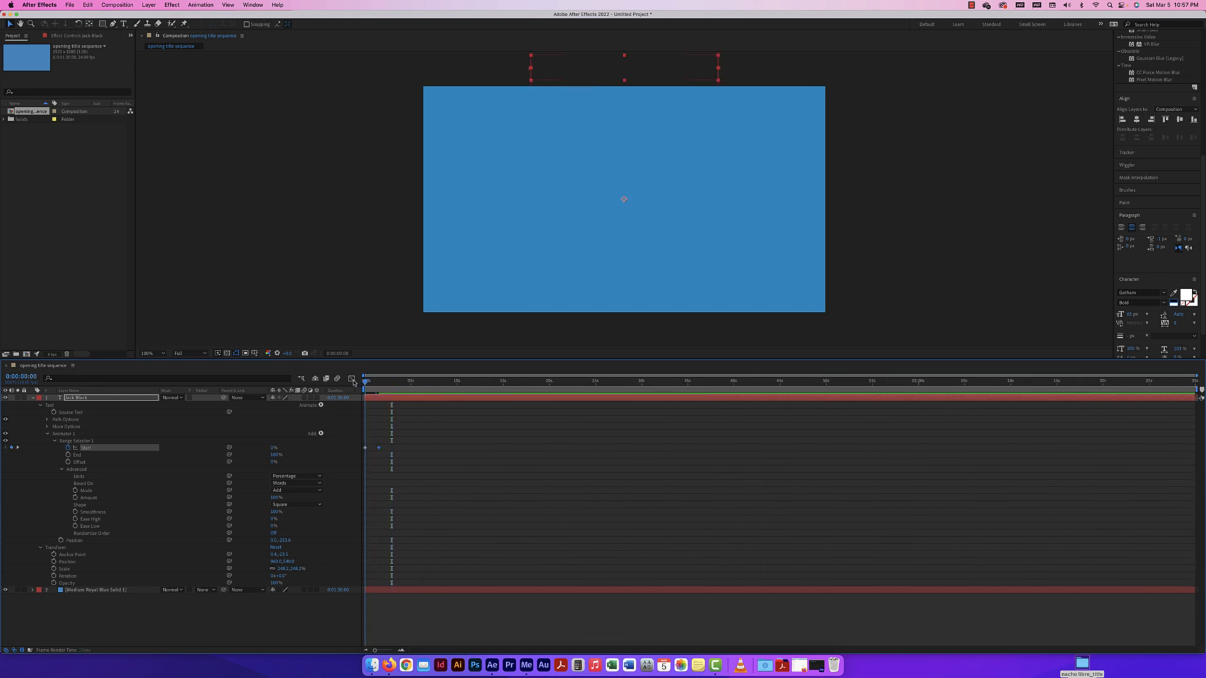
key(space)
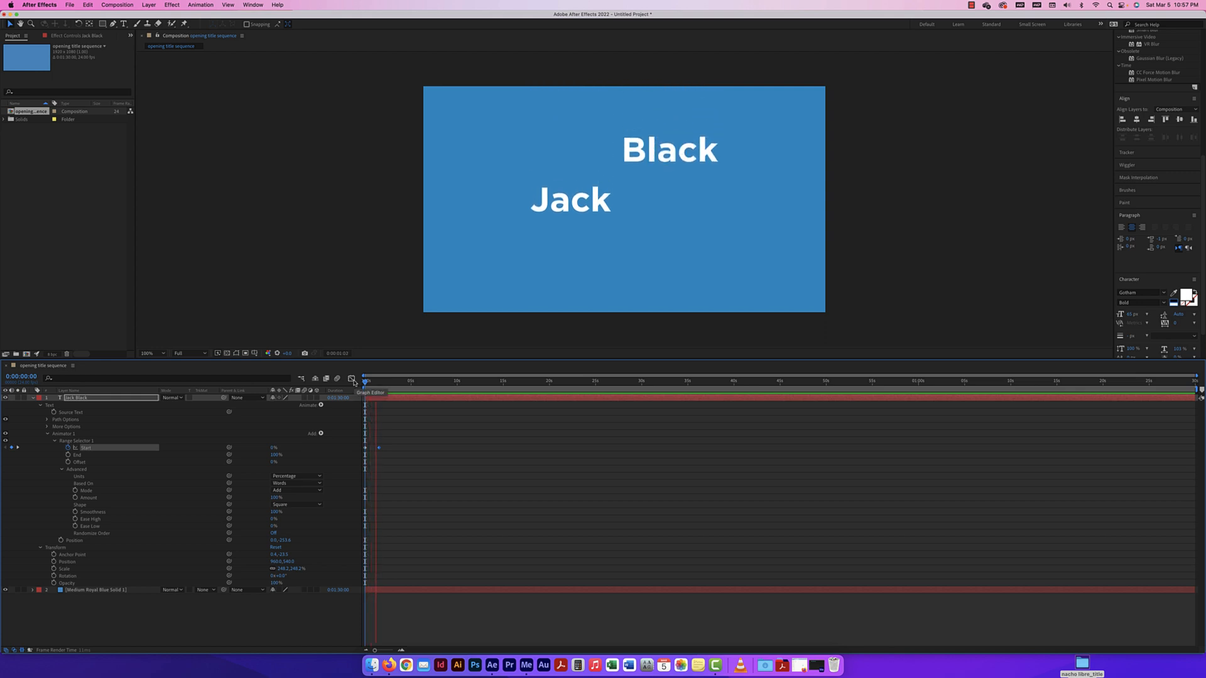
key(space)
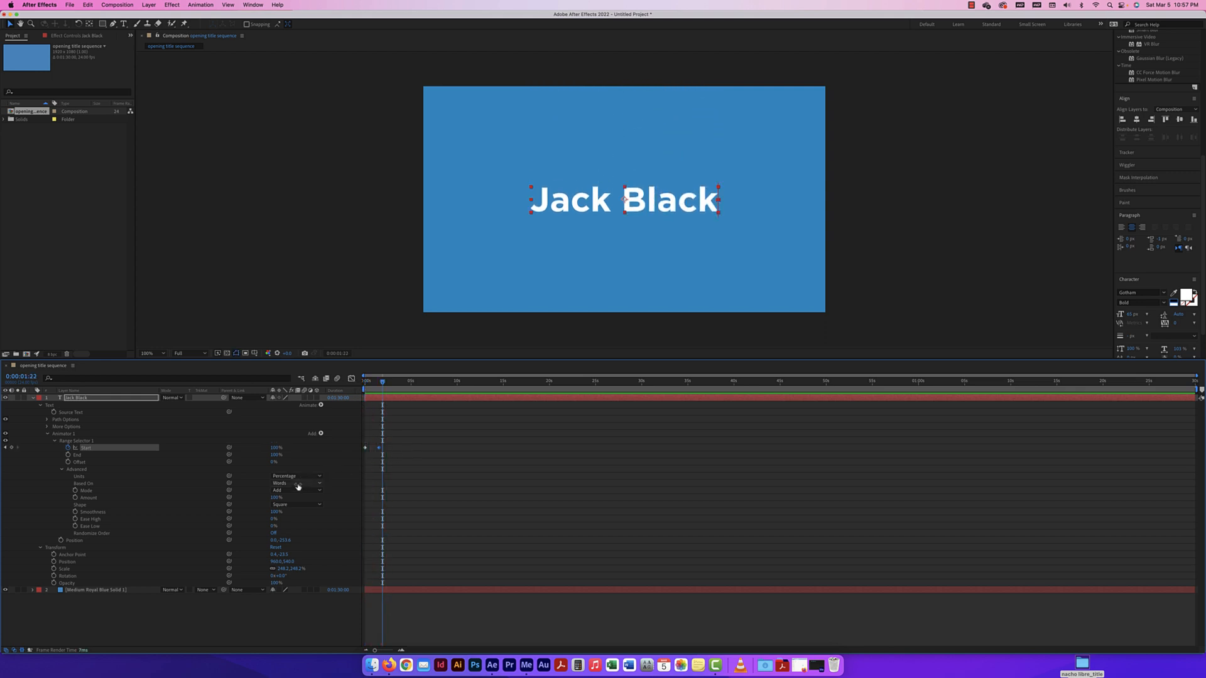
Set Range Selector 1's Based On option to Lines and preview the animation from the beginning
click(295, 487)
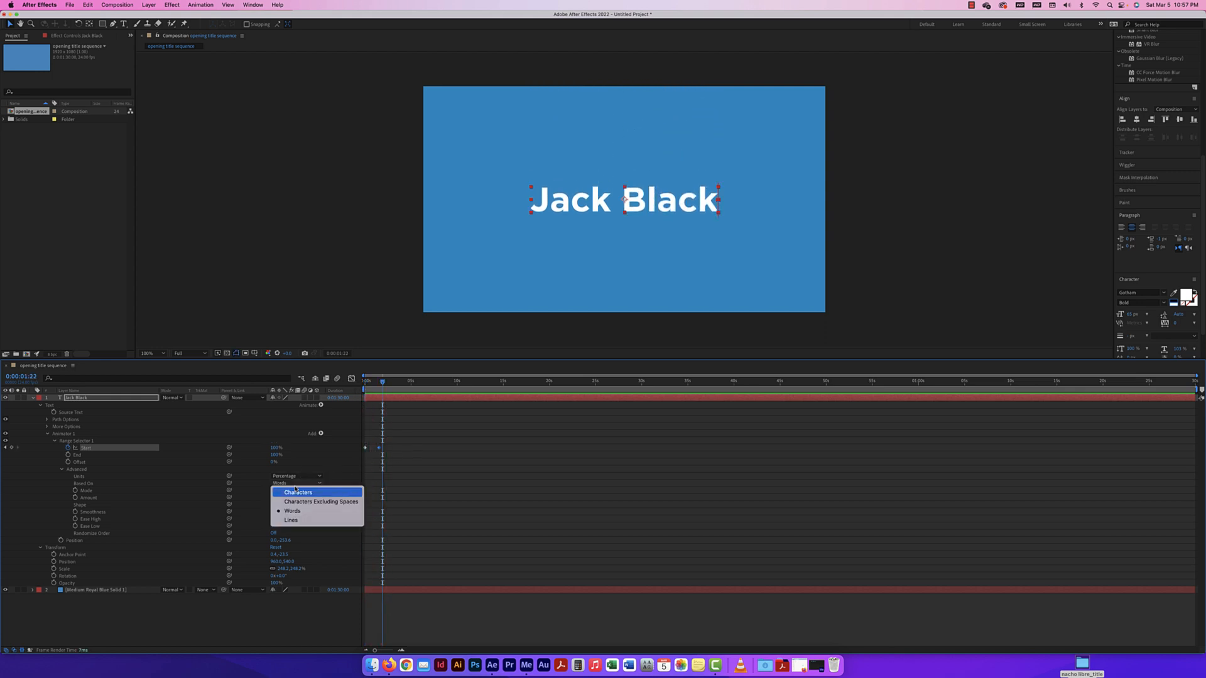
click(295, 520)
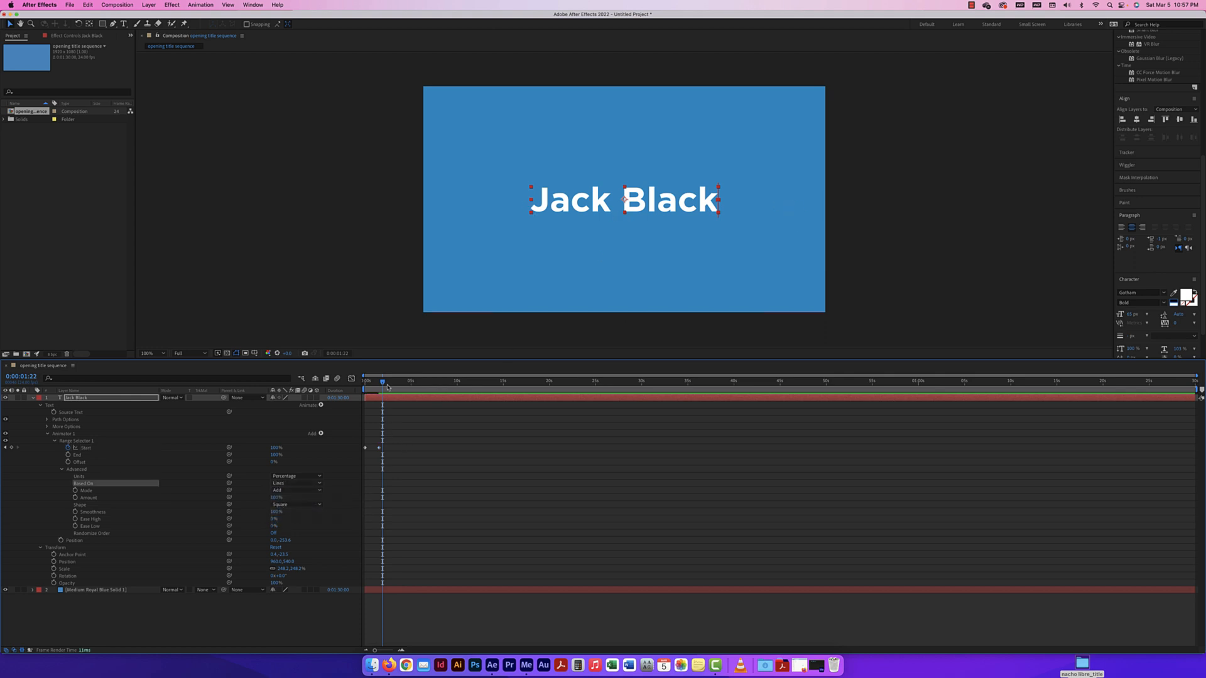
drag(383, 381, 363, 384)
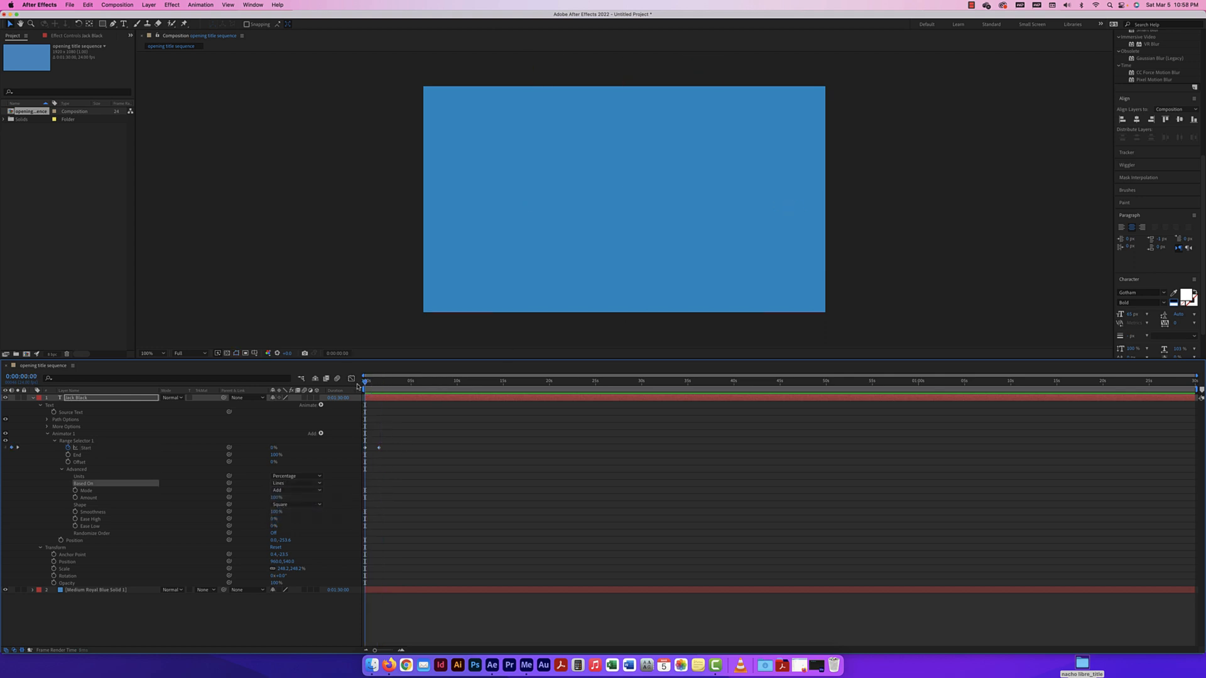
key(space)
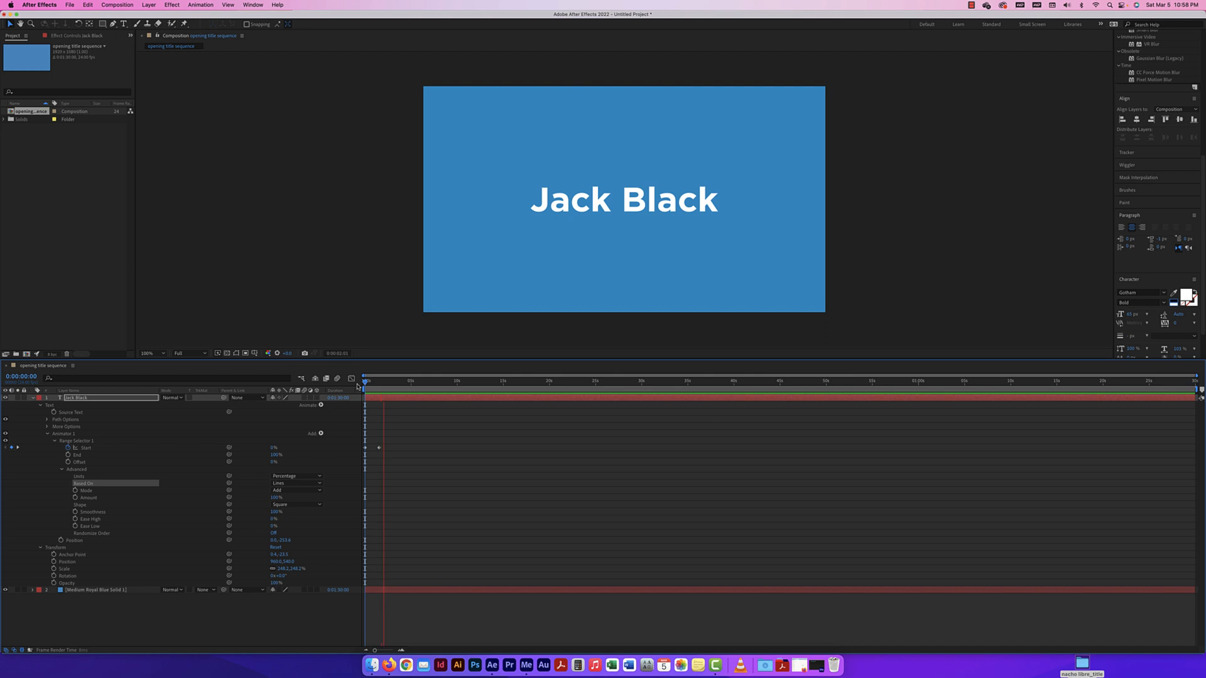
Move the 100% Start keyframe out to about 2 seconds and add a Scale property to Animator 1
key(space)
drag(379, 448, 384, 450)
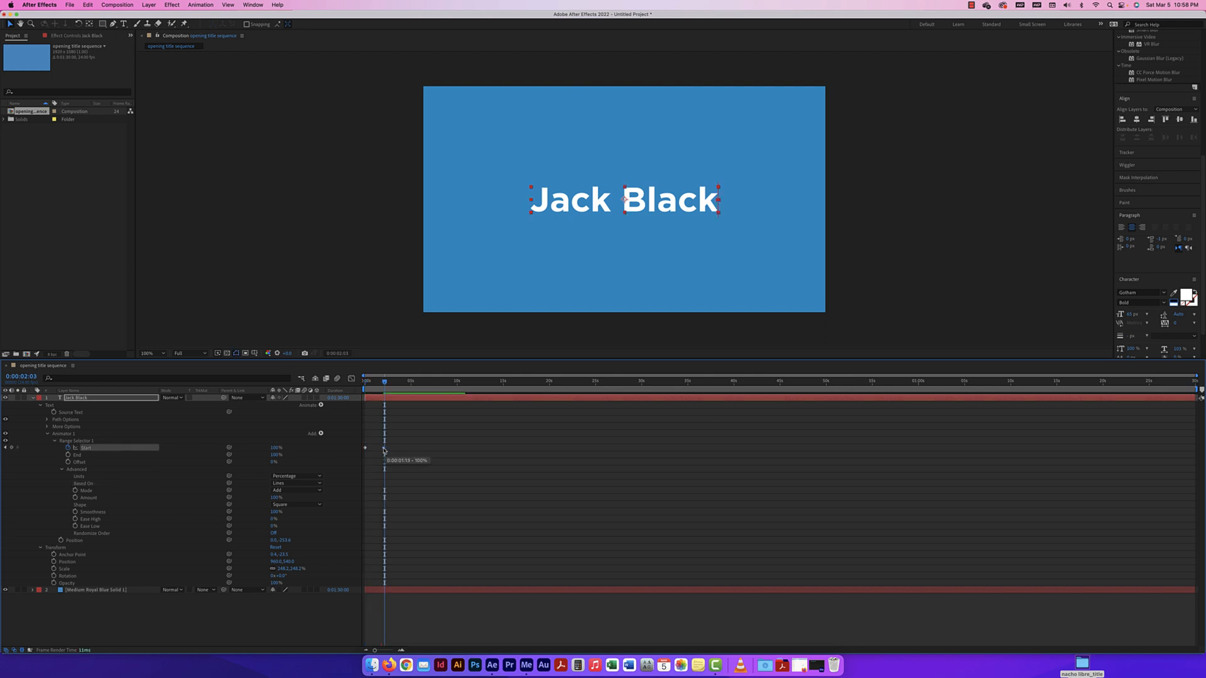
click(322, 435)
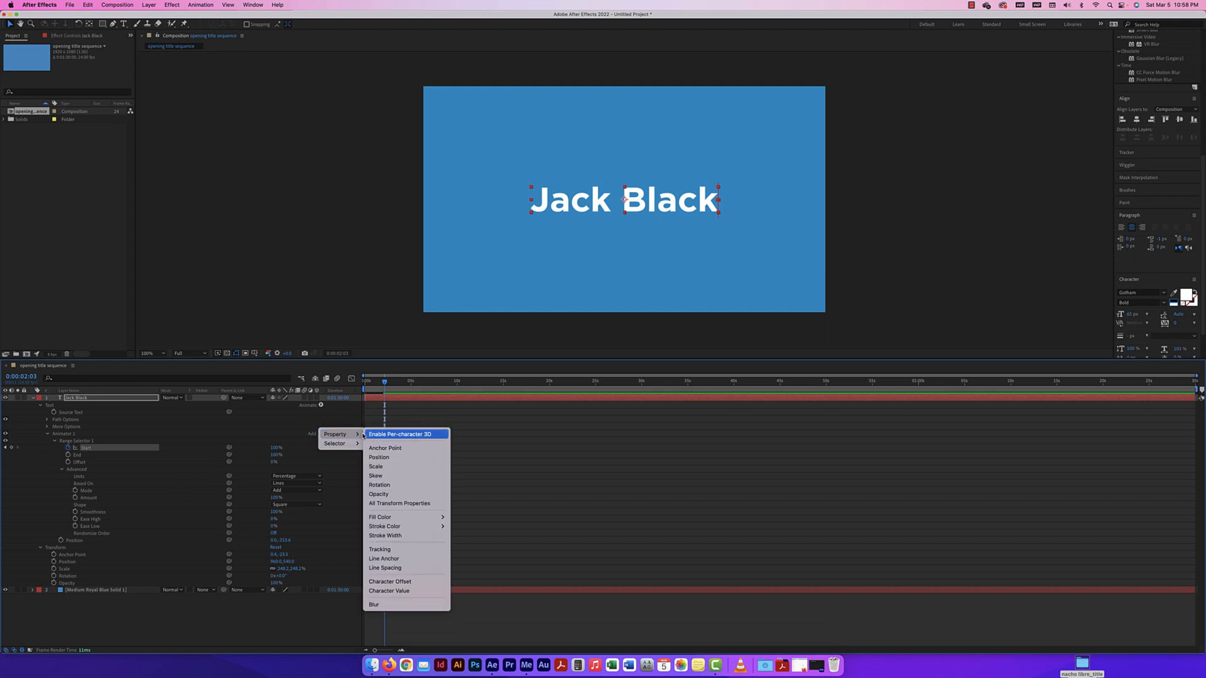
click(377, 468)
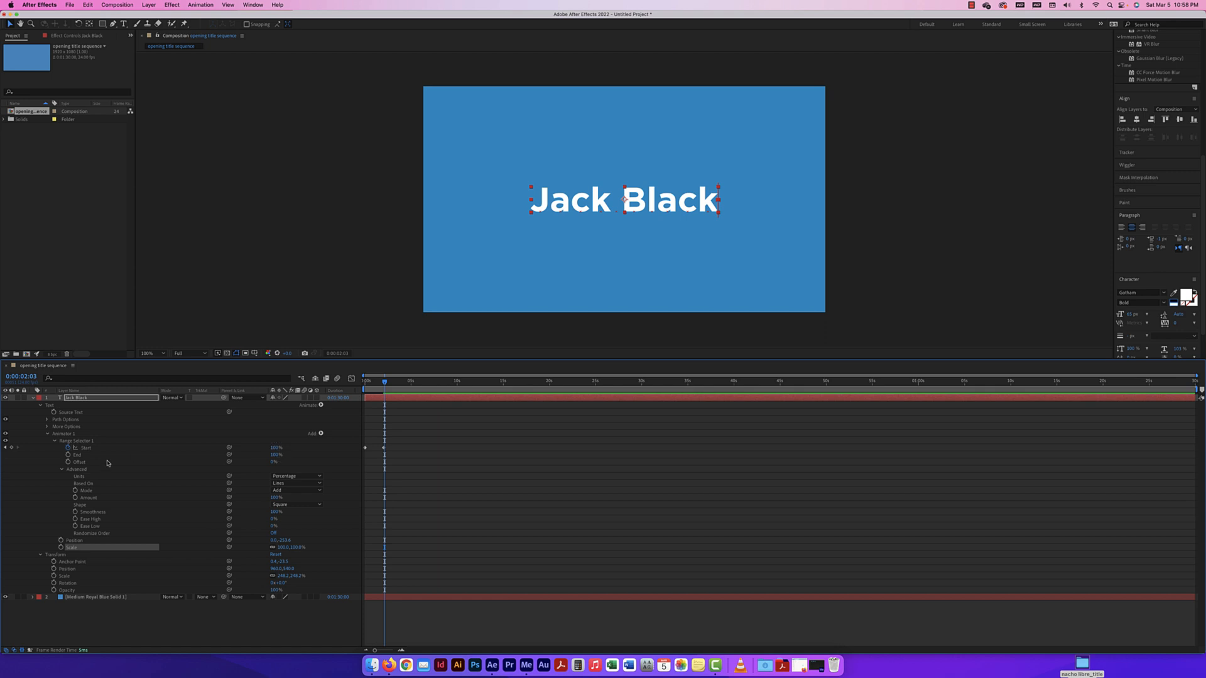
click(62, 469)
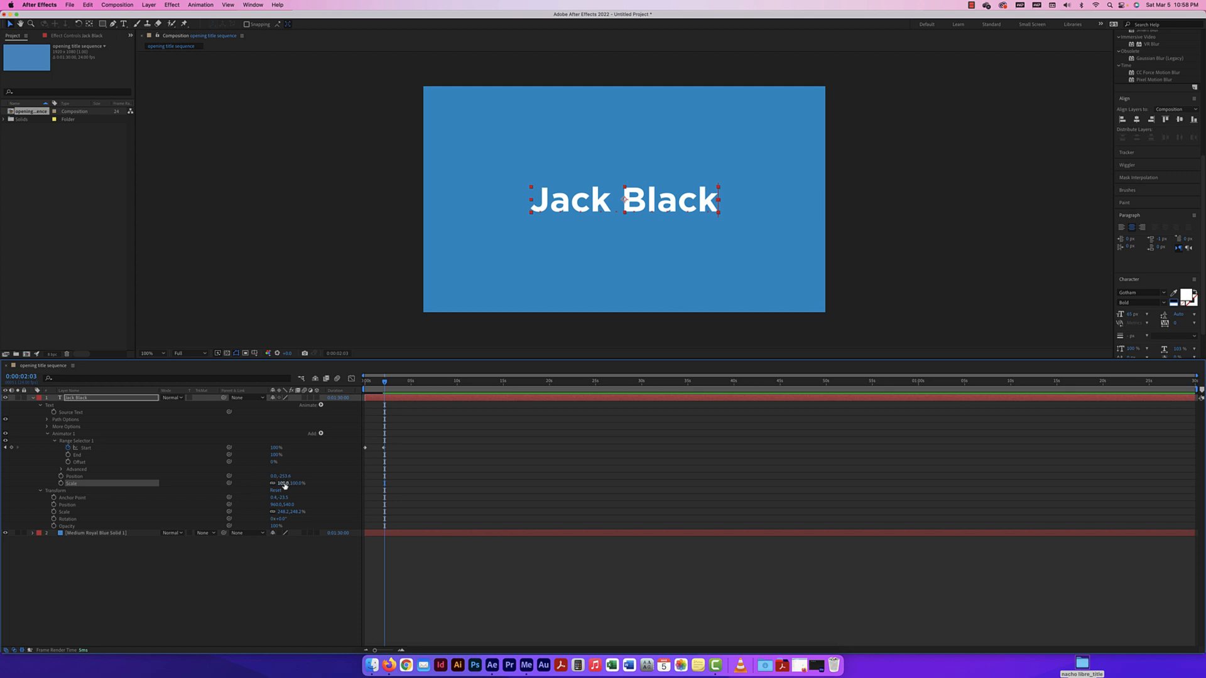
Try enlarging the text with Animator 1's Scale at 0:00:01:00, then undo the scale change
click(377, 382)
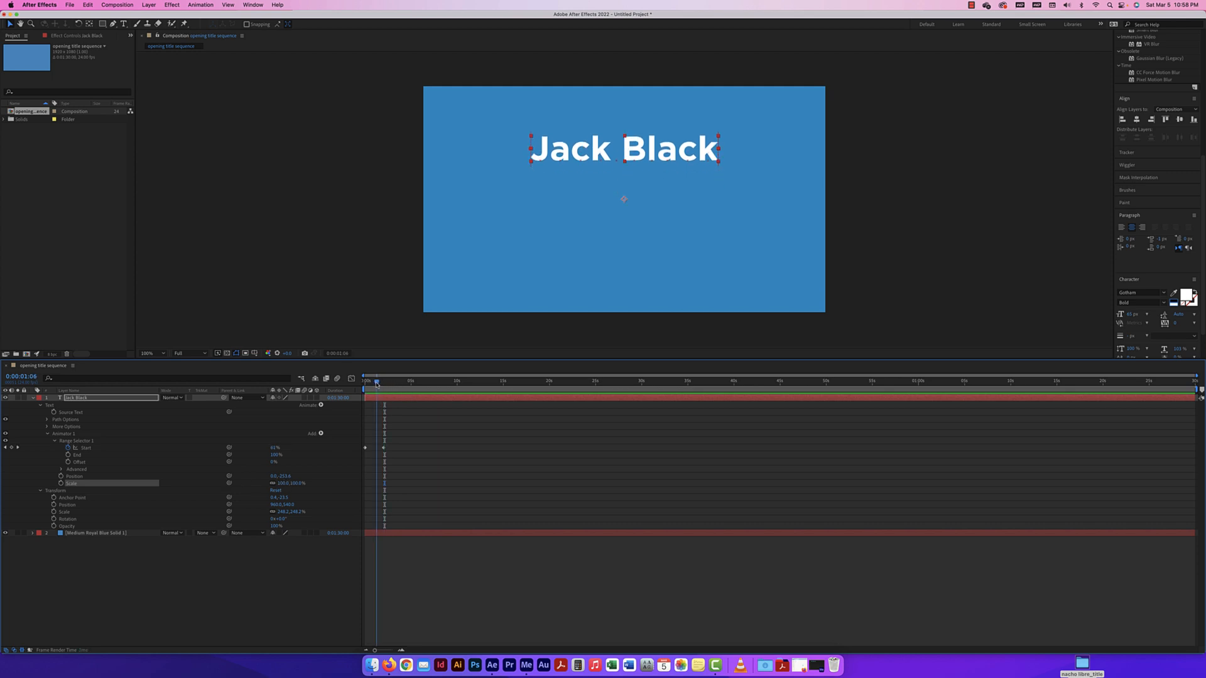
drag(377, 382, 375, 382)
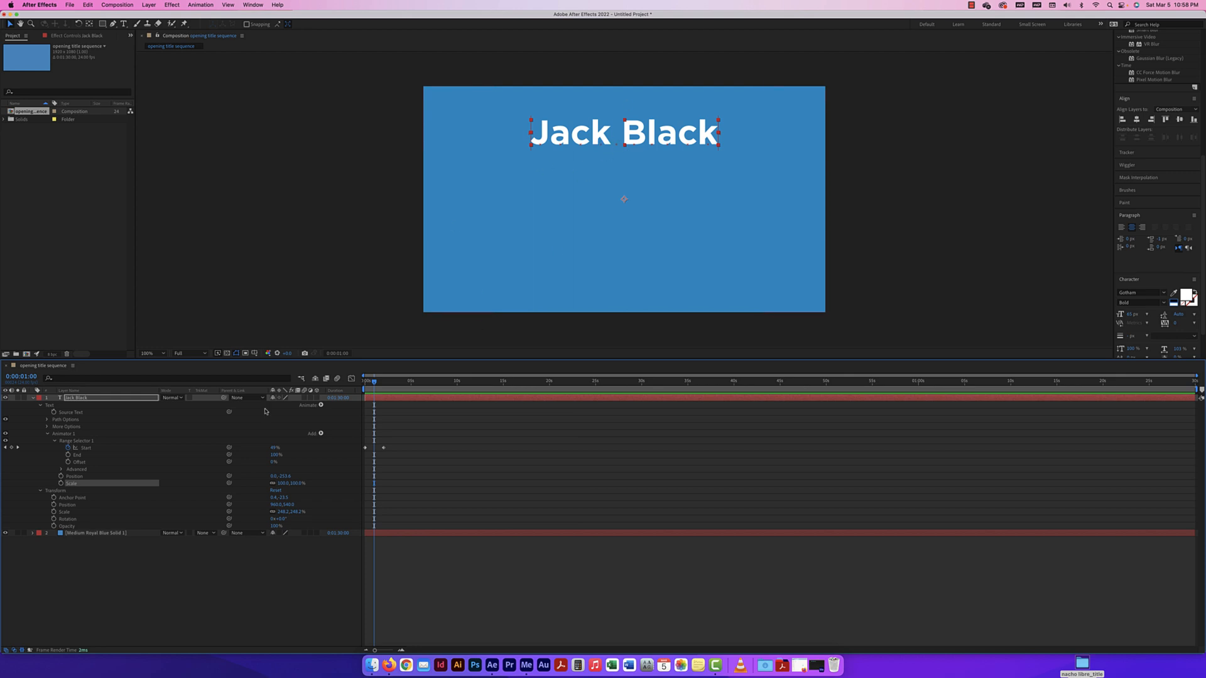
drag(294, 481, 313, 483)
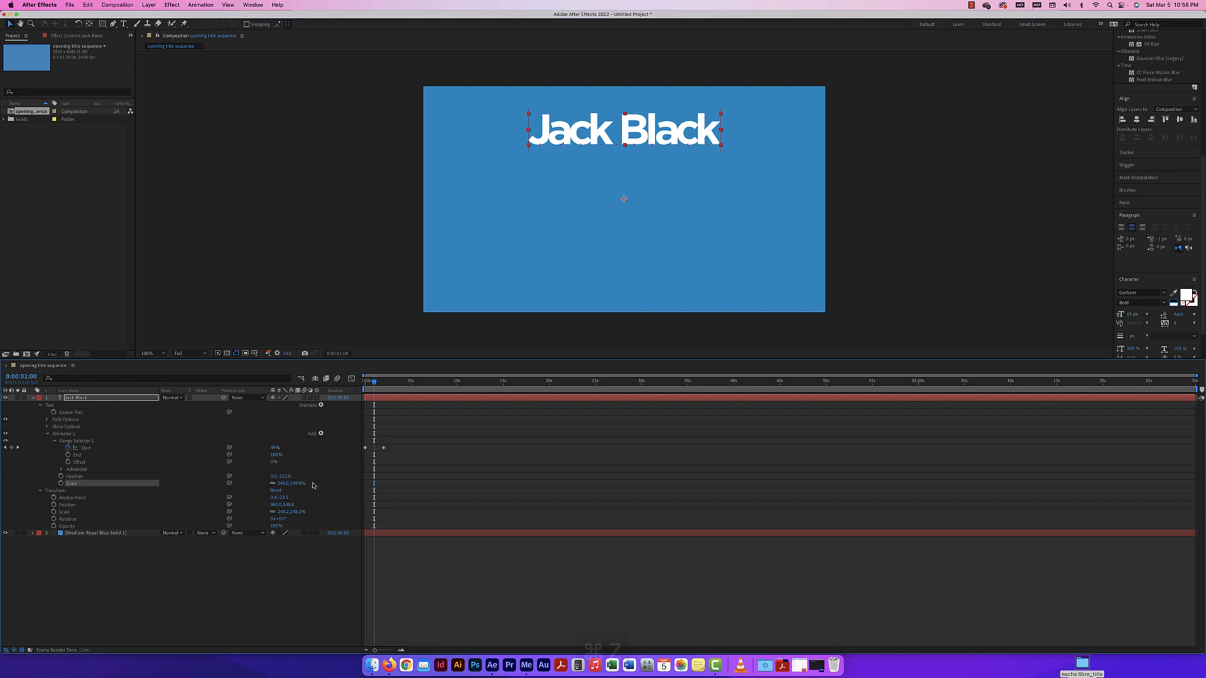
key(super+z)
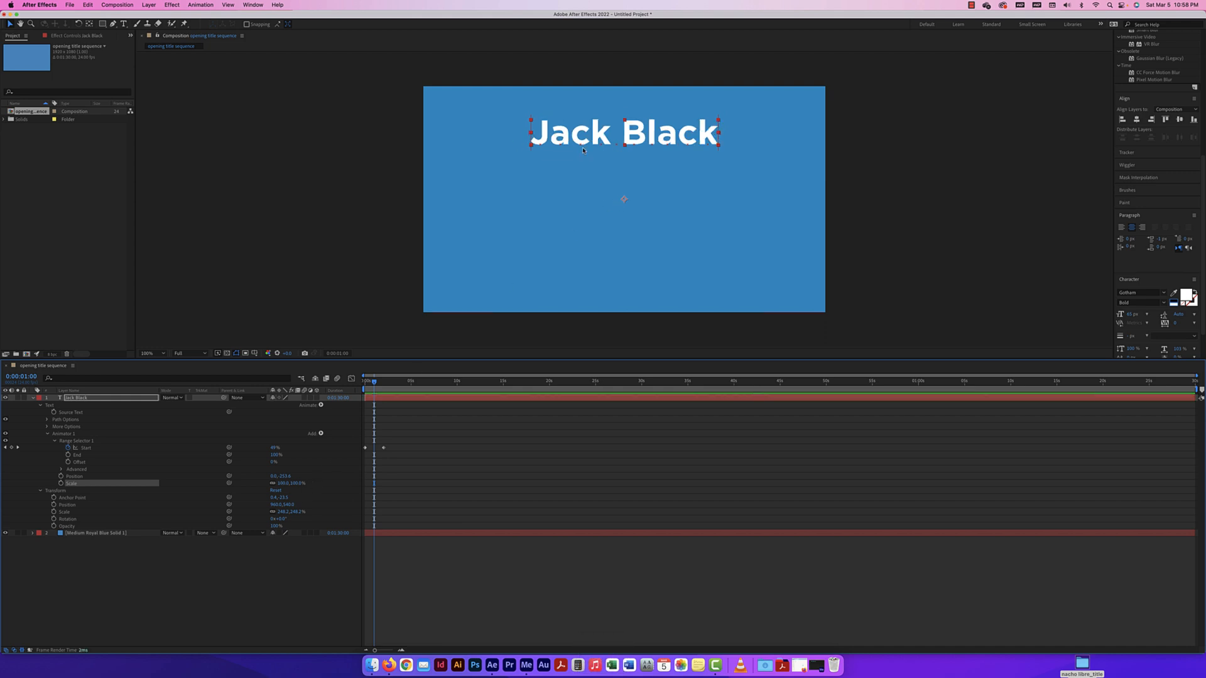
click(62, 470)
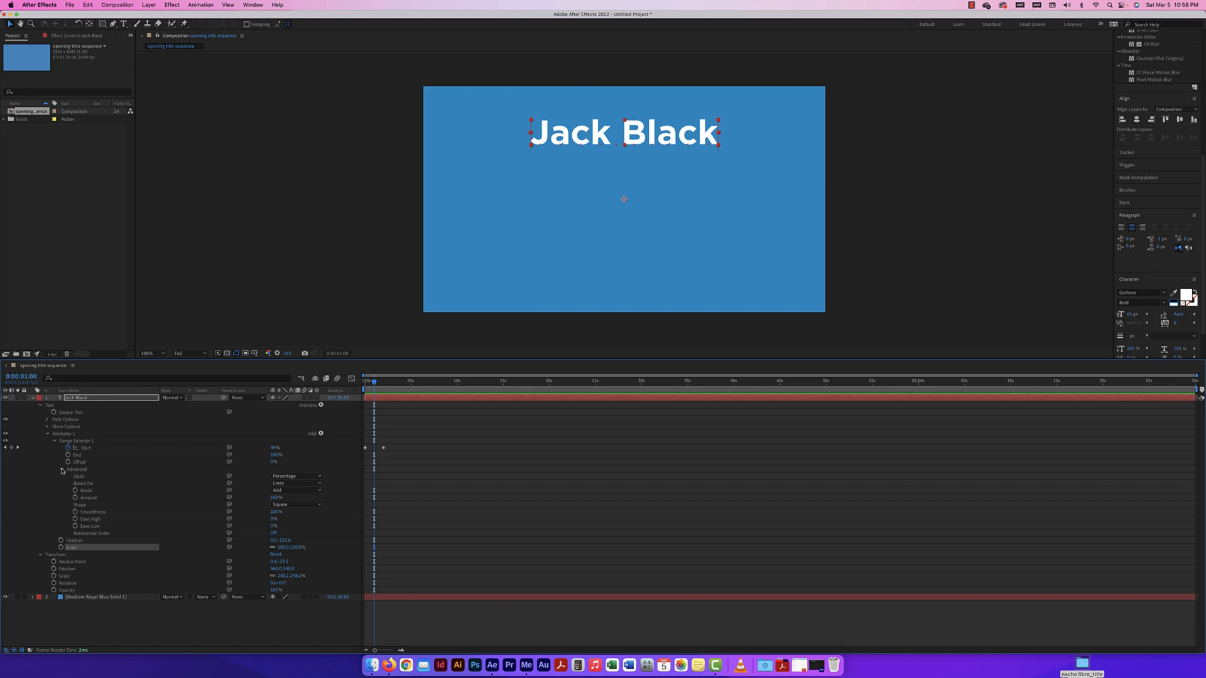
click(62, 470)
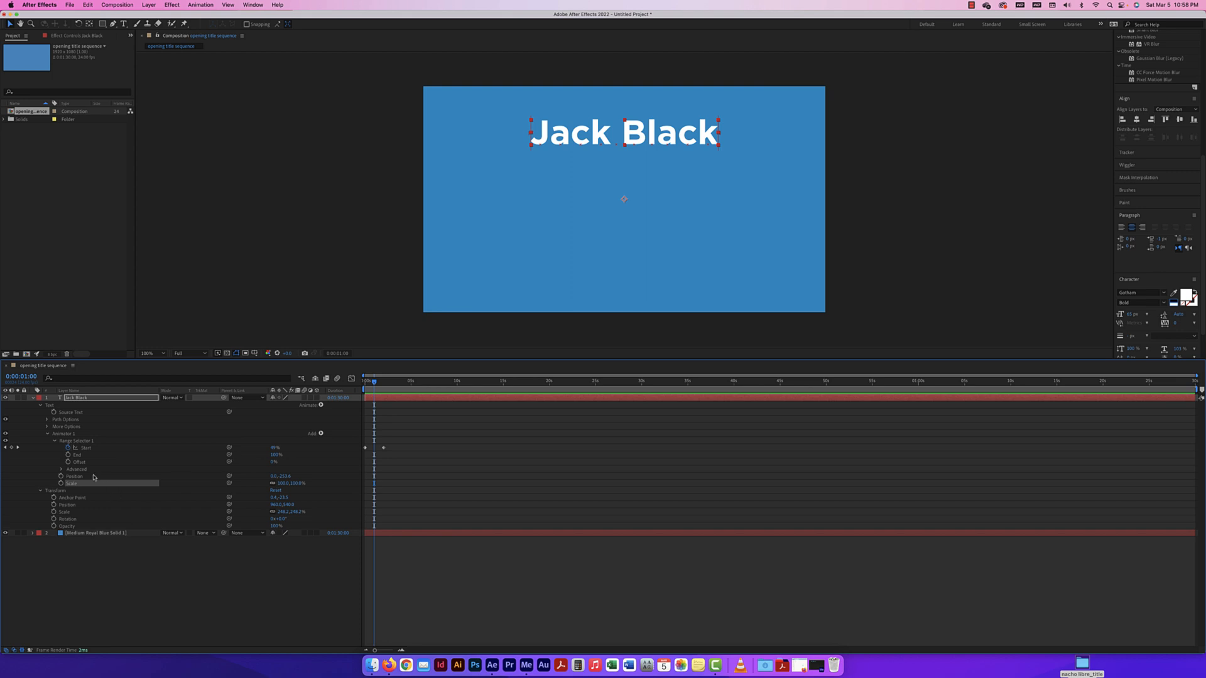
click(63, 470)
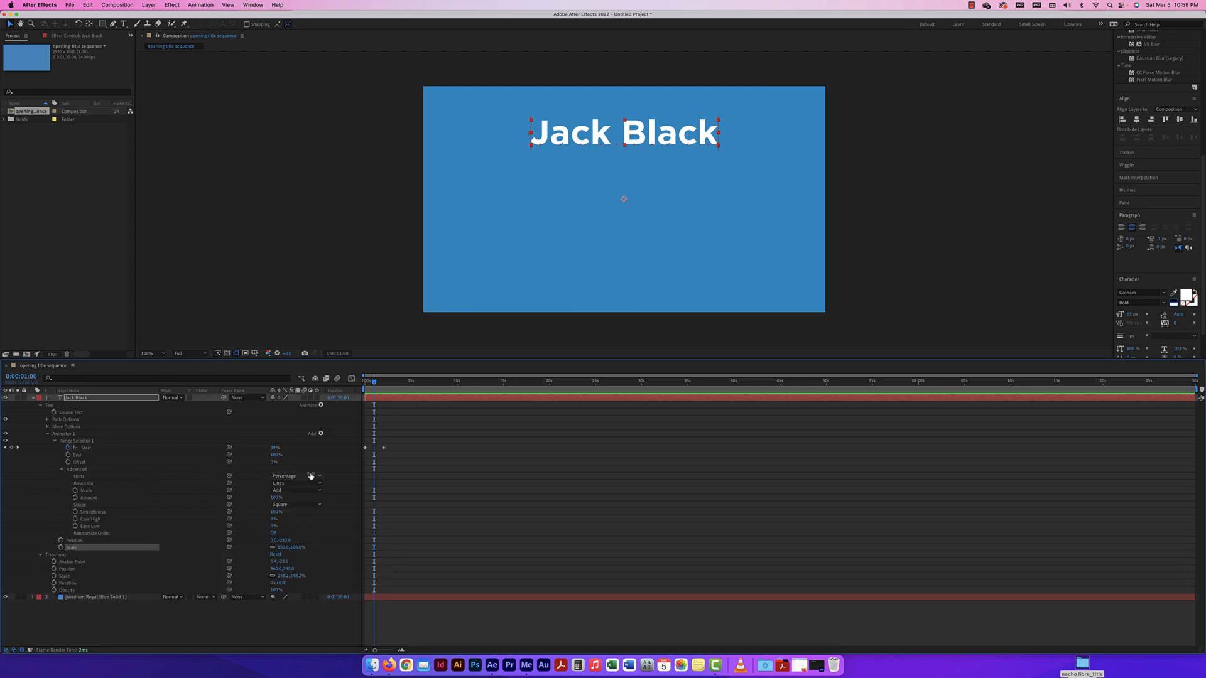
click(61, 470)
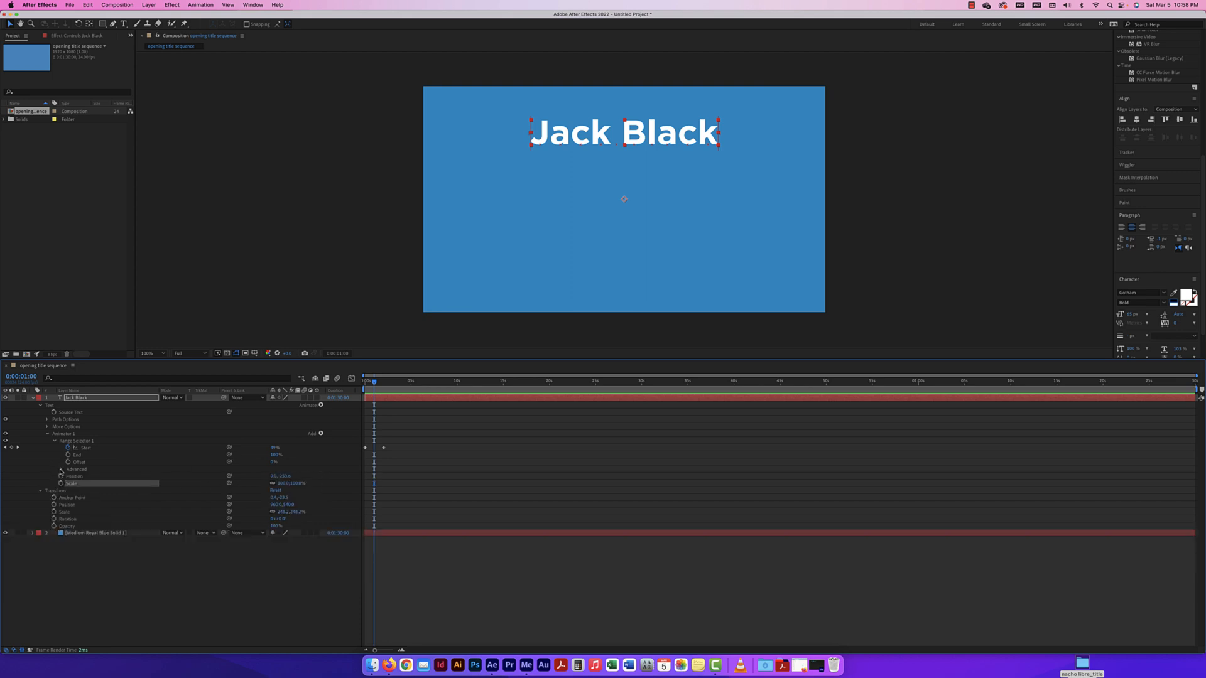
click(46, 419)
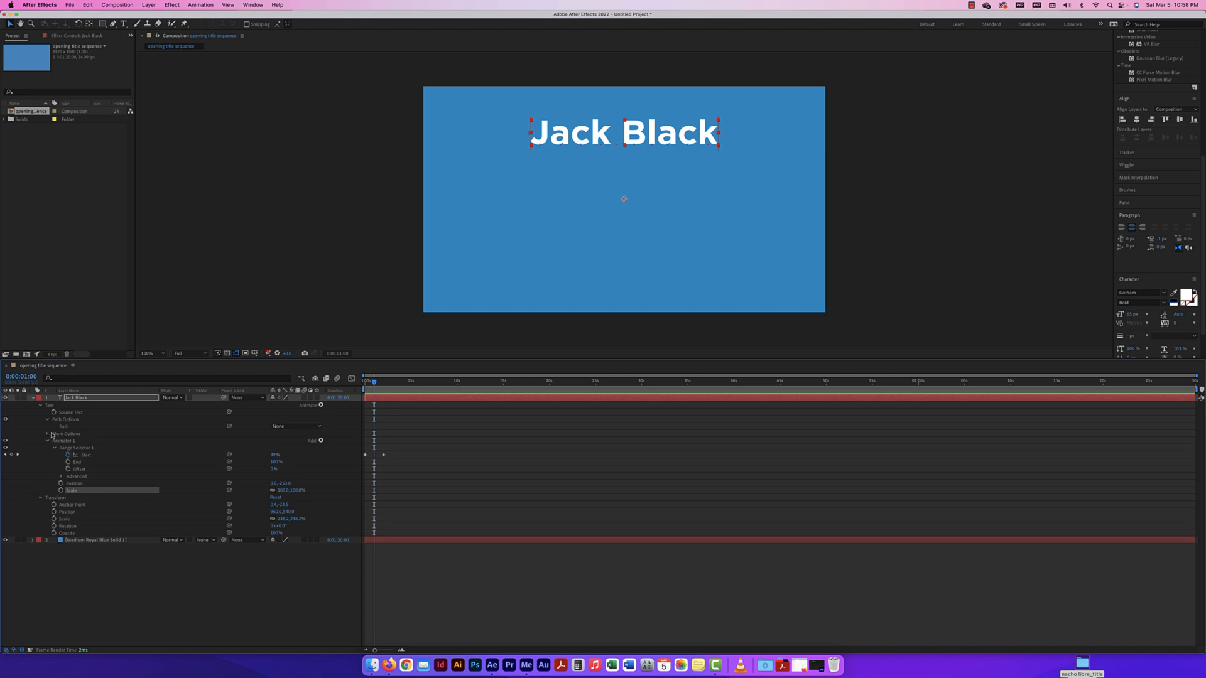
click(47, 420)
Set the text layer's Anchor Point Grouping to Line and increase Animator 1's Scale to enlarge the title
click(47, 427)
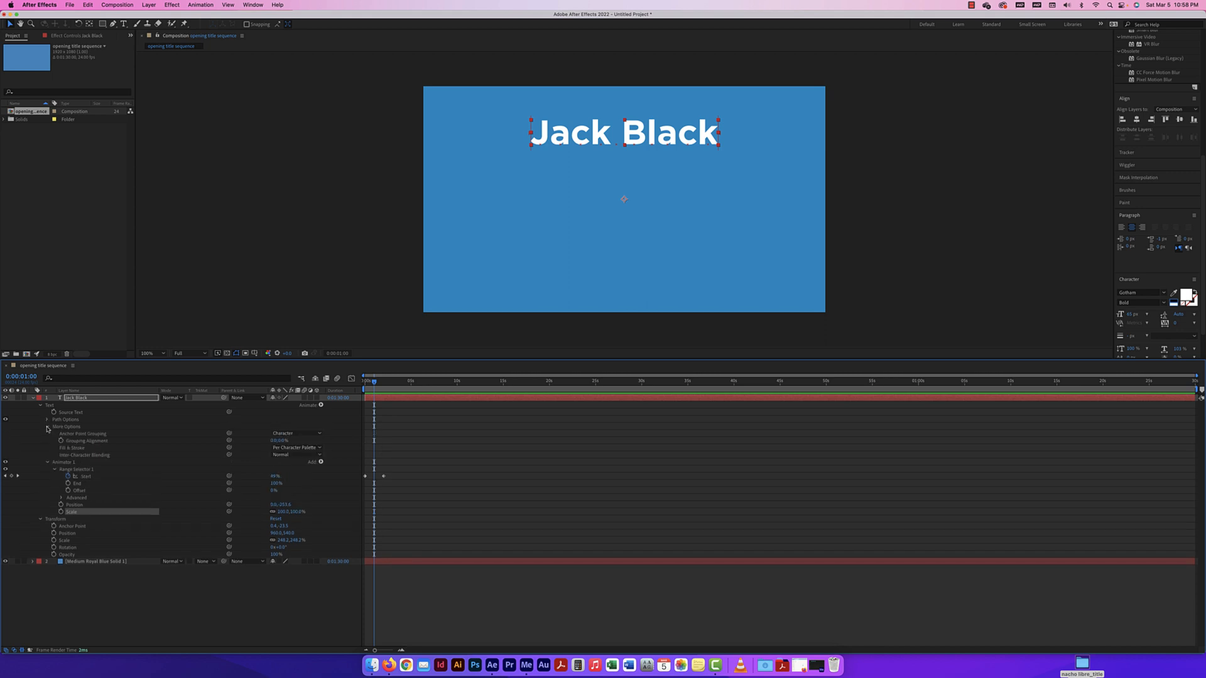
click(280, 433)
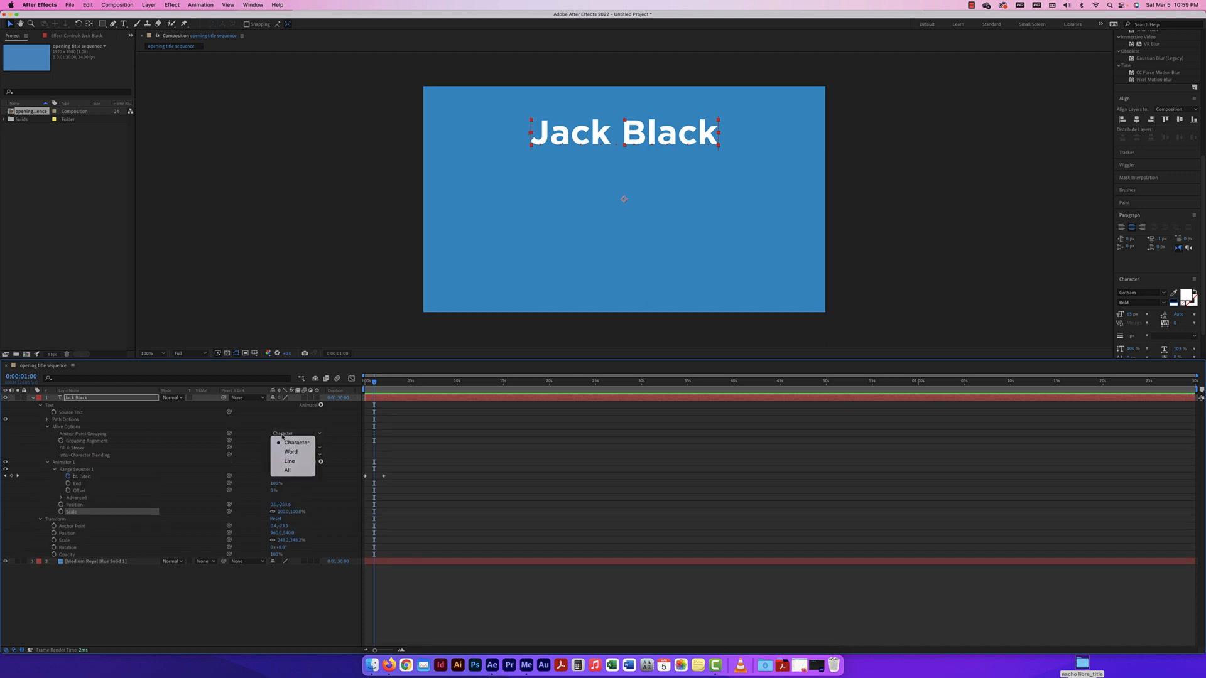
click(289, 453)
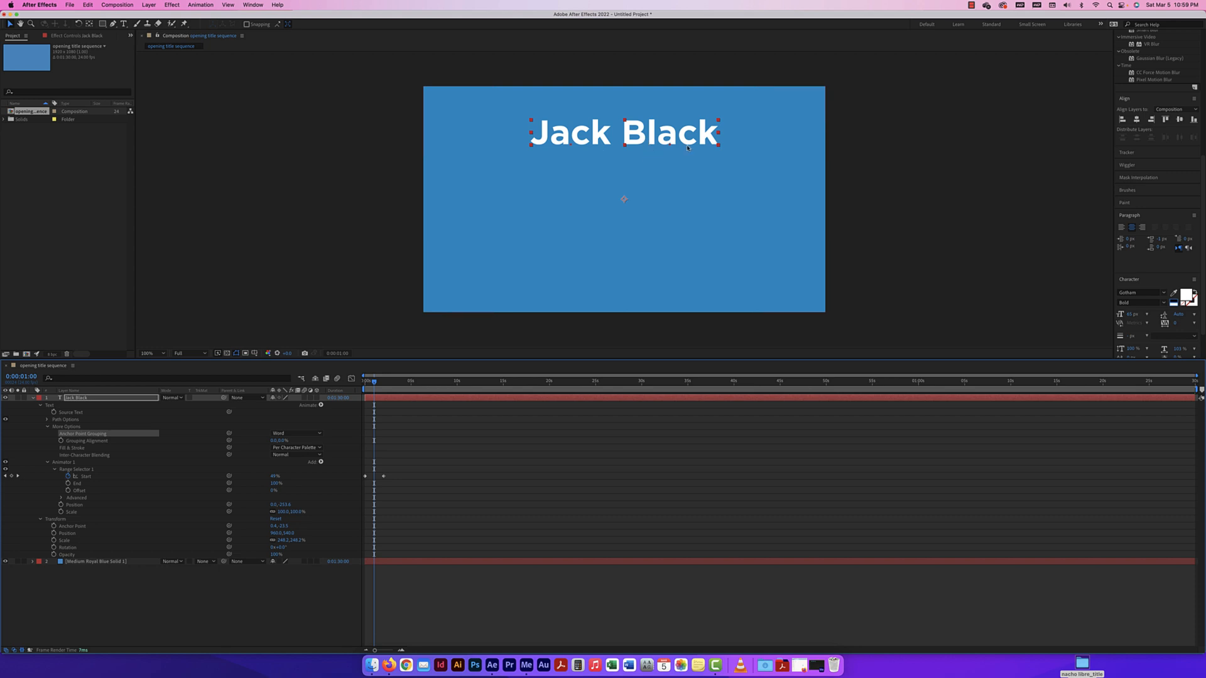
click(279, 433)
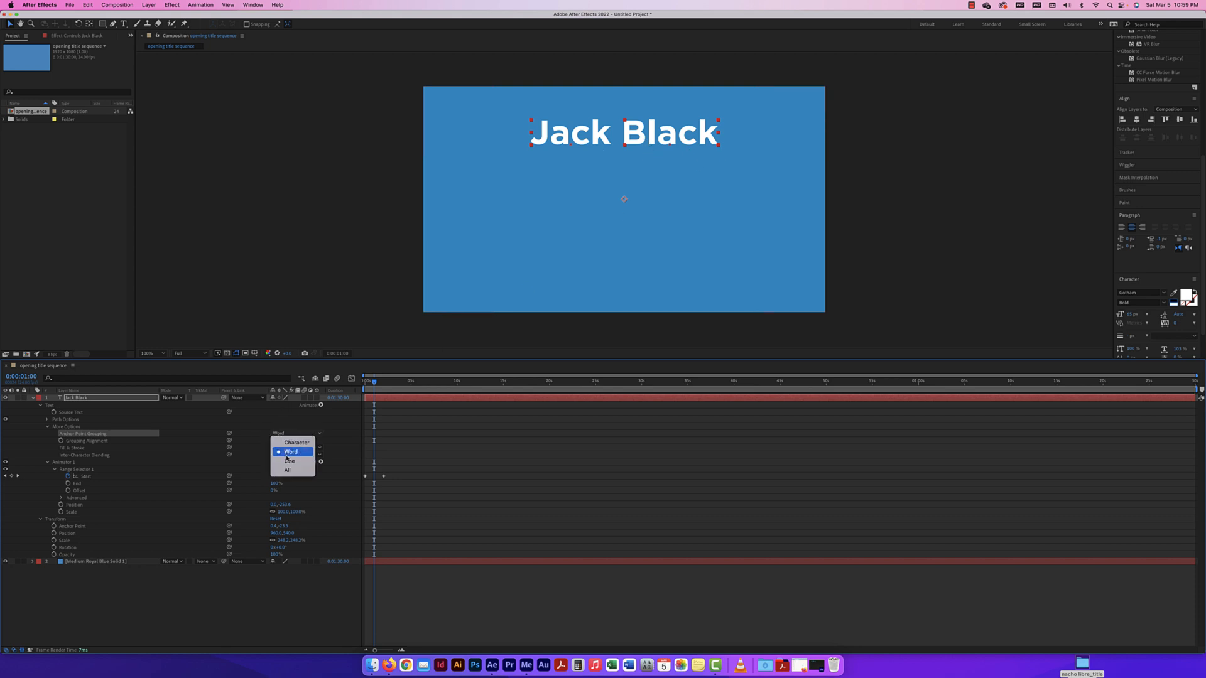
click(288, 462)
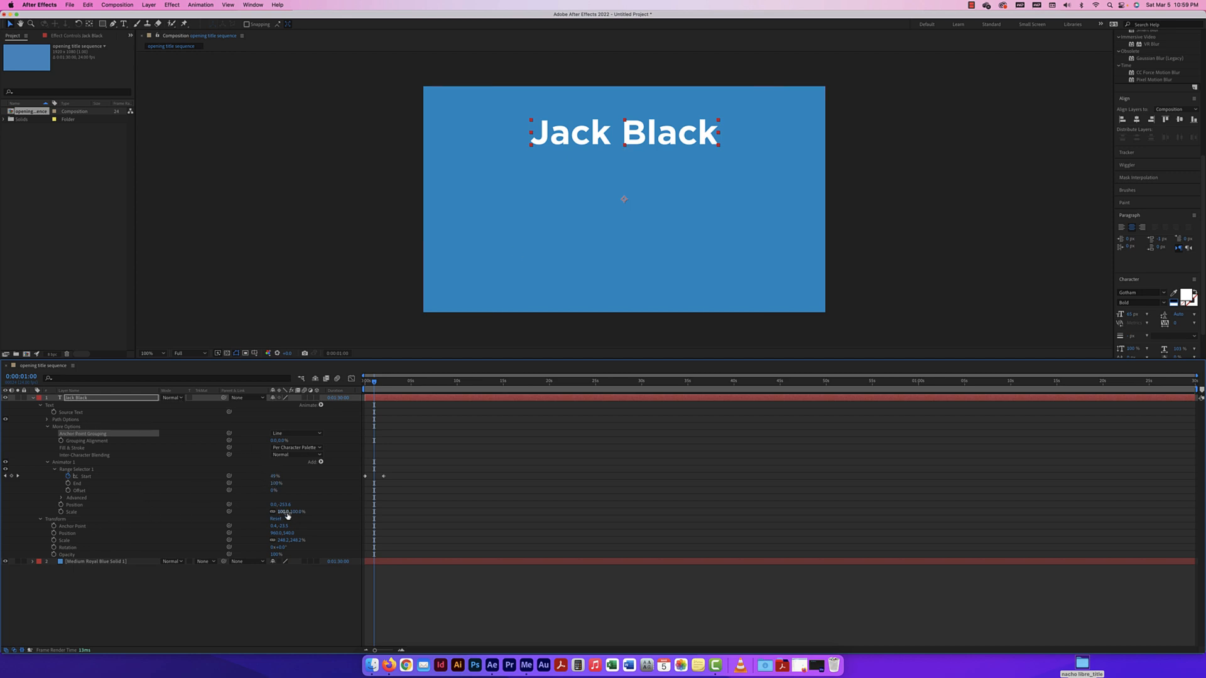
drag(295, 513, 315, 512)
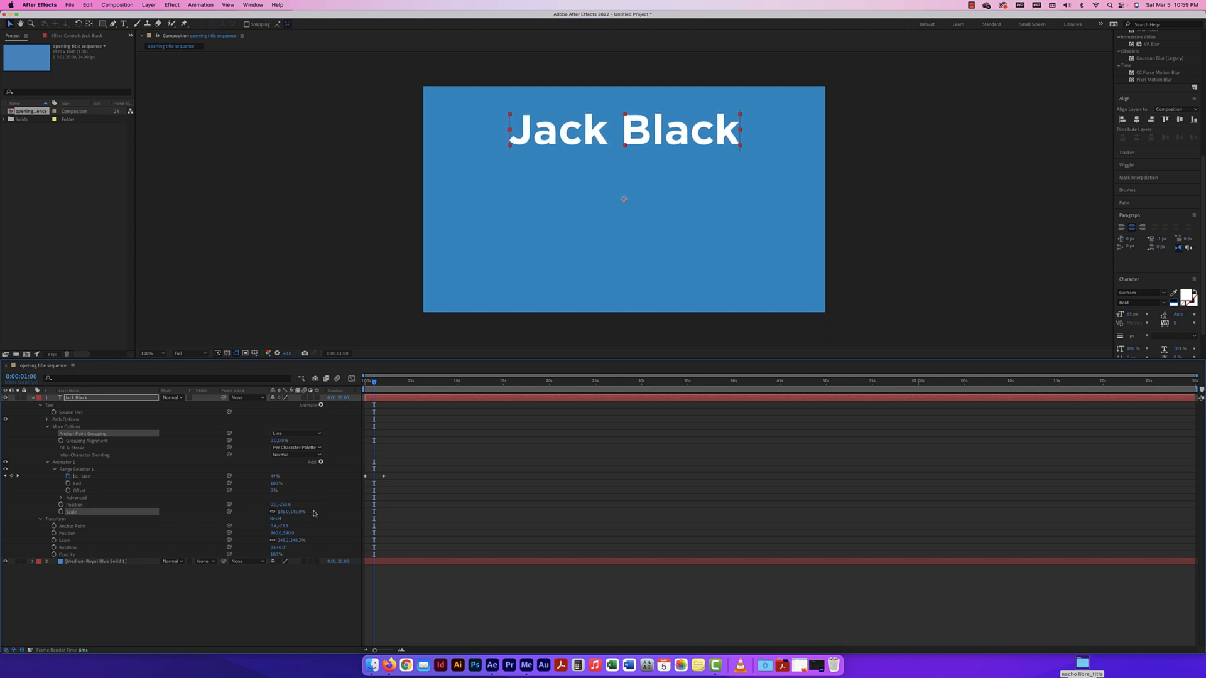
Try Word as the Anchor Point Grouping with a larger animator Scale, then undo both changes
click(289, 436)
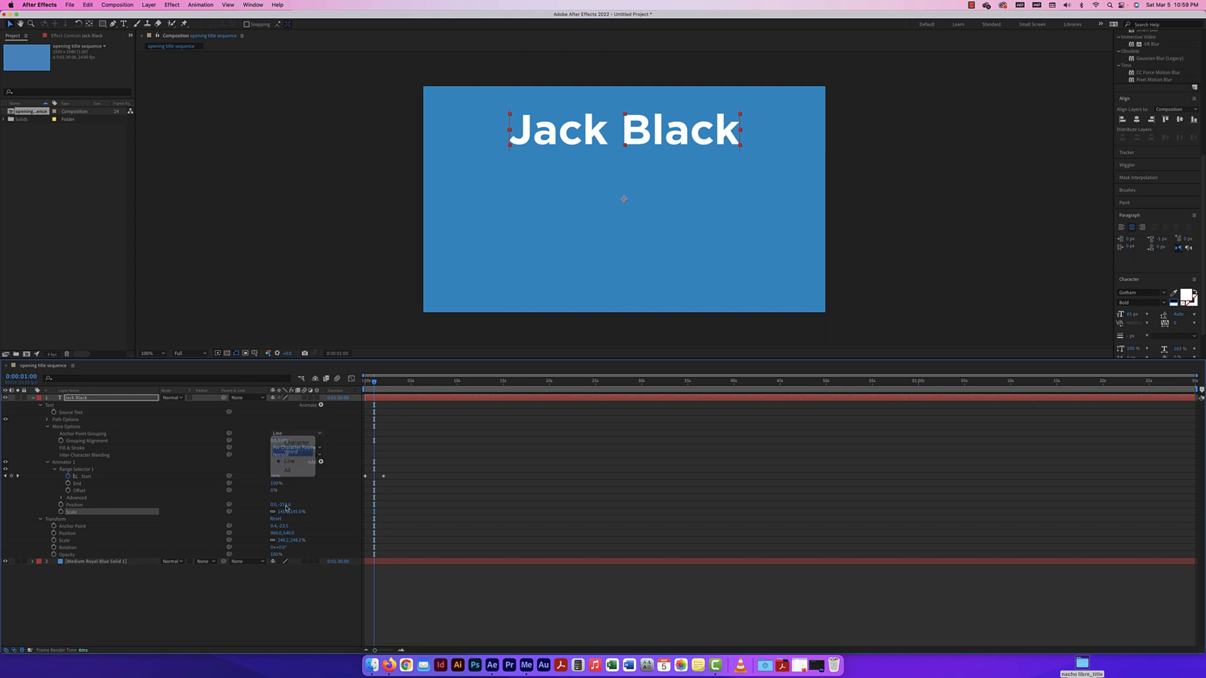
drag(295, 511, 335, 512)
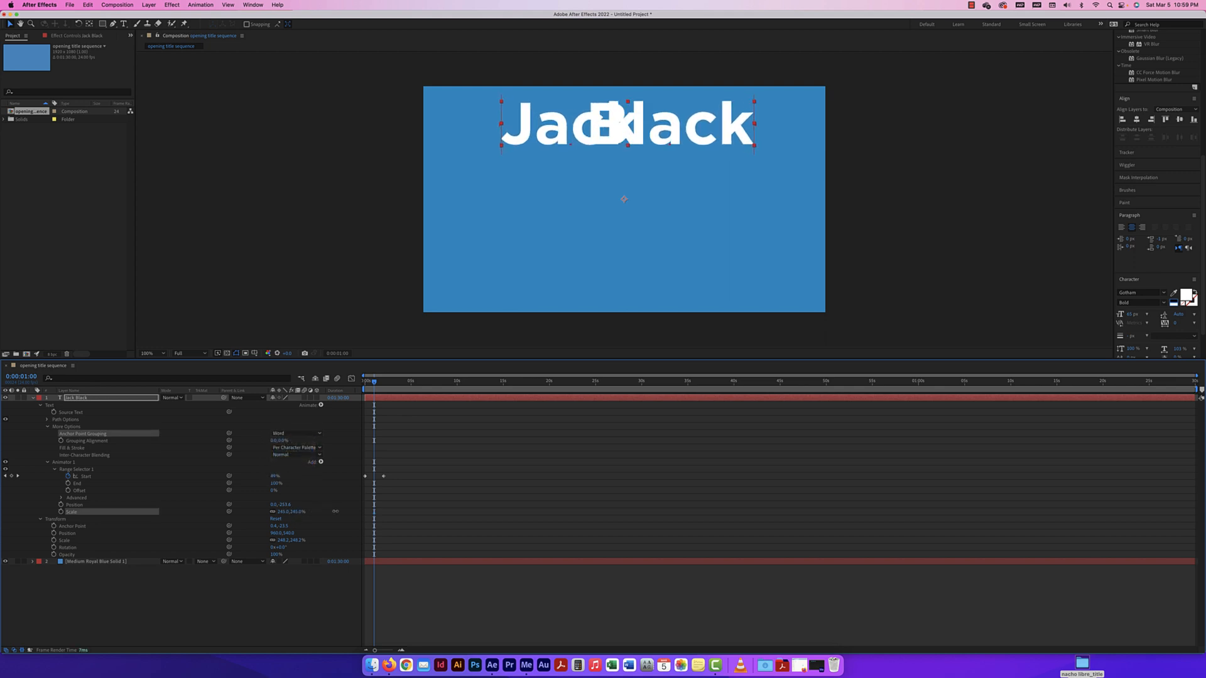
key(super+z)
key(super+z)
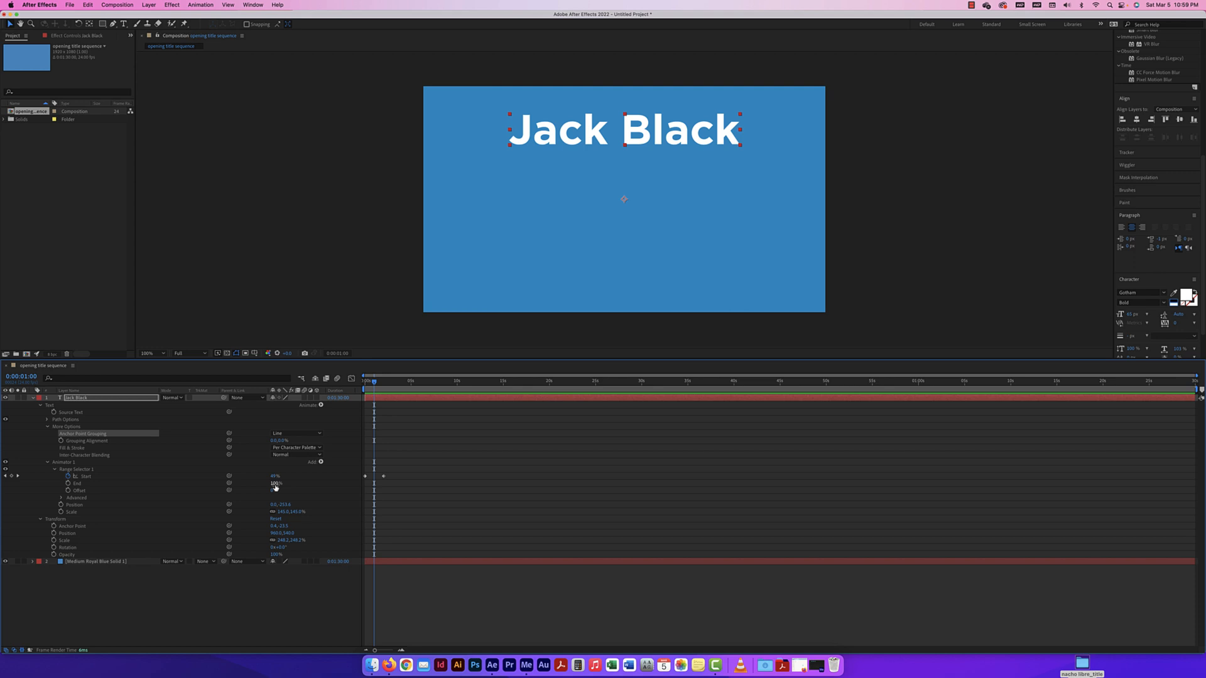
Set Animator 1's Scale to about 184% and preview the text animation from the beginning
click(296, 512)
drag(295, 512, 320, 512)
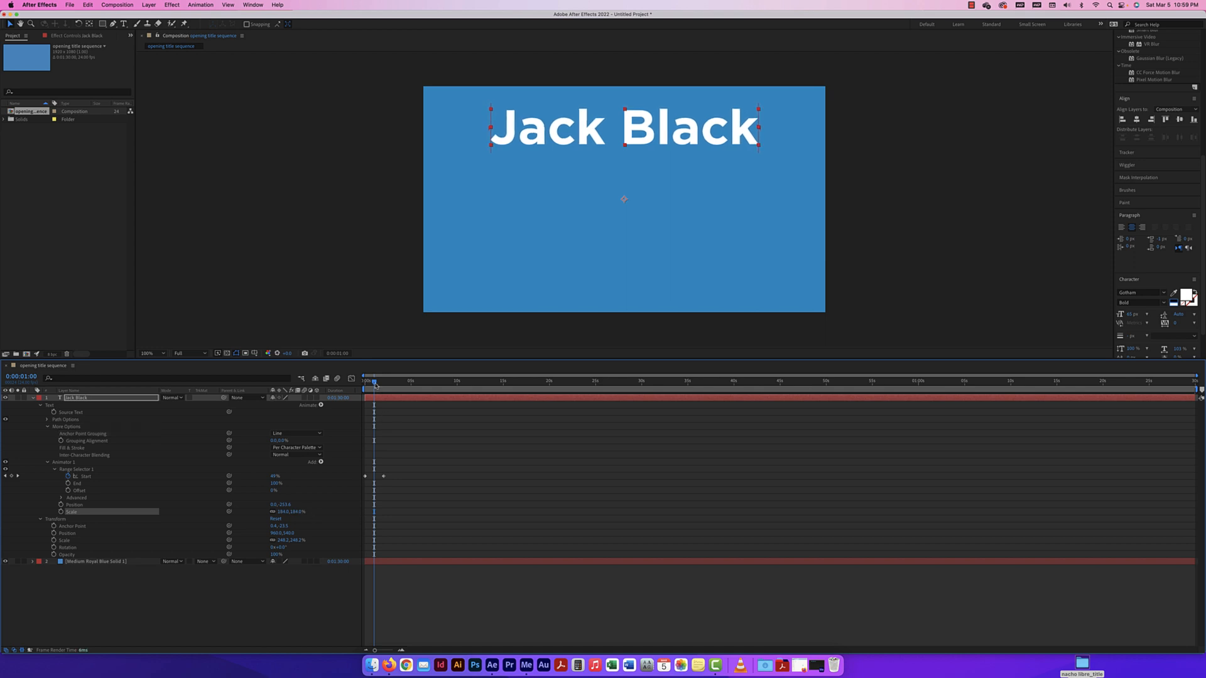
drag(375, 383, 351, 382)
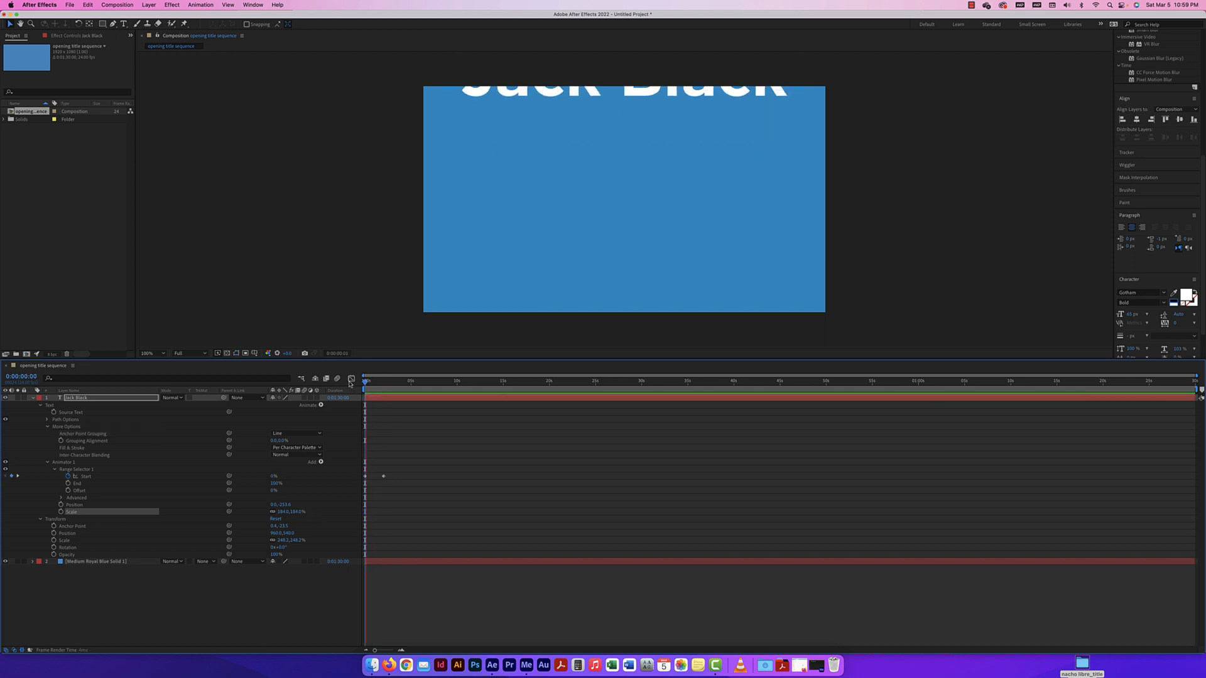
key(space)
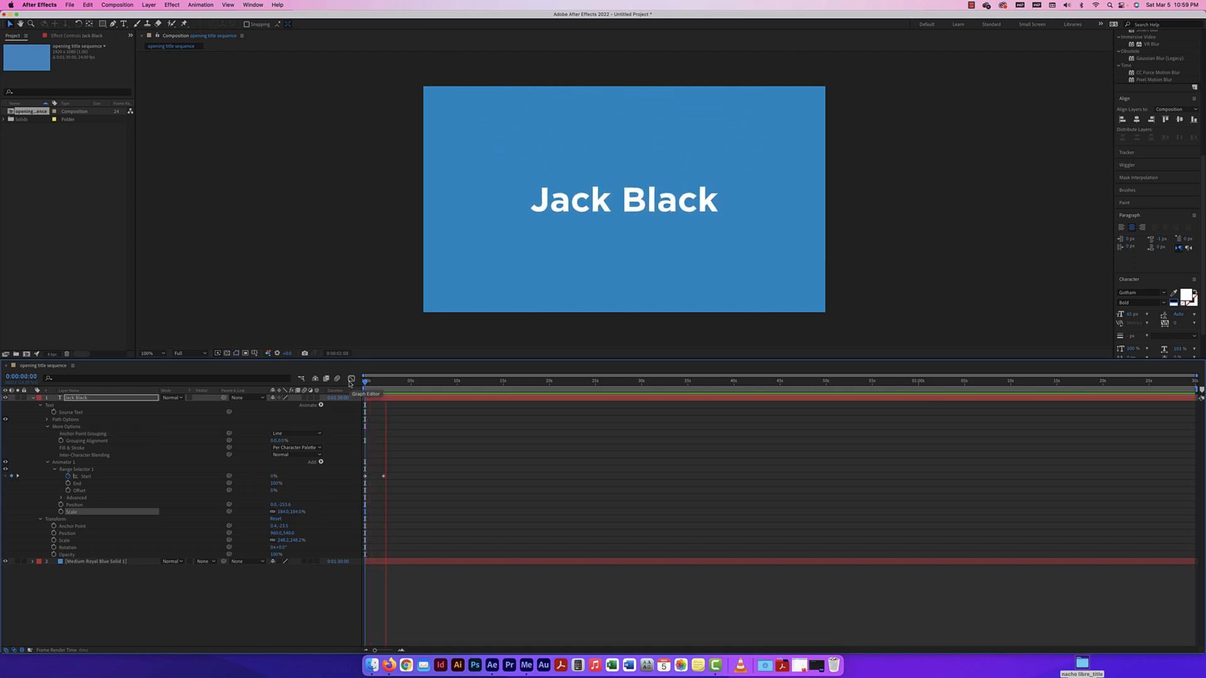
key(space)
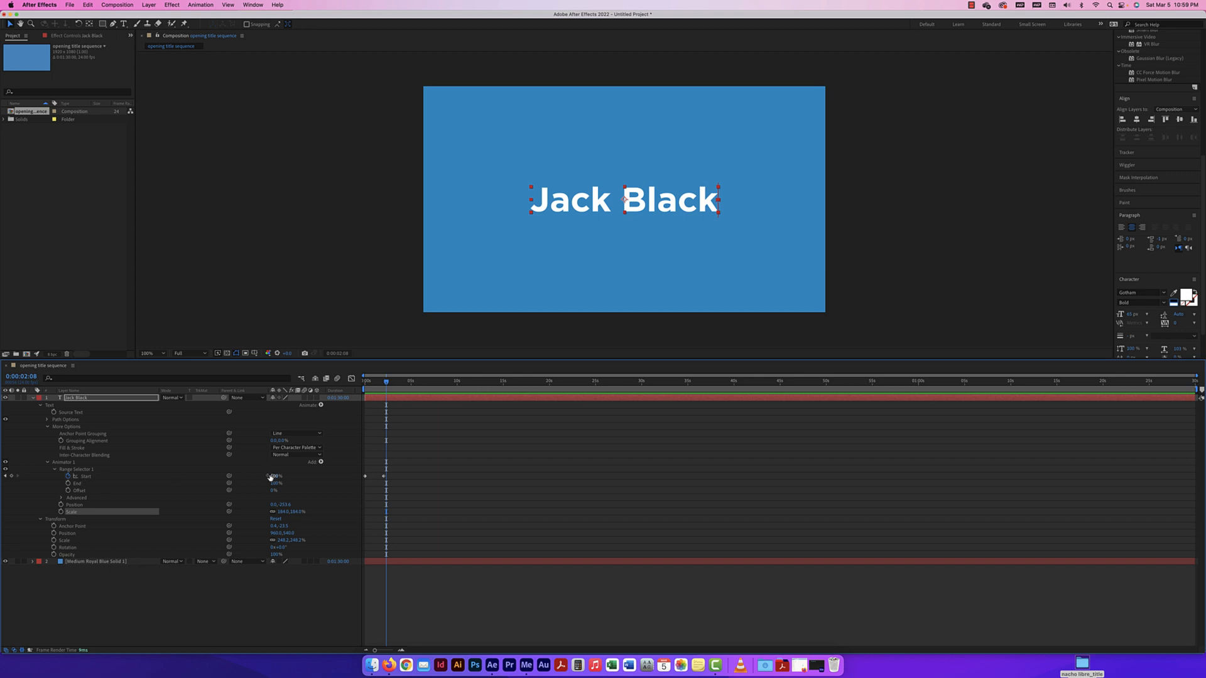
Add a Blur property to Animator 1 and set it to about 264 in both directions
click(320, 462)
mouse_move(331, 465)
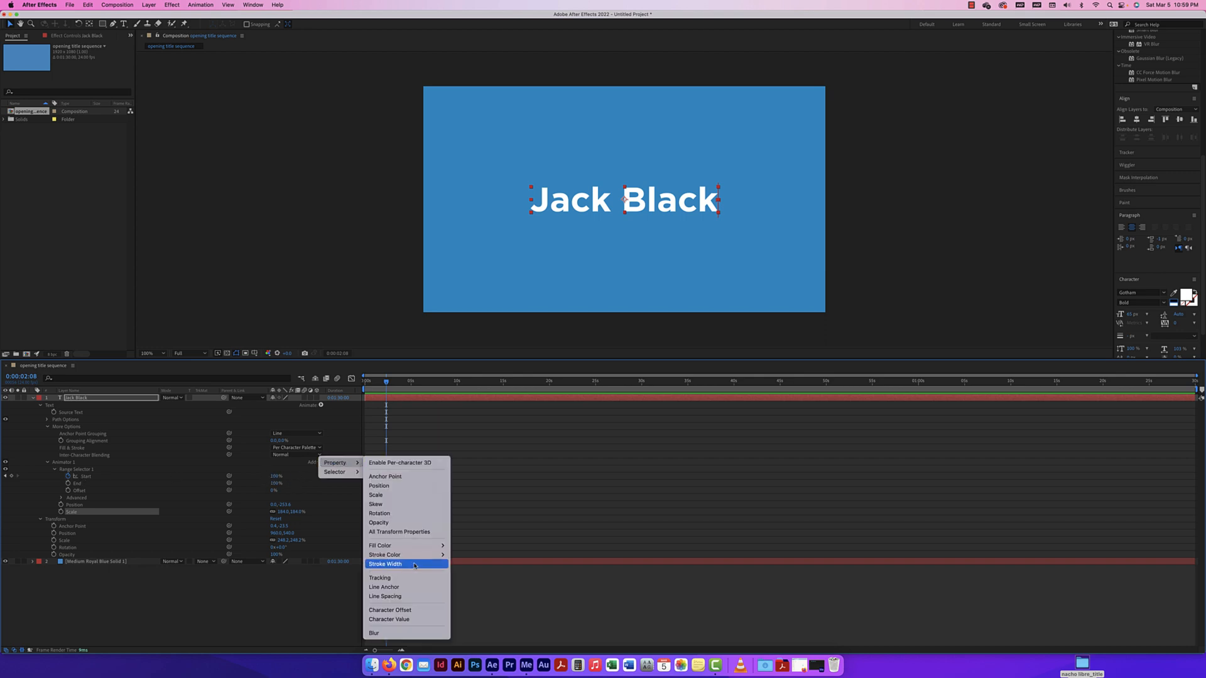
click(395, 633)
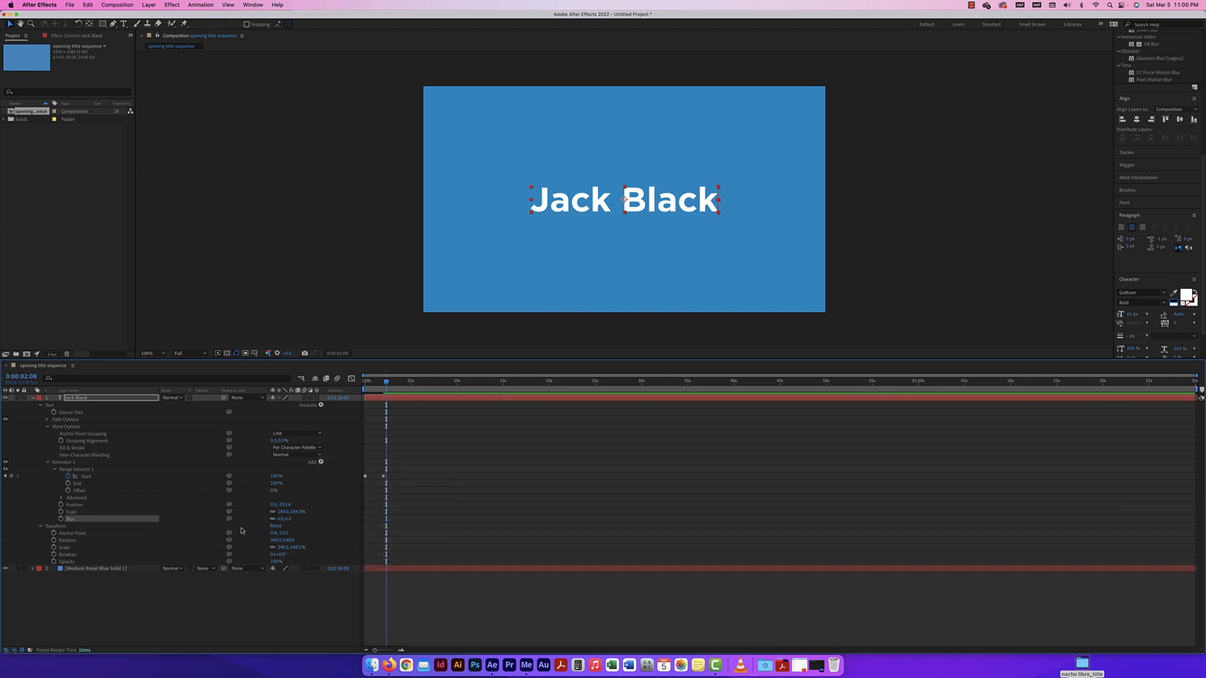
drag(386, 388, 375, 383)
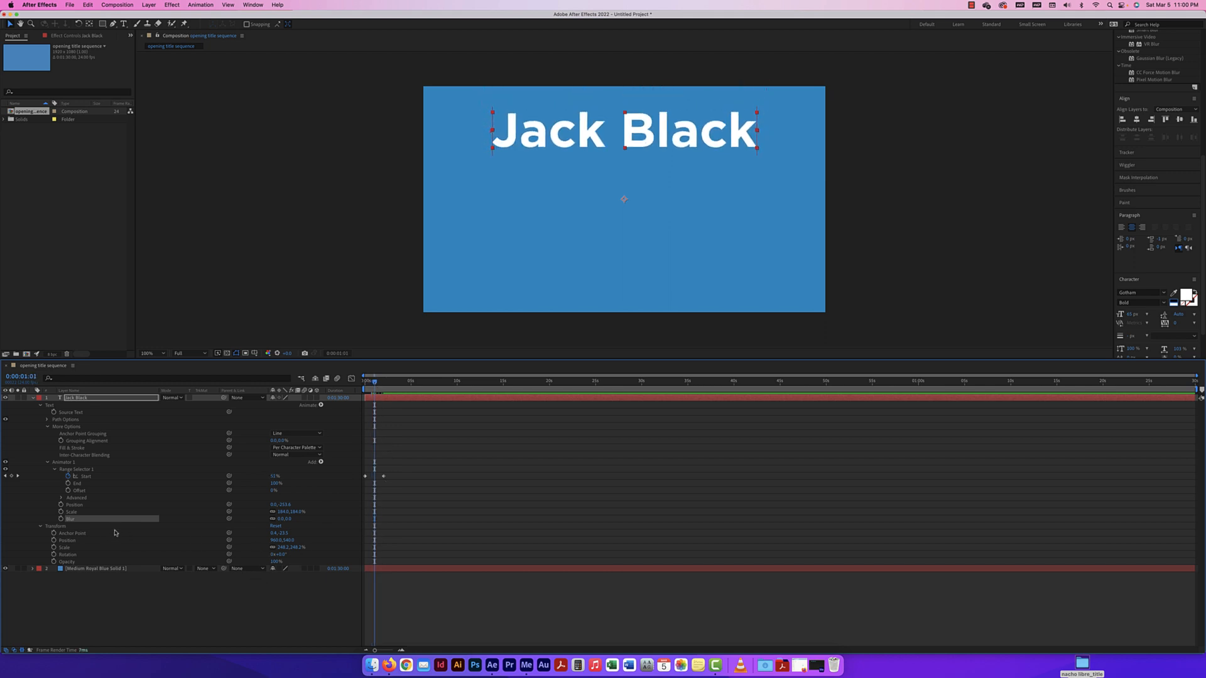
drag(284, 519, 401, 518)
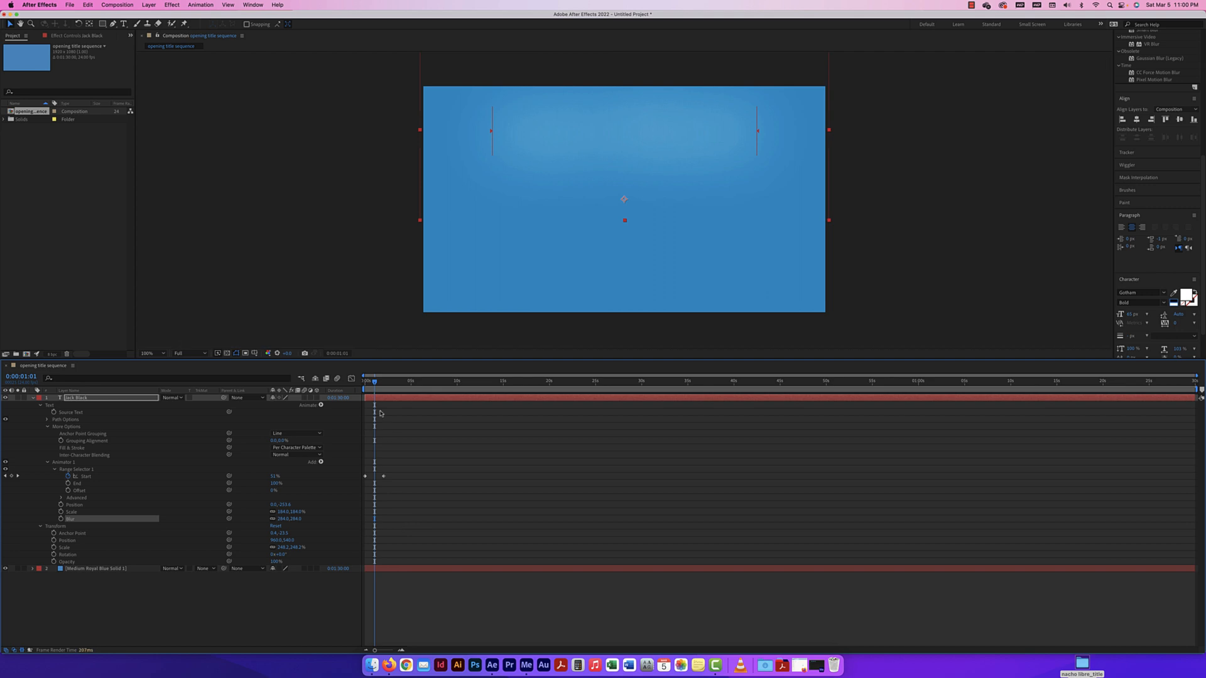
Preview the blurred, scaling title drop from the beginning of the composition
drag(374, 381, 365, 382)
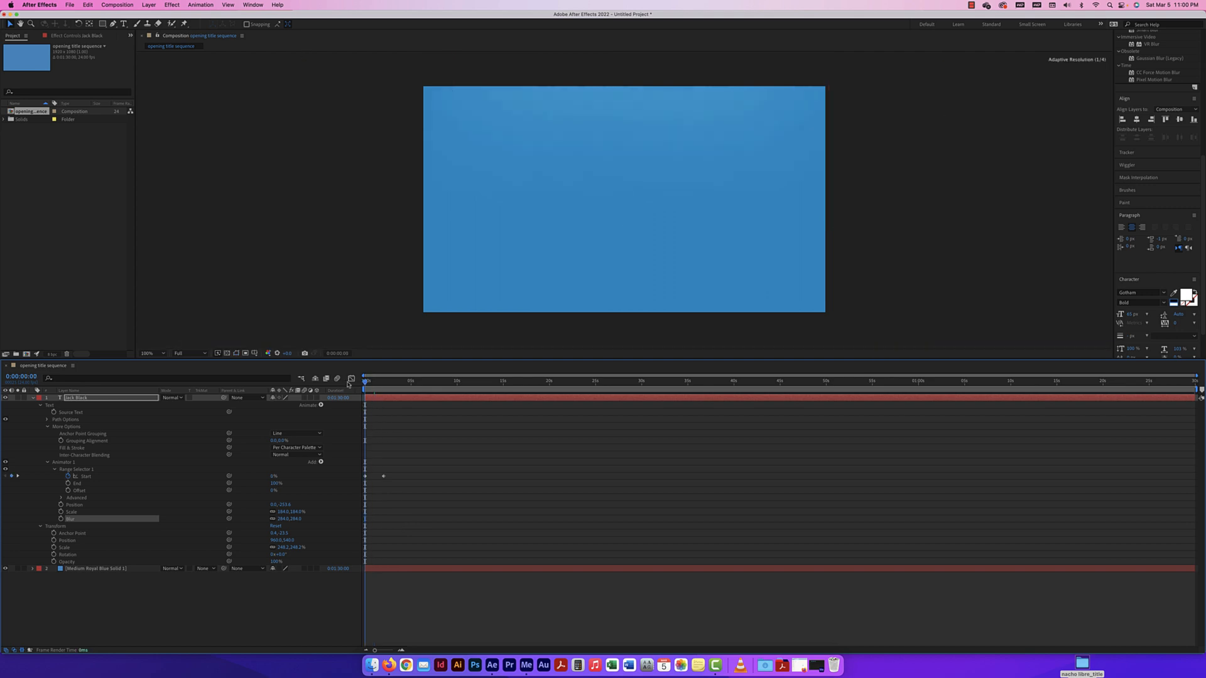
key(space)
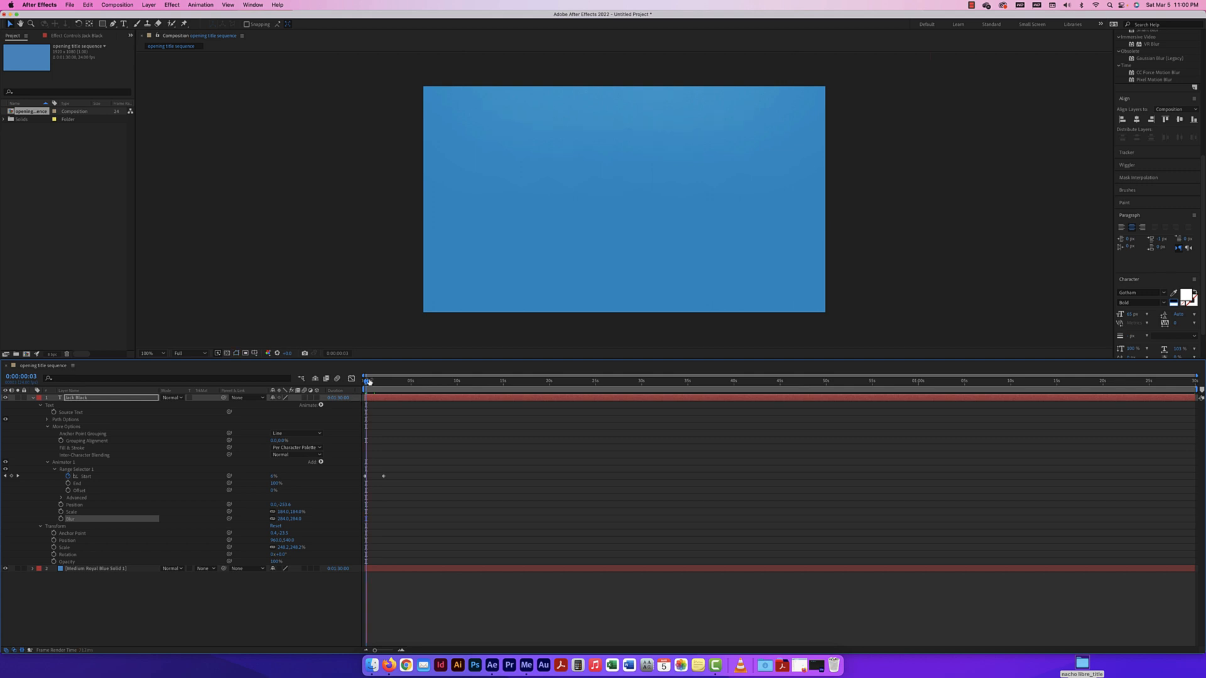
key(space)
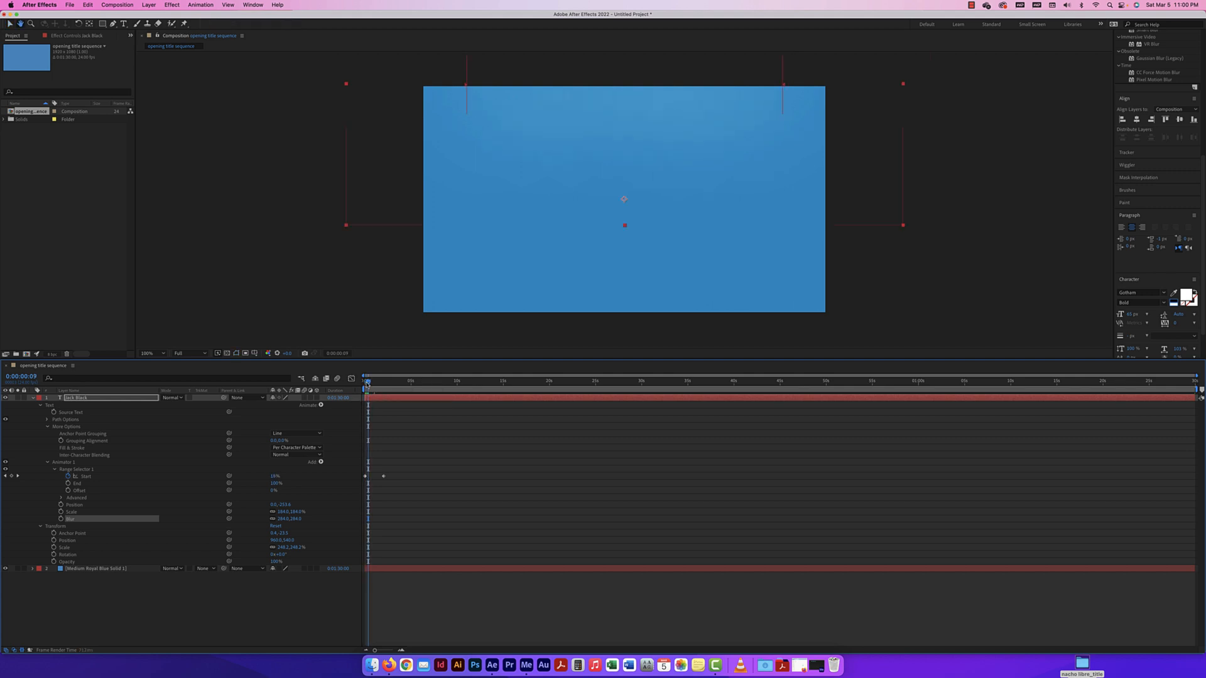
key(space)
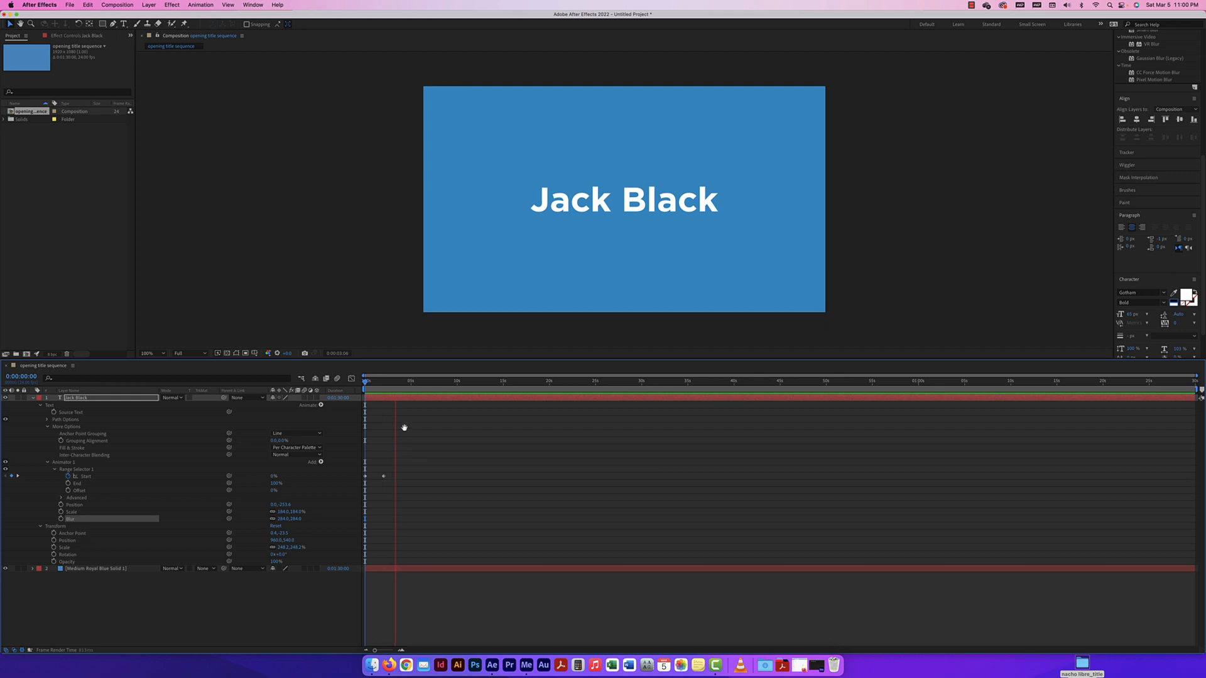
key(space)
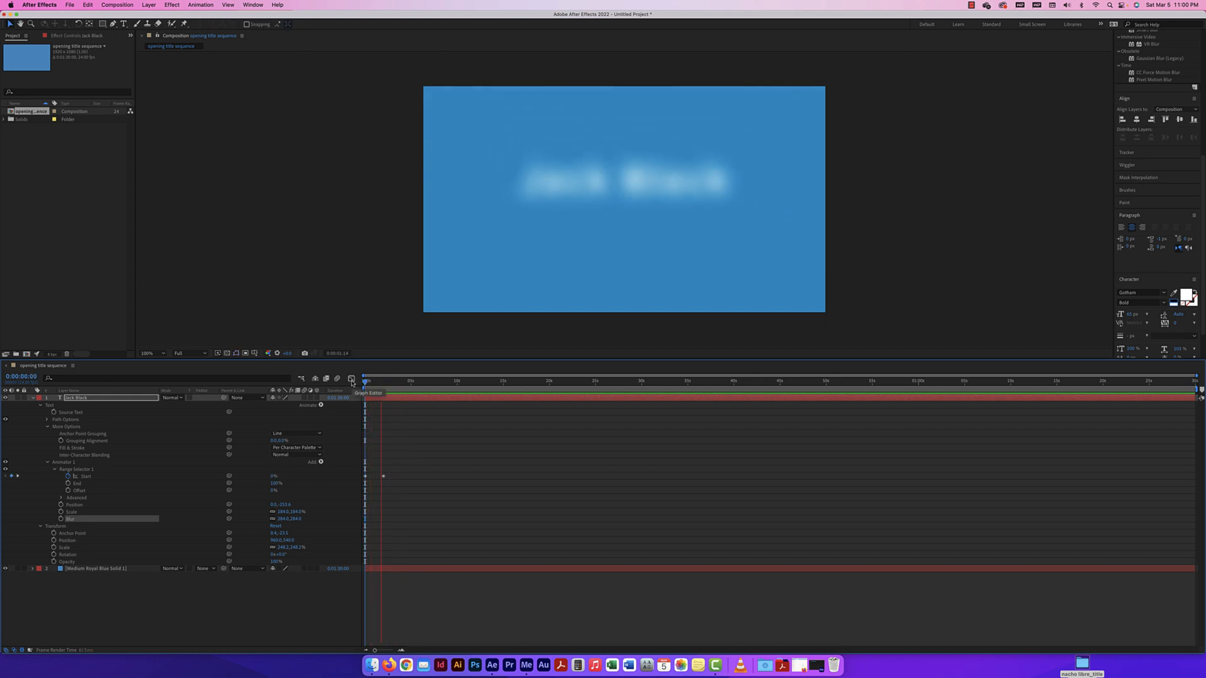
Add a Tracking property to Animator 1 on the Jack Black text layer
key(space)
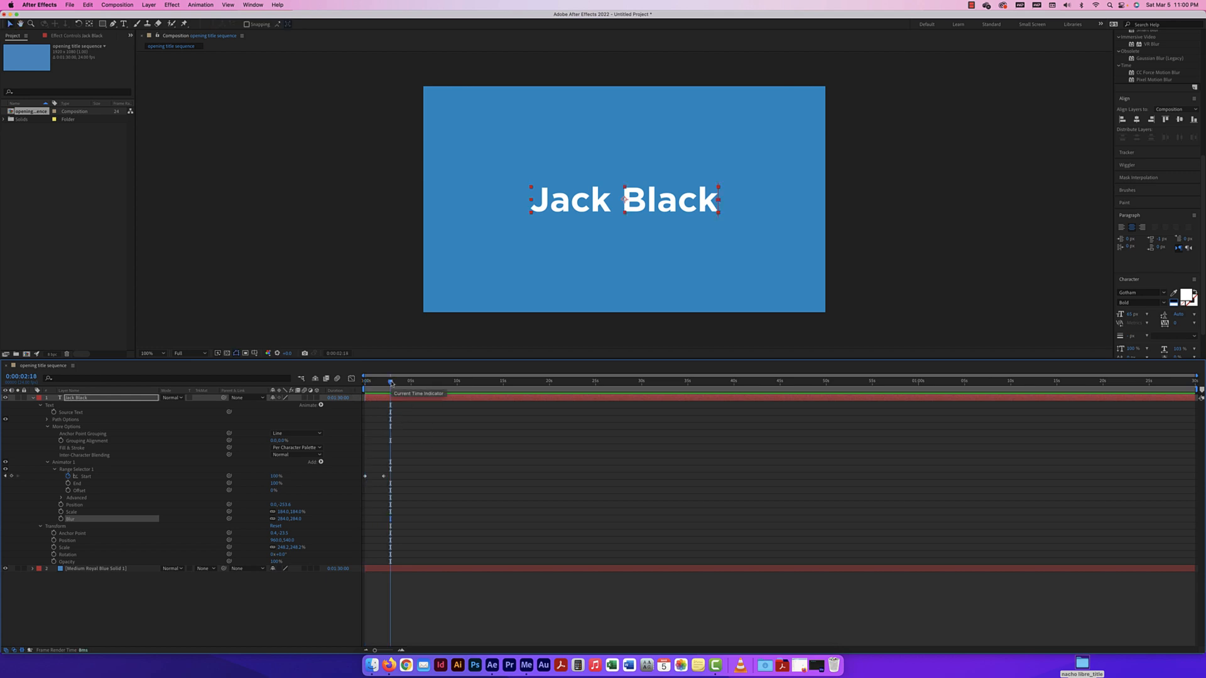
click(319, 463)
click(321, 463)
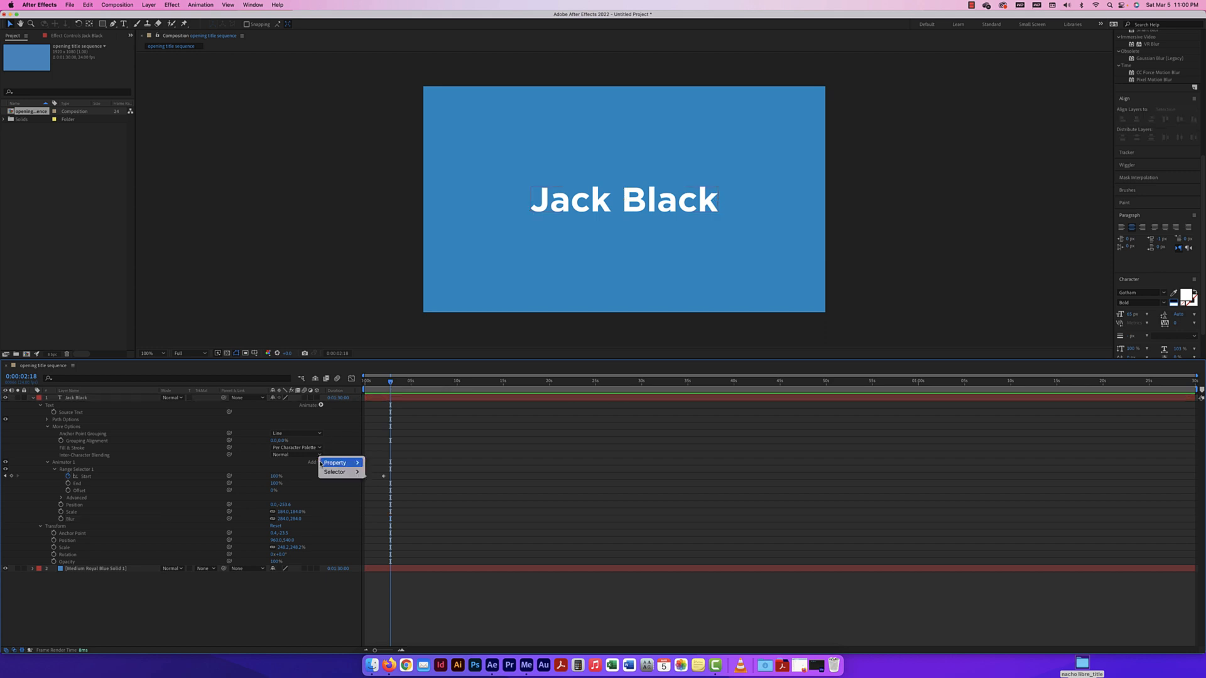
mouse_move(331, 465)
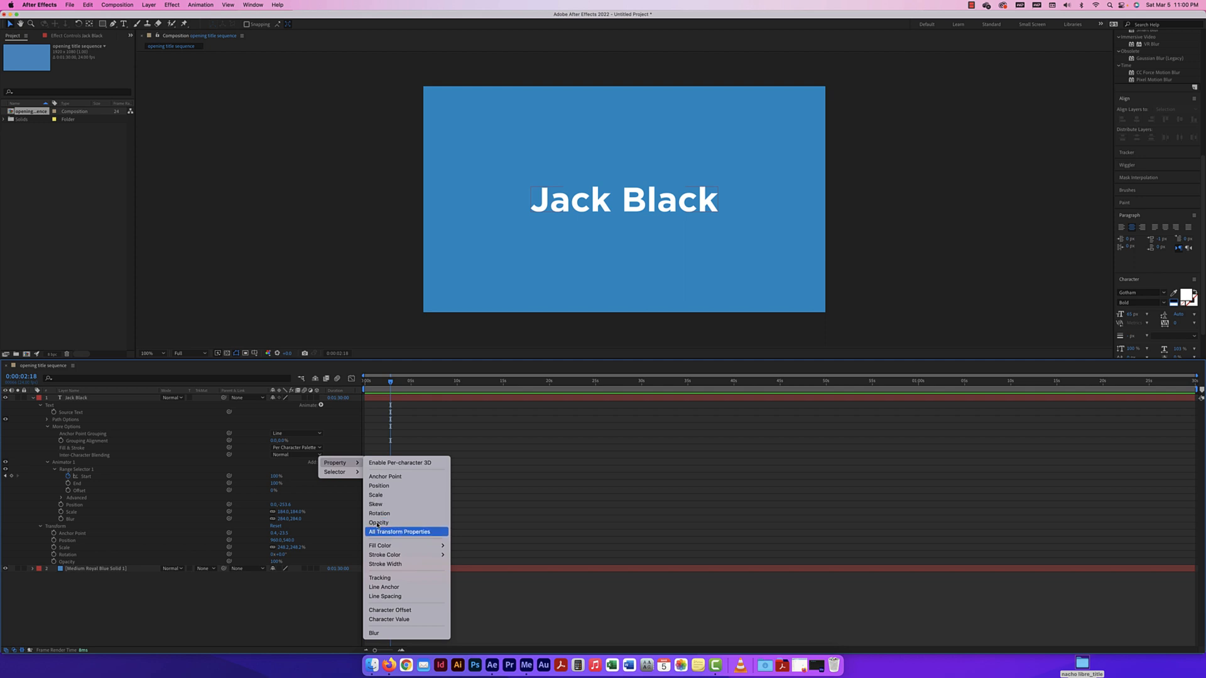
click(381, 578)
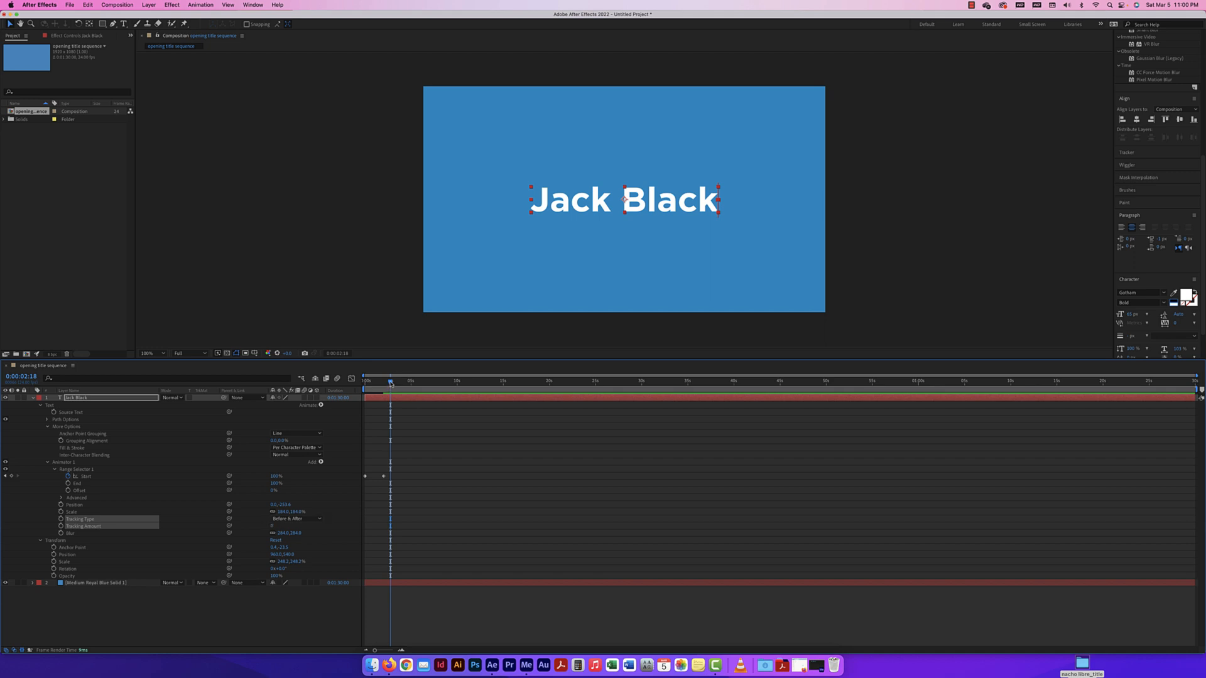
Set Animator 1's Tracking Amount to about 110 and preview the text animation from the beginning
drag(390, 383, 378, 384)
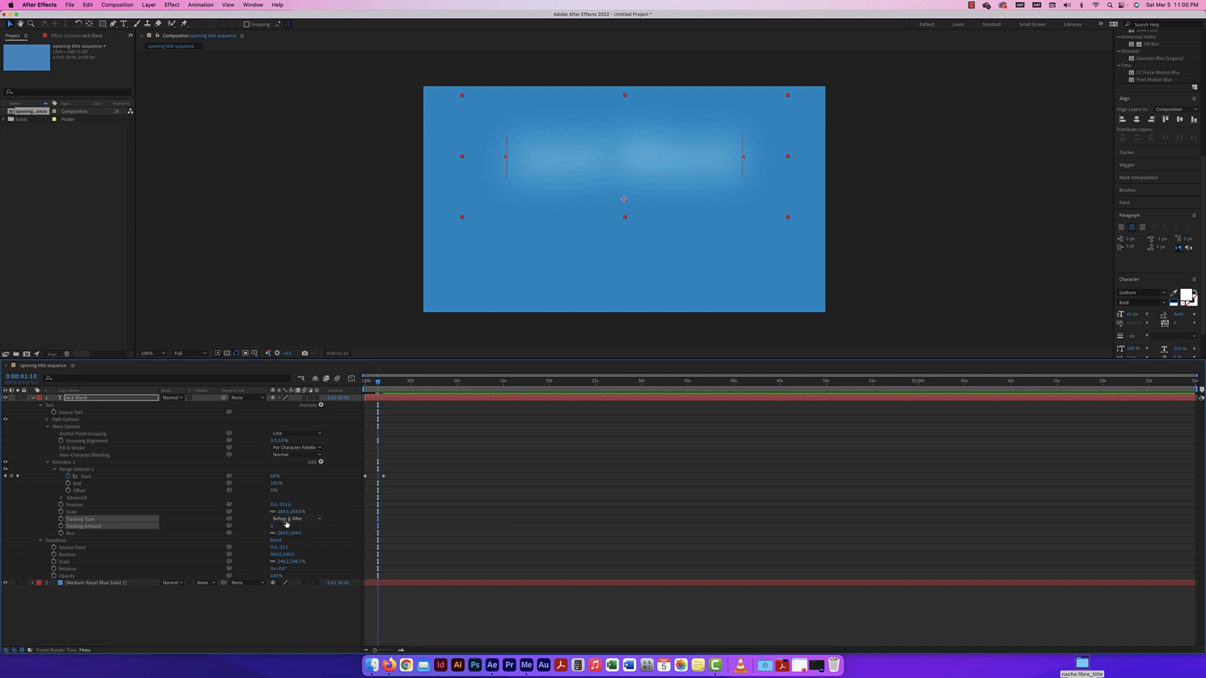
drag(272, 528, 319, 526)
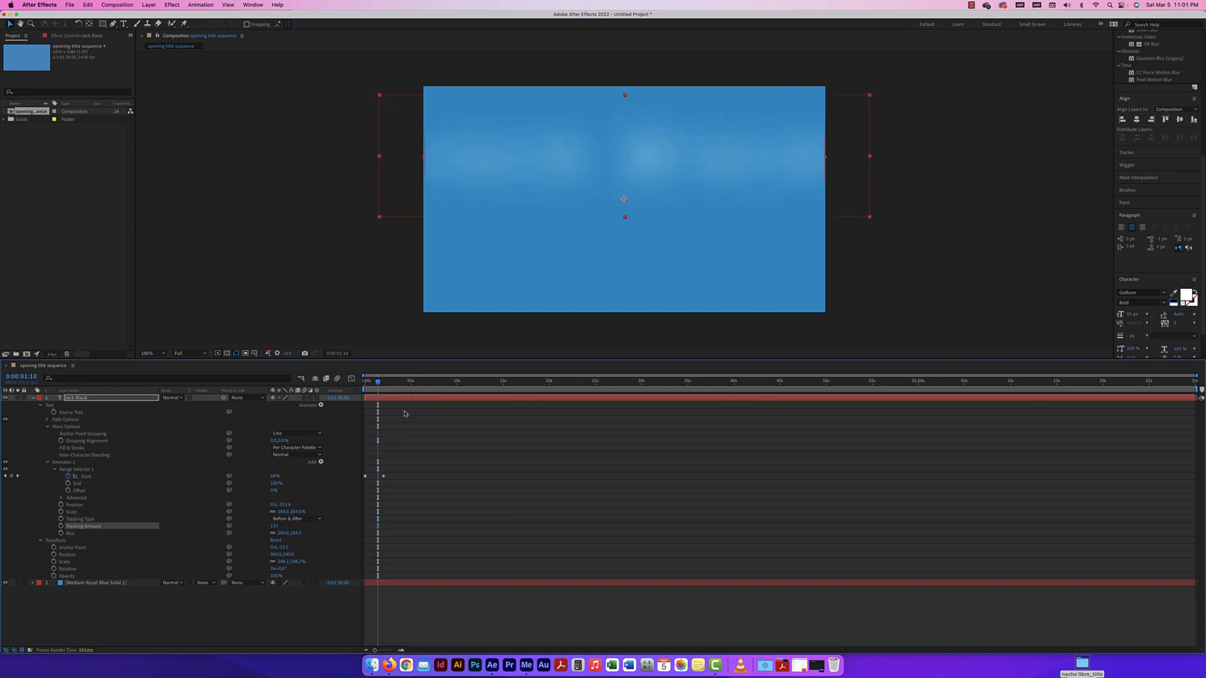
drag(378, 382, 360, 382)
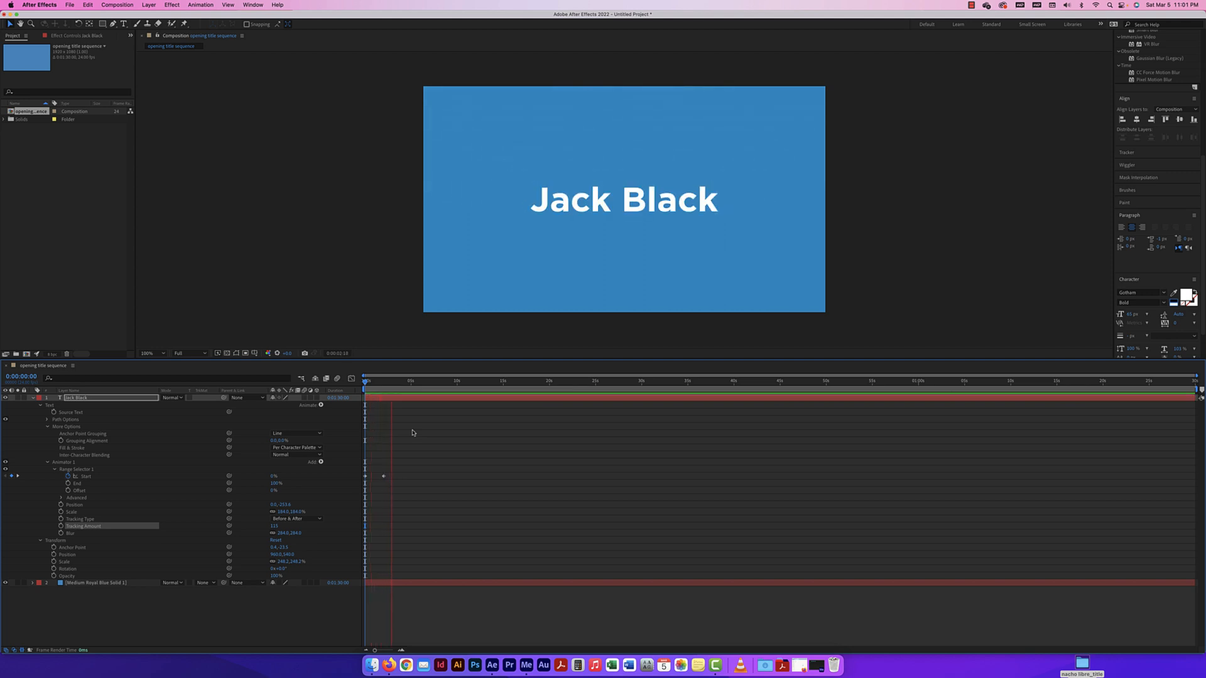
key(space)
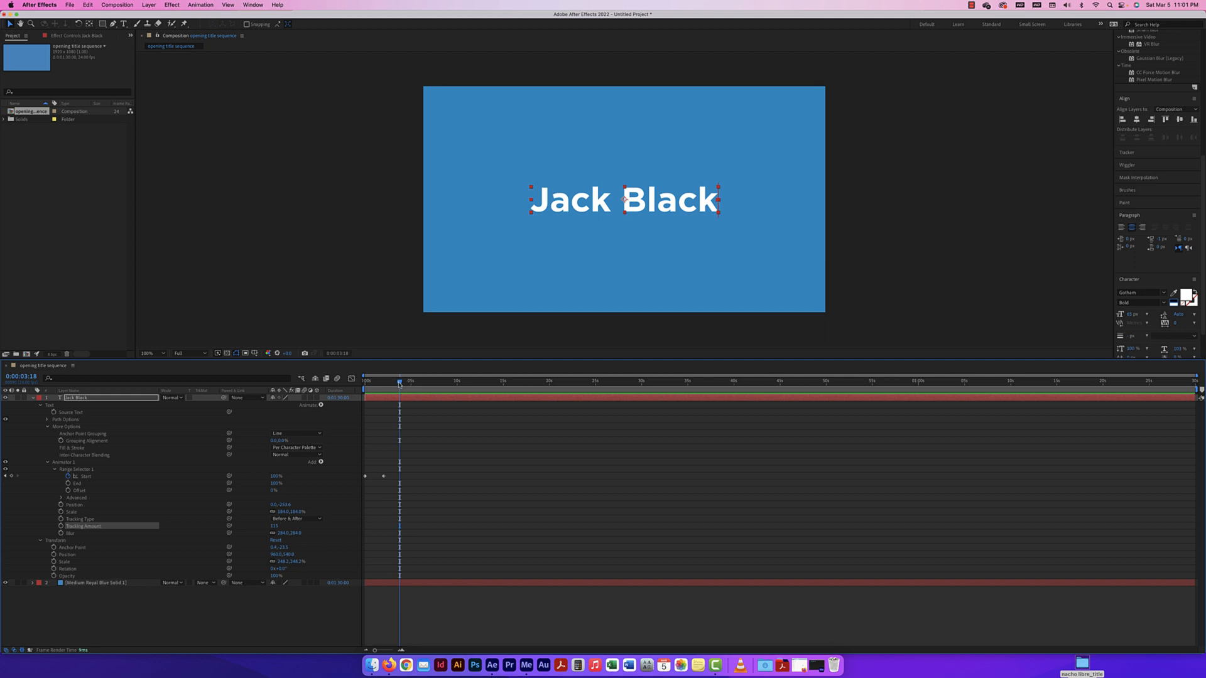
Copy the 0% Range Selector Start keyframe from the beginning and paste it at 0:00:05:00
mouse_move(400, 382)
mouse_down()
mouse_move(365, 385)
mouse_move(405, 385)
mouse_up()
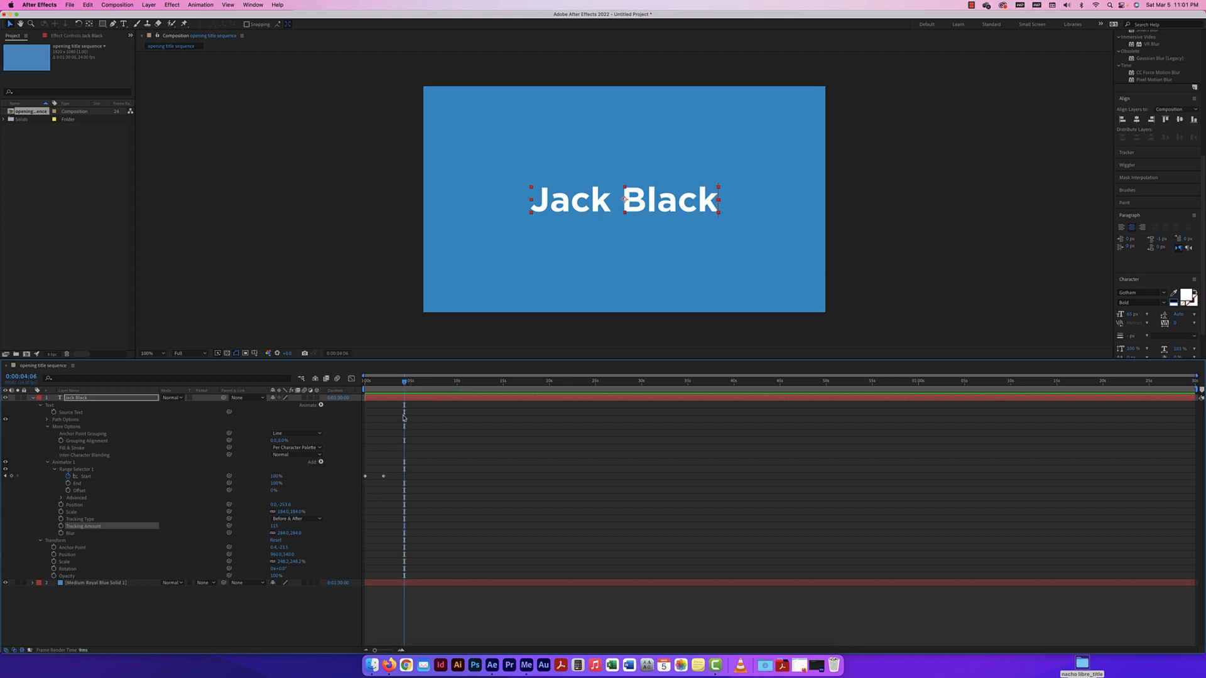
click(365, 477)
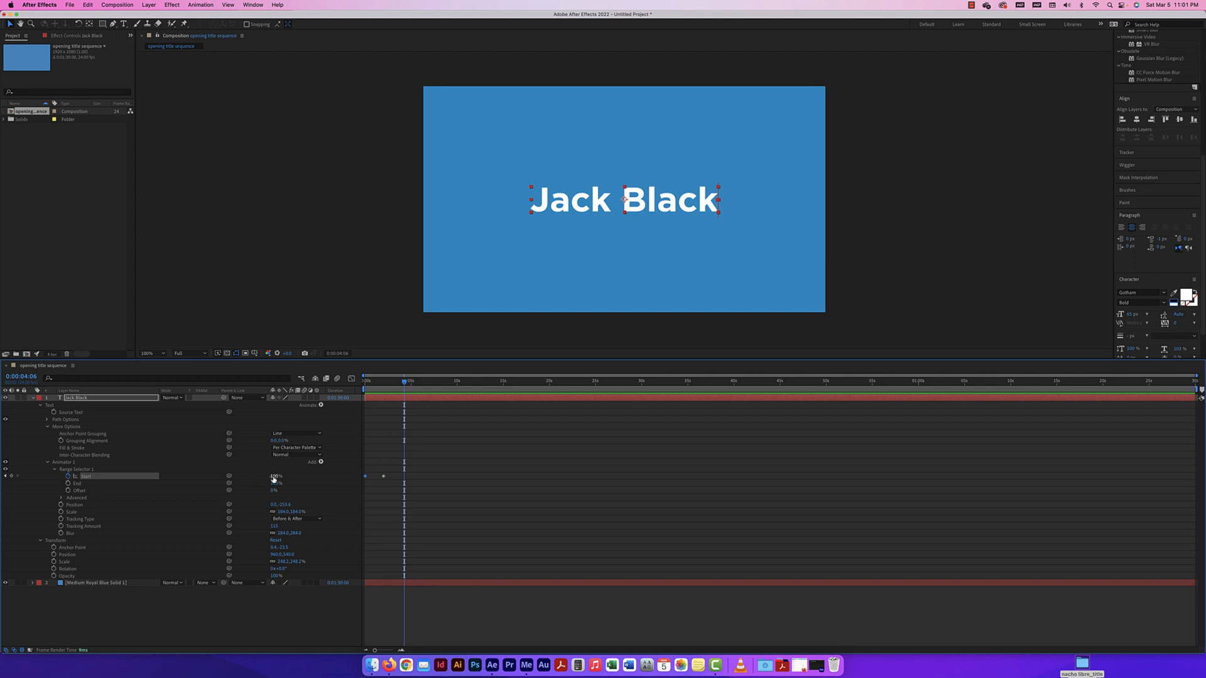
drag(403, 383, 364, 382)
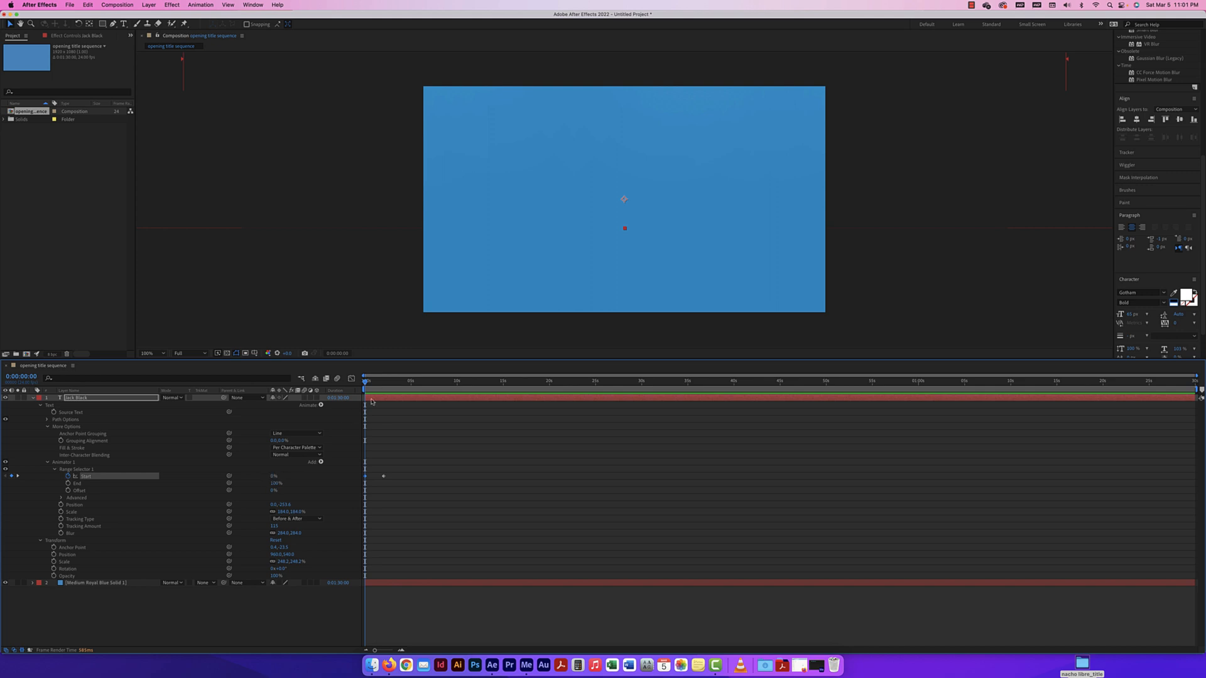
drag(365, 382, 384, 384)
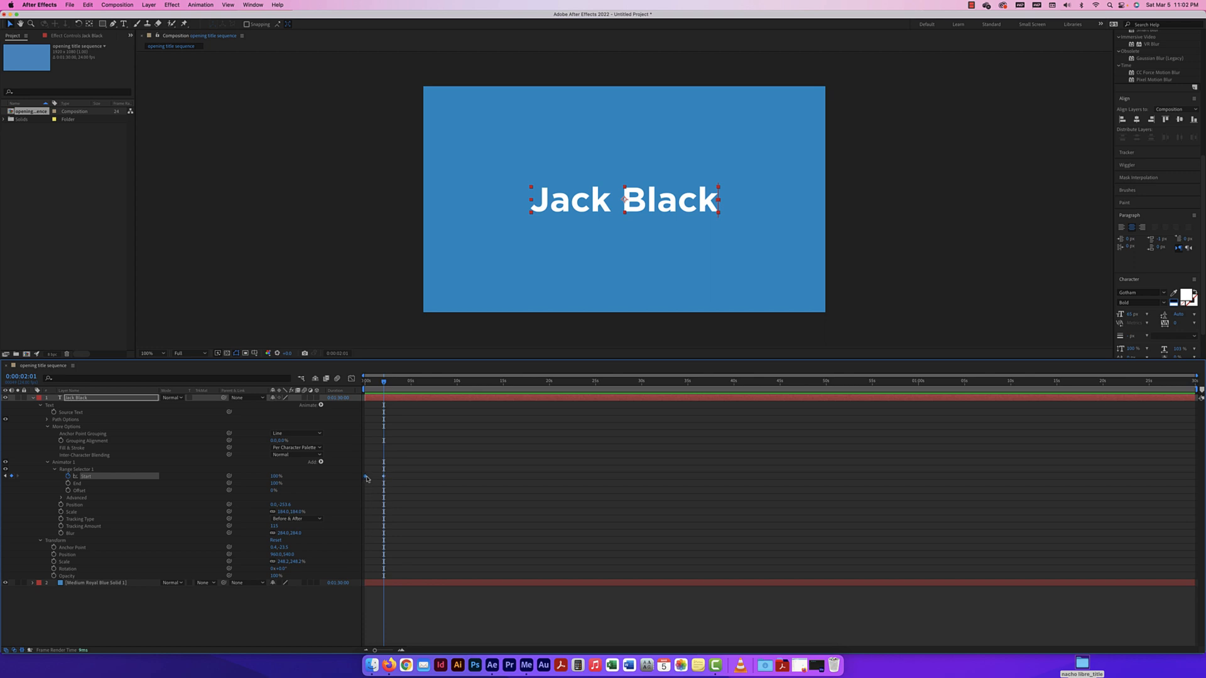
key(super+c)
drag(383, 382, 411, 383)
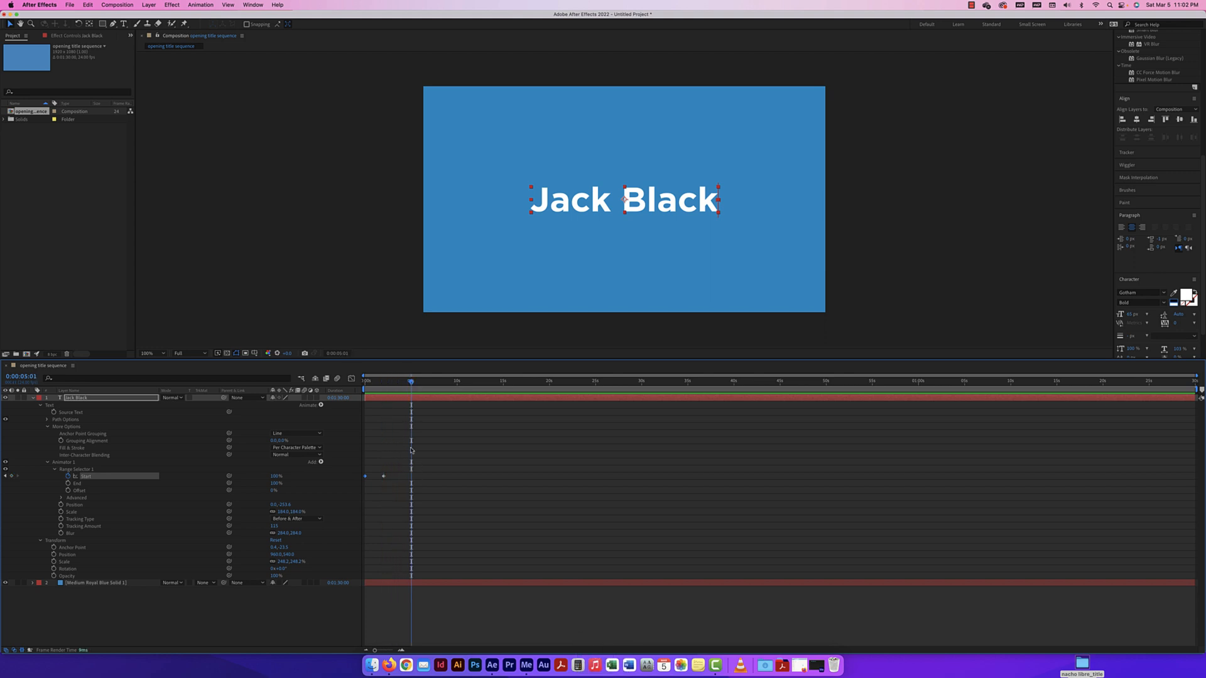
drag(411, 384, 411, 383)
key(super+v)
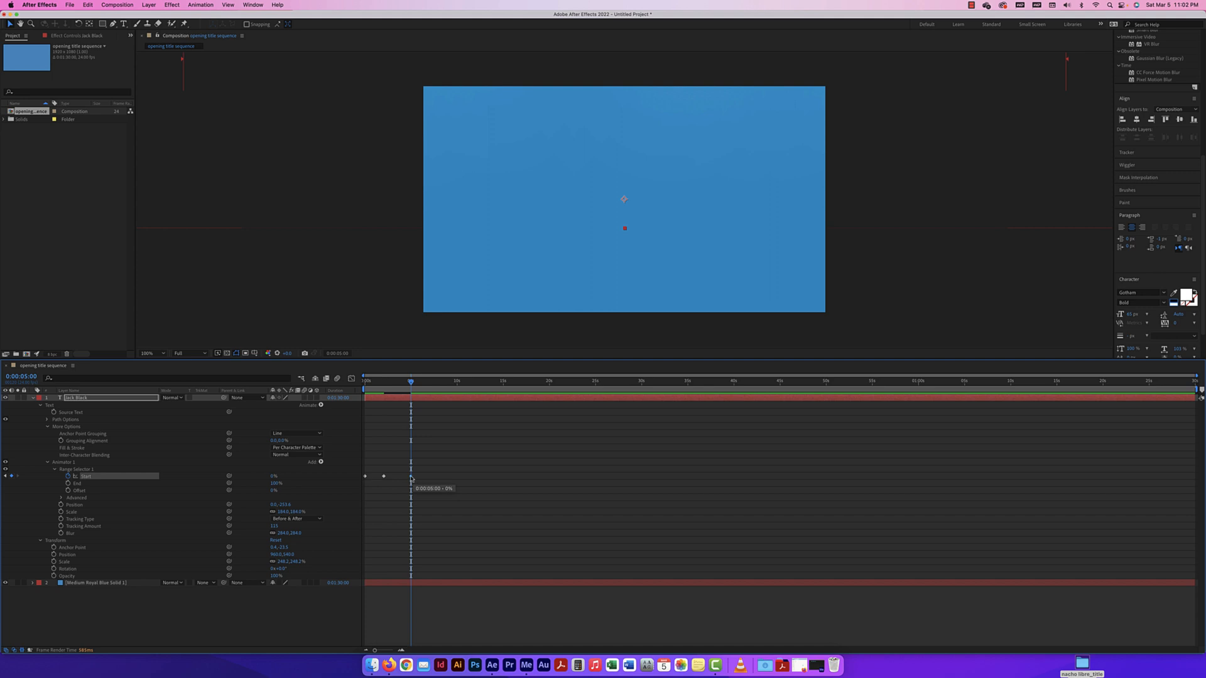
Retime the pasted 0% Start keyframe to about 0:00:06:06, previewing the title's exit
drag(411, 478, 407, 479)
drag(411, 381, 364, 381)
key(space)
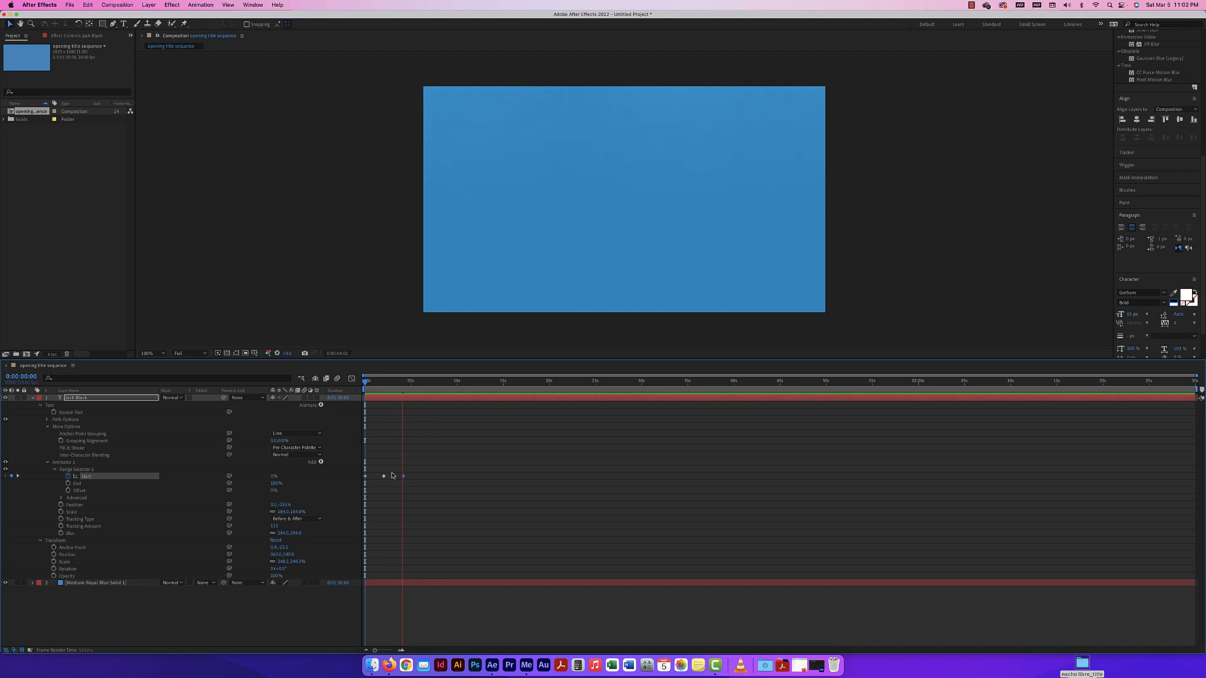
key(space)
drag(403, 476, 425, 480)
key(space)
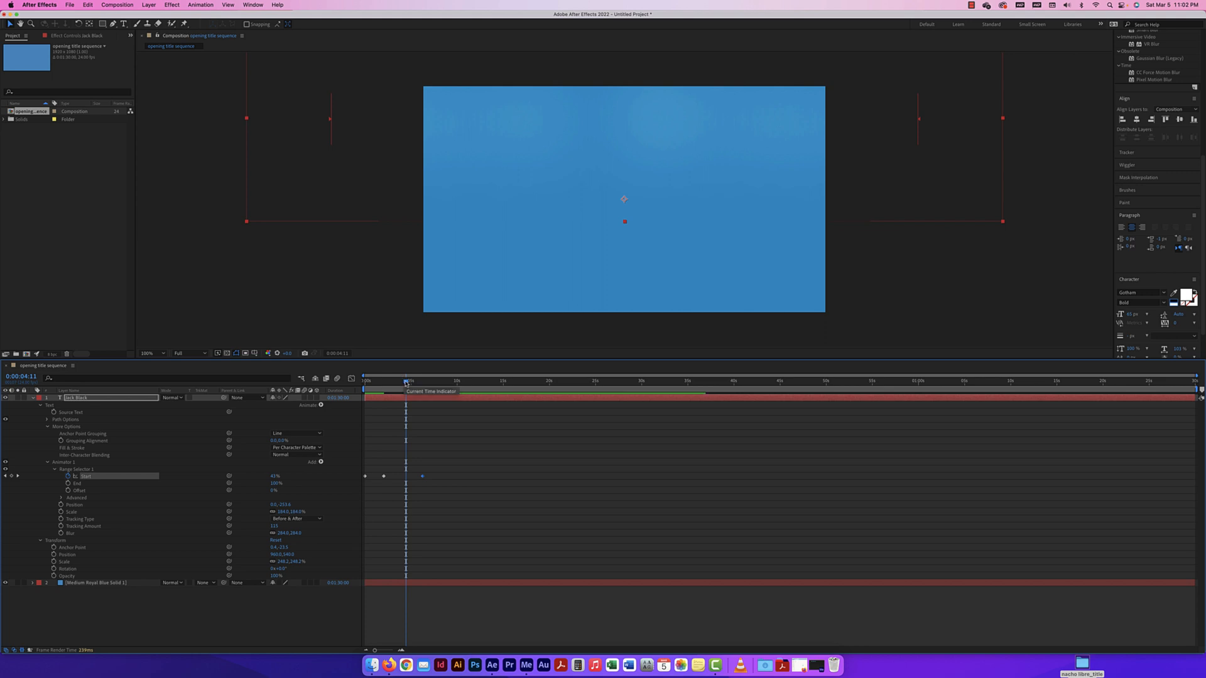
Copy the 100% Start keyframe at 0:00:02:01 and paste it at 0:00:04:11 so the title holds before its exit
drag(356, 384, 384, 385)
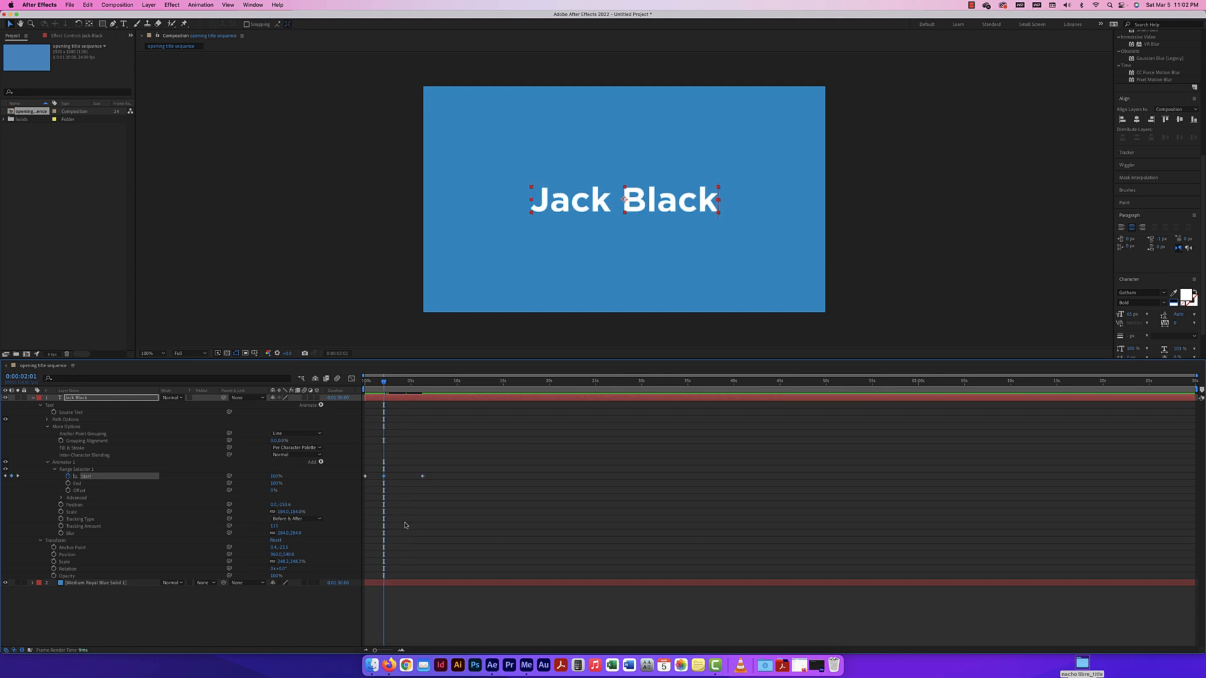
key(super+c)
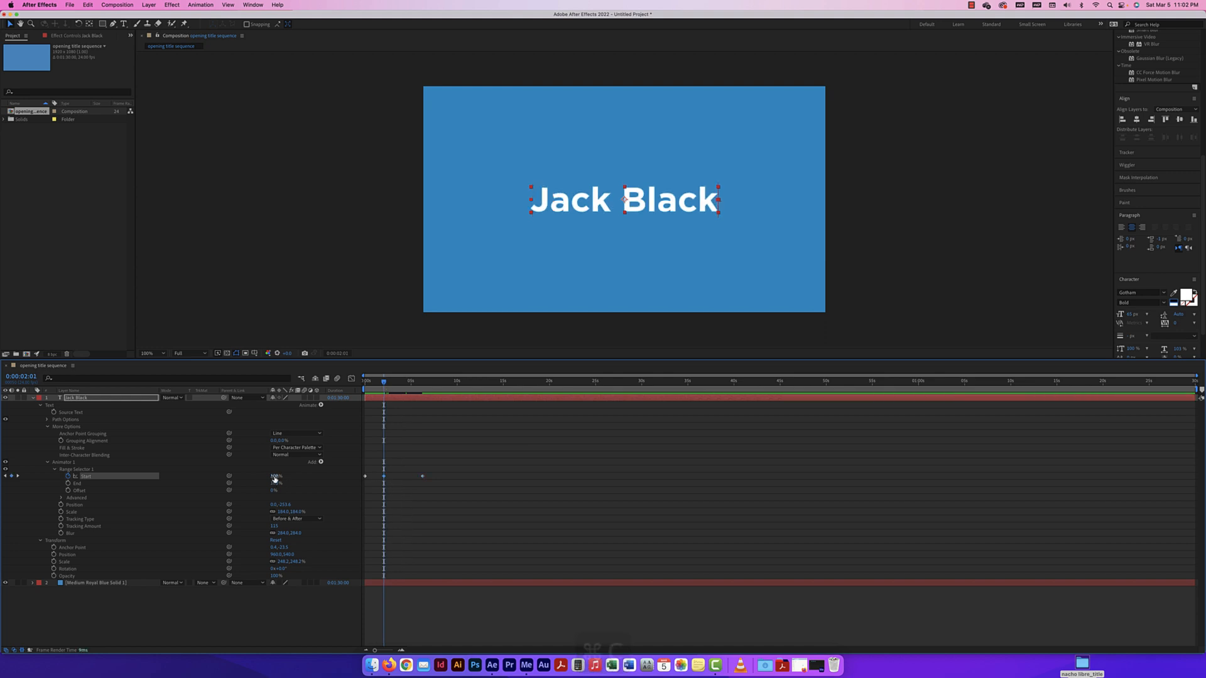
drag(384, 382, 407, 383)
key(super+v)
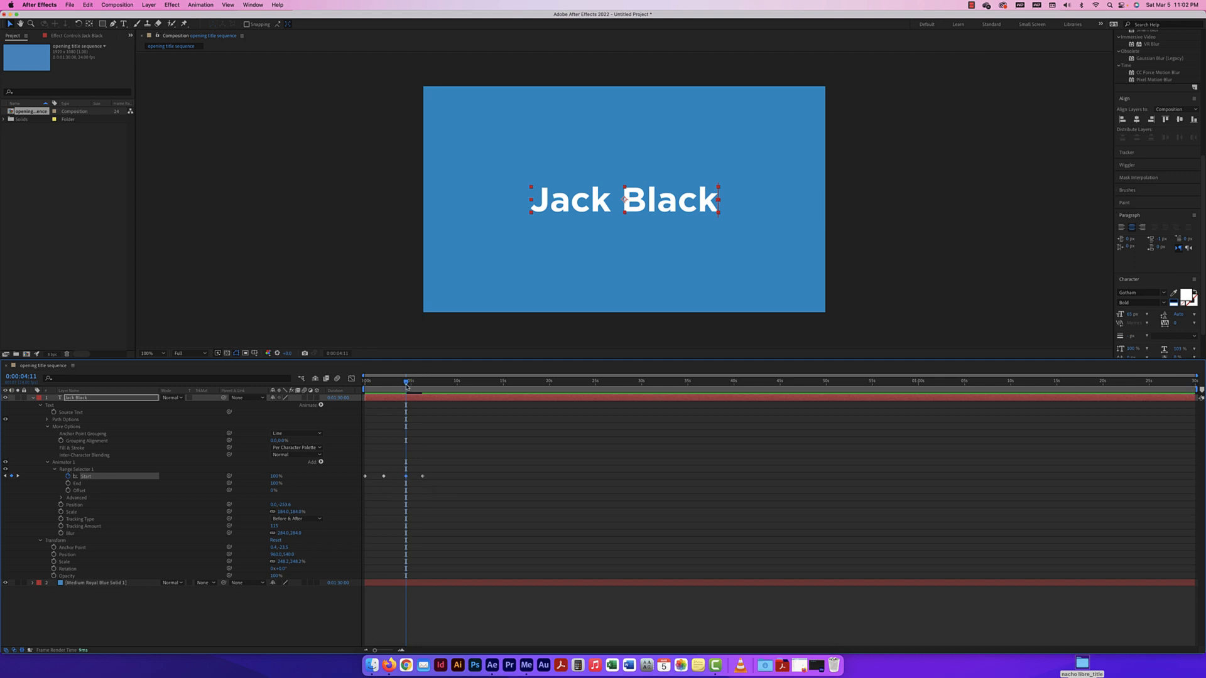
Preview the title's entrance, hold and exit from the beginning of the composition
drag(397, 382, 364, 382)
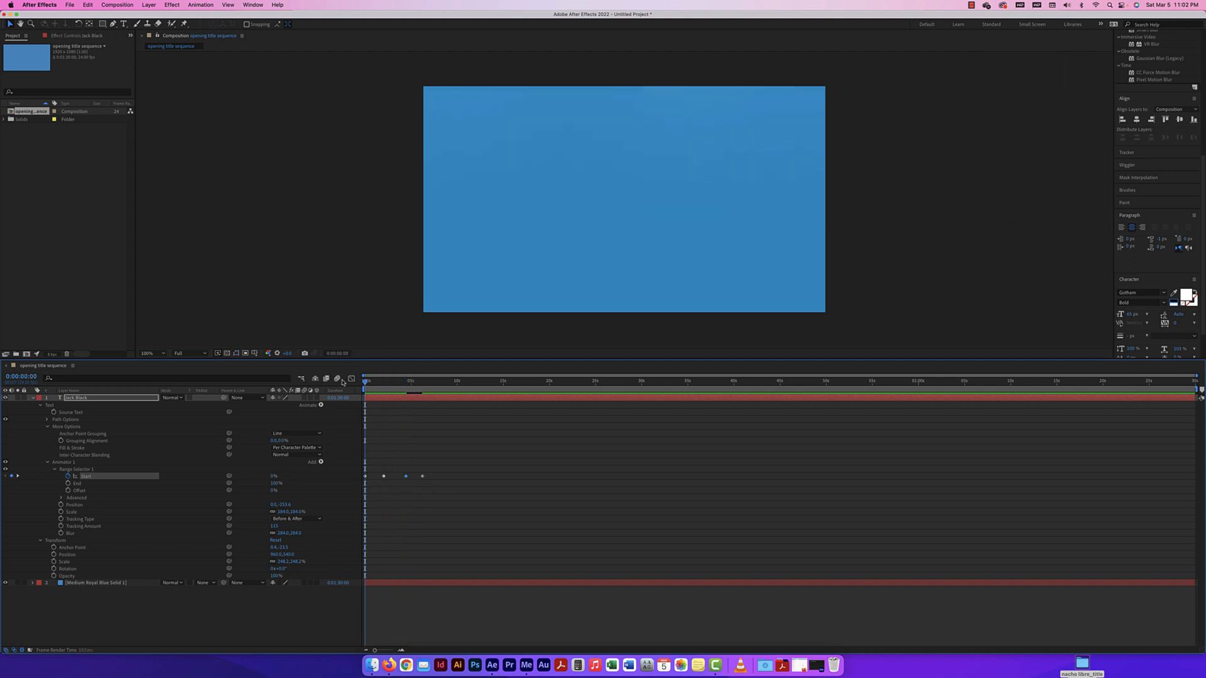
key(space)
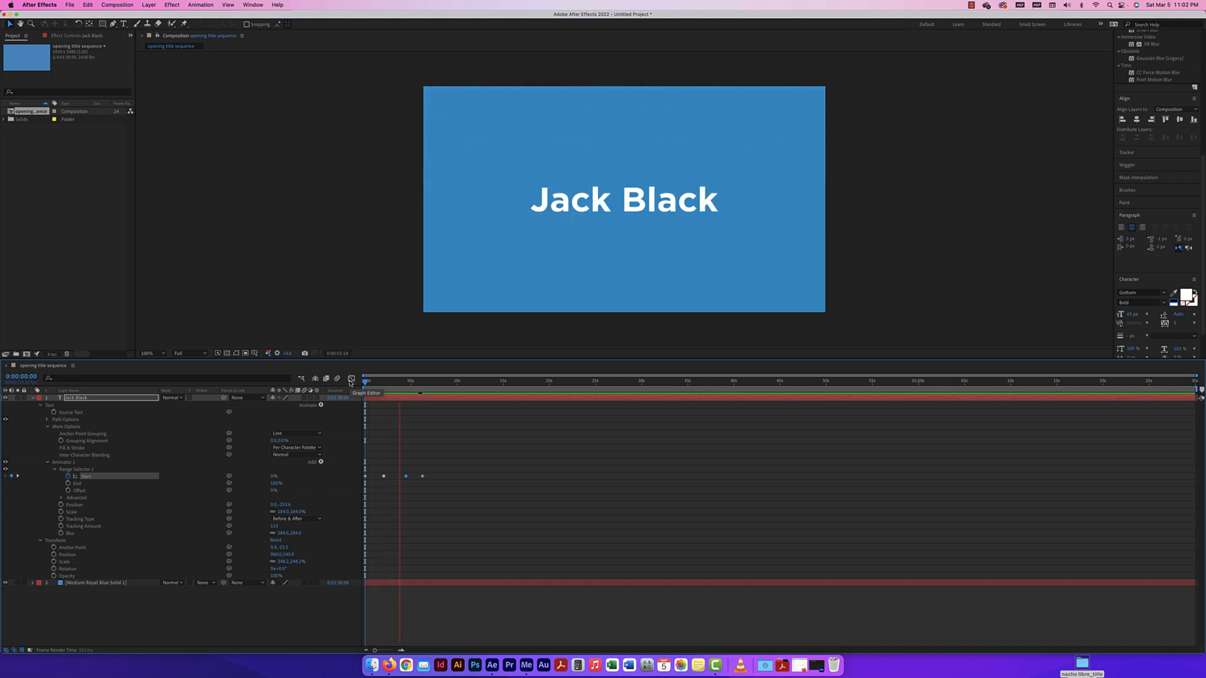
key(space)
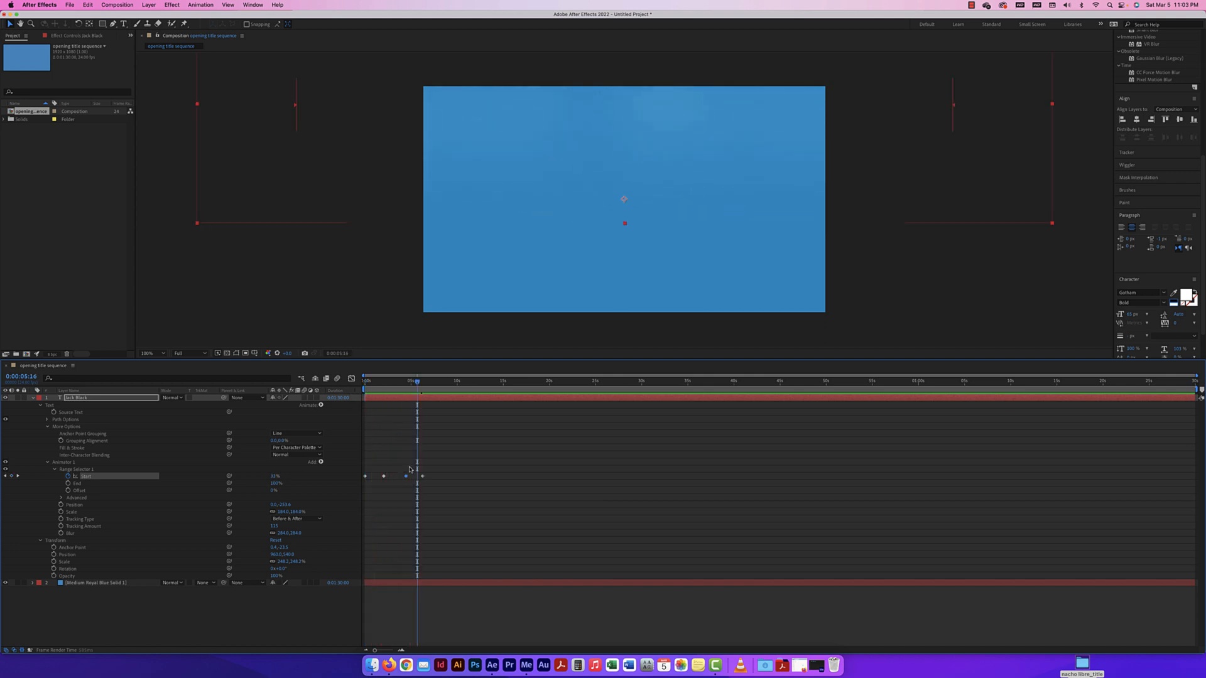
Move the first 100% Start keyframe earlier and both exit keyframes later, with the exit starting at about 0:00:05:14
drag(406, 476, 415, 477)
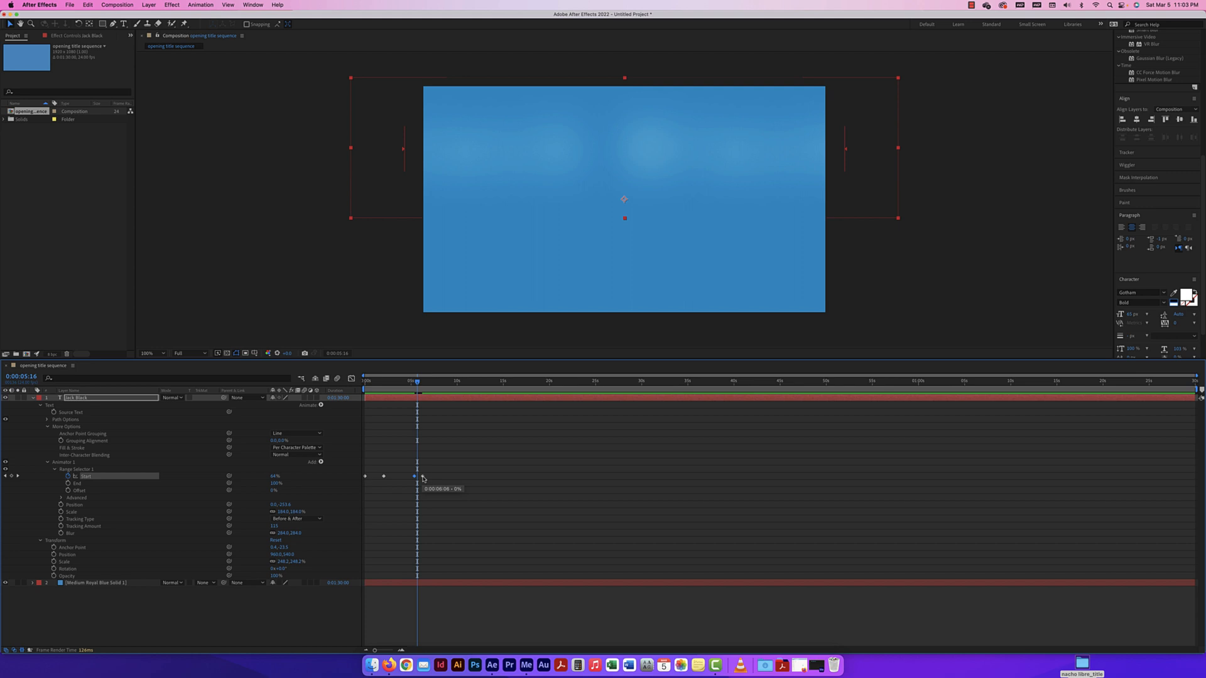
drag(423, 479, 429, 479)
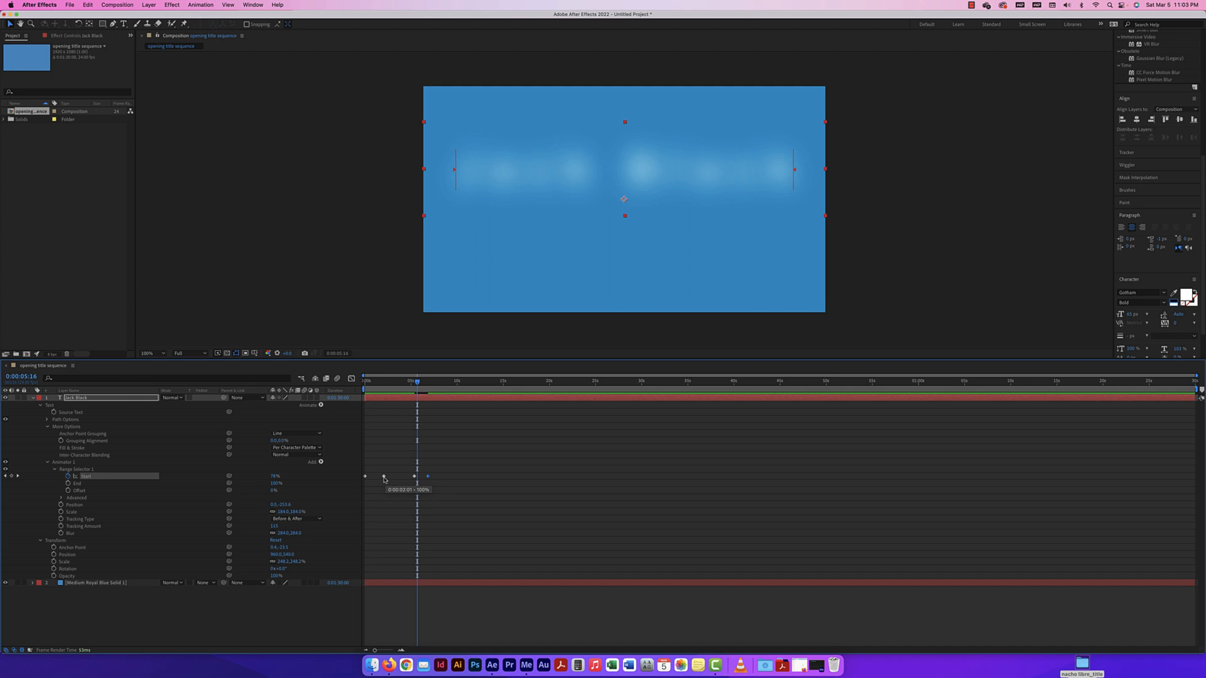
drag(384, 480, 418, 477)
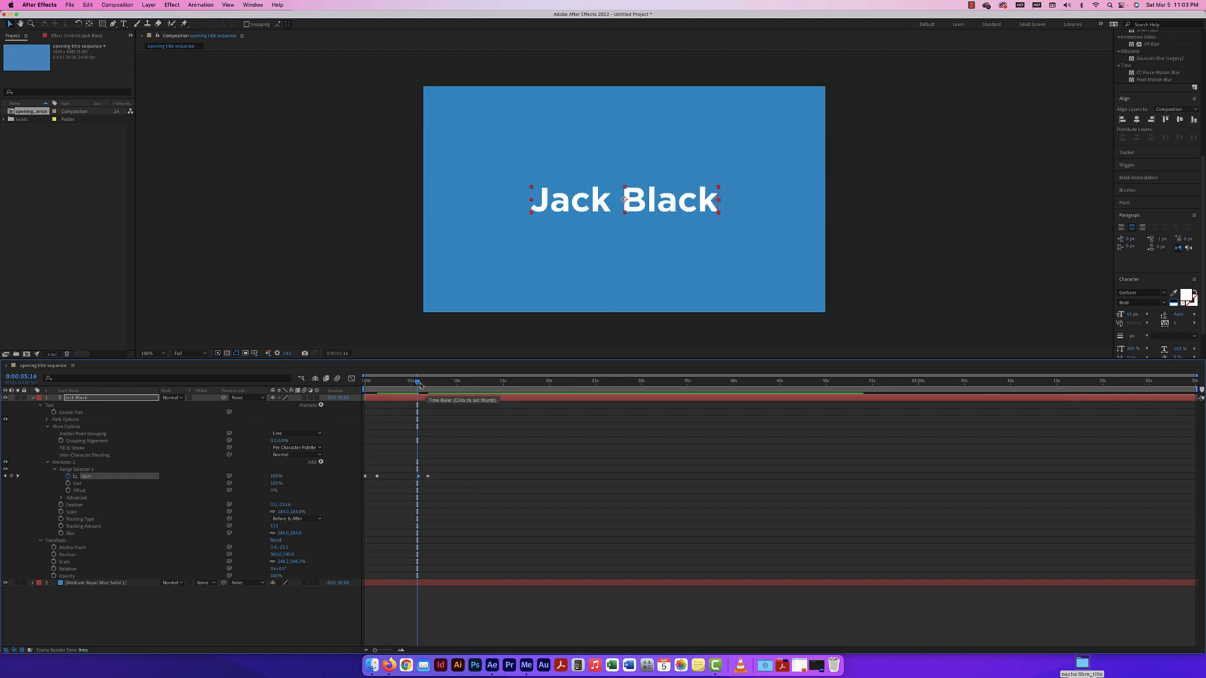
drag(418, 476, 415, 478)
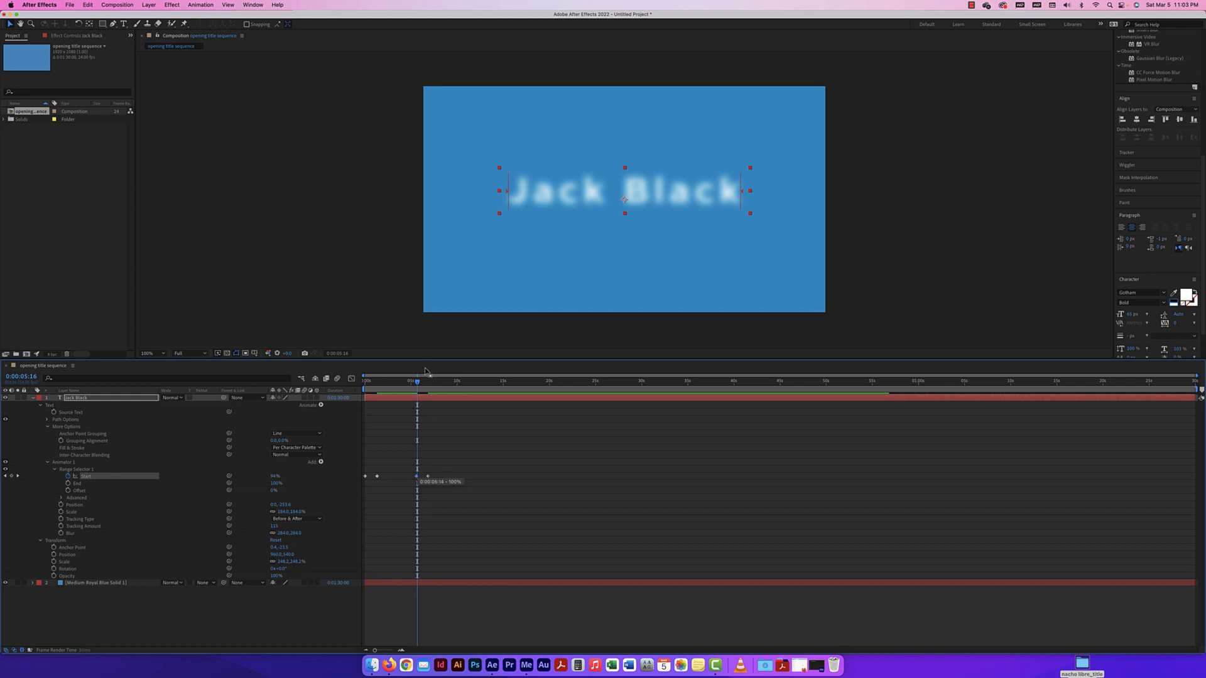
Shift the last two Start keyframes together so the exit begins at about 0:00:06:06, previewing the timing before and after
drag(418, 381, 316, 388)
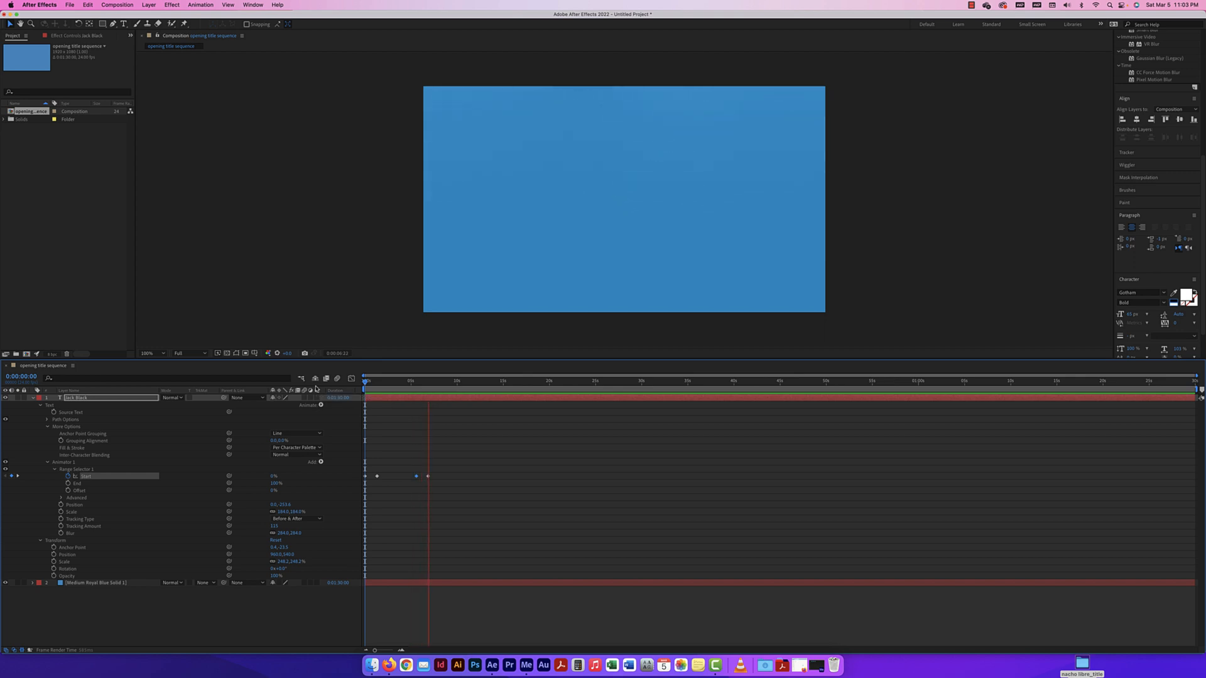
key(space)
drag(417, 475, 423, 470)
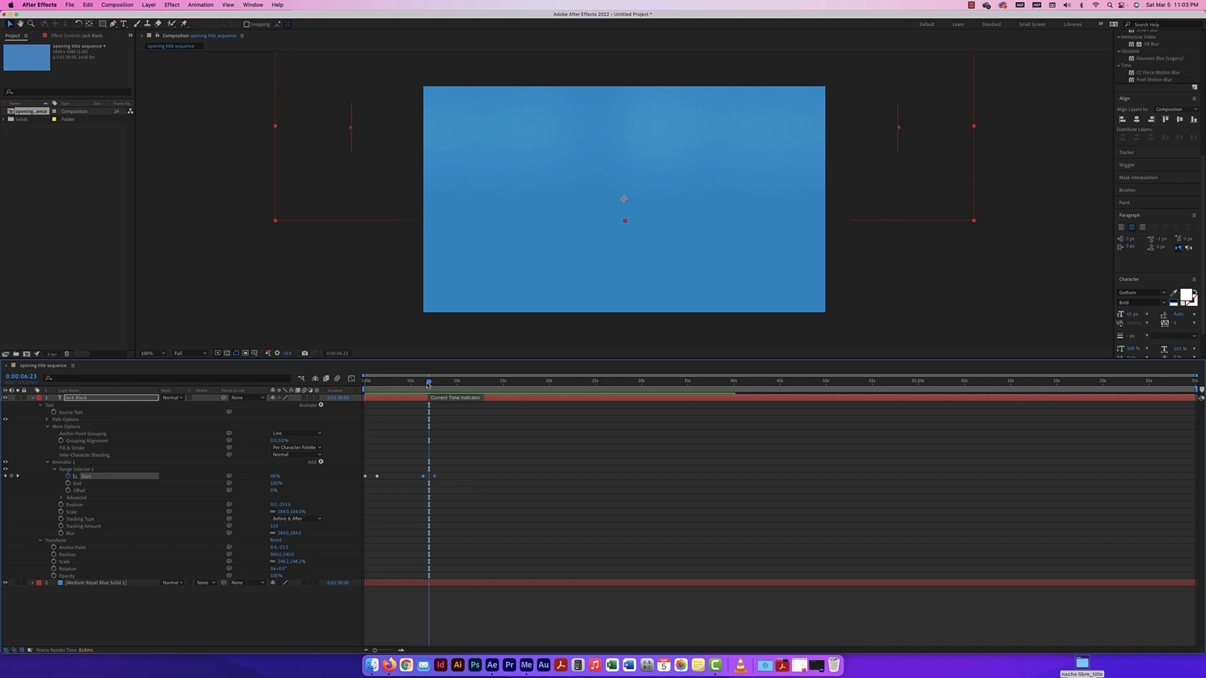
drag(429, 381, 376, 389)
key(space)
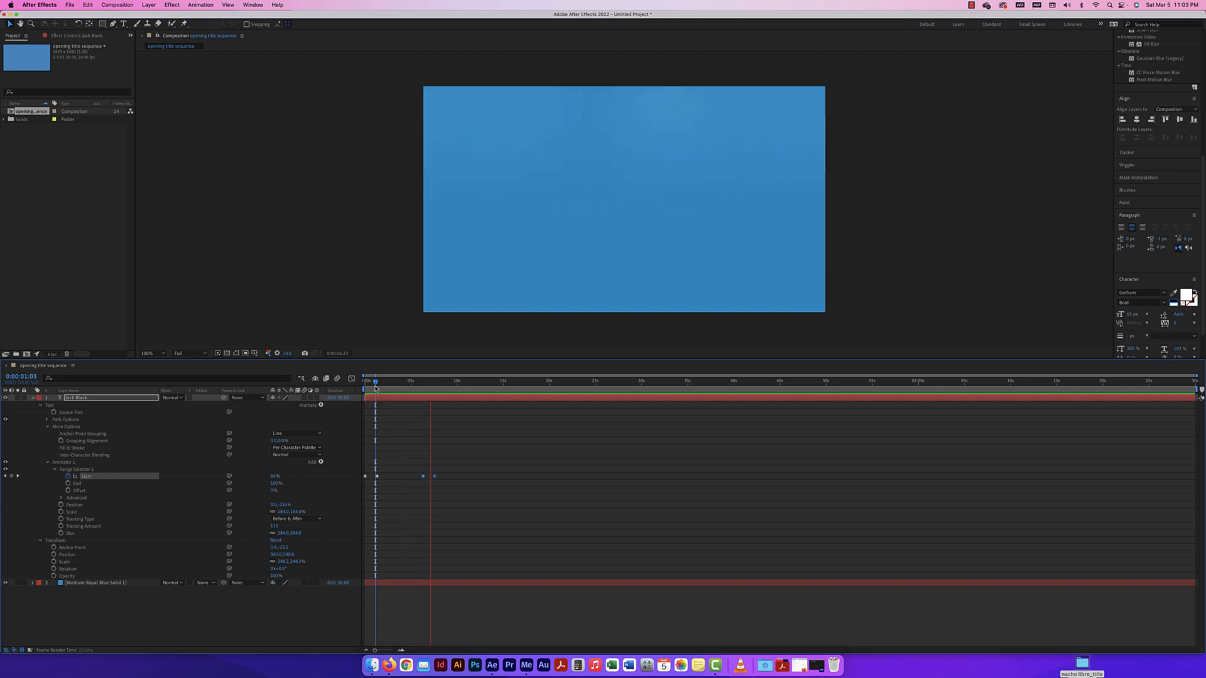
key(space)
Preview the retimed title animation from the beginning of the composition
drag(438, 382, 330, 385)
key(space)
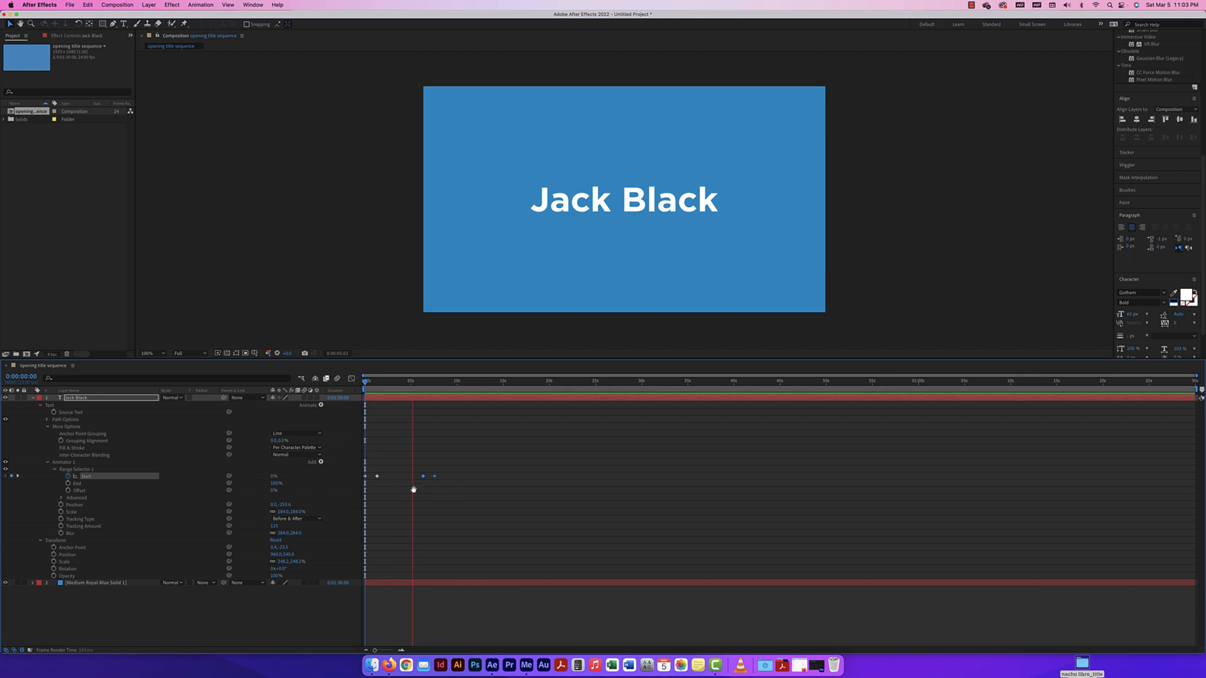
key(space)
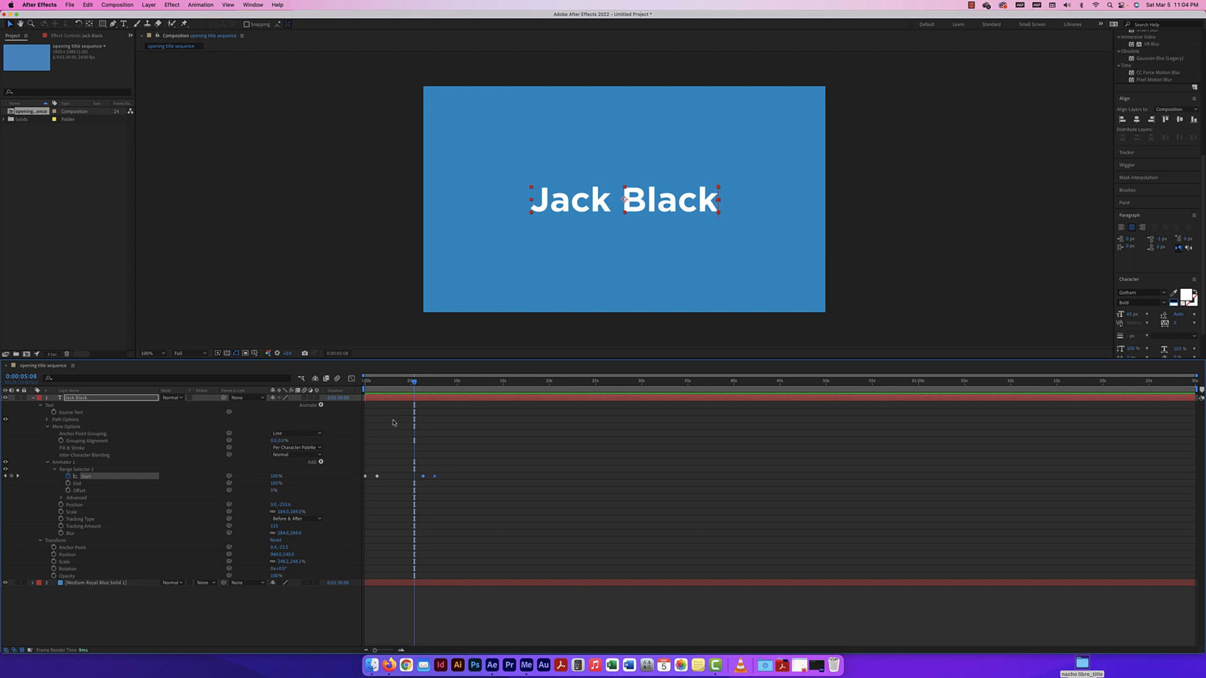
Duplicate the Jack Black text layer with the original hidden, and delete Animator 1 from the copy
click(33, 398)
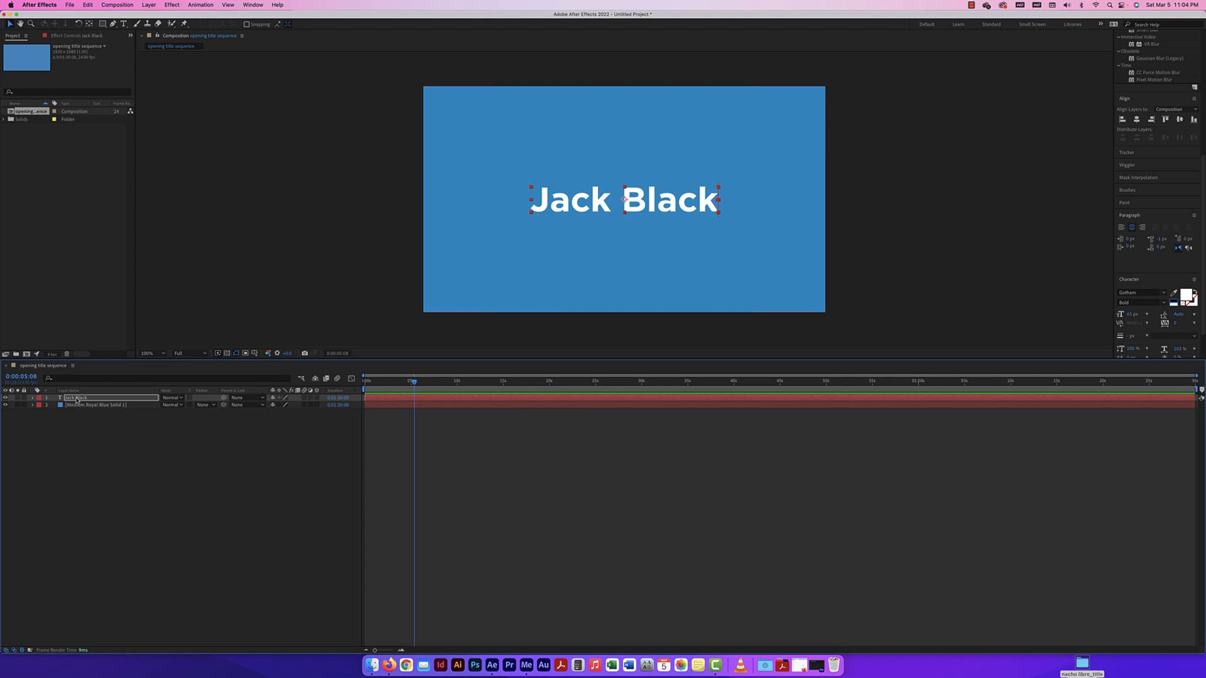
key(super+d)
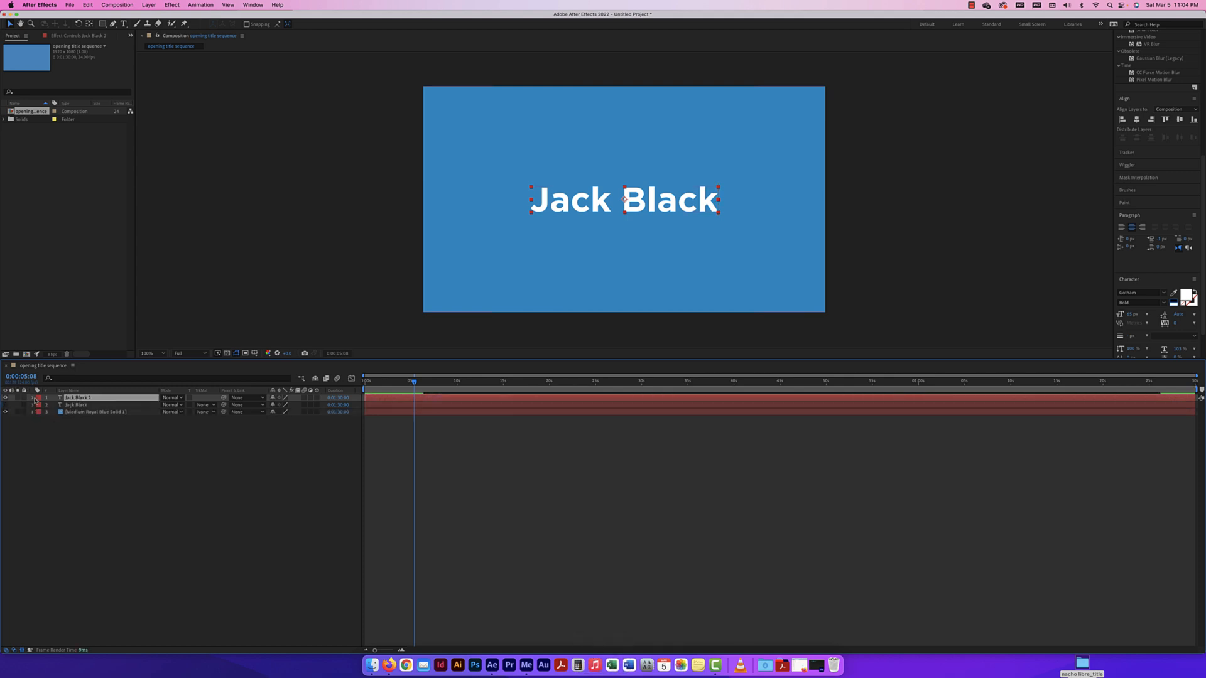
click(34, 398)
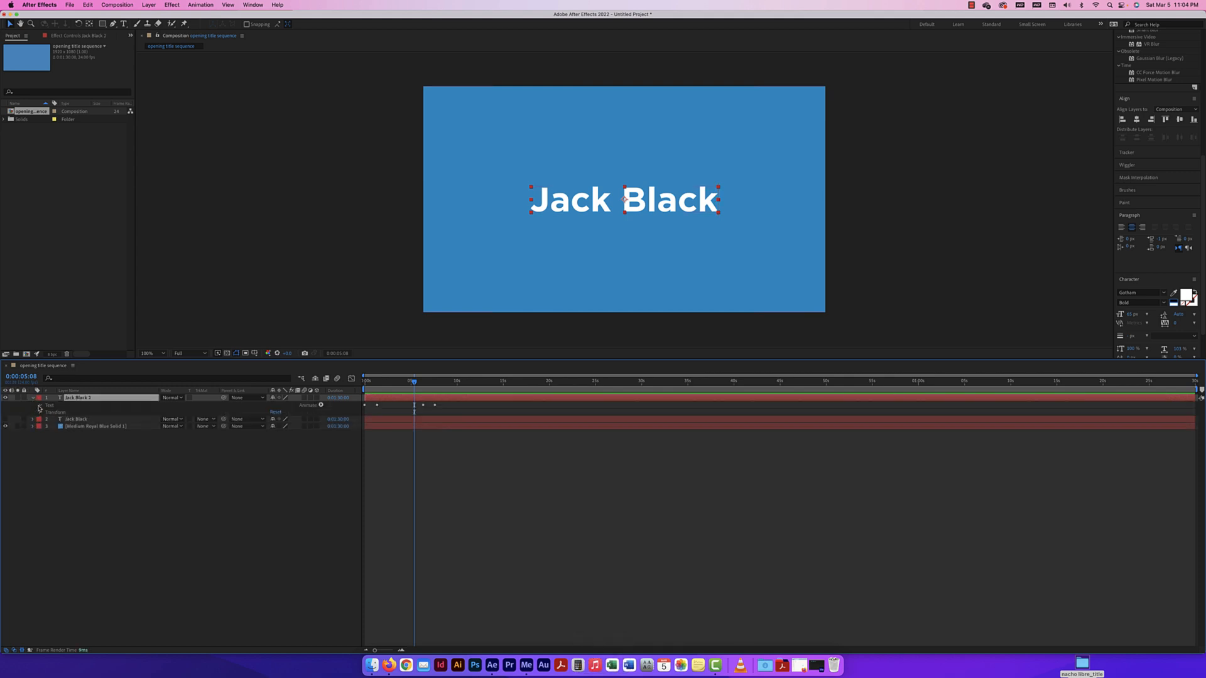
click(40, 406)
click(63, 433)
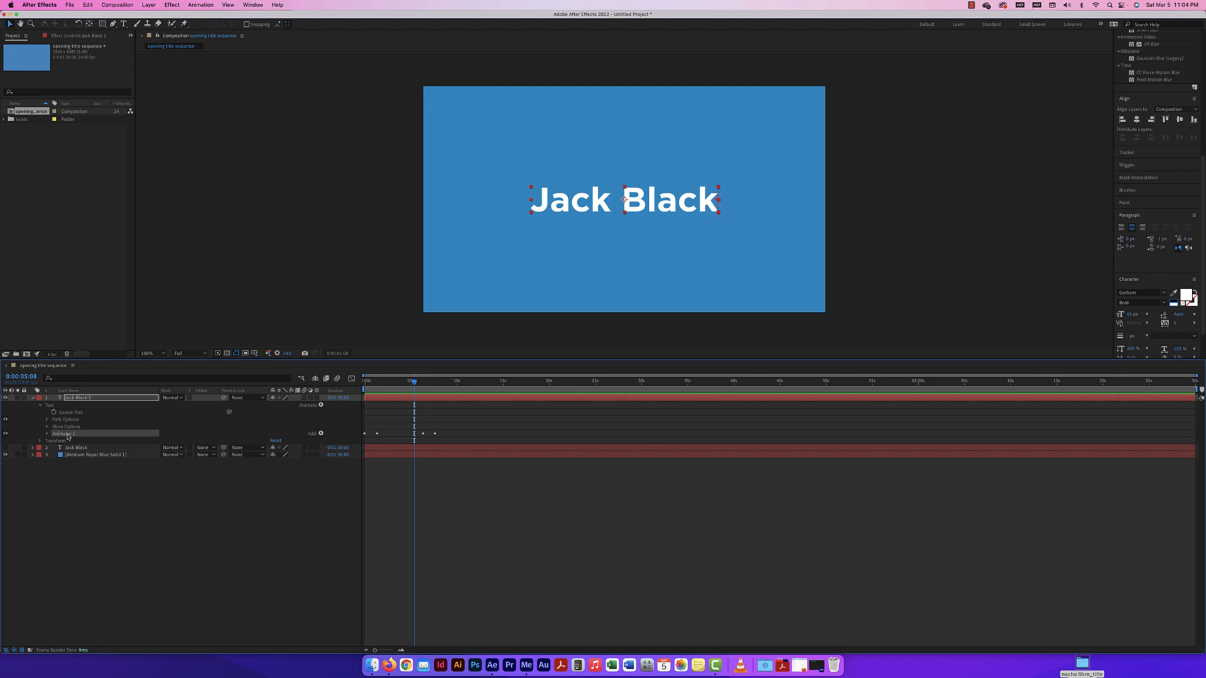
key(Delete)
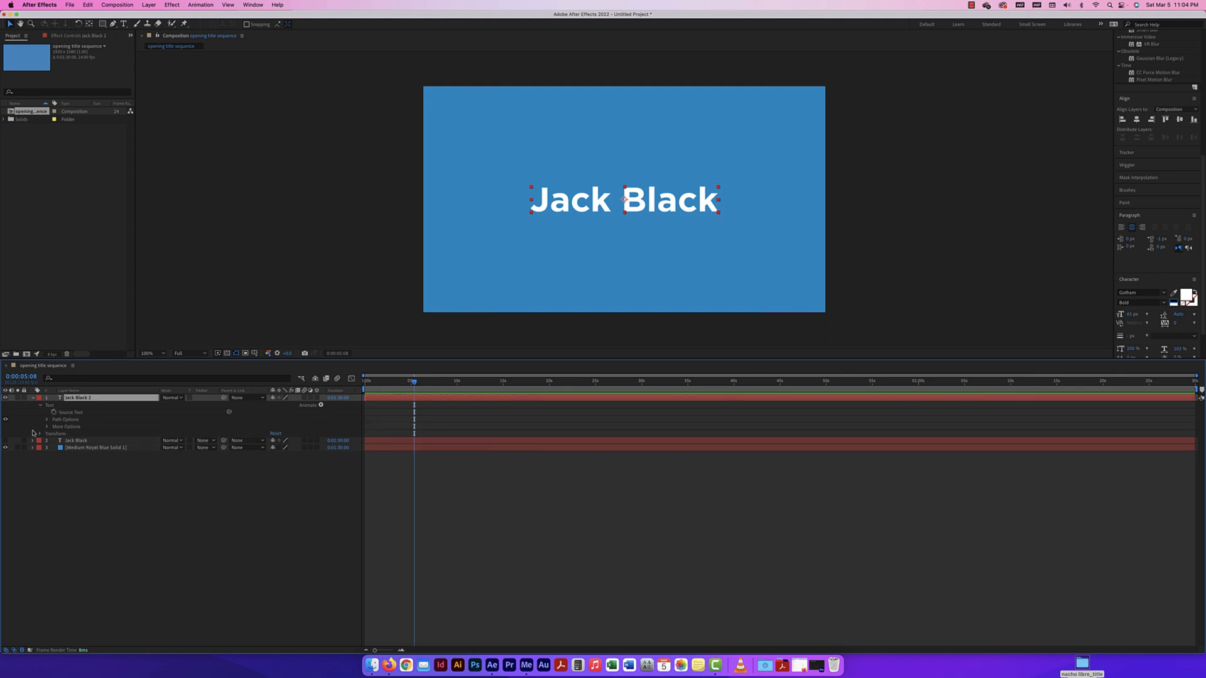
Reset all Transform properties of the duplicated text layer to their defaults
click(41, 434)
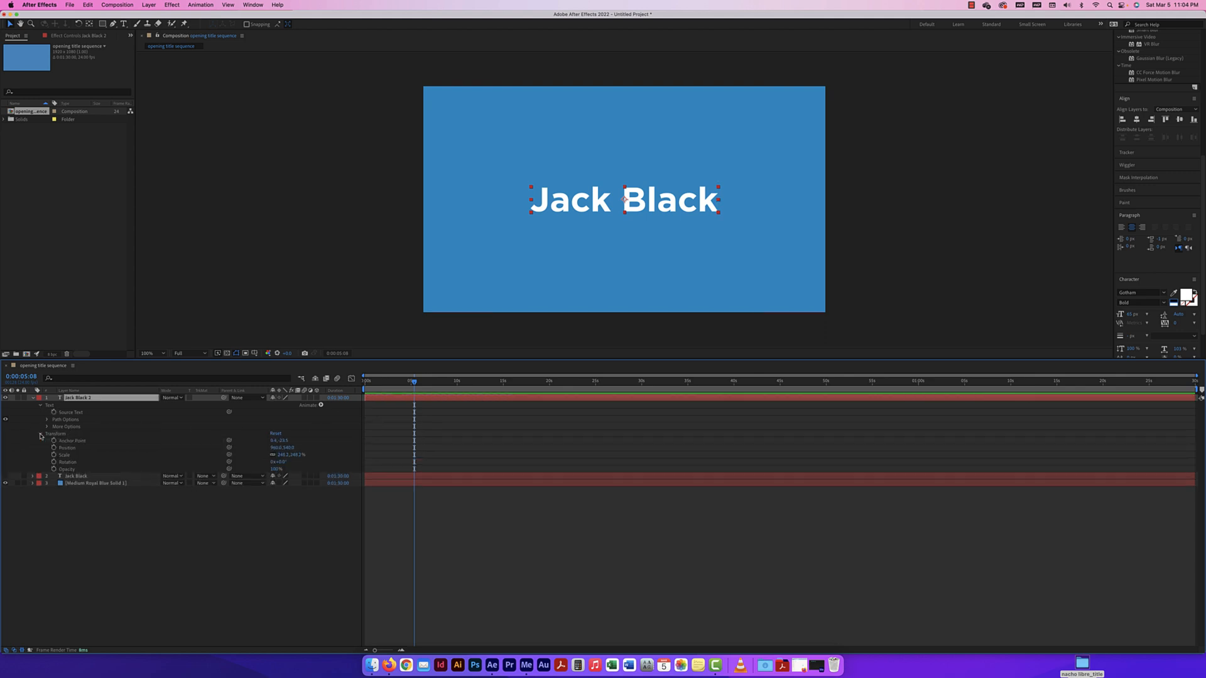
click(276, 434)
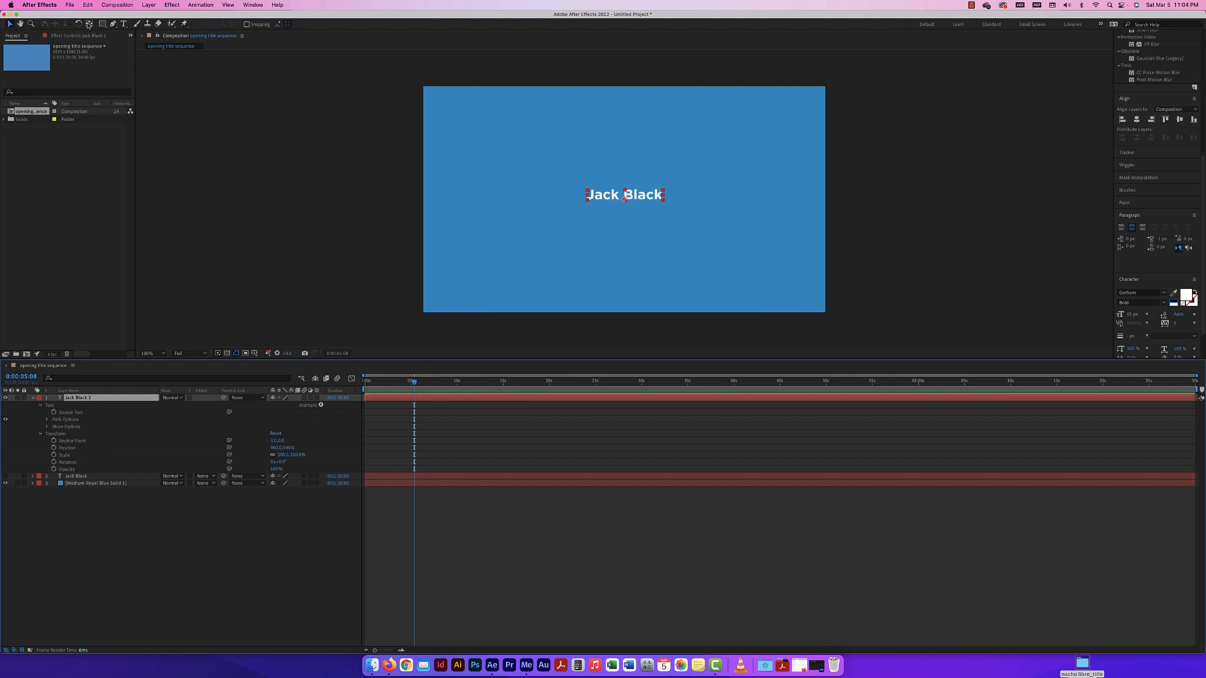
Centre the copy's anchor point within its text and scale the text up to about 185%
click(89, 24)
super+double_click(89, 23)
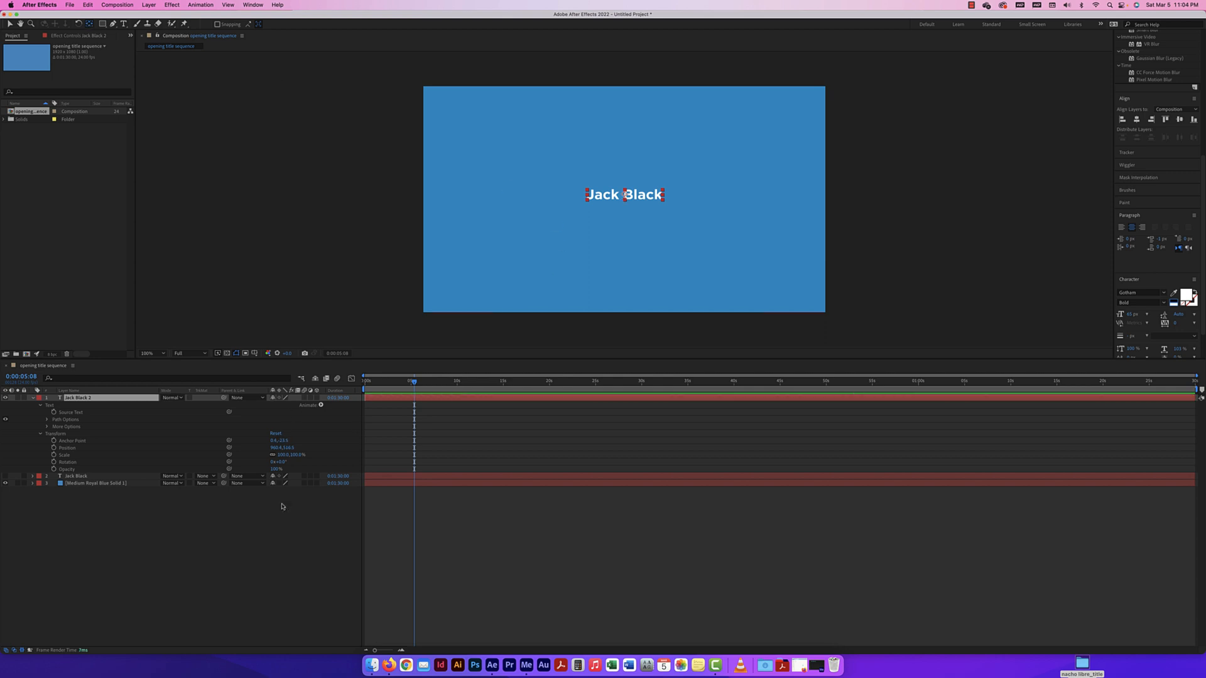
mouse_move(296, 457)
mouse_down()
mouse_move(331, 455)
mouse_move(313, 460)
mouse_up()
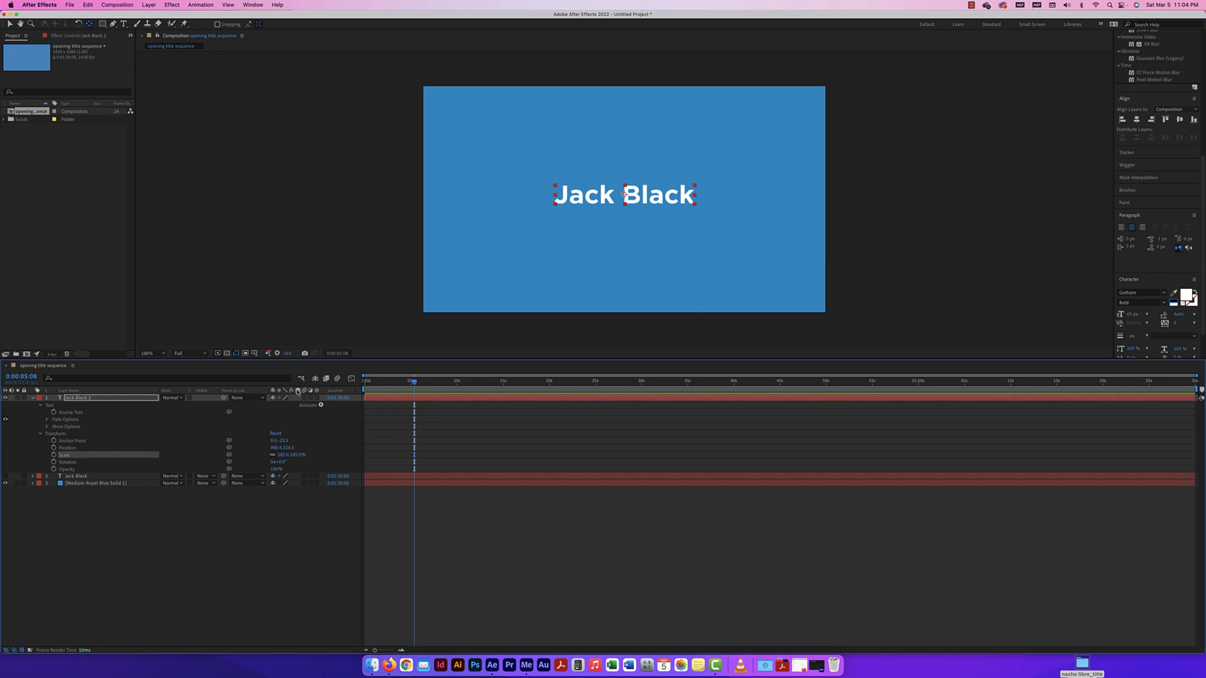
Hide the Duration column in the timeline
right_click(262, 394)
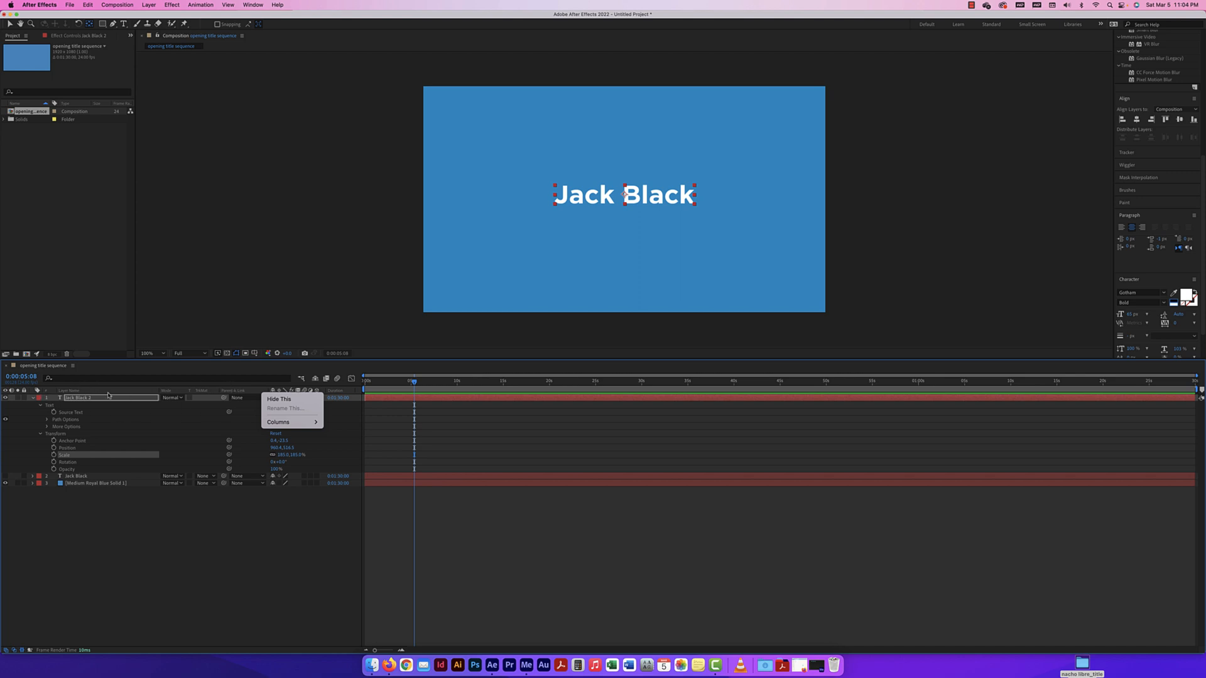
mouse_move(298, 422)
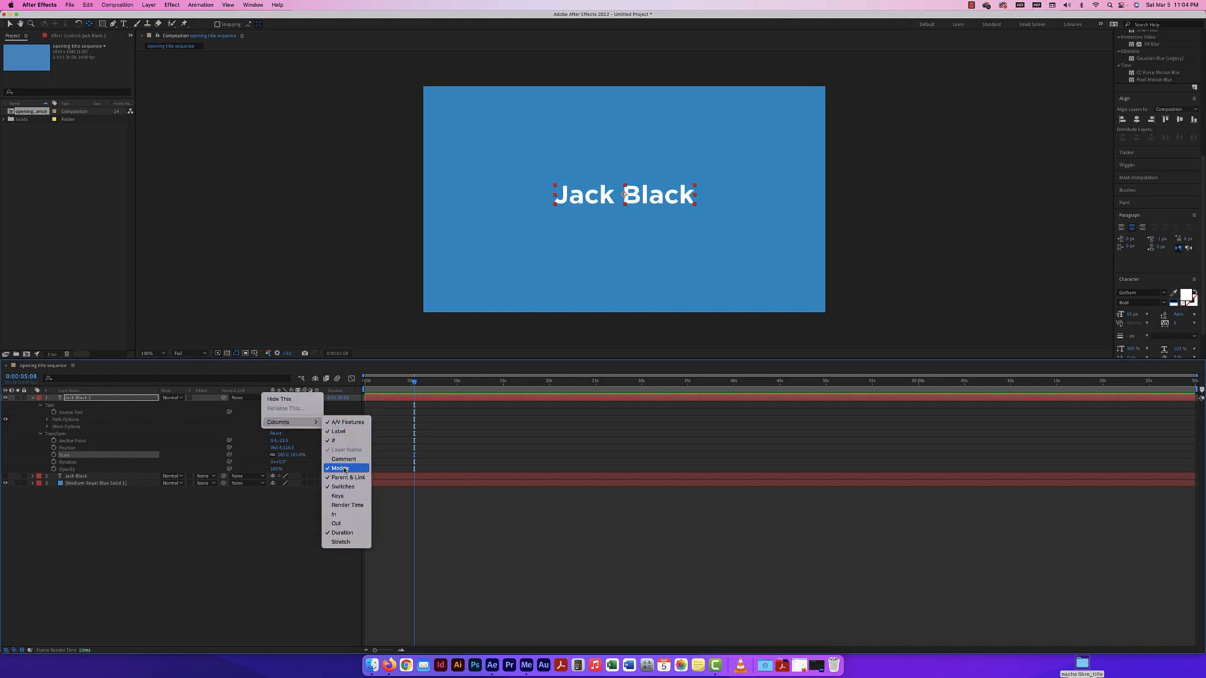
click(342, 532)
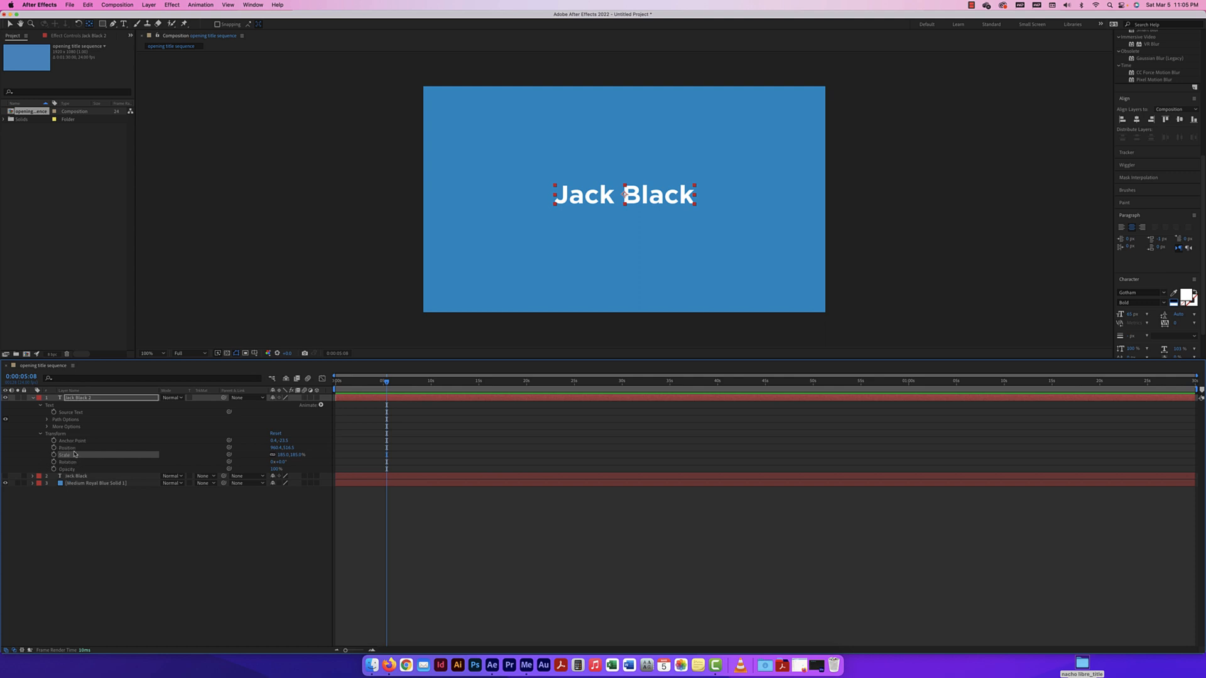
Turn the duplicated text layer into a 3D layer, and try tilting its X orientation before undoing the tilt
click(317, 397)
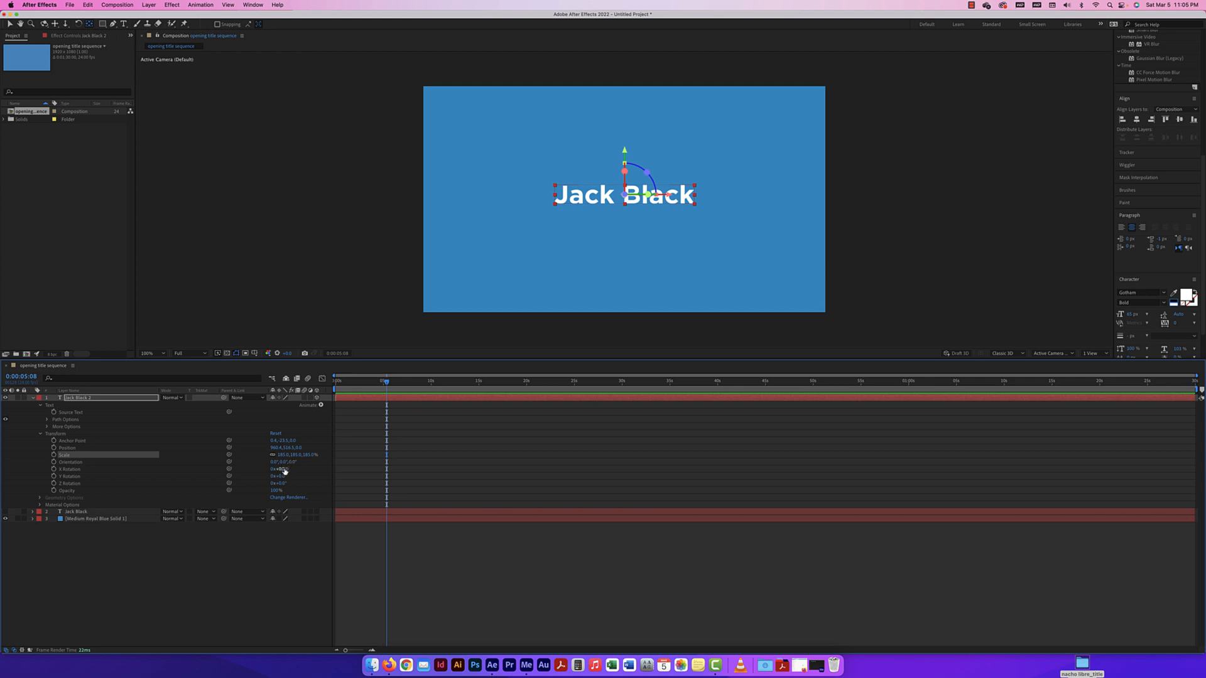
drag(273, 462, 293, 462)
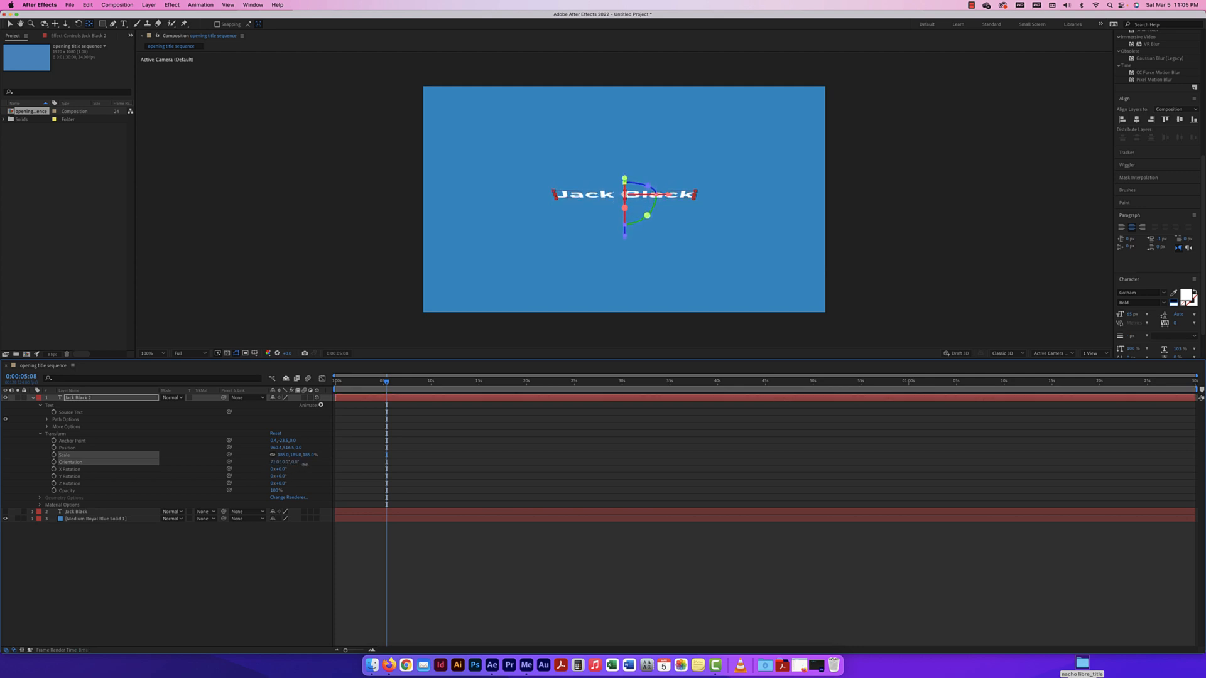
key(super+z)
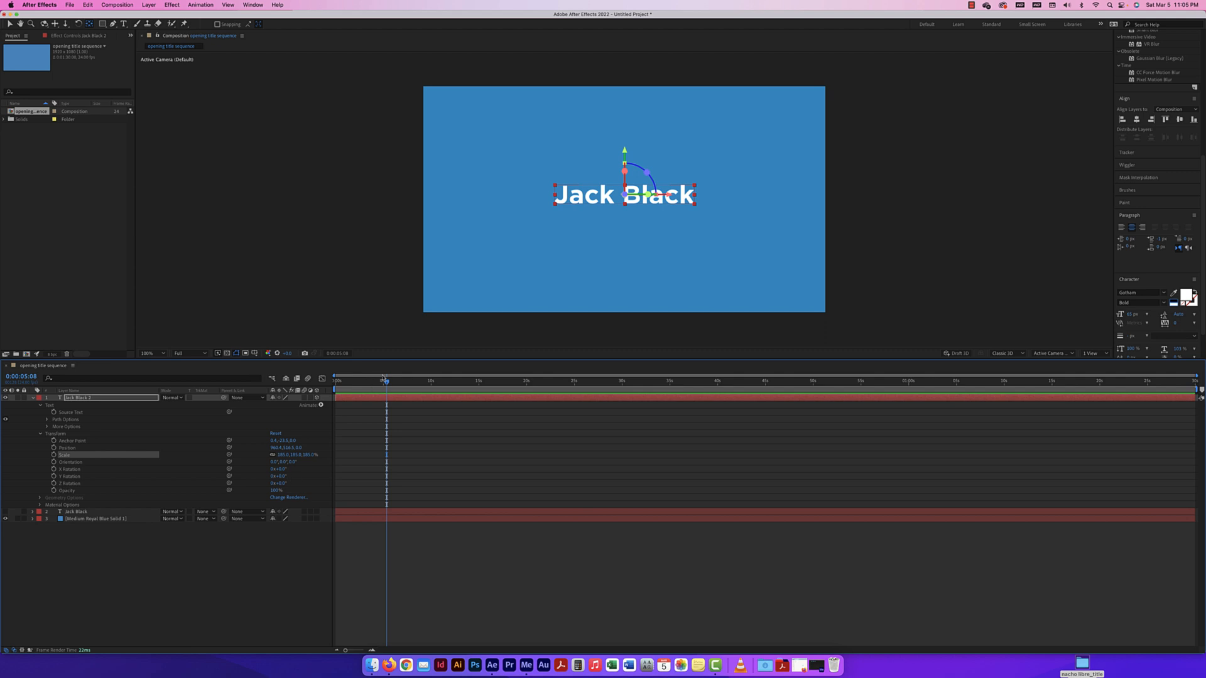
Keyframe the copy's Orientation from 0° at 0:00:00:00 to 90° on the Y axis at 0:00:04:23
drag(382, 379, 293, 384)
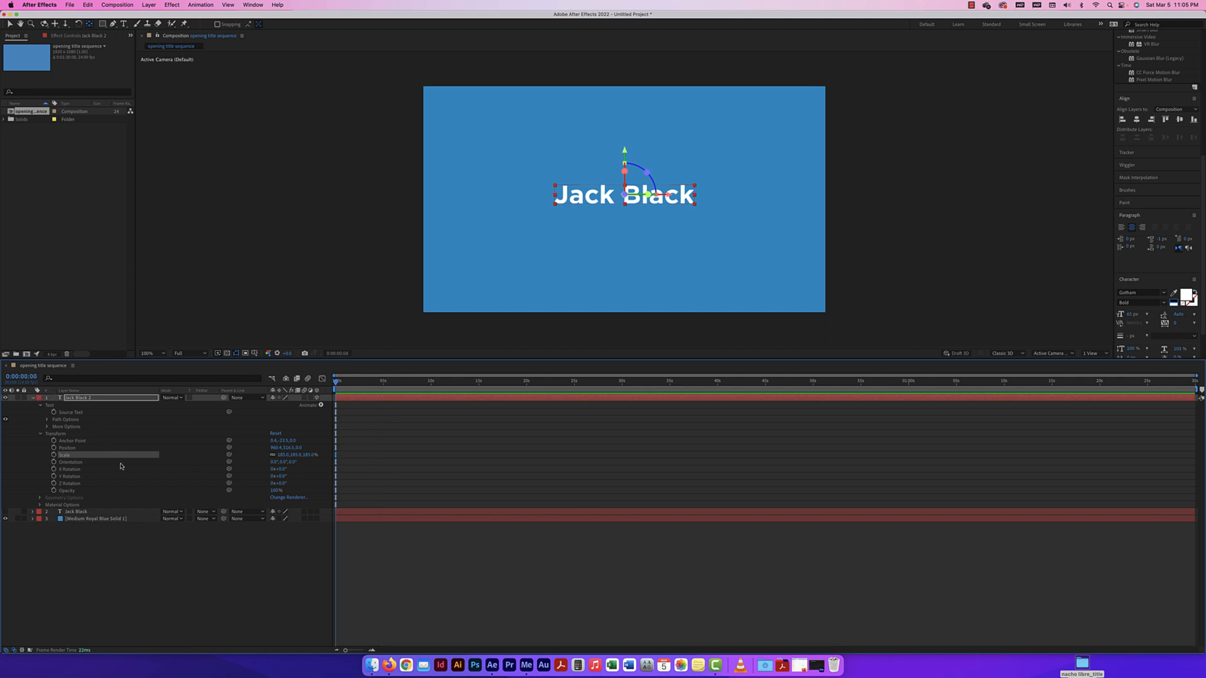
click(54, 462)
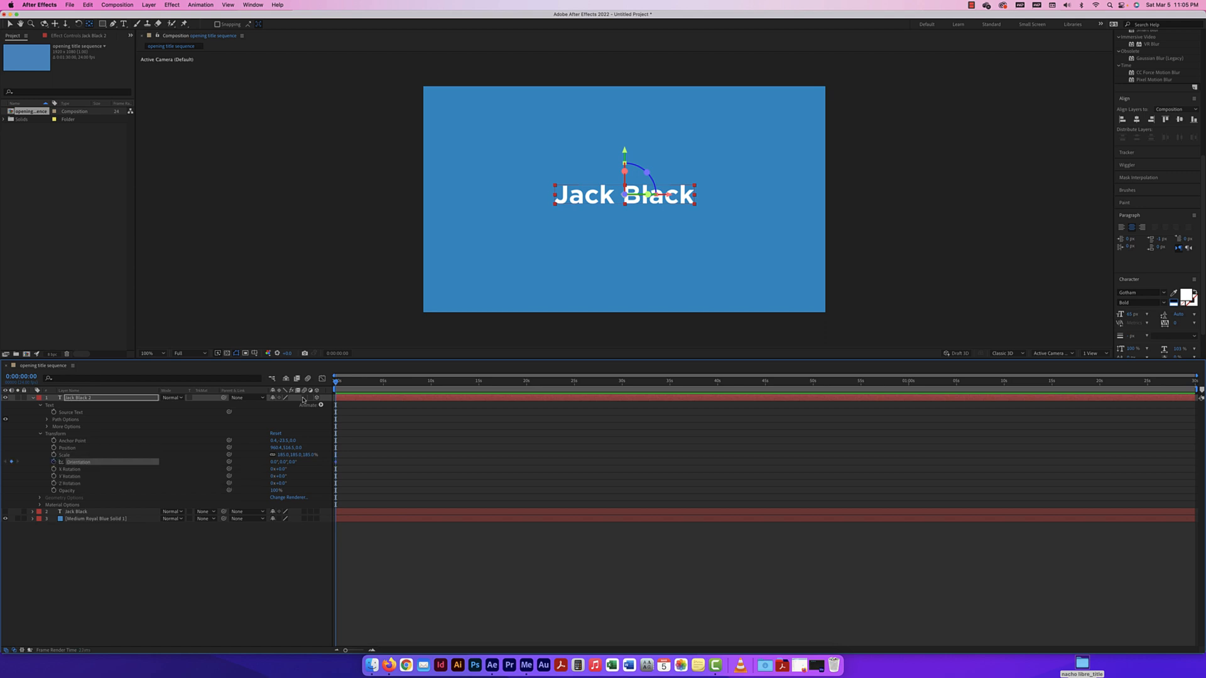
drag(371, 380, 383, 382)
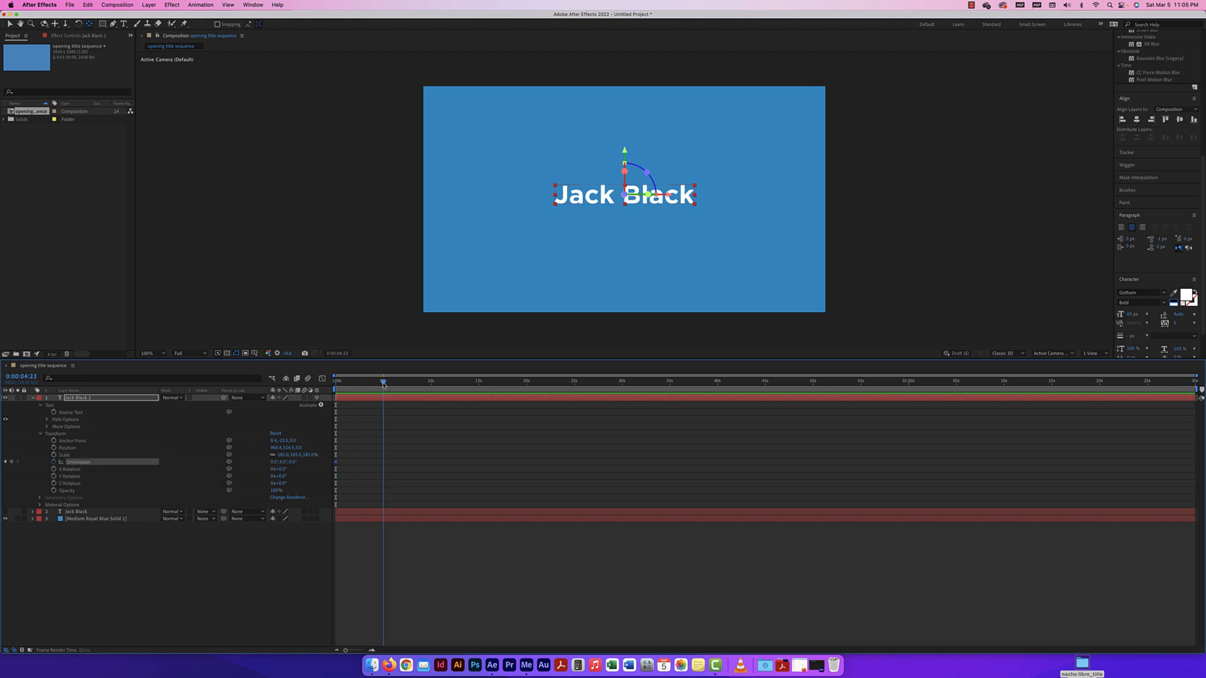
drag(271, 463, 281, 463)
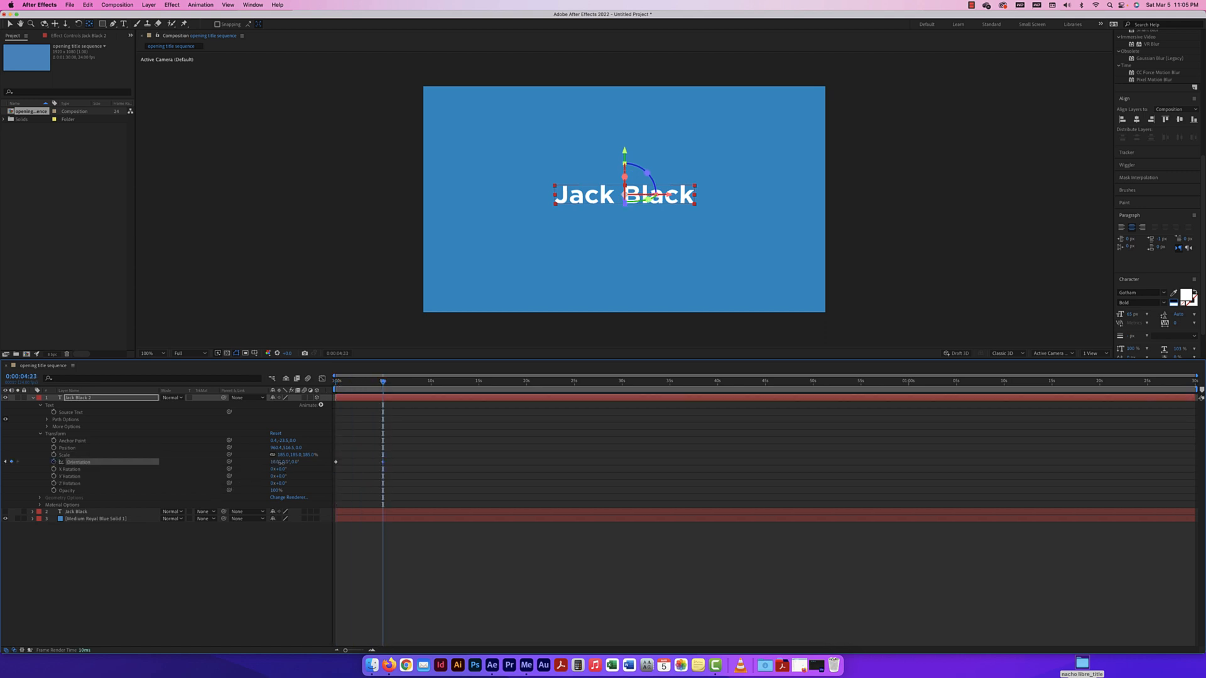
key(super+z)
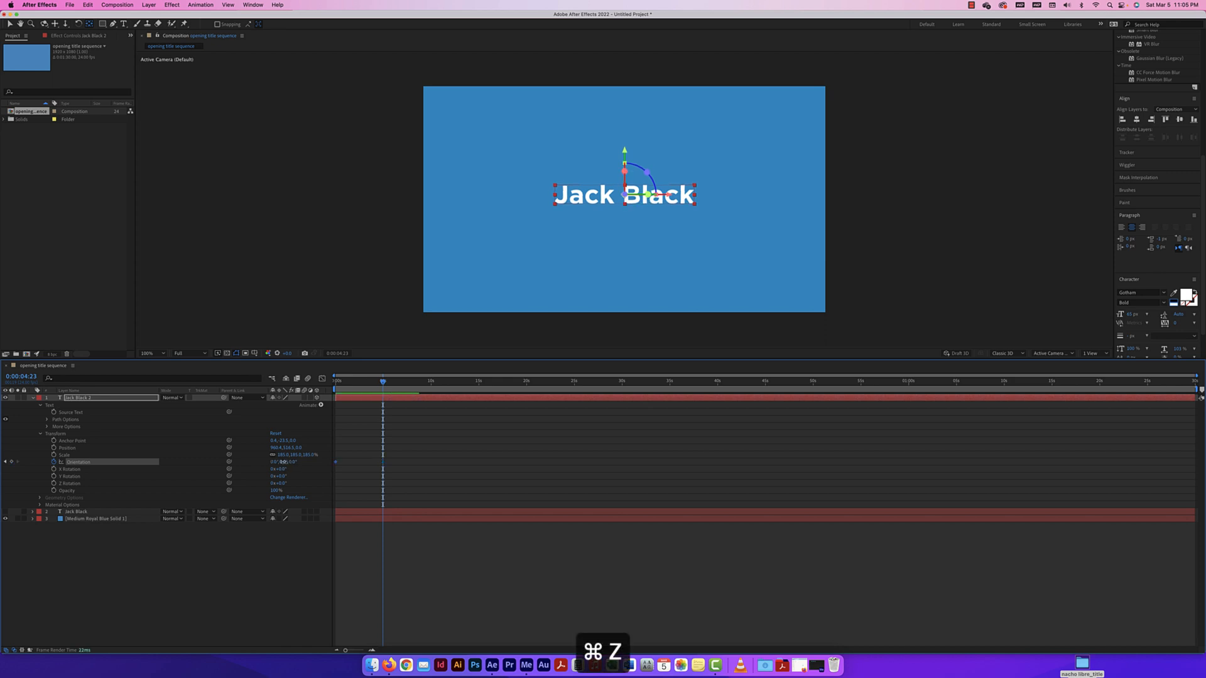
drag(282, 463, 323, 465)
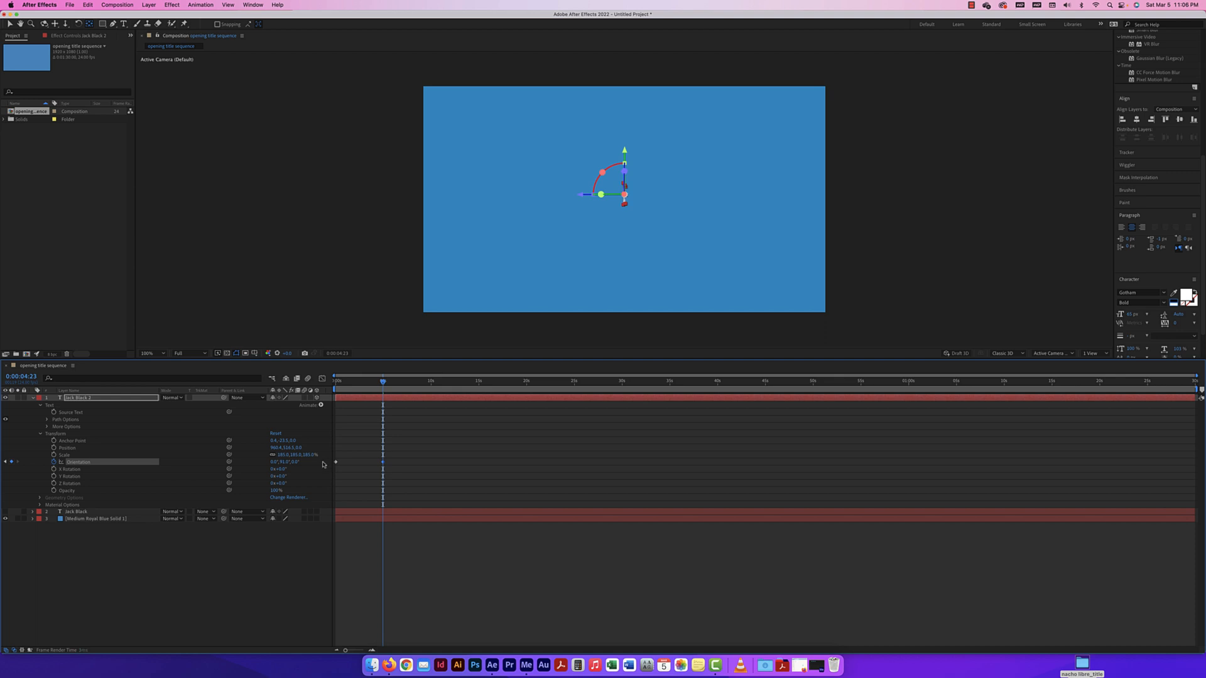
click(286, 462)
text(90)
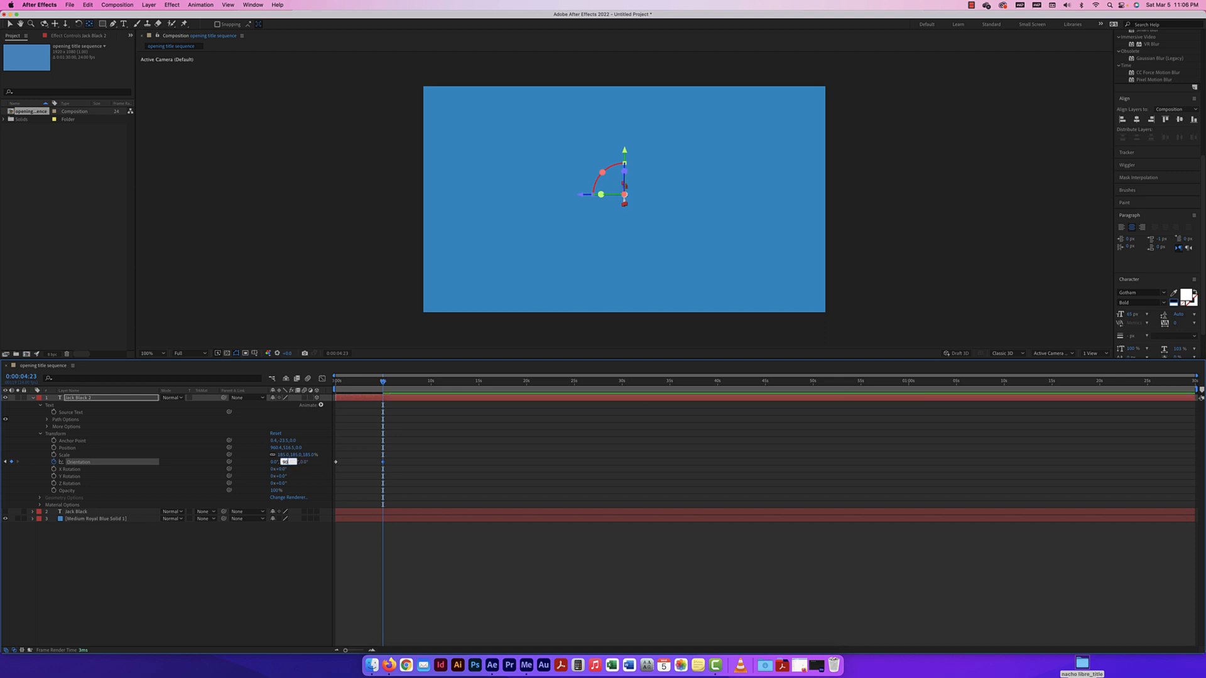
key(Return)
Move the 90° Orientation keyframe earlier to about 0:00:01:15, previewing the rotation before and after
drag(383, 381, 336, 380)
key(space)
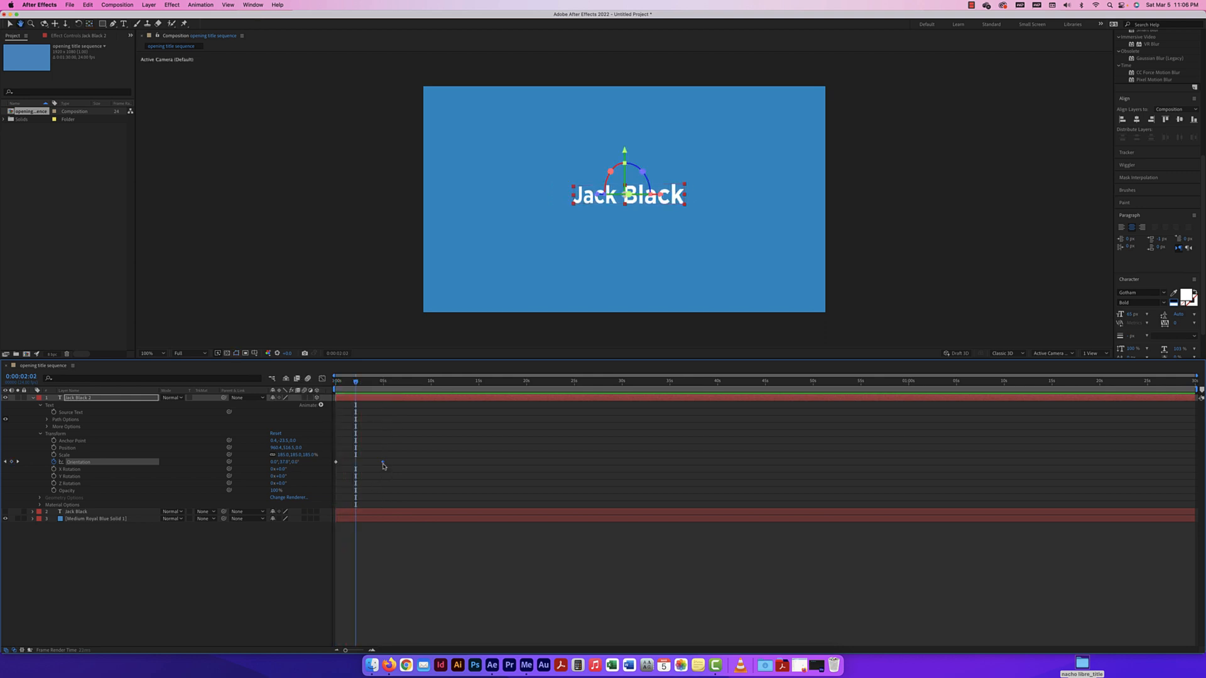
drag(382, 462, 352, 465)
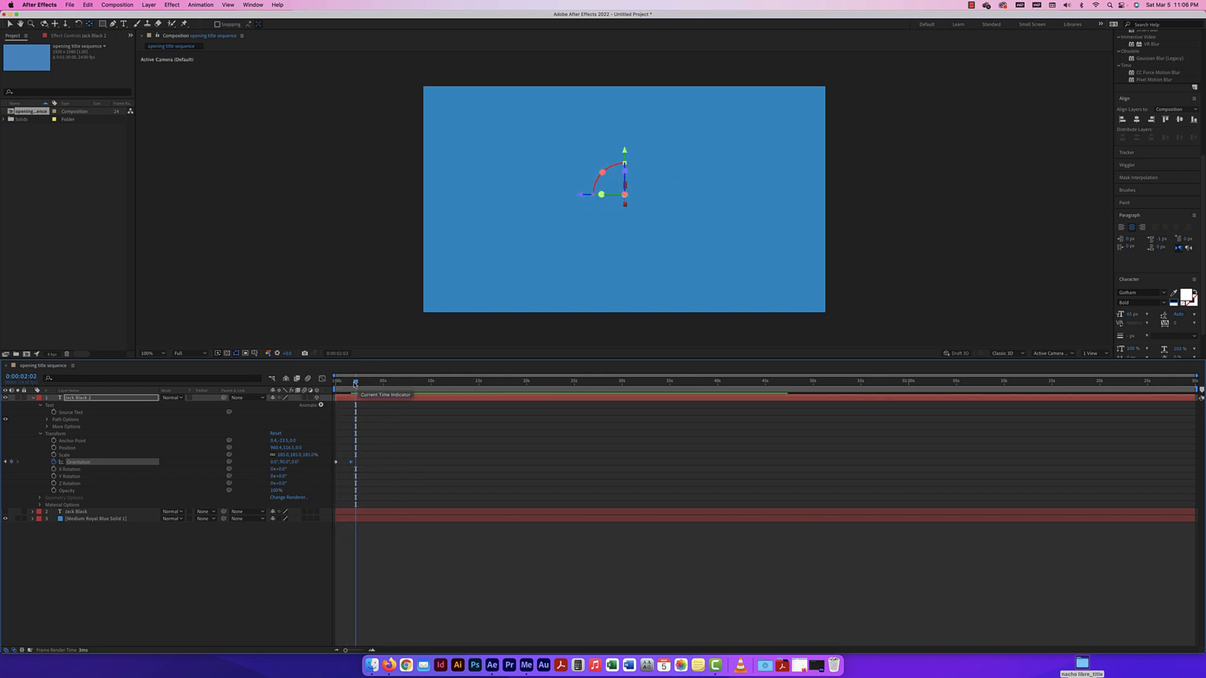
drag(355, 382, 302, 384)
key(space)
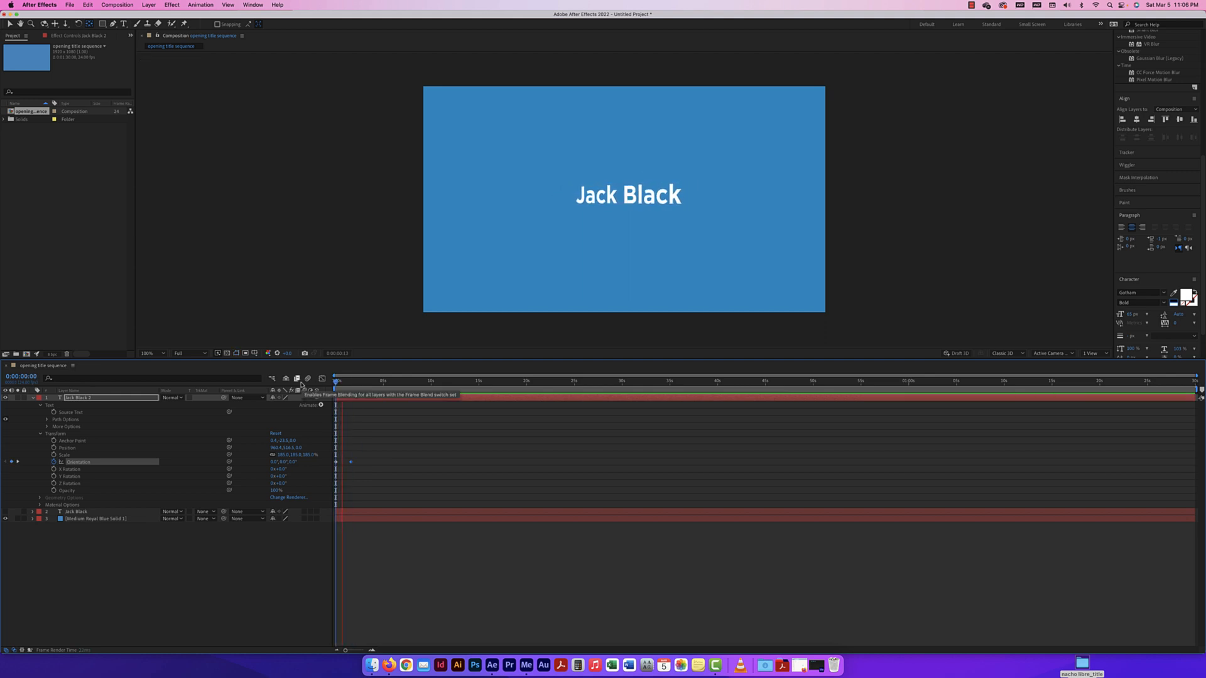
key(space)
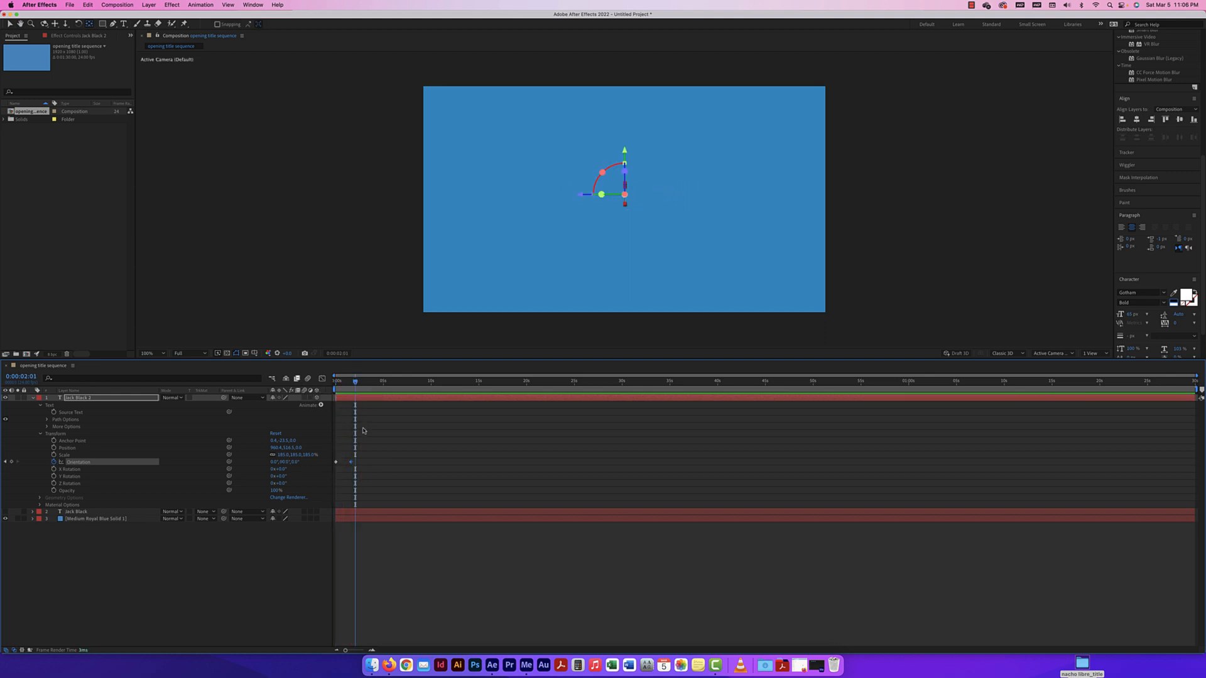
Copy the first 0° Orientation keyframe to just past 3 seconds and preview the rotation from the beginning
drag(355, 382, 351, 381)
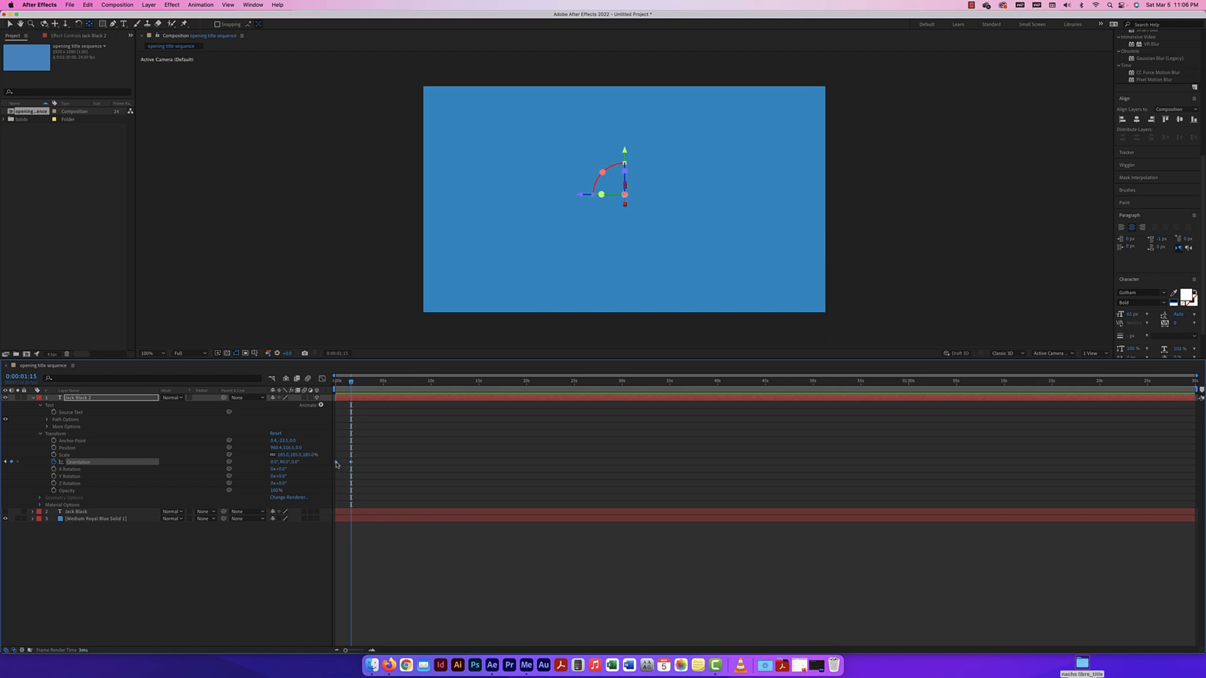
key(super+c)
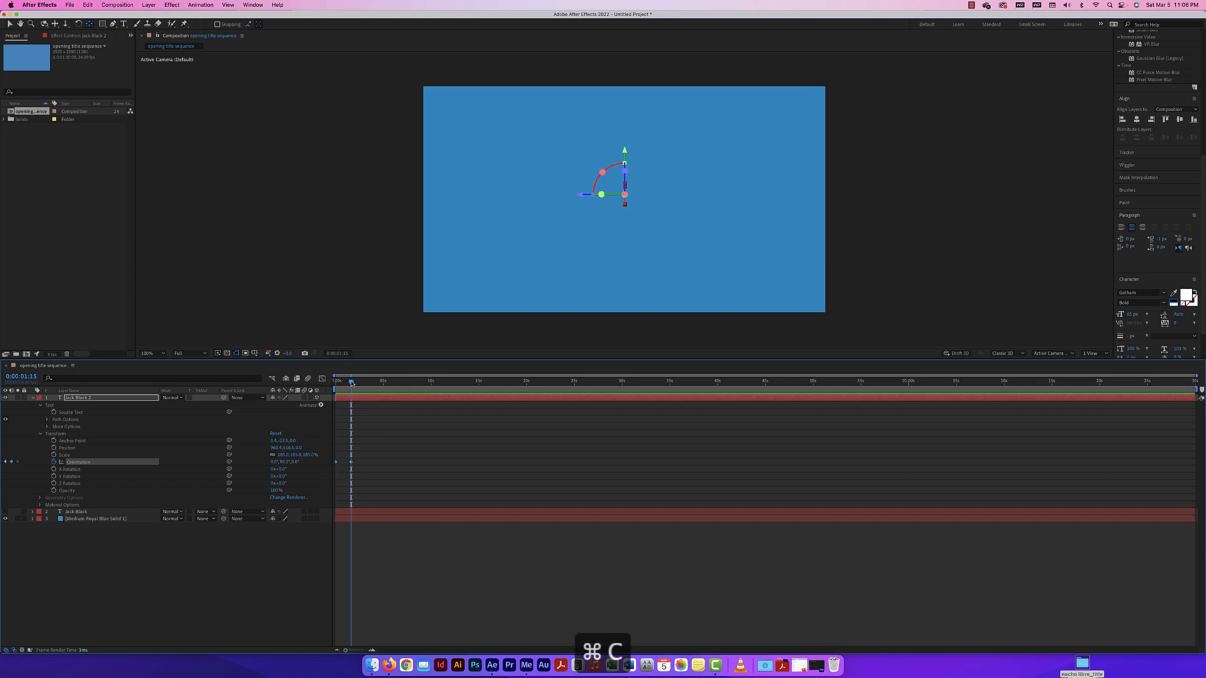
drag(351, 383, 366, 384)
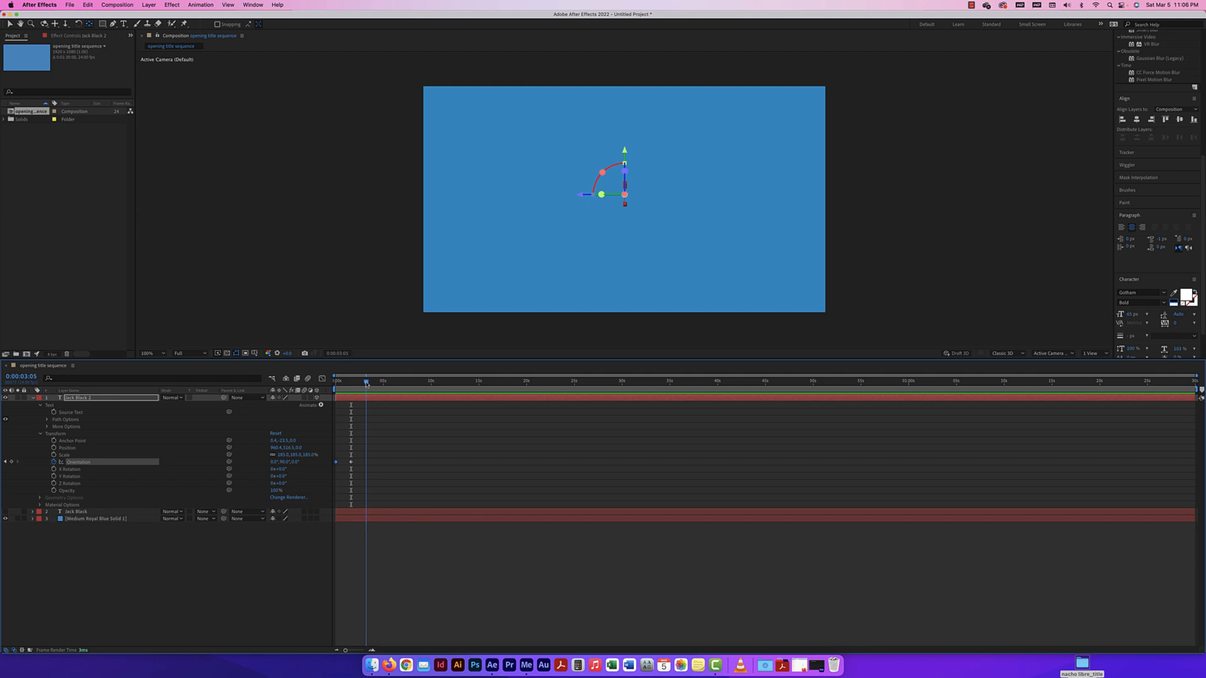
key(super+v)
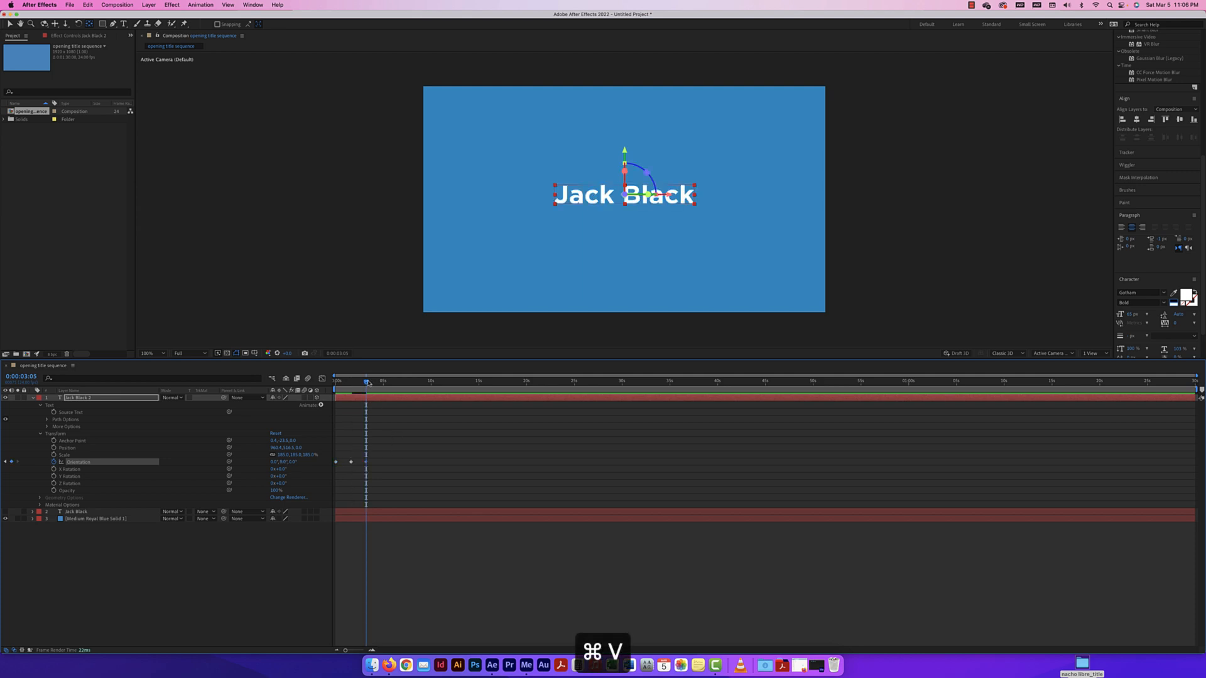
drag(366, 382, 318, 382)
key(space)
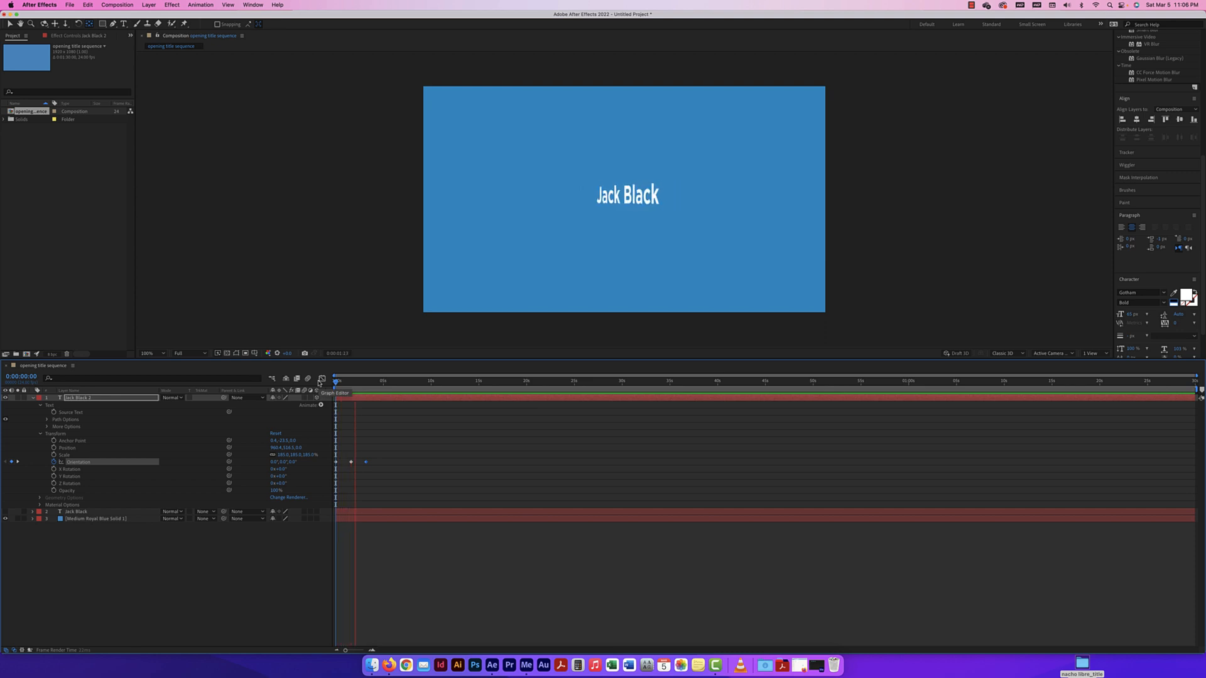
key(space)
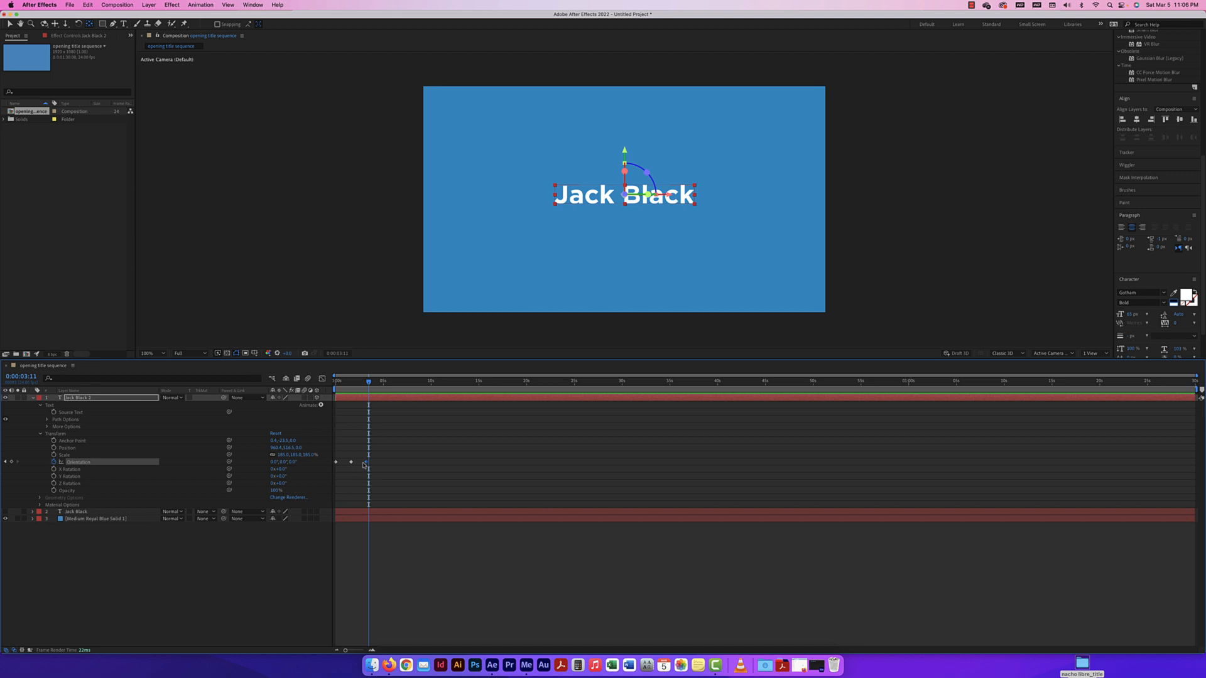
Copy the 90° Orientation keyframe to 0:00:05:06 and delete the first Orientation keyframe at the composition's start
key(super+c)
mouse_move(369, 384)
mouse_down()
mouse_move(351, 385)
mouse_move(386, 385)
mouse_up()
key(super+v)
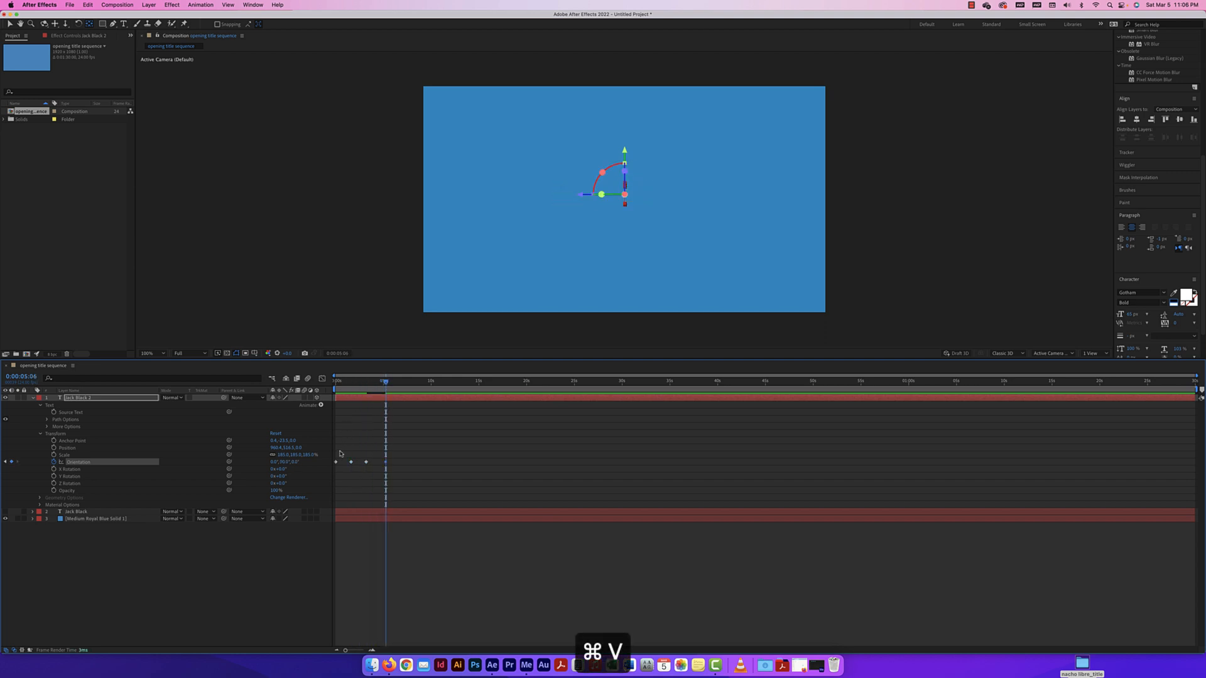
click(337, 464)
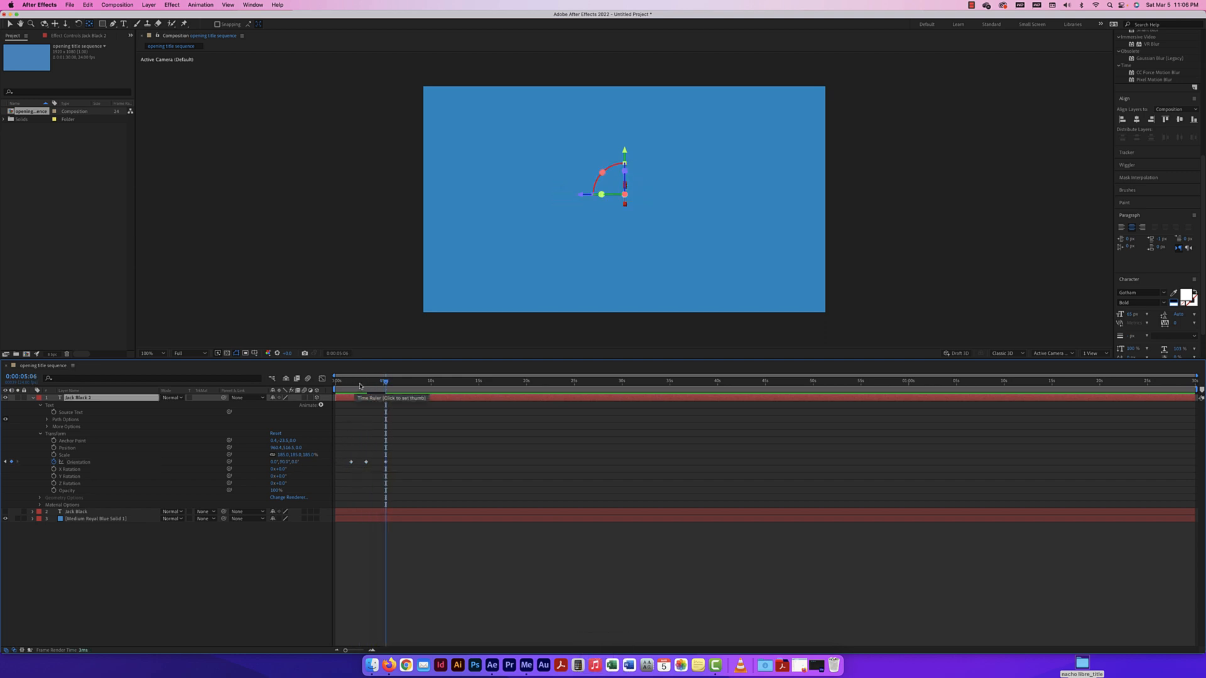
drag(386, 382, 352, 385)
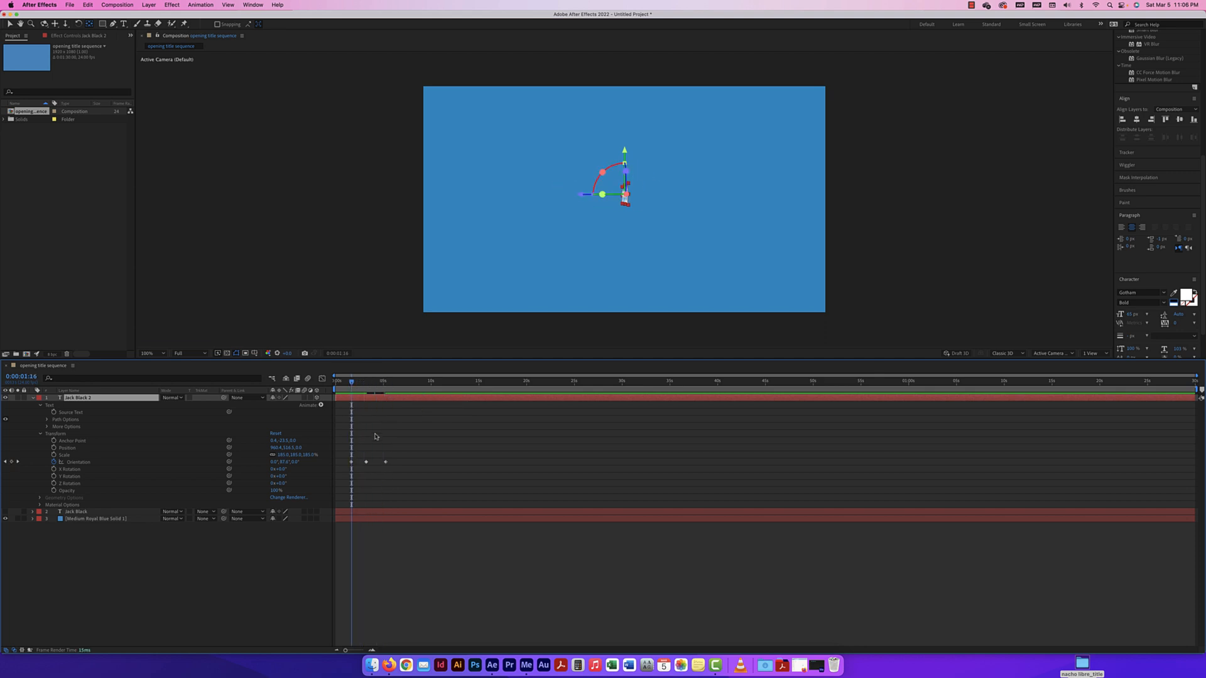
Nudge the middle 0° Orientation keyframe slightly later and, after previewing, move the last 90° Orientation keyframe to about 7 seconds
drag(367, 463, 368, 463)
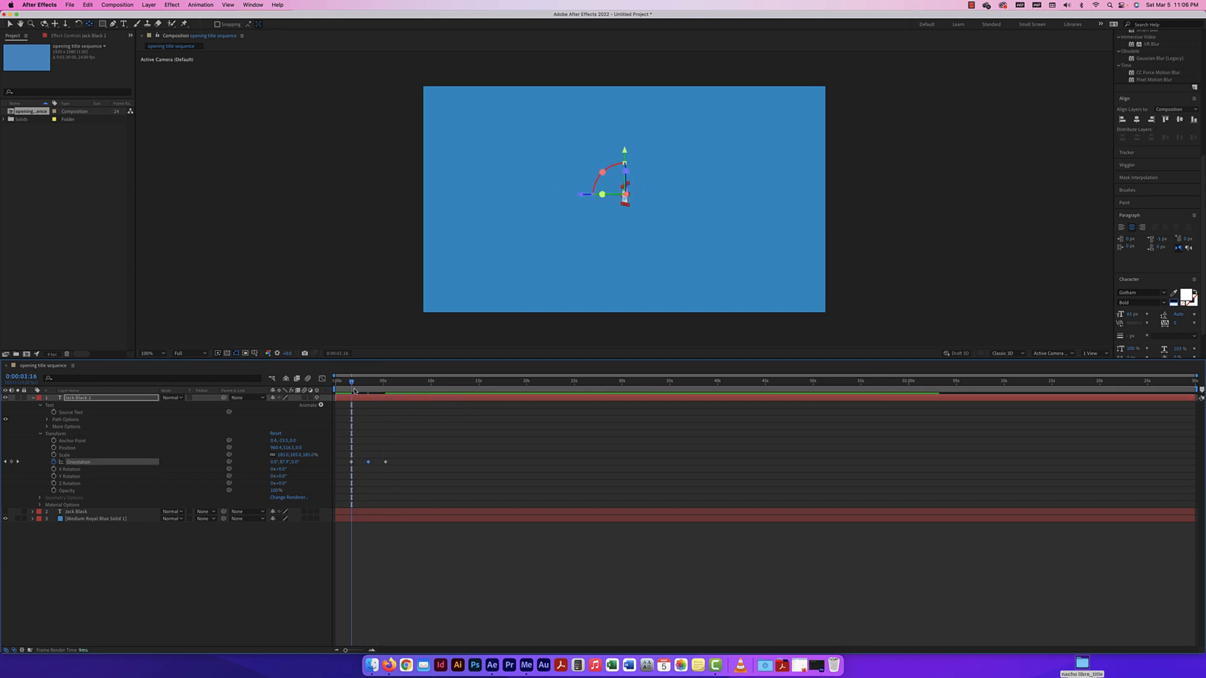
drag(353, 386, 348, 384)
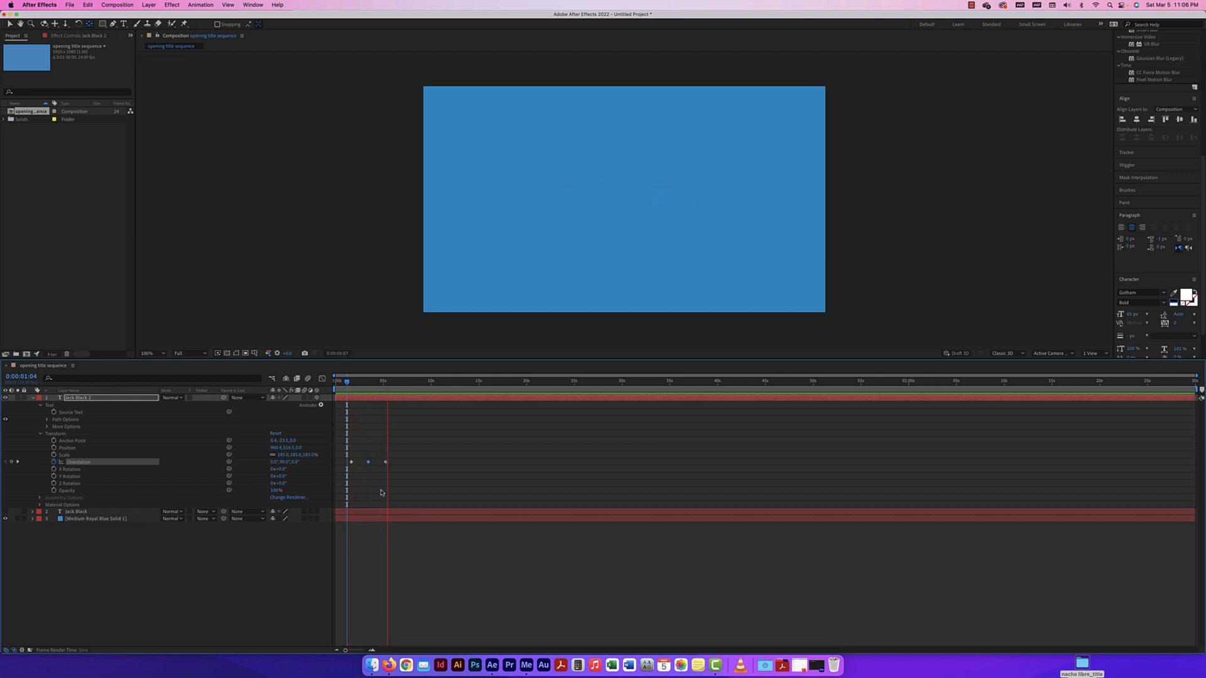
key(space)
drag(390, 465, 403, 465)
Copy the 0° Orientation keyframe to 0:00:05:06 so the text holds before rotating out, and preview the animation
click(368, 462)
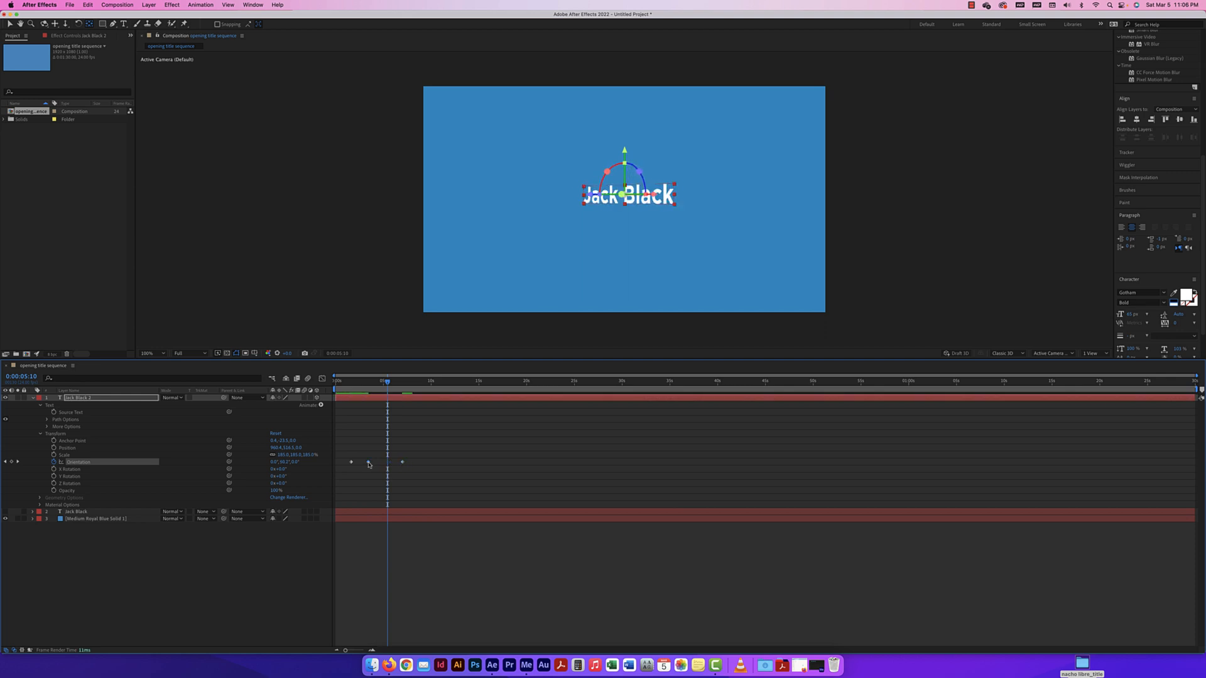
key(super+c)
drag(387, 383, 384, 383)
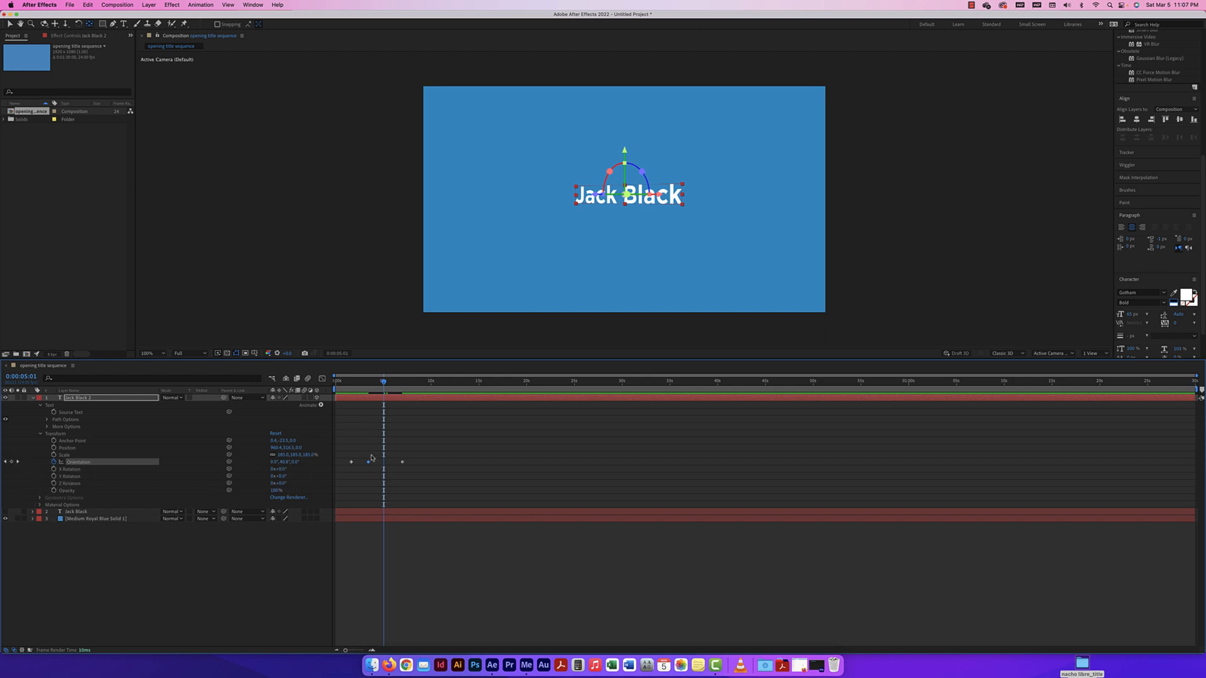
mouse_move(384, 383)
mouse_down()
mouse_move(369, 385)
mouse_move(386, 383)
mouse_up()
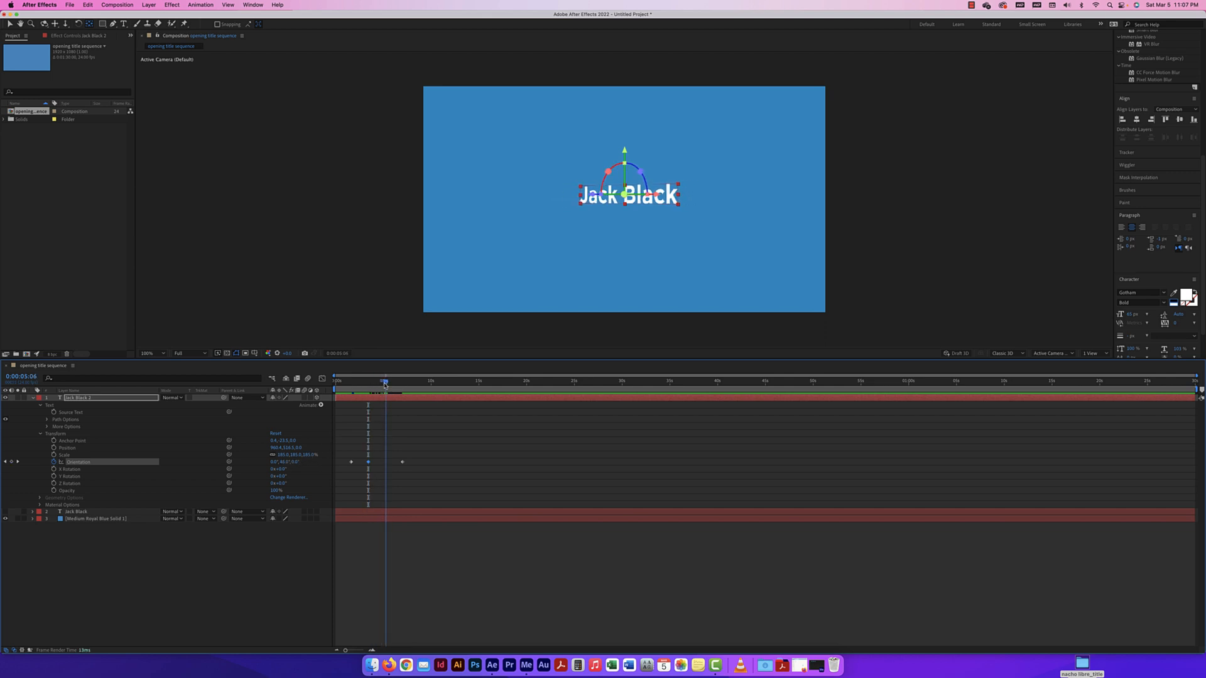
click(290, 462)
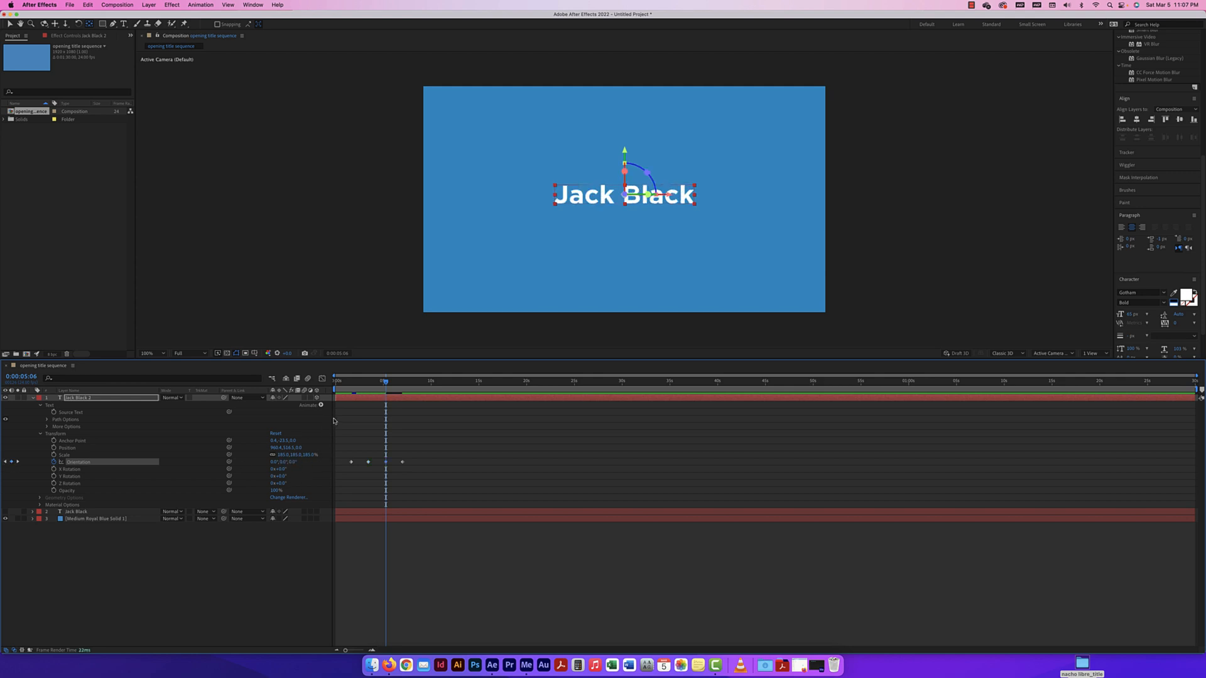
drag(387, 383, 351, 386)
key(space)
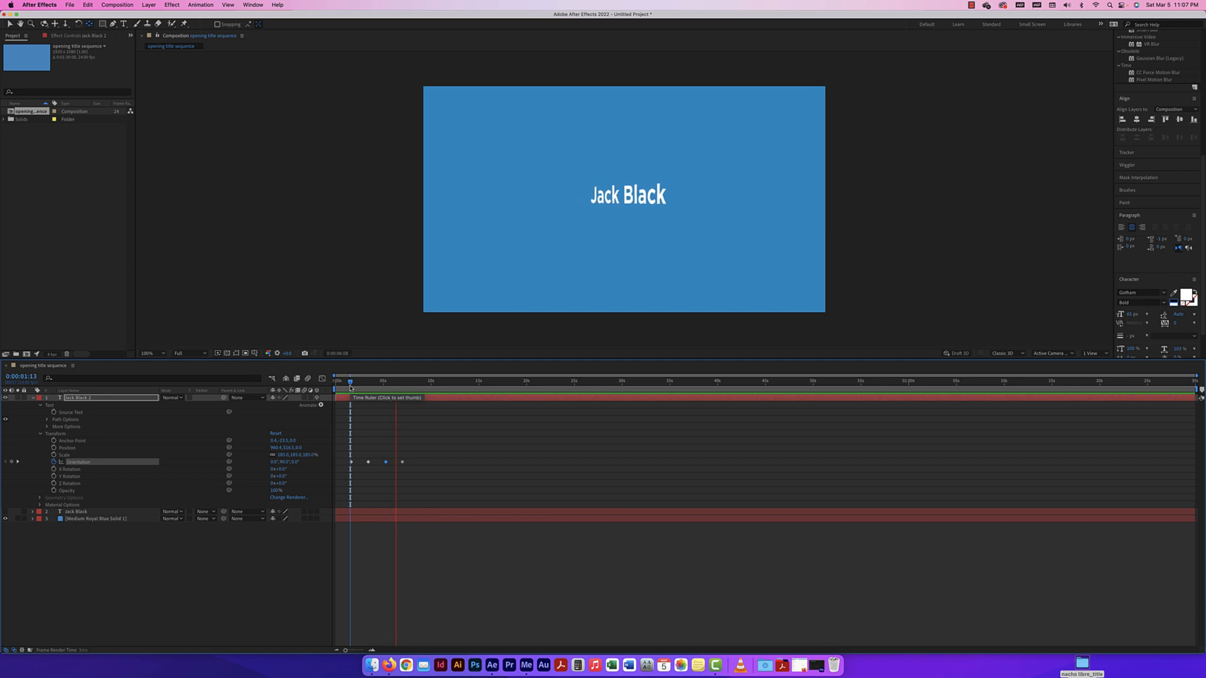
key(space)
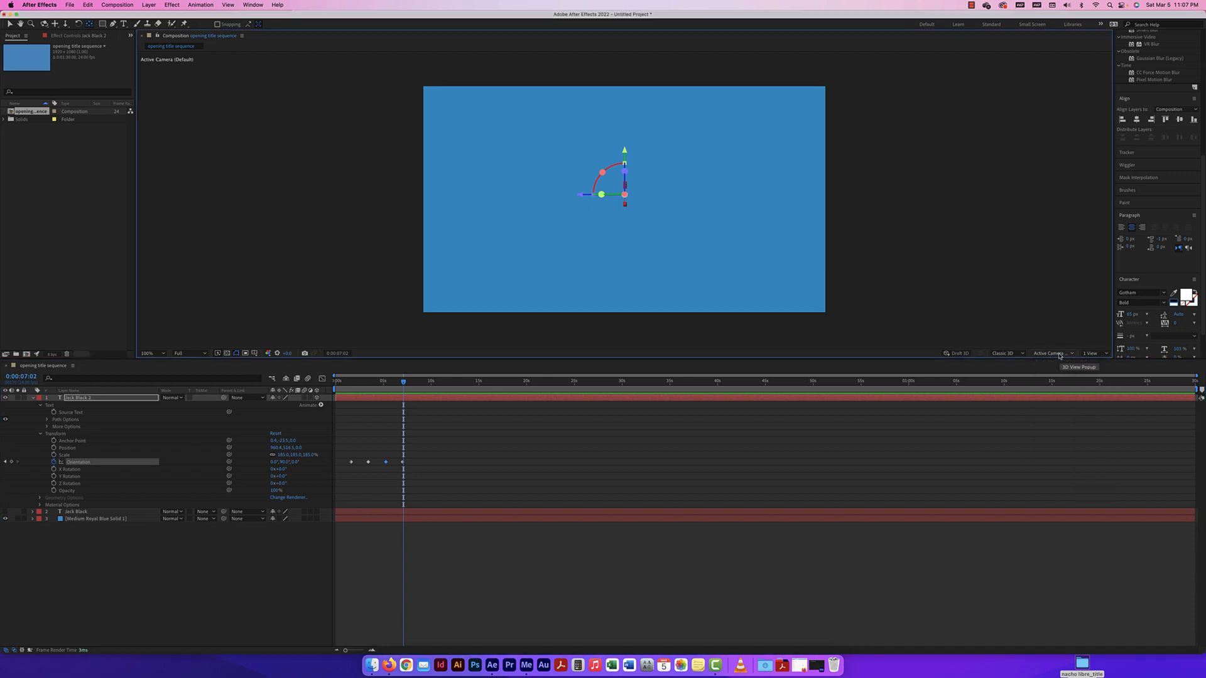
Show the composition in two views and check the Jack Black 2 layer's rotation in Custom View 1
click(1096, 356)
click(1096, 371)
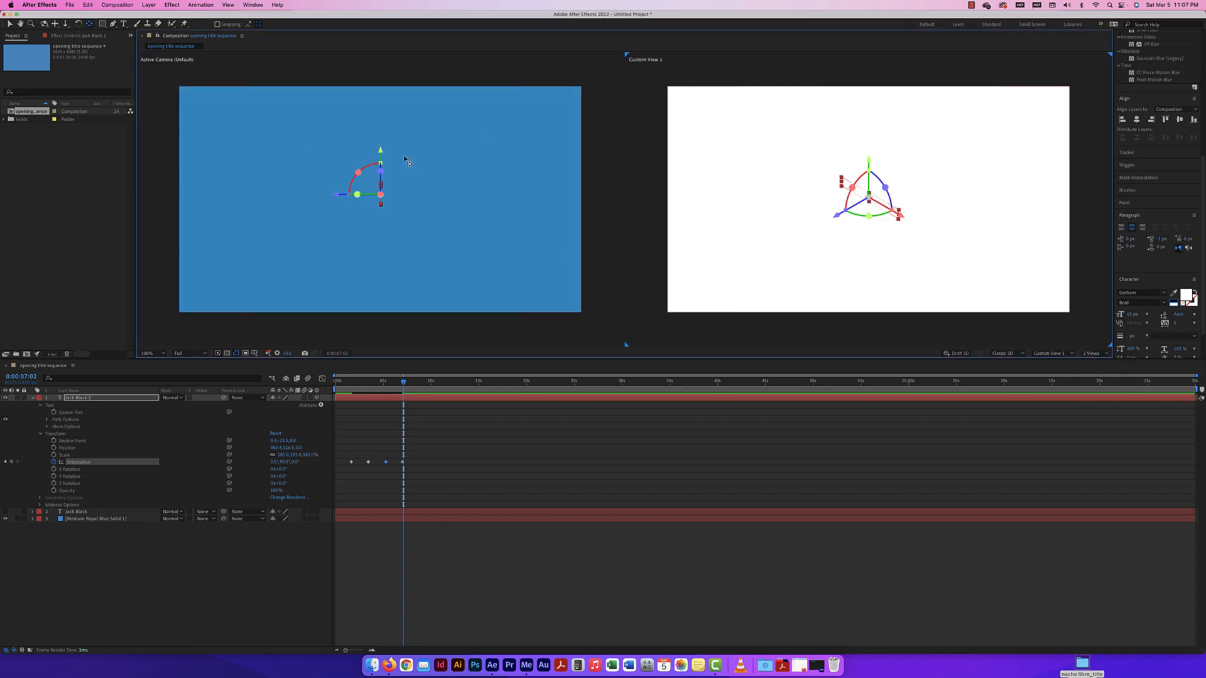
click(1056, 354)
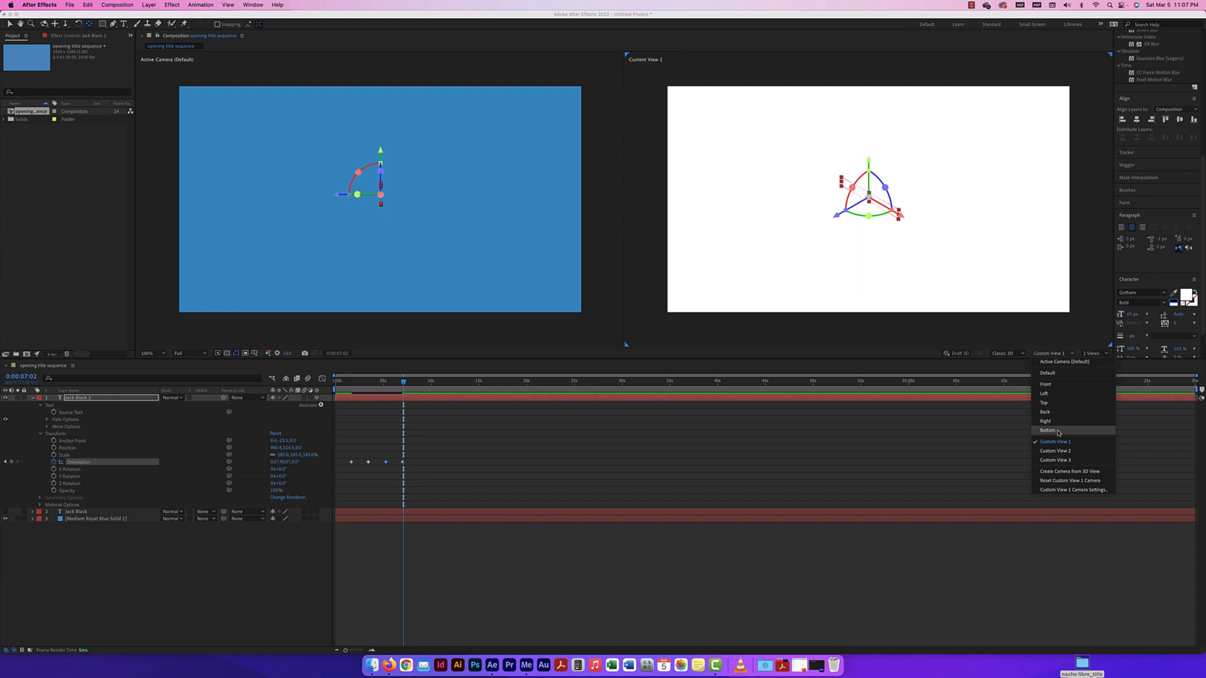
click(932, 208)
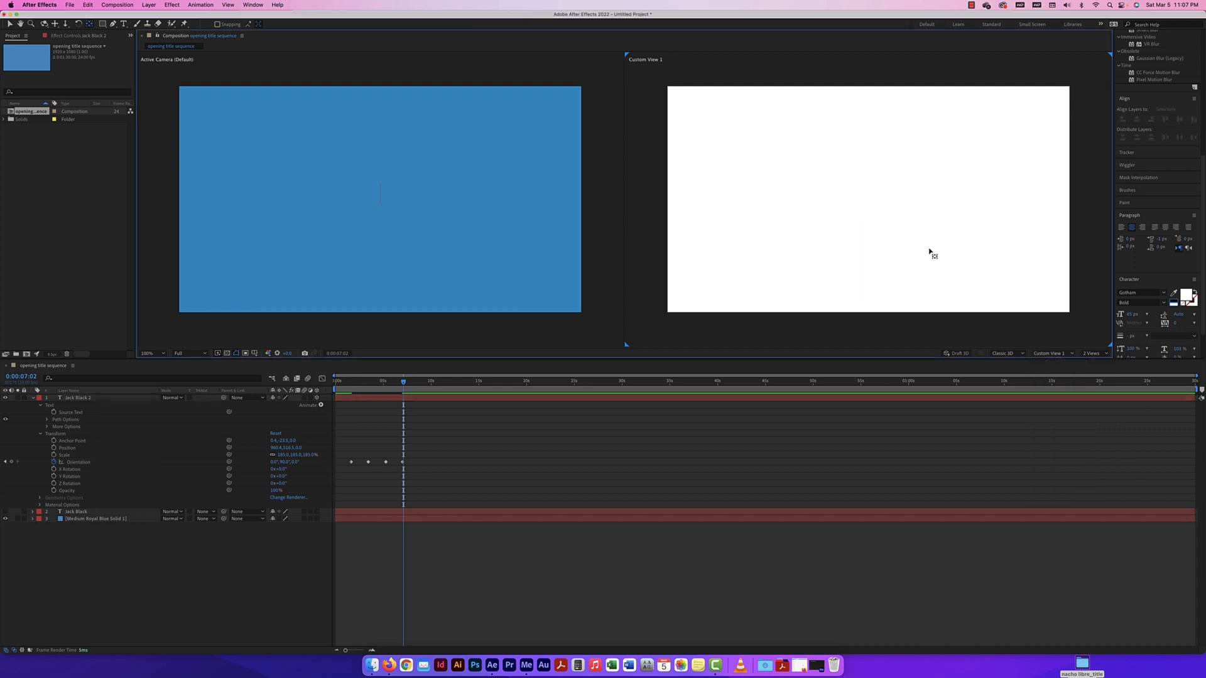
click(1050, 354)
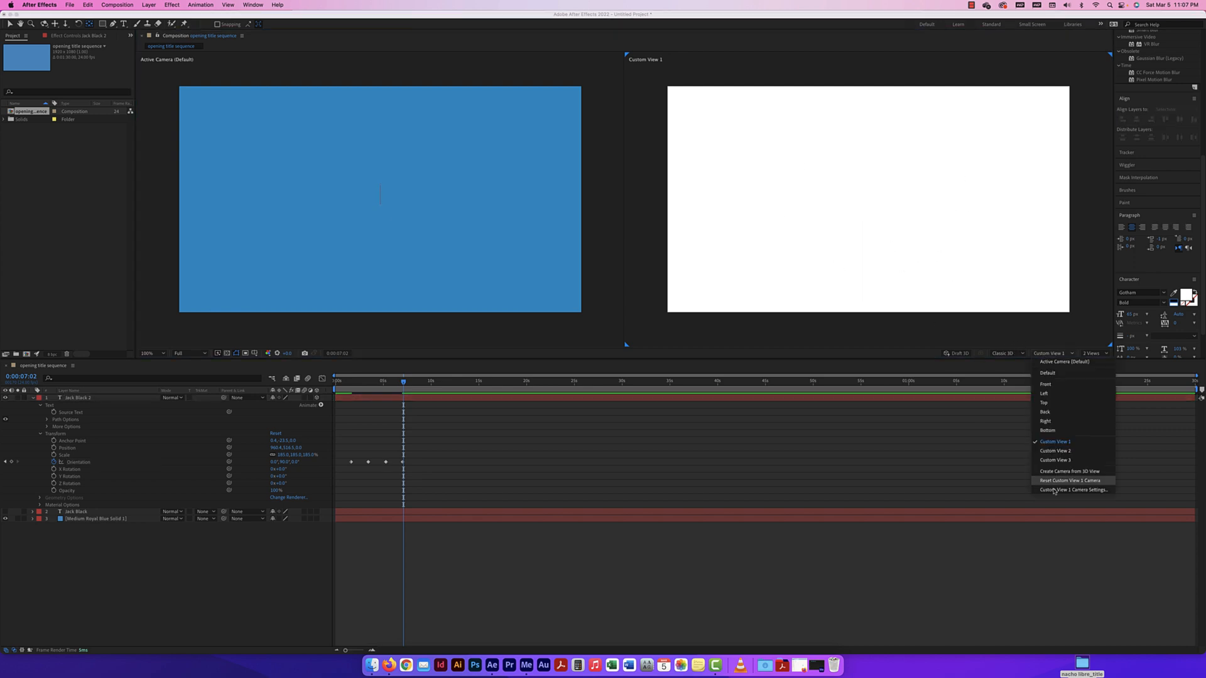
click(492, 279)
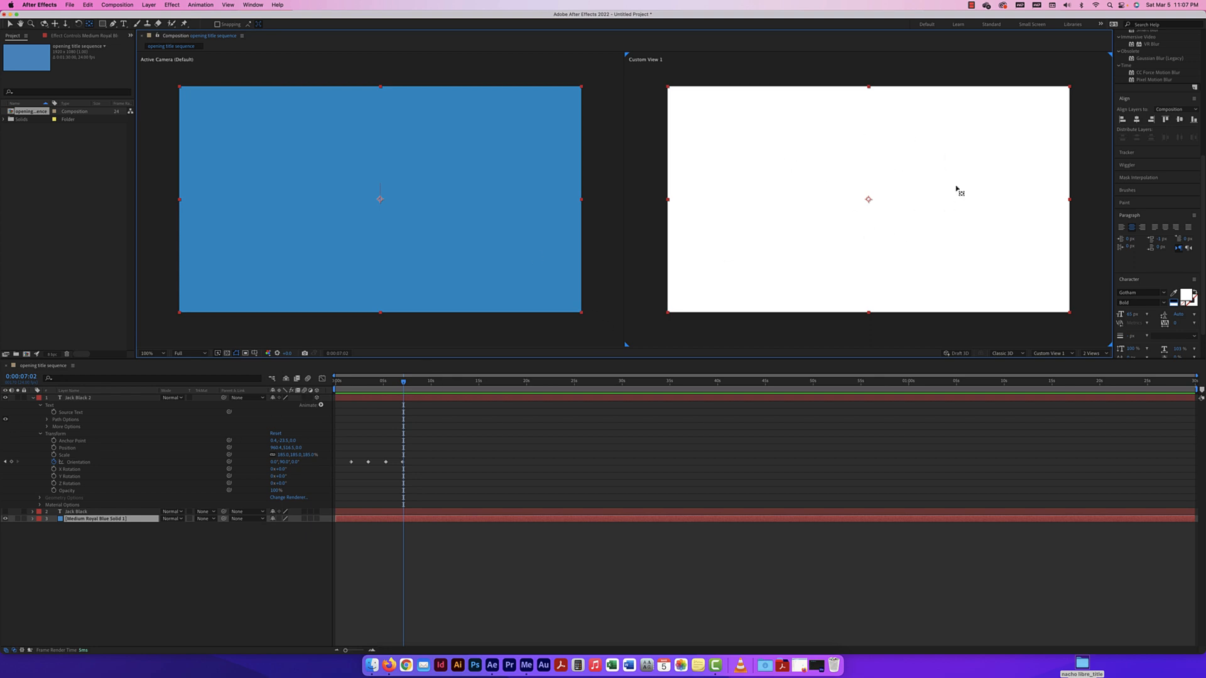
scroll(935, 202, up, 1)
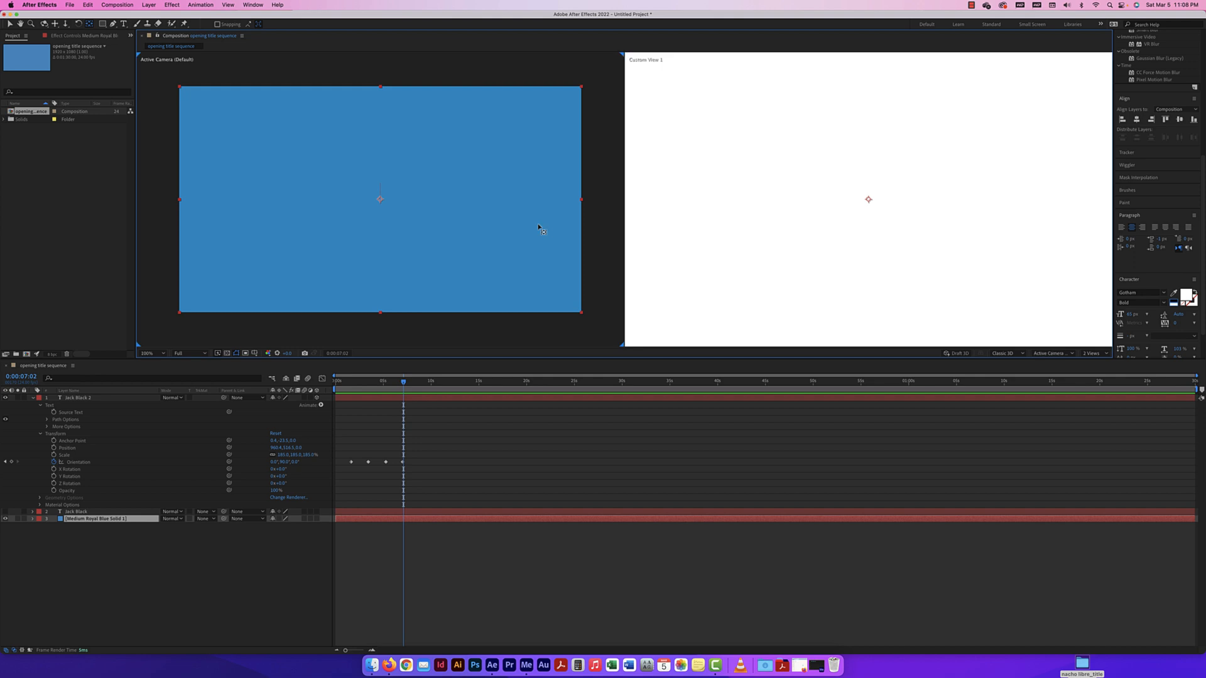
click(98, 402)
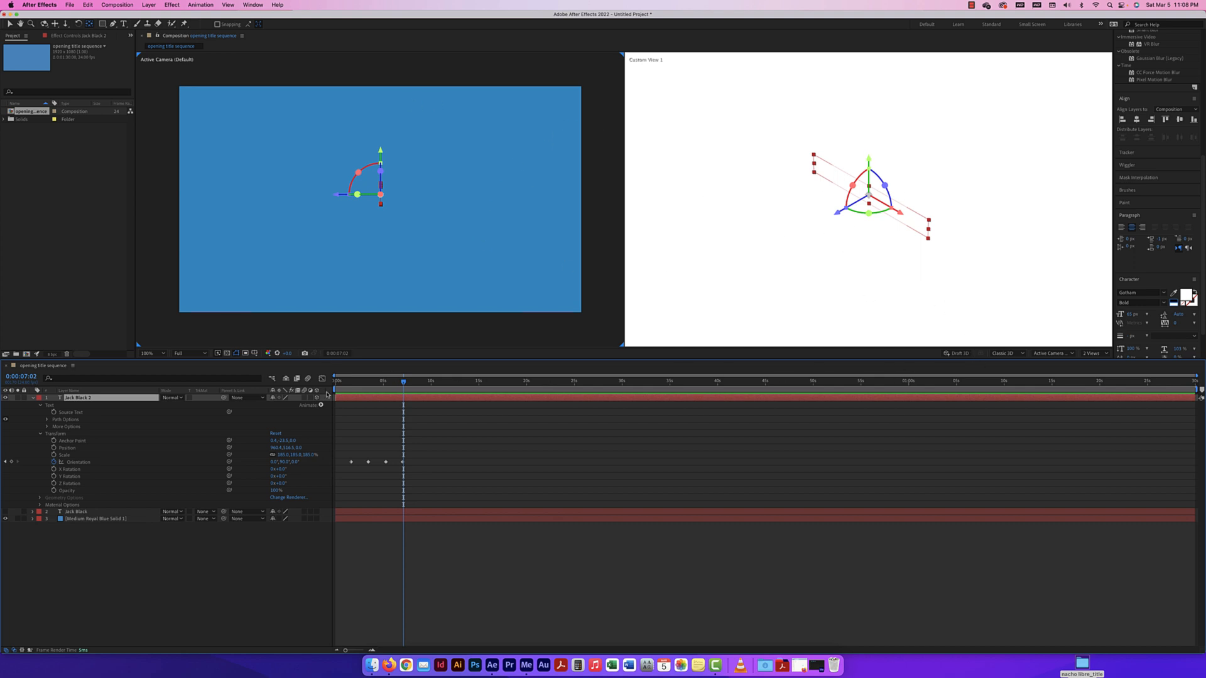
mouse_move(405, 384)
mouse_down()
mouse_move(349, 382)
mouse_move(387, 384)
mouse_up()
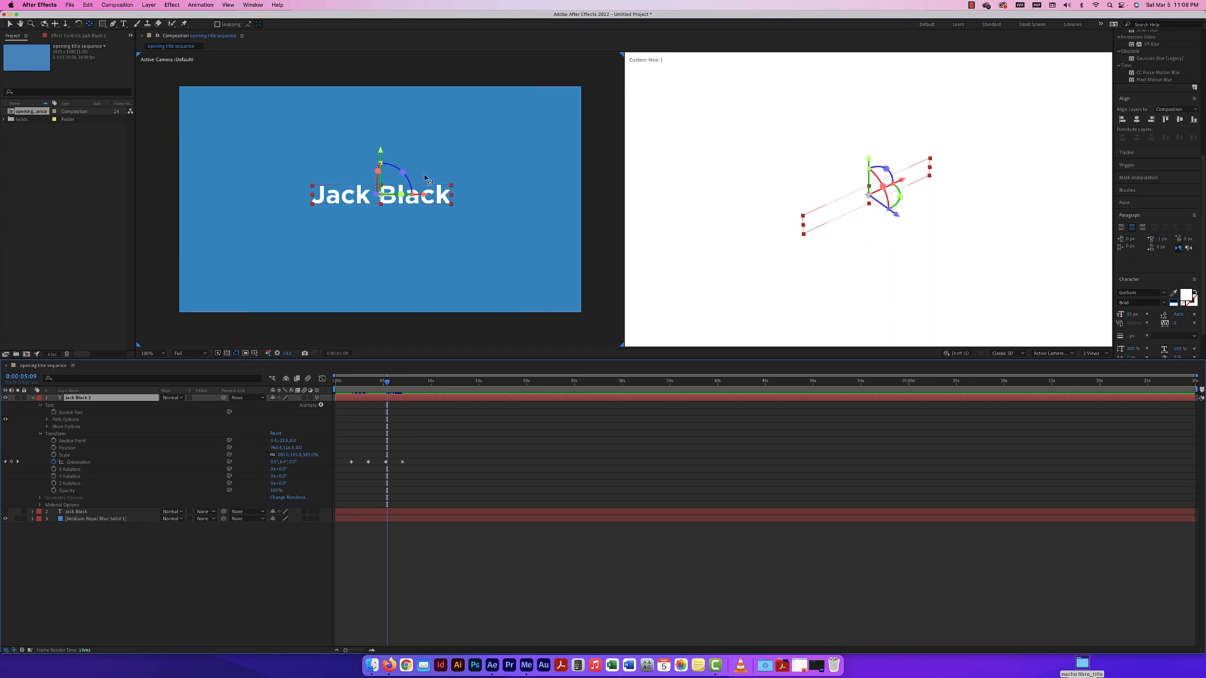
Make the Medium Royal Blue solid a 3D layer and rename it "blue background"
click(94, 518)
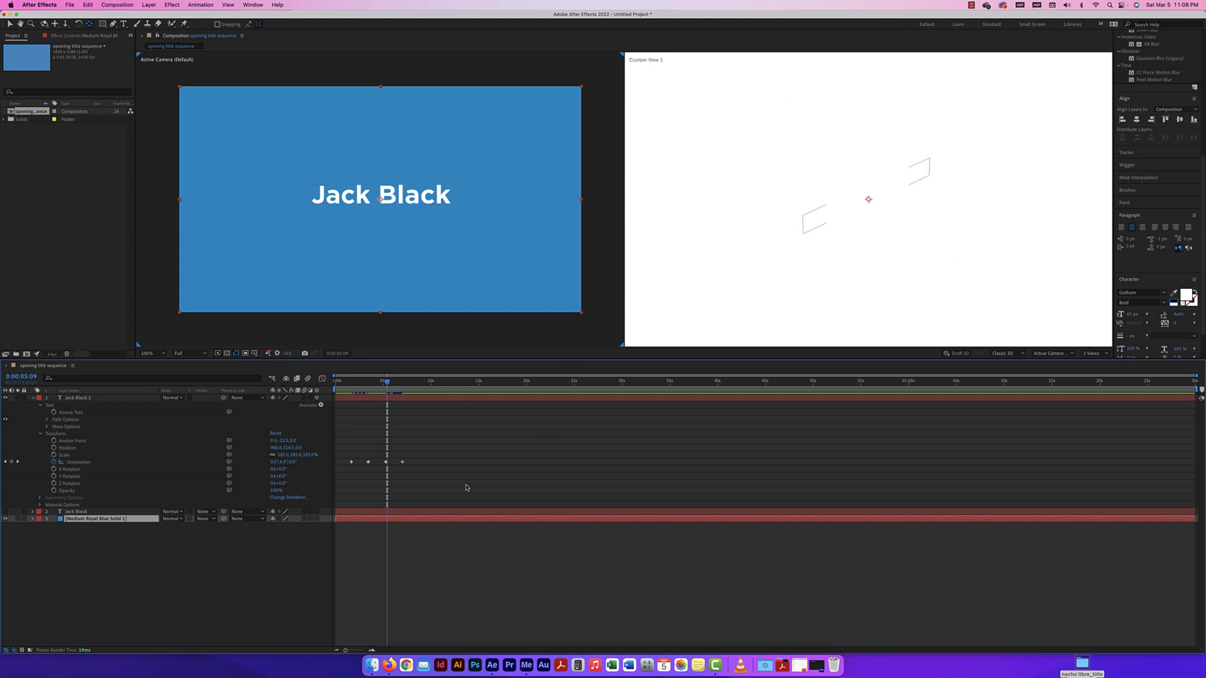
click(317, 519)
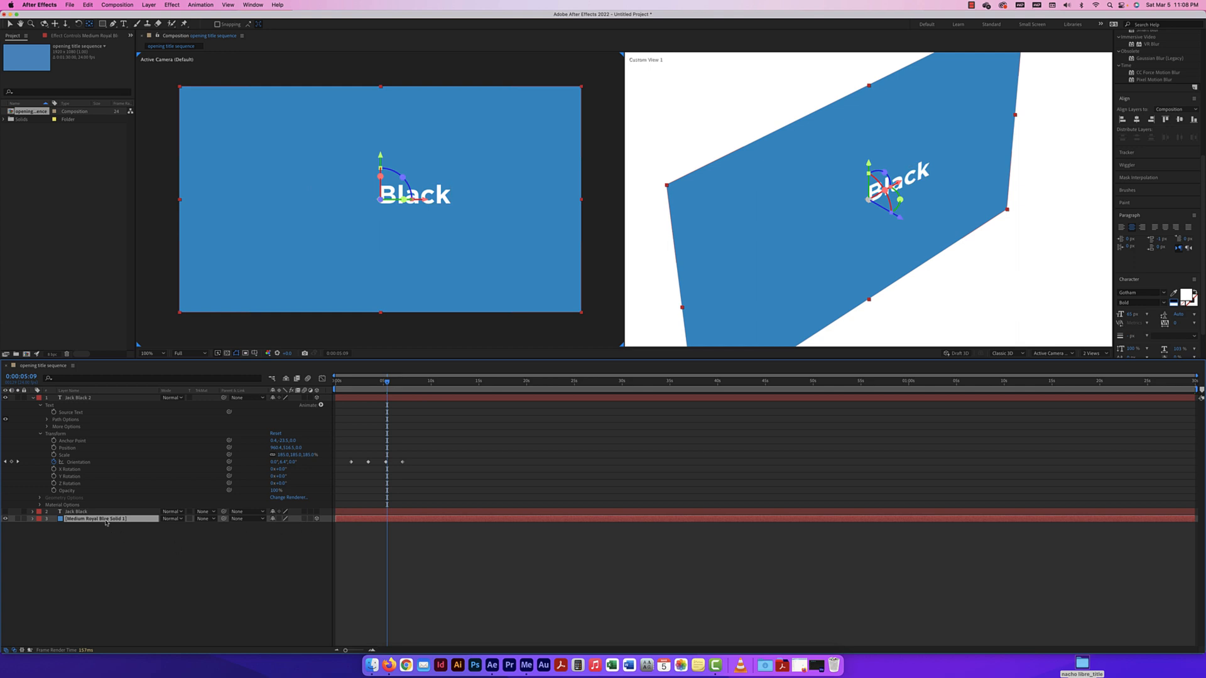
key(Return)
text(b)
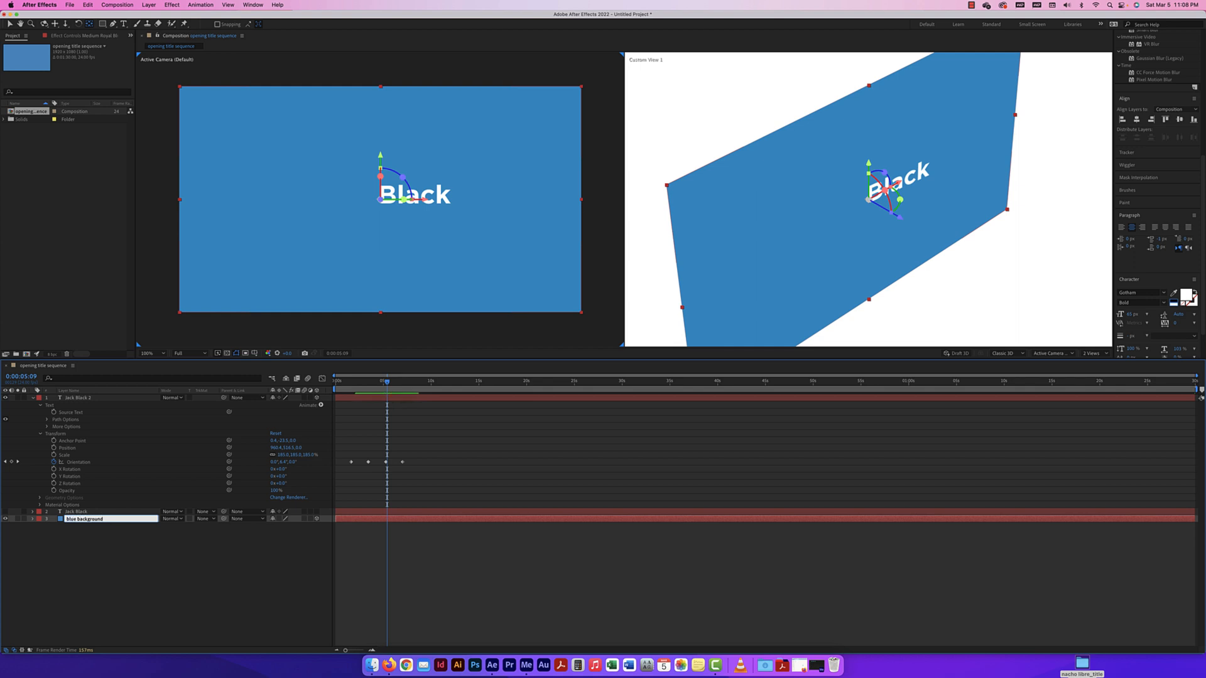
text(lue background)
key(Return)
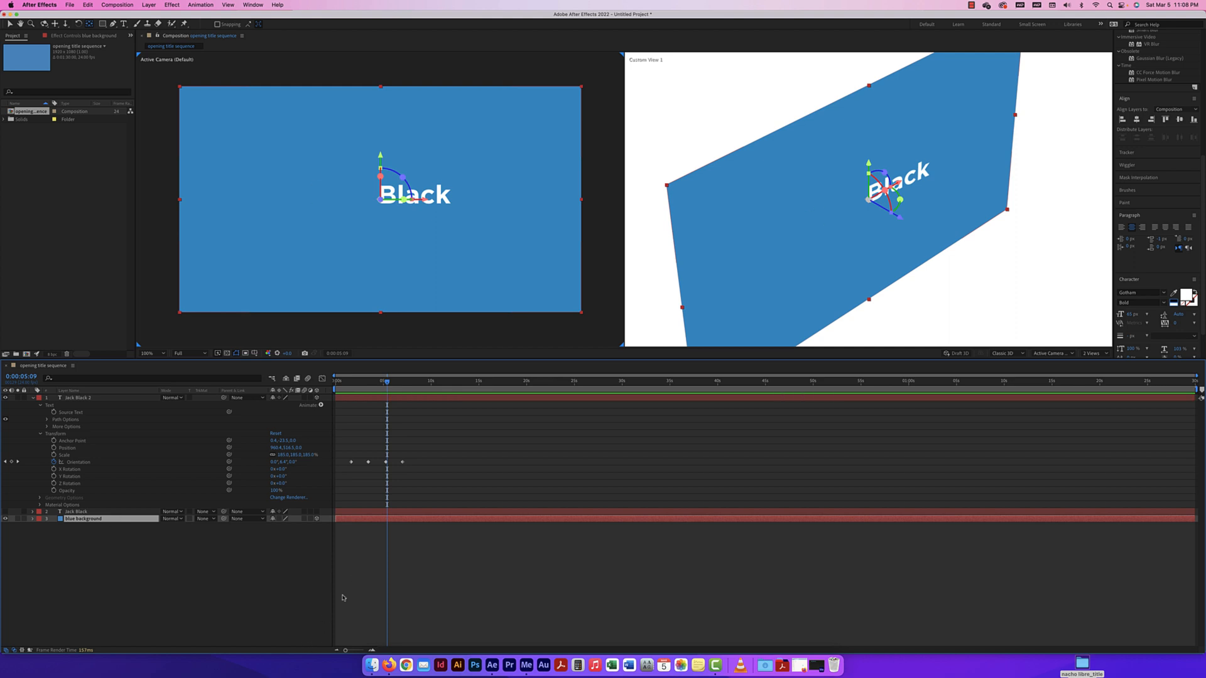
Preview the rotation in both views to examine where the text cuts through the blue background
drag(386, 384, 341, 385)
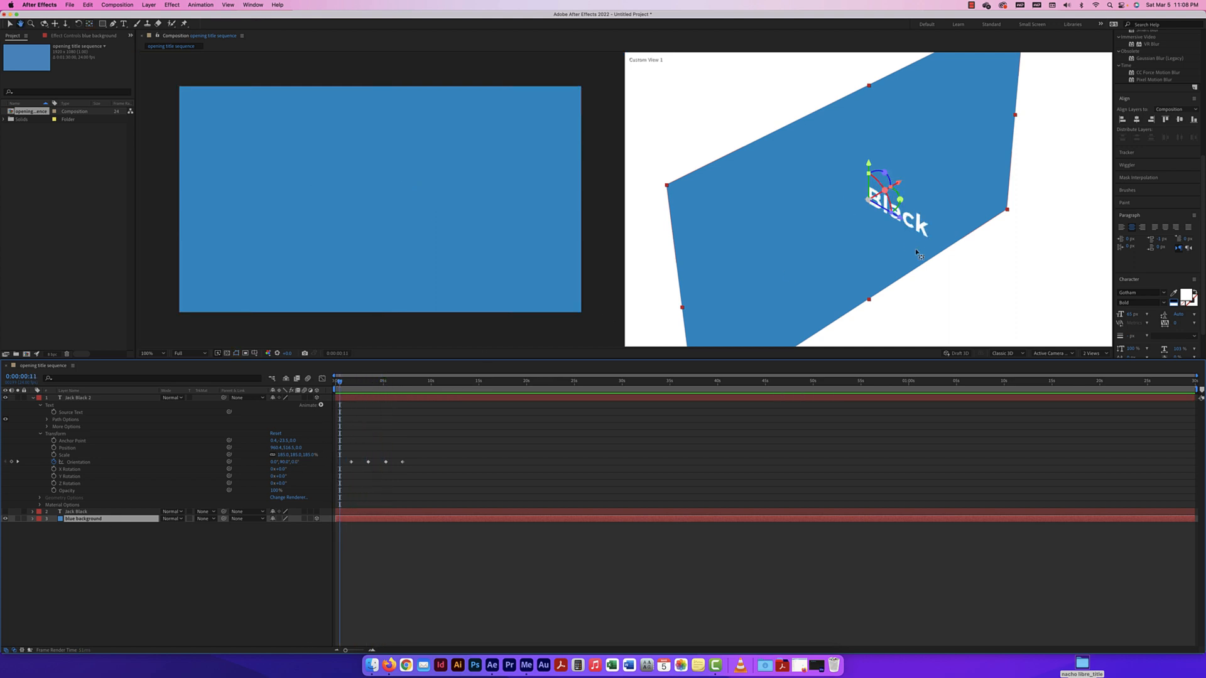
key(space)
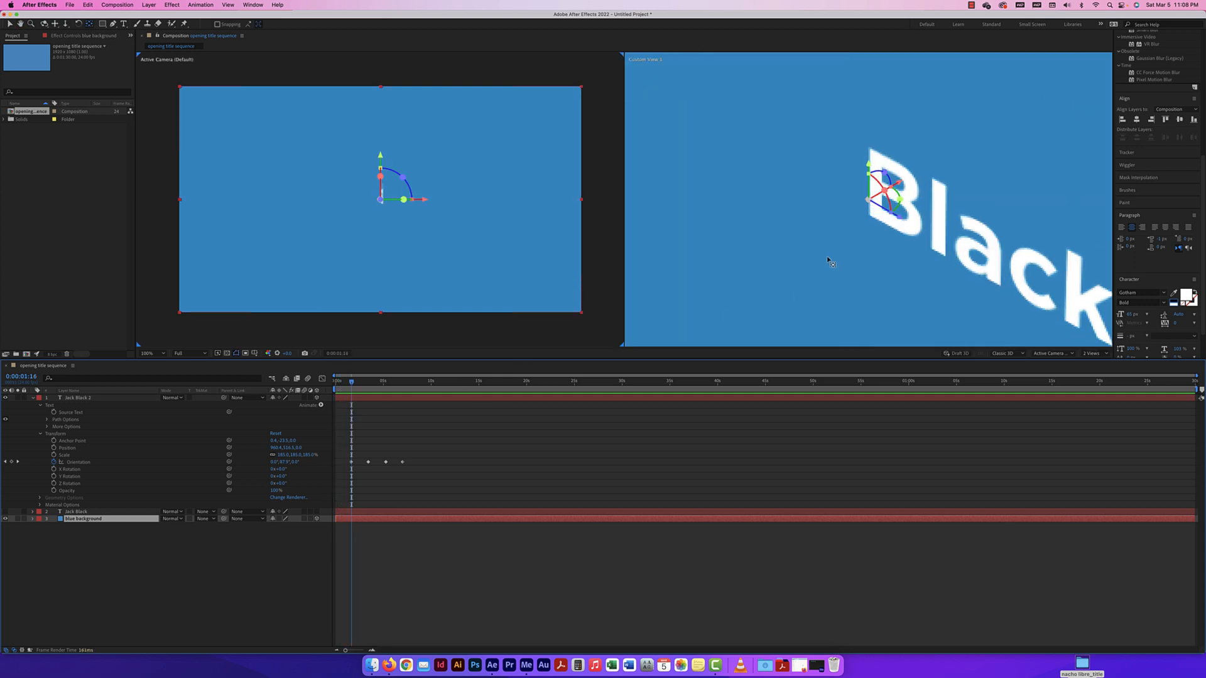
click(829, 260)
key(super+minus)
key(super+minus)
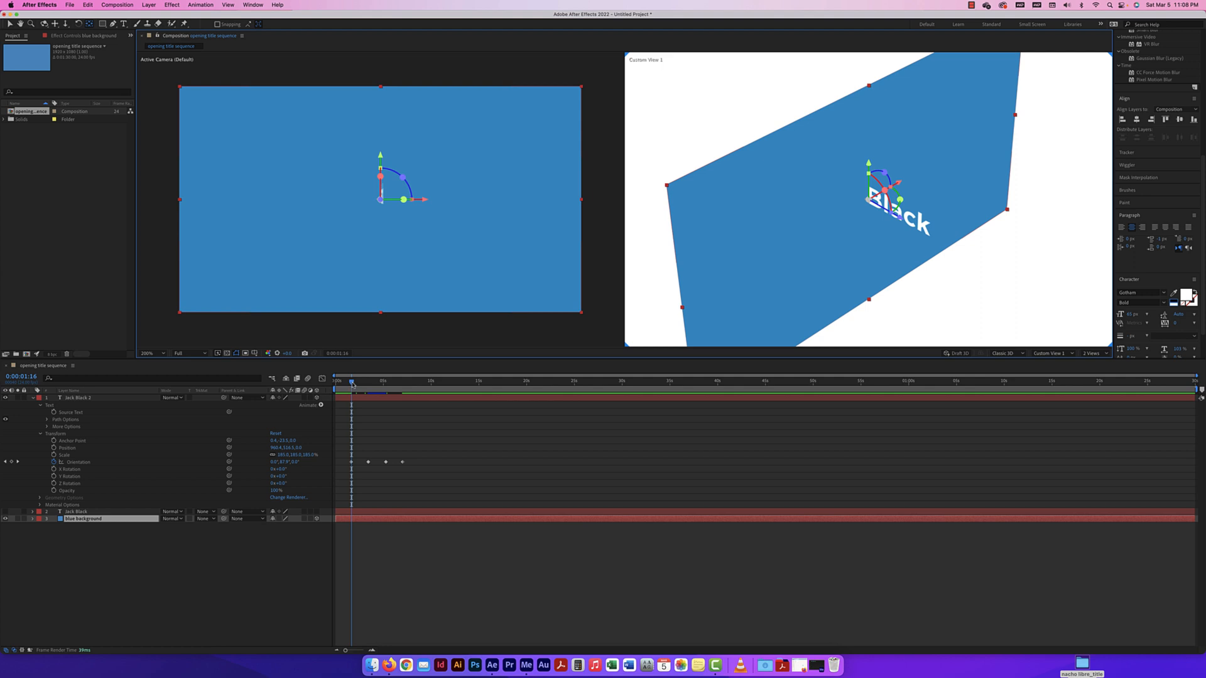
drag(352, 385, 382, 385)
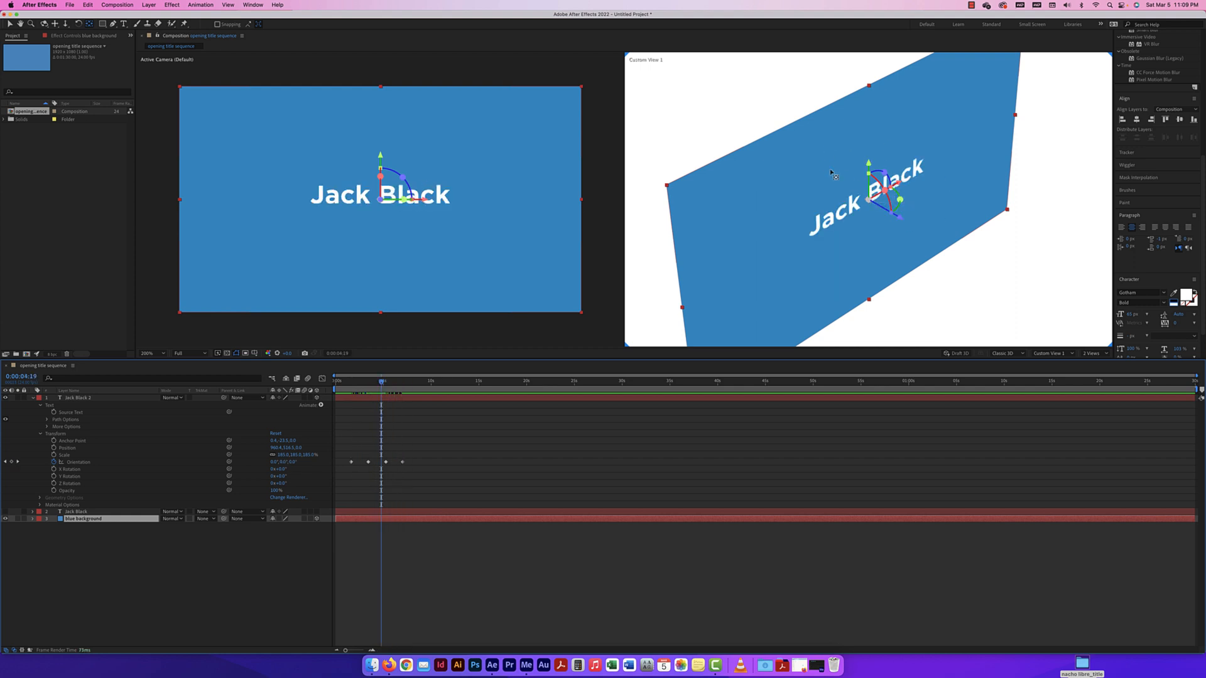
Bring the Jack Black 2 layer forward in front of the blue background, to a Z position of about -368, checking its rotation
click(852, 205)
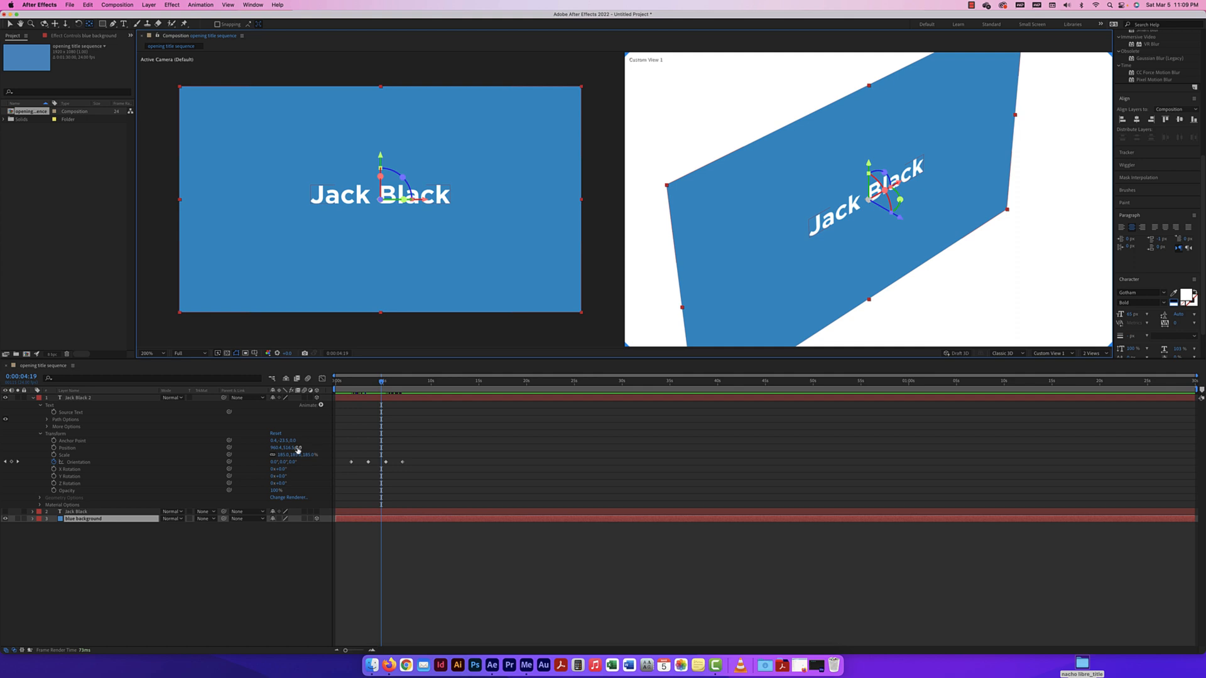
drag(299, 449, 221, 448)
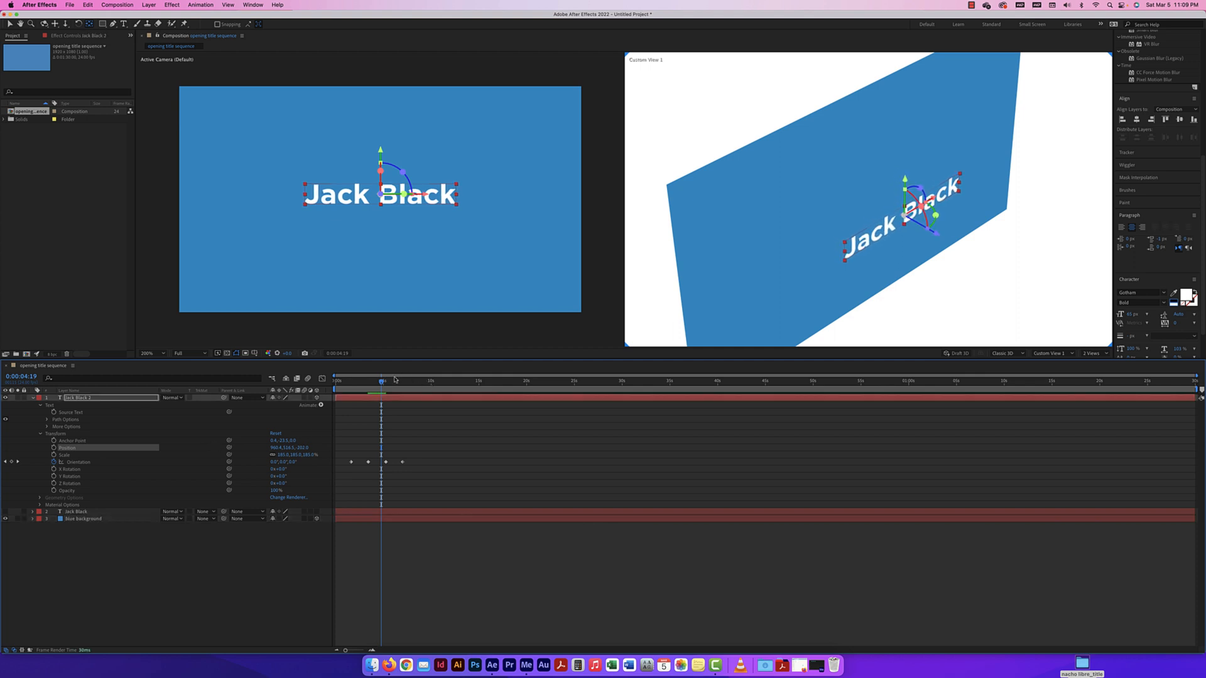
drag(382, 383, 352, 383)
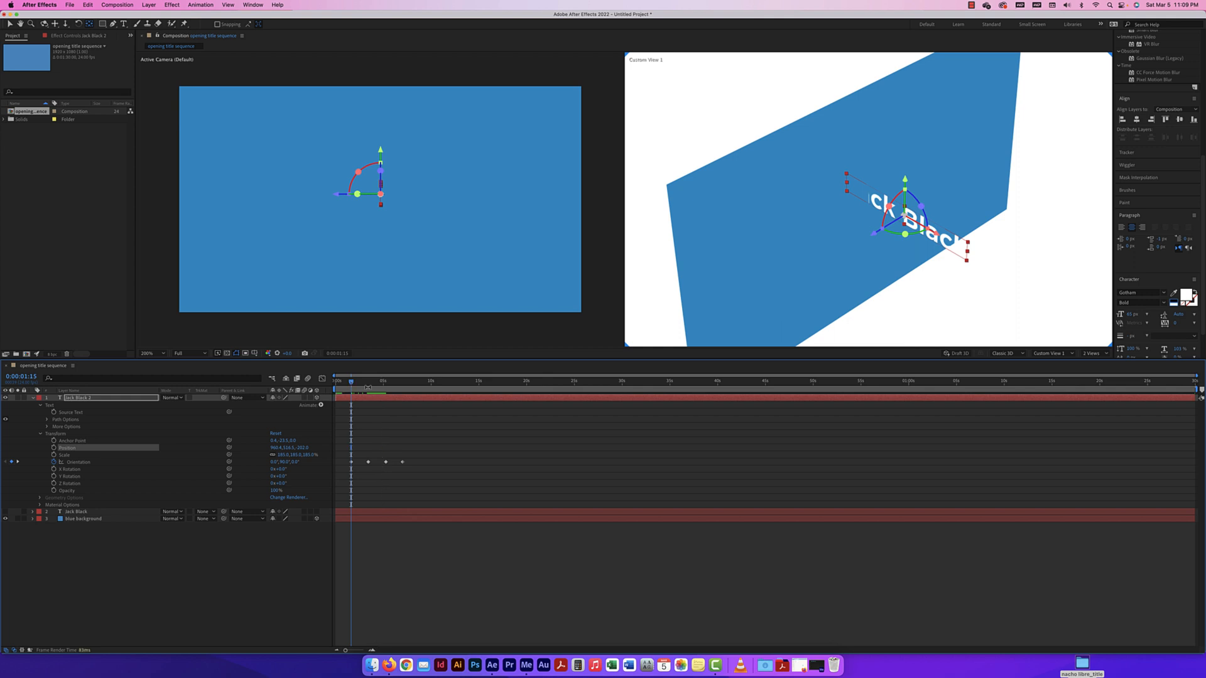
drag(303, 448, 230, 445)
drag(351, 382, 379, 383)
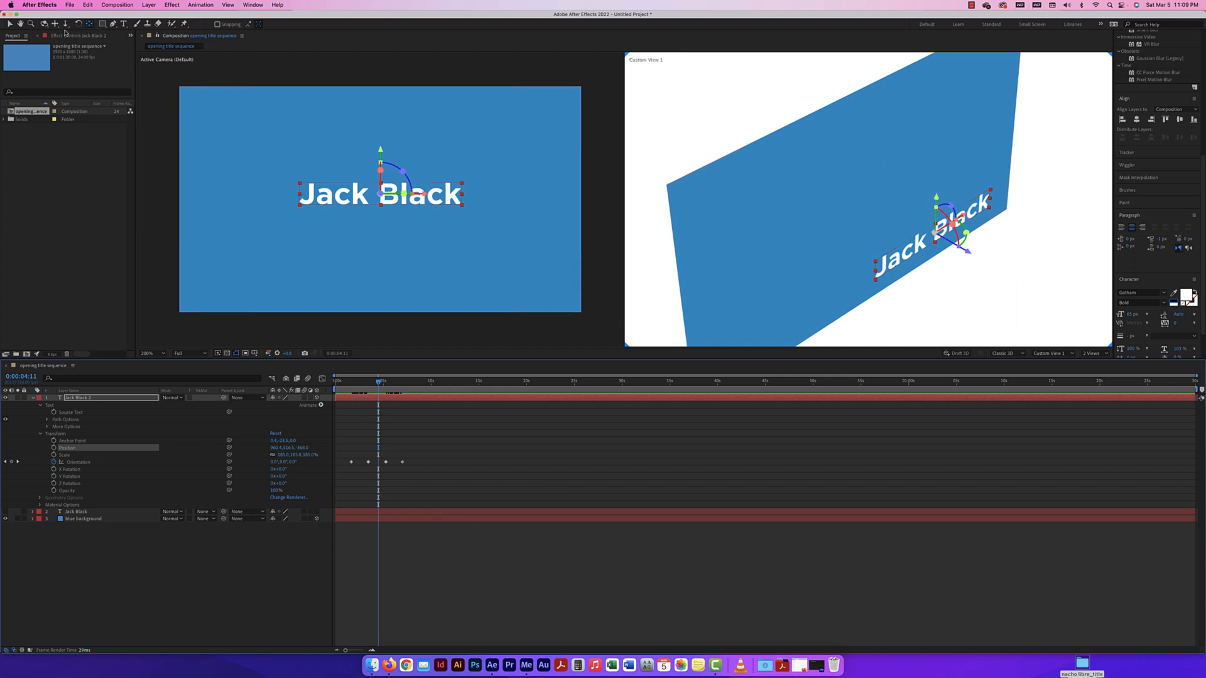
Orbit and reframe Custom View 1 to examine the gap between the text and the blue background
click(45, 26)
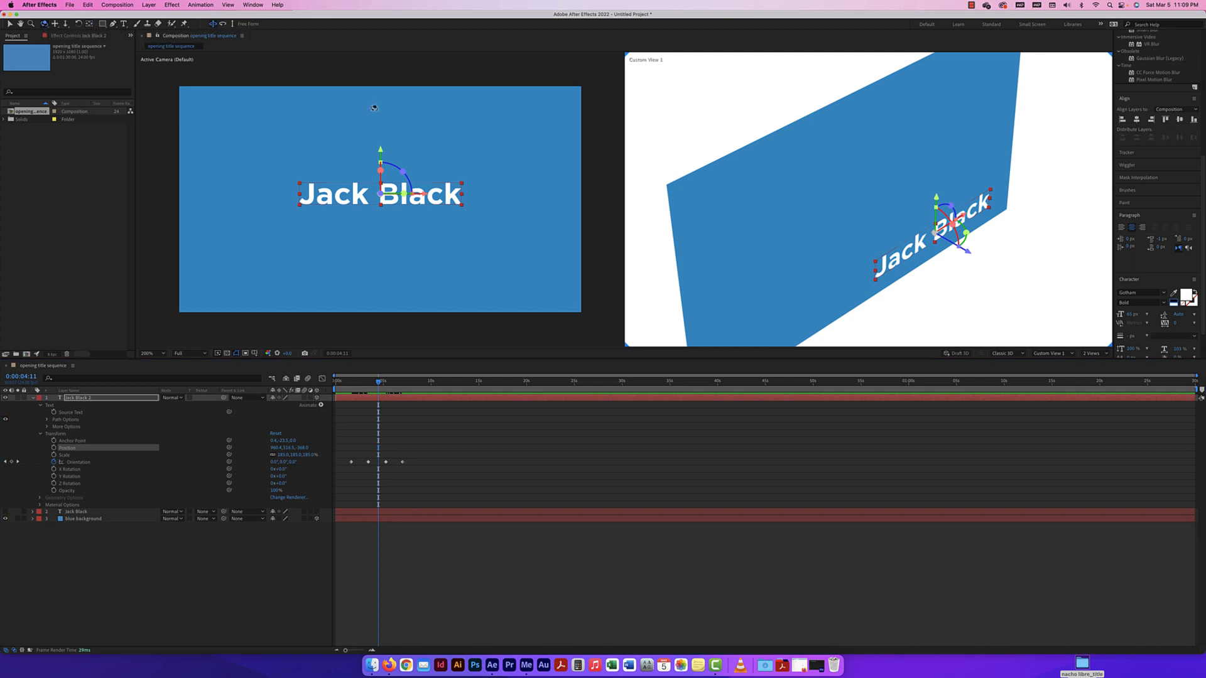
drag(829, 267, 933, 317)
click(58, 25)
click(65, 24)
key(super+minus)
key(super+equal)
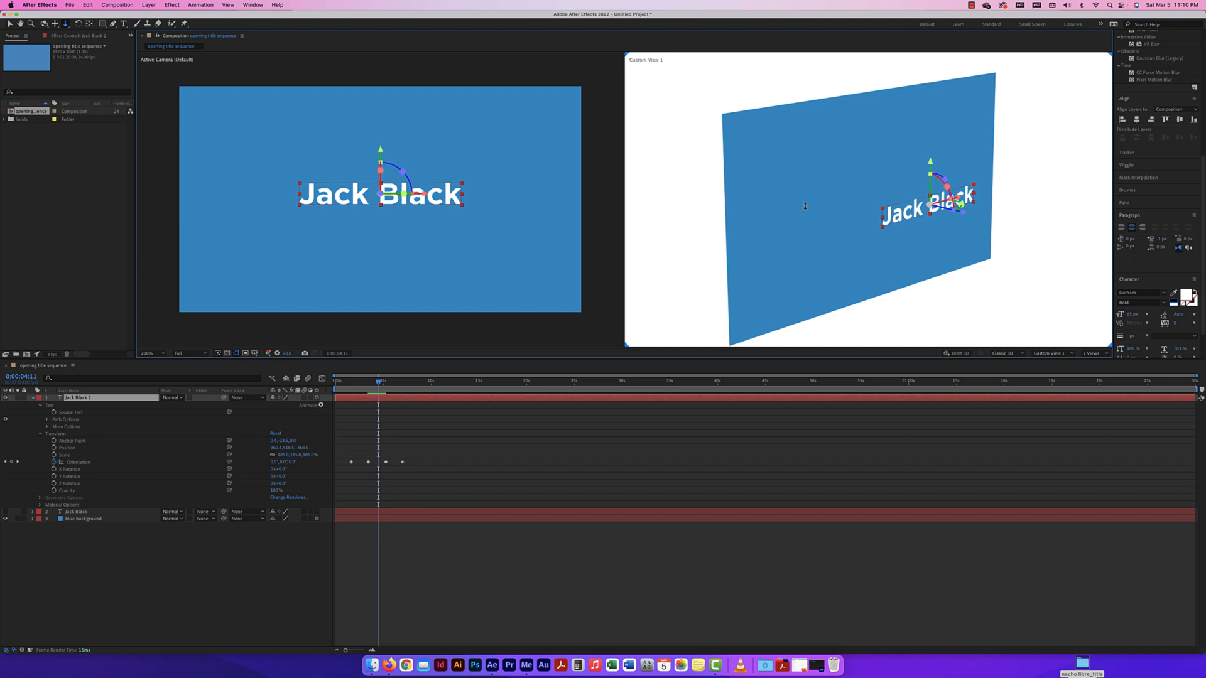
key(c)
key(c)
key(c)
key(c)
key(c)
key(c)
key(c)
key(c)
key(c)
key(c)
drag(806, 206, 826, 232)
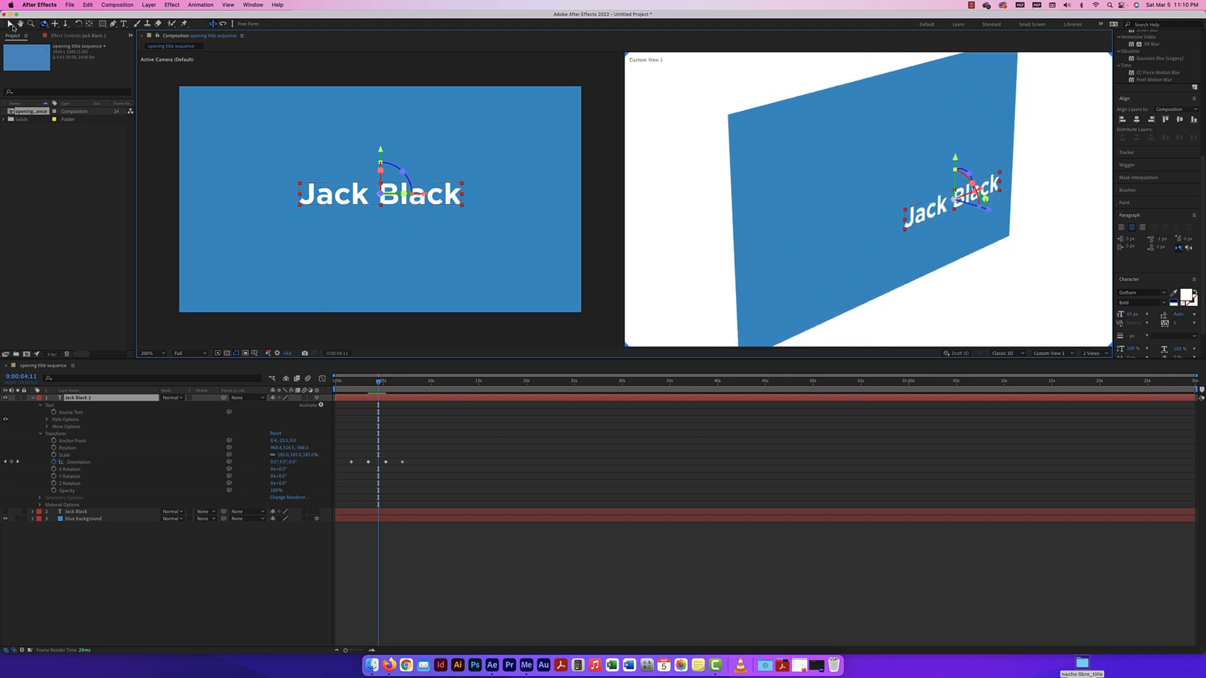
click(11, 24)
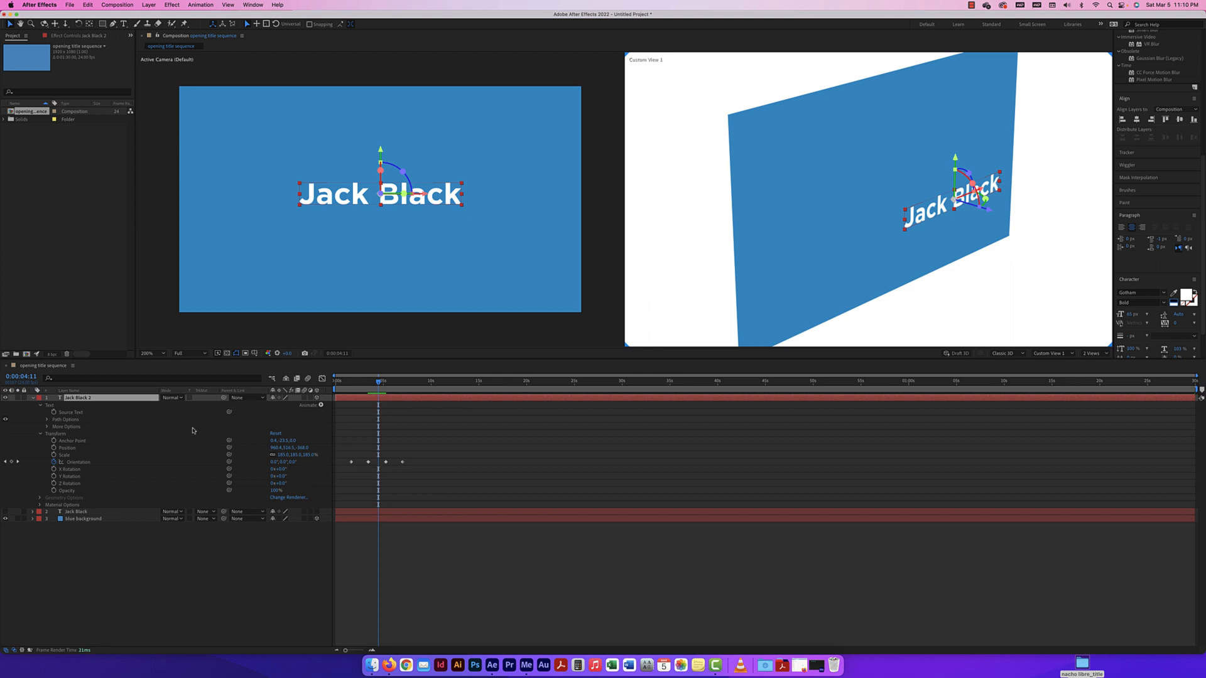
Collapse and hide the Jack Black 2 layer, and duplicate it
click(32, 398)
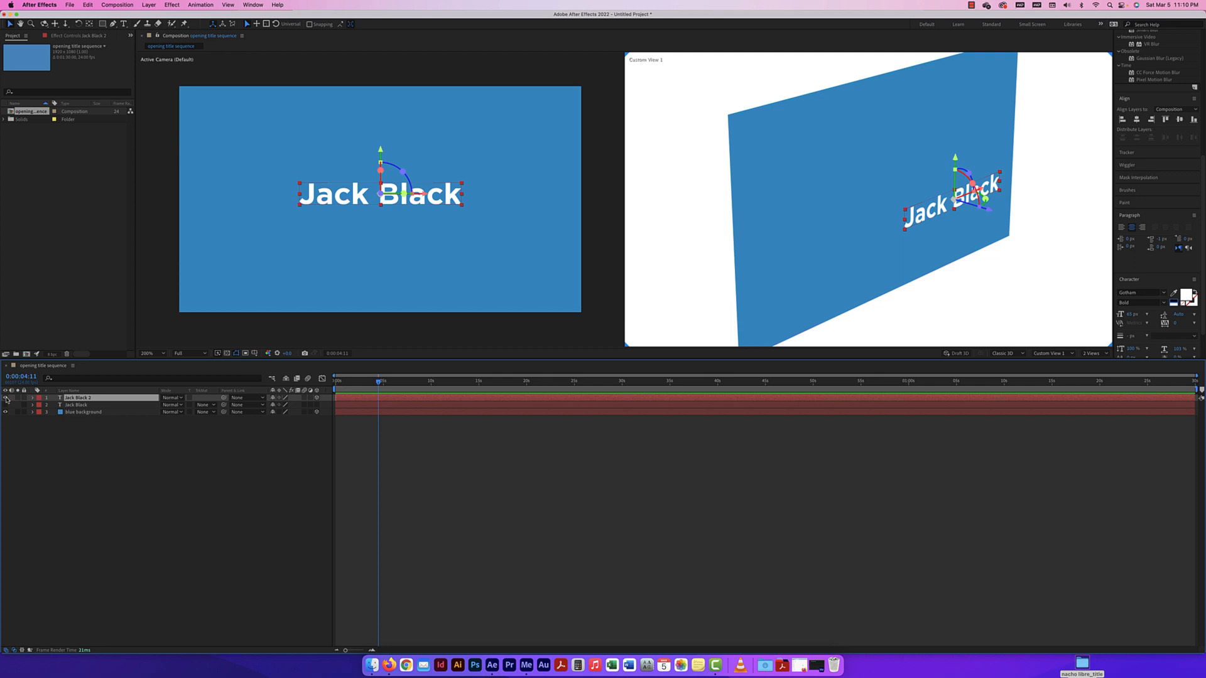
click(5, 397)
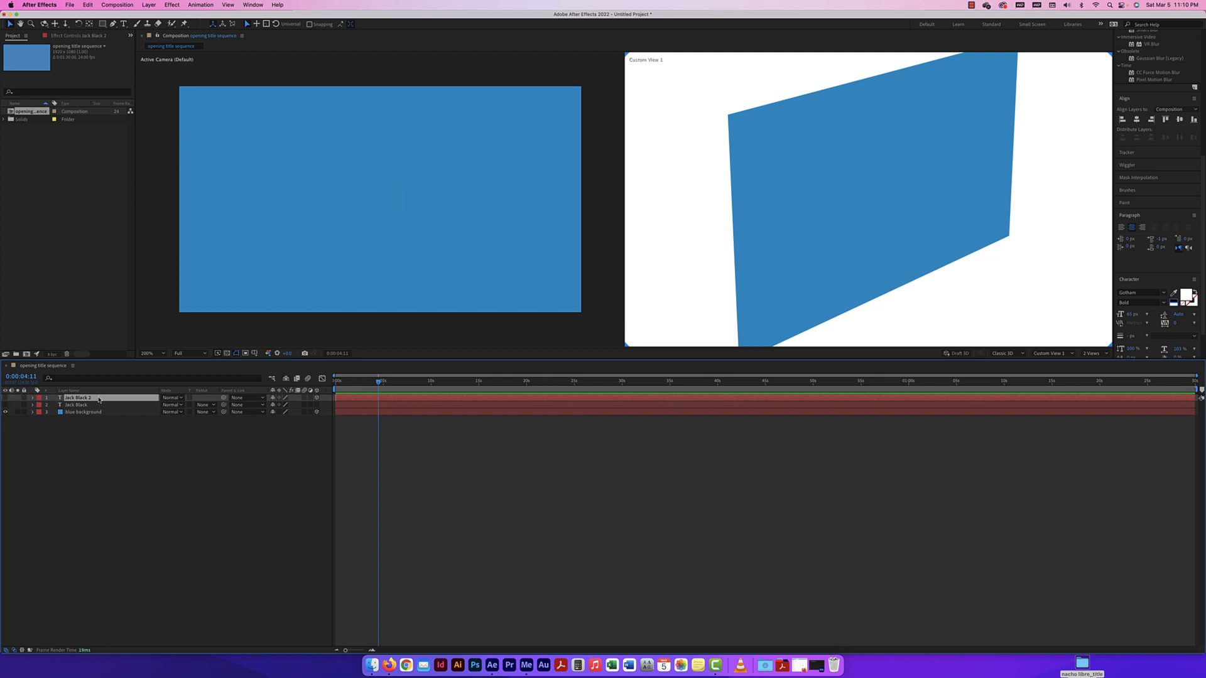
key(super+d)
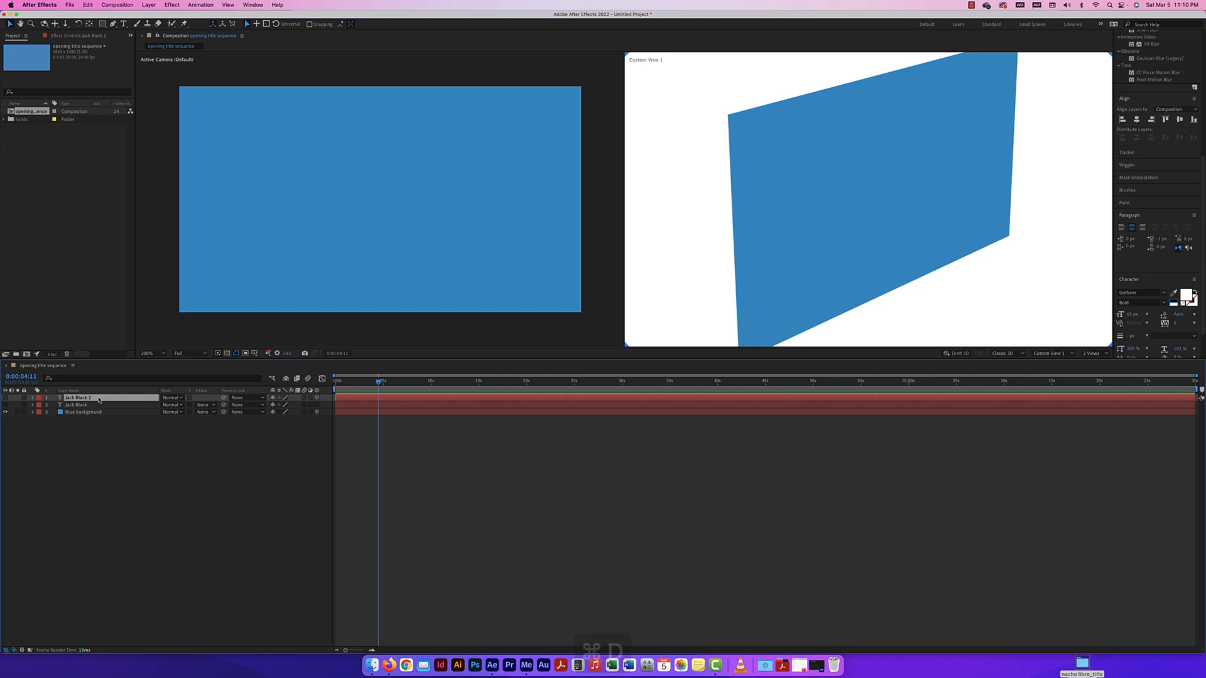
Show the Jack Black 3 layer and return it to plain 2D, with its transform reset, Orientation keyframes removed and 3D off
click(6, 397)
click(32, 399)
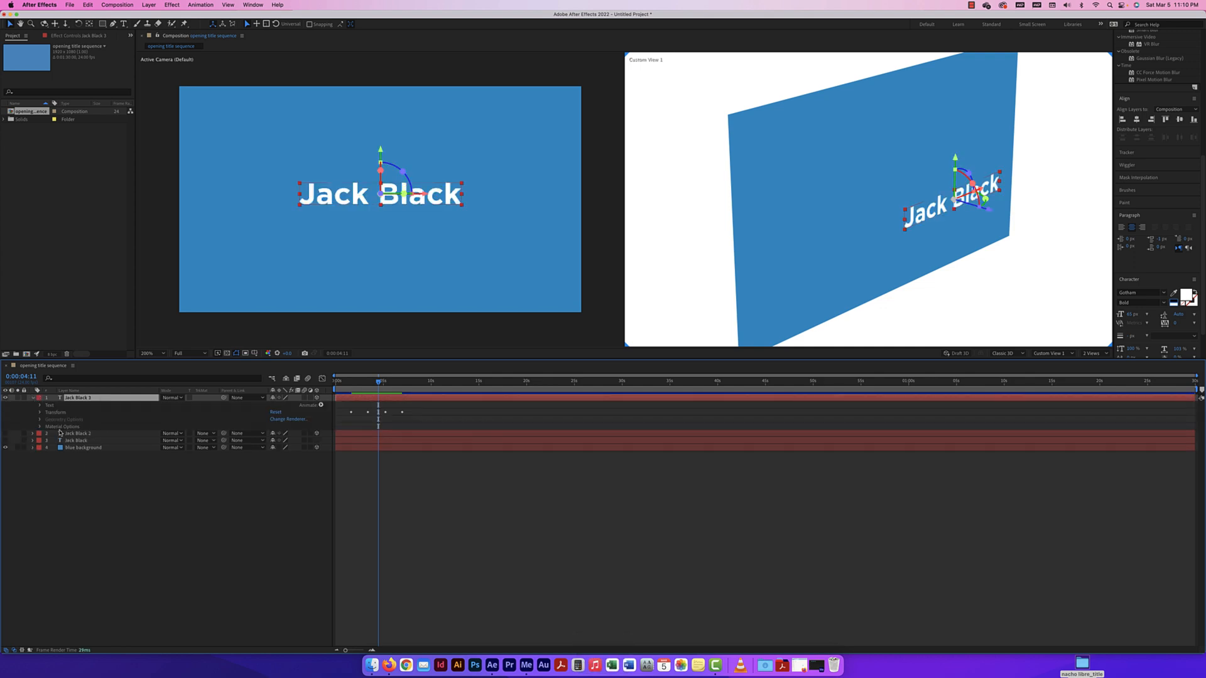
click(276, 413)
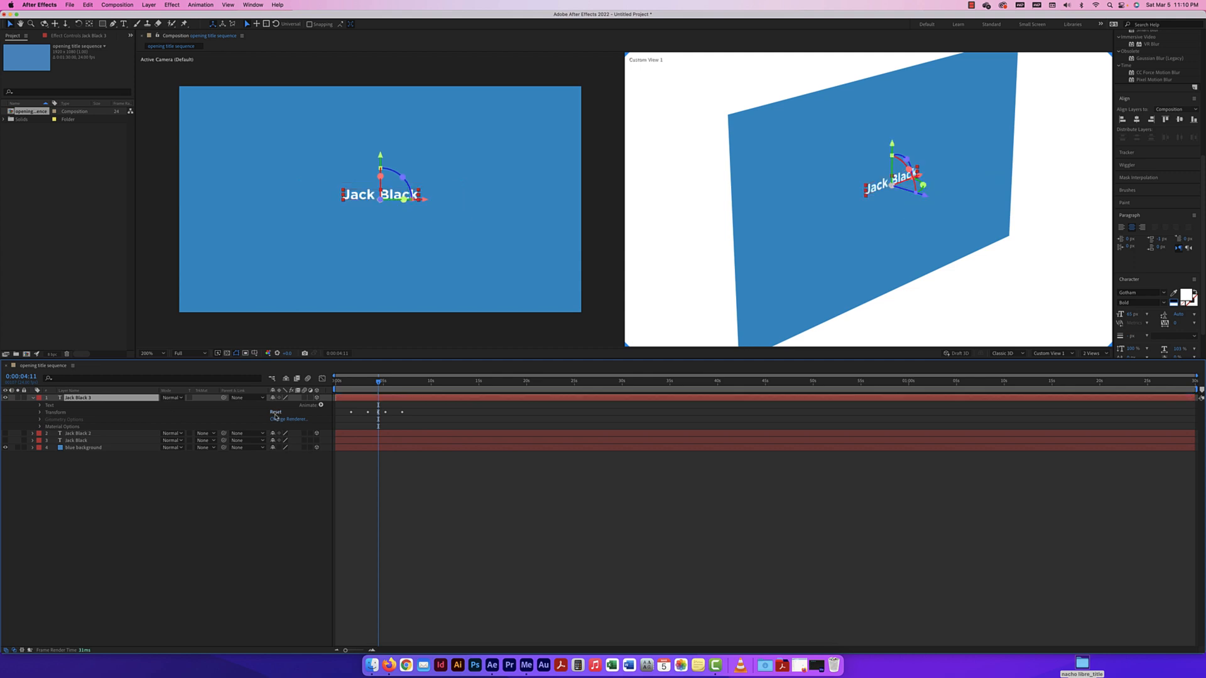
click(39, 412)
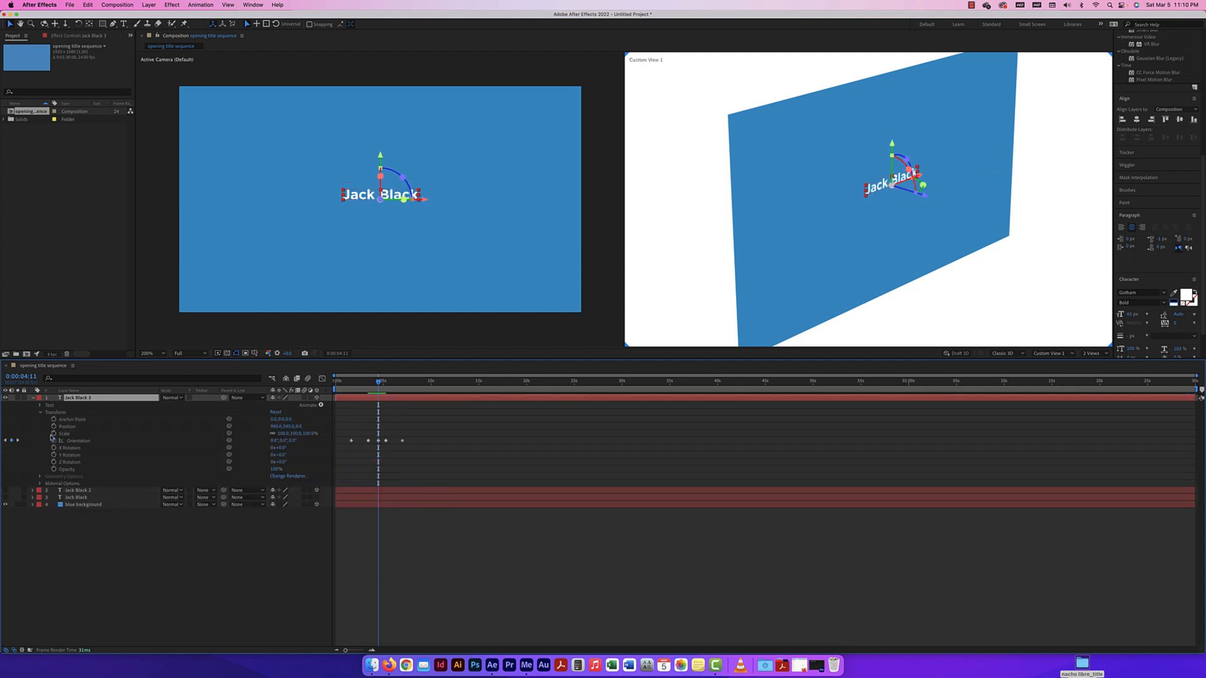
click(53, 439)
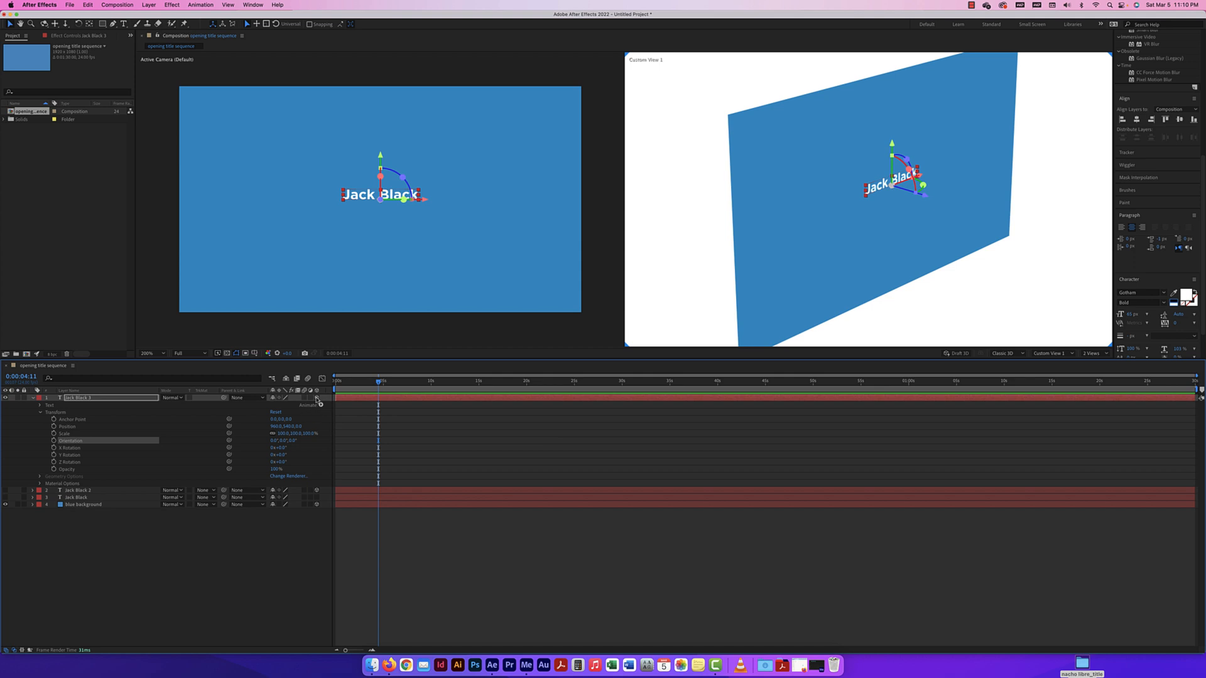
click(317, 398)
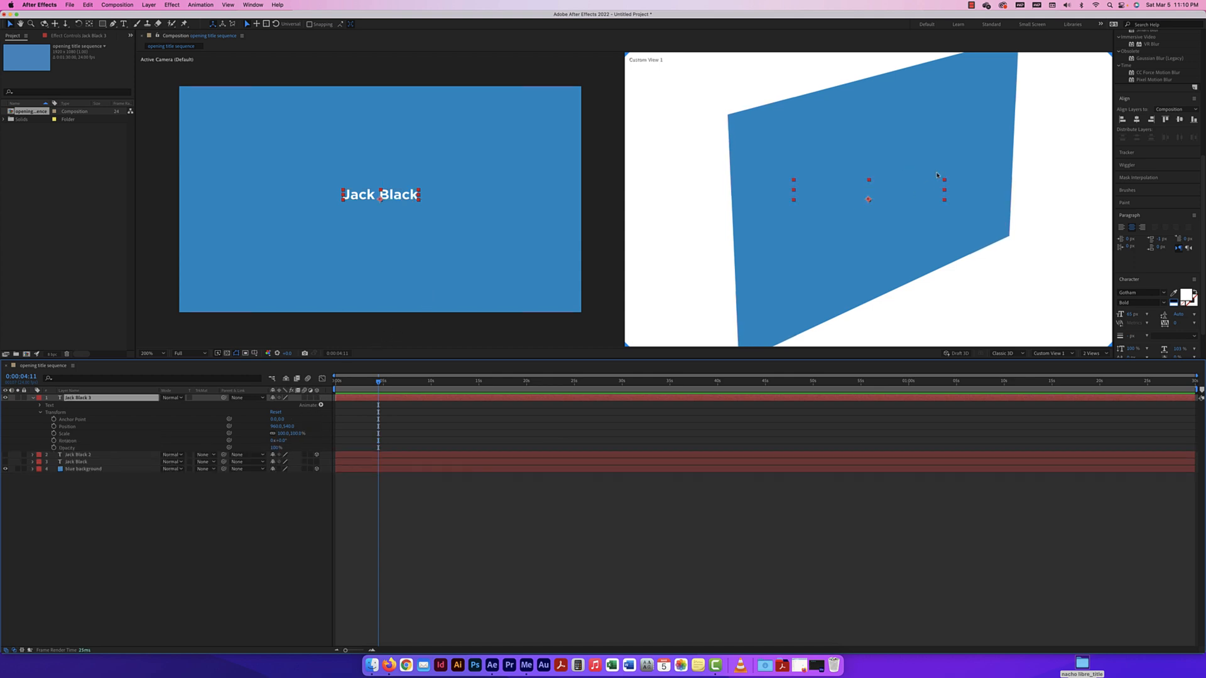
Switch the composition viewer to 1 View and enlarge the Jack Black text for close tracing
click(1090, 354)
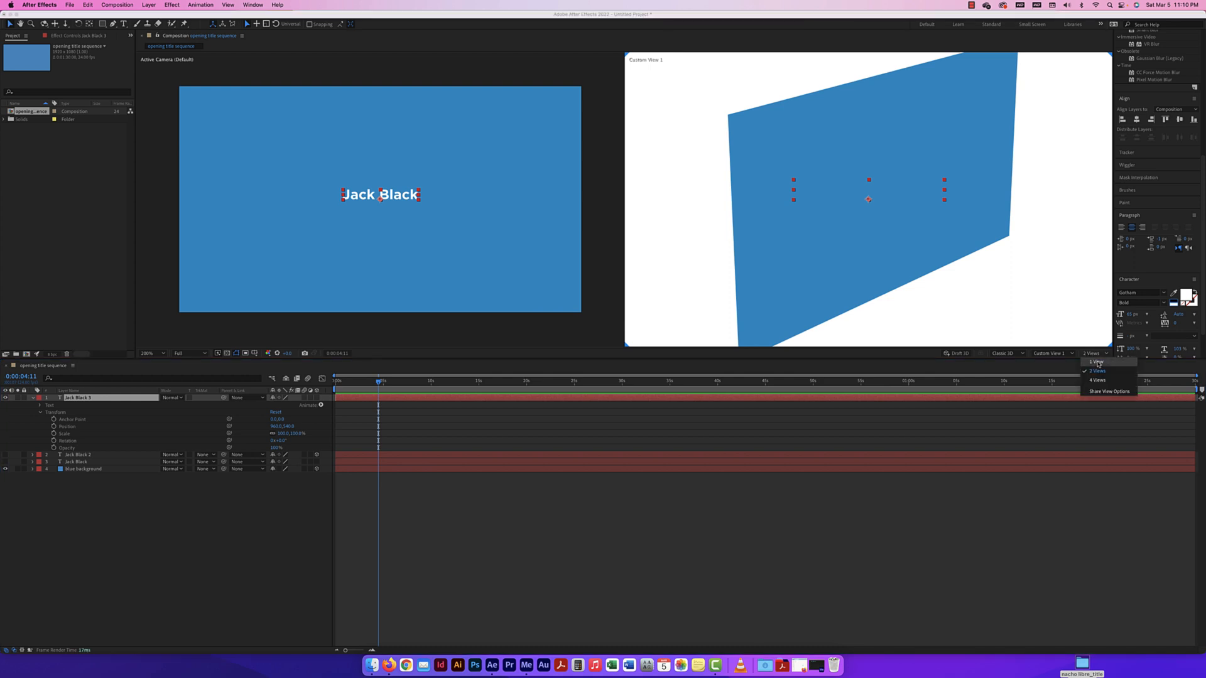
click(1096, 362)
key(h)
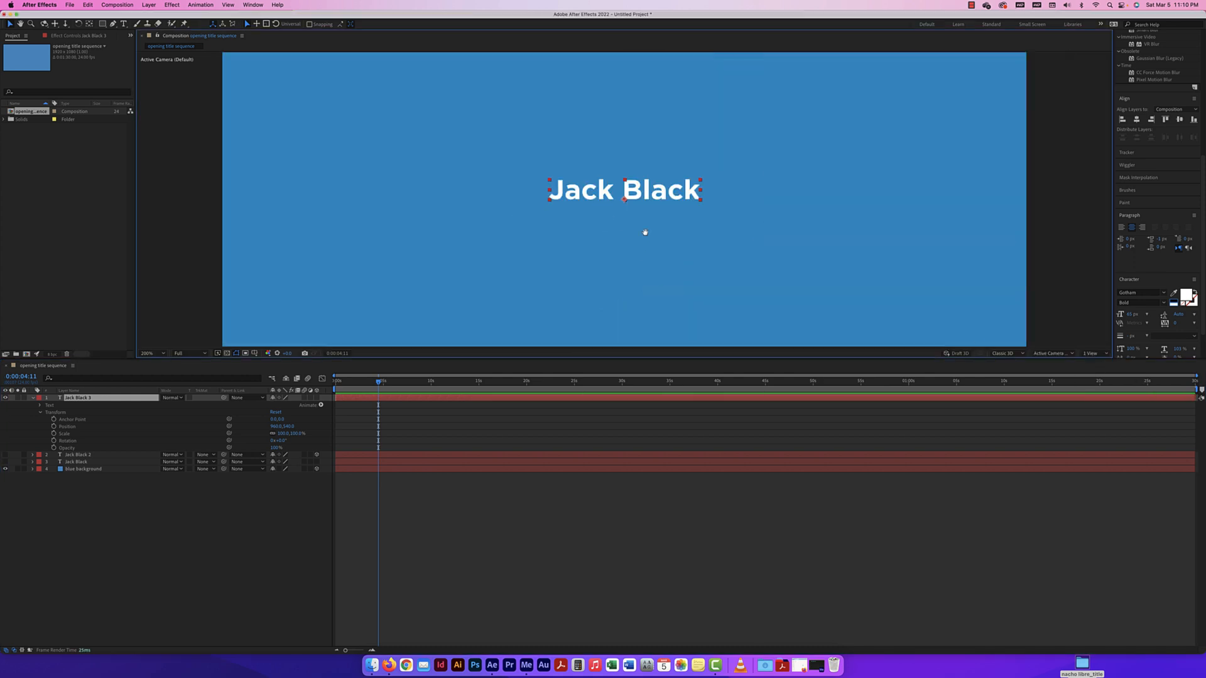
key(super+equal)
key(super+equal)
key(super+equal)
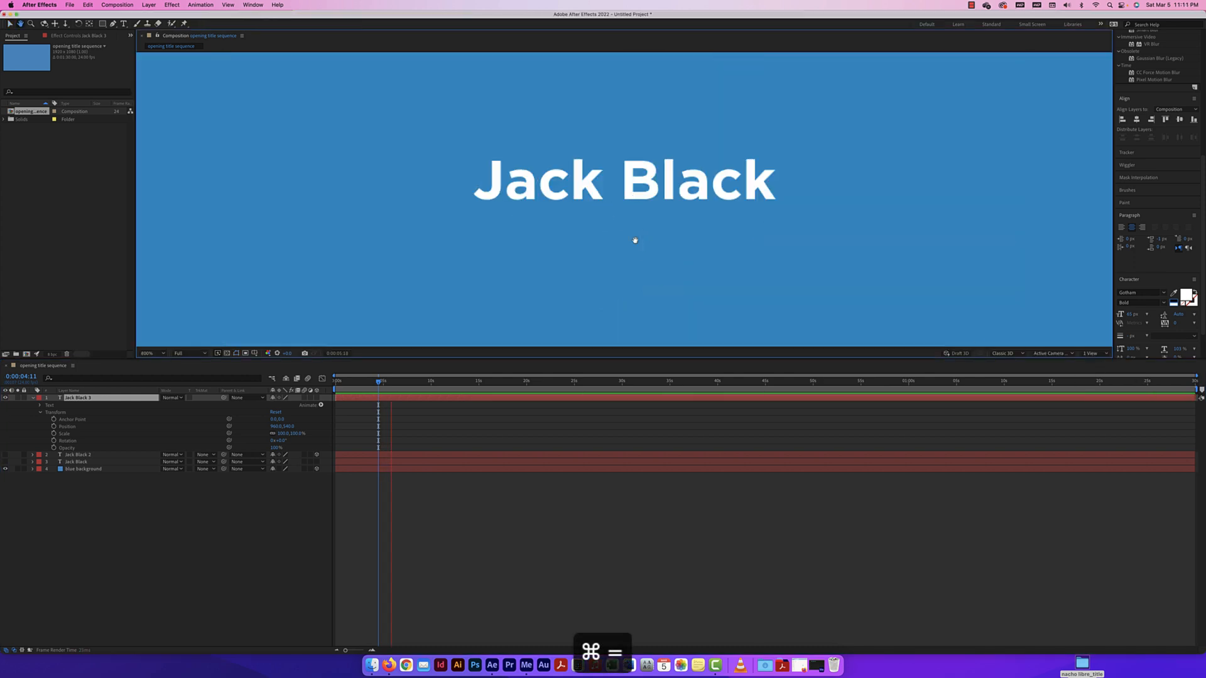
key(super+minus)
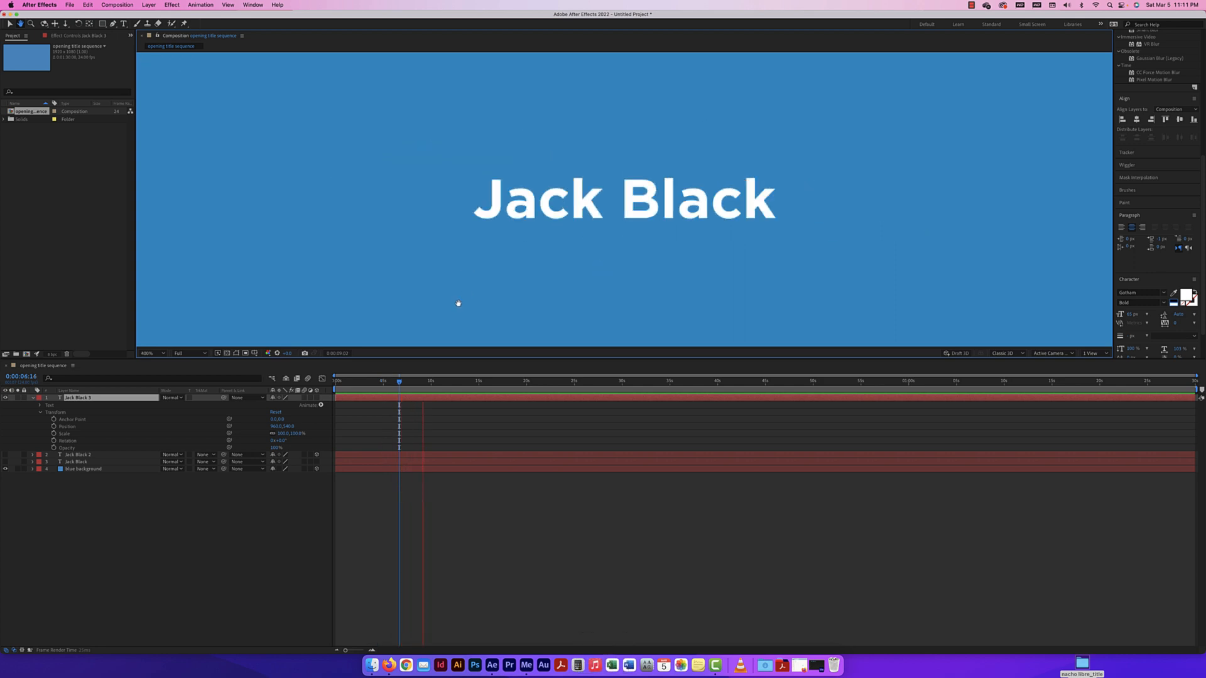
key(space)
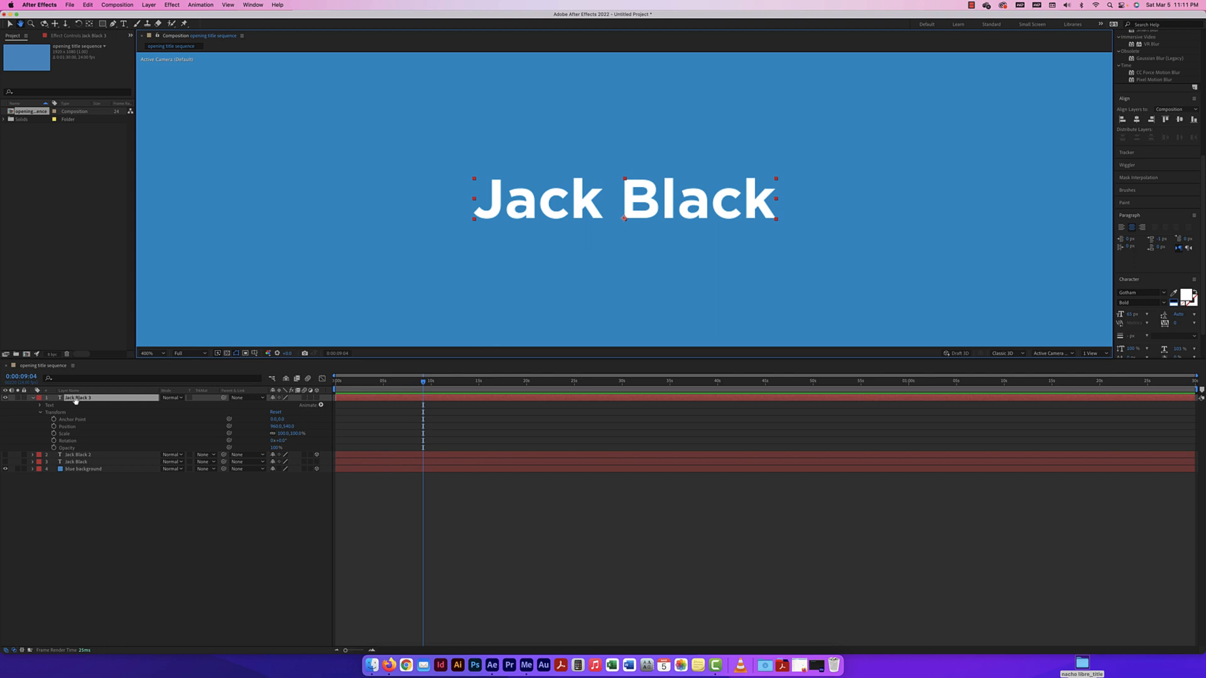
key(super+equal)
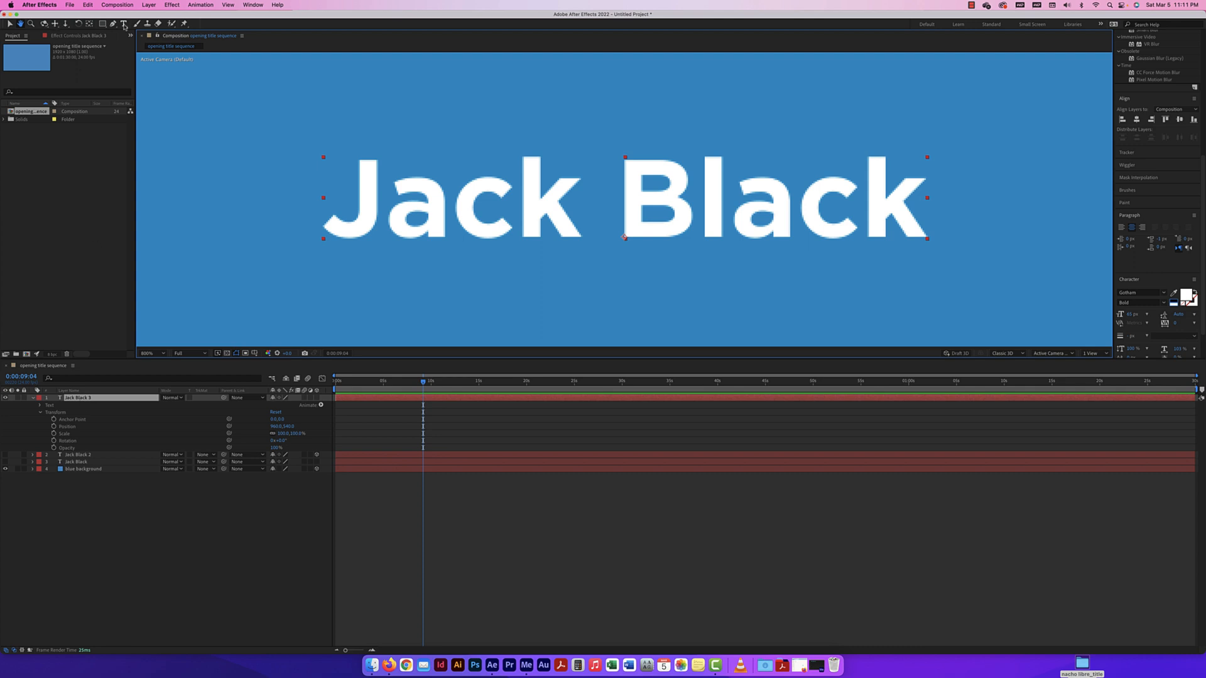
Trace the letter J with an open Pen tool mask path on the Jack Black 3 layer, and expand the layer's masks
click(113, 24)
click(114, 24)
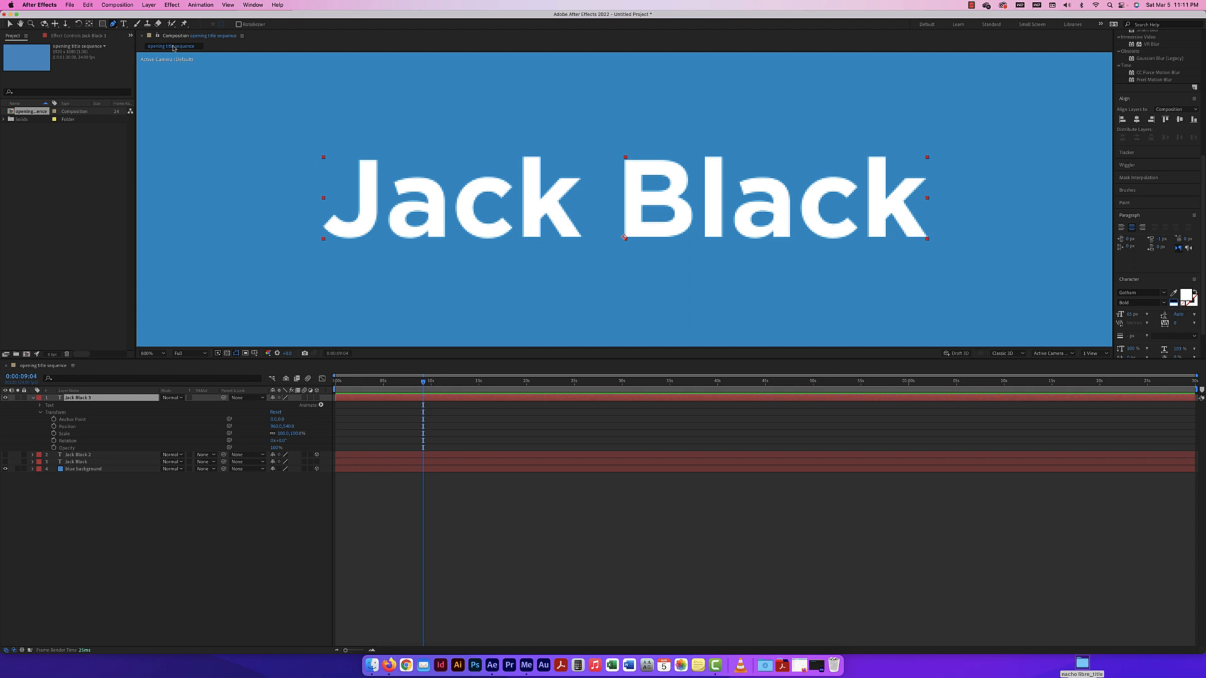
click(166, 489)
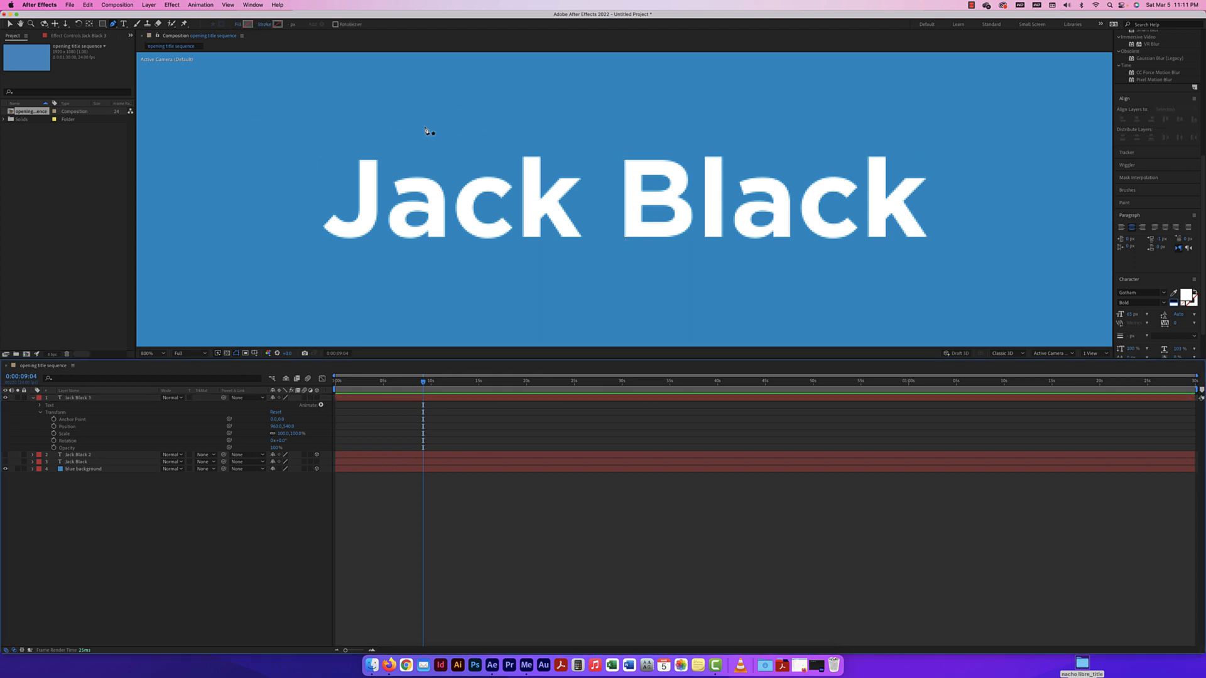
click(84, 399)
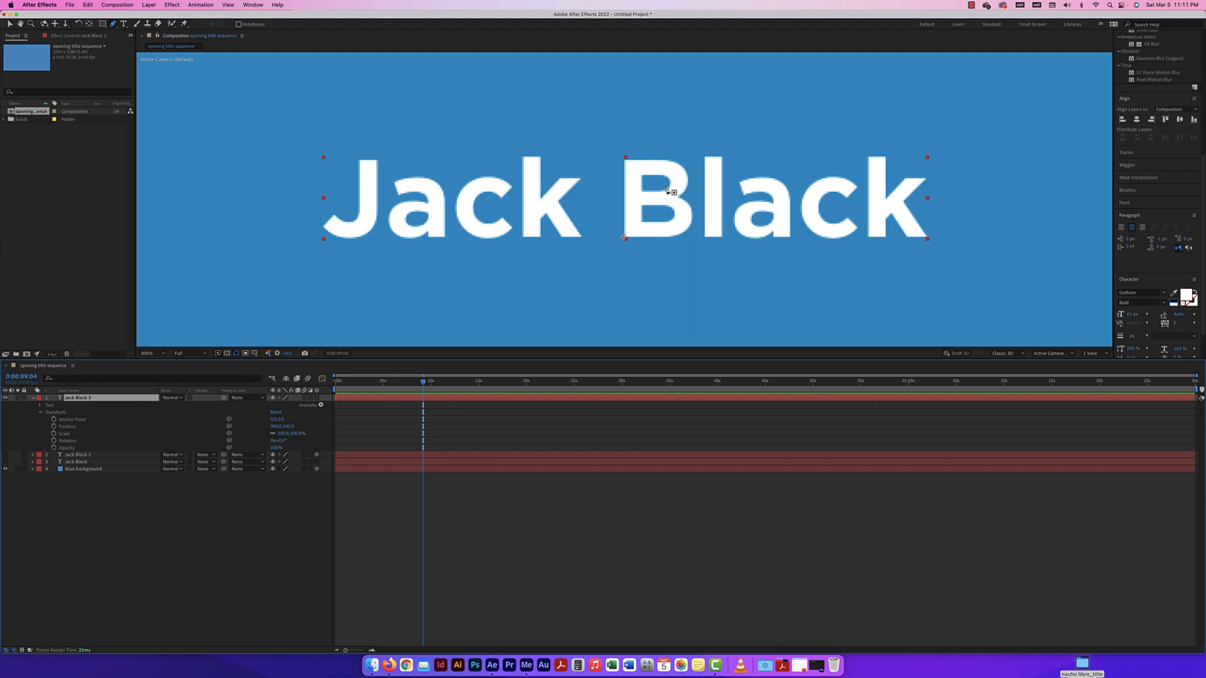
click(323, 216)
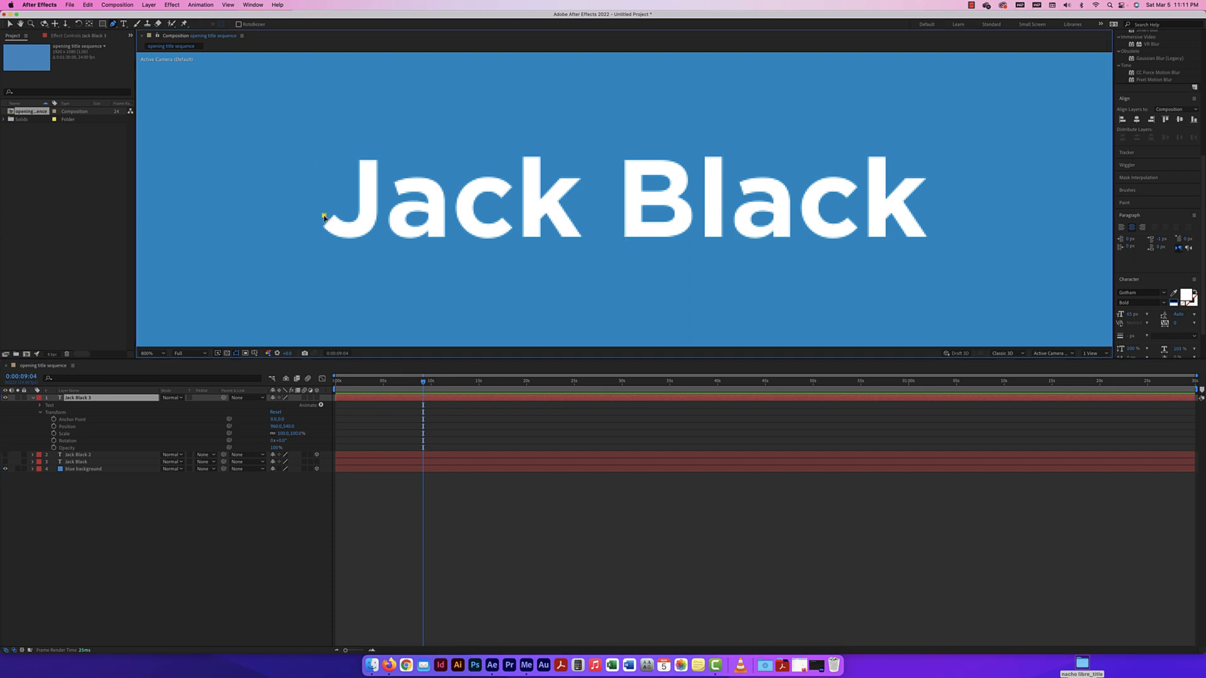
mouse_move(366, 225)
mouse_down()
mouse_move(384, 201)
mouse_move(391, 208)
mouse_move(370, 201)
mouse_up()
click(368, 154)
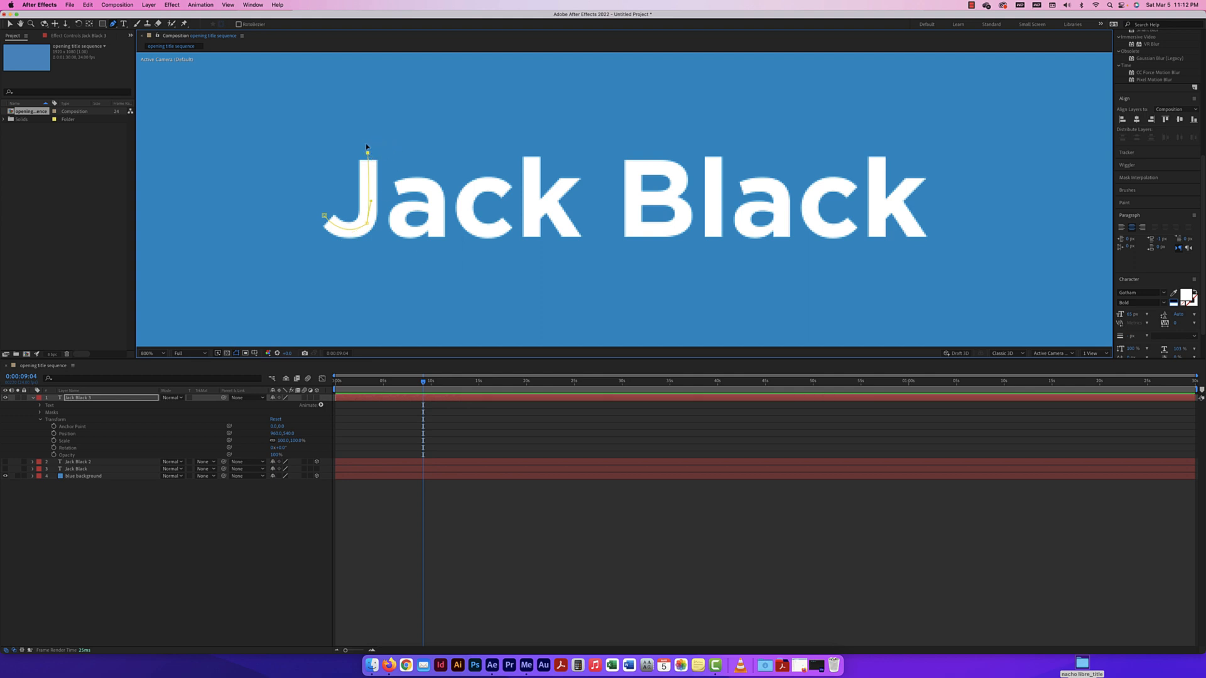
super+click(388, 284)
click(40, 413)
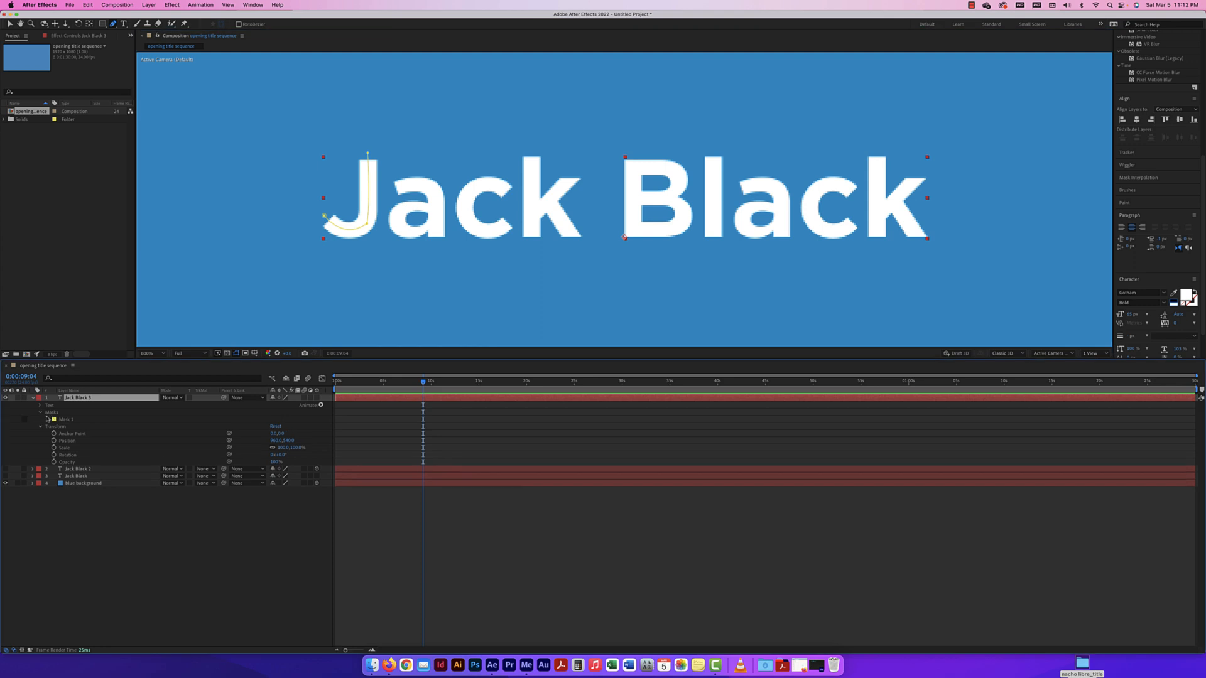
Trace the upper curve and stem of the a in Jack with a second open mask path
click(391, 191)
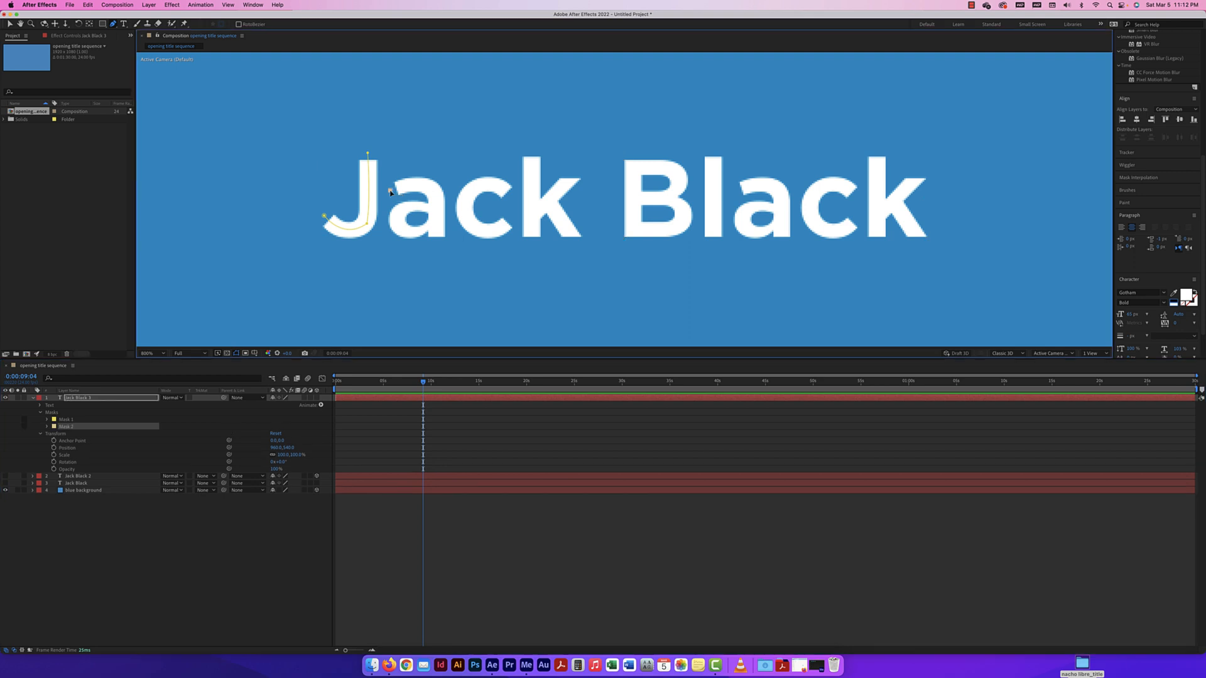
click(432, 188)
drag(437, 196, 443, 203)
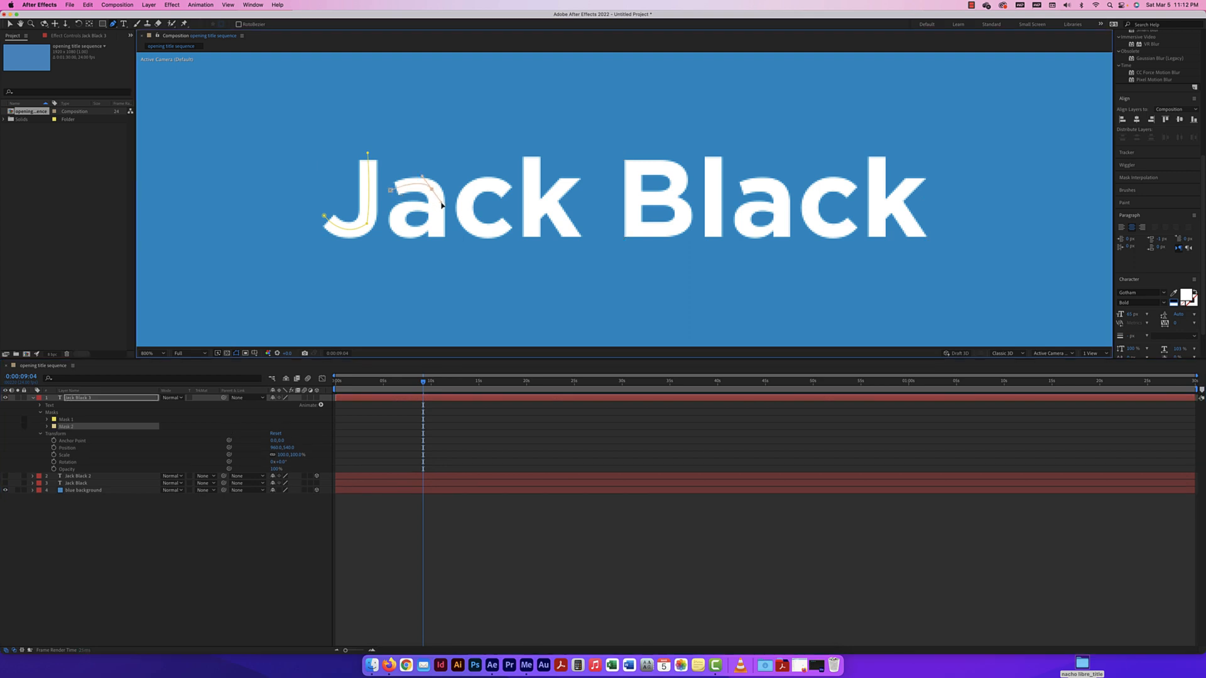
click(437, 243)
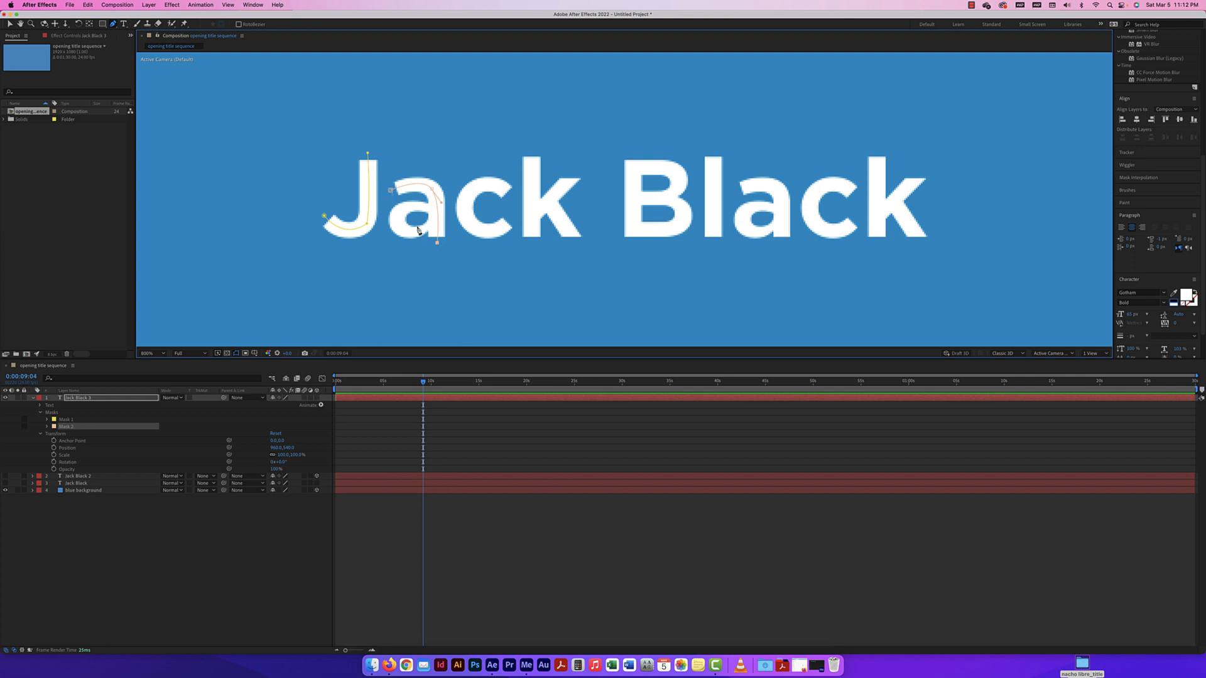
click(431, 208)
key(super+z)
super+click(435, 257)
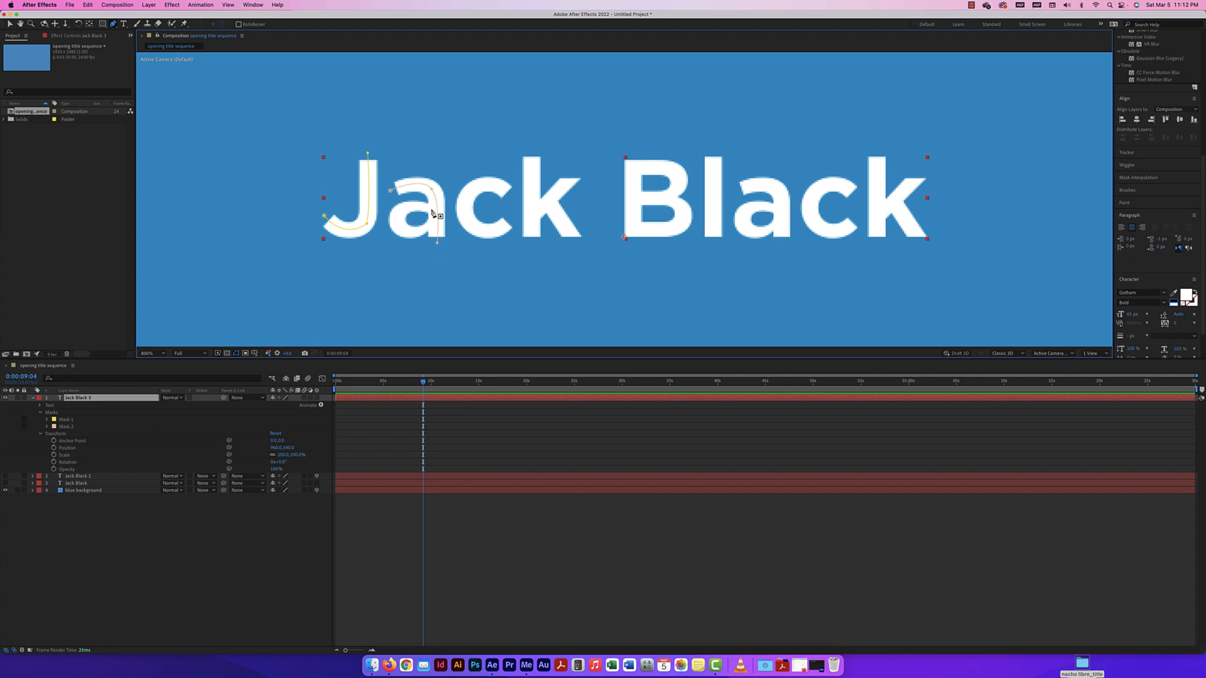
Trace the round bowl of the a in Jack with its own mask path
click(432, 208)
drag(396, 217, 397, 235)
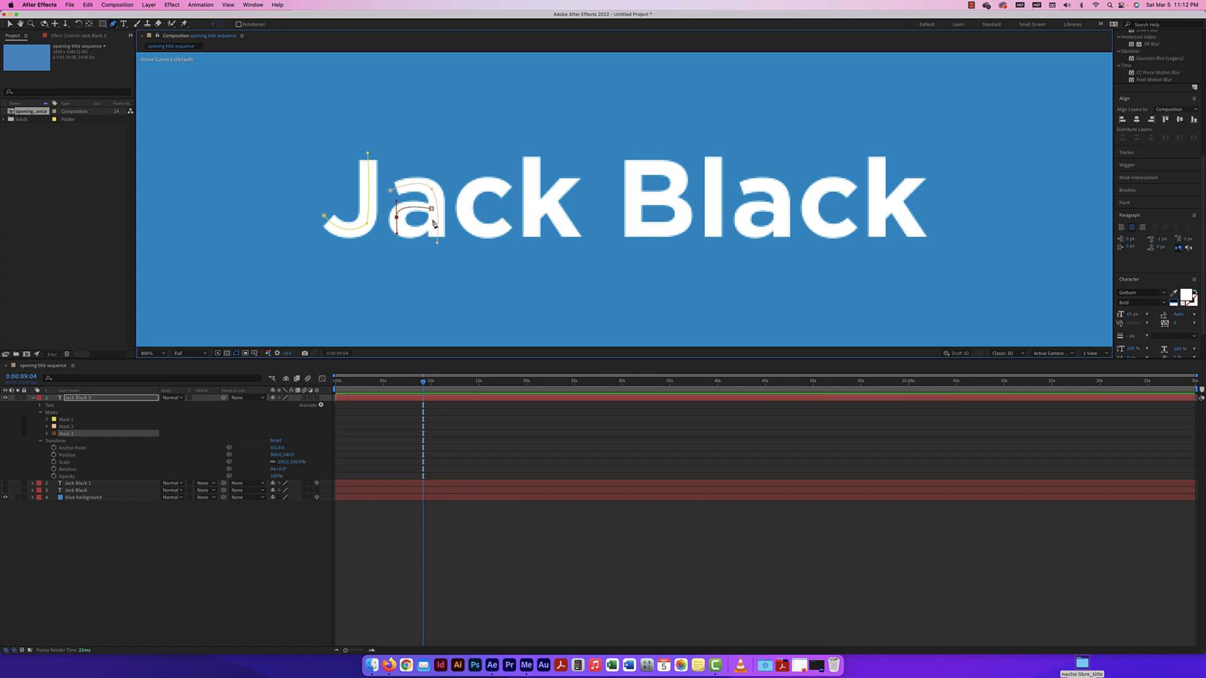
key(super+equal)
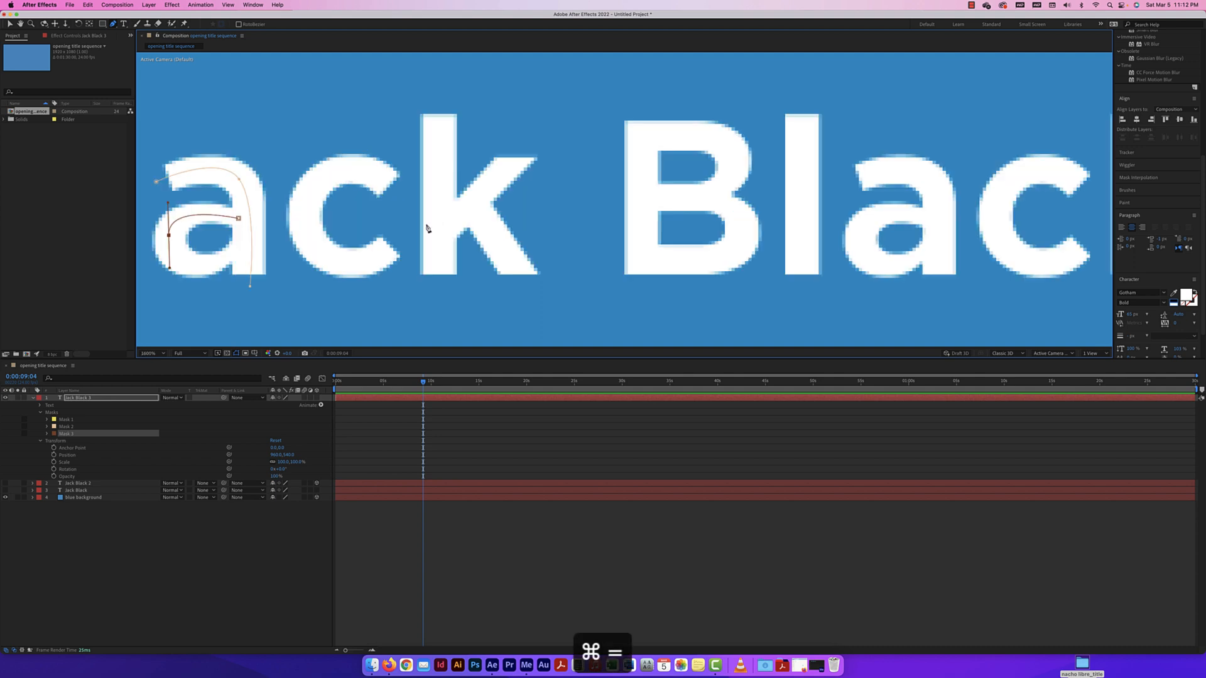
drag(416, 232, 511, 188)
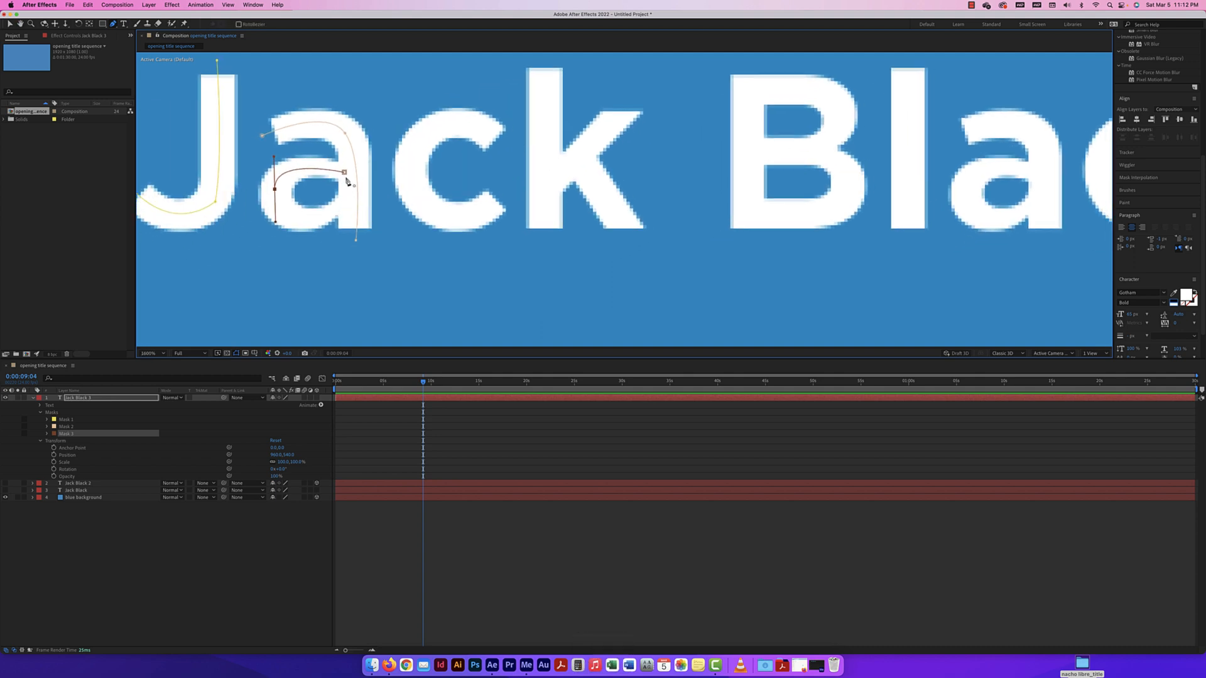
drag(333, 213, 350, 200)
click(347, 182)
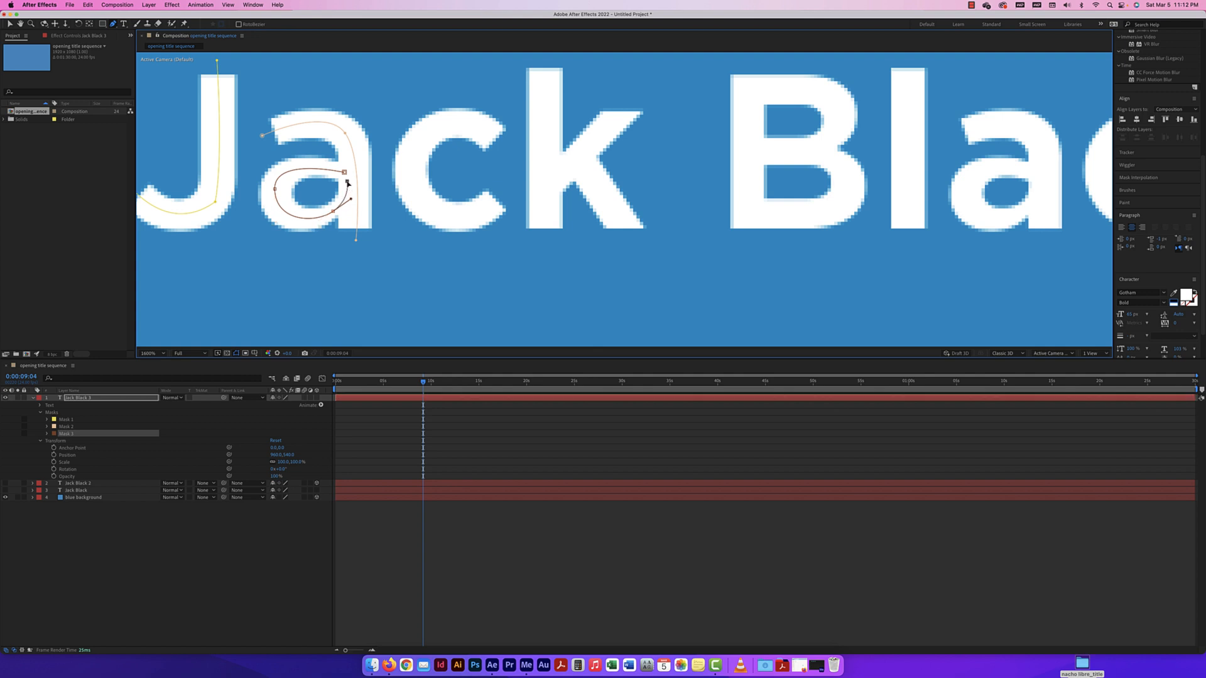
super+click(489, 179)
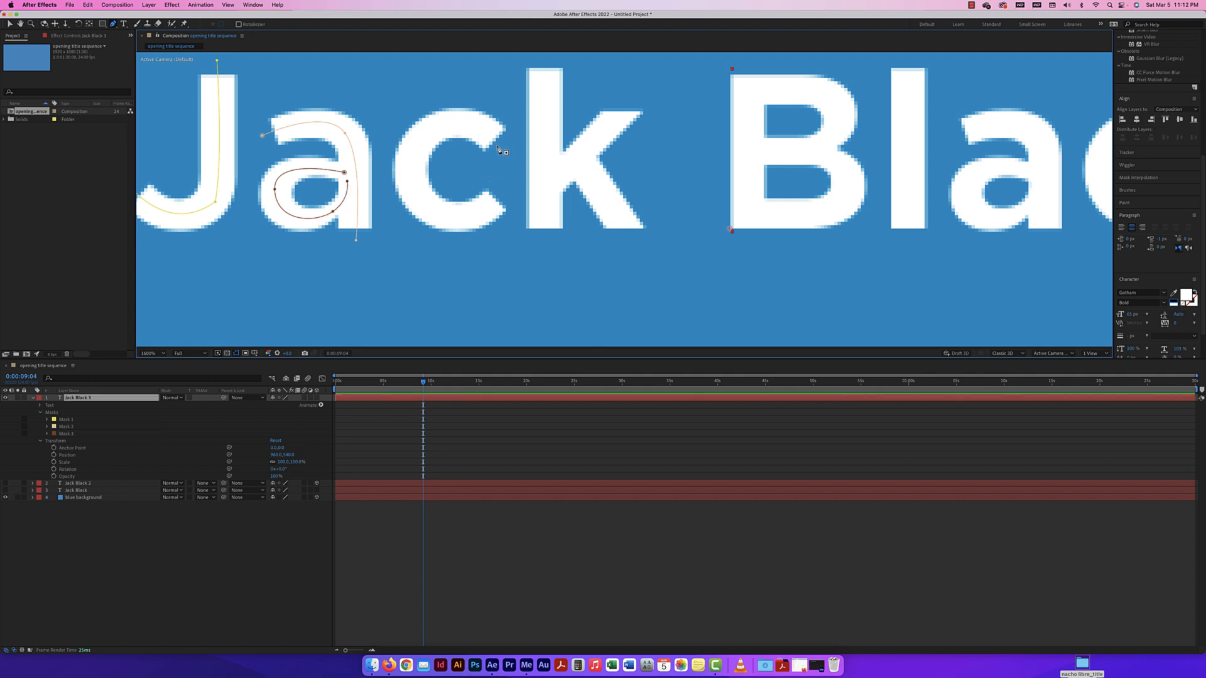
Trace the letters from the c in Jack through the c in Black with separate mask paths for each stroke
click(501, 142)
drag(413, 175, 409, 237)
click(628, 100)
click(628, 282)
click(584, 101)
click(584, 285)
click(637, 177)
click(707, 174)
Trace the final k in Black with separate mask paths for its stem and two diagonal arms
click(762, 117)
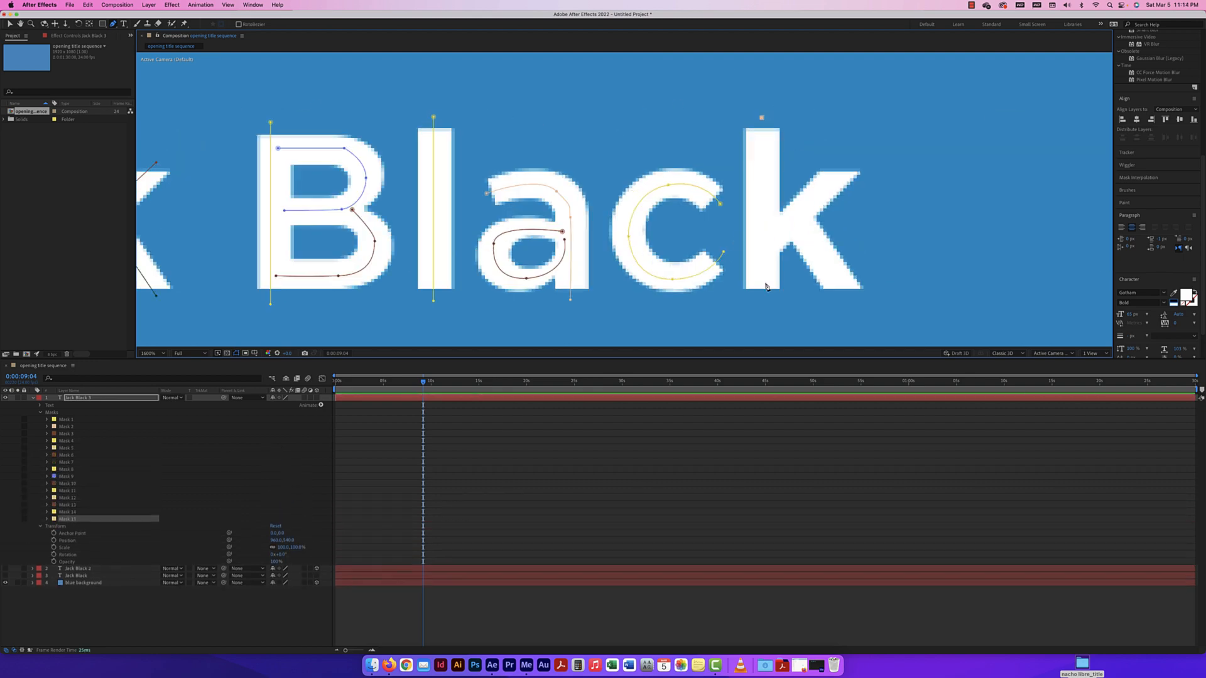
click(762, 299)
click(770, 235)
click(845, 162)
click(796, 223)
click(848, 297)
key(super+minus)
drag(465, 286, 623, 279)
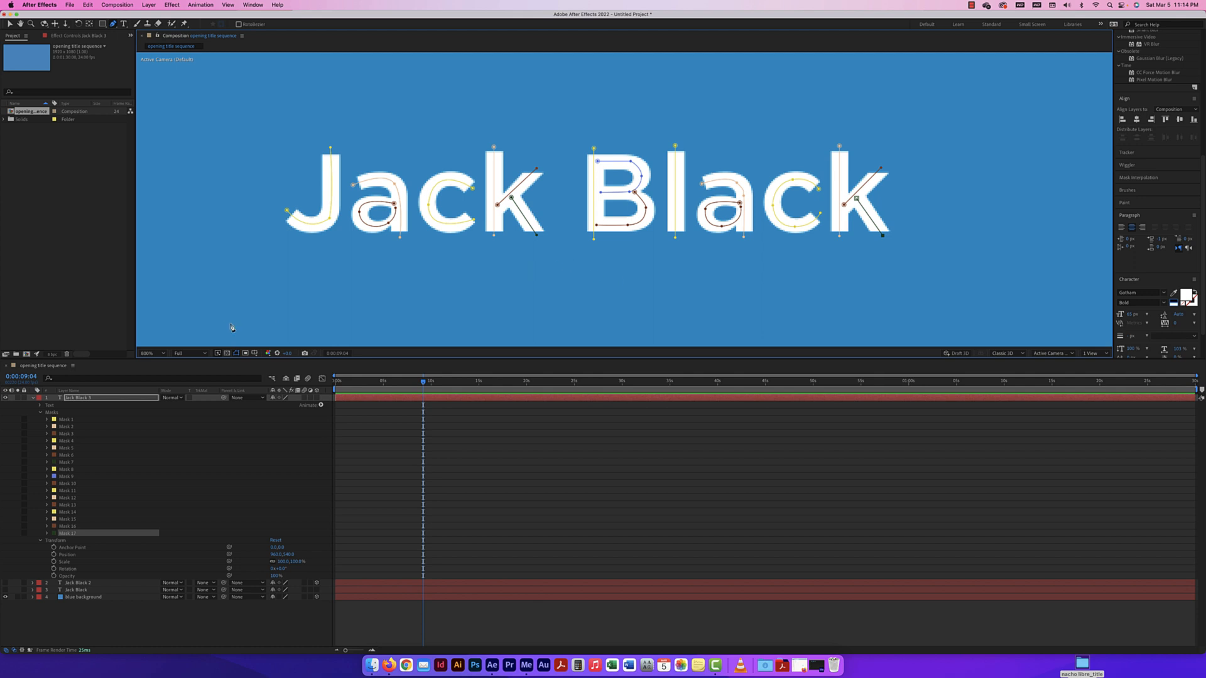
Select Mask 1 through Mask 17, apply the Stroke effect from the Generate category to Jack Black 3, and display its effect controls
shift+click(81, 423)
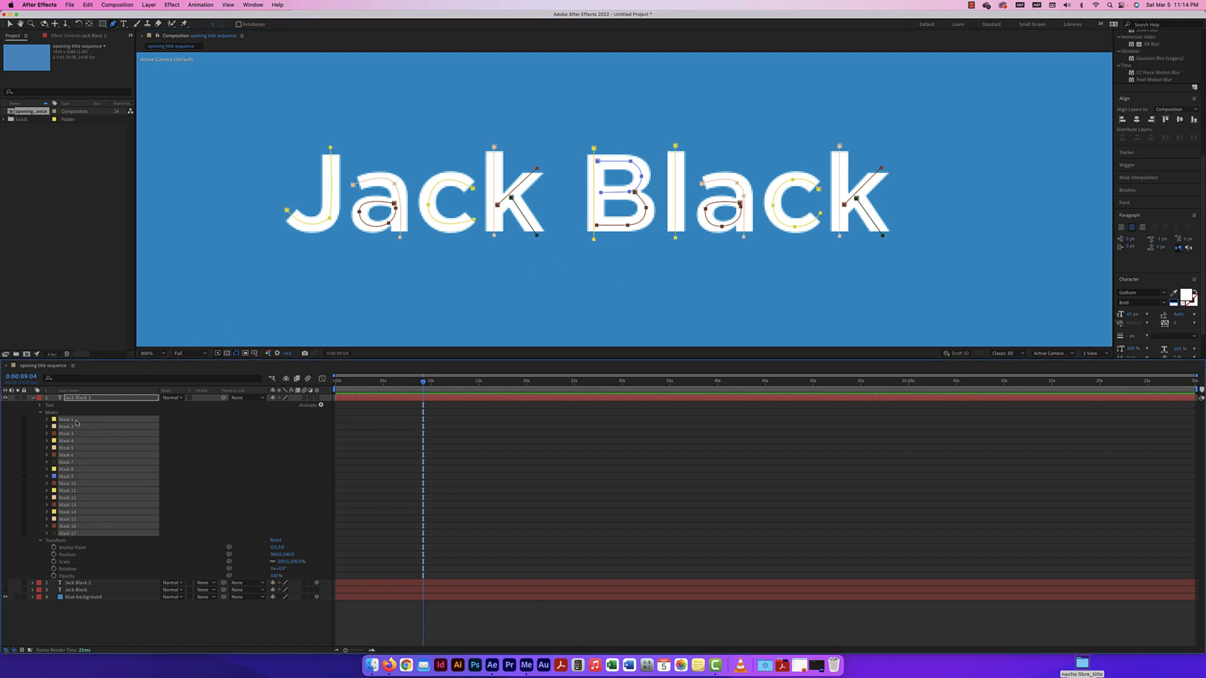
scroll(1147, 64, up, 5)
click(1141, 73)
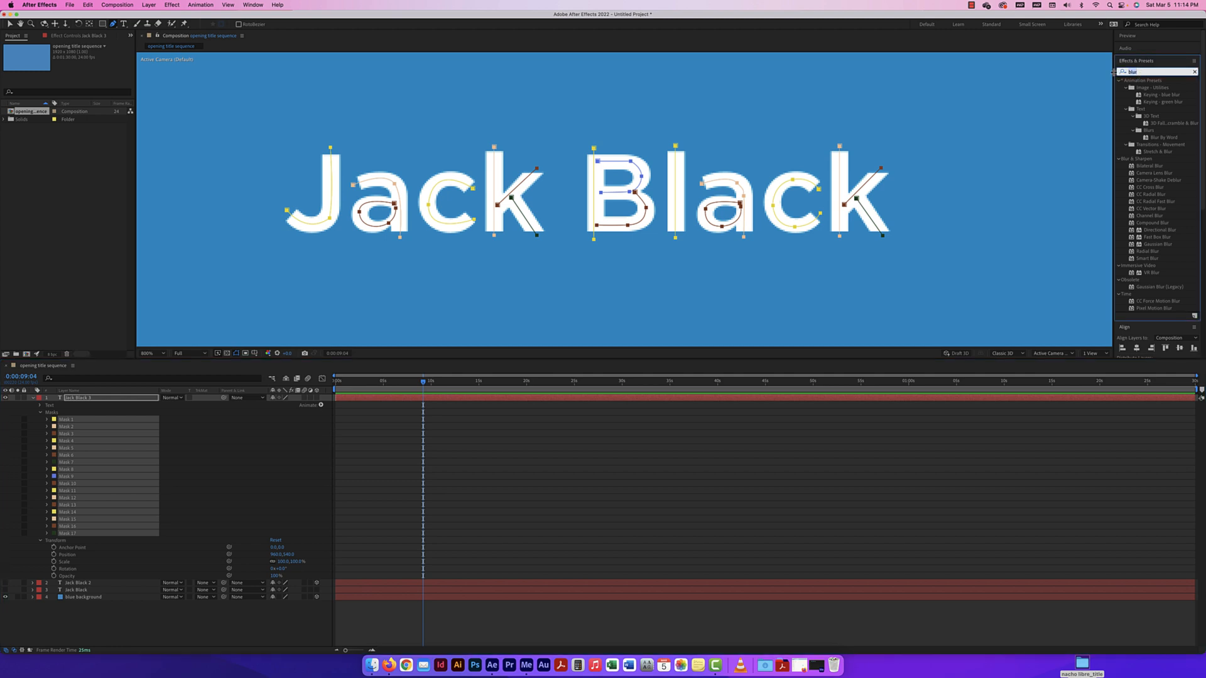
text(stroke)
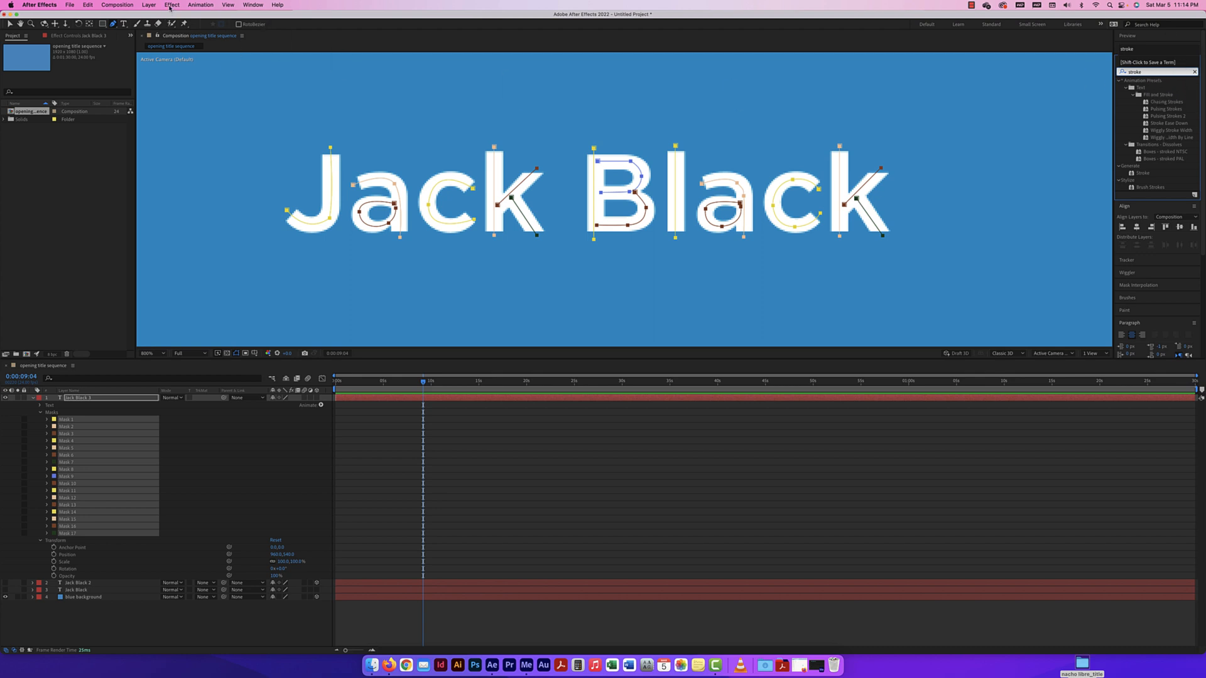
click(172, 5)
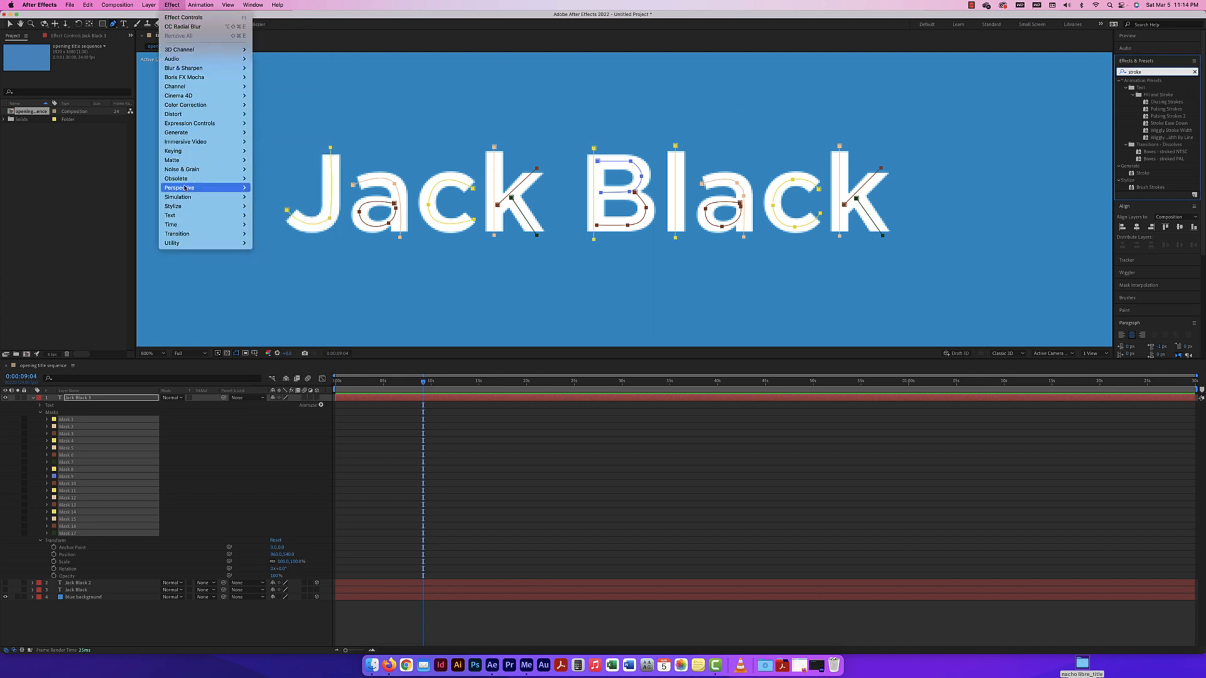
mouse_move(183, 136)
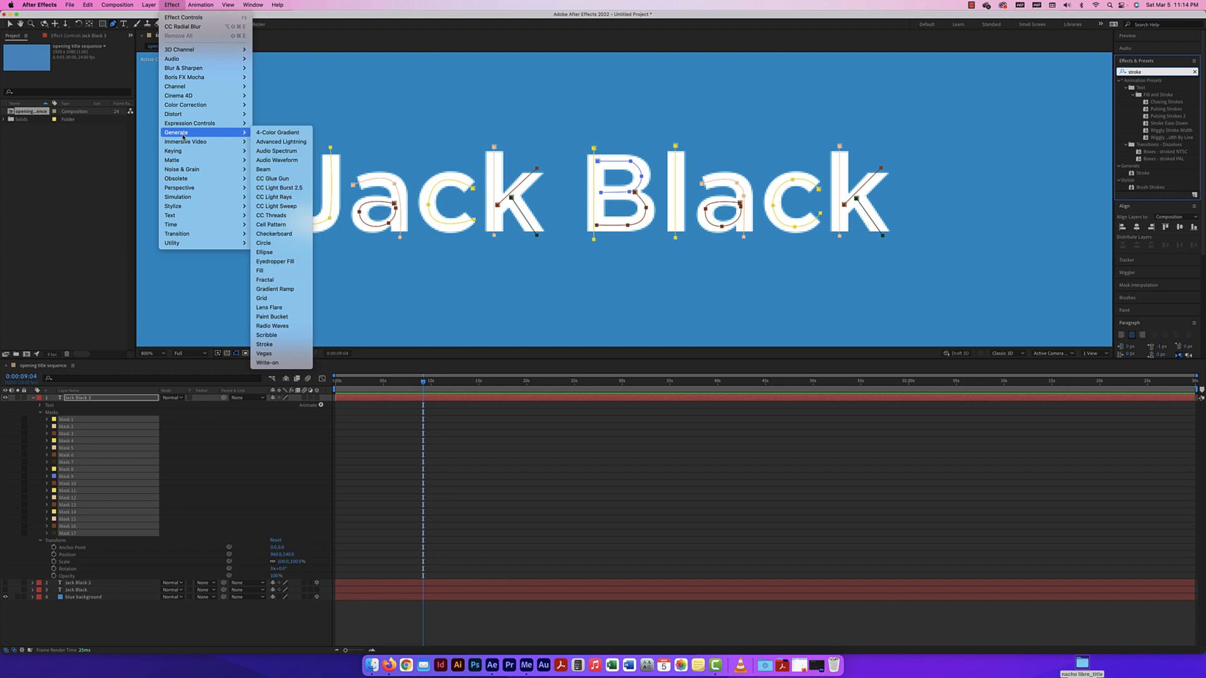
click(270, 346)
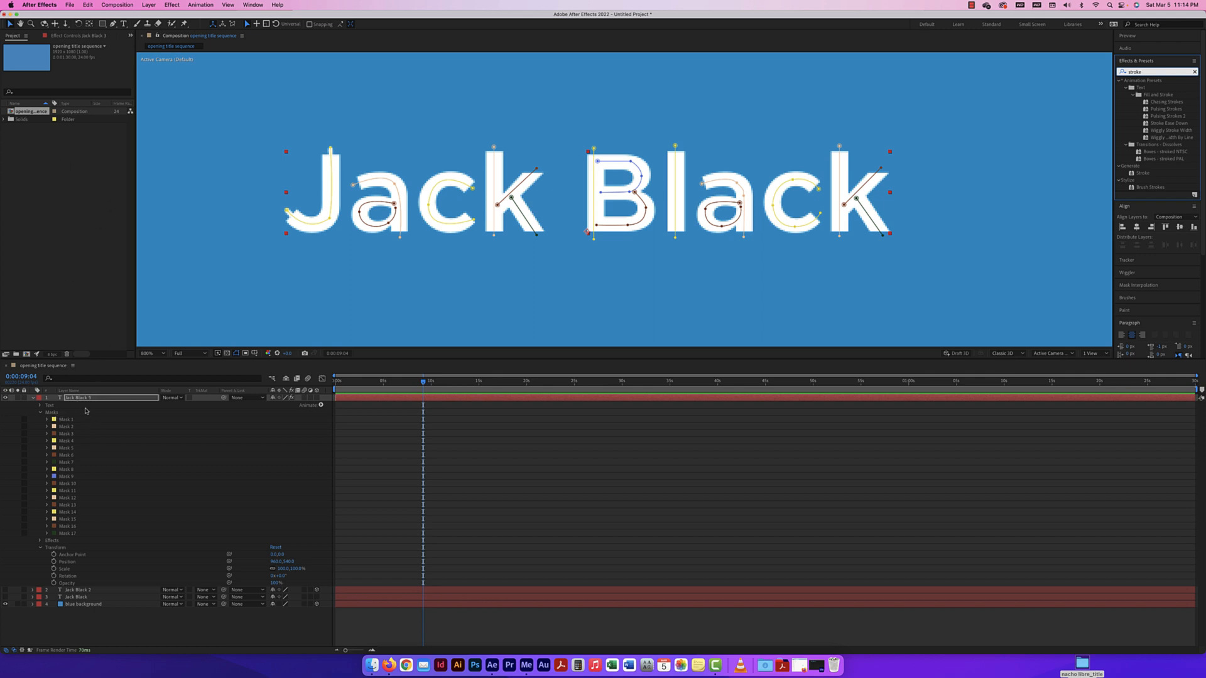
click(73, 36)
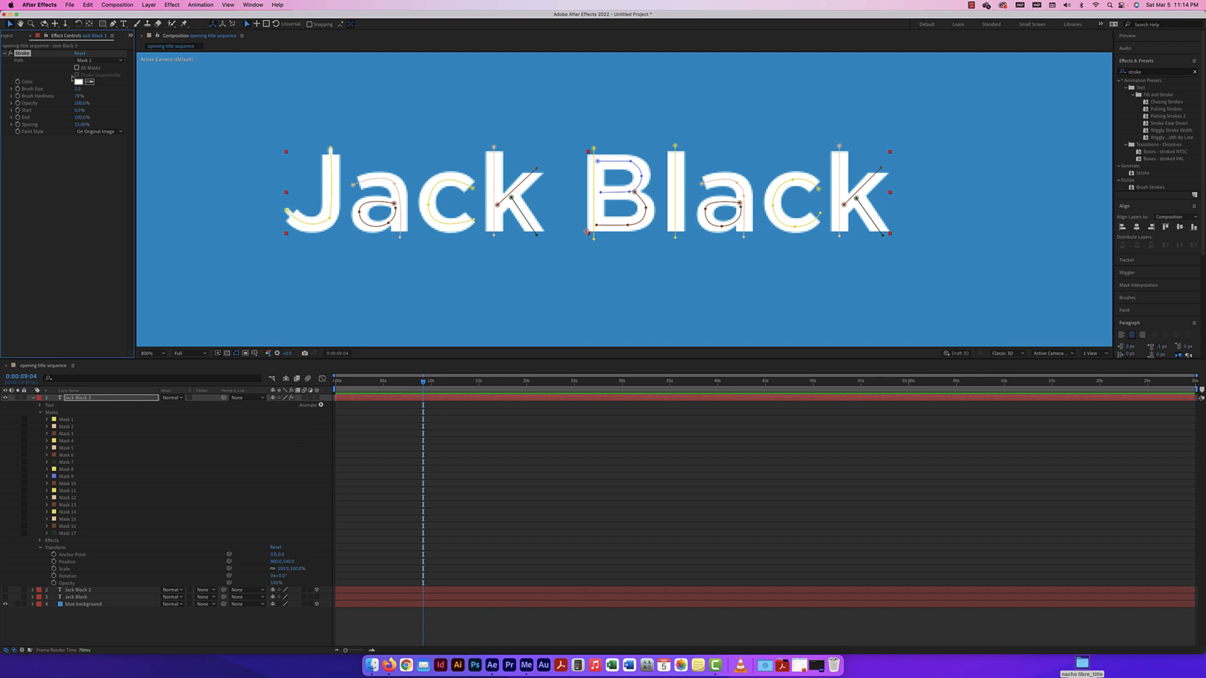
Apply the Stroke effect to all masks of Jack Black 3 and enlarge its brush size to about 8
click(76, 67)
click(76, 68)
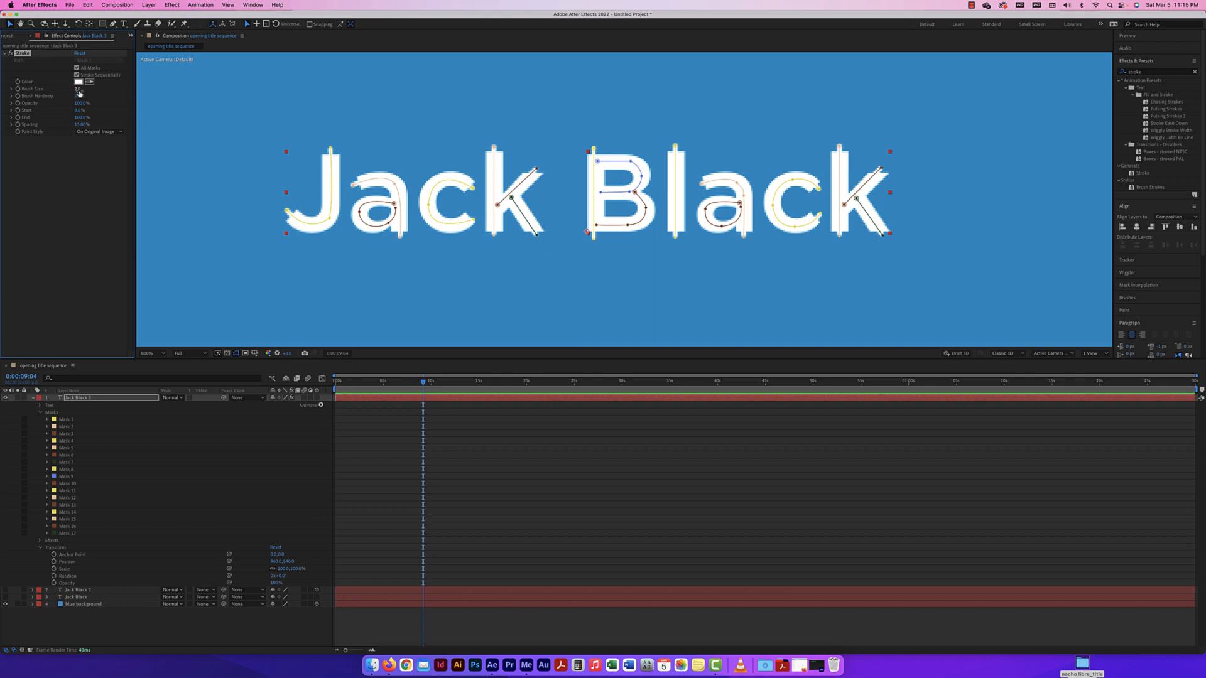
drag(77, 88, 105, 90)
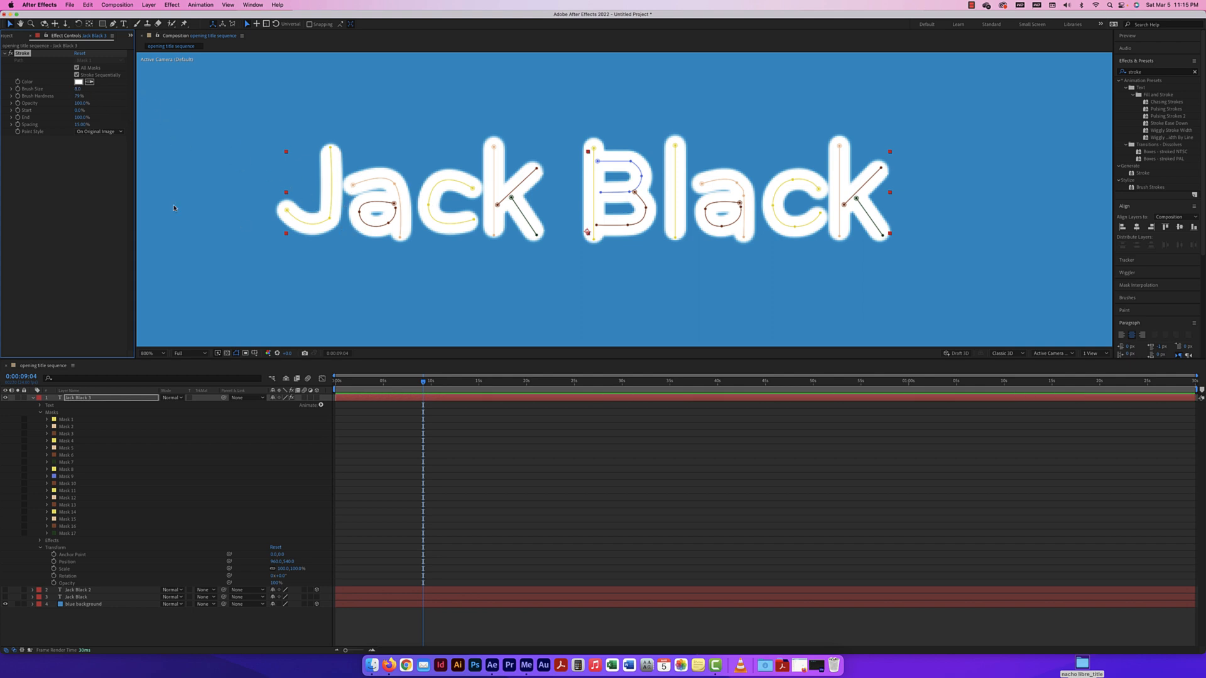
Change the stroke color to bright red and reduce the brush size to about 6
click(79, 82)
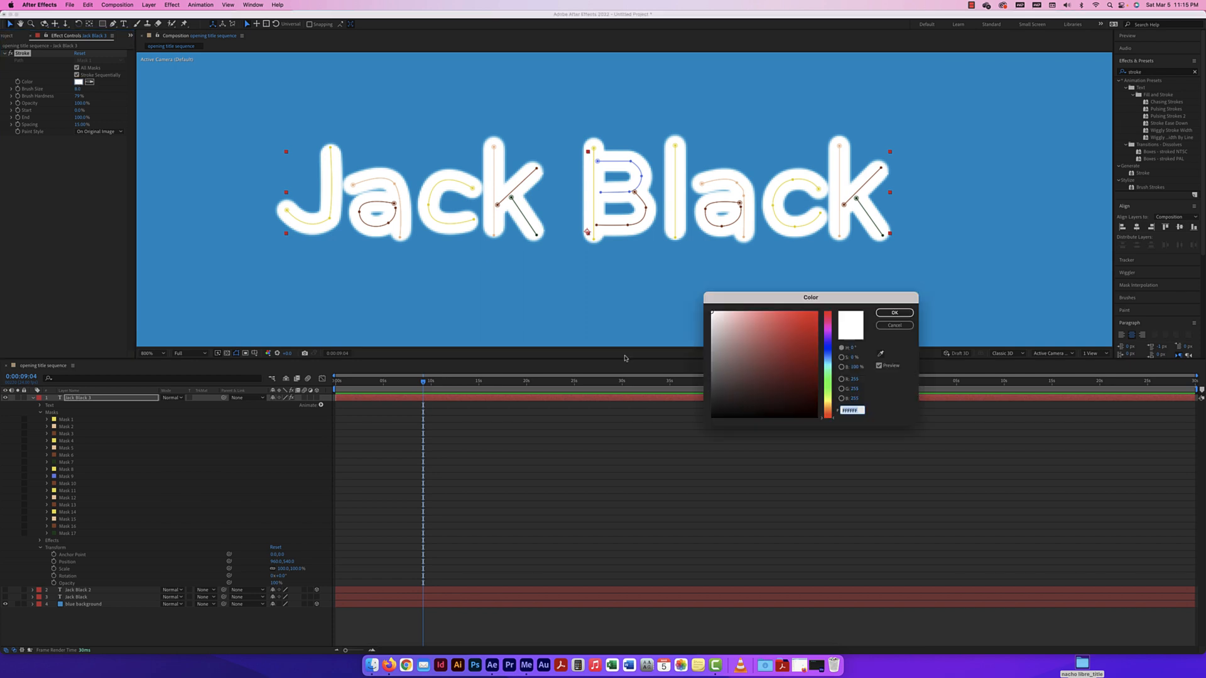
drag(797, 341, 842, 292)
click(899, 314)
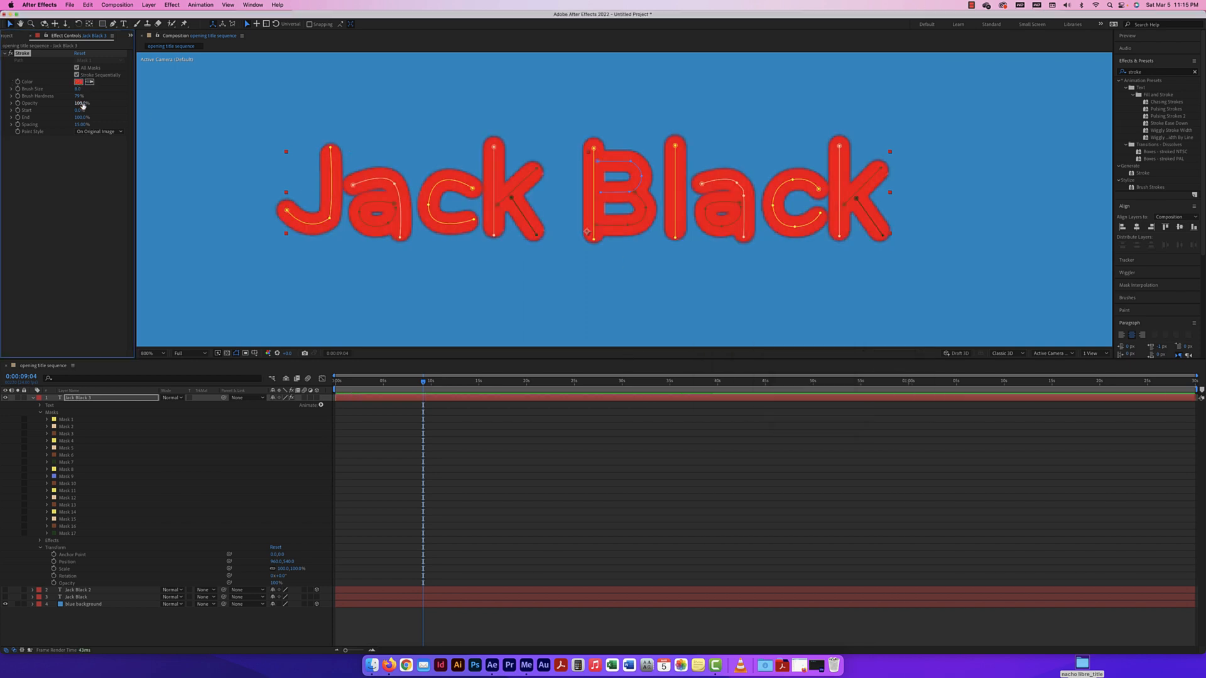
drag(77, 88, 66, 89)
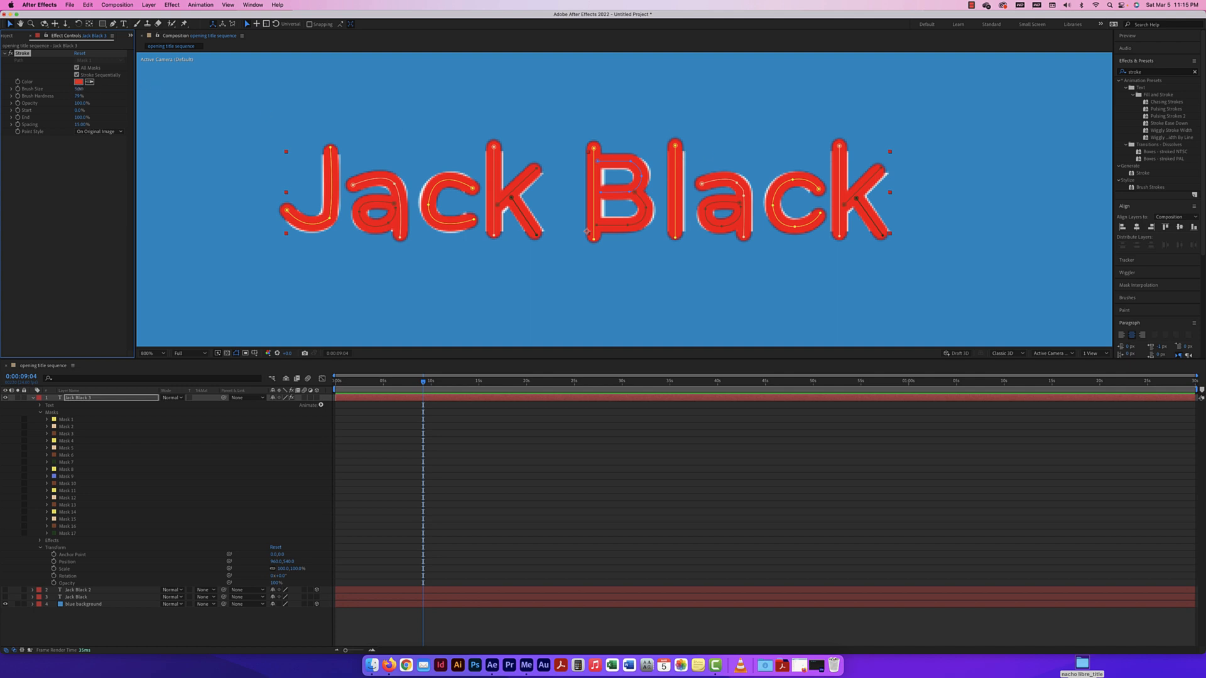
drag(77, 89, 83, 89)
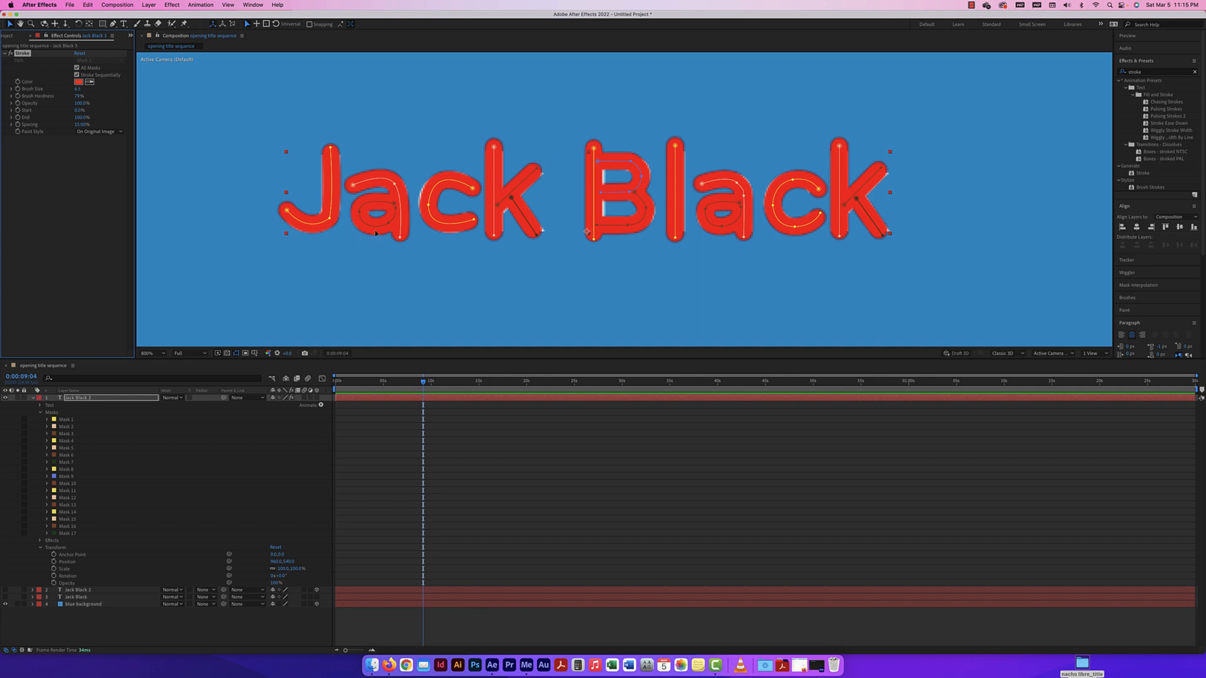
Lock the blue background layer and nudge the mask paths of the B's stem and of the c in Jack for better letter coverage
click(606, 118)
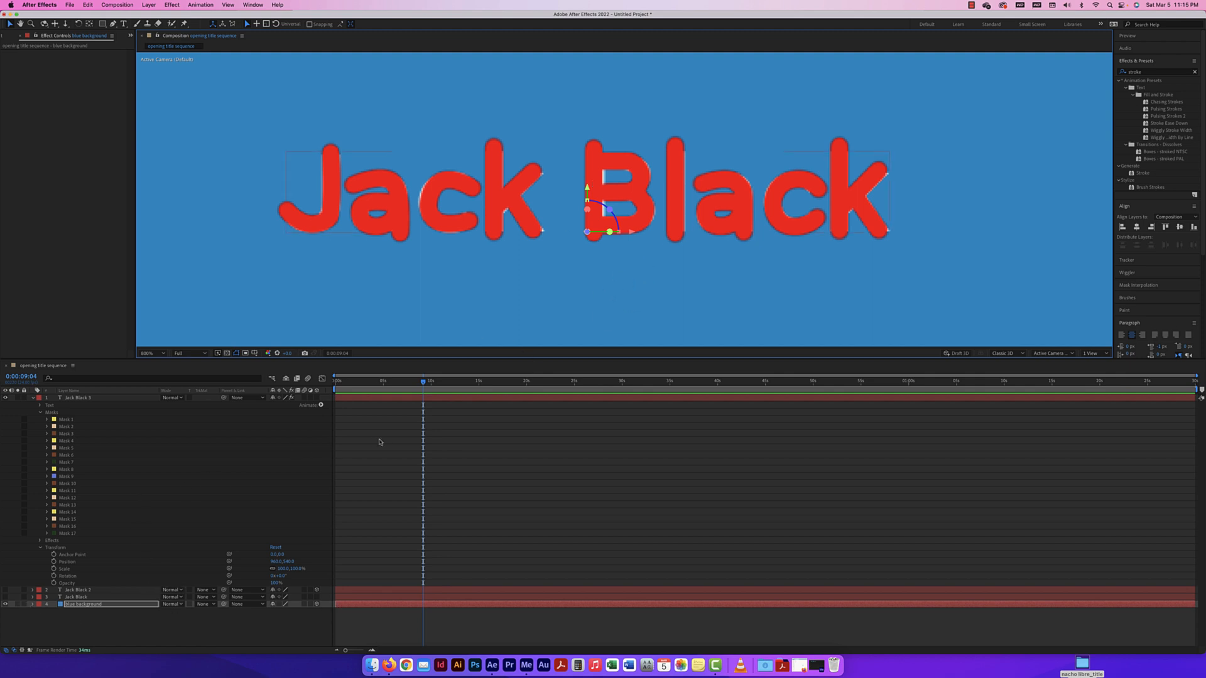
click(23, 605)
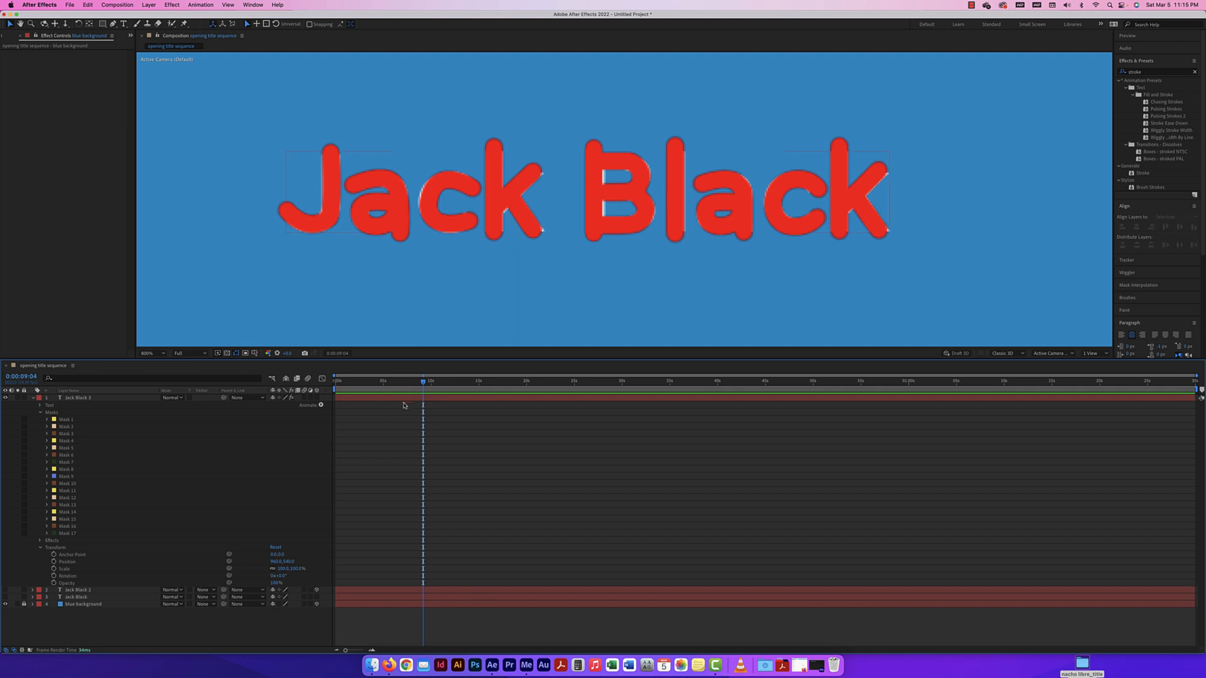
click(592, 209)
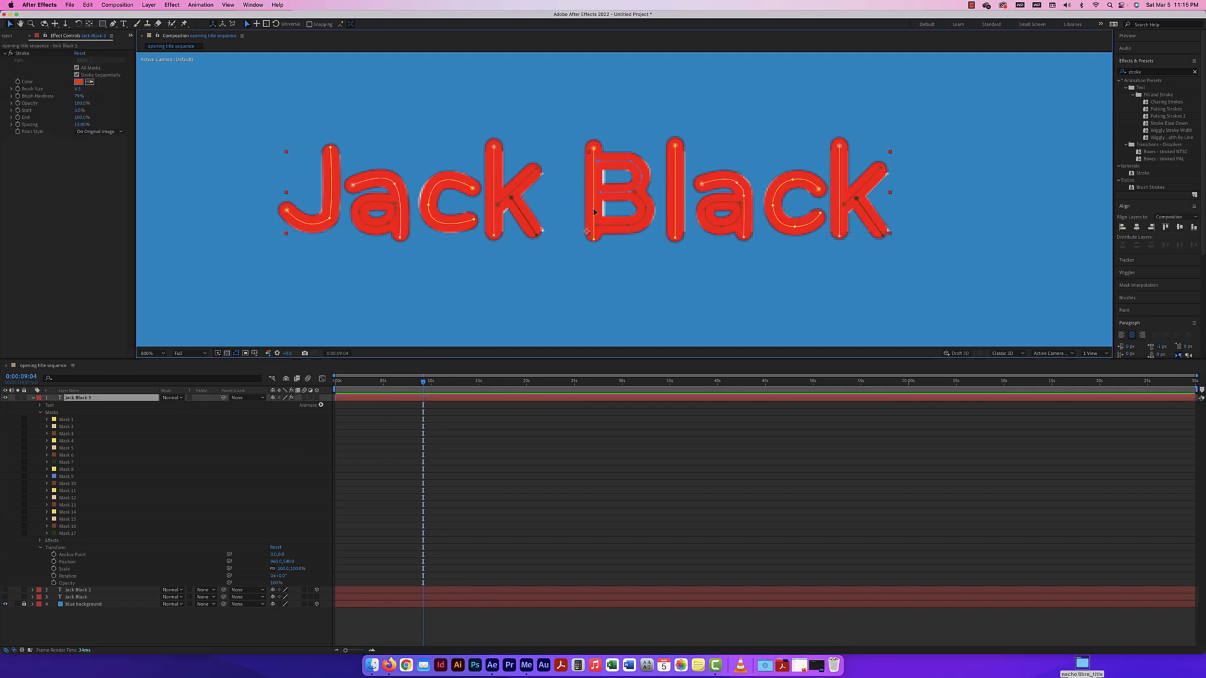
click(595, 212)
drag(594, 211, 596, 213)
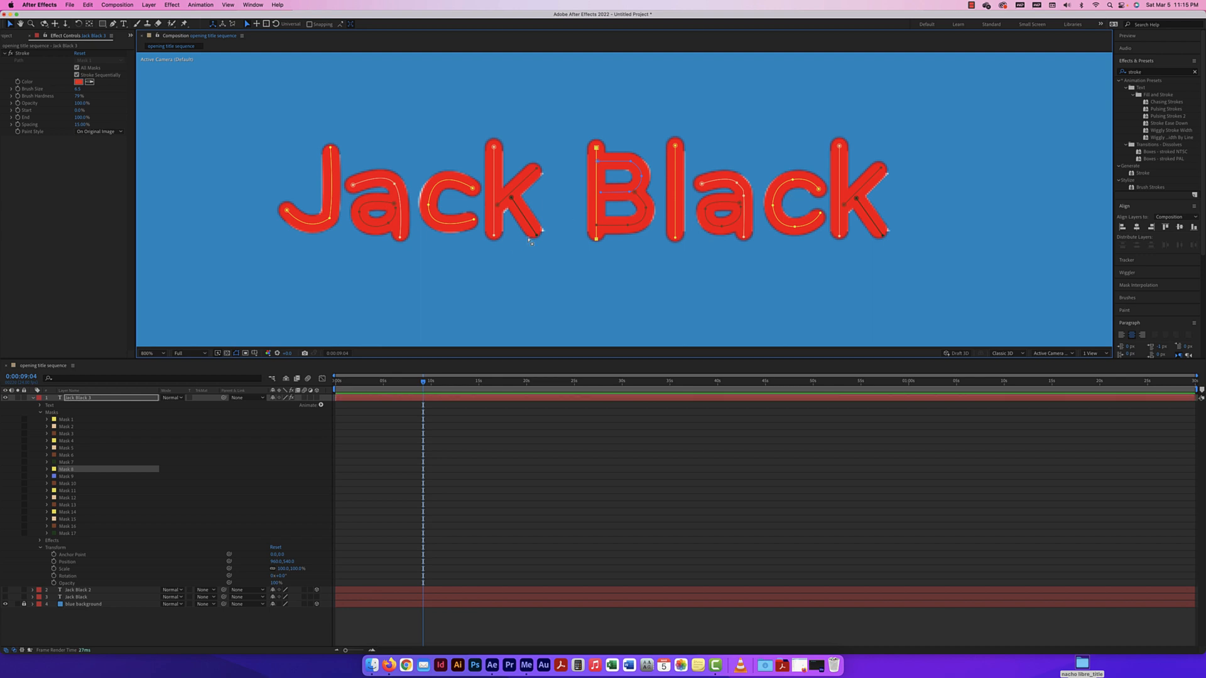
drag(434, 194, 428, 208)
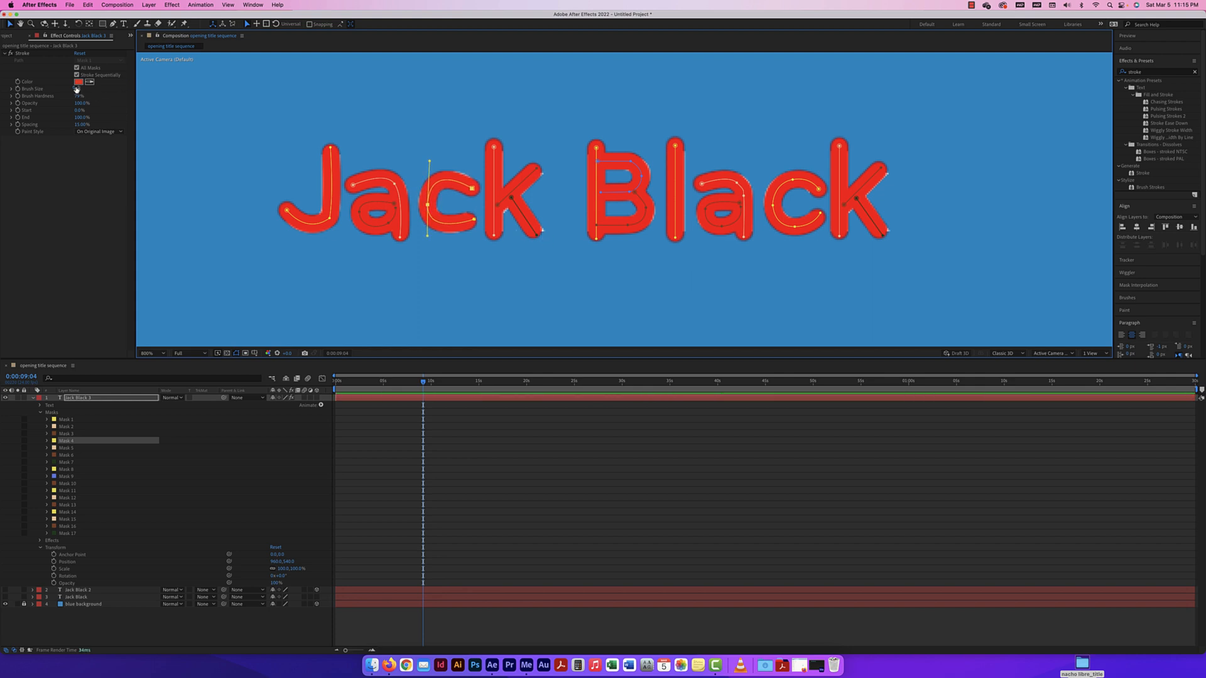
Set the stroke's brush size to 7.2 and extend the ends of both diagonal arm masks on the k in Jack
drag(78, 88, 79, 89)
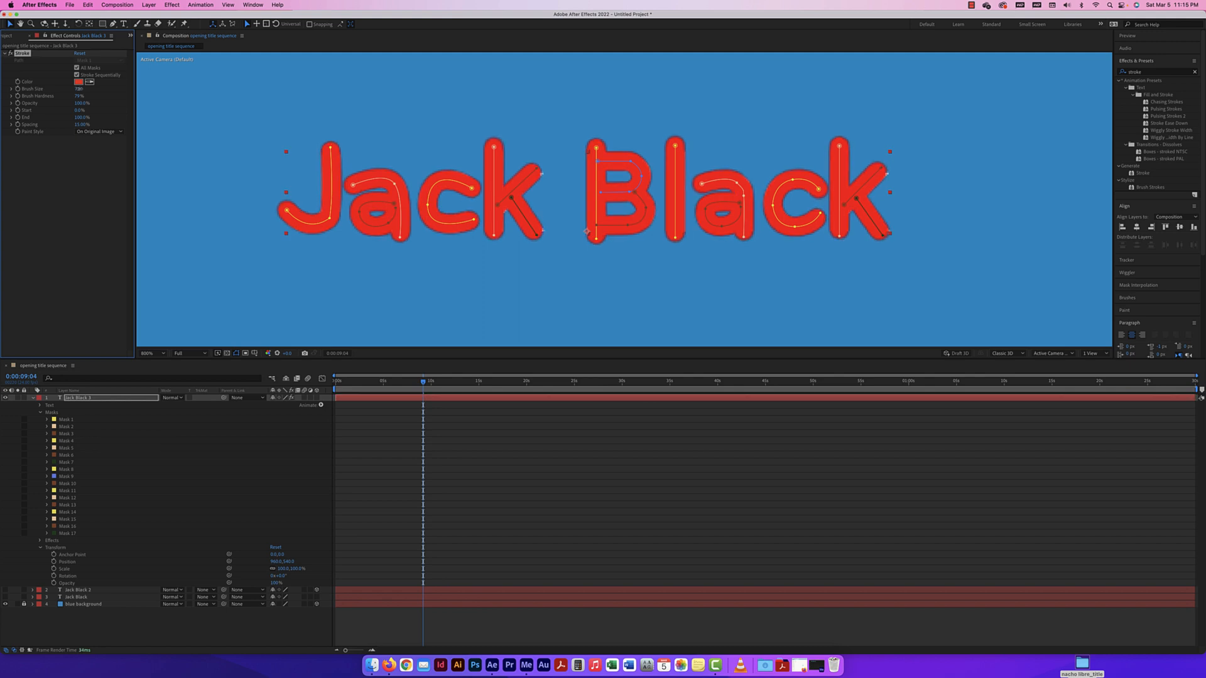
click(548, 202)
click(538, 171)
click(540, 233)
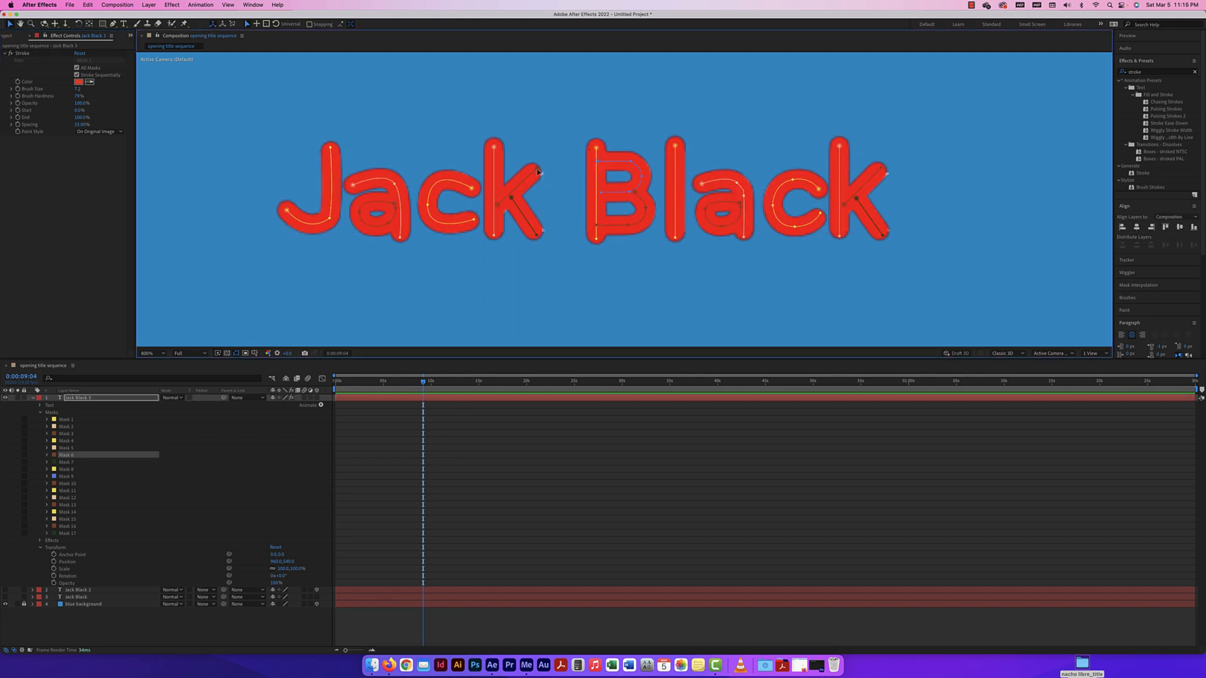
click(503, 242)
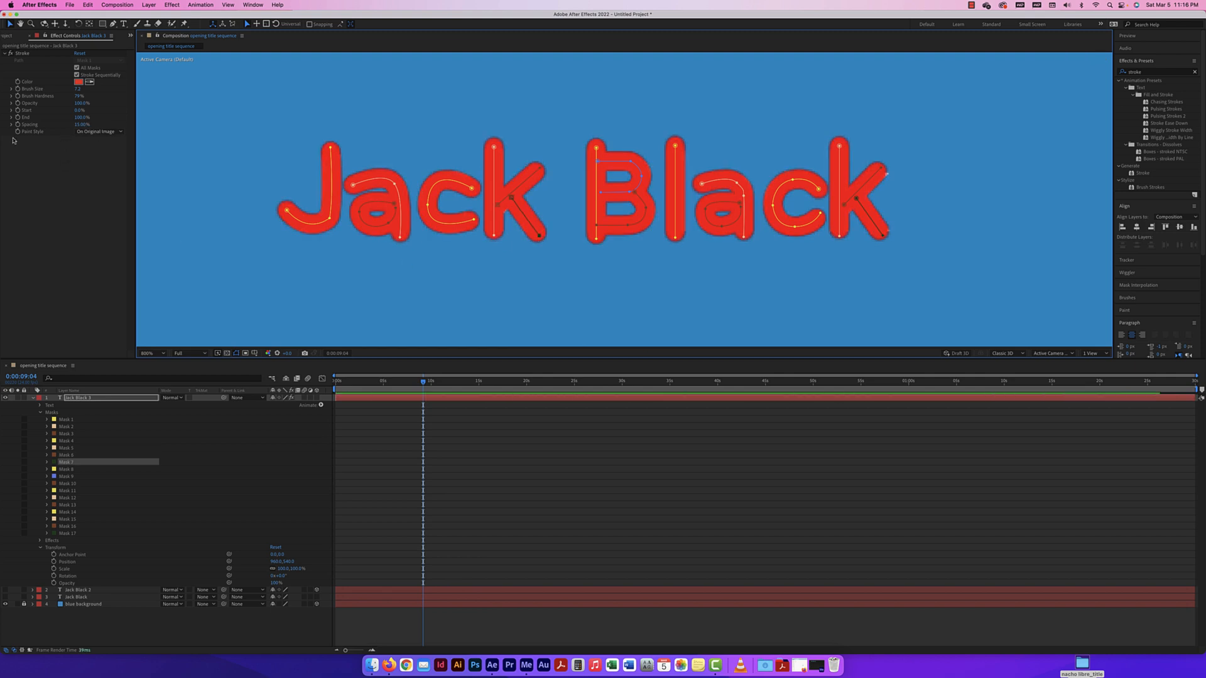
Set the Stroke effect's Paint Style to Reveal Original Image
click(97, 133)
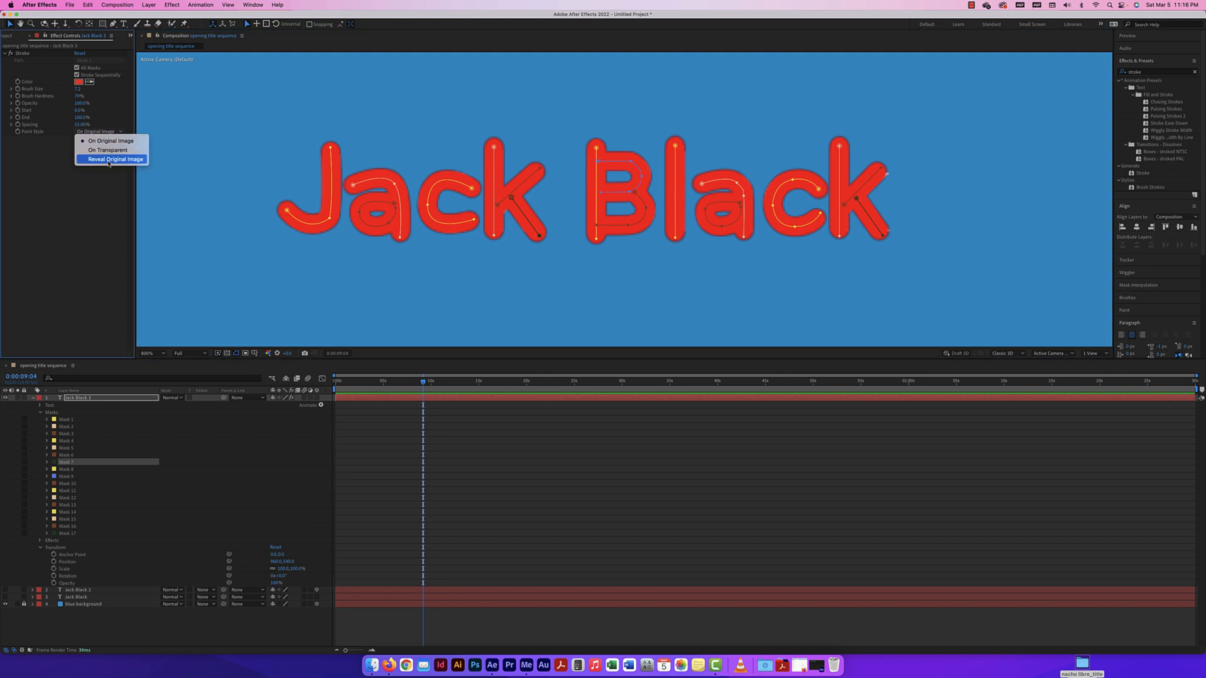
click(109, 160)
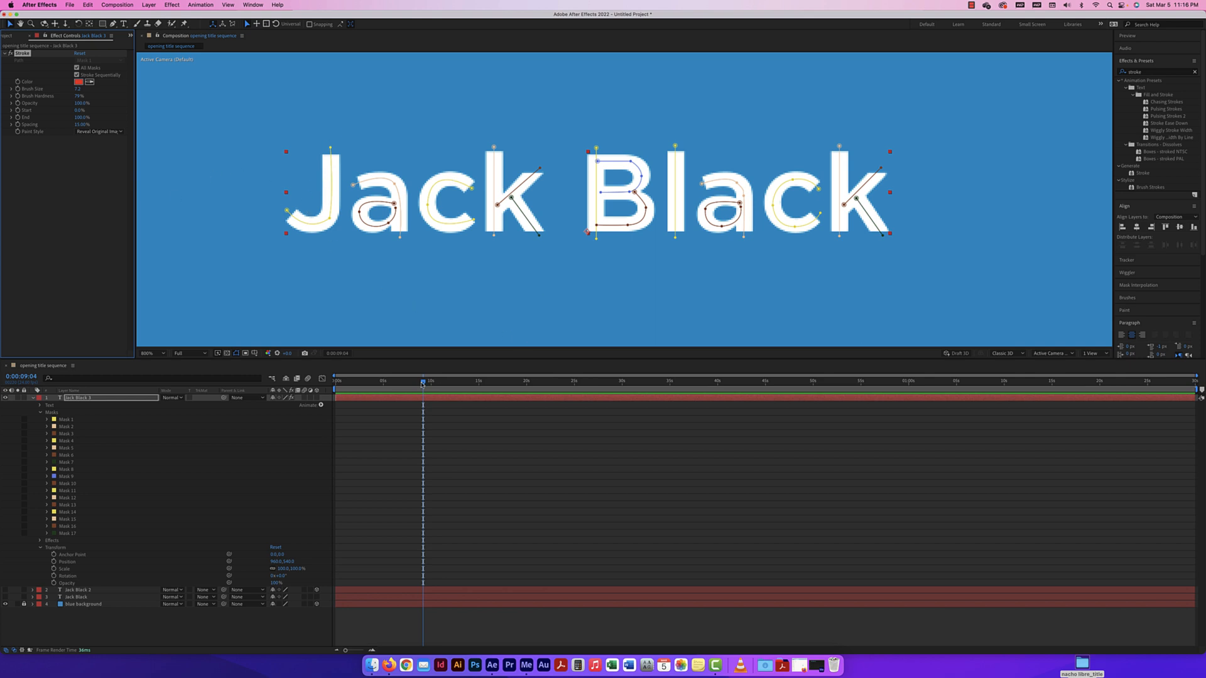
Expand the Stroke properties of Jack Black 3 and keyframe End at 0% at the start of the composition
drag(423, 380, 321, 381)
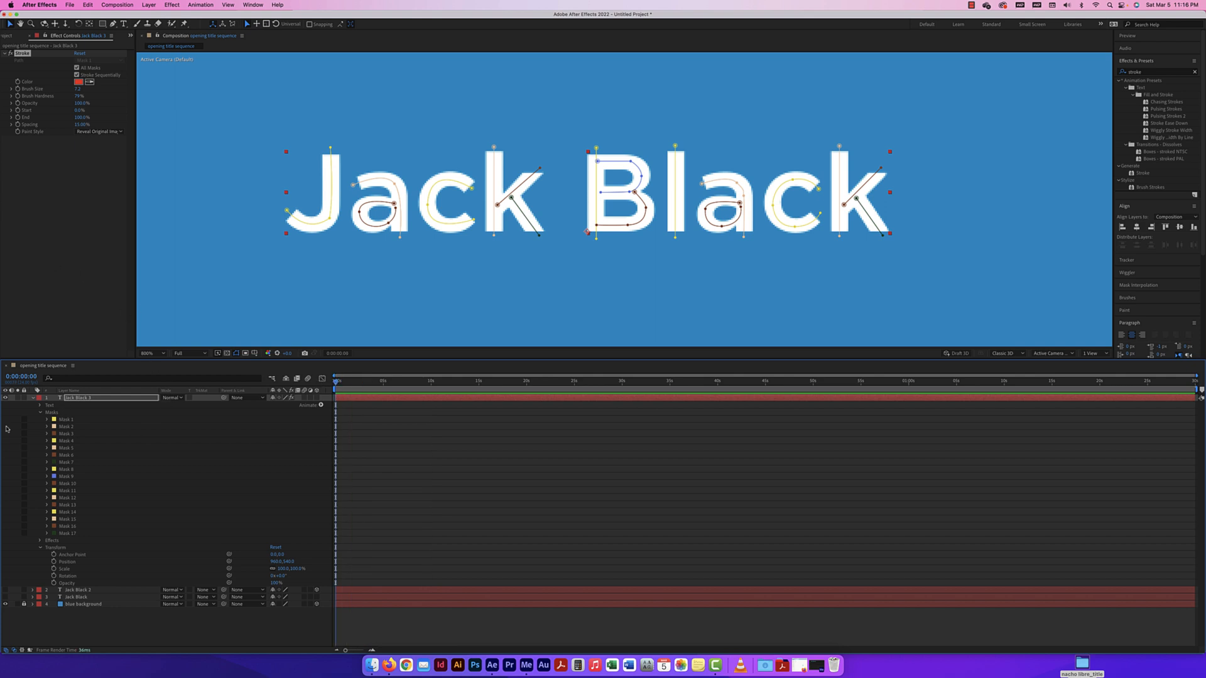
click(40, 413)
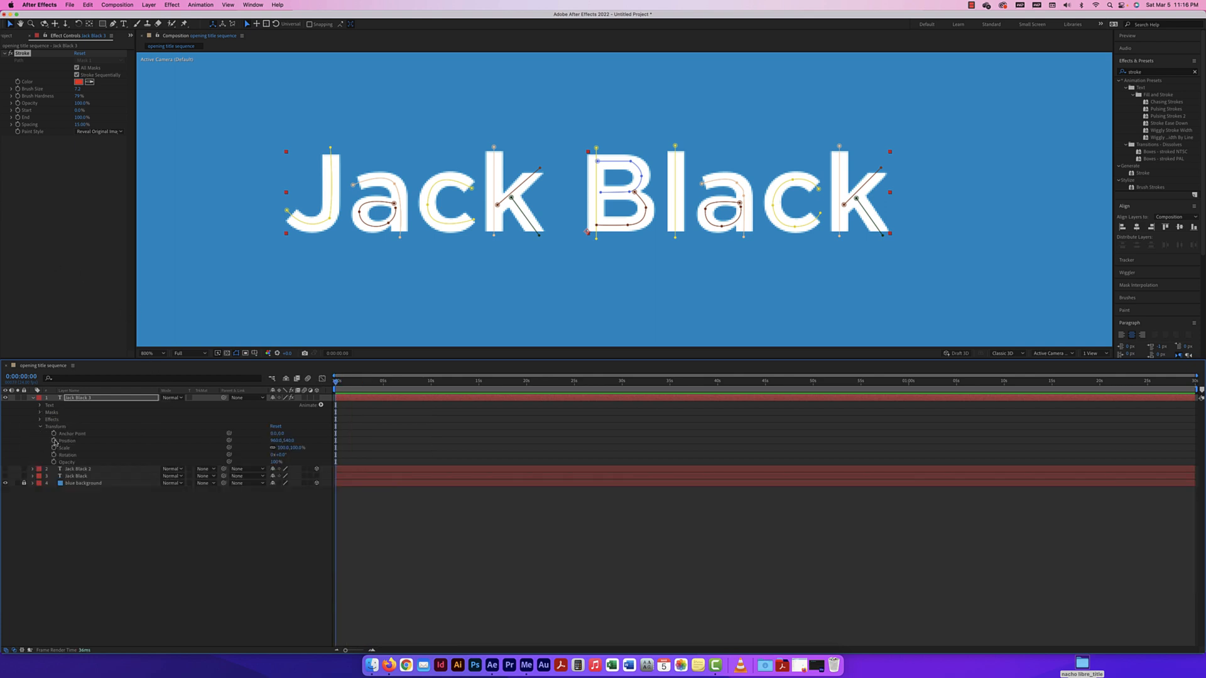
click(41, 419)
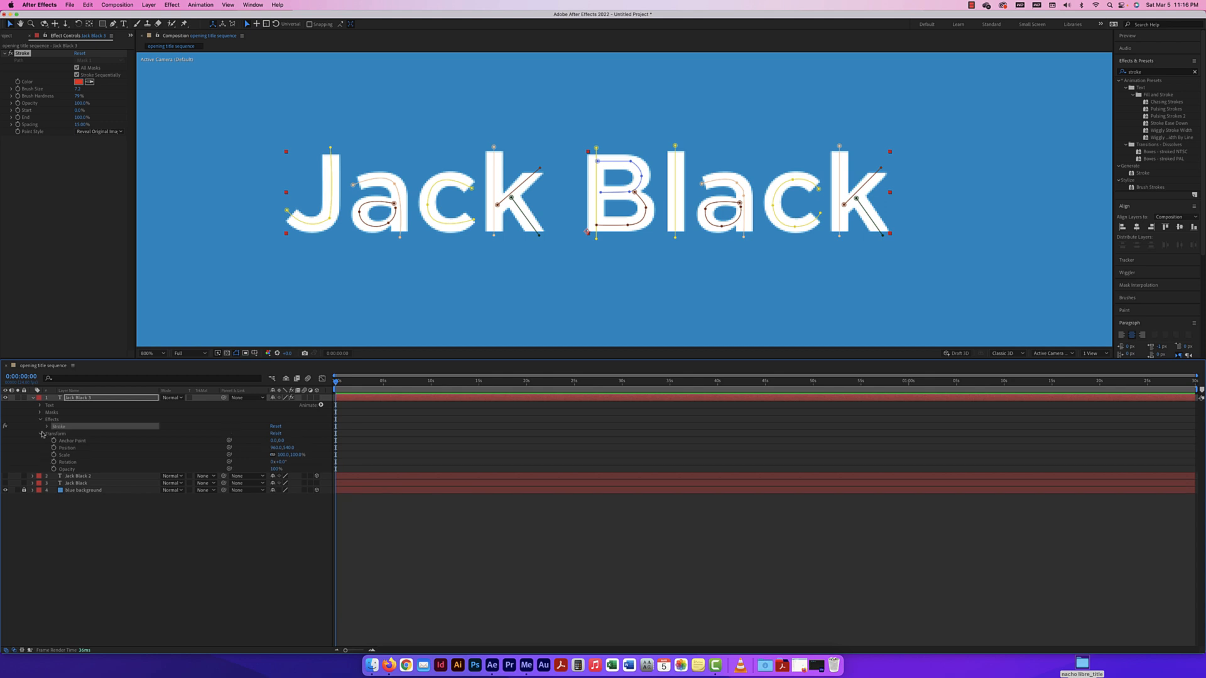
click(46, 426)
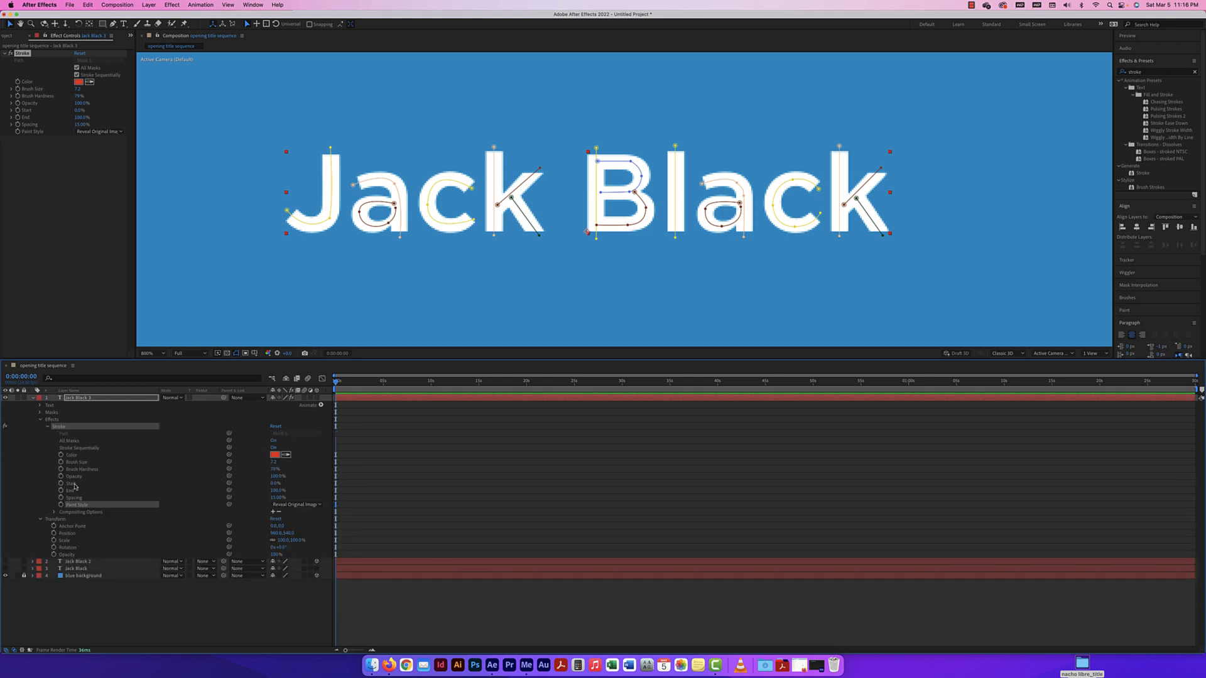
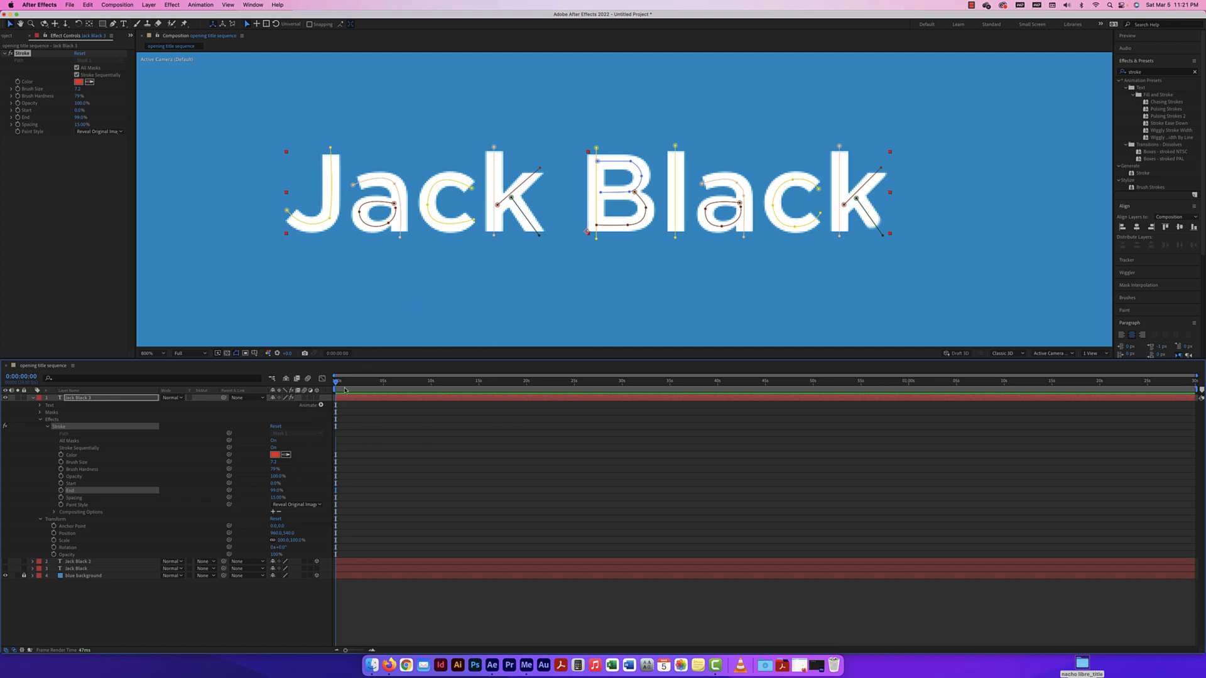
click(61, 491)
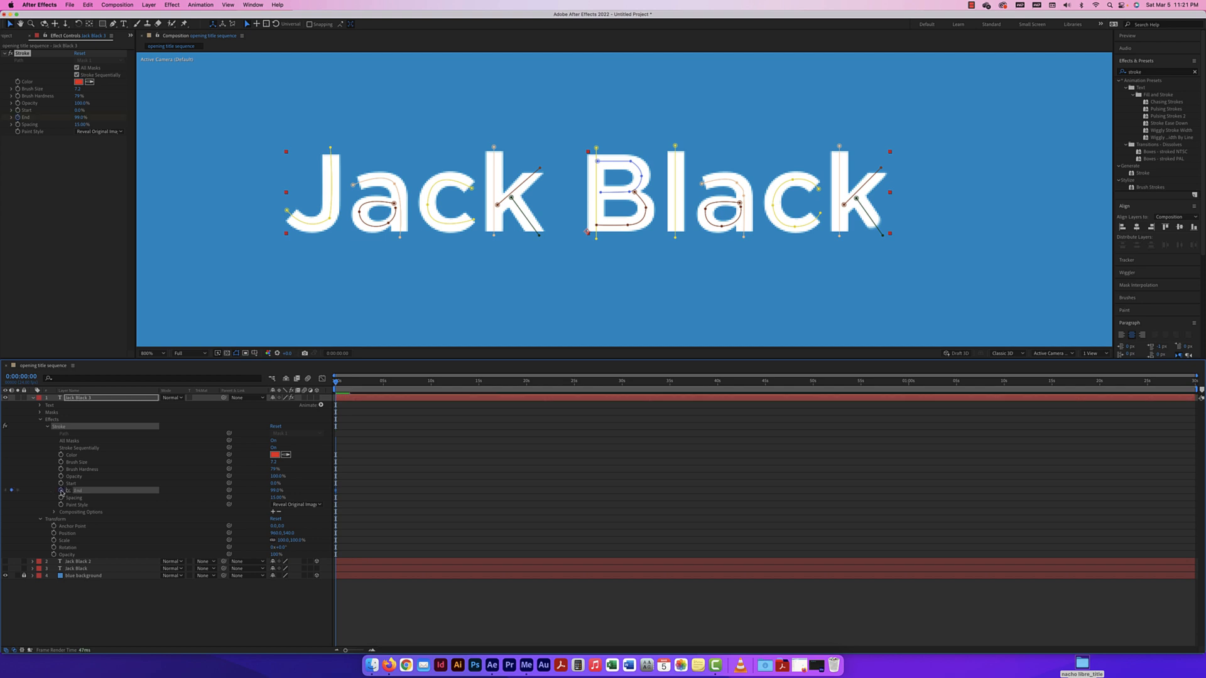
click(276, 491)
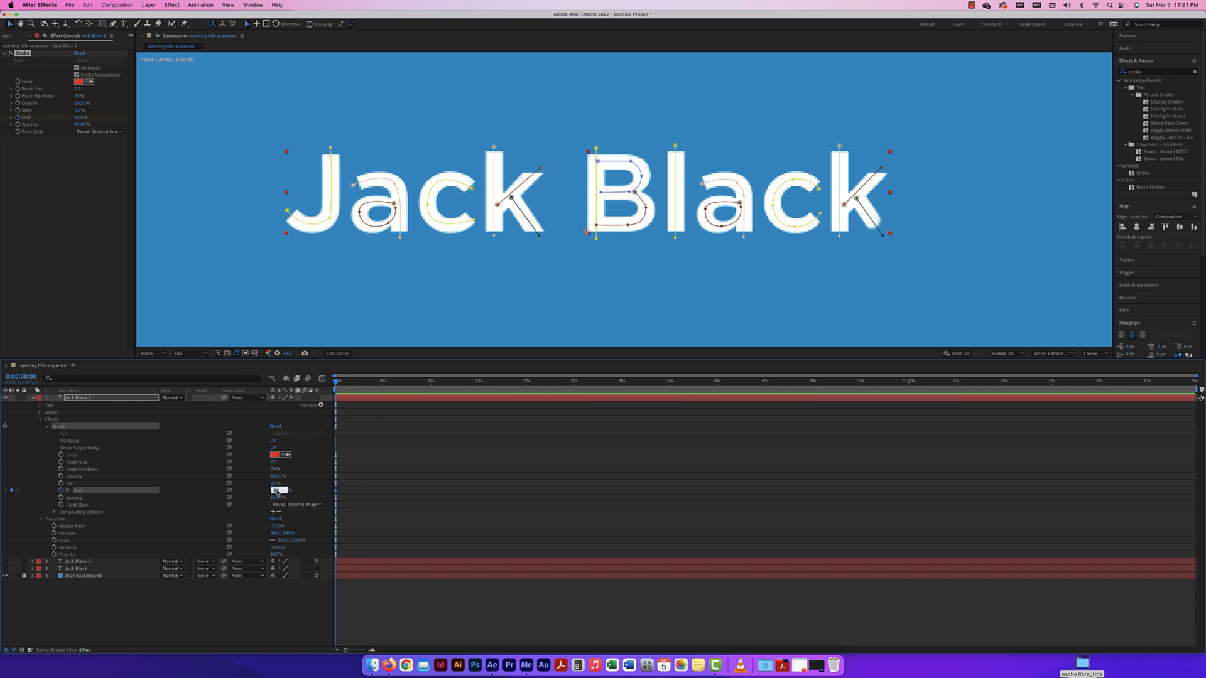
text(0)
key(Return)
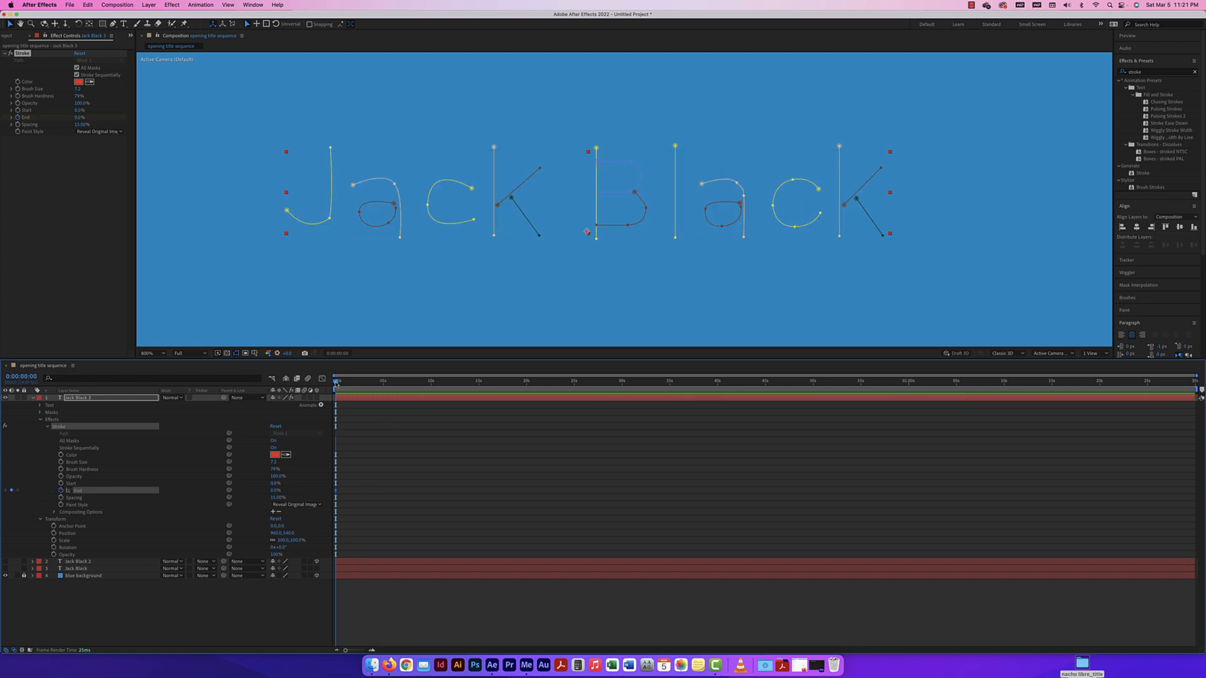
Add a second Stroke End keyframe of 100% at 0:00:02:12
drag(336, 383, 360, 383)
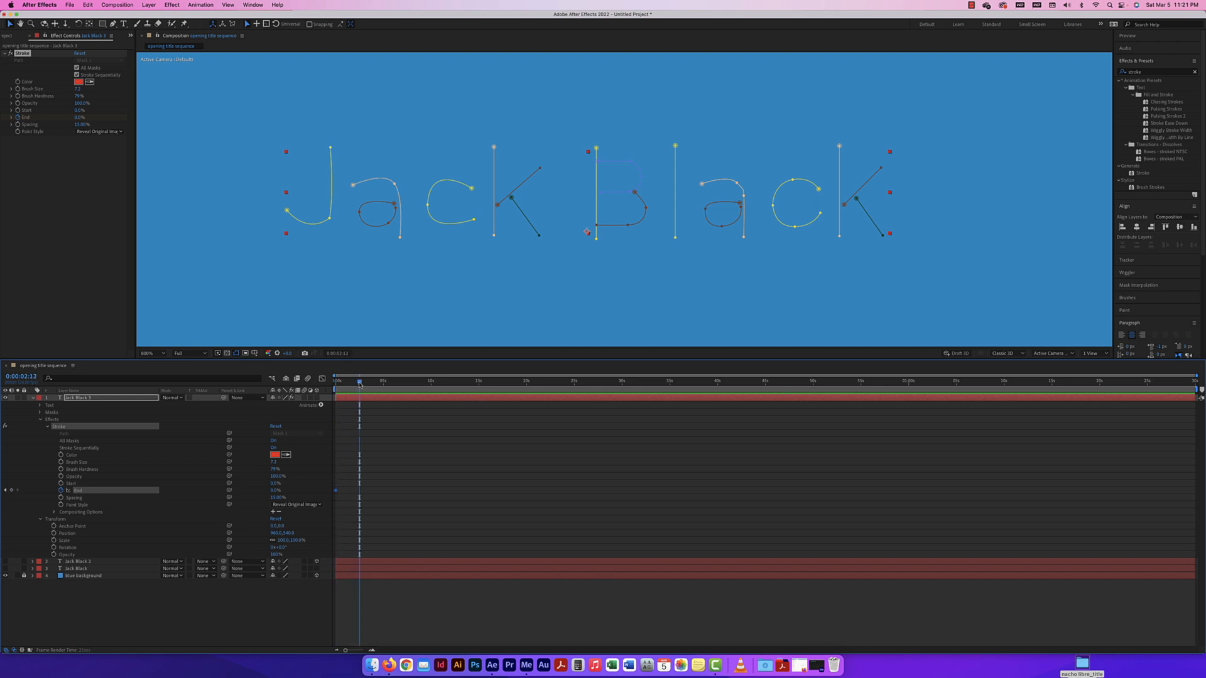
click(275, 491)
text(100)
key(Return)
Play the write-on animation from the start of the composition to check how the letters are revealed
key(space)
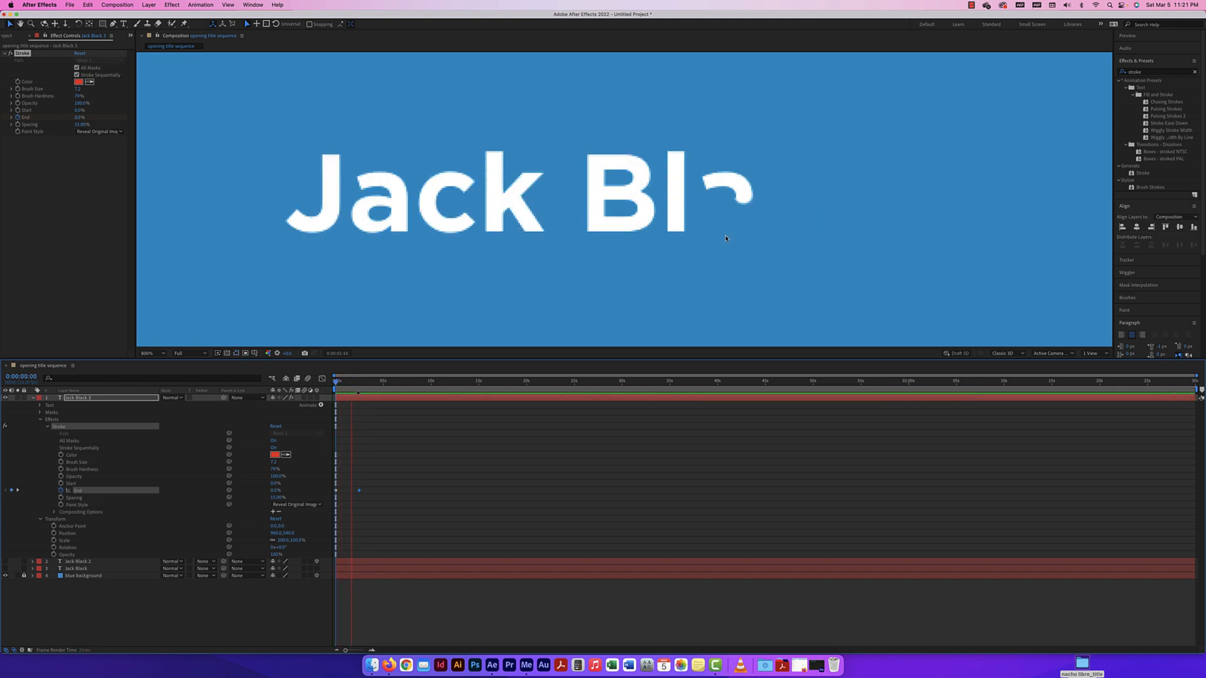
key(period)
key(super+minus)
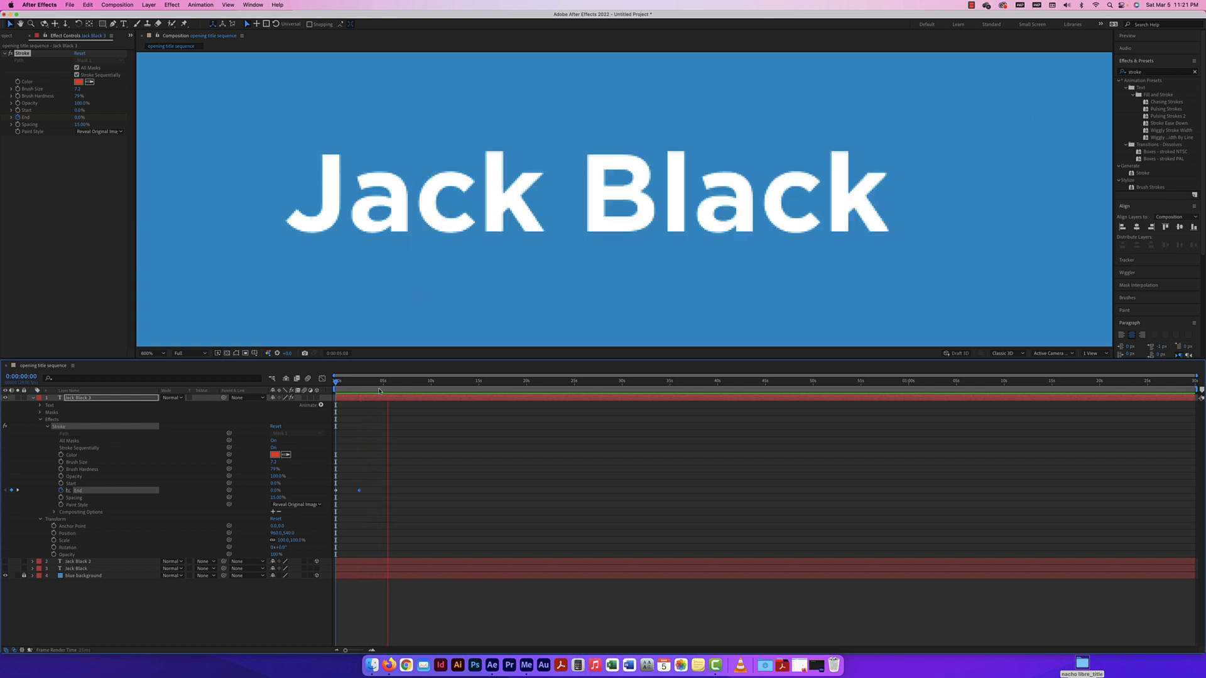
key(space)
click(336, 381)
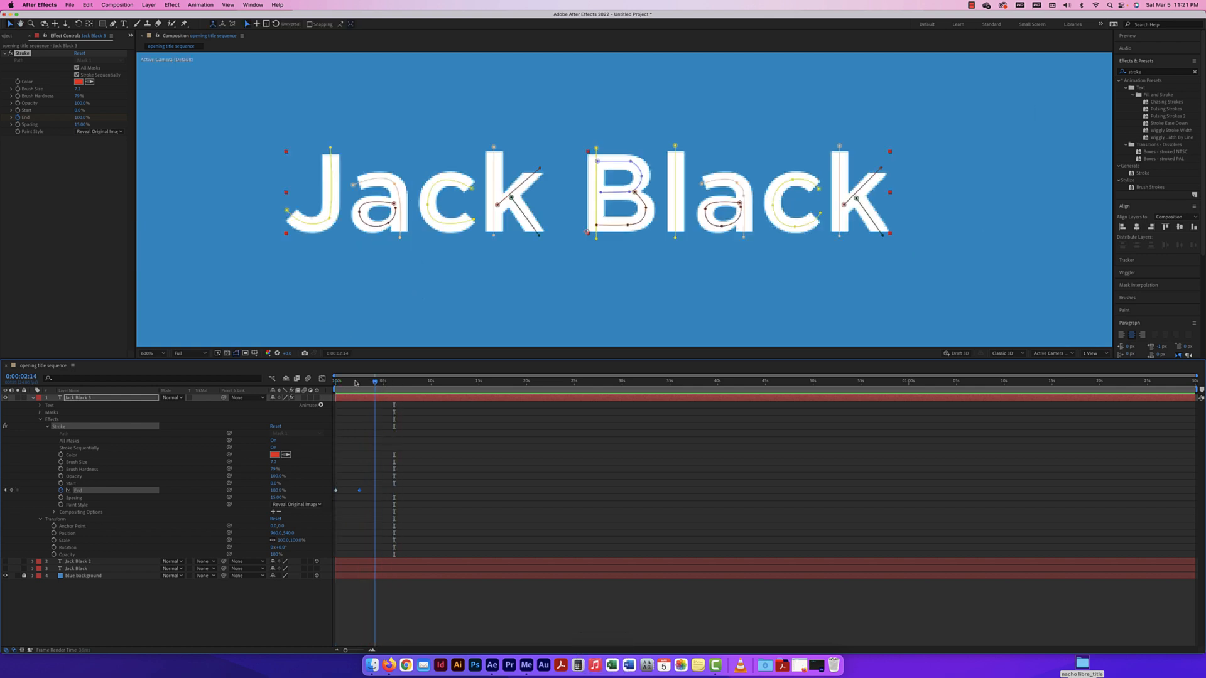
drag(336, 382, 333, 382)
key(space)
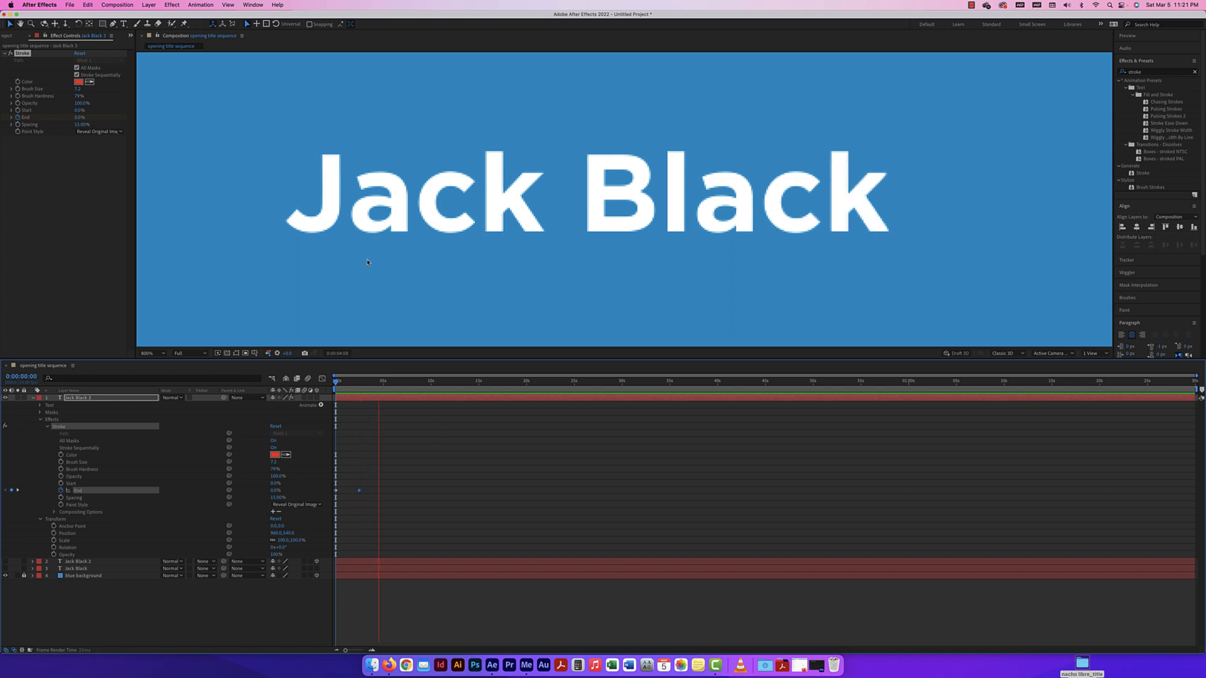
key(space)
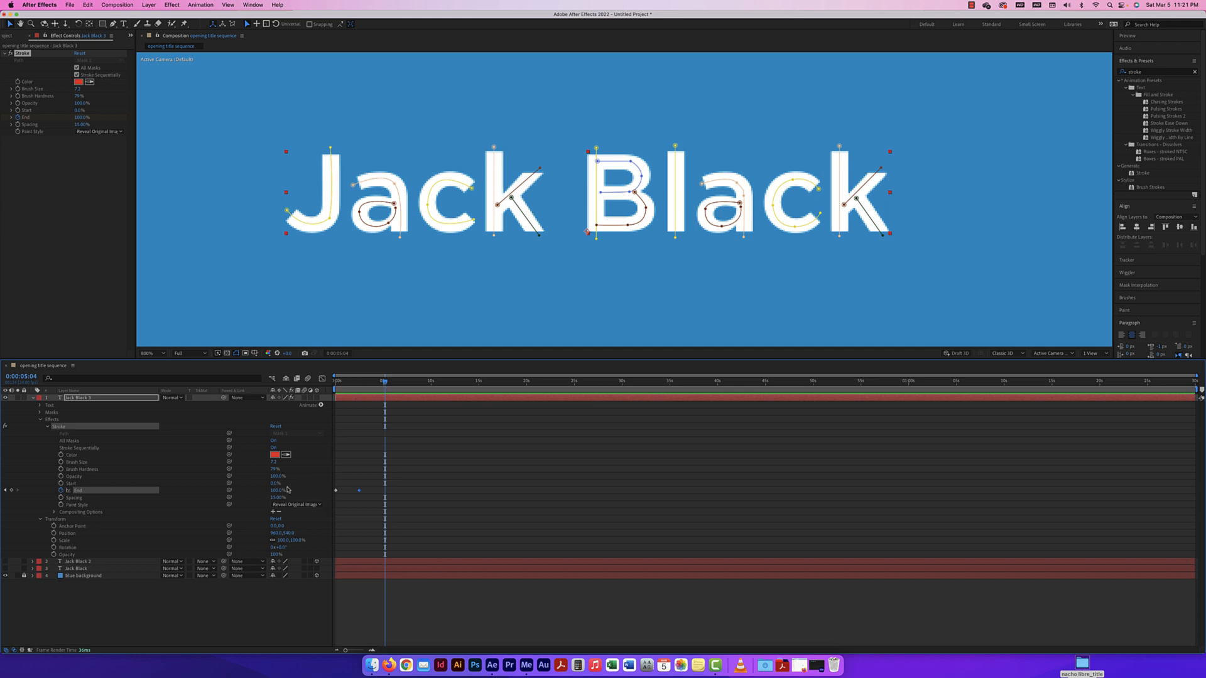
Collapse the effects of the Jack Black 3 layer and deselect the layer
click(41, 420)
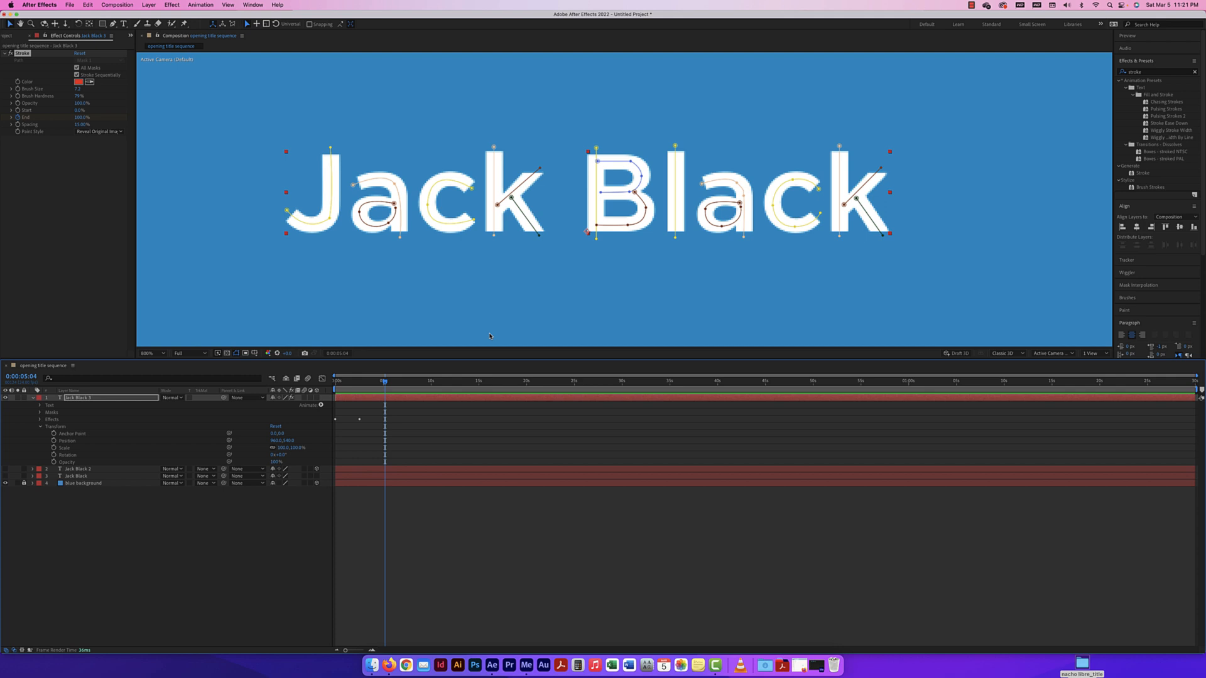
key(super+minus)
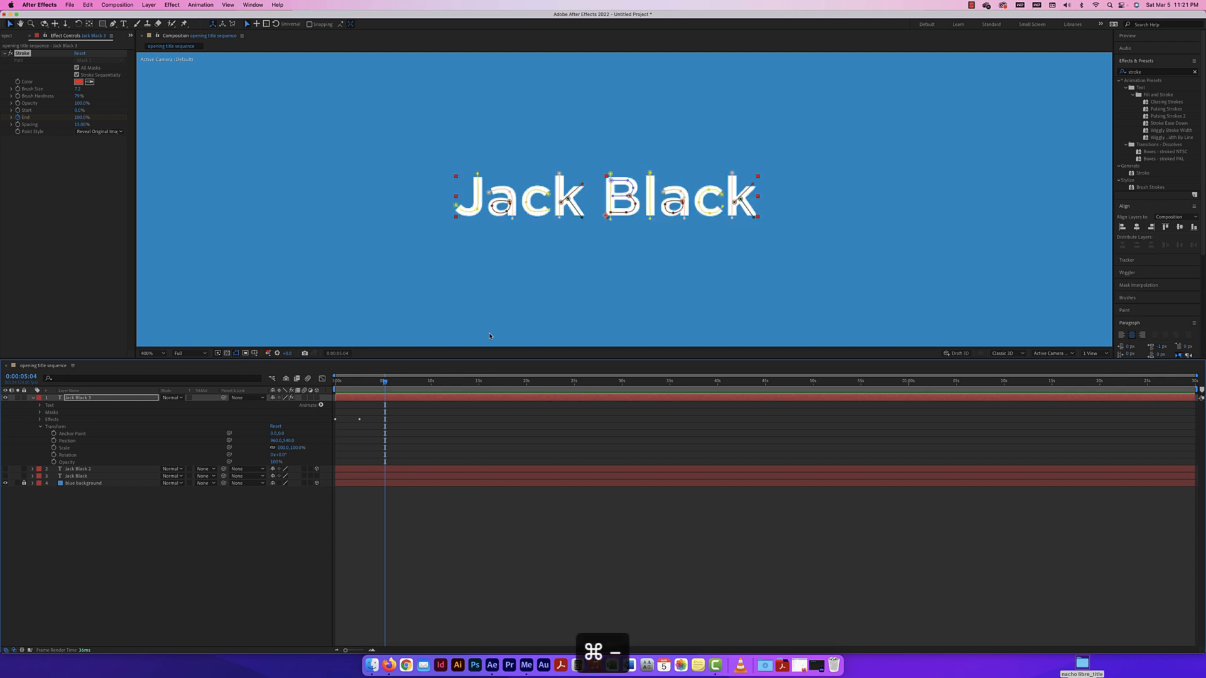
click(459, 259)
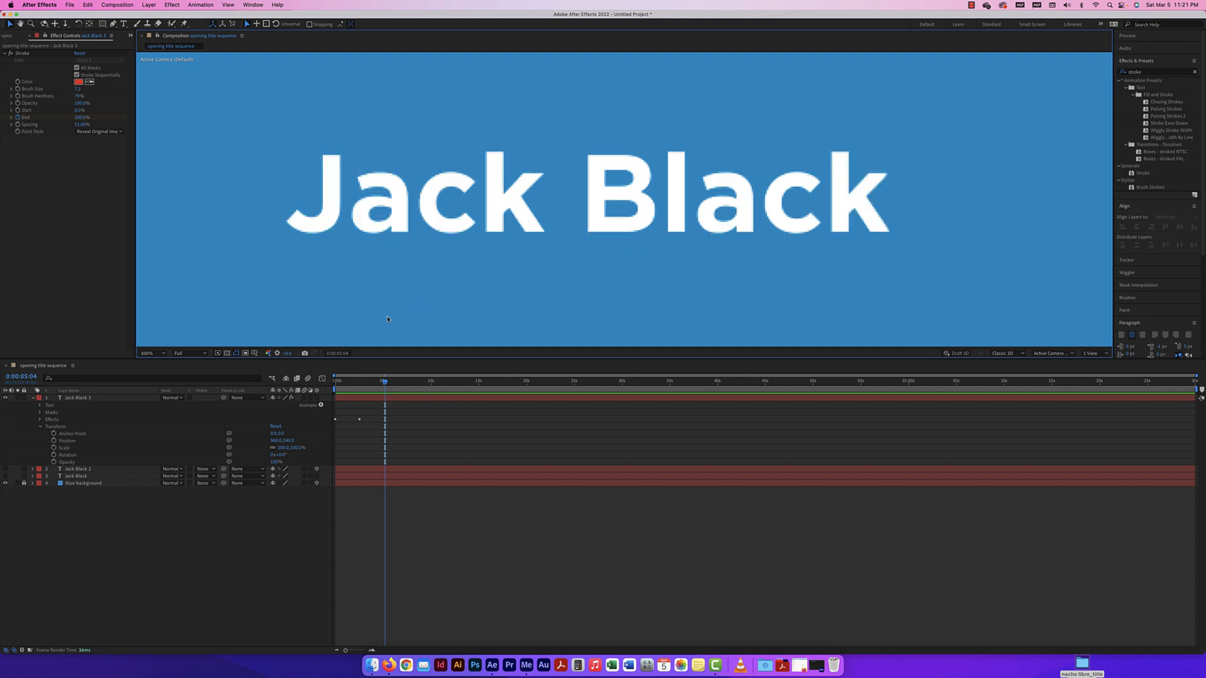
key(super+minus)
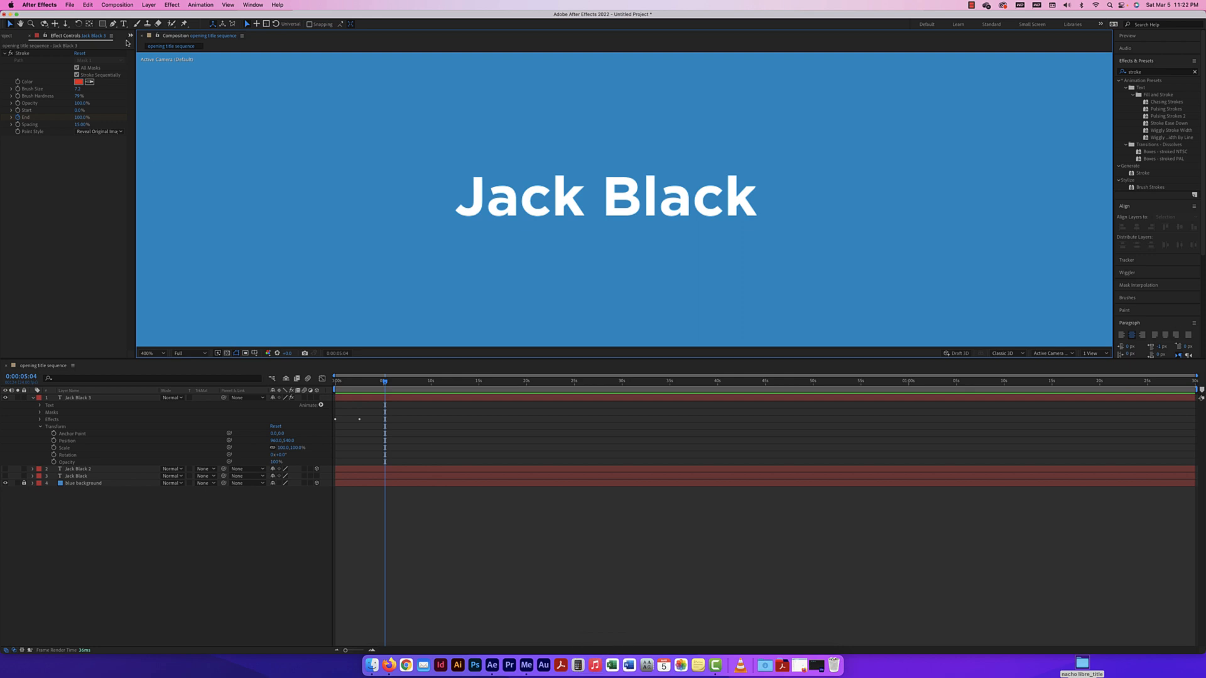
Draw a slightly curved underline beneath the Jack Black text with the Pen tool and give it a white Solid Color stroke
click(113, 23)
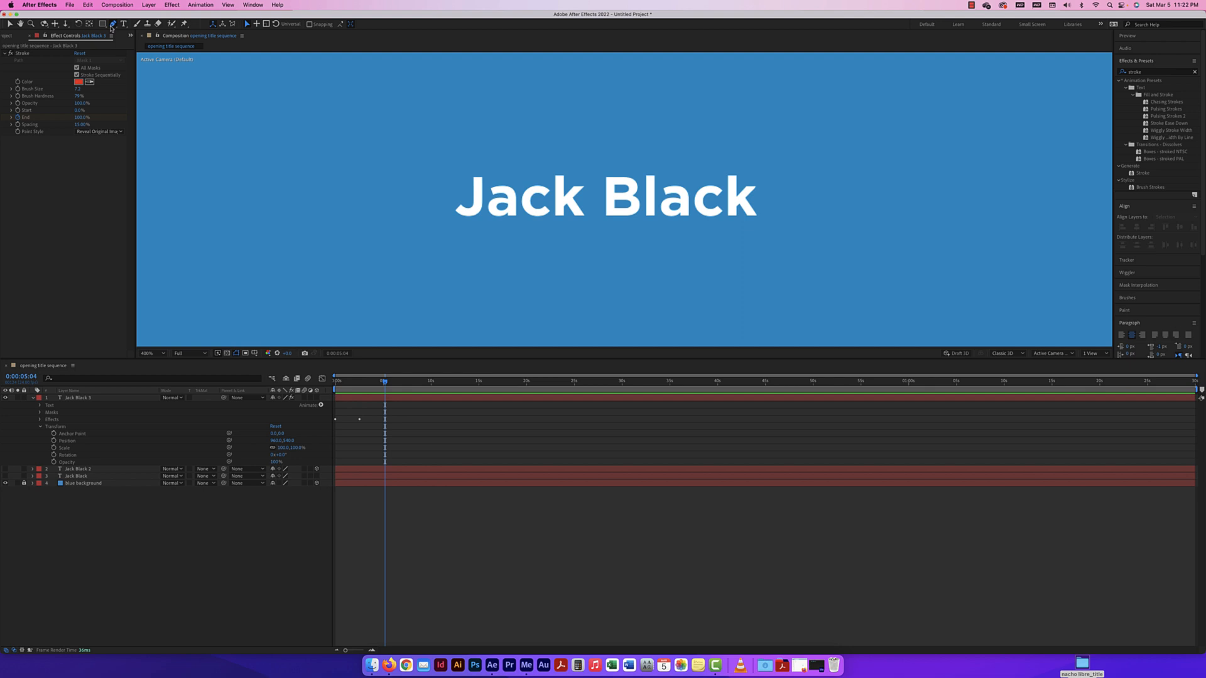
click(454, 276)
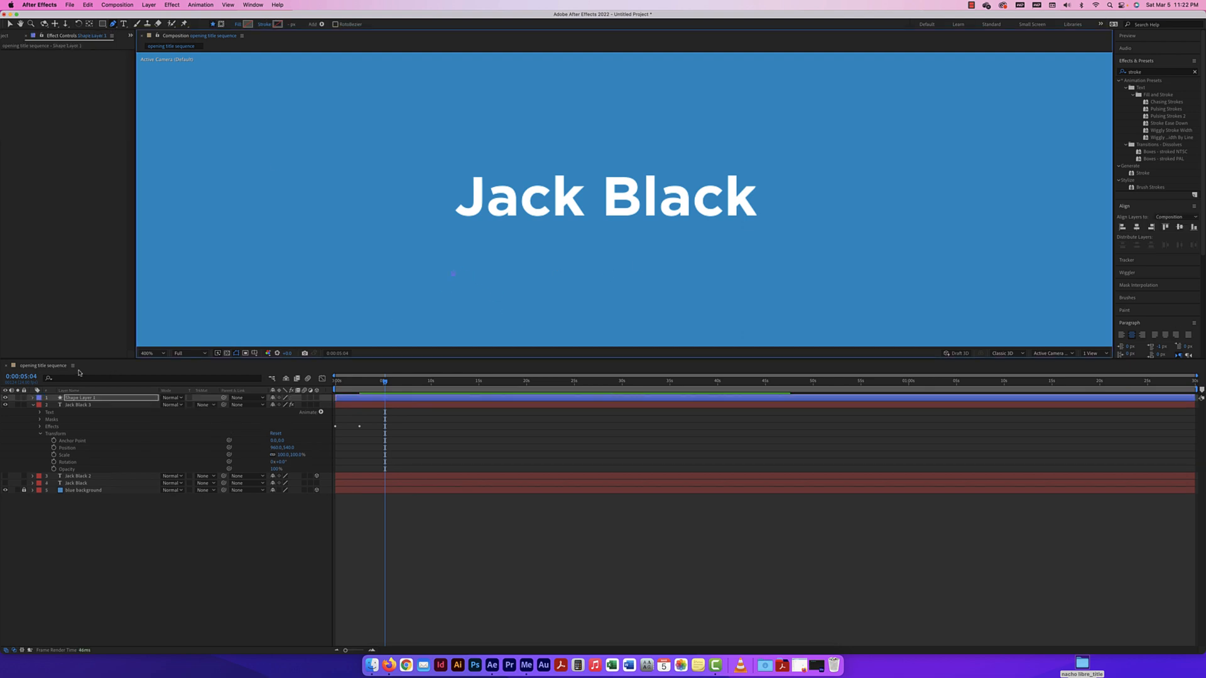
drag(767, 257, 830, 272)
click(265, 24)
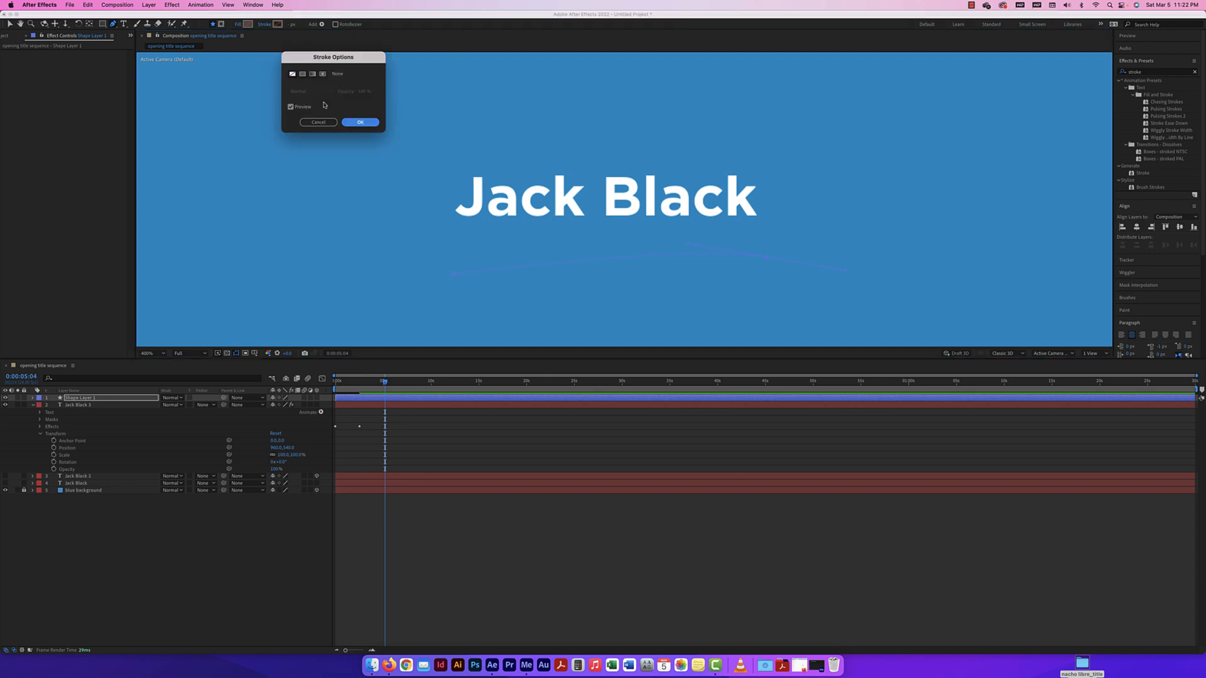
click(302, 74)
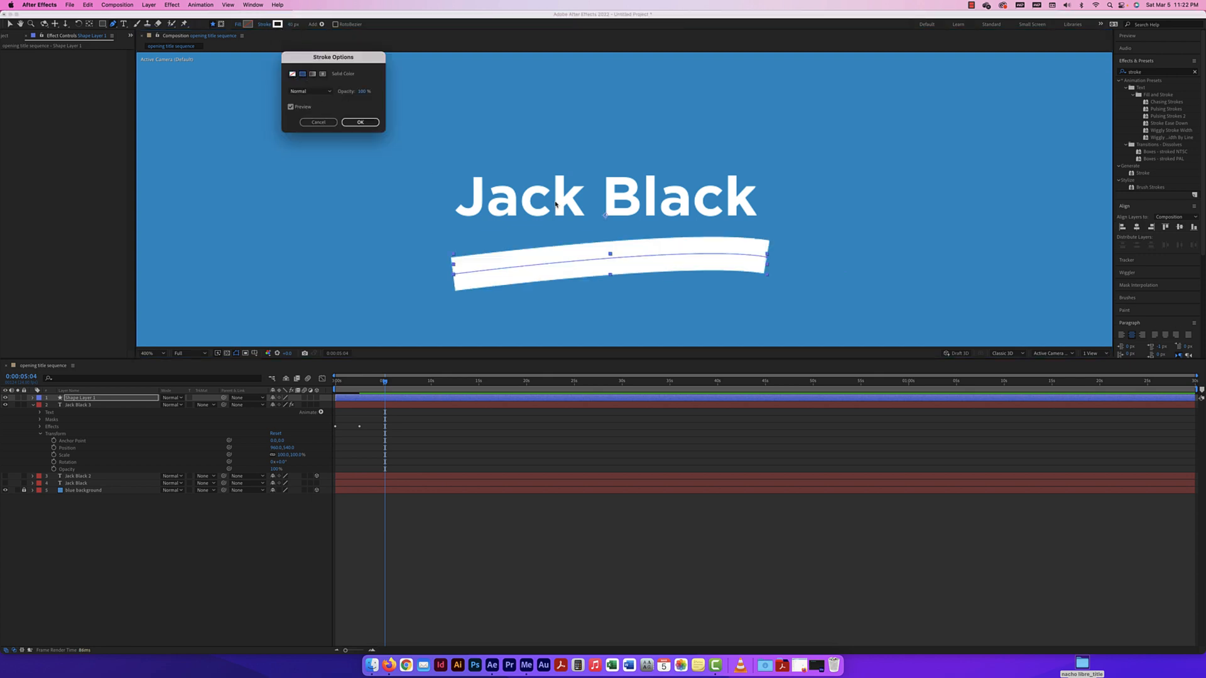
click(361, 123)
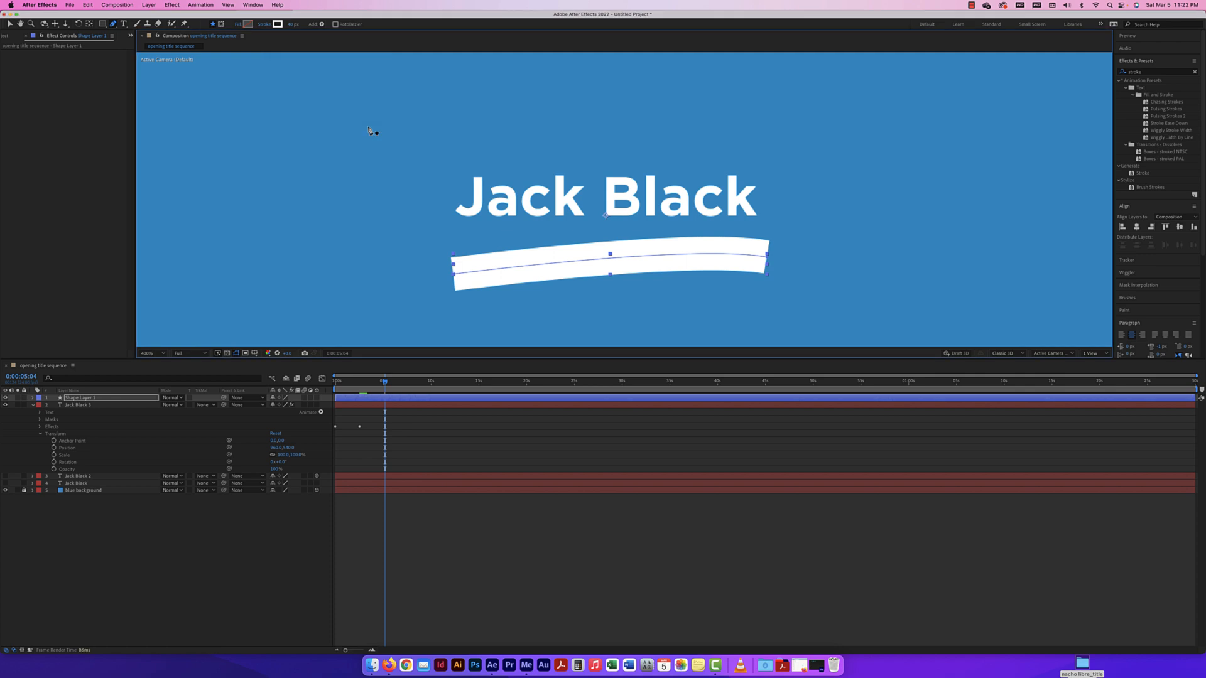
Rename the new shape layer as trim path
click(69, 399)
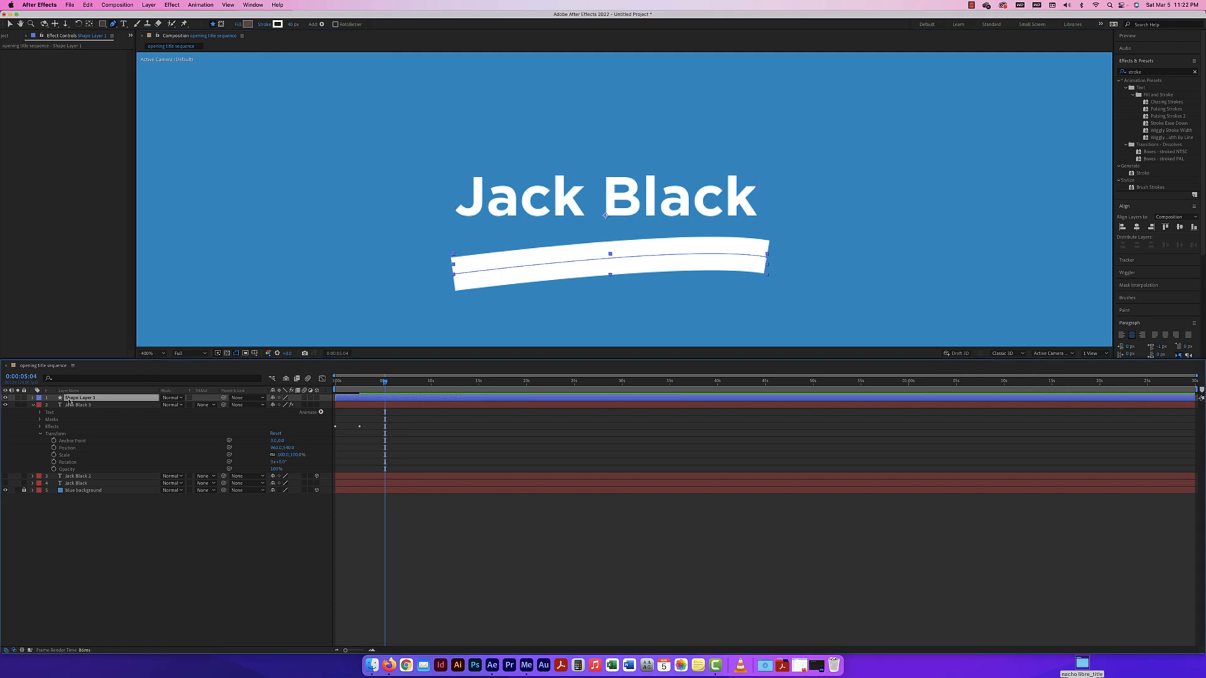
key(Return)
text(trim path)
key(Return)
Set the trim path layer's Stroke 1 to Round Cap for the Line Cap and Round Join for the Line Join
click(32, 405)
click(32, 398)
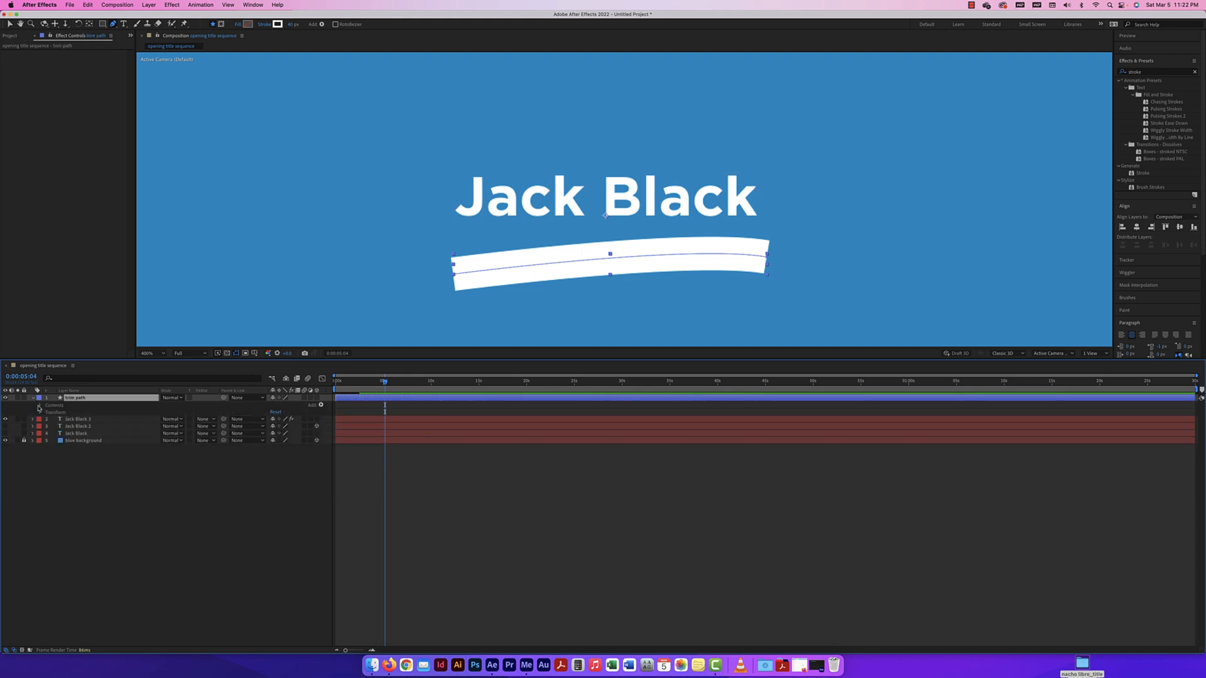
click(40, 406)
click(46, 412)
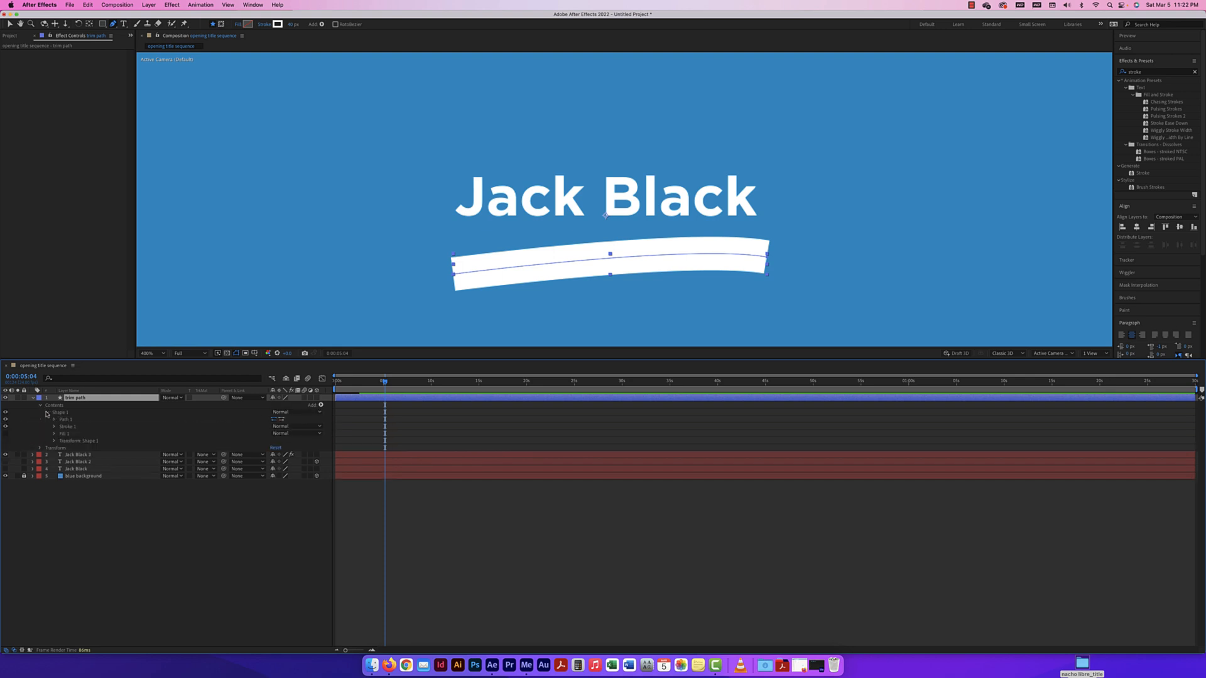
click(54, 427)
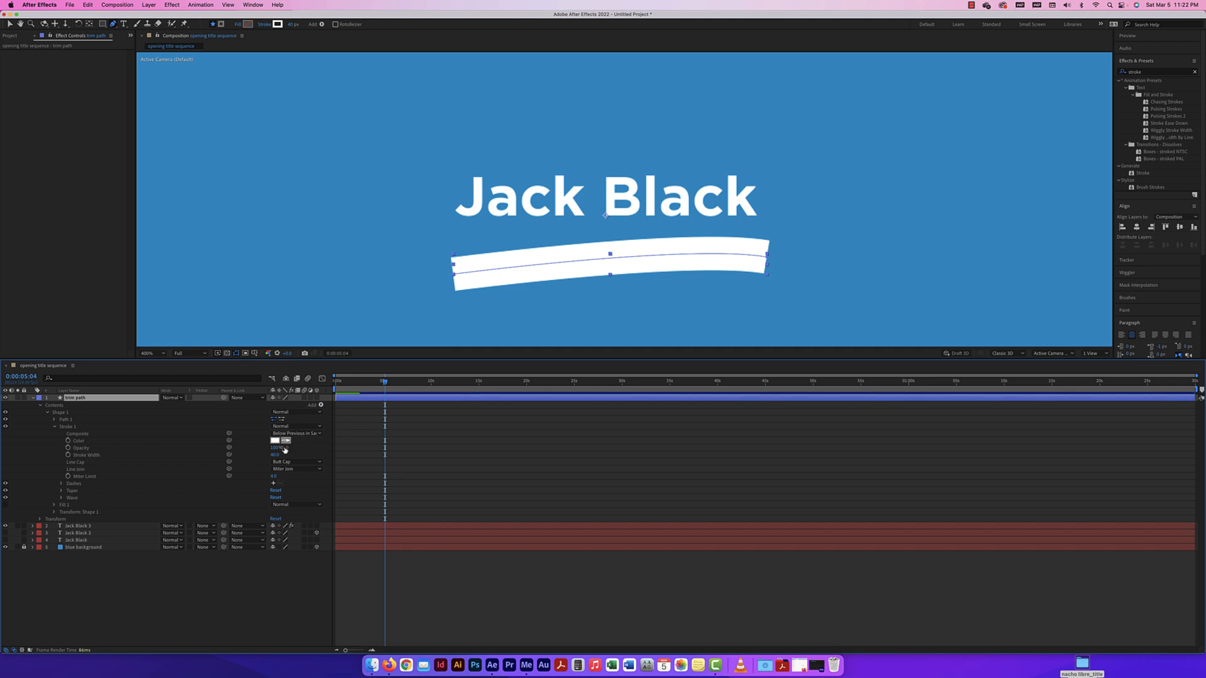
click(297, 463)
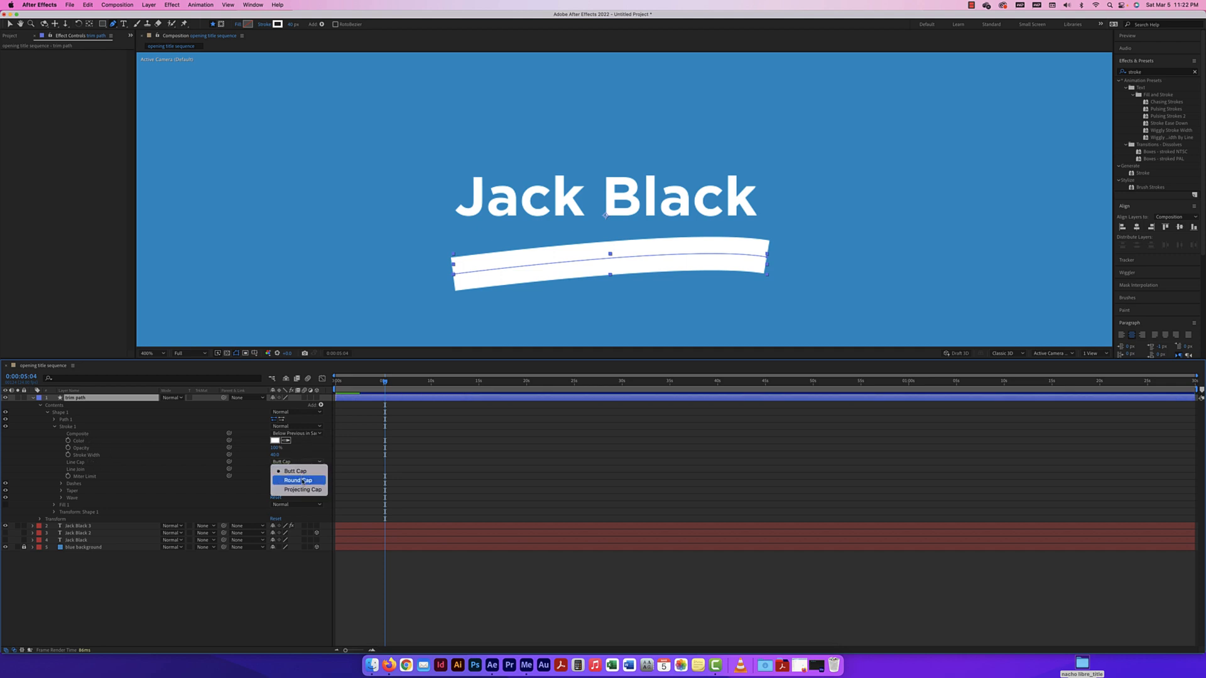
click(297, 481)
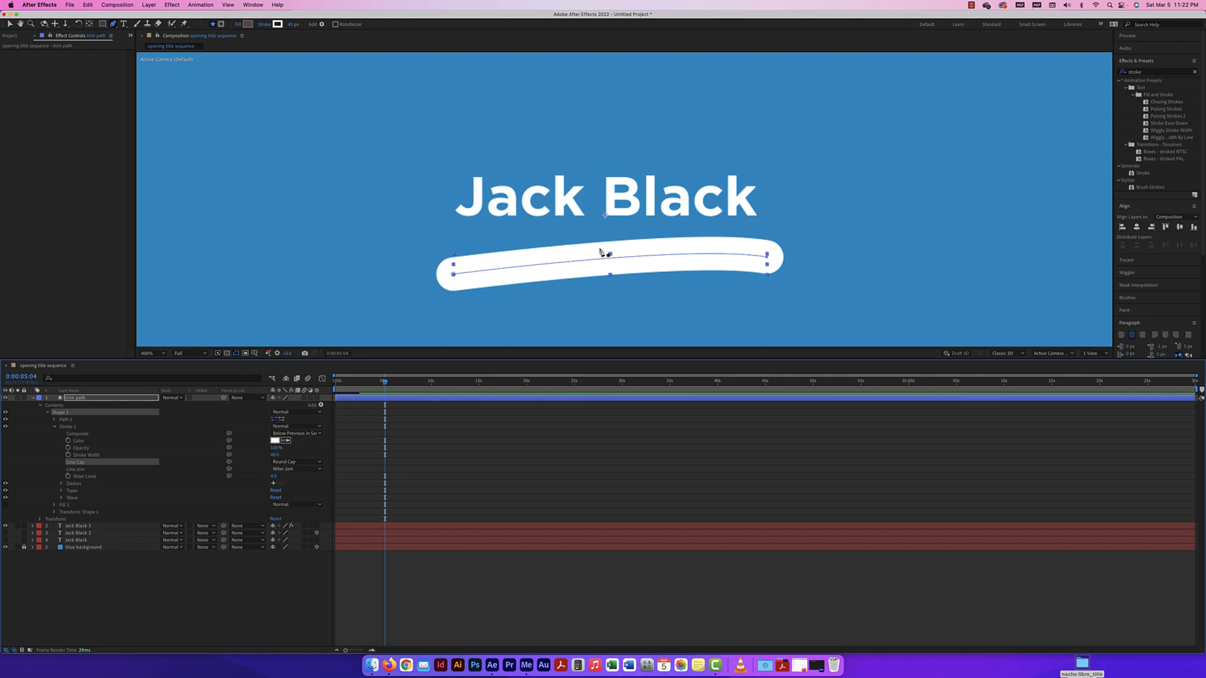
click(290, 470)
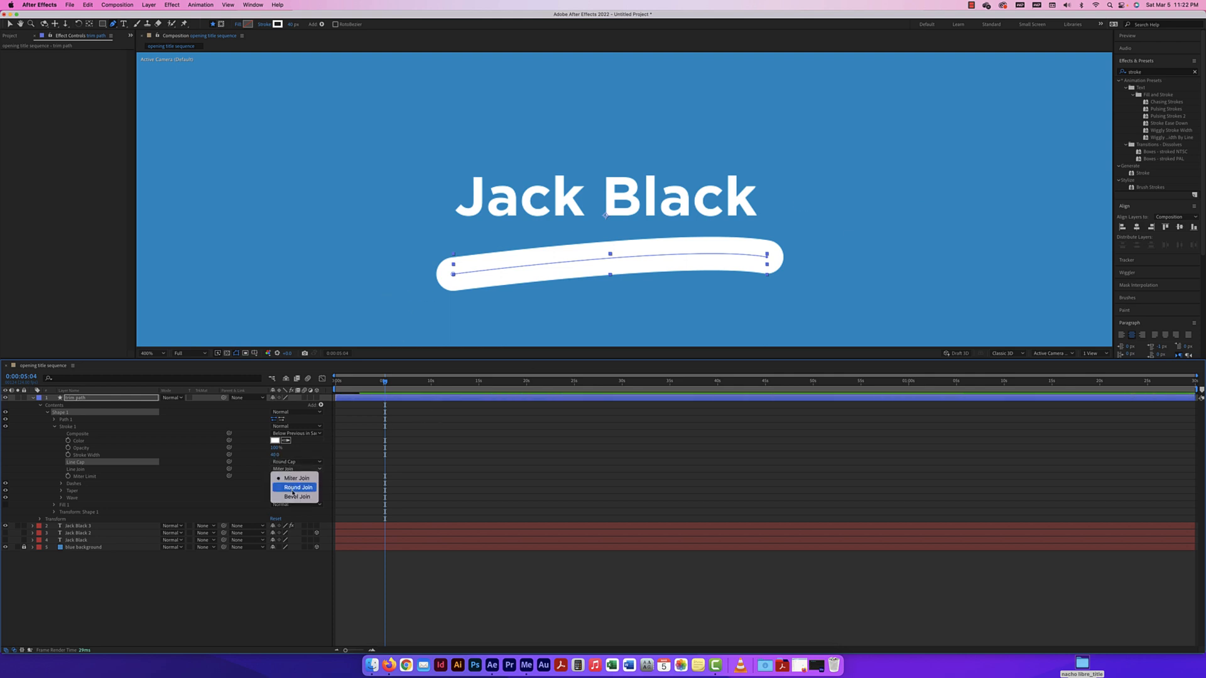
click(294, 488)
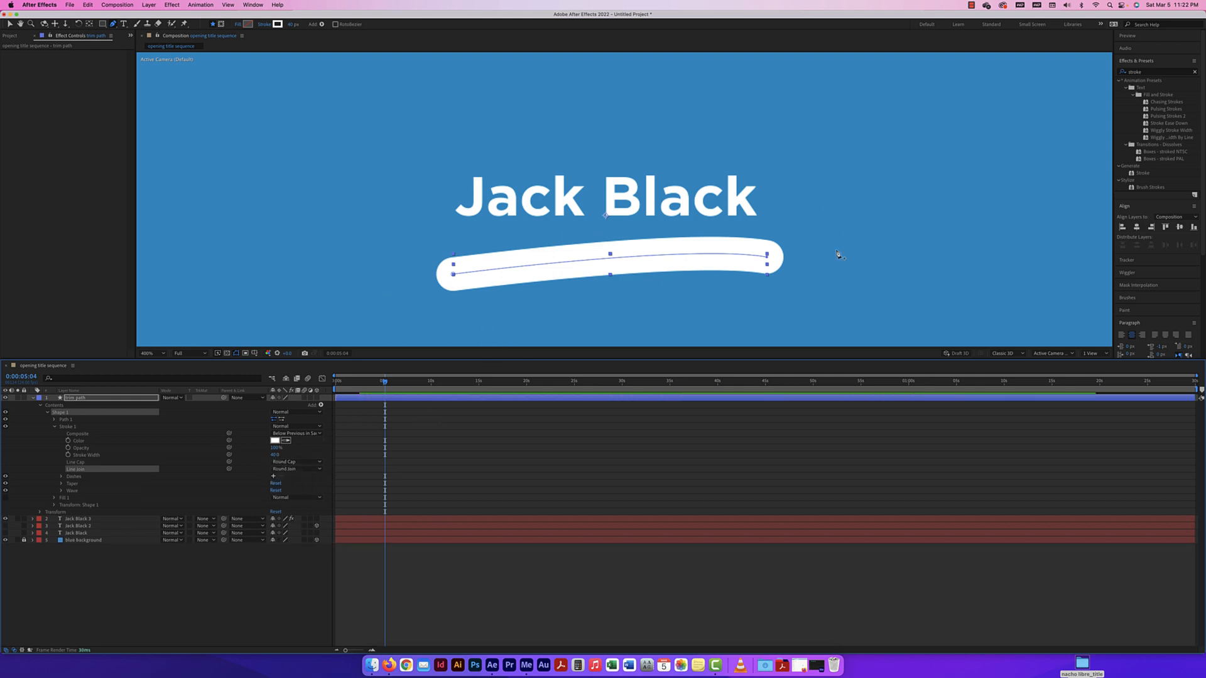
Taper the underline's stroke with a Start Length of 100% and reduce its Stroke Width to 20
click(61, 483)
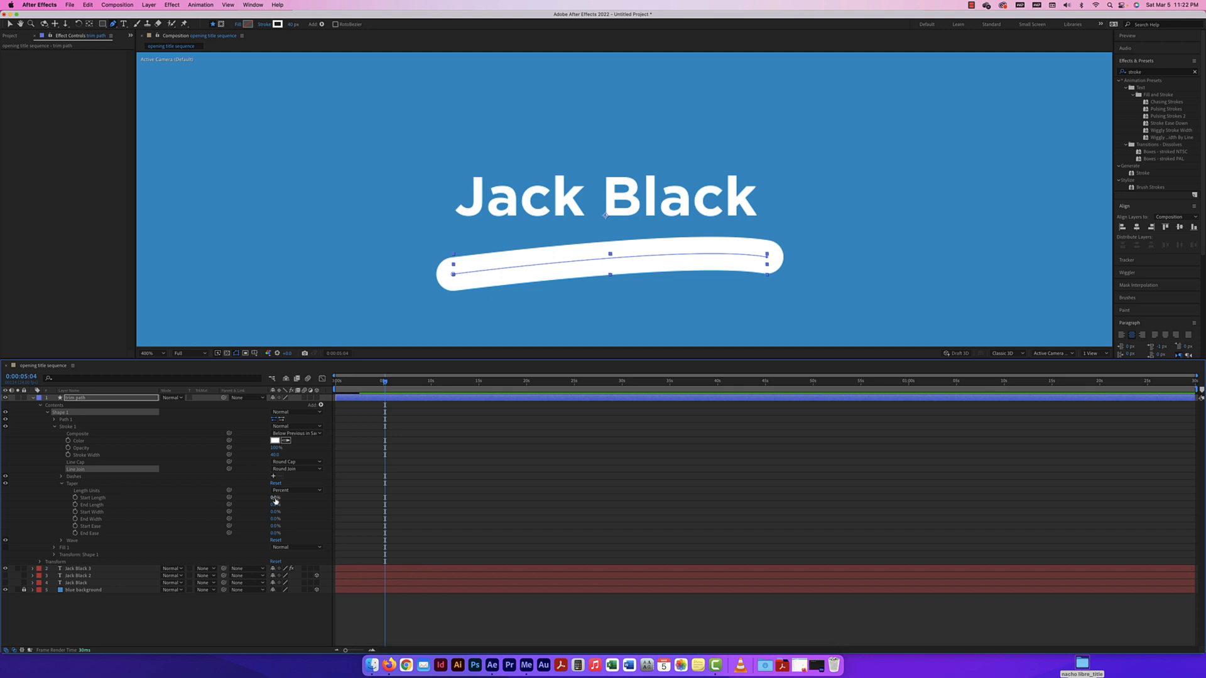
drag(275, 497, 324, 497)
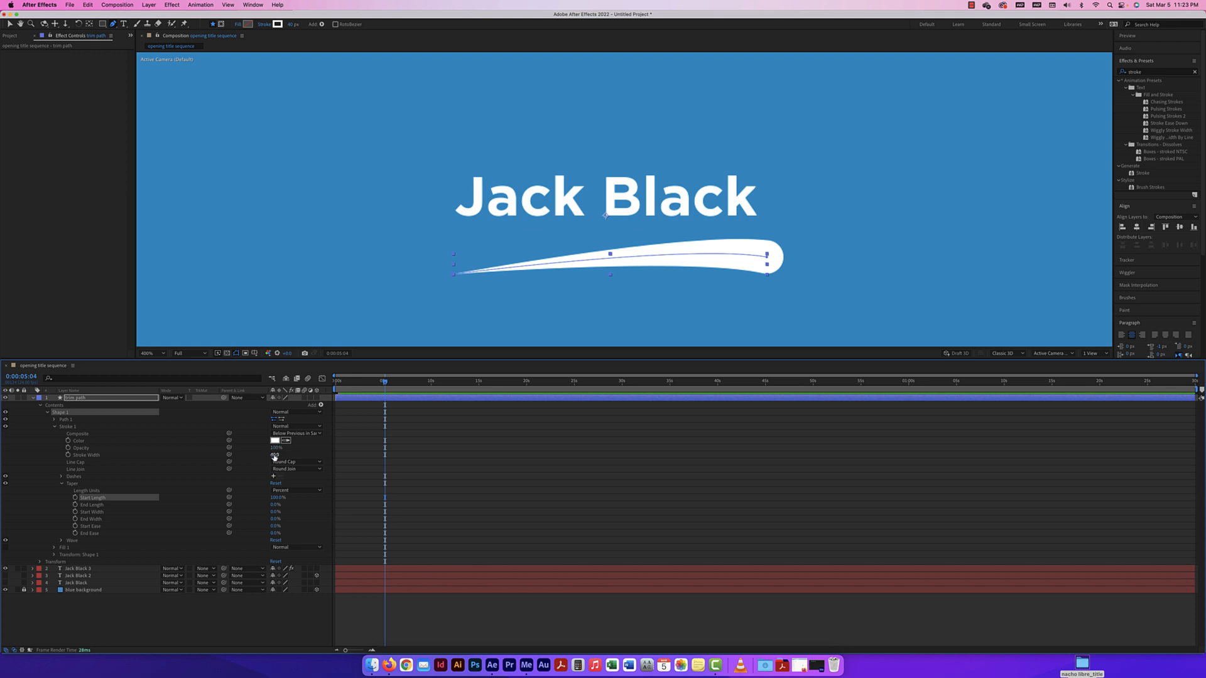
drag(274, 456, 263, 455)
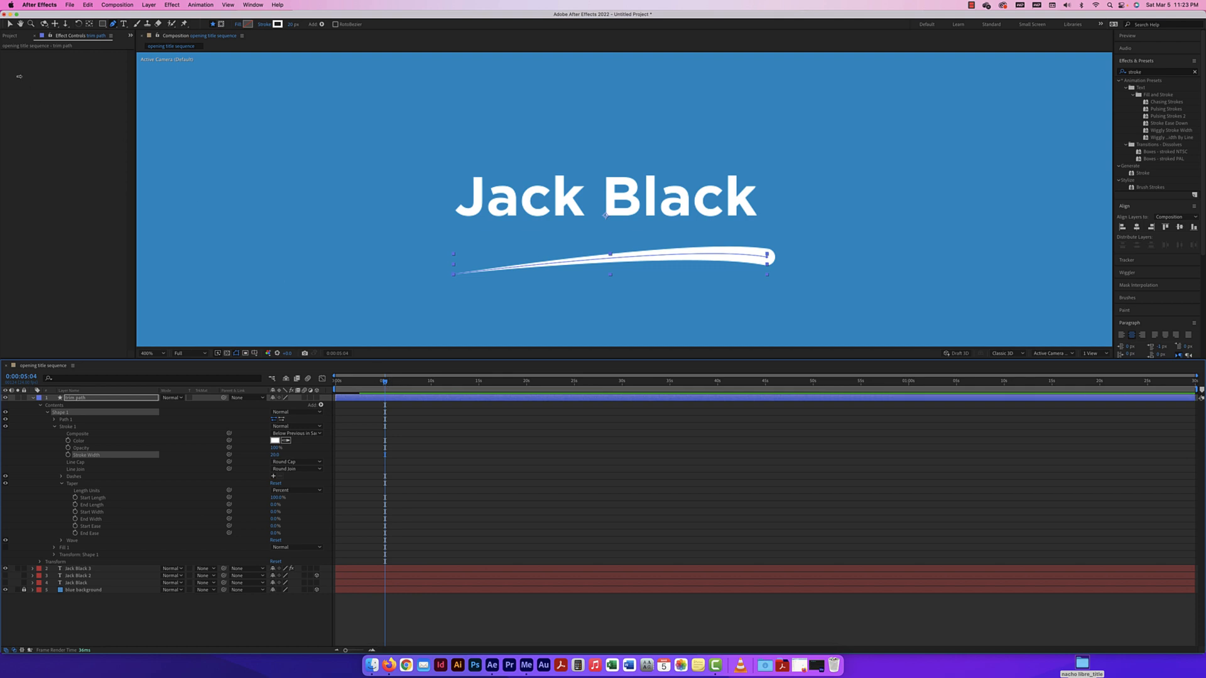
Rotate the underline slightly clockwise and move it up until it sits just beneath the Jack Black text
click(9, 25)
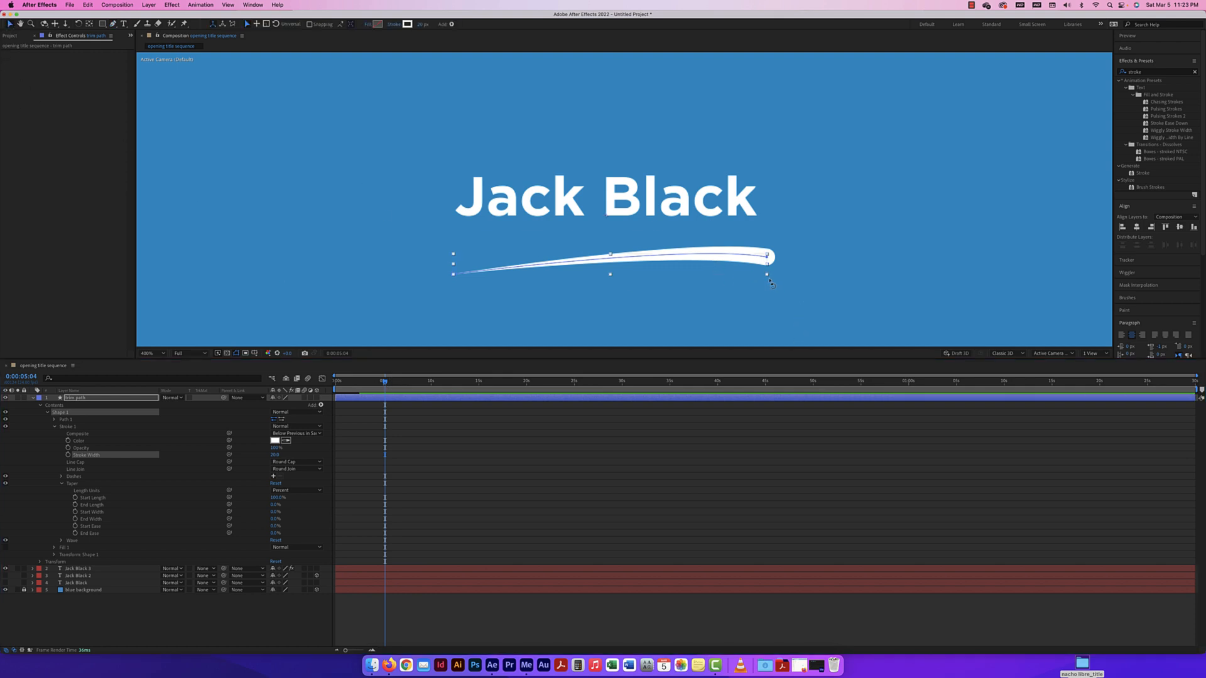
drag(772, 283, 772, 292)
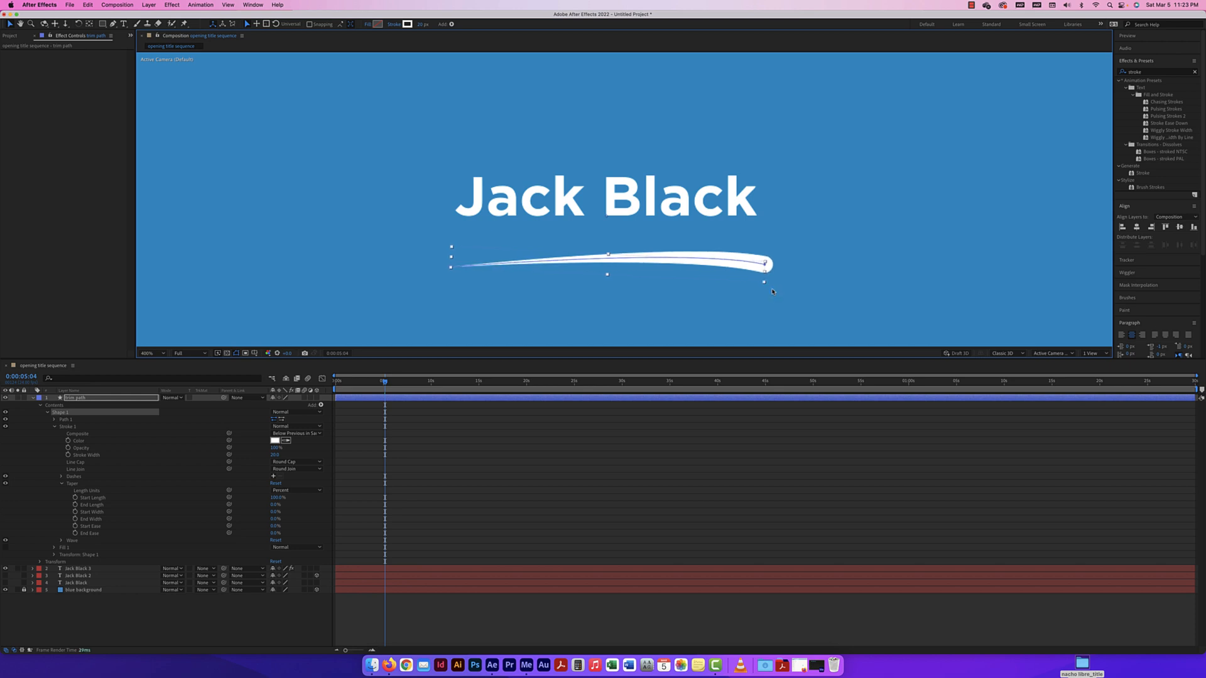
click(773, 291)
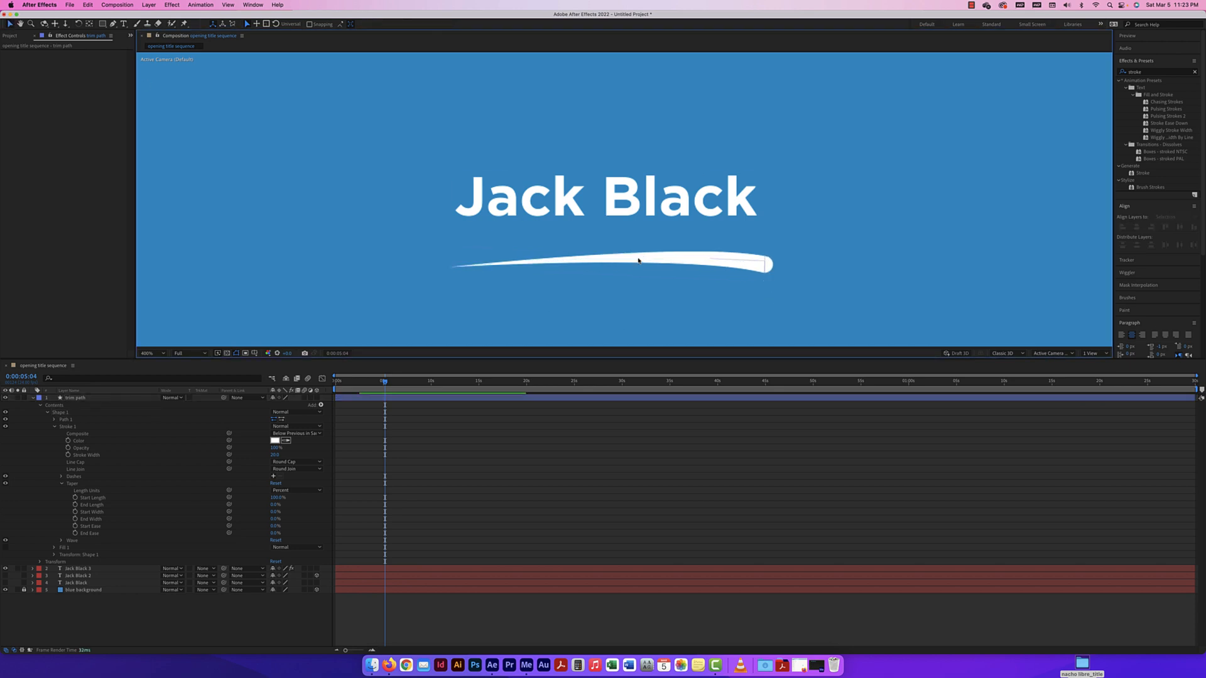
drag(638, 261, 642, 236)
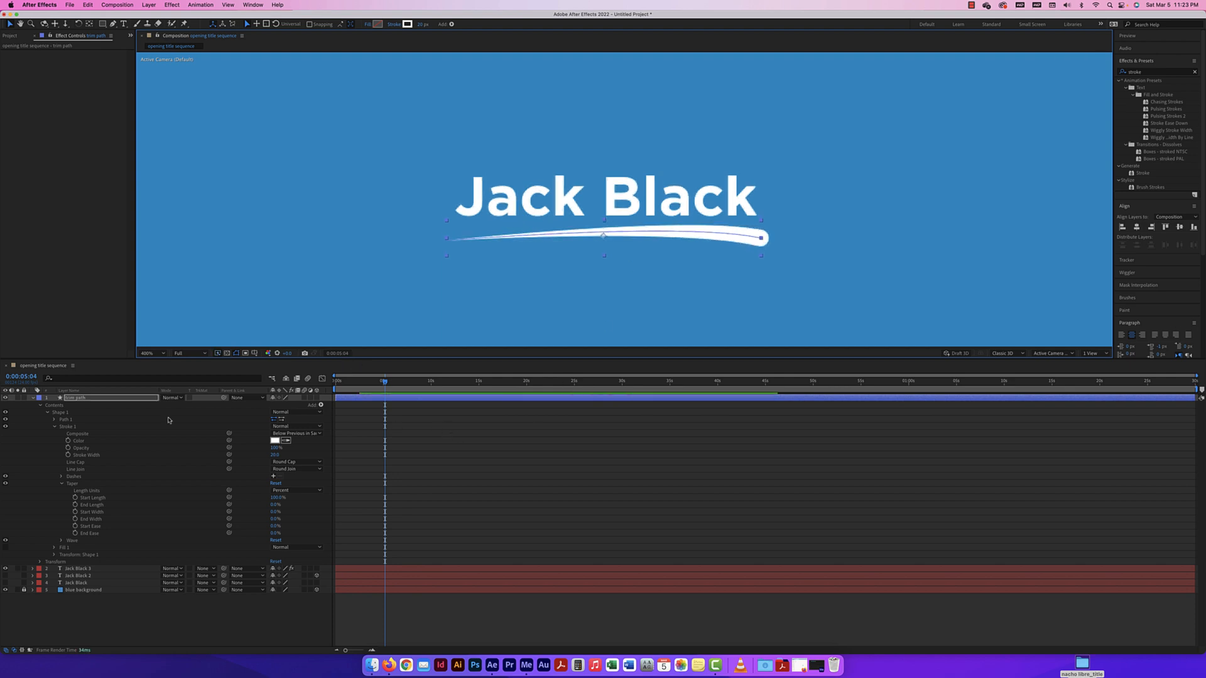
Collapse the trim path layer, expand Jack Black 3 and move the current time to 0:00:02:15, near its second Stroke End keyframe
click(32, 398)
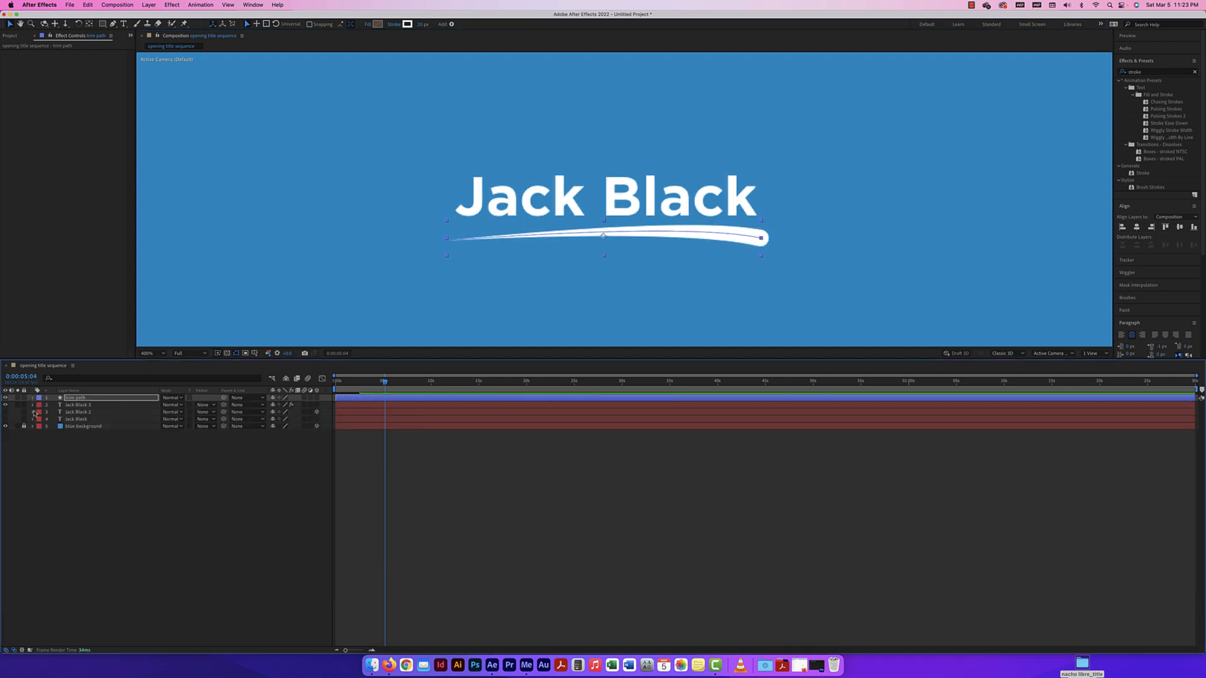
click(32, 405)
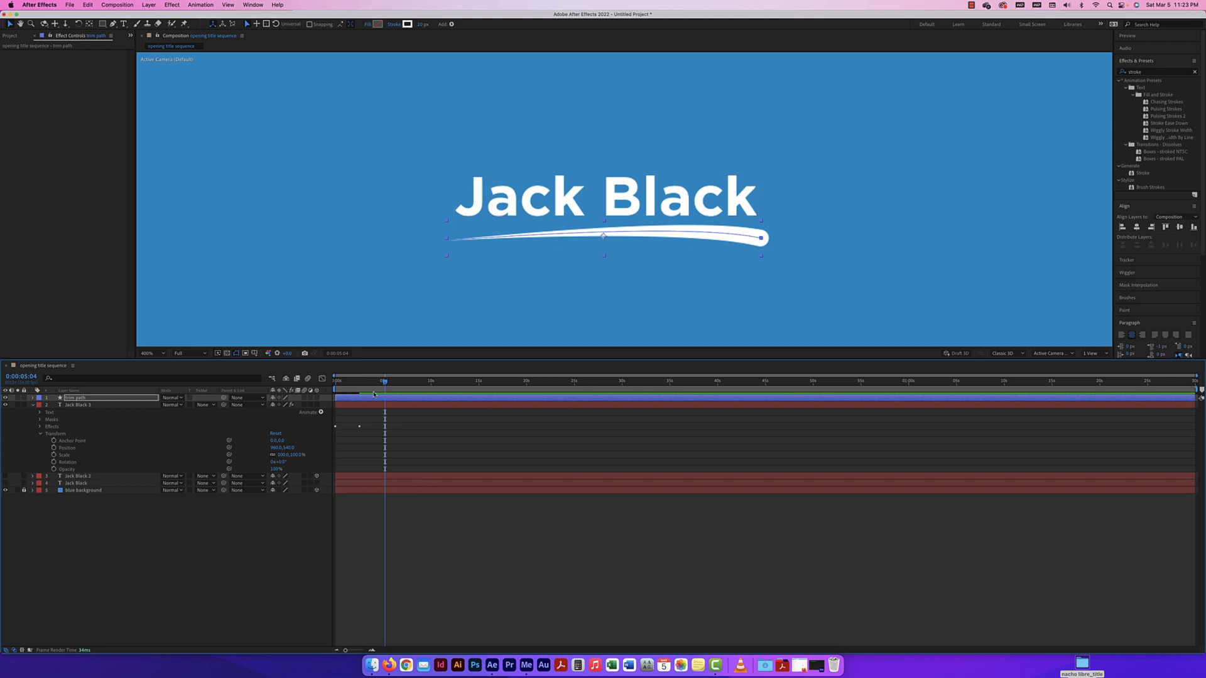
drag(384, 381, 361, 386)
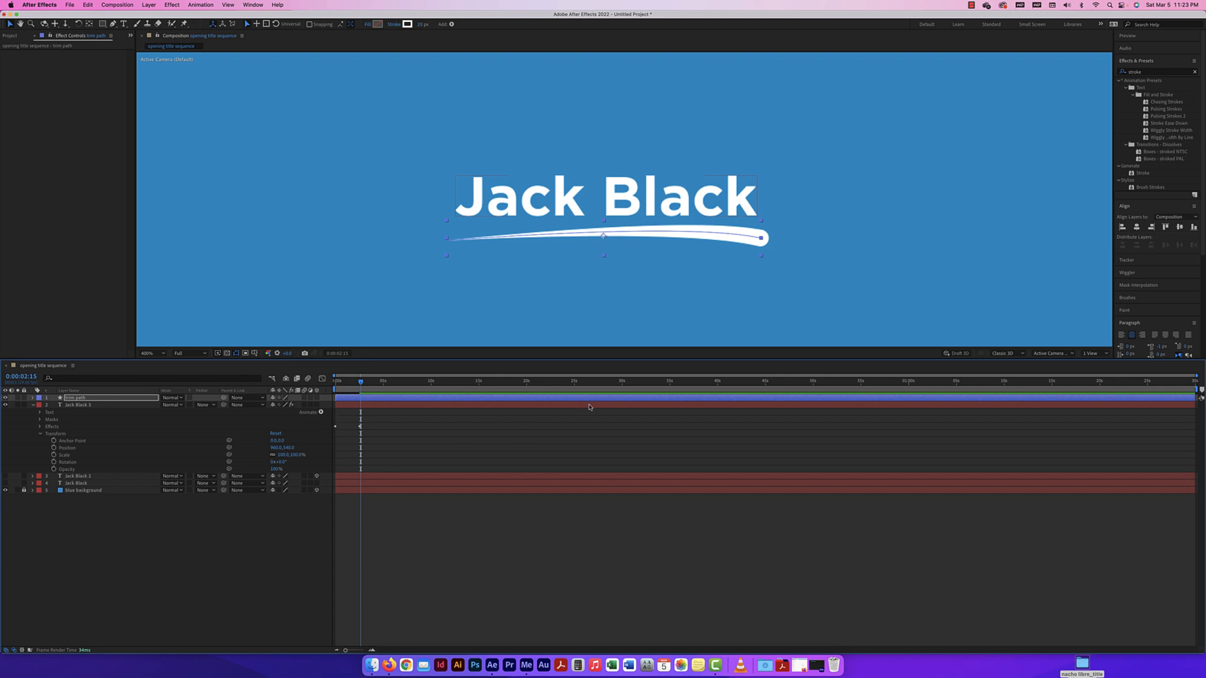
click(356, 405)
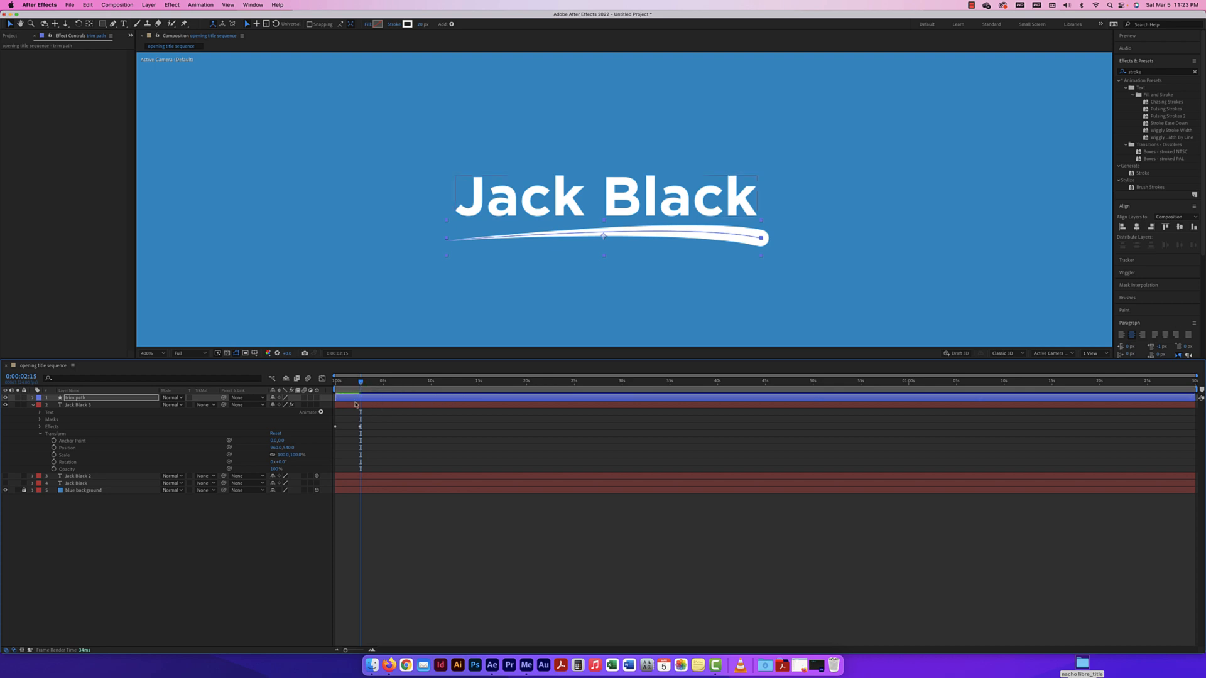
Look over the expanded properties of the trim path layer, collapse them and deselect the layer
click(32, 398)
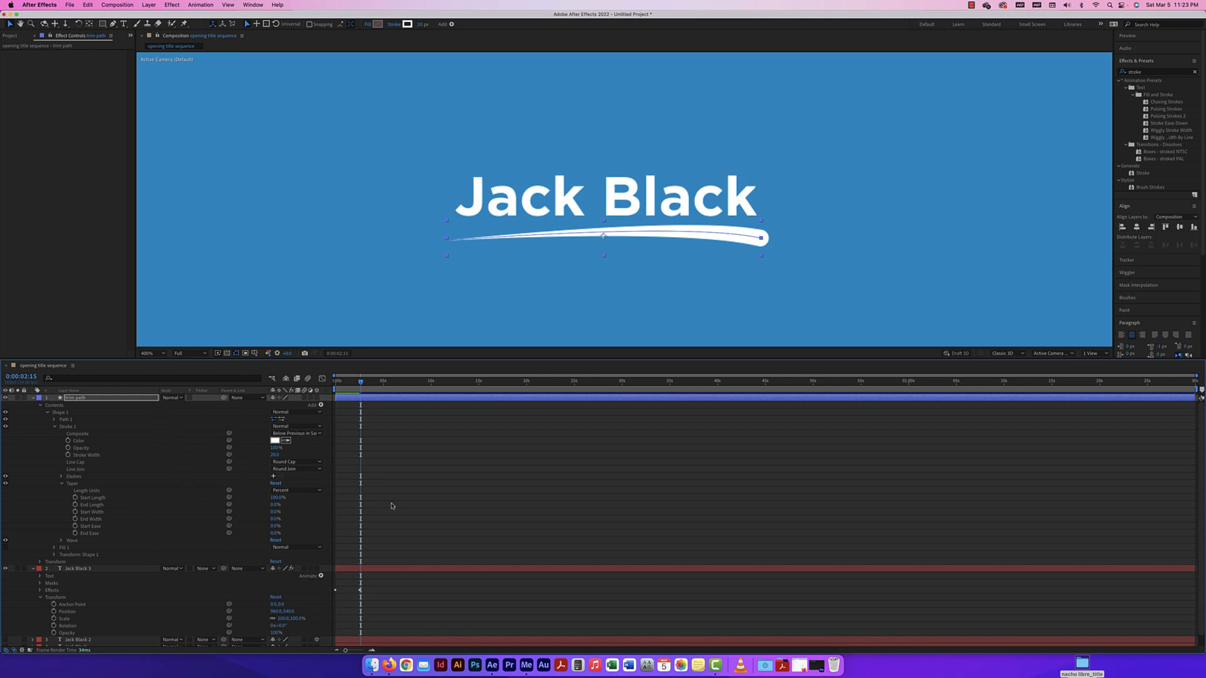
scroll(408, 505, down, 1)
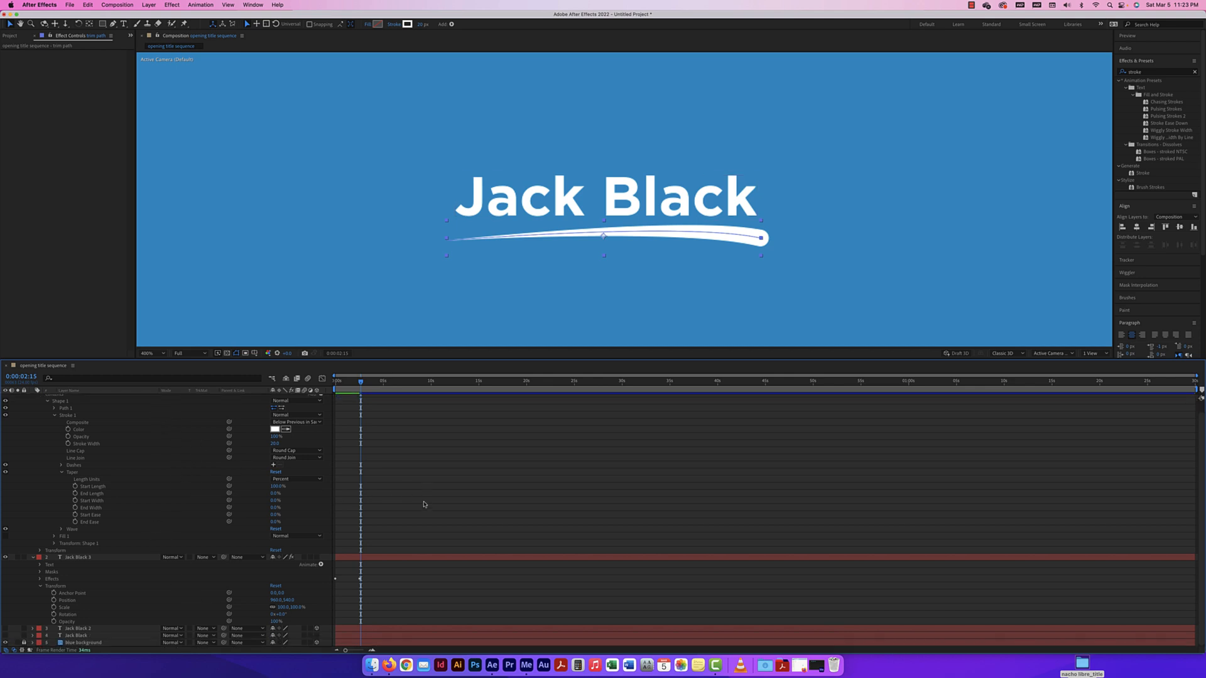
scroll(424, 504, up, 1)
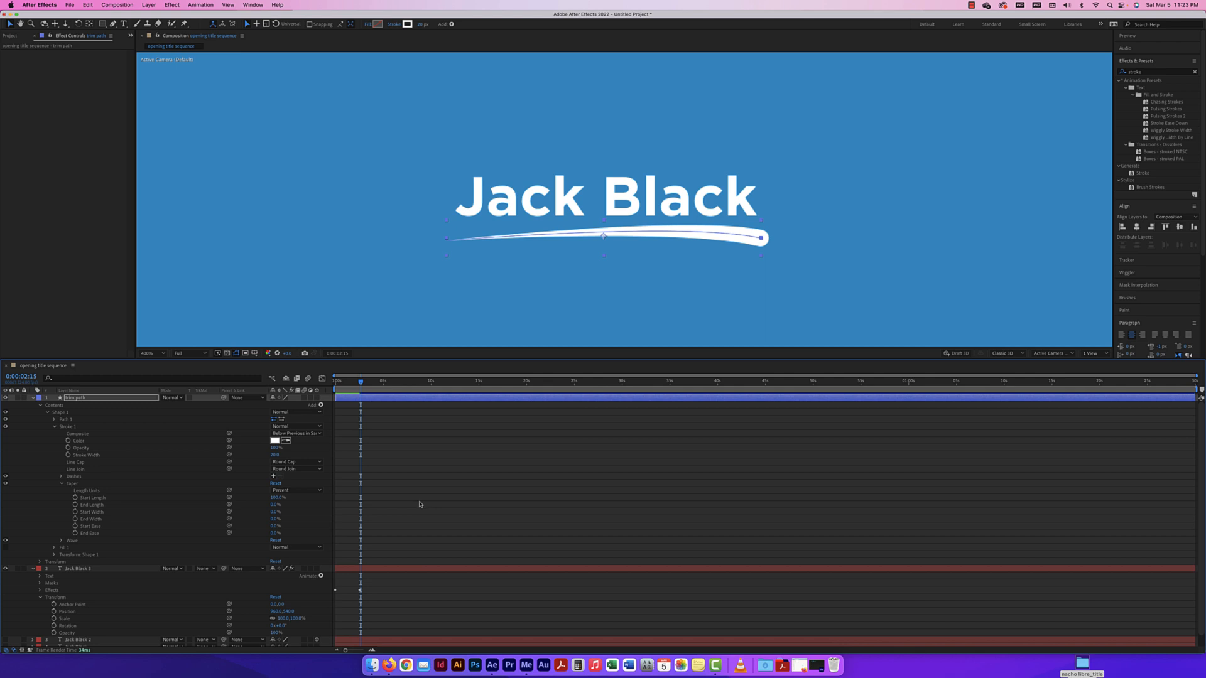
key(u)
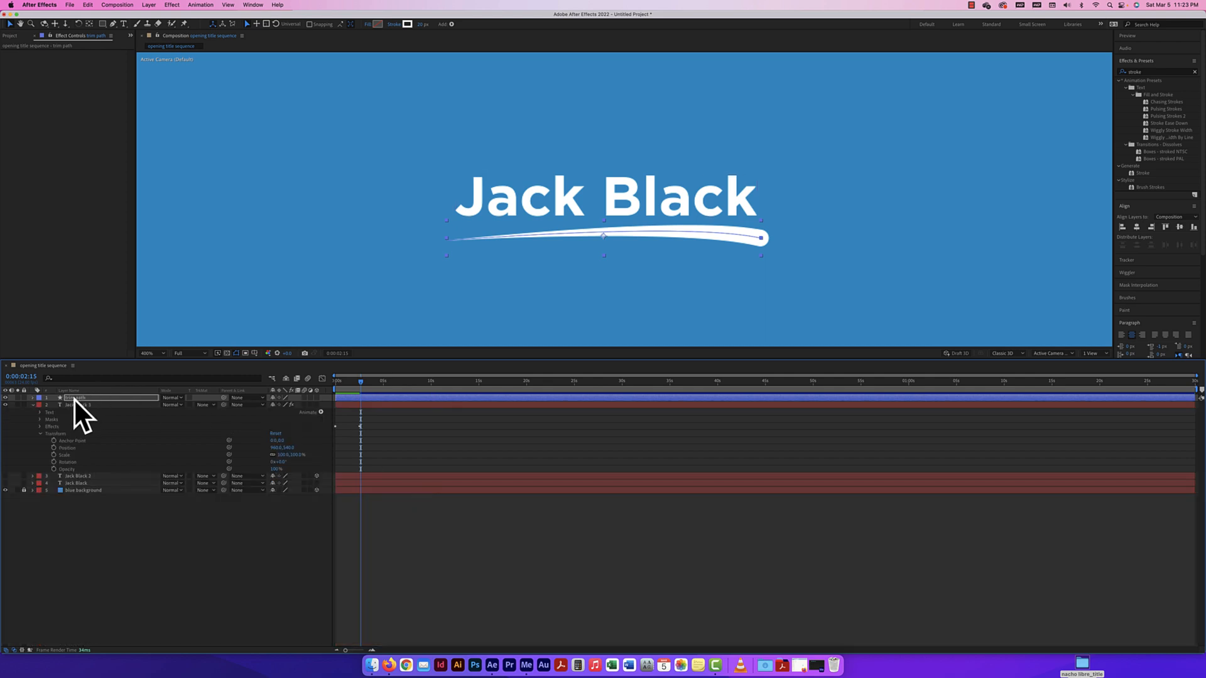
click(139, 549)
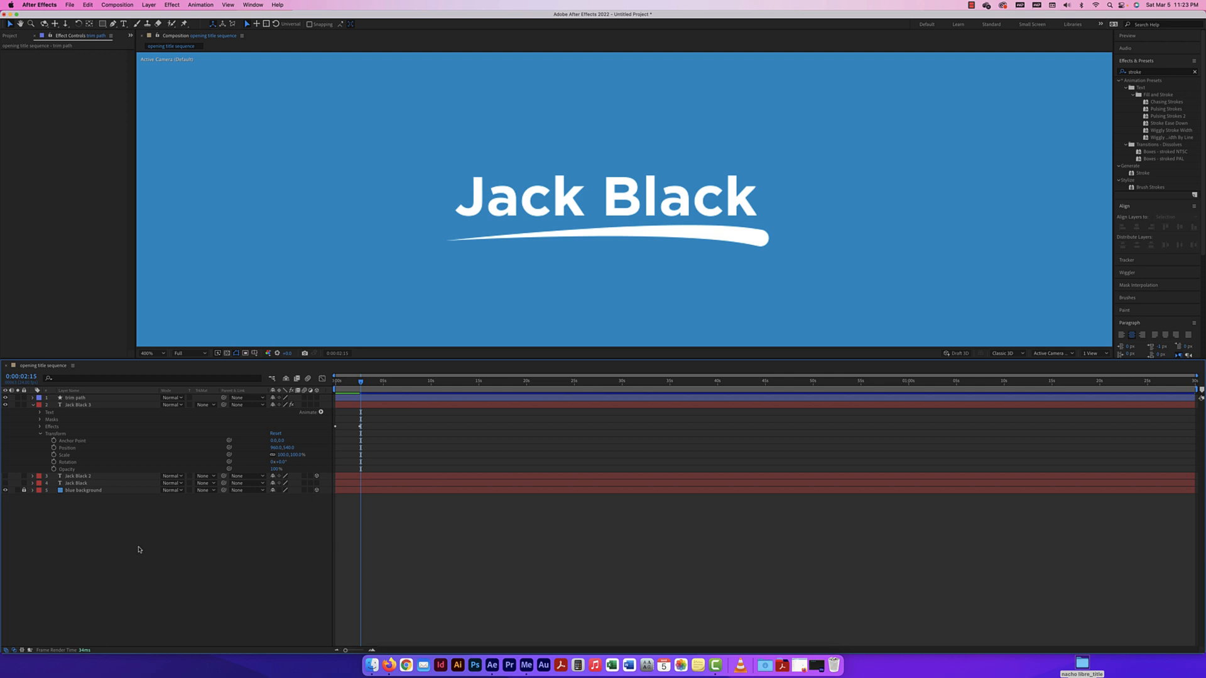
Reveal only the keyframed properties of all layers to review them, and hide them again
key(u)
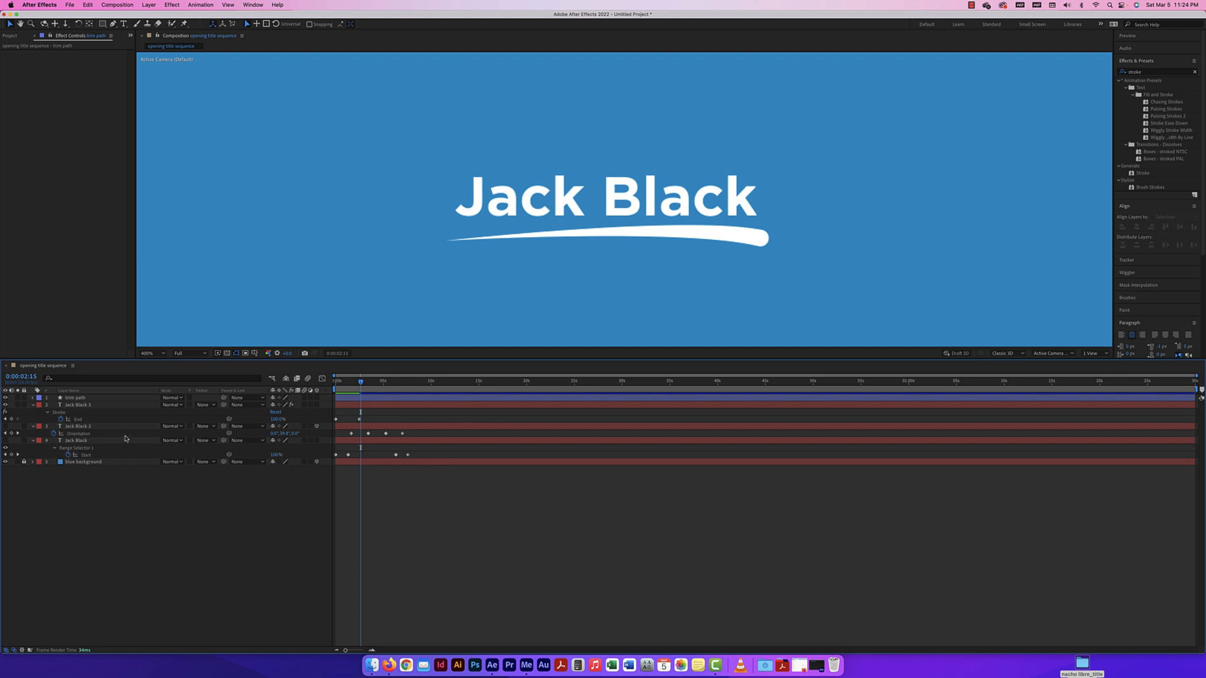
key(u)
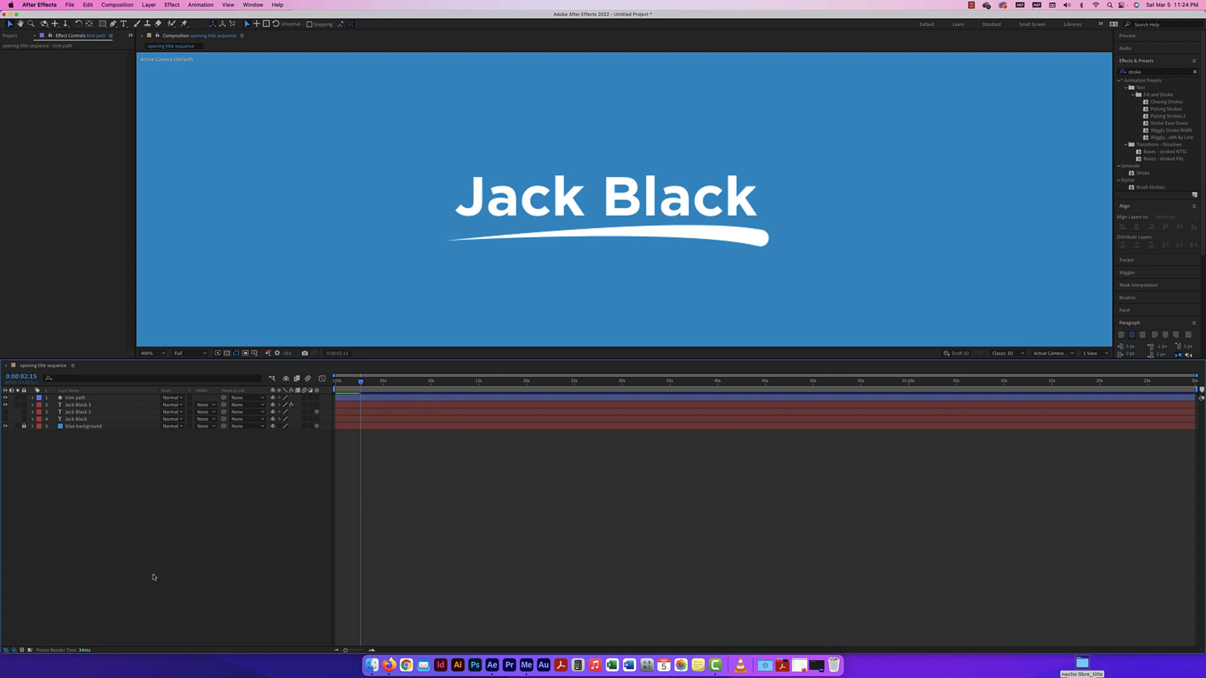
key(u)
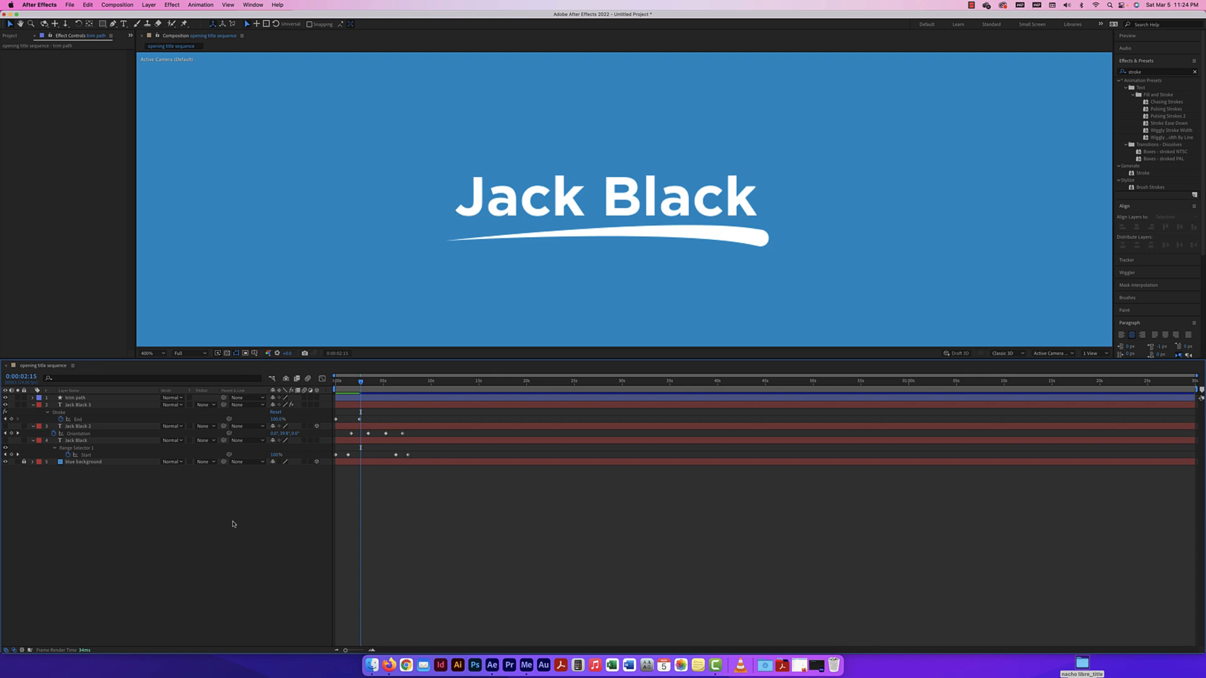
key(u)
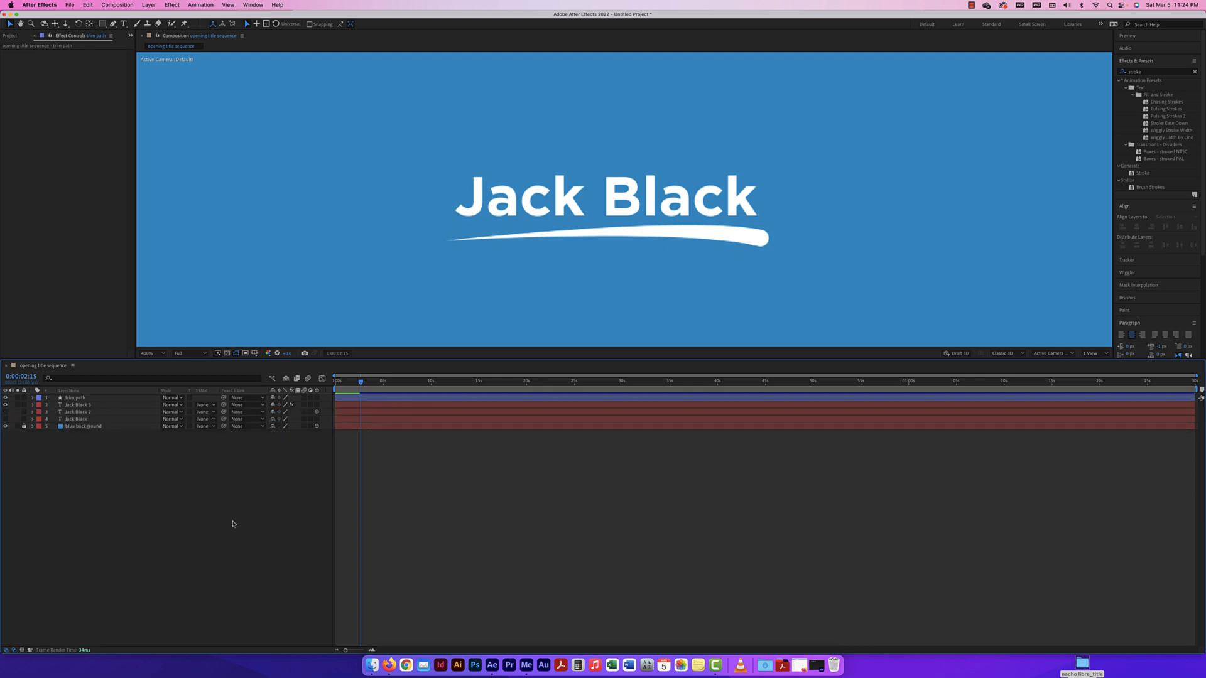
Reveal every modified property of all layers and look through the list down to the Jack Black layer
key(u)
key(u)
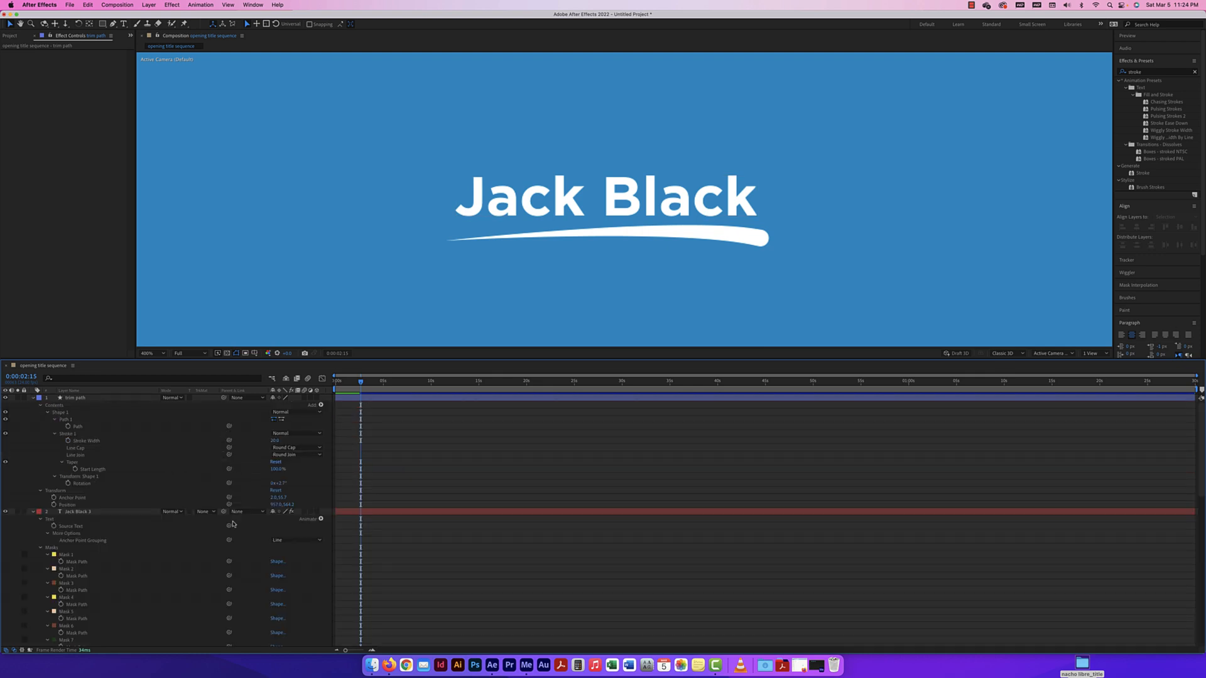
scroll(242, 504, down, 10)
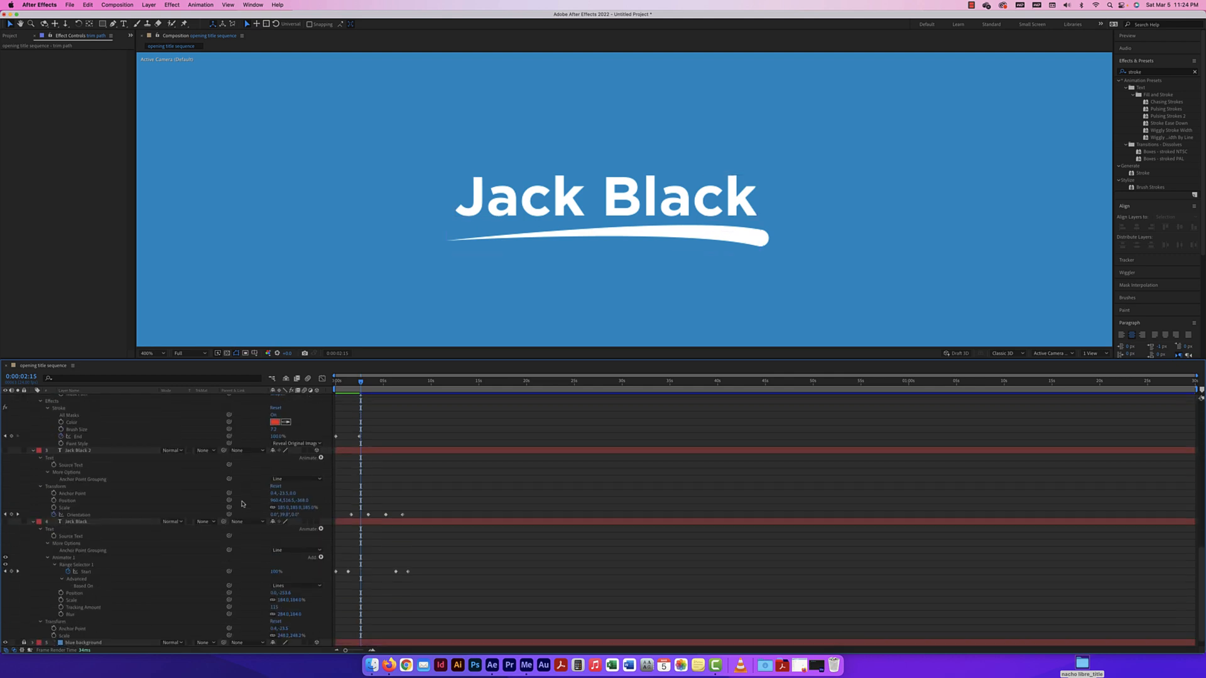
Return to the top of the layer list and collapse the revealed properties of all layers
scroll(242, 504, up, 10)
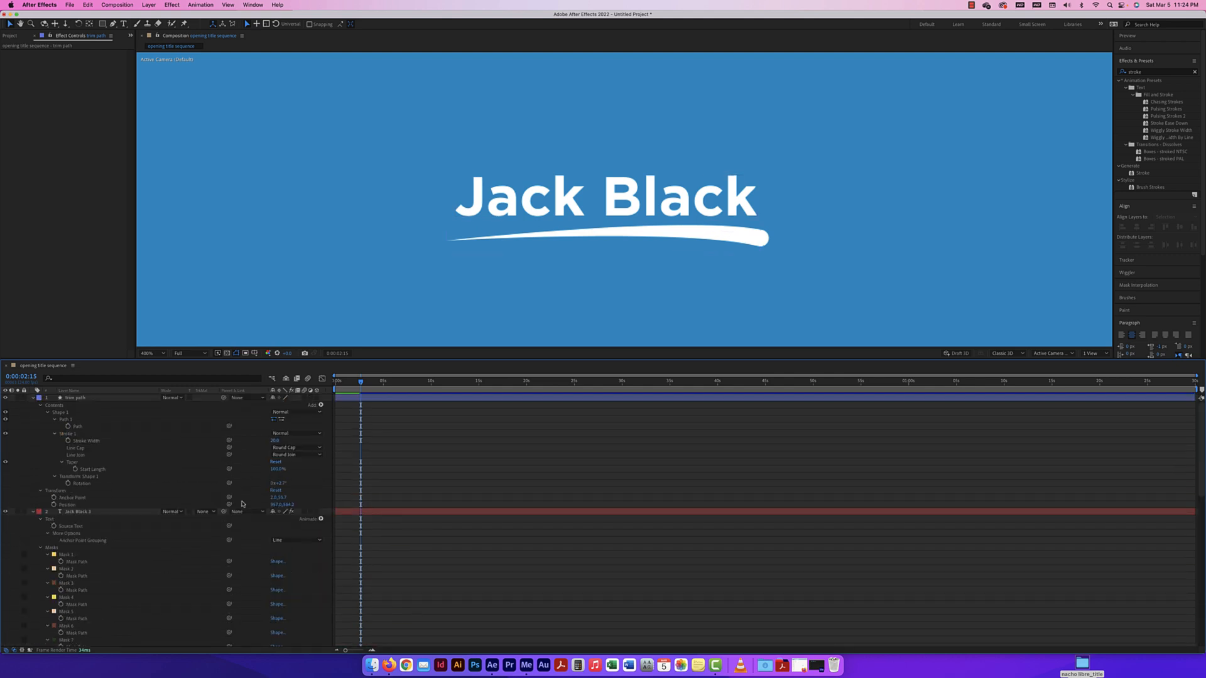
key(u)
key(u)
key(u)
key(u)
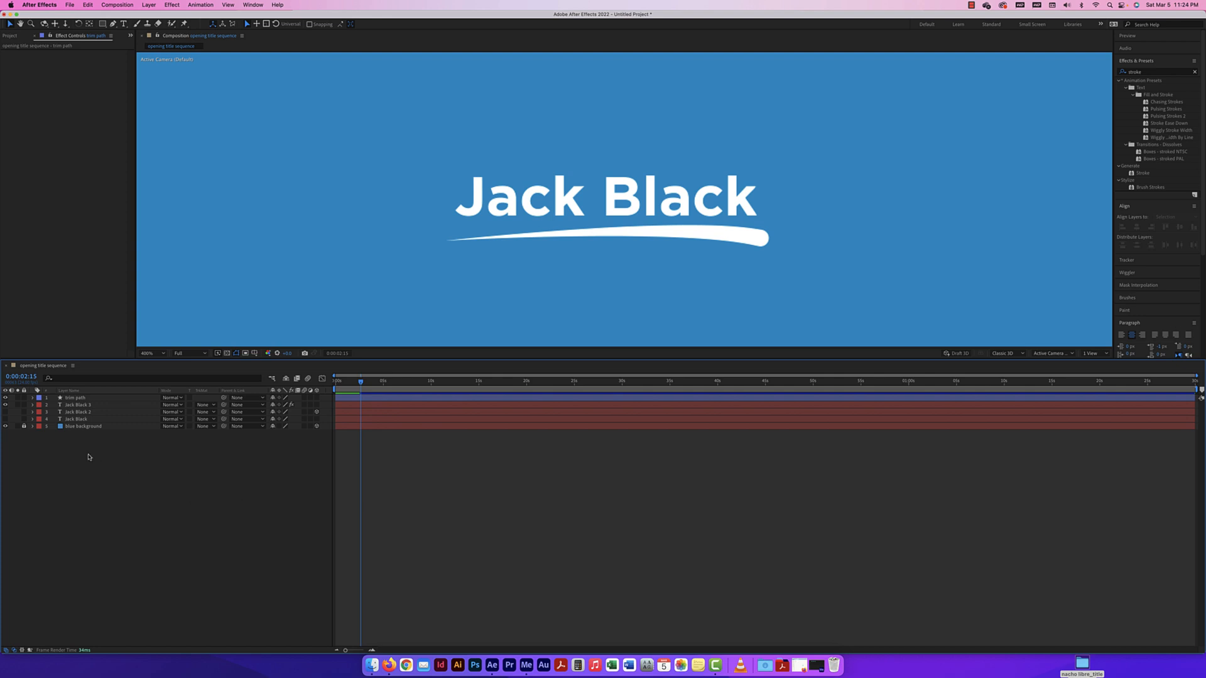
Add a Trim Paths operator to the trim path shape layer and expand its properties
click(91, 399)
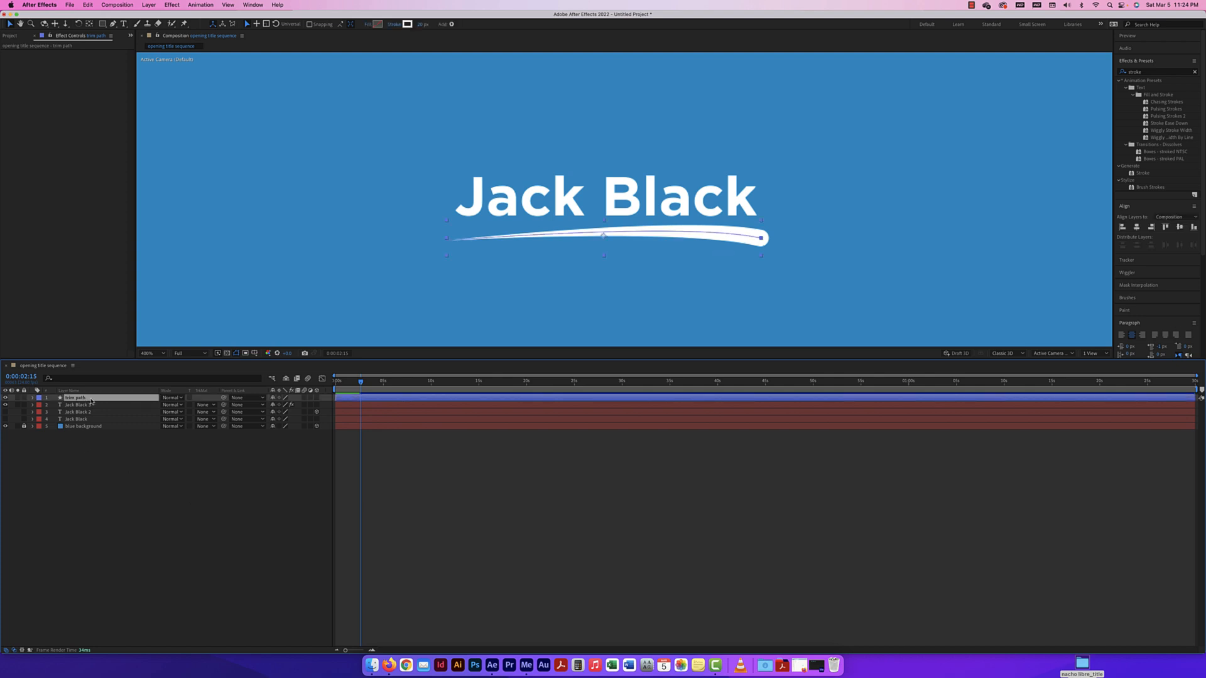
click(33, 398)
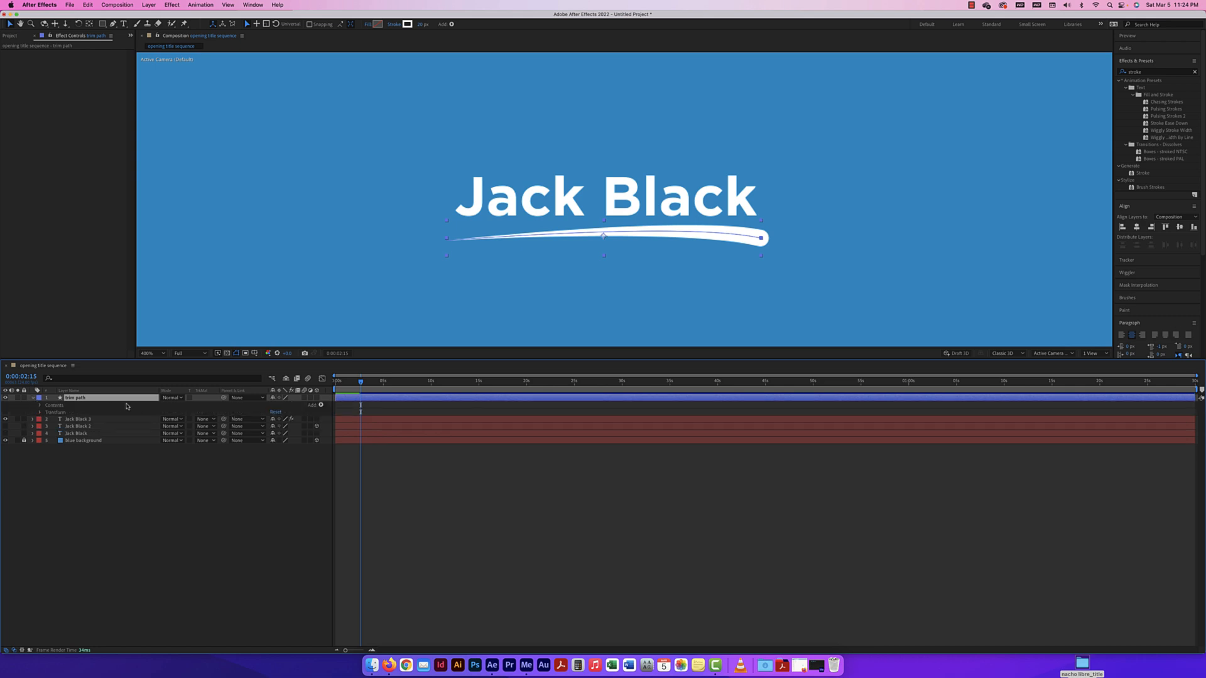
click(321, 405)
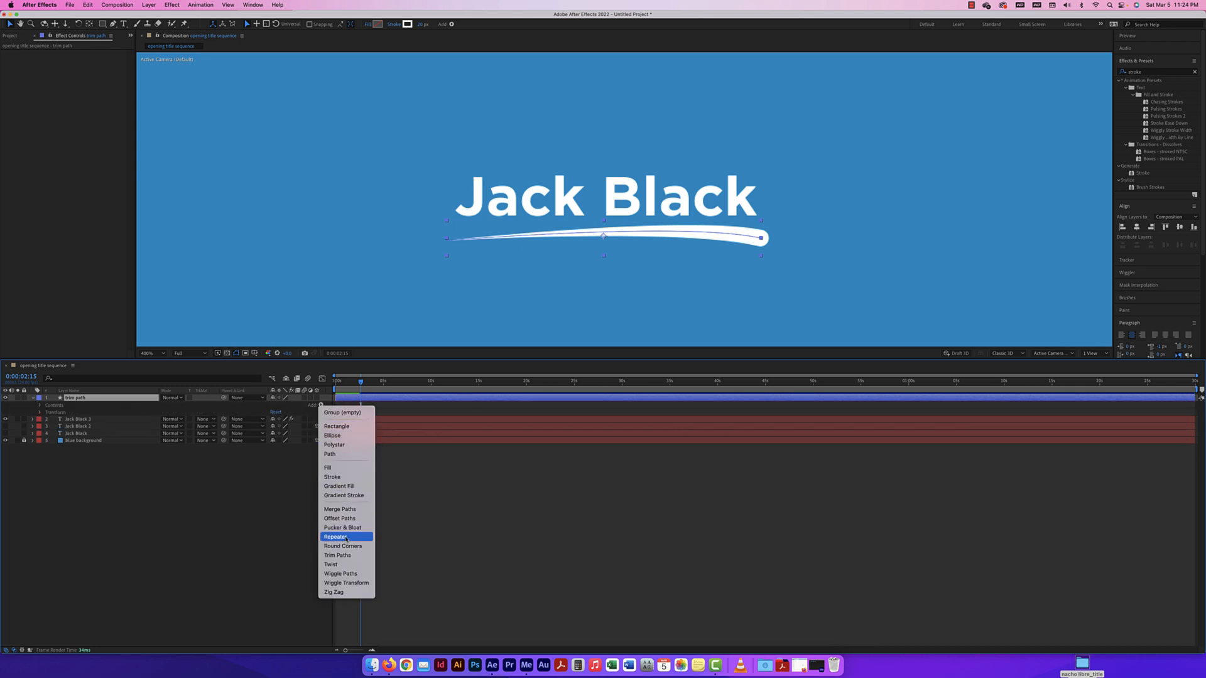
click(339, 555)
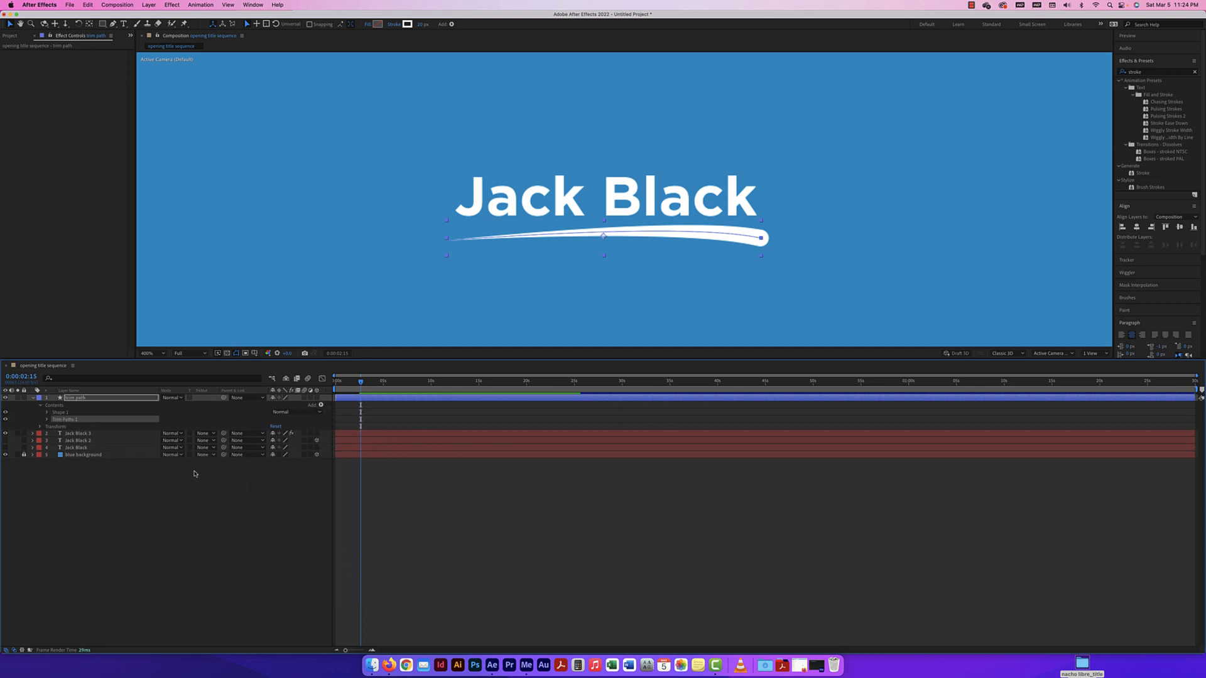
click(47, 420)
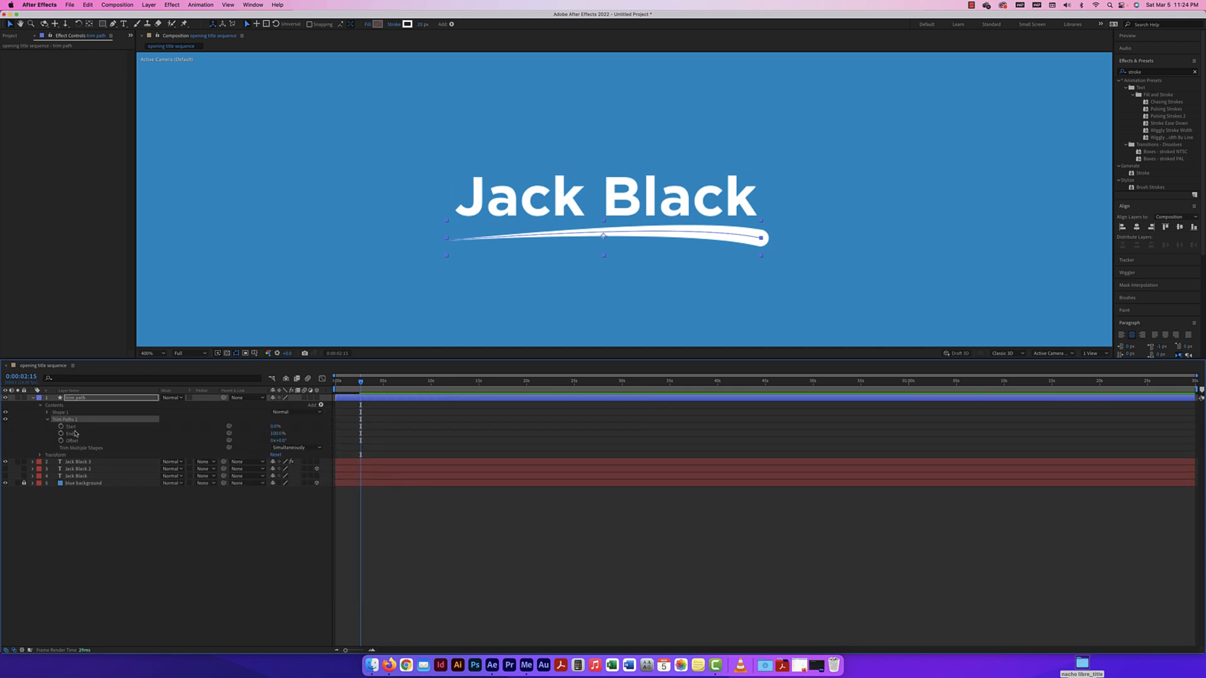
Shift the beginning of the trim path layer to 0:00:02:15, with the current time at that frame
click(361, 385)
mouse_move(361, 385)
mouse_down()
mouse_move(394, 385)
mouse_move(334, 387)
mouse_move(360, 386)
mouse_up()
click(339, 398)
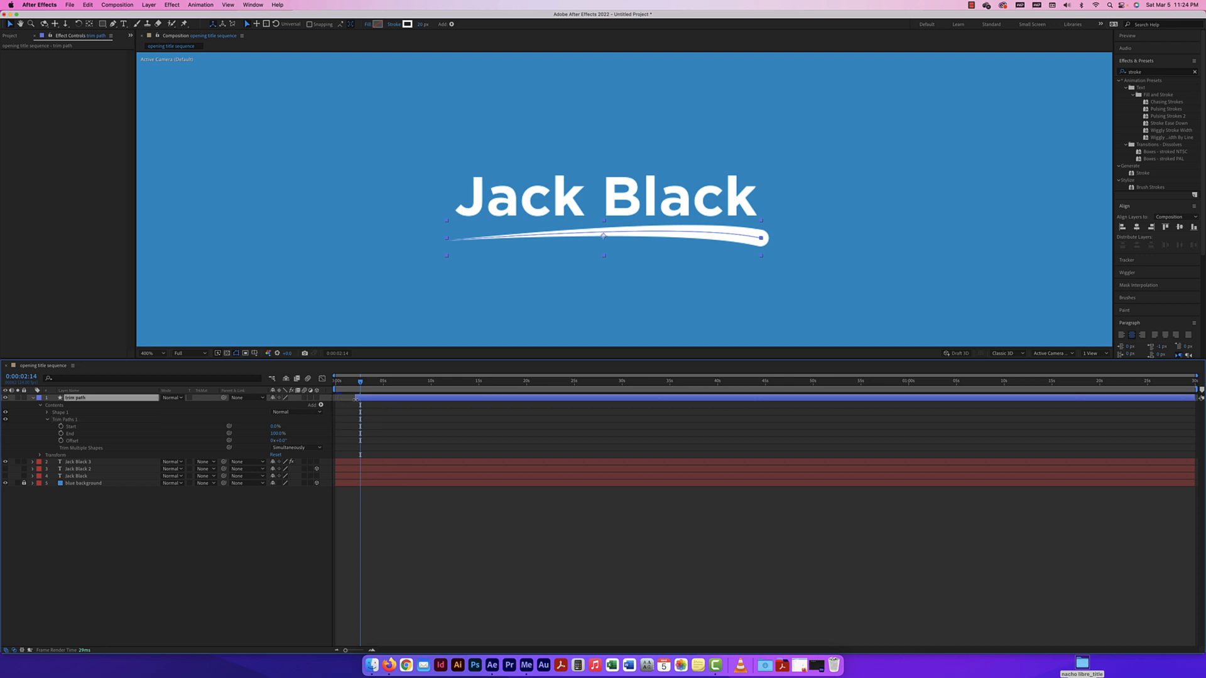
drag(360, 400, 361, 385)
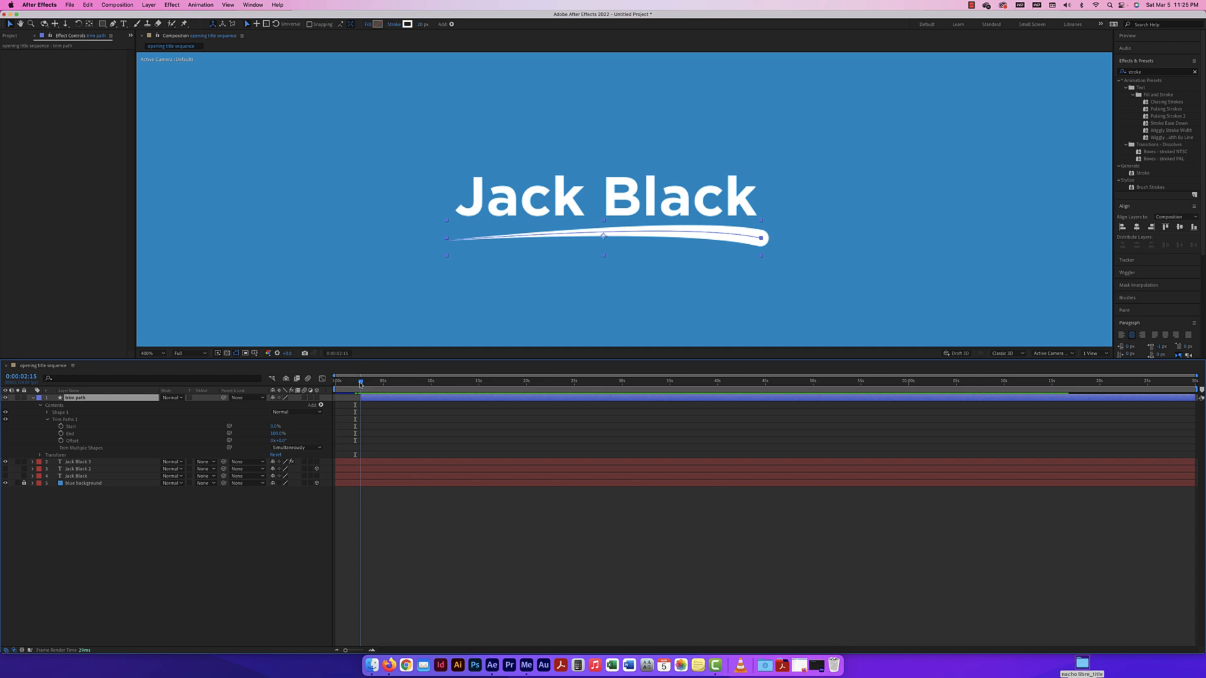
Try keyframing the Trim Paths Start from 100% at 0:00:02:15 to 0% at 0:00:04:22
click(61, 427)
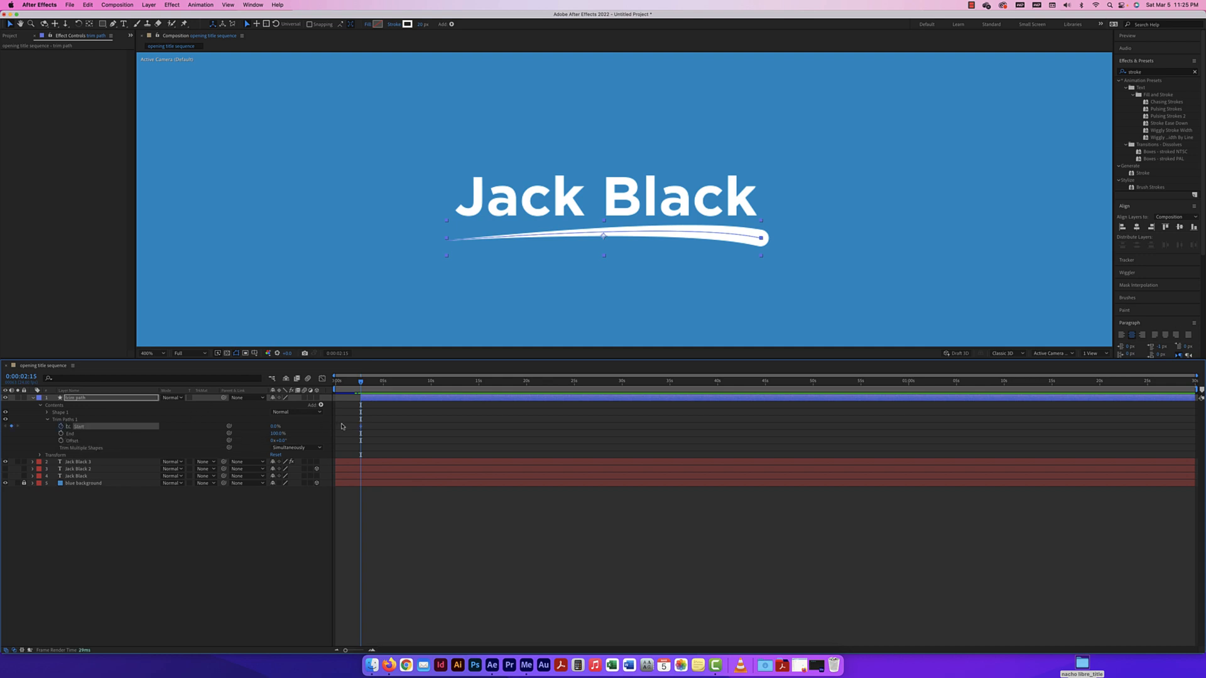
drag(364, 383, 384, 382)
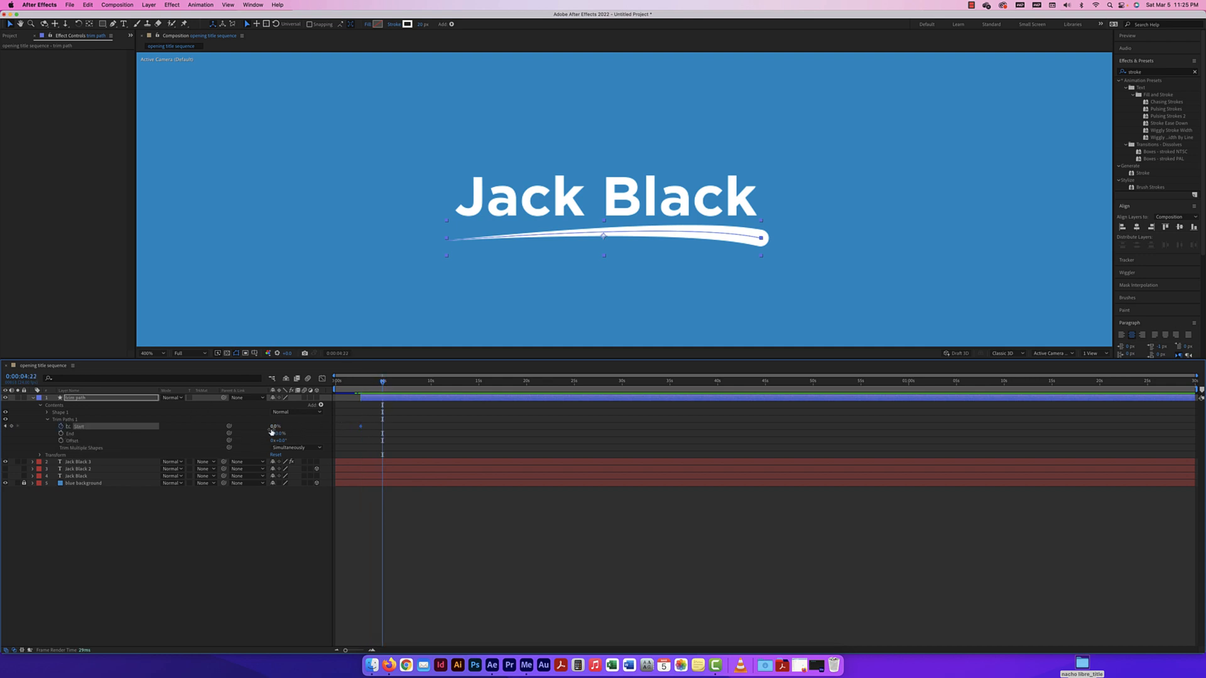
mouse_move(274, 427)
mouse_down()
mouse_move(336, 427)
mouse_move(246, 423)
mouse_up()
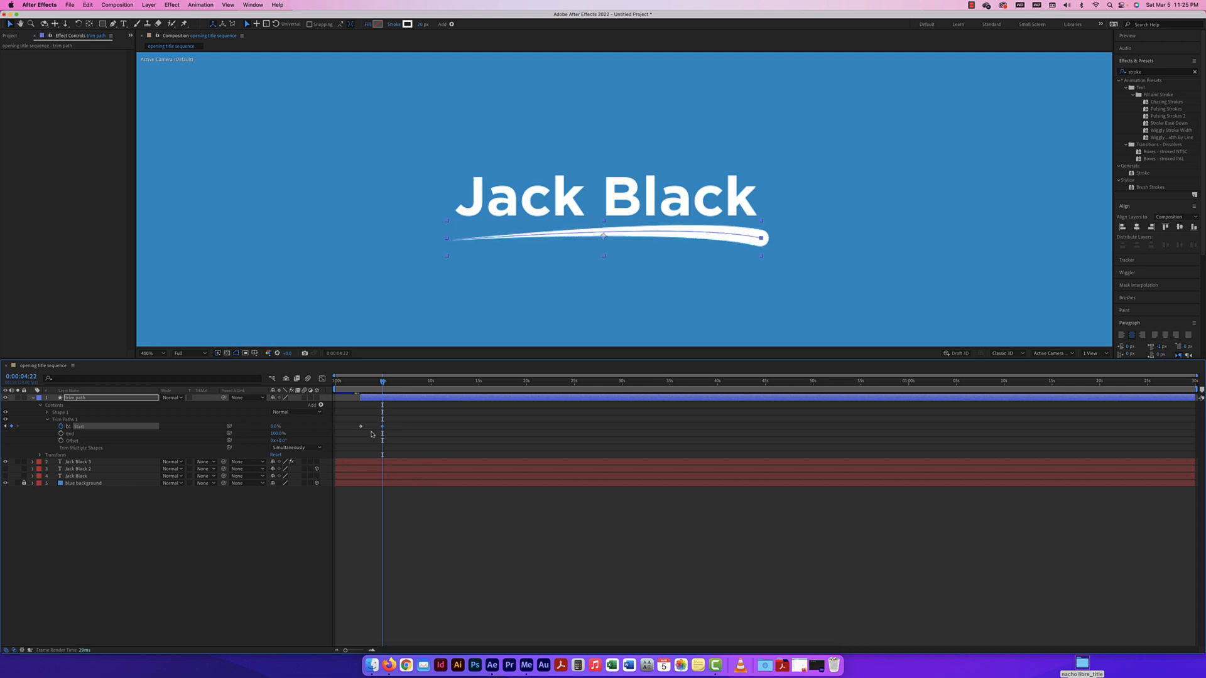
drag(382, 381, 361, 385)
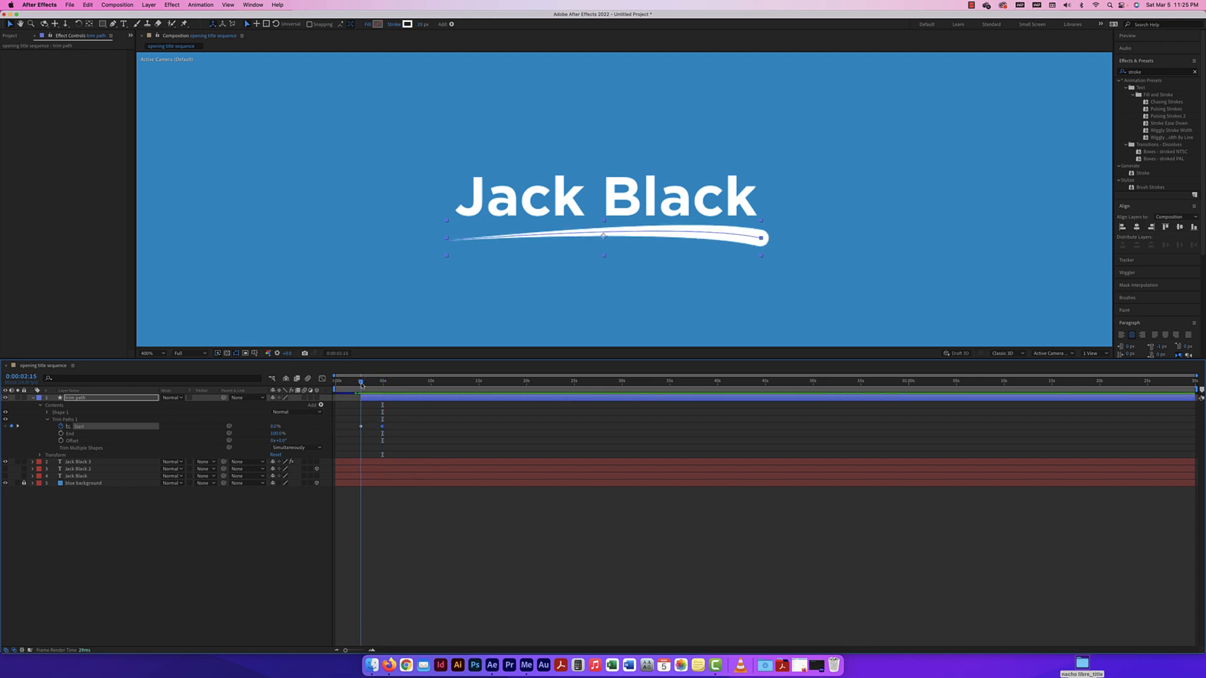
drag(275, 427, 302, 427)
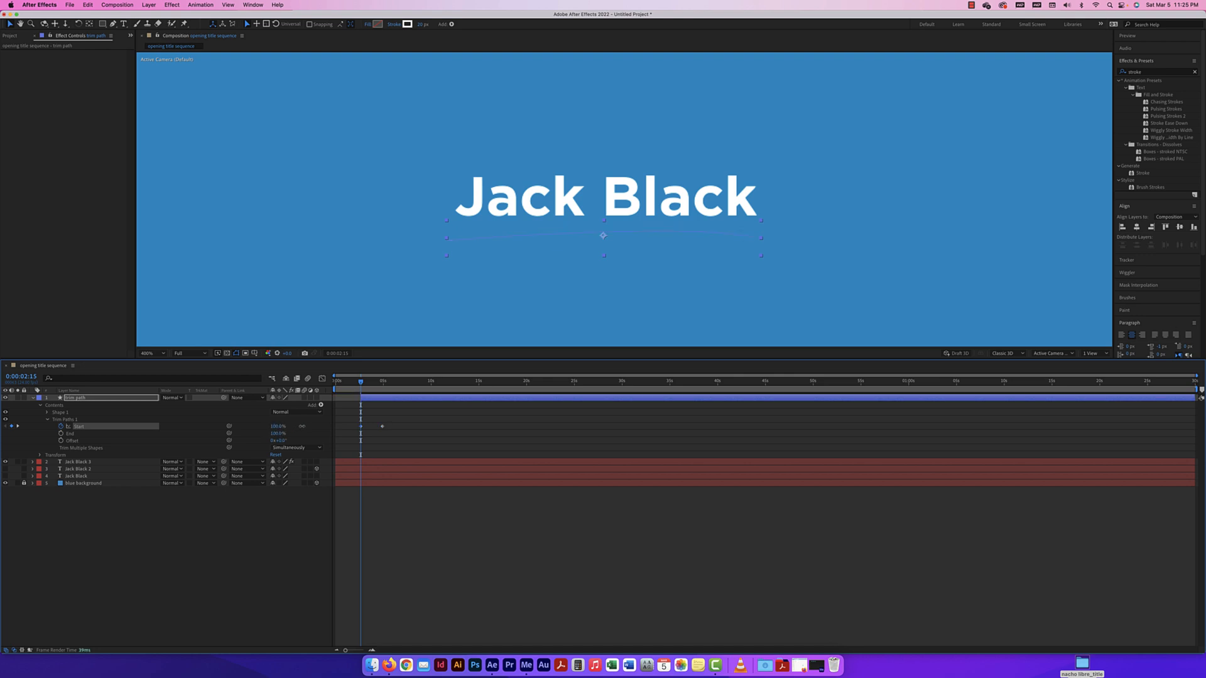
Preview the Start animation of the underline, and remove all of its Start keyframes
drag(361, 382, 354, 383)
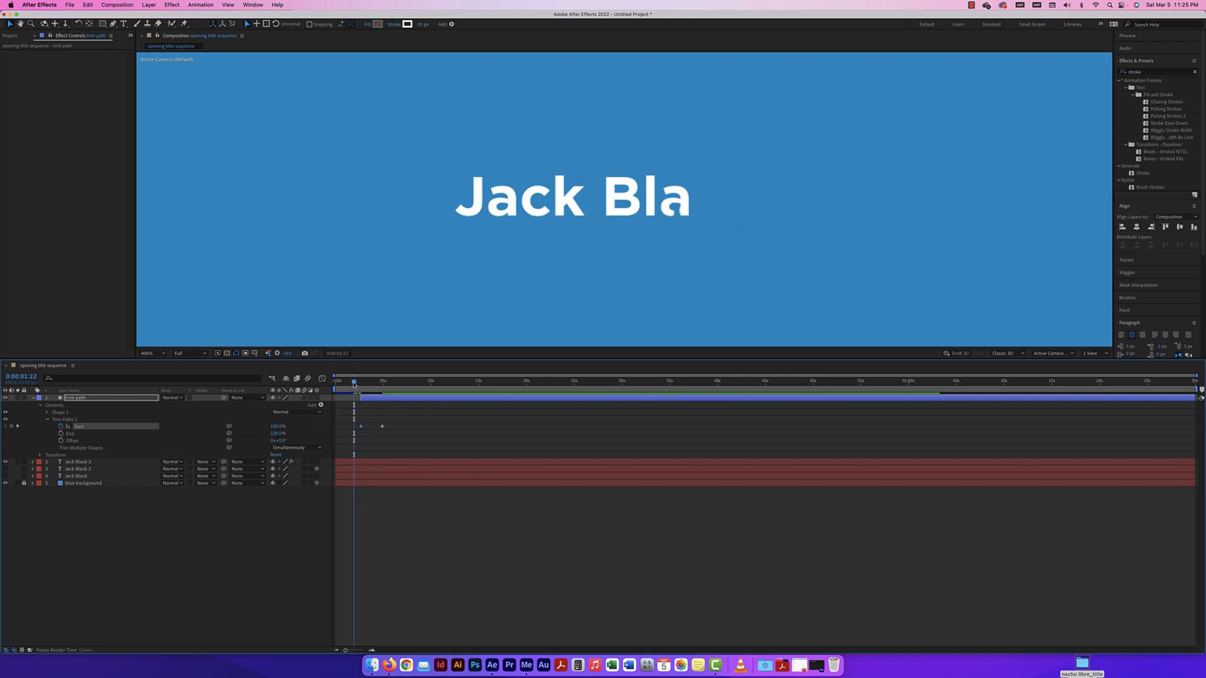
key(space)
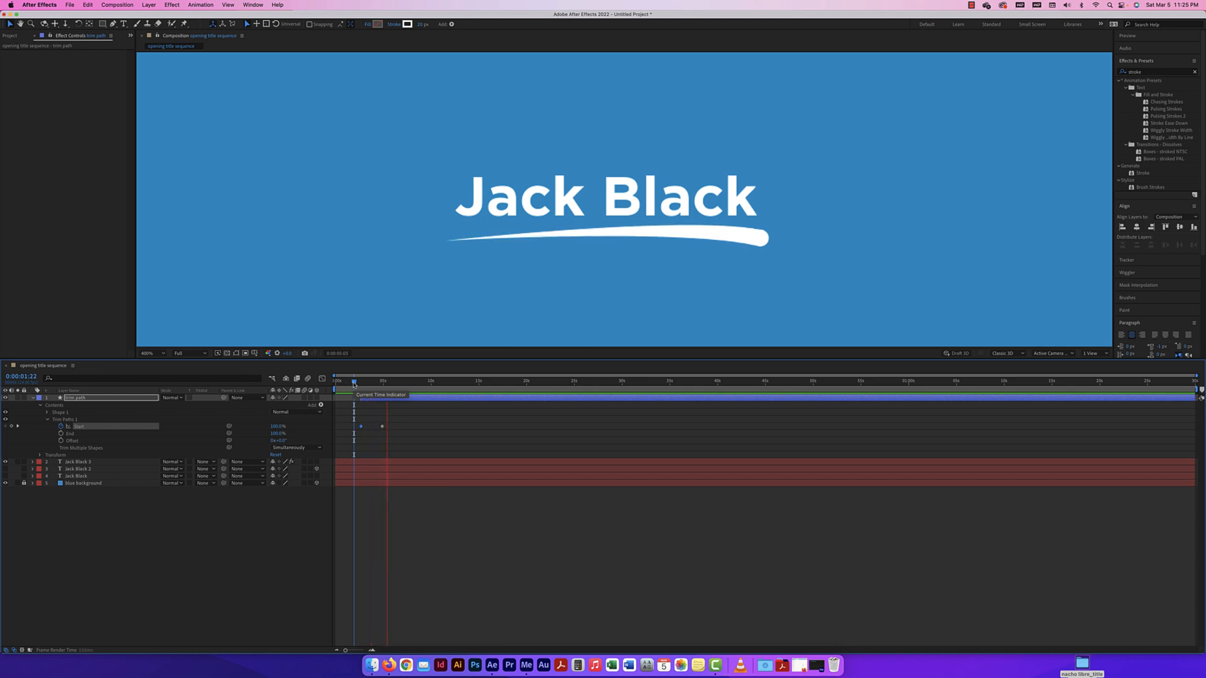
key(space)
click(61, 426)
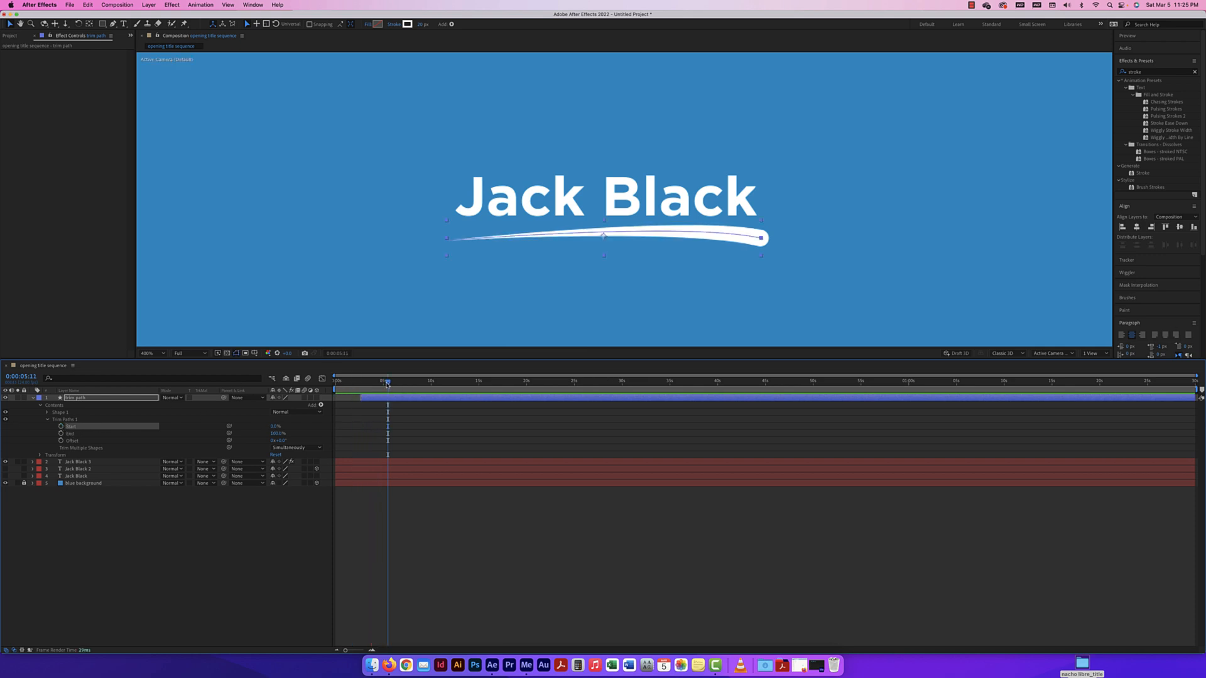
Keyframe the Trim Paths End from 0% at 0:00:02:15 to 100% at 0:00:05:11
click(61, 433)
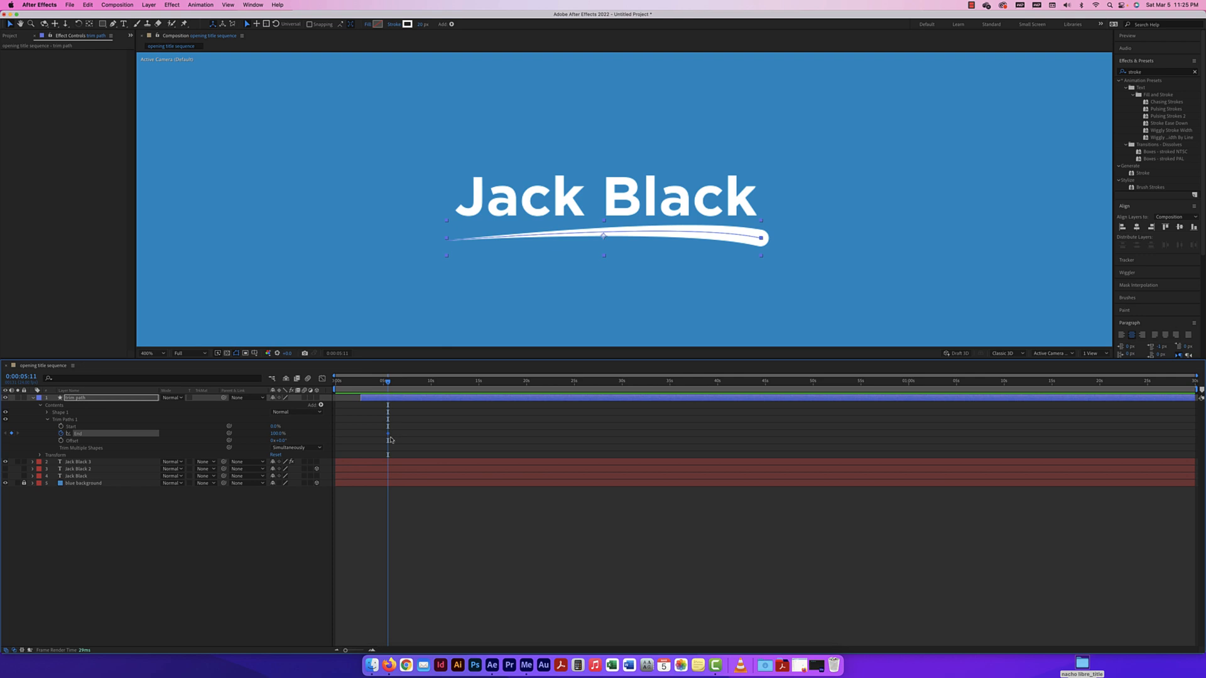
drag(388, 381, 364, 382)
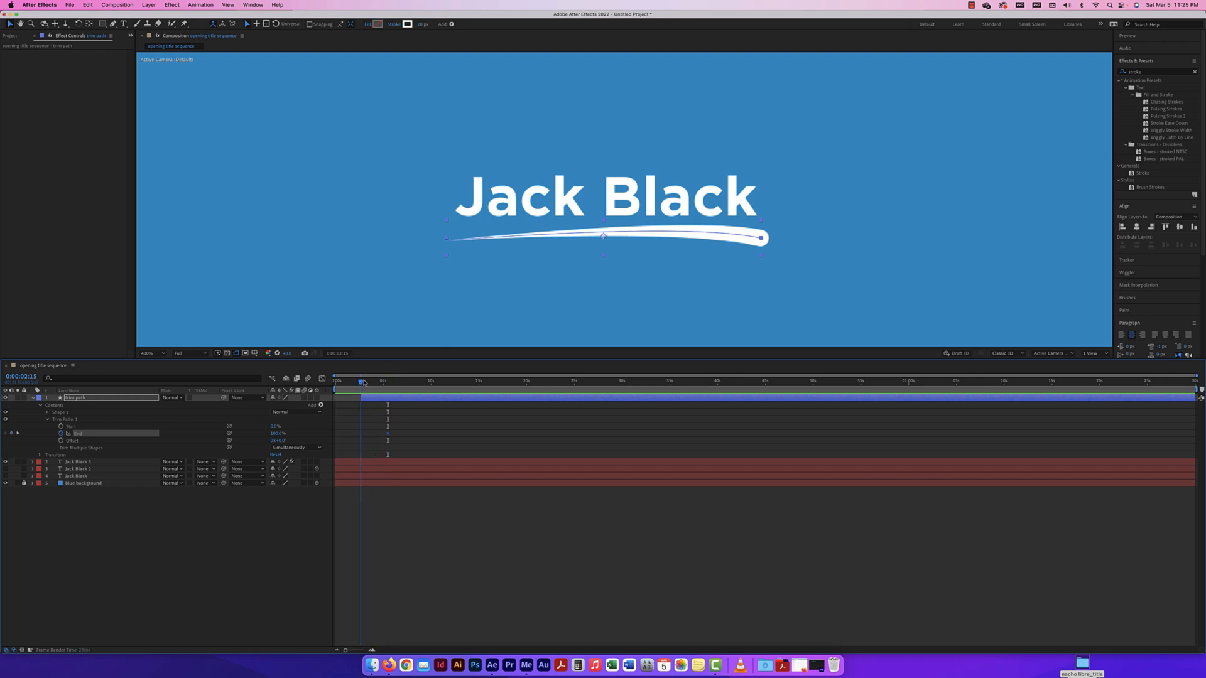
click(277, 433)
text(0)
key(Return)
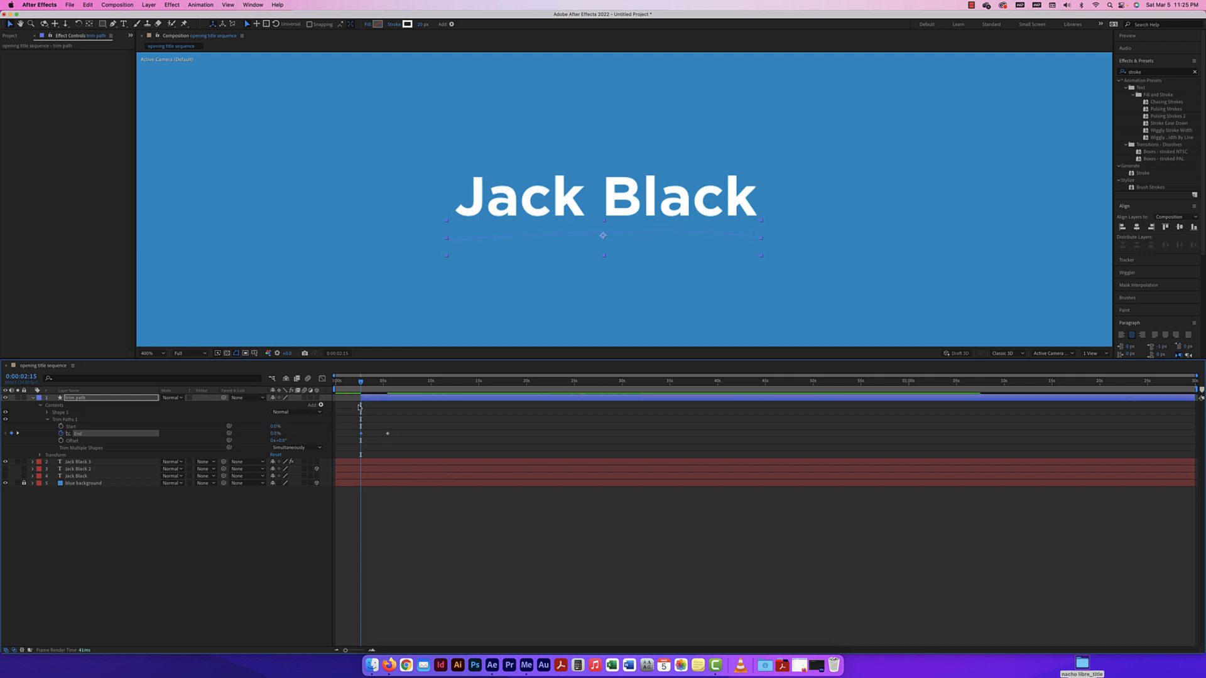
Preview the underline reveal and speed it up by moving the second End keyframe to just after 0:00:03:00
key(space)
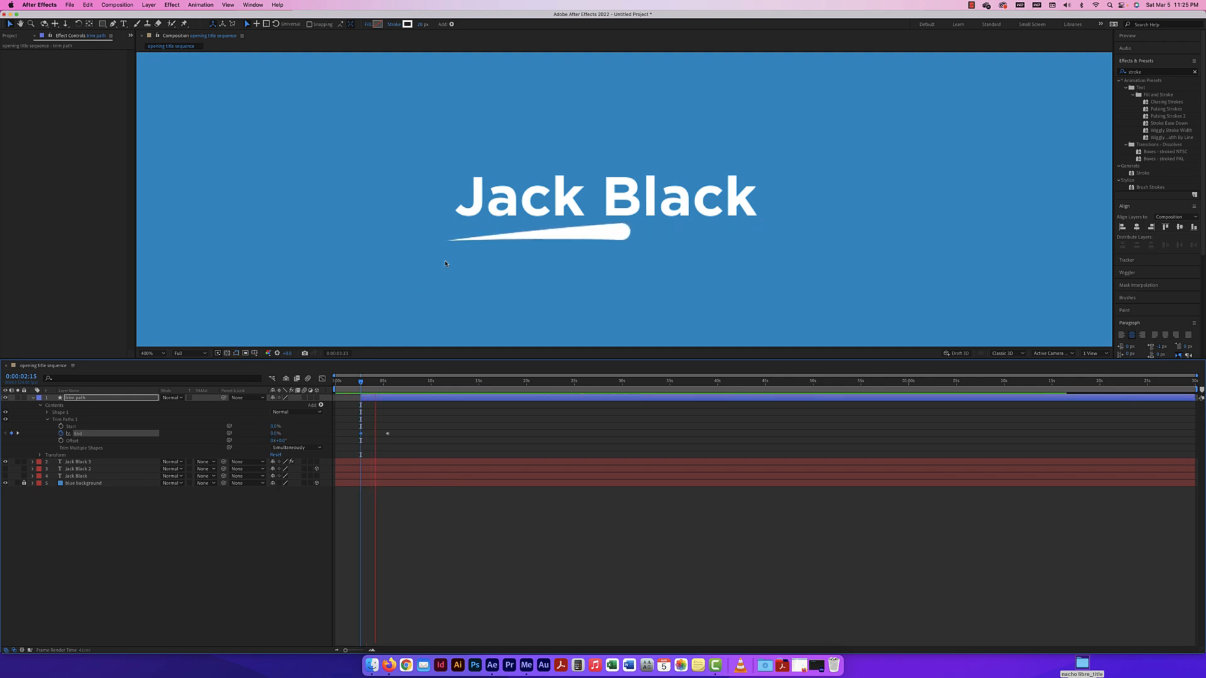
key(space)
drag(388, 435, 370, 435)
mouse_move(388, 384)
mouse_down()
mouse_move(347, 384)
mouse_move(375, 384)
mouse_up()
drag(370, 434, 364, 434)
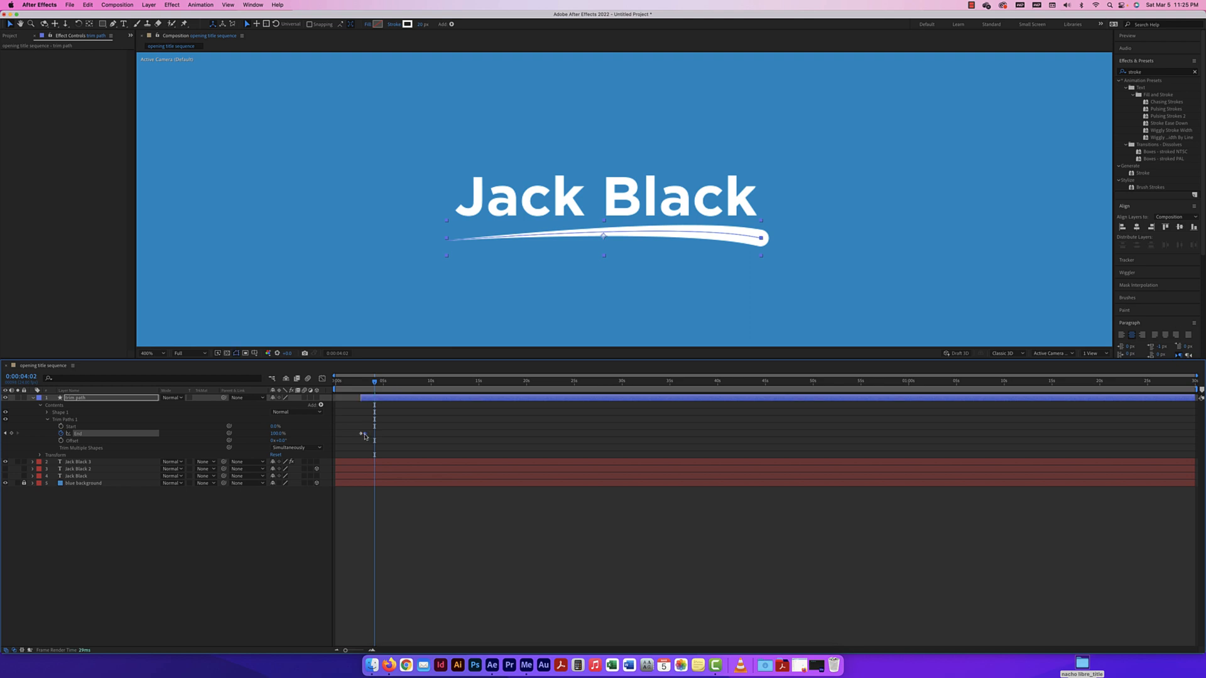
drag(374, 385, 358, 385)
key(space)
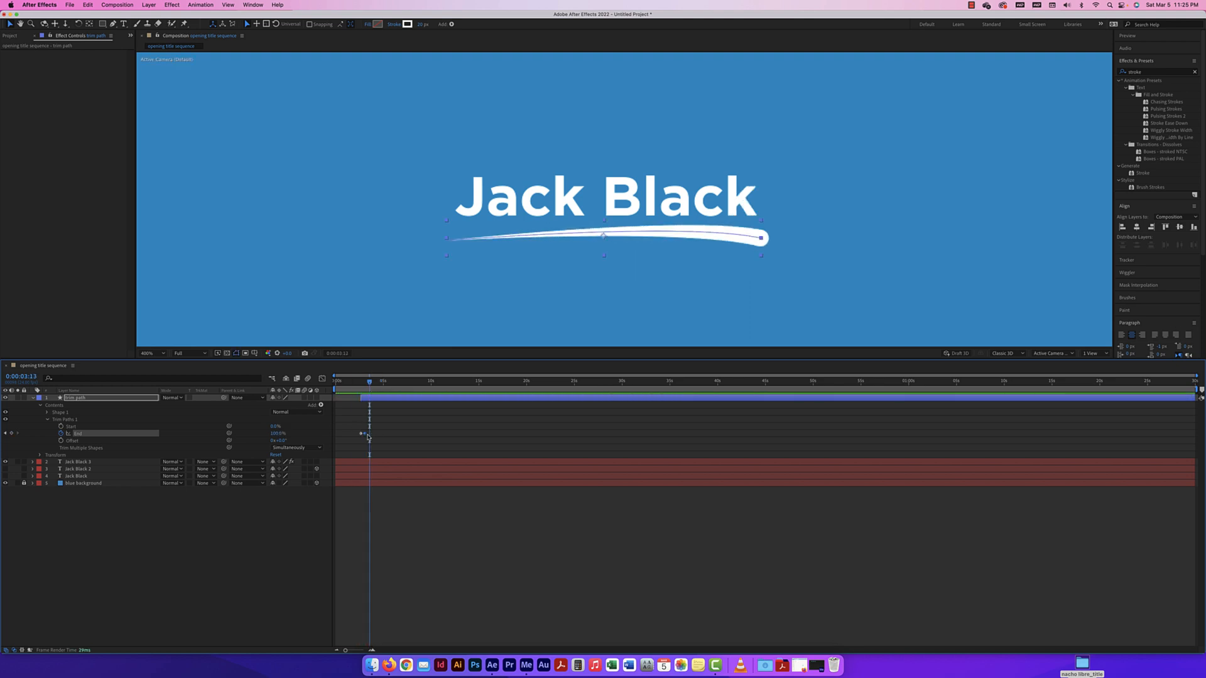
Apply Easy Ease to both End keyframes of the underline and scrub through the result
click(370, 434)
click(370, 434)
drag(346, 652, 360, 652)
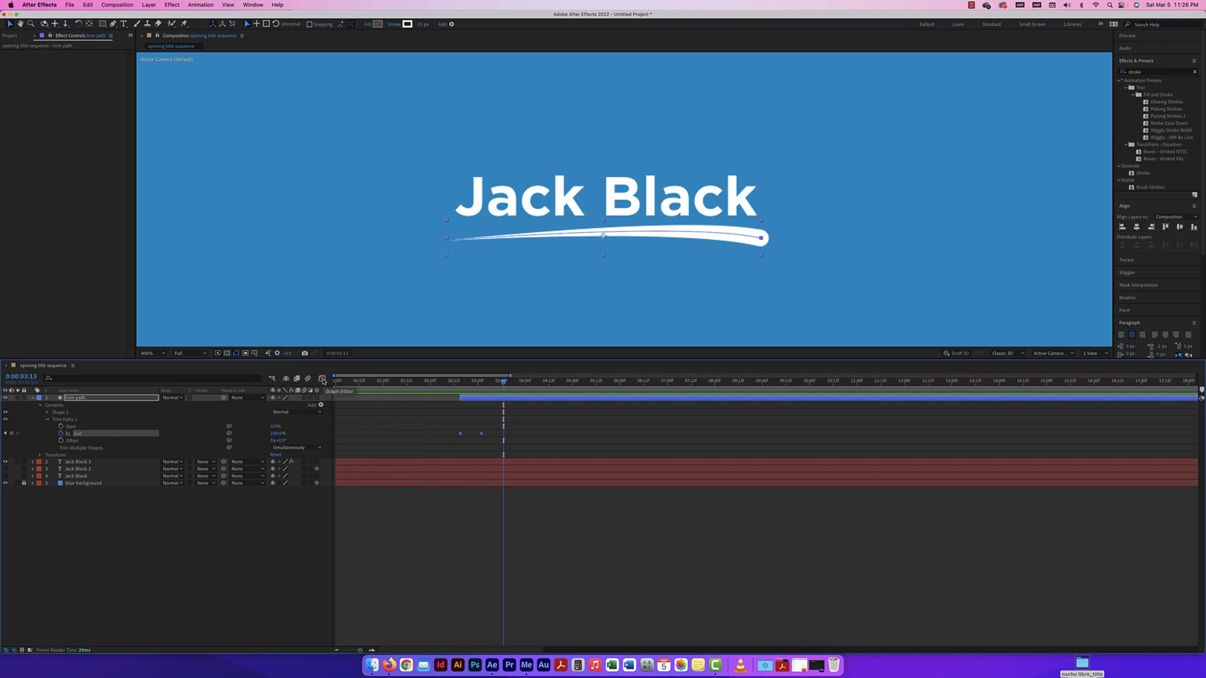
right_click(482, 434)
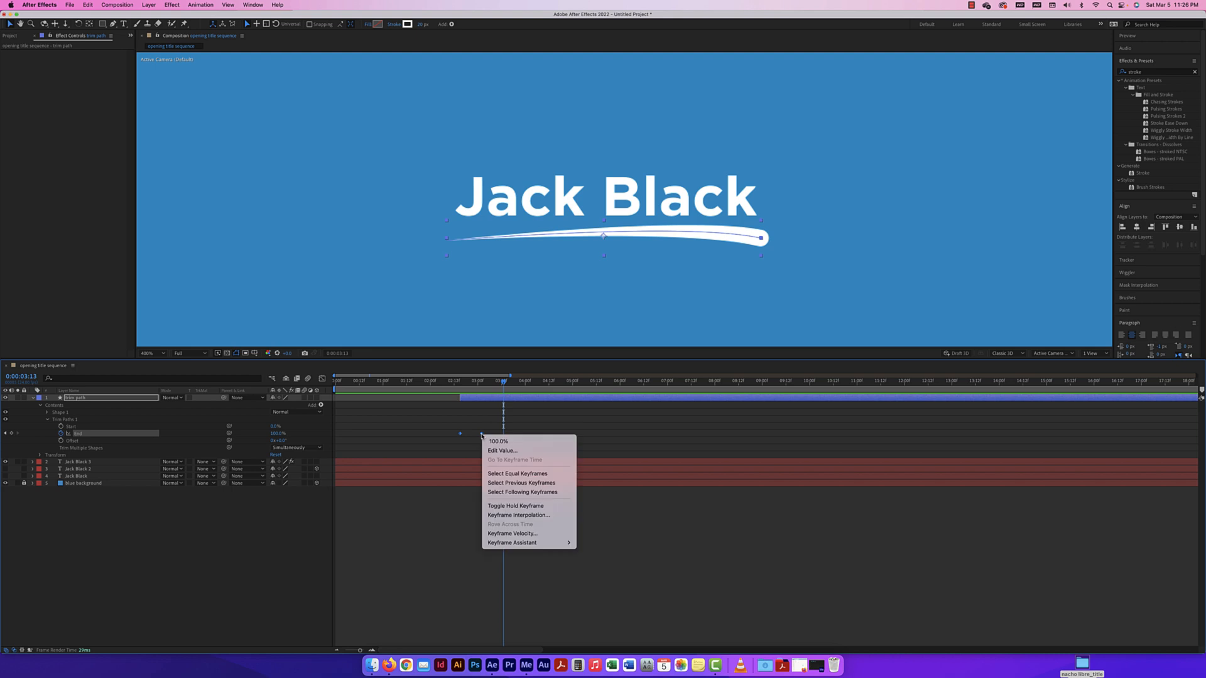
mouse_move(529, 542)
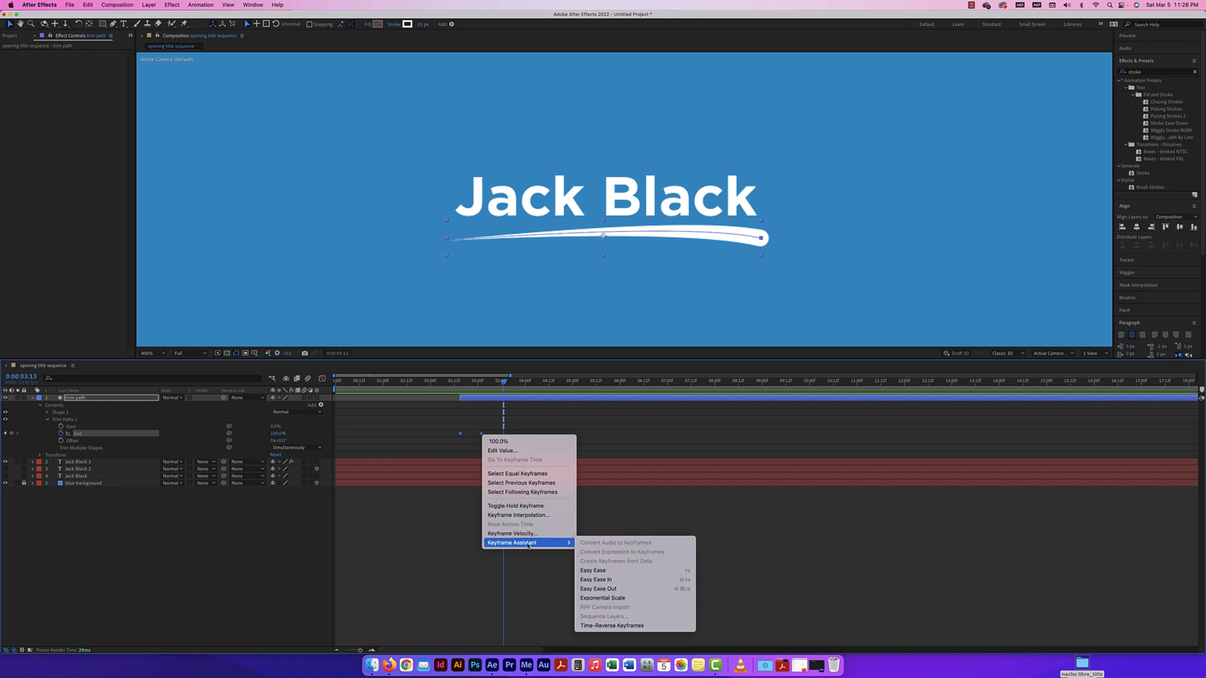
click(608, 573)
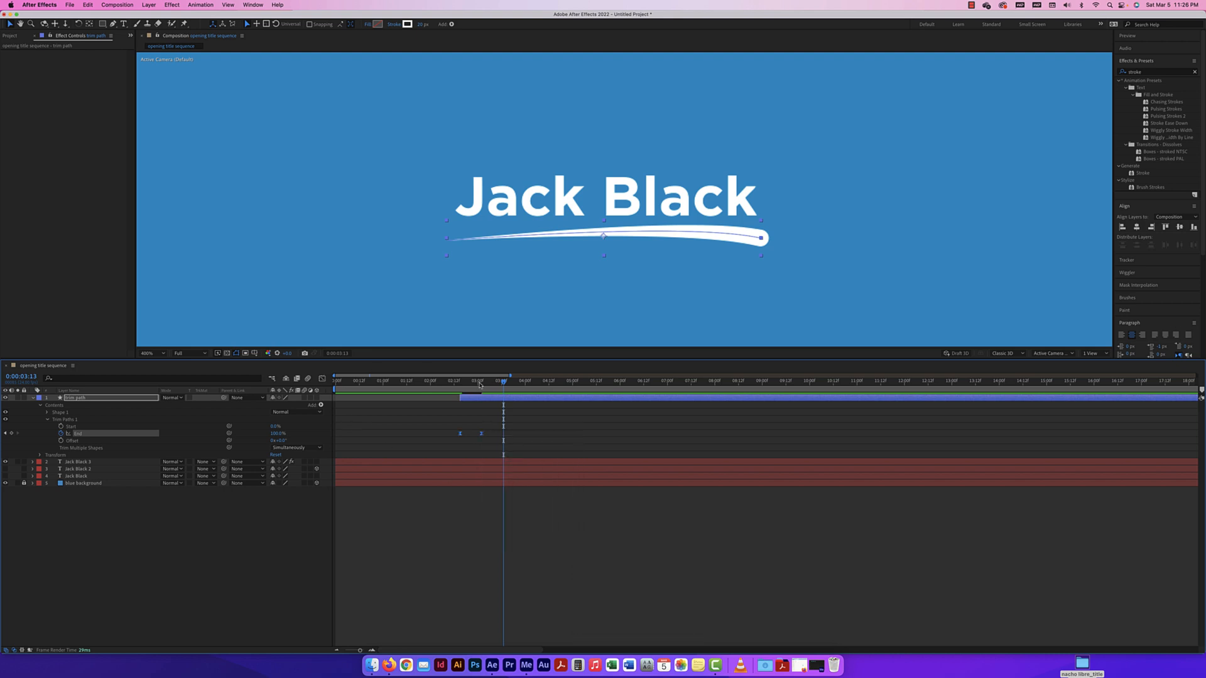
drag(501, 383, 454, 381)
drag(454, 381, 515, 381)
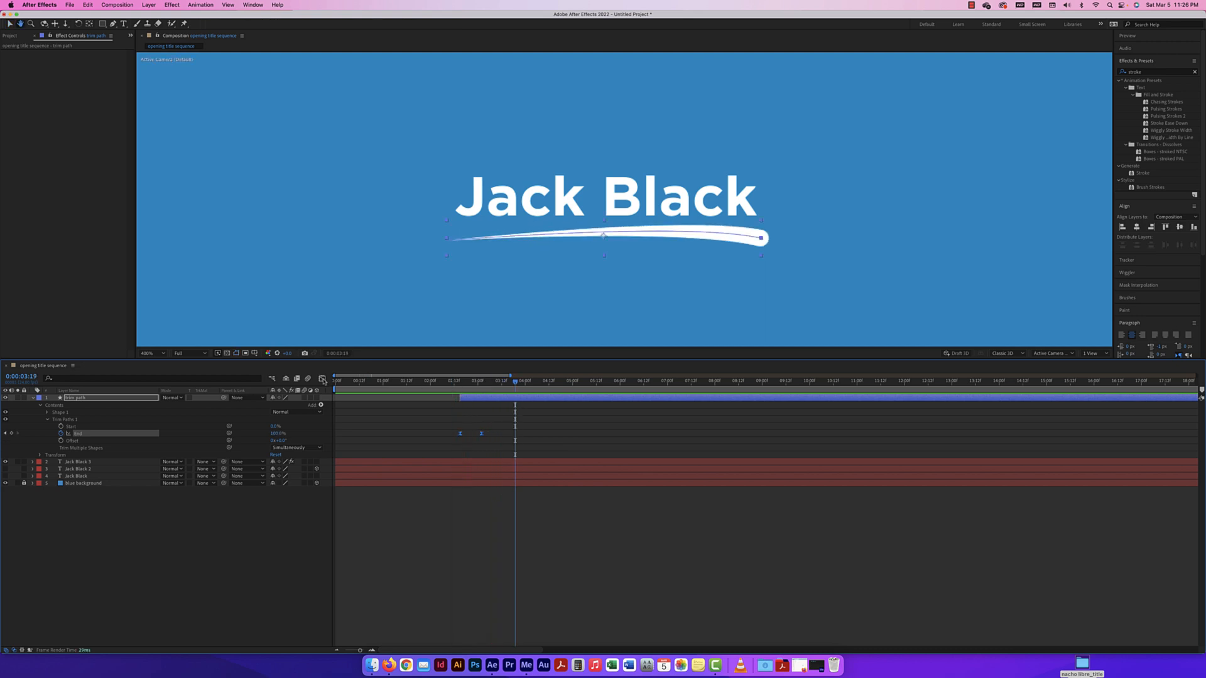
Reshape the End speed curve in the Graph Editor into a narrow central peak with both keyframe handles pulled inward, and scrub through it
drag(493, 430, 440, 439)
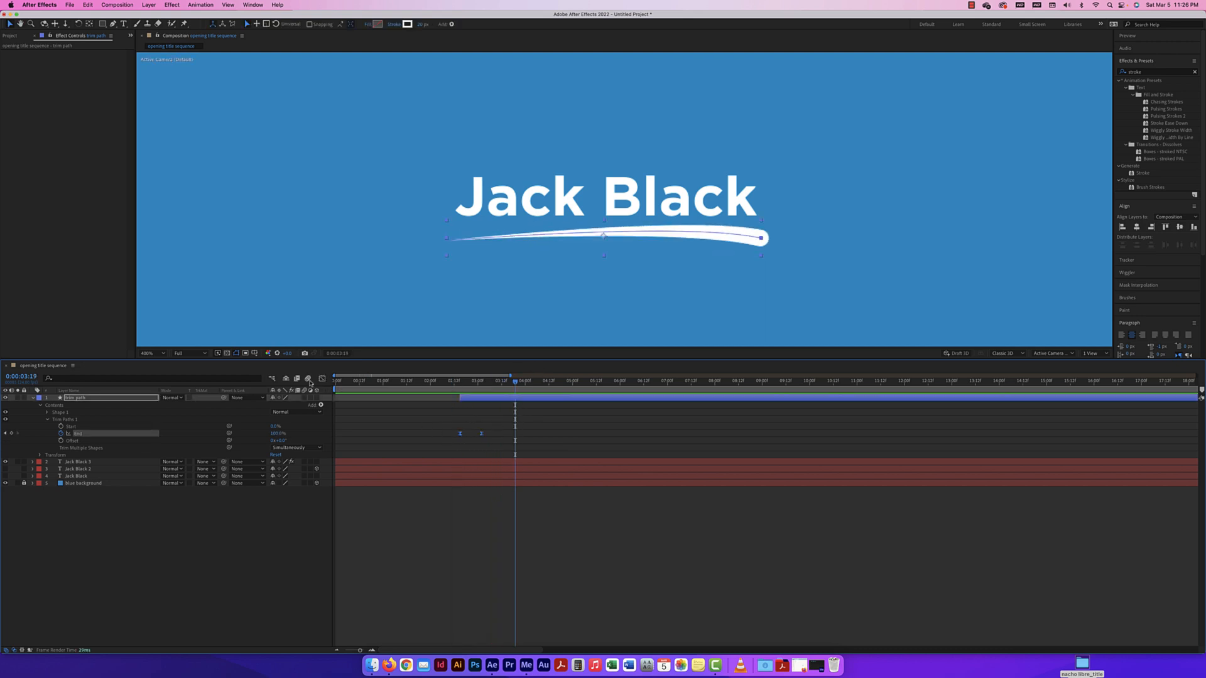
click(322, 379)
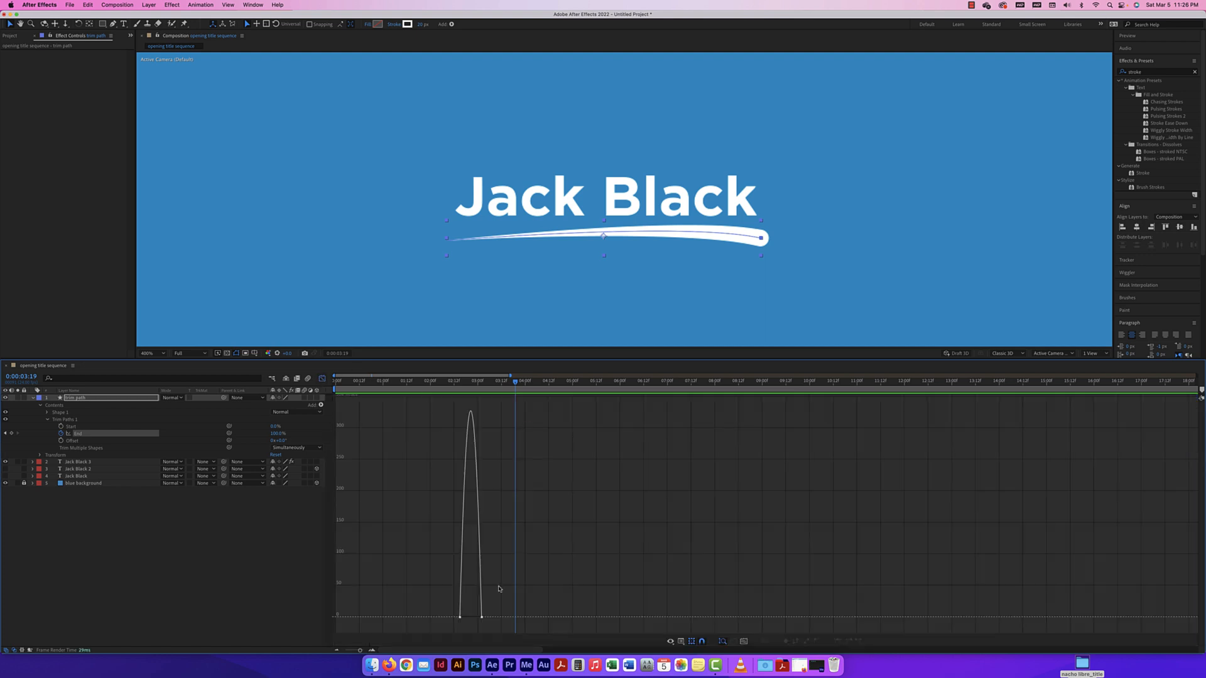
click(480, 617)
mouse_move(464, 617)
mouse_down()
mouse_move(480, 619)
mouse_move(464, 618)
mouse_up()
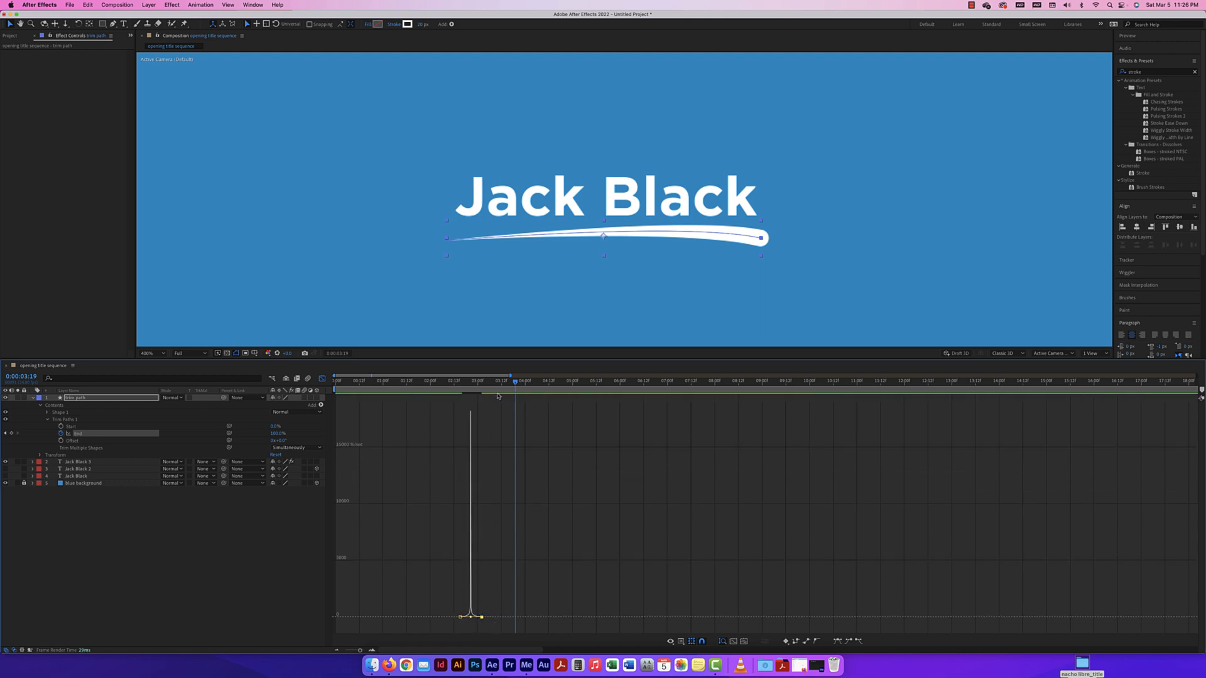
mouse_move(496, 385)
mouse_down()
mouse_move(457, 385)
mouse_move(515, 384)
mouse_up()
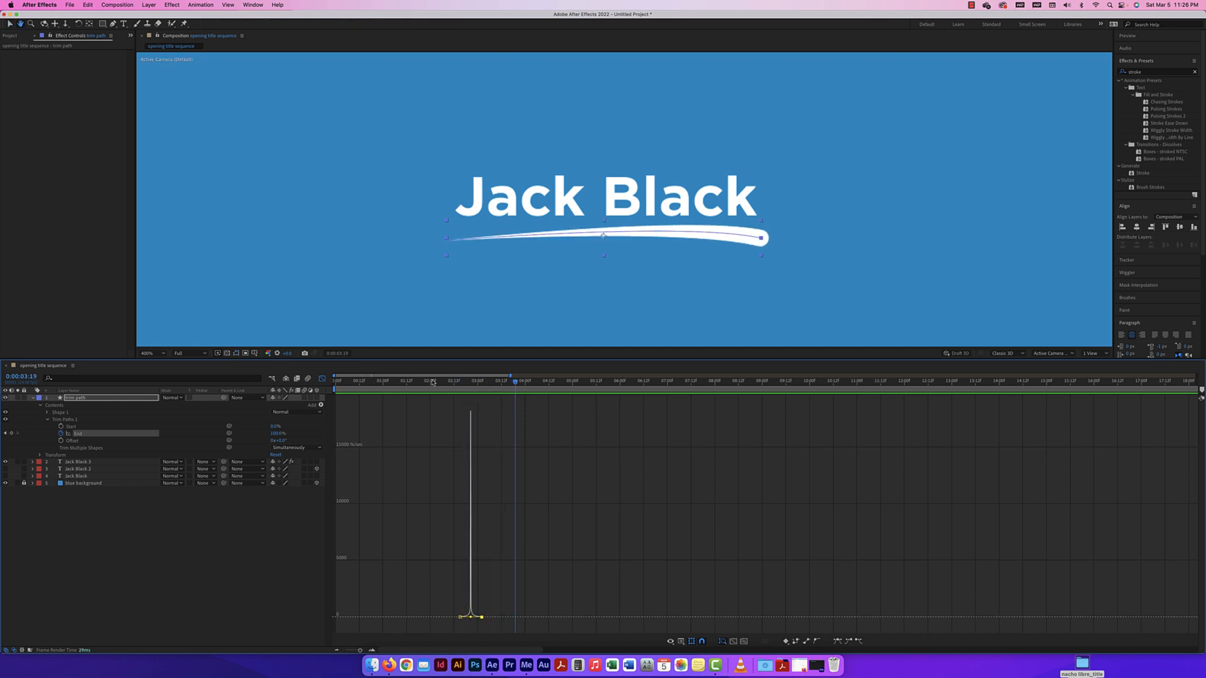
Collapse the trim path layer, close the Graph Editor and zoom the composition view out to 200%
click(34, 398)
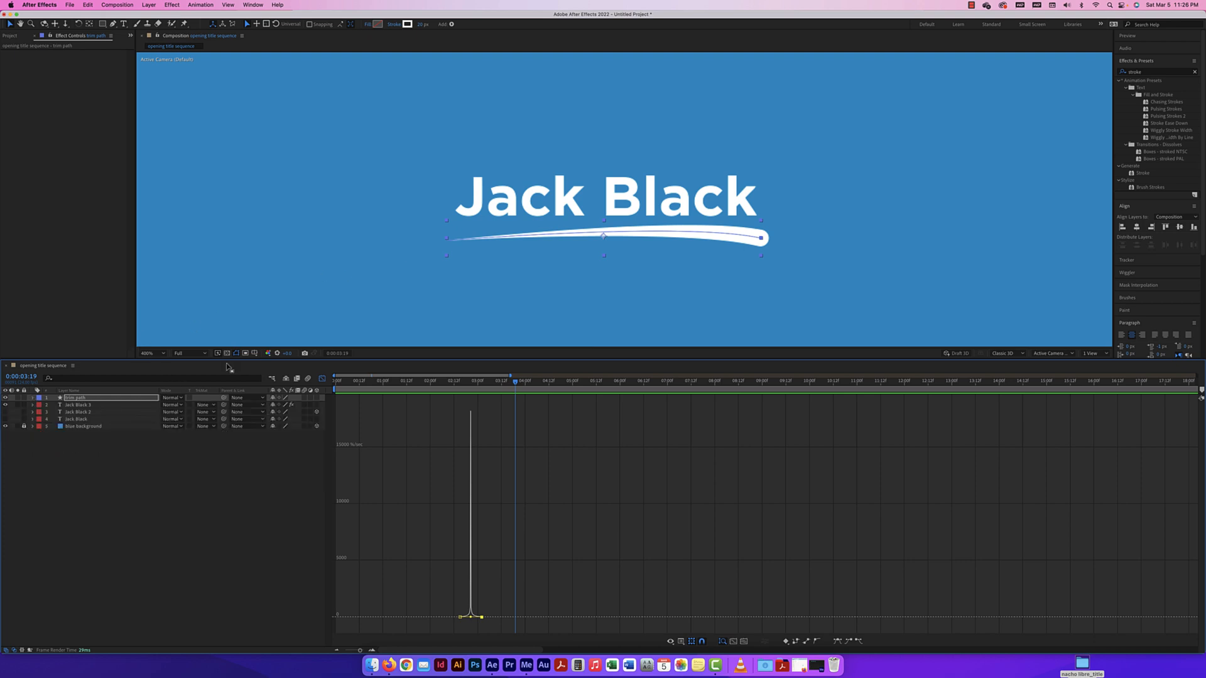
click(322, 379)
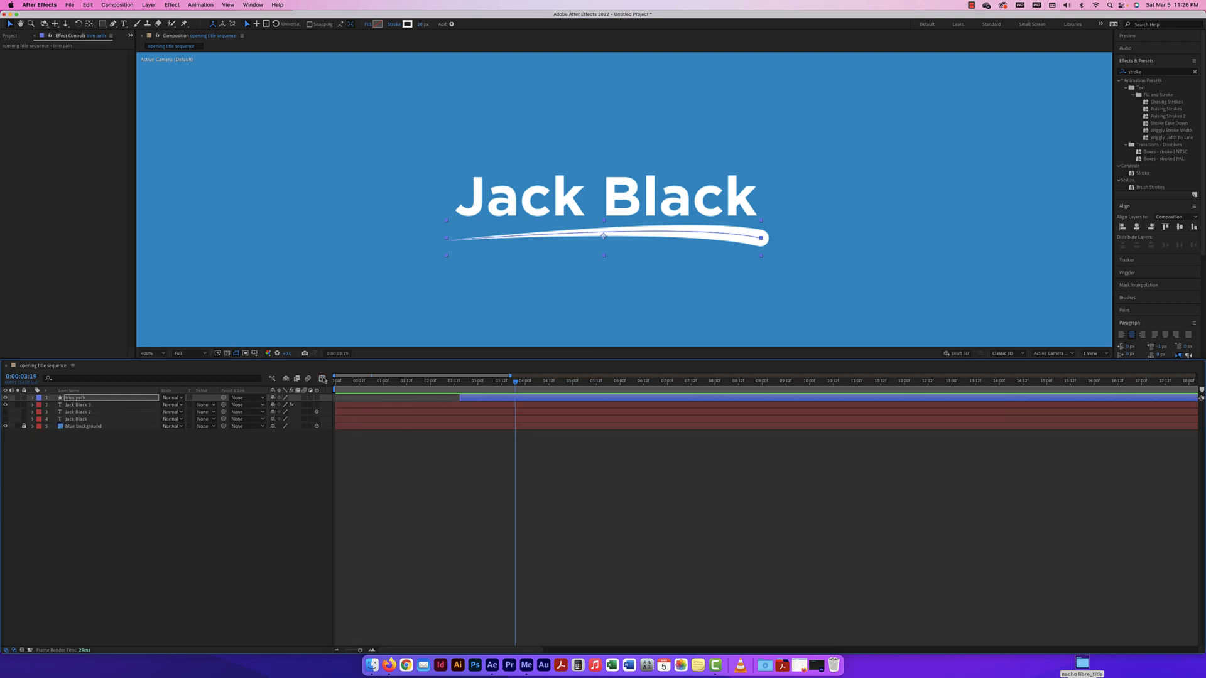
key(super+minus)
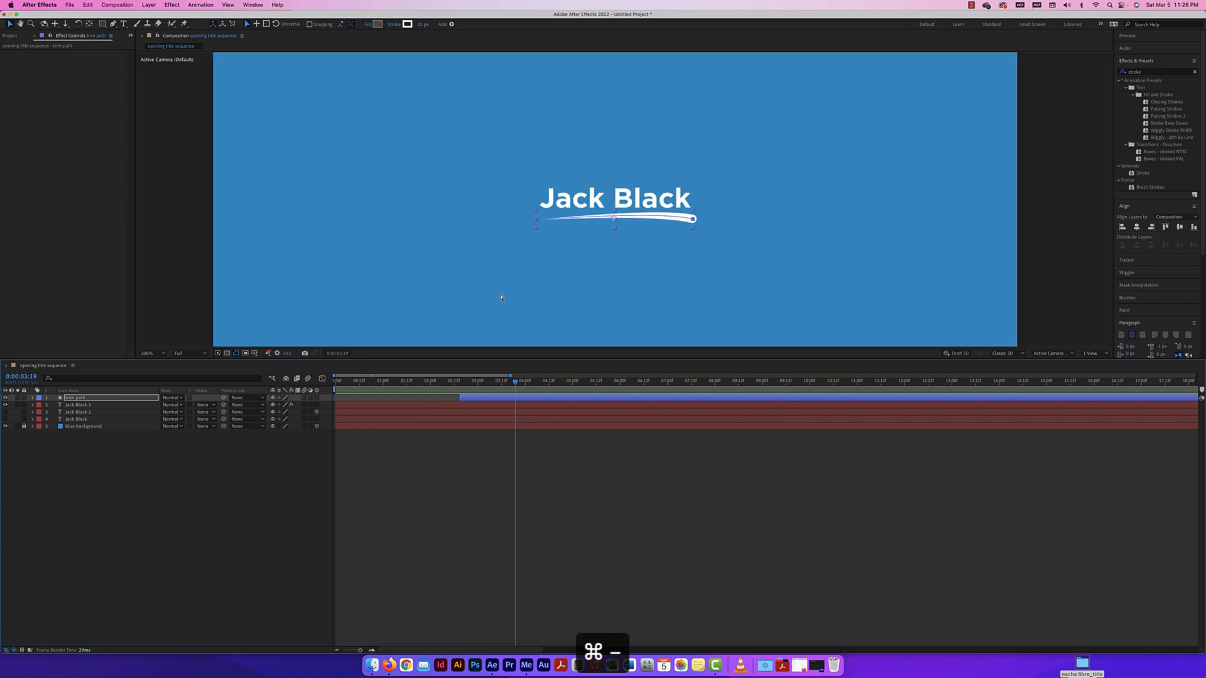
Preview the title animation from the beginning and nudge the underline shape slightly left and down beneath the name
drag(360, 382, 337, 383)
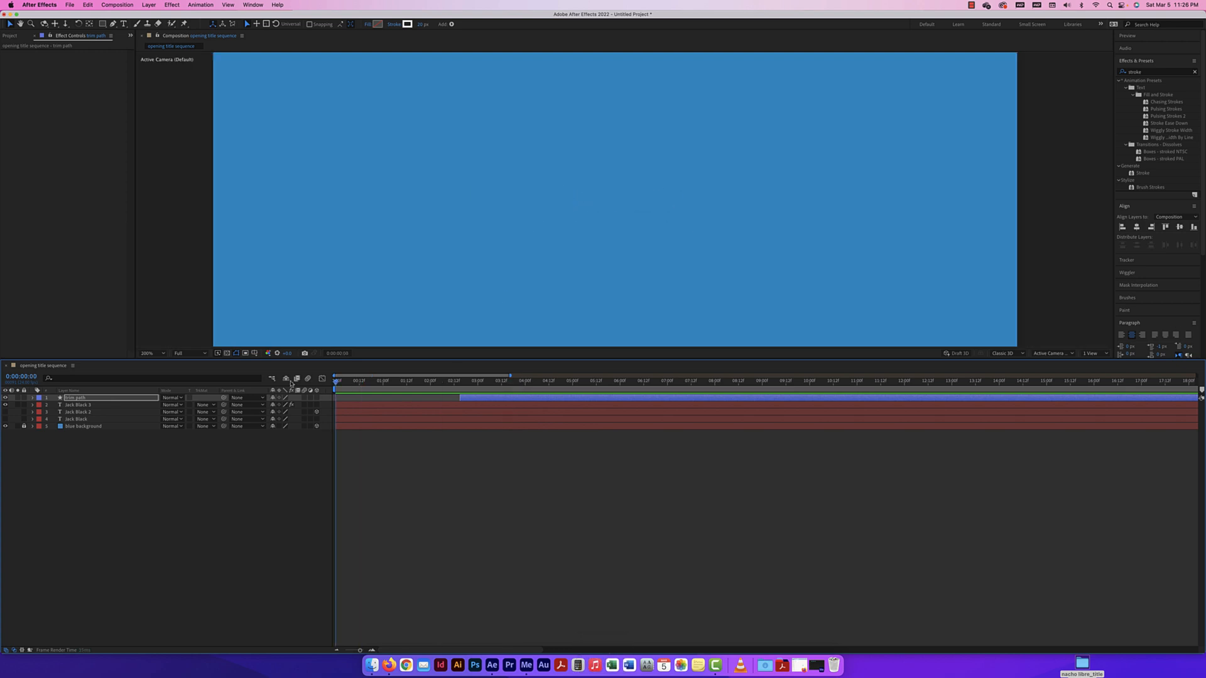
key(space)
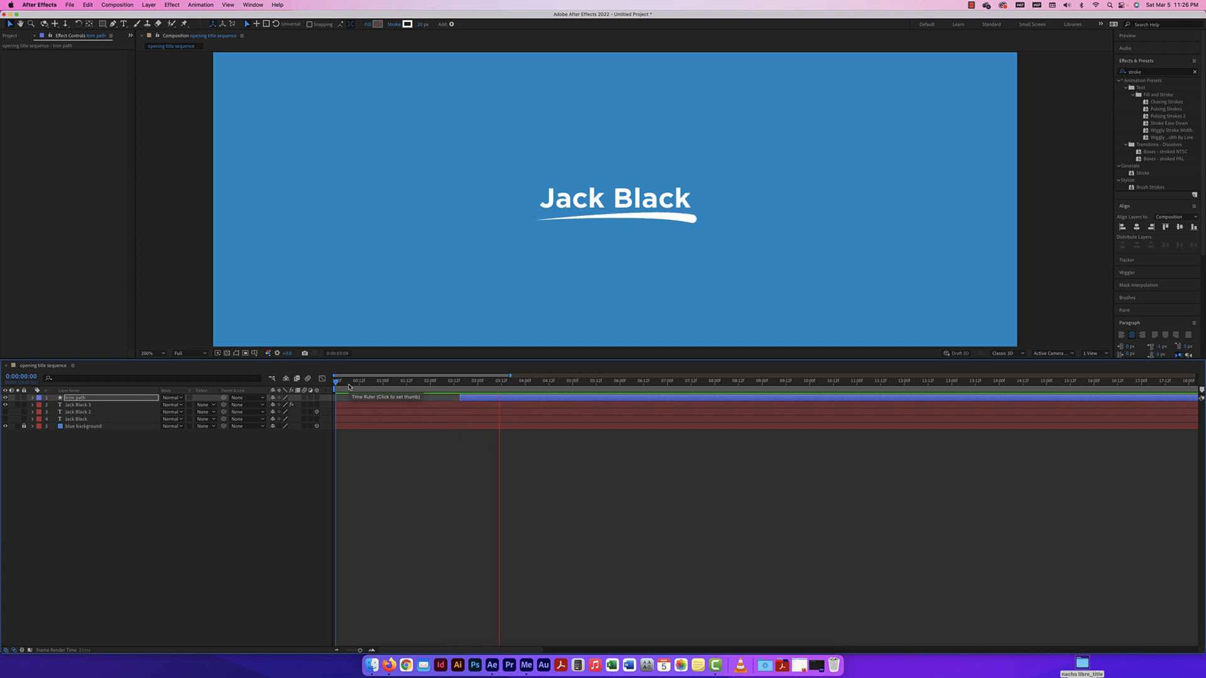
key(space)
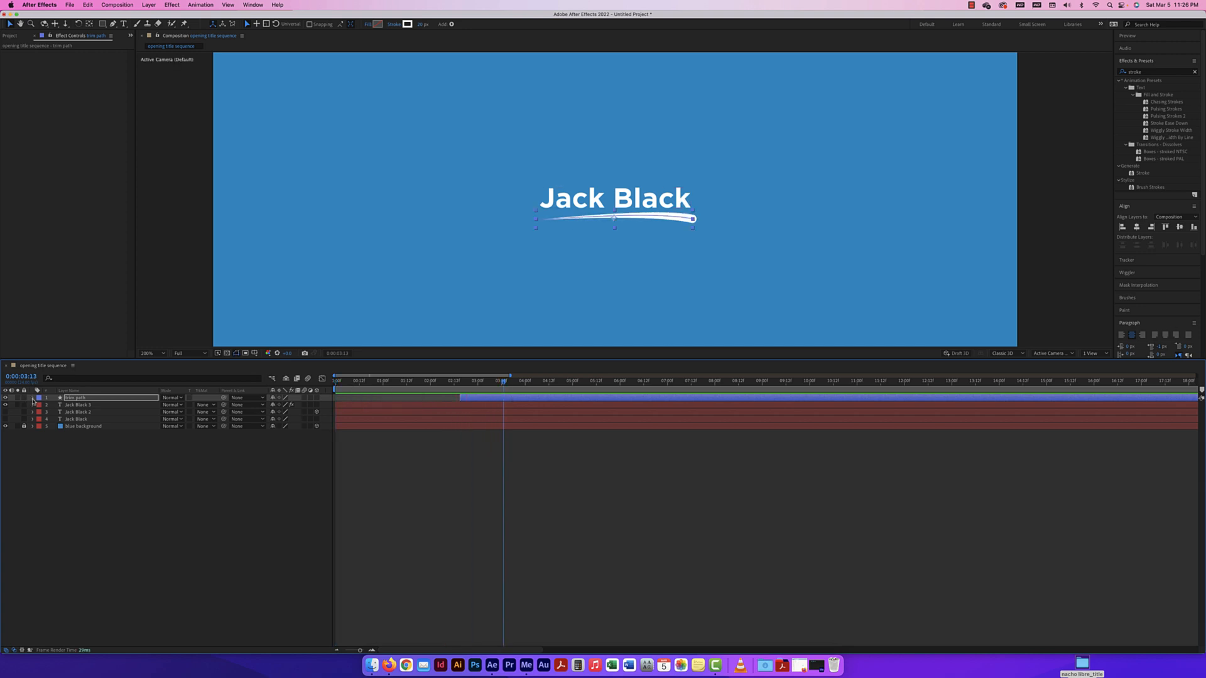
drag(656, 219, 654, 220)
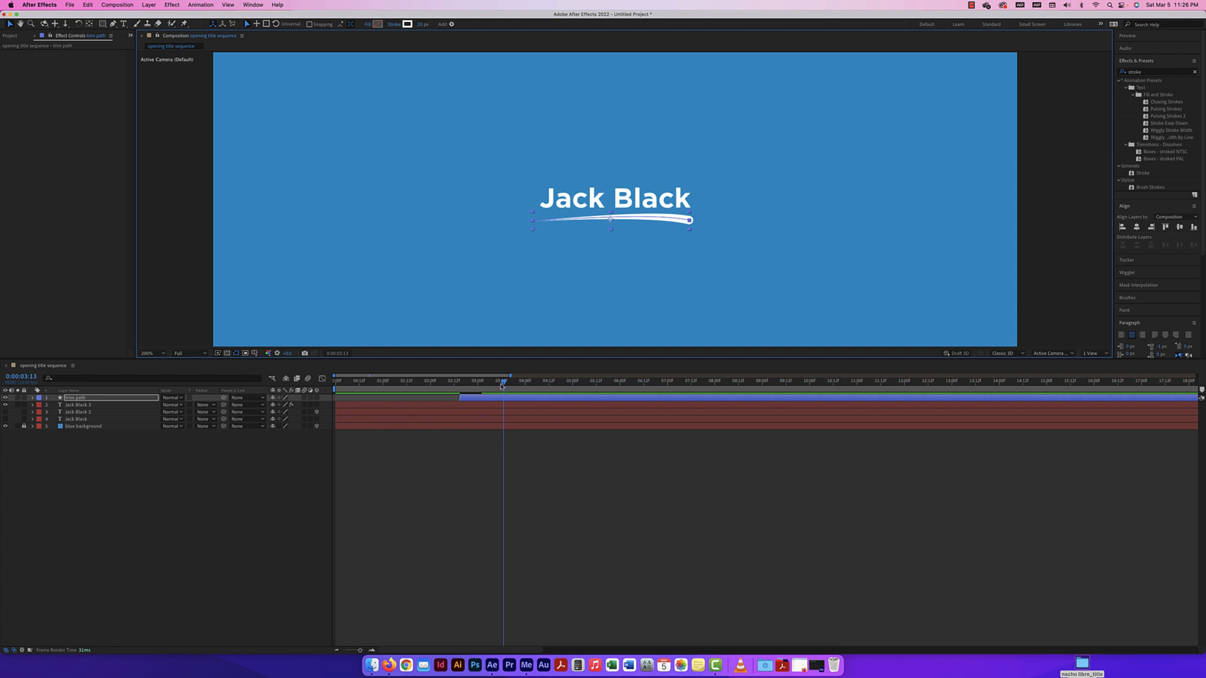
mouse_move(502, 385)
mouse_down()
mouse_move(428, 384)
mouse_move(911, 376)
mouse_move(485, 381)
mouse_up()
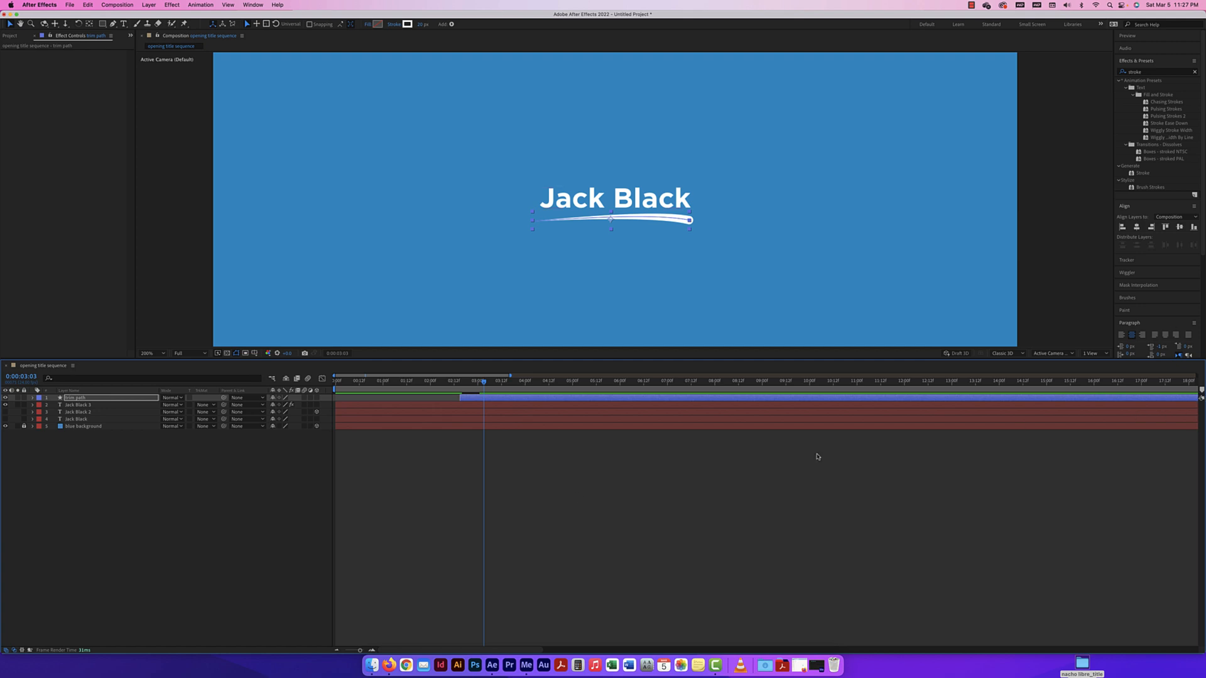
Try trimming the end of the Jack Black 3 layer to about 5 seconds and preview the result
drag(359, 651, 331, 651)
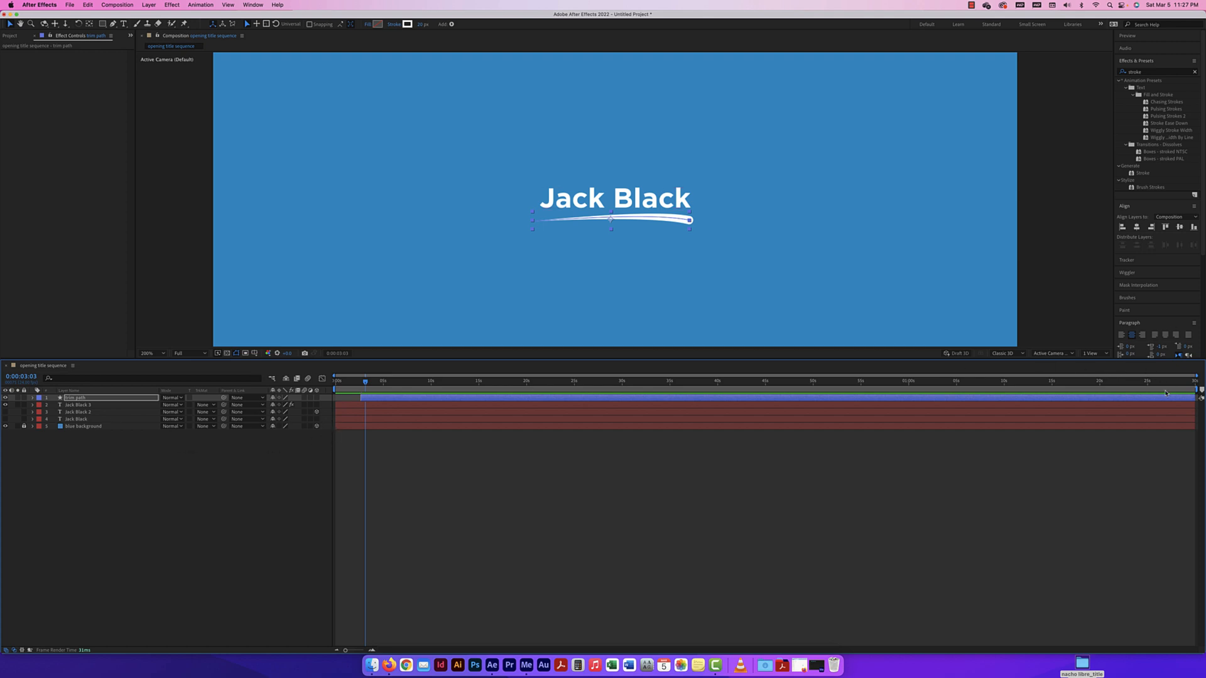
mouse_move(1191, 405)
mouse_down()
mouse_move(386, 413)
mouse_move(336, 382)
mouse_up()
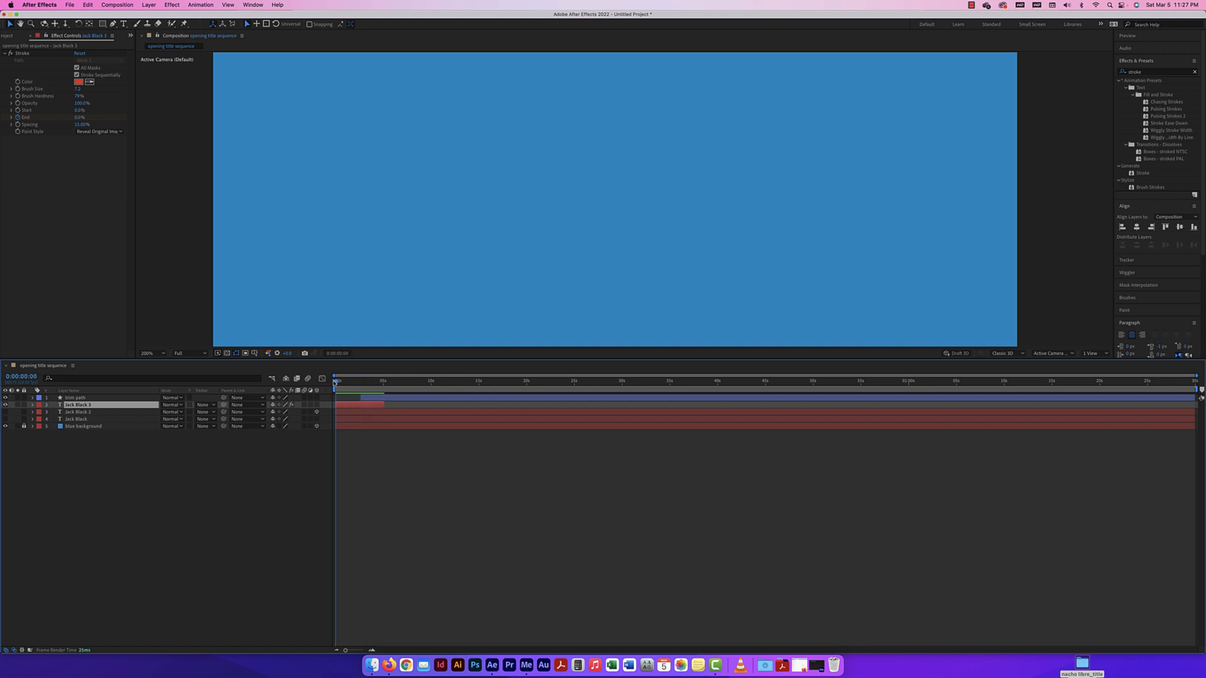
key(space)
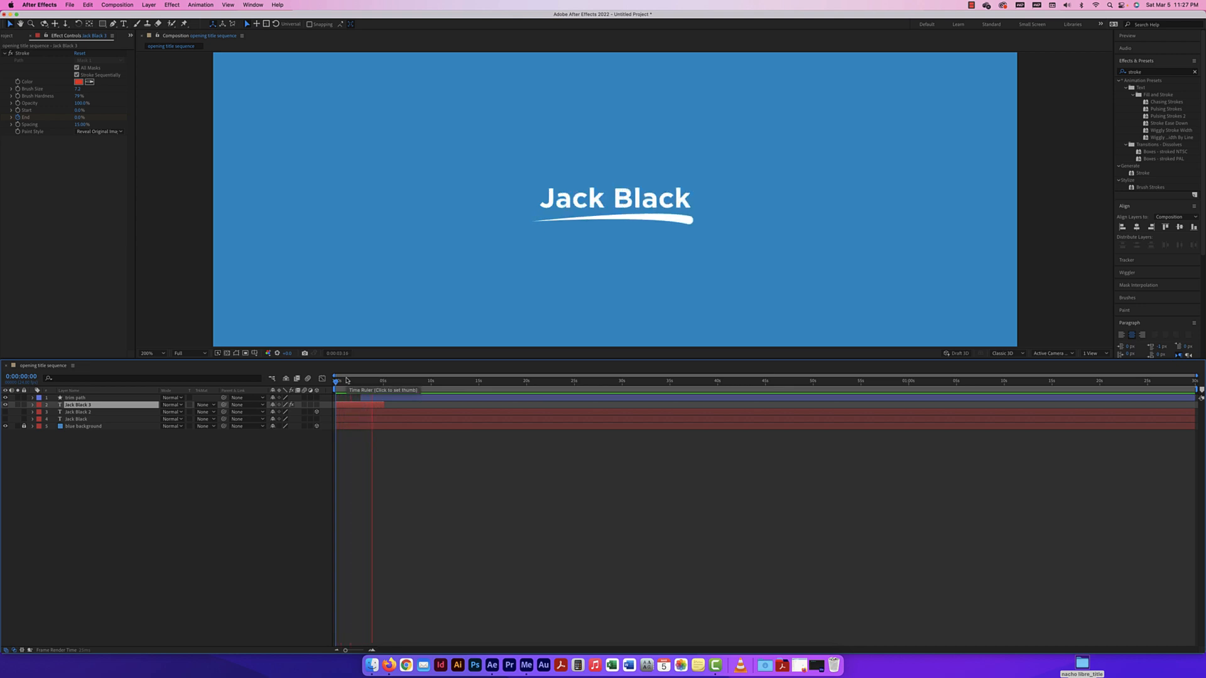
key(space)
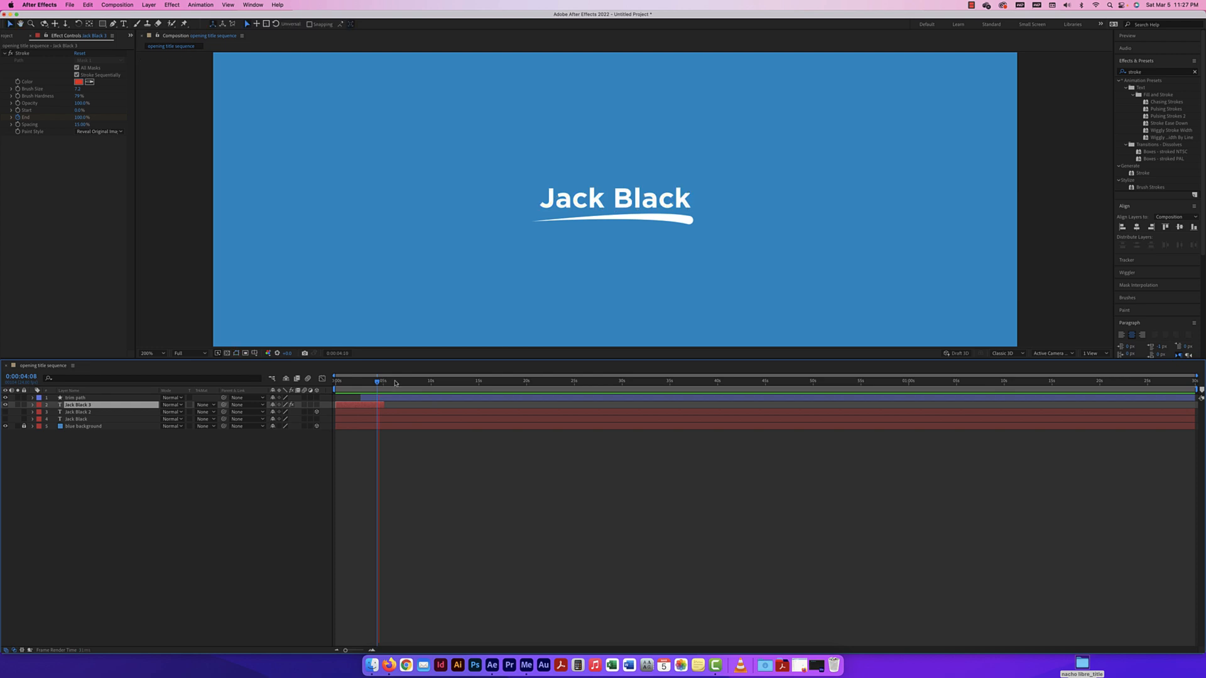
click(383, 382)
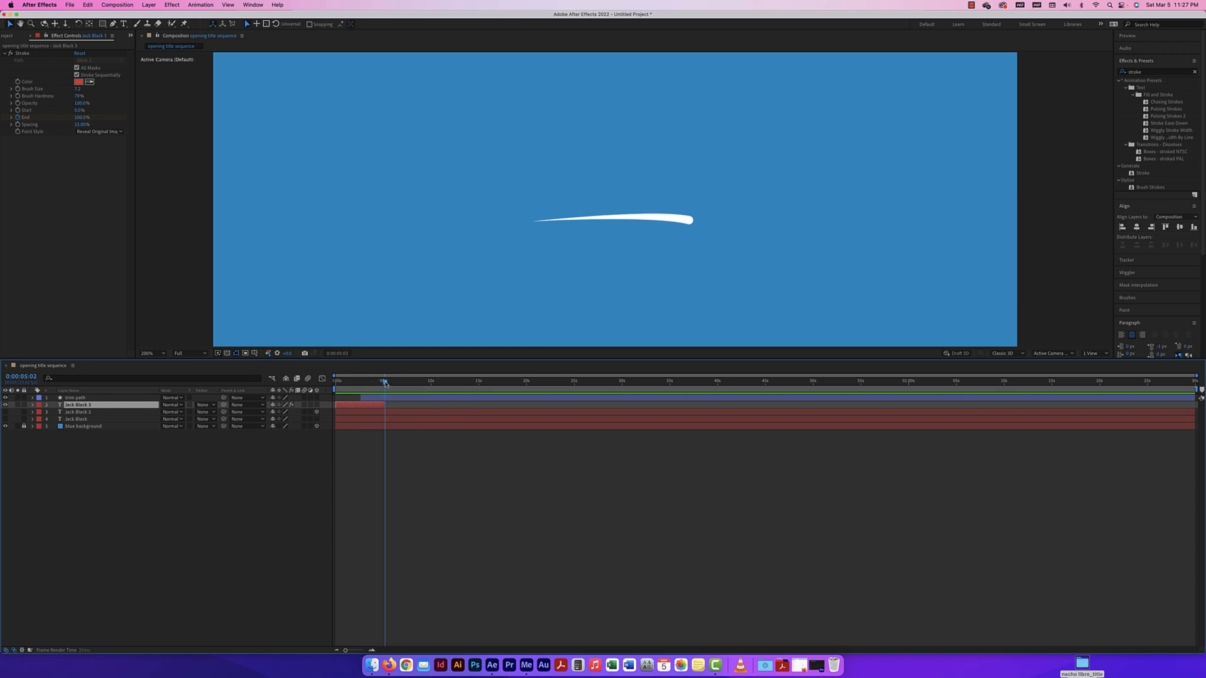
click(383, 382)
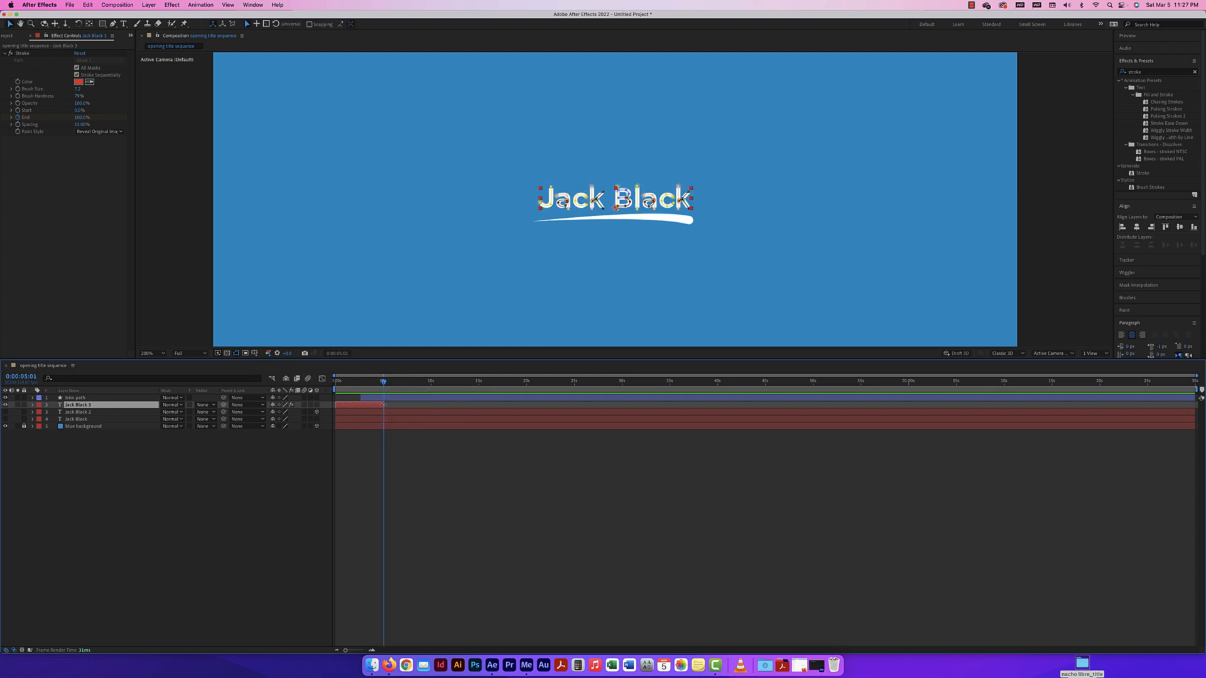
drag(383, 382, 378, 382)
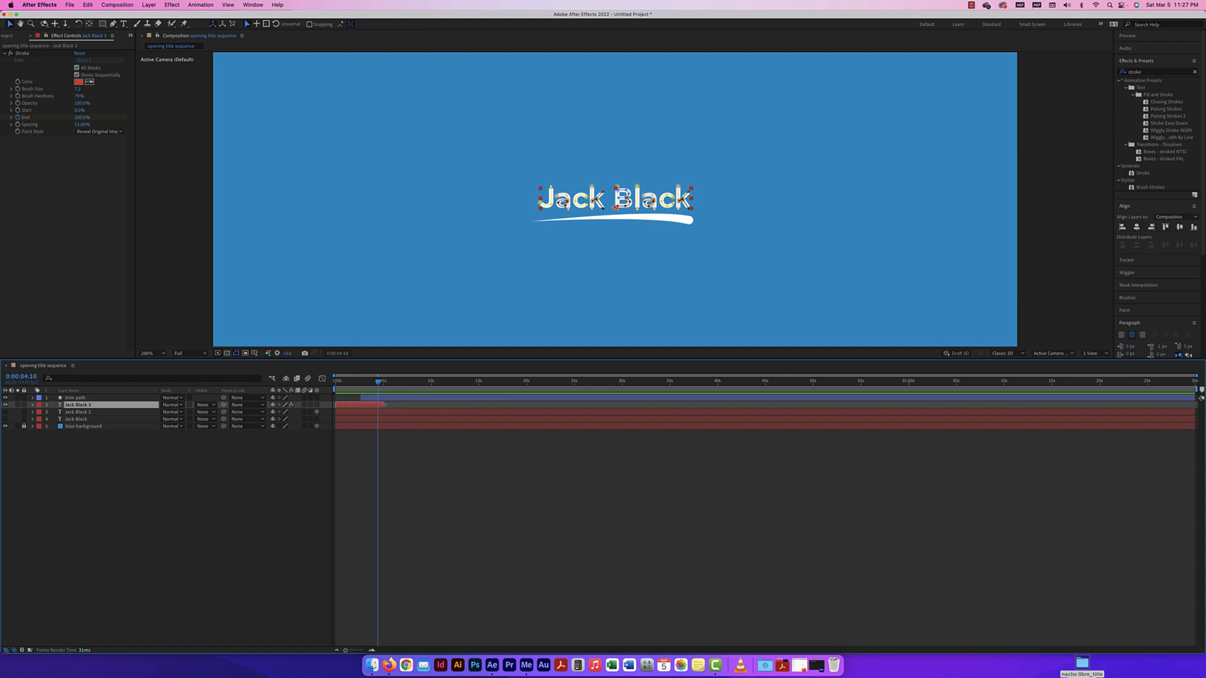
key(super+z)
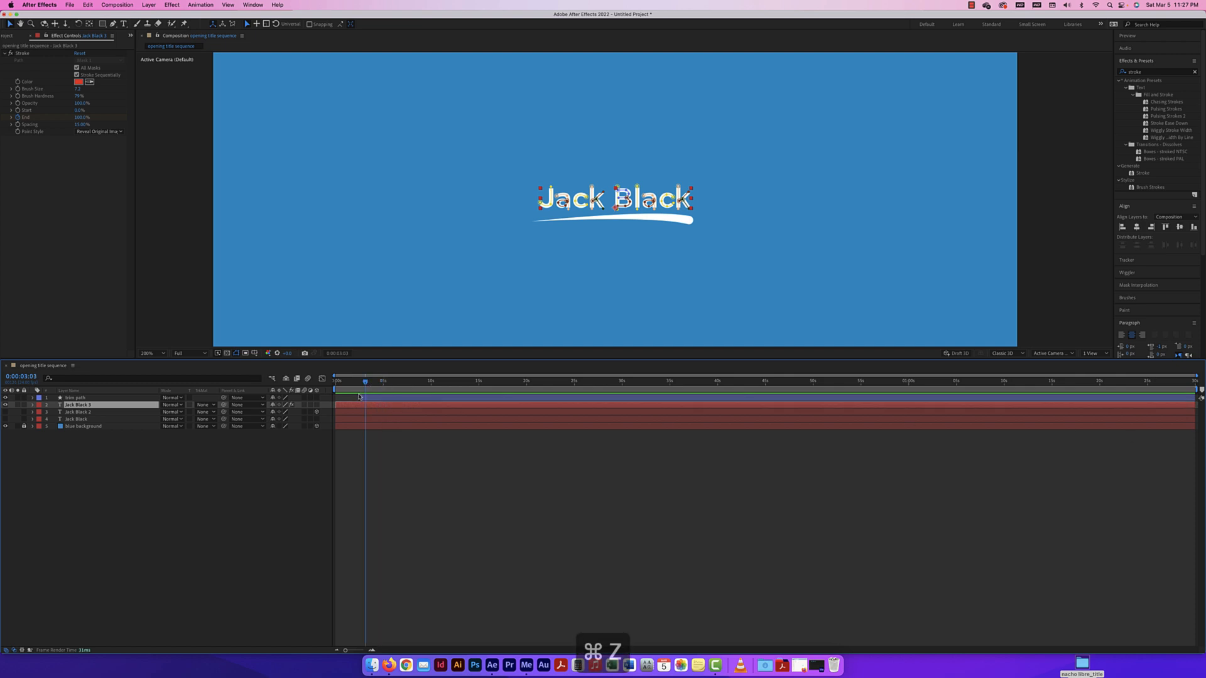
Trim the ends of both the trim path and Jack Black 3 layers to 0:00:05:00
drag(365, 382, 384, 383)
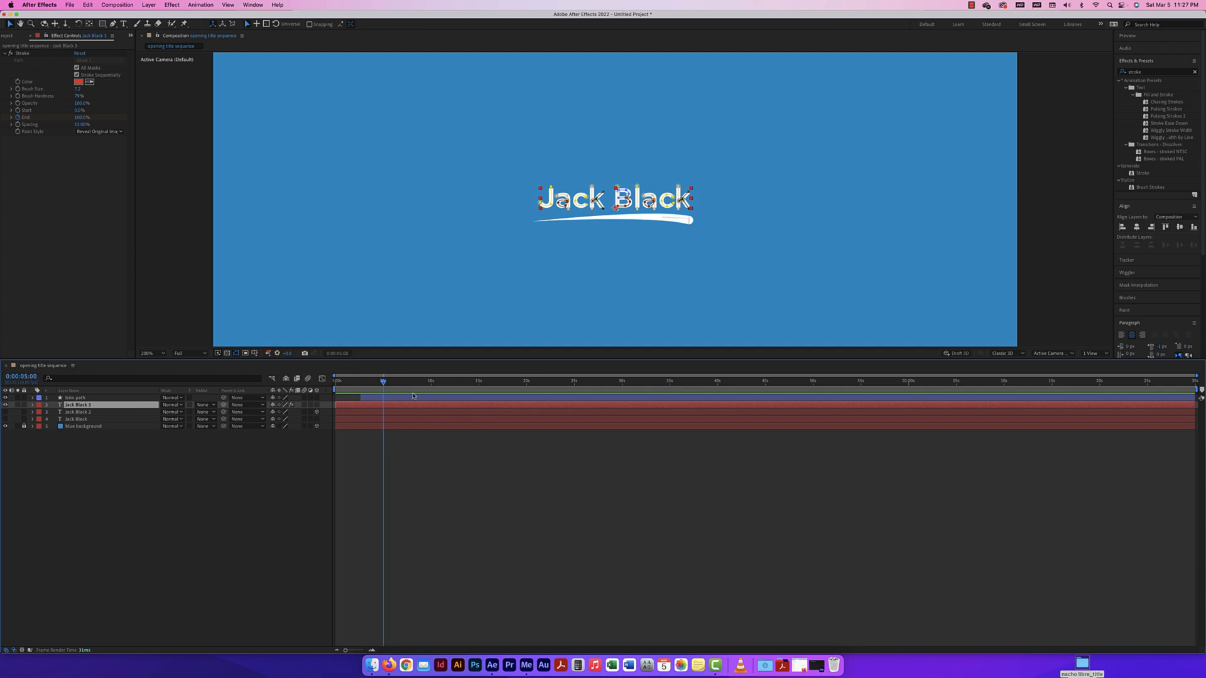
click(396, 399)
shift+click(395, 407)
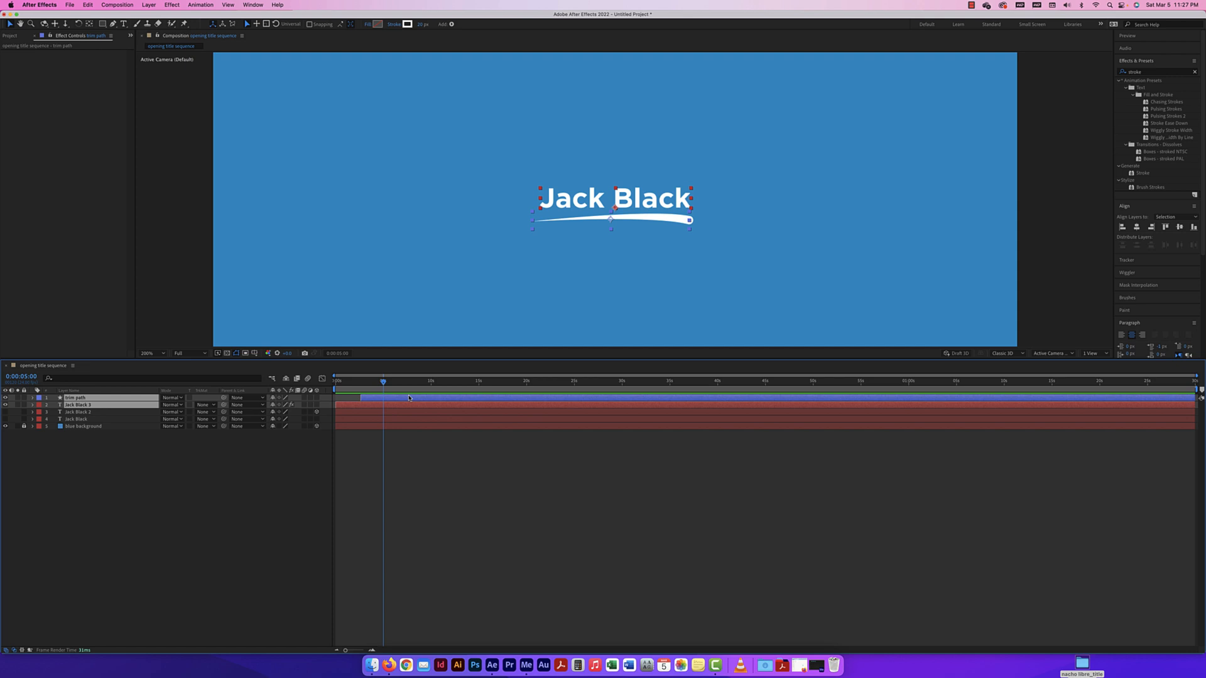
key(alt+bracketright)
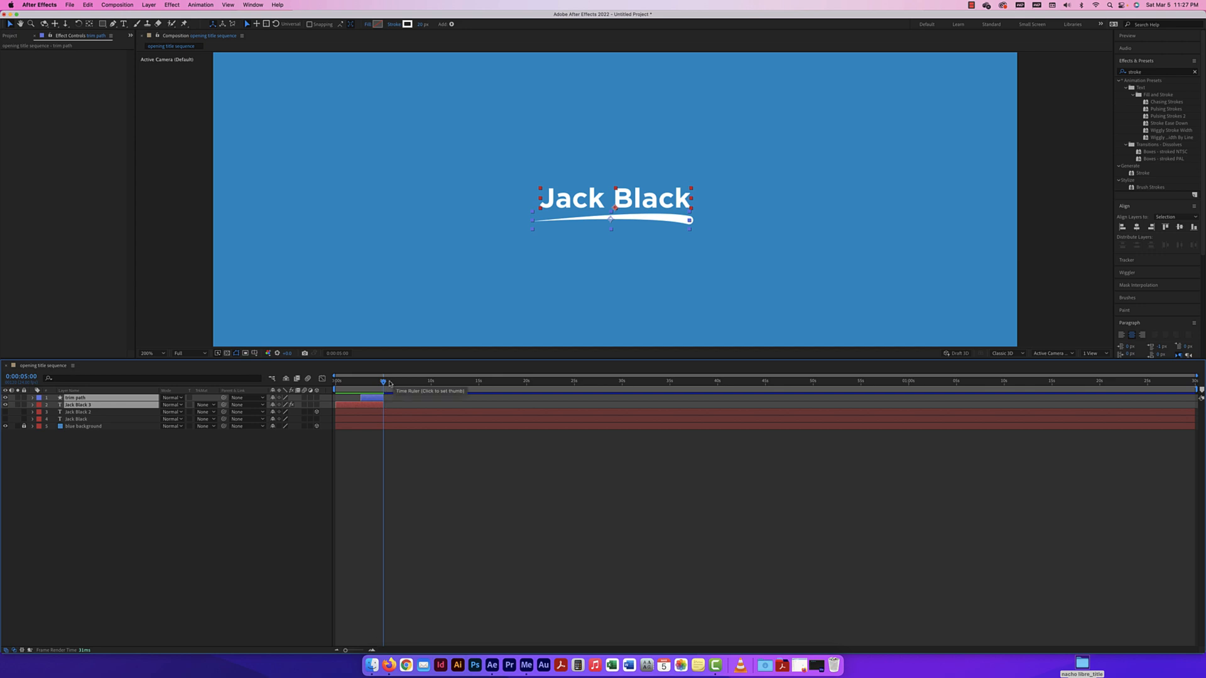
Trim the Jack Black 2 and Jack Black layers to run from 0:00:15:00 to about 0:00:25:02
drag(383, 382, 479, 381)
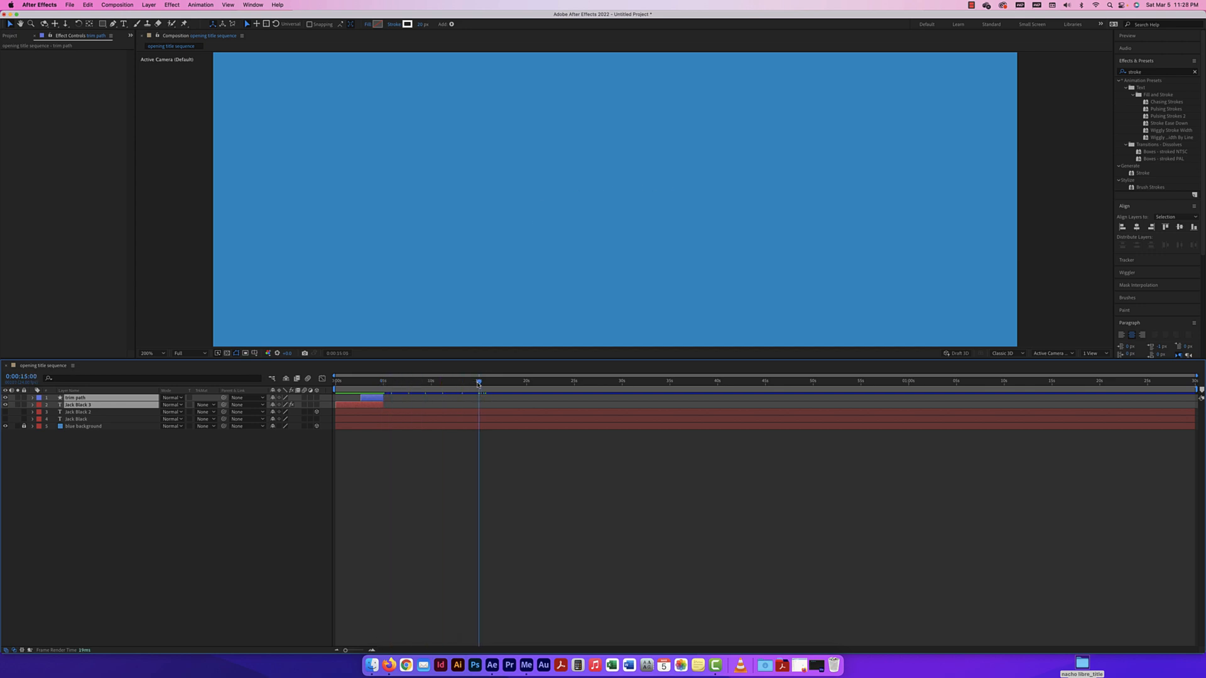
click(469, 412)
shift+click(467, 419)
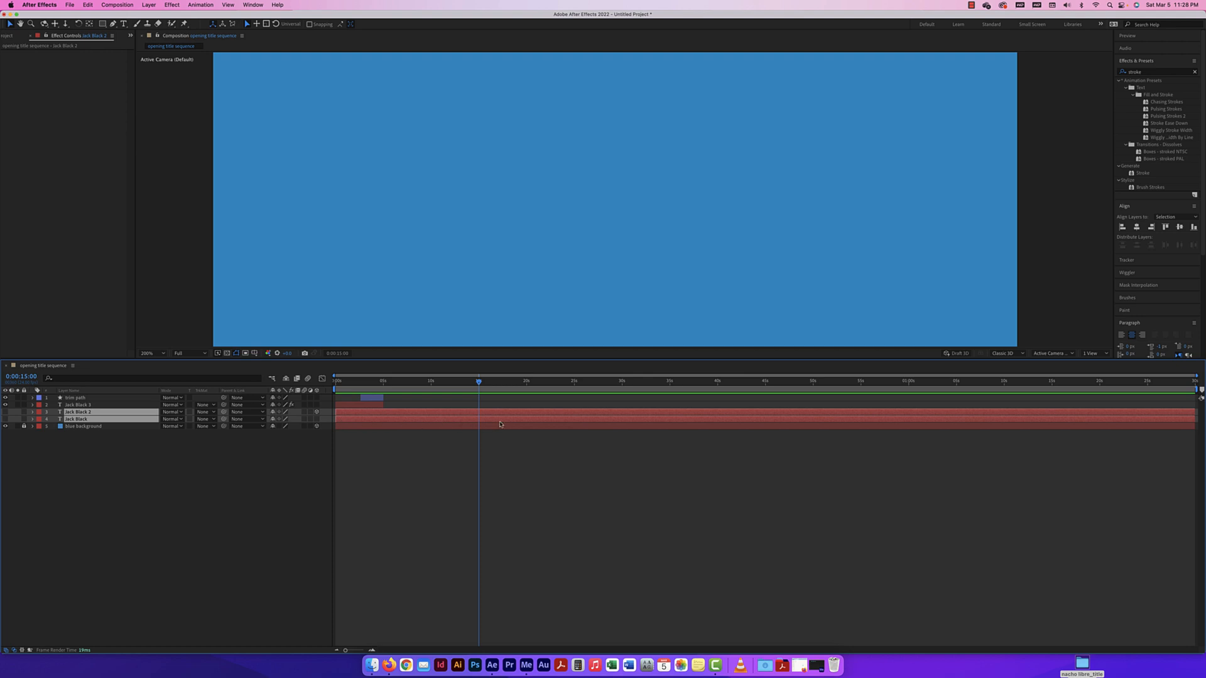
key(alt+bracketleft)
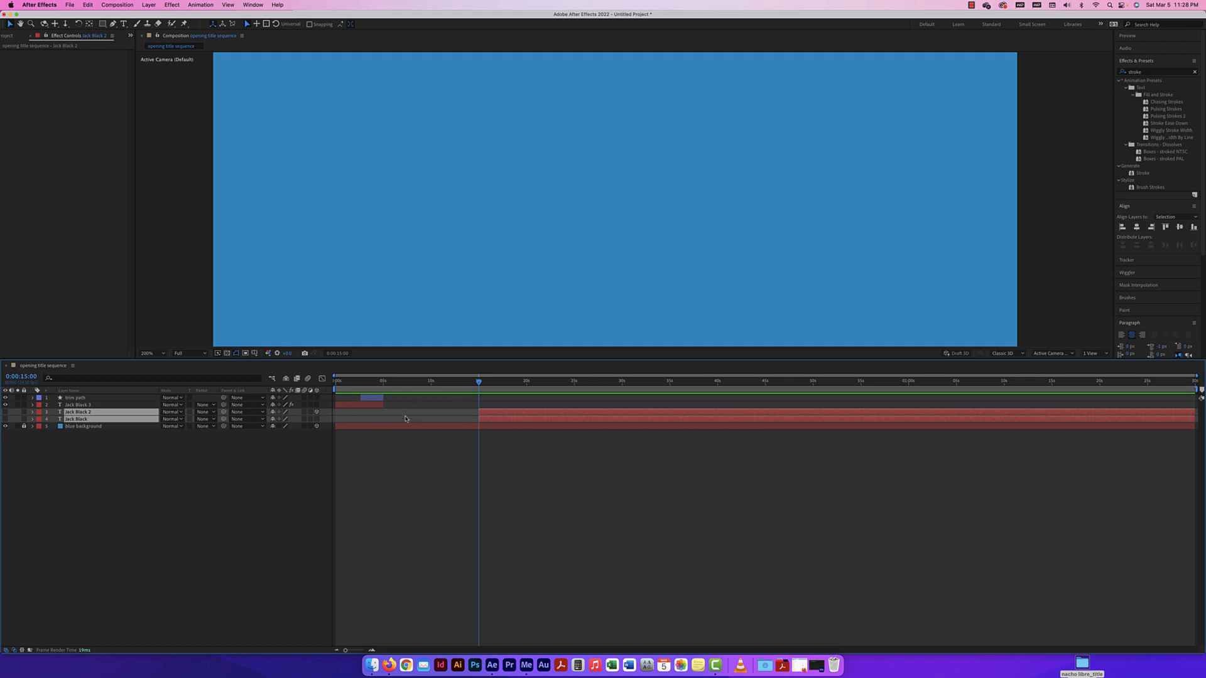
click(564, 381)
drag(572, 381, 574, 381)
key(alt+bracketright)
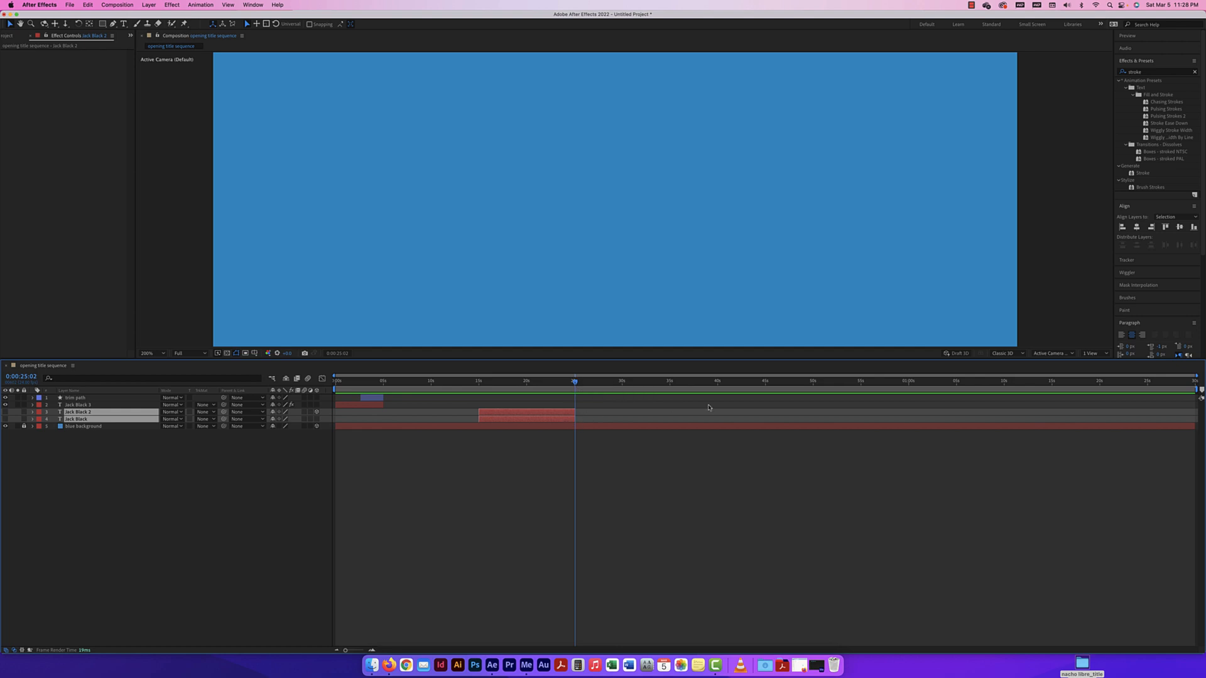
Move the trimmed Jack Black 2 and Jack Black layers together so both begin at the start of the timeline
drag(531, 414, 481, 416)
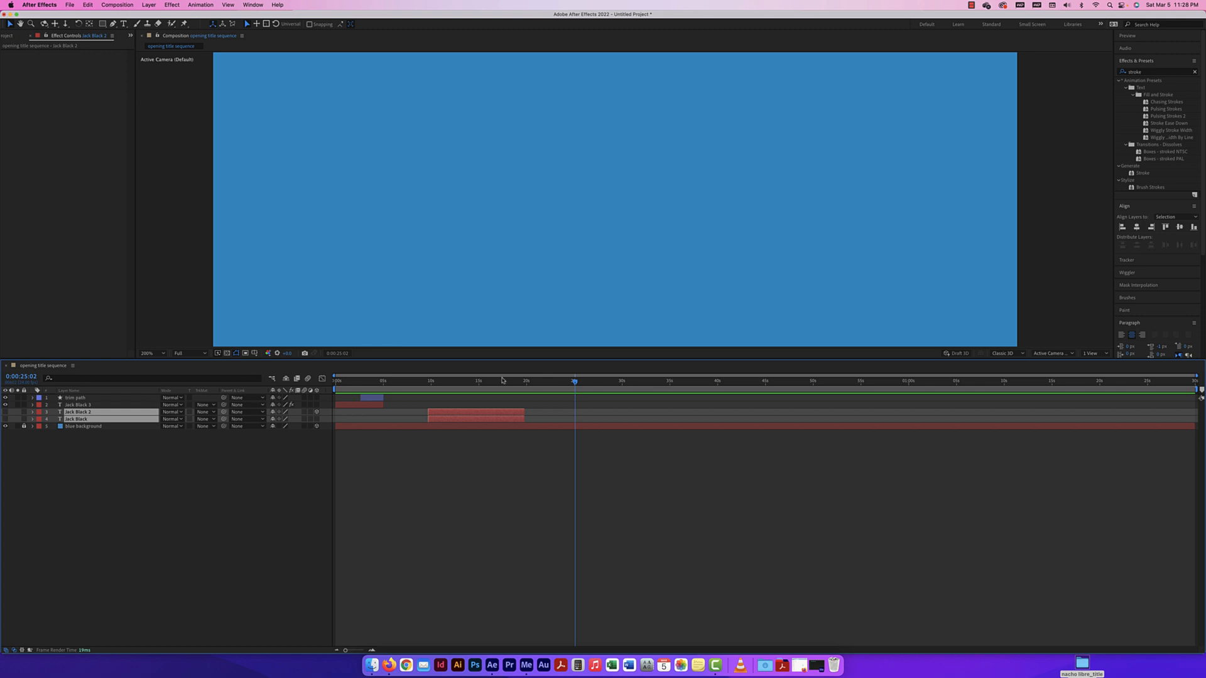
click(67, 442)
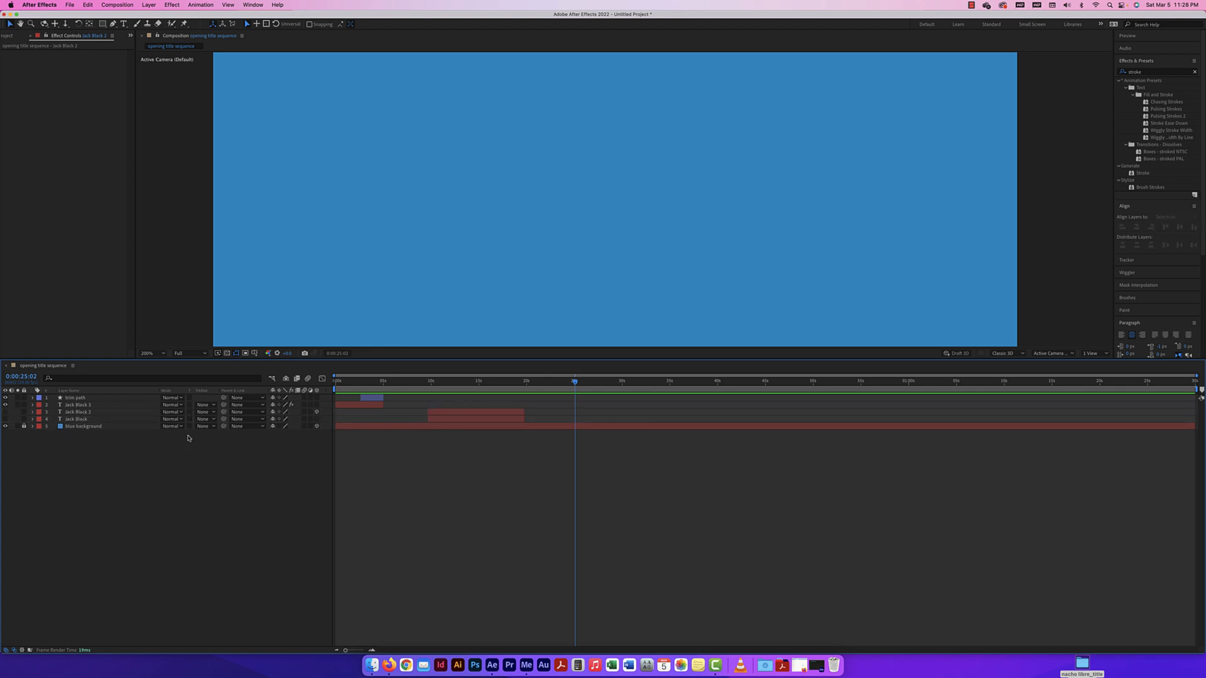
drag(478, 414, 369, 413)
key(super+z)
shift+click(458, 418)
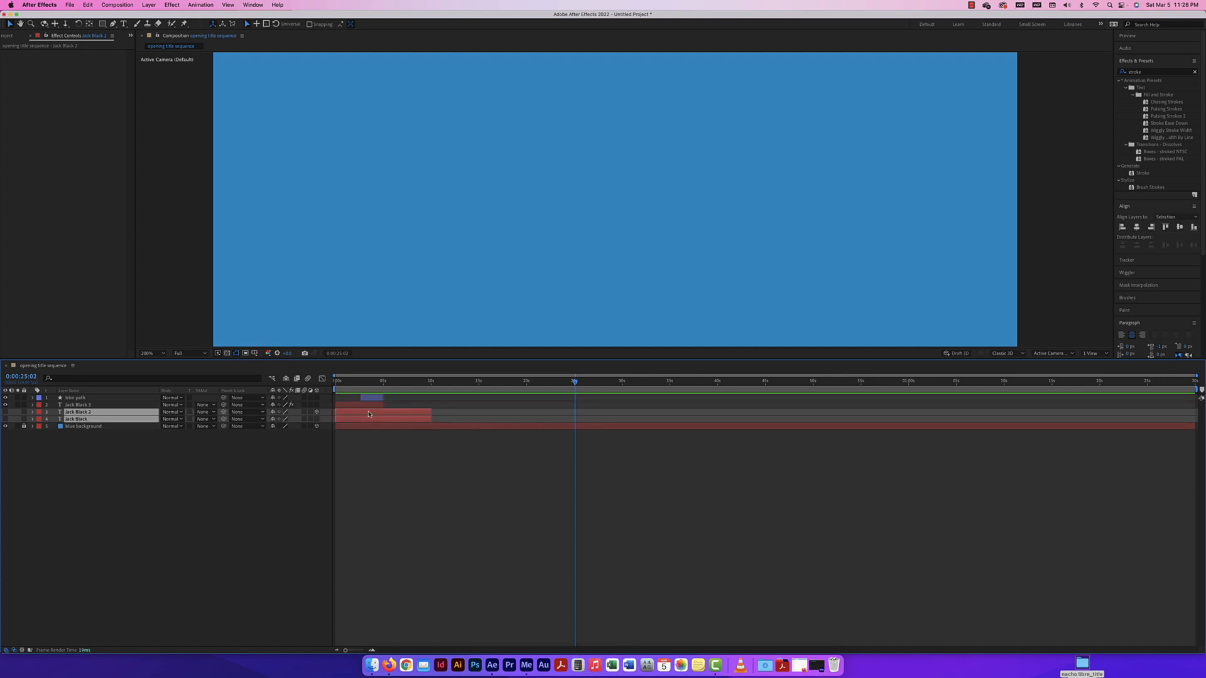
Add a Drop Shadow layer style to the Jack Black 3 text layer and hide the mask and shape paths
click(33, 398)
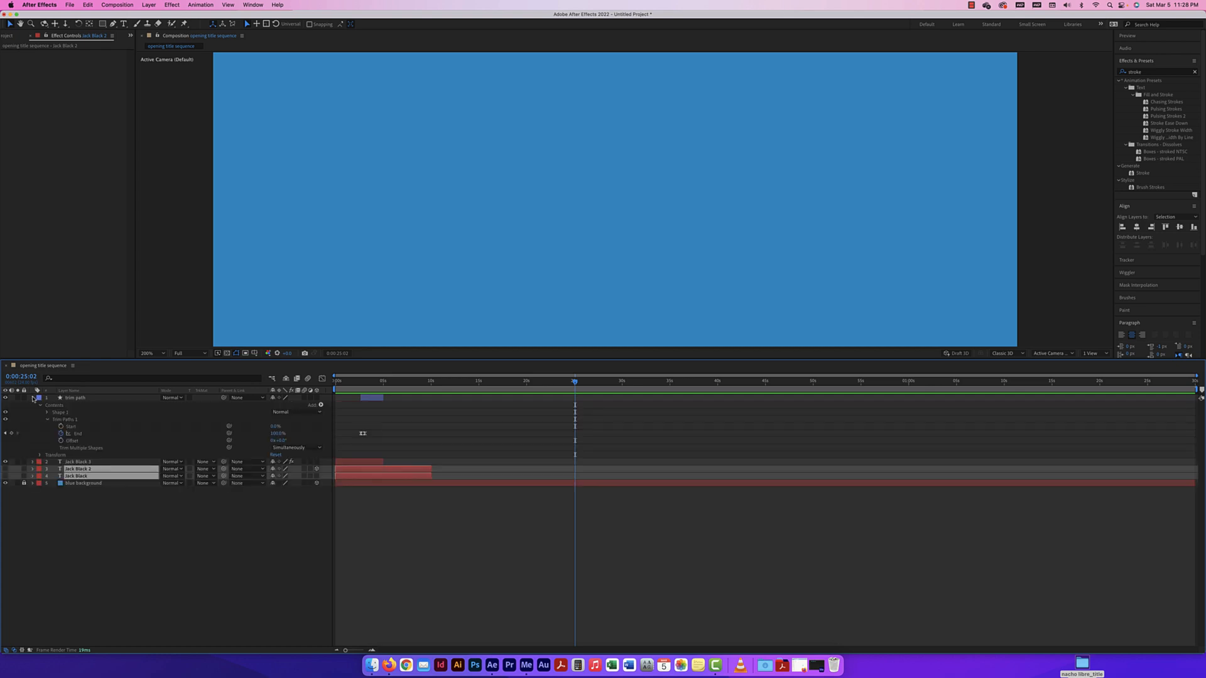
drag(576, 383, 369, 384)
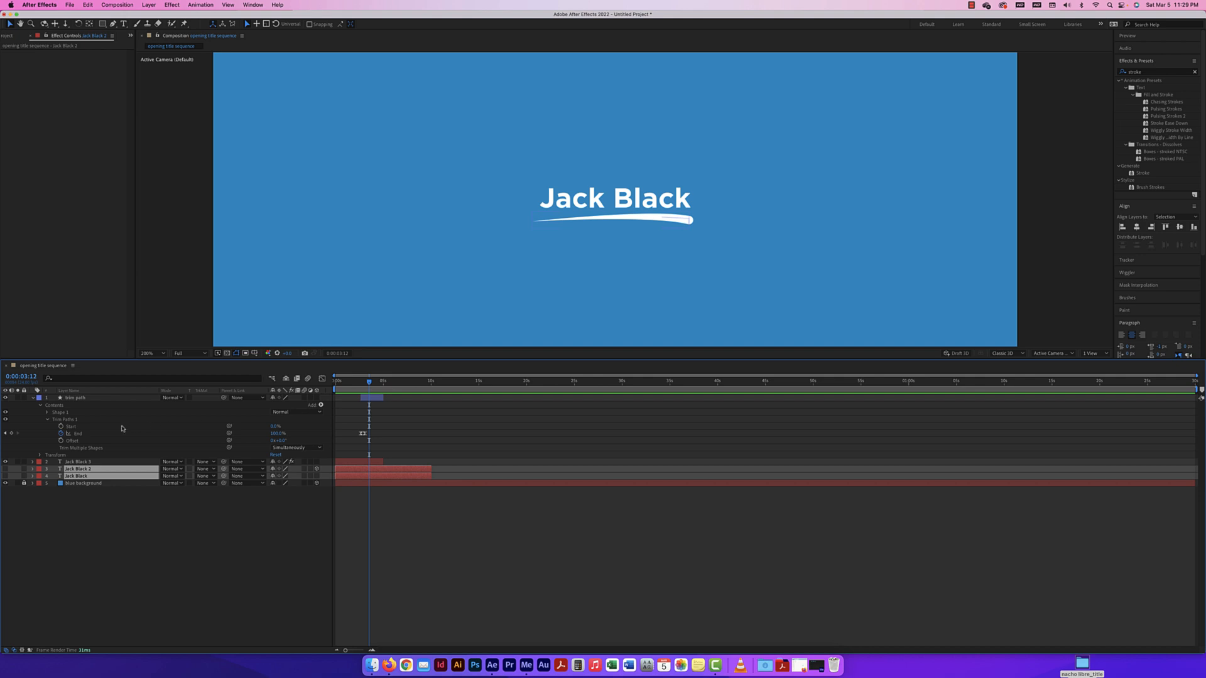
click(77, 462)
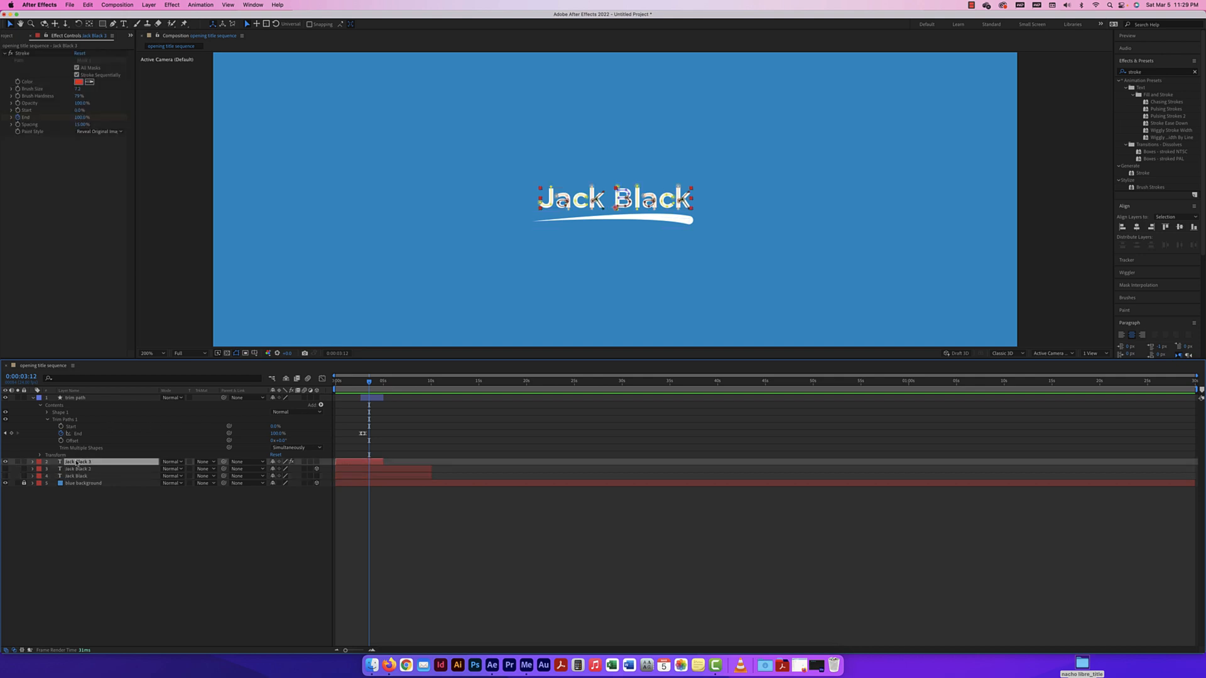
click(33, 462)
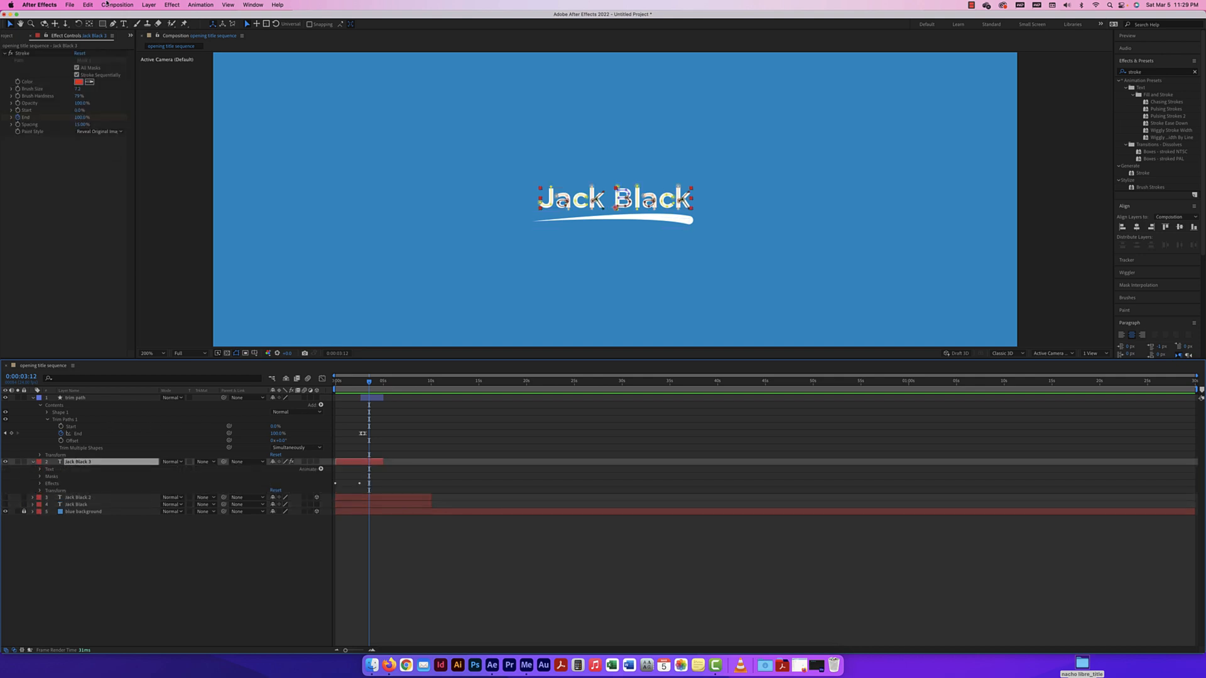
click(149, 4)
mouse_move(173, 227)
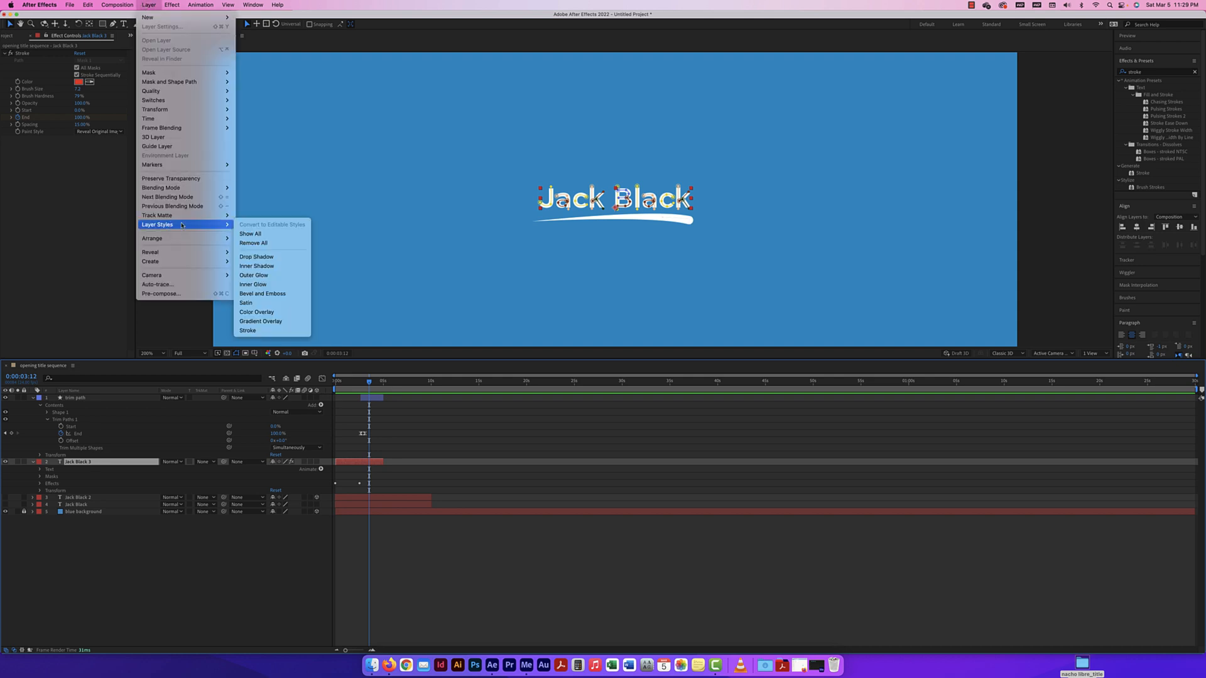
click(260, 260)
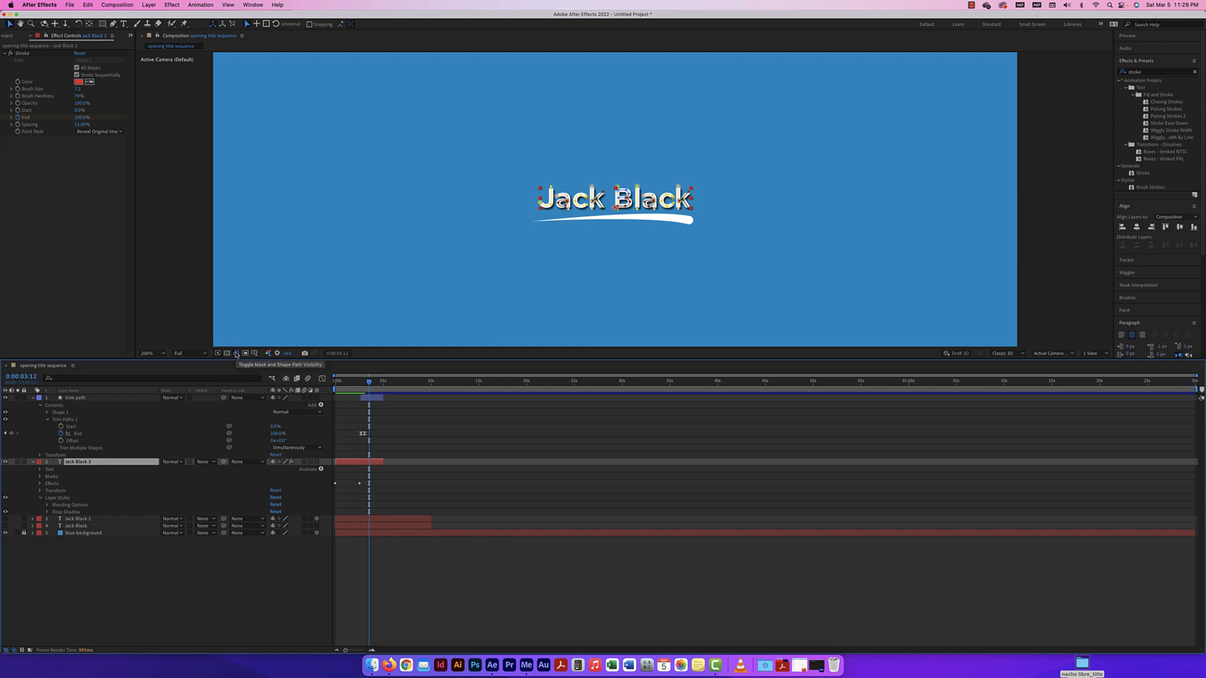
click(236, 354)
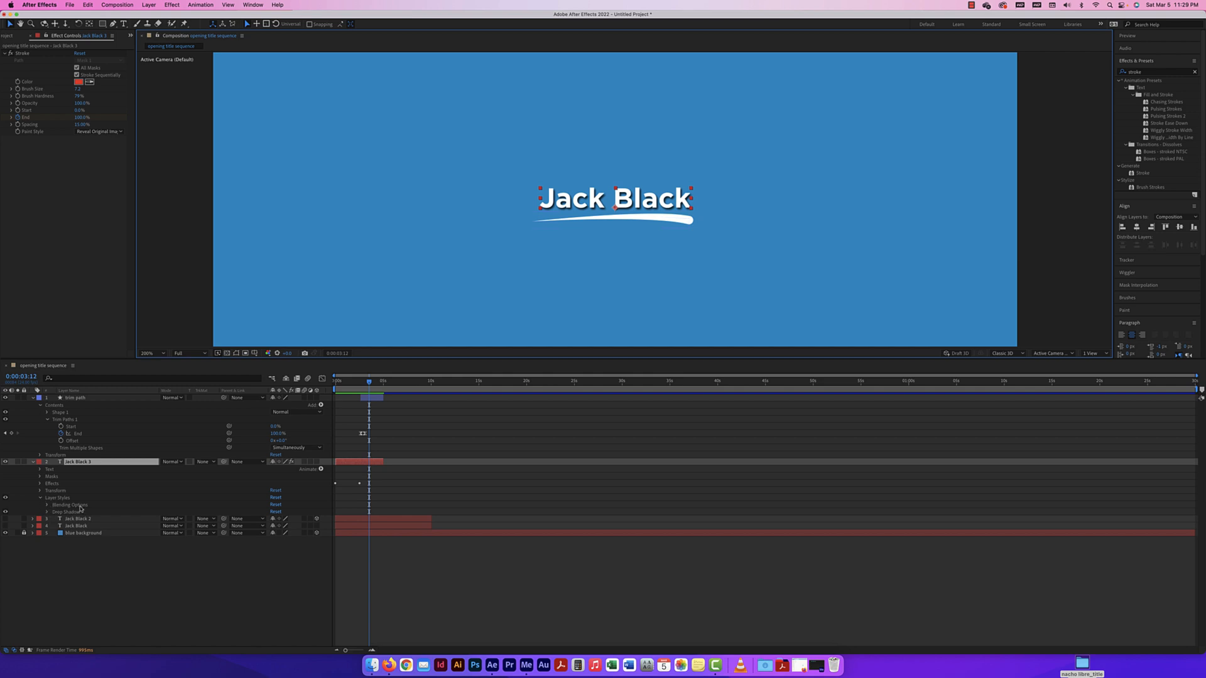
Keyframe the drop shadow's Opacity at 0% at 0:00:02:15 on the Jack Black 3 layer
click(46, 513)
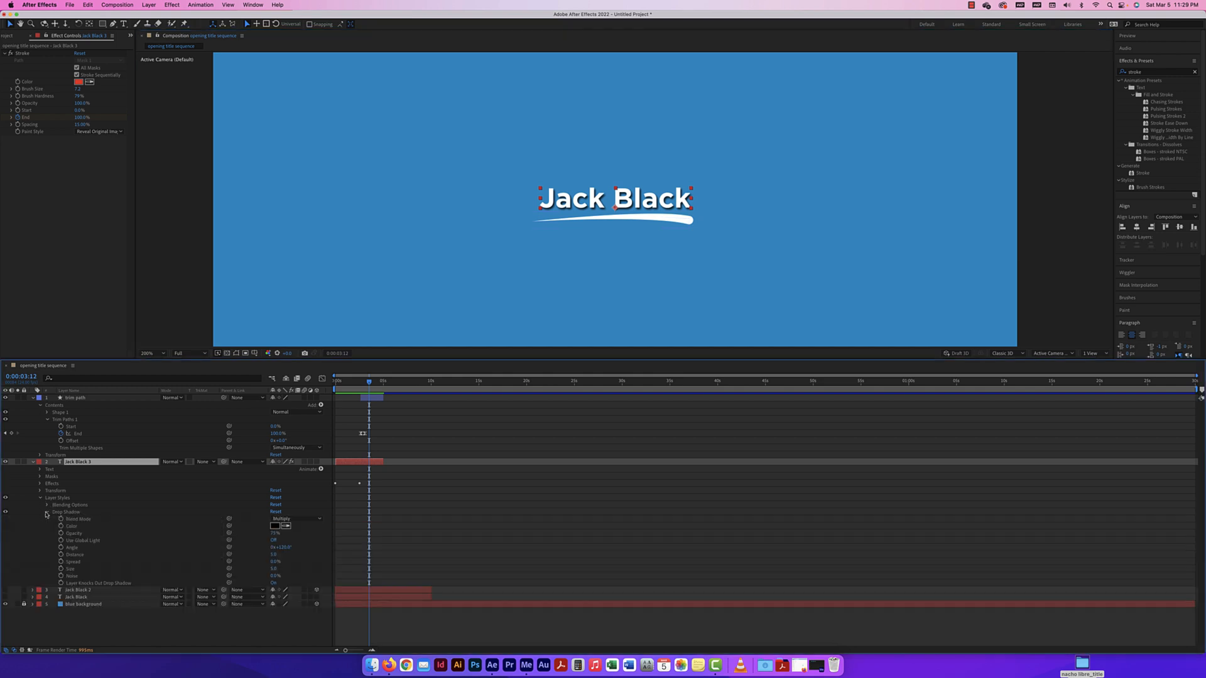
click(5, 512)
drag(369, 382, 361, 385)
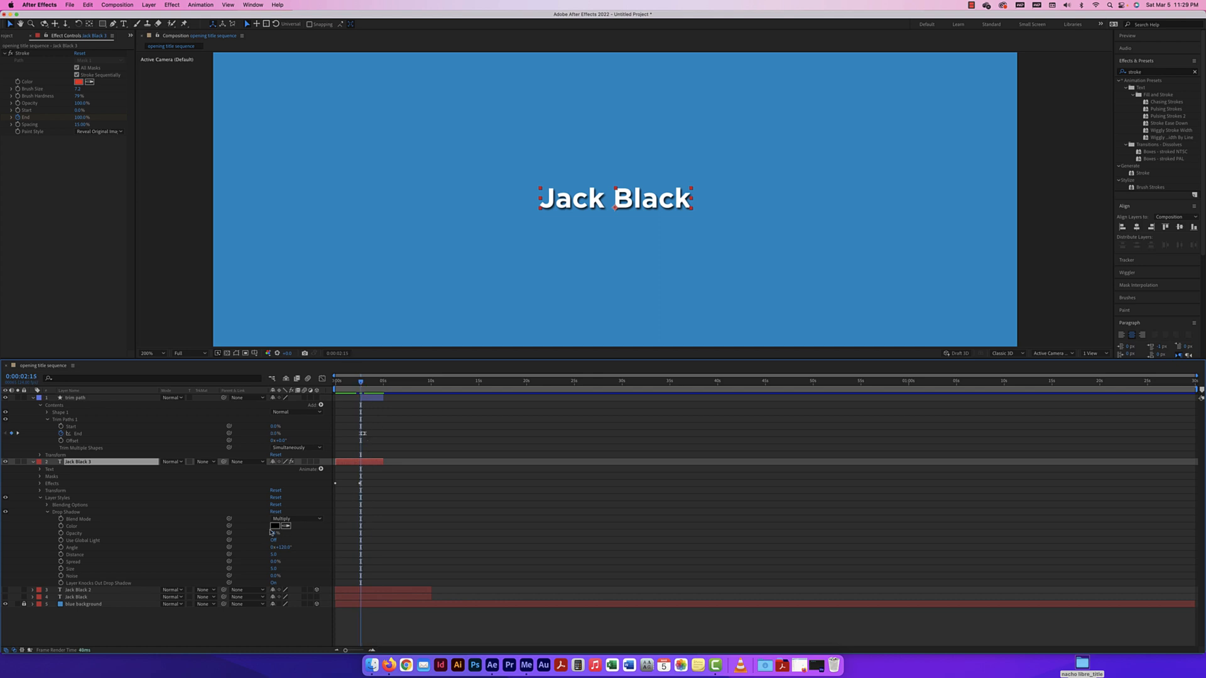
click(61, 533)
drag(275, 535, 205, 535)
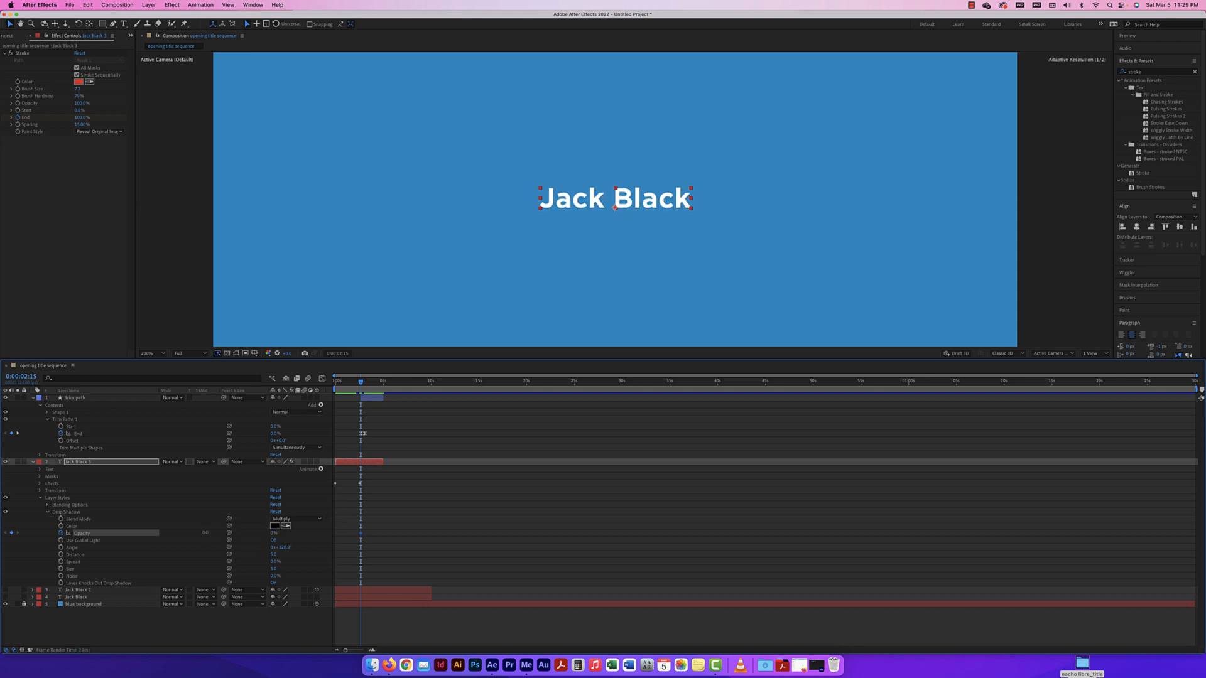
Keyframe the drop shadow's Opacity at 50% at 0:00:04:21 on the Jack Black 3 layer
drag(361, 384, 382, 381)
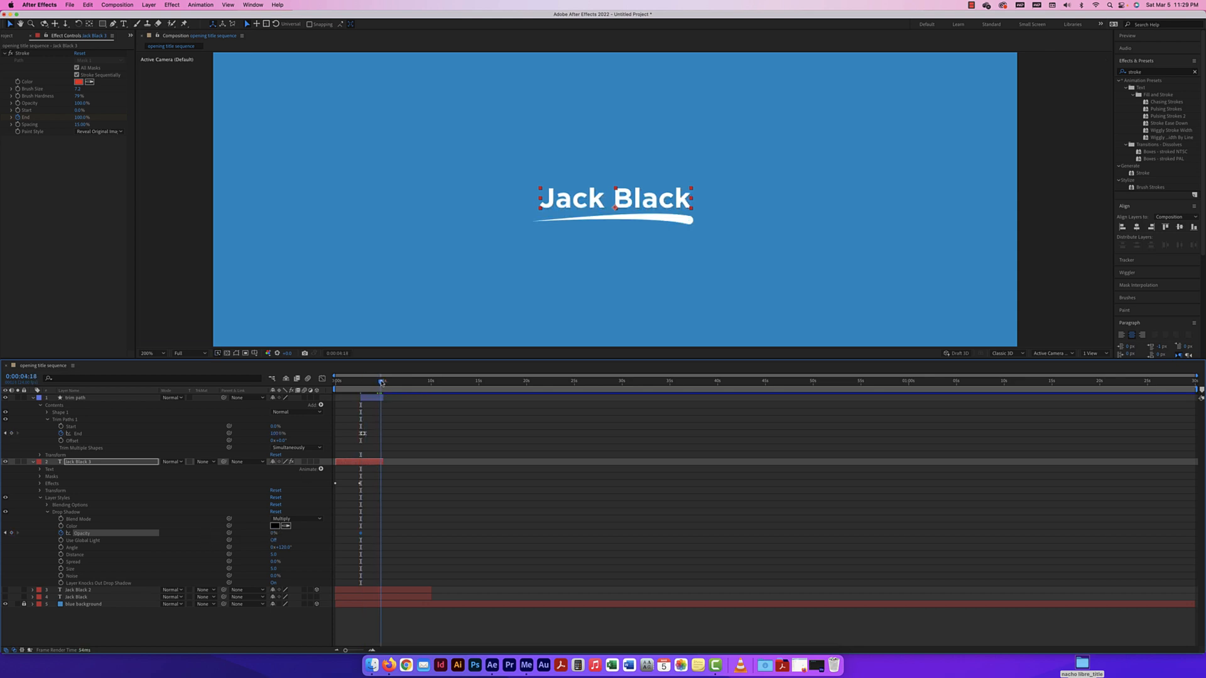
drag(272, 533, 283, 533)
click(274, 533)
text(50)
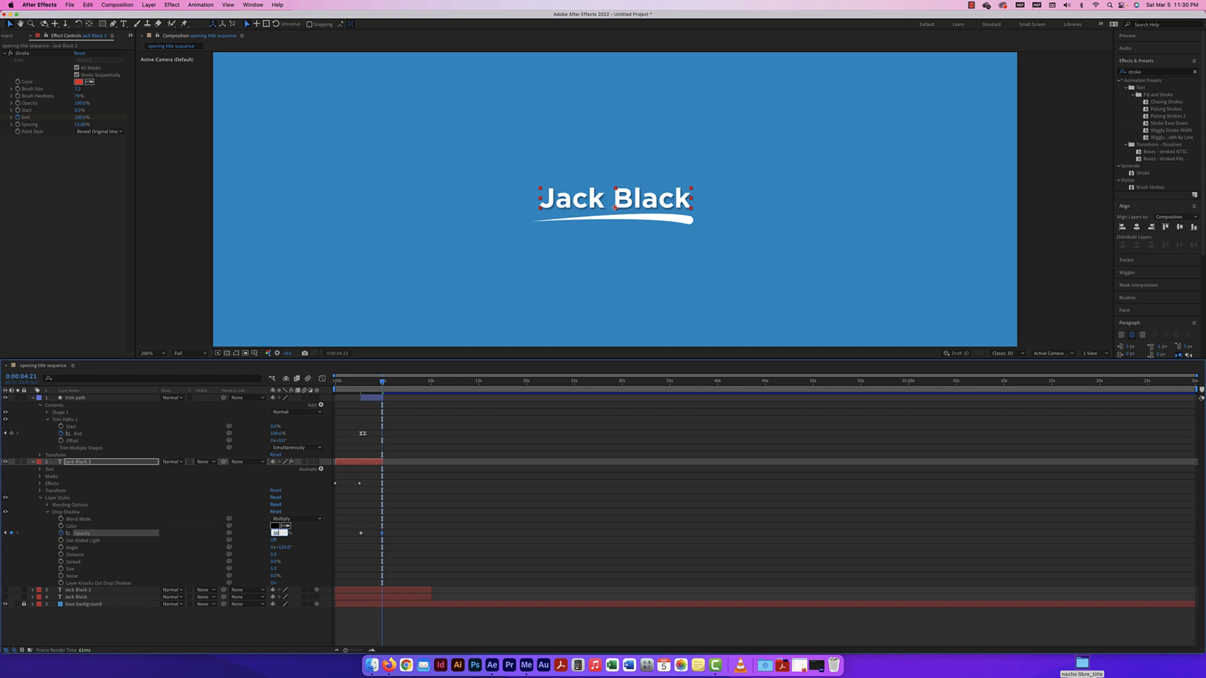
key(Return)
Play the title animation from the start of the timeline to review the drop shadow fade
drag(382, 382, 336, 382)
key(space)
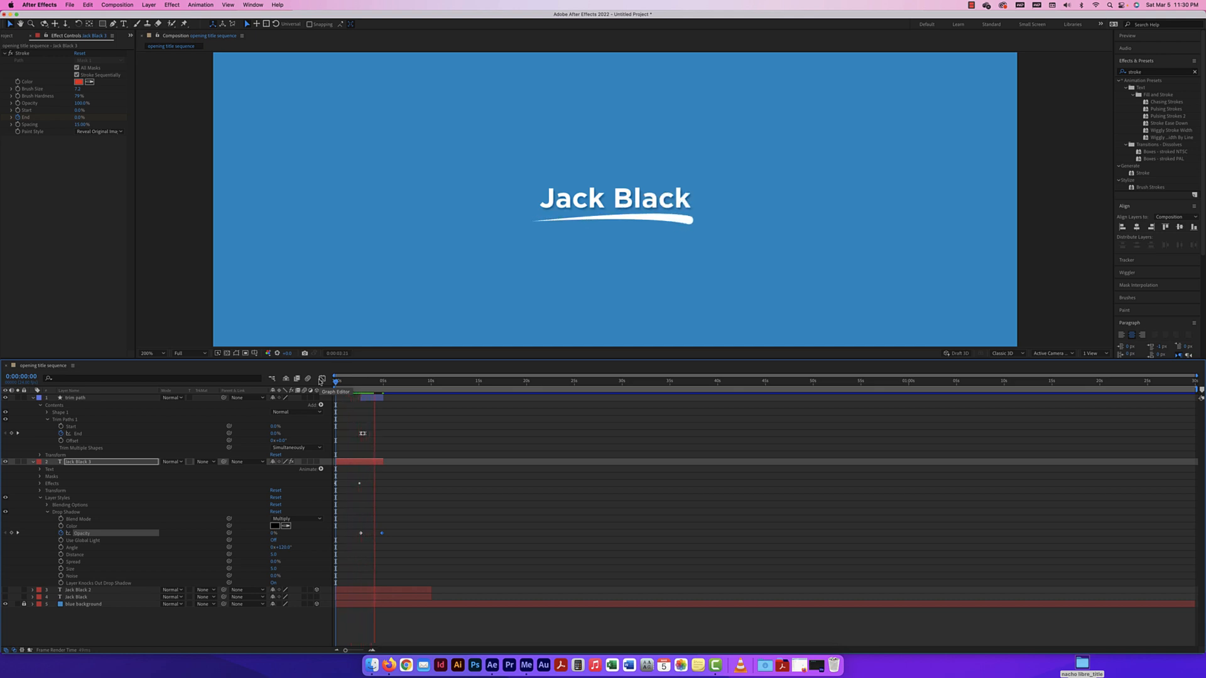
key(space)
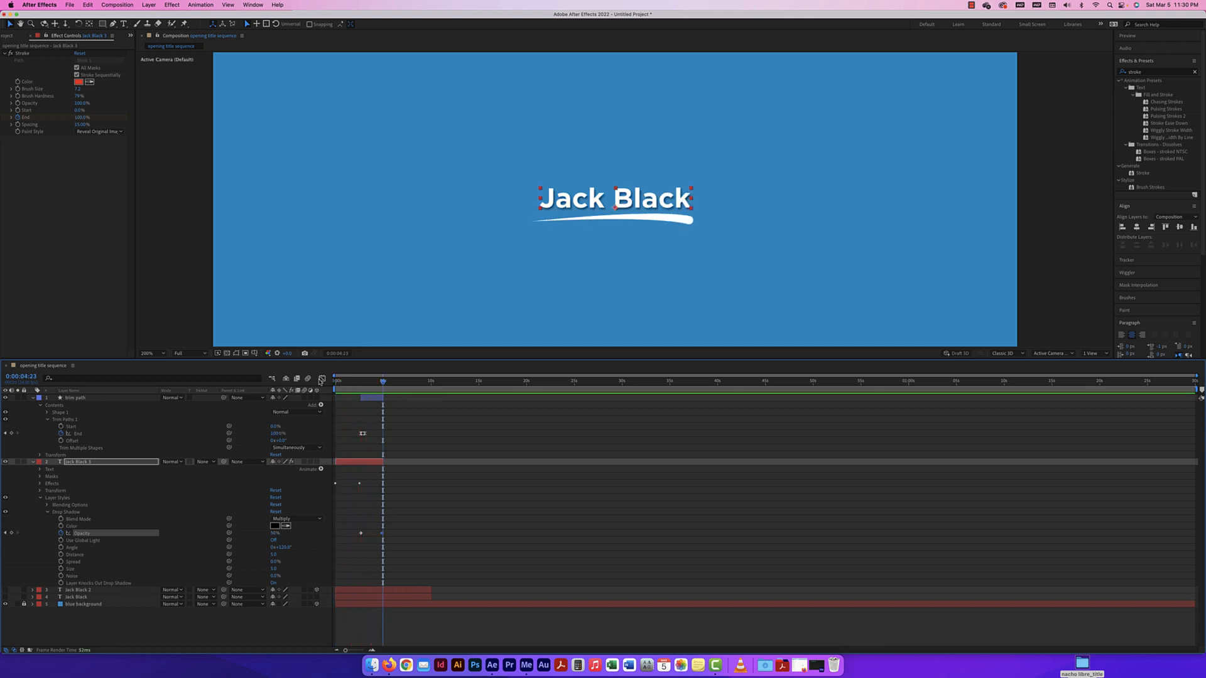
click(147, 6)
mouse_move(208, 224)
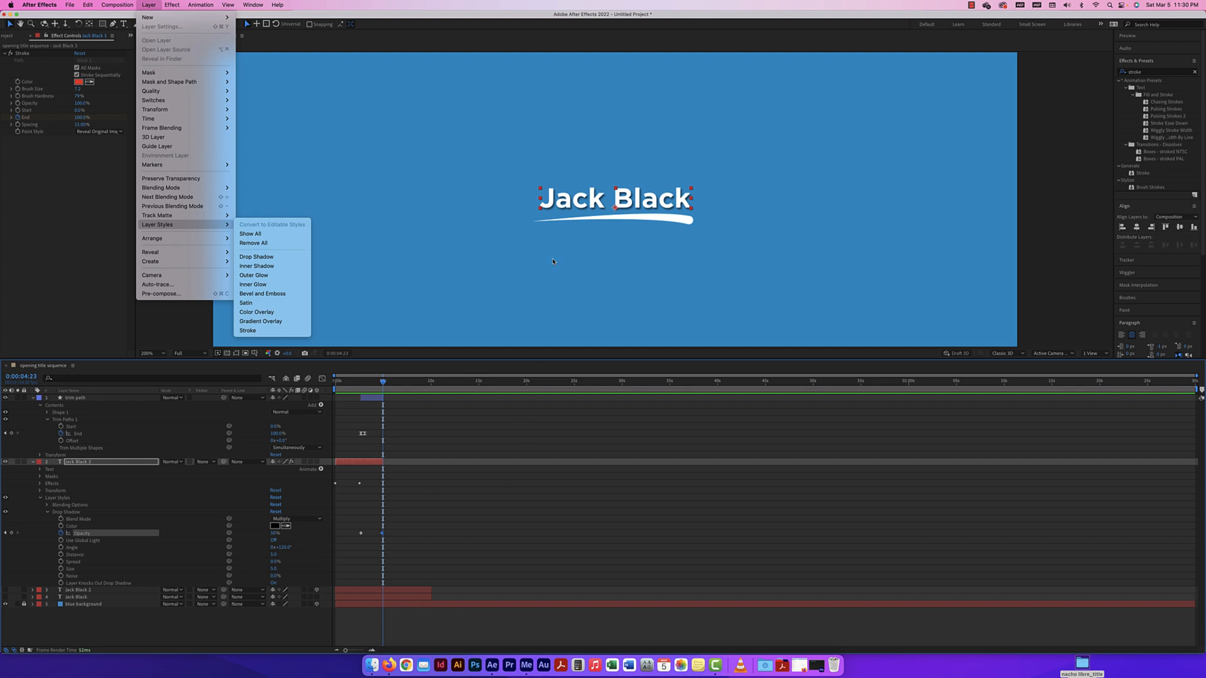
key(super+minus)
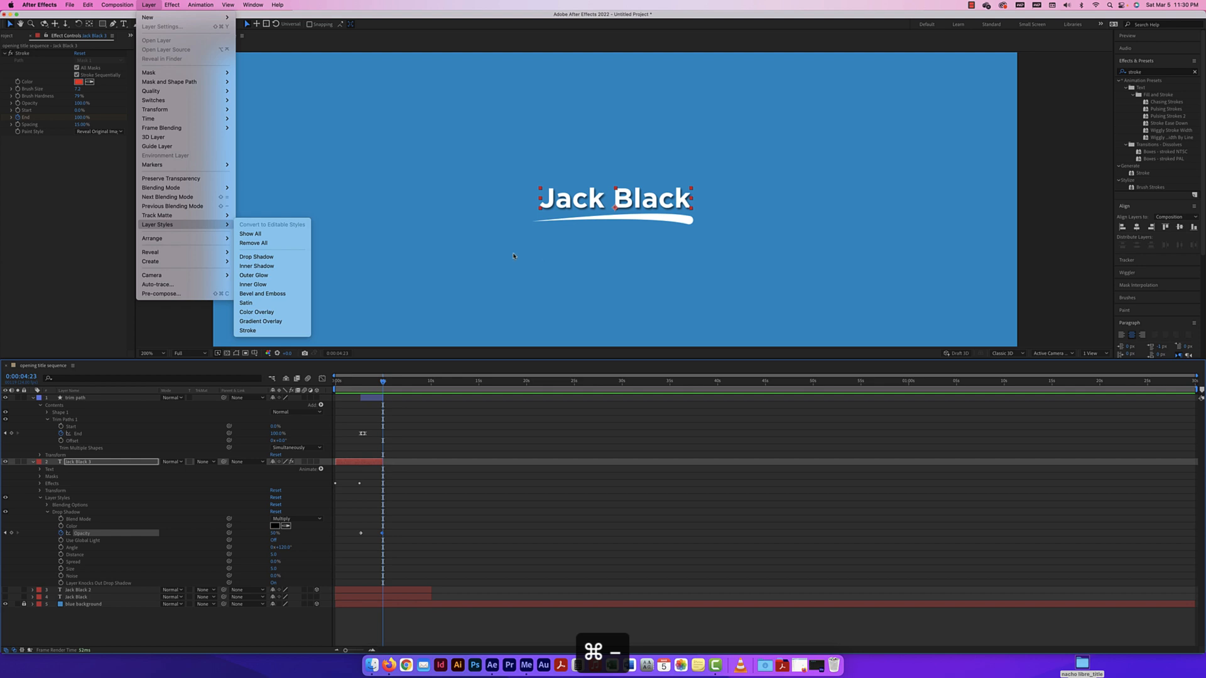
key(Escape)
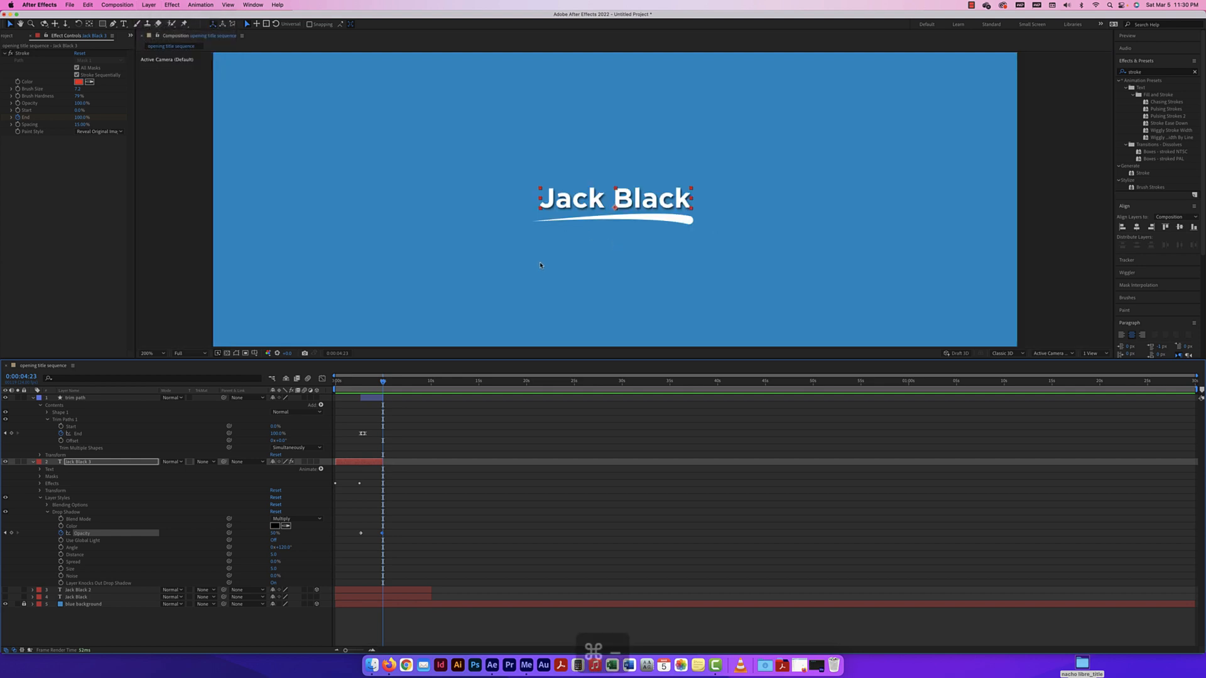
Collapse the expanded trim path and Jack Black 3 layers and duplicate the Jack Black 2 text layer
key(super+minus)
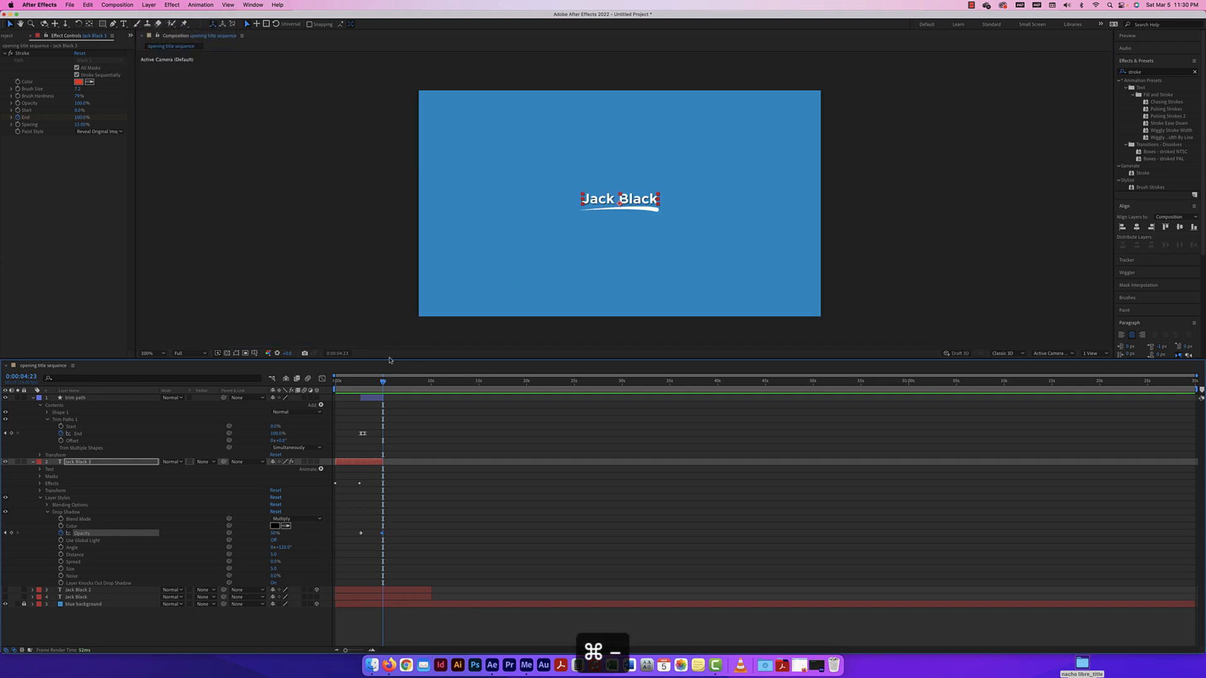
click(33, 462)
click(34, 398)
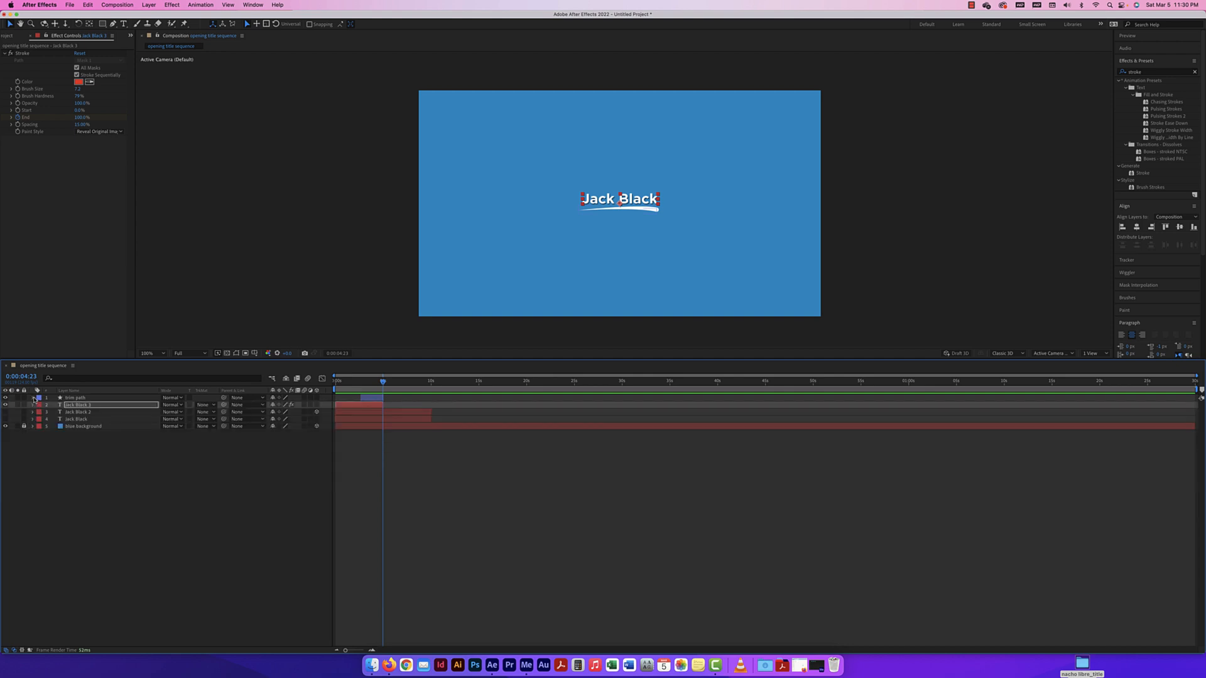
super+click(81, 406)
click(85, 407)
click(86, 412)
key(super+d)
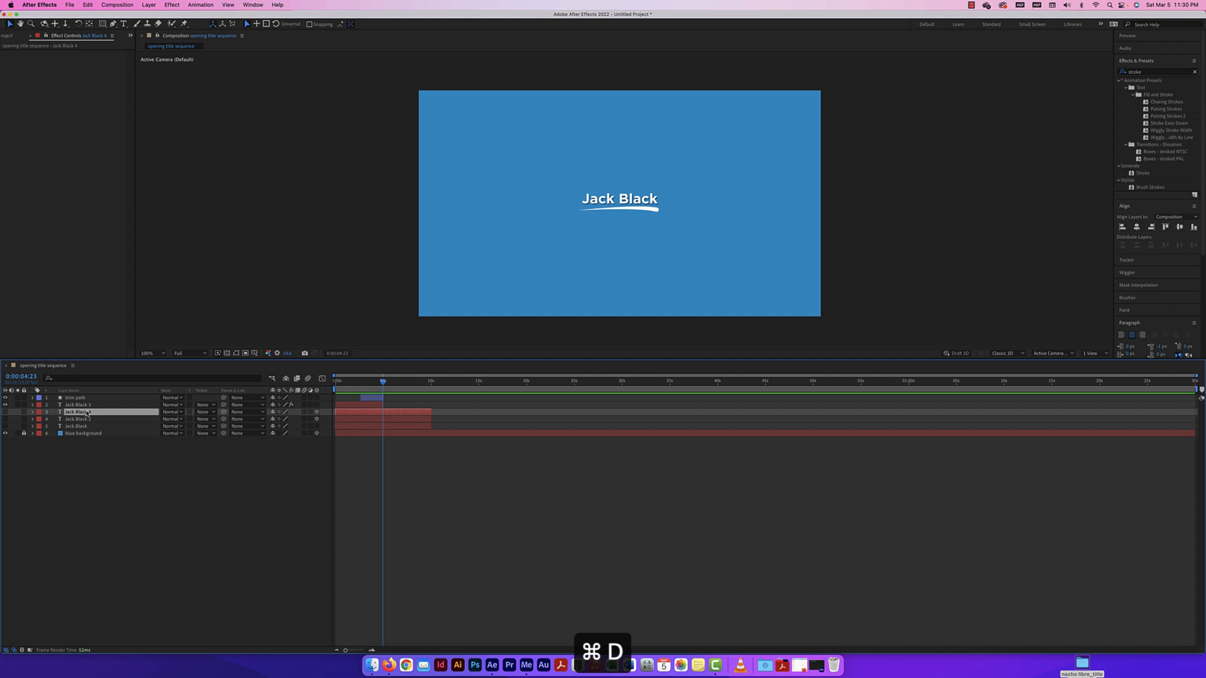
Bring the Jack Black 4 layer to the top of the stack and hide the Jack Black 3 and trim path layers
key(super+])
click(33, 405)
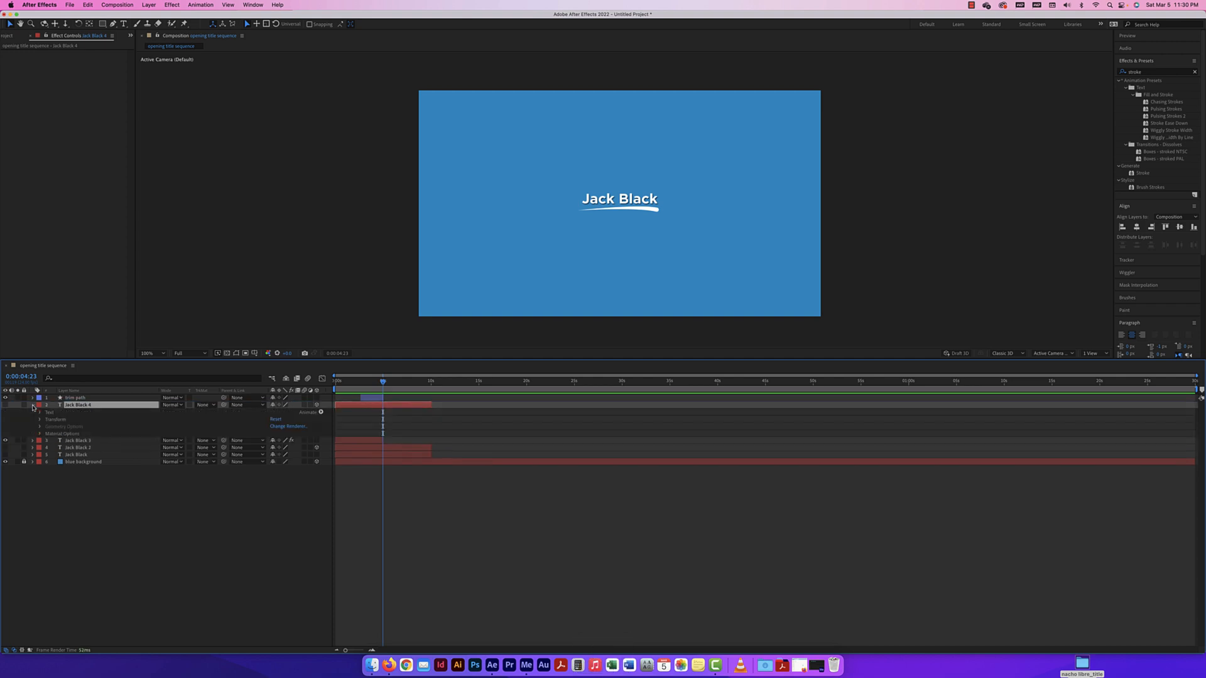
click(5, 440)
click(5, 398)
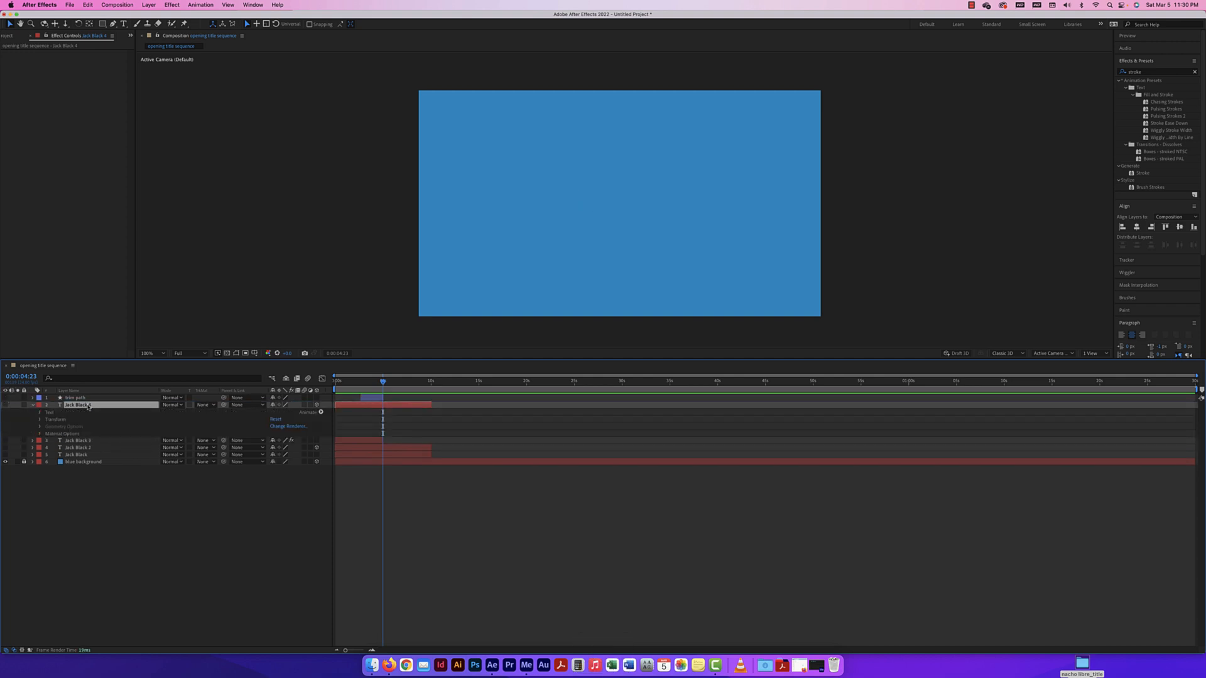
key(super+])
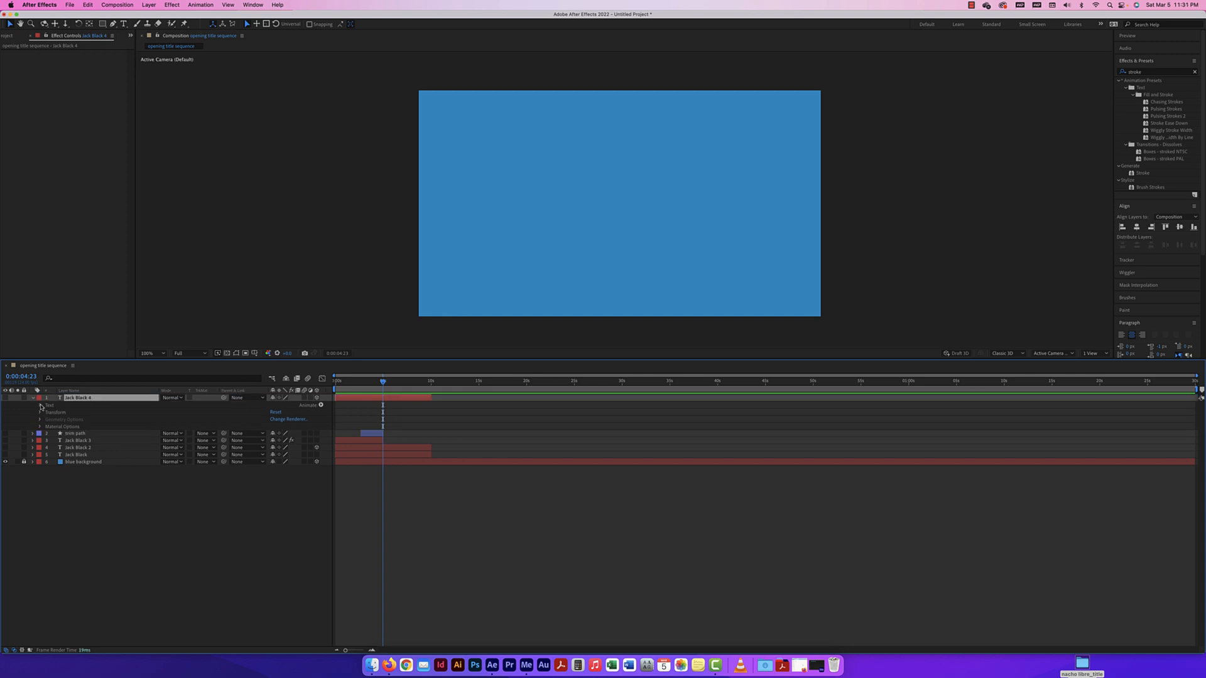
Make Jack Black 4 a visible 2D layer with its Transform properties reset
click(40, 406)
click(40, 406)
click(40, 412)
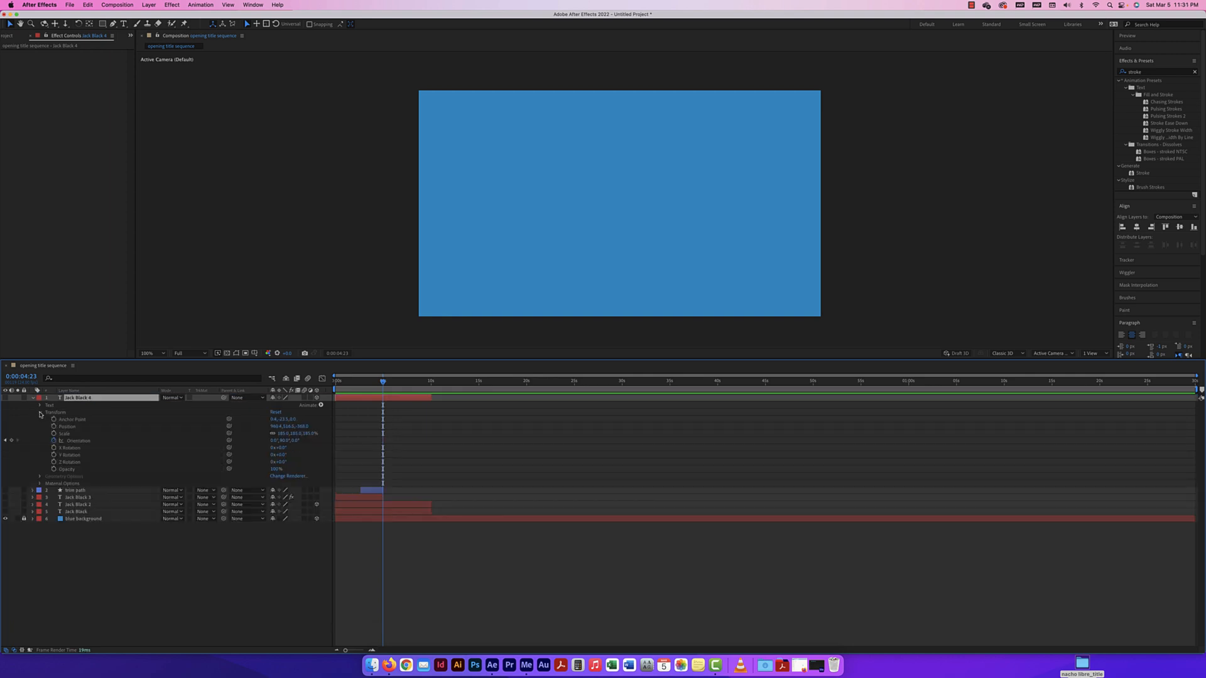
click(40, 407)
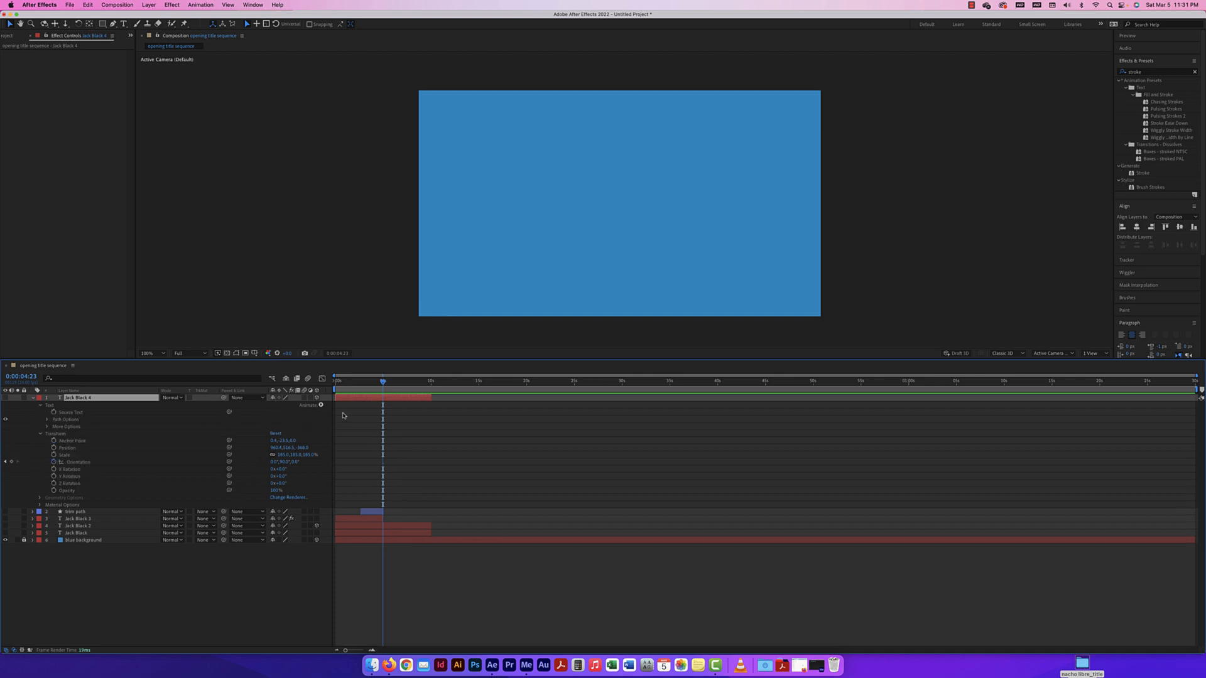
click(317, 399)
click(276, 433)
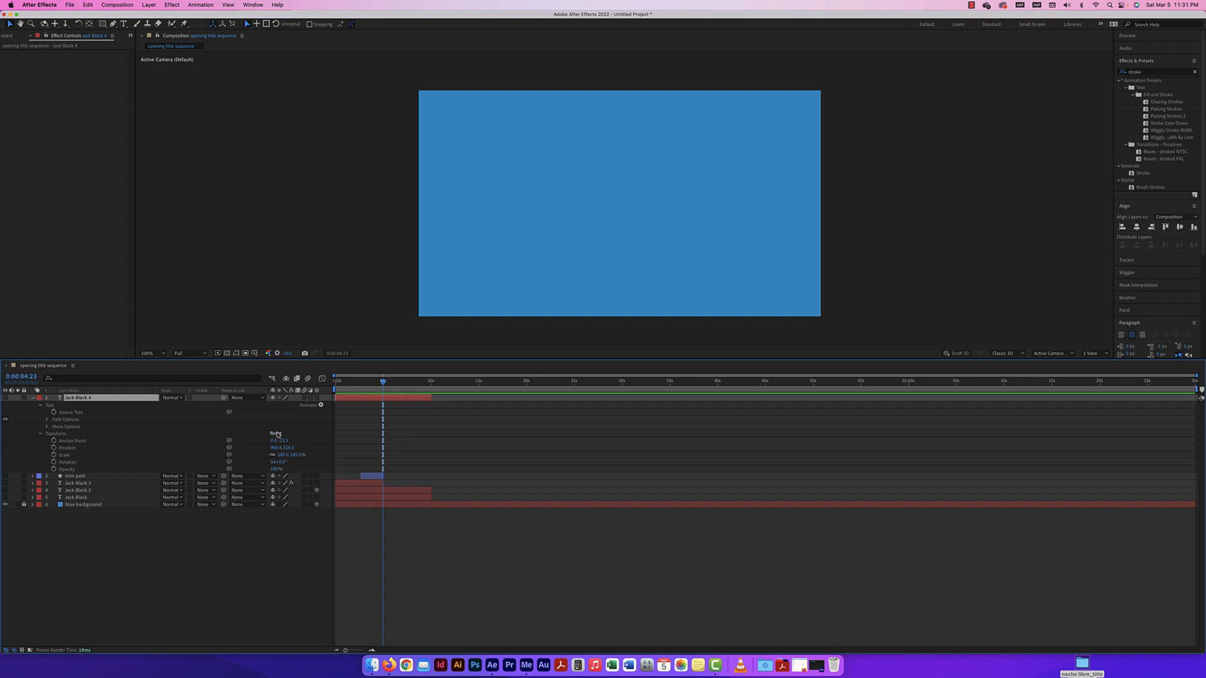
click(5, 398)
Center the anchor point in the Jack Black 4 text and scale the text up to about 190%
key(y)
key(super+alt+Home)
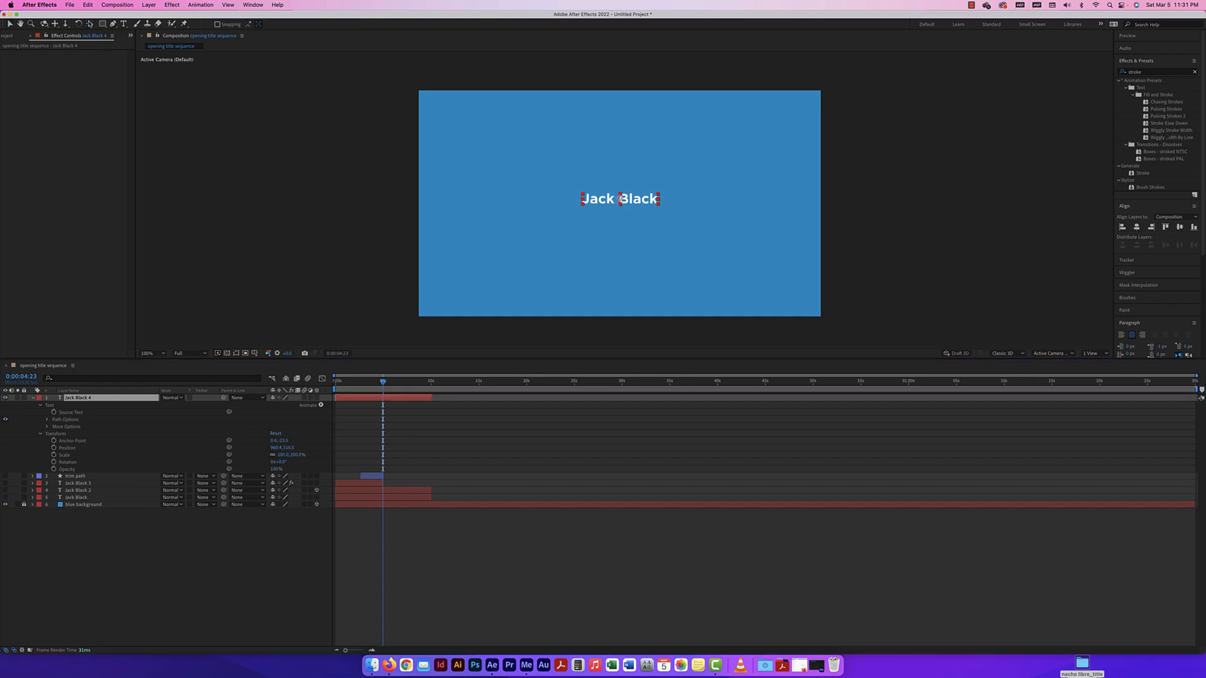
click(9, 24)
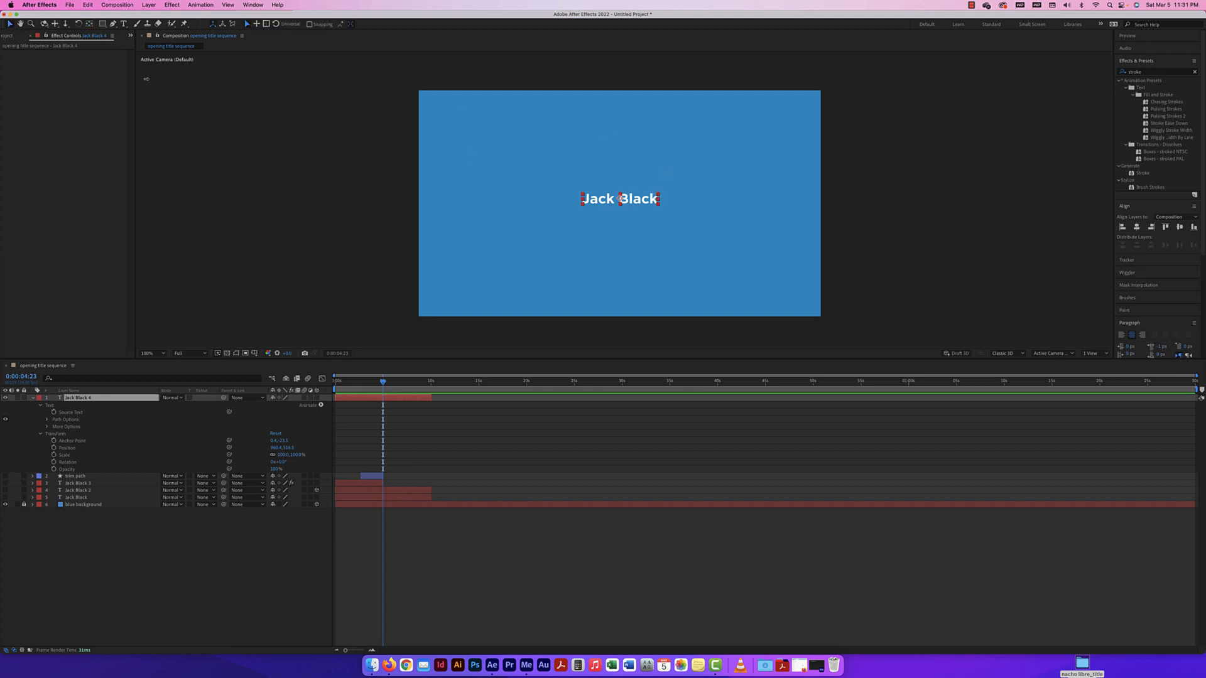
mouse_move(659, 198)
mouse_down()
mouse_move(716, 195)
mouse_move(674, 192)
mouse_up()
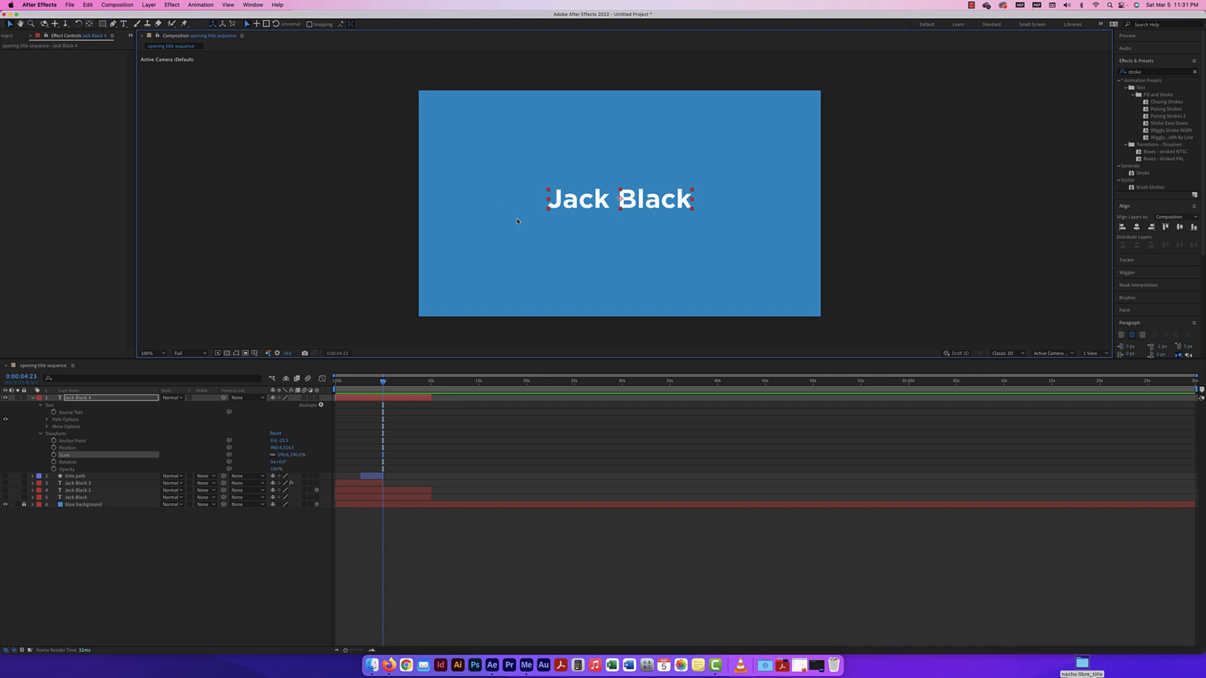
click(317, 133)
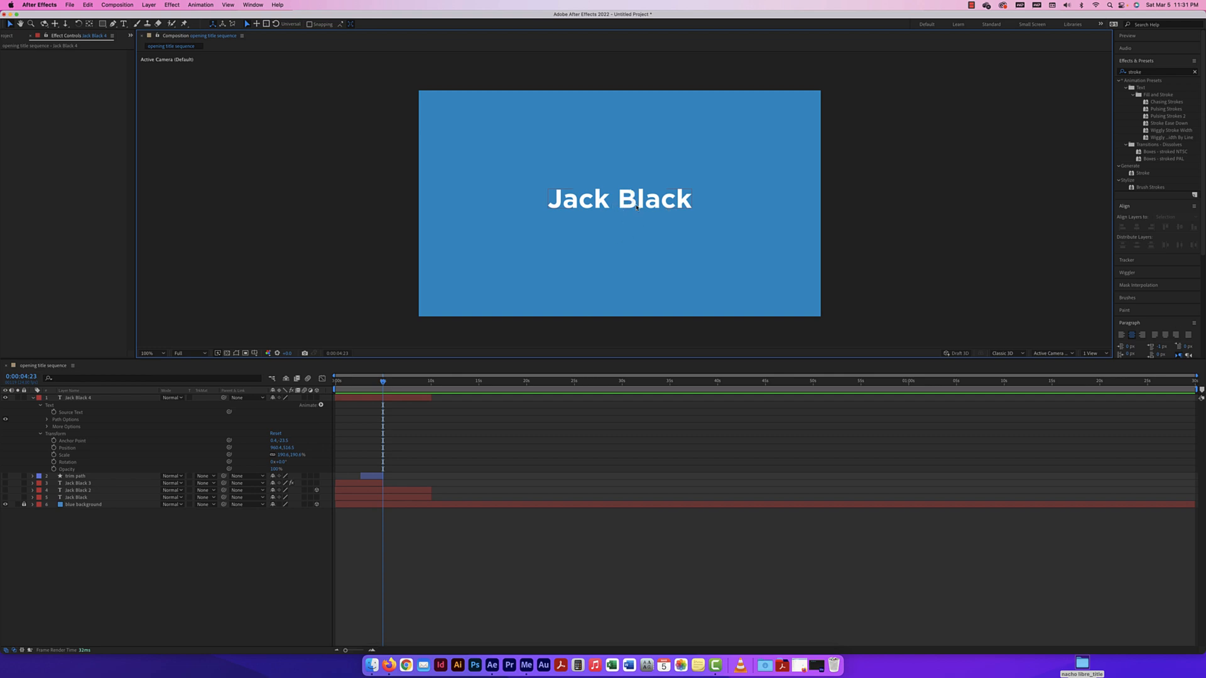
Draw a rectangle on a new shape layer that just encloses the Jack Black text
click(76, 398)
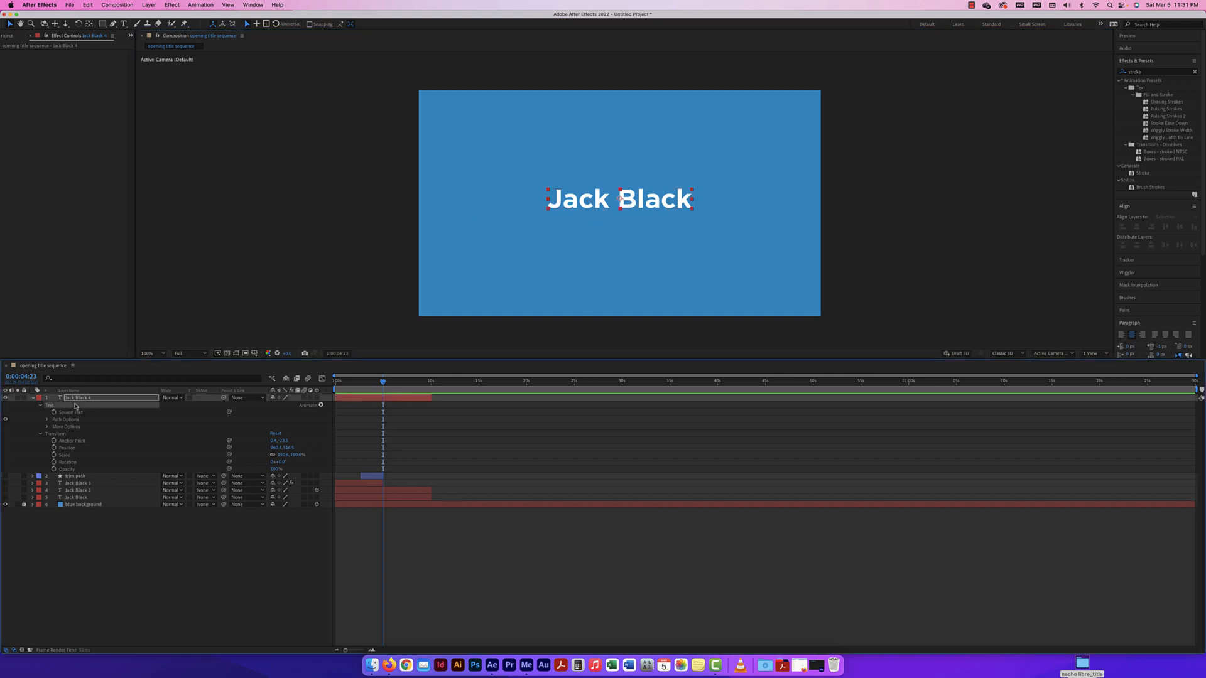
click(103, 574)
key(q)
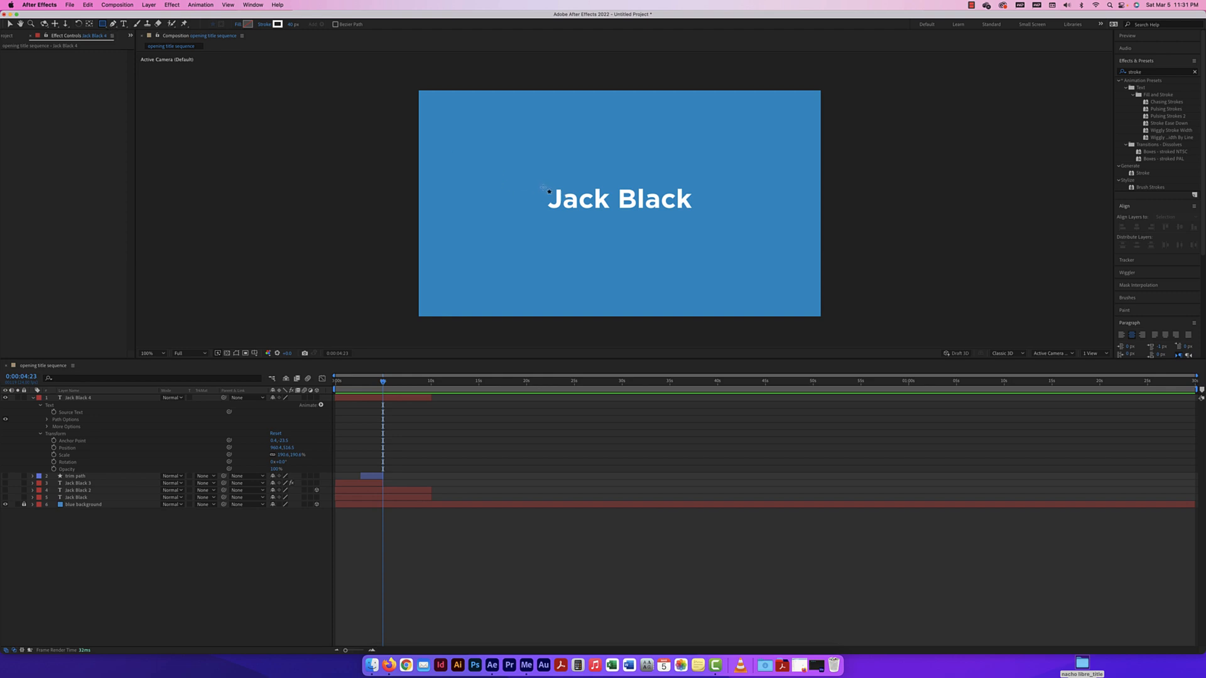
drag(541, 185, 696, 214)
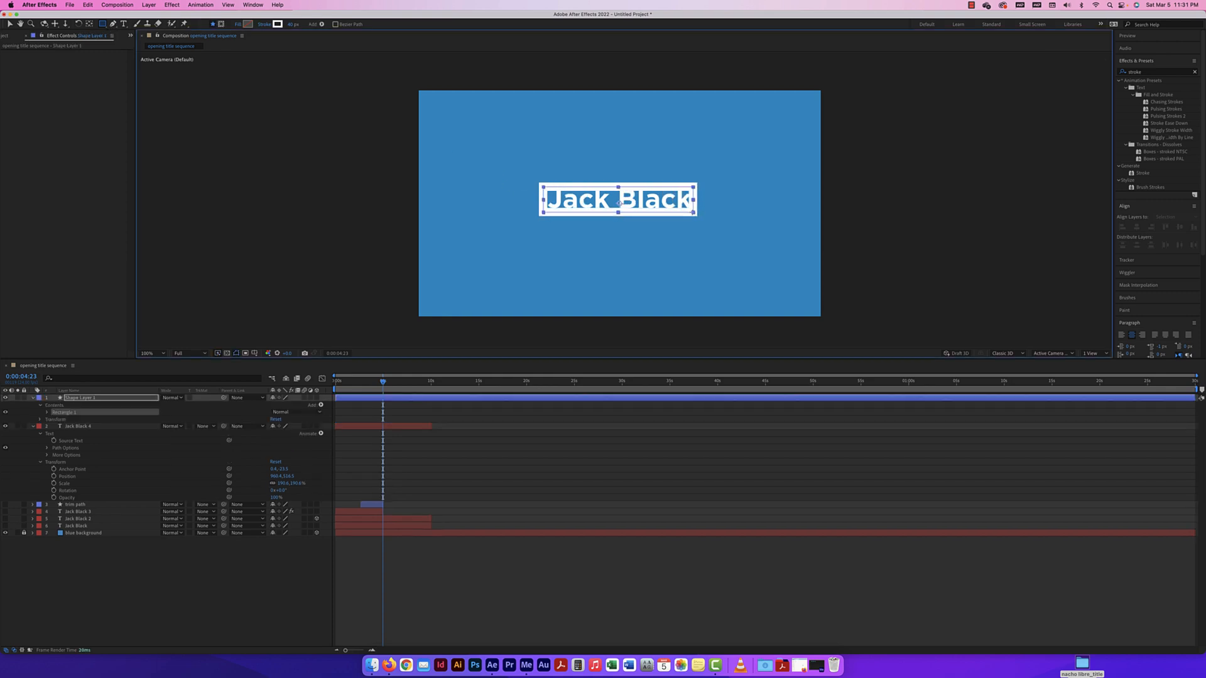
Set the rectangle's stroke to None and its fill to Solid Color
click(266, 27)
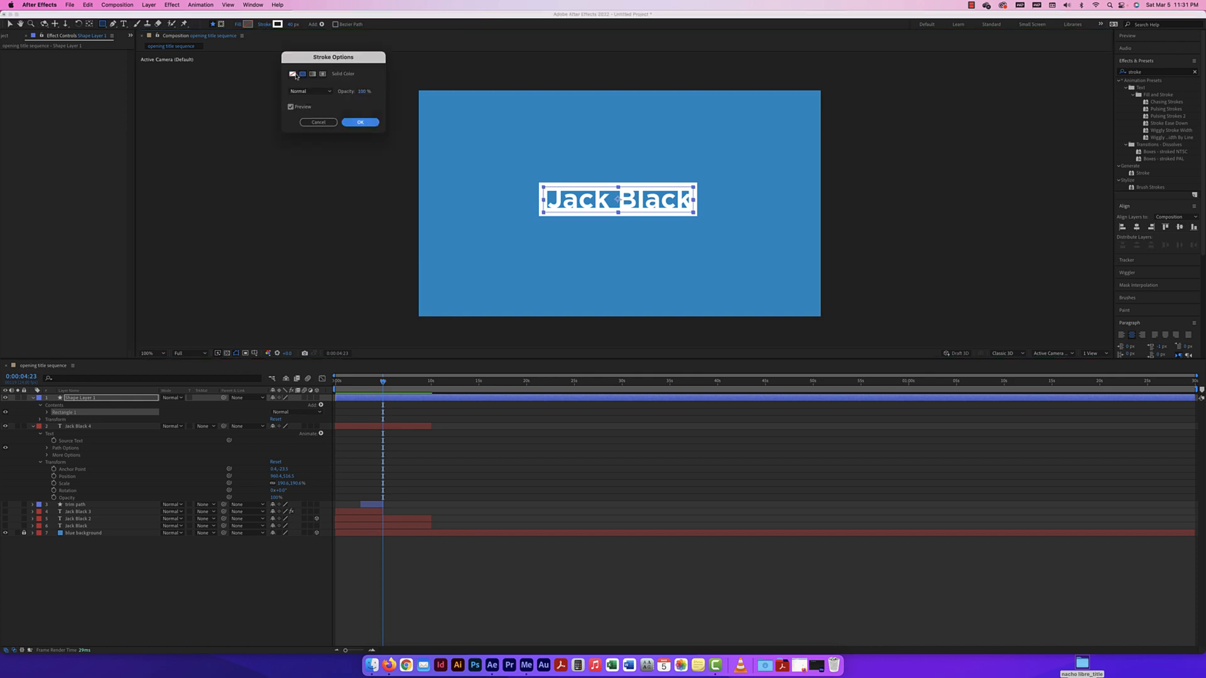
click(293, 74)
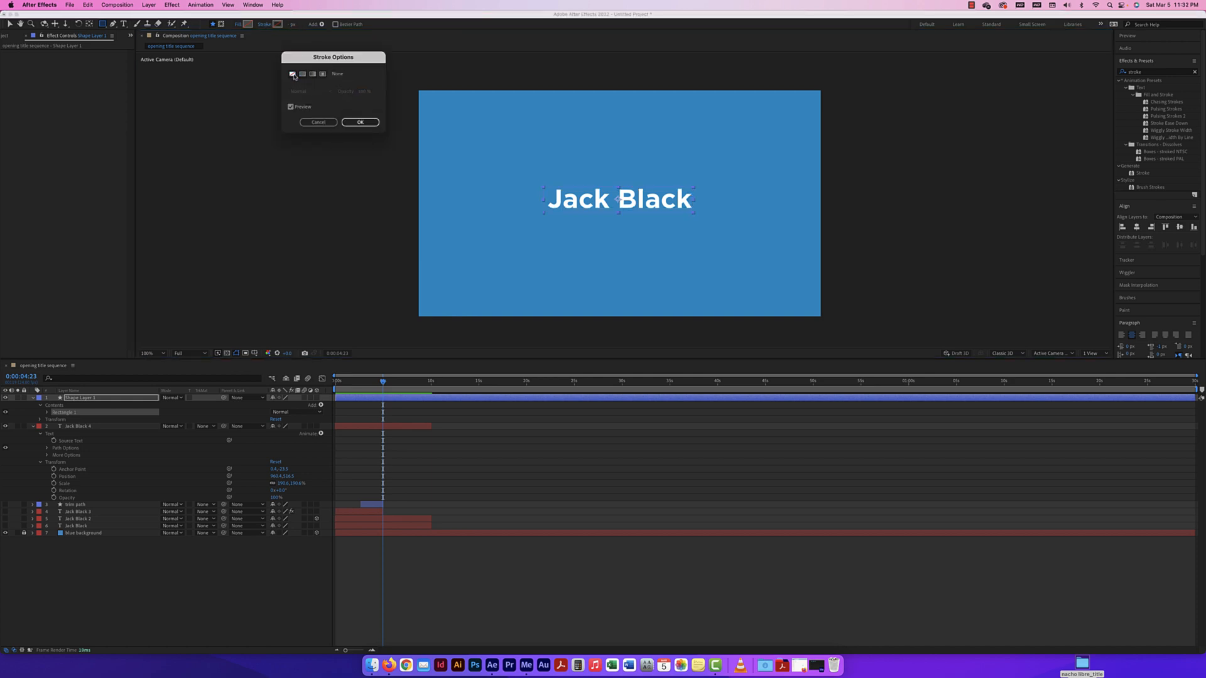
click(360, 122)
click(238, 24)
click(303, 74)
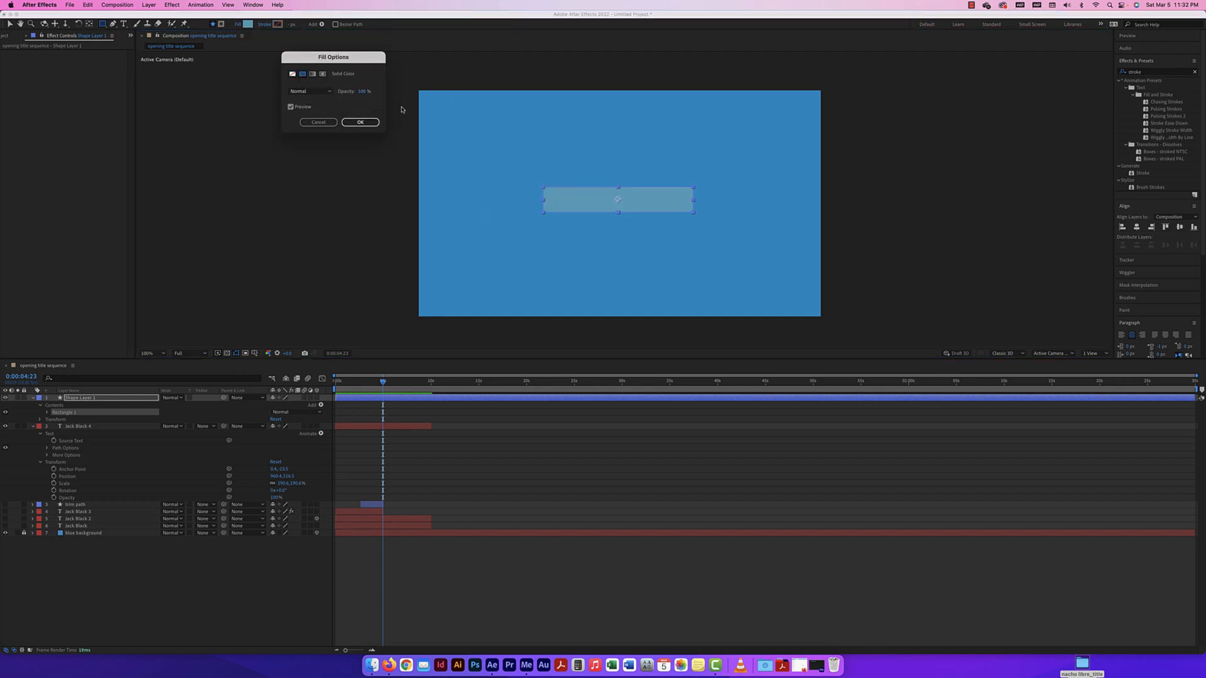
click(368, 122)
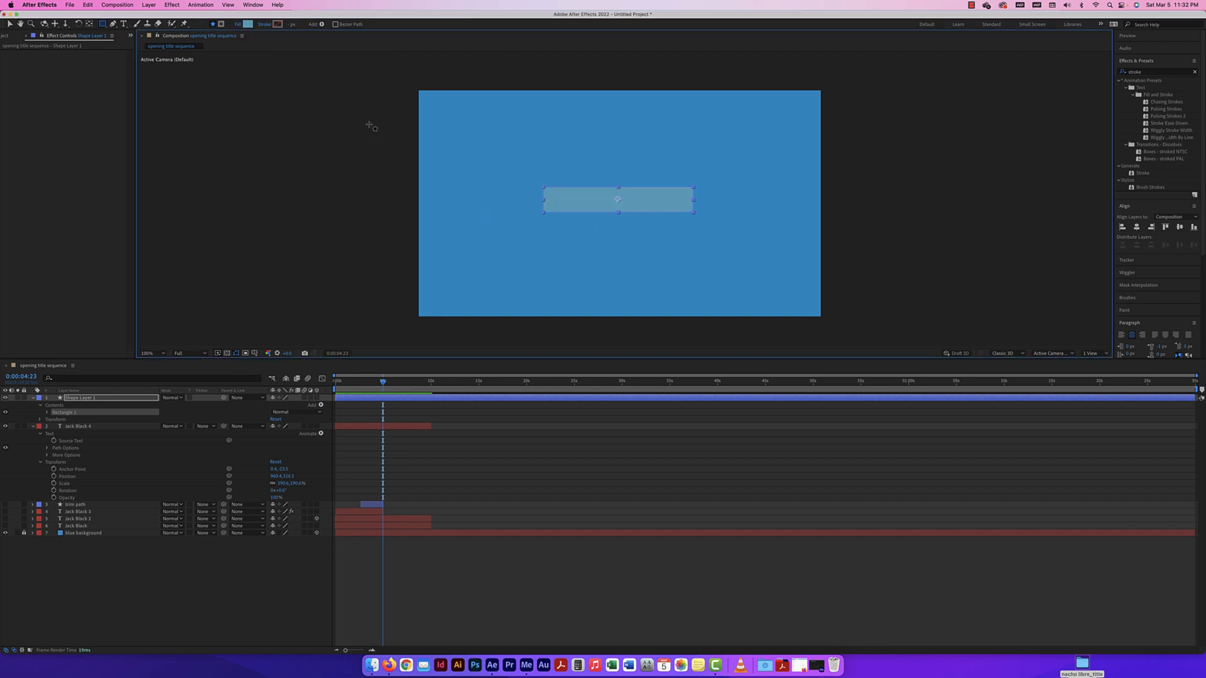
Collapse the top two layers and rename the rectangle's shape layer "alpha track matte"
click(33, 398)
click(34, 405)
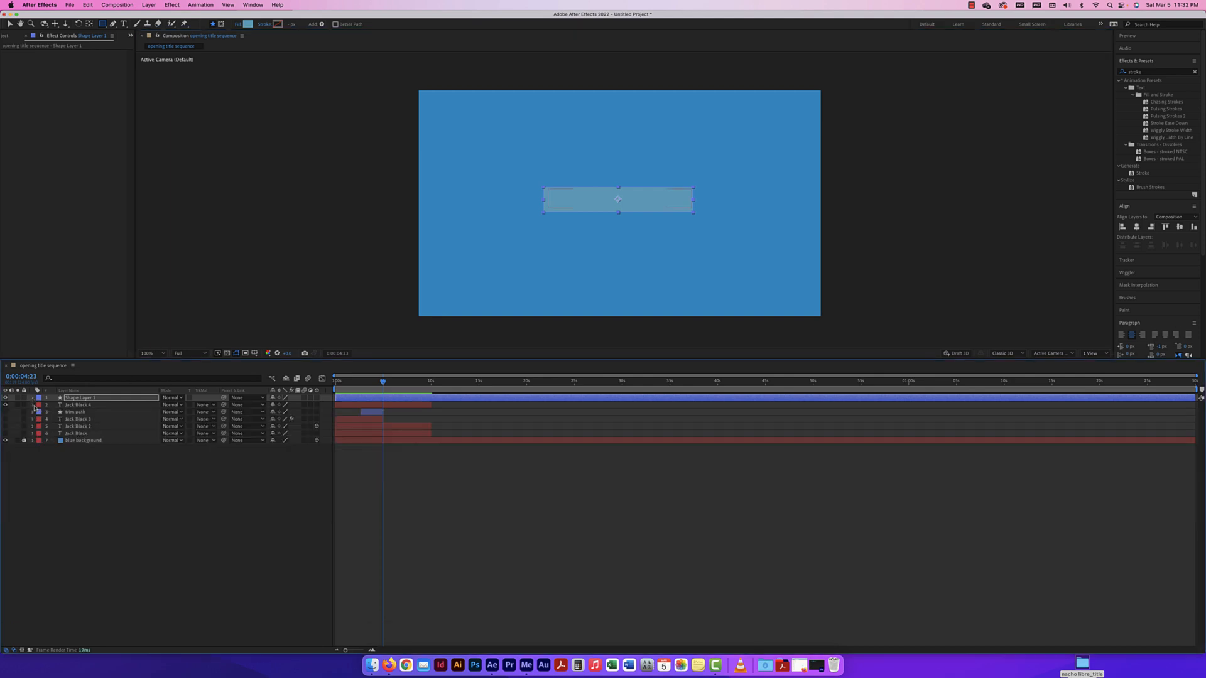
click(101, 405)
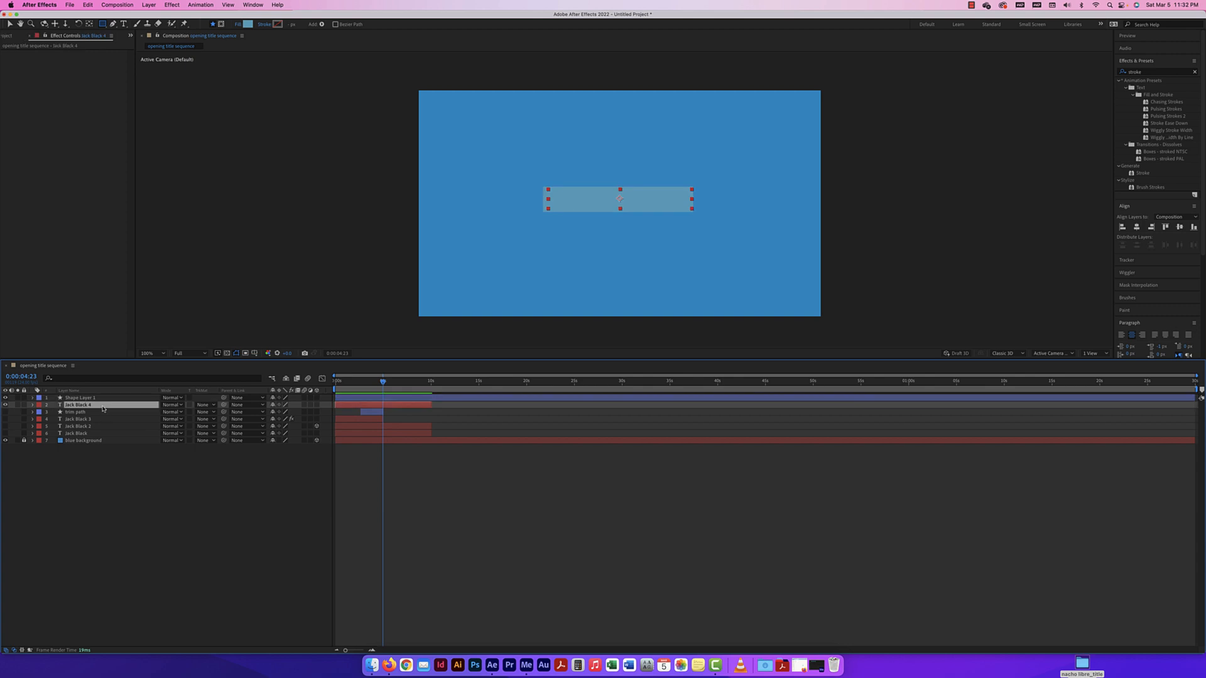
click(92, 398)
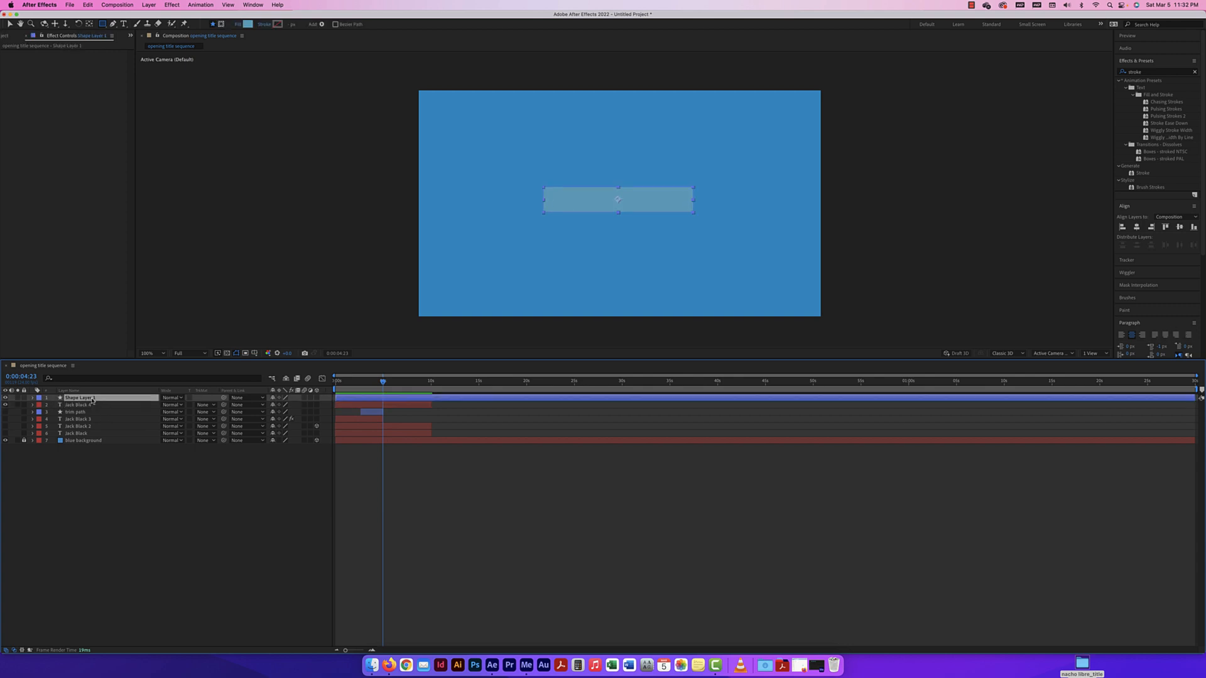
text(track matte)
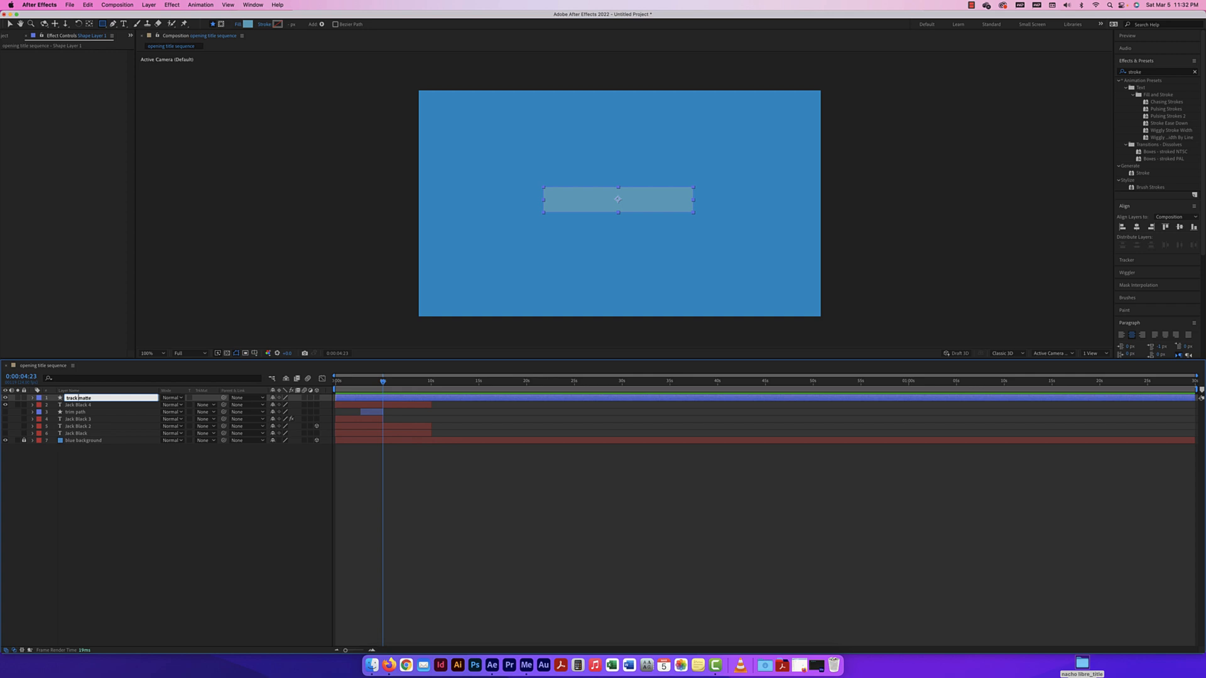
text(alpha)
key(Return)
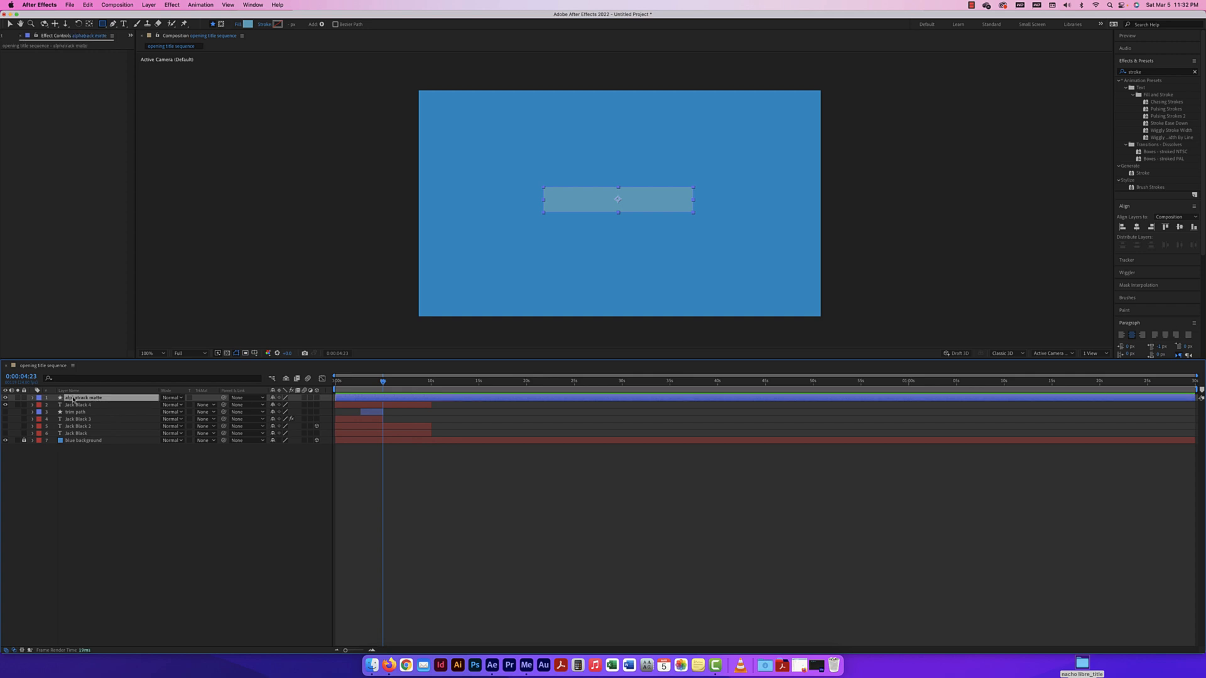
click(71, 398)
click(76, 398)
key(Return)
Select the Jack Black 4 layer and check whether the Modes column is enabled in the timeline
click(104, 406)
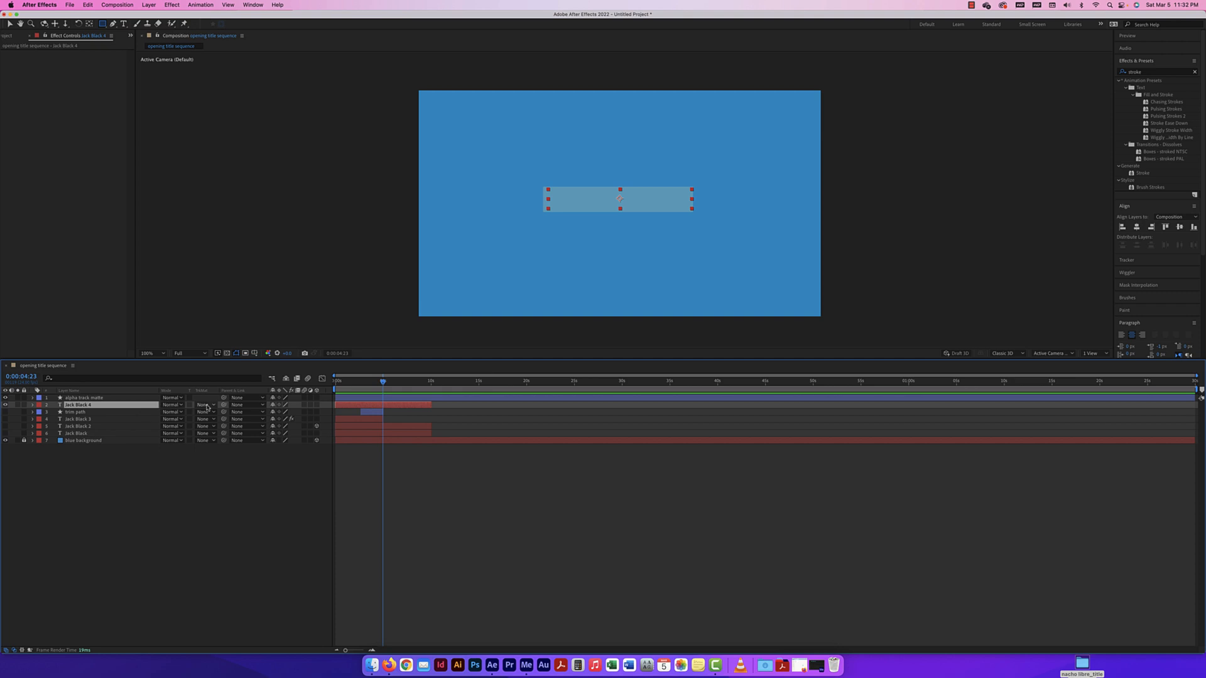
right_click(149, 394)
mouse_move(188, 423)
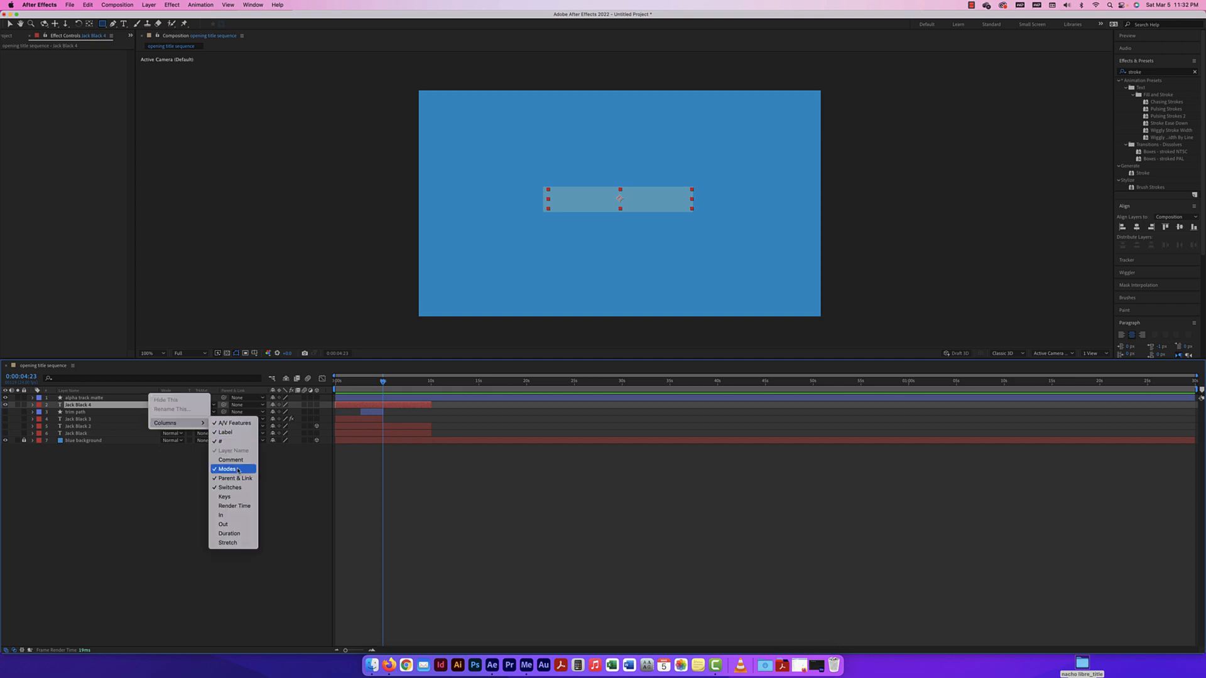
click(209, 386)
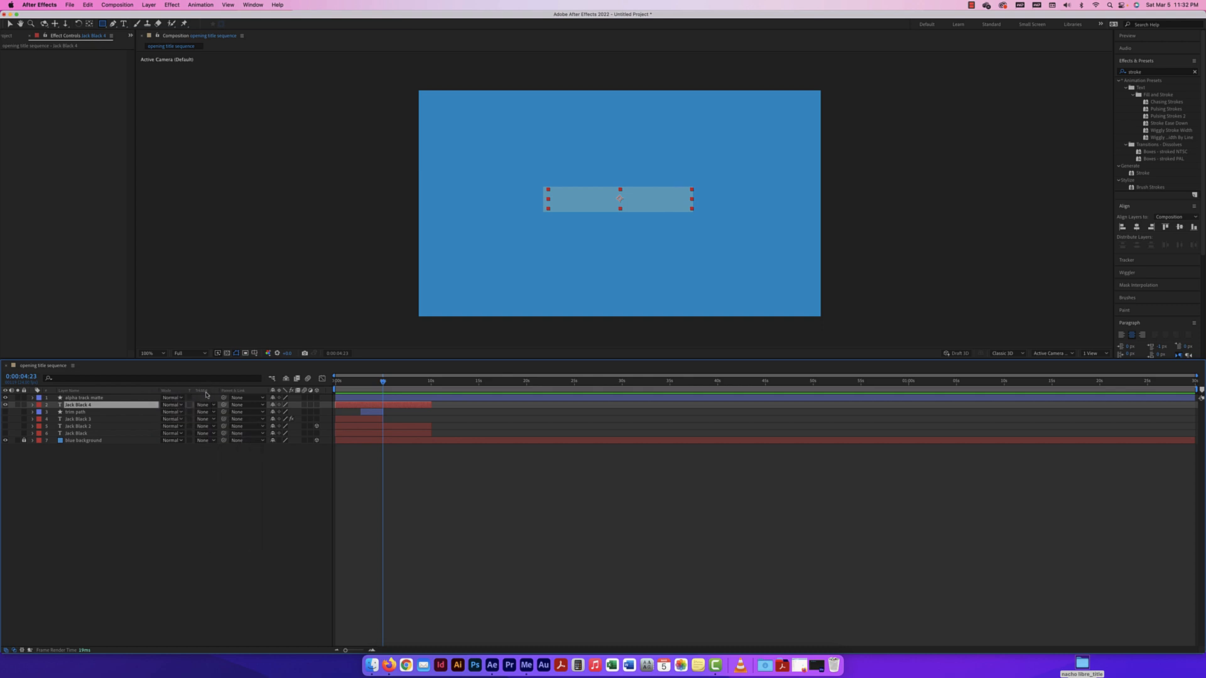
Set the Jack Black 4 layer's track matte to Alpha Matte "alpha track matte" and activate the Selection tool
click(208, 406)
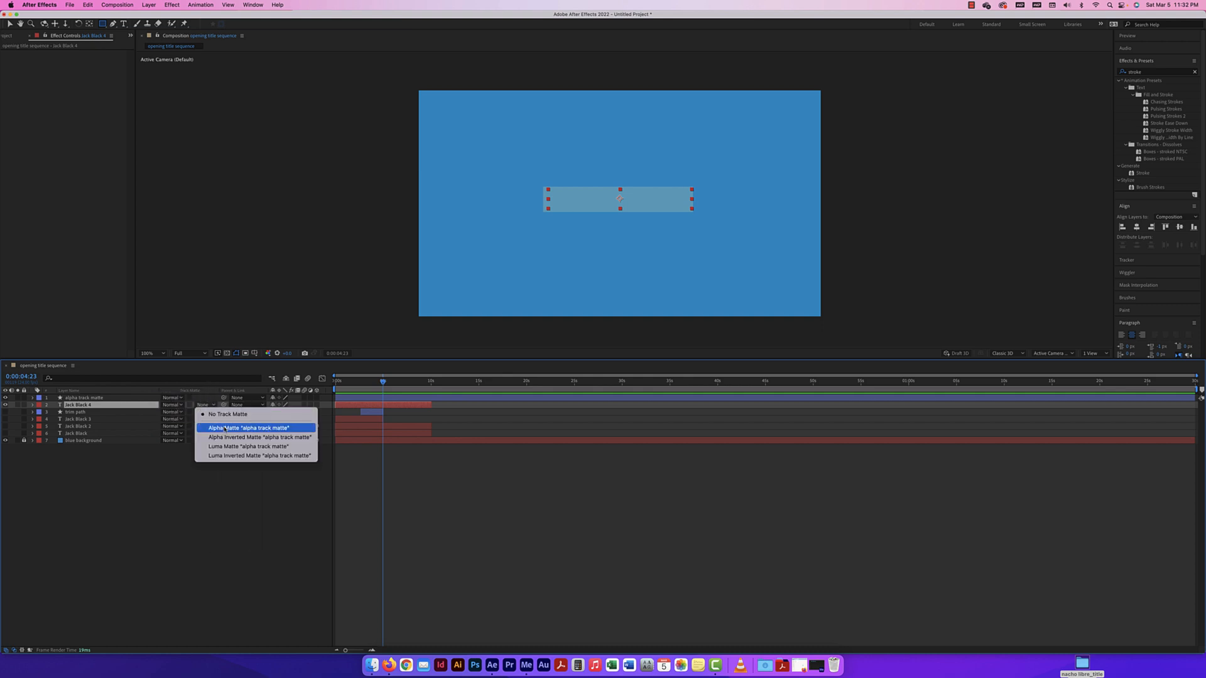
click(225, 429)
click(105, 399)
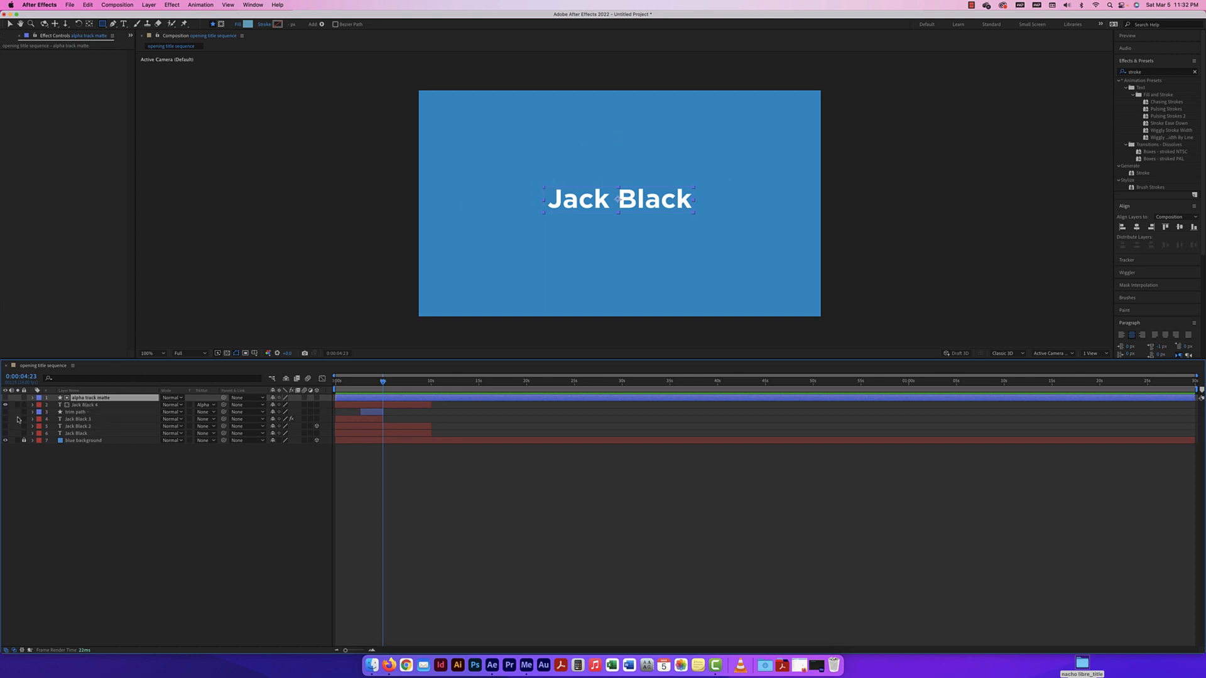
click(84, 406)
click(91, 398)
key(v)
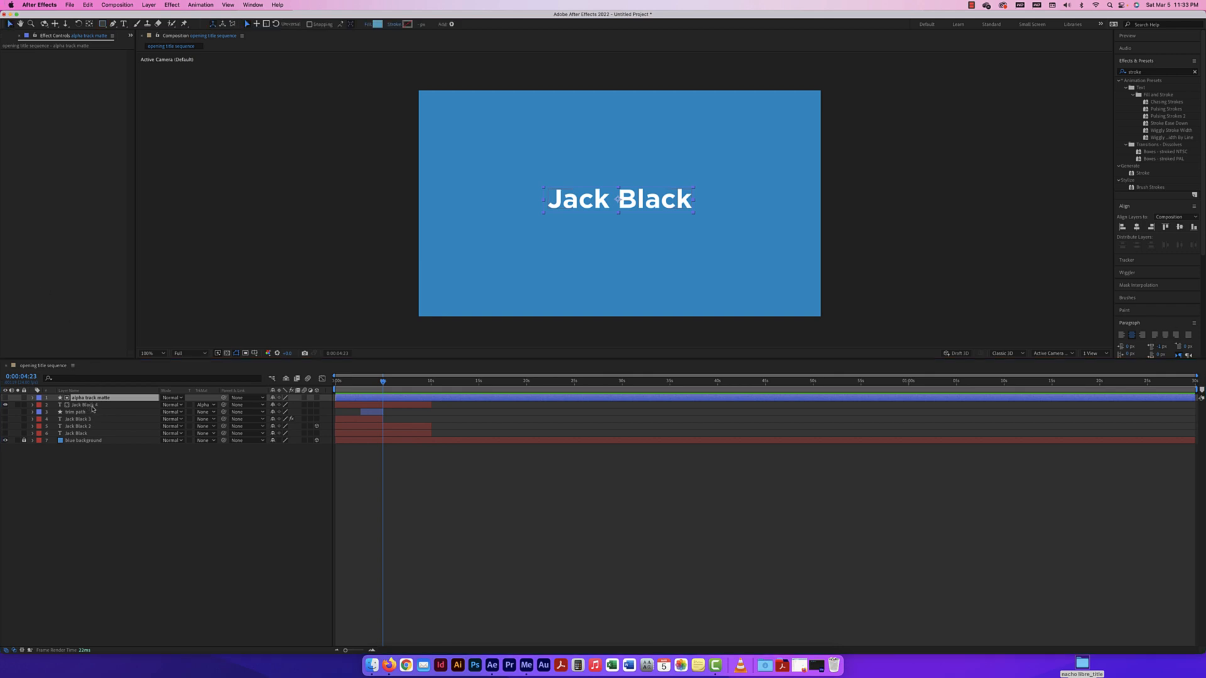
Expand the Transform properties of the alpha track matte layer and shift its vertical Position to about 522.5
click(91, 406)
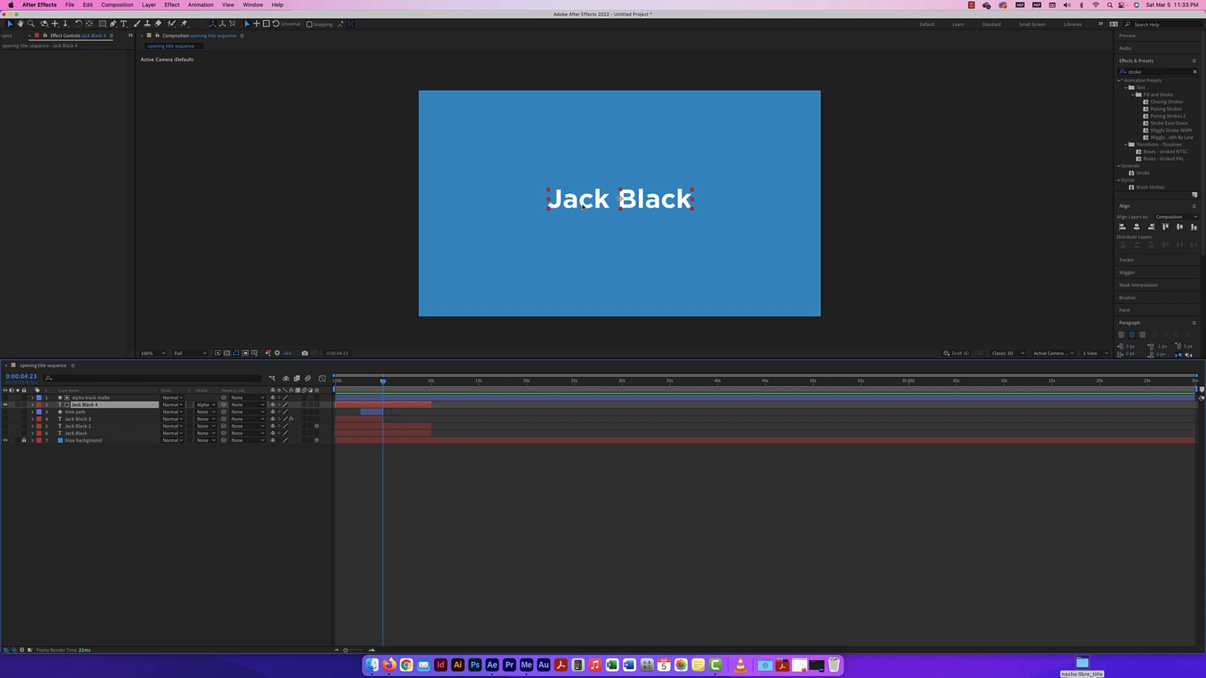
click(94, 398)
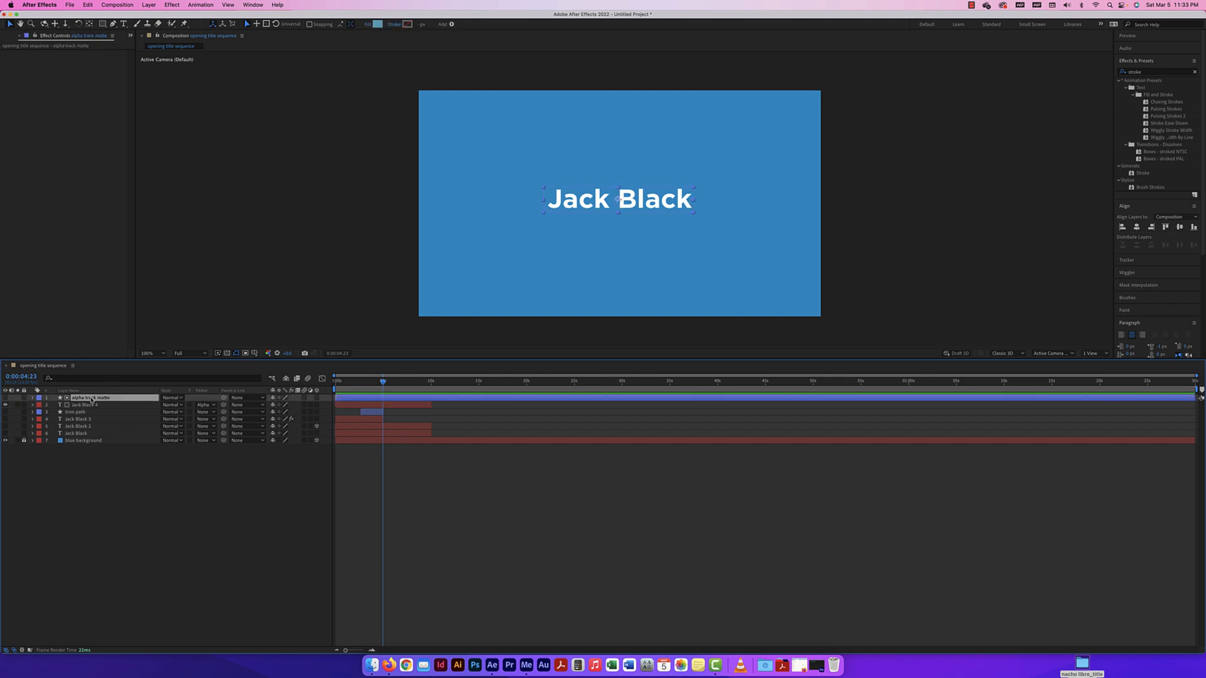
click(33, 398)
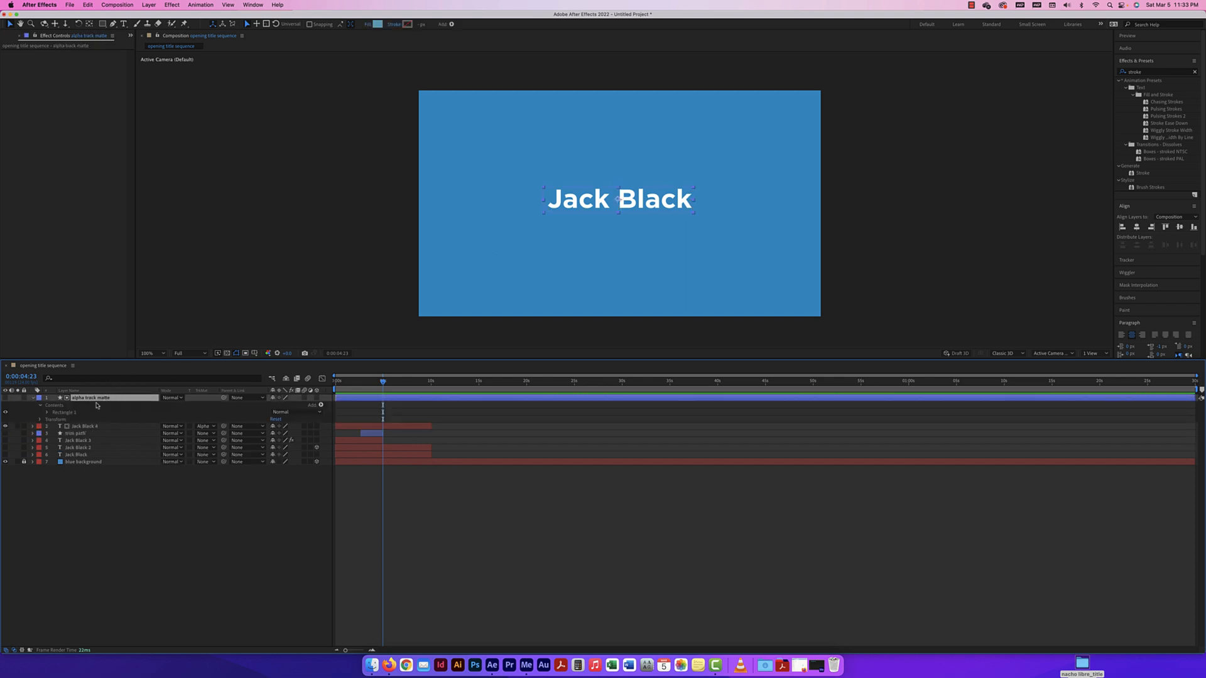
click(47, 412)
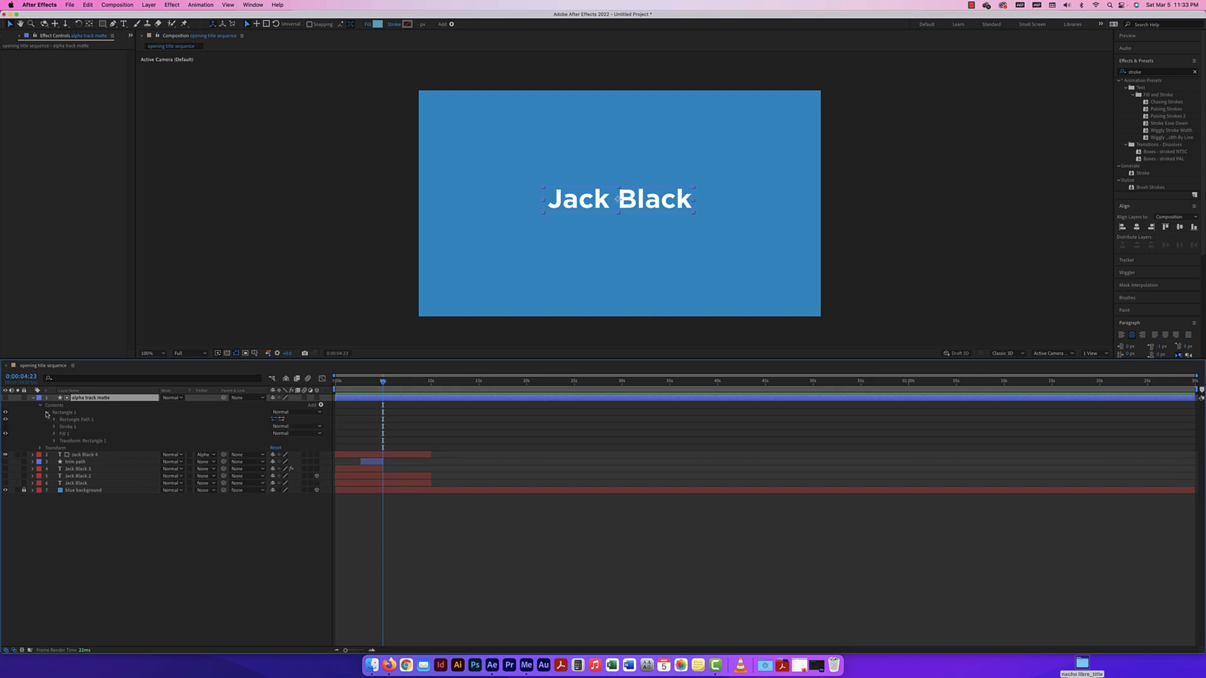
click(47, 413)
click(40, 419)
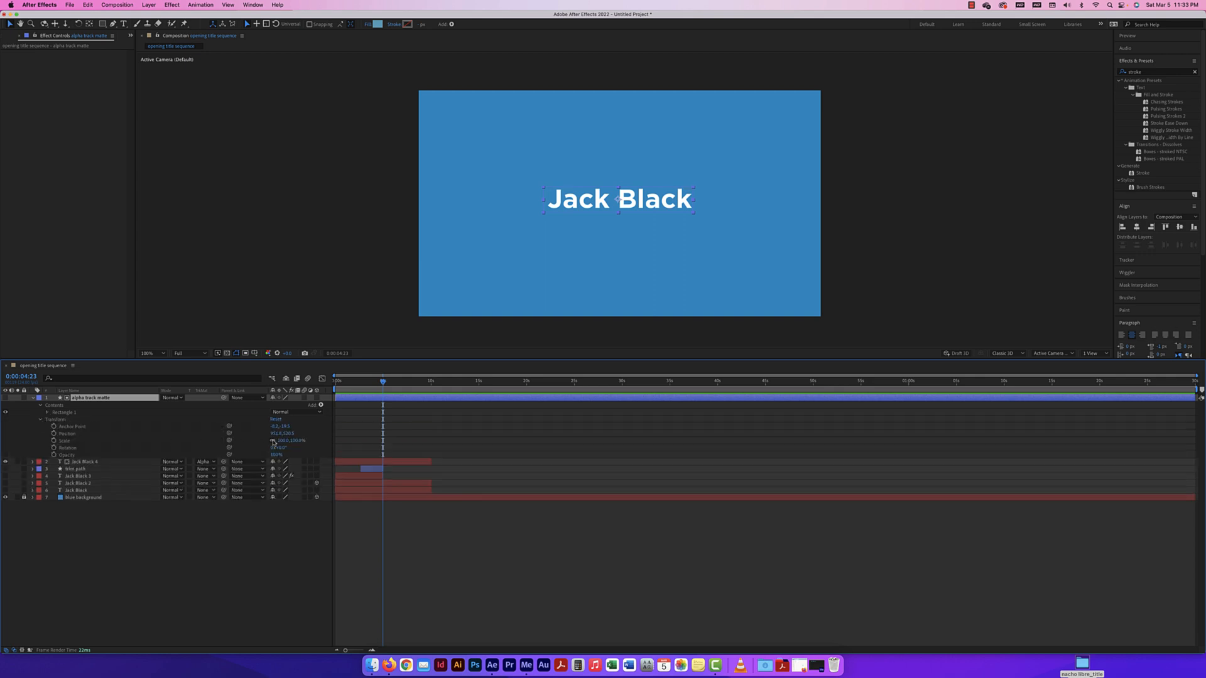
mouse_move(290, 434)
mouse_down()
mouse_move(312, 435)
mouse_move(289, 434)
mouse_up()
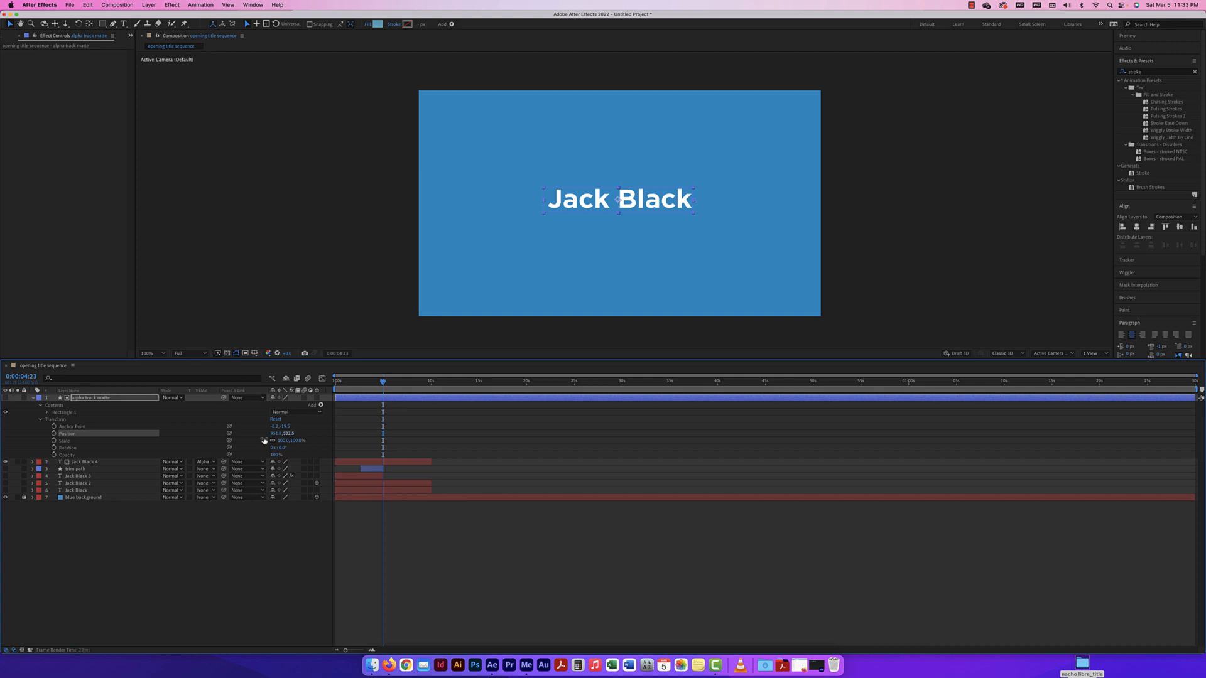
Keyframe Jack Black 4's Position so the text starts hidden above the matte at 0:00:04:23 and drops back into place at about 7 seconds
click(33, 463)
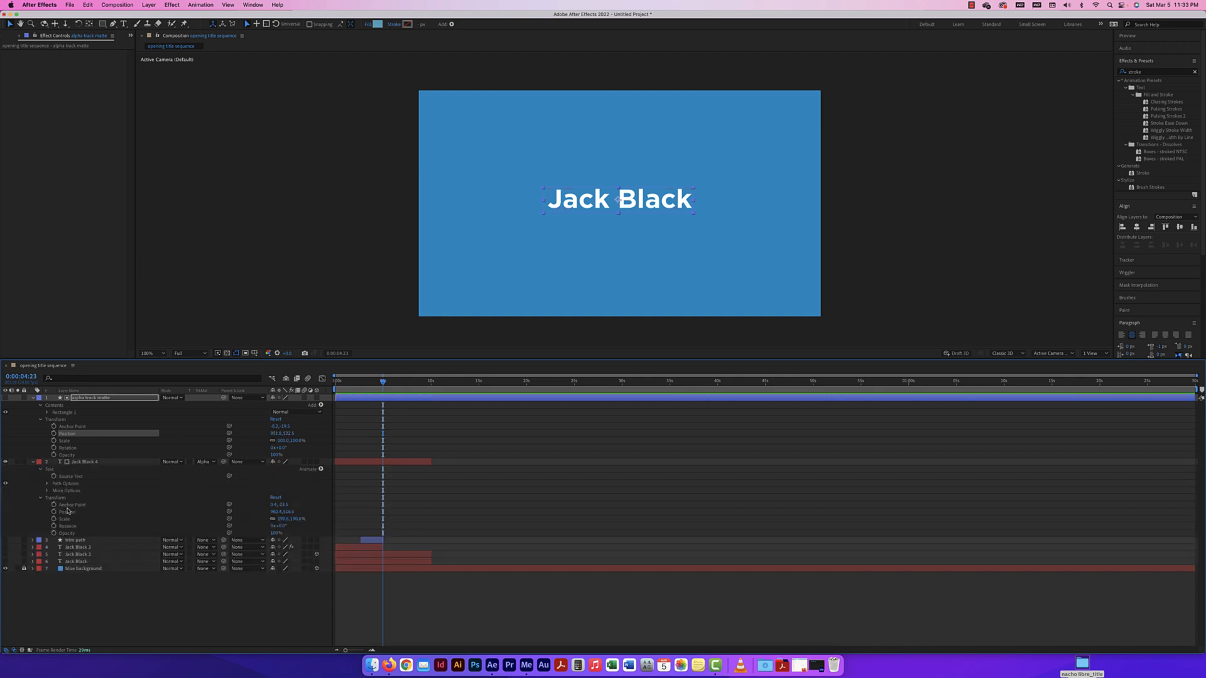
mouse_move(289, 512)
mouse_down()
mouse_move(341, 514)
mouse_move(288, 512)
mouse_up()
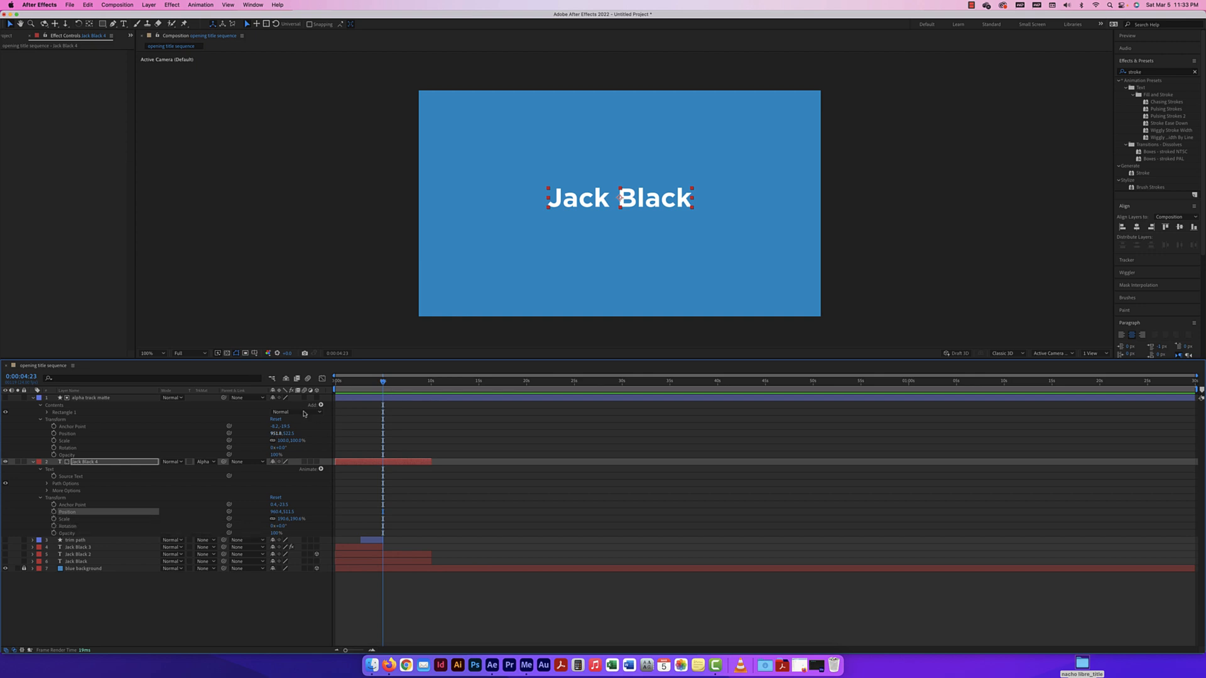
click(54, 512)
drag(289, 512, 253, 506)
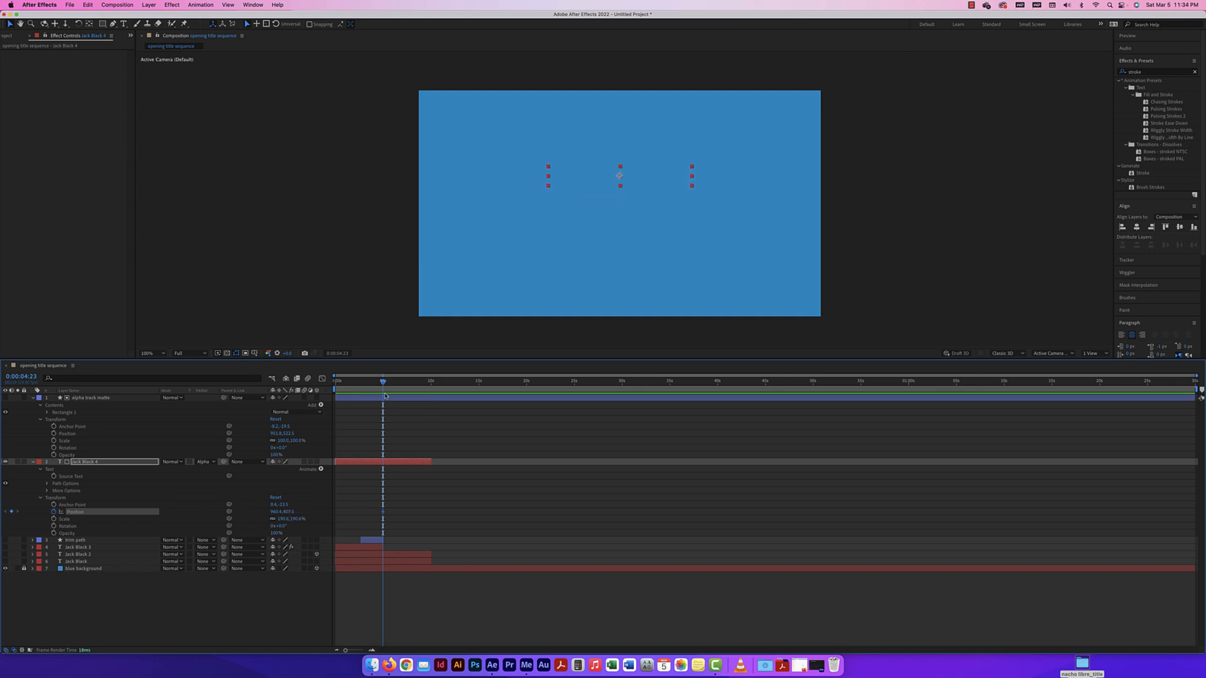
drag(382, 381, 401, 385)
drag(283, 512, 341, 505)
Speed up the reveal by moving Jack Black 4's second Position keyframe to about 6 seconds, previewing before and after
drag(402, 383, 370, 385)
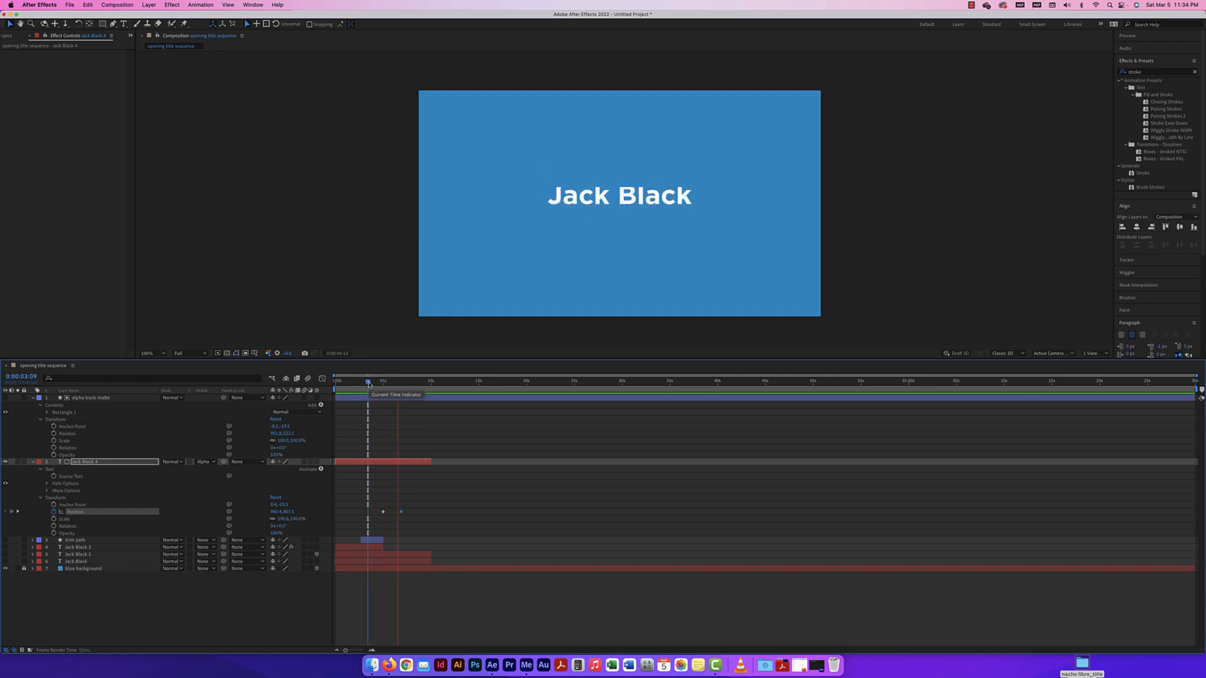
key(space)
drag(398, 512, 391, 513)
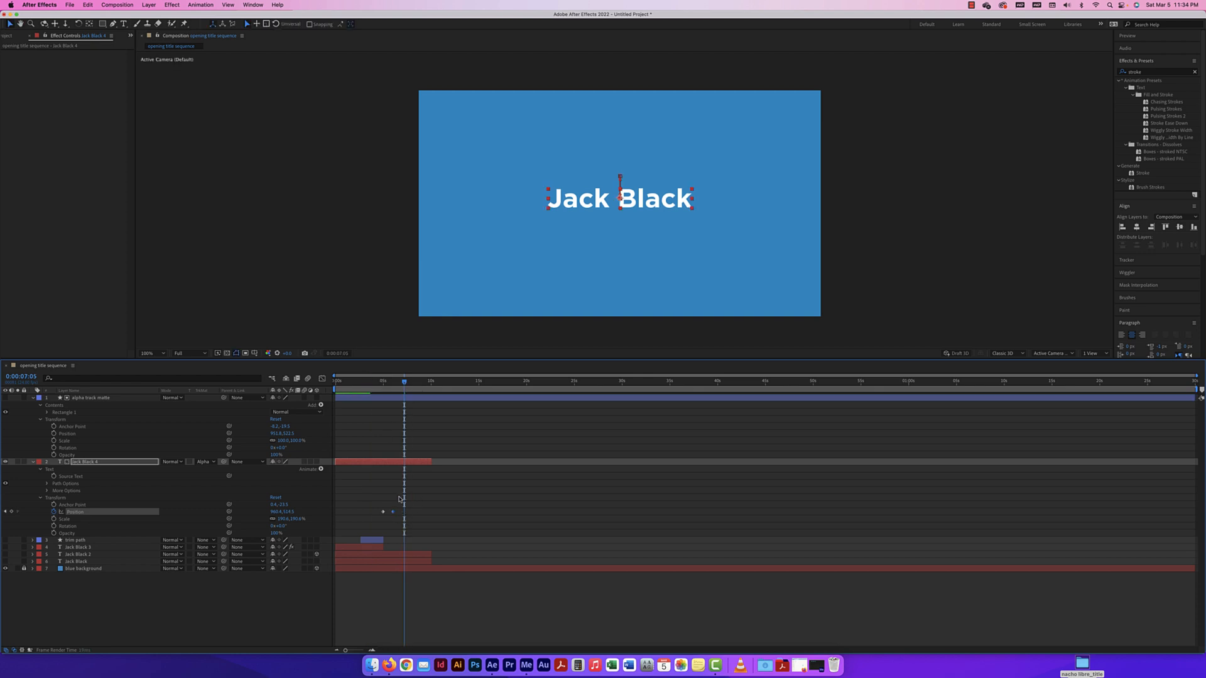
drag(397, 383, 374, 383)
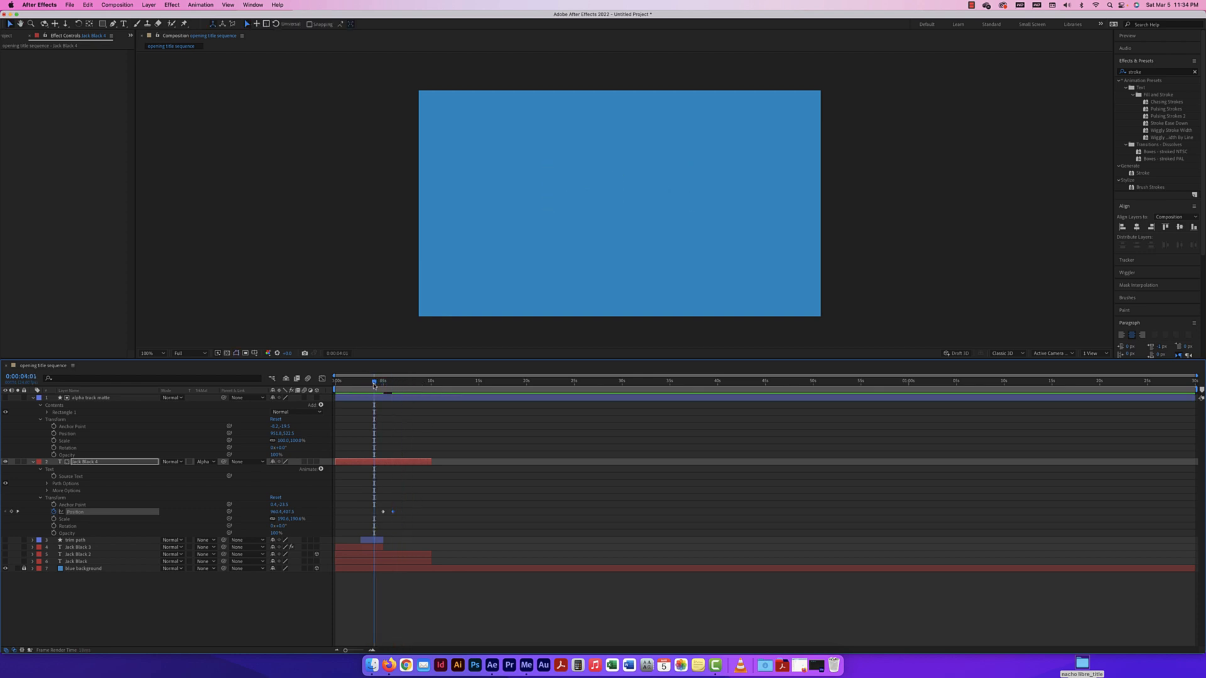
key(space)
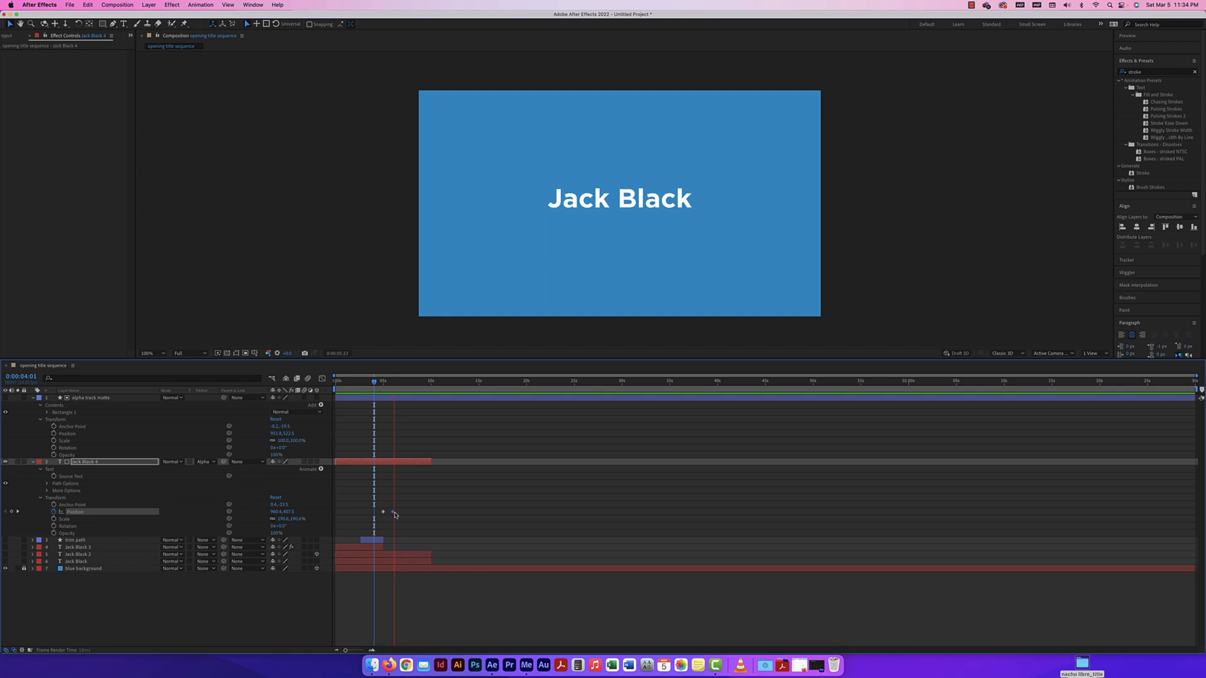
key(space)
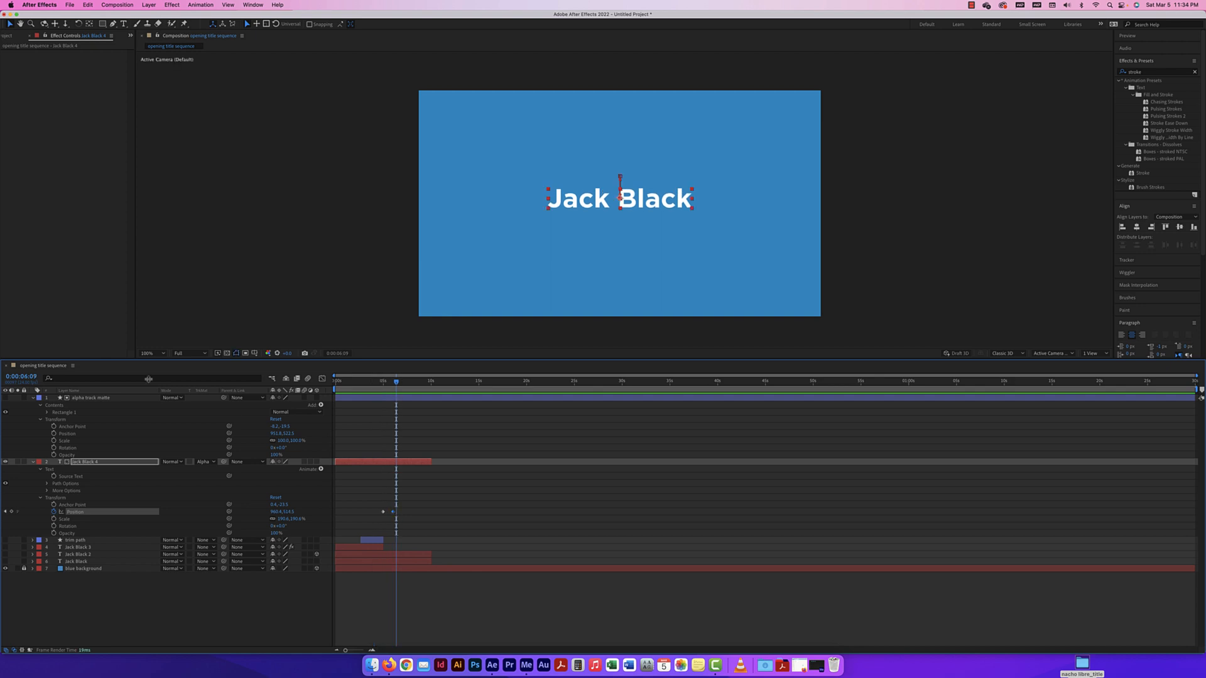
Collapse the alpha track matte and Jack Black 4 layers, and duplicate Jack Black 4
click(32, 397)
click(32, 405)
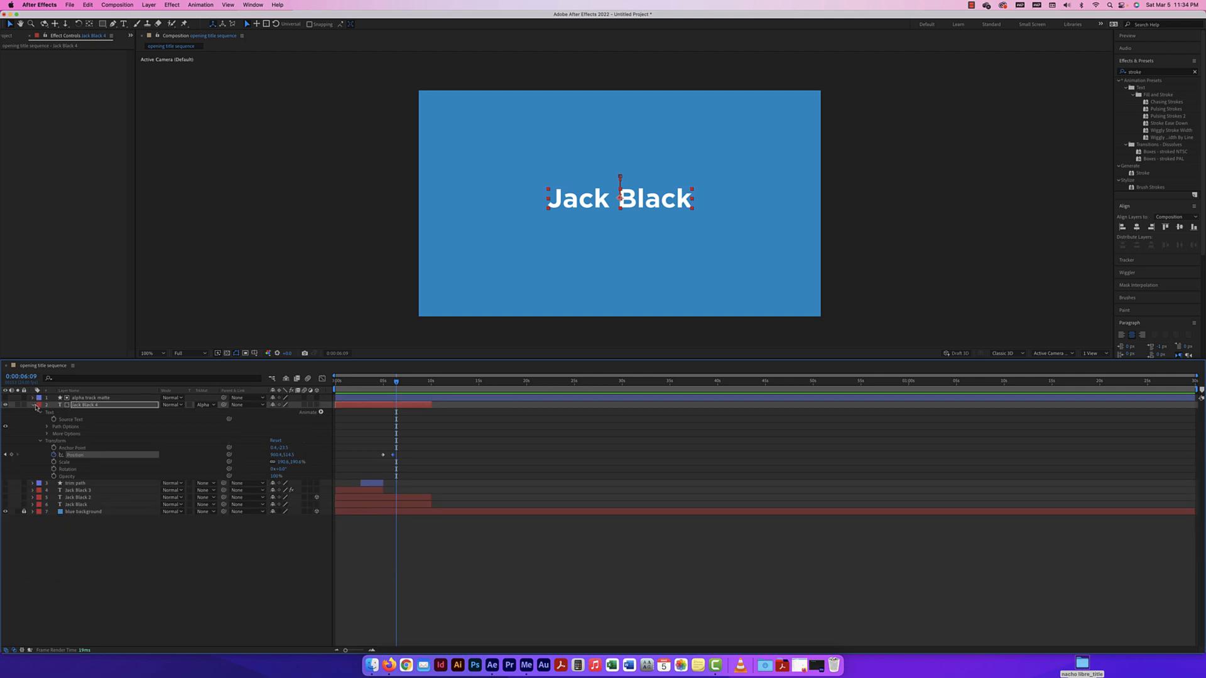
click(83, 405)
key(super+d)
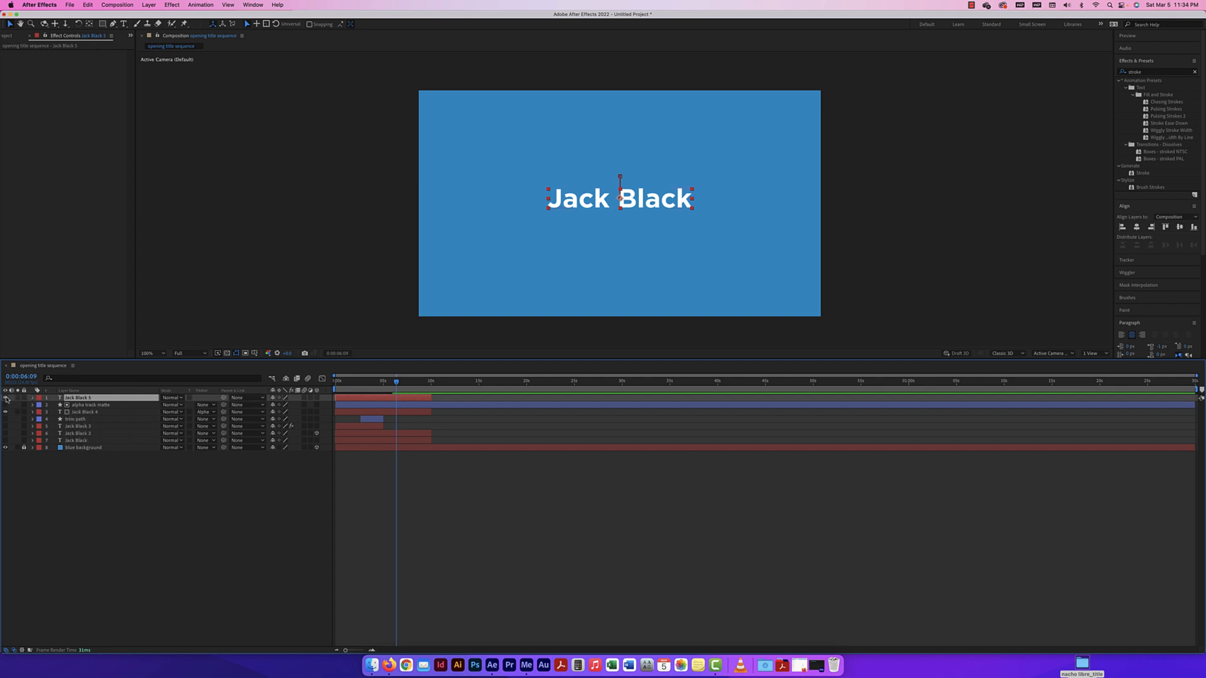
Reset the duplicate's Transform, remove its Position keyframes, and hide the Jack Black 4 layer
click(32, 401)
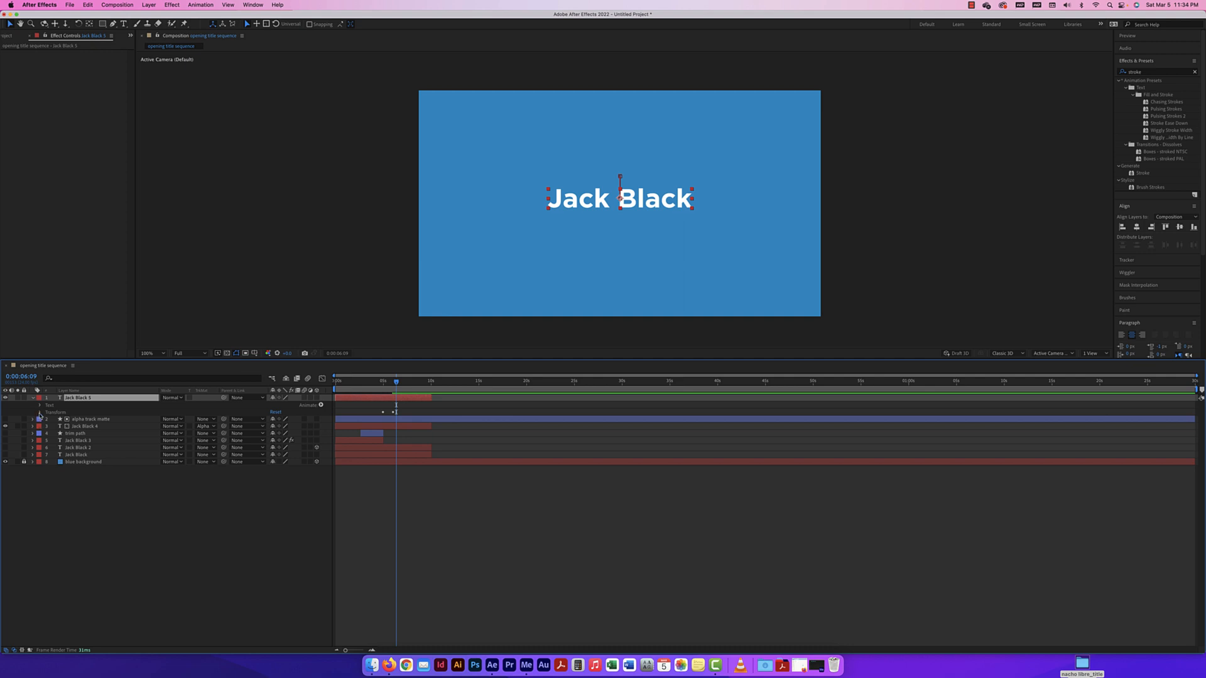
click(40, 412)
click(275, 412)
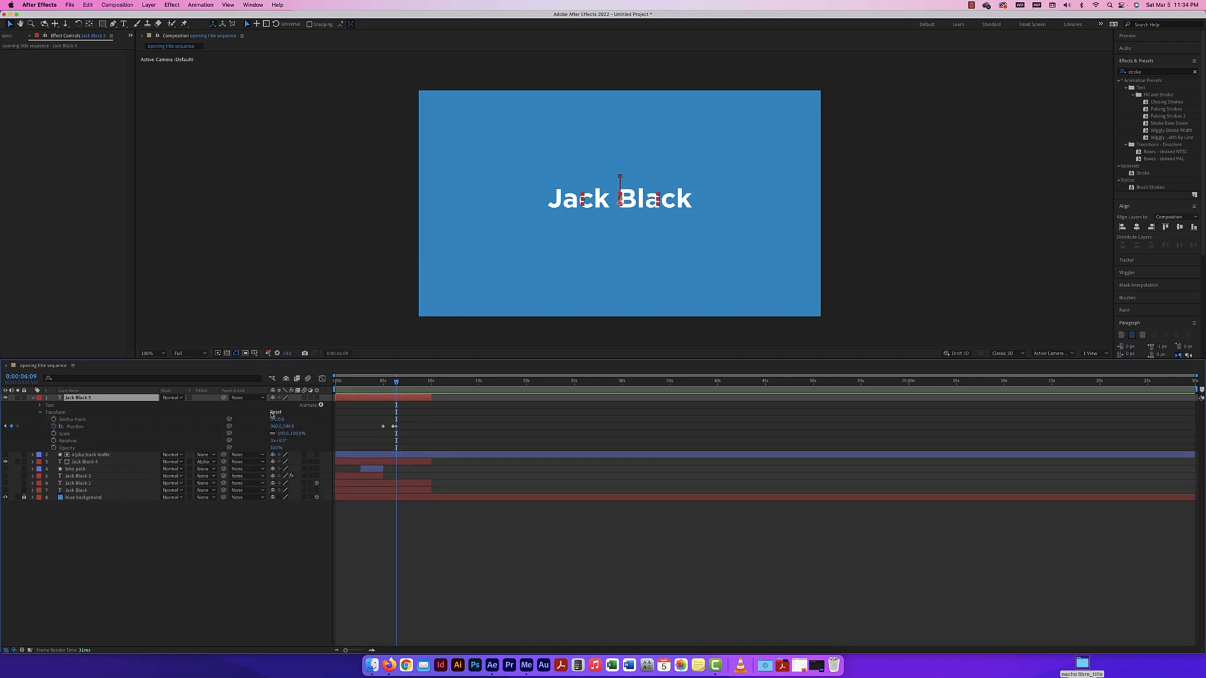
click(54, 427)
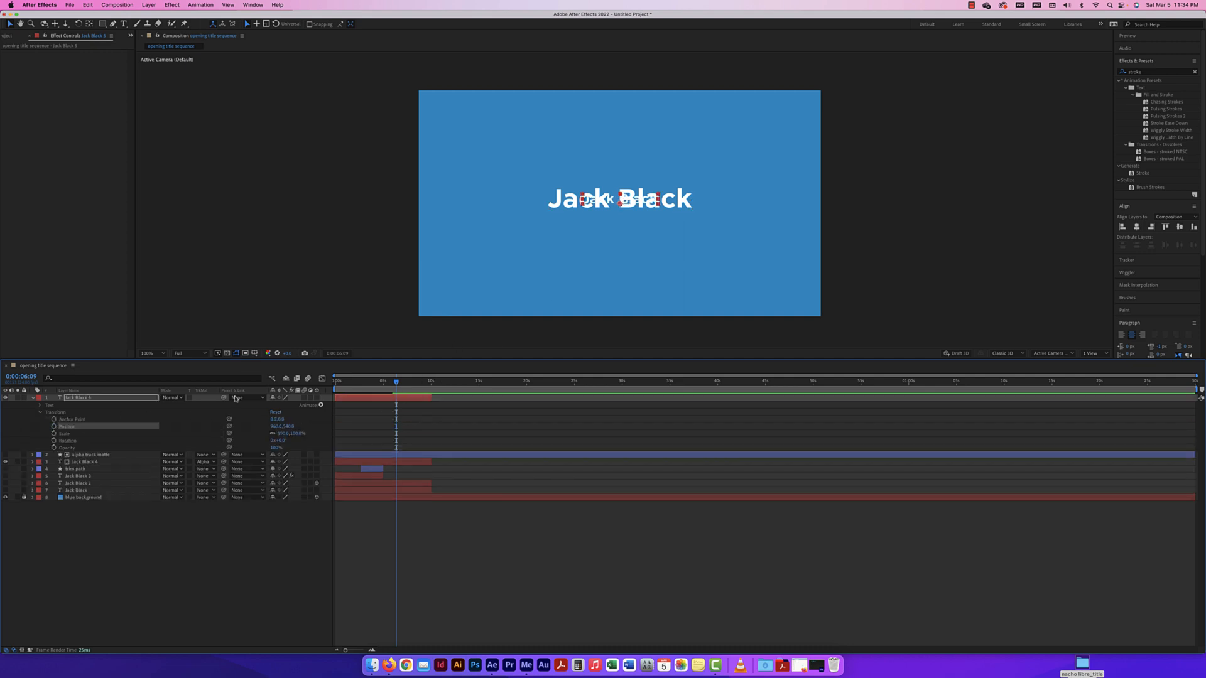
click(5, 462)
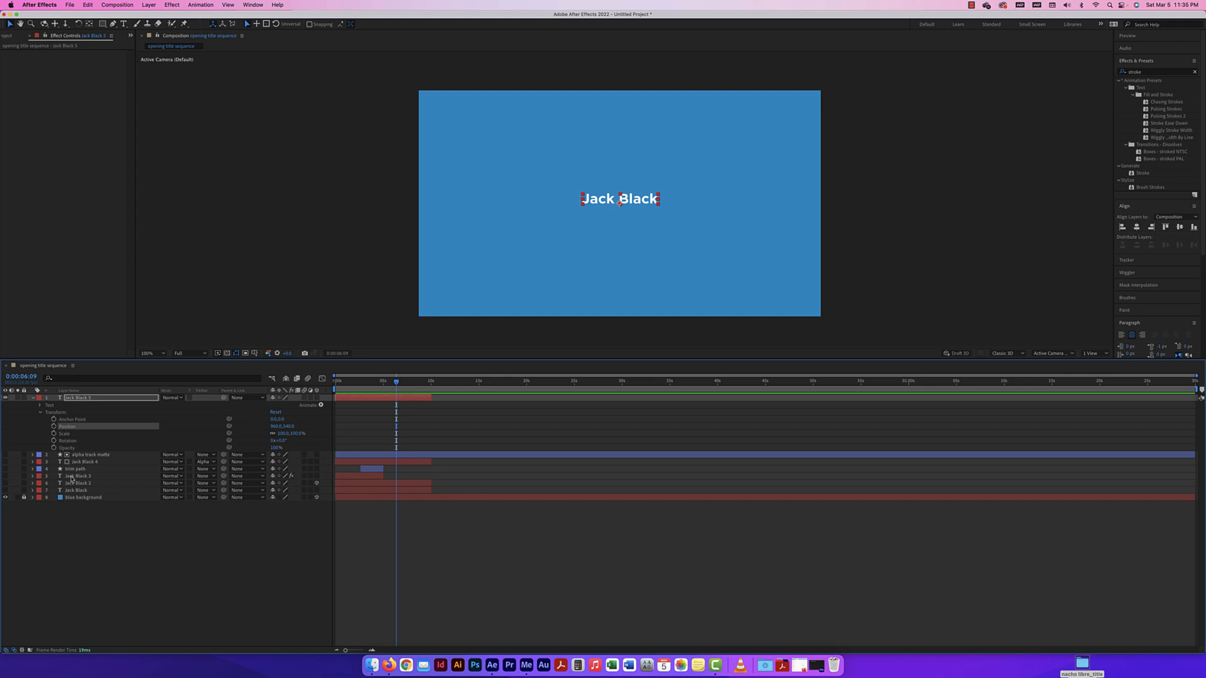
Set the label color of the alpha track matte and Jack Black 4 layers to Yellow
click(38, 399)
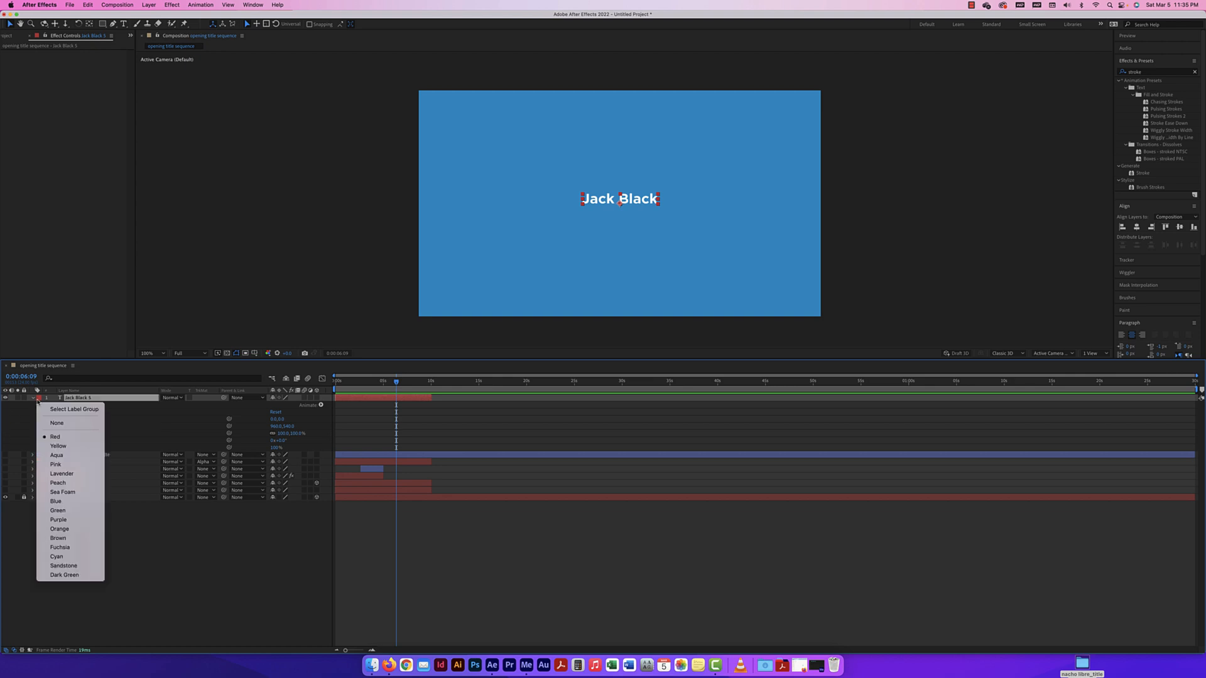
click(130, 545)
click(88, 455)
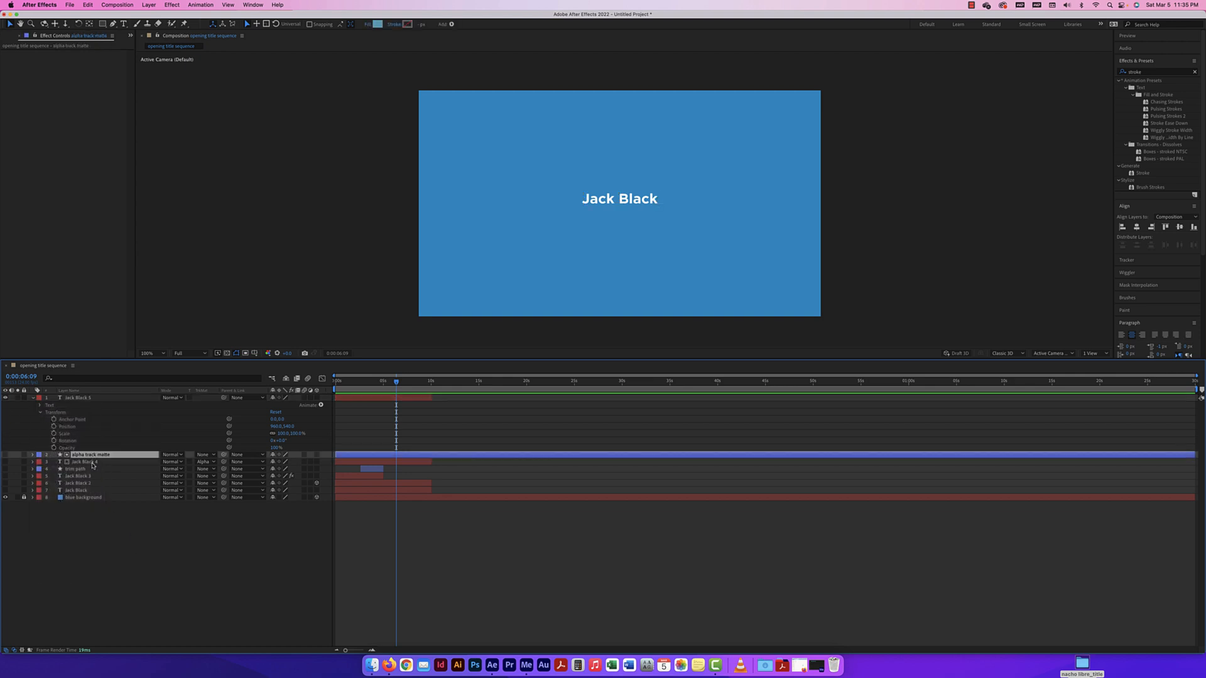
shift+click(88, 462)
click(40, 459)
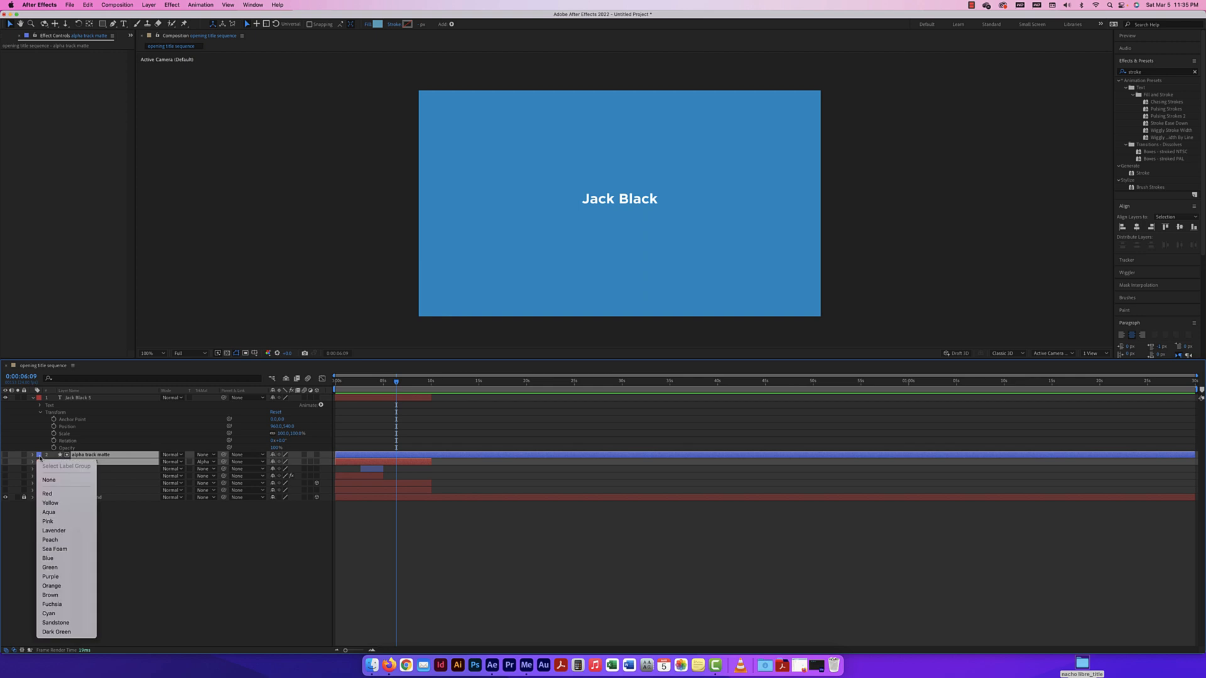
click(50, 504)
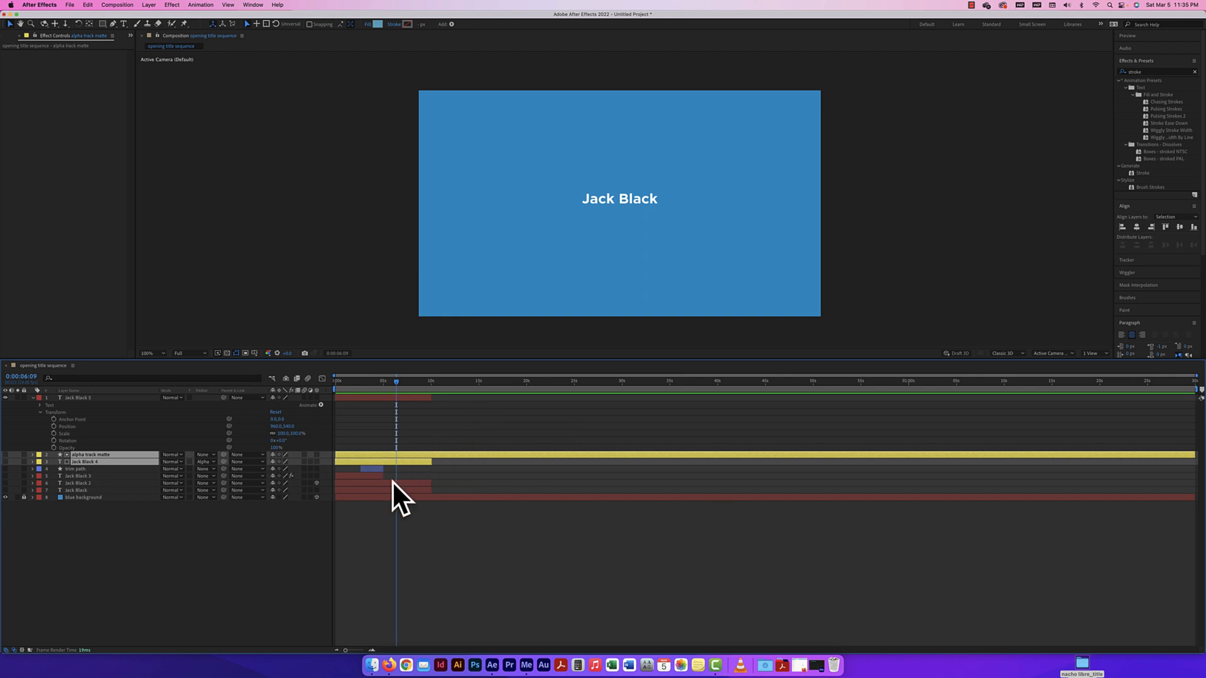
Reveal the keyframed properties of the two yellow layers, check those of all layers, and collapse them again
key(u)
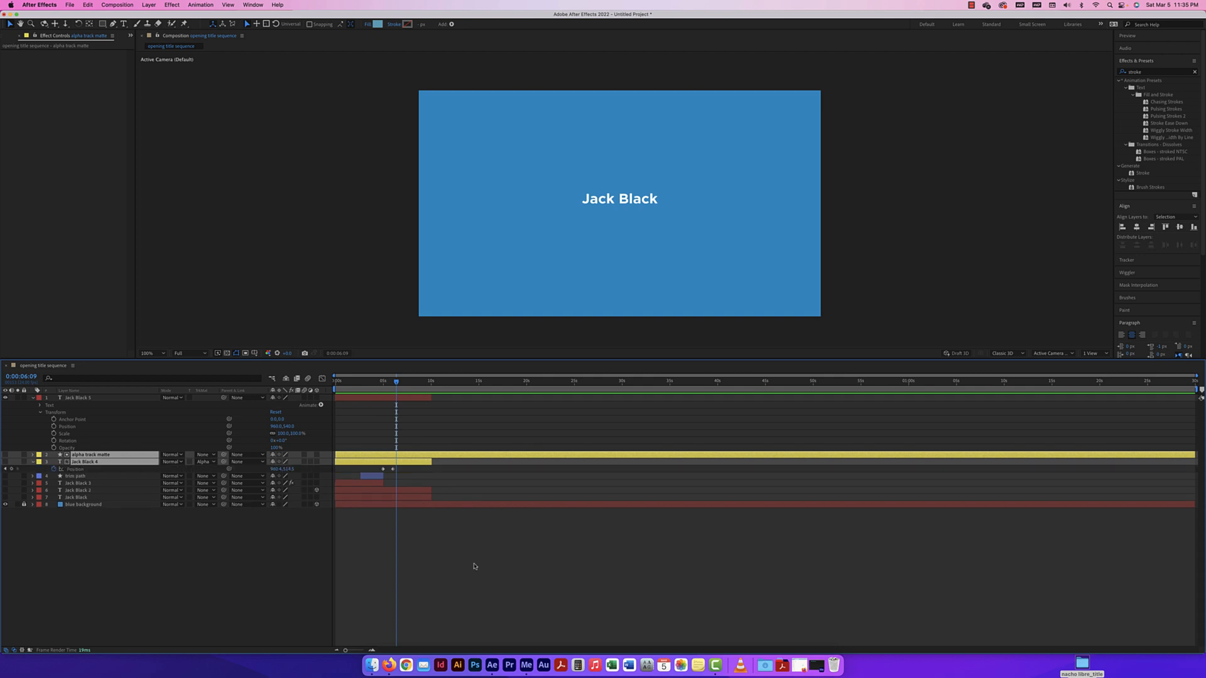
key(u)
click(285, 538)
key(u)
key(u)
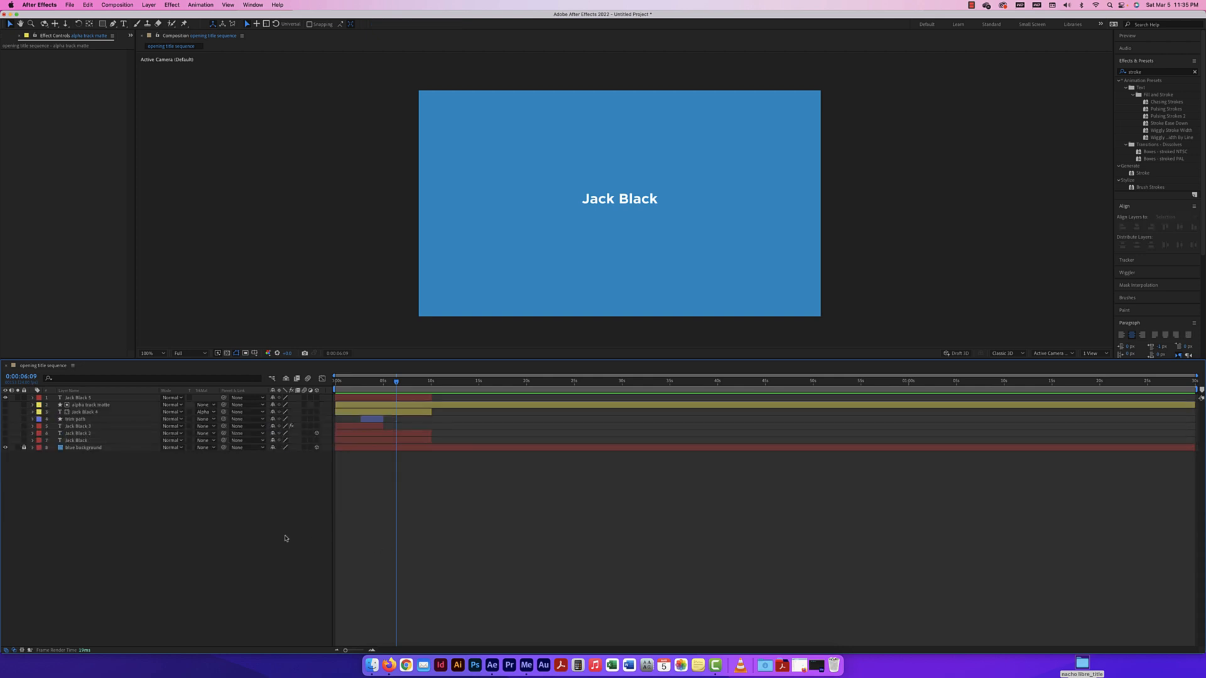
key(u)
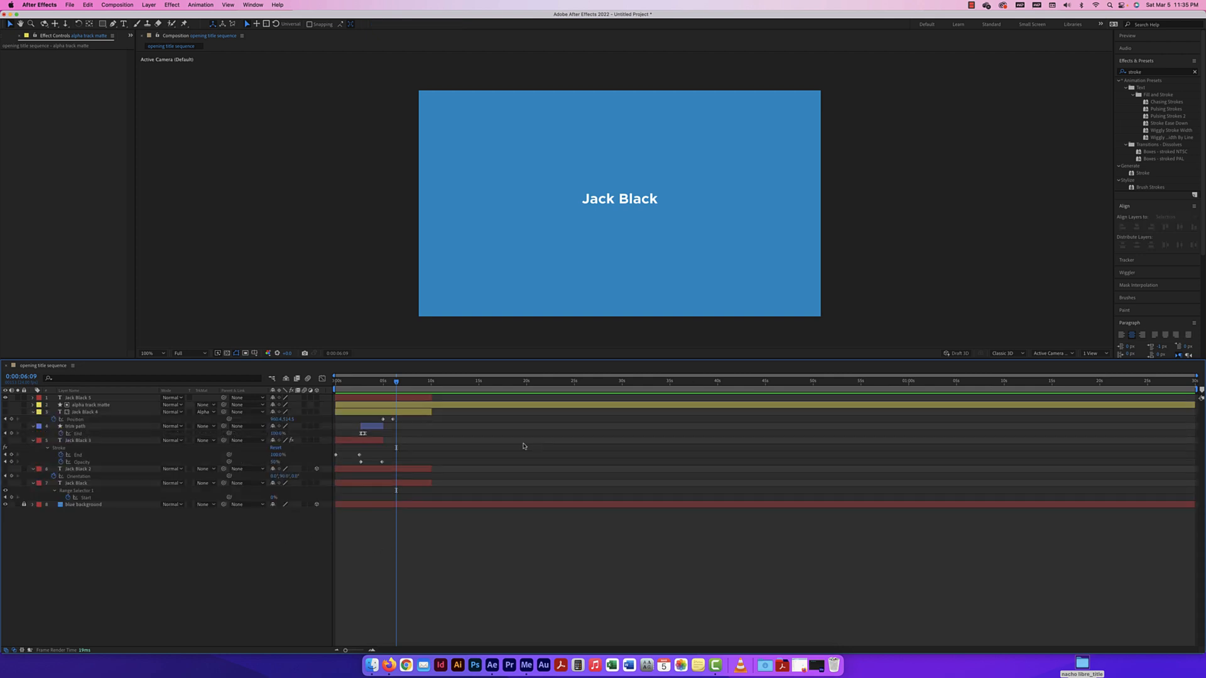
click(34, 413)
key(u)
key(u)
key(u)
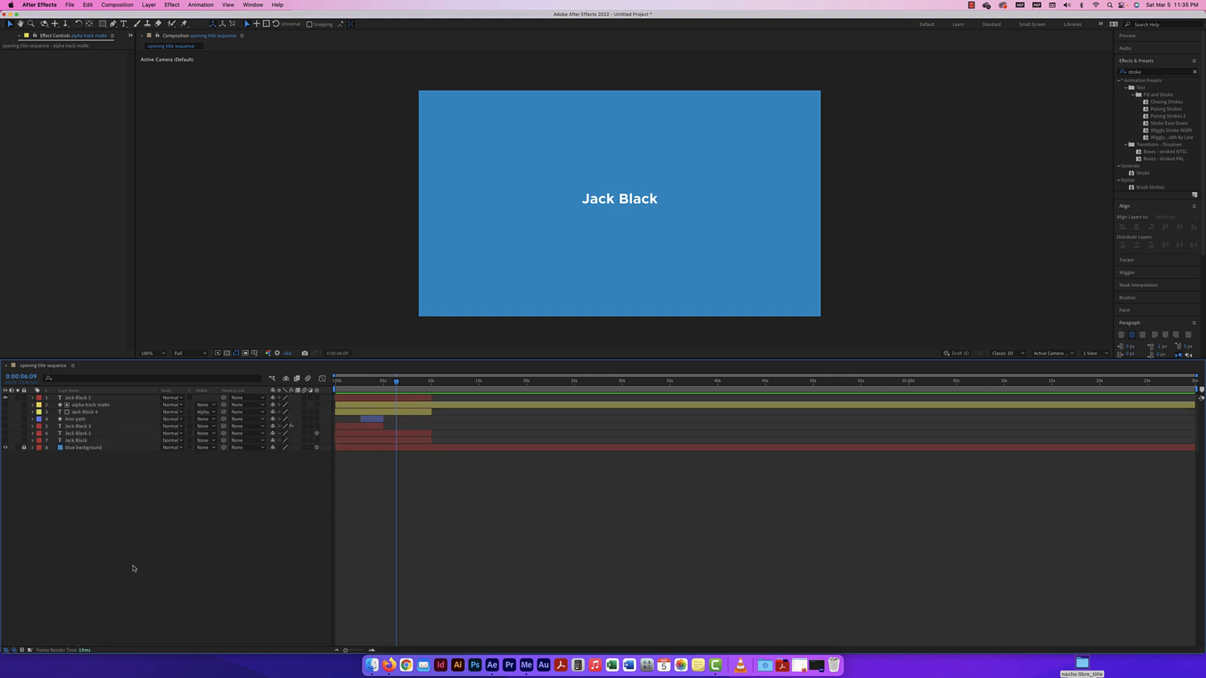
Label the Jack Black 5 layer Pink and shift its layer bar to start at about 0:00:06:09
click(39, 398)
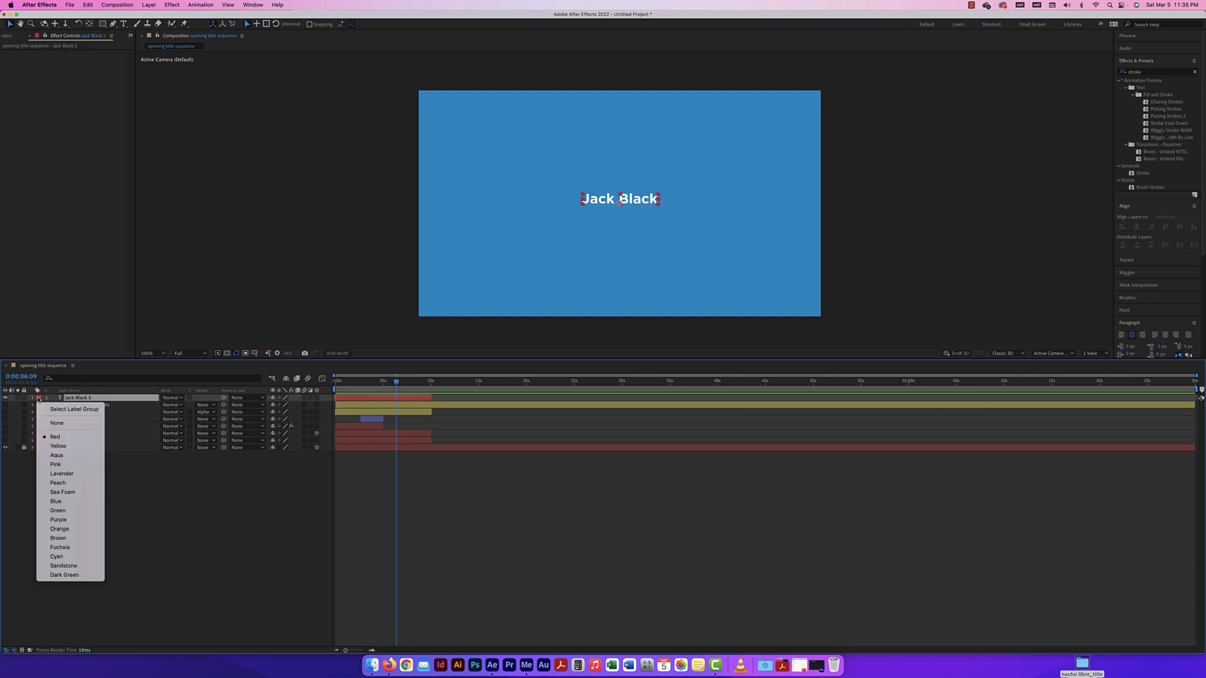
click(58, 464)
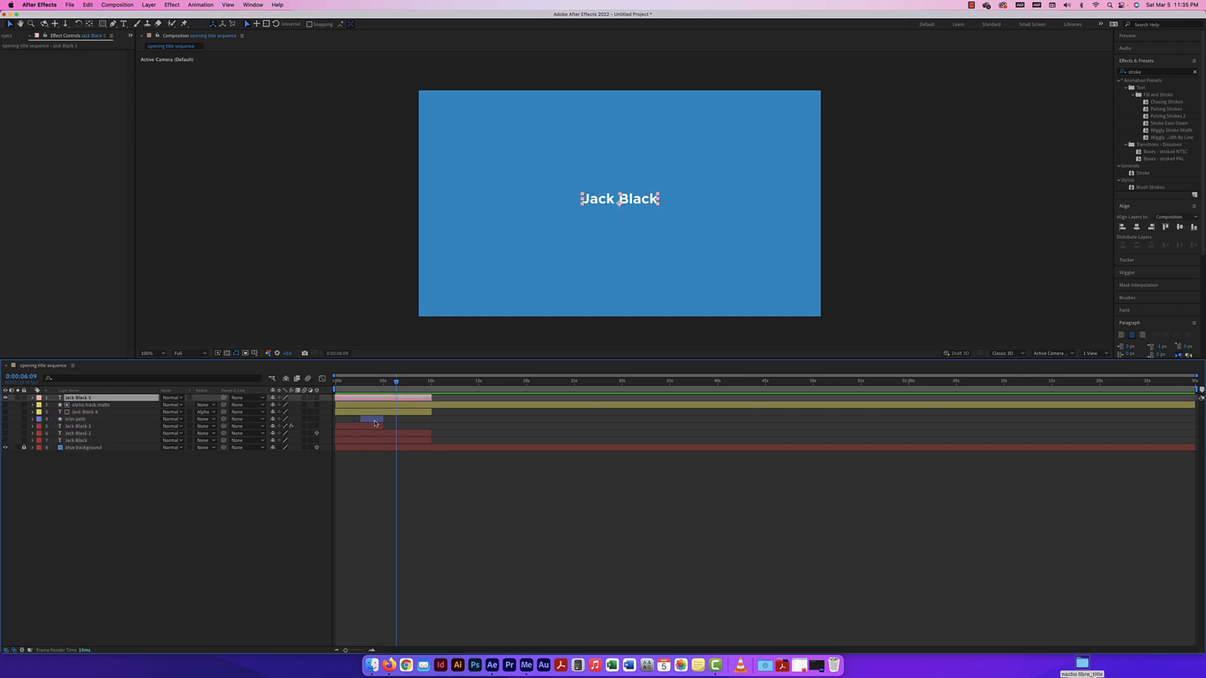
click(33, 399)
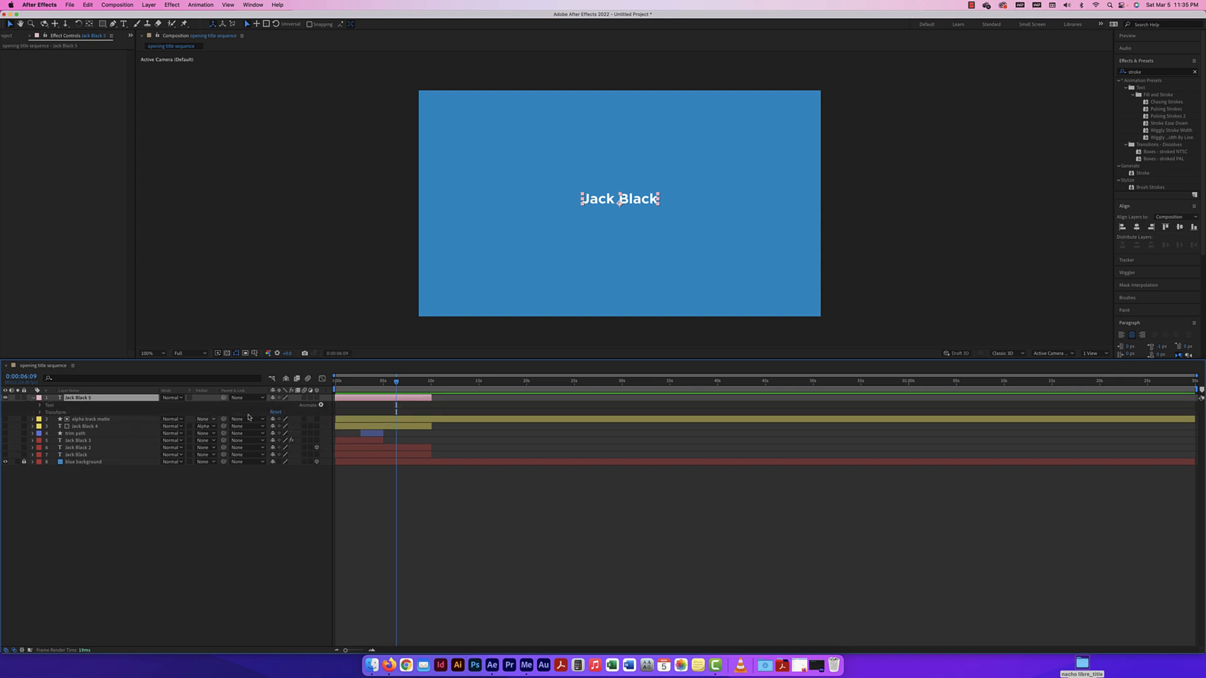
drag(357, 404, 414, 383)
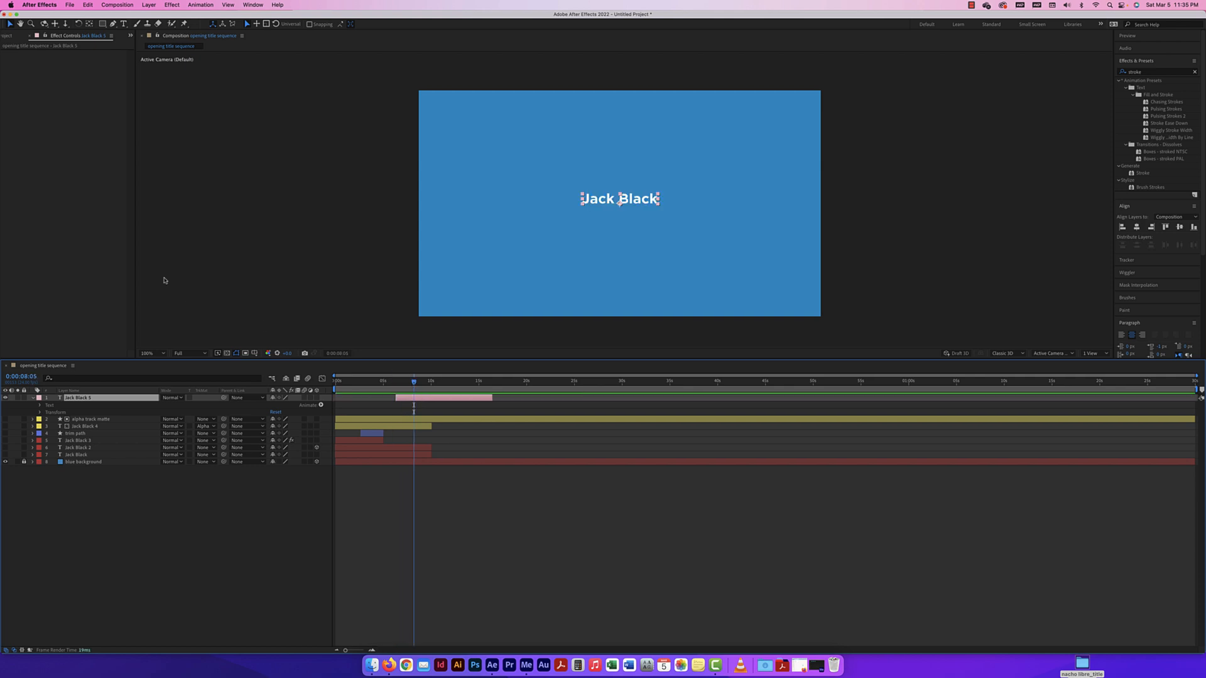
Try a rectangular mask around the Jack Black title on the Jack Black 5 layer
click(149, 5)
mouse_move(151, 17)
mouse_move(207, 73)
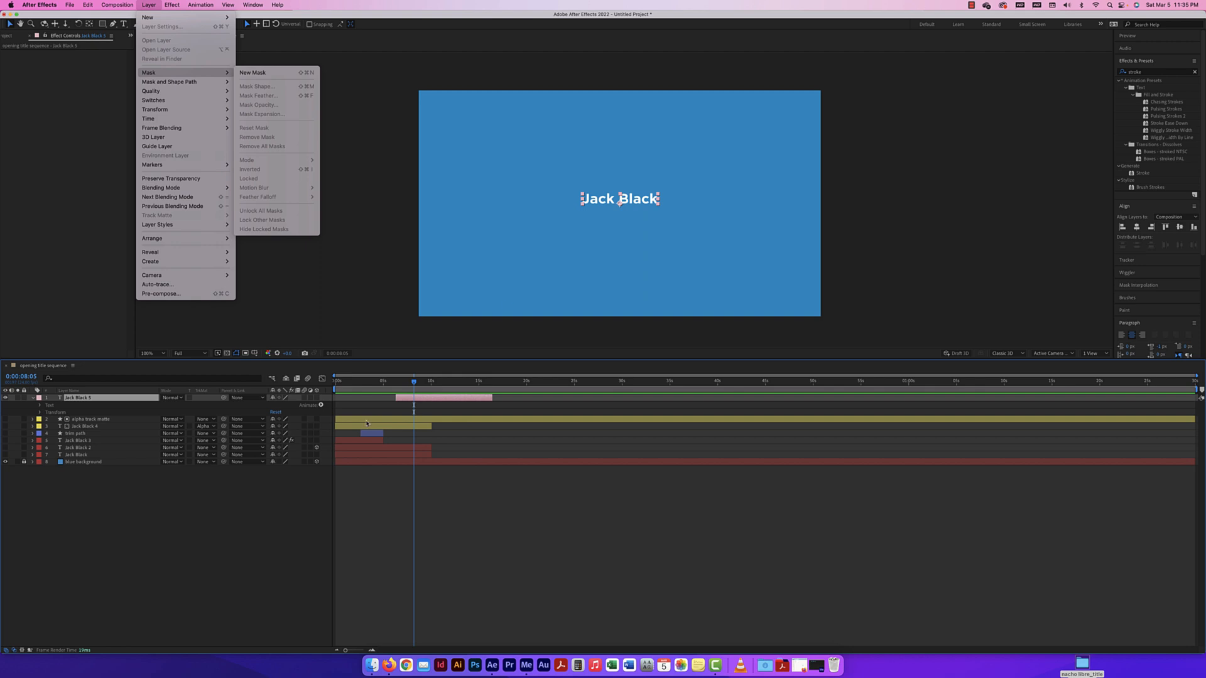
click(104, 502)
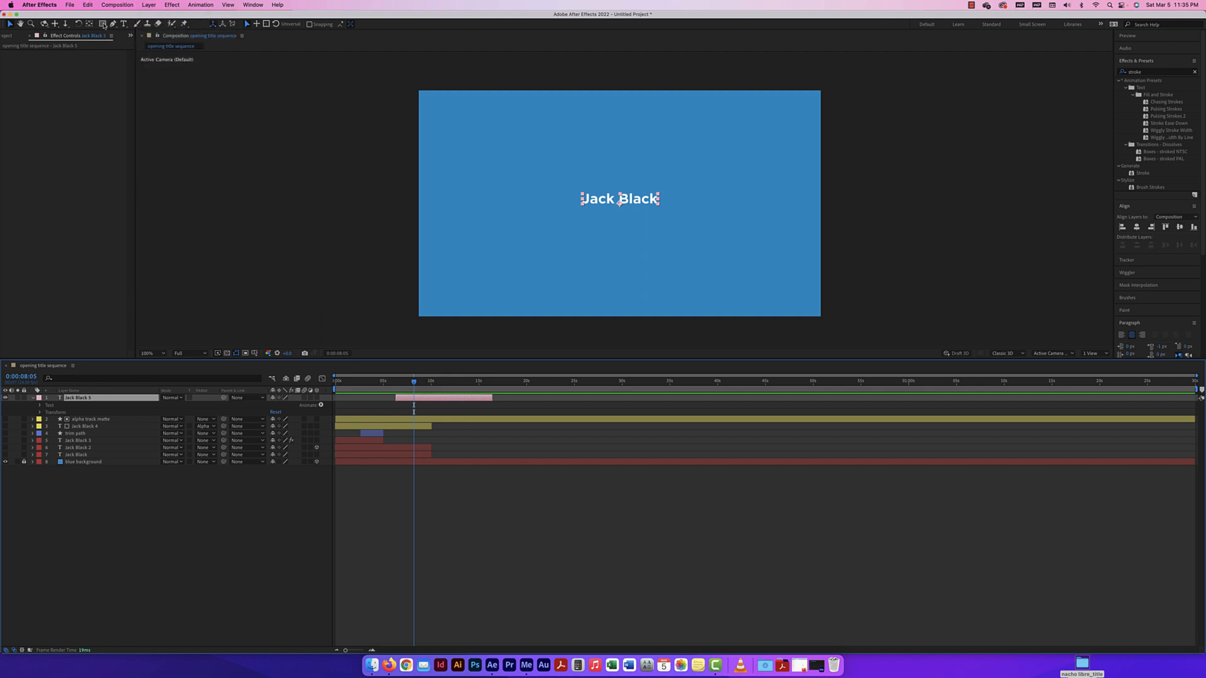
click(103, 24)
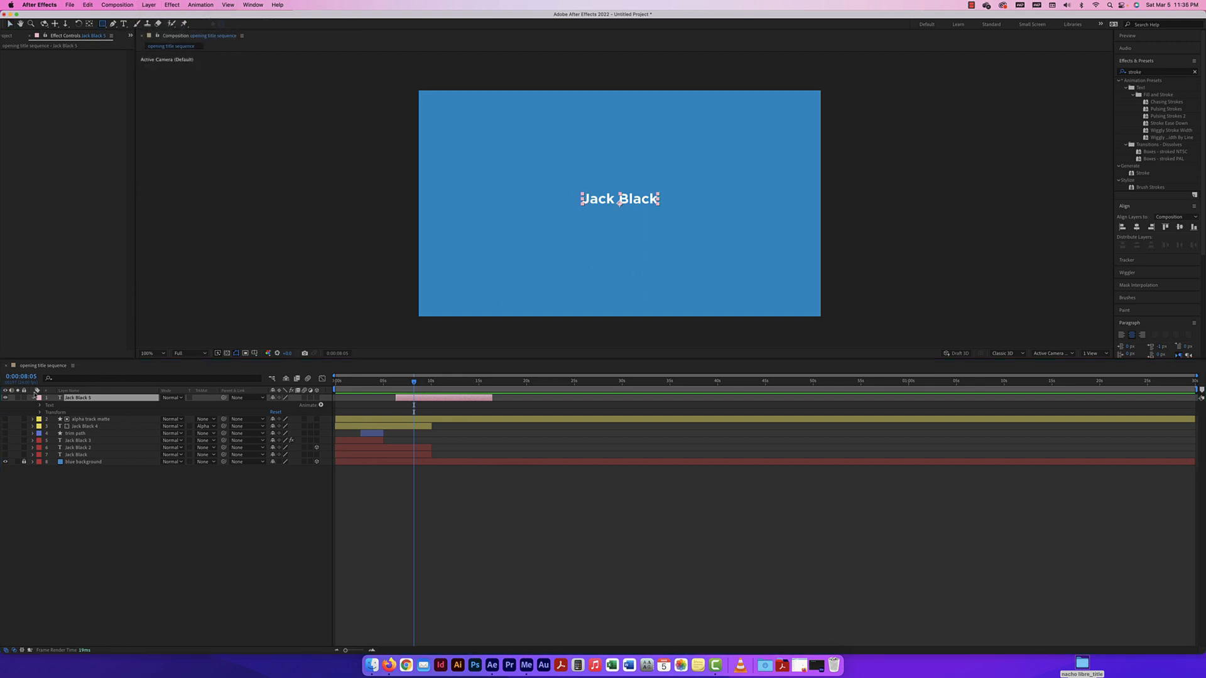
drag(577, 185, 660, 228)
key(super+z)
key(super+z)
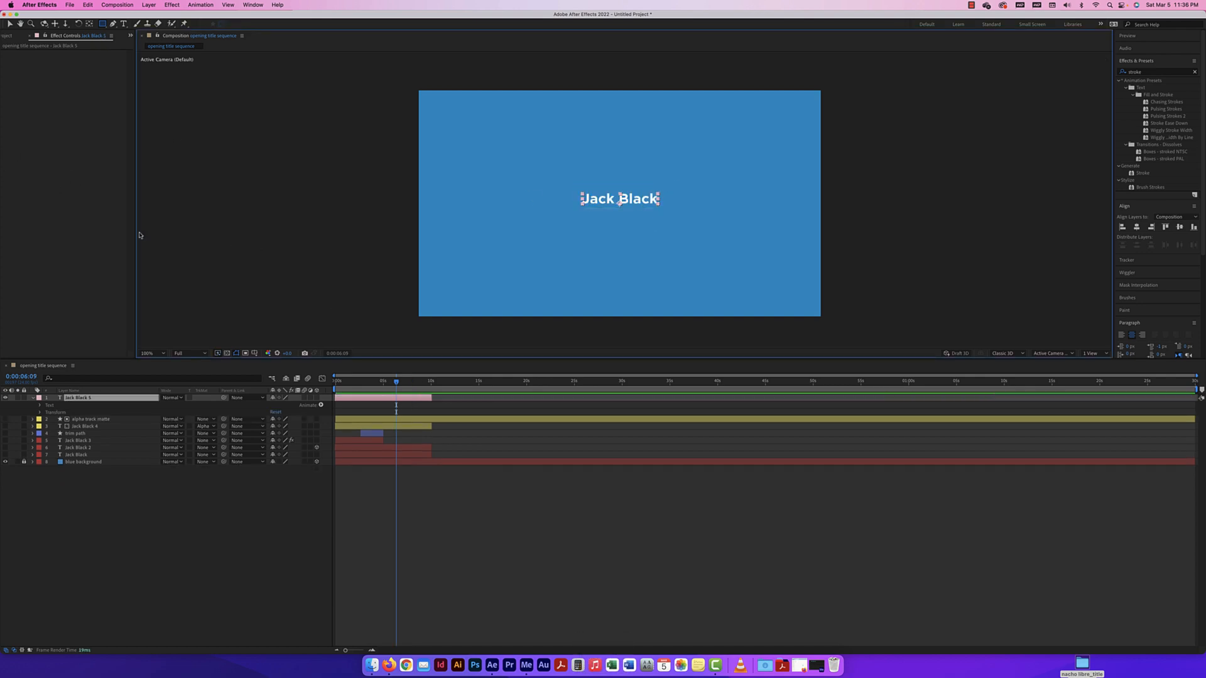
Shift the Jack Black 5 layer bar to start at 0:00:06:09 and preview it briefly
drag(362, 400, 423, 400)
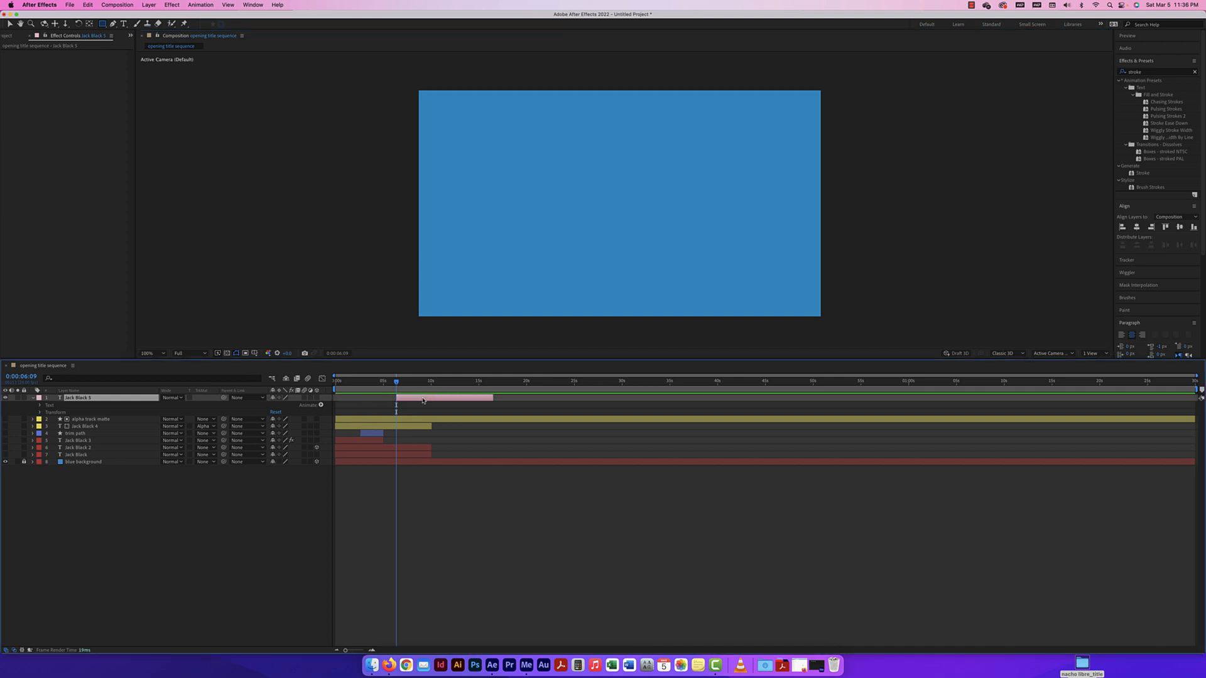
key(space)
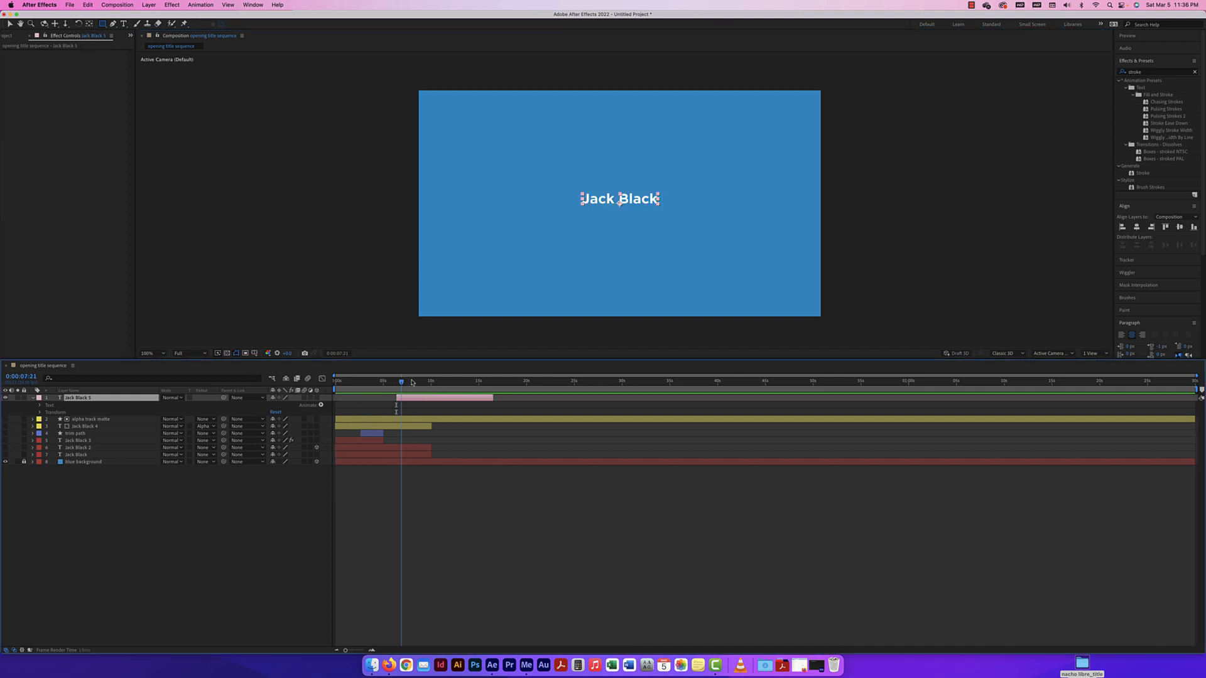
Try a four-point Pen tool mask around the first part of the Jack Black title, and undo it
click(112, 25)
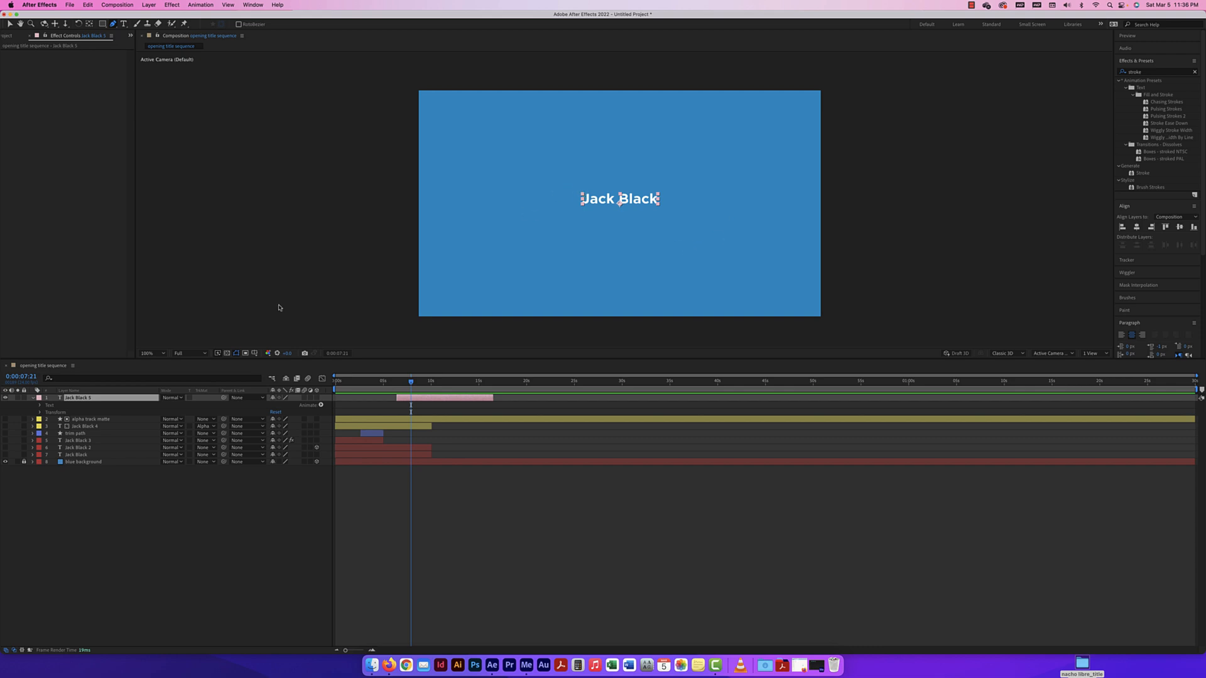
click(570, 182)
click(568, 225)
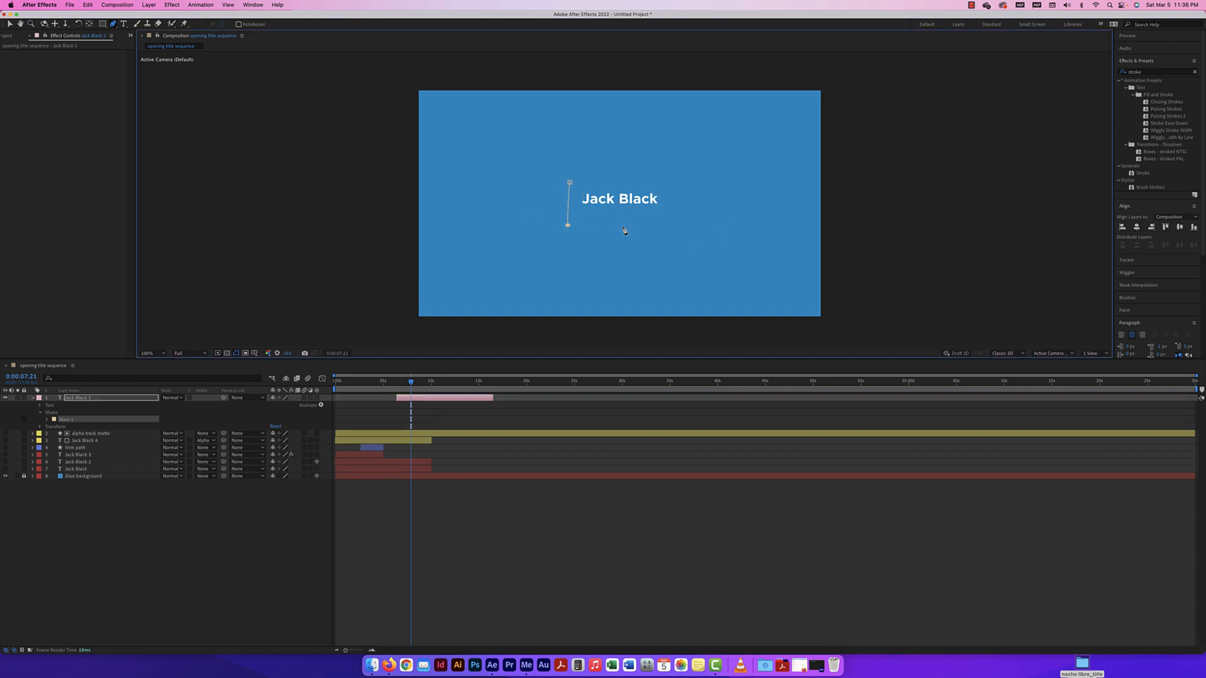
click(624, 226)
click(638, 189)
click(569, 183)
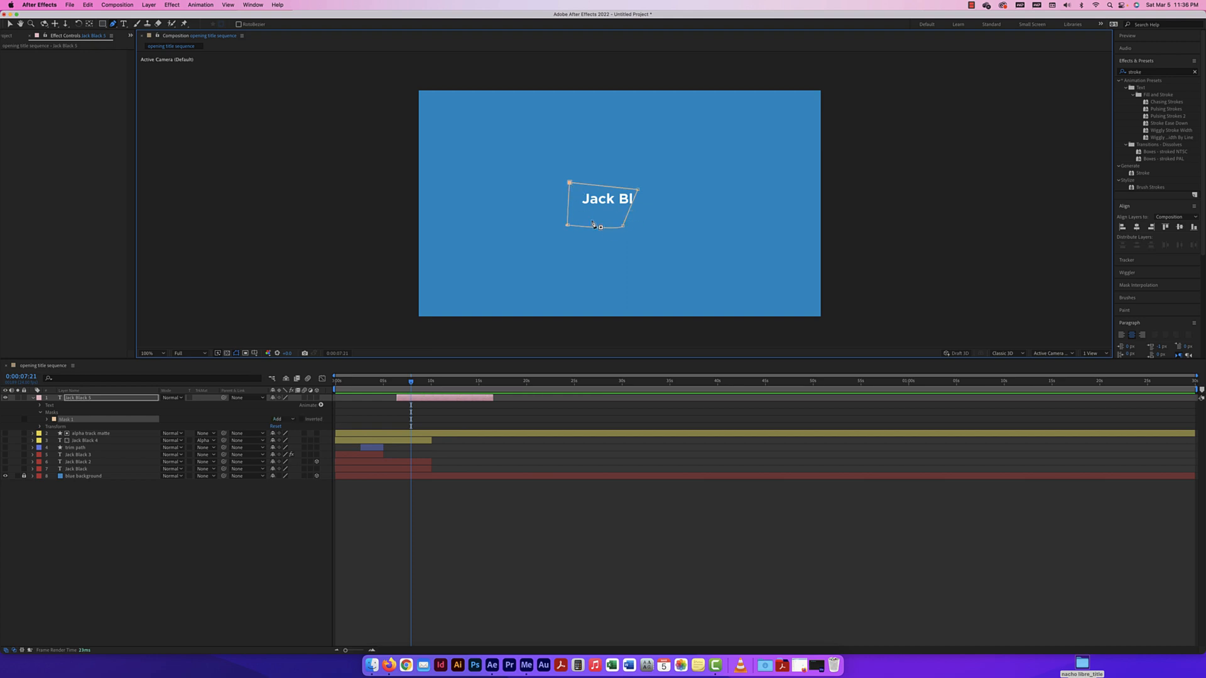
key(super+z)
key(super+z)
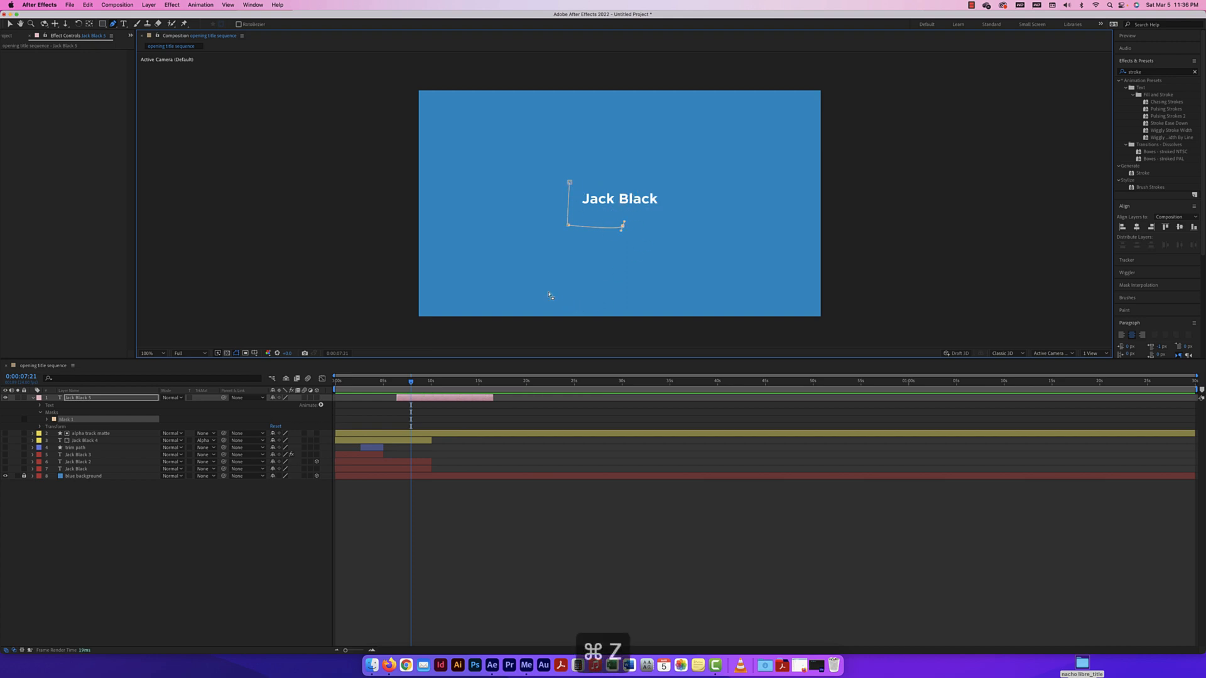
key(super+z)
key(super+z)
key(super+z)
Add a new mask fitted to the Jack Black 5 text and expand its mask properties
click(144, 5)
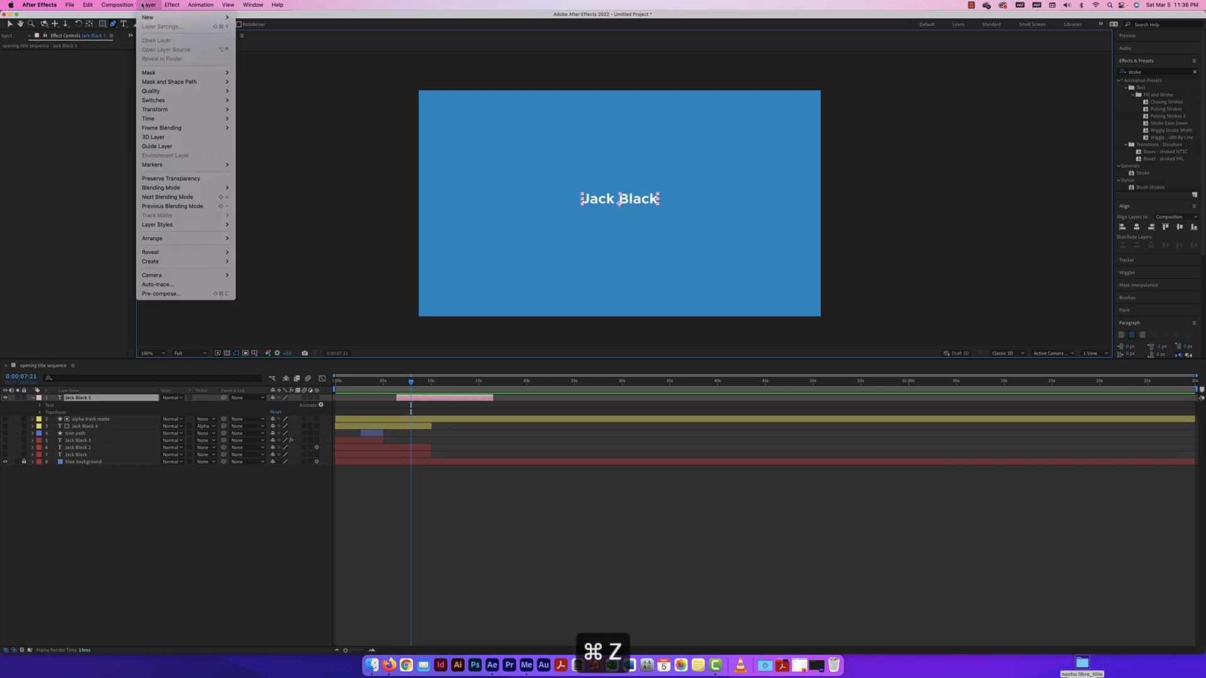
mouse_move(151, 72)
click(264, 73)
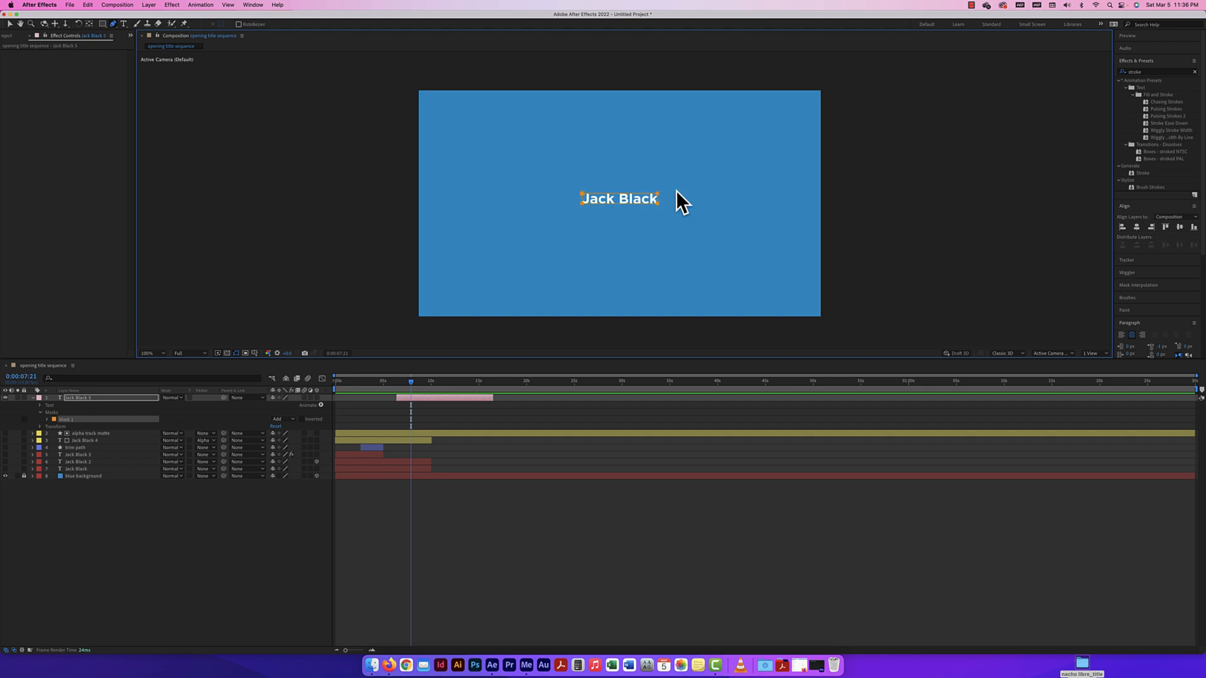
click(10, 23)
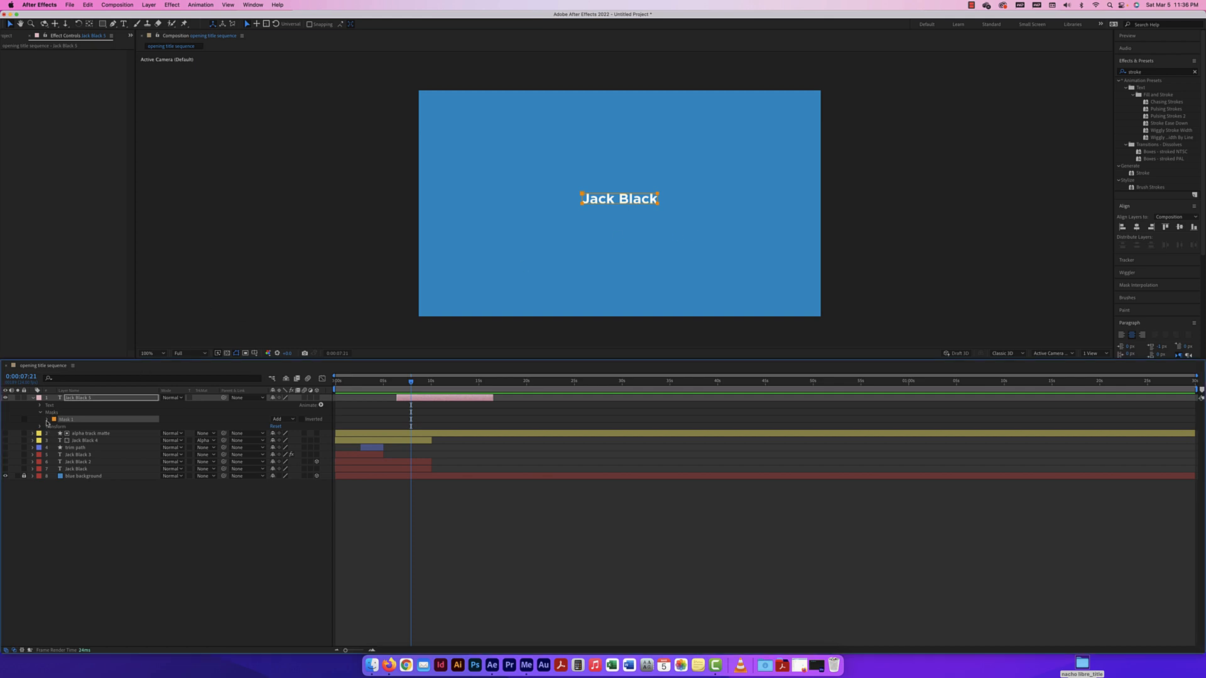
click(47, 420)
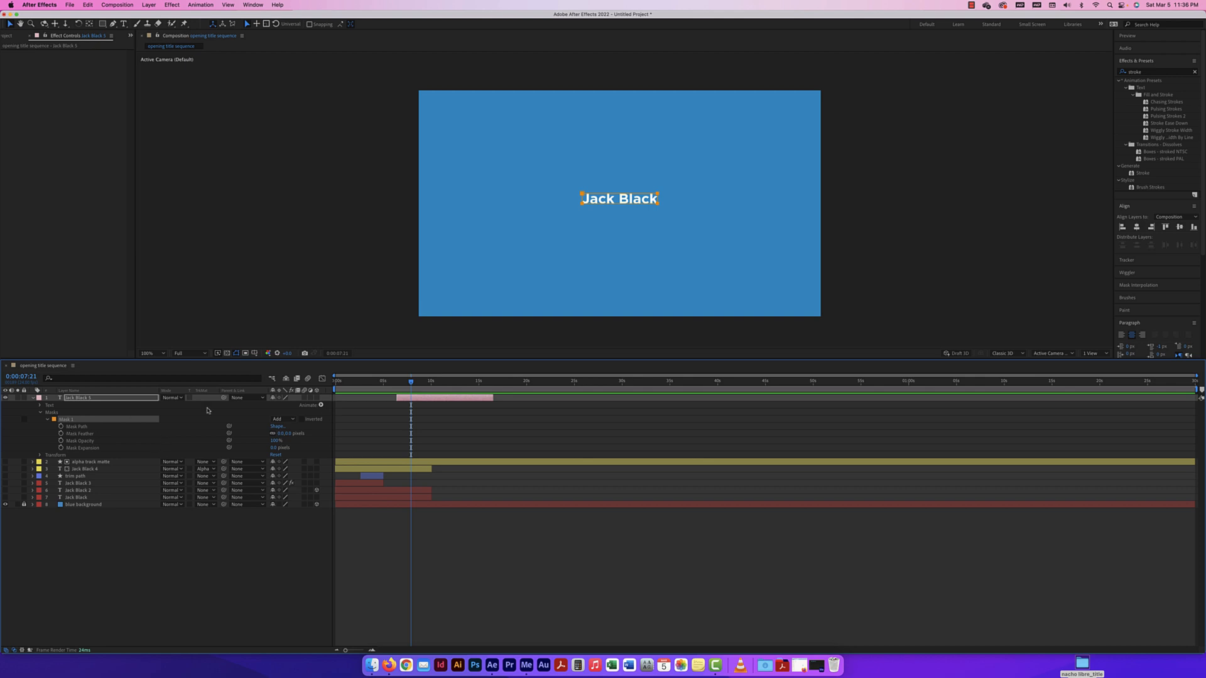
Keyframe Mask 1's path over the text at 0:00:06:11, and at 0:00:09:23 move the mask to the right, clear of the text
drag(410, 382, 397, 384)
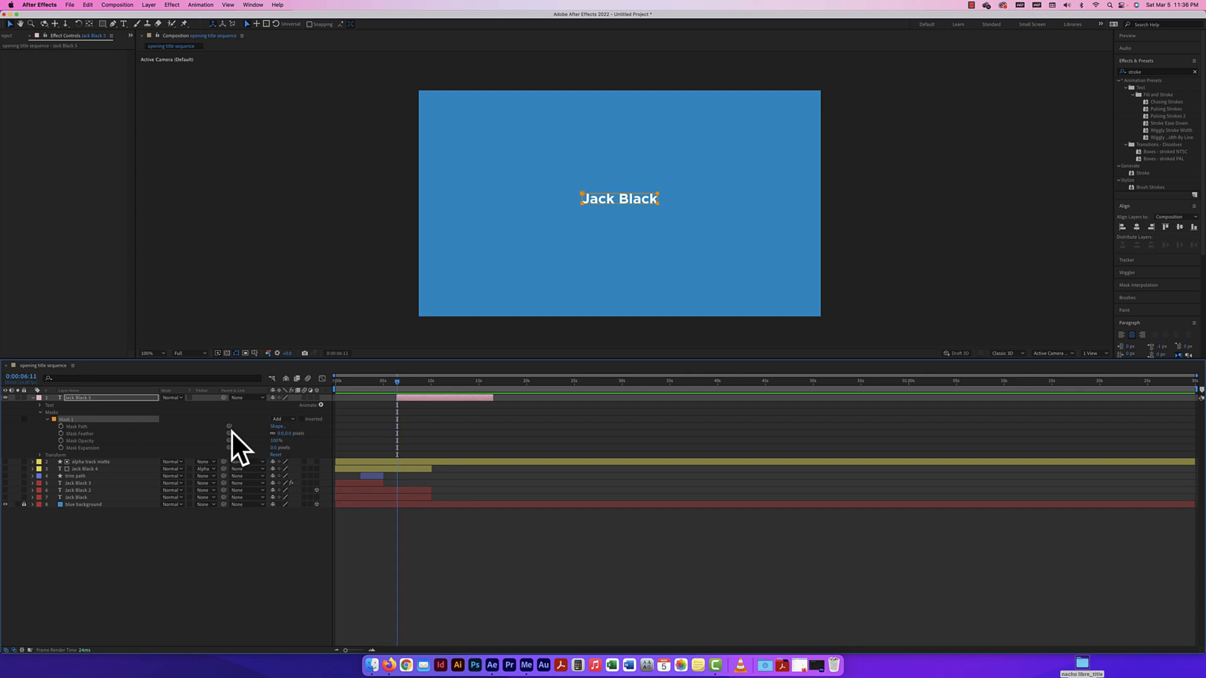
click(61, 426)
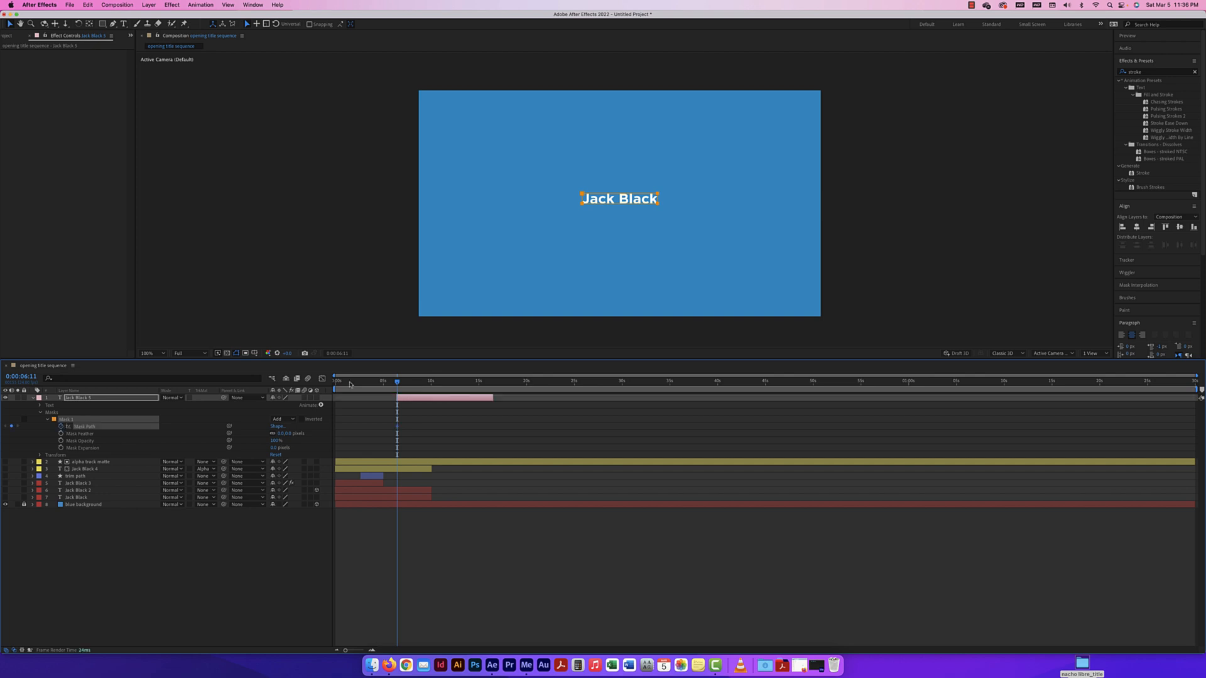
drag(399, 383, 431, 385)
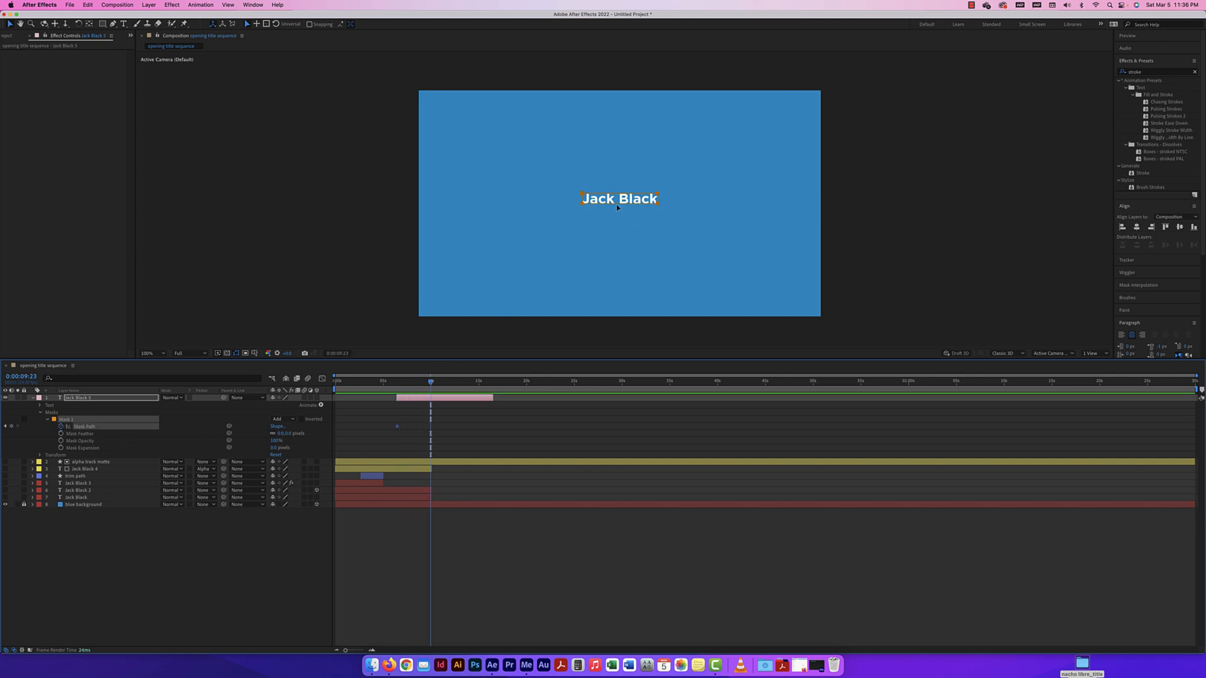
key(super+equal)
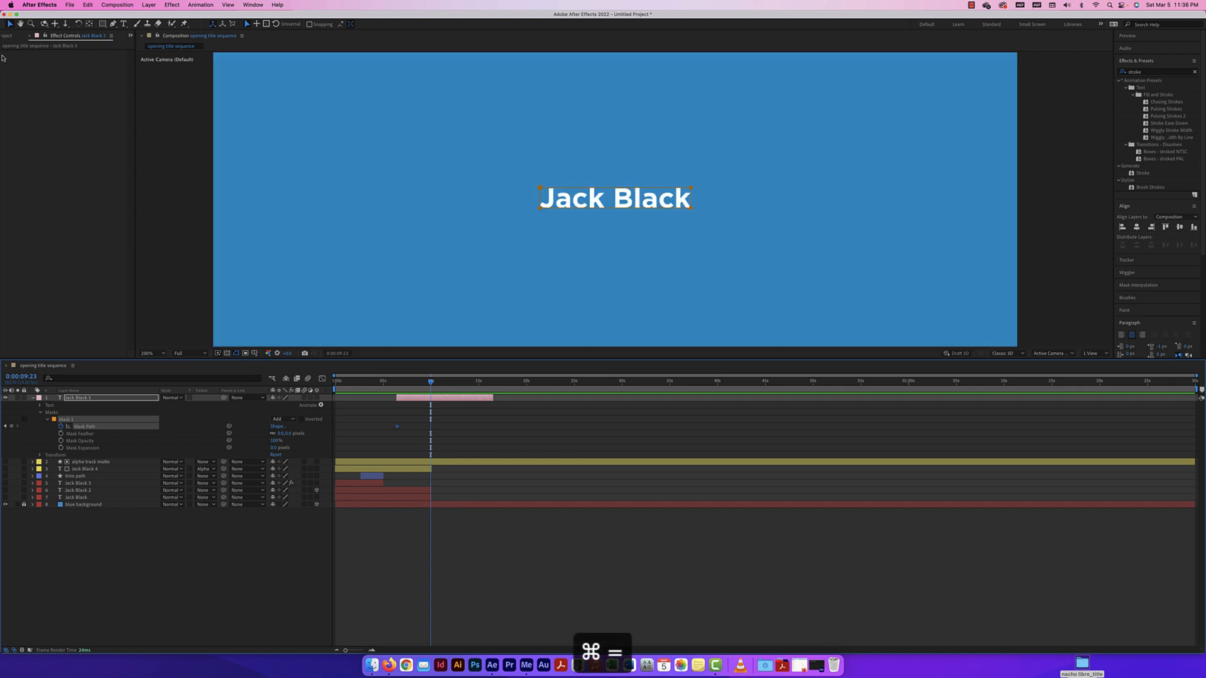
click(612, 244)
click(612, 245)
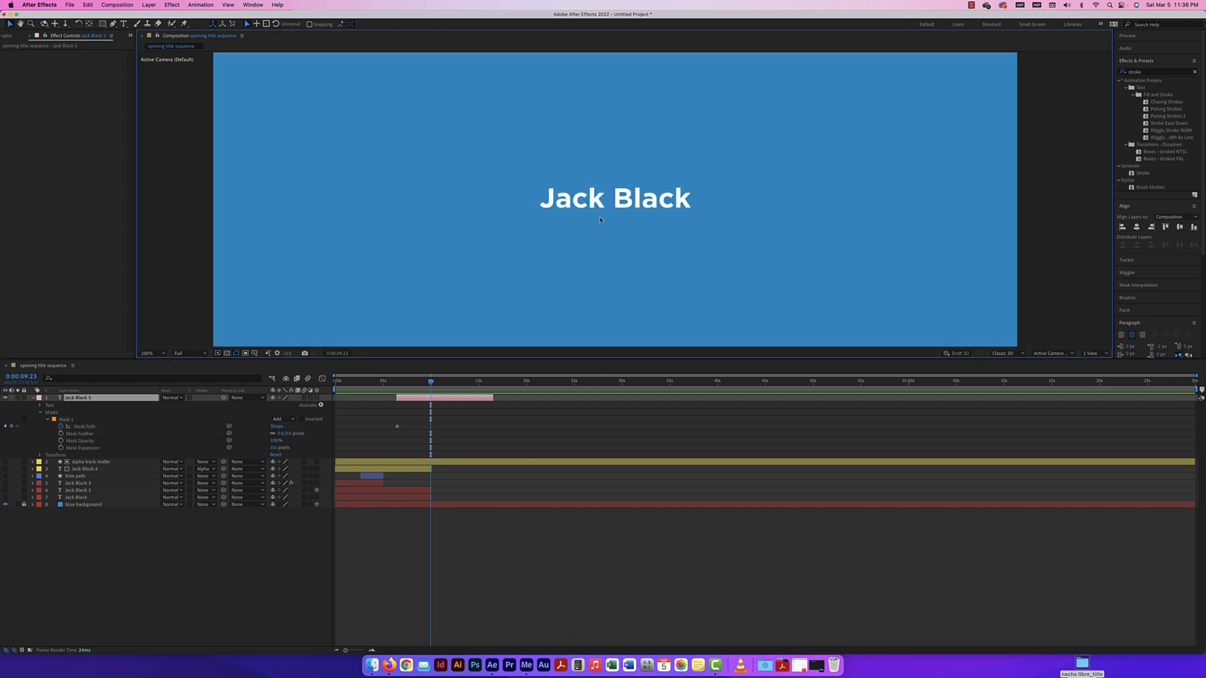
click(612, 198)
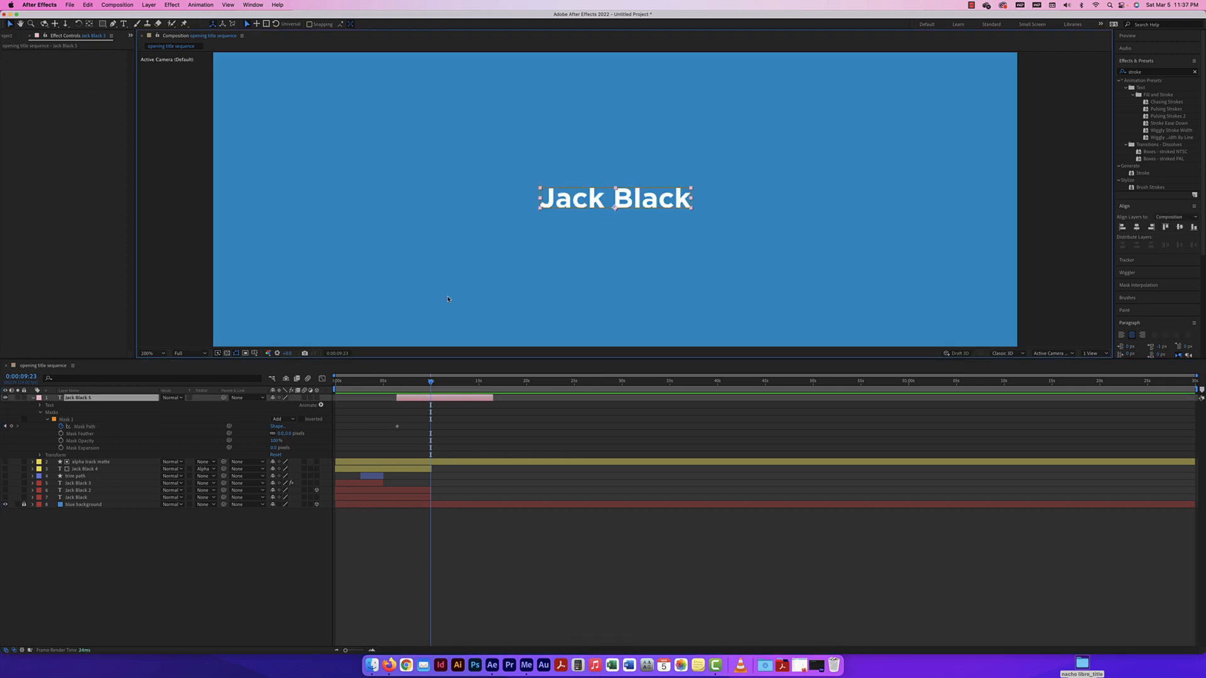
click(69, 419)
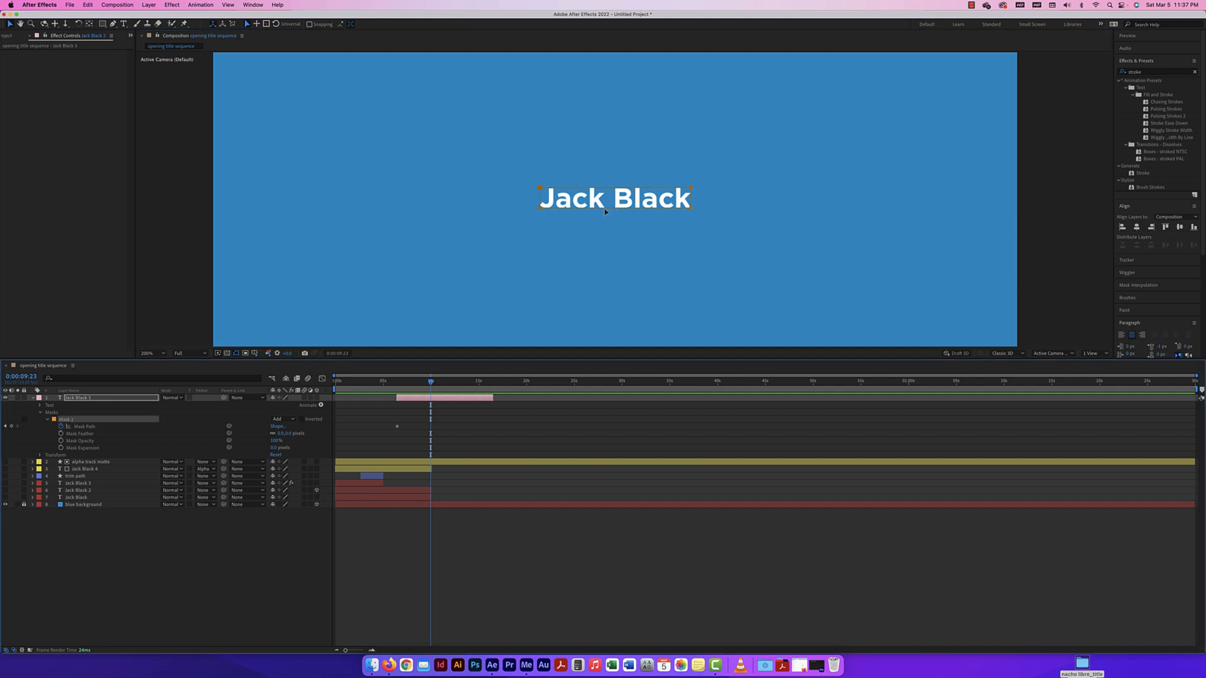
drag(605, 213, 768, 217)
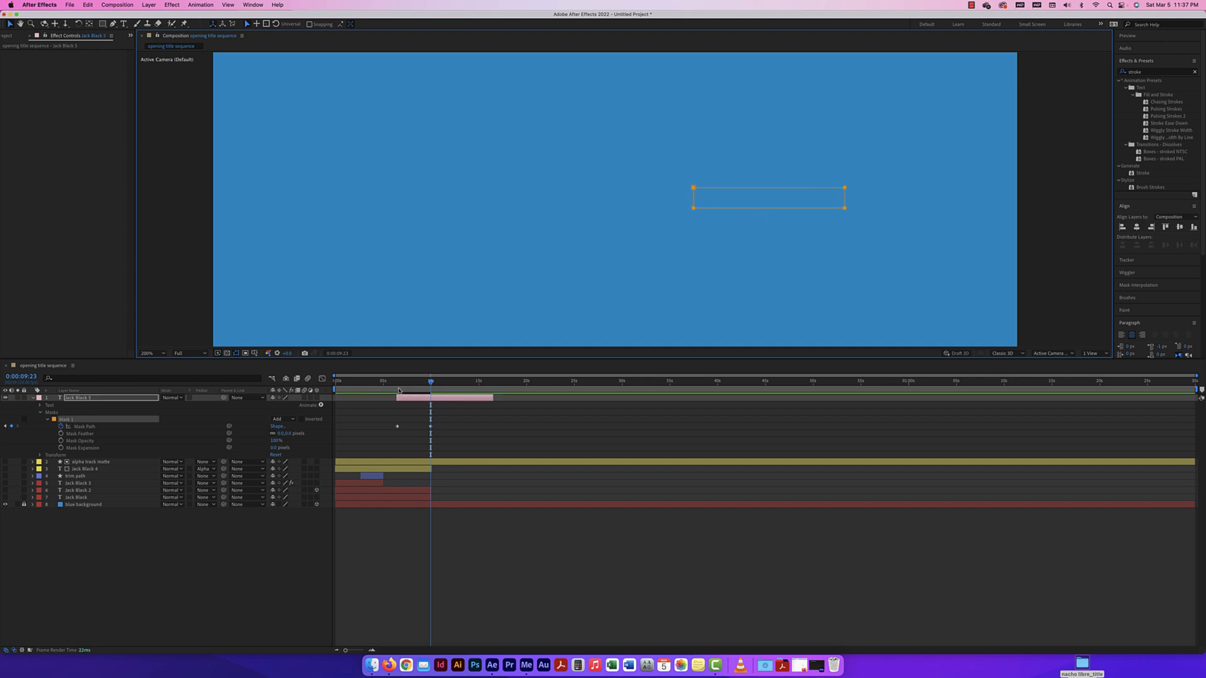
Preview the Mask Path animation from about 0:00:06:01 and return to its first keyframe at 0:00:06:11
drag(430, 383, 393, 385)
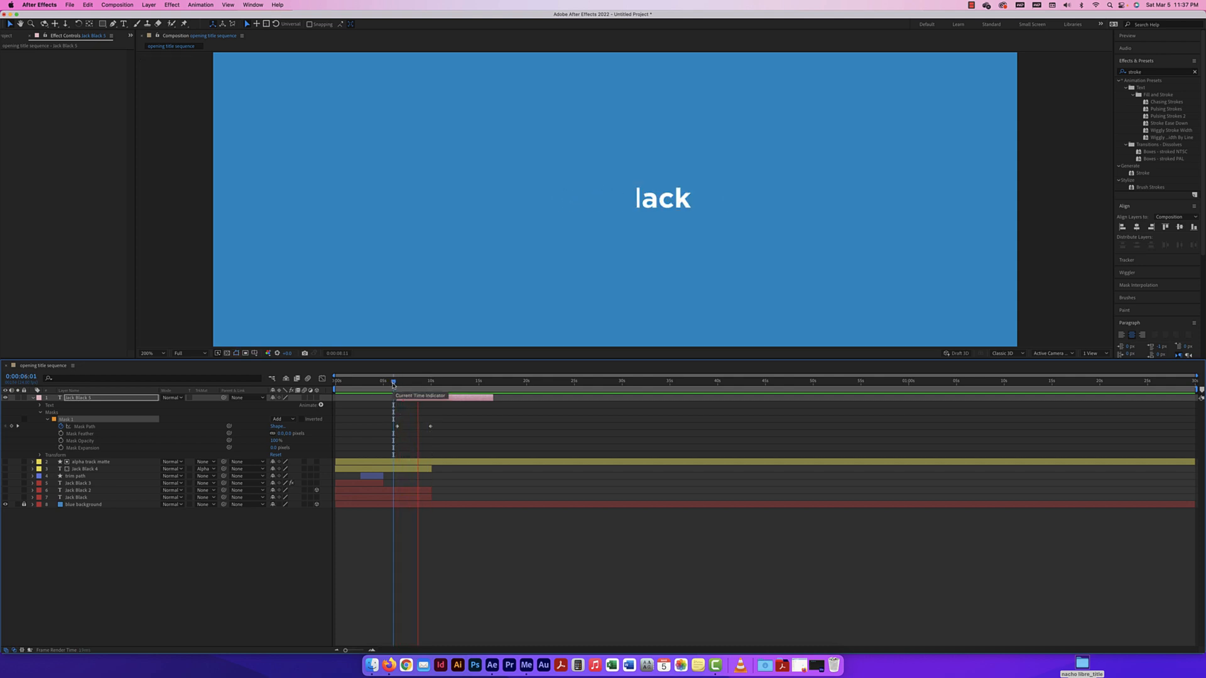
key(space)
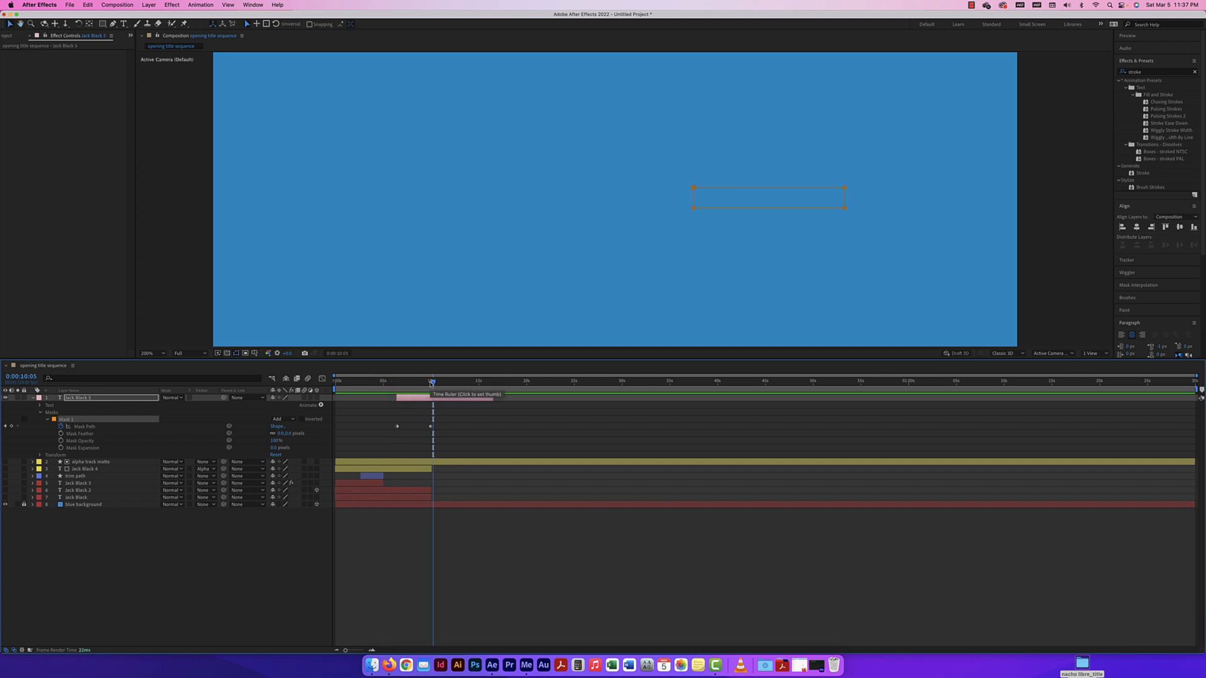
drag(431, 382, 399, 383)
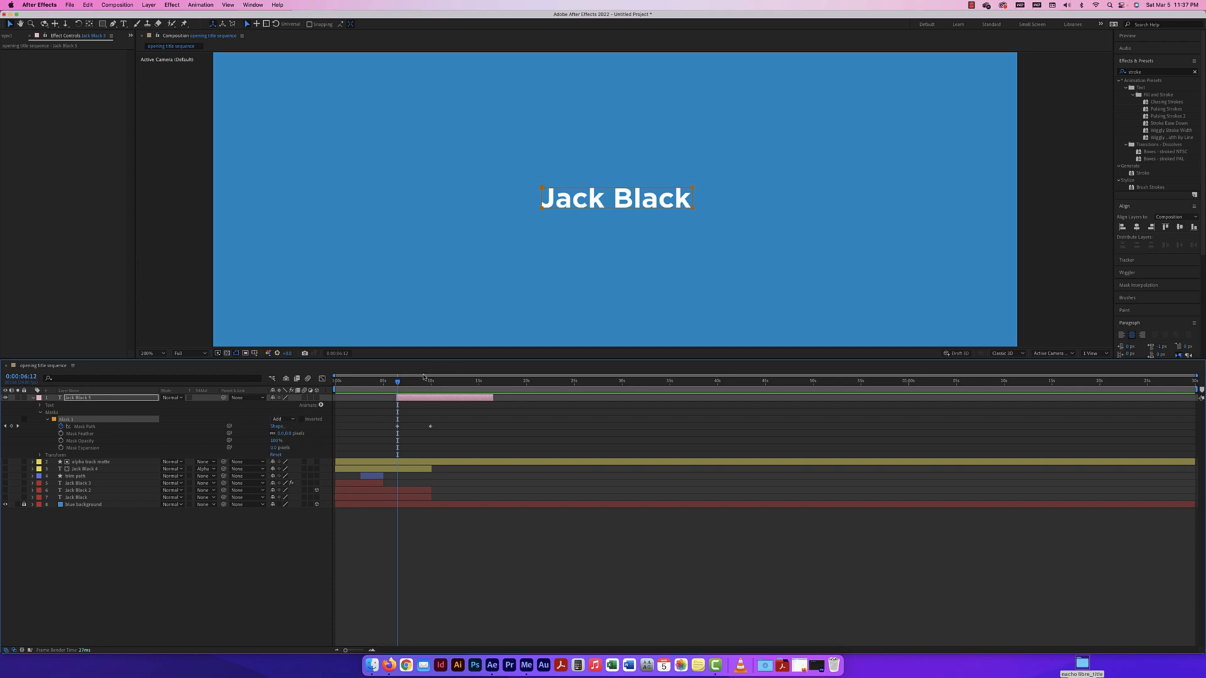
drag(397, 382, 398, 384)
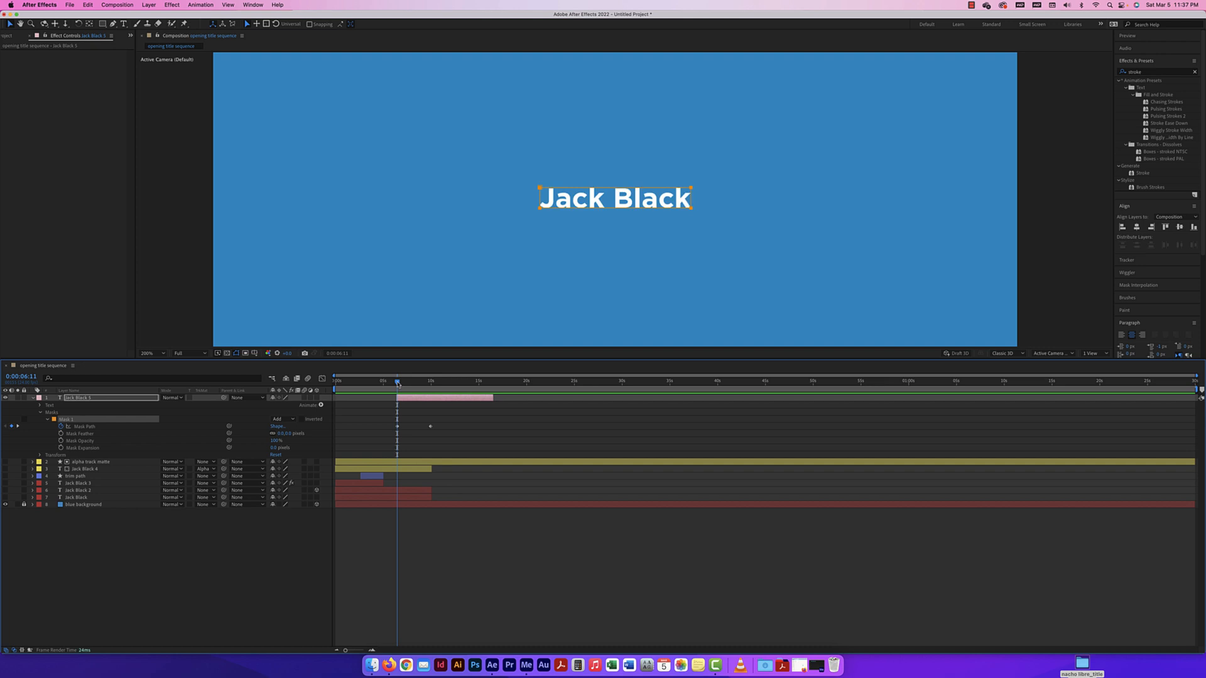
Replace the Mask Path keyframes with Mask Expansion keyframes: a negative value hiding the text at 0:00:06:11 and 0 pixels at 0:00:09:23
click(60, 426)
click(60, 447)
drag(397, 382, 431, 383)
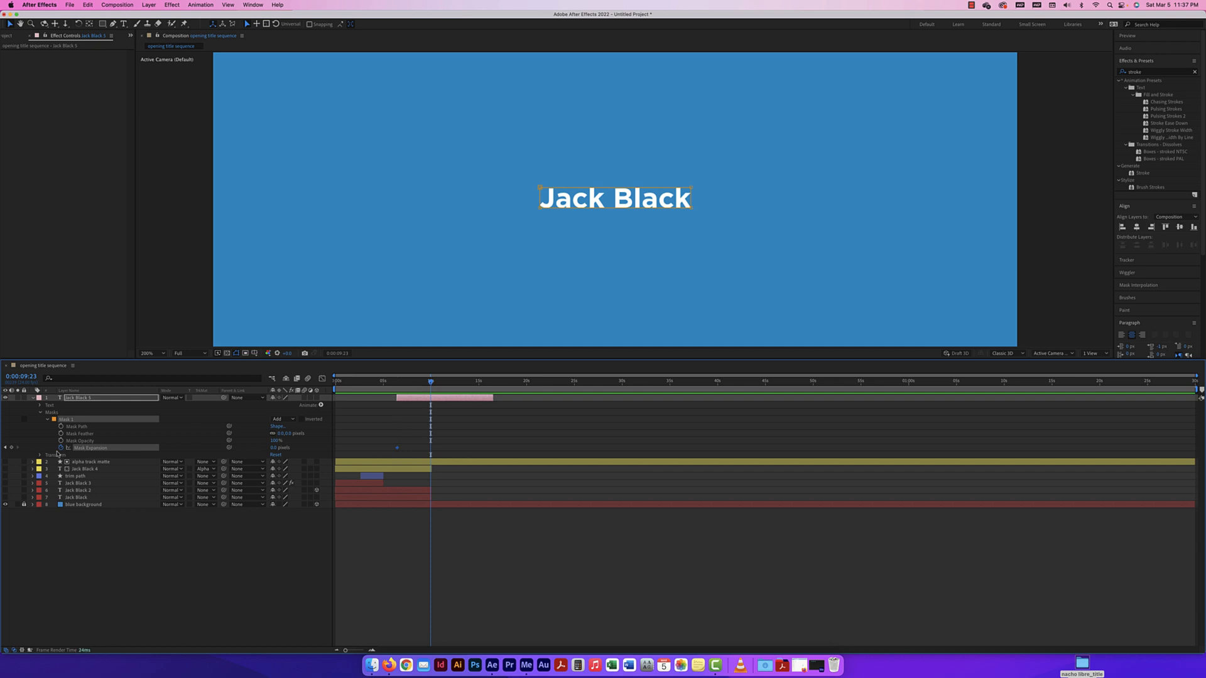
click(11, 447)
drag(428, 383, 402, 384)
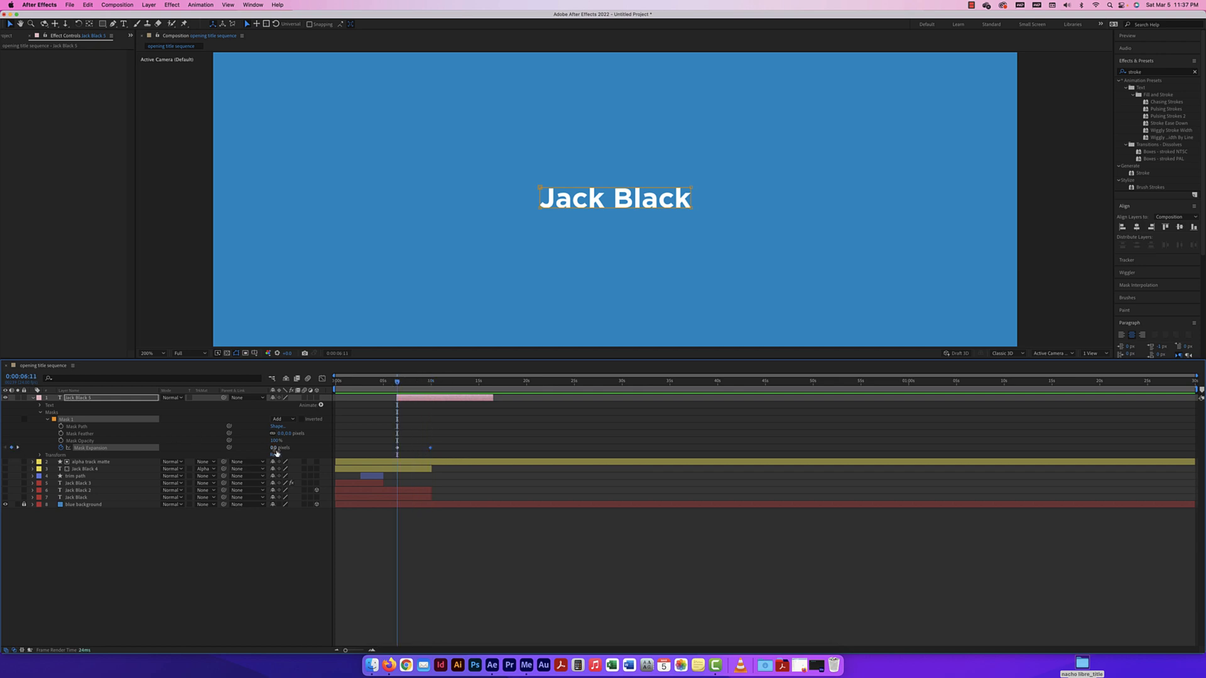
drag(276, 448, 265, 449)
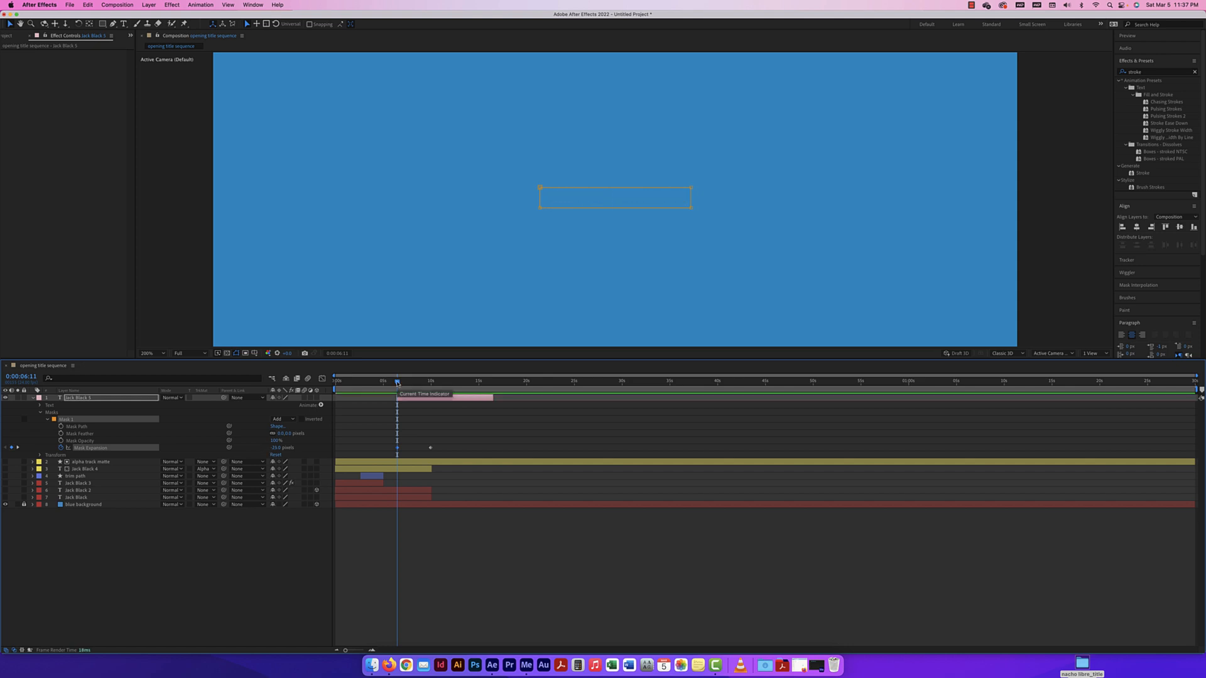
Preview the Mask Expansion reveal and move its second keyframe earlier to about 0:00:07:10
drag(398, 383, 396, 382)
key(space)
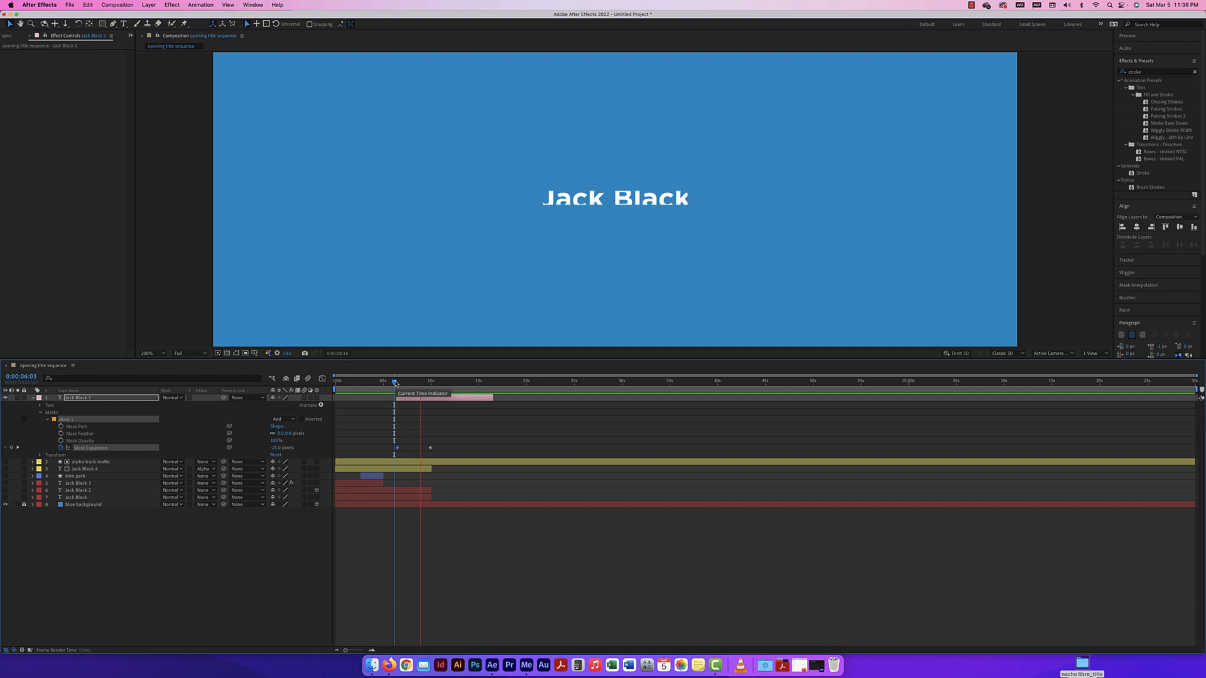
click(436, 384)
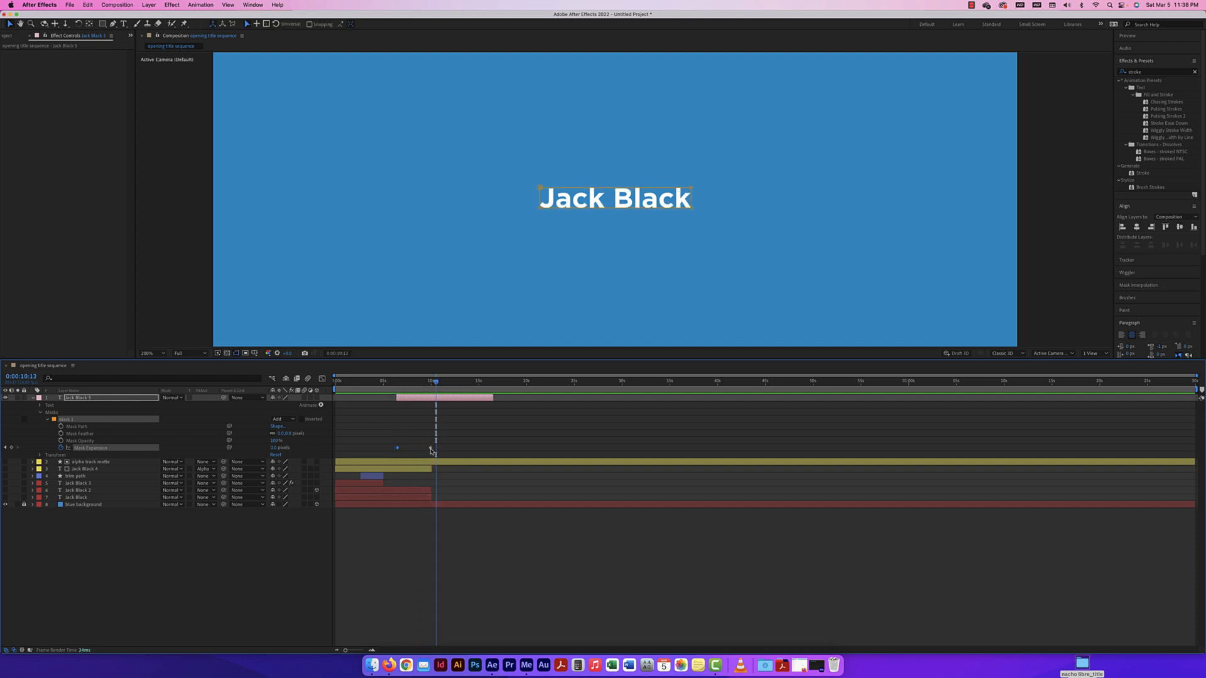
drag(437, 383, 393, 385)
key(space)
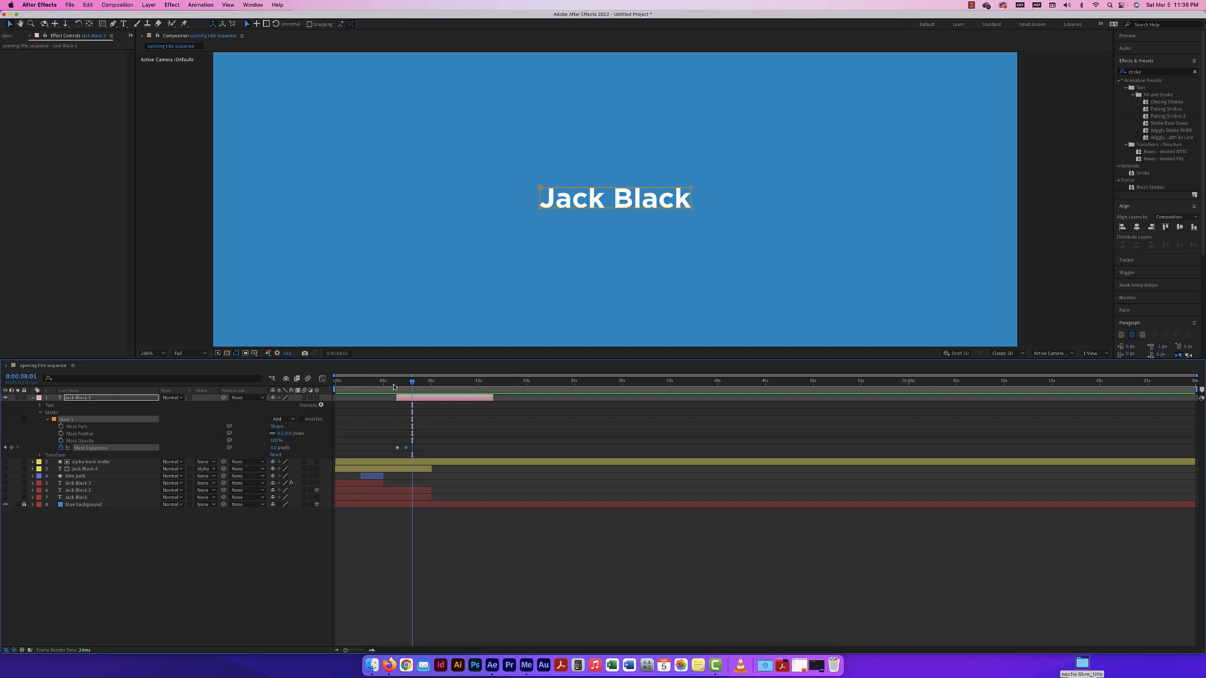
Set the composition view to 100%, collapse the Jack Black 5 properties, and make that layer 3D
key(super+minus)
key(super+minus)
key(super+equal)
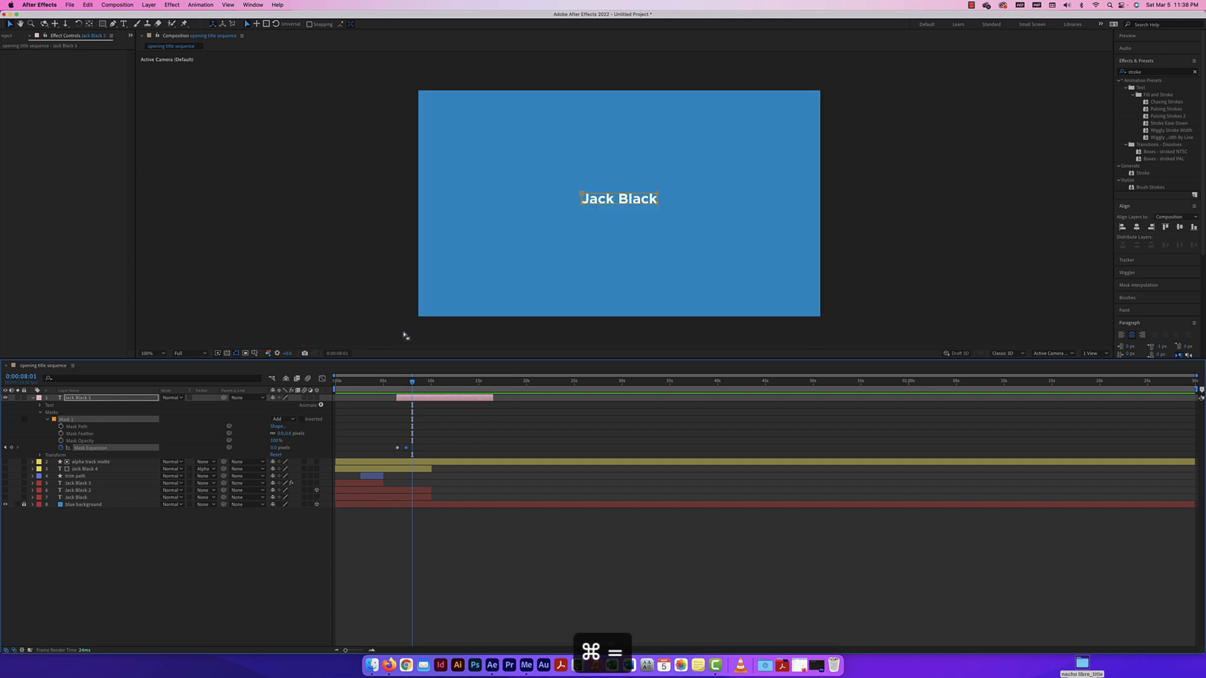
click(33, 399)
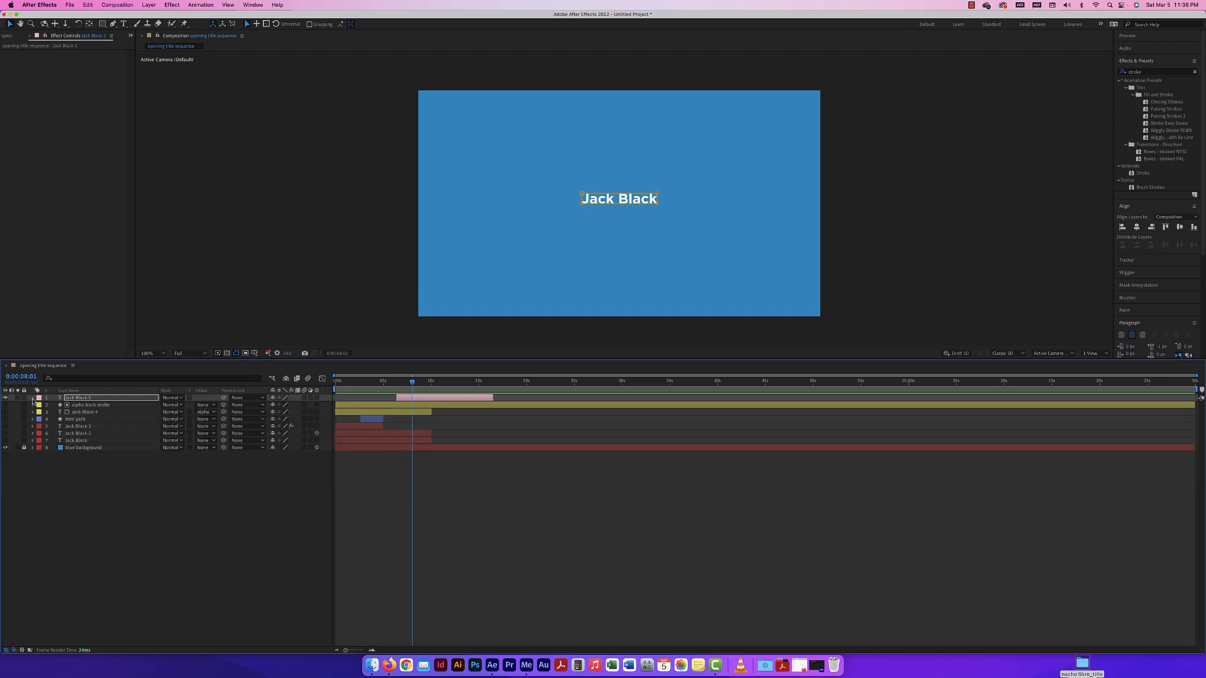
click(100, 462)
click(97, 398)
click(317, 398)
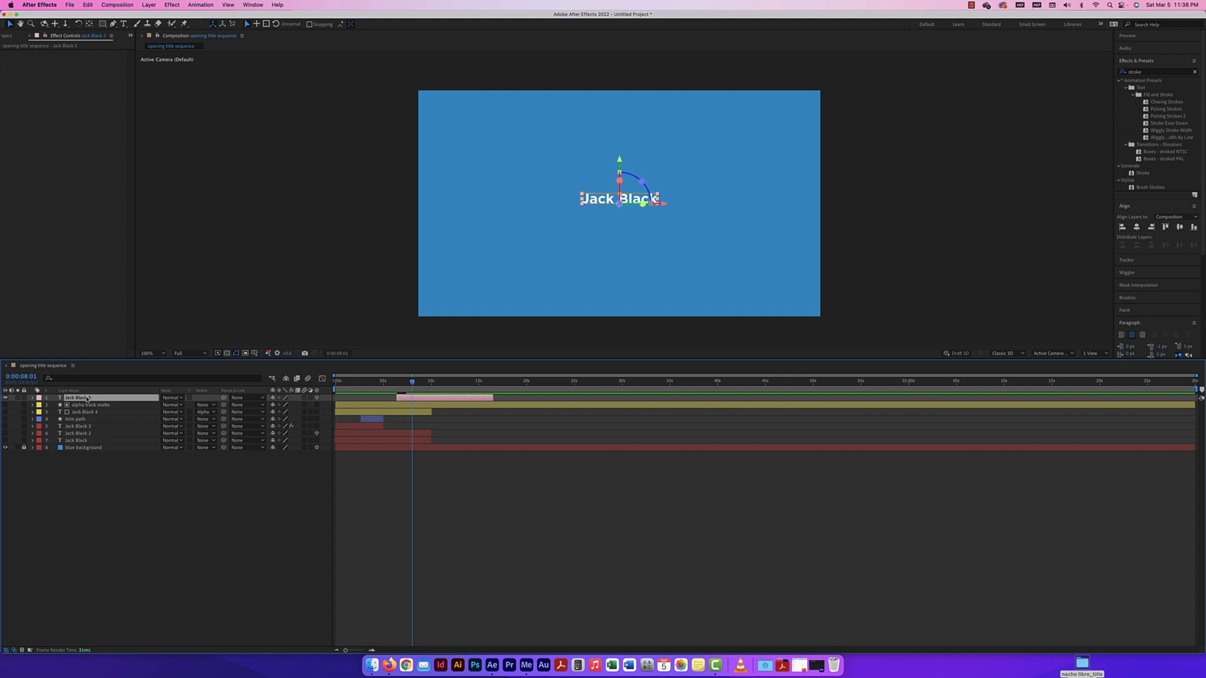
Deselect the layers and split the composition display into two views
click(833, 311)
click(10, 25)
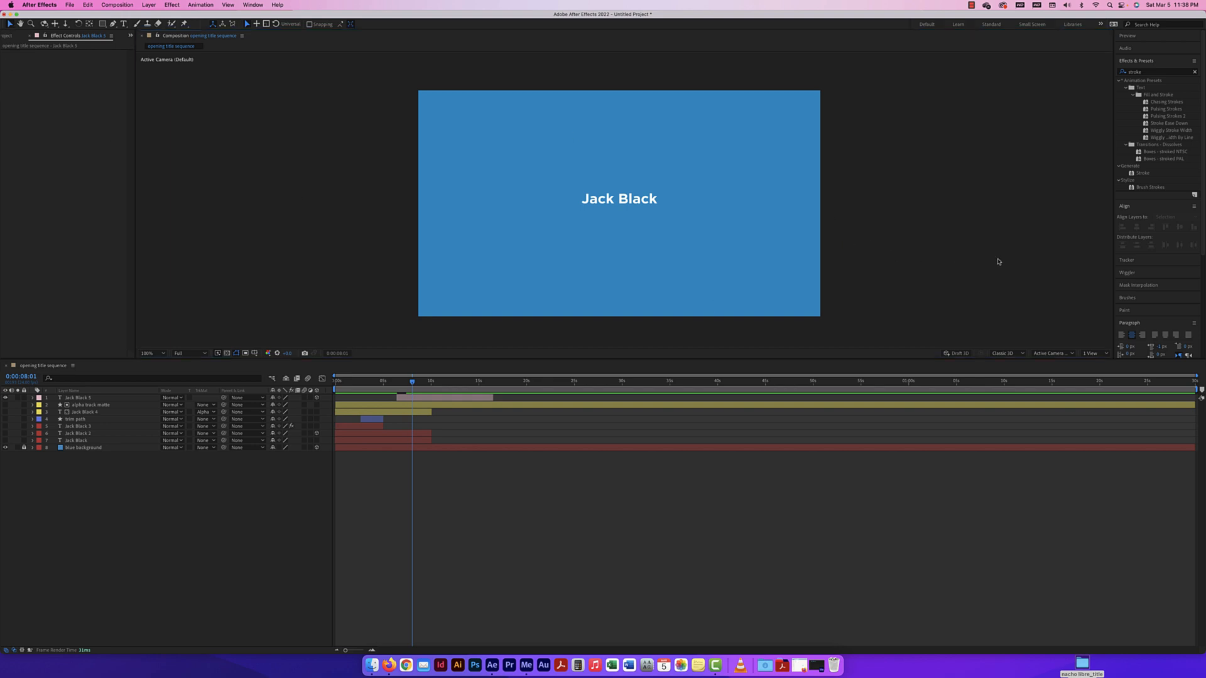
click(1092, 356)
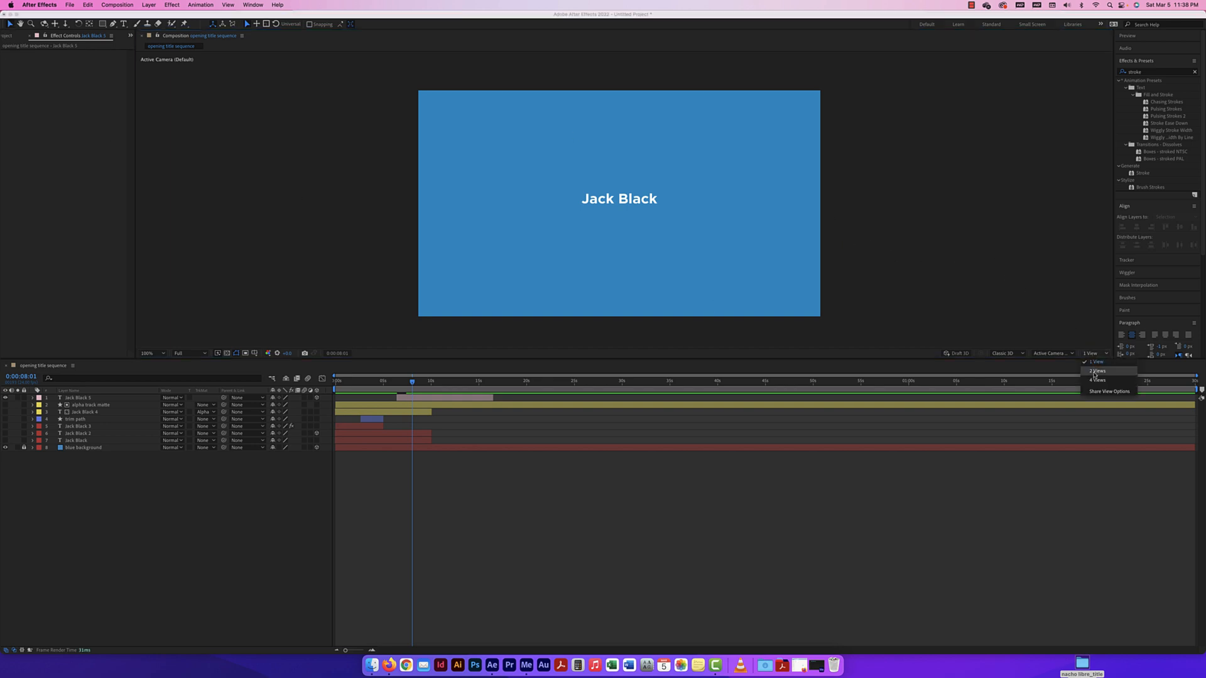
click(1093, 374)
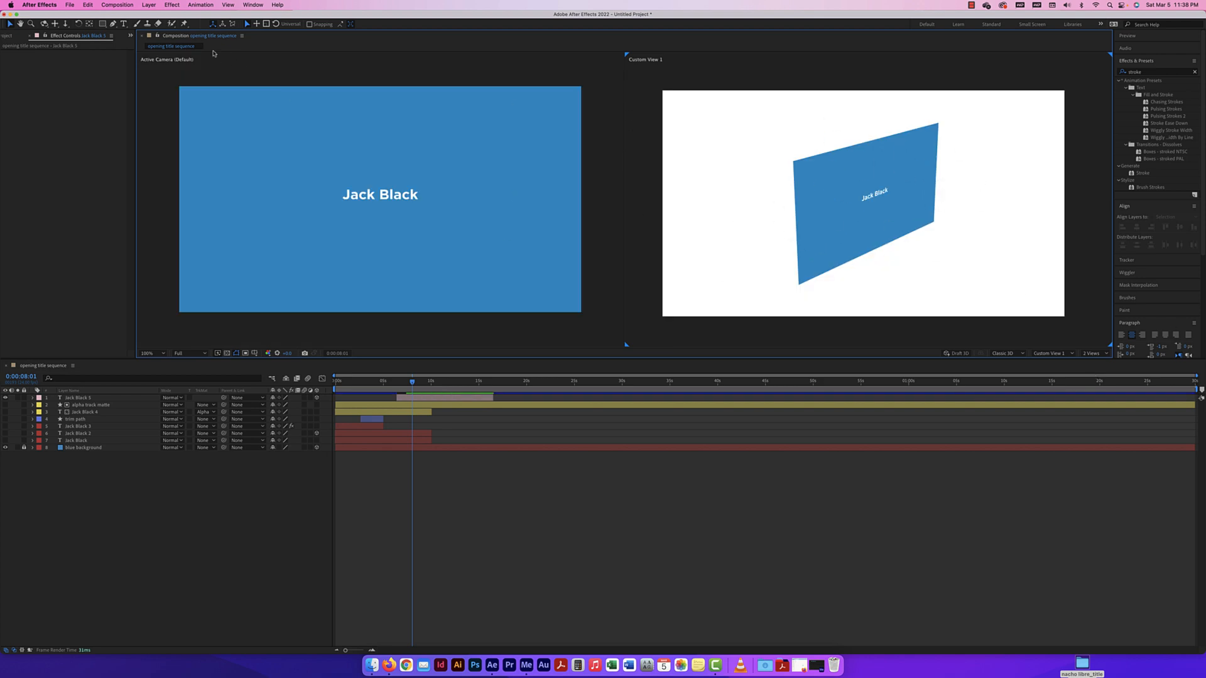
Create a one-node camera layer named 50mm with the 50mm preset
click(96, 399)
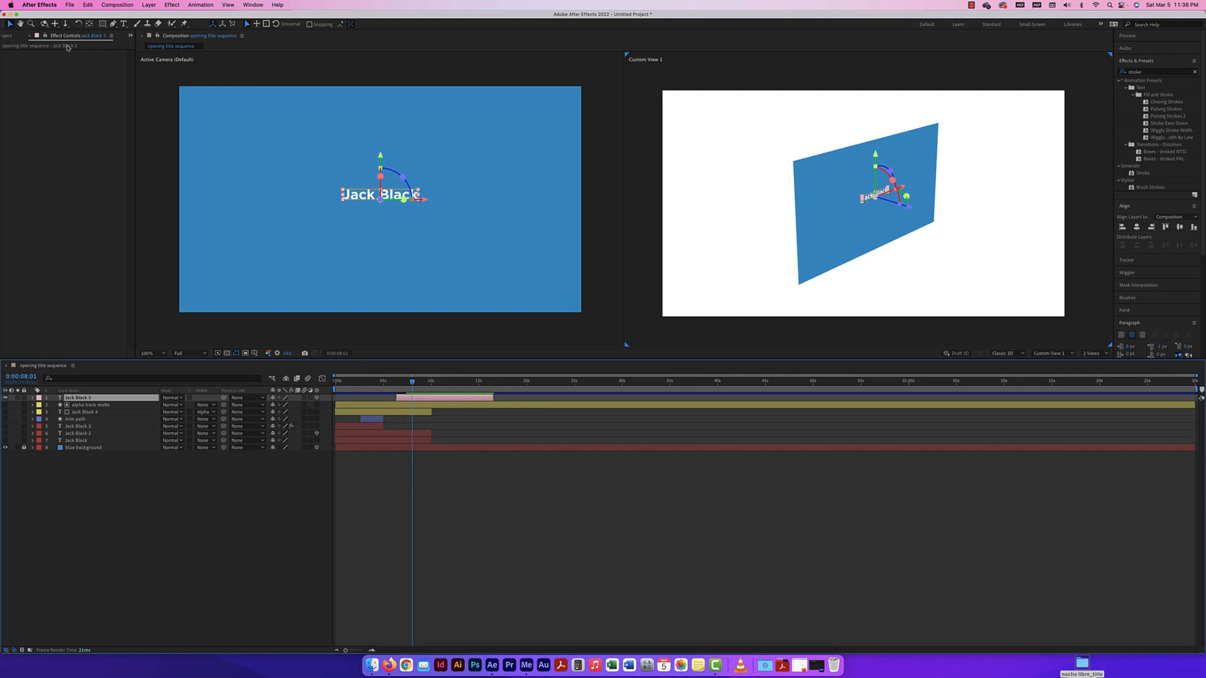
click(153, 6)
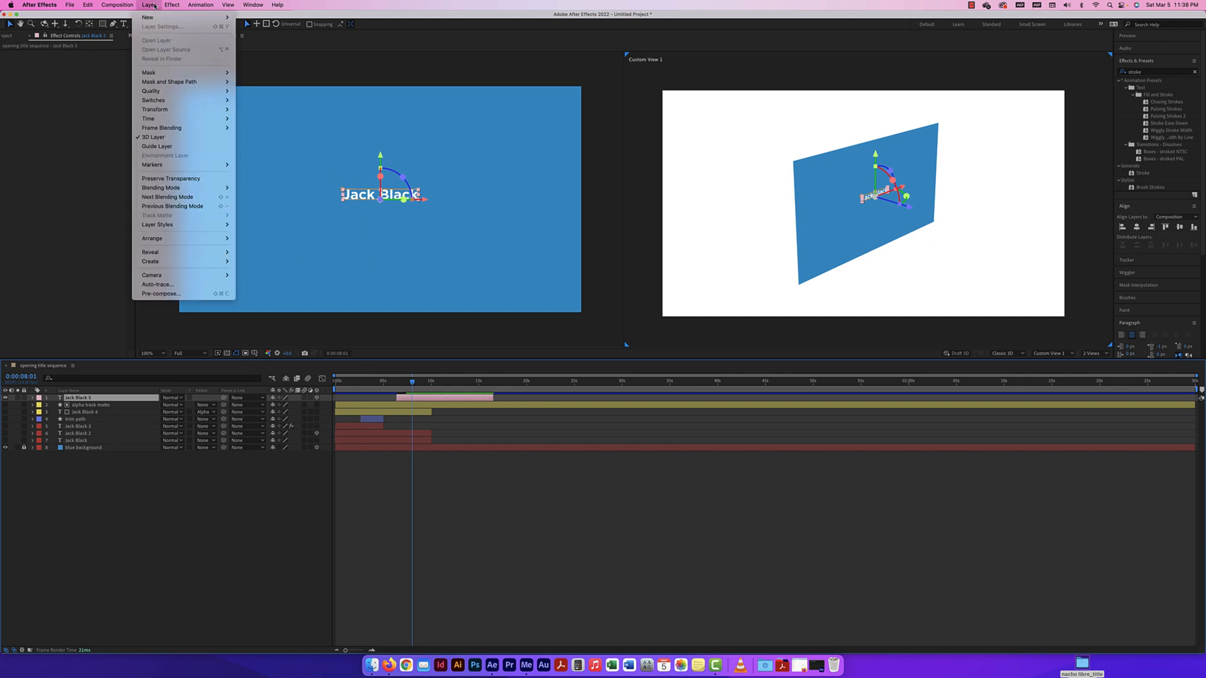
mouse_move(201, 17)
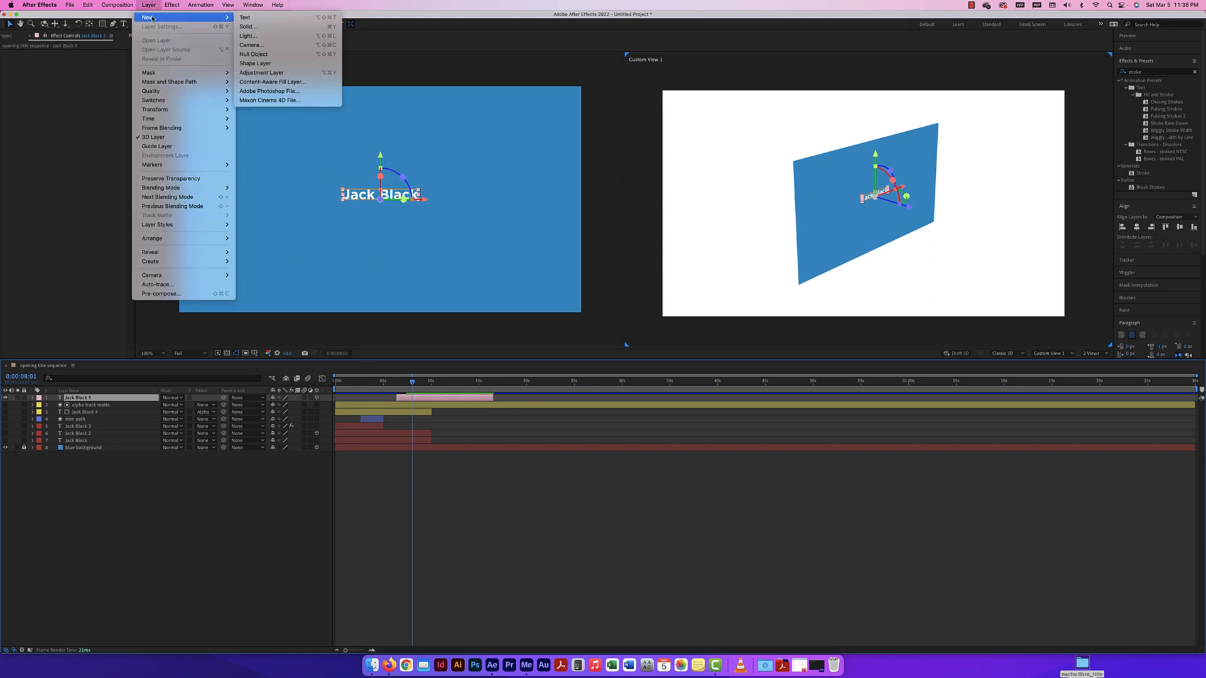
click(256, 45)
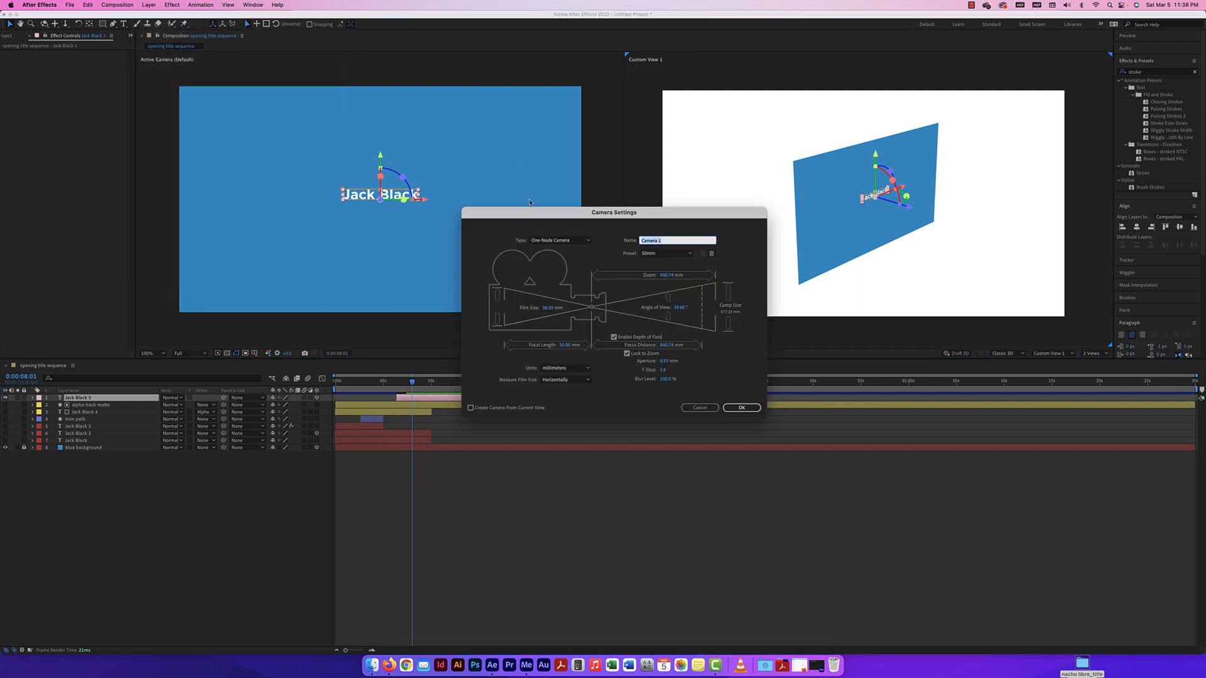
drag(589, 217, 594, 313)
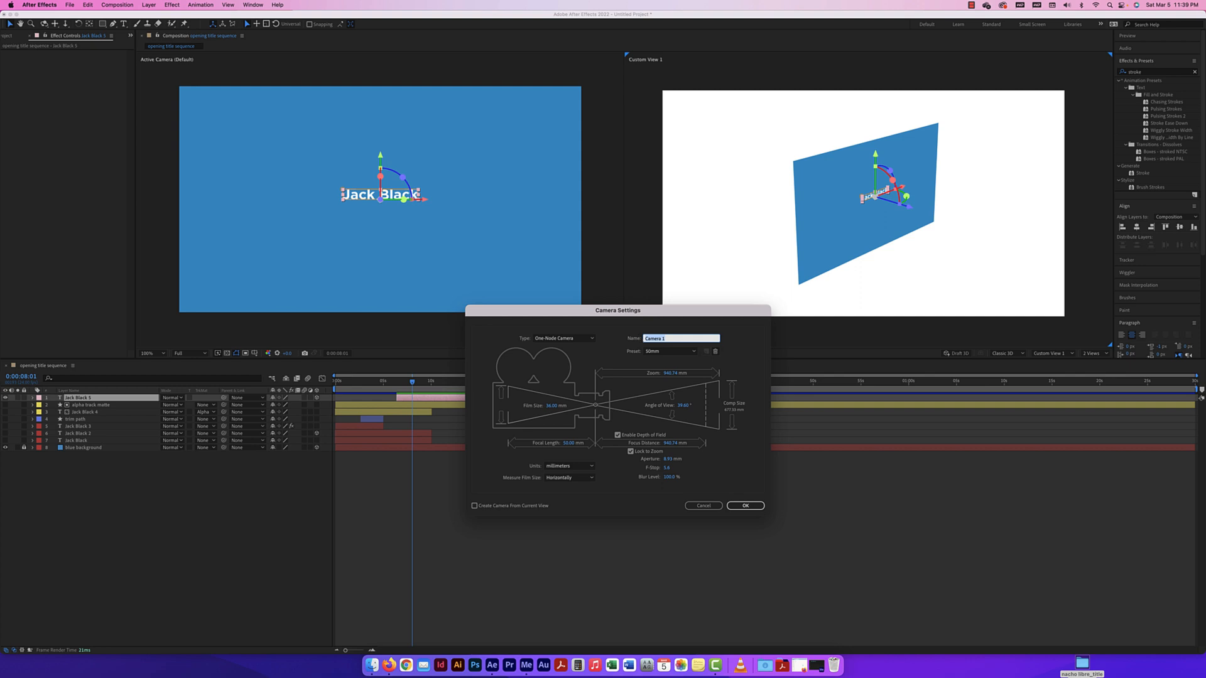
text(50mm)
click(745, 507)
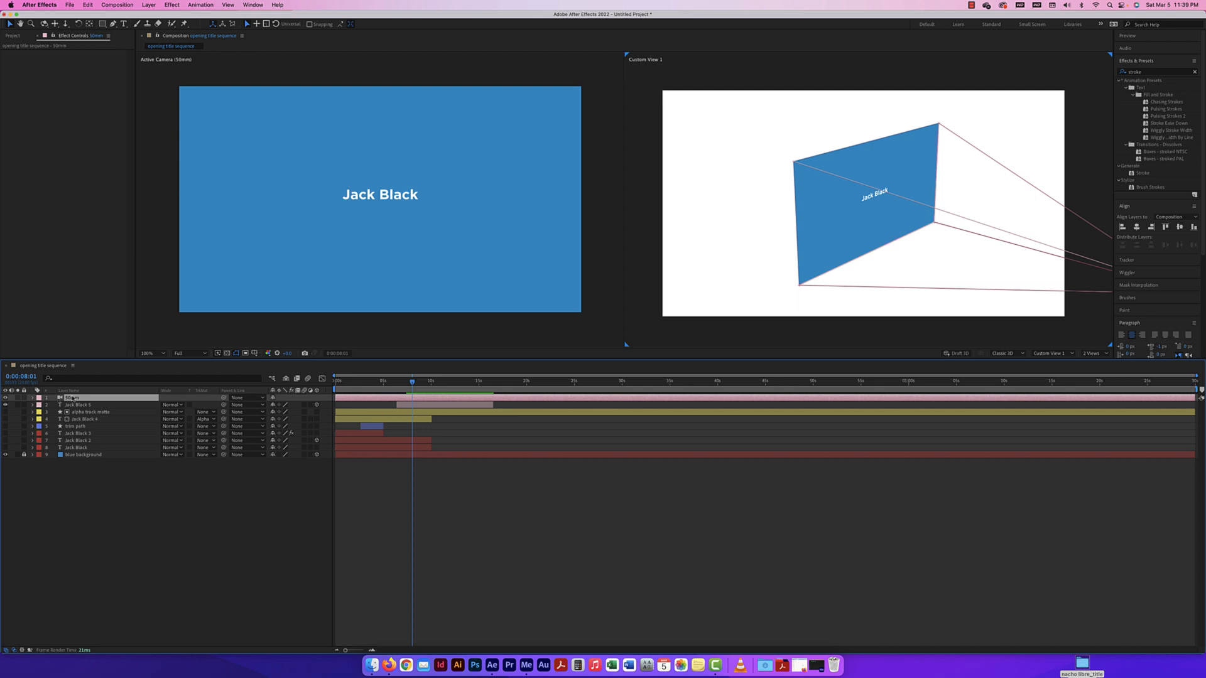
Expand the 50mm camera's Transform and Camera Options properties, and set Custom View 1 to 50% magnification
click(32, 398)
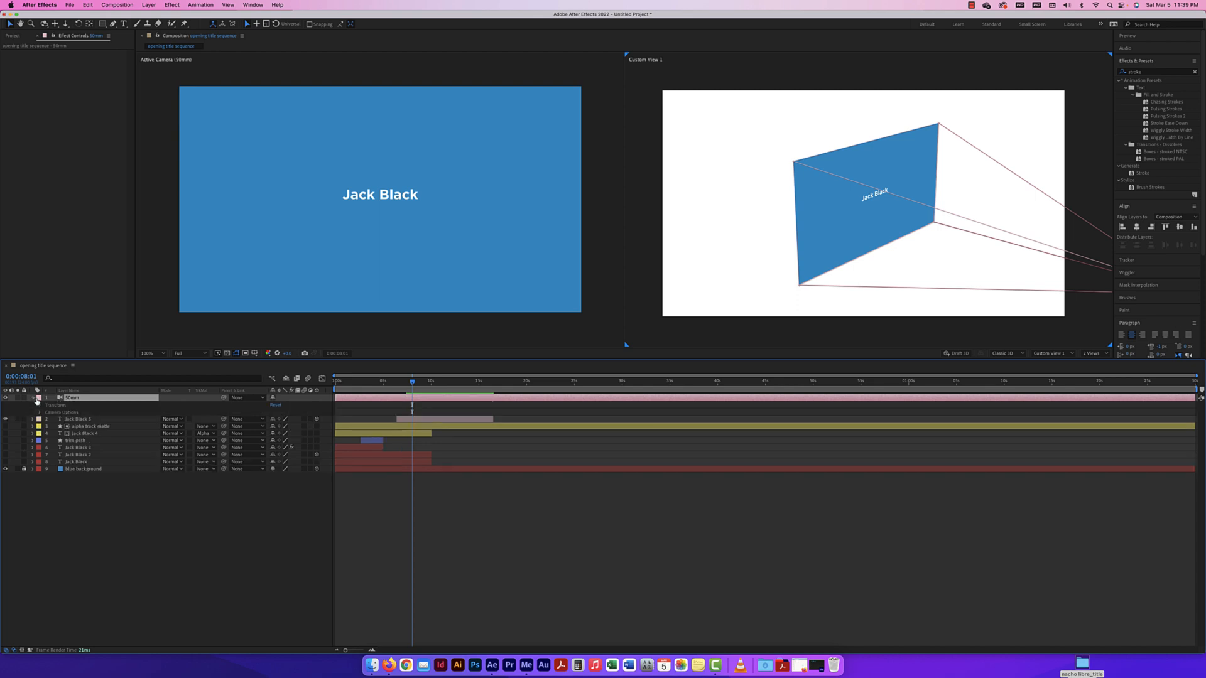
click(41, 406)
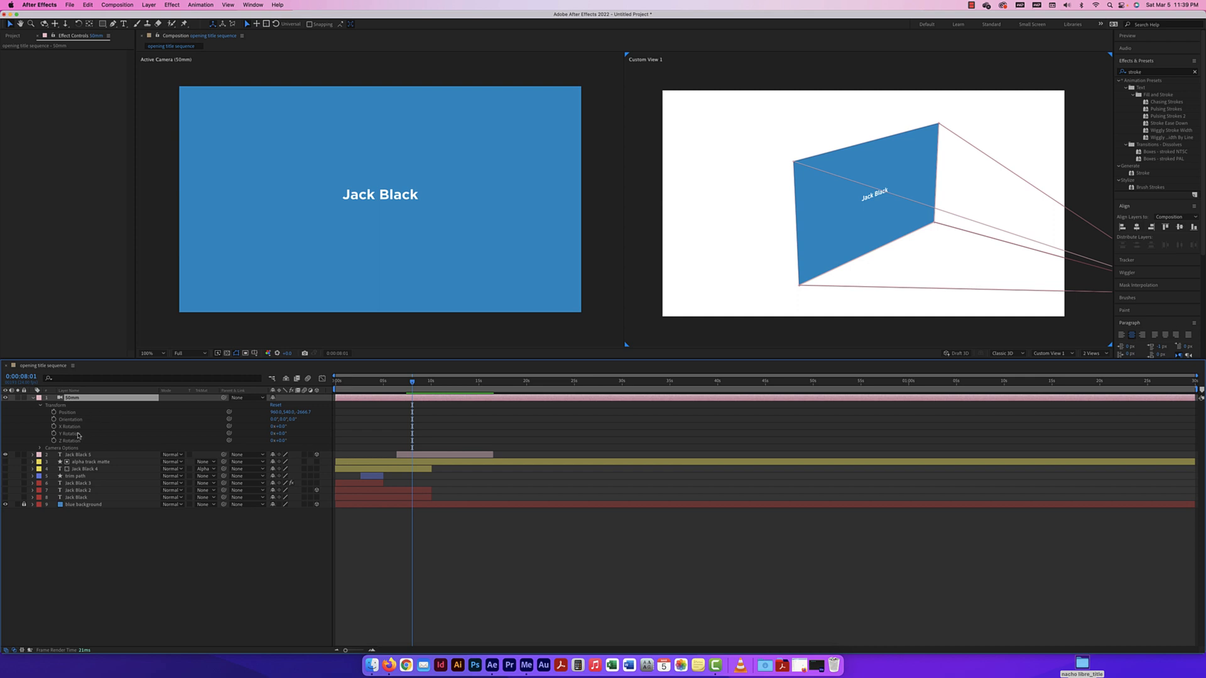
click(1009, 268)
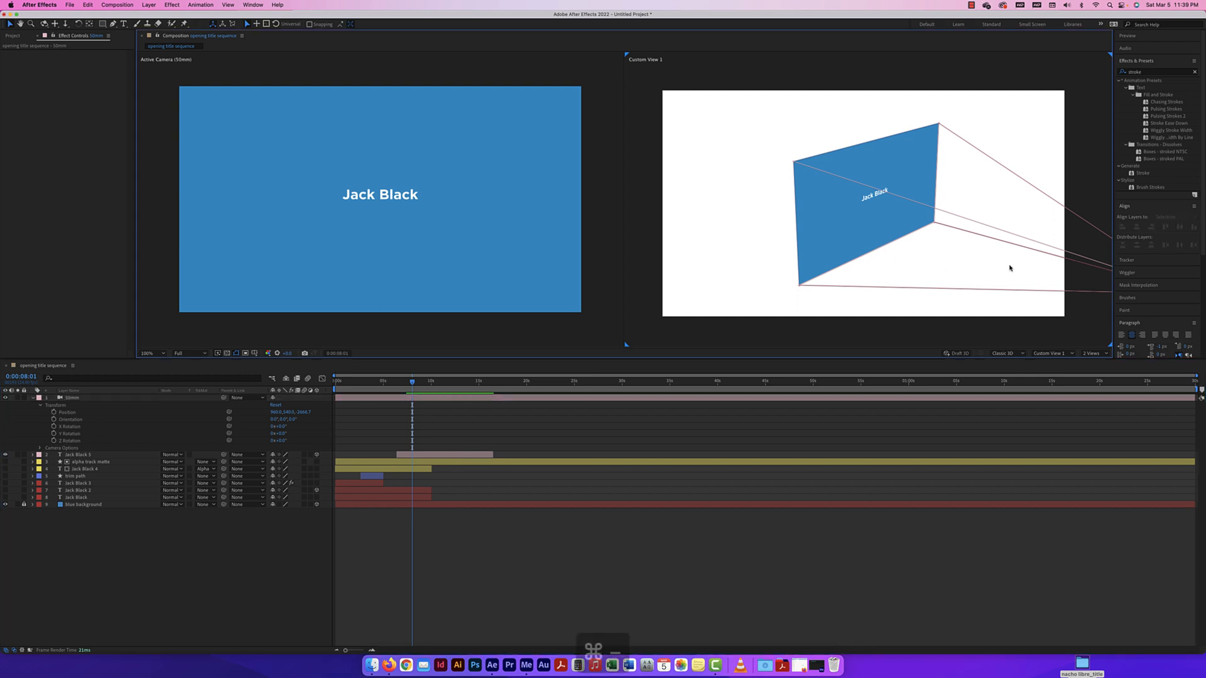
key(super+minus)
key(super+minus)
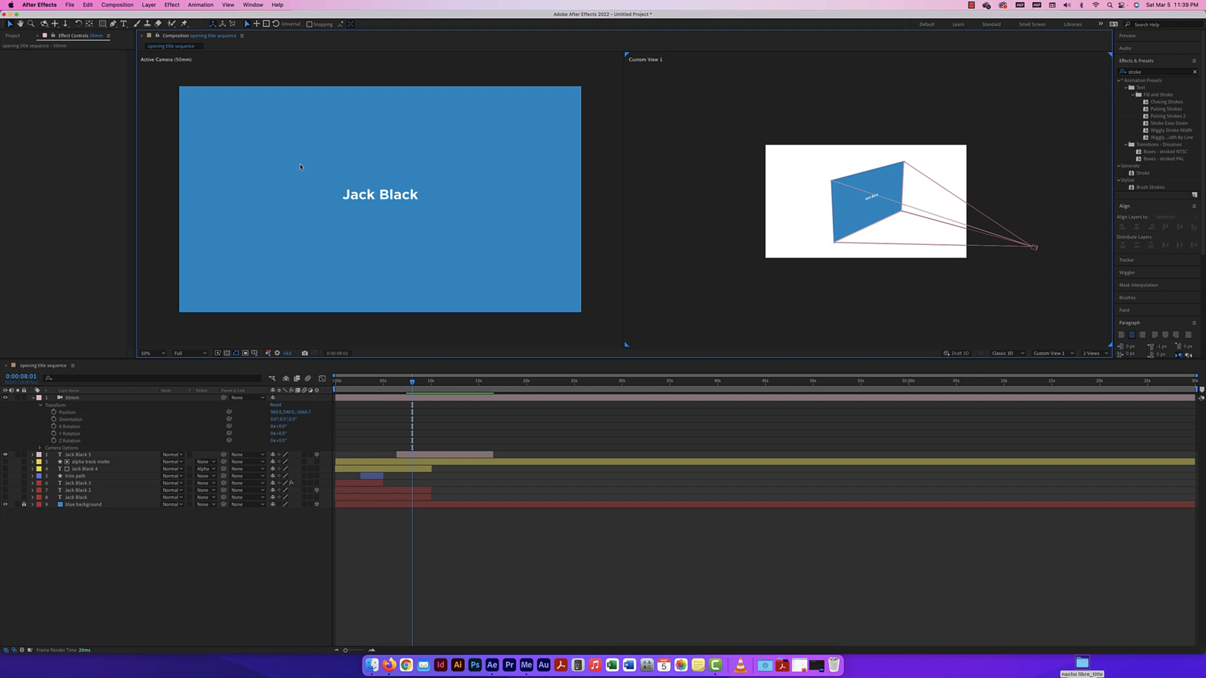
click(40, 448)
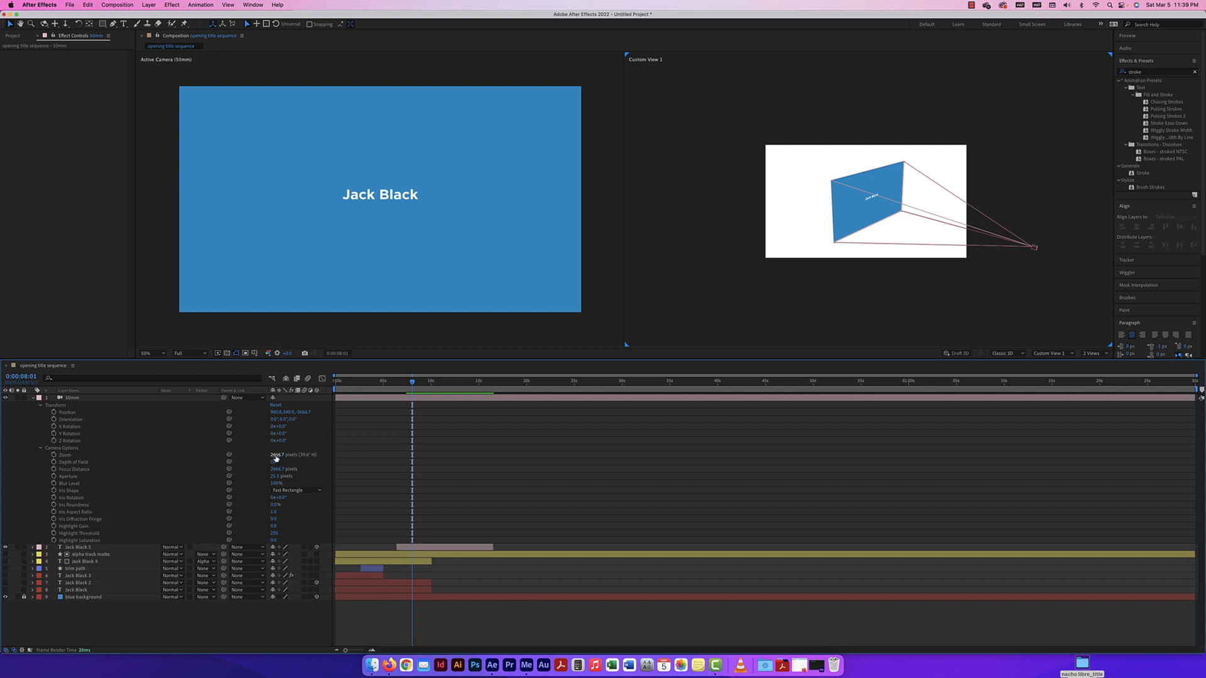
Try a different Zoom value on the 50mm camera, undo it, and toggle Depth of Field twice
mouse_move(277, 459)
mouse_down()
mouse_move(315, 454)
mouse_move(197, 450)
mouse_move(335, 455)
mouse_move(210, 452)
mouse_move(265, 454)
mouse_up()
key(super+z)
click(273, 462)
click(273, 462)
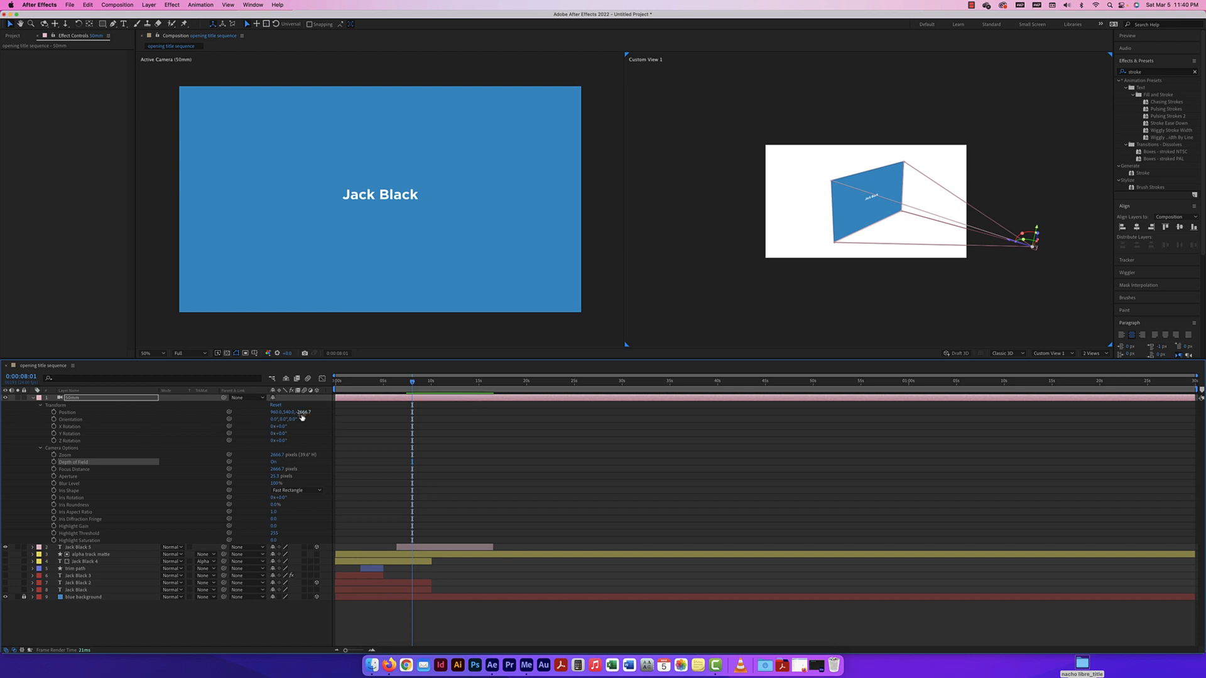
Trim the 50mm camera layer to start at 0:00:06:11 and end at 0:00:16:12, matching the Jack Black 5 layer
drag(412, 383, 397, 384)
click(401, 404)
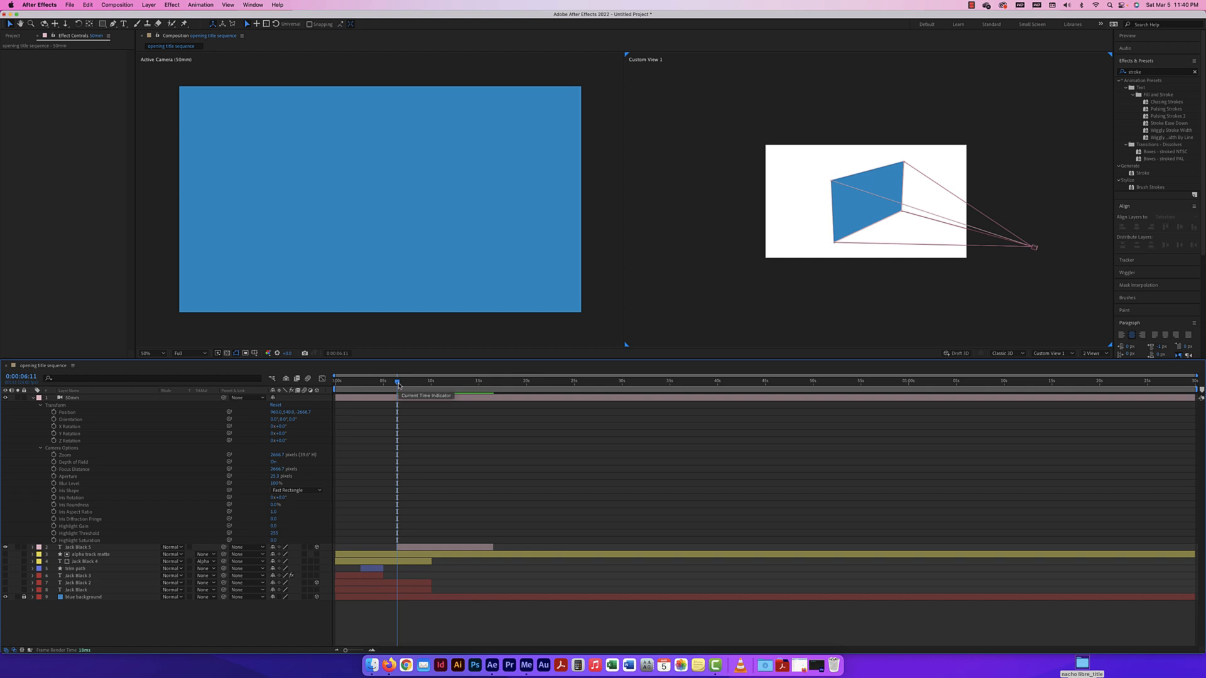
key(alt+bracketleft)
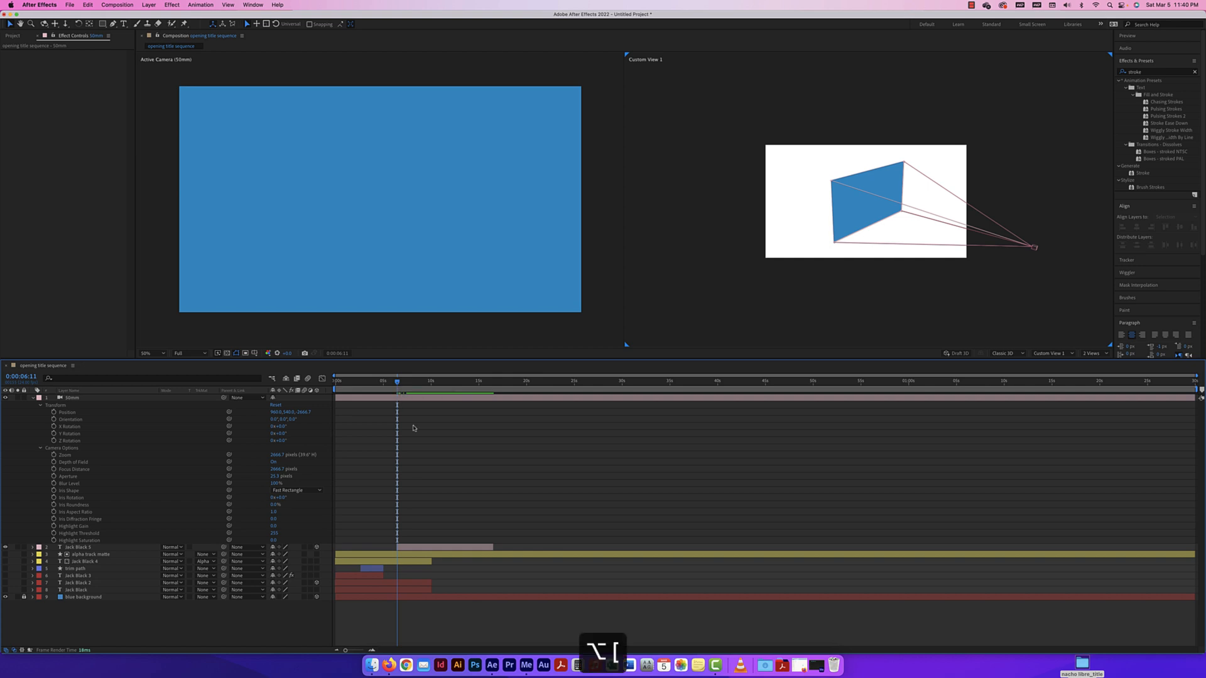
click(399, 398)
key(alt+bracketleft)
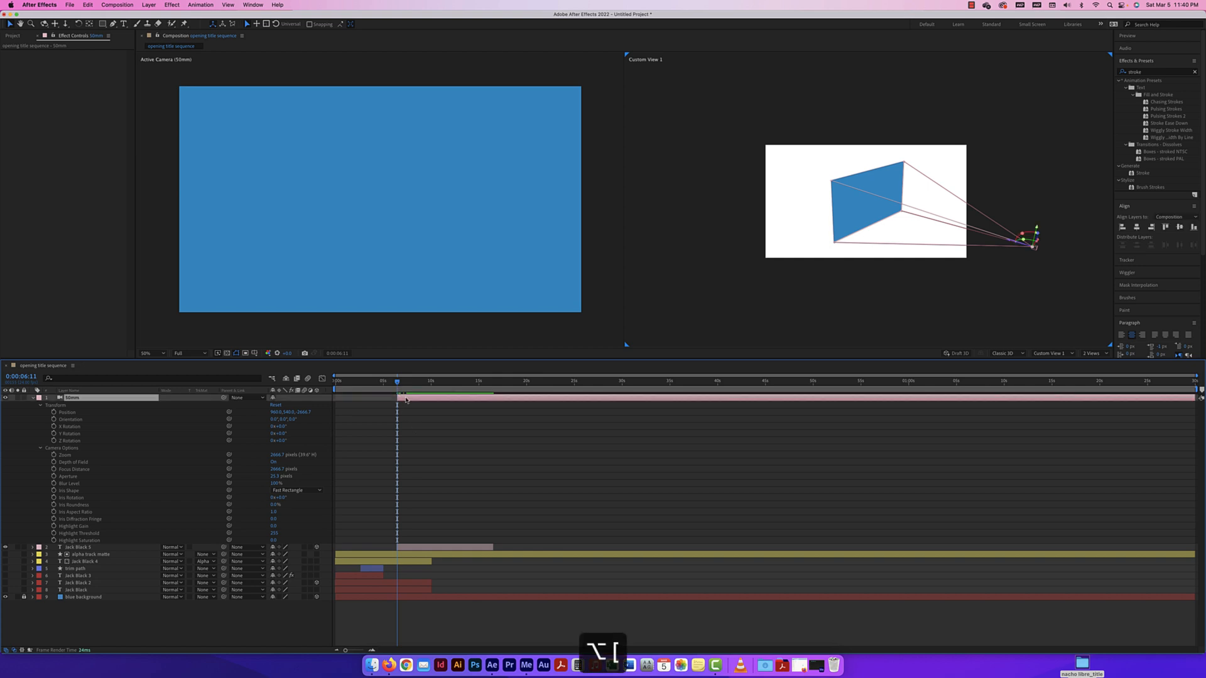
drag(399, 384, 493, 388)
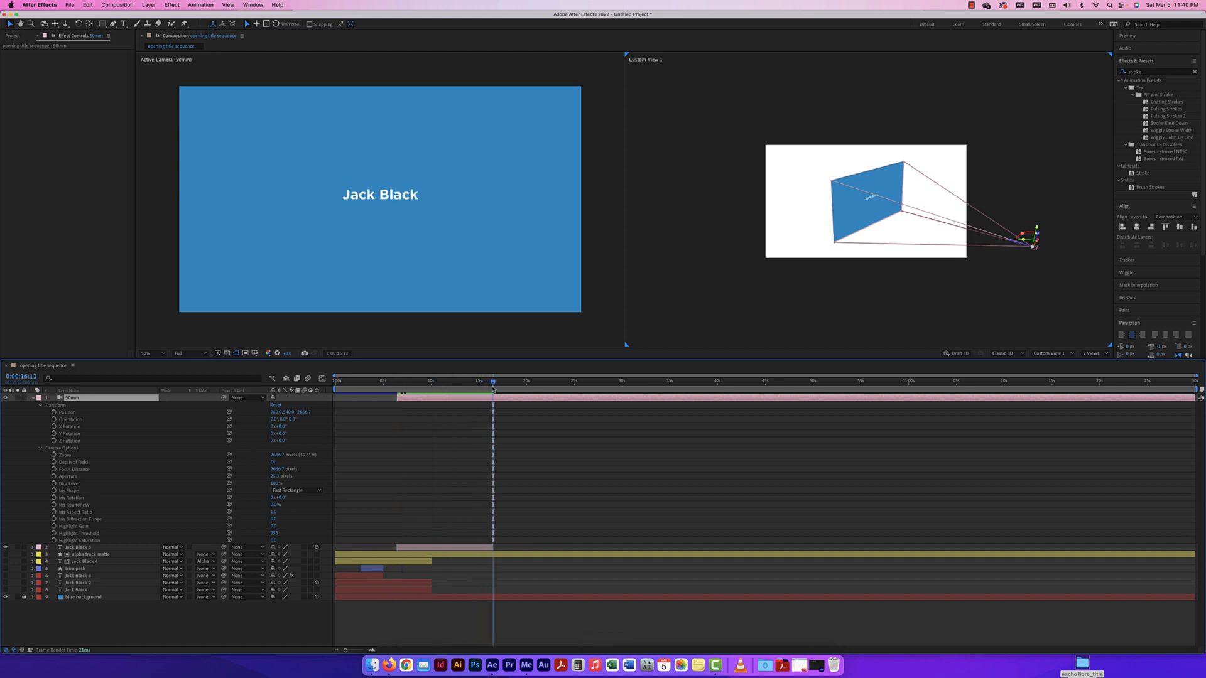
key(alt+bracketright)
Start a Position keyframe on the 50mm camera at 0:00:07:18 and push its Z position in to -756.7
click(488, 385)
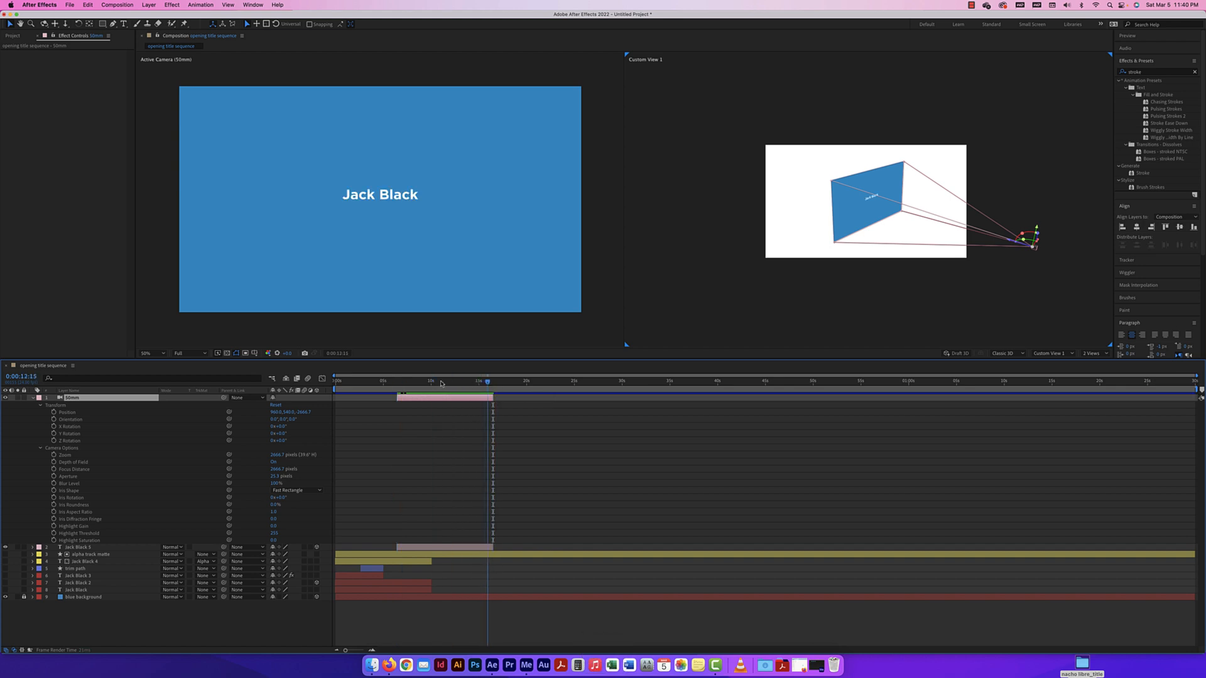
drag(441, 384, 488, 386)
drag(488, 384, 450, 384)
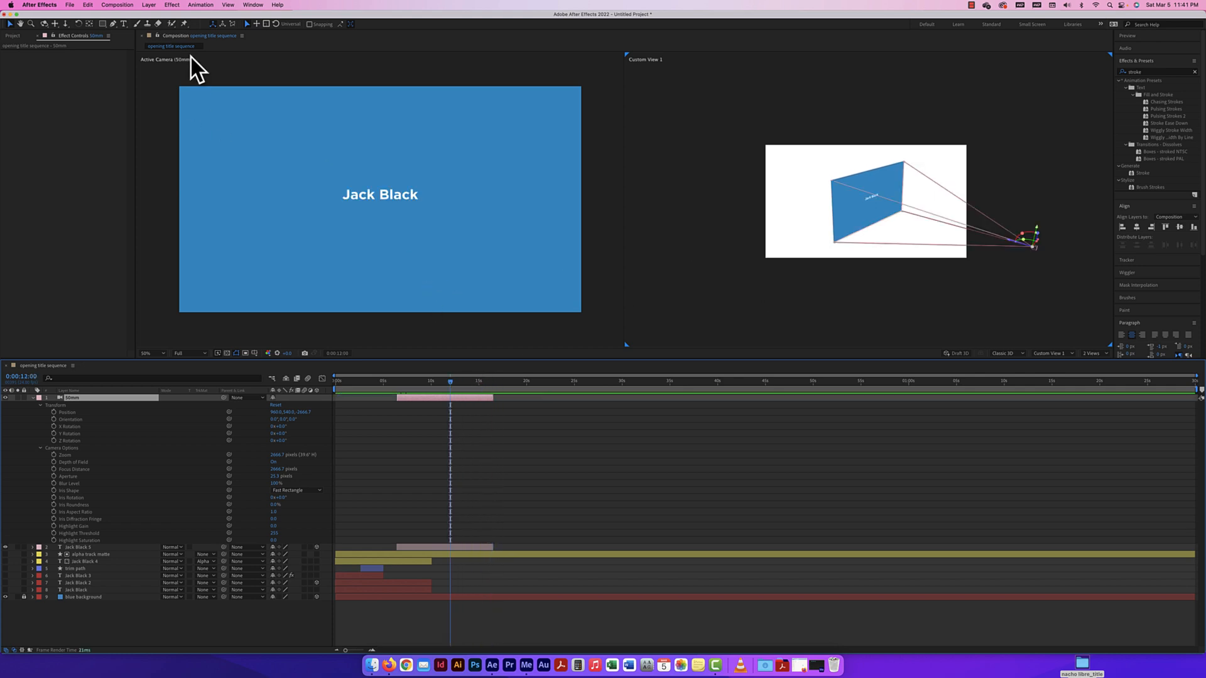
drag(450, 383, 409, 382)
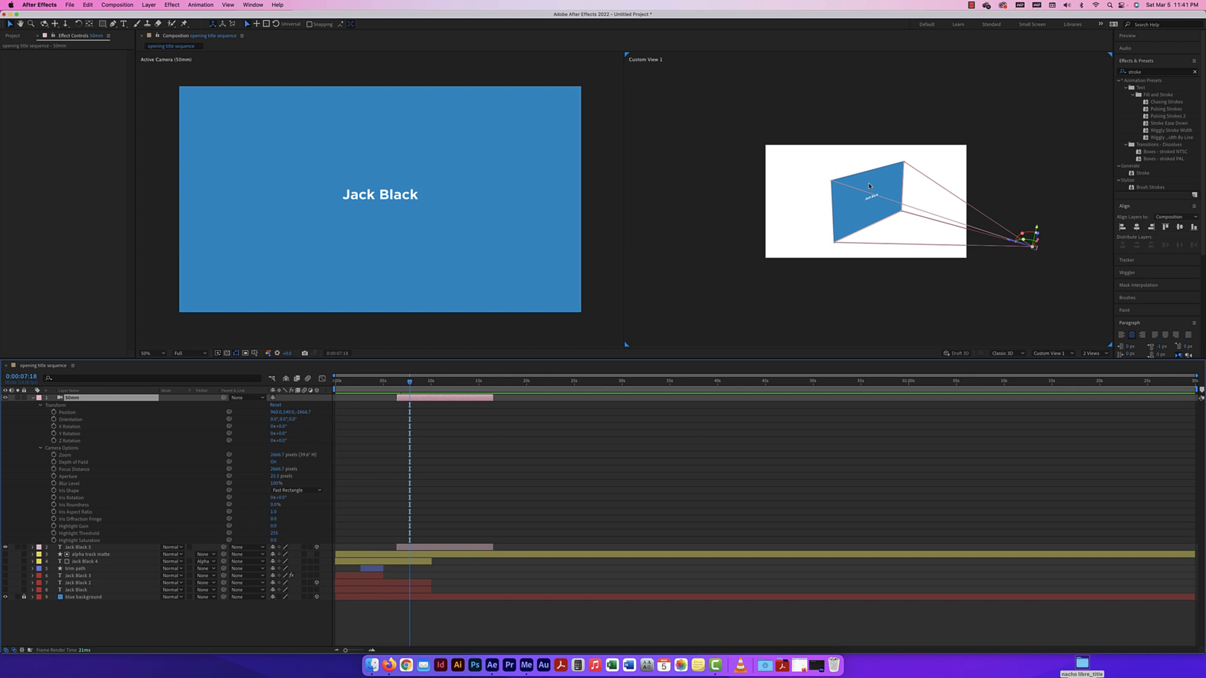
click(54, 413)
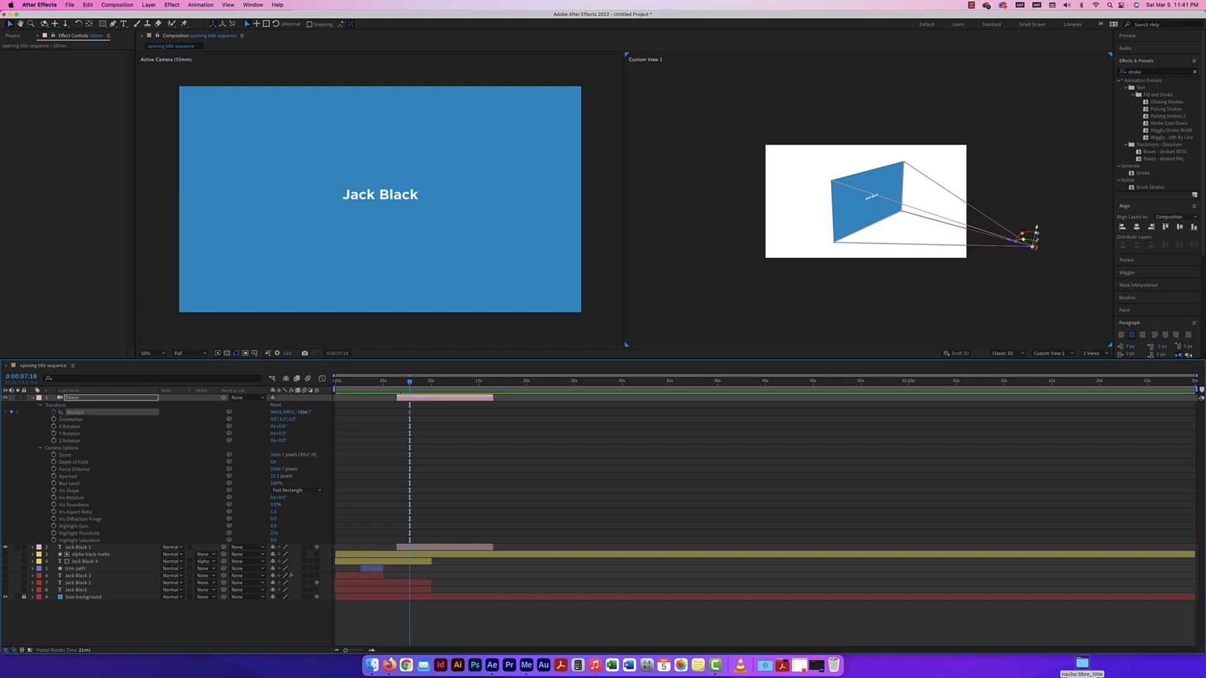
drag(305, 412, 402, 429)
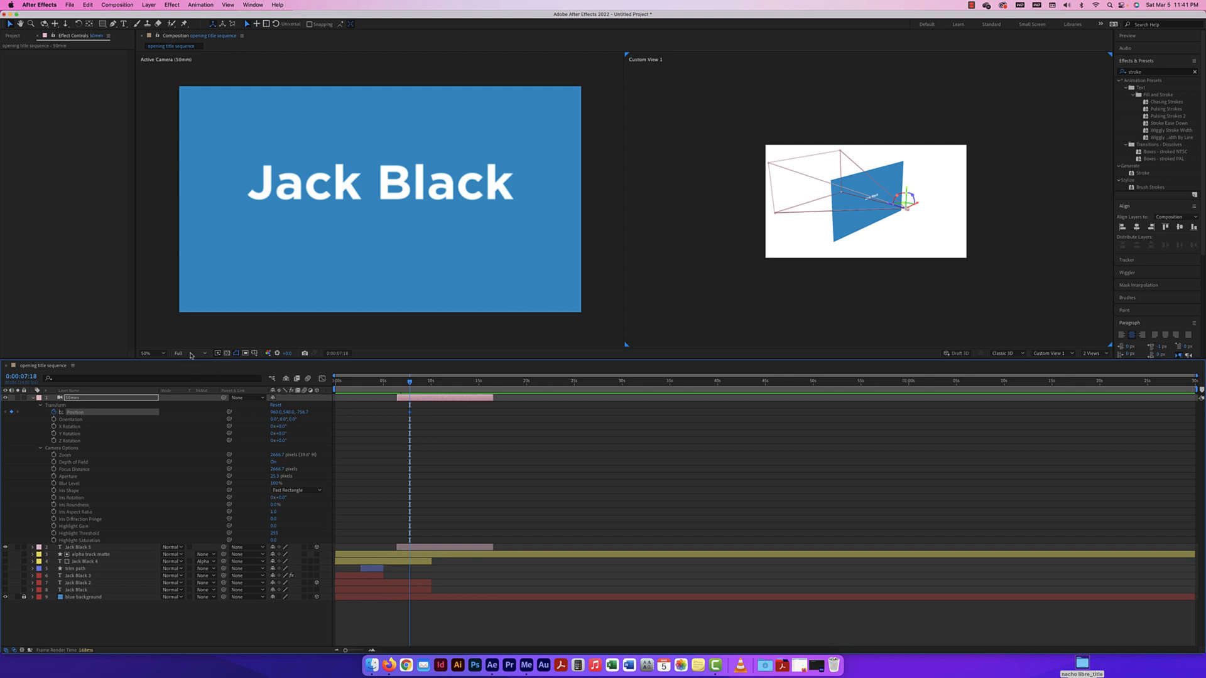
Try Third resolution for the composition preview and return it to Full
key(super+alt+j)
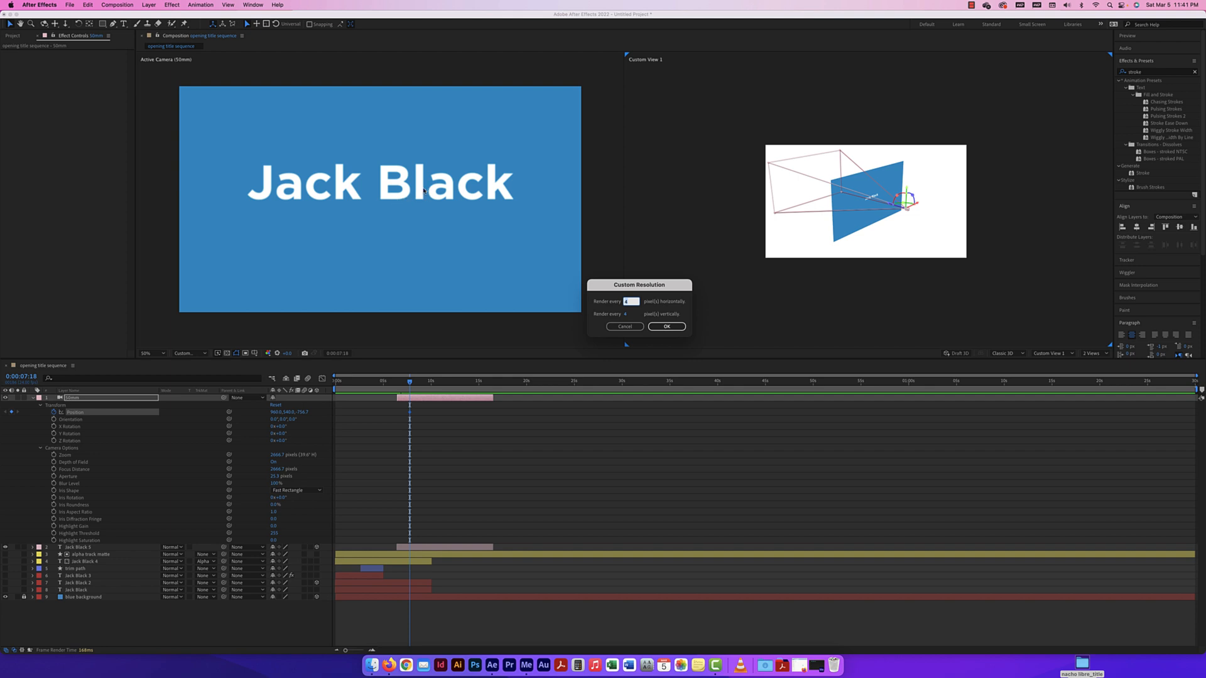
click(625, 327)
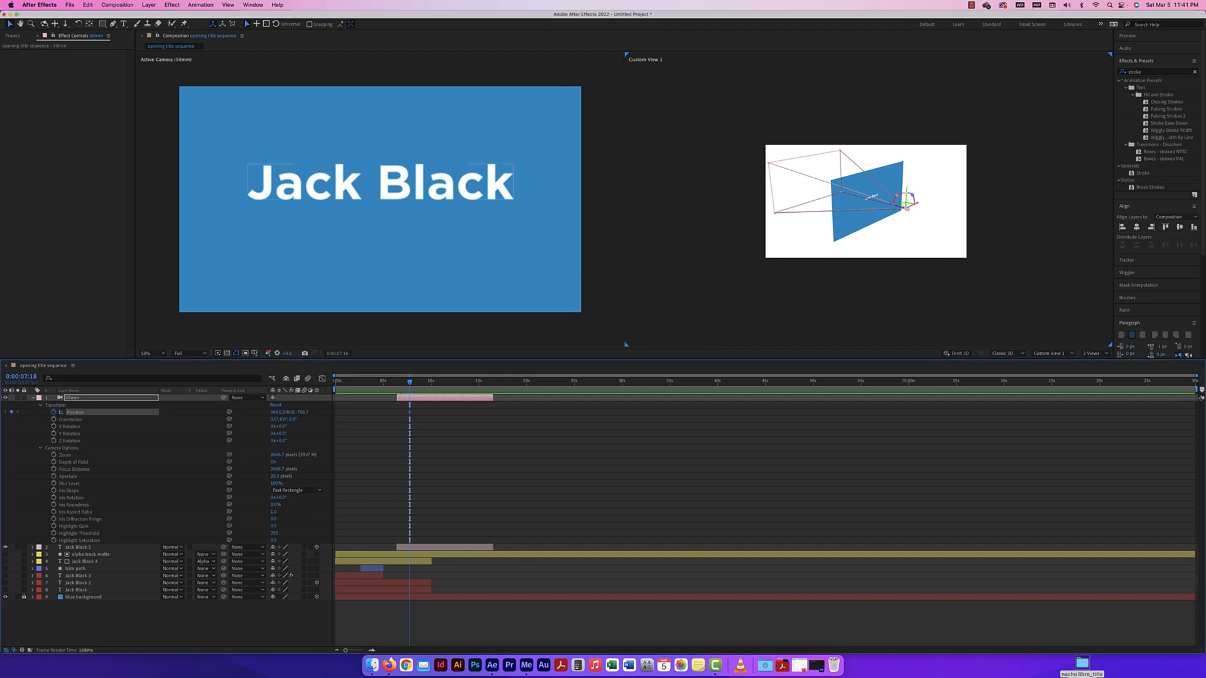
click(188, 354)
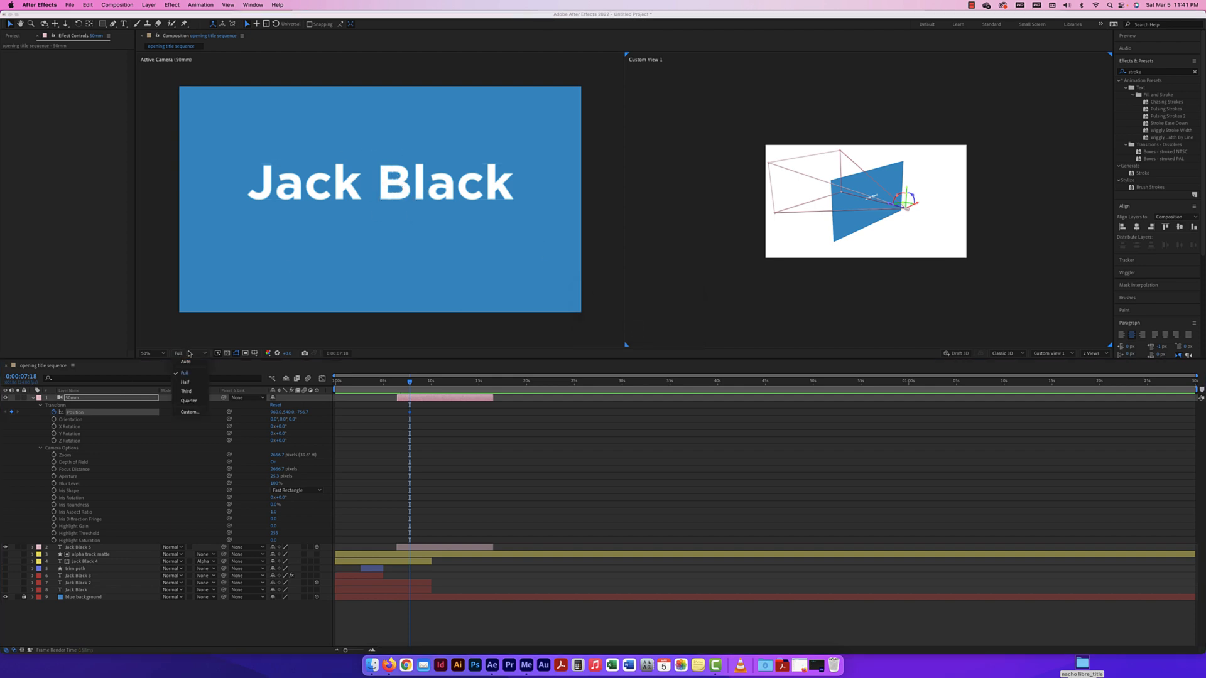
click(187, 391)
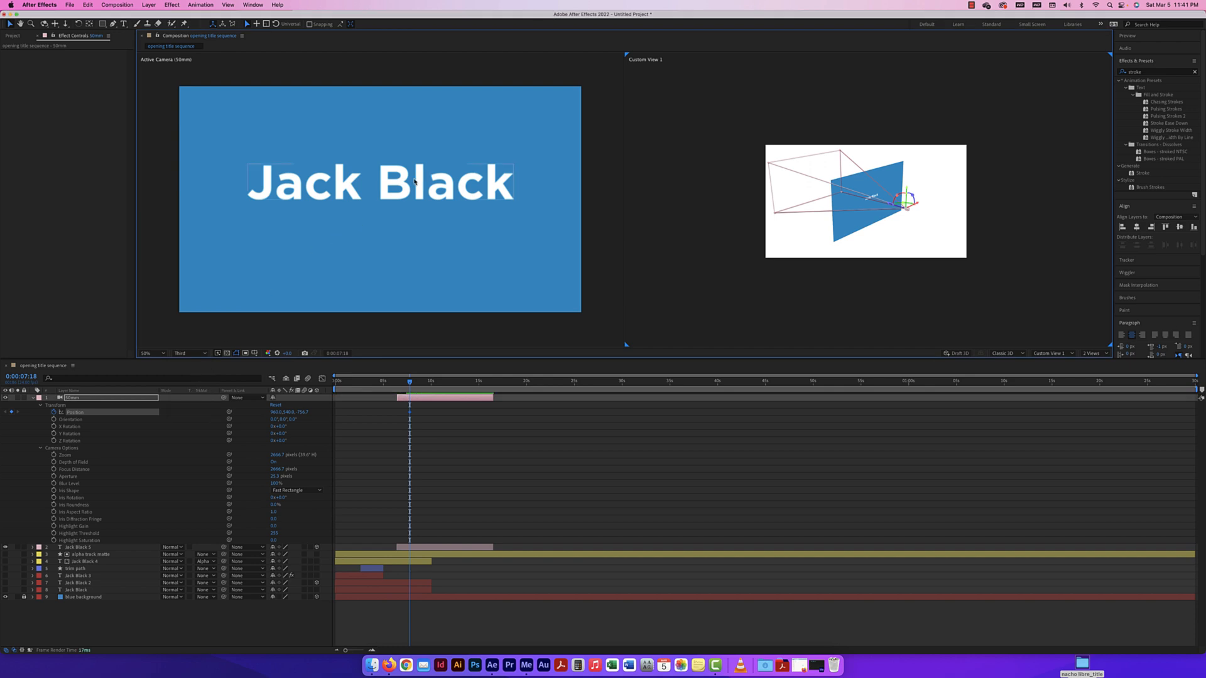
click(188, 354)
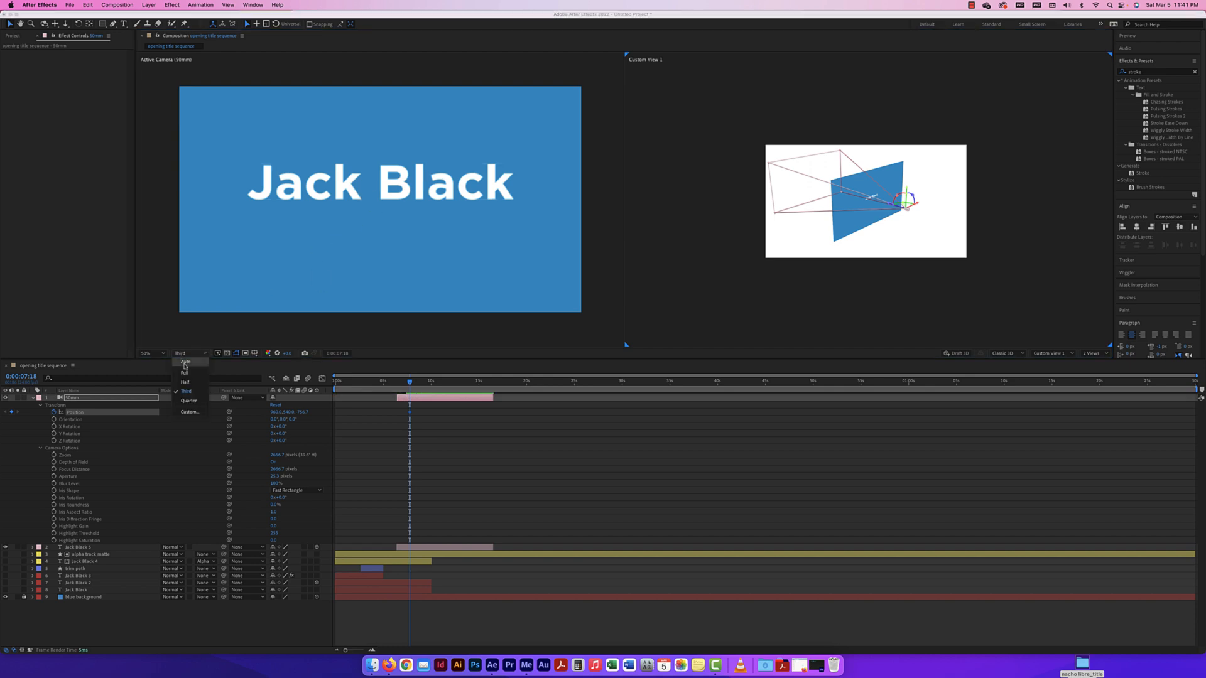
click(186, 373)
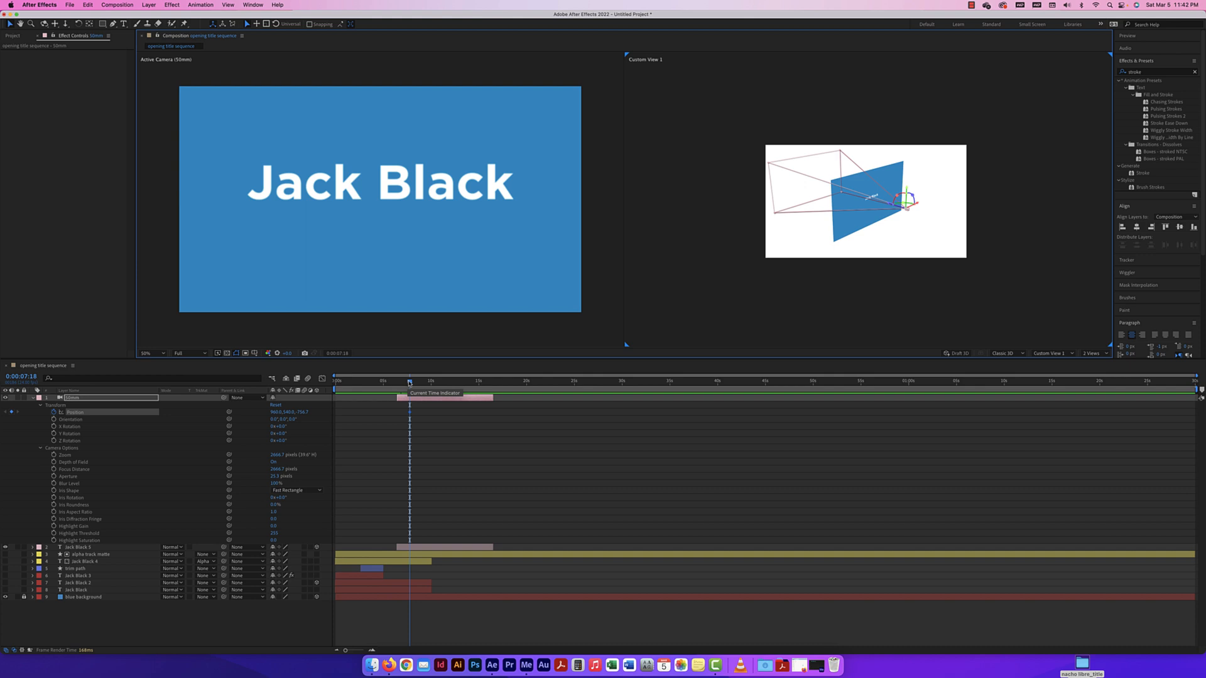
Pull the 50mm camera's Z position back to about -2650 on the 0:00:07:18 keyframe
drag(410, 383, 410, 382)
drag(301, 414, 1, 425)
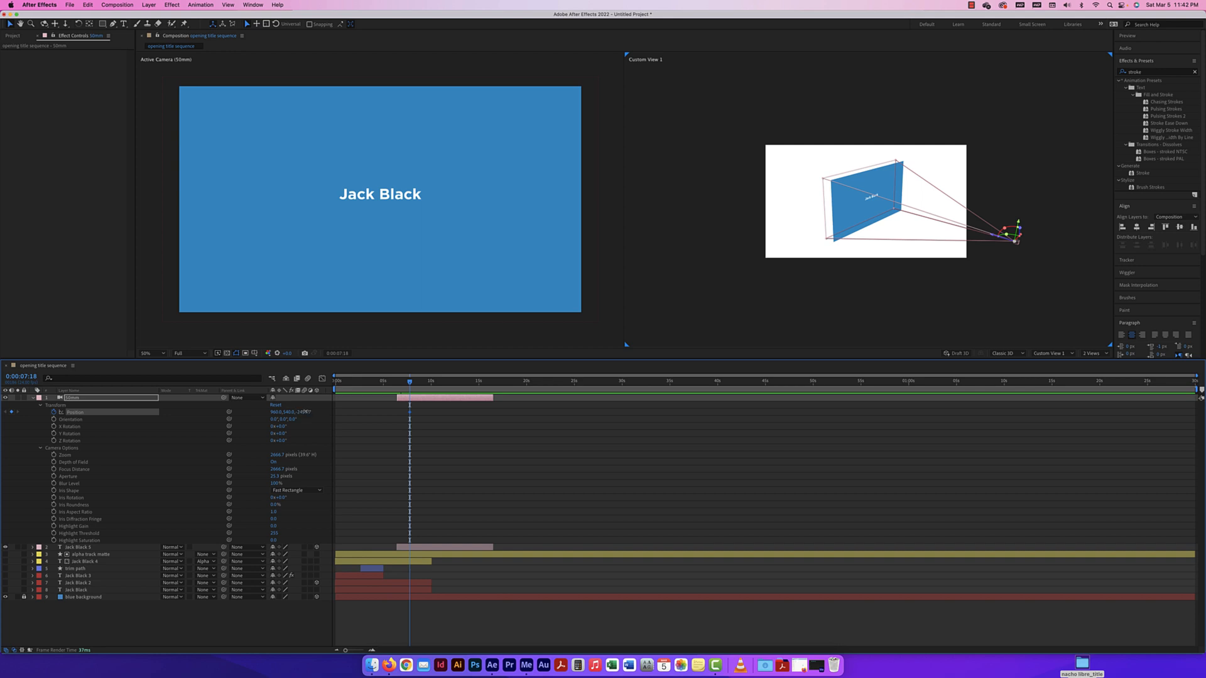
drag(299, 411, 300, 412)
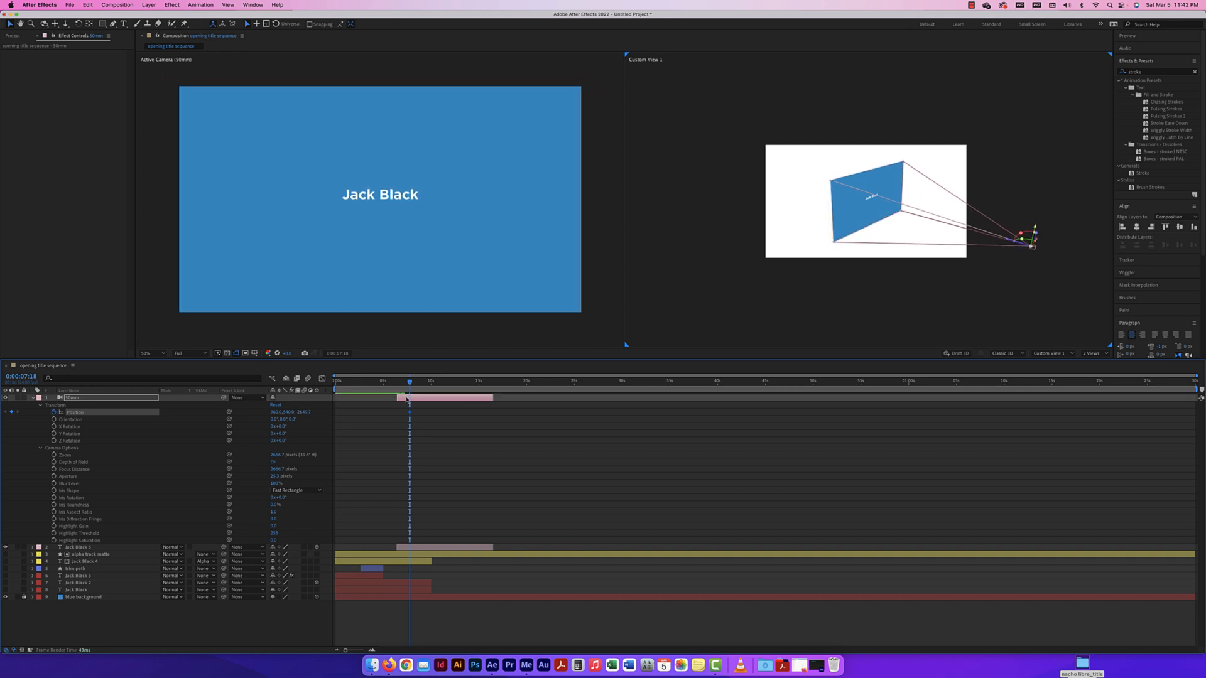
Add a second Position keyframe to the 50mm camera at 0:00:09:21 with the Z position at about 0
drag(419, 382, 430, 382)
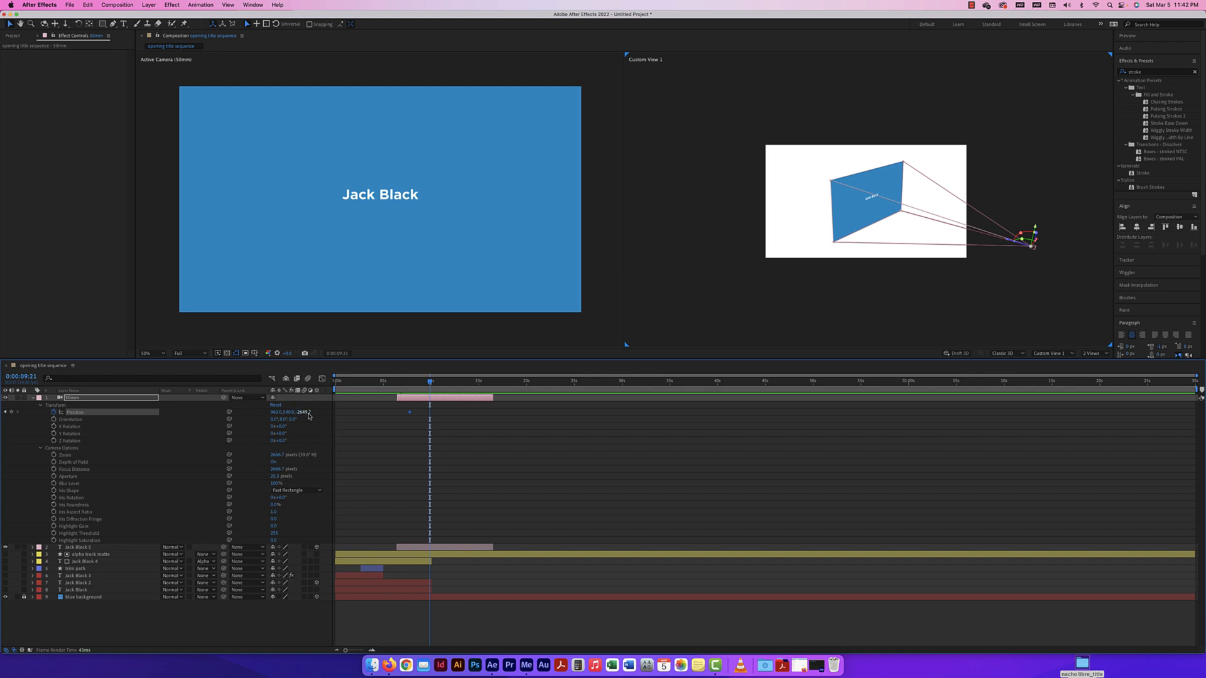
drag(301, 412, 412, 413)
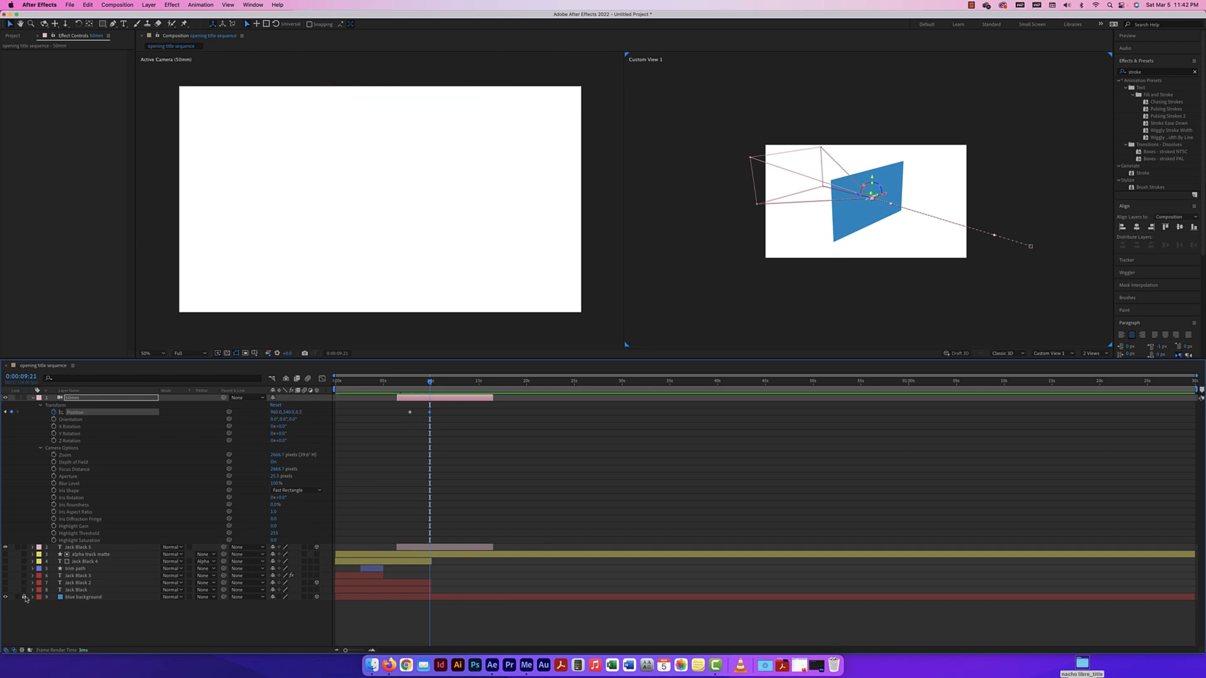
Move the blue background layer back to a Z position of about 80 and lock it again
click(97, 598)
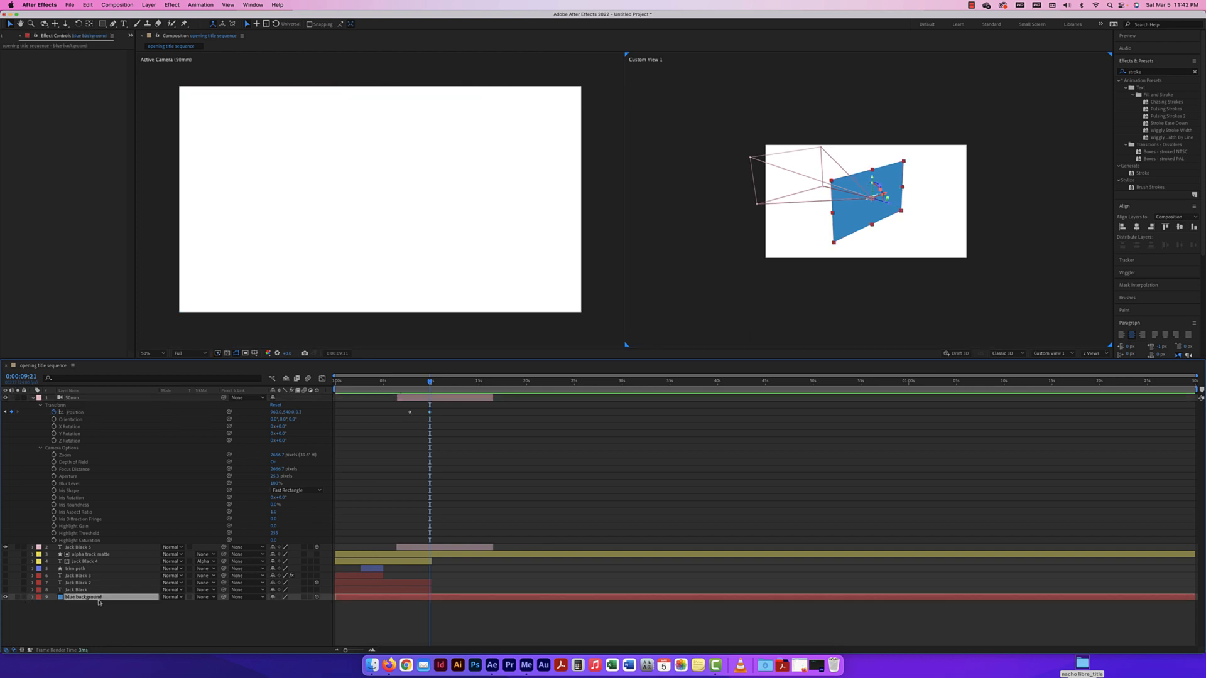
click(858, 224)
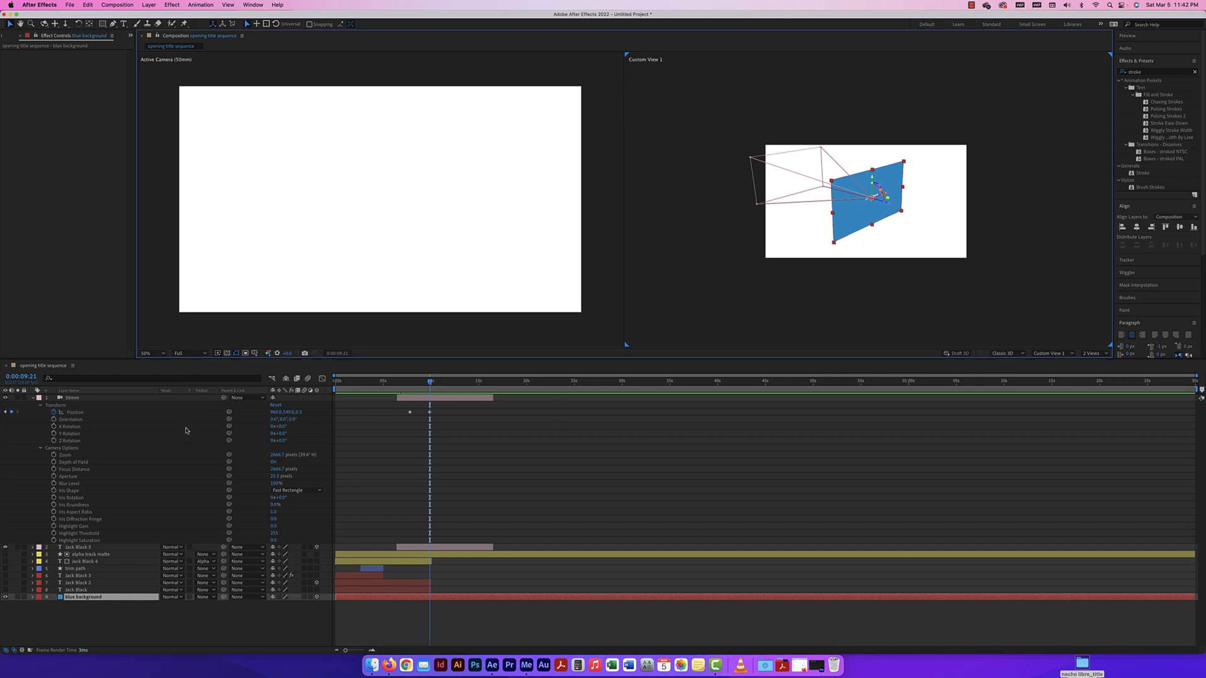
click(32, 597)
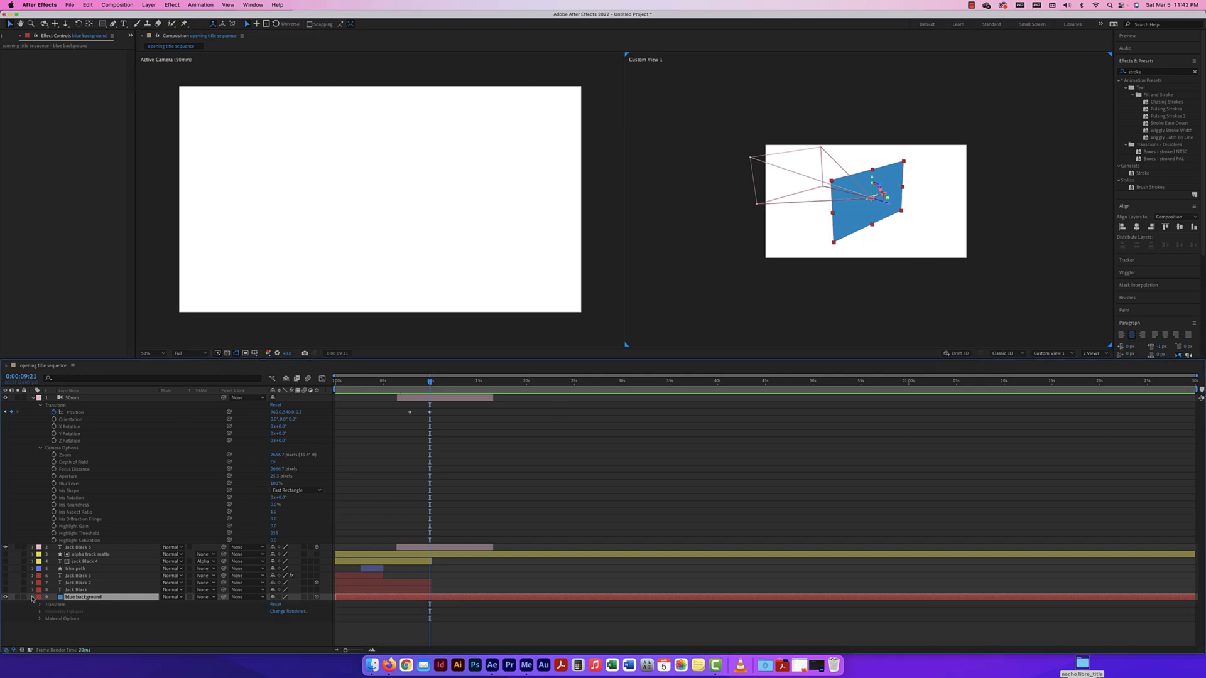
click(32, 597)
click(32, 597)
click(39, 605)
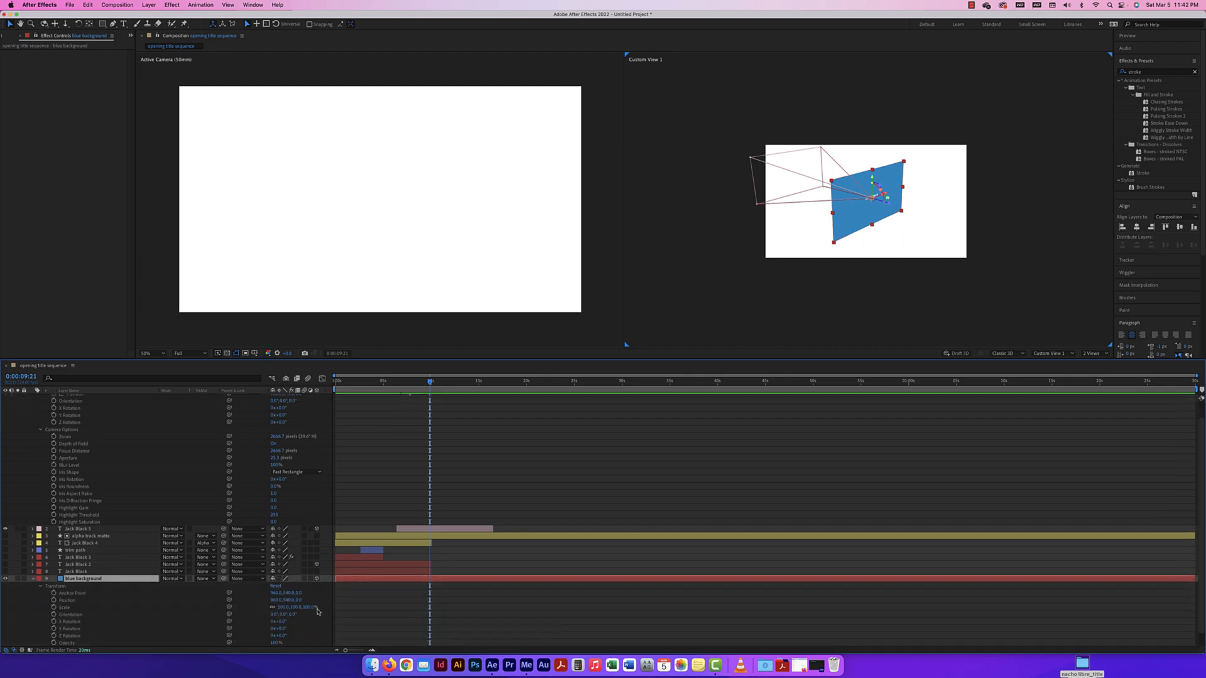
drag(297, 601, 334, 603)
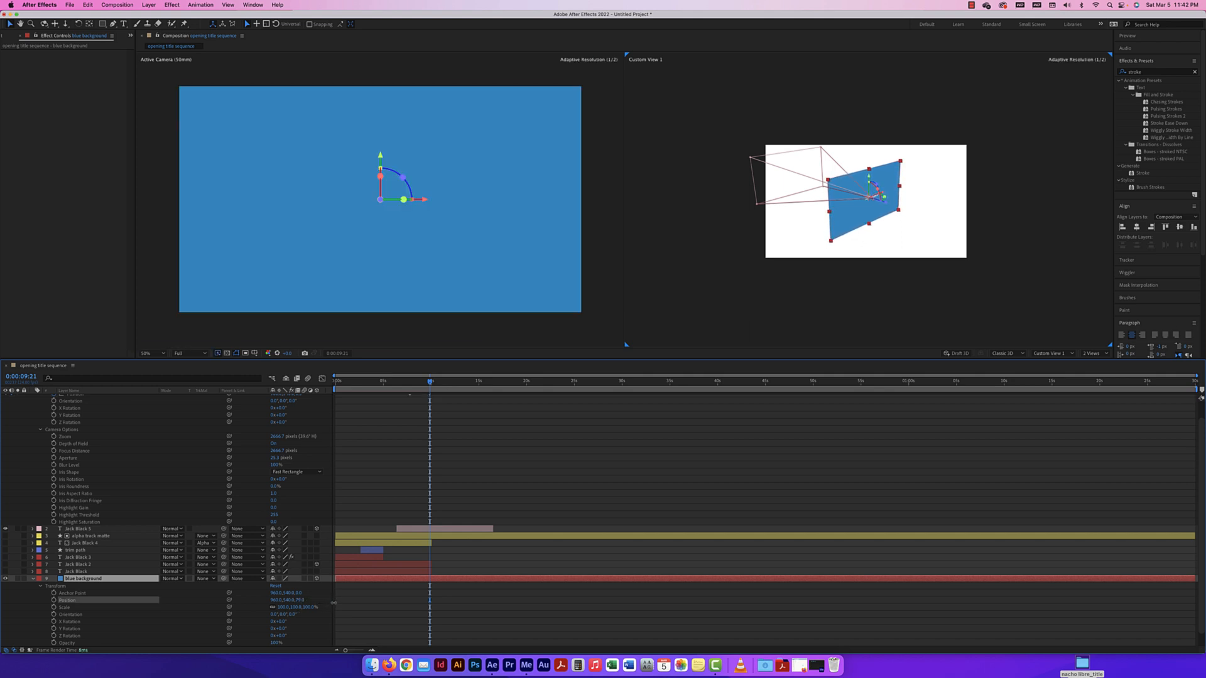
key(Return)
click(34, 580)
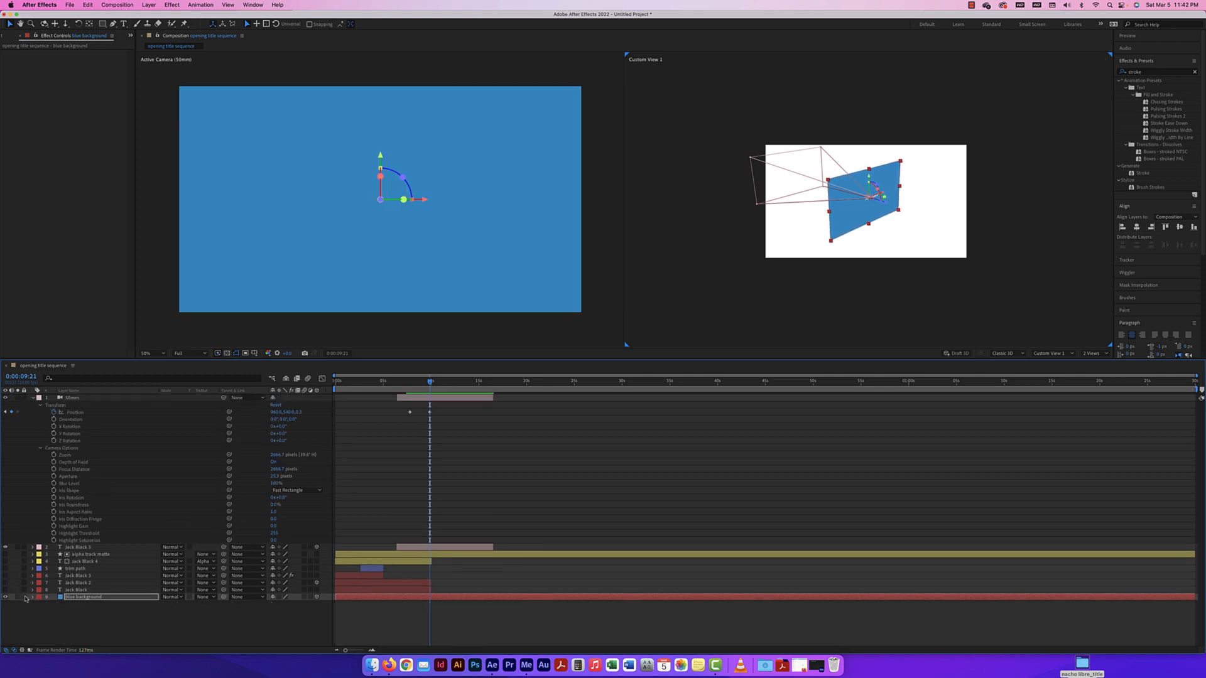
click(25, 597)
Copy the 50mm camera's first Position keyframe to 0:00:11:20 and preview the camera move from 0:00:07:09
drag(430, 382, 448, 381)
click(410, 413)
key(super+c)
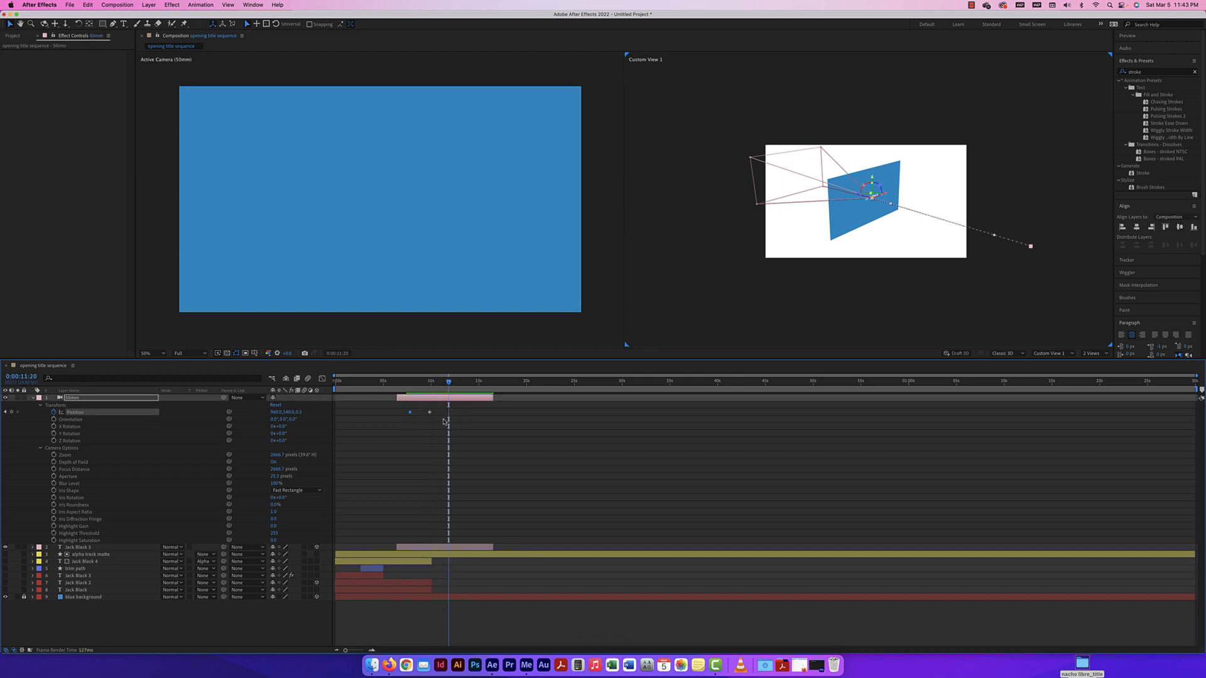
key(super+v)
drag(449, 385, 406, 386)
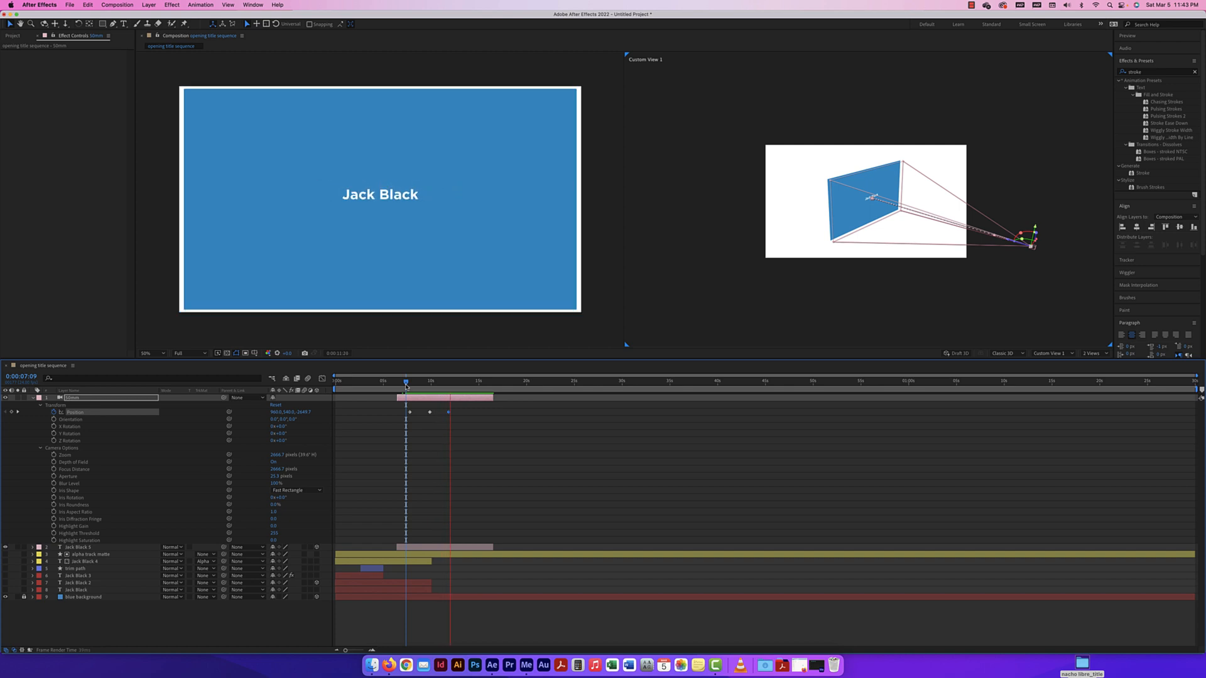
key(space)
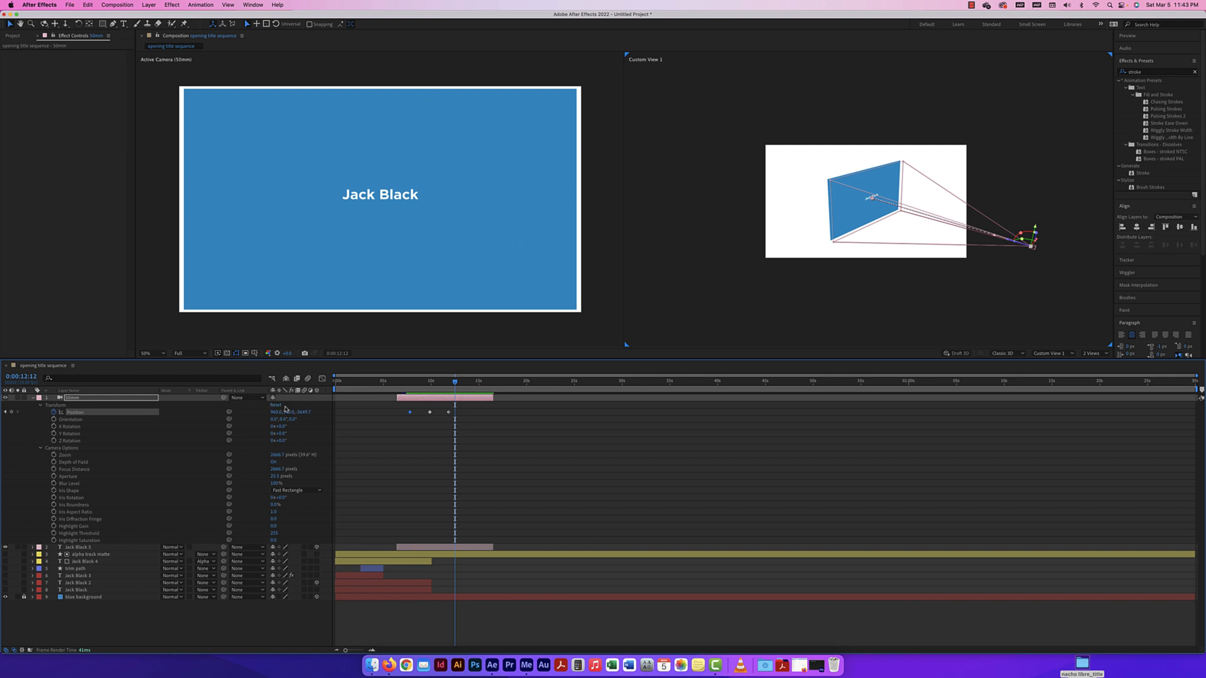
Bring the 50mm camera's Z position in to about -2570 at 0:00:07:18 and about -2580 at 0:00:11:20 so the blue background fills the frame
drag(455, 382, 410, 383)
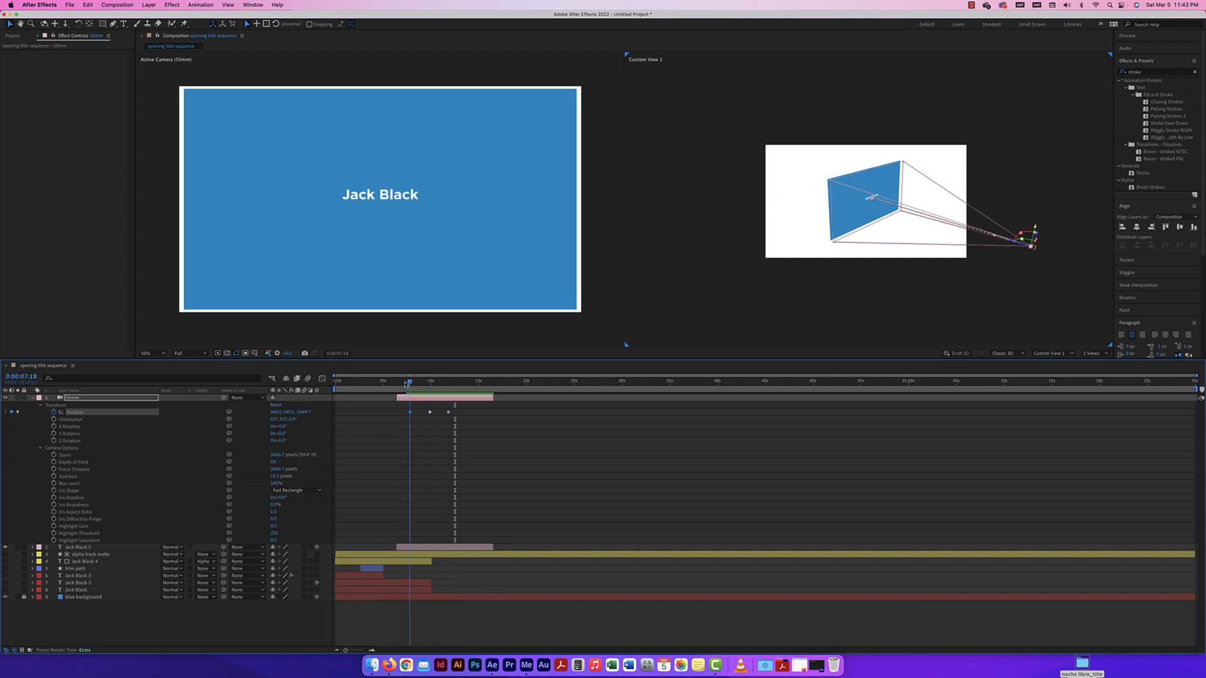
drag(303, 412, 317, 413)
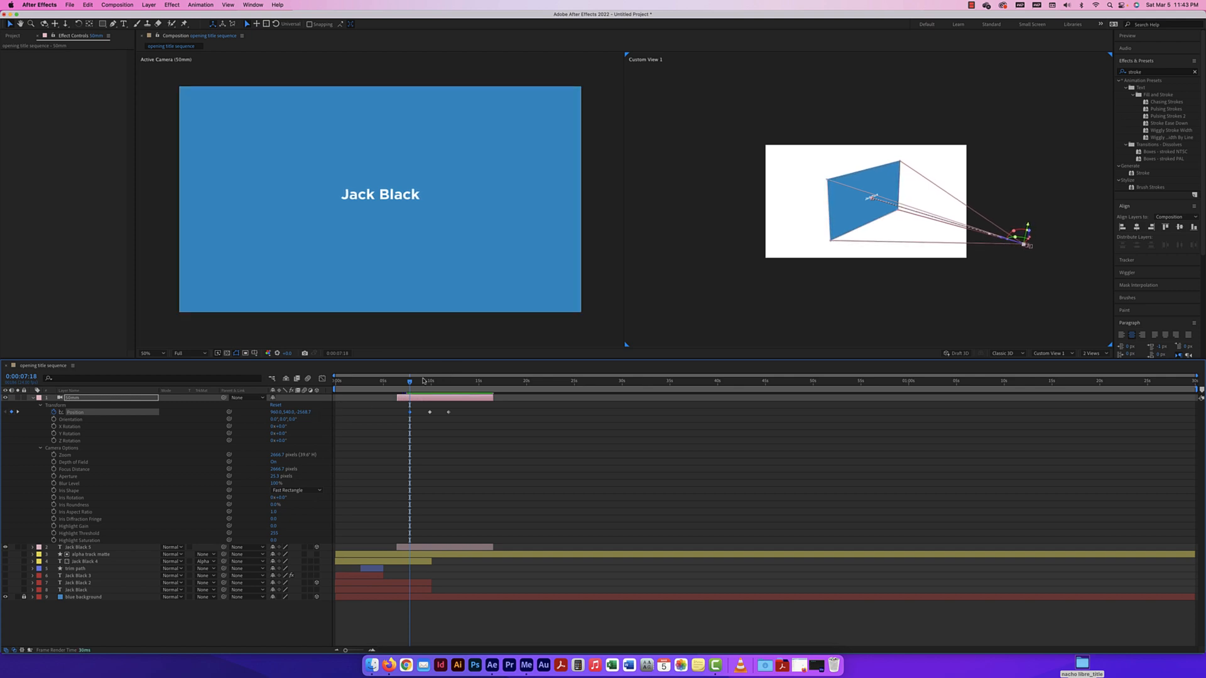
drag(409, 382, 449, 381)
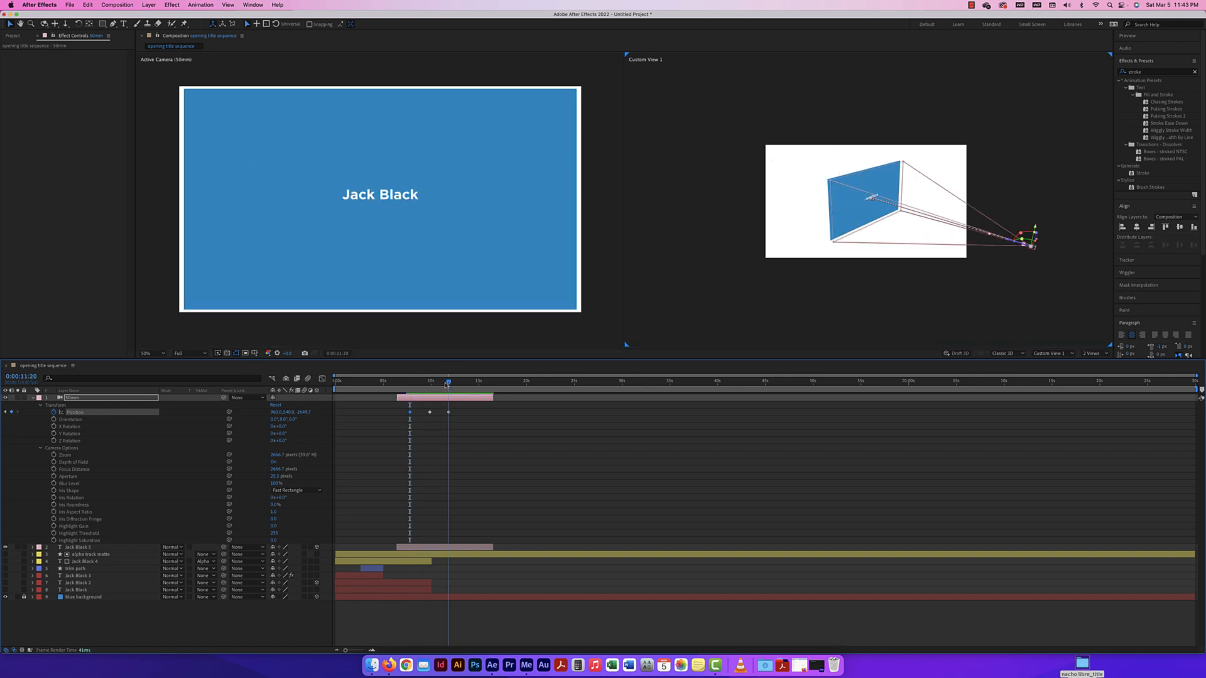
drag(305, 412, 310, 412)
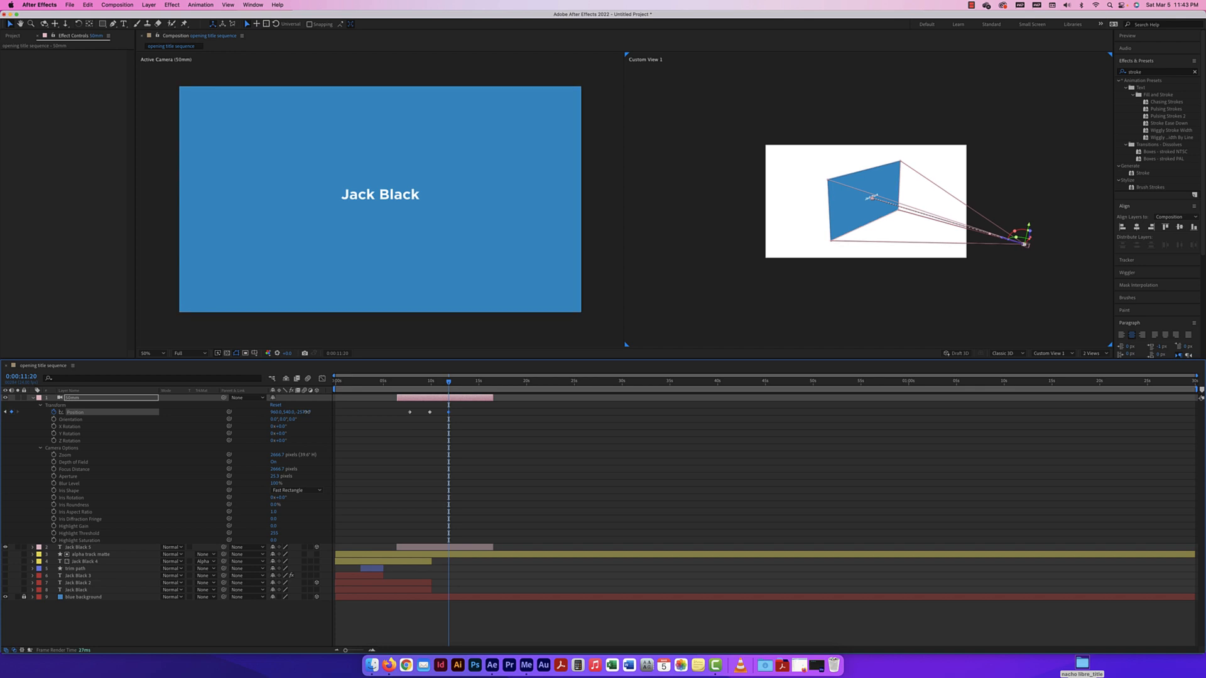
Try a much higher Blur Level on the 50mm camera at 0:00:08:18 and undo it
drag(450, 381, 420, 381)
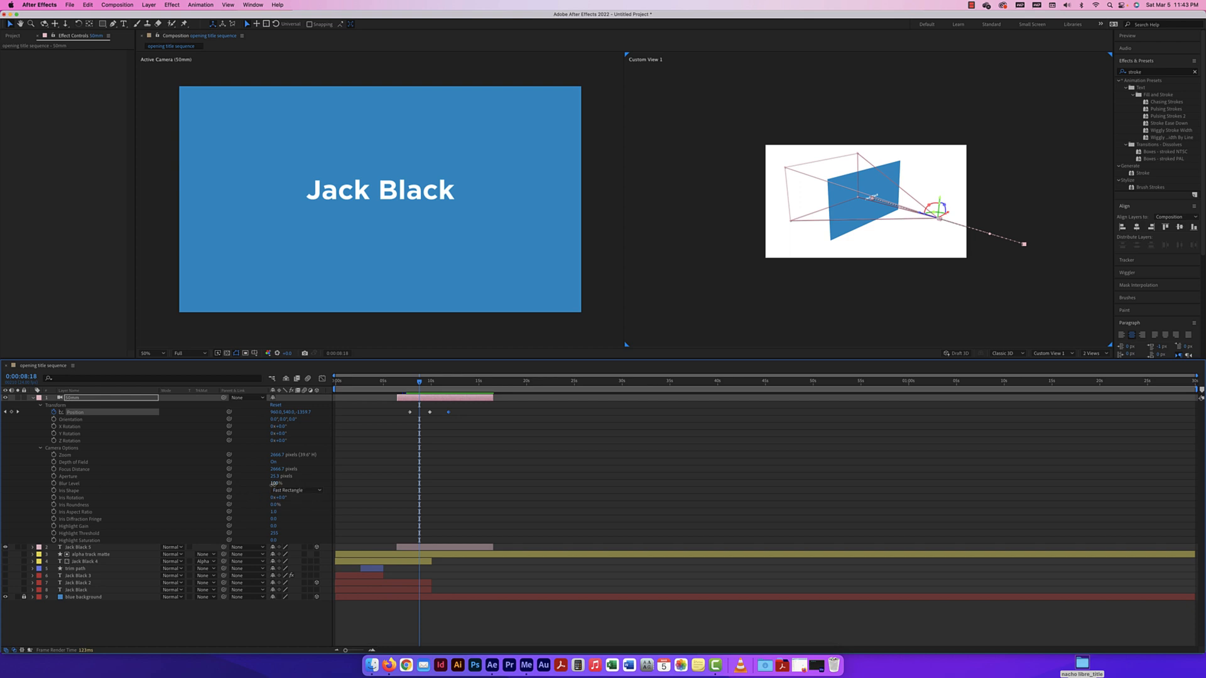
drag(273, 484, 326, 483)
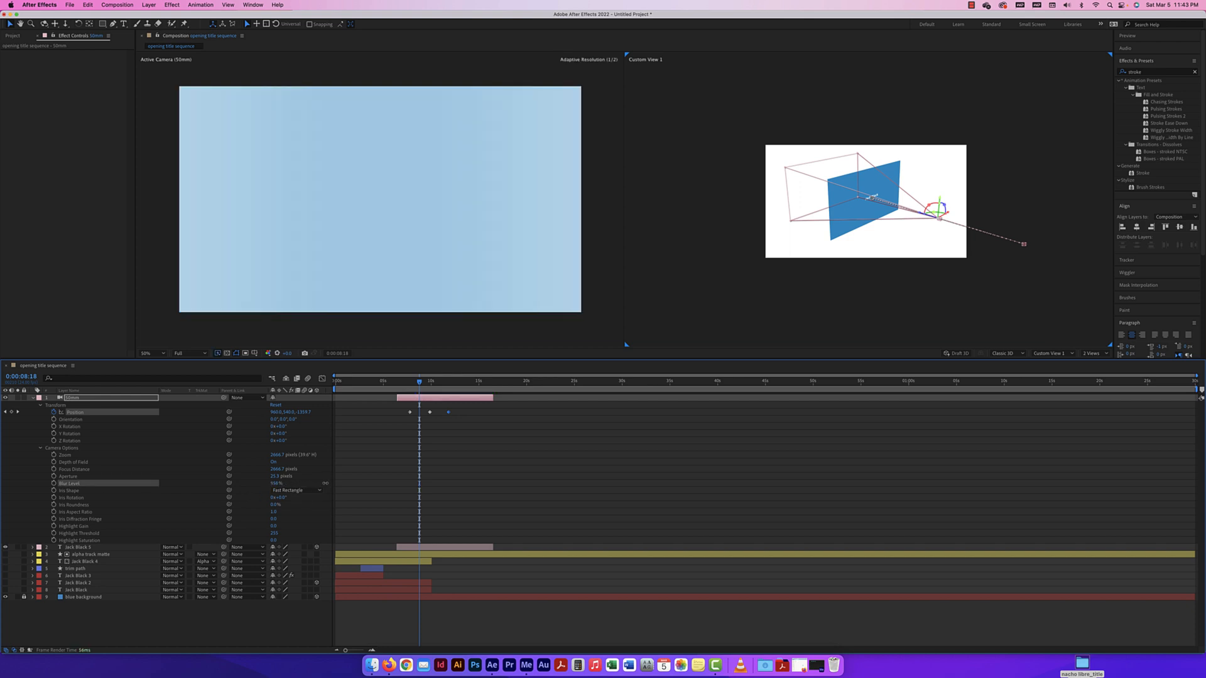
key(super+z)
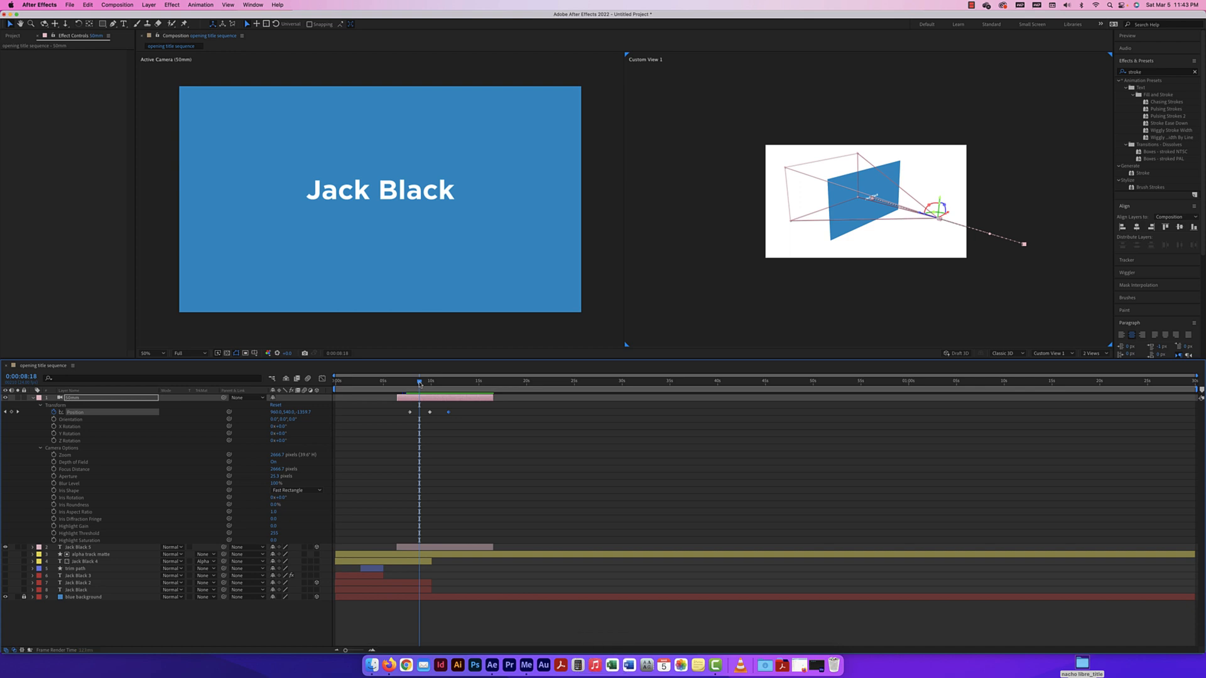
Keyframe the 50mm camera's Blur Level at 100% at 0:00:07:18 and 0:00:08:14, rising to about 360% at 0:00:09:20
mouse_move(420, 383)
mouse_down()
mouse_move(433, 383)
mouse_move(409, 383)
mouse_up()
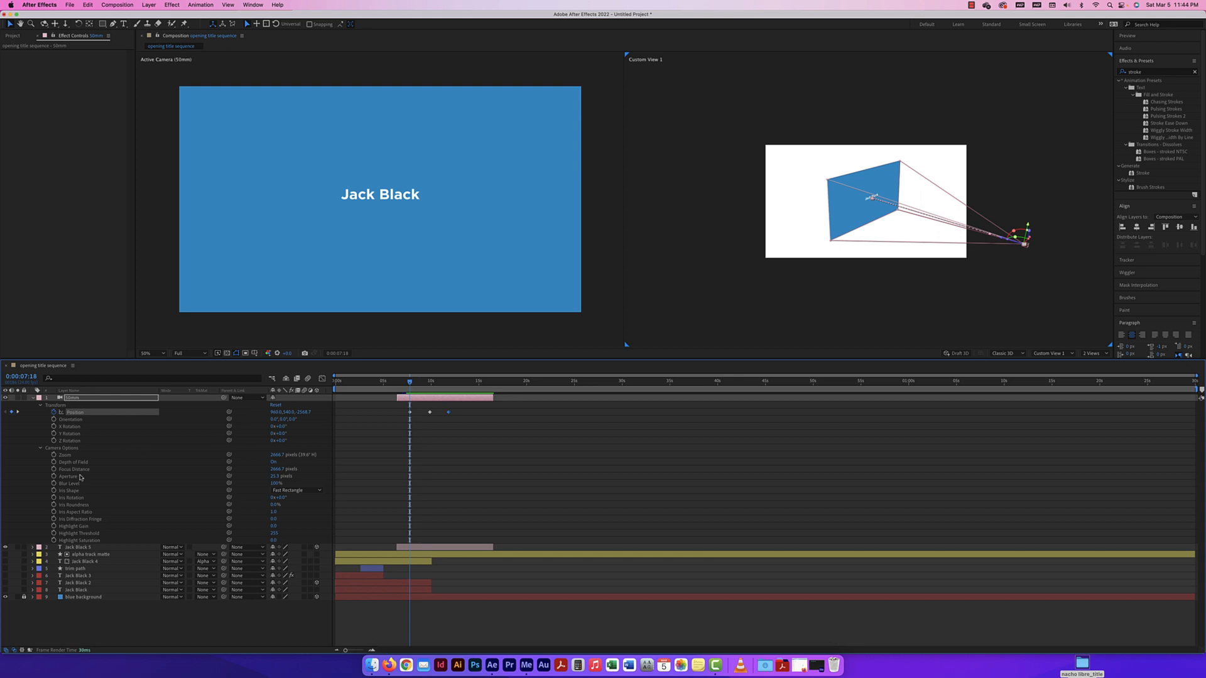
click(54, 484)
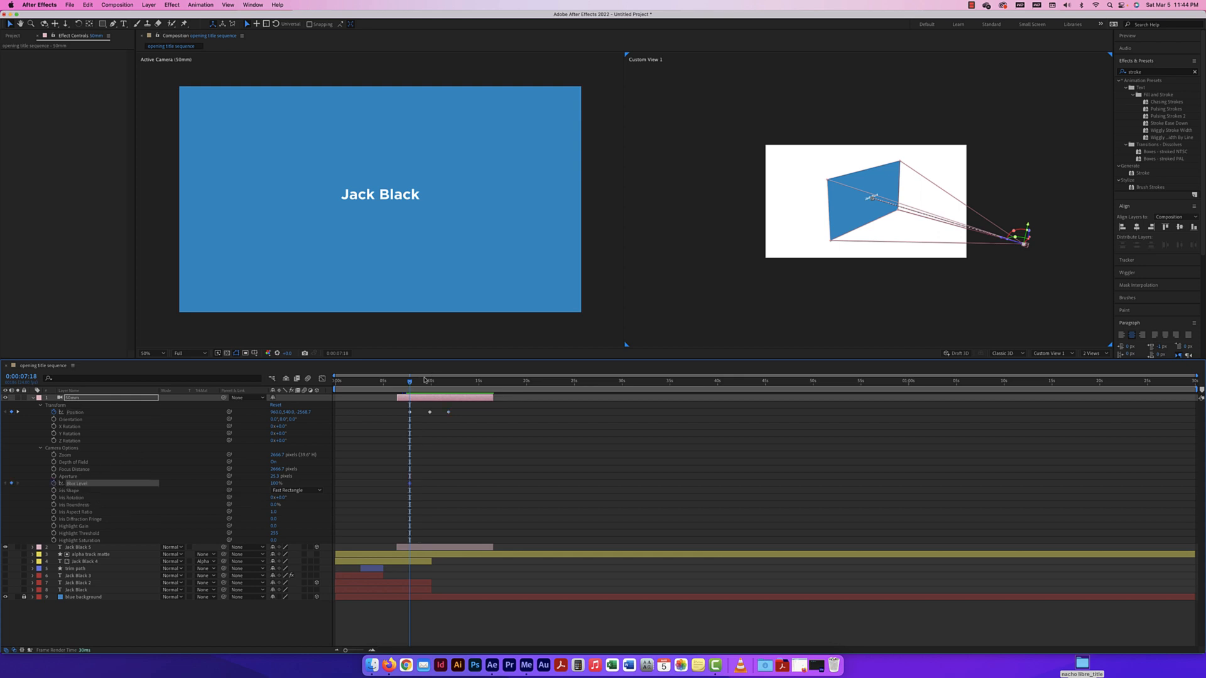
drag(410, 383, 418, 383)
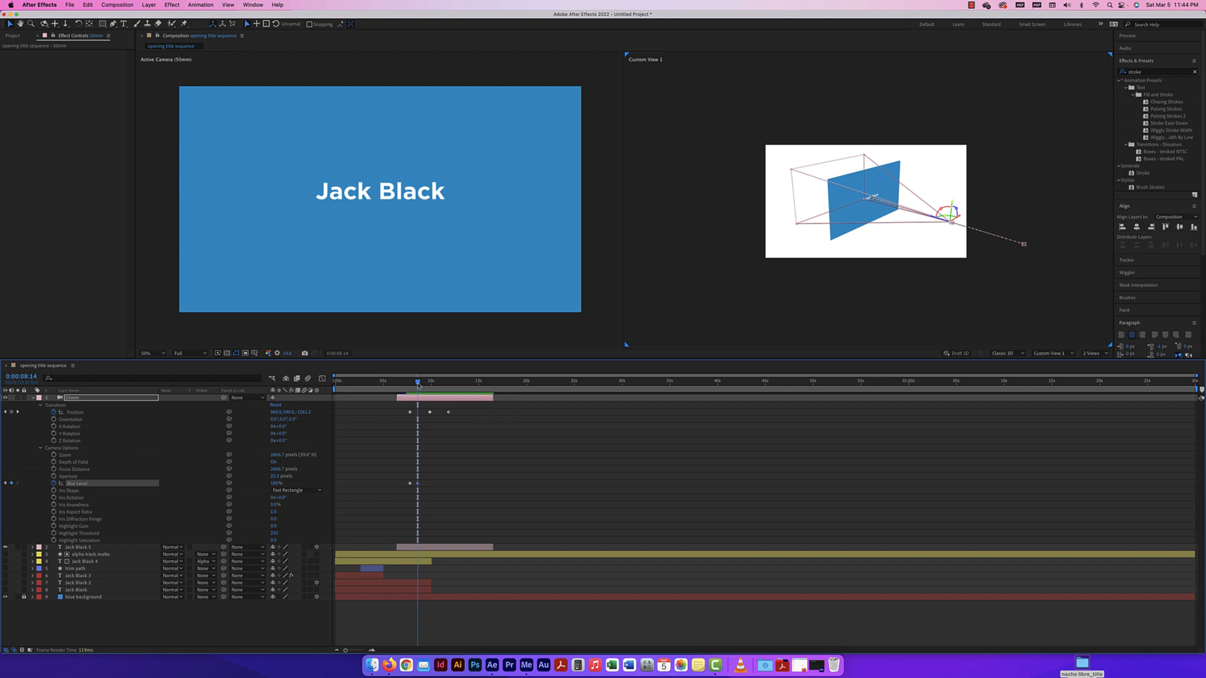
drag(418, 382, 430, 385)
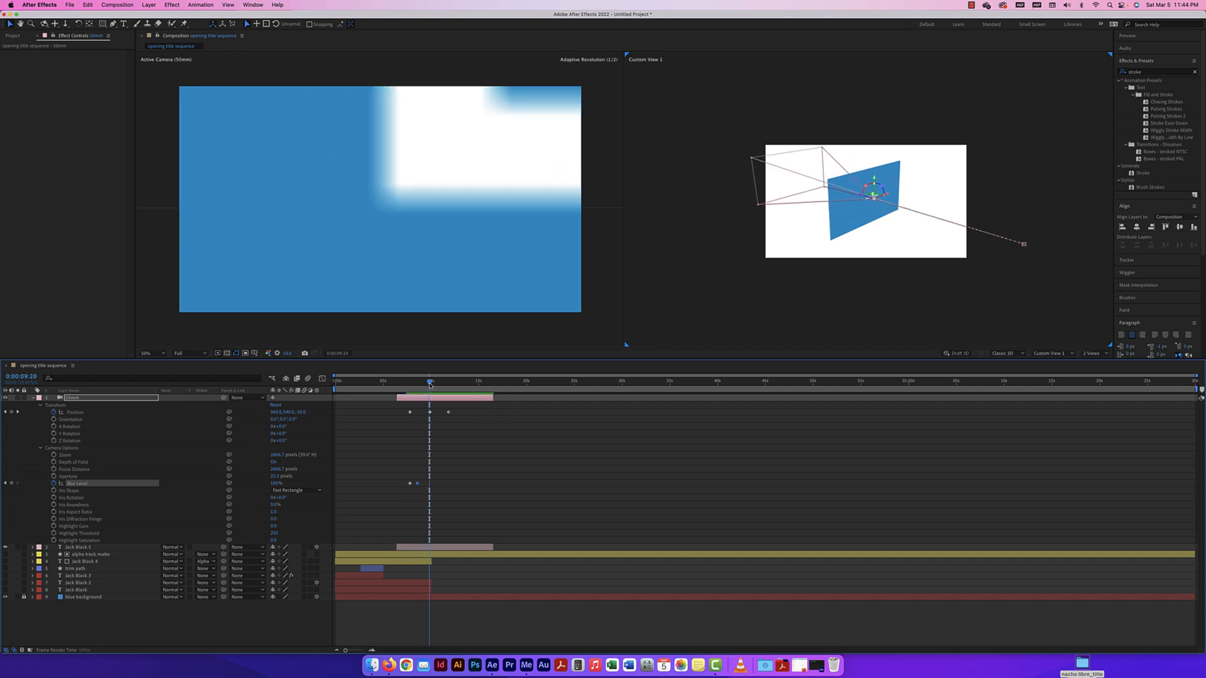
drag(274, 484, 377, 488)
Return the 50mm camera's Blur Level to 100% at 0:00:10:22 and preview the title animation
drag(431, 383, 441, 384)
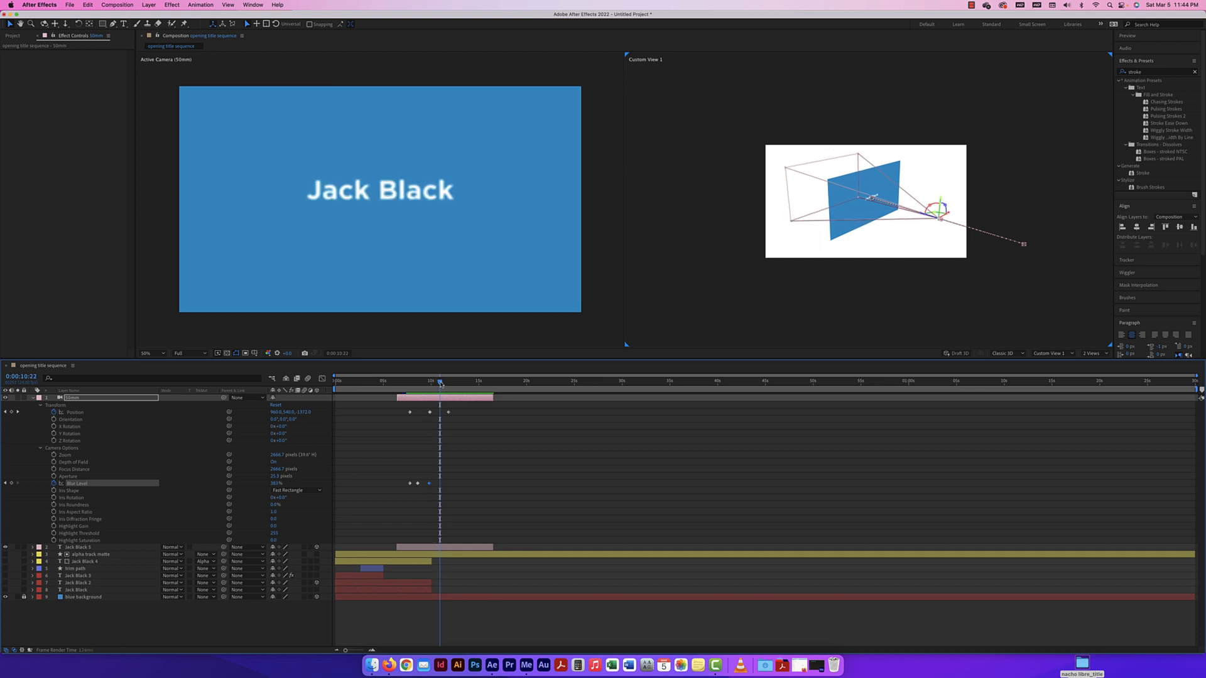
click(277, 483)
text(100)
key(Return)
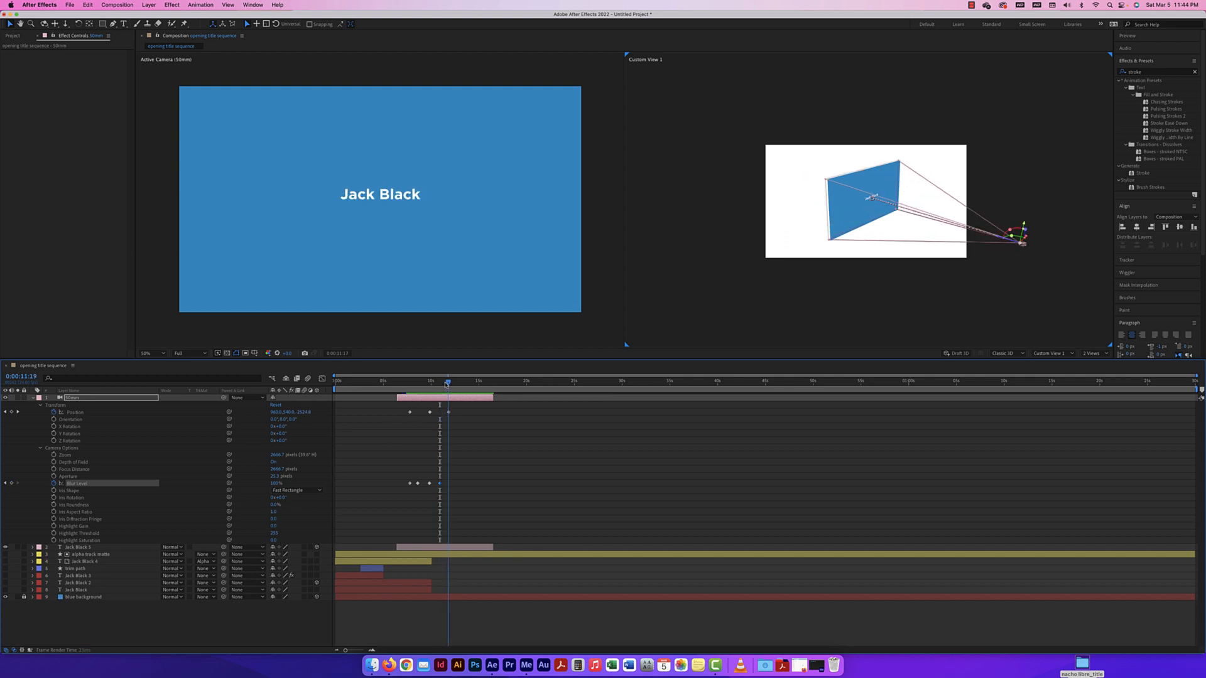
drag(441, 385, 405, 385)
key(space)
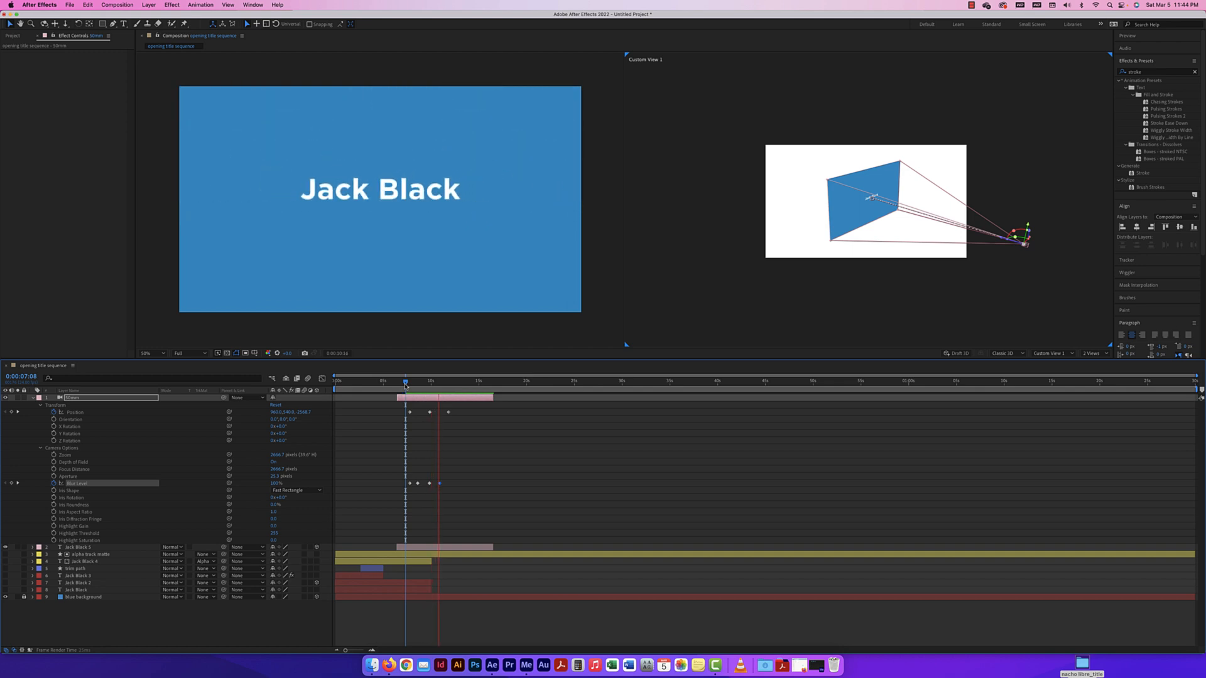
key(space)
key(space)
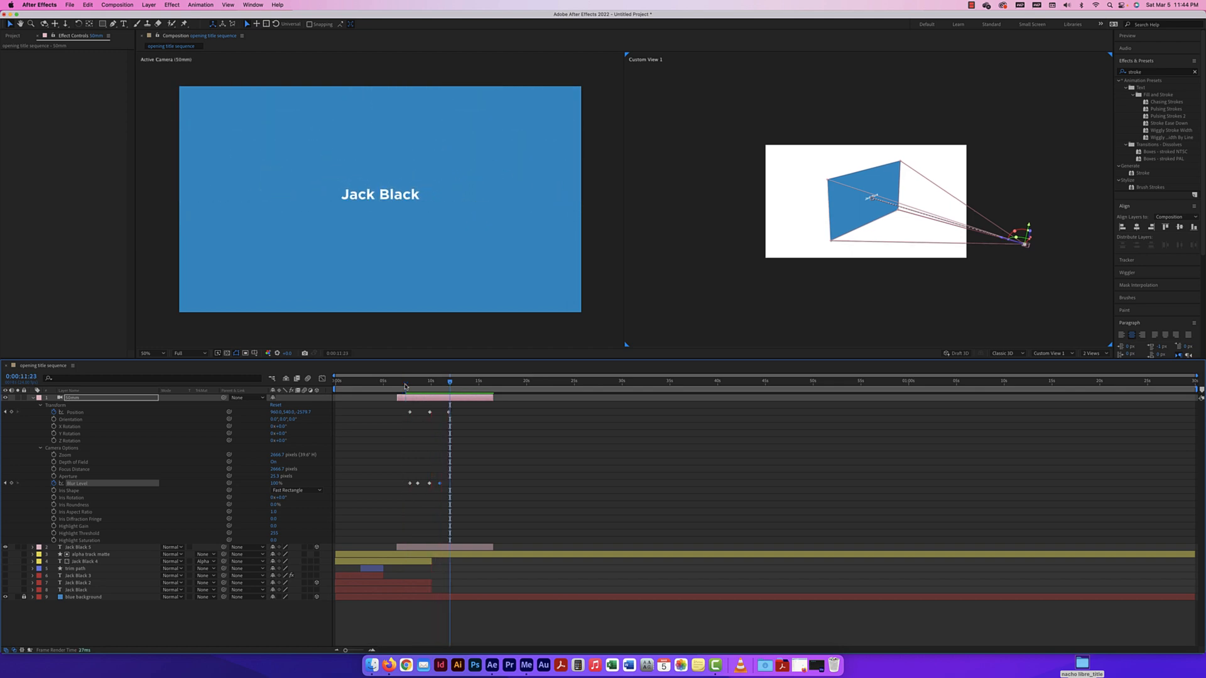
key(space)
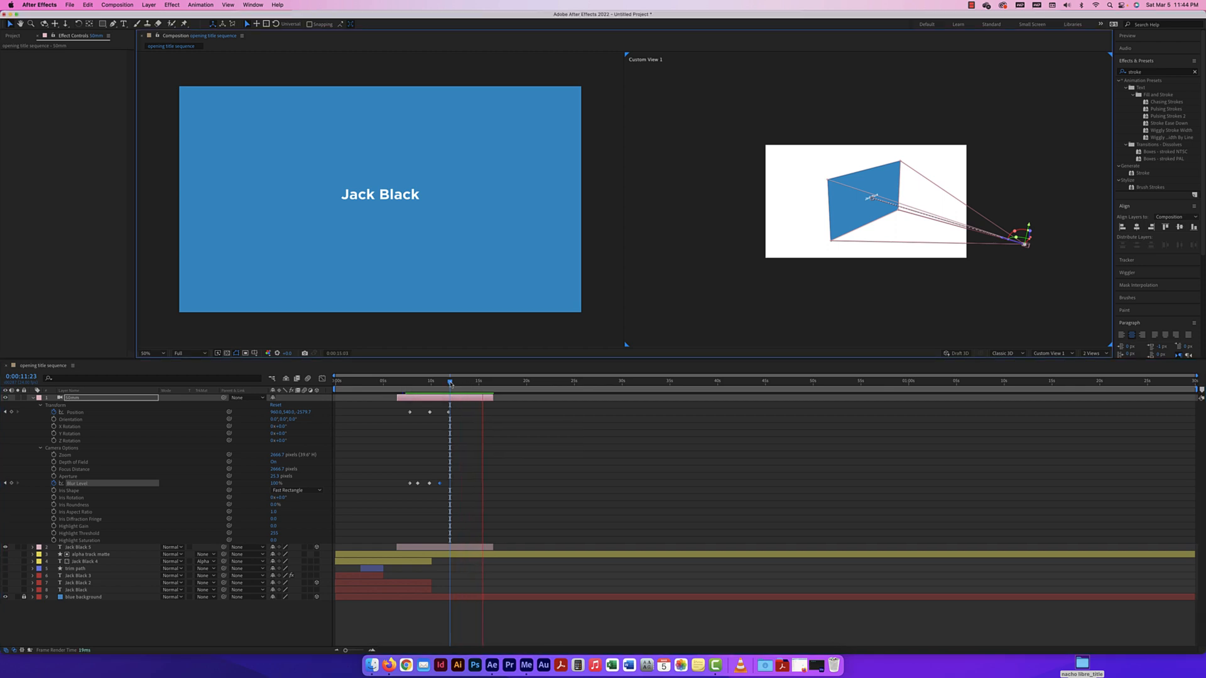
key(space)
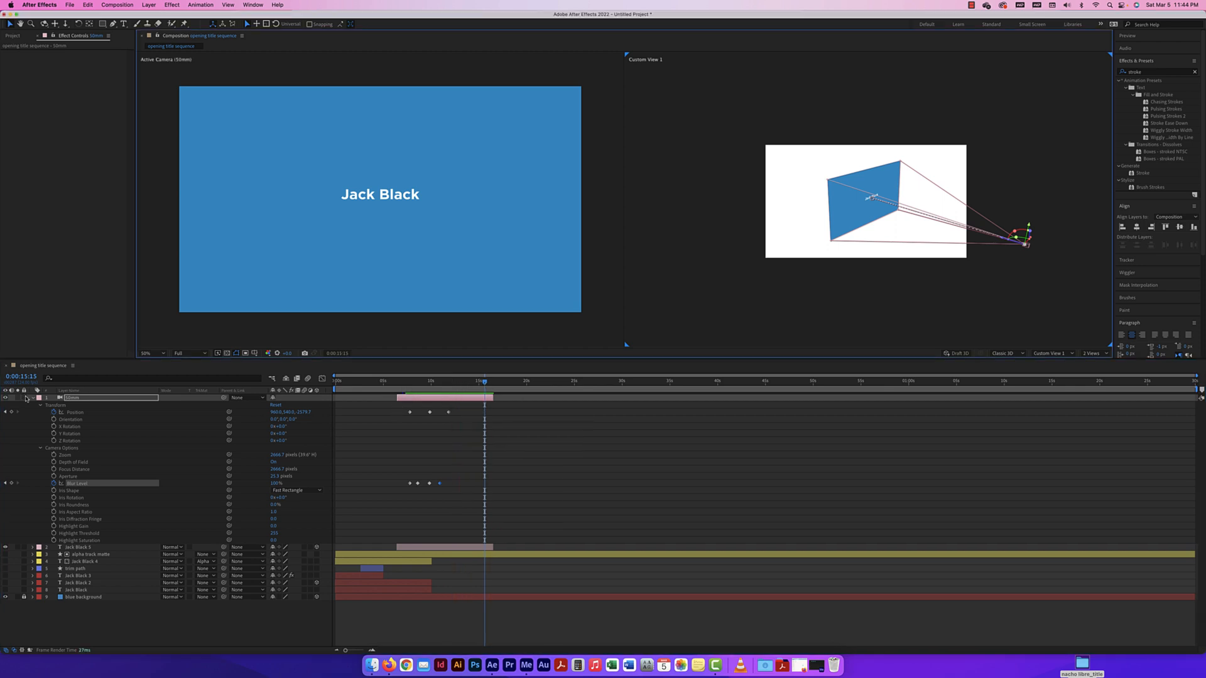
Collapse the 50mm camera's properties and hide the camera layer
click(34, 398)
click(5, 398)
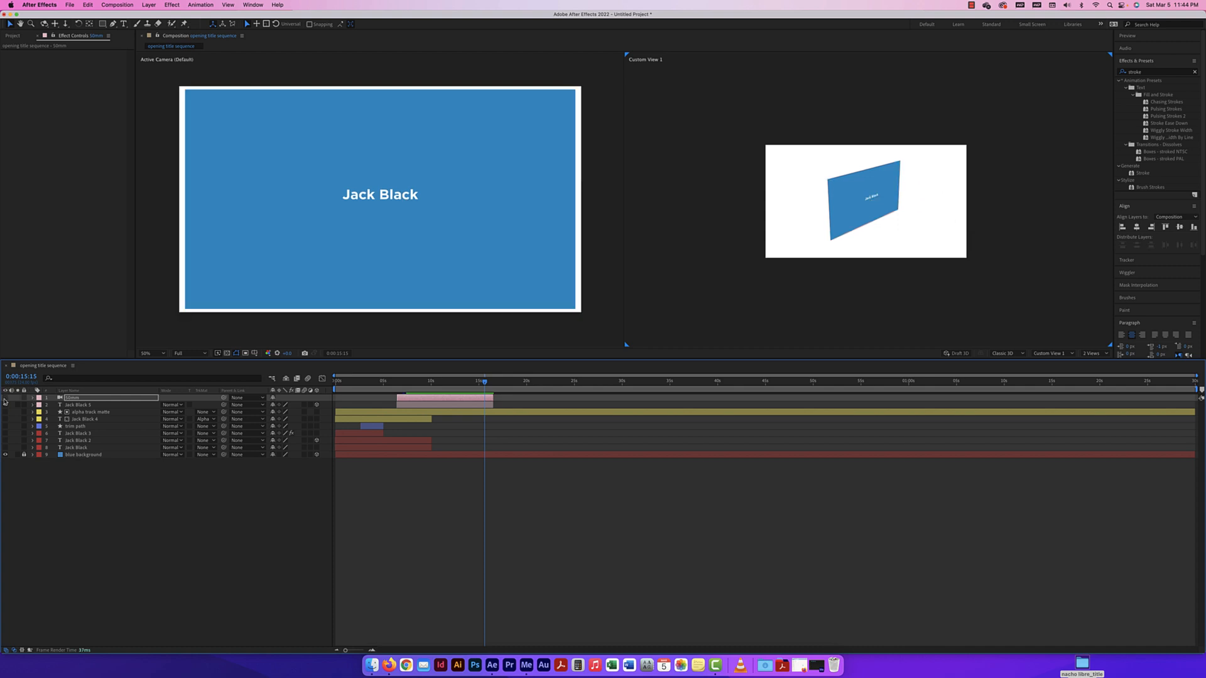
click(78, 404)
Unlock the blue background layer, reset its transform and lock it again
click(99, 455)
click(24, 454)
click(32, 455)
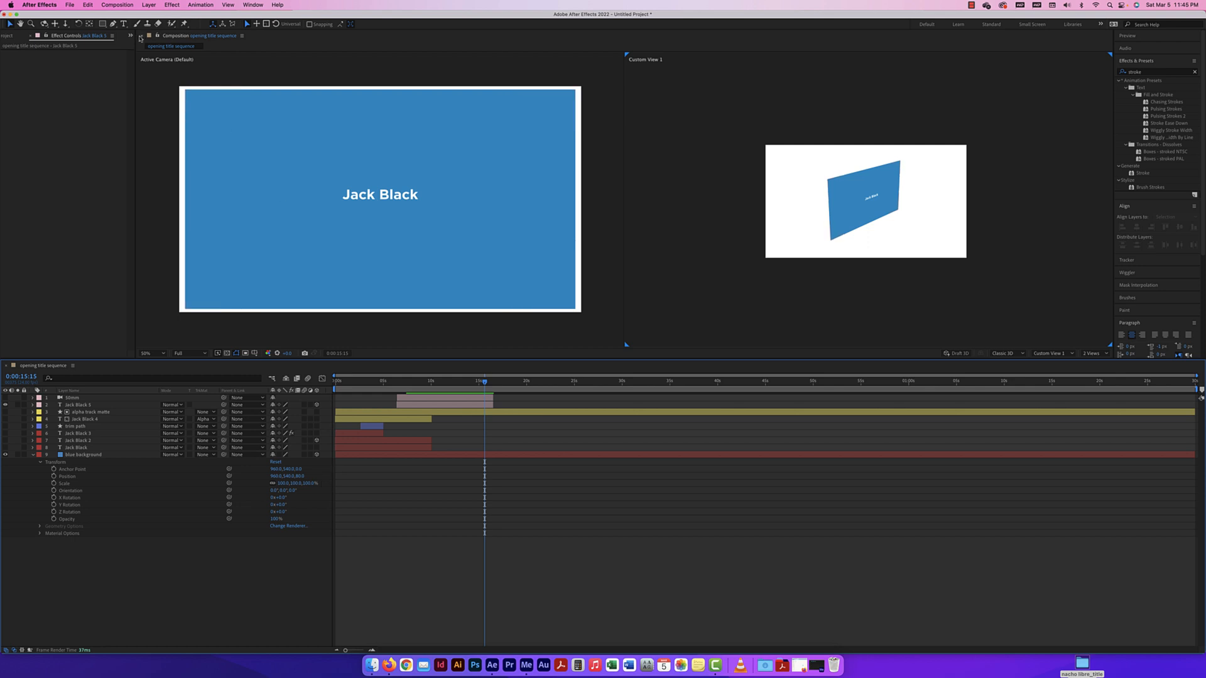
click(301, 478)
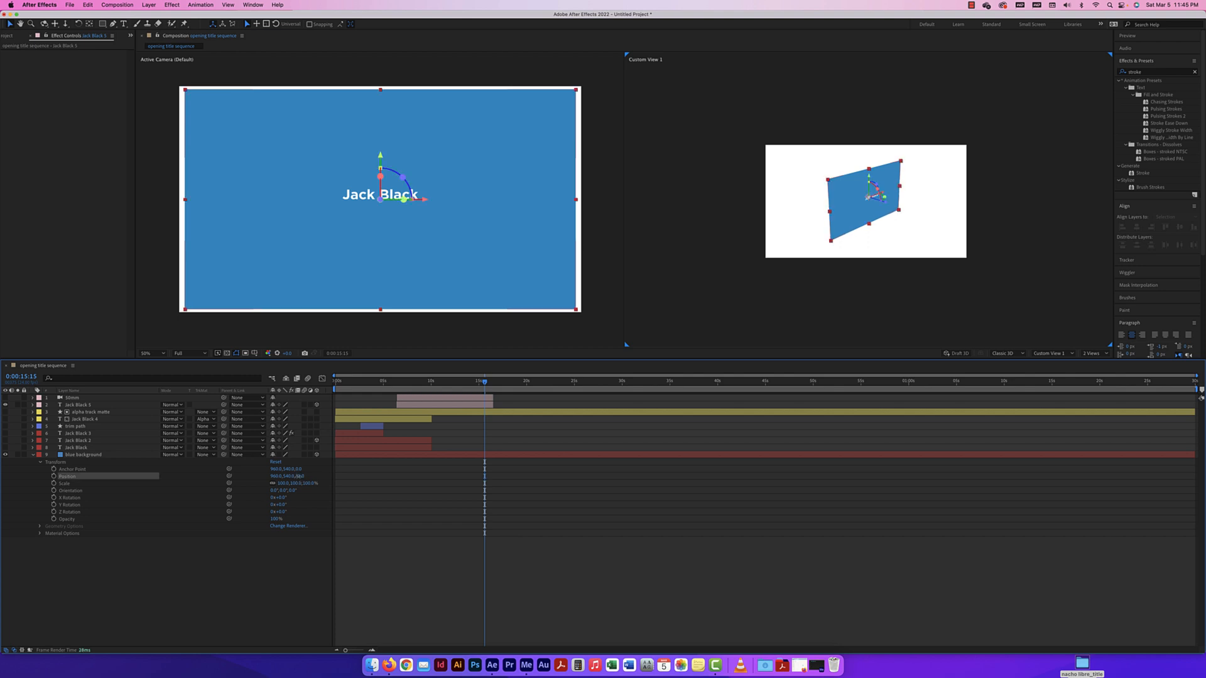
drag(265, 476, 258, 475)
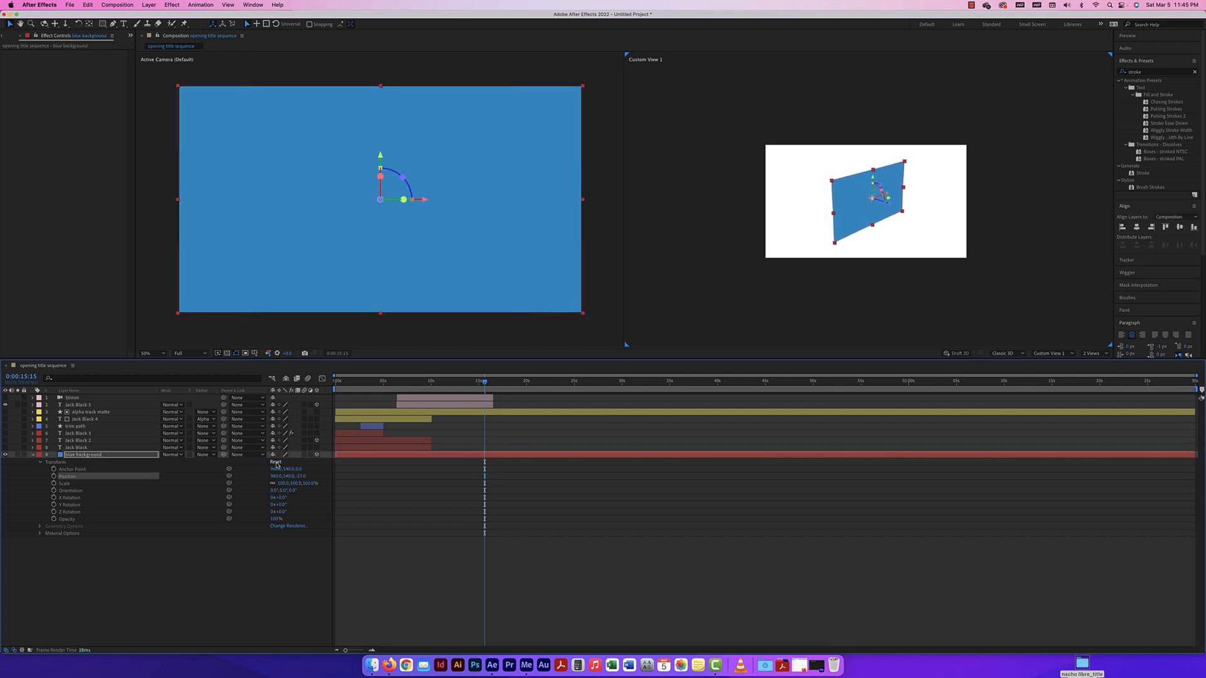
click(275, 462)
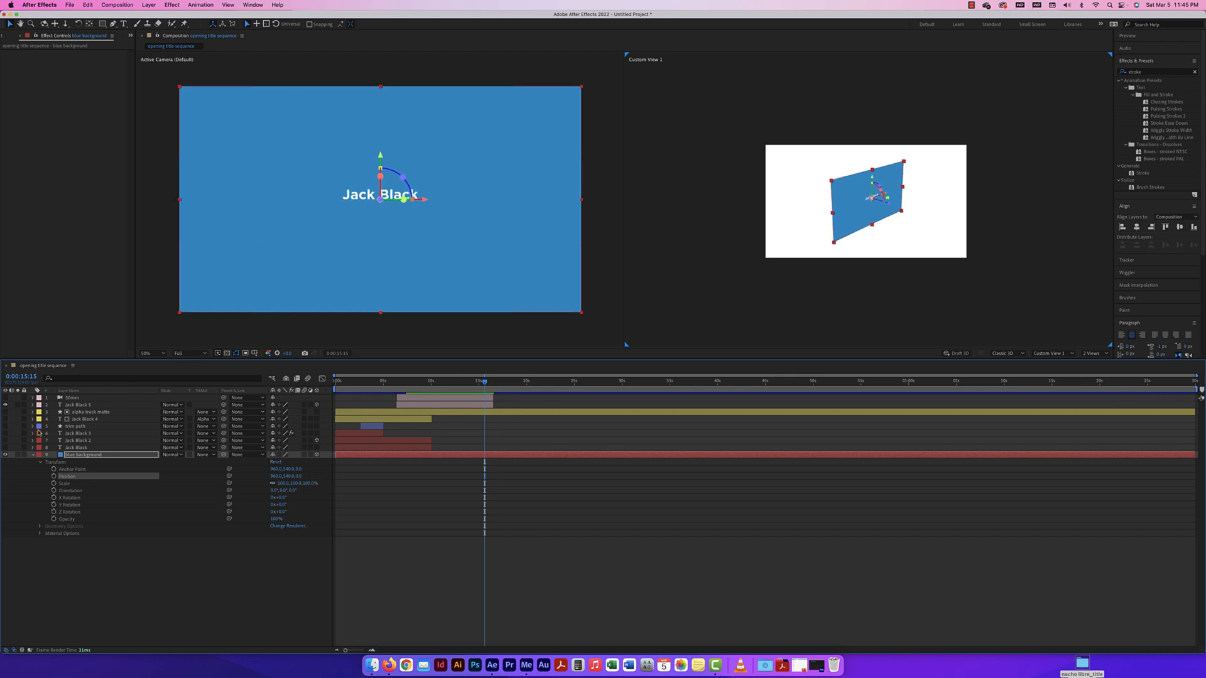
click(24, 454)
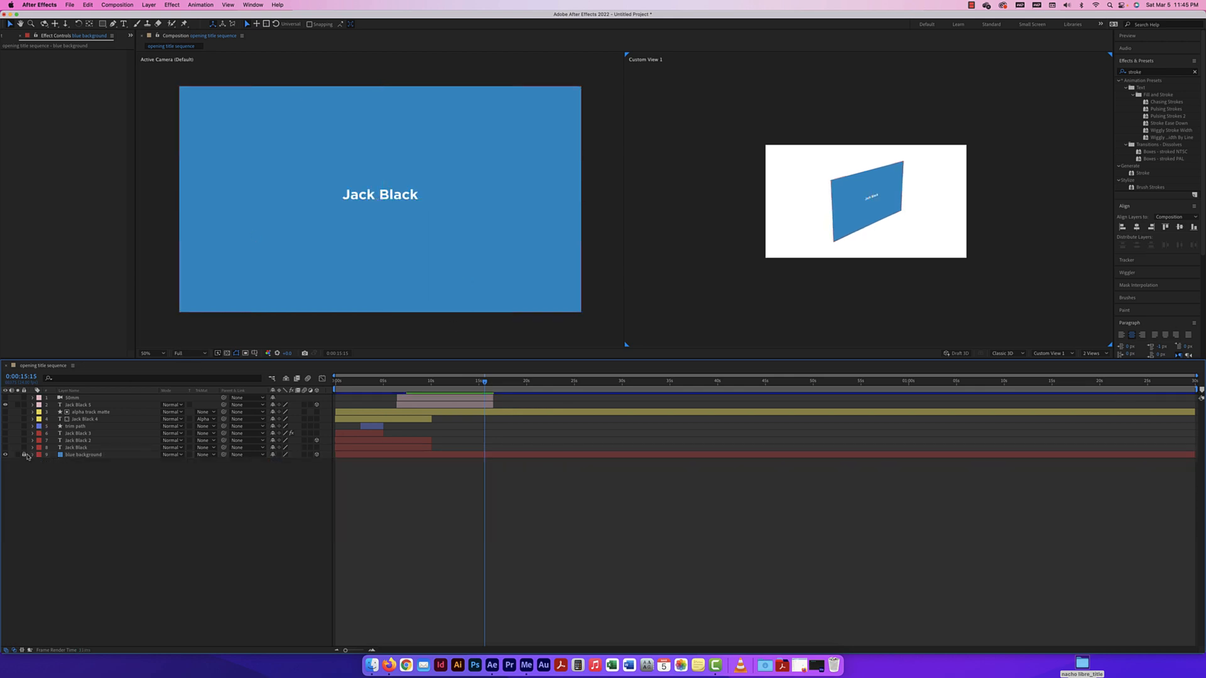
Add a one-node camera named 50mm with the 50mm preset above the hidden camera layer
click(71, 398)
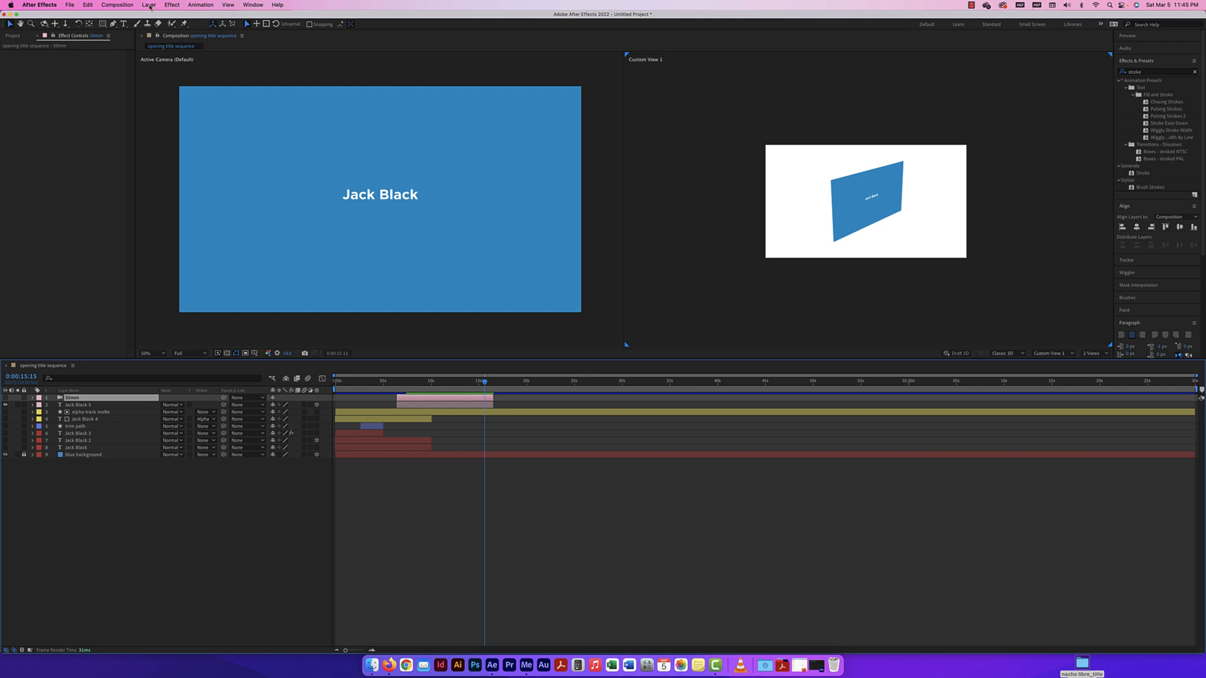
click(172, 5)
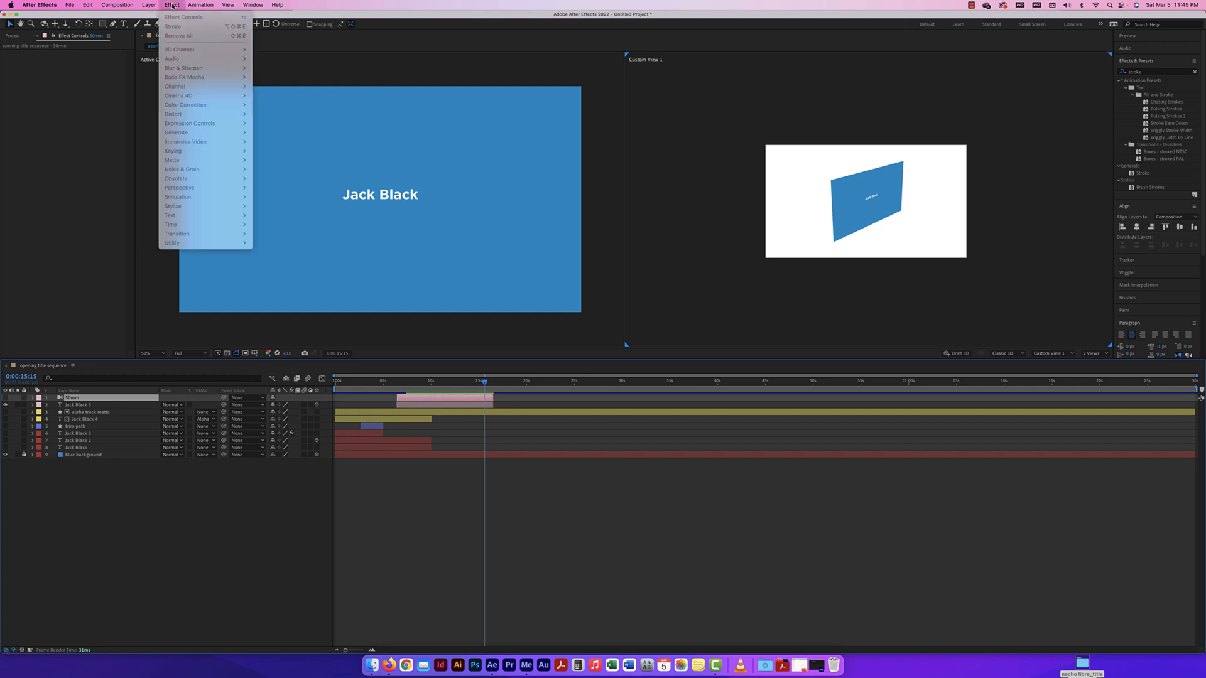
mouse_move(149, 5)
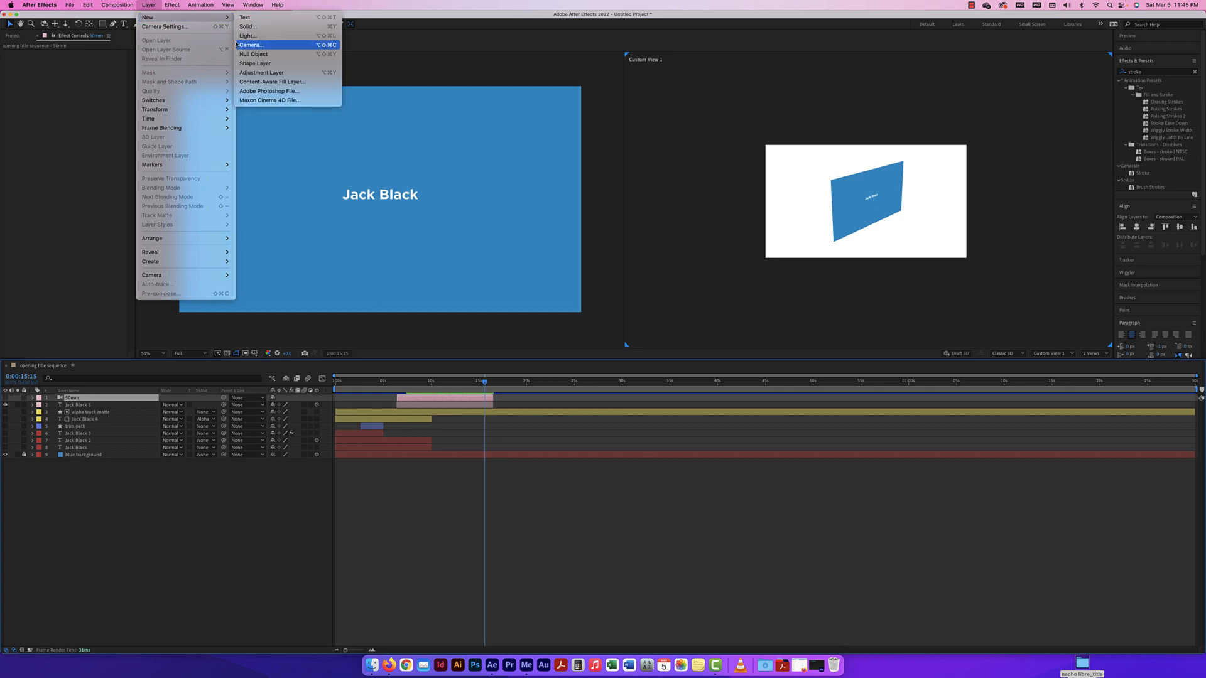
click(252, 45)
click(670, 340)
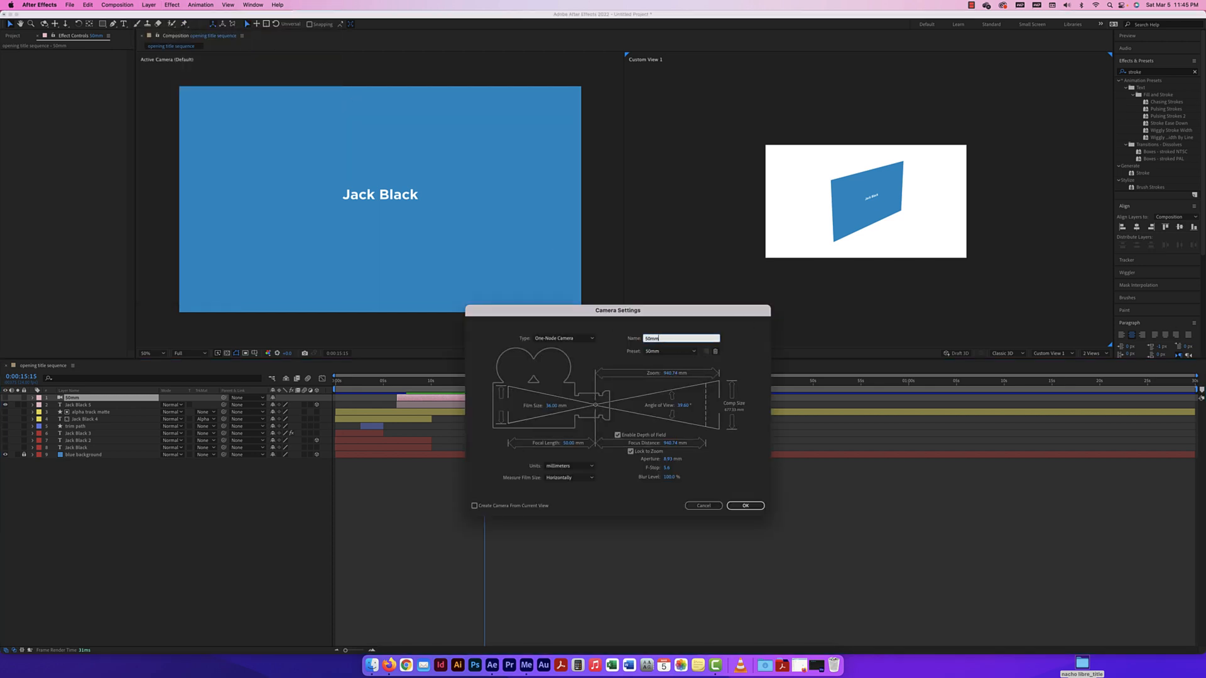
click(745, 505)
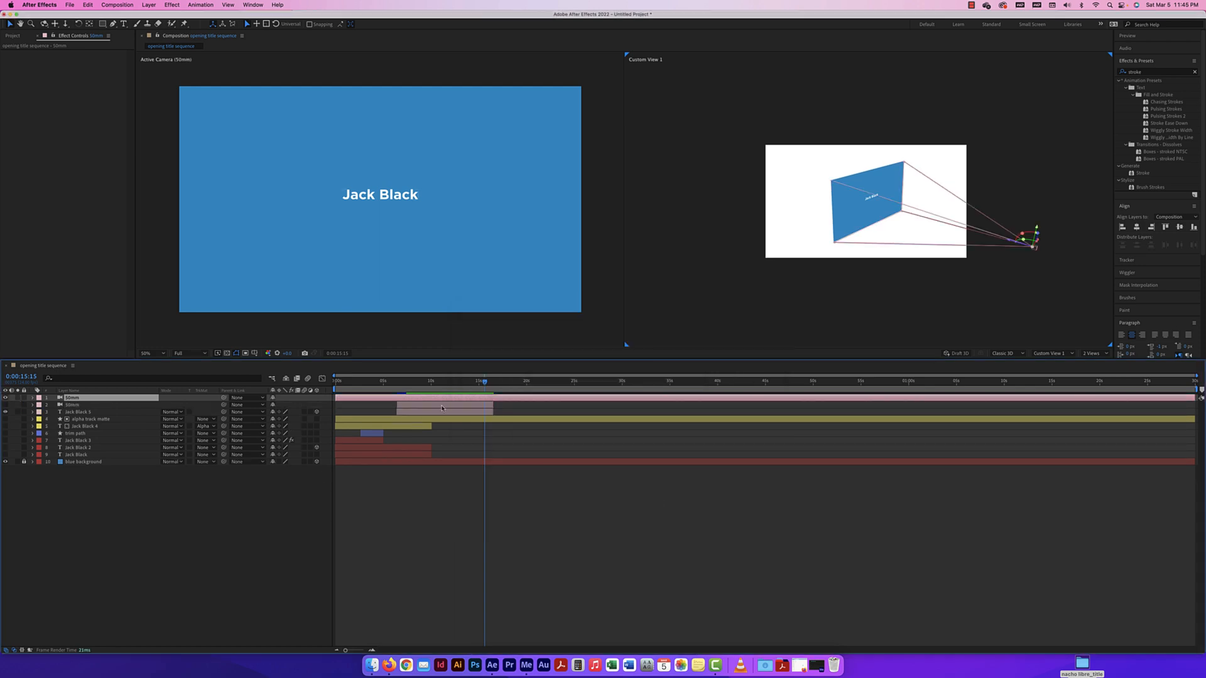
Trim the new 50mm camera layer to the Jack Black 5 layer's span, ending at 0:00:16:11
drag(455, 383, 492, 387)
key(alt+bracketleft)
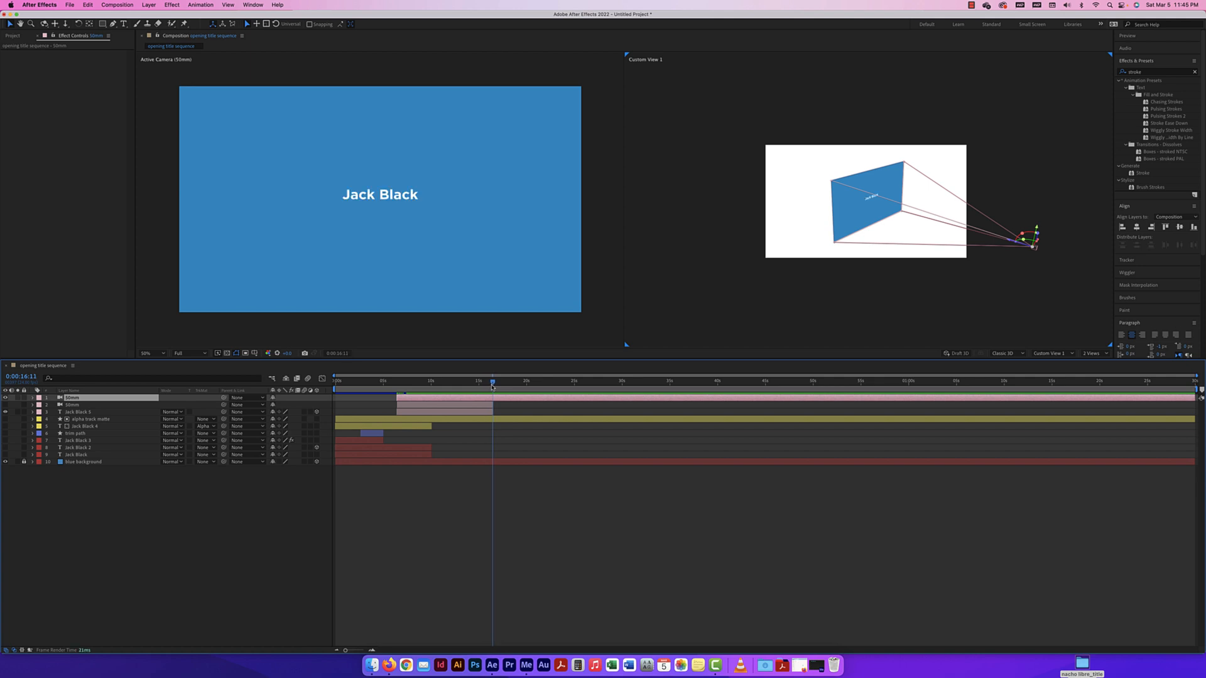
key(alt+bracketright)
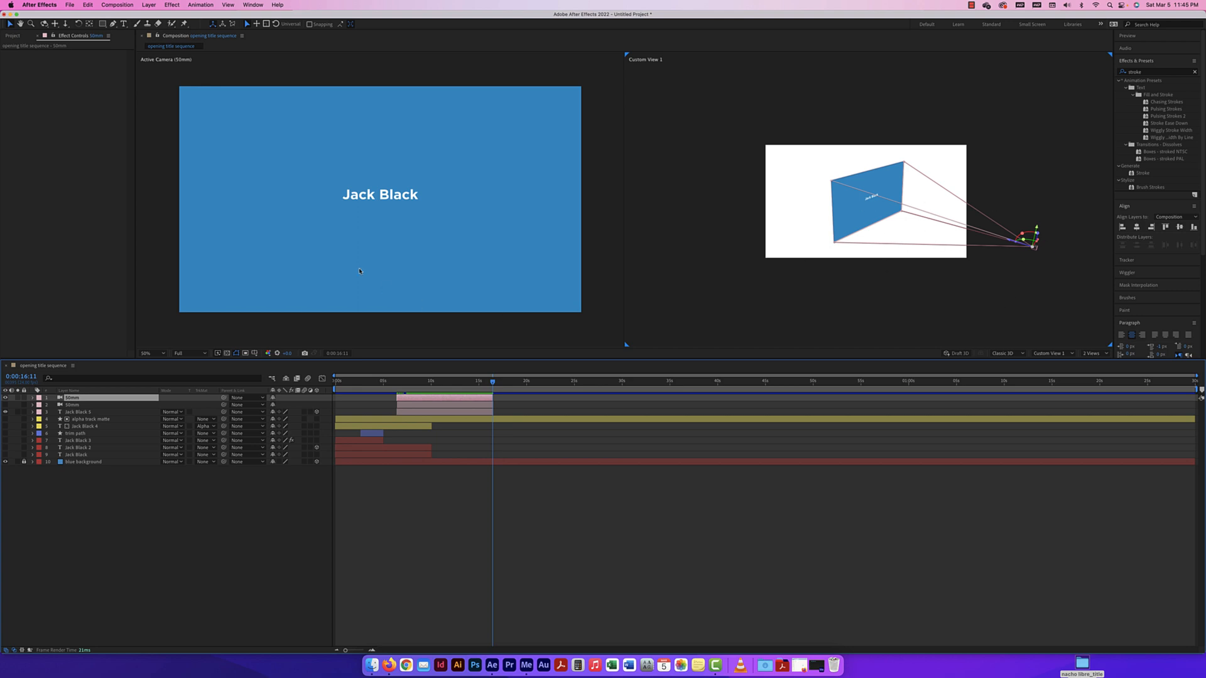
Turn off Depth of Field in the new 50mm camera's options
click(33, 398)
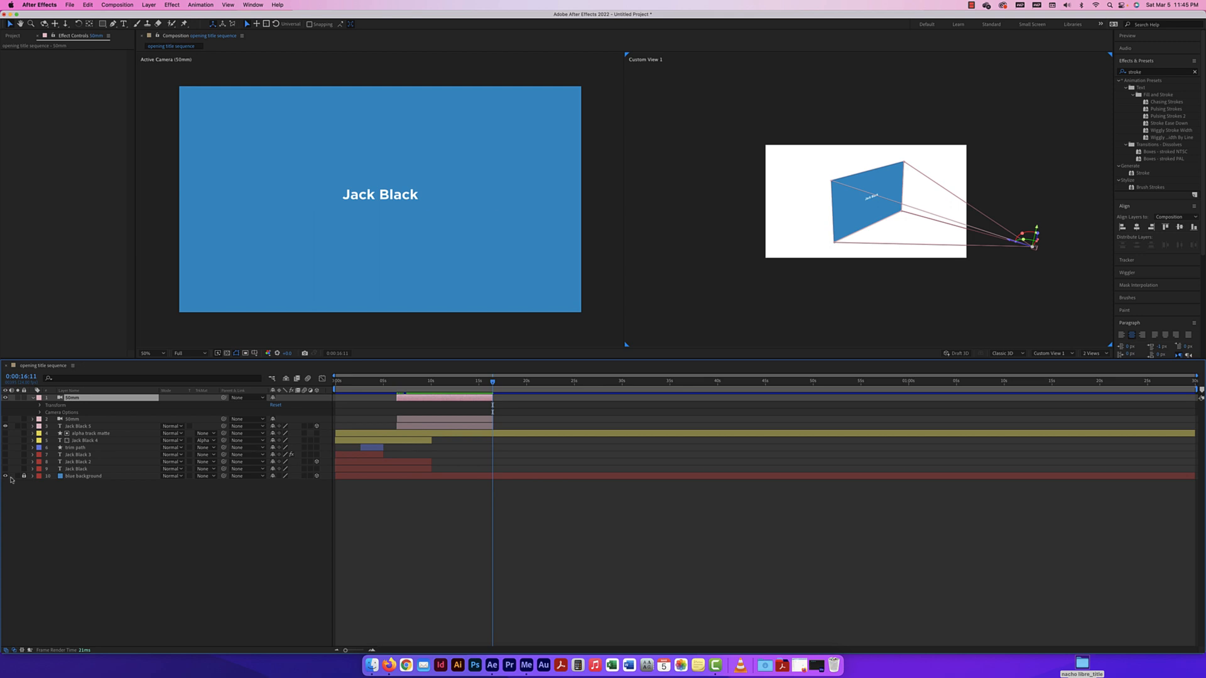
click(39, 413)
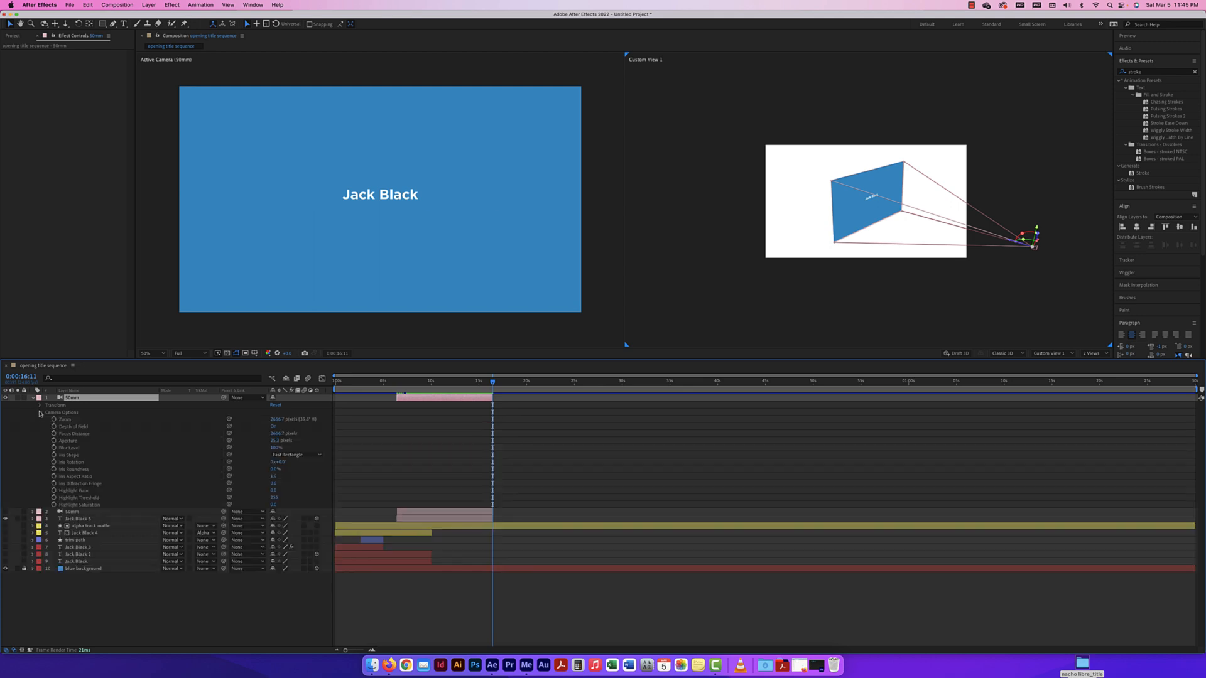
click(271, 427)
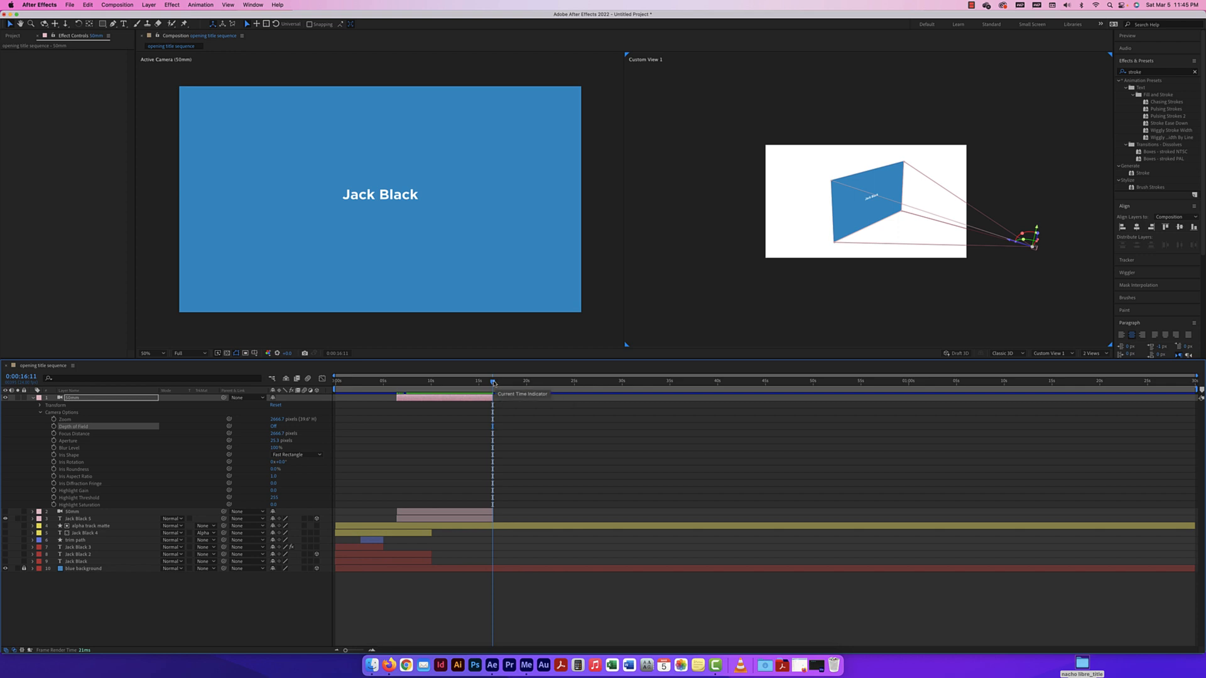
Start animating the new camera's Position with a keyframe at 0:00:08:21
drag(493, 381, 420, 383)
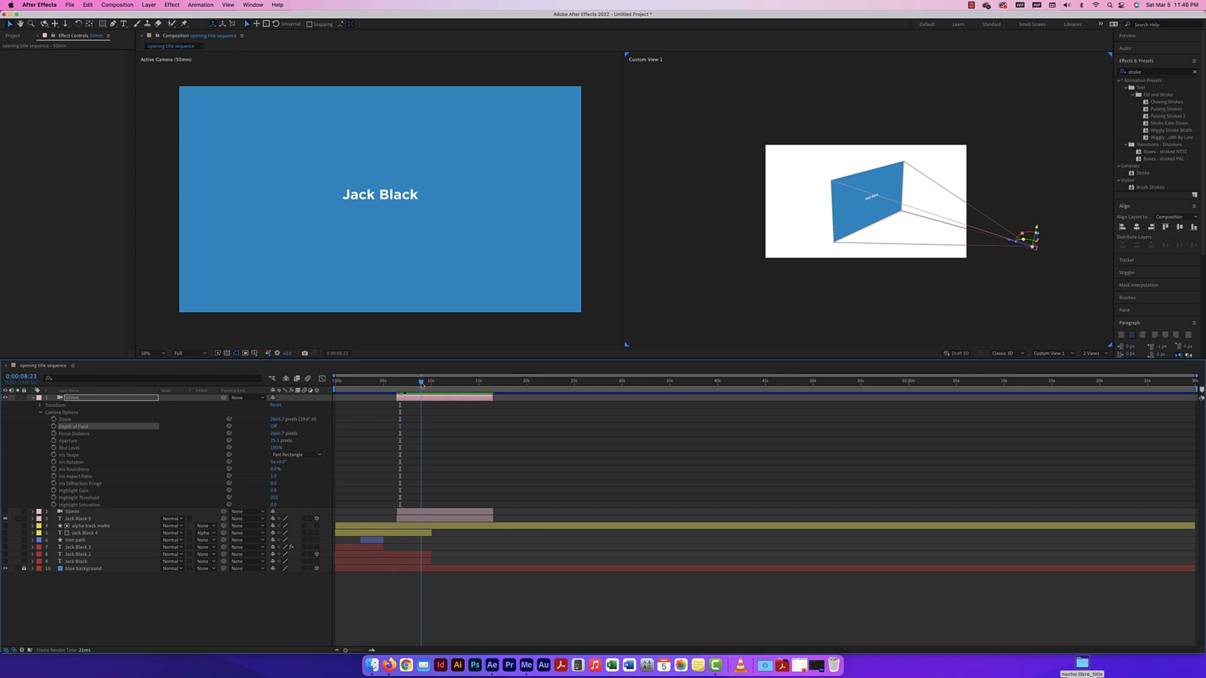
click(40, 413)
click(41, 406)
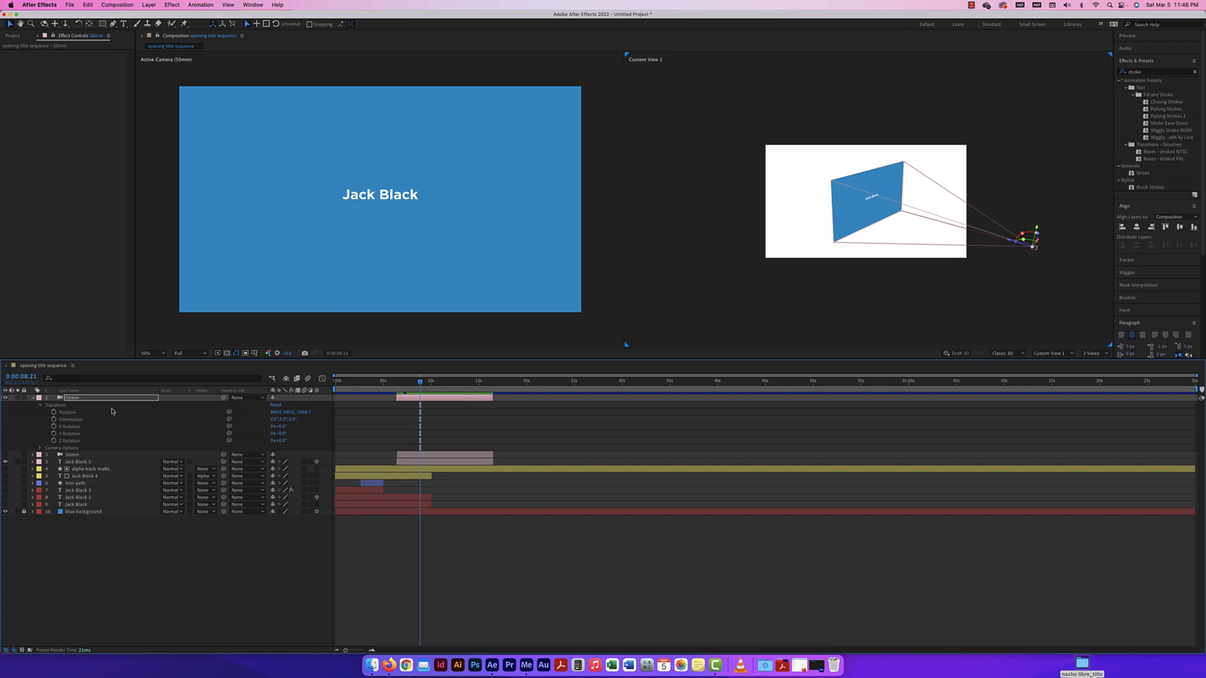
click(54, 413)
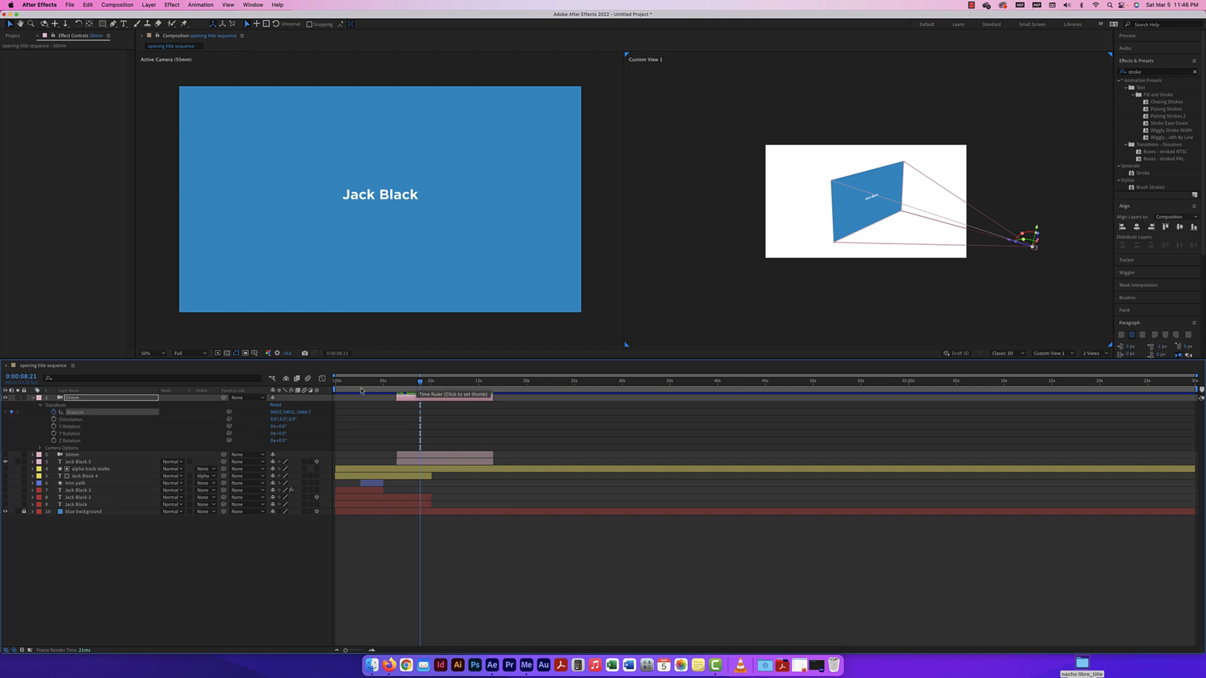
drag(305, 412, 382, 416)
drag(397, 415, 395, 417)
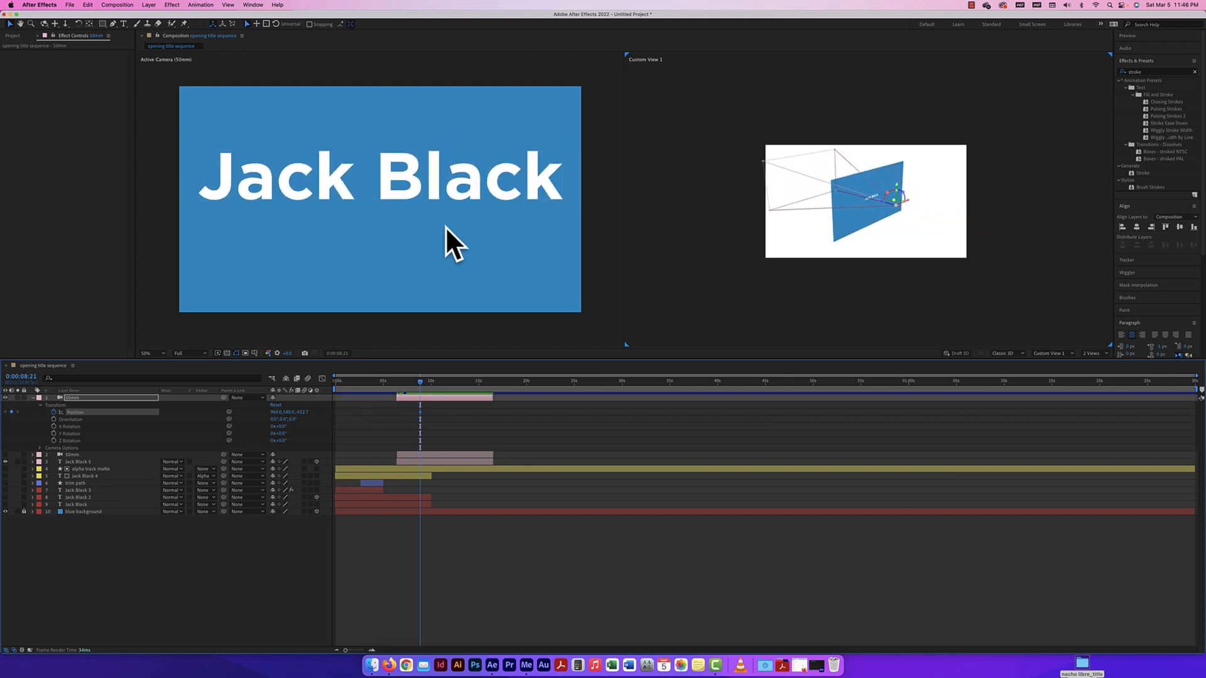
key(super+z)
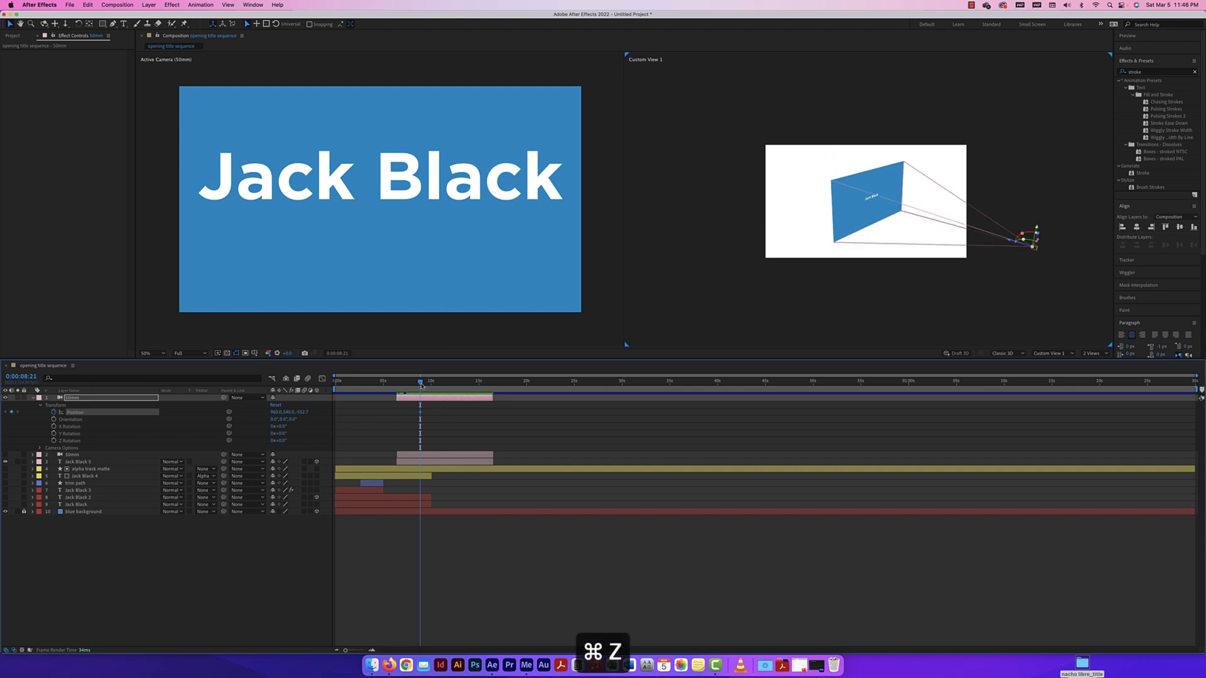
Reset the new camera's transform and keyframe its Z position at about -566.7 at 0:00:10:01
drag(420, 383, 421, 383)
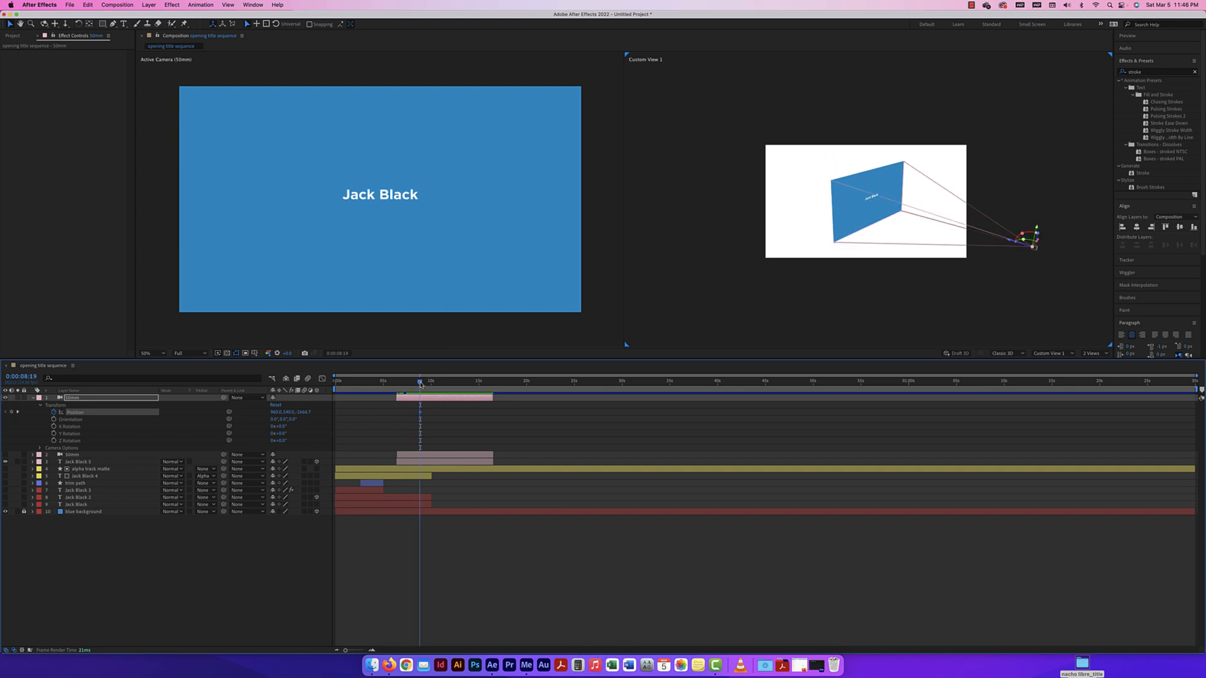
click(274, 405)
drag(420, 381, 432, 382)
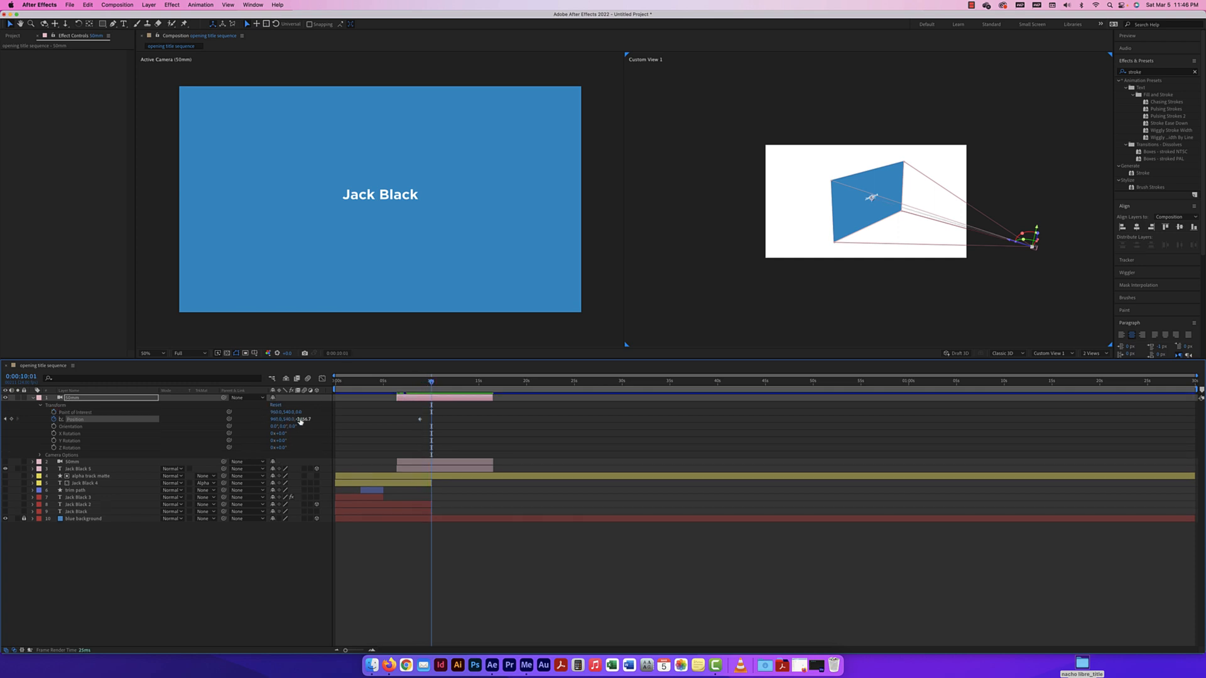
drag(304, 419, 390, 419)
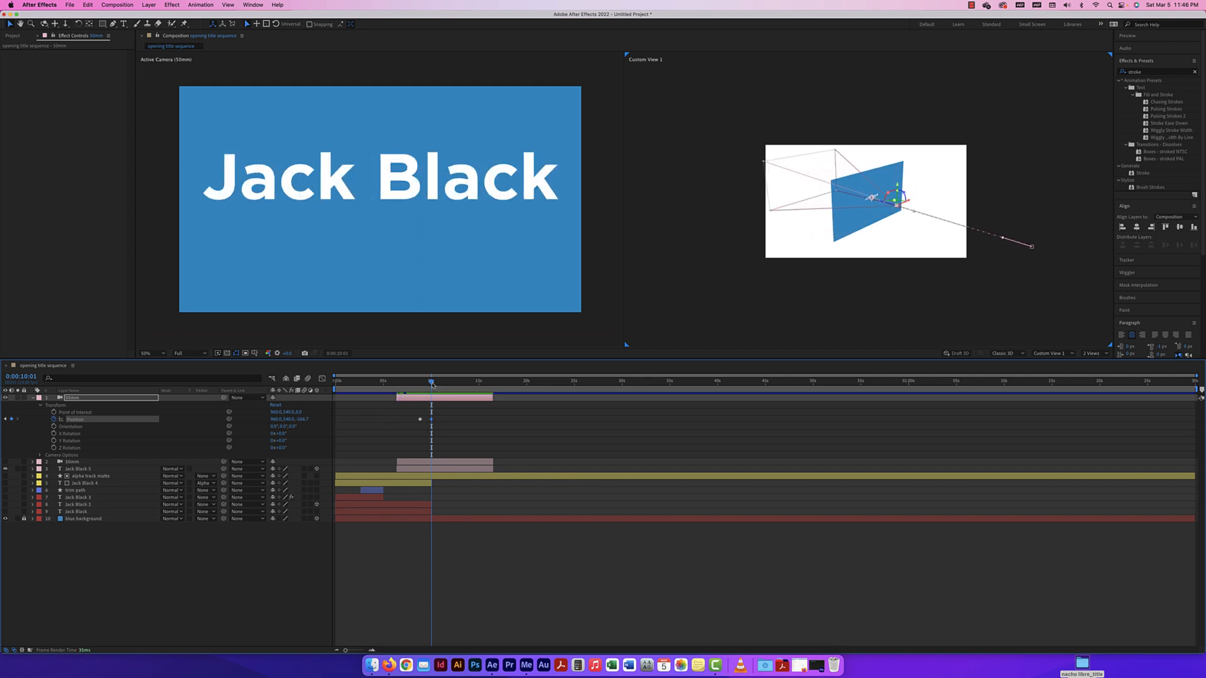
drag(431, 383, 445, 383)
drag(277, 419, 326, 420)
key(super+z)
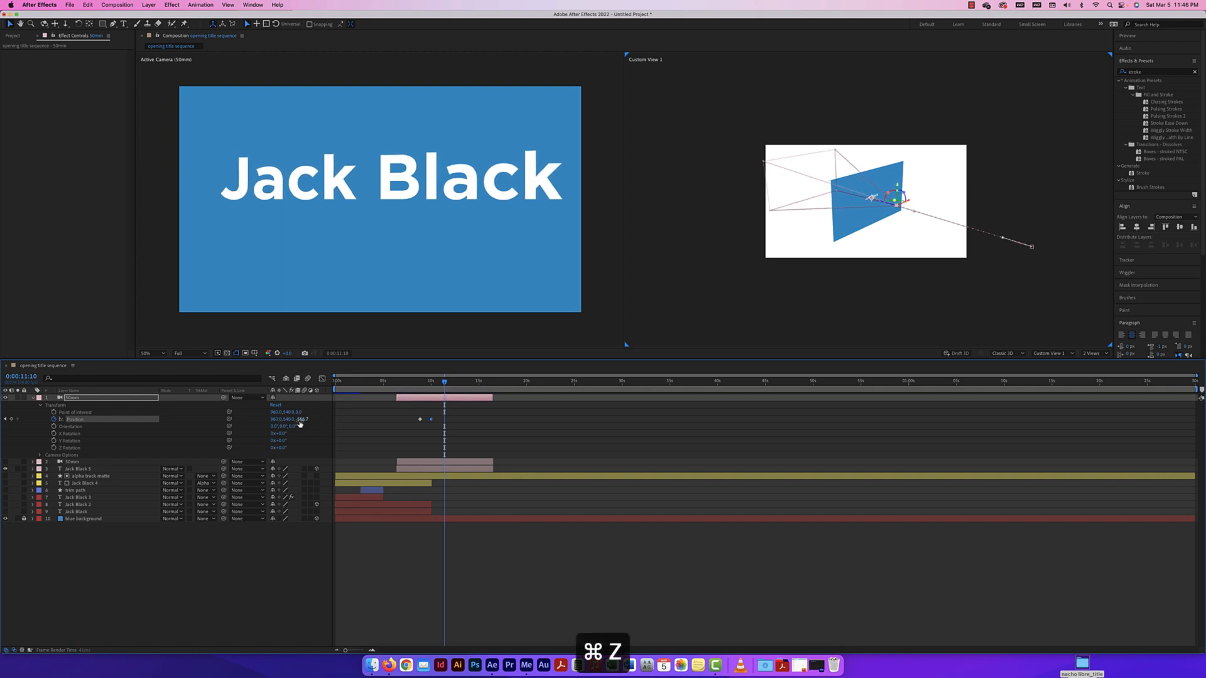
Enlarge the Custom View and change the new 50mm camera's type back to One-Node Camera
click(864, 295)
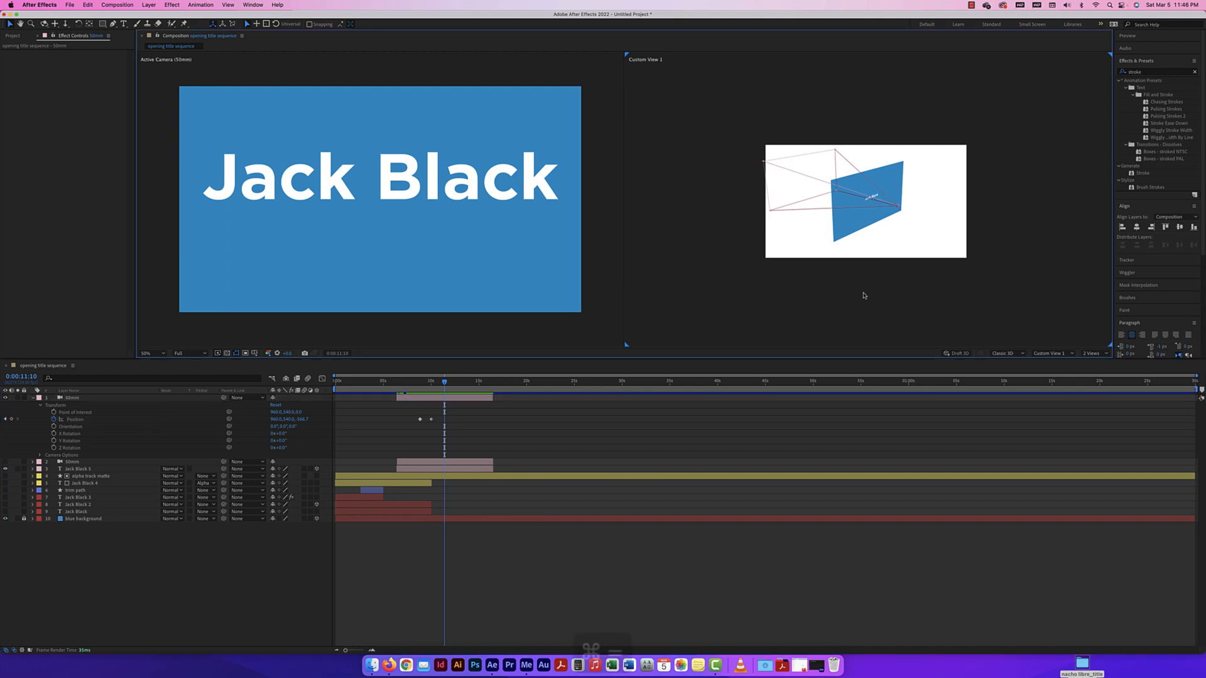
key(super+equal)
key(super+equal)
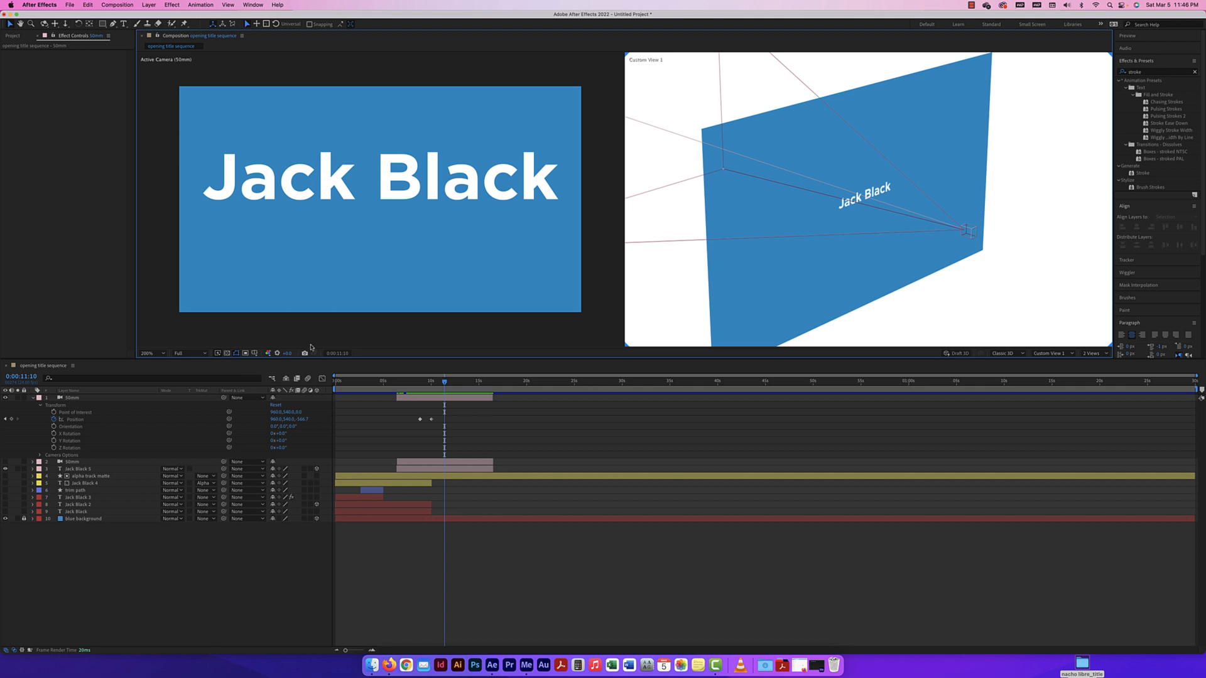
double_click(71, 398)
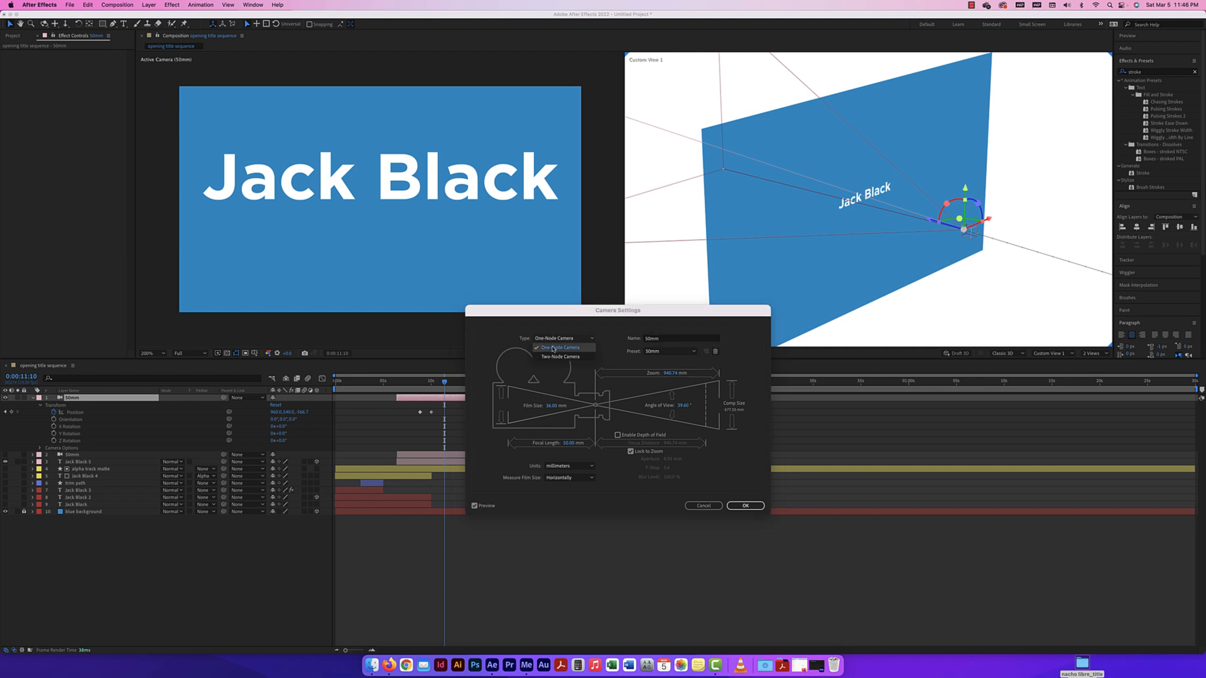
click(745, 506)
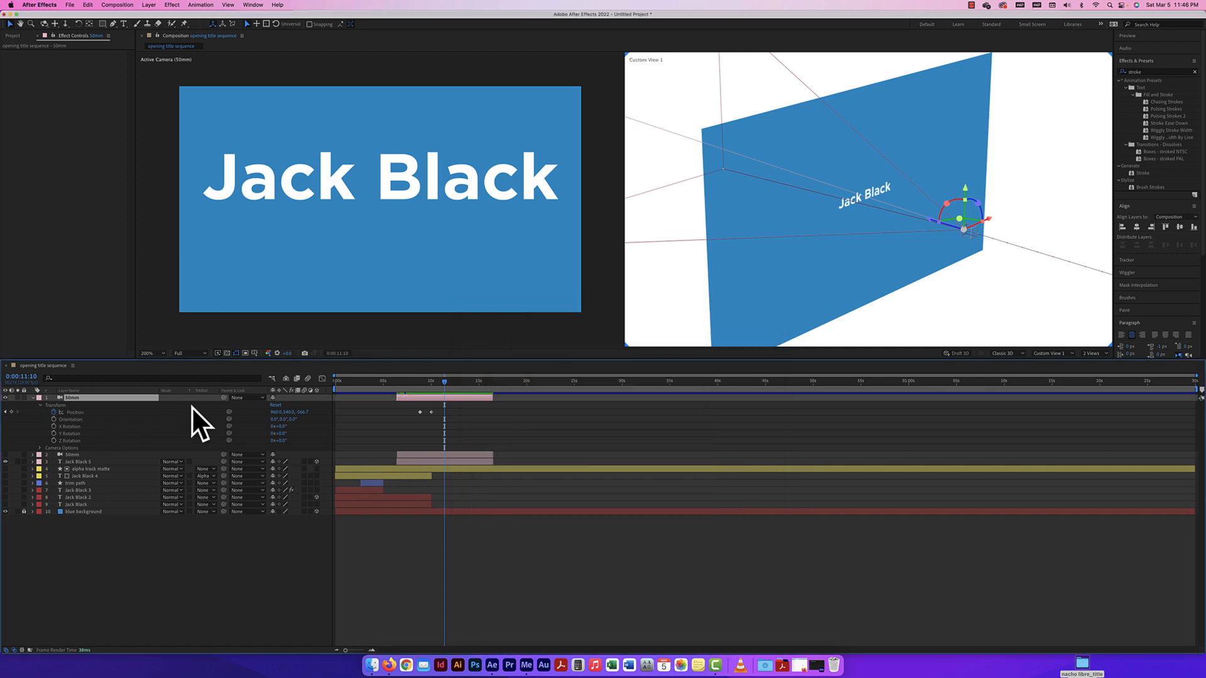
Reset the camera's transform at 0:00:11:03, then restore its type to One-Node Camera
drag(445, 382, 442, 383)
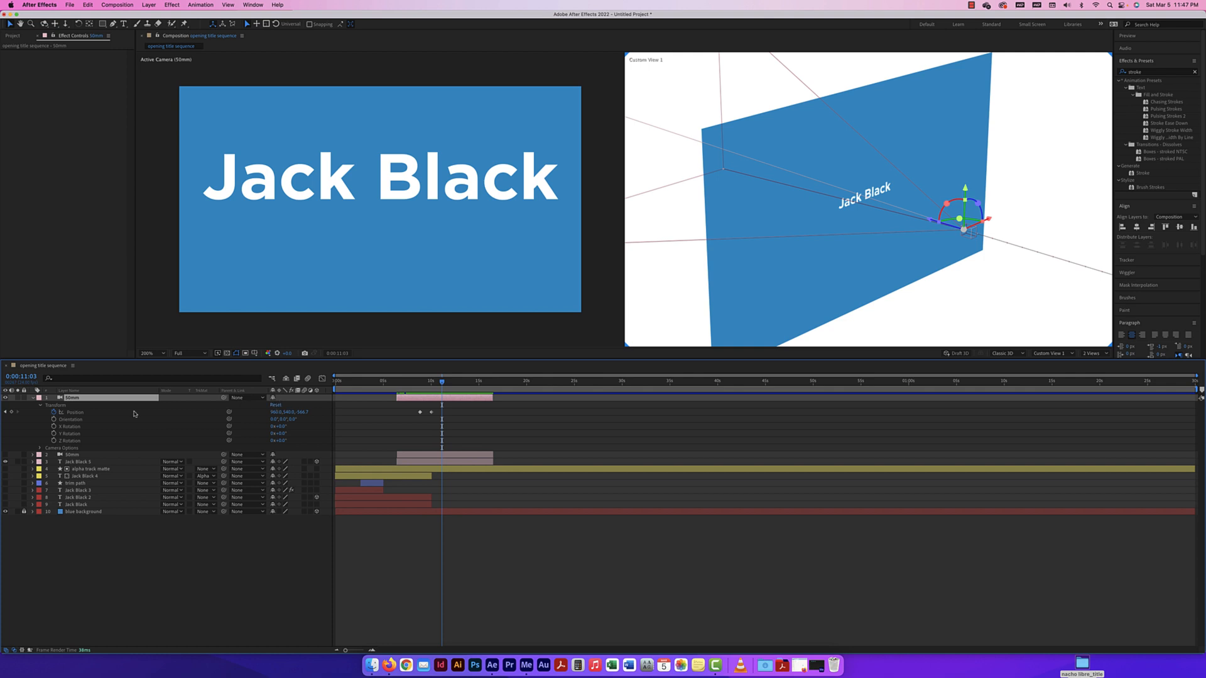
click(276, 405)
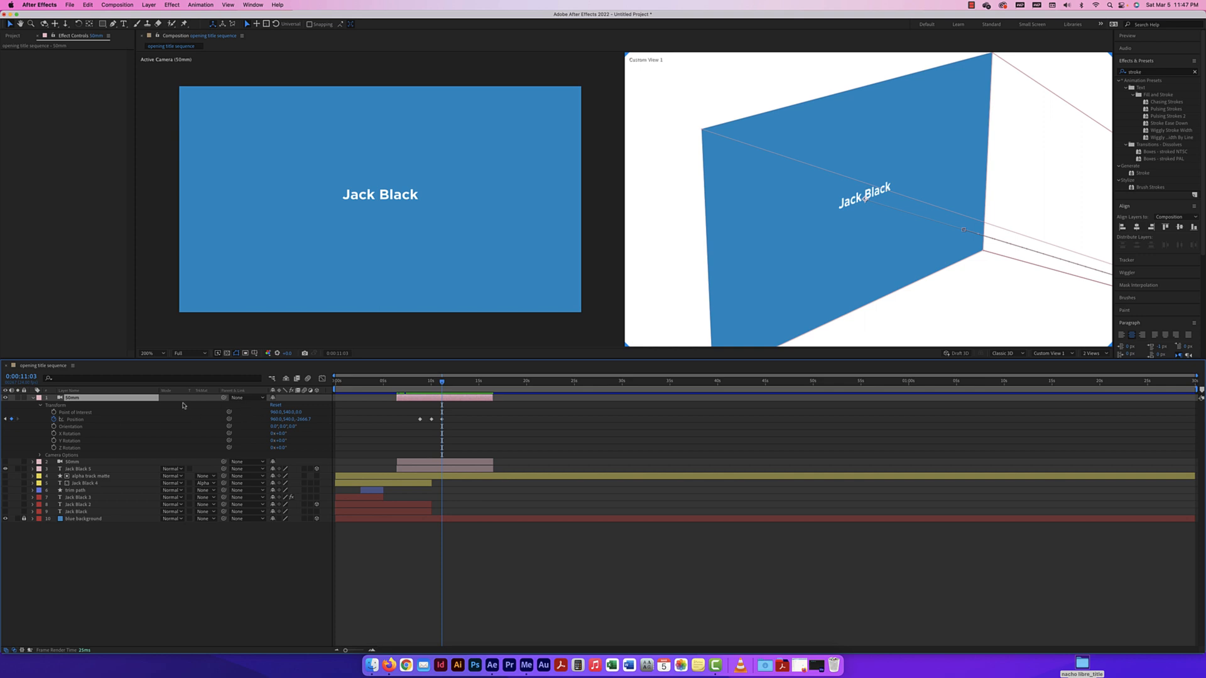
double_click(61, 399)
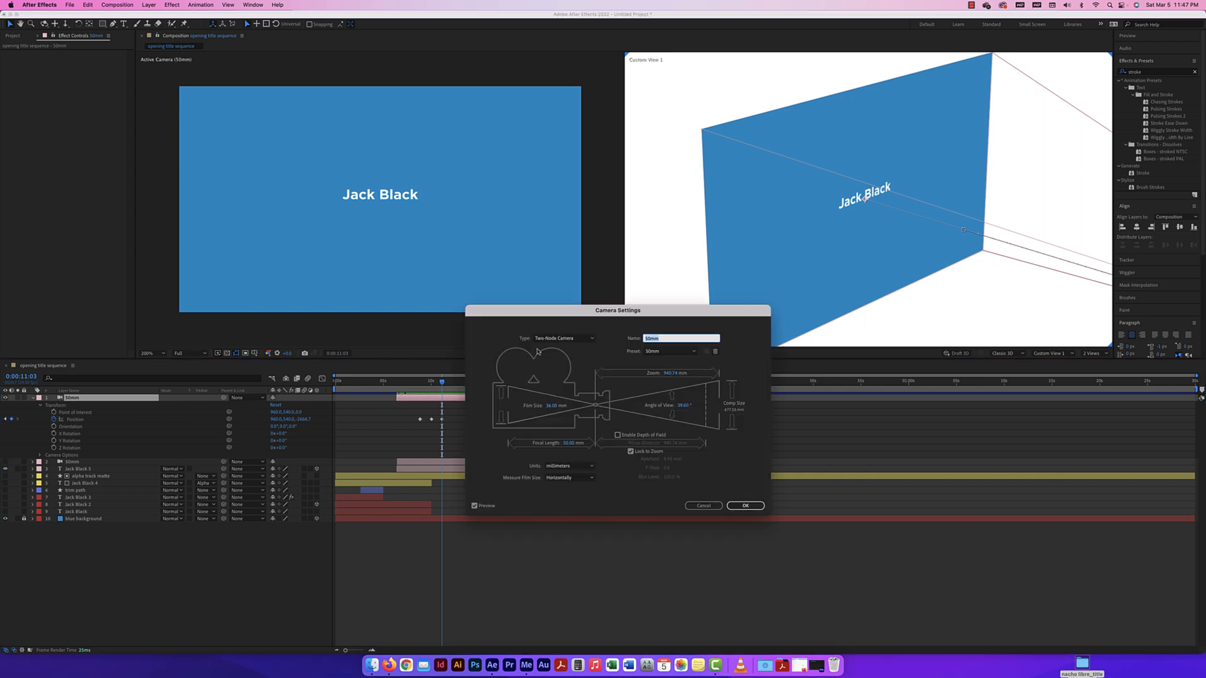
click(562, 339)
click(556, 330)
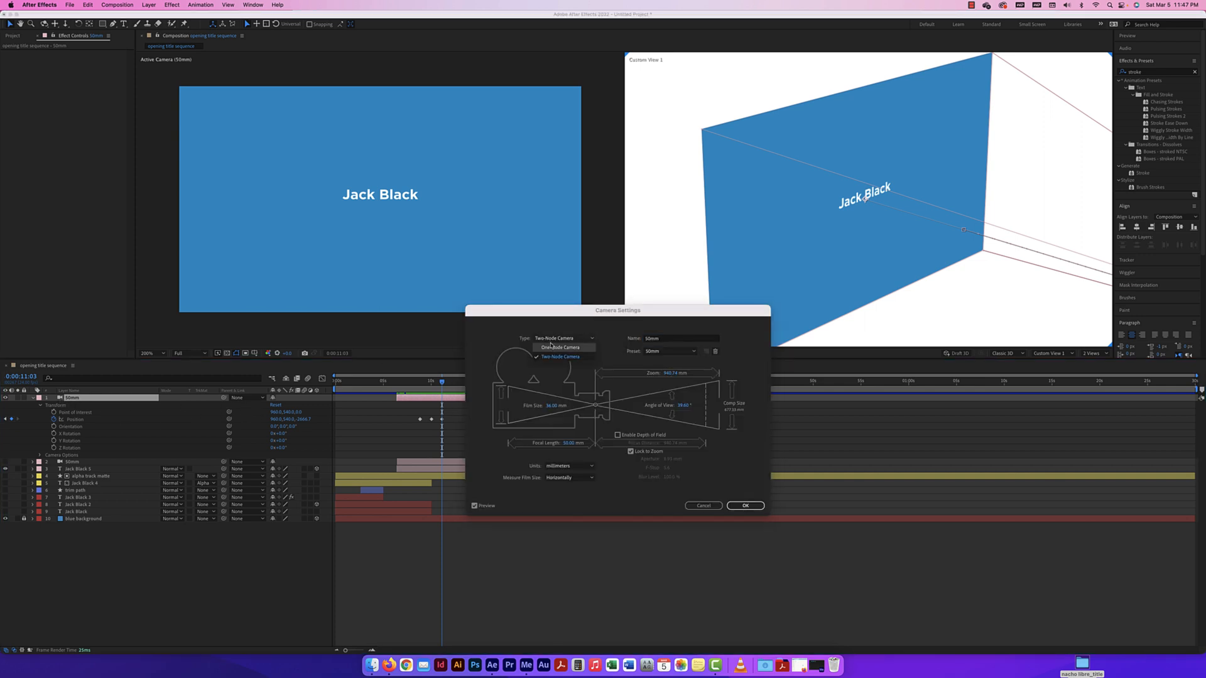
click(743, 505)
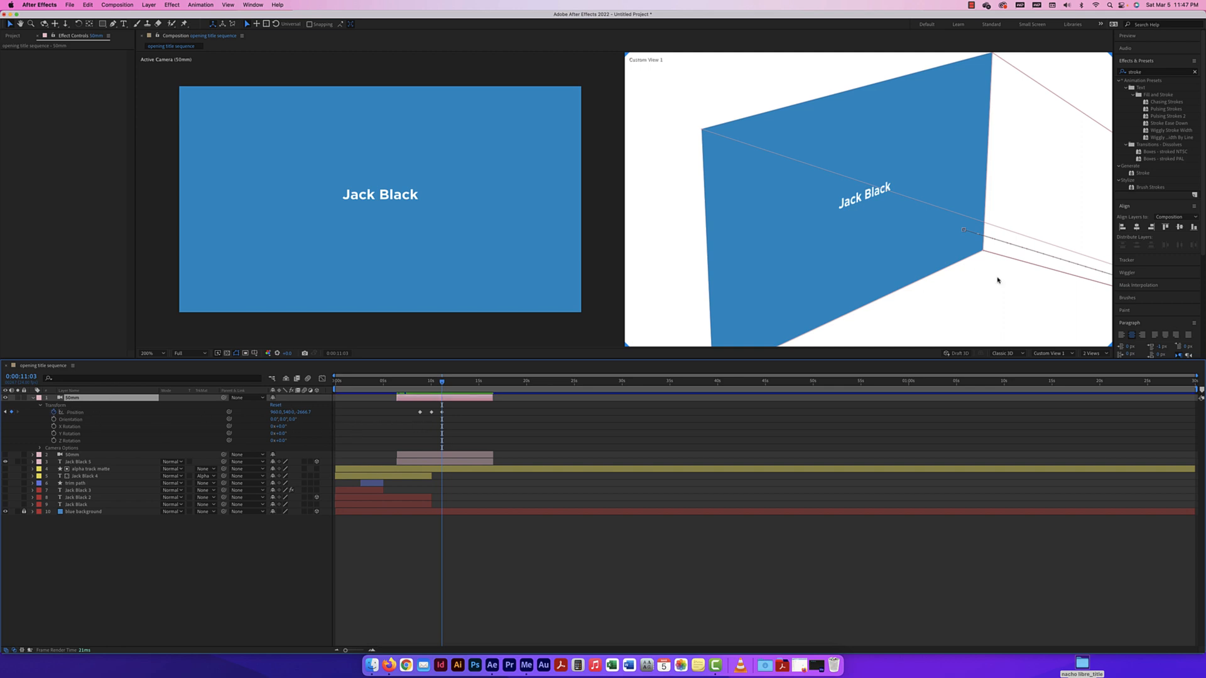
Delete the new camera's Position keyframe at 0:00:11:03
drag(1004, 280, 838, 244)
key(v)
key(h)
drag(758, 204, 883, 248)
drag(772, 216, 963, 278)
key(v)
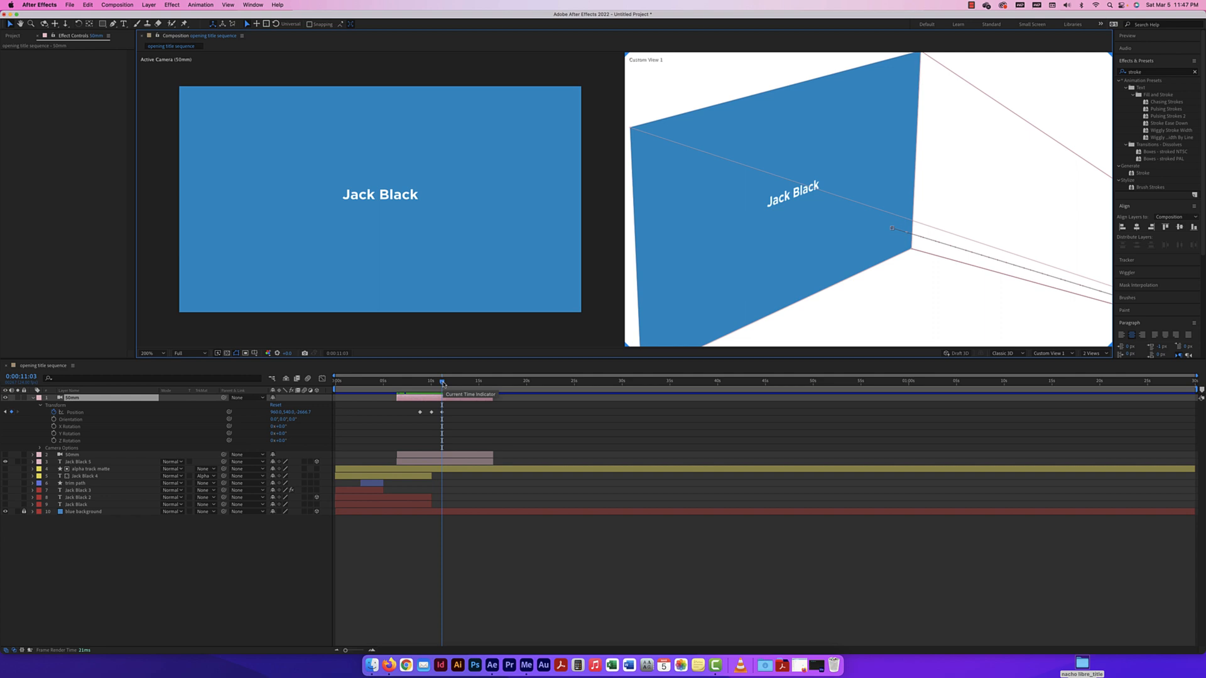
mouse_move(443, 383)
mouse_down()
mouse_move(415, 383)
mouse_move(430, 383)
mouse_up()
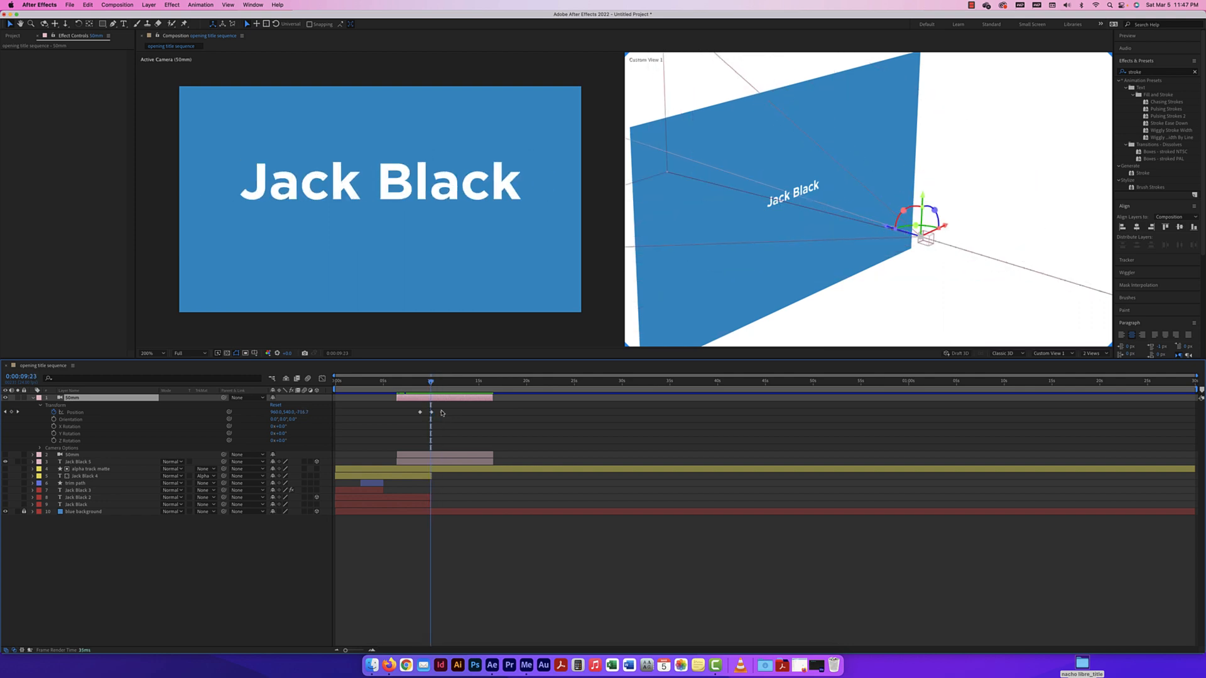
click(431, 412)
key(Delete)
At 0:00:11:04, keyframe the camera closer to the word Jack, with X about 850 and Z about -346.7
drag(433, 384, 443, 384)
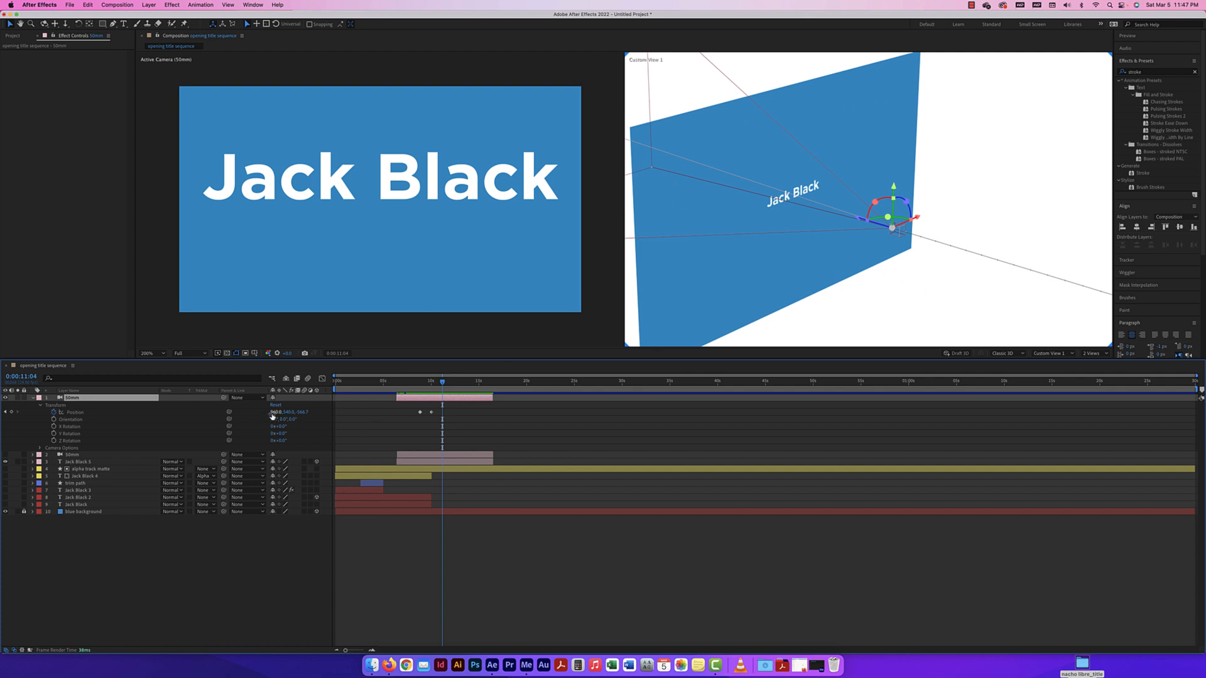
drag(273, 415, 190, 417)
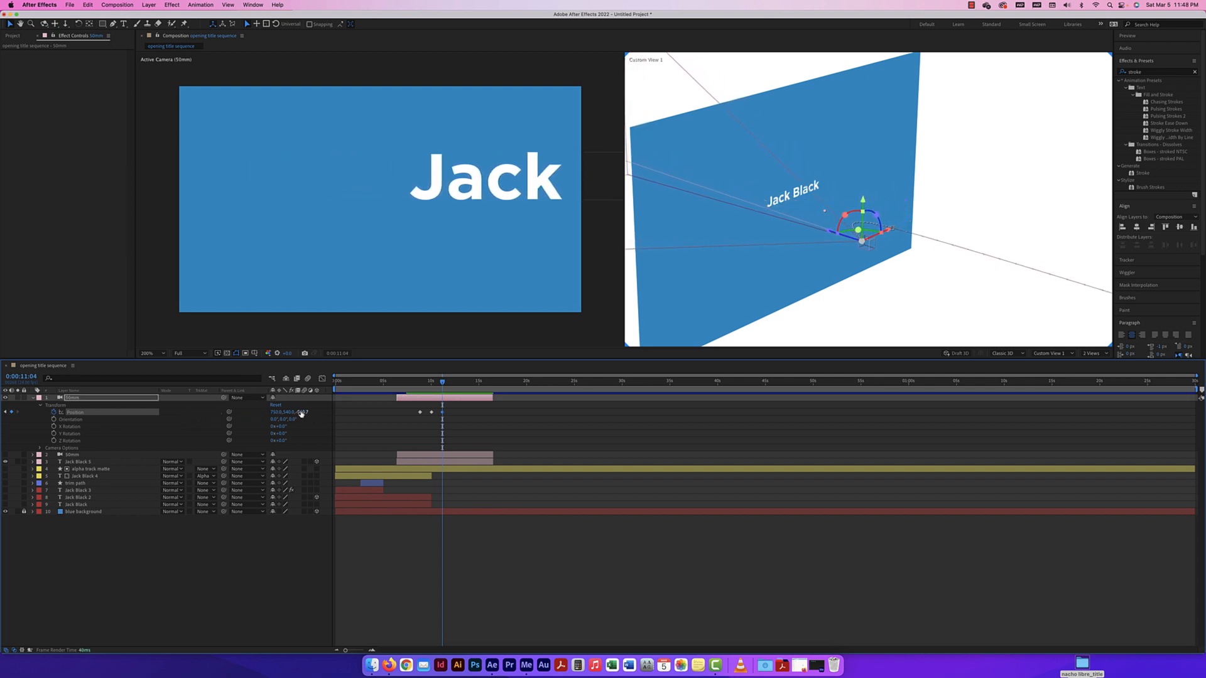
drag(300, 415, 555, 406)
drag(277, 412, 321, 413)
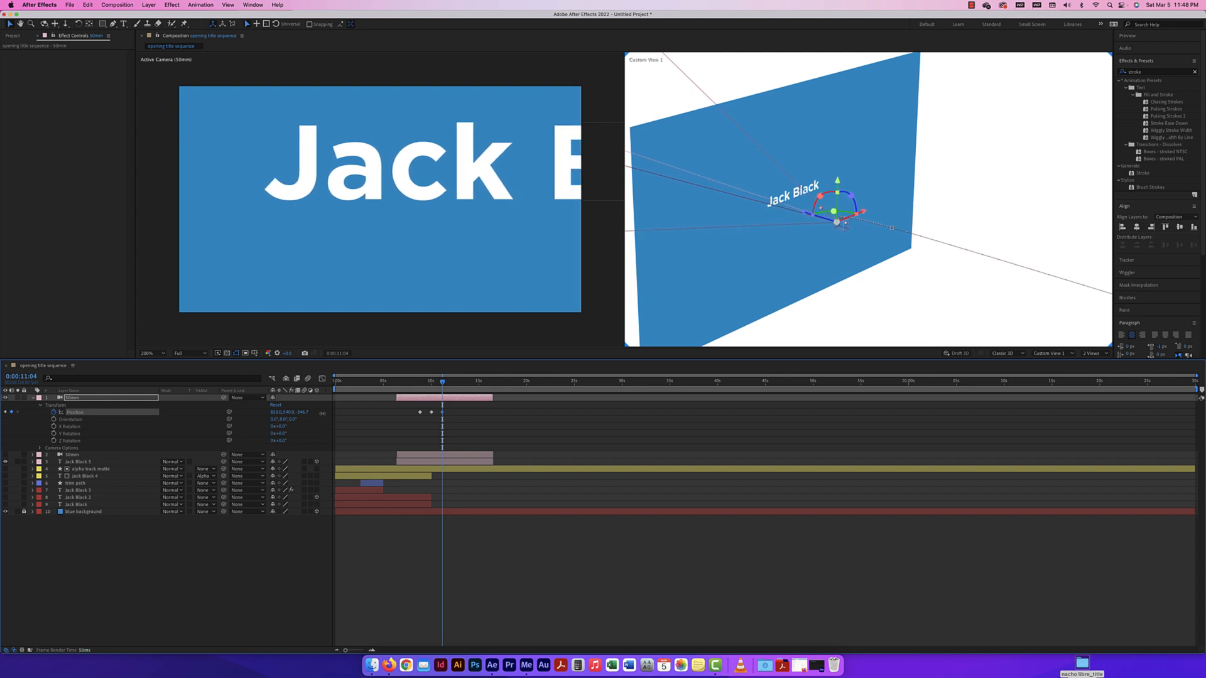
At 0:00:12:22, keyframe the camera's X position at about 1040 so it frames the word Black
click(443, 382)
drag(448, 383, 464, 383)
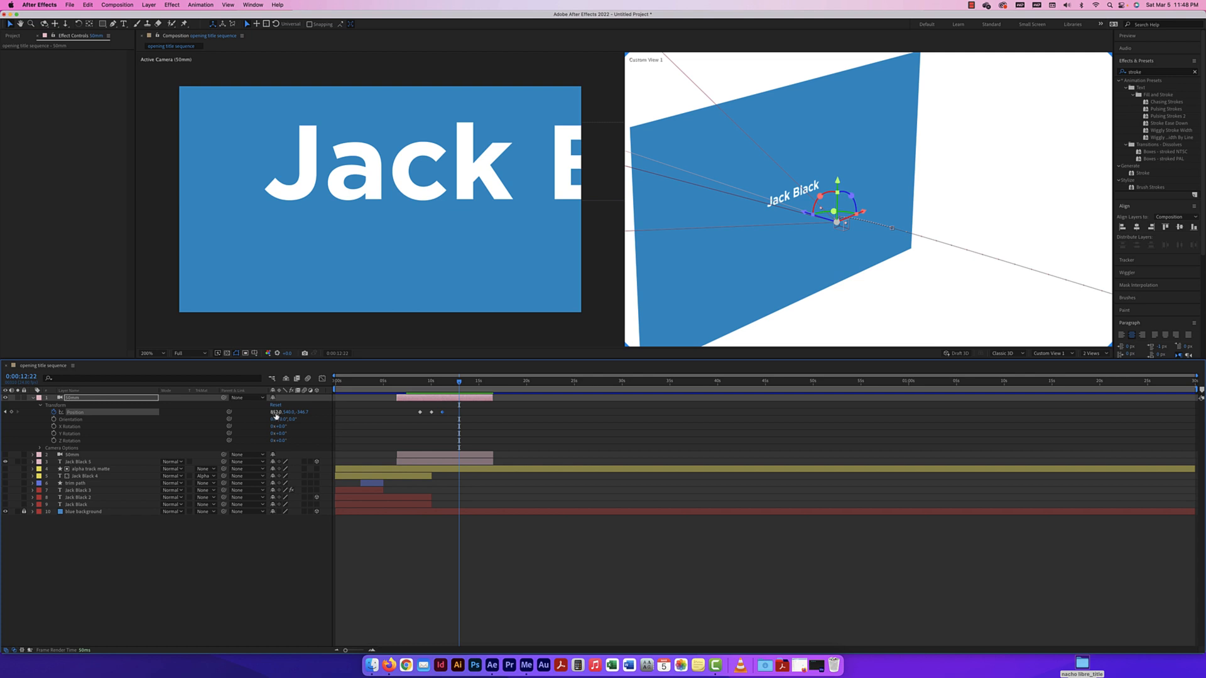
drag(276, 415, 357, 418)
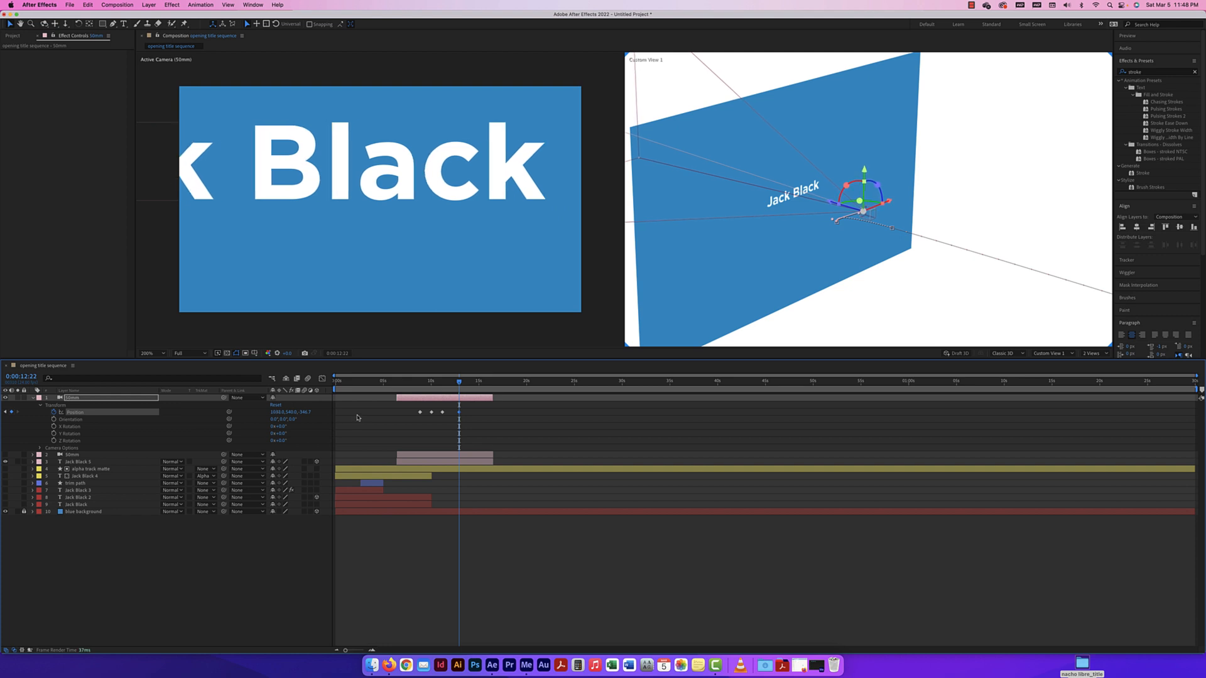
At 0:00:14:08, keyframe the camera closer to the word Black, with Z about -282 and X adjusted to center the word
drag(459, 381, 473, 382)
drag(307, 412, 334, 412)
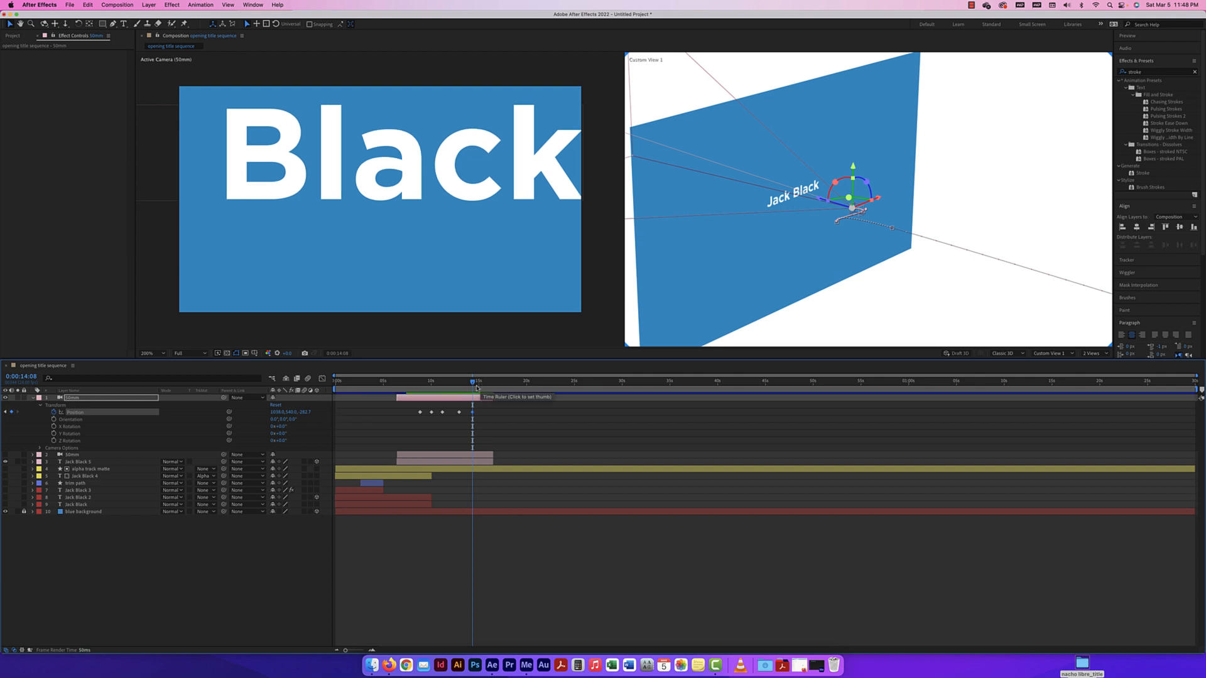
drag(280, 414, 283, 413)
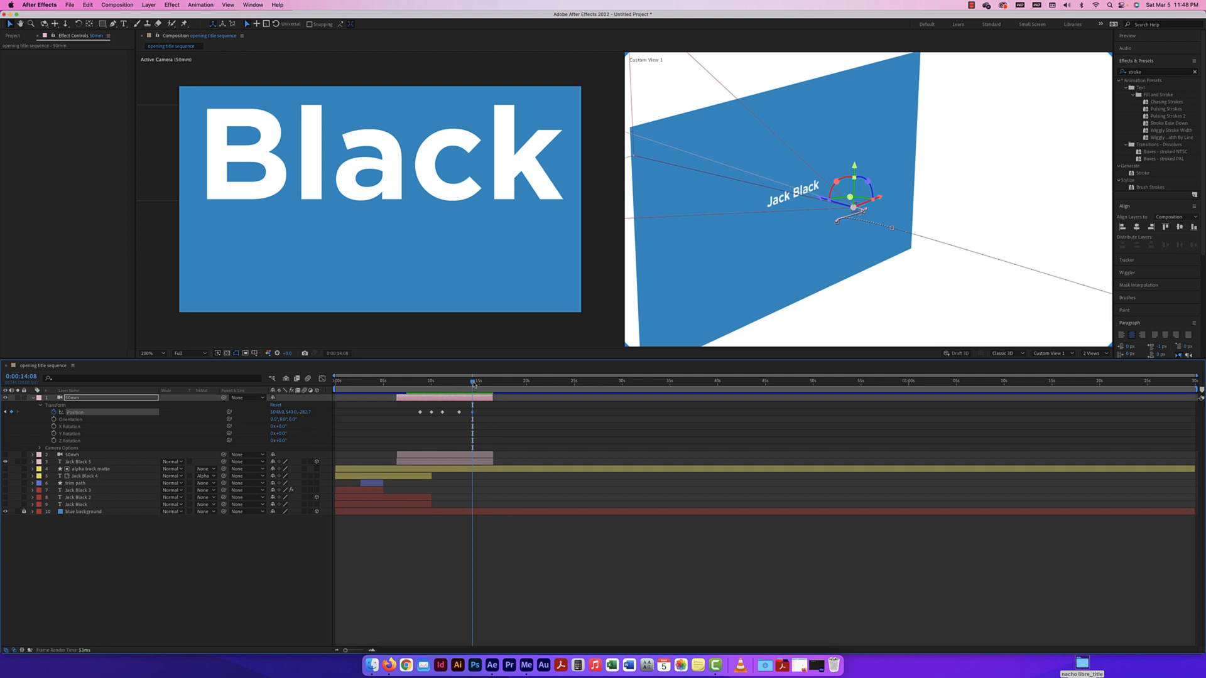
Copy the camera's Position keyframe from 0:00:08:22, paste it after the last keyframe, and preview the move from 0:00:07:08
drag(473, 383, 421, 389)
key(super+c)
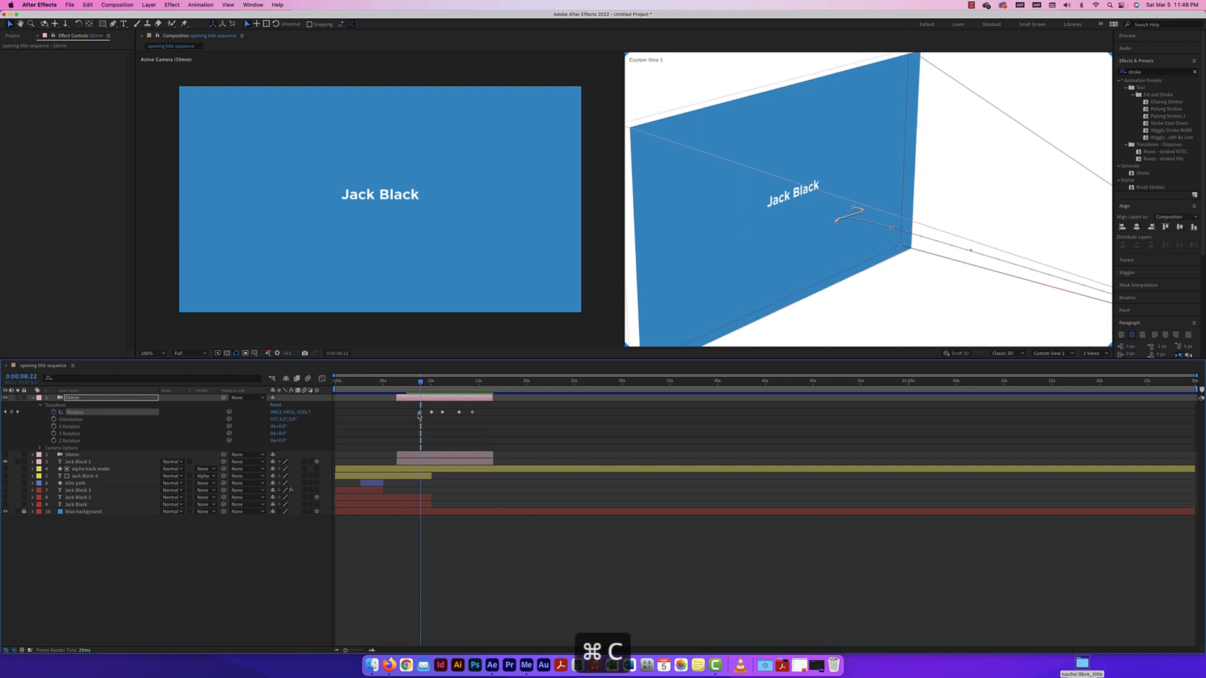
mouse_move(421, 383)
mouse_down()
mouse_move(485, 385)
mouse_move(406, 388)
mouse_up()
key(super+v)
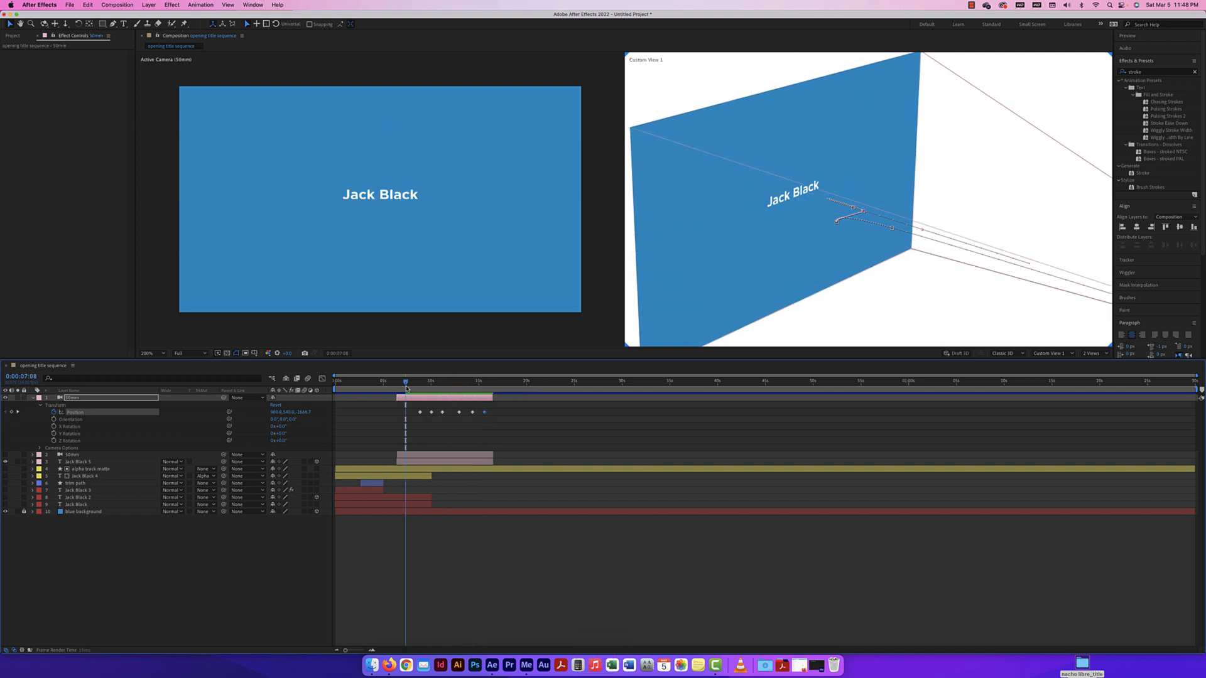
key(space)
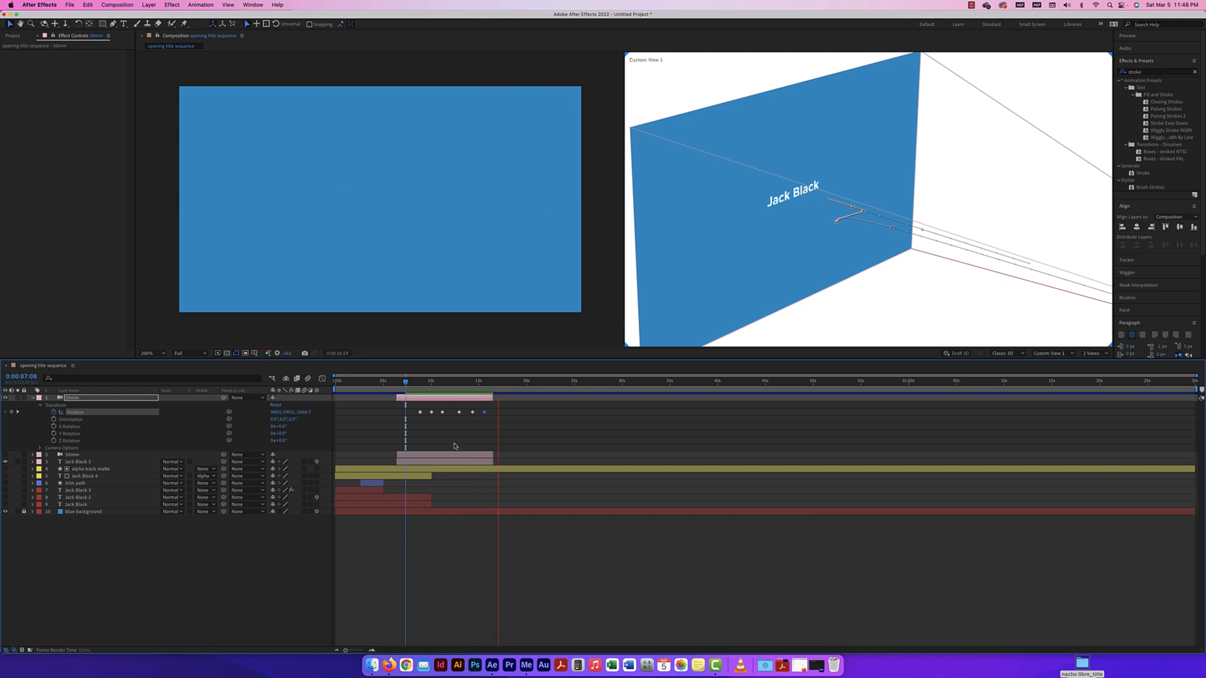
key(space)
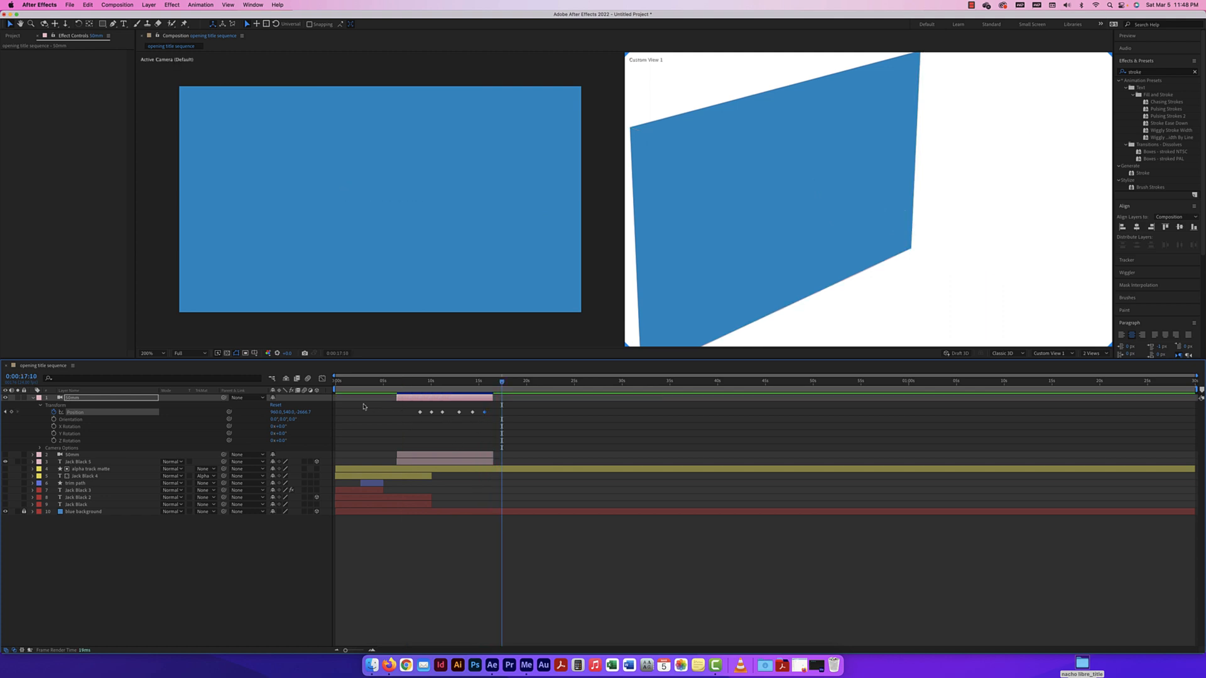
Collapse and hide the top camera layer, and go to 0:00:08:23
click(482, 257)
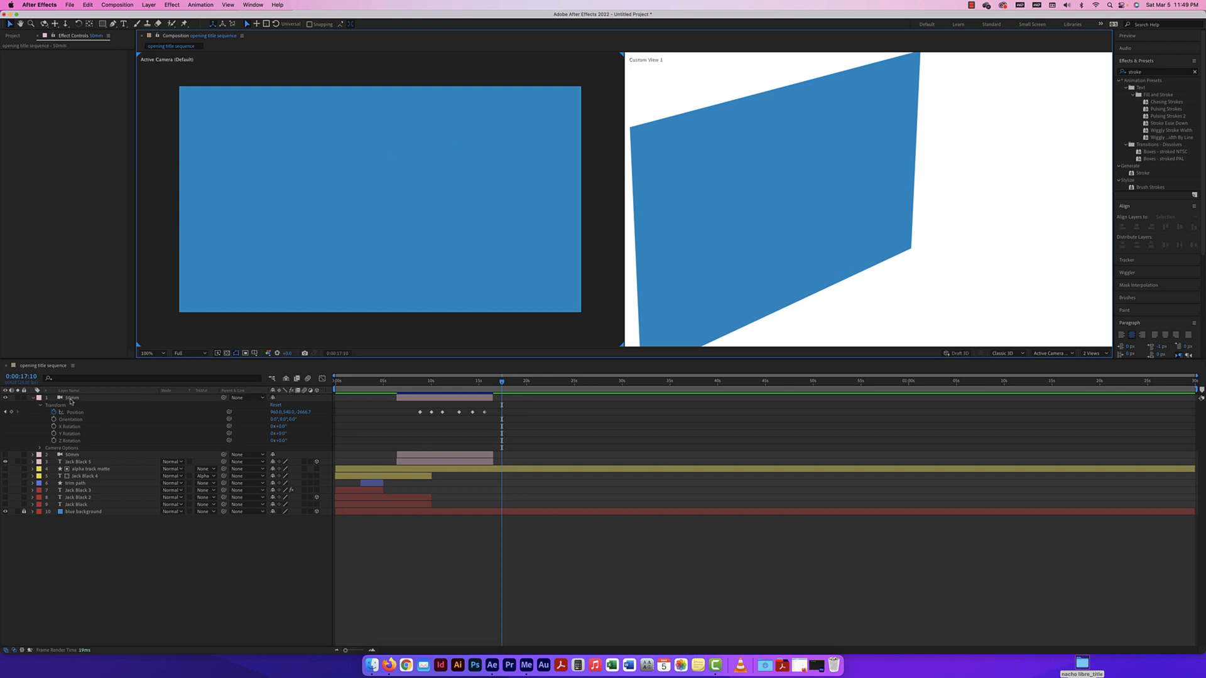
click(32, 399)
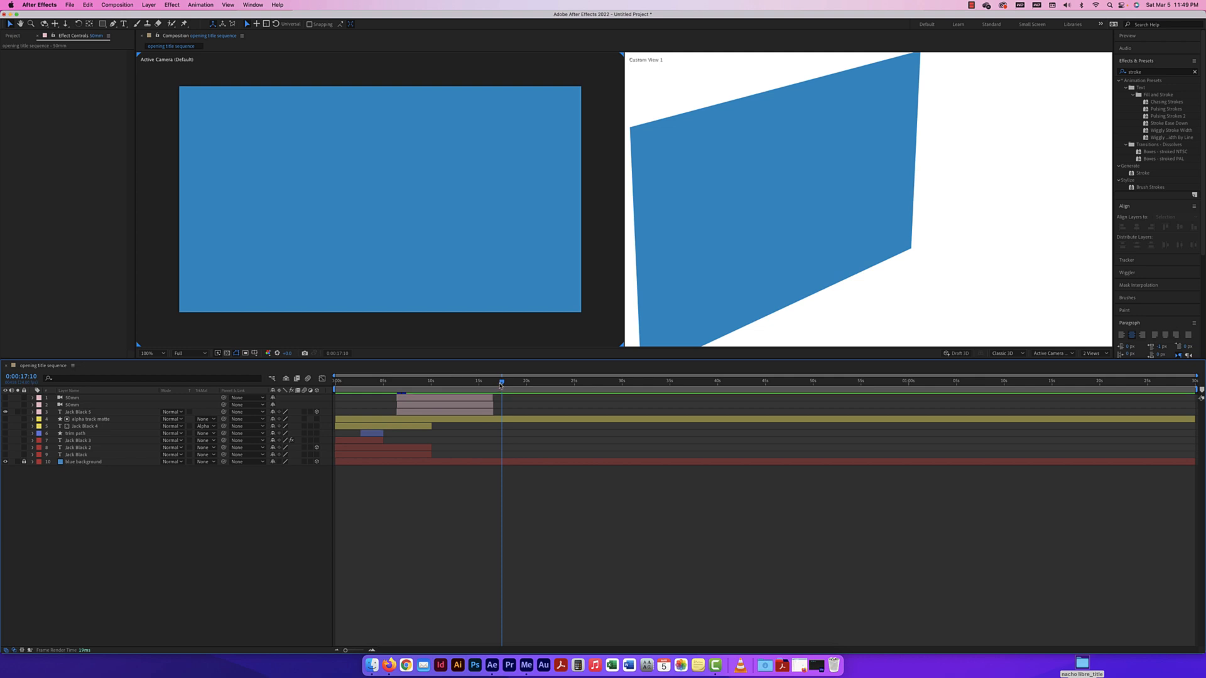
drag(502, 381, 421, 382)
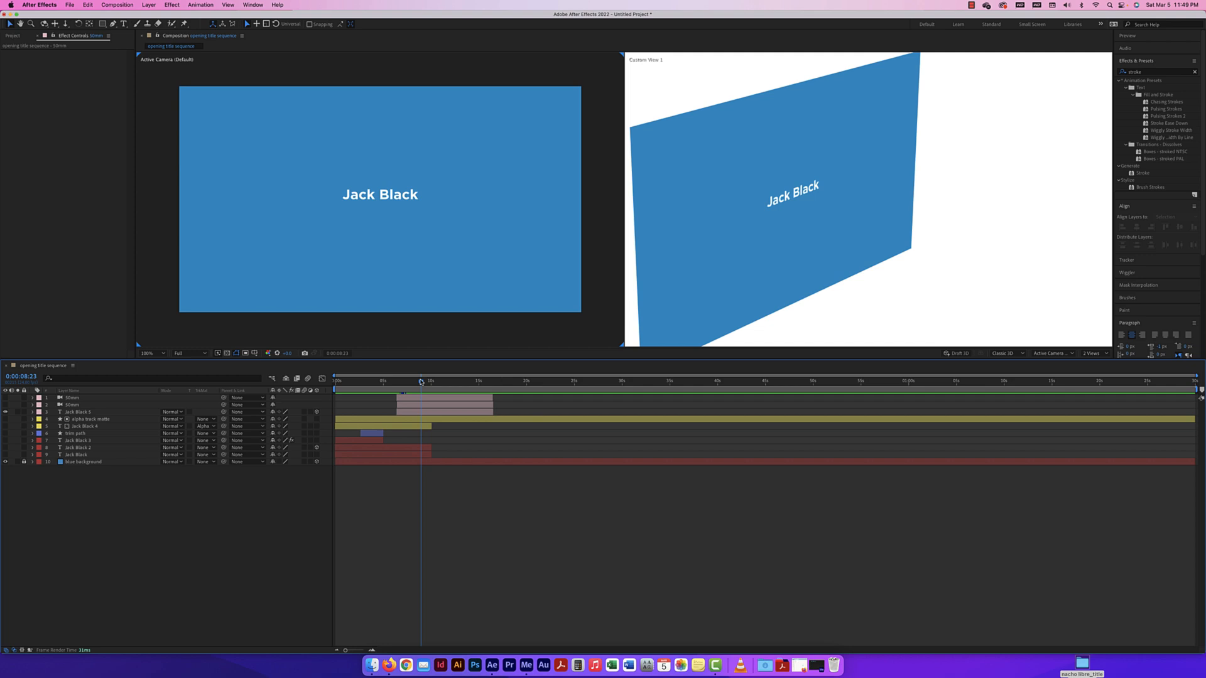
Add a white point light with 100% intensity, no falloff, and cast shadows enabled
click(146, 7)
mouse_move(151, 17)
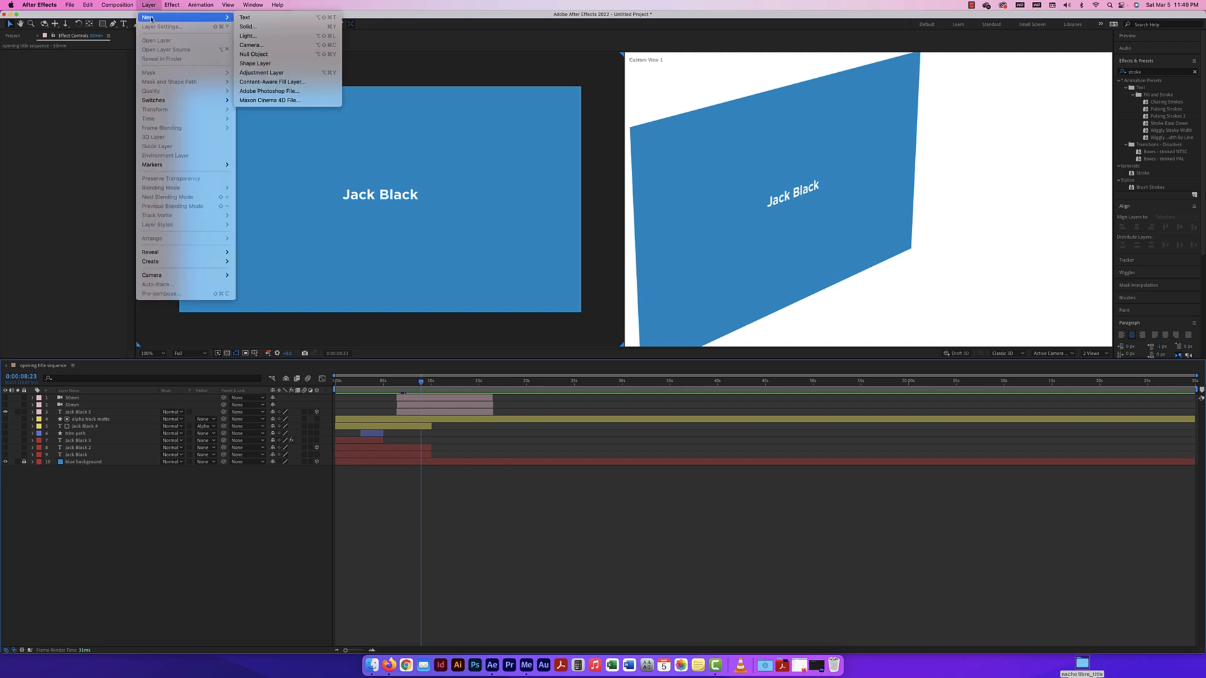
click(247, 36)
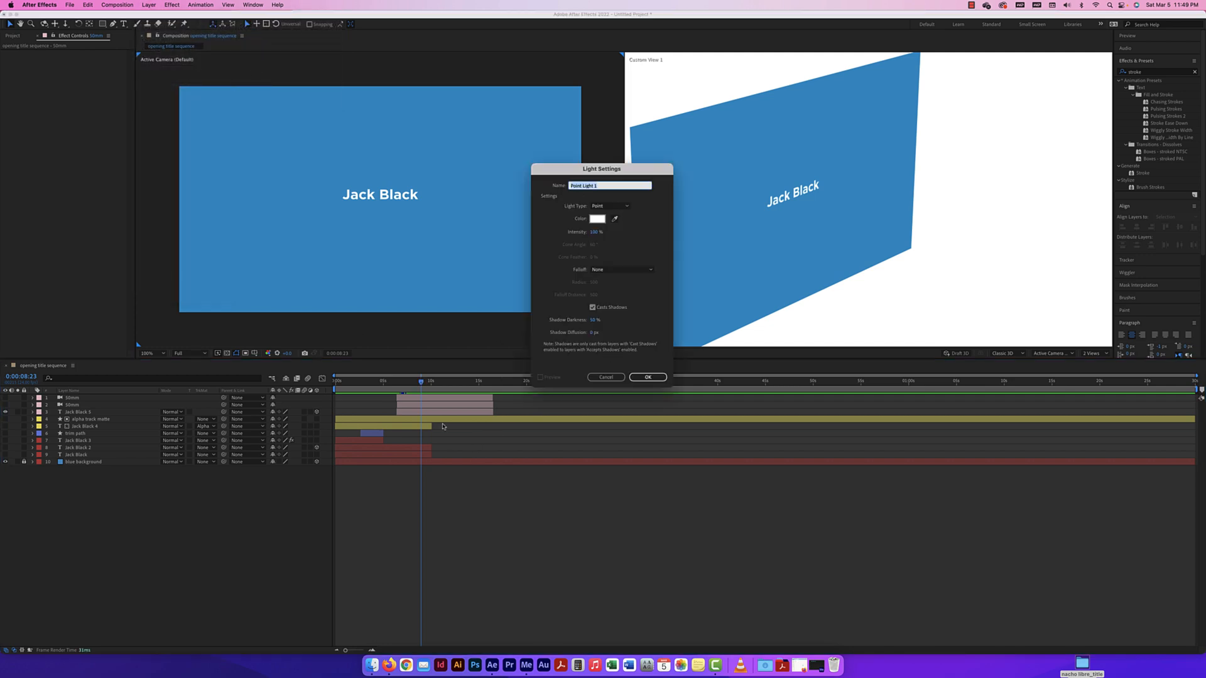
click(601, 207)
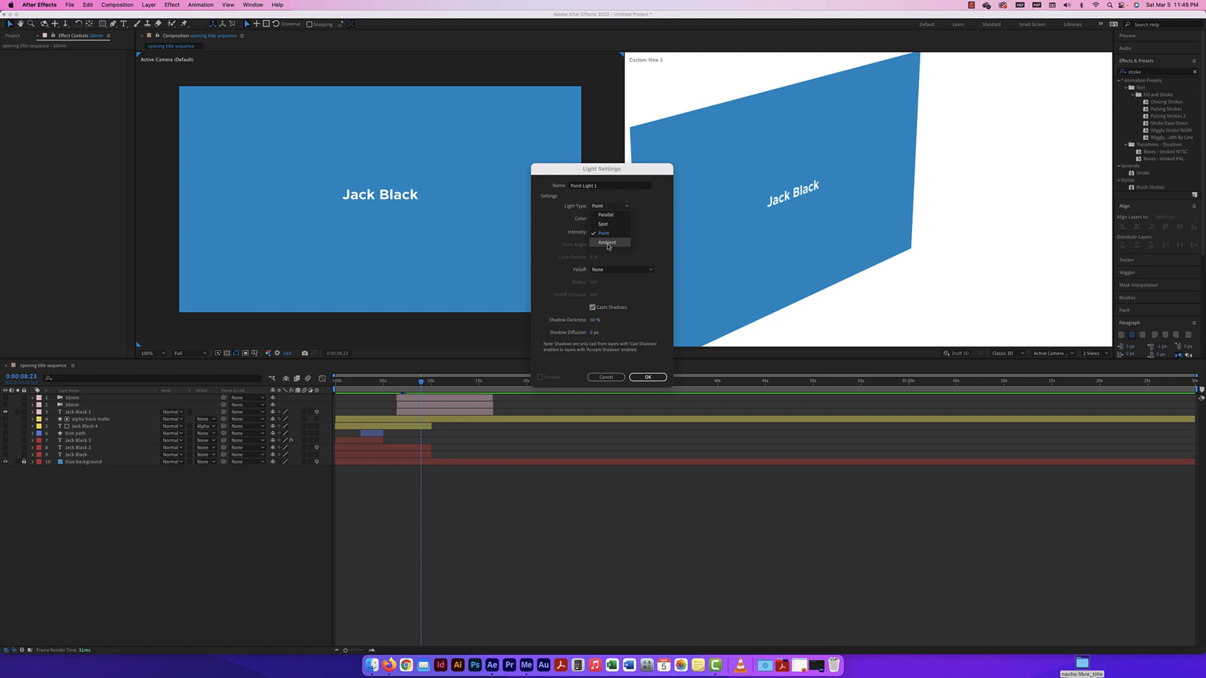
click(603, 233)
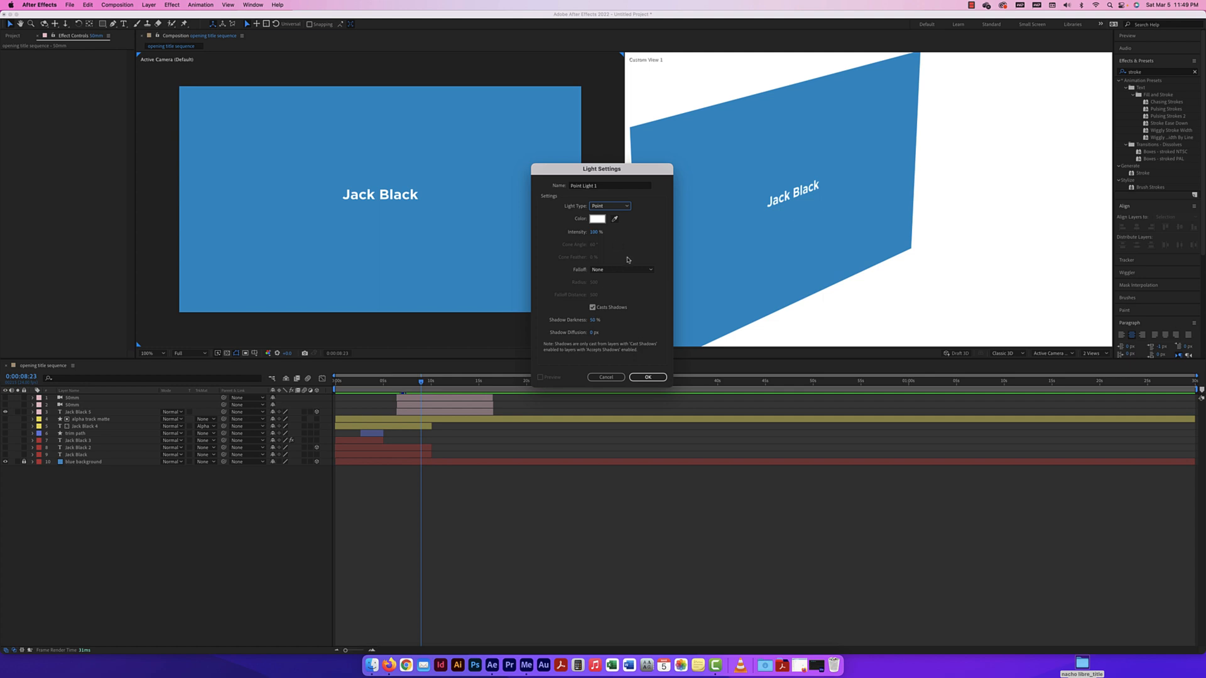
click(648, 377)
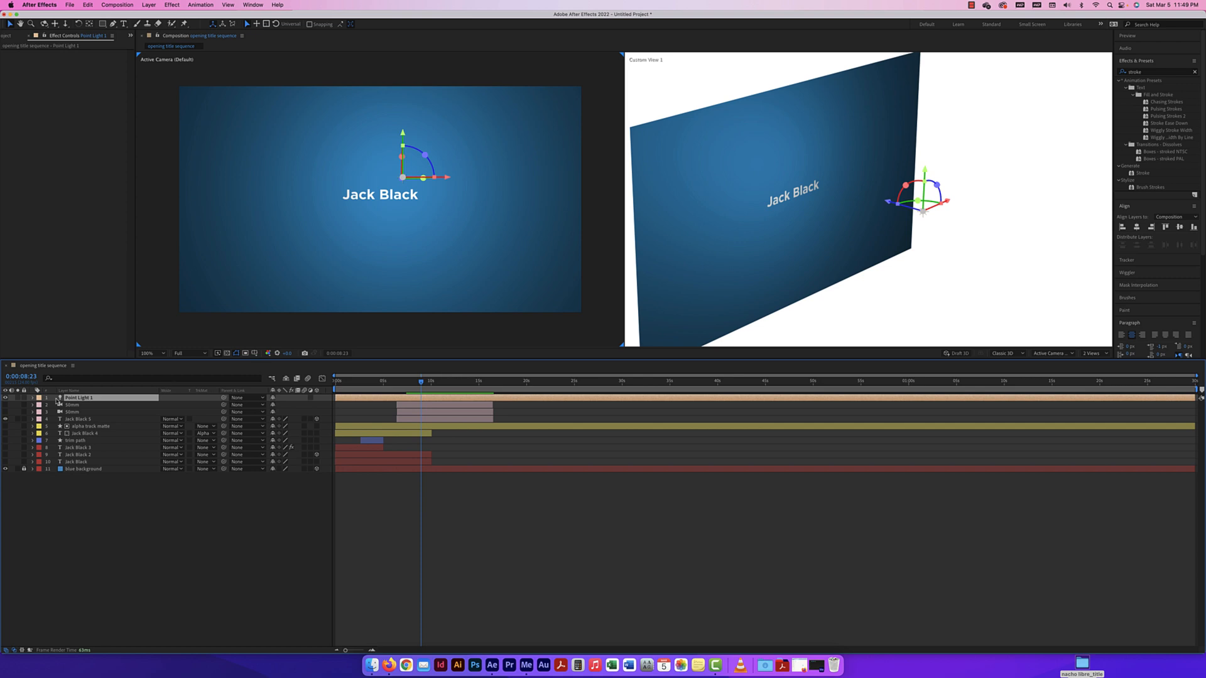
Trim the point light layer to start at 0:00:06:11 and end with the visible Jack Black title layer
drag(420, 387, 397, 386)
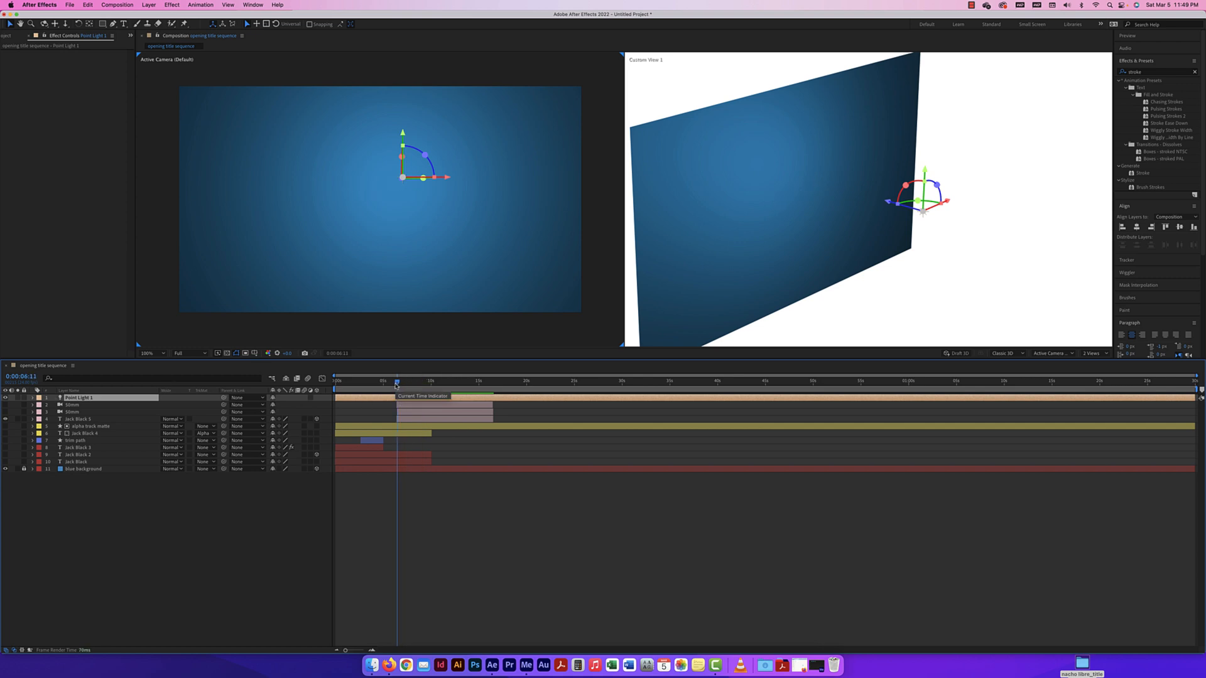
key(alt+[)
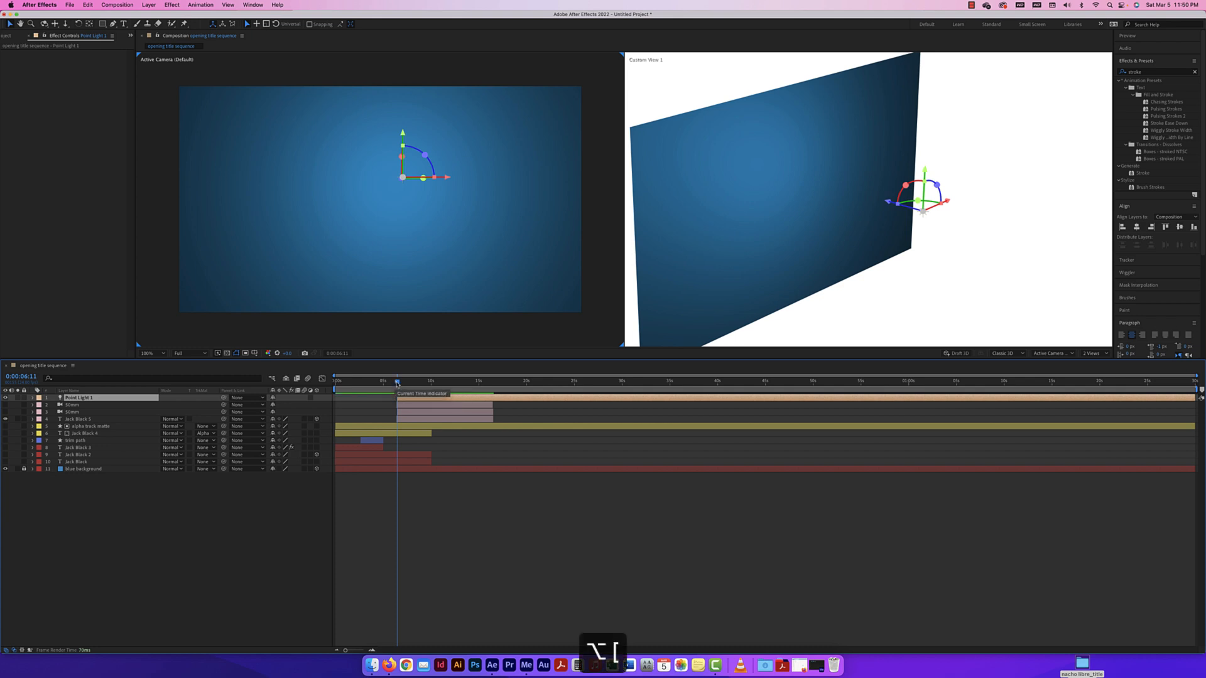
mouse_move(397, 384)
mouse_down()
mouse_move(493, 385)
mouse_move(407, 383)
mouse_up()
key(alt+])
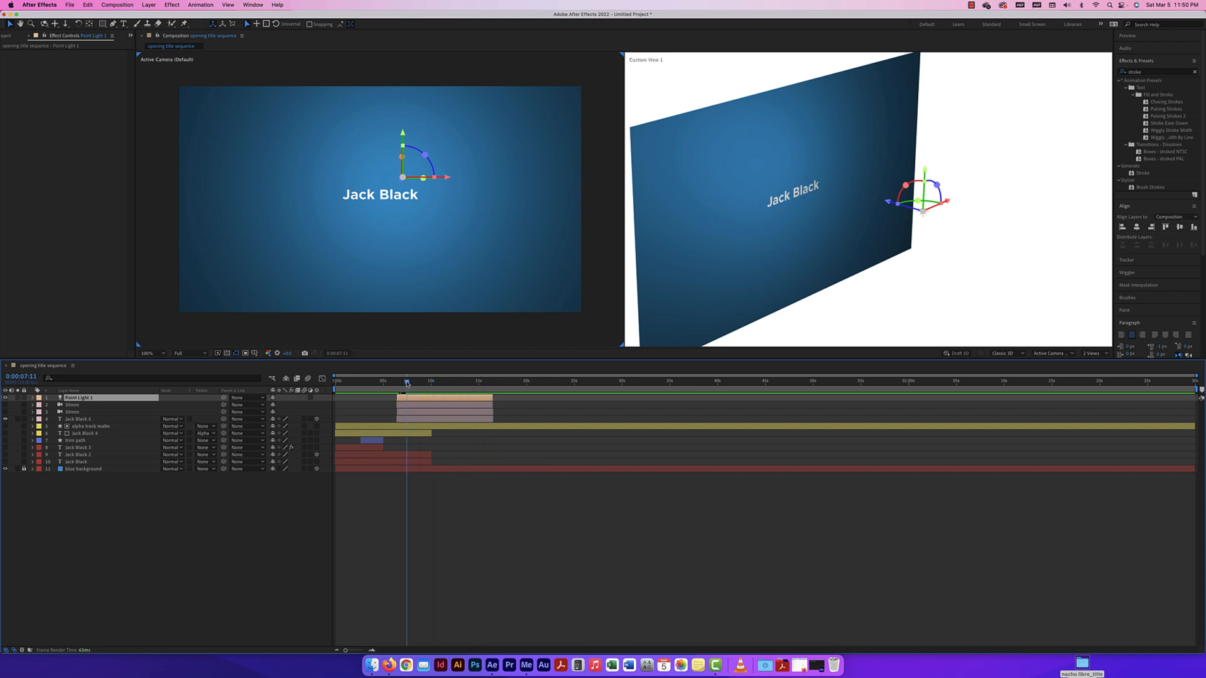
Start the point light layer at about 0:00:08:07 and keyframe a reduced Intensity in its light options there
click(33, 397)
click(40, 406)
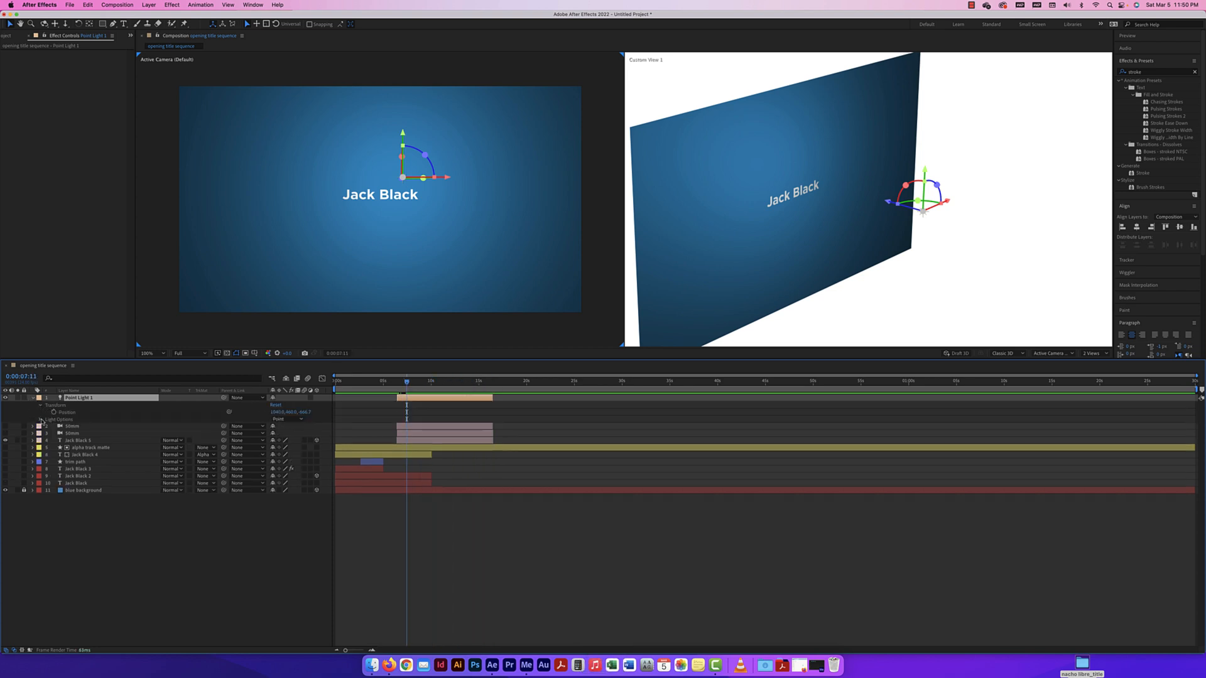
click(39, 419)
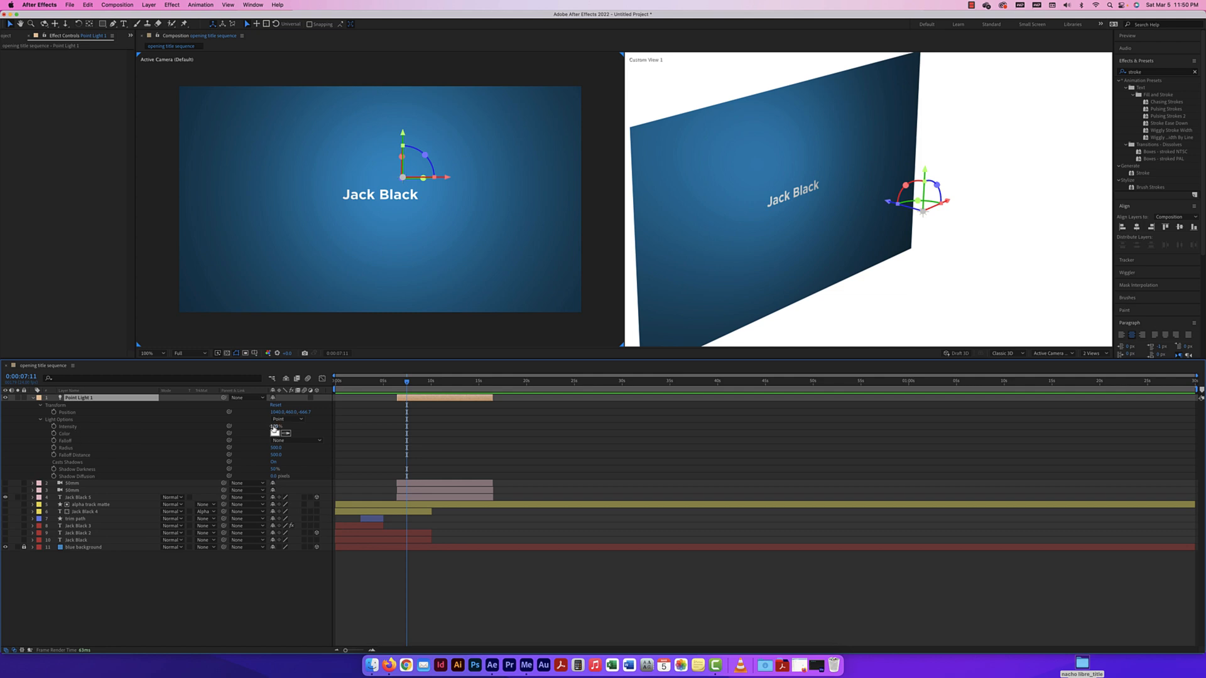
drag(407, 384, 414, 398)
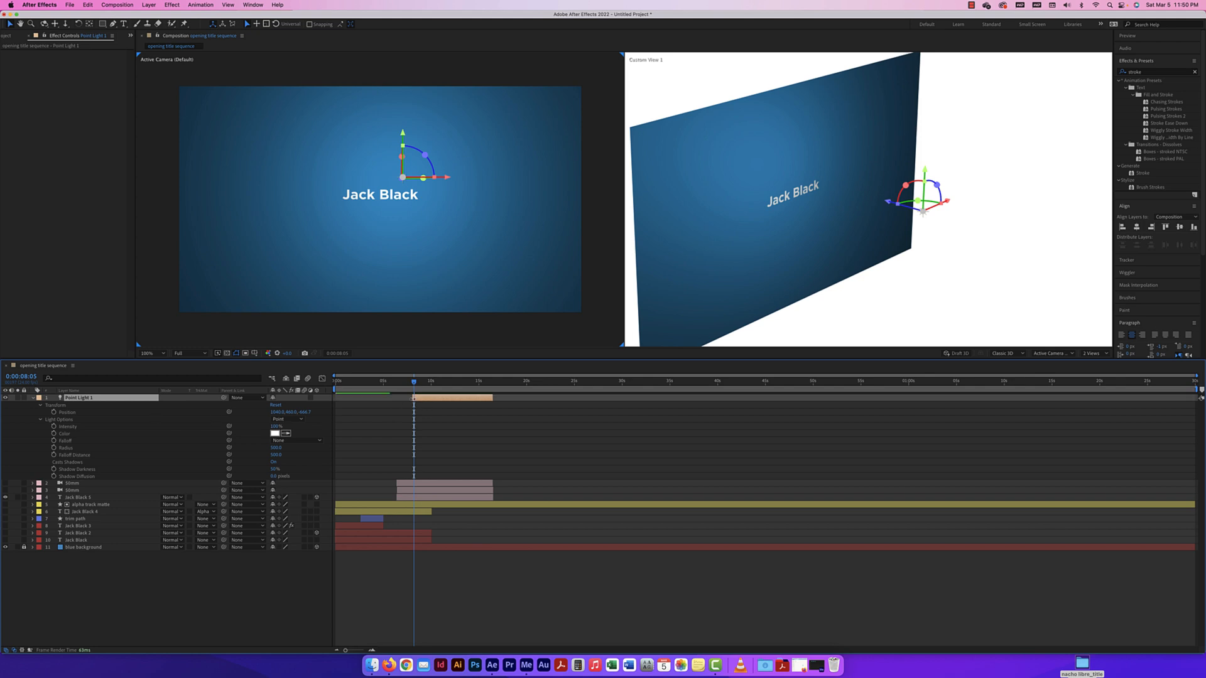
click(432, 404)
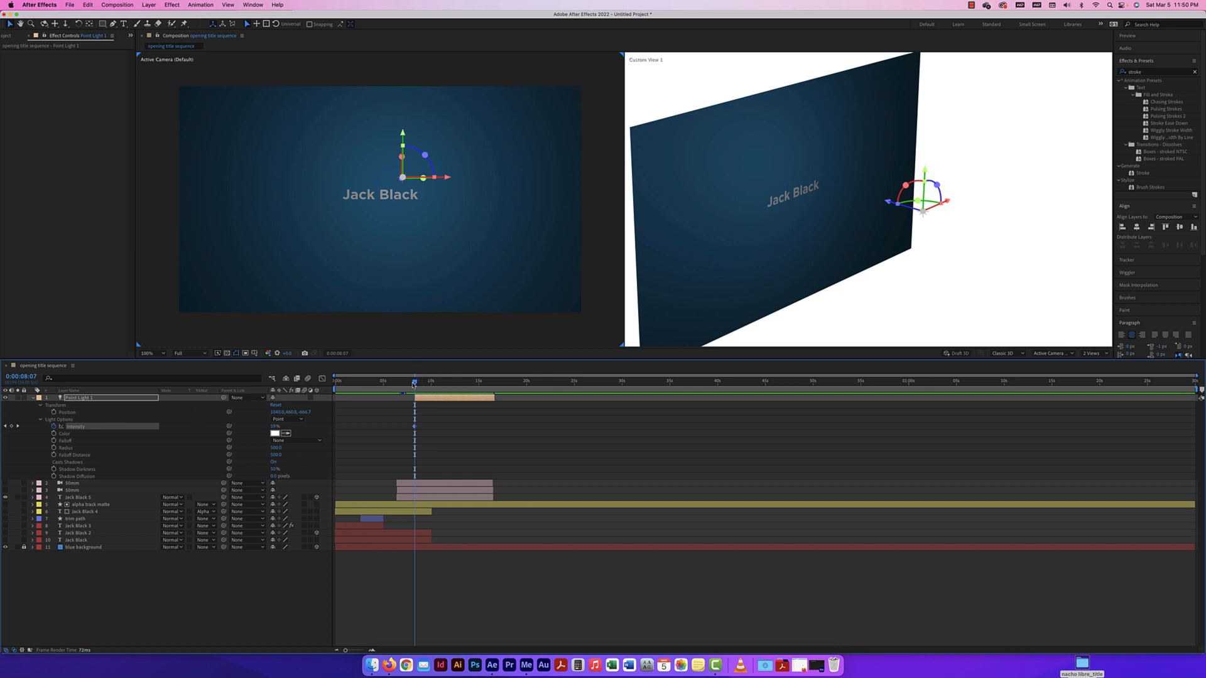
Nudge the light's first Intensity keyframe slightly forward, keyframe Intensity well above 100% at 0:00:09:17, and preview the brightening
mouse_move(416, 383)
mouse_down()
mouse_move(440, 383)
mouse_move(415, 384)
mouse_move(427, 384)
mouse_up()
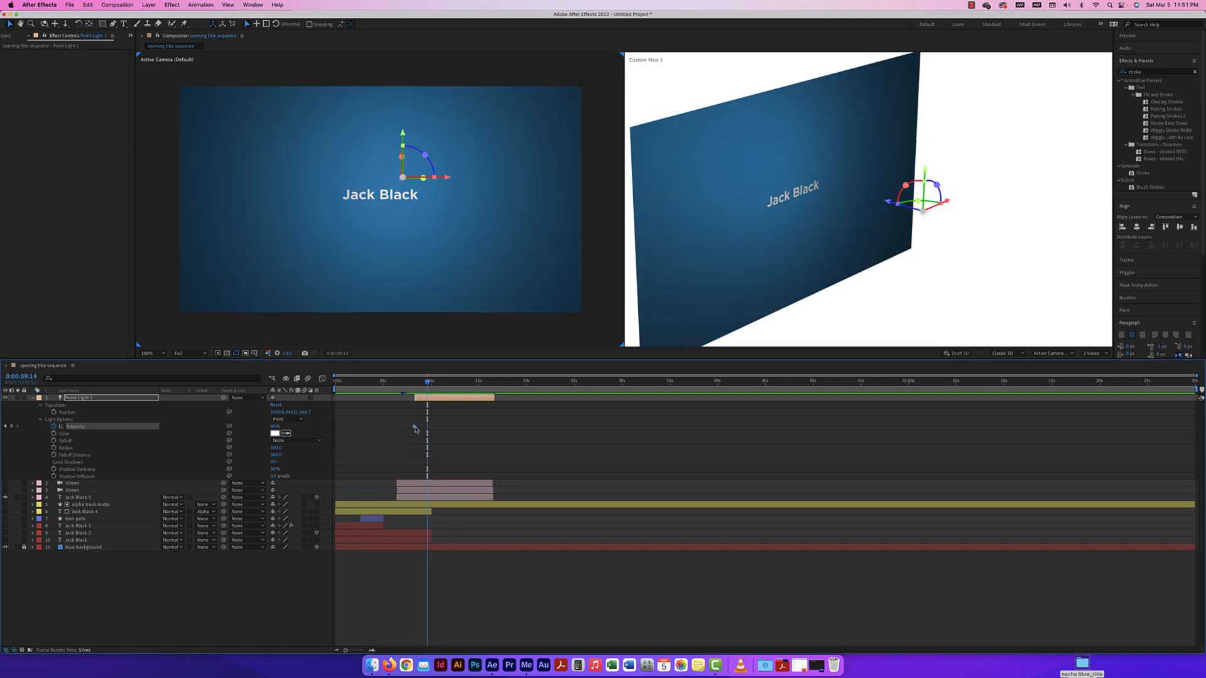
drag(414, 427, 416, 427)
click(419, 427)
drag(420, 383, 428, 384)
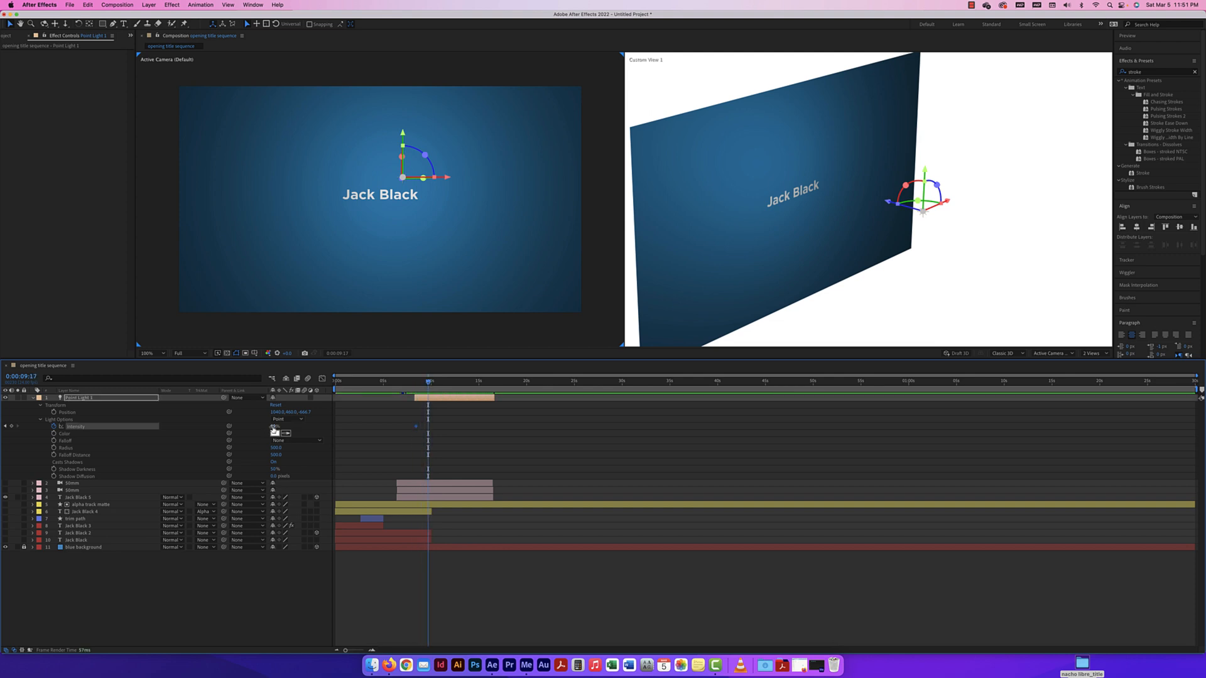
drag(274, 427, 297, 427)
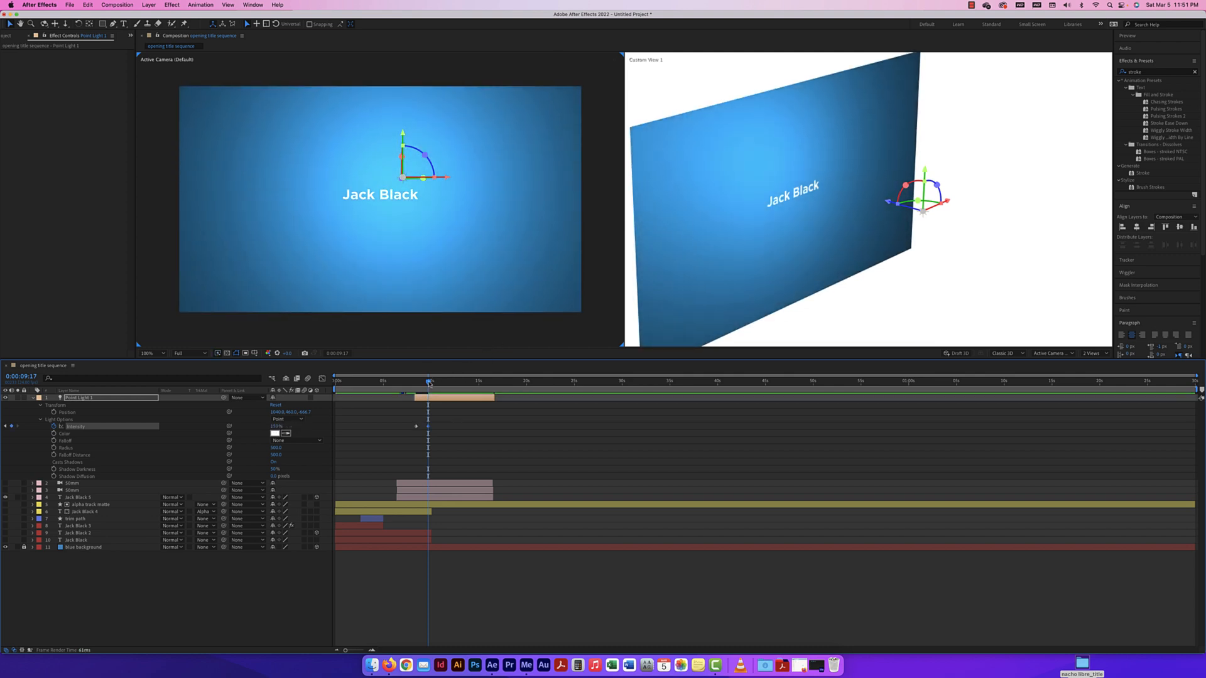
drag(430, 384, 412, 384)
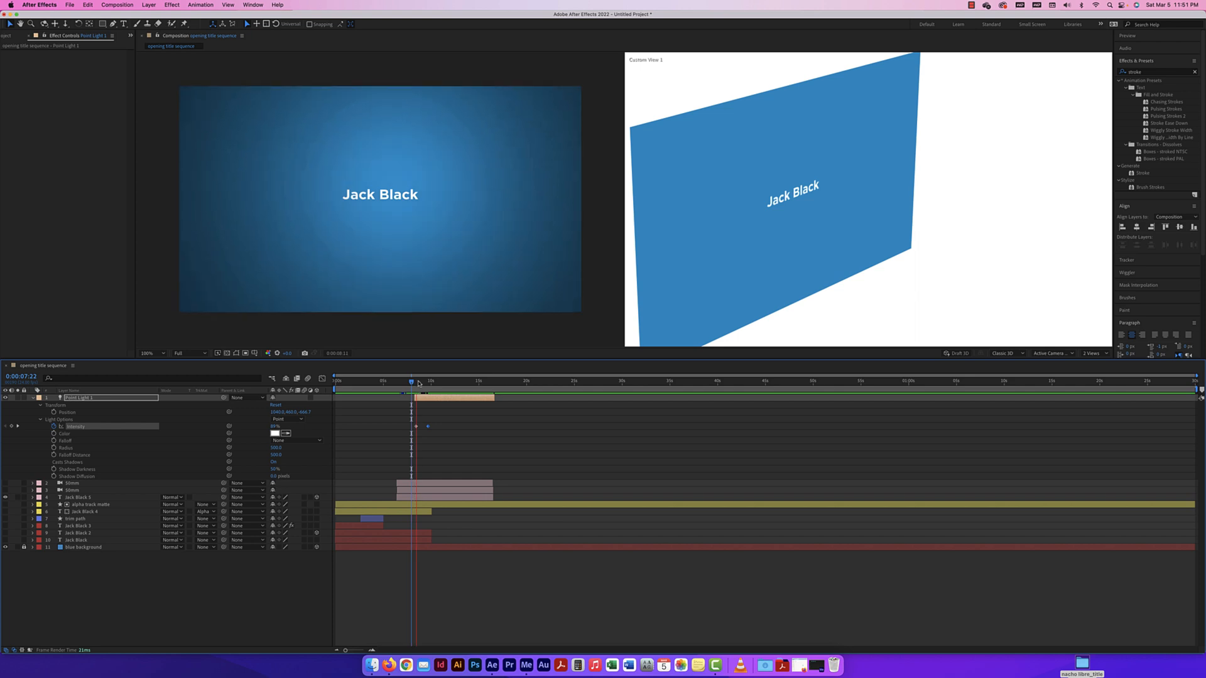
key(space)
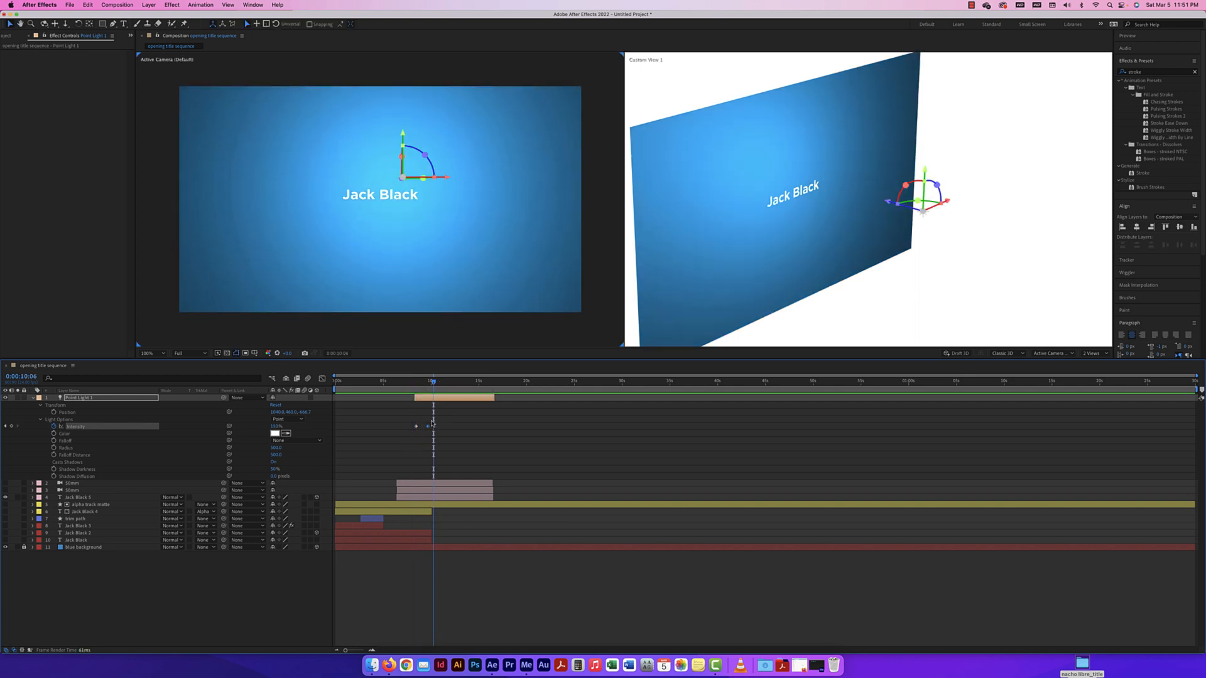
Keyframe the light's Intensity at 100% at 0:00:10:23 and preview the flash
drag(435, 382, 440, 382)
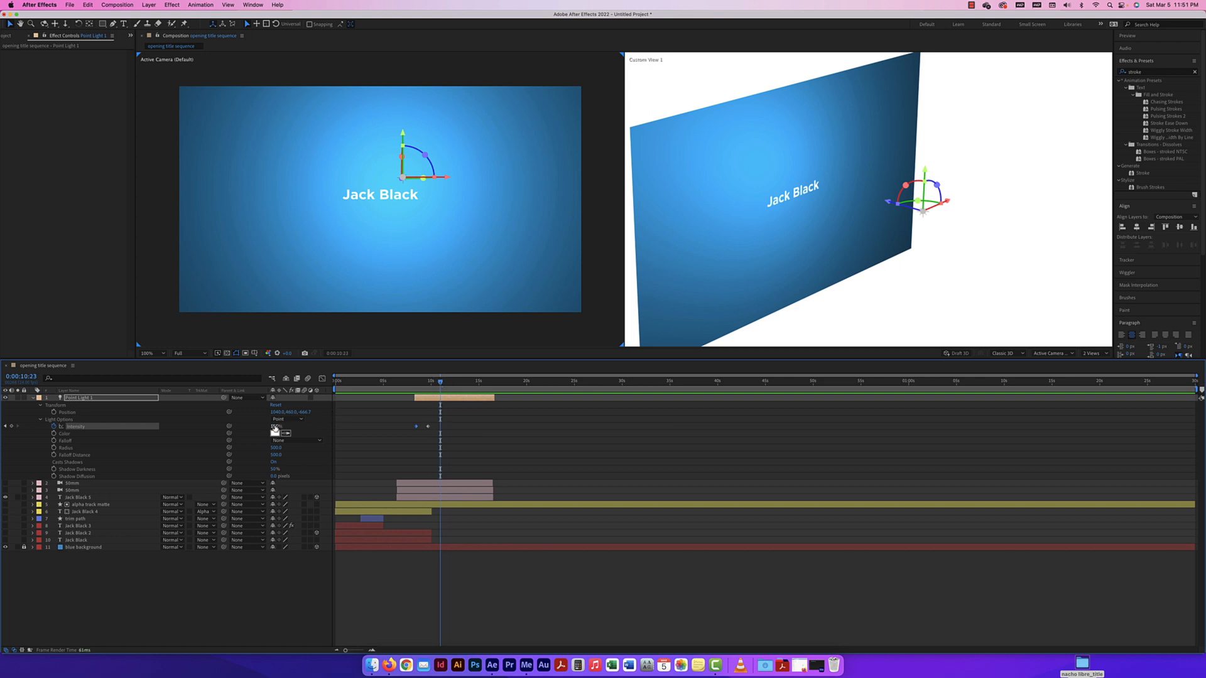
click(275, 427)
text(100)
key(Return)
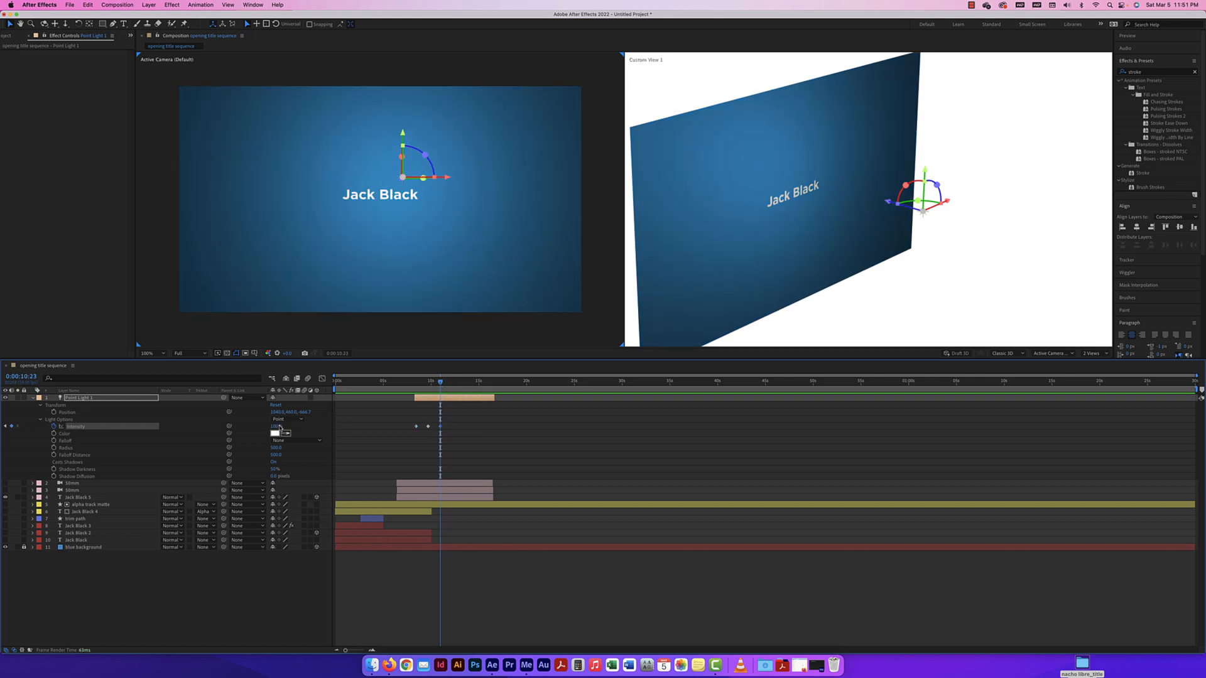
drag(442, 385, 417, 386)
key(space)
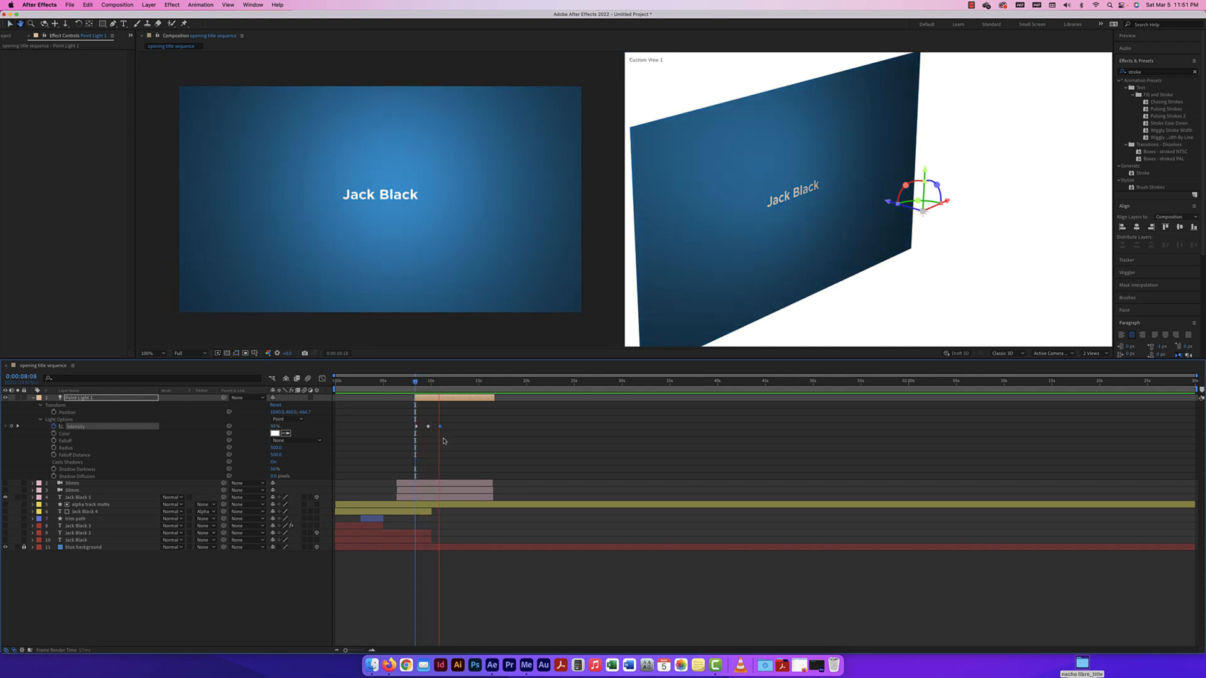
key(space)
Move the light's last two Intensity keyframes closer to the first, ending at 0:00:09:08, and preview from 0:00:07:19
drag(428, 427, 424, 428)
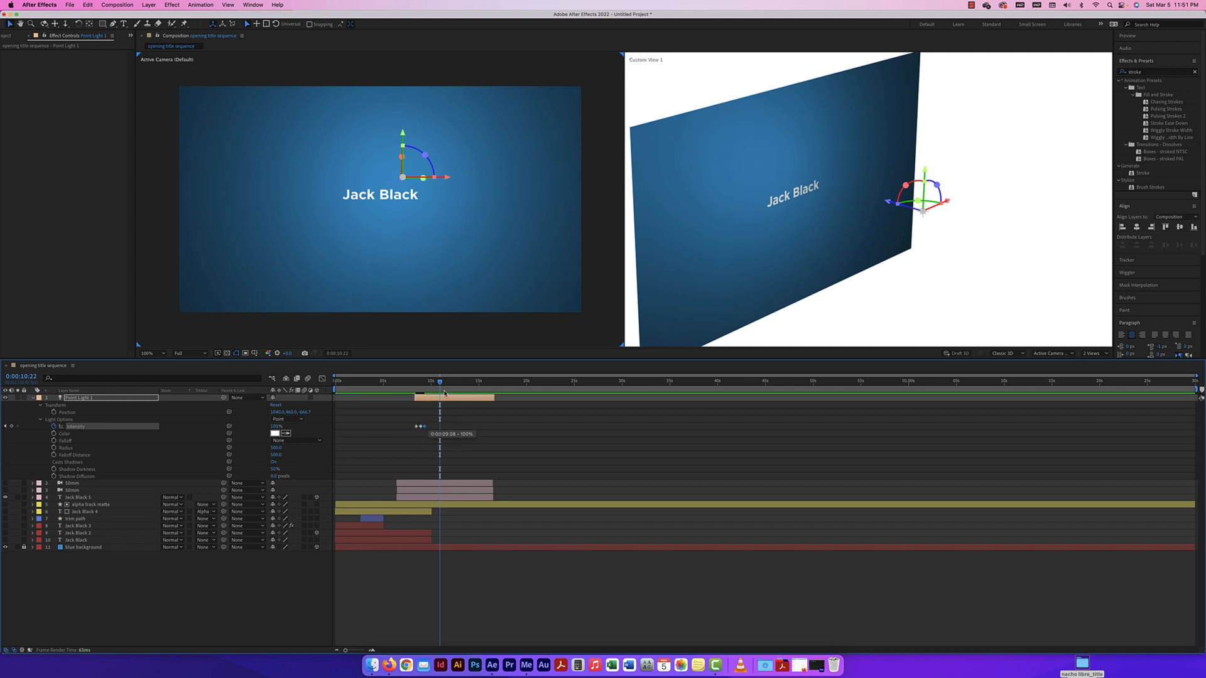
drag(440, 381, 410, 384)
key(space)
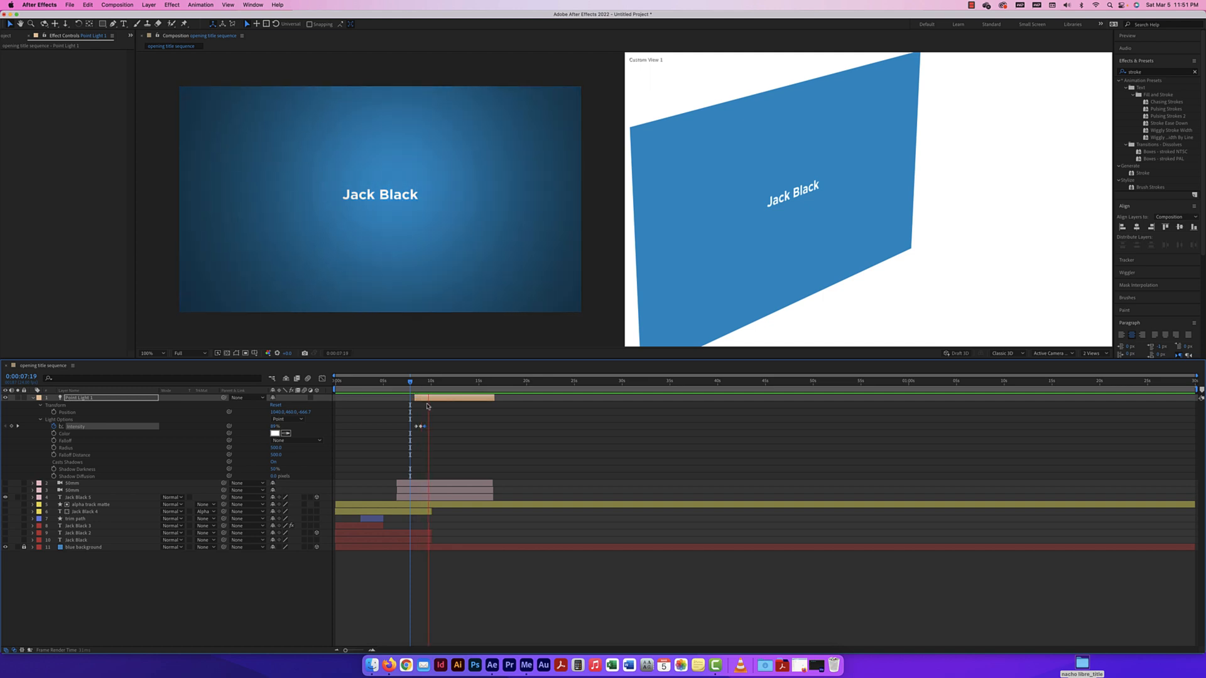
key(space)
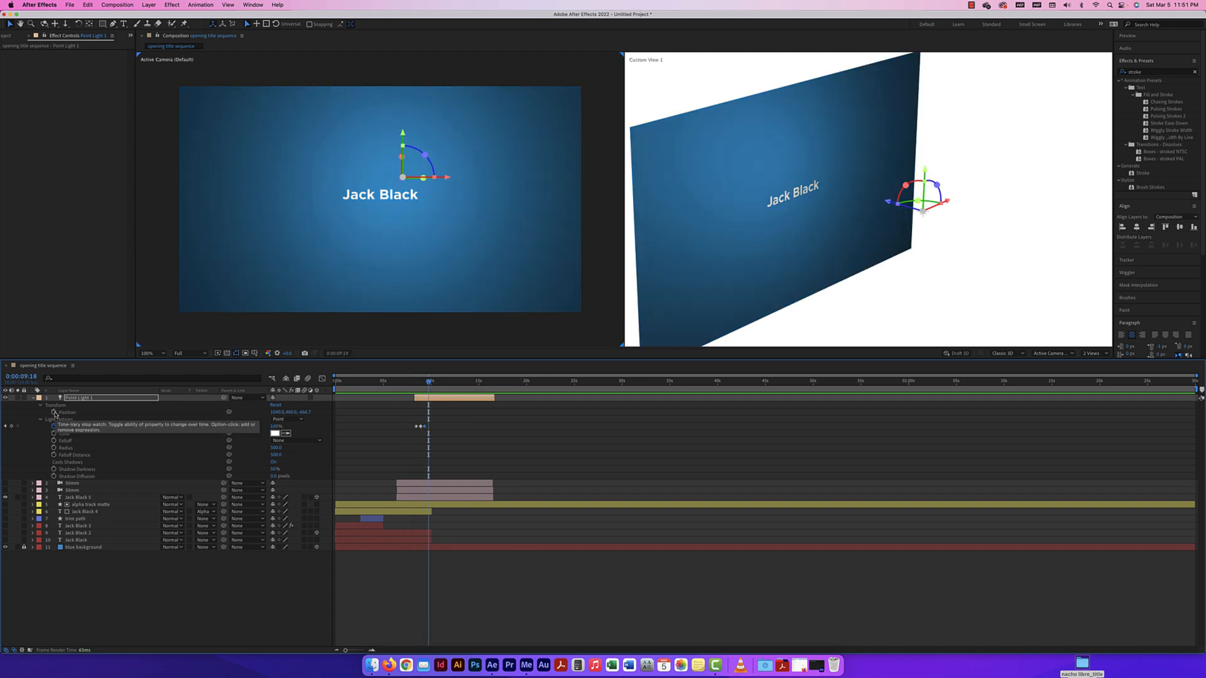
Enable Position keyframing on the point light at 0:00:09:18, try shifting the light along X, and undo the shift
click(54, 412)
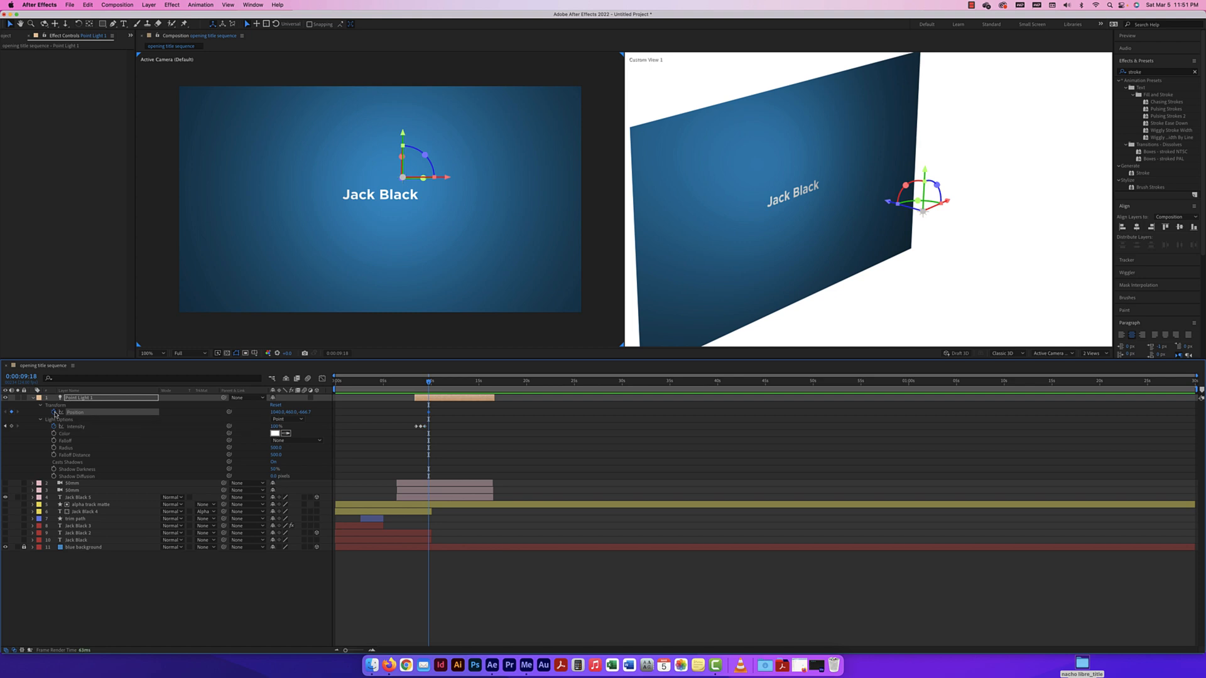
click(922, 211)
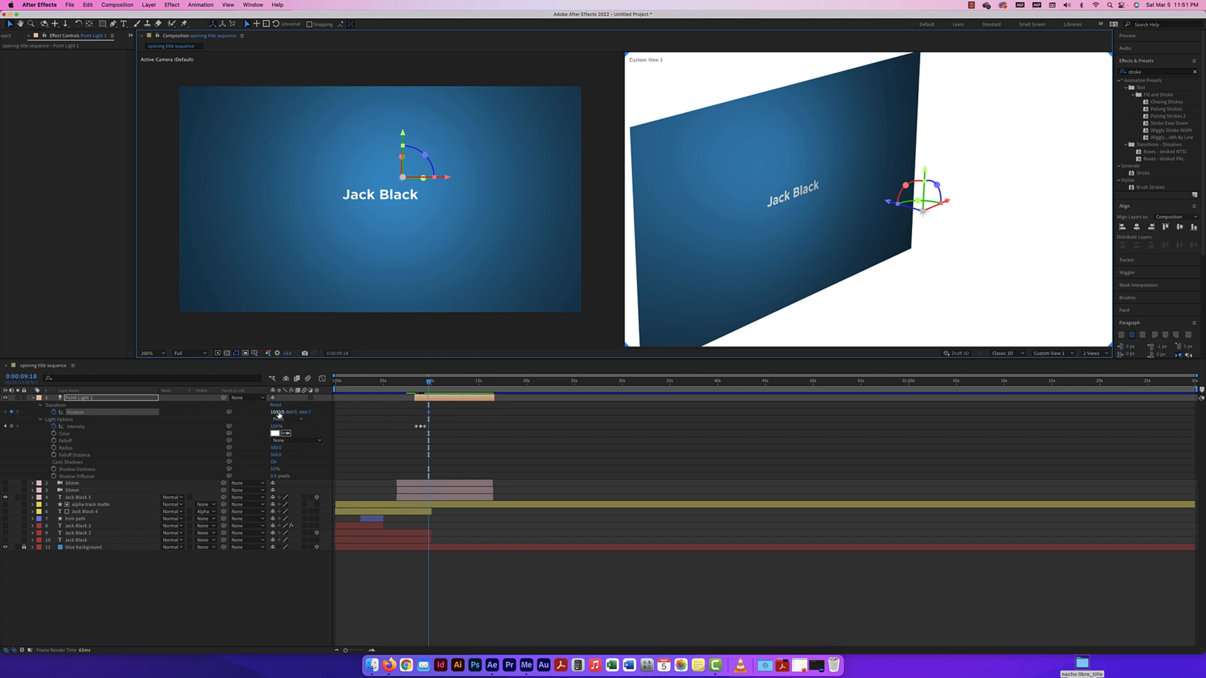
drag(275, 413, 499, 437)
key(super+z)
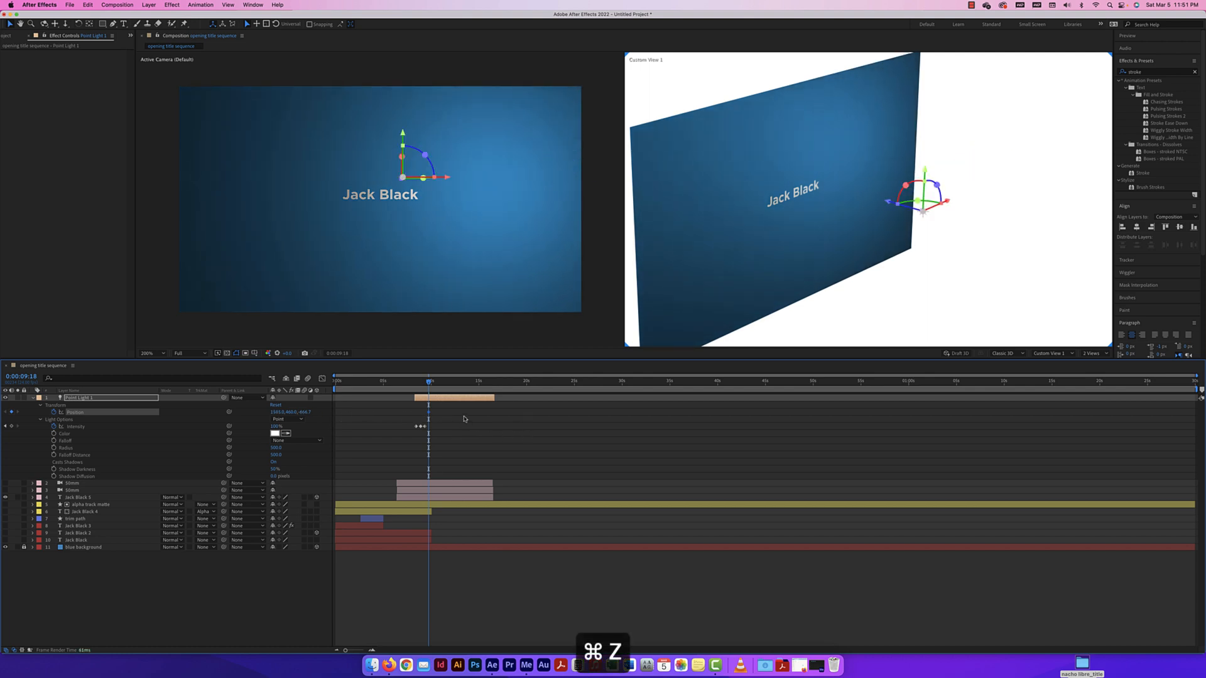
Keyframe the point light's Position far right at 0:00:10:19 and far left at 0:00:12:07, and preview the sweep from 0:00:09:07
drag(430, 385, 438, 384)
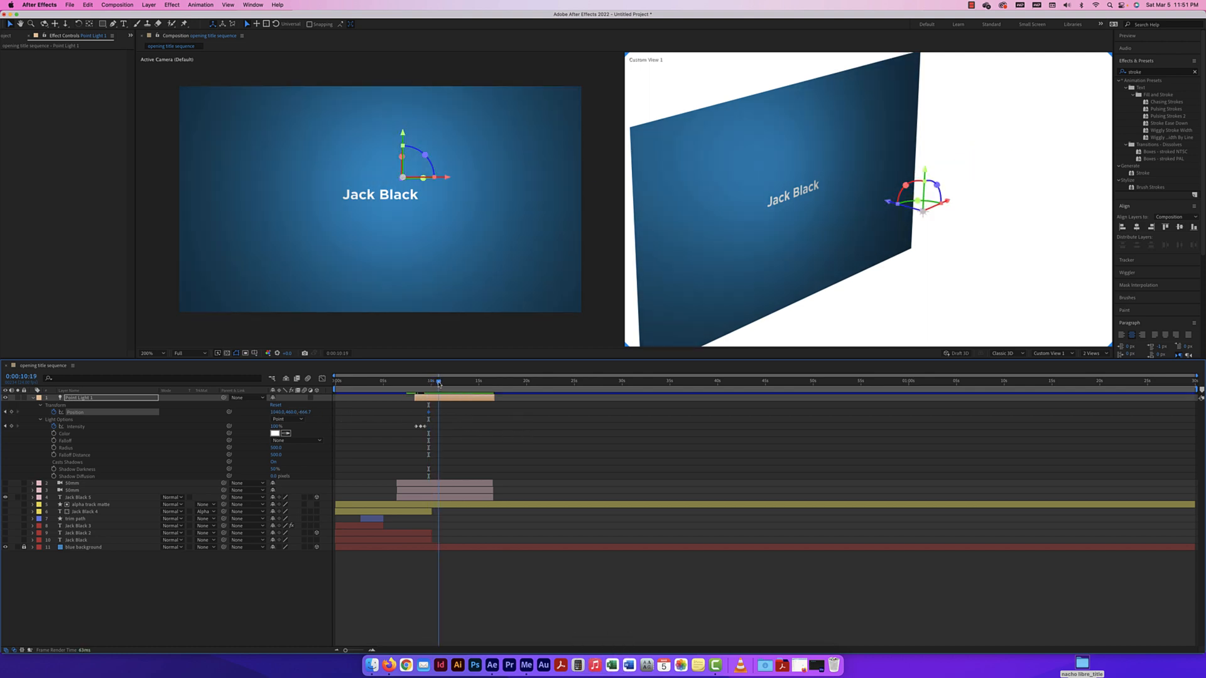
drag(275, 413, 454, 383)
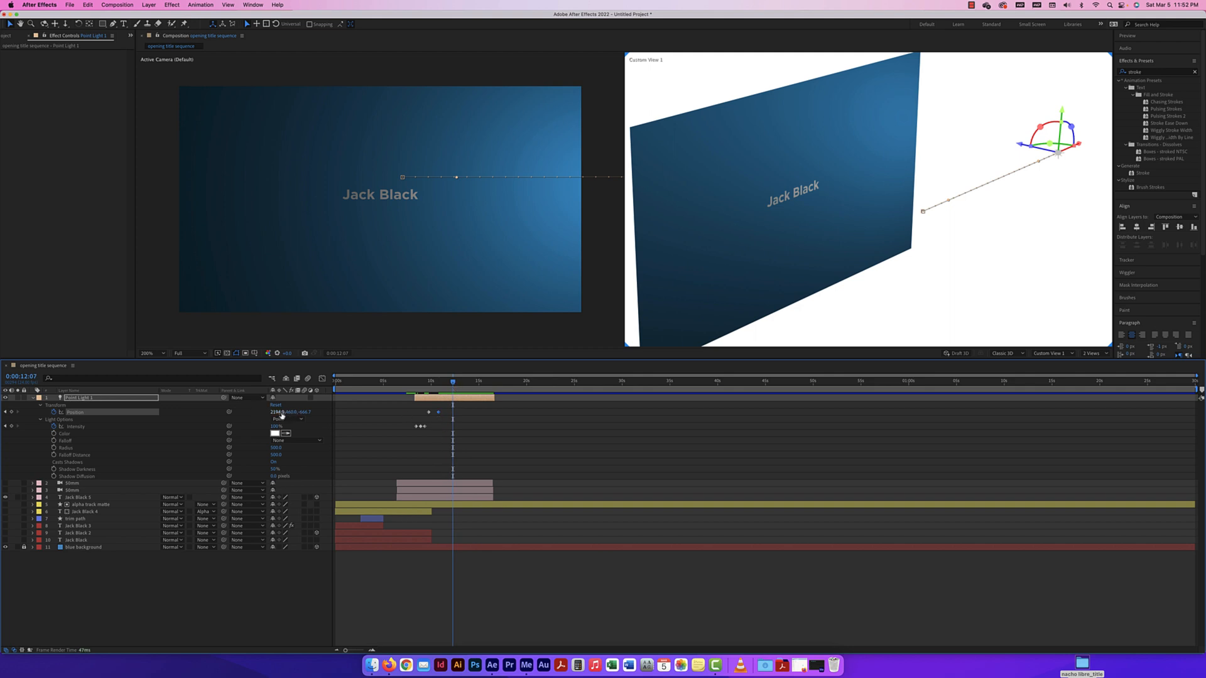
drag(277, 413, 177, 412)
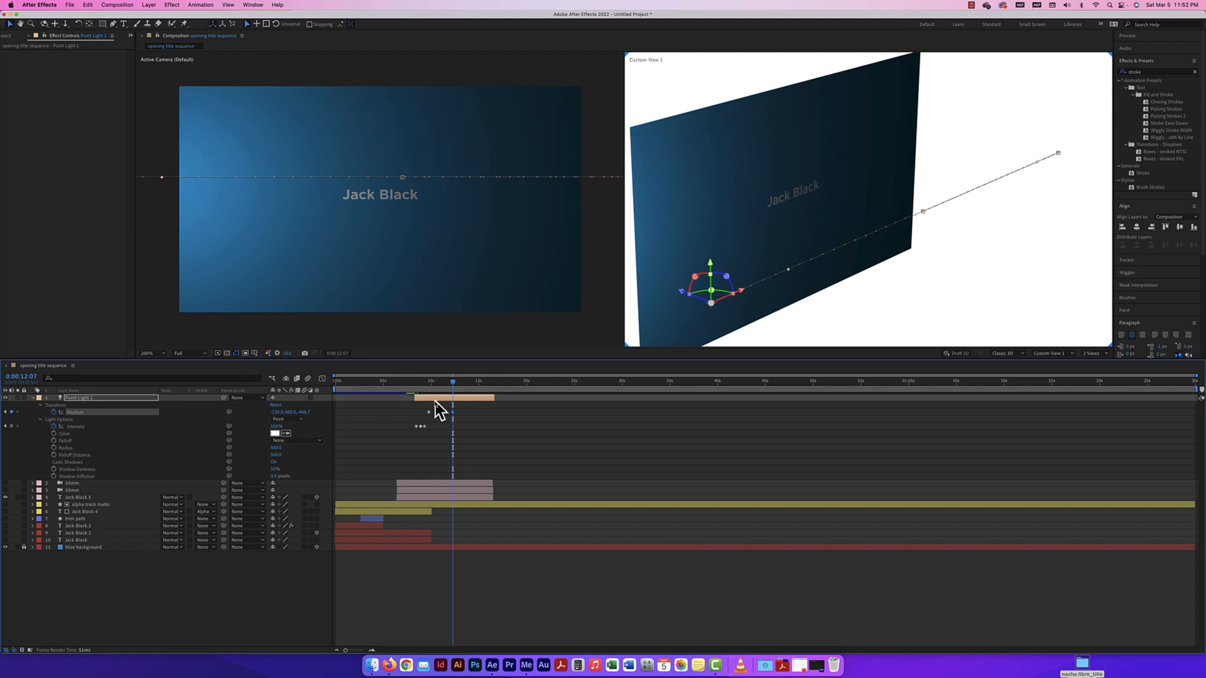
click(425, 385)
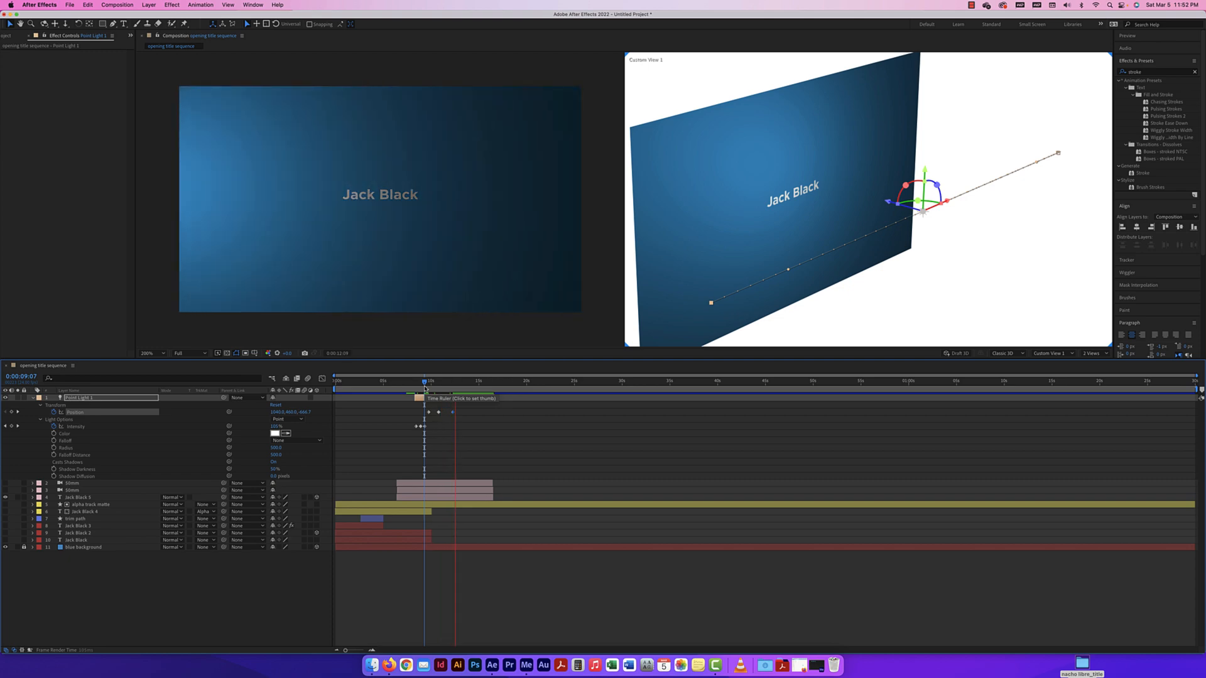
key(space)
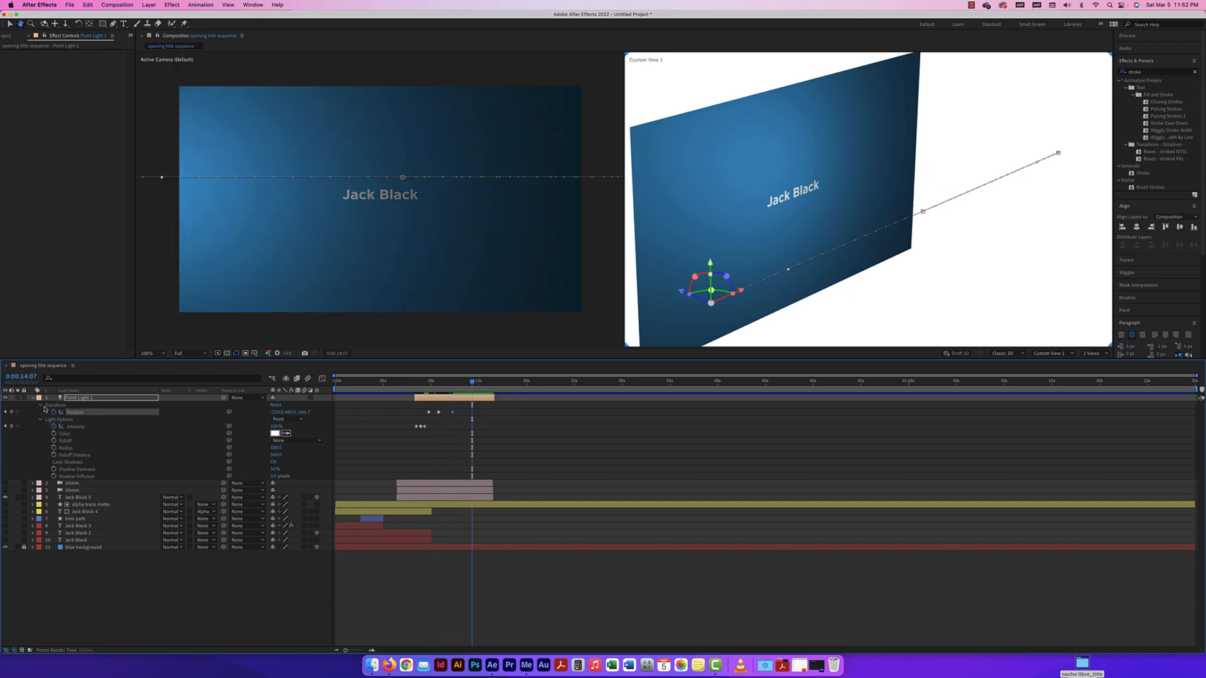
Hide the point light, collapse its properties, and add a new light with the Spot light type
click(6, 398)
click(32, 399)
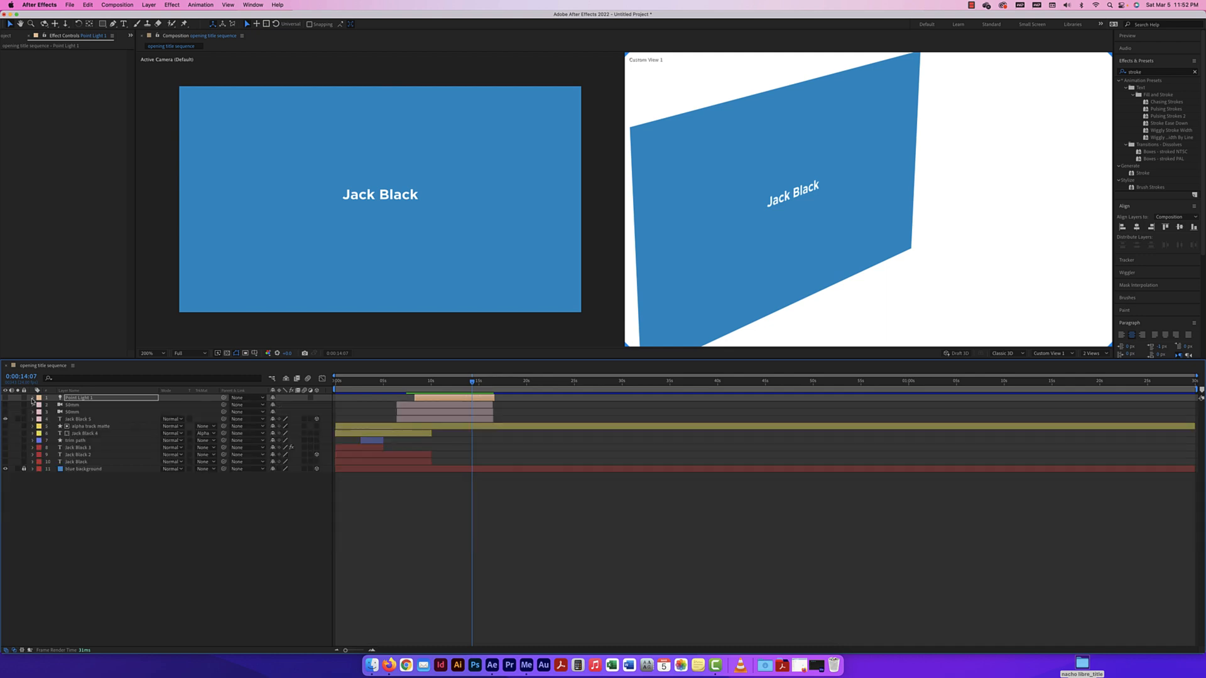
click(149, 5)
mouse_move(153, 18)
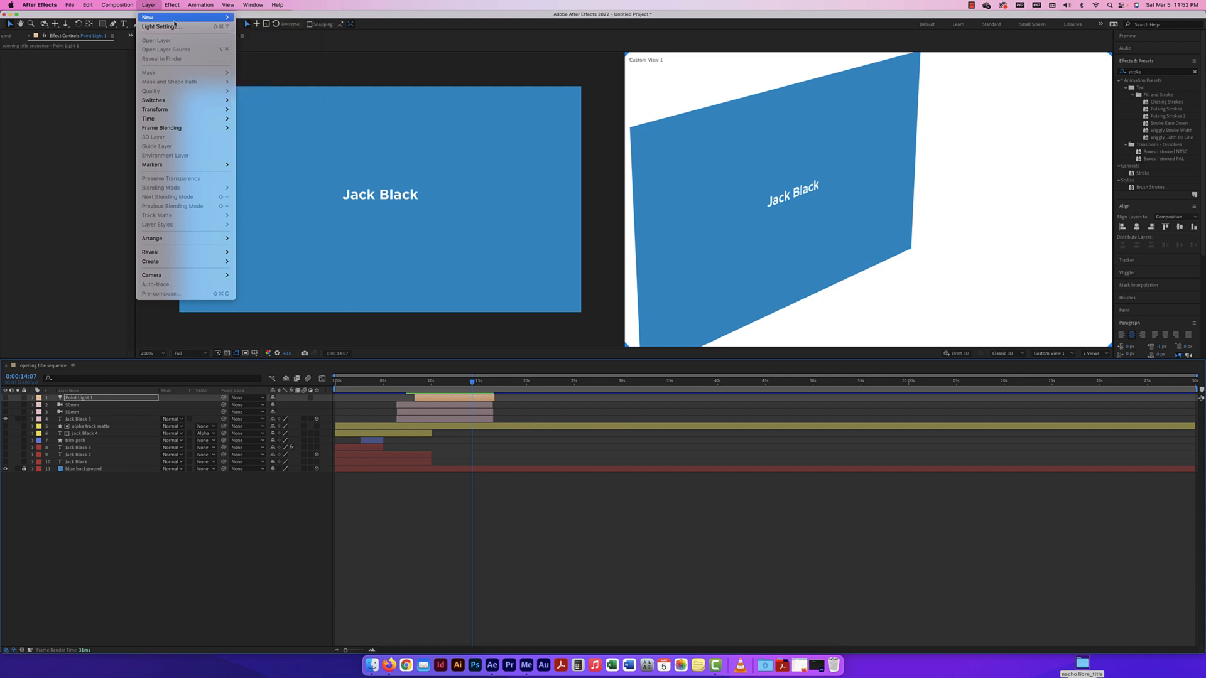
click(248, 35)
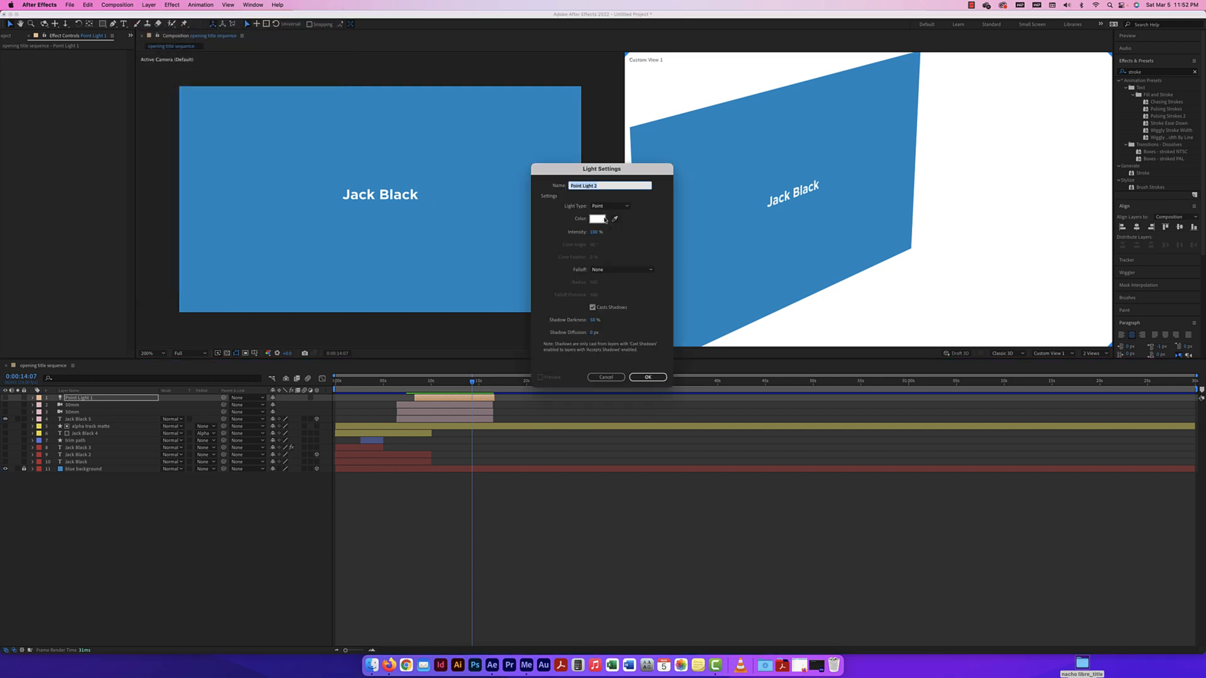
click(604, 208)
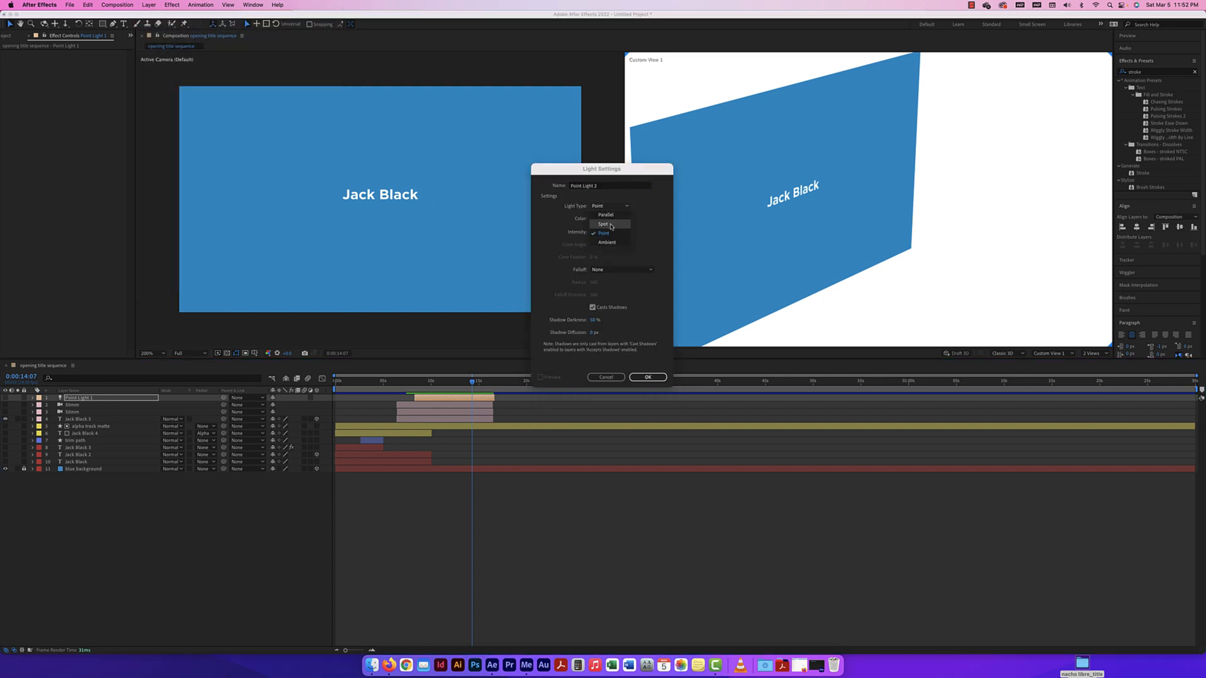
click(611, 225)
key(Return)
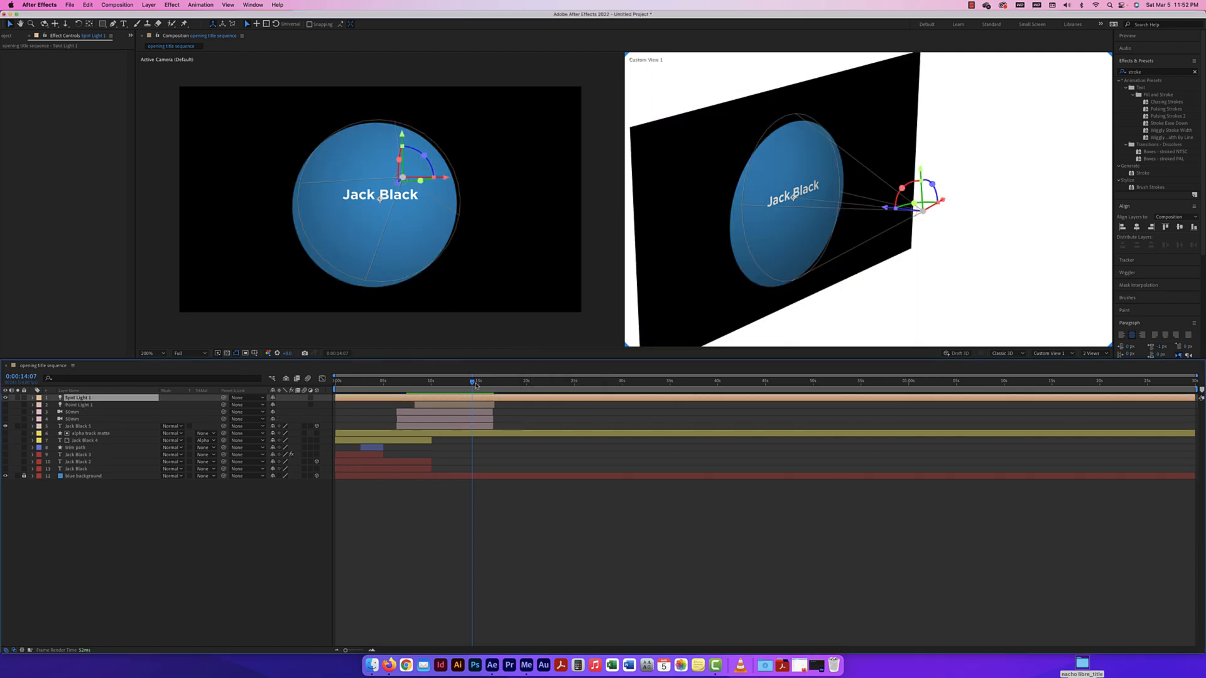
Trim the spot light layer's start and end to match the point light layer's time span
mouse_move(472, 383)
mouse_down()
mouse_move(415, 386)
mouse_move(493, 388)
mouse_move(452, 384)
mouse_up()
key(alt+bracketleft)
key(alt+bracketright)
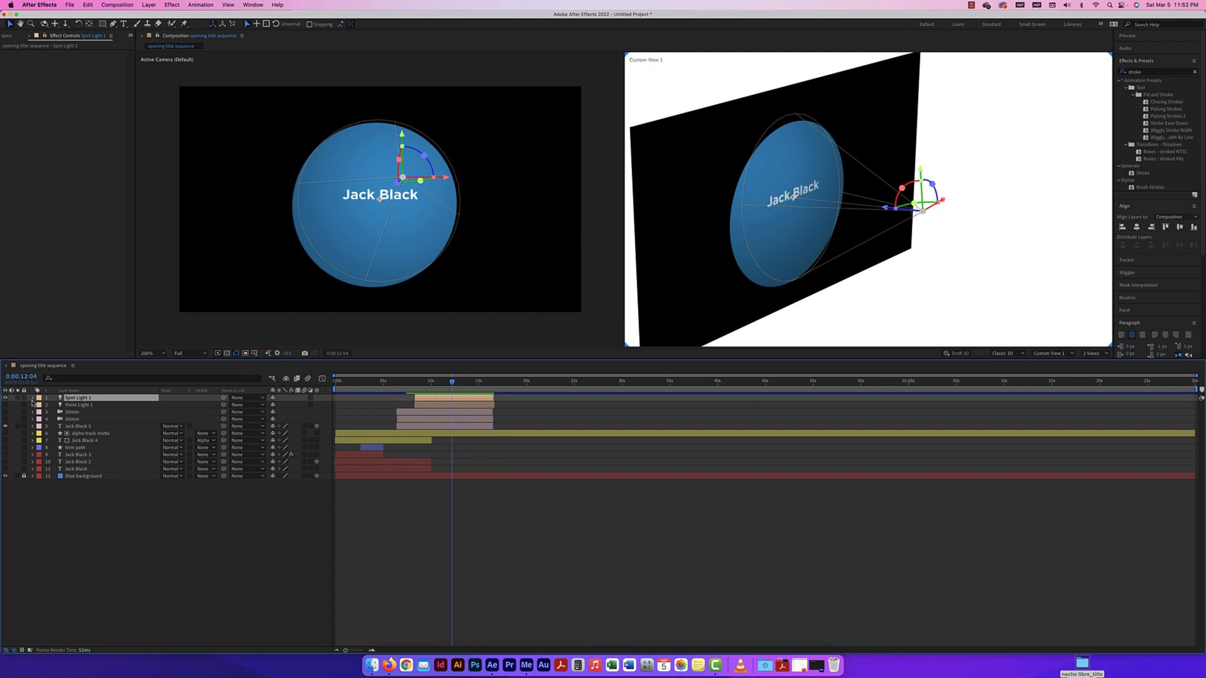
Set the spot light's Cone Feather to 100% and narrow its Cone Angle to a small circle around the title
click(33, 398)
click(40, 405)
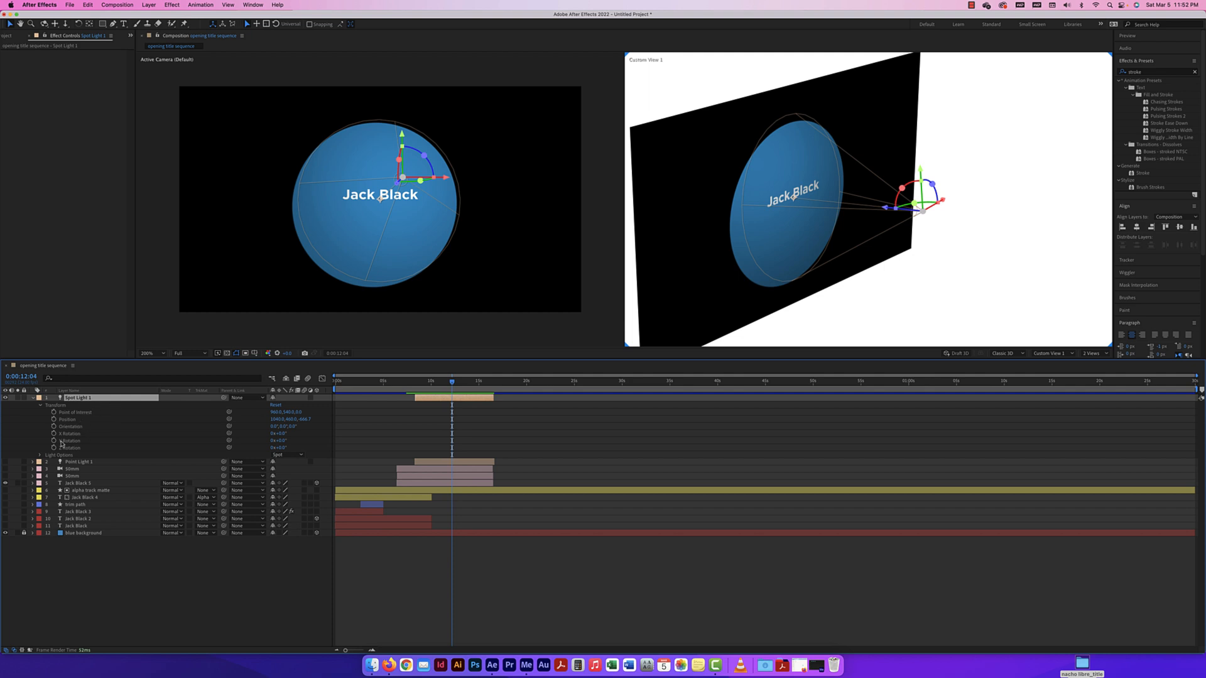
click(41, 455)
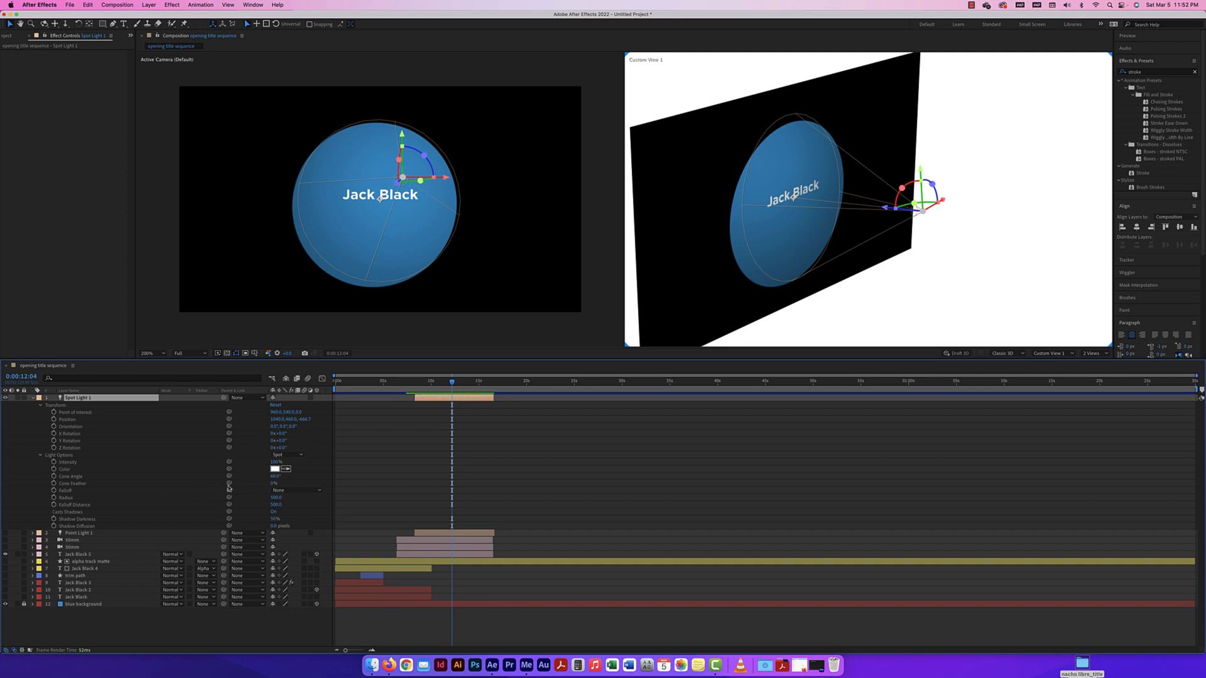
drag(275, 484, 326, 483)
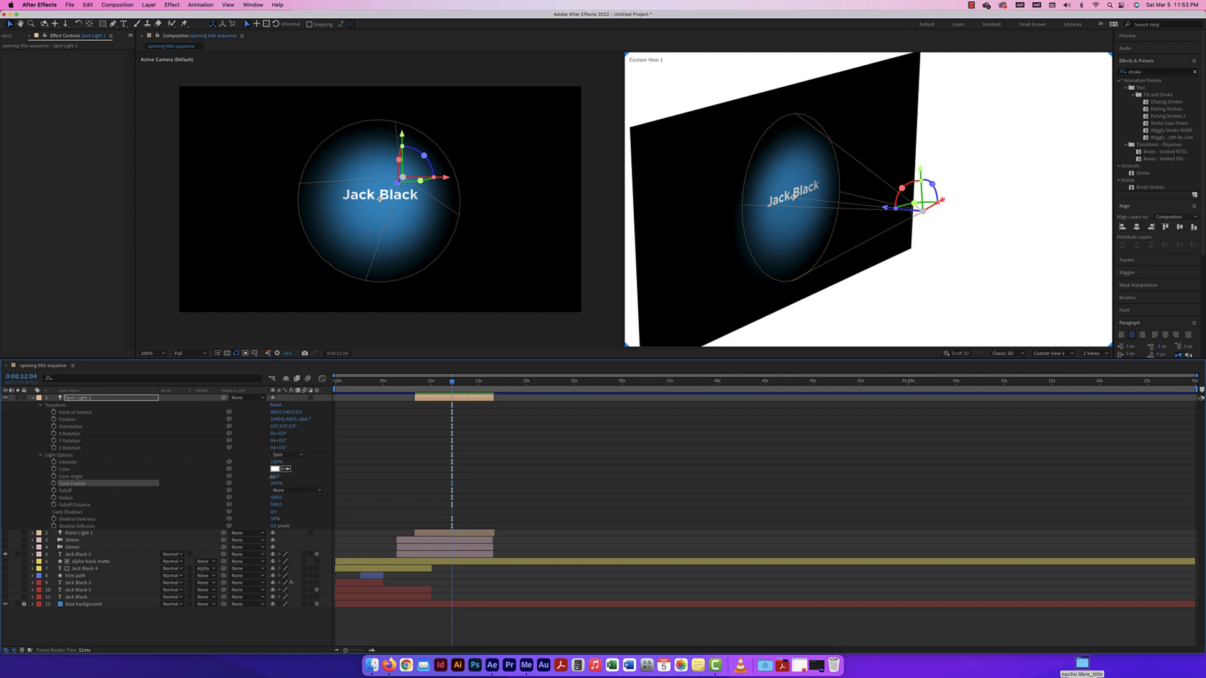
drag(275, 476, 210, 480)
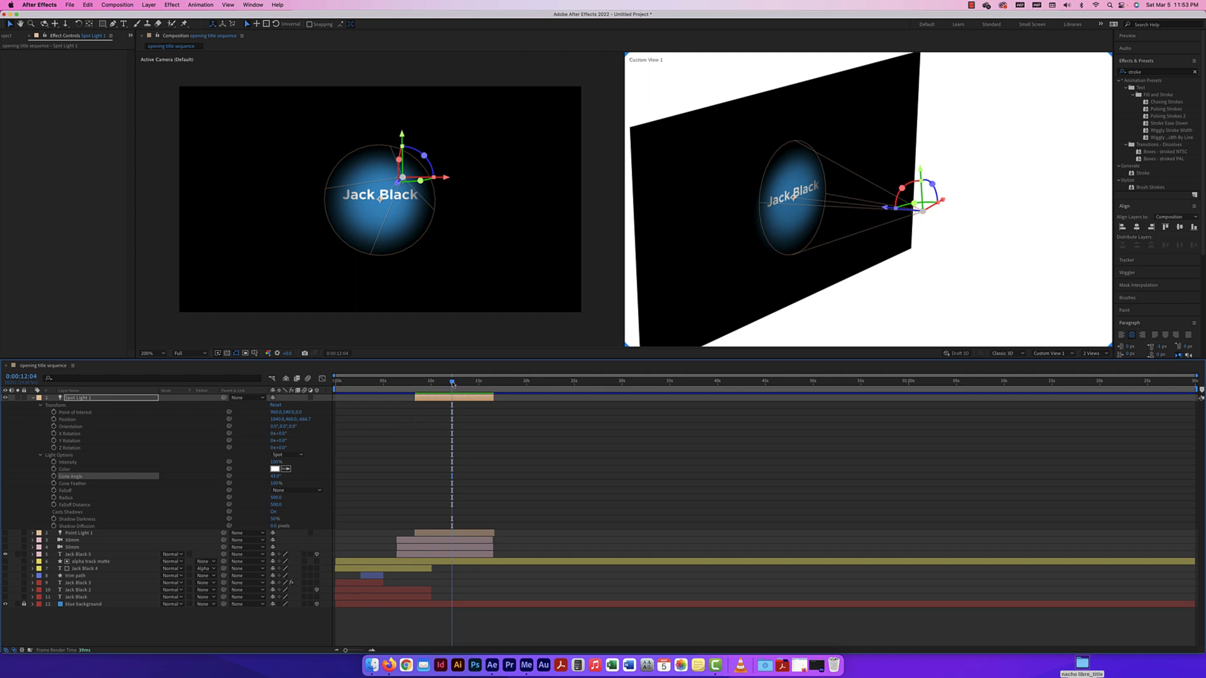
Shift the spot light along X to the left of the title's centre, at about 927, keeping it aimed at the title
drag(452, 382, 427, 383)
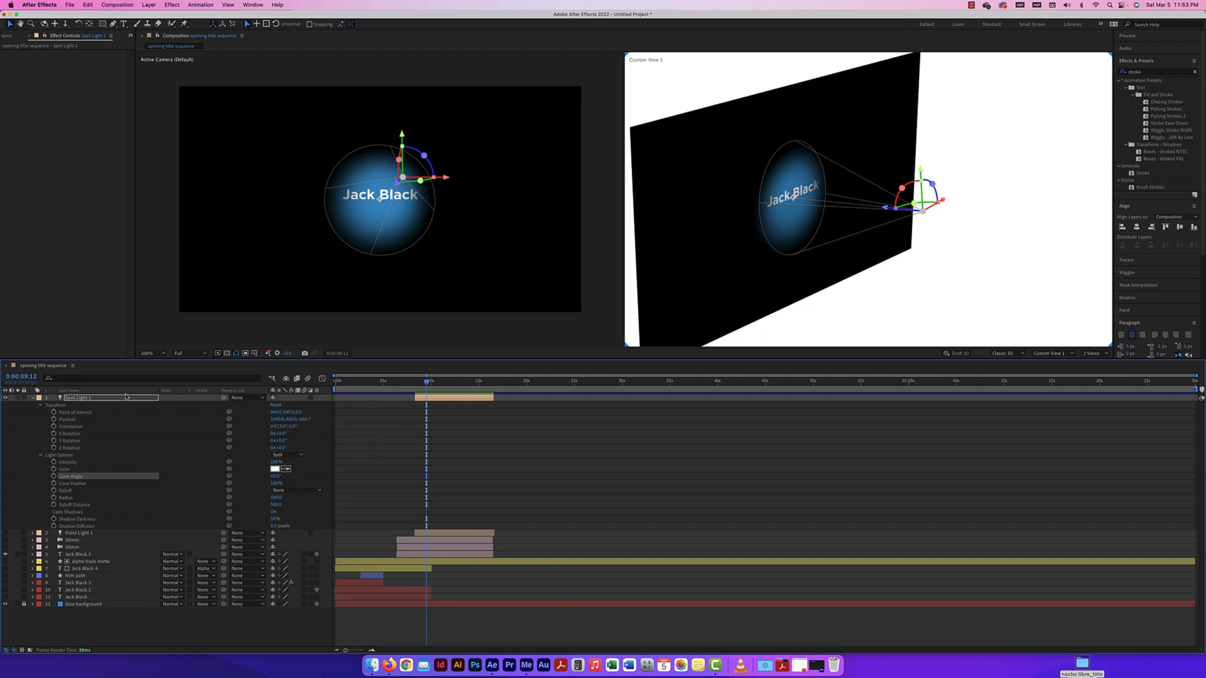
scroll(397, 172, up, 2)
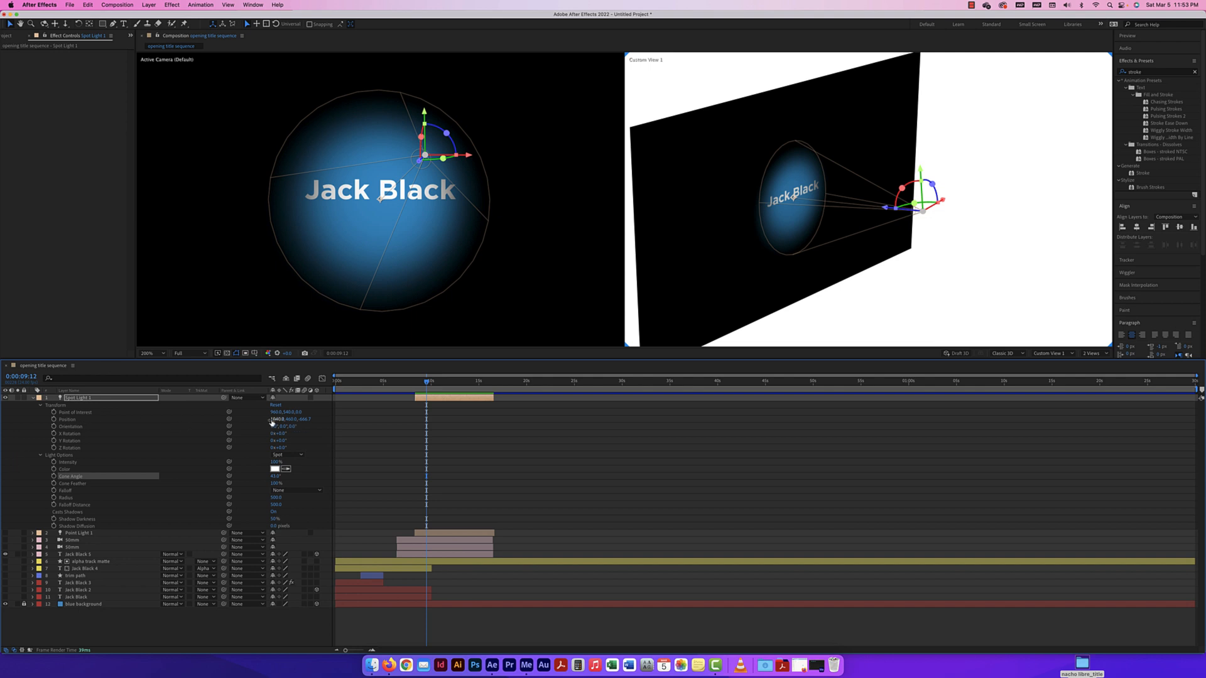
mouse_move(274, 419)
mouse_down()
mouse_move(389, 422)
mouse_move(137, 424)
mouse_move(443, 415)
mouse_move(239, 414)
mouse_move(275, 413)
mouse_up()
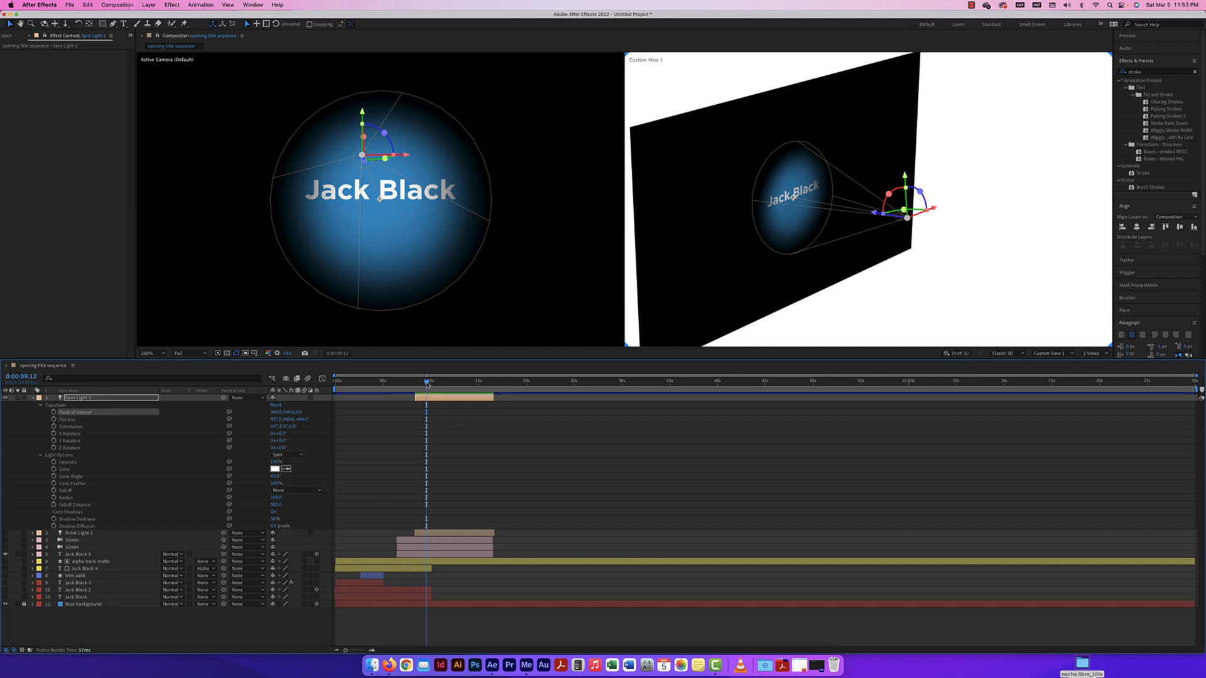
Keyframe the spot light's Point of Interest on the title at 0:00:08:18 and beyond the frame's right edge at 0:00:09:21
mouse_move(428, 383)
mouse_down()
mouse_move(386, 384)
mouse_move(420, 384)
mouse_up()
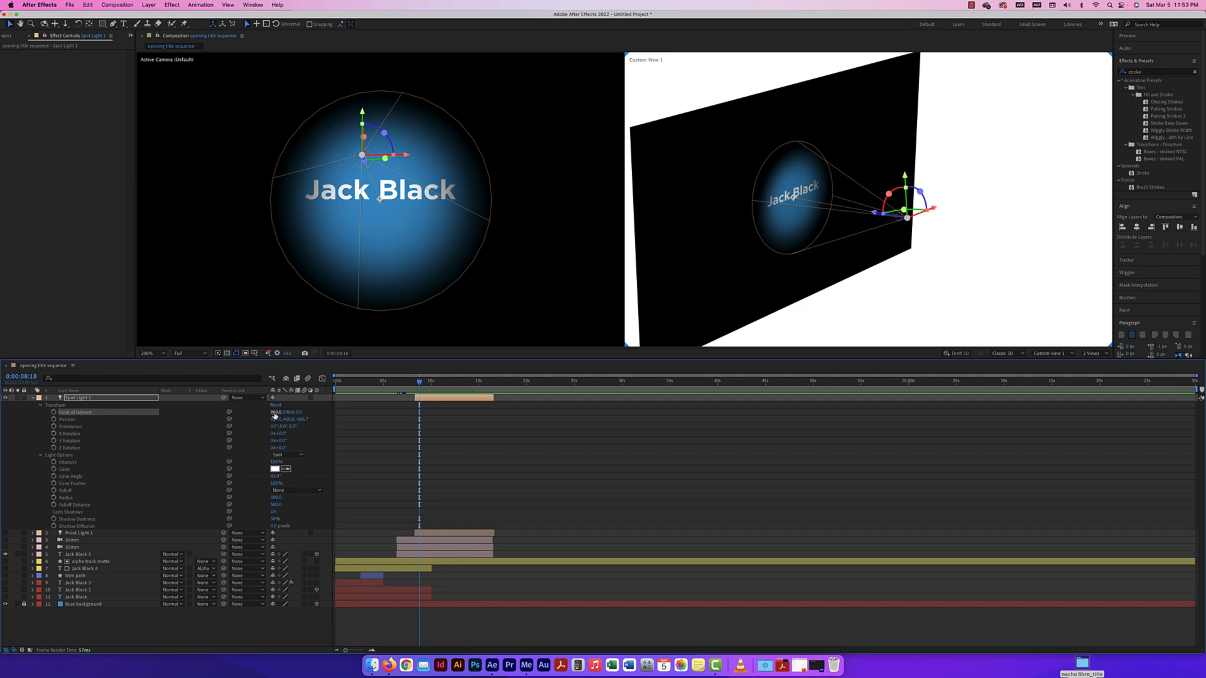
click(54, 412)
drag(420, 382, 430, 382)
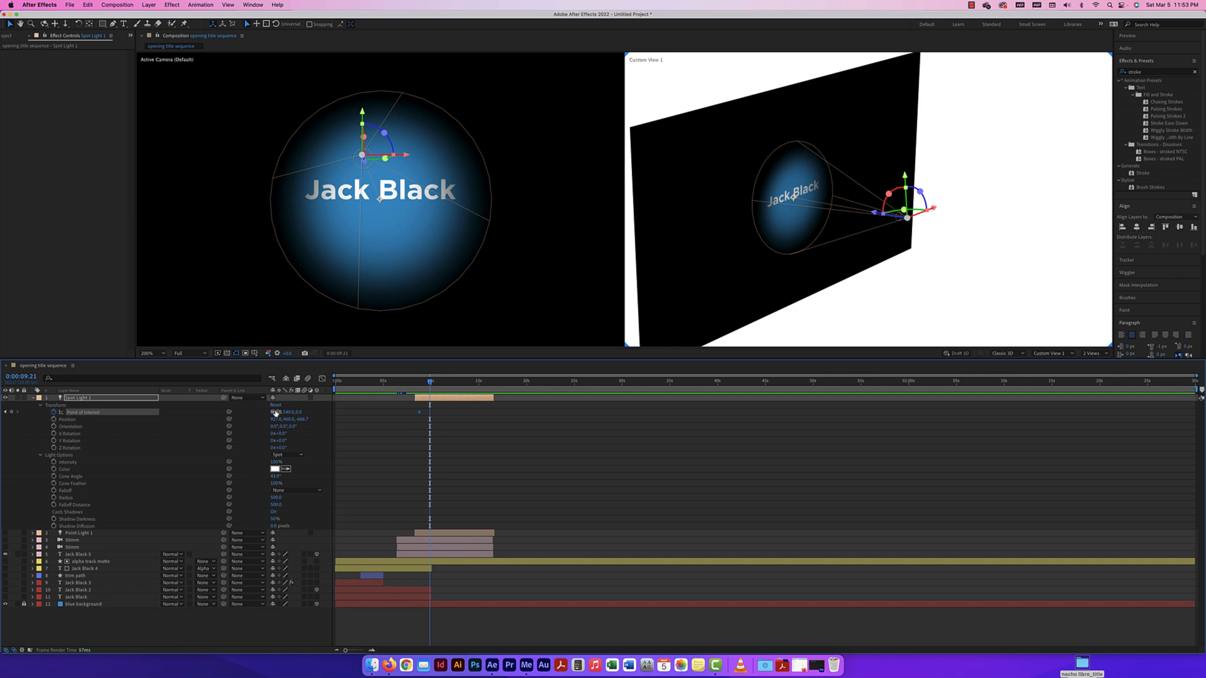
drag(380, 199, 568, 199)
drag(498, 430, 532, 429)
Keyframe the Point of Interest beyond the left edge at 0:00:11:16 and back on the title at 0:00:13:06, and preview from 0:00:07:17
drag(430, 382, 447, 382)
drag(276, 412, 175, 415)
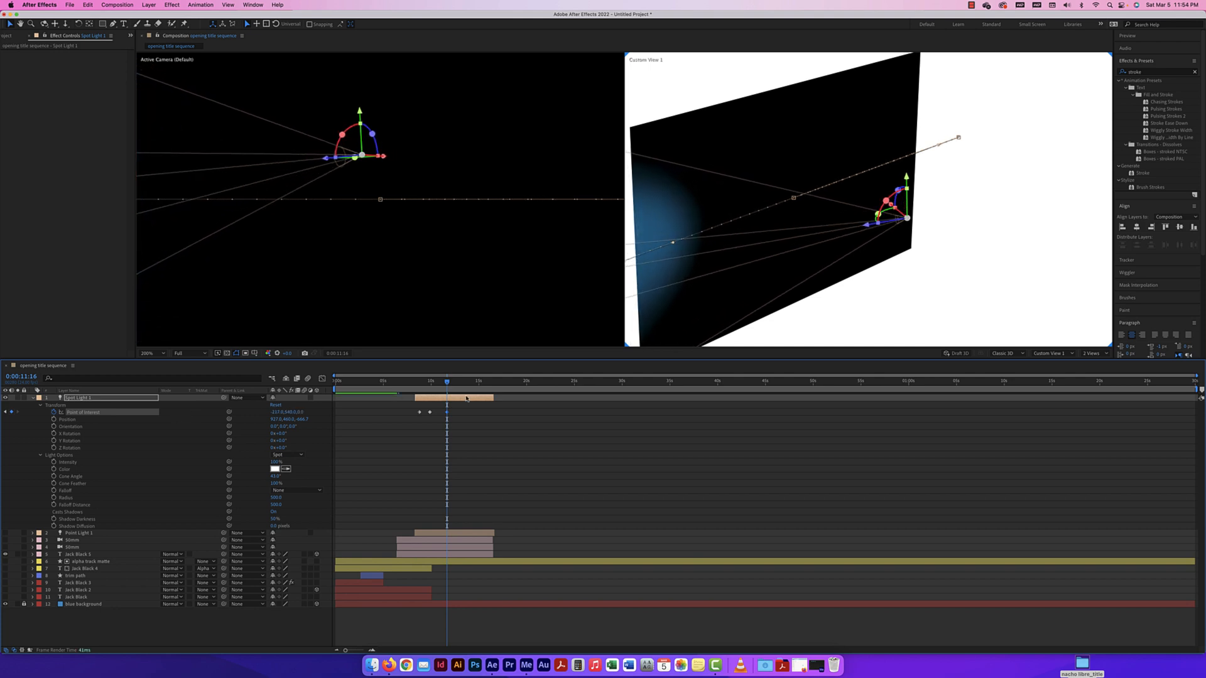
drag(447, 383, 460, 384)
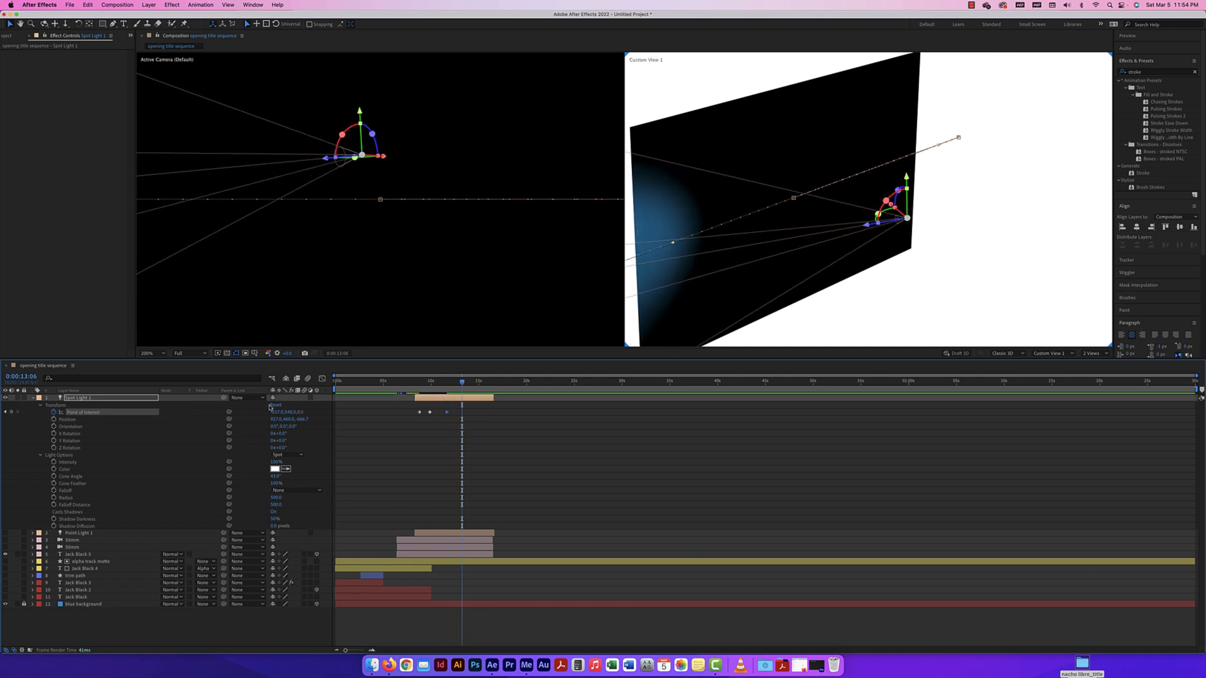
drag(275, 413, 320, 410)
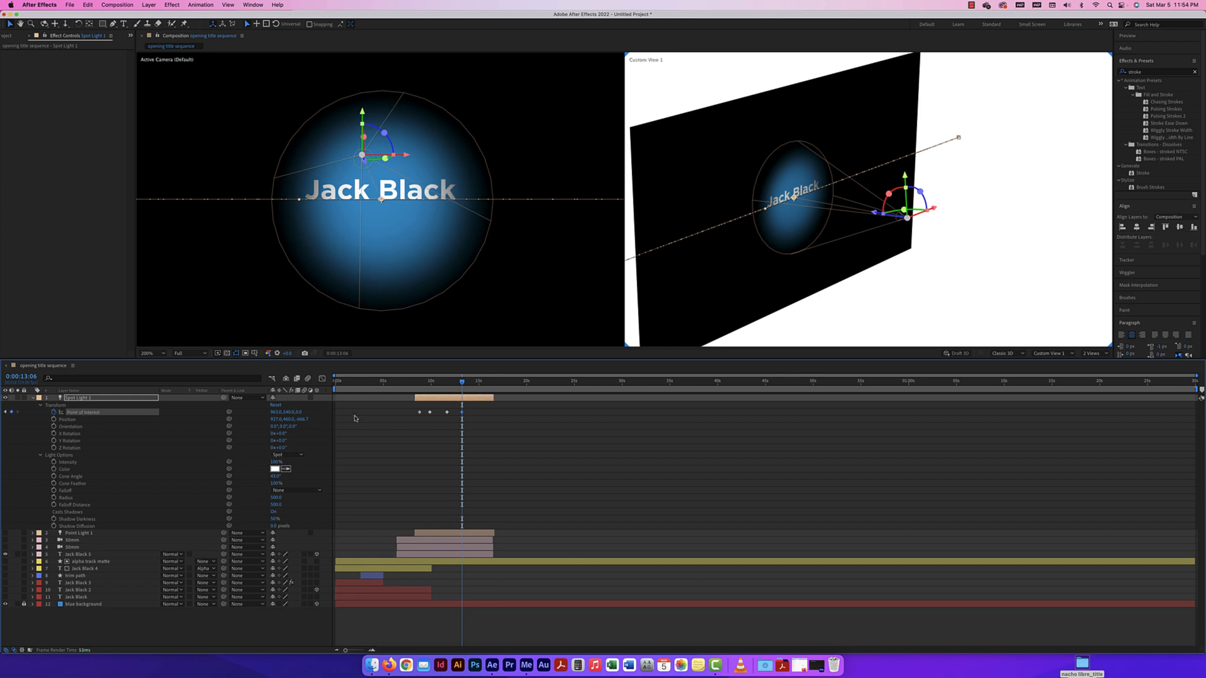
drag(461, 384, 410, 385)
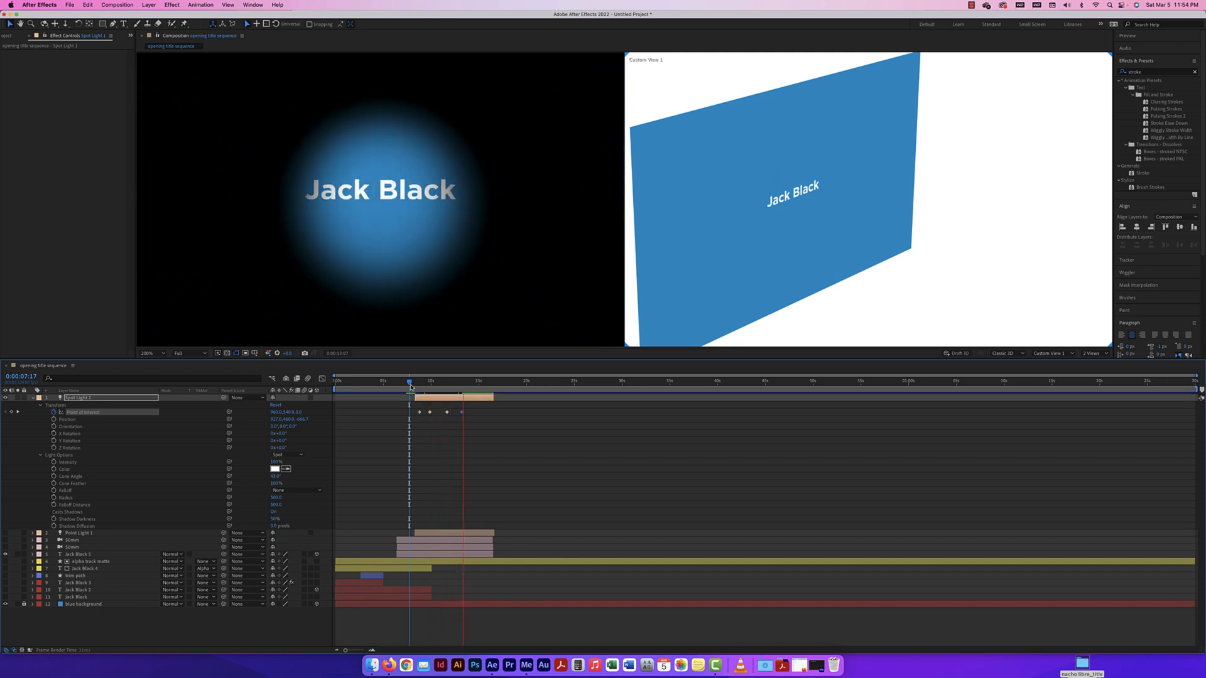
key(space)
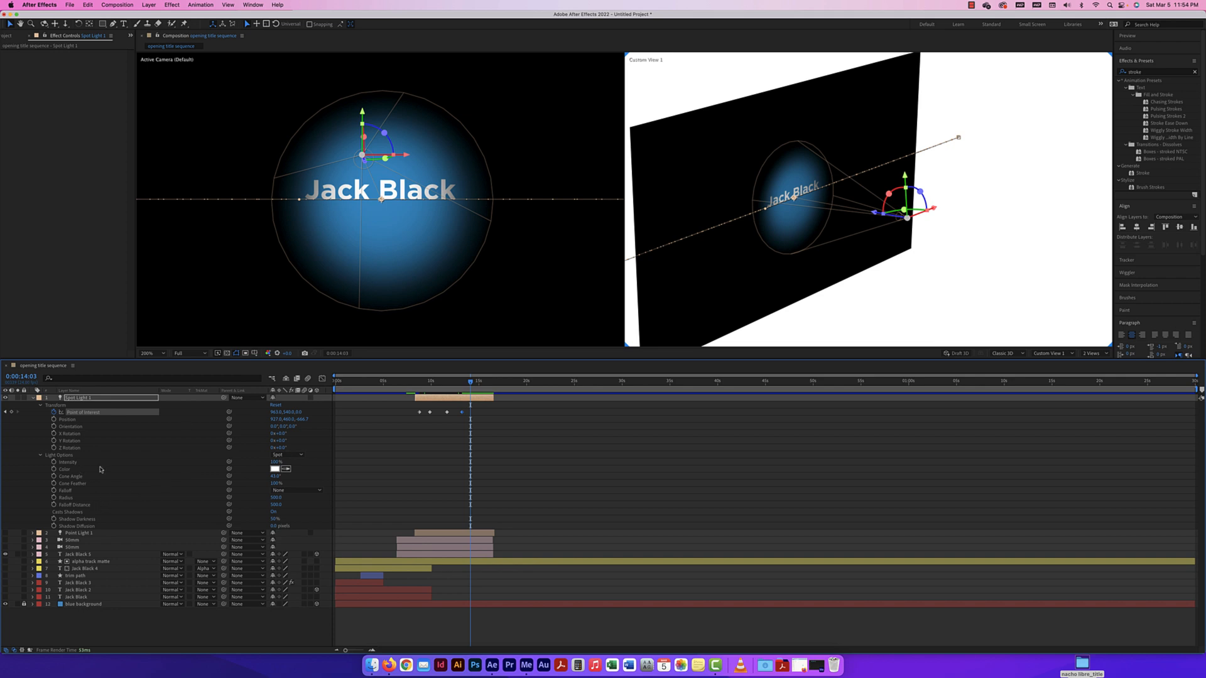
Turn on Casts Shadows in the Material Options of the Jack Black 5 text layer
click(412, 192)
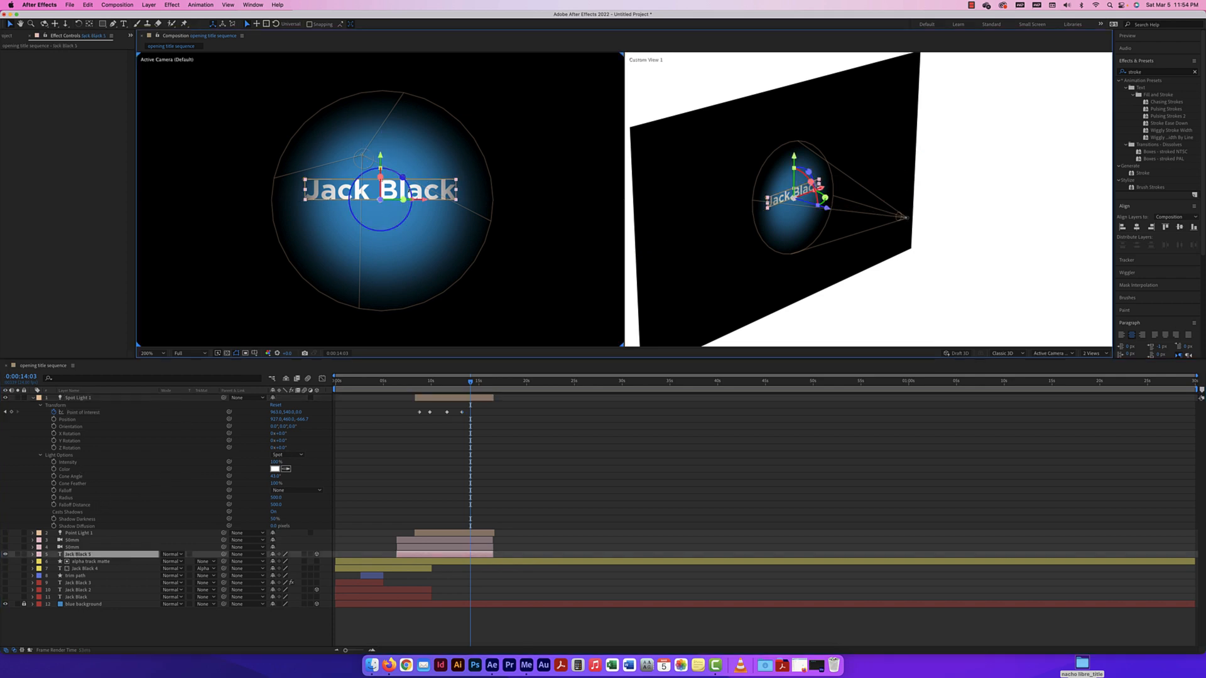
click(32, 554)
scroll(64, 610, down, 2)
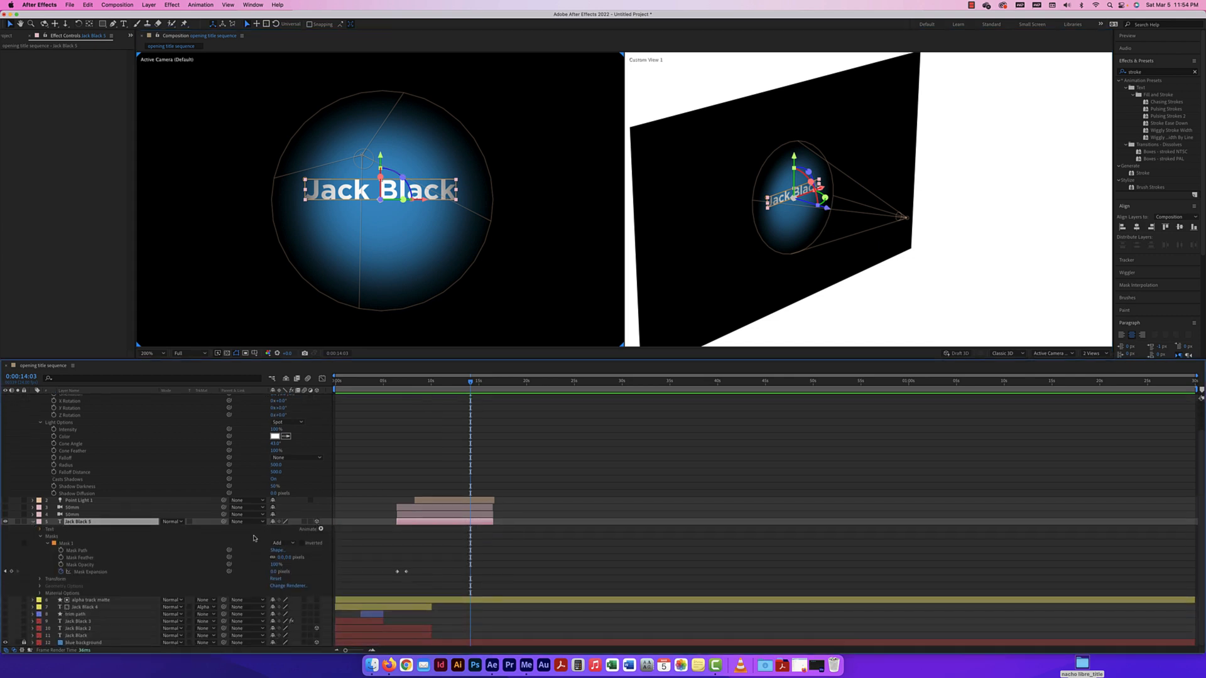
click(40, 593)
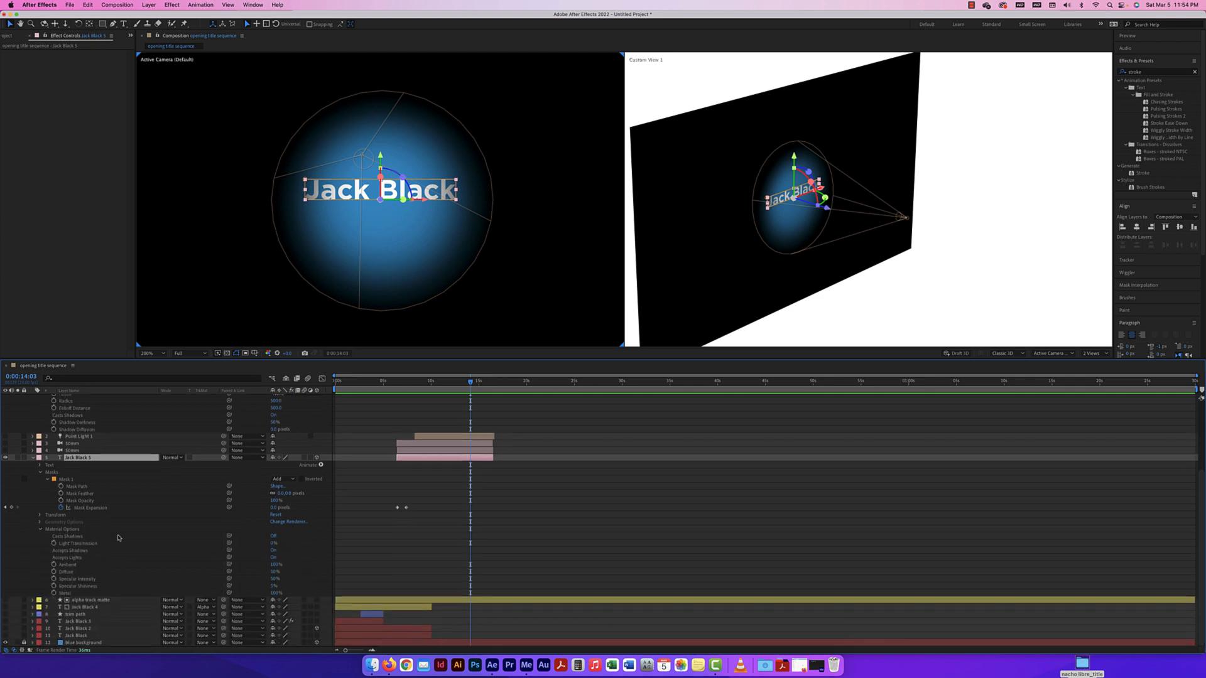
click(273, 536)
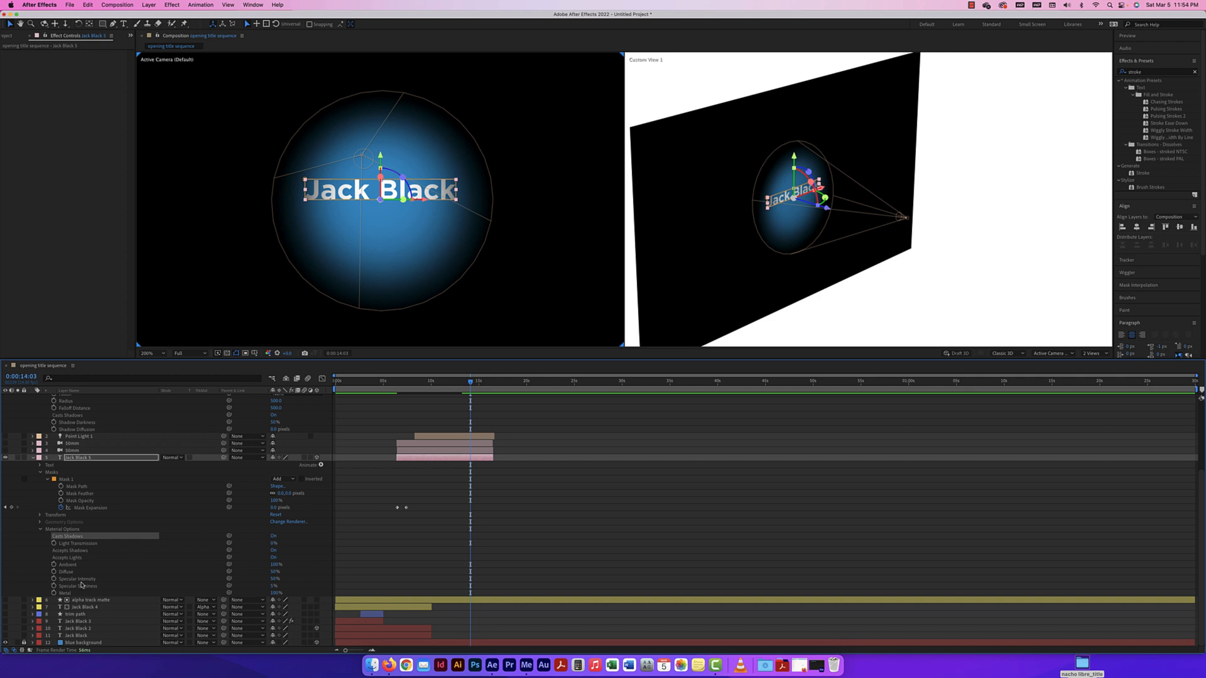
Check the shadow and light settings in the blue background layer's Material Options
click(31, 643)
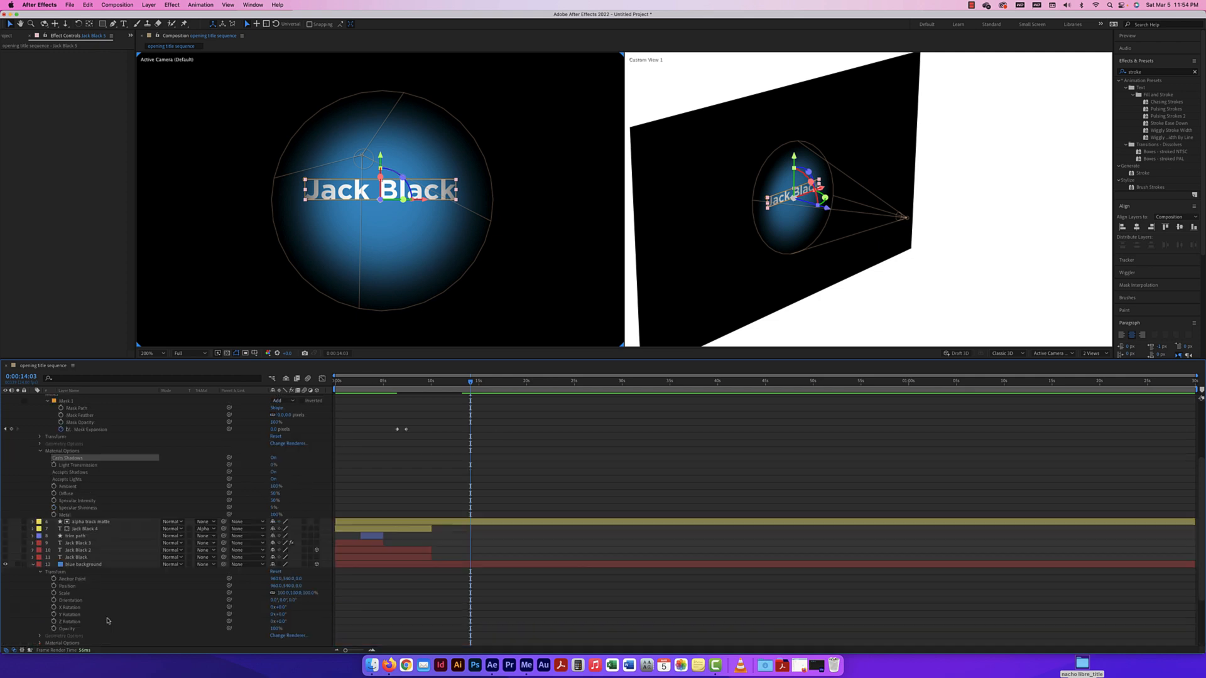
click(39, 643)
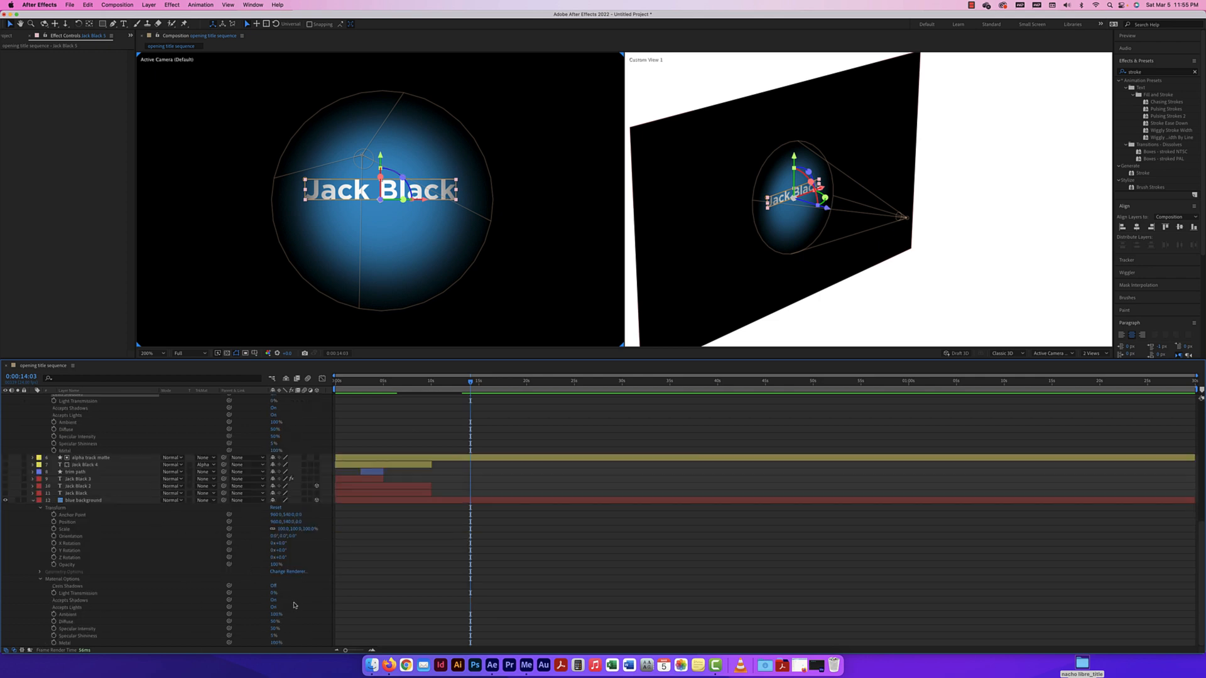
click(41, 582)
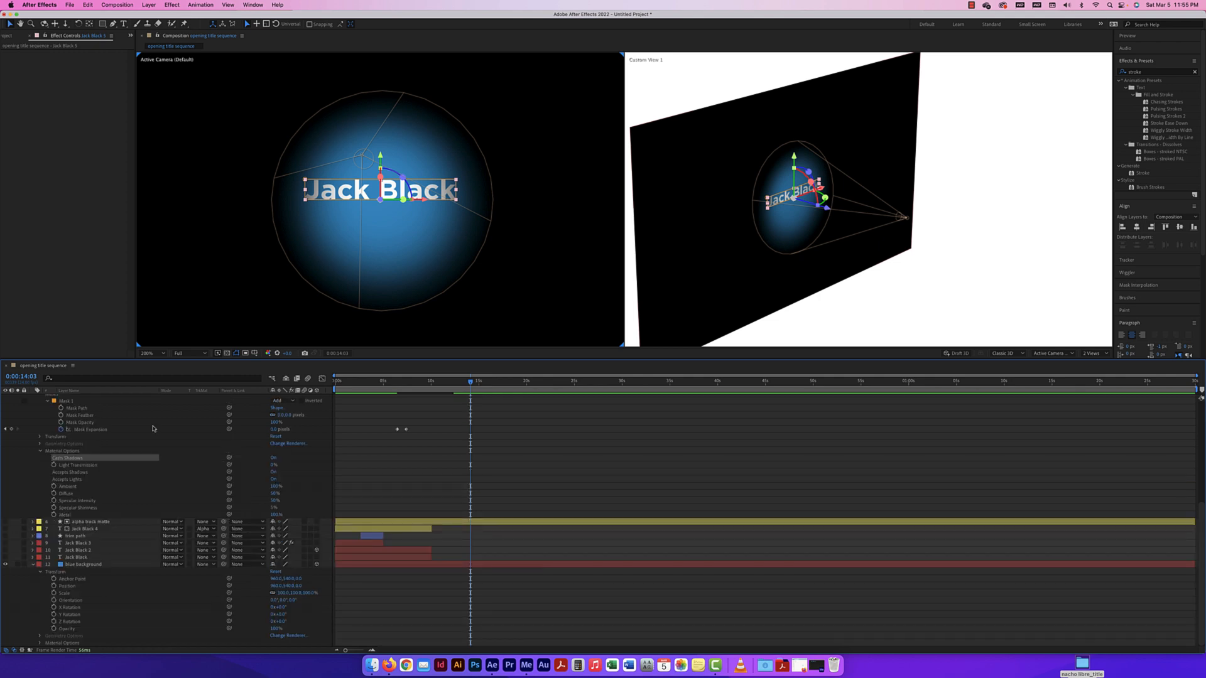
Move the Jack Black 5 text layer forward from the background, to a Z Position of about -121
click(40, 451)
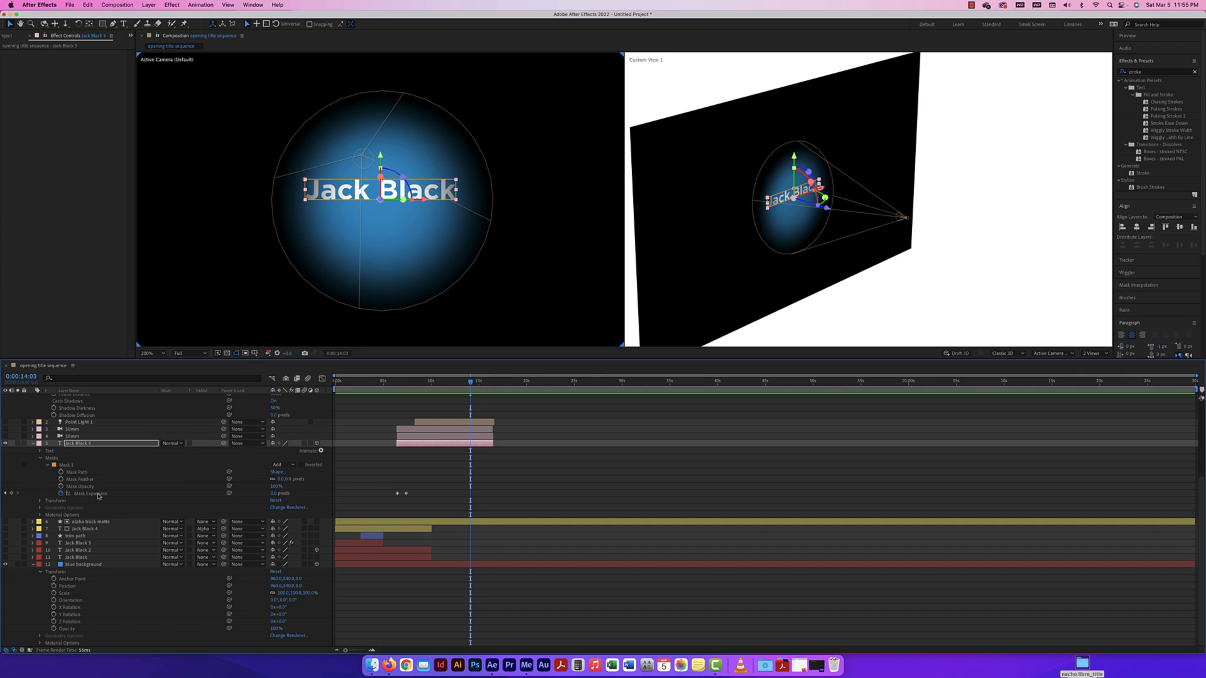
key(Return)
click(40, 503)
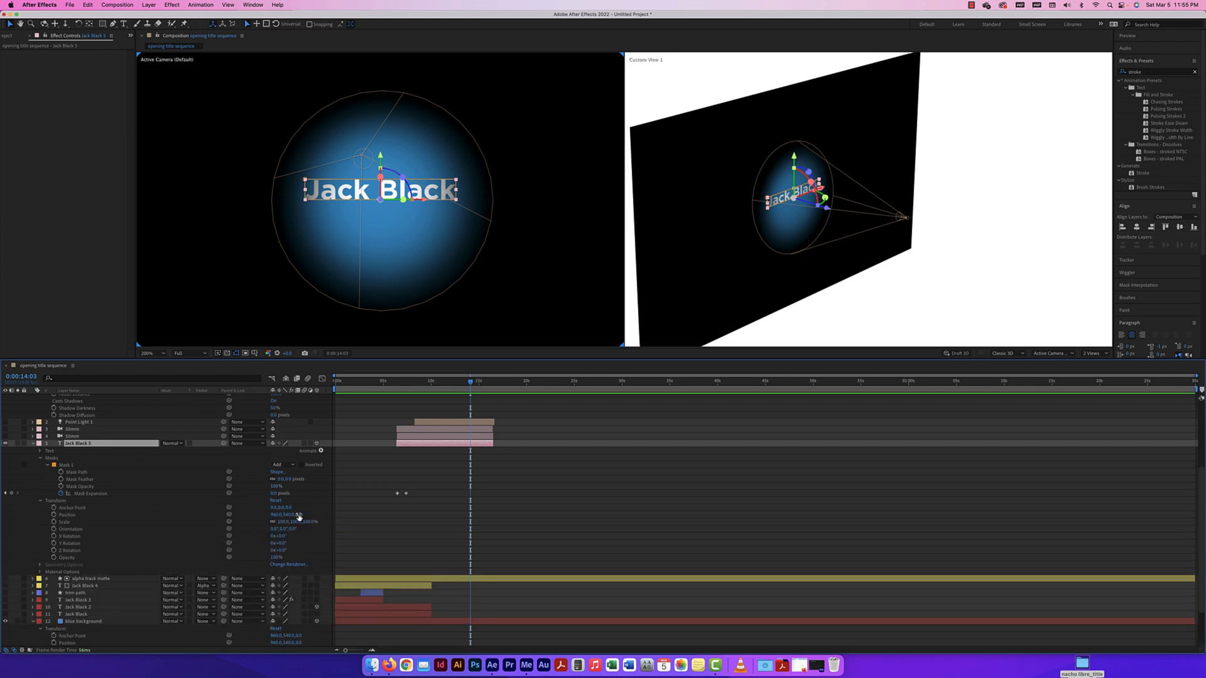
drag(299, 515, 239, 513)
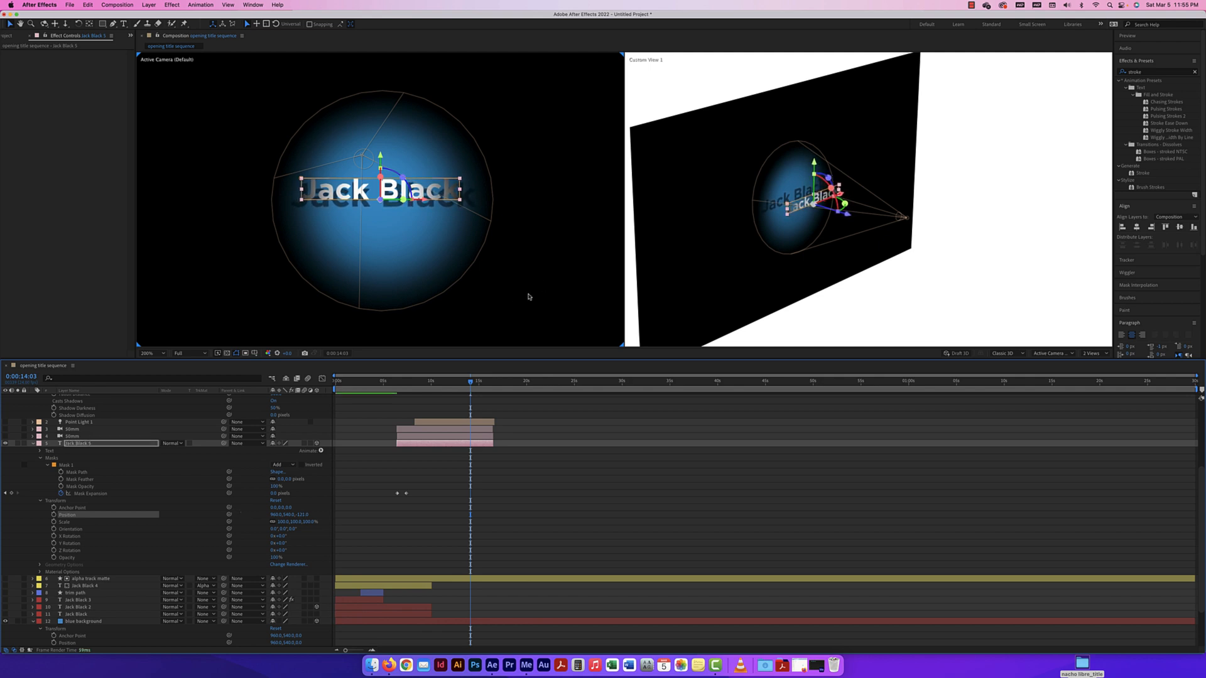
Preview the spot light sweep and the title's cast shadow from 0:00:08:02
drag(471, 384, 414, 384)
key(space)
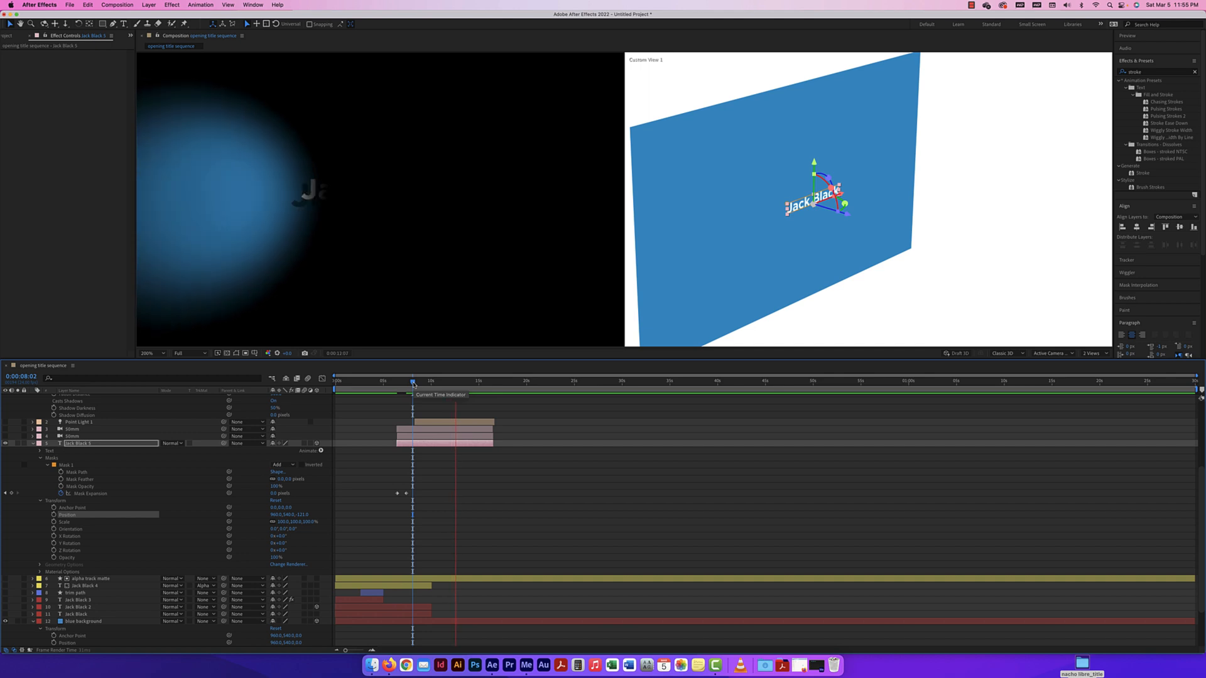
key(space)
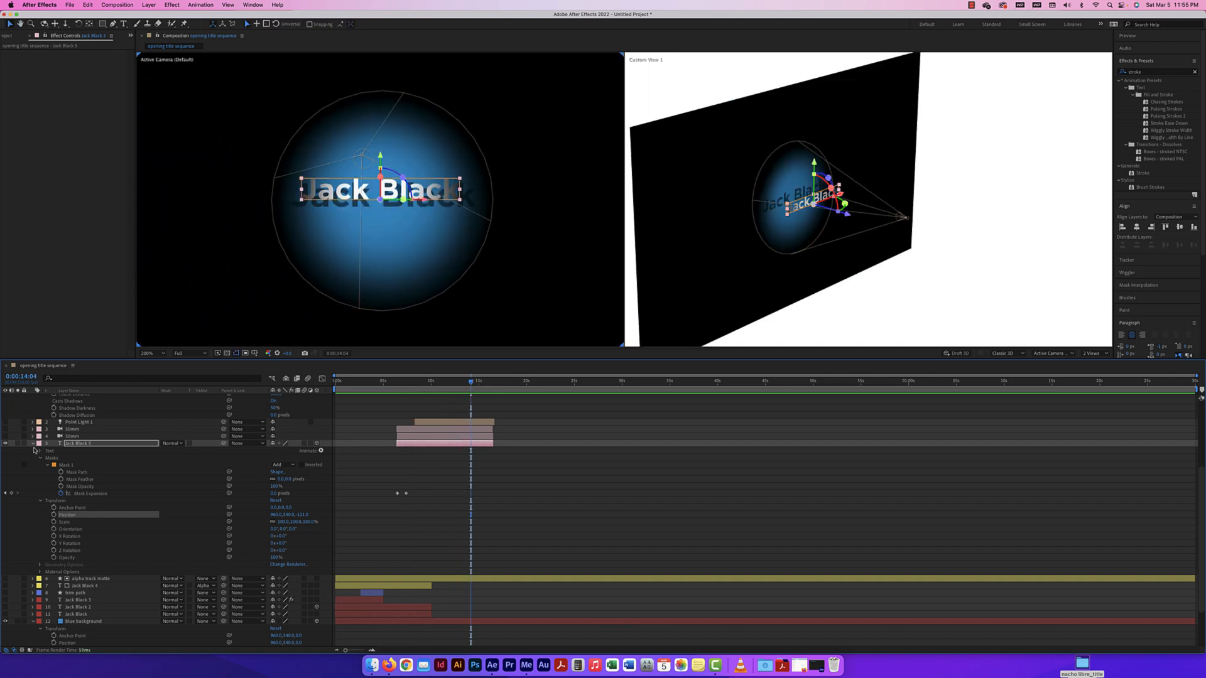
Hide Spot Light 1, show Point Light 1 in its place, and preview its lighting and shadow from 0:00:05:08
click(33, 444)
scroll(41, 429, up, 3)
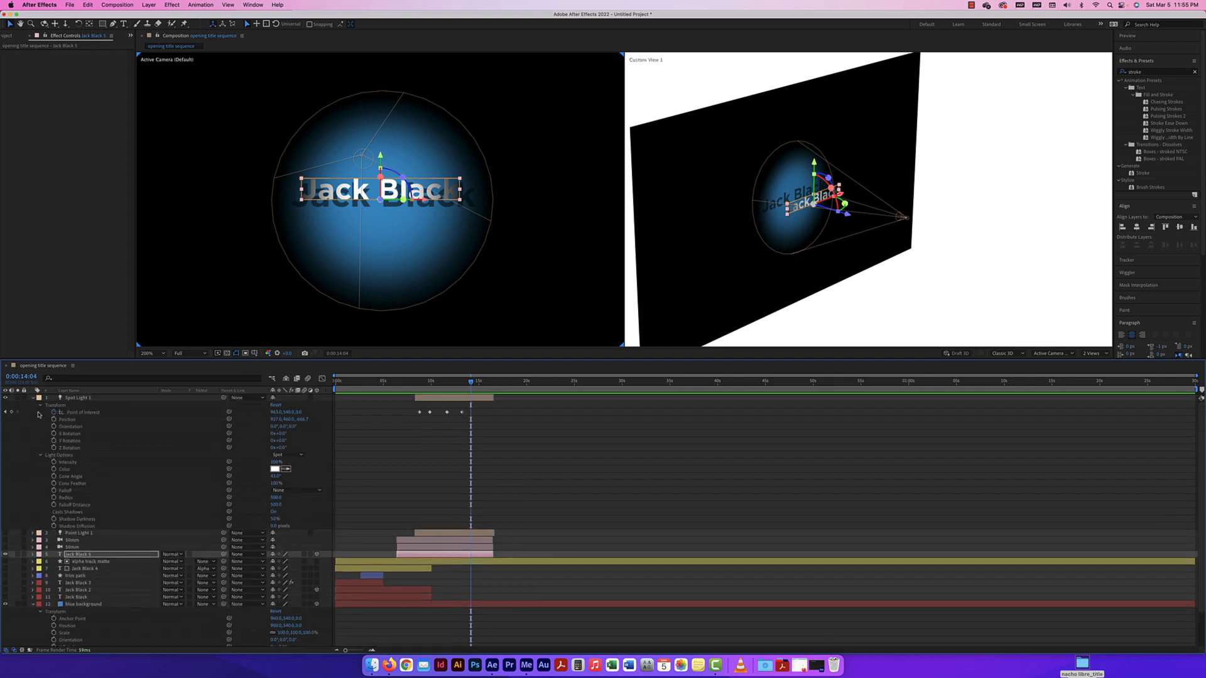
click(32, 398)
click(5, 398)
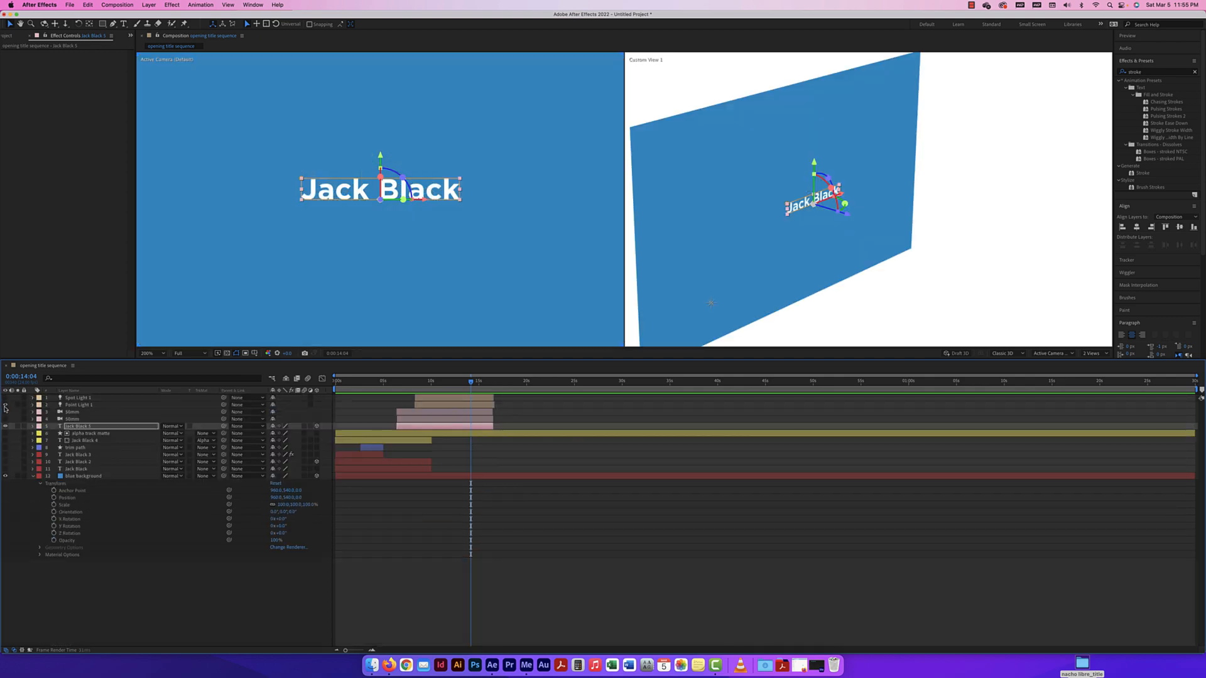
click(5, 405)
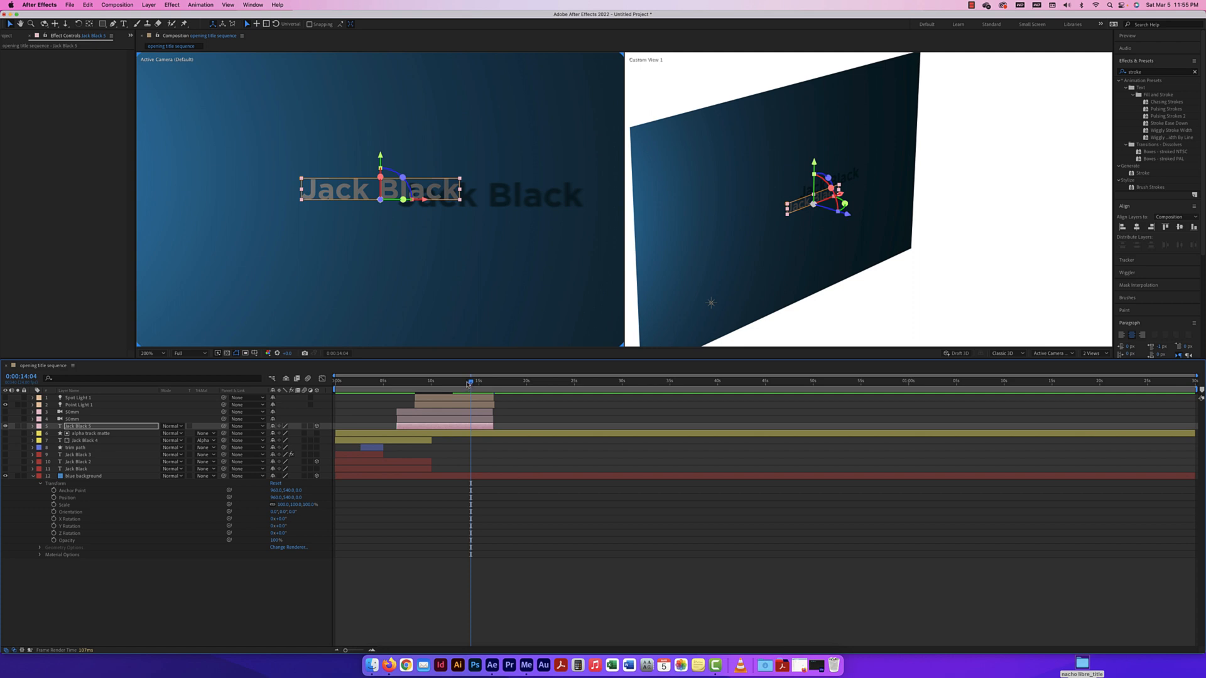
drag(468, 382, 386, 384)
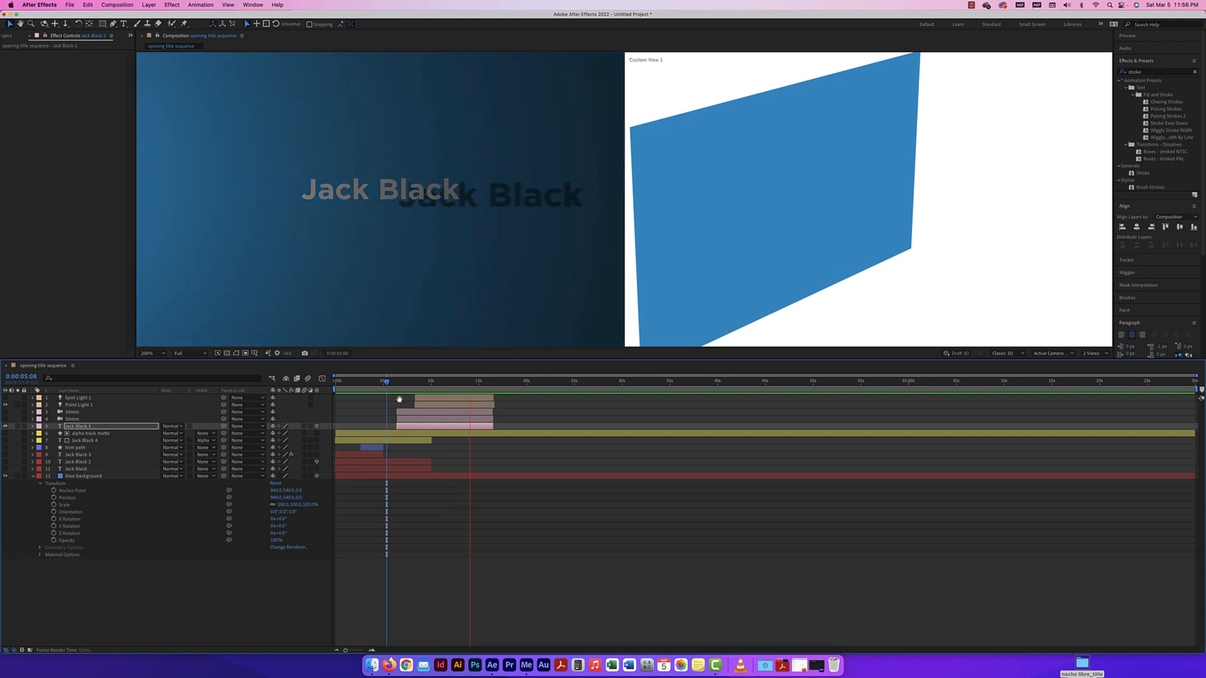
key(space)
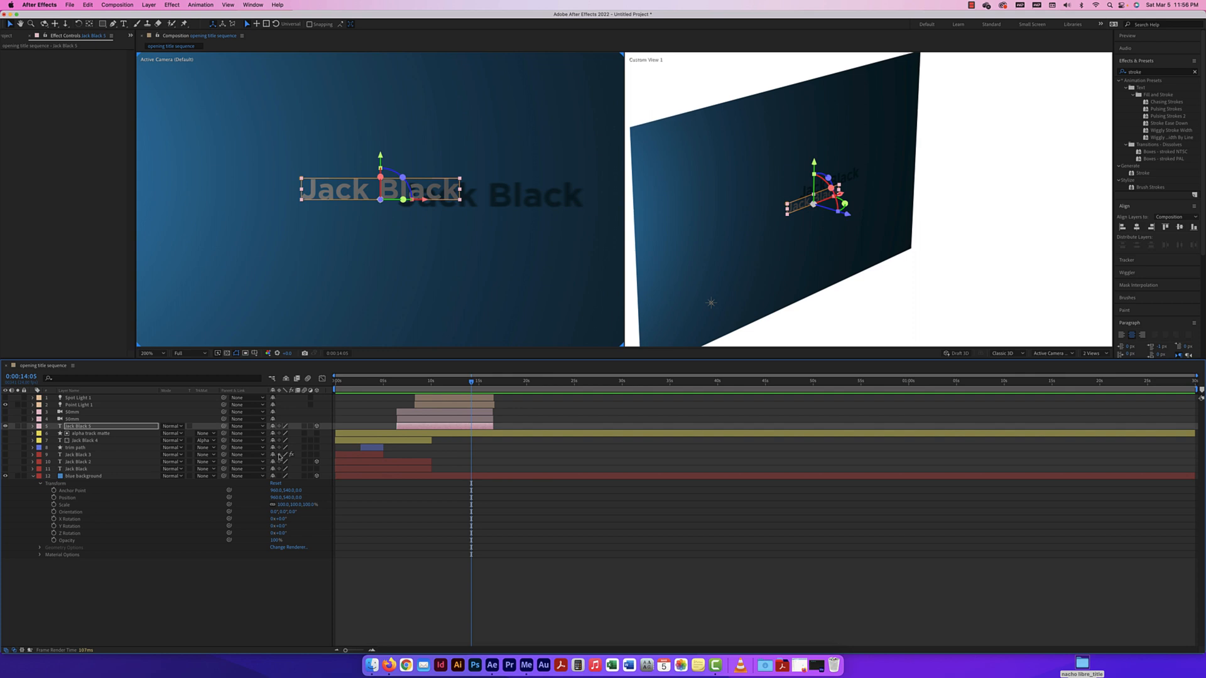
Collapse the blue background layer's properties and lock the layer
drag(471, 383, 397, 385)
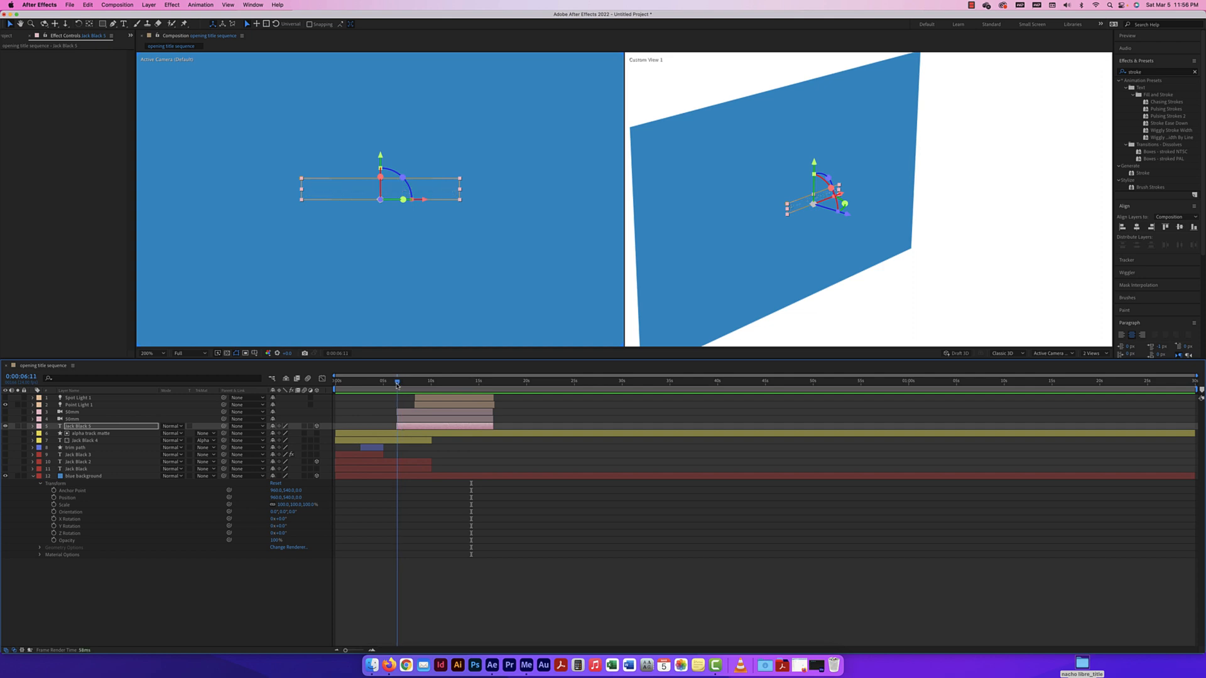
click(32, 476)
click(25, 477)
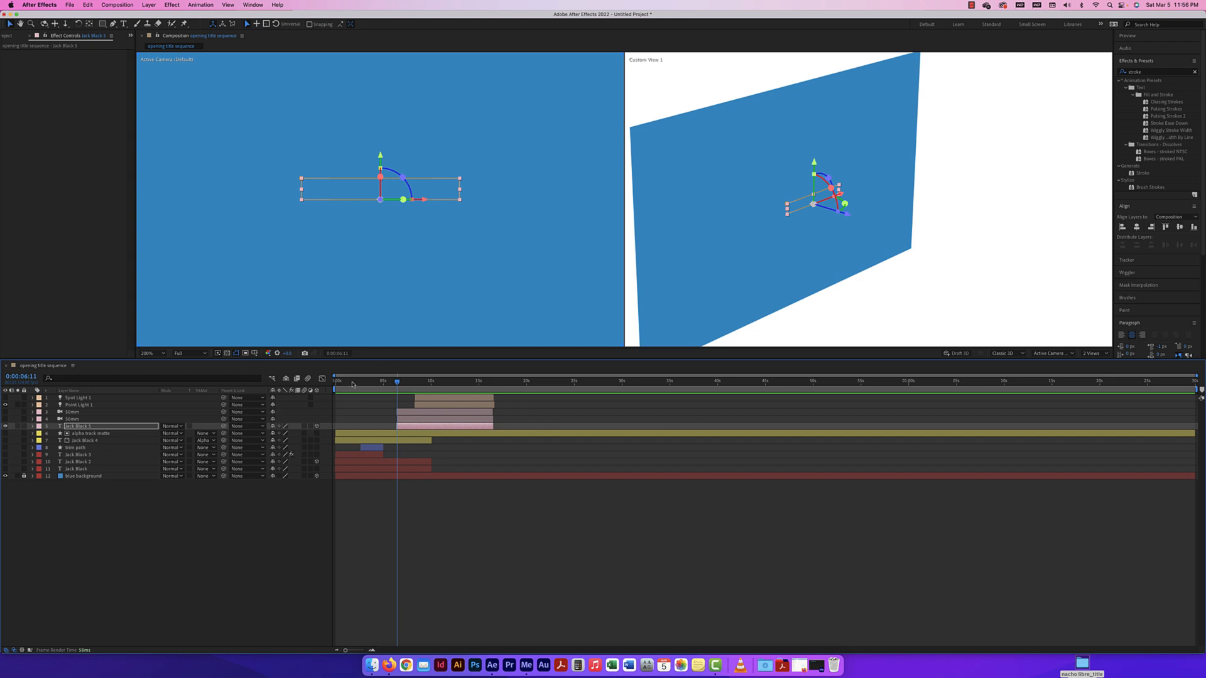
Hide Point Light 1, show the Jack Black 3 text layer, and preview the sequence from 0:00:00:00
click(5, 404)
click(6, 455)
drag(398, 383, 320, 384)
key(space)
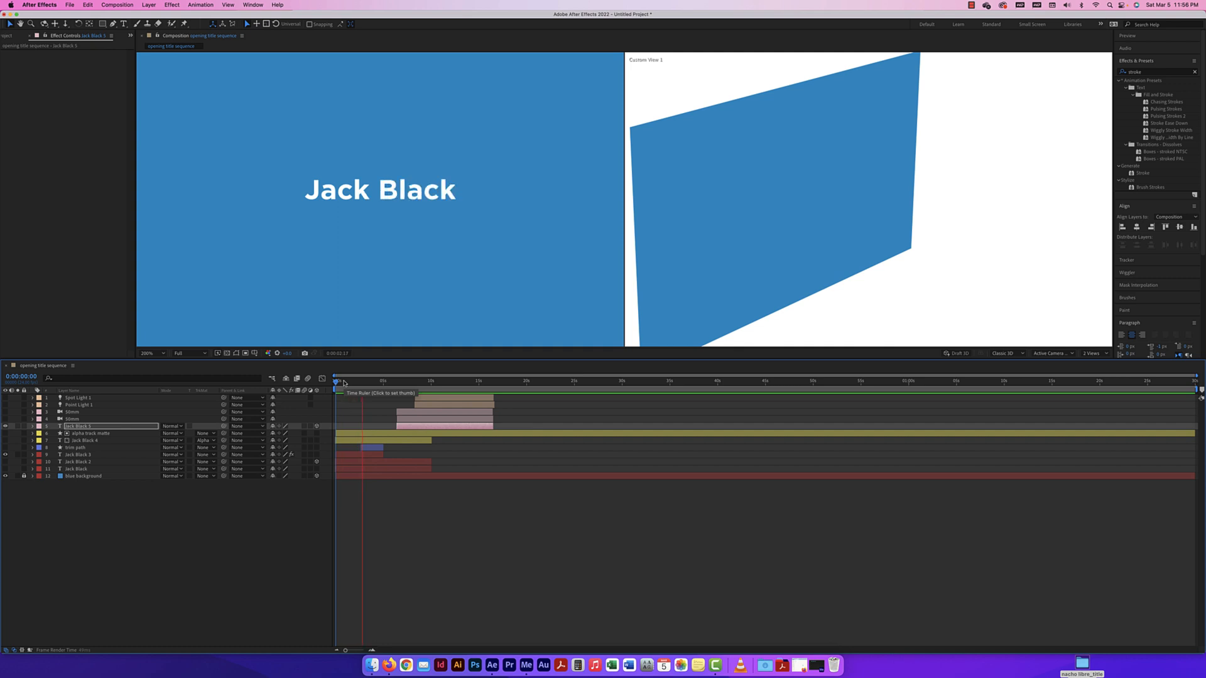
Shift the Jack Black 5 layer earlier to start at 0:00:03:03, and preview the overlap with Jack Black 3 from the beginning
click(364, 382)
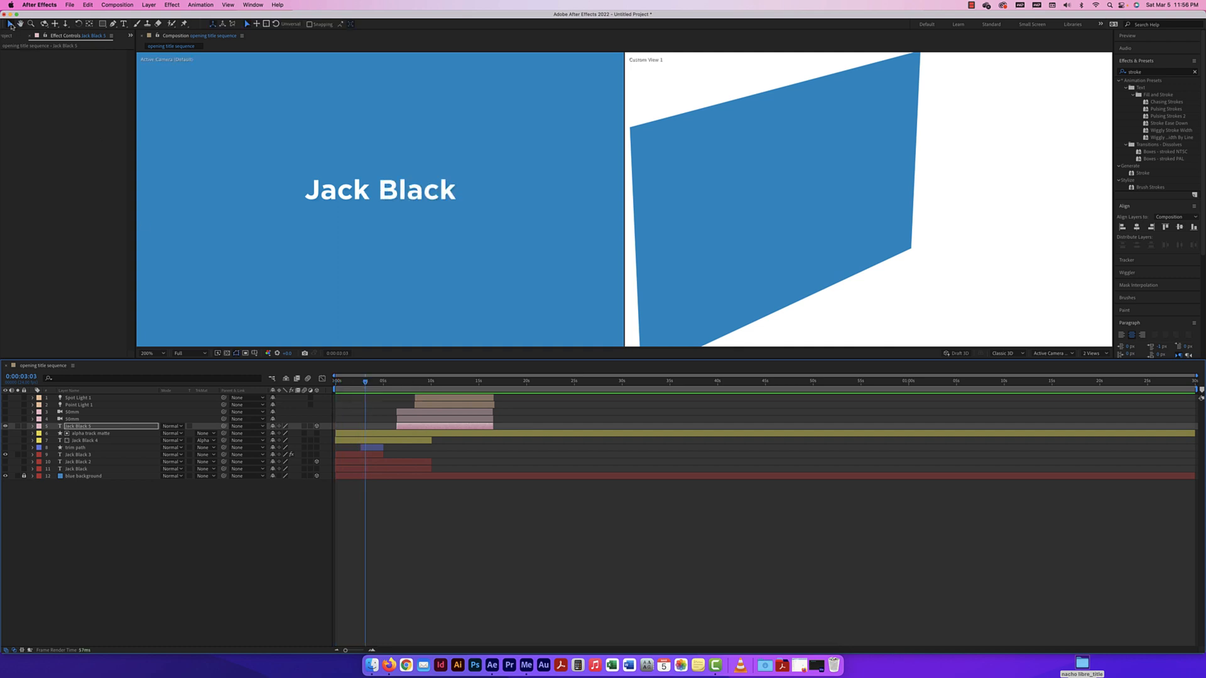
drag(403, 429, 373, 430)
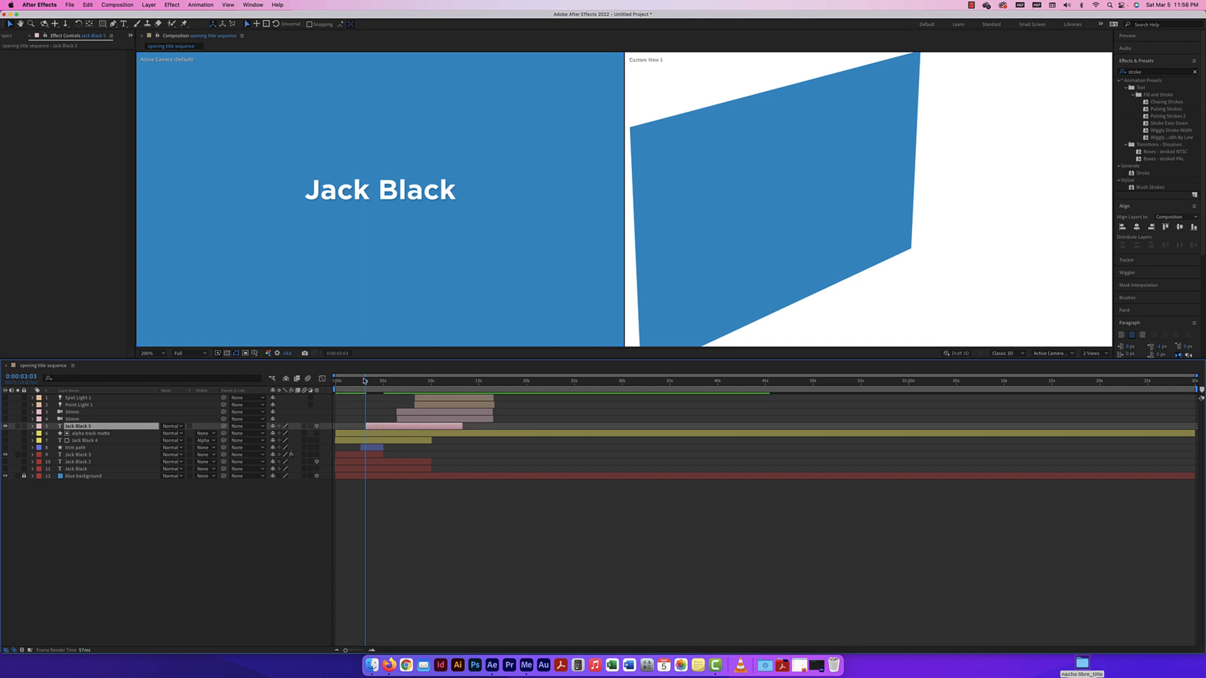
click(337, 383)
key(space)
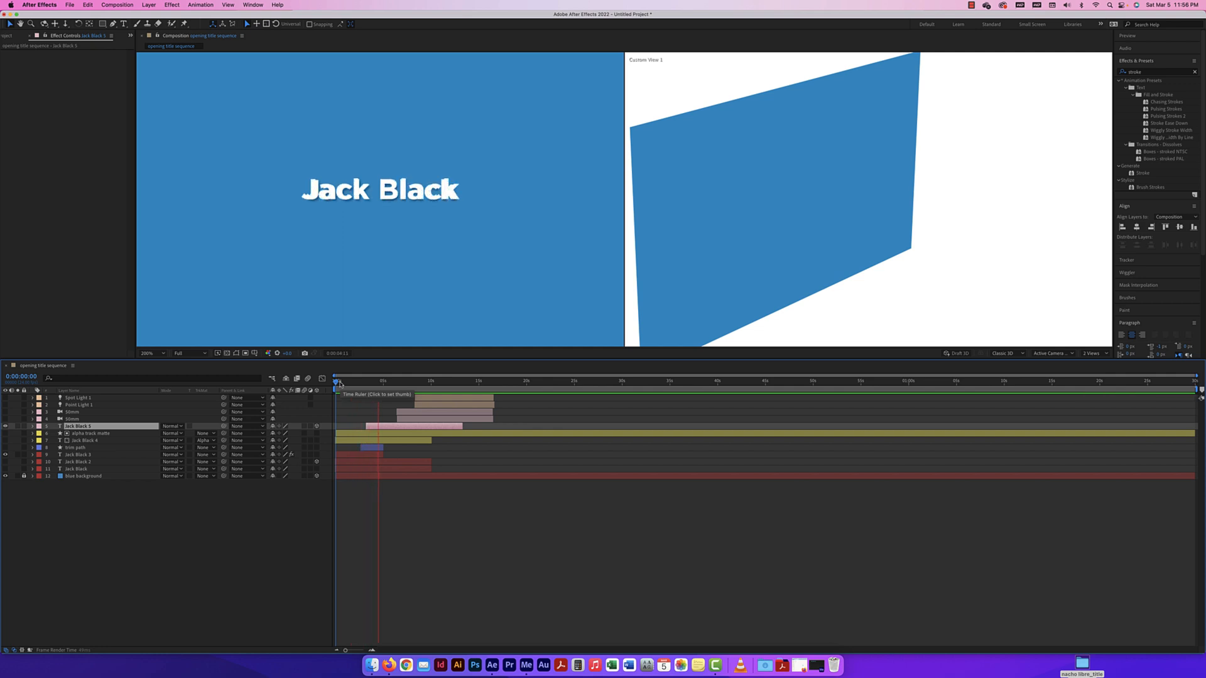
key(space)
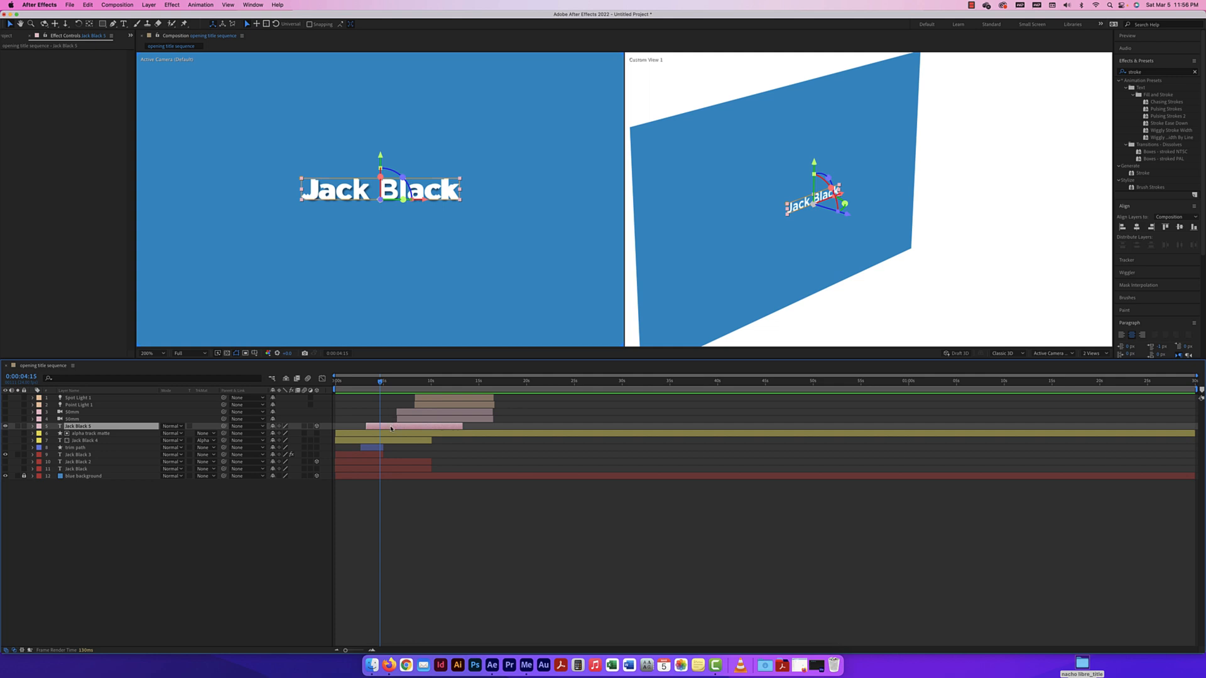
click(368, 454)
shift+click(387, 427)
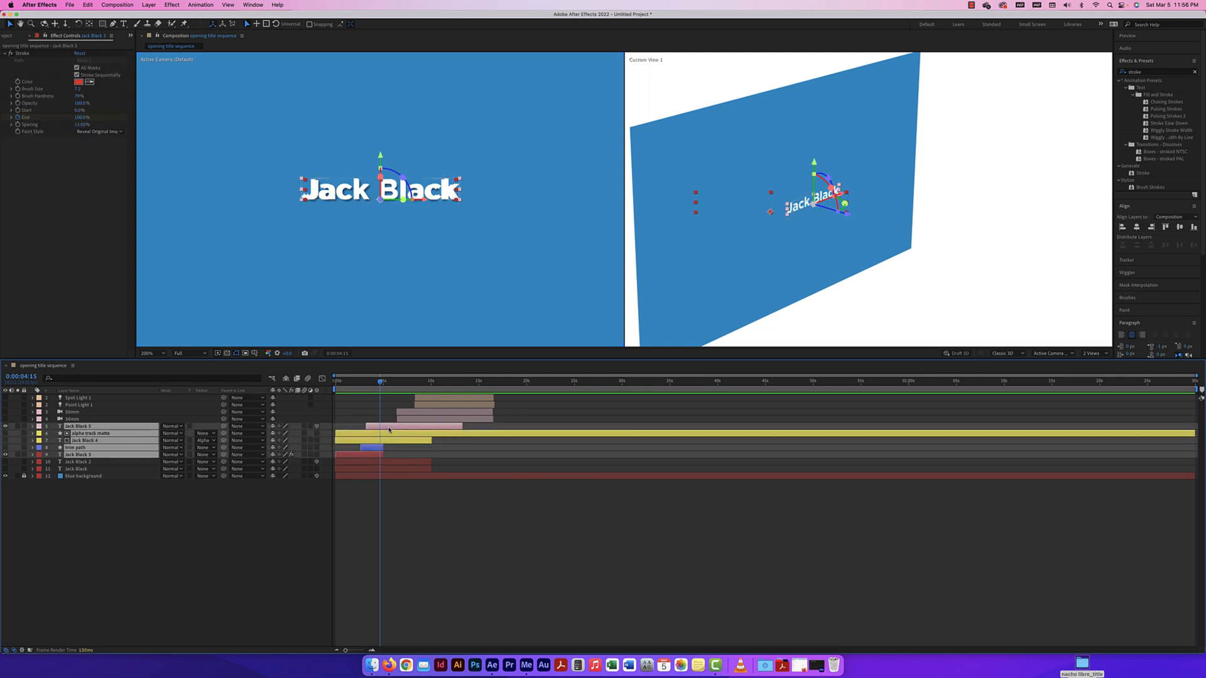
drag(387, 429, 404, 430)
key(super+z)
key(super+z)
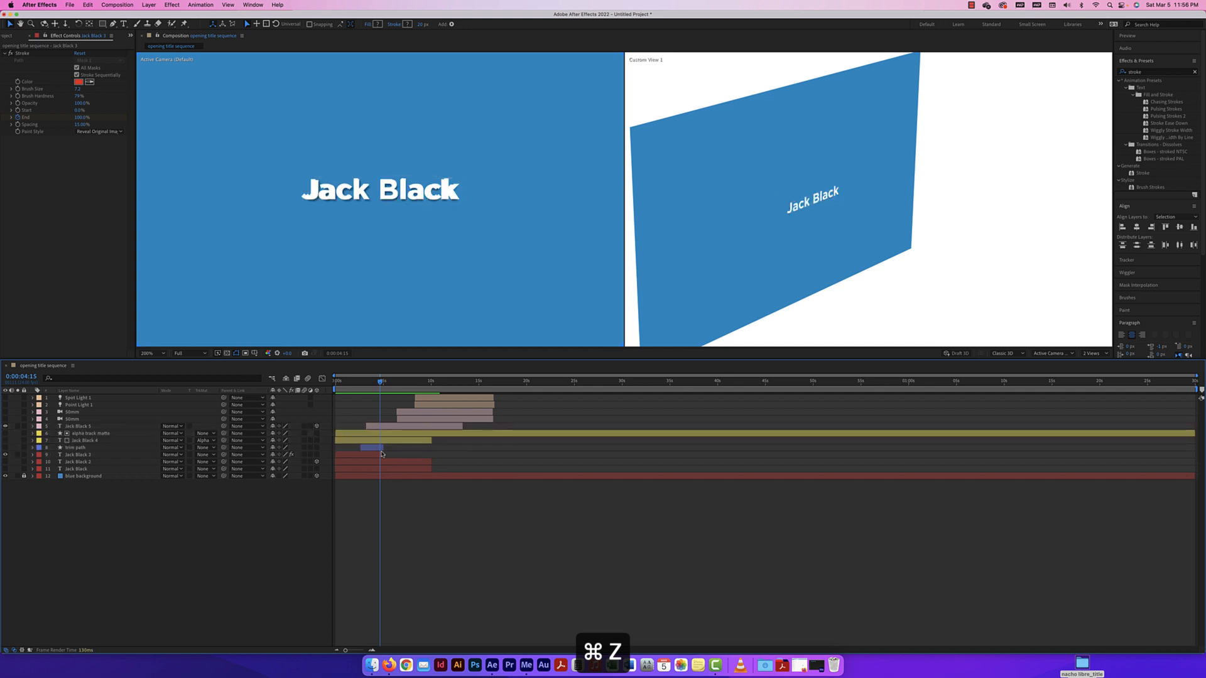
Shift only the Jack Black 3 and Jack Black 5 layers forward in time together, starting Jack Black 3 at about 0:00:04:15
shift+click(375, 428)
drag(375, 428, 418, 430)
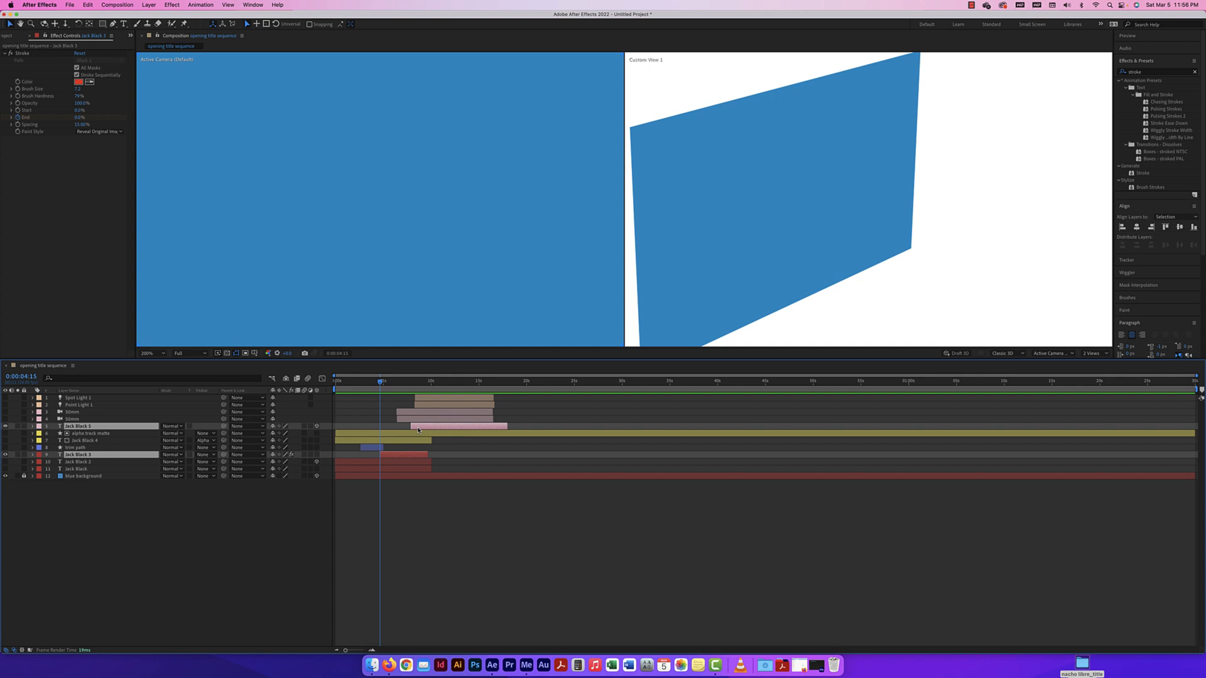
click(263, 522)
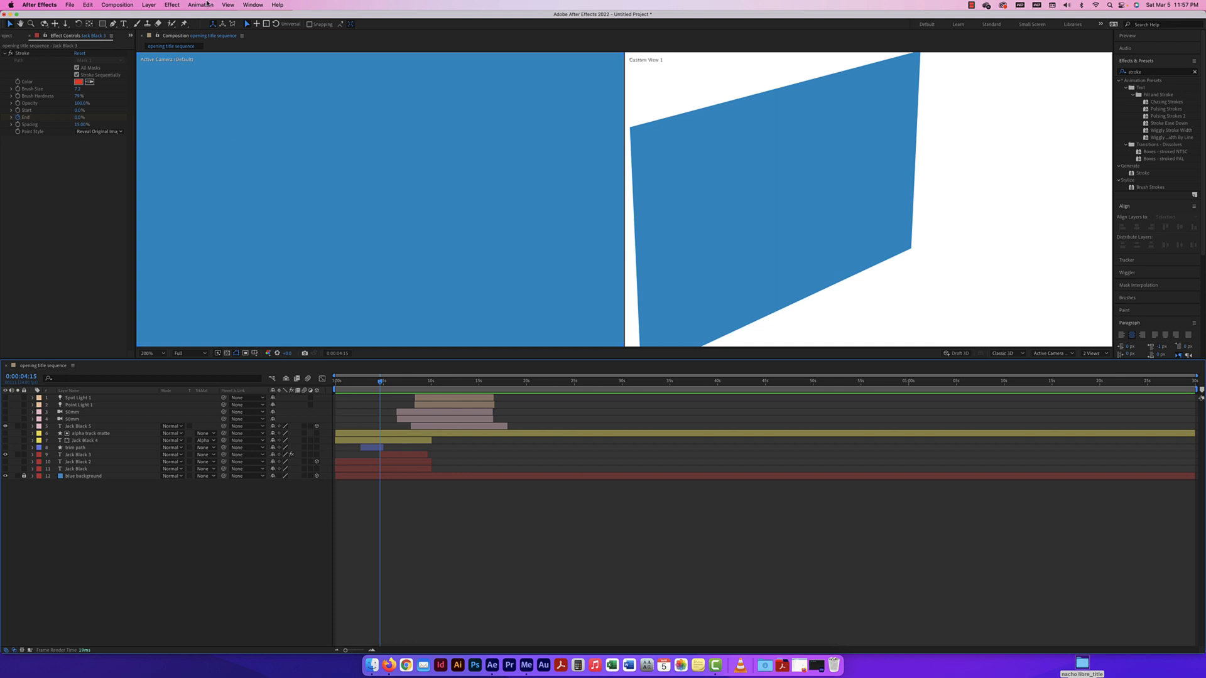
Create a new black solid layer at the composition's size above all other layers
click(149, 7)
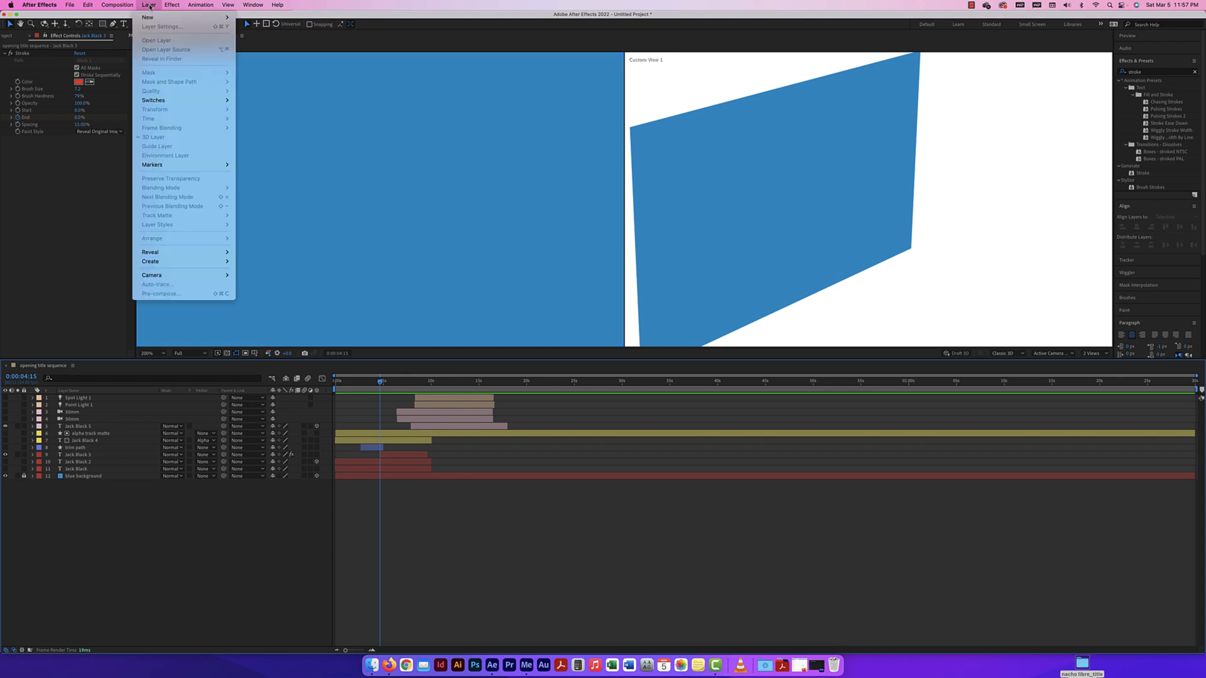
mouse_move(151, 17)
click(245, 27)
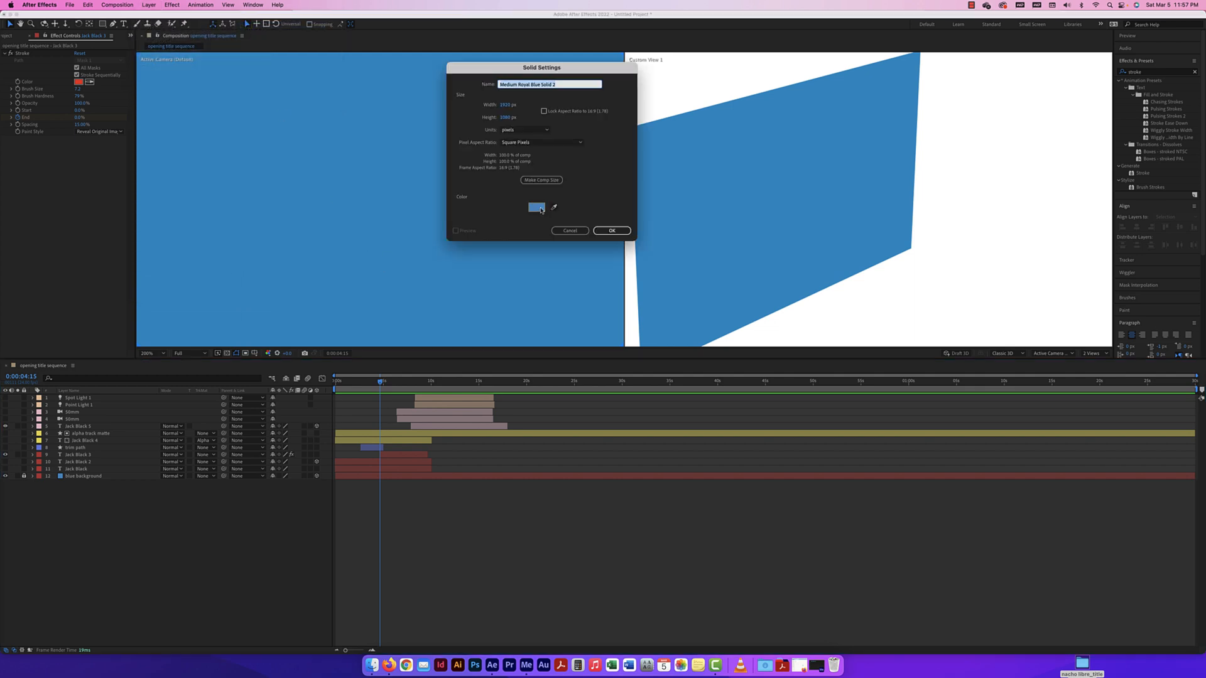
click(539, 209)
drag(759, 350, 861, 441)
click(891, 313)
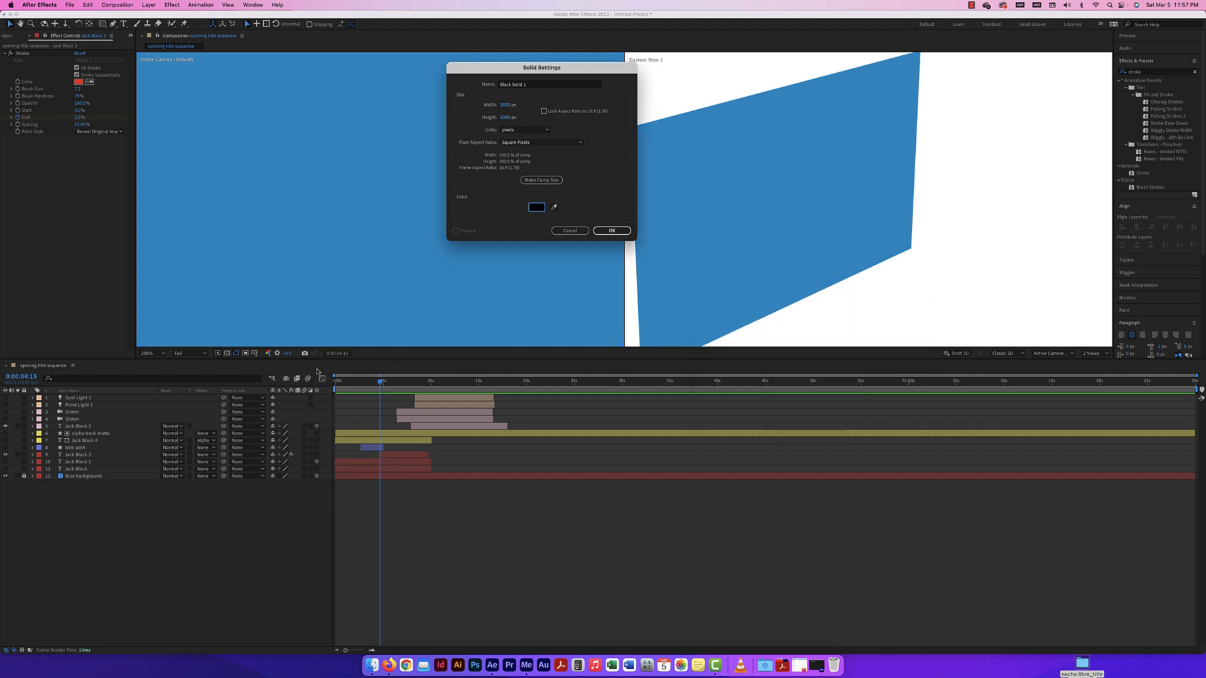
key(Return)
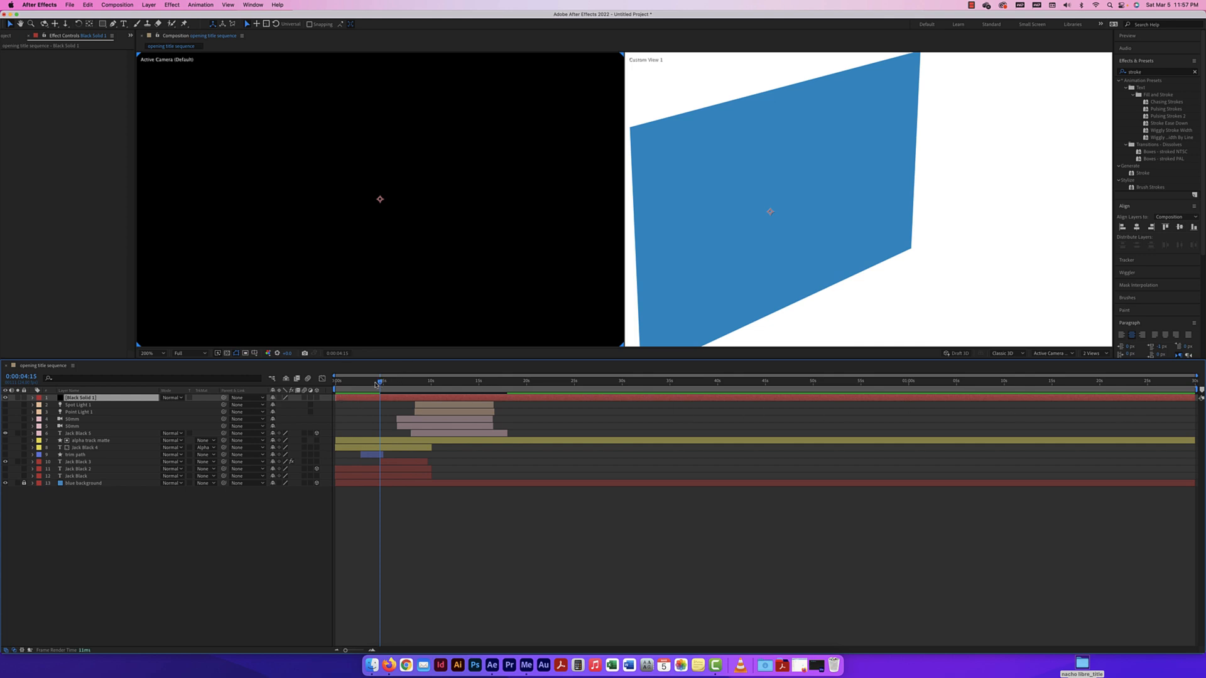
Trim the end of the black solid layer to about 0:00:02:04
drag(382, 381, 358, 385)
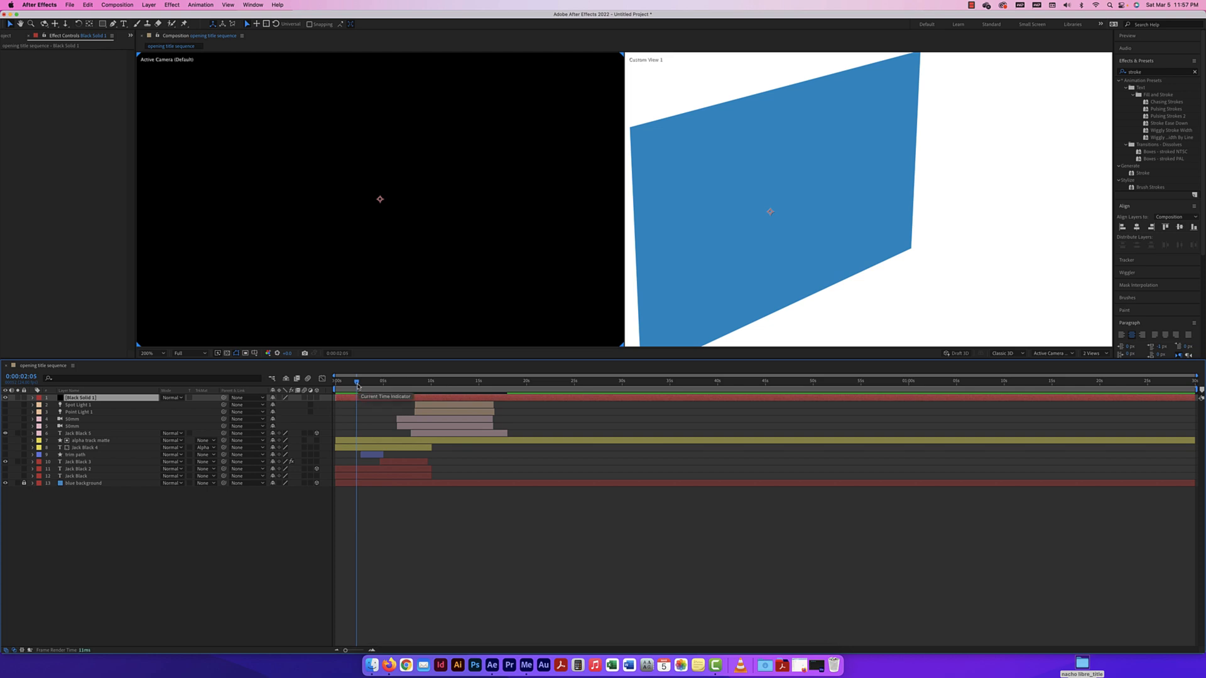
key(alt+bracketright)
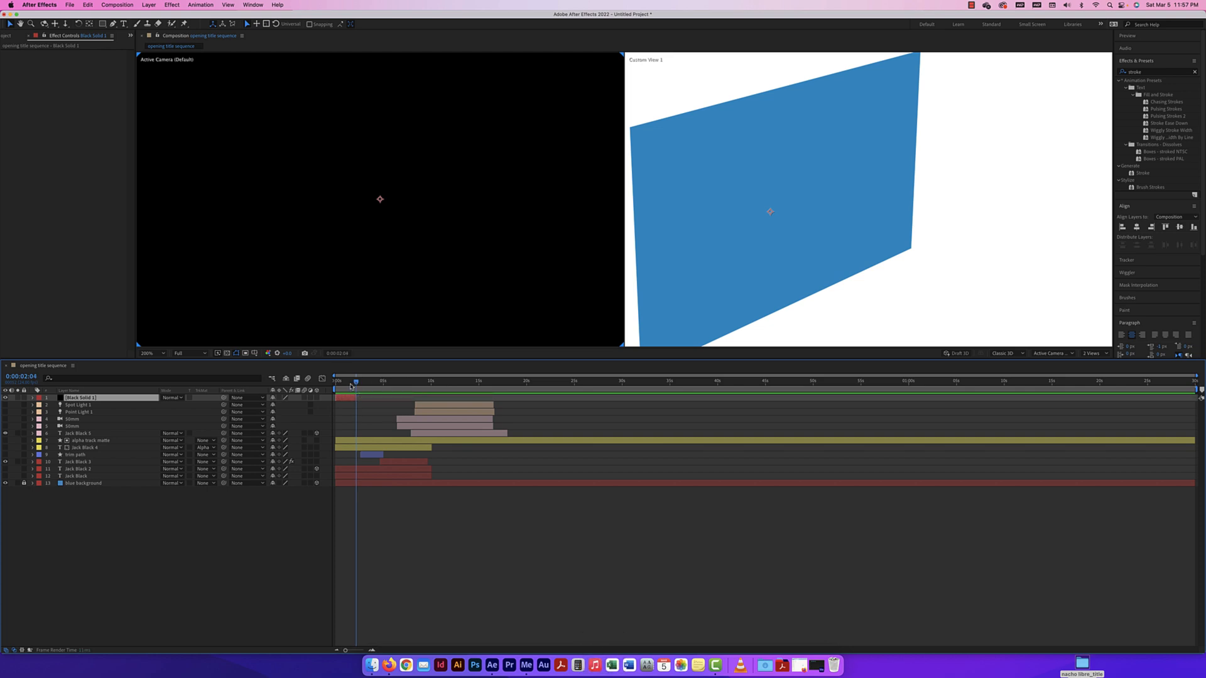
drag(357, 385, 353, 386)
mouse_move(353, 385)
mouse_down()
mouse_move(337, 385)
mouse_move(366, 384)
mouse_move(346, 384)
mouse_up()
Rename the black solid layer as fade in black
click(32, 398)
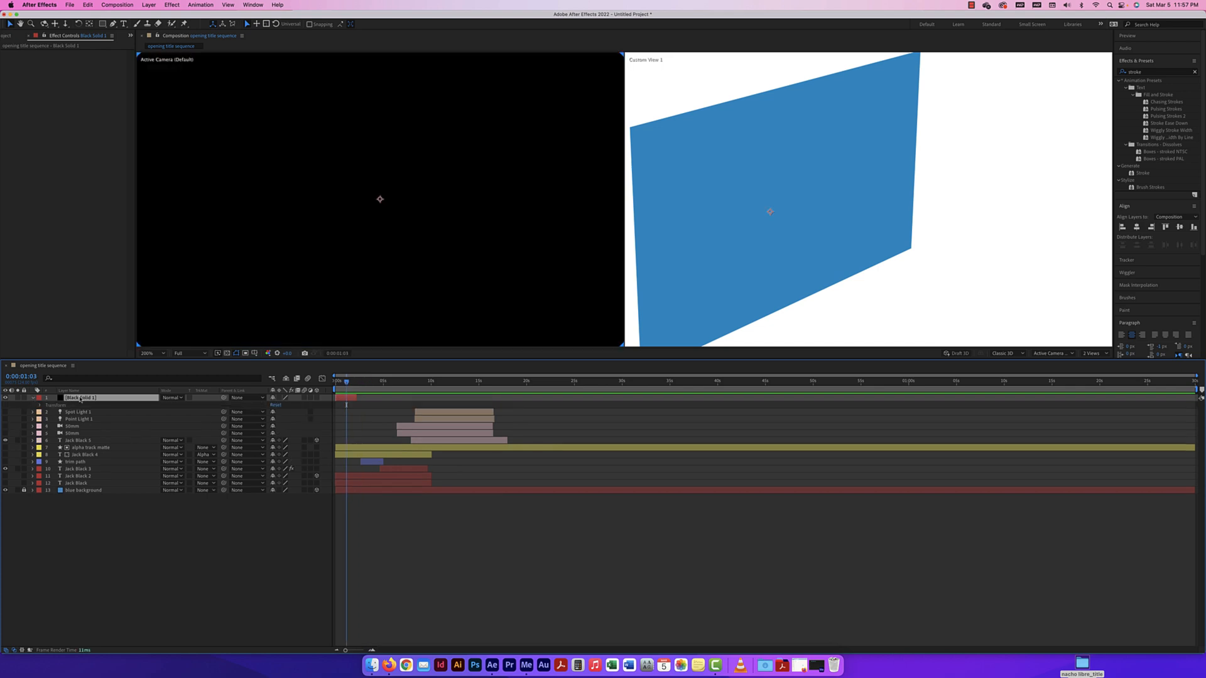
key(Return)
text(fade in black)
key(Return)
Keyframe the fade in black layer's Opacity at 100% at 0:00:00:00 and 0% at 0:00:02:00
click(40, 406)
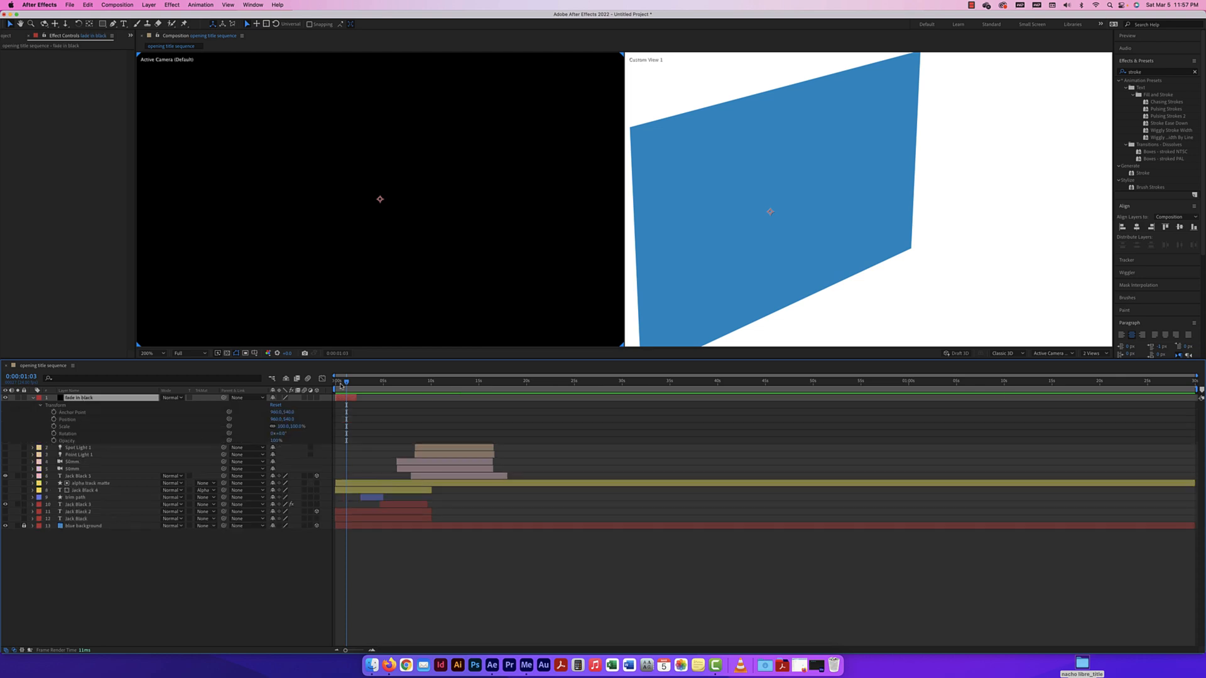
drag(341, 385, 356, 385)
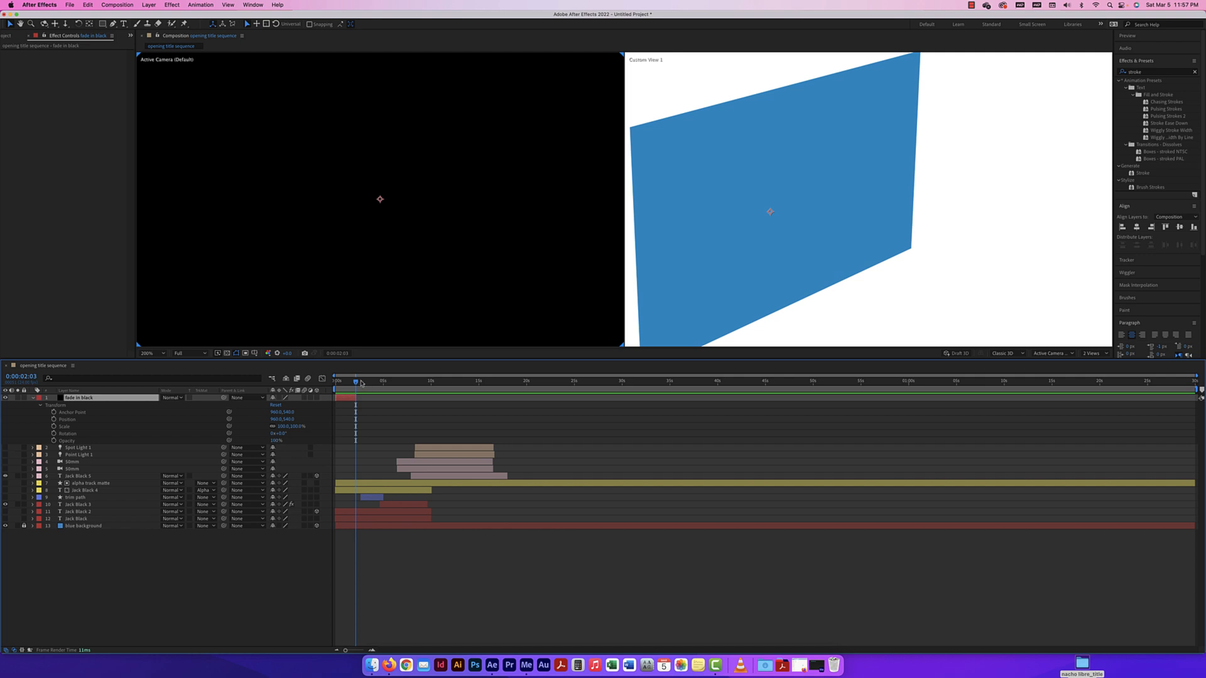
click(53, 441)
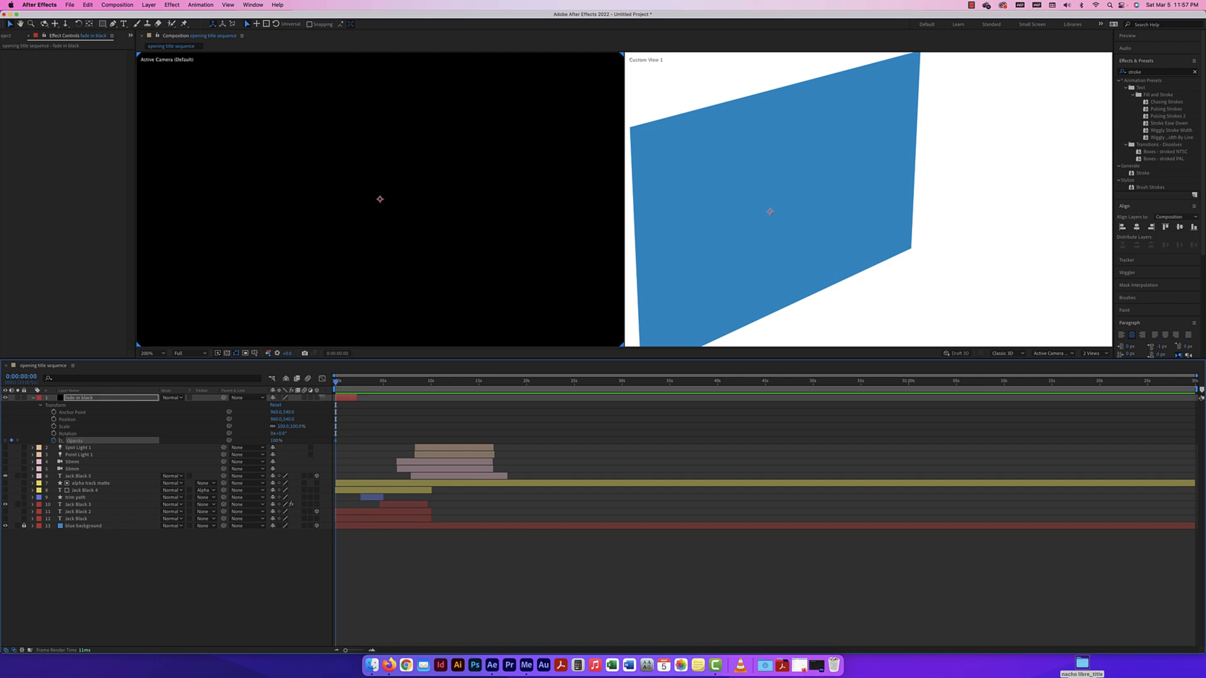
drag(336, 384, 356, 383)
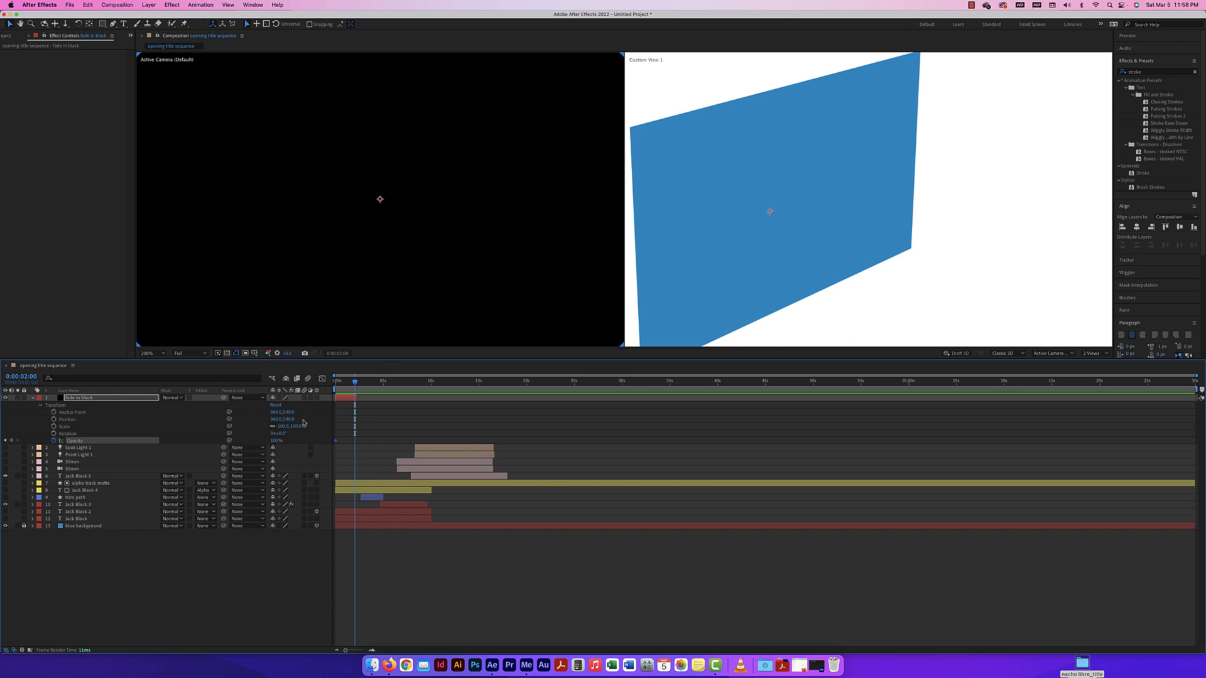
click(275, 441)
text(10)
key(Return)
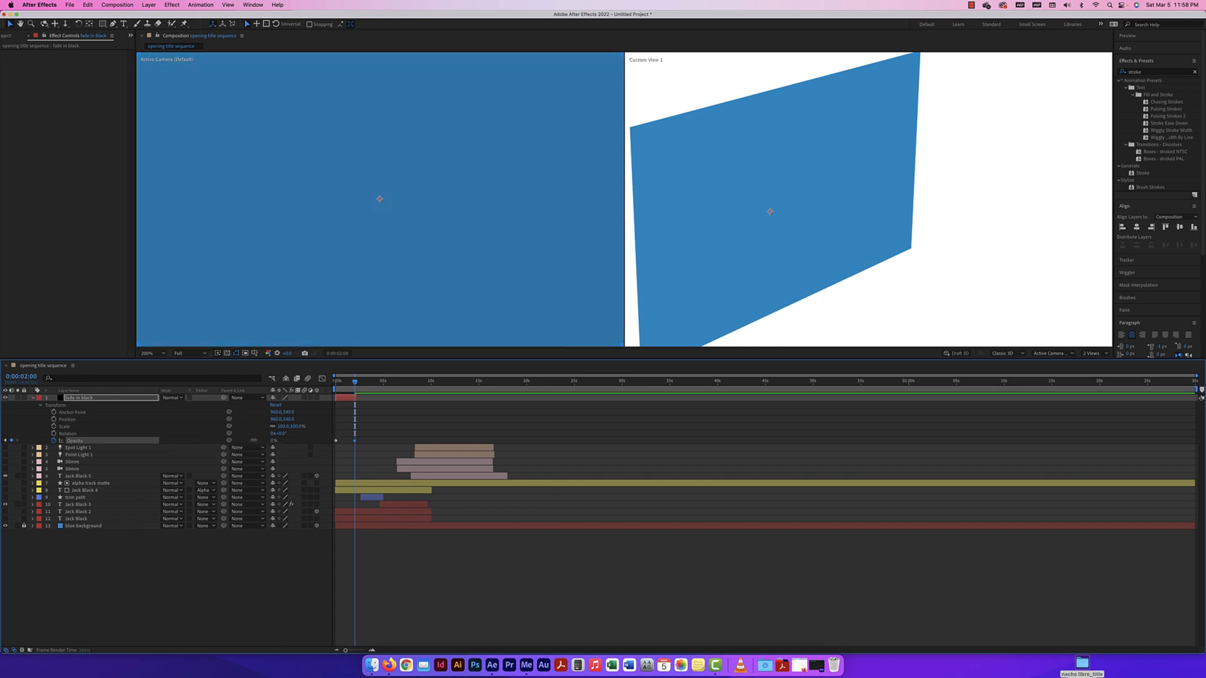
Preview the fade from black to the blue background from 0:00:00:00, with the whole frame in view
key(Home)
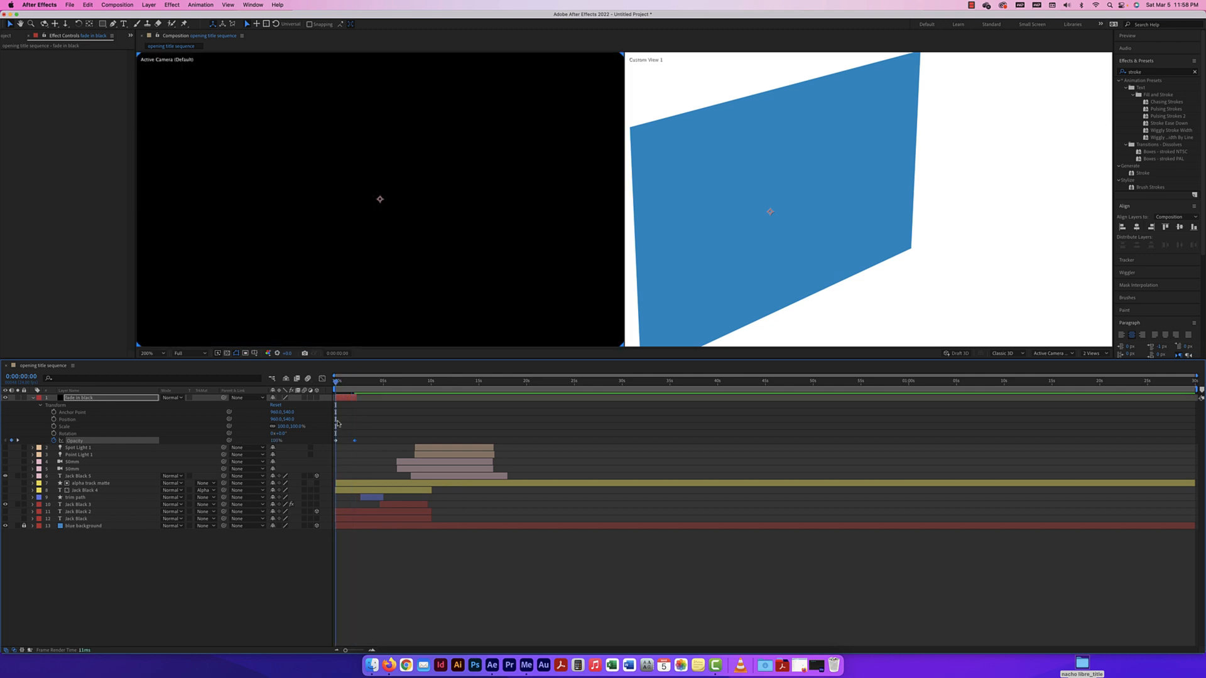
key(space)
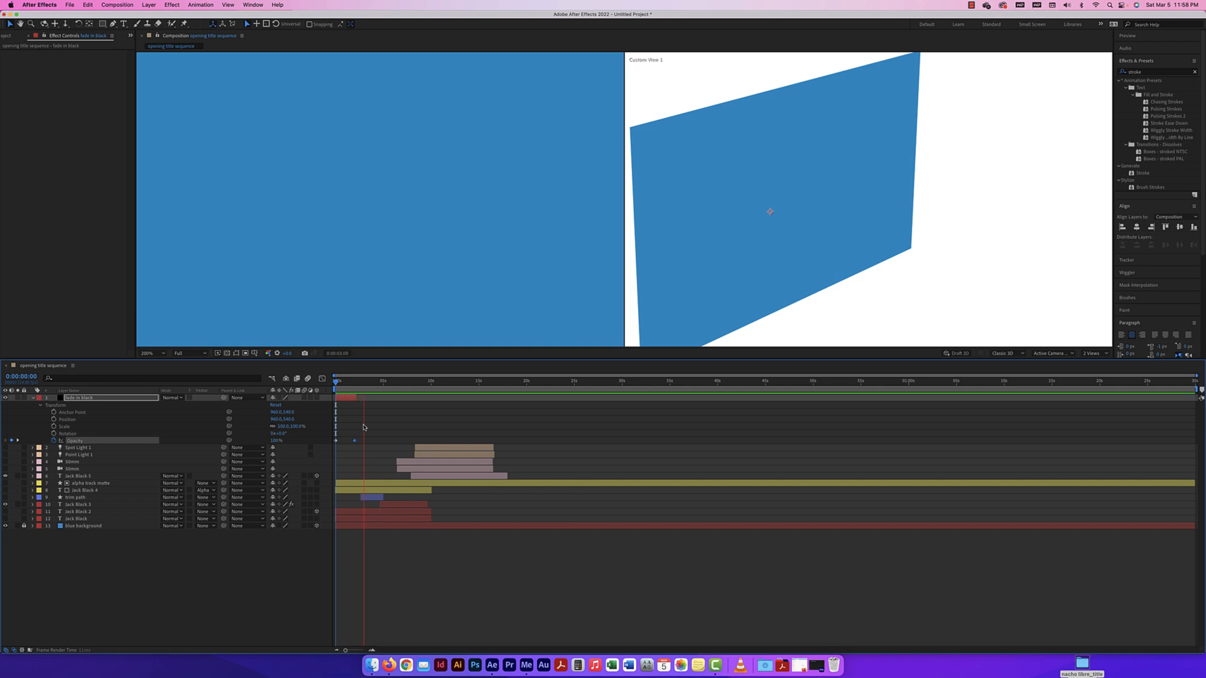
key(super+minus)
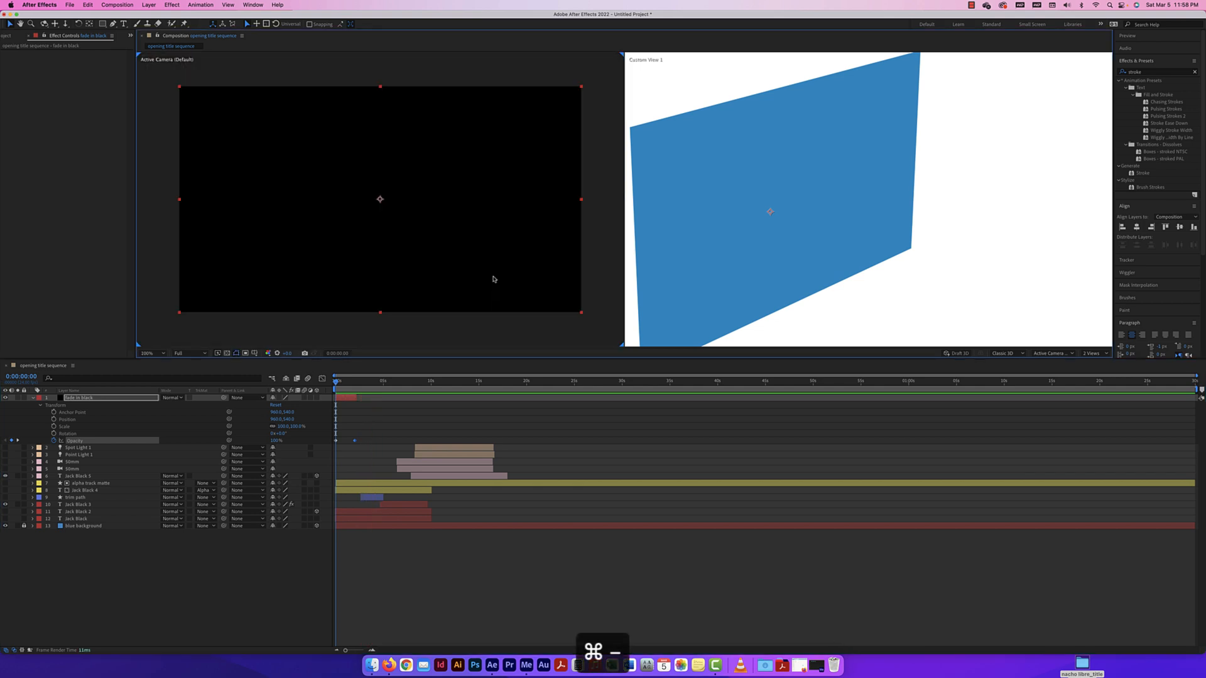
click(410, 419)
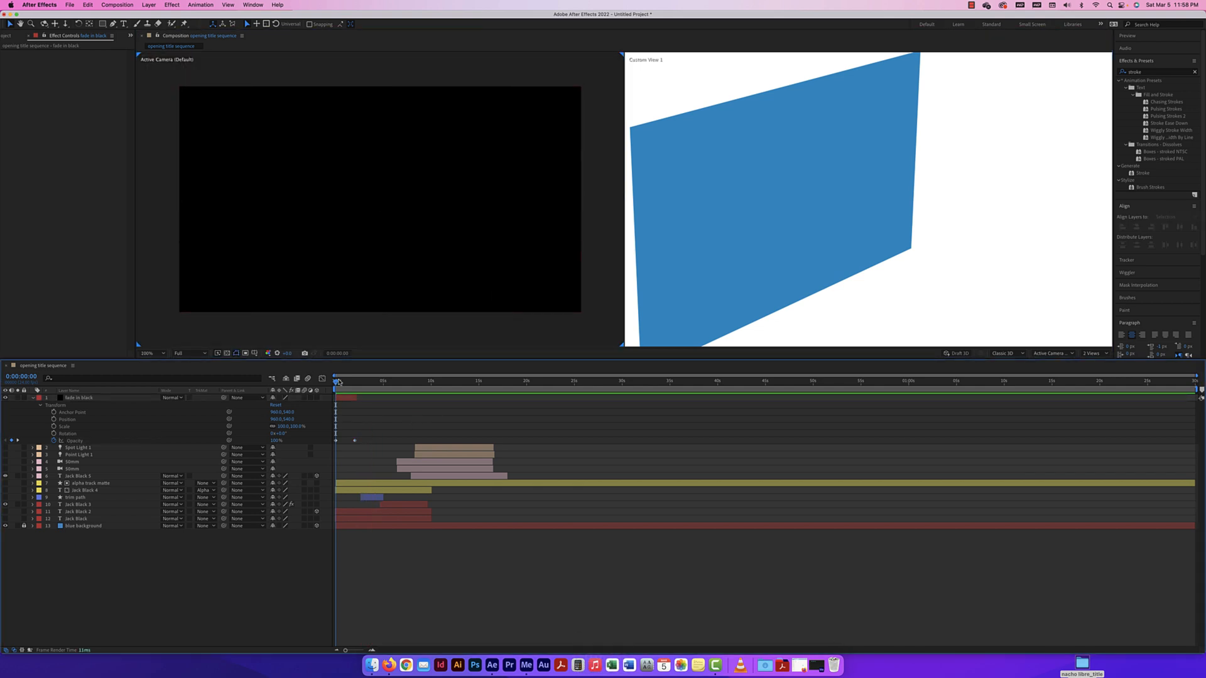
drag(338, 382, 307, 382)
key(space)
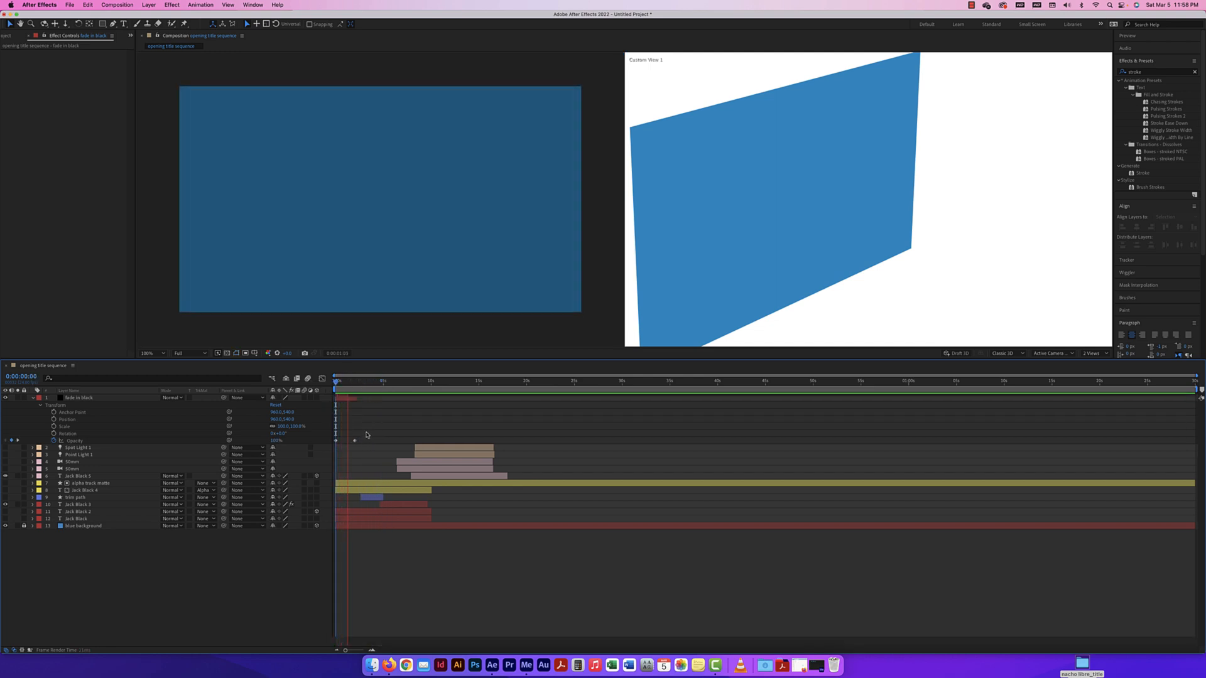
Shift the Jack Black 3 layer earlier in time so it begins at about 2.5 seconds, alongside the trim path layer
key(space)
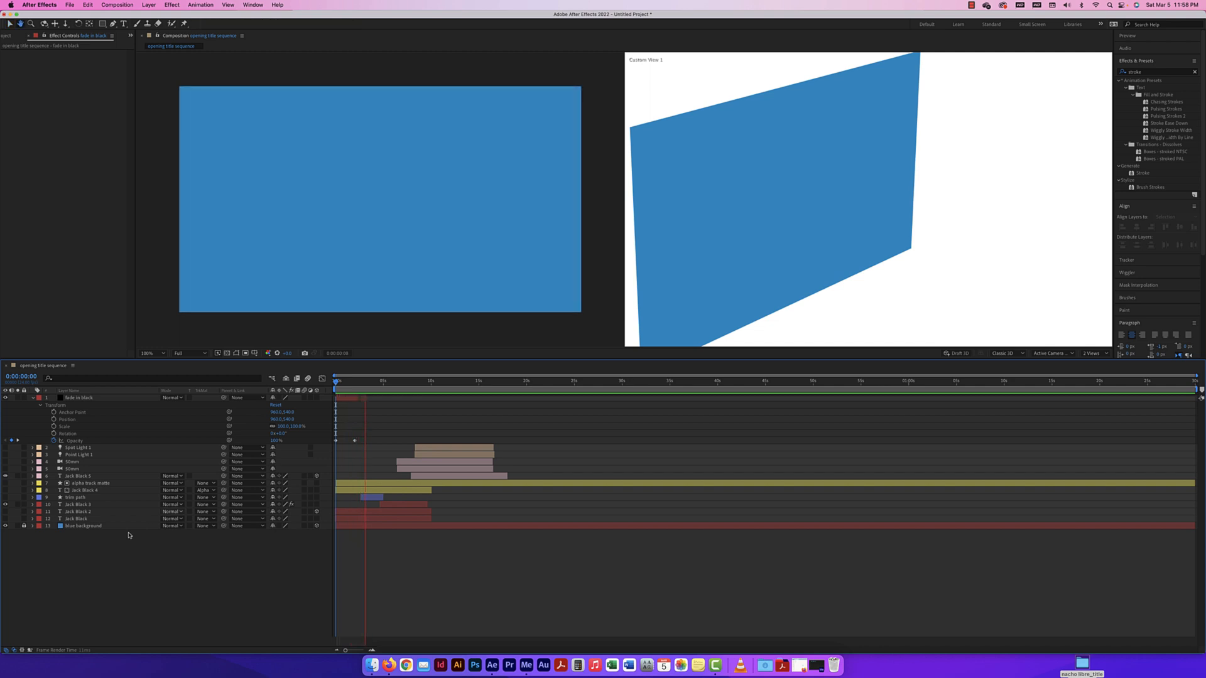
click(361, 511)
shift+click(350, 518)
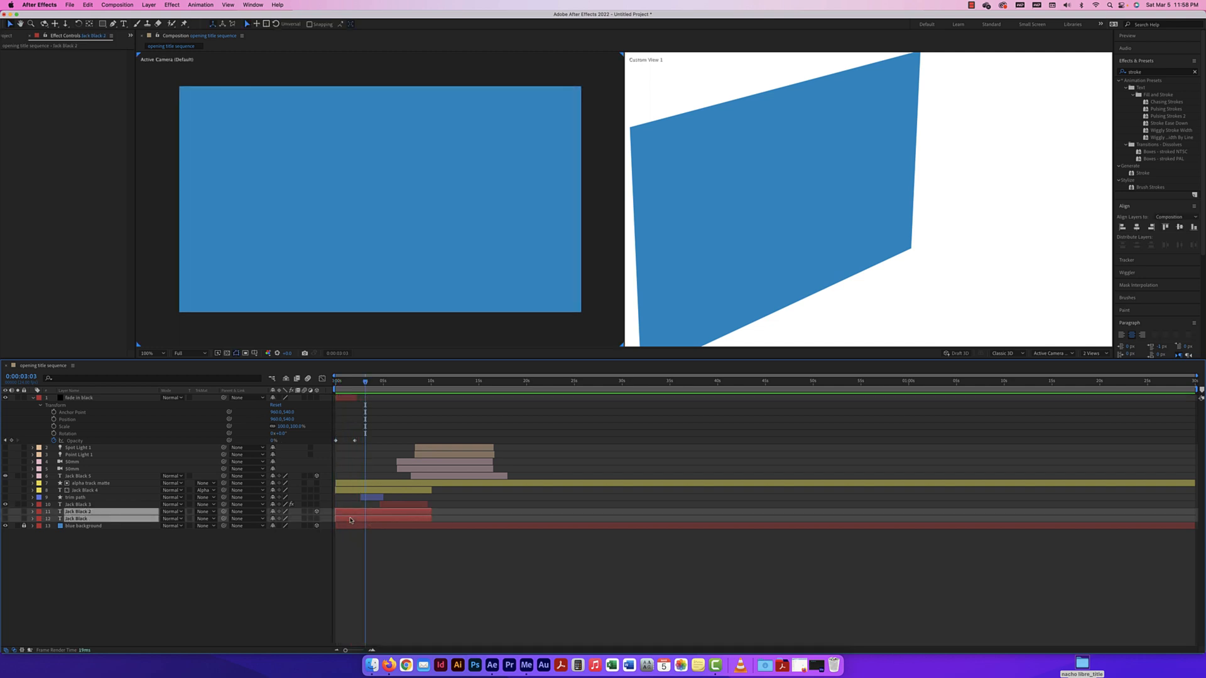
click(263, 550)
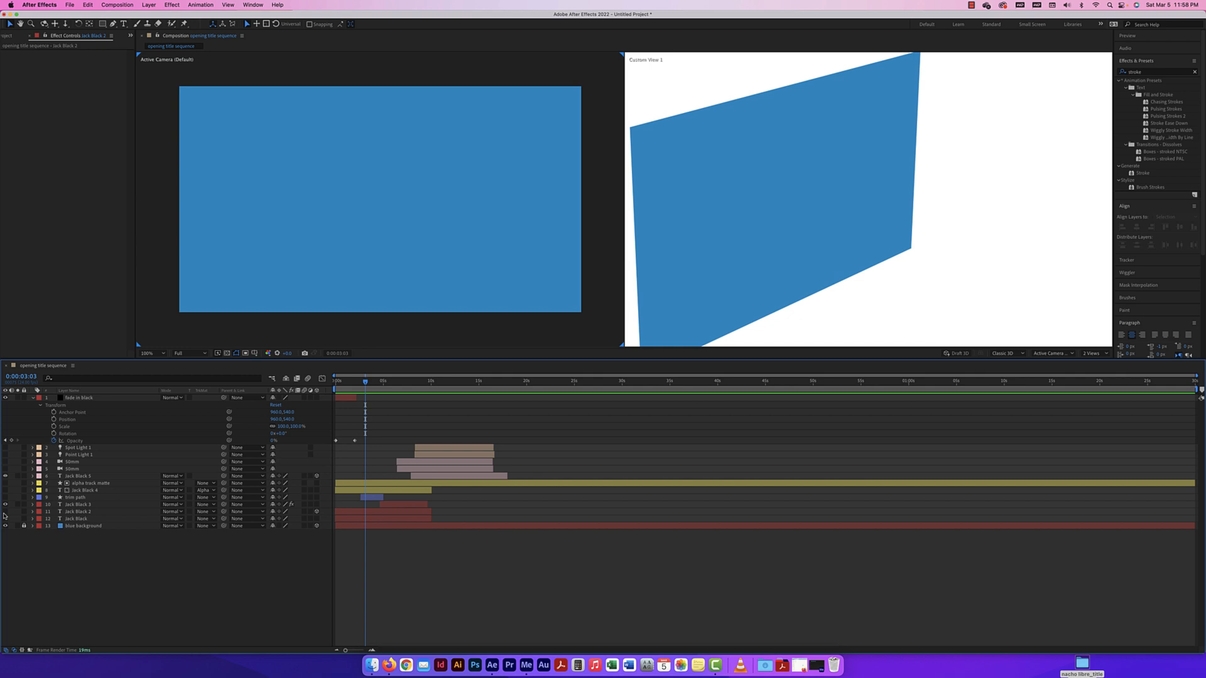
click(77, 505)
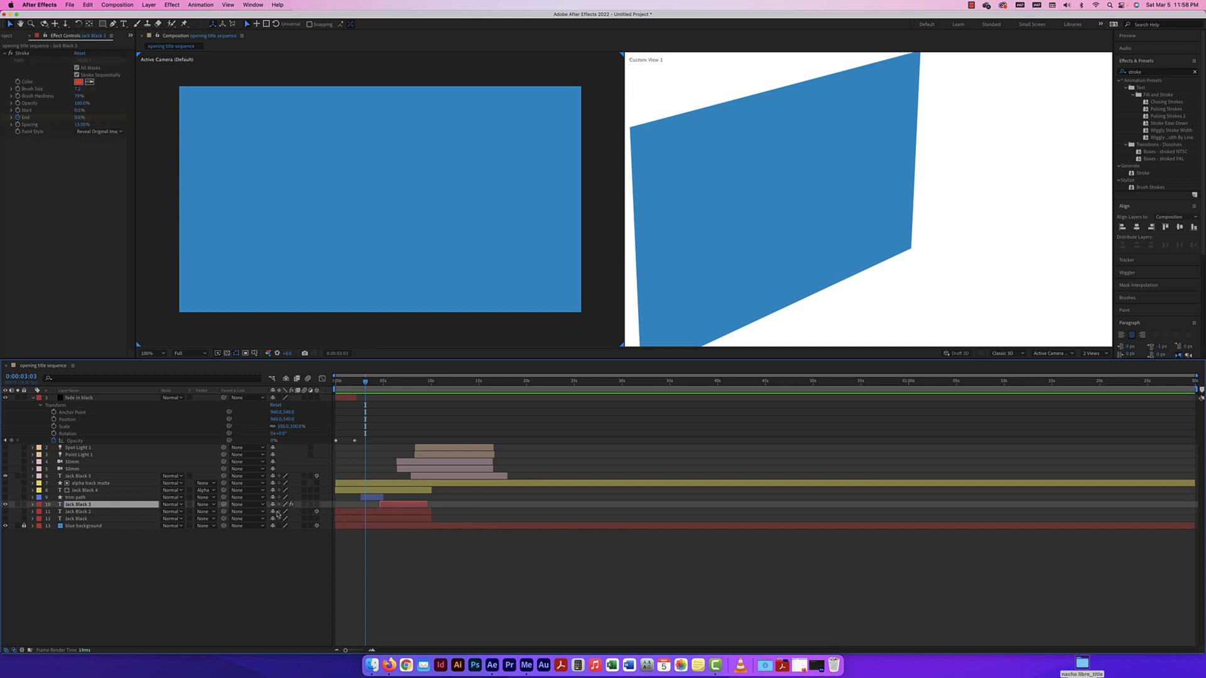
drag(389, 507, 374, 507)
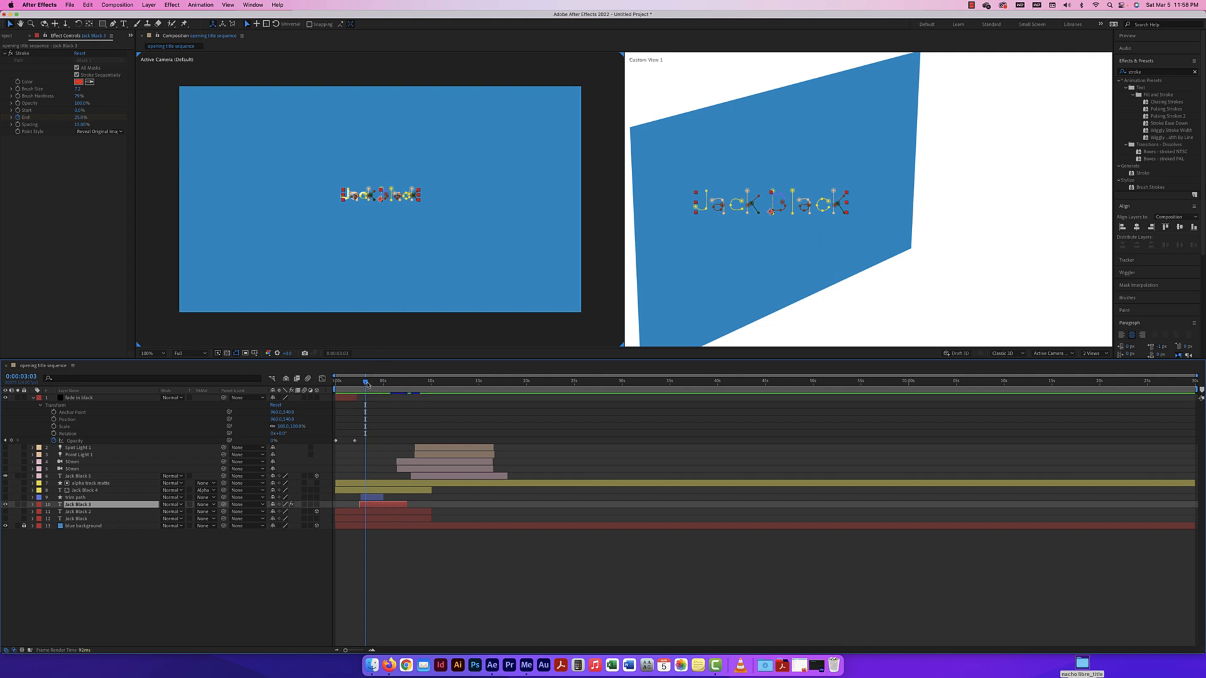
Preview the retimed Jack Black title reveal, playing the composition from its beginning to about 9 seconds
drag(367, 384, 352, 384)
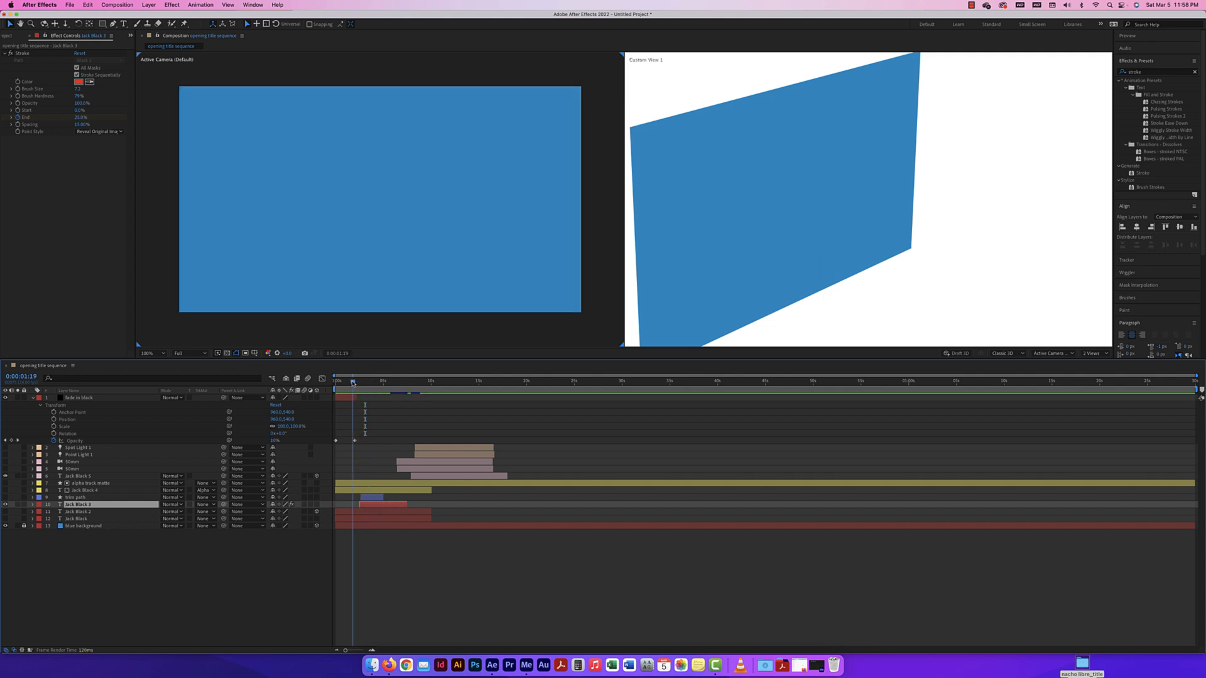
key(space)
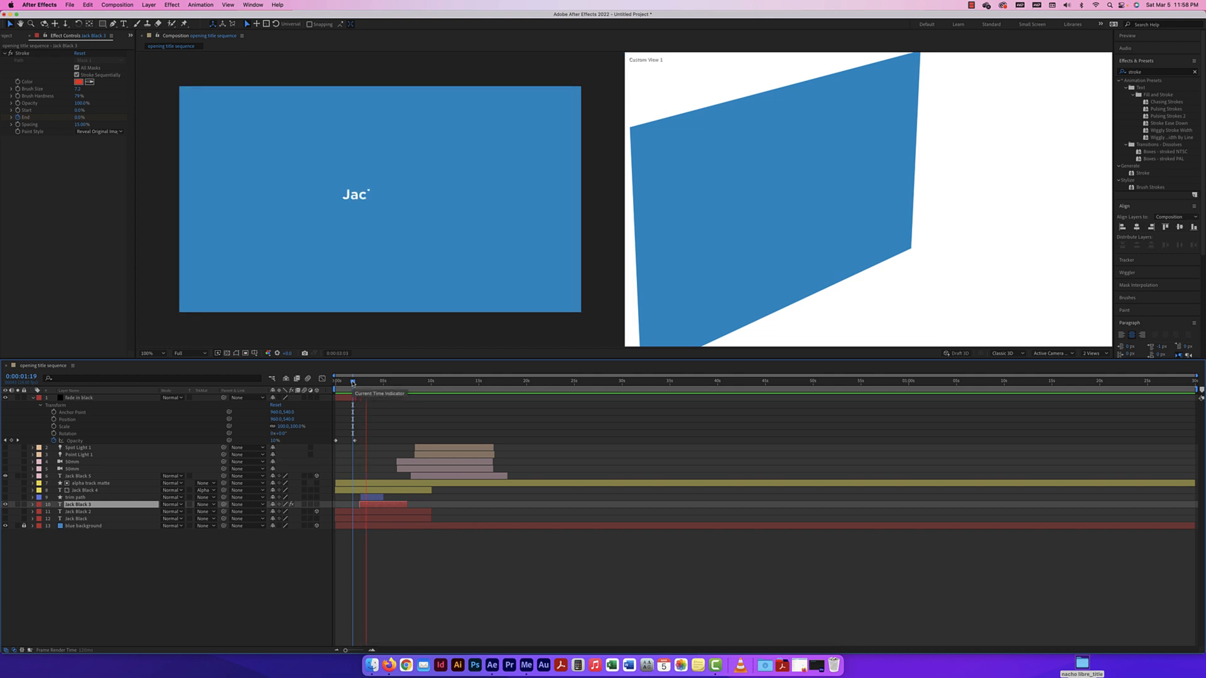
drag(352, 383, 372, 381)
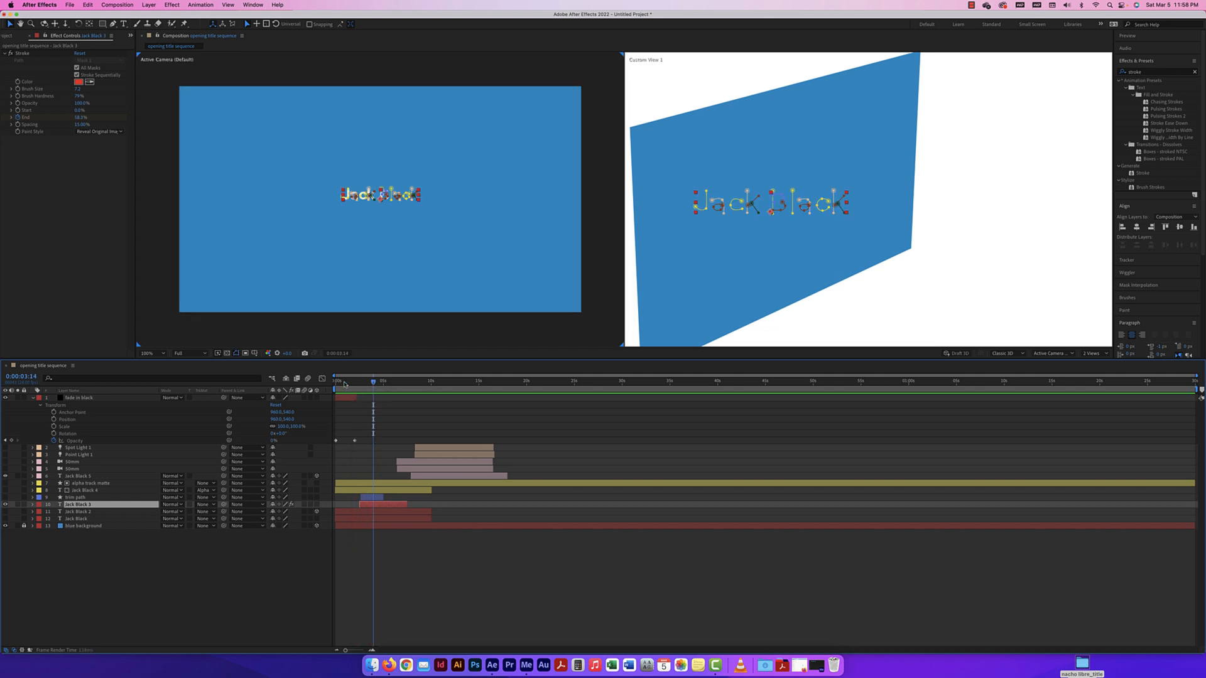
key(Home)
key(space)
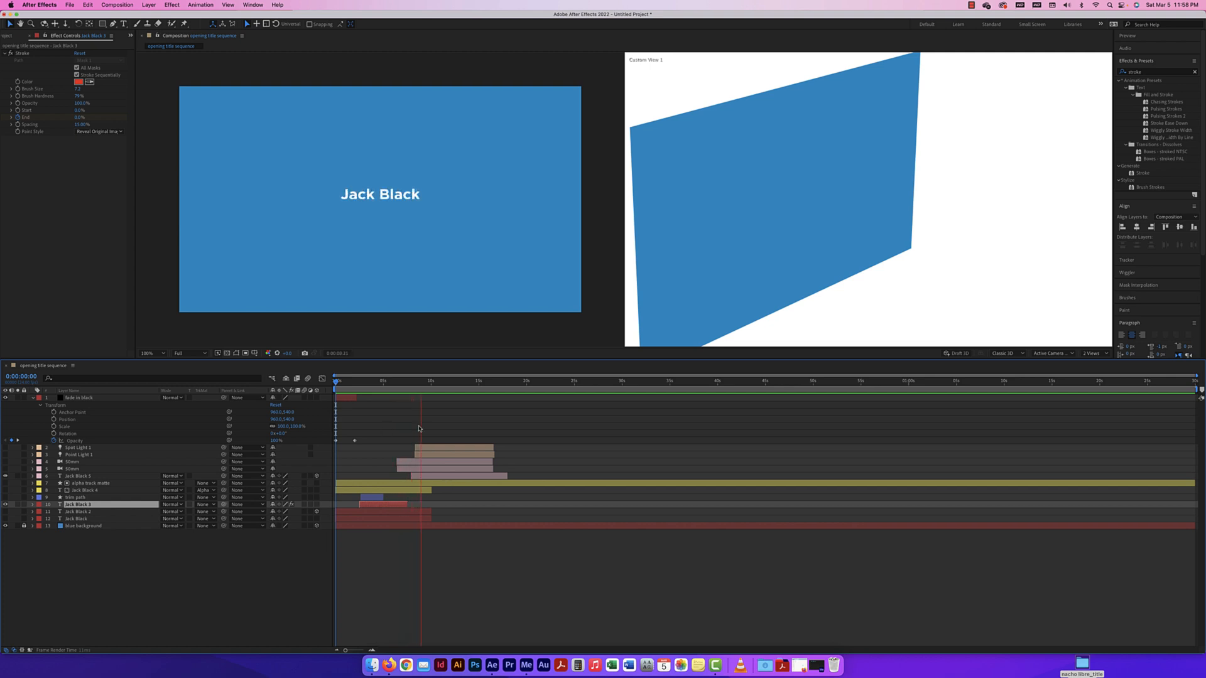
click(425, 381)
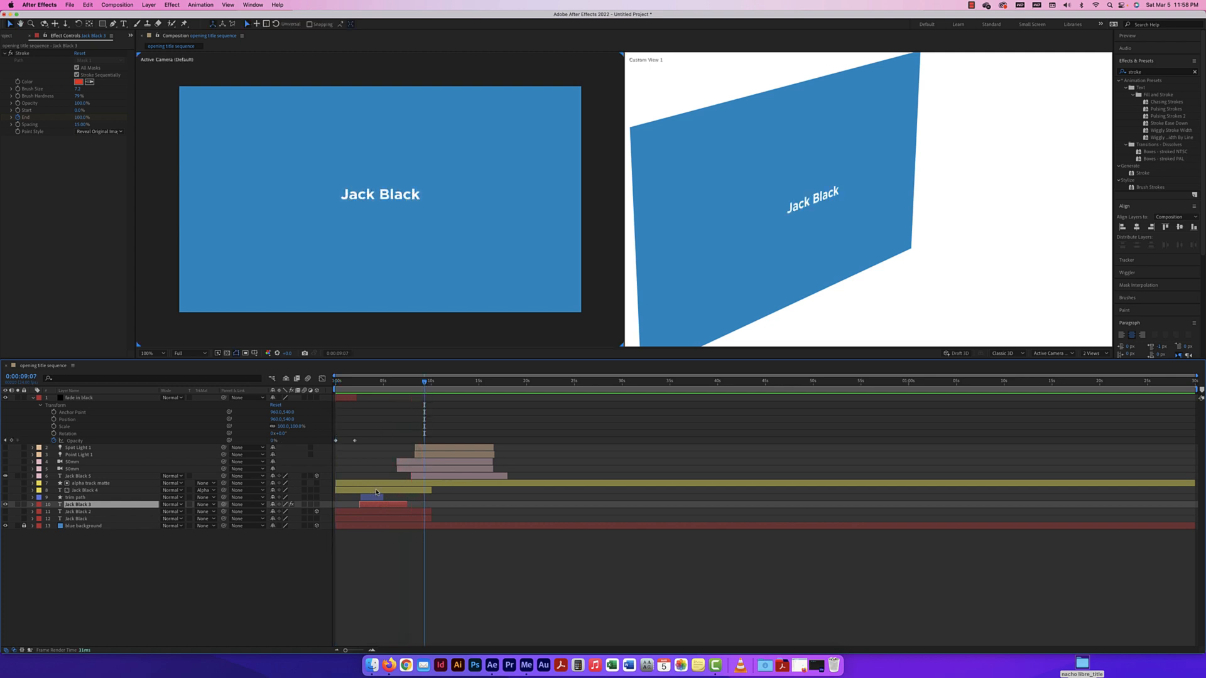
Reorder the layers so Jack Black 3 sits directly above trim path, with alpha track matte and Jack Black 4 below both
click(394, 485)
shift+click(389, 491)
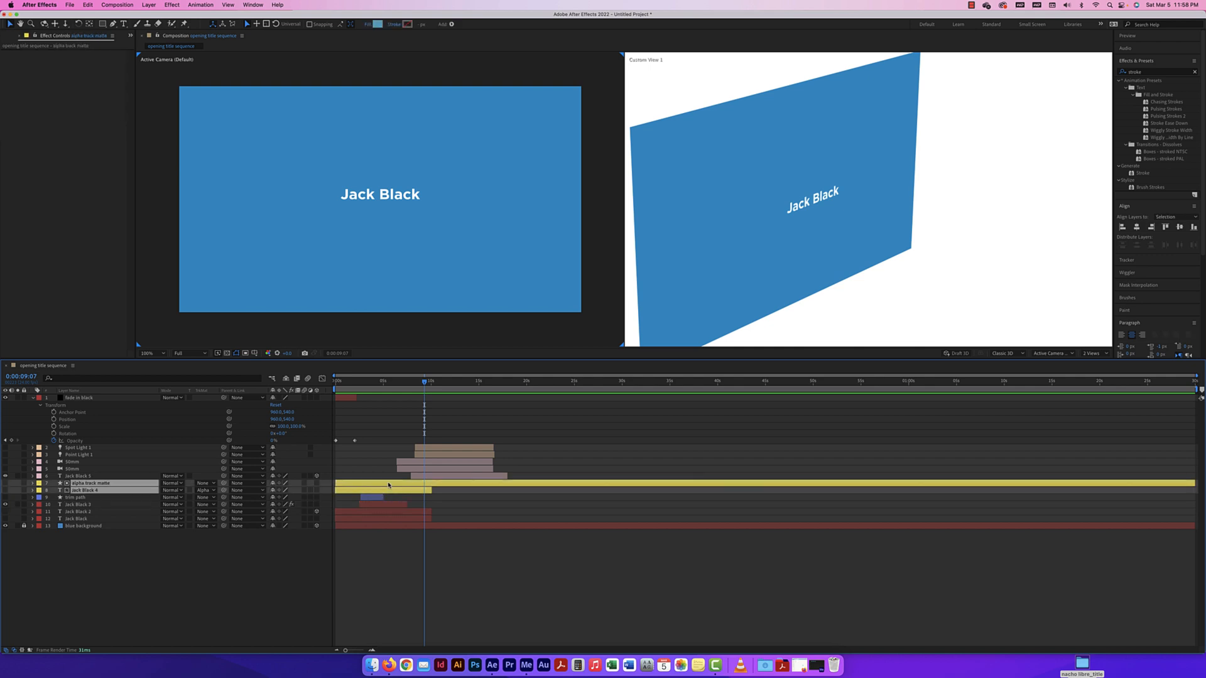
key(super+z)
mouse_move(155, 490)
mouse_down()
mouse_move(96, 504)
mouse_move(93, 490)
mouse_up()
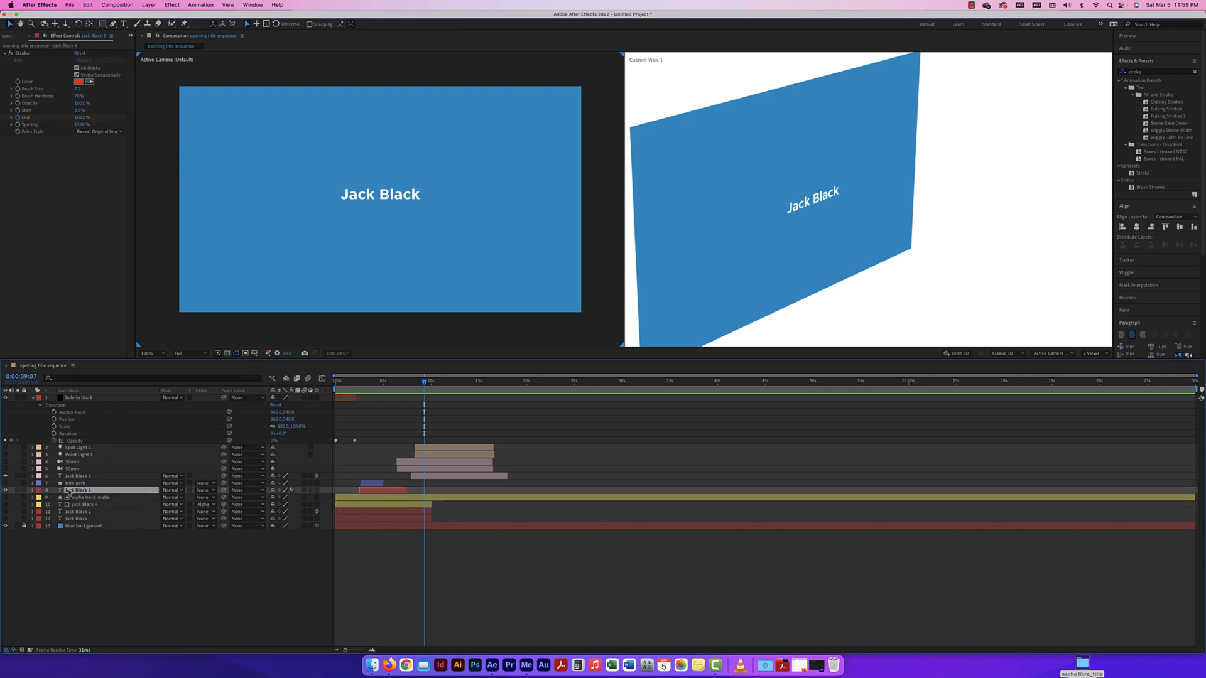
click(418, 478)
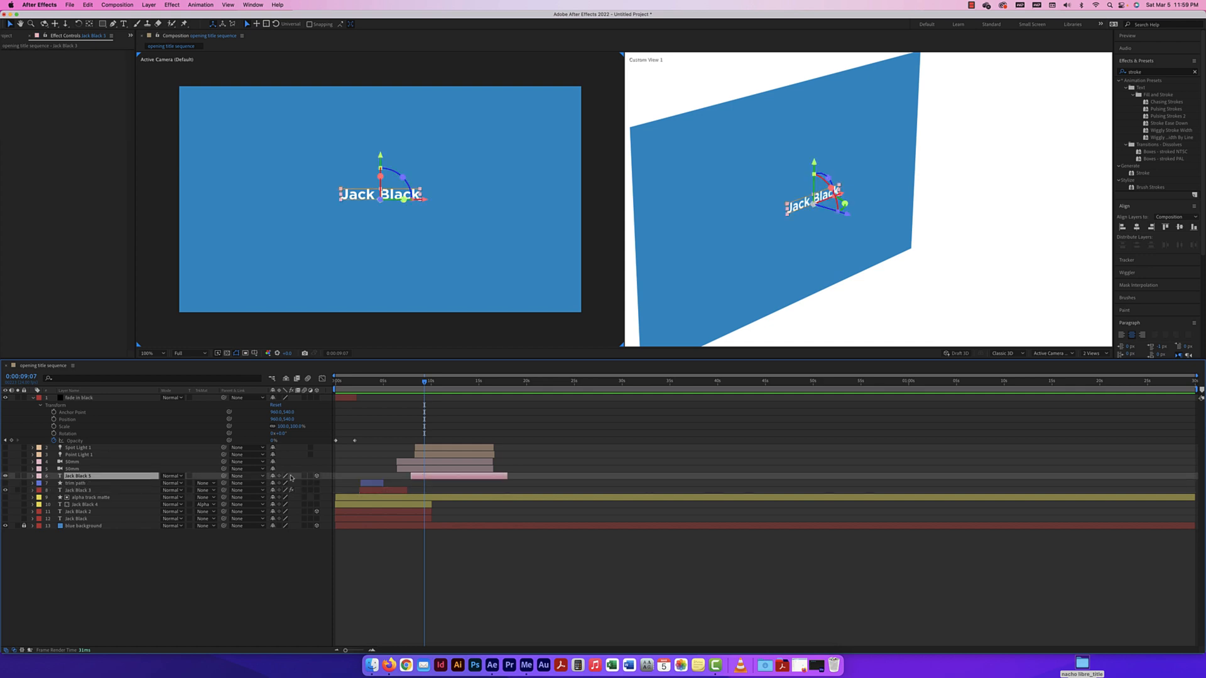
drag(82, 491, 80, 483)
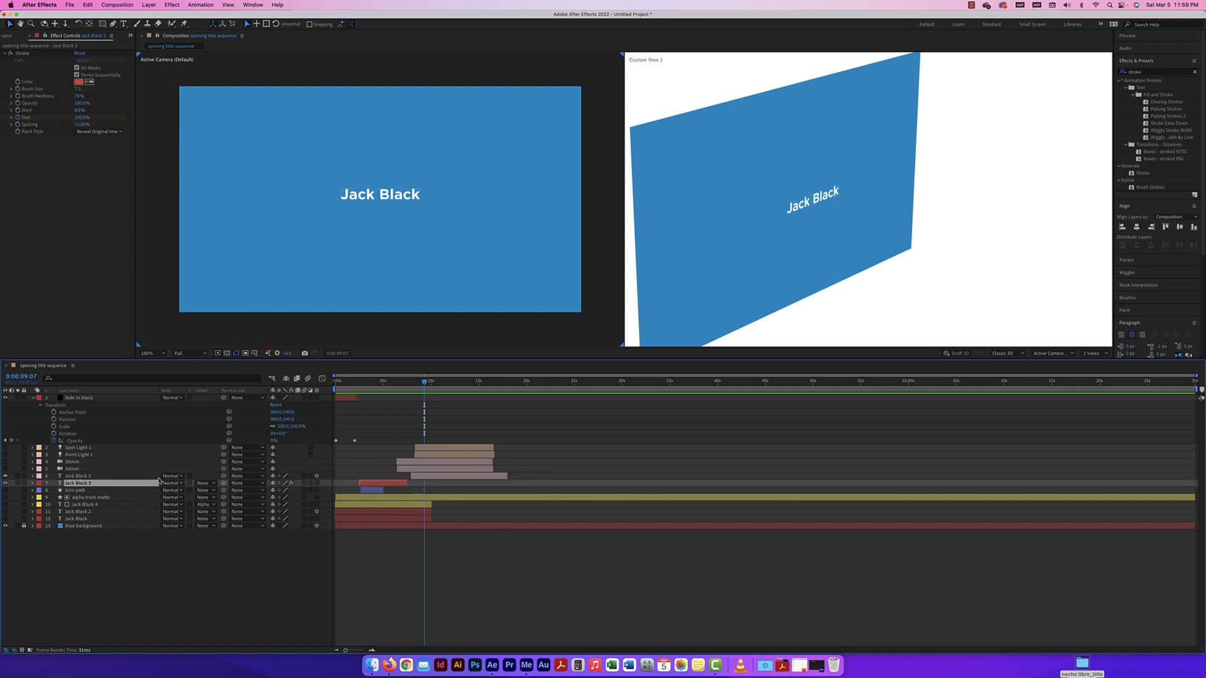
Move Spot Light 1, Point Light 1 and both camera layers together below Jack Black 3 in the layer stack
mouse_move(424, 385)
mouse_down()
mouse_move(368, 384)
mouse_move(421, 385)
mouse_move(411, 388)
mouse_up()
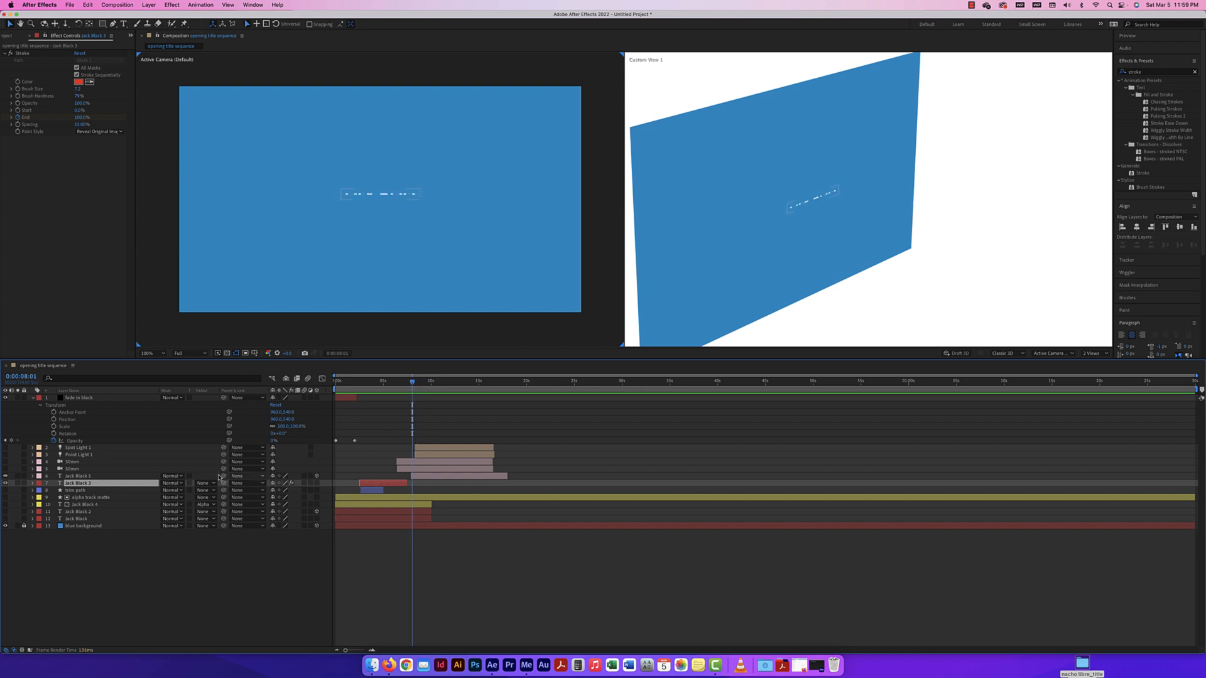
click(431, 463)
shift+click(431, 471)
shift+click(433, 455)
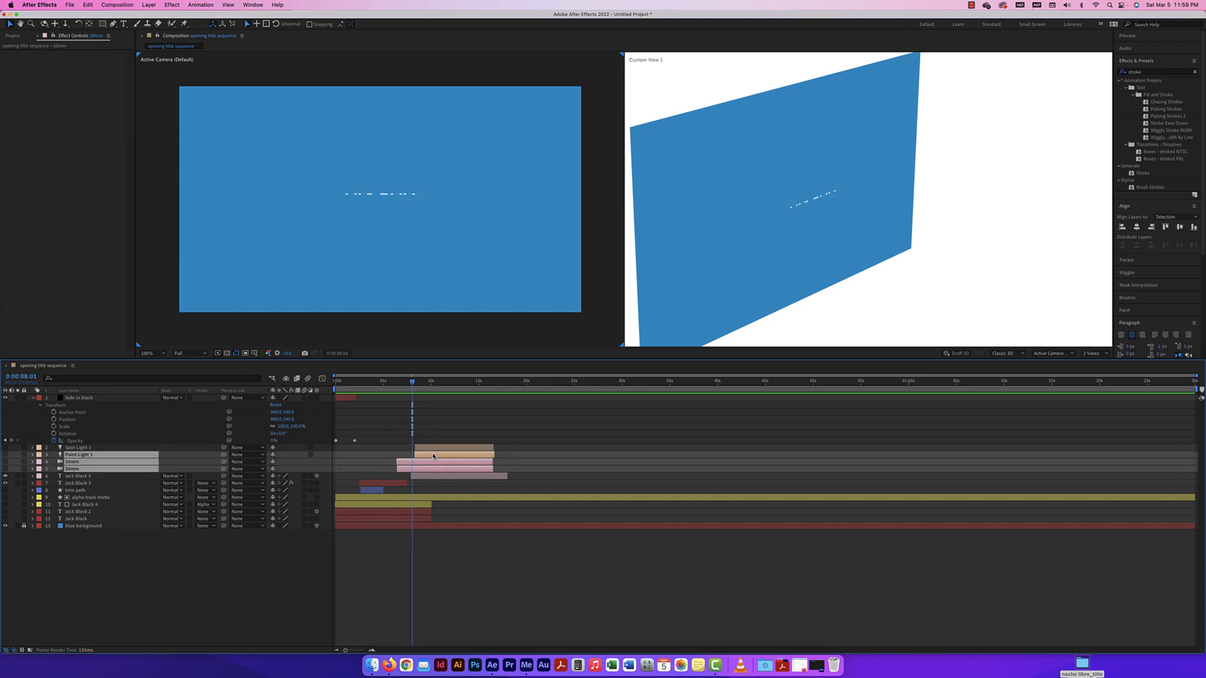
shift+click(433, 448)
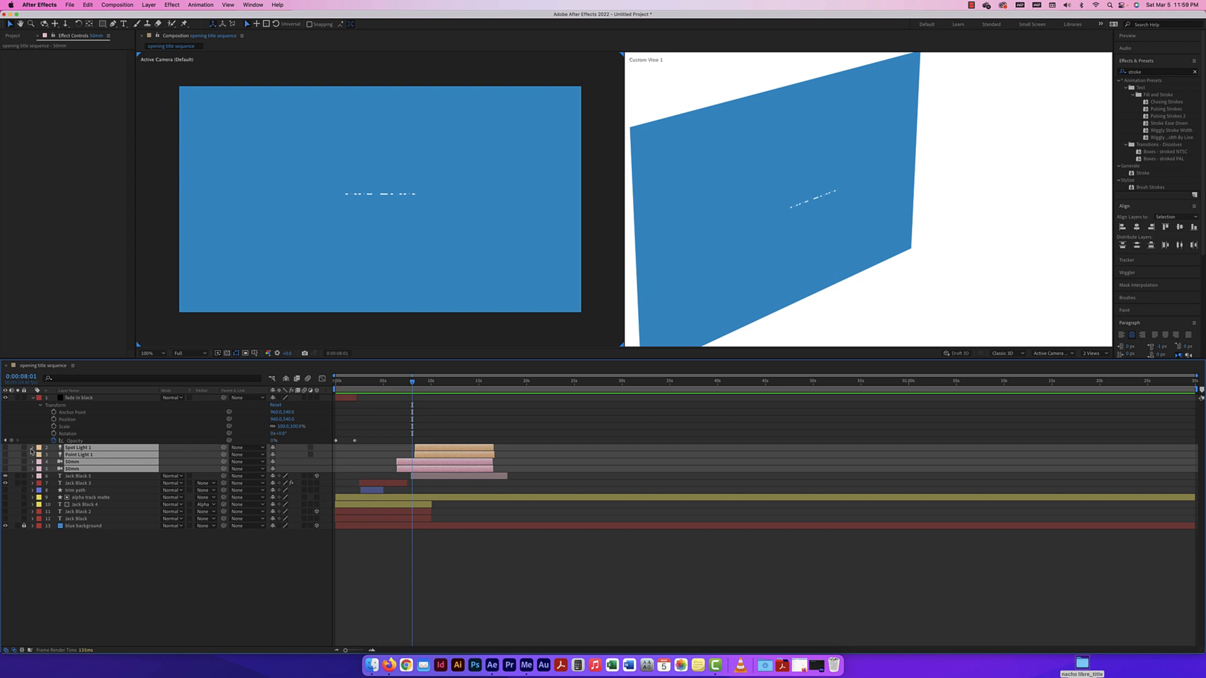
drag(95, 450, 94, 486)
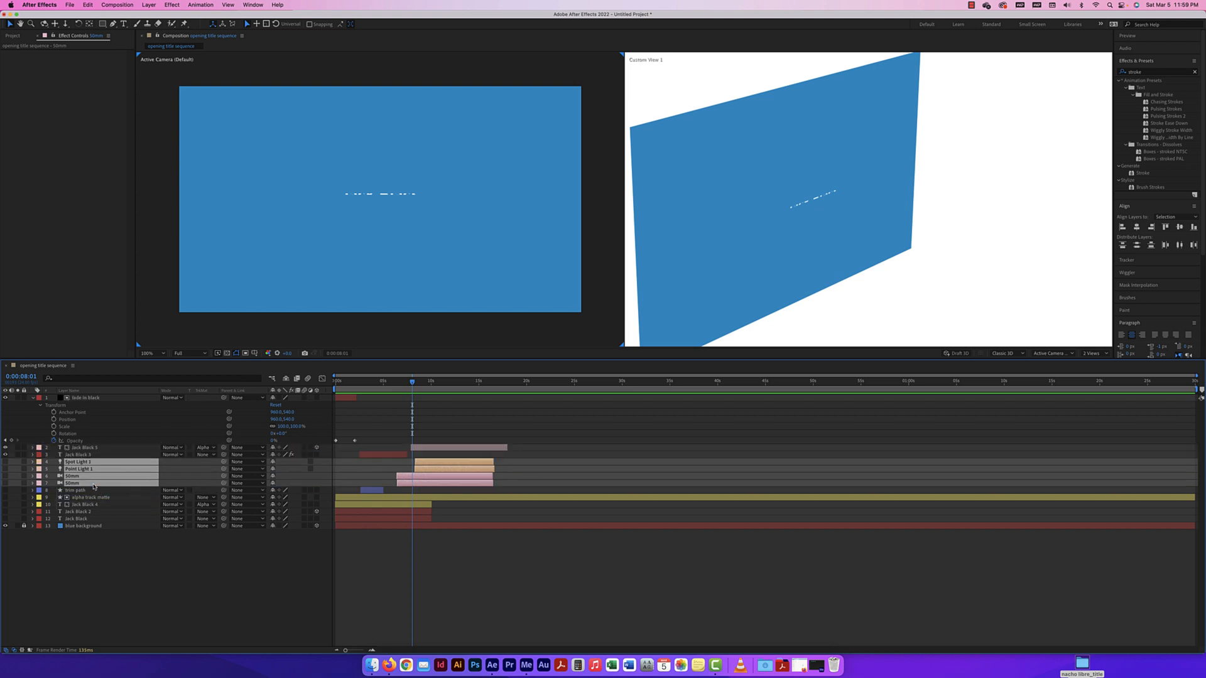
Select the Jack Black 5 layer and park the playhead just before its start, at 0:00:07:16
click(382, 447)
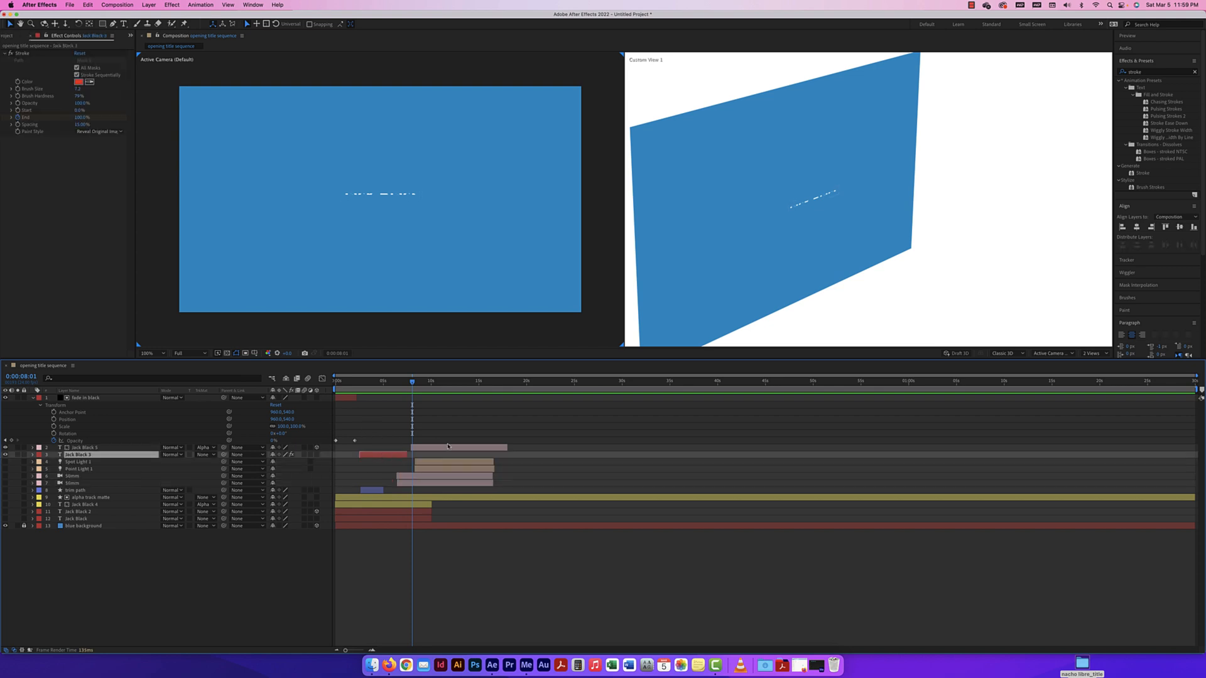
click(445, 447)
drag(413, 383, 411, 383)
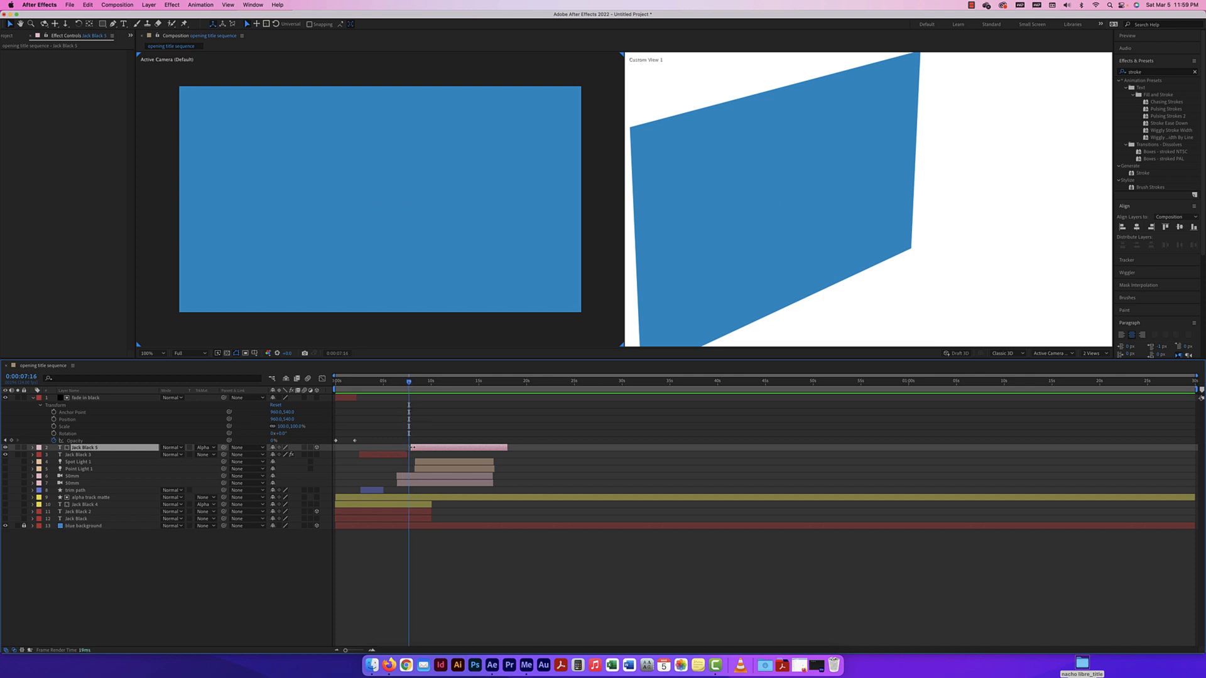
Search the effects and presets for "transi"
click(1138, 72)
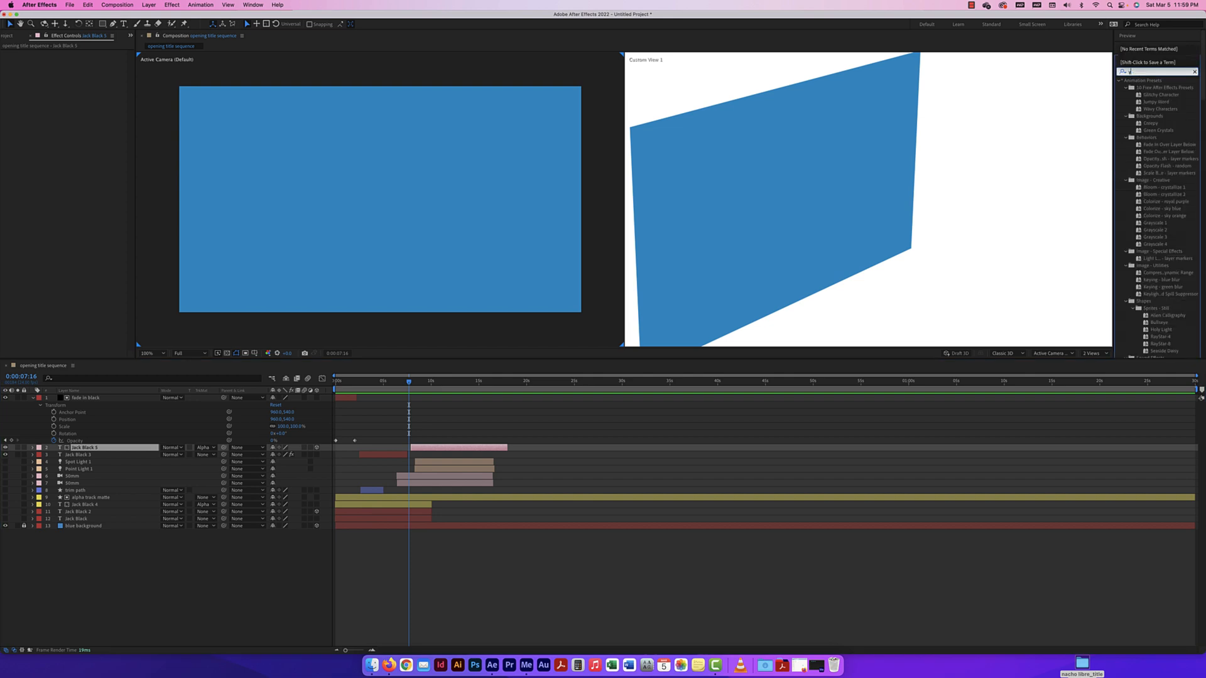
text(tarsn)
key(BackSpace)
key(BackSpace)
key(BackSpace)
key(BackSpace)
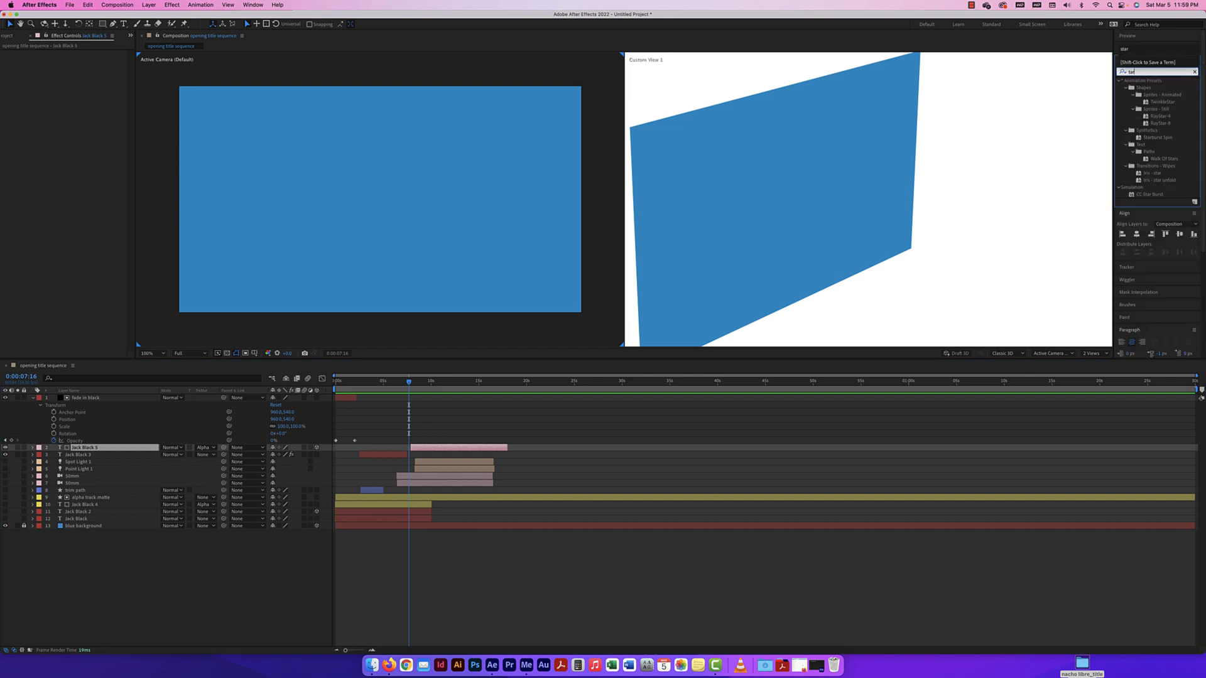
text(ransi)
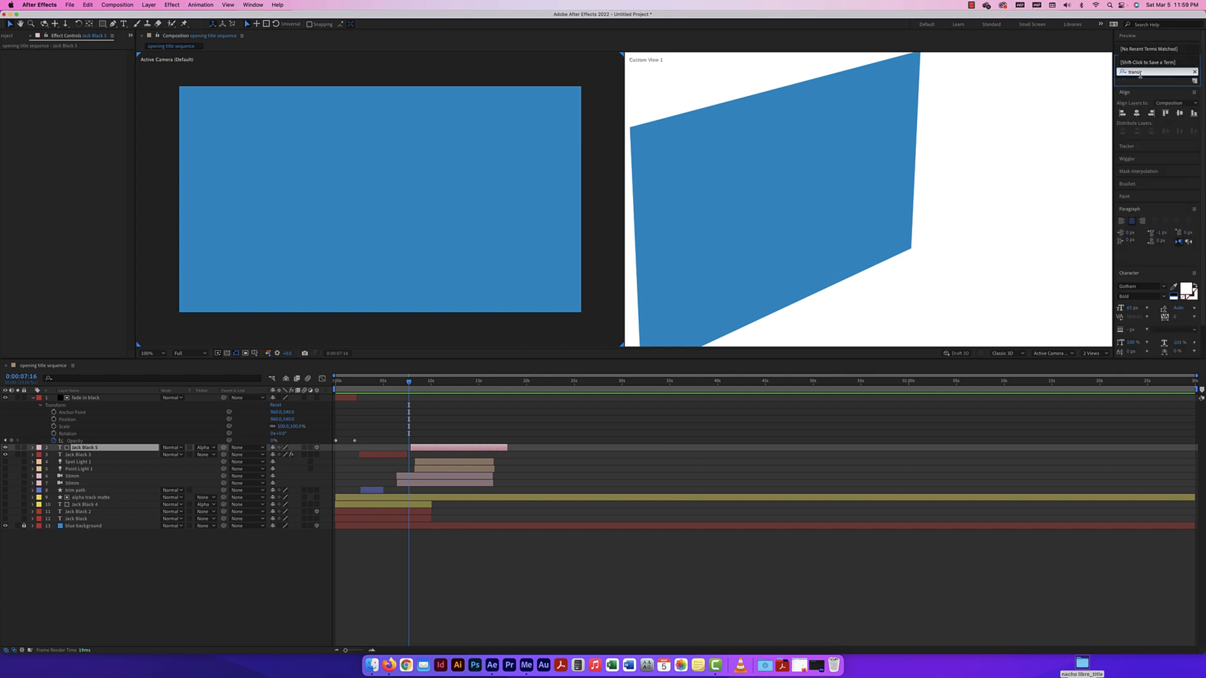
Clear the effects search and expand the Transition category to browse its effects
click(1145, 65)
click(1144, 65)
click(1142, 63)
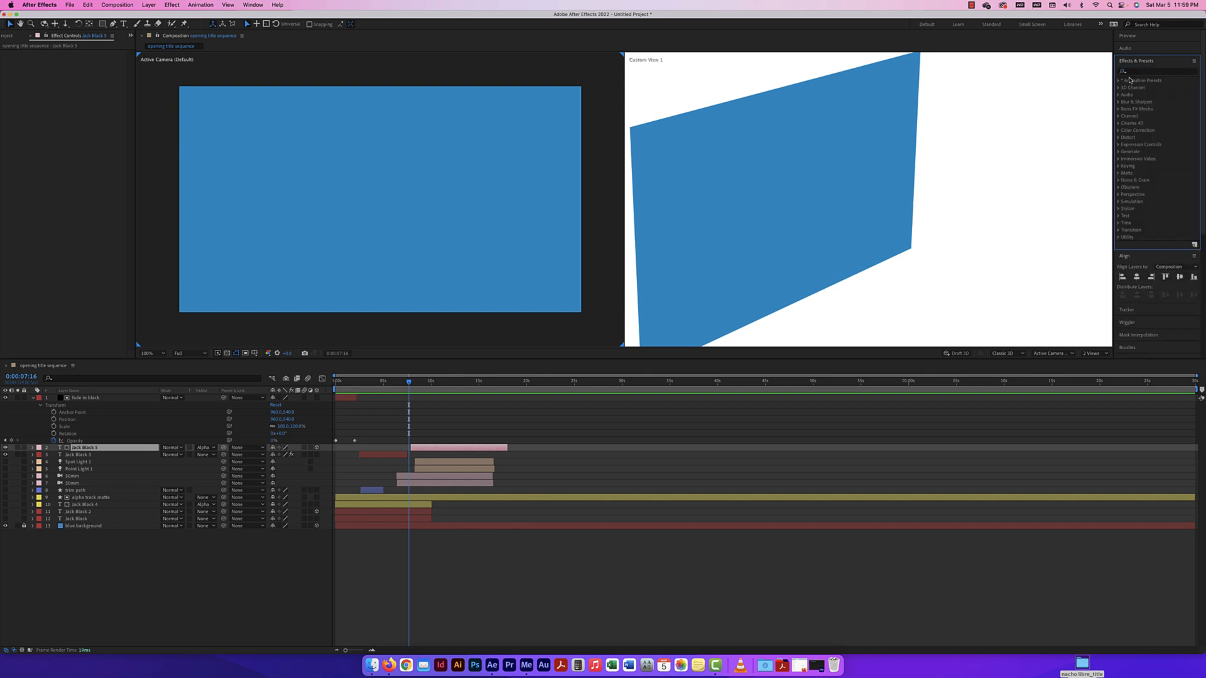
click(1118, 230)
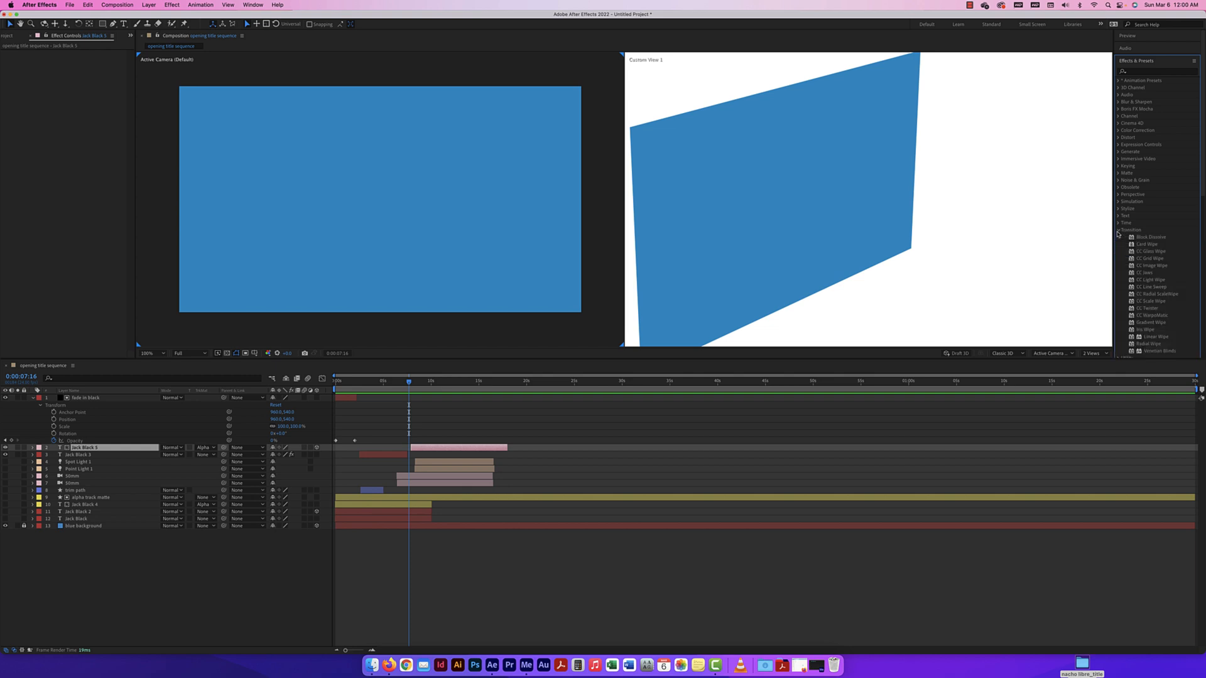
Apply the Iris Wipe transition effect to the Jack Black 5 layer
click(171, 5)
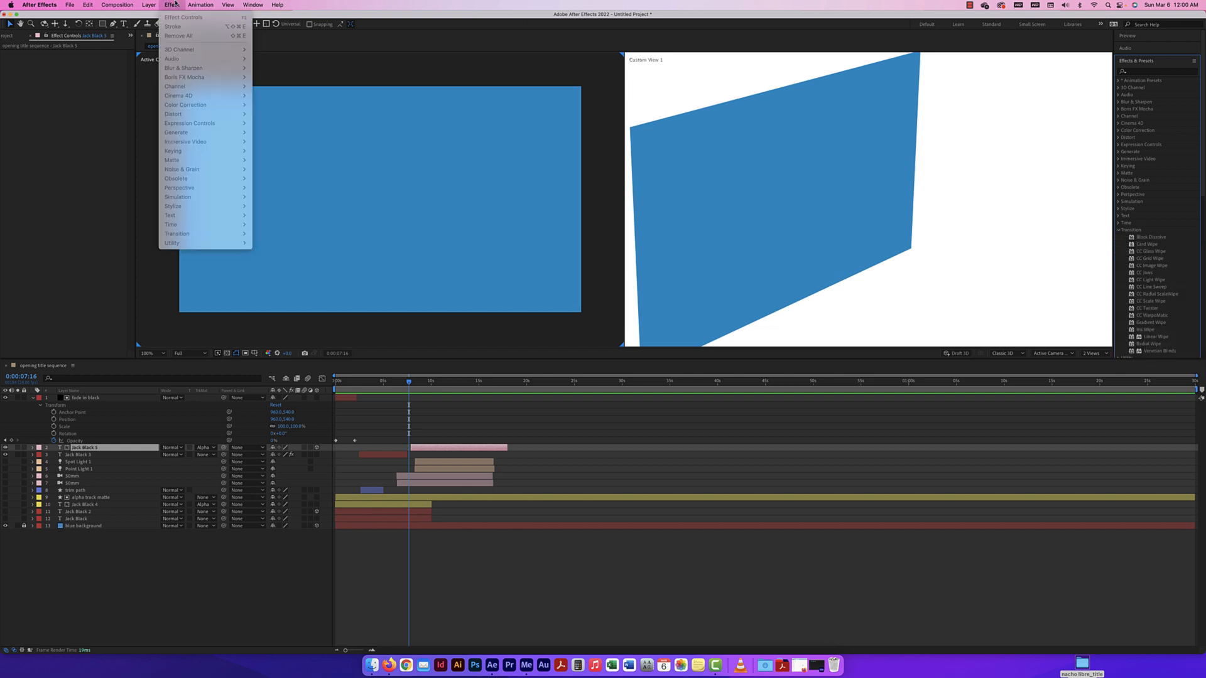
click(348, 399)
click(435, 437)
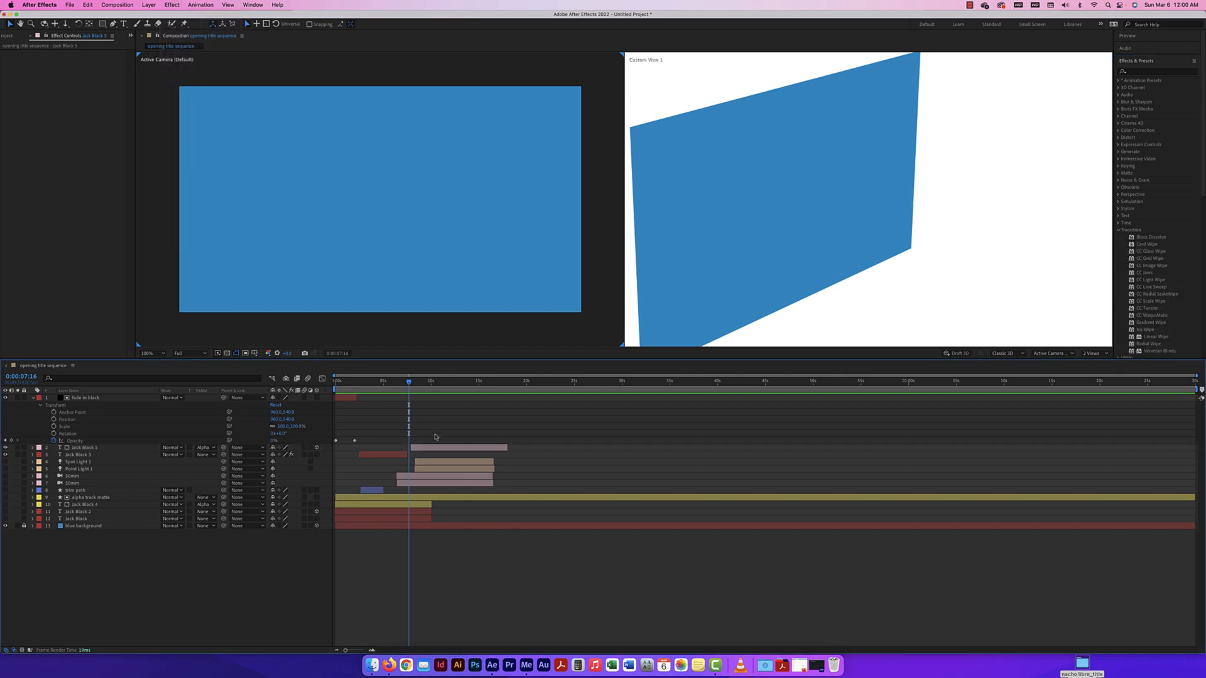
click(169, 5)
click(404, 317)
click(432, 450)
click(170, 3)
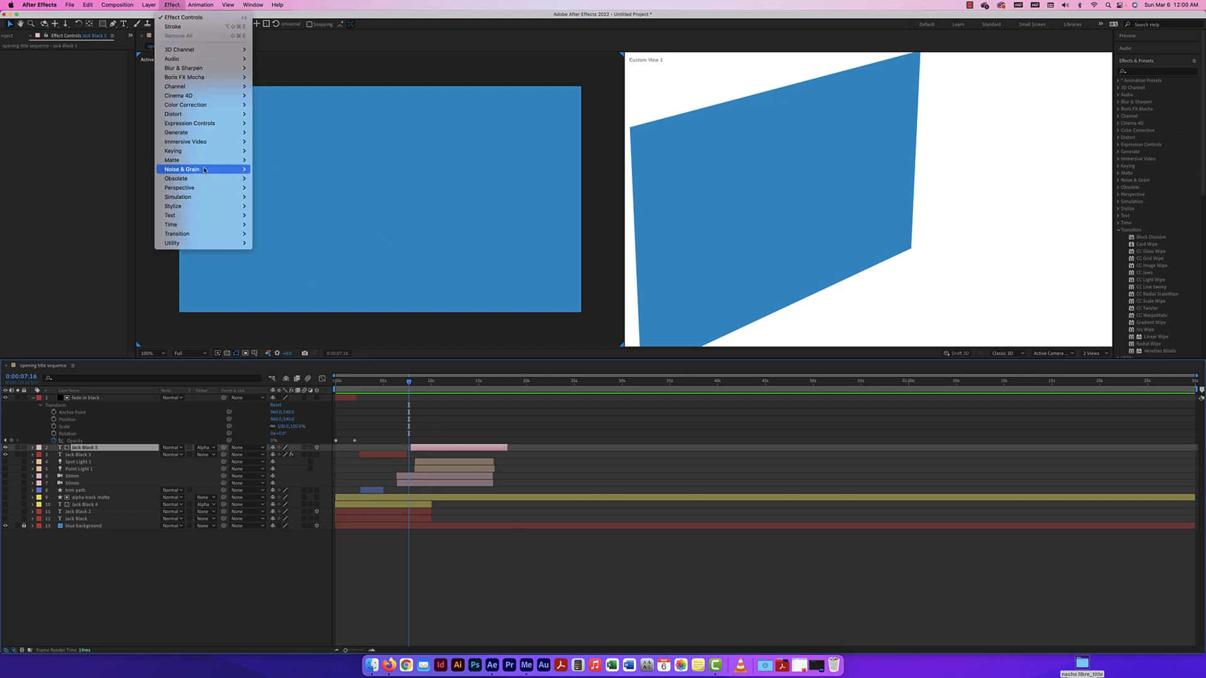
mouse_move(201, 235)
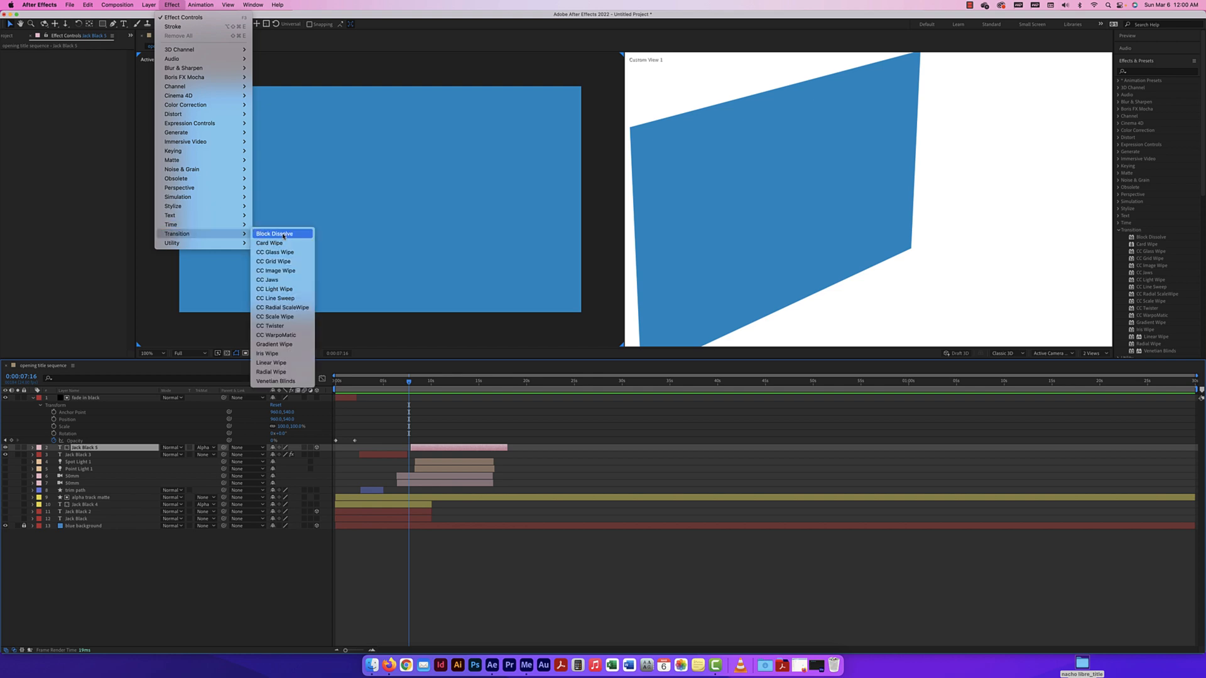
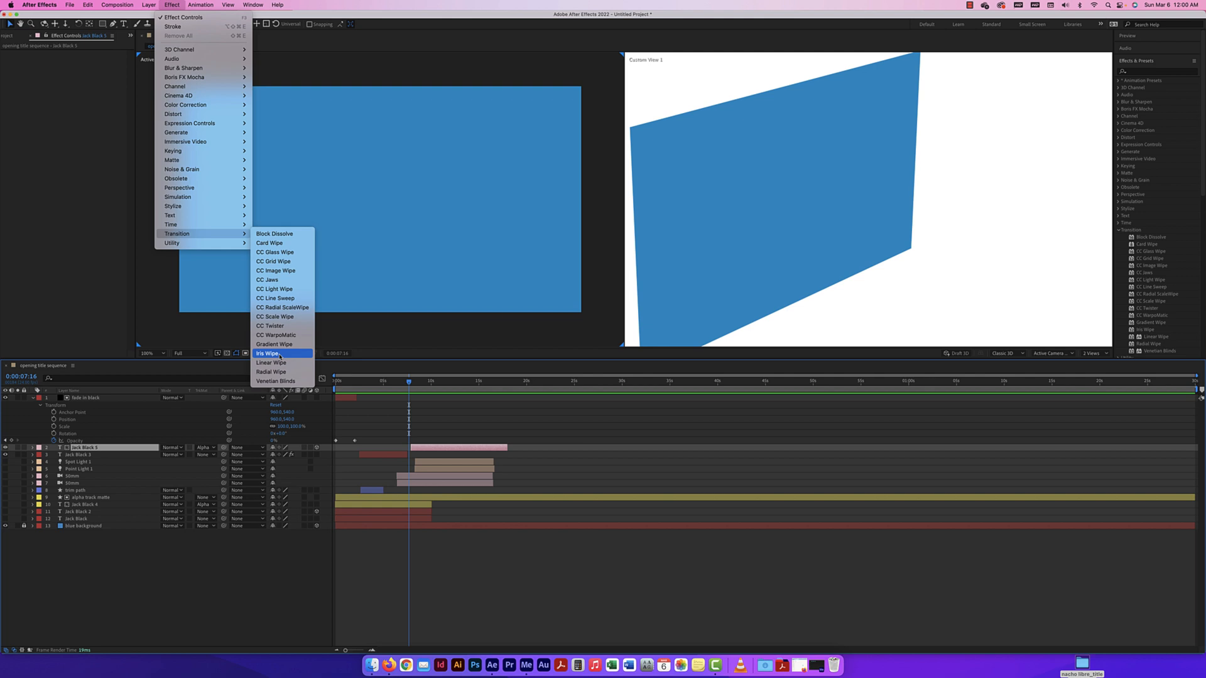
click(279, 354)
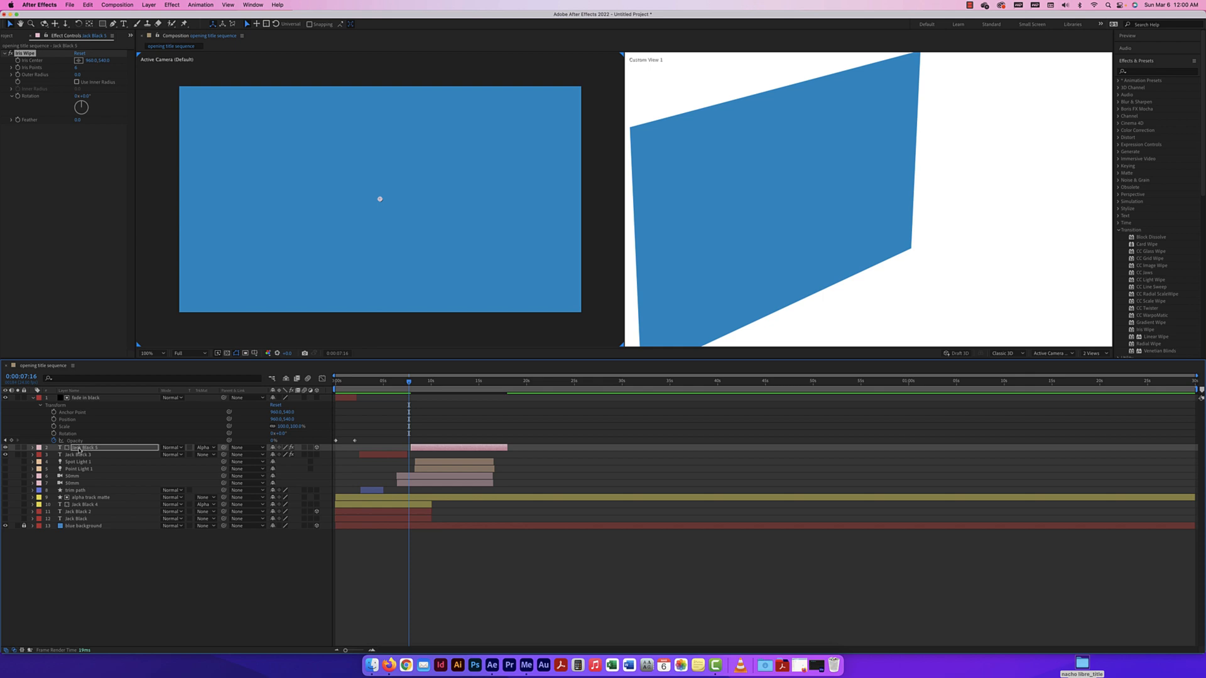
Undo the Iris Wipe effect on the Jack Black 5 layer and clear the layer selection
mouse_move(413, 385)
mouse_down()
mouse_move(431, 385)
mouse_move(398, 384)
mouse_move(414, 384)
mouse_up()
key(super+z)
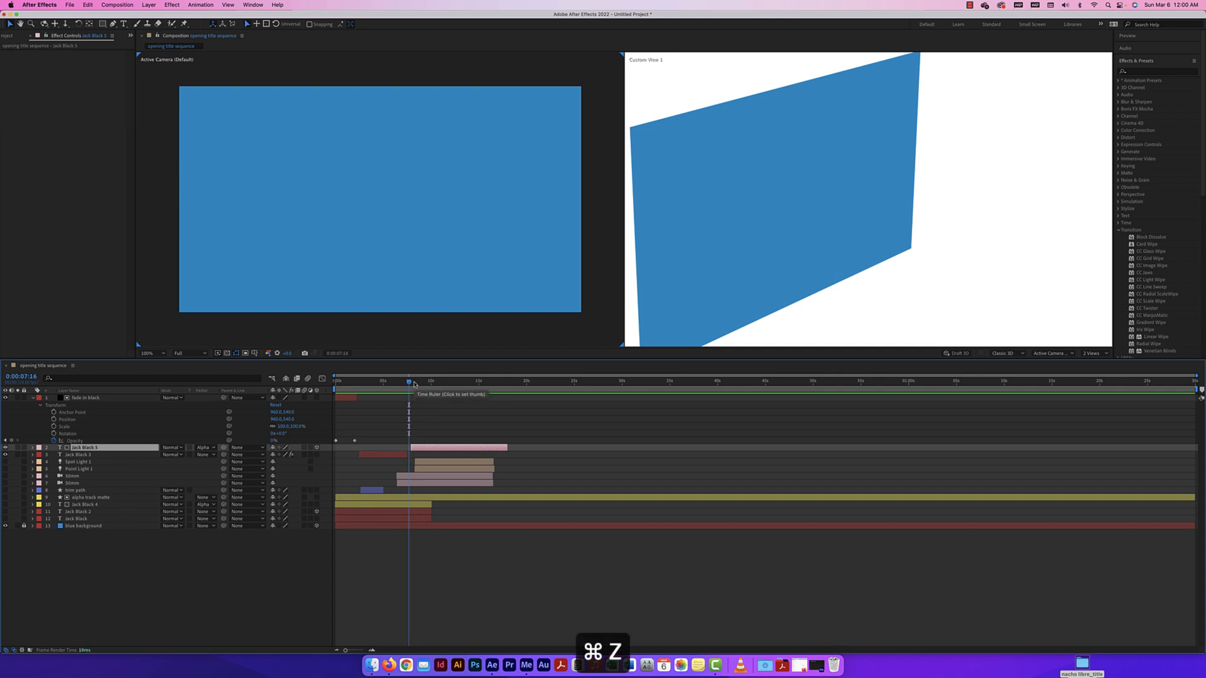
click(114, 577)
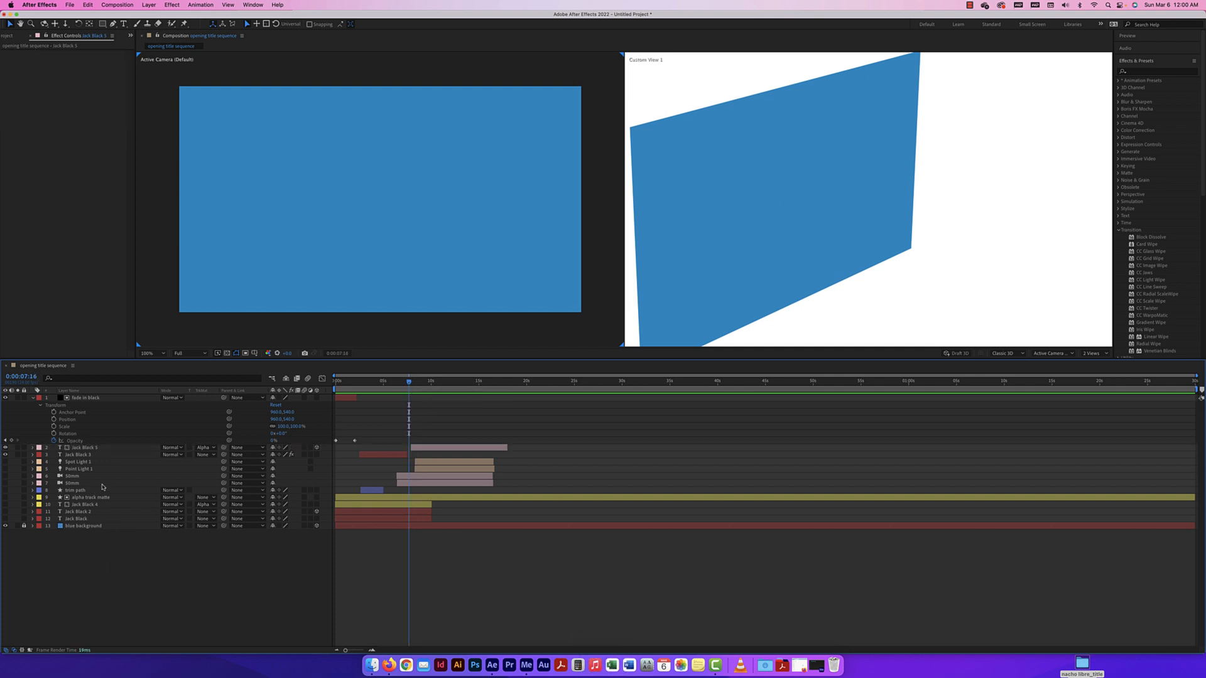
Create a new comp-sized black solid directly above the Jack Black 5 layer
click(102, 449)
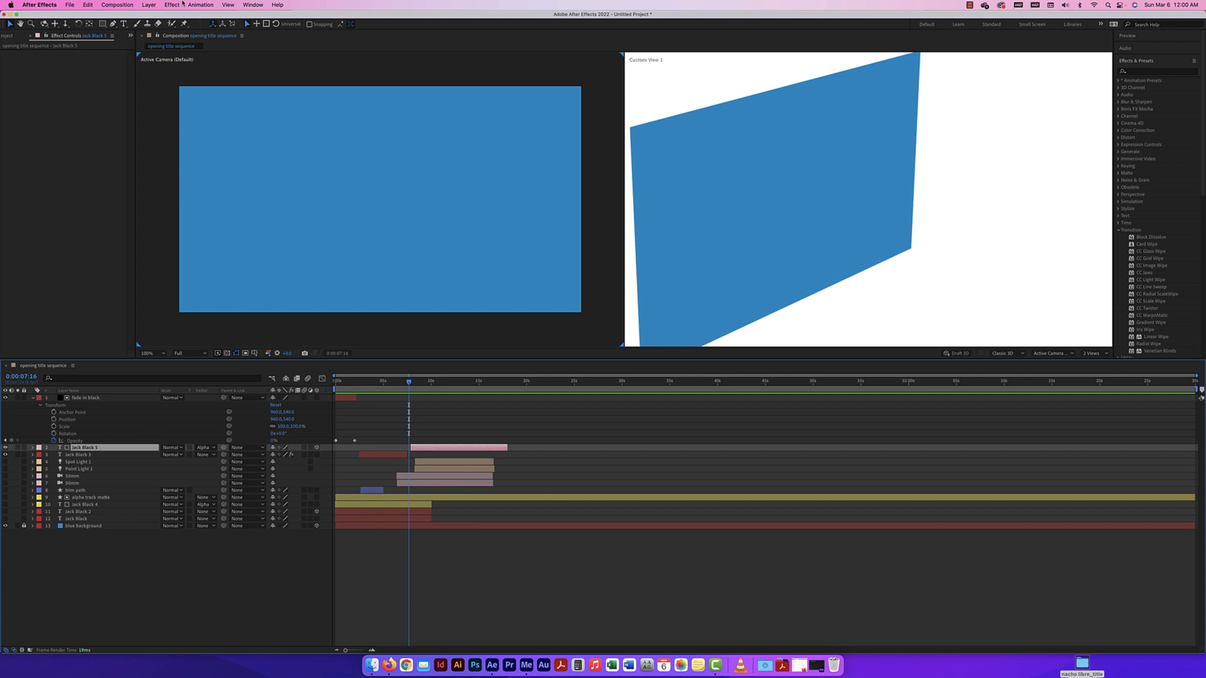
click(150, 5)
mouse_move(189, 17)
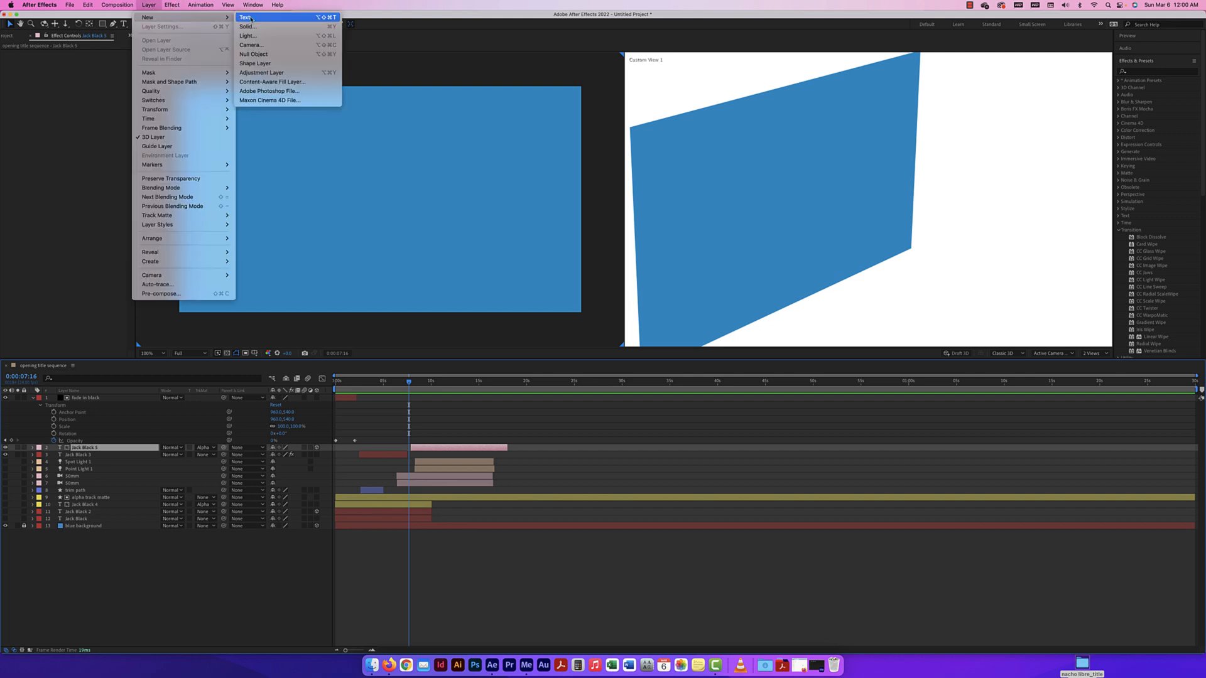
click(251, 26)
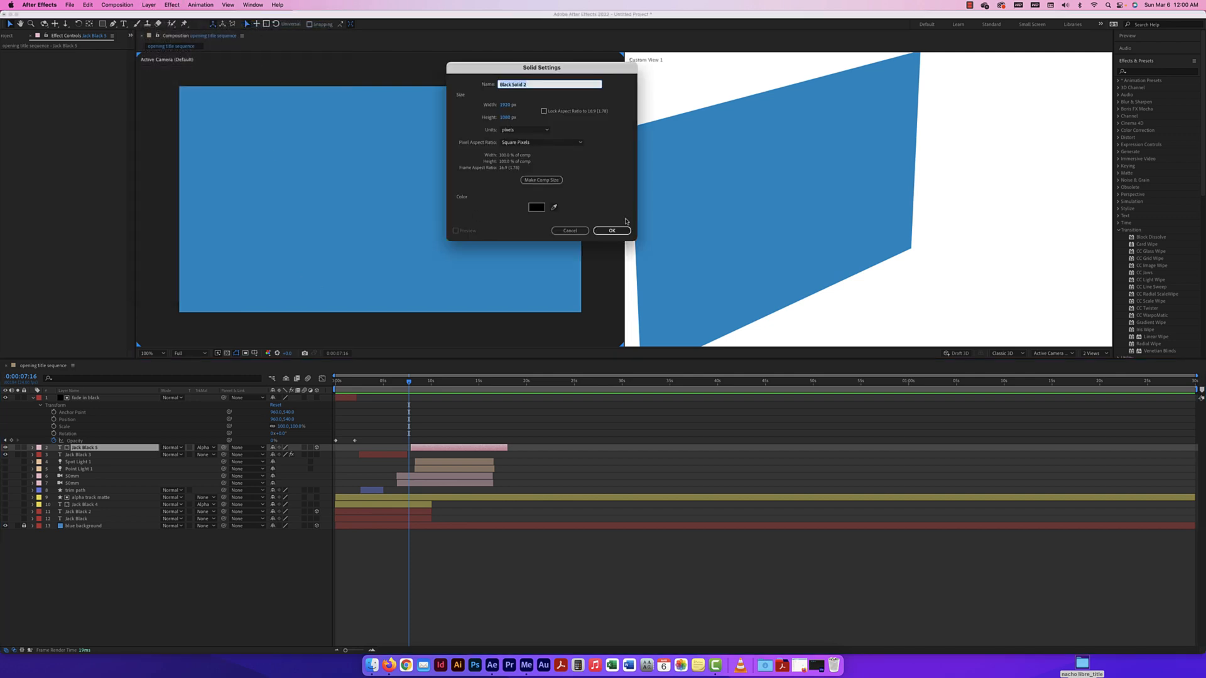
click(612, 230)
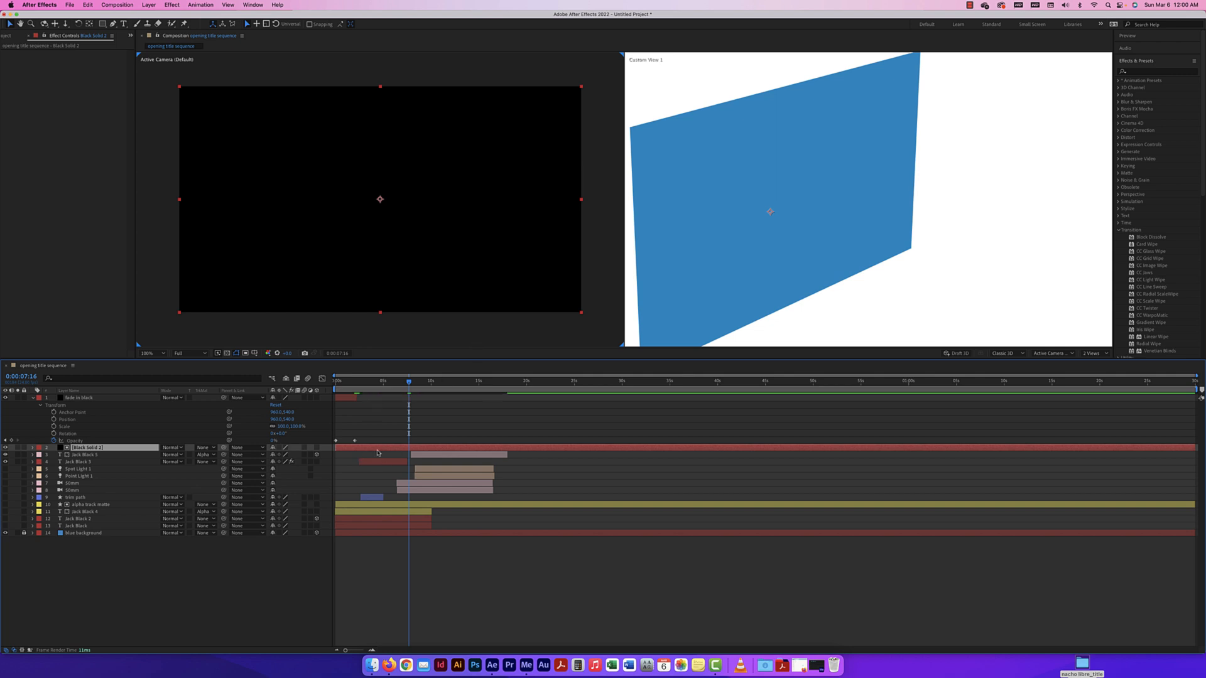
Trim the black solid to start at about 0:00:06:19 and end at 0:00:11:08
drag(337, 448, 400, 448)
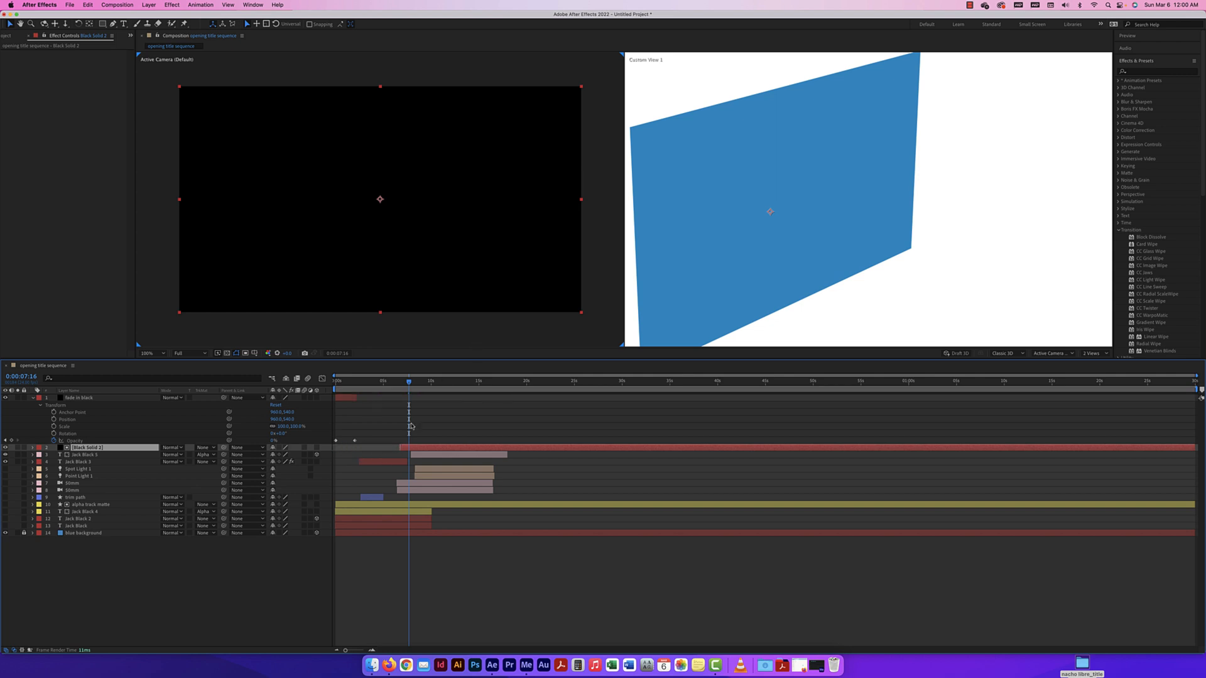
drag(409, 382, 445, 384)
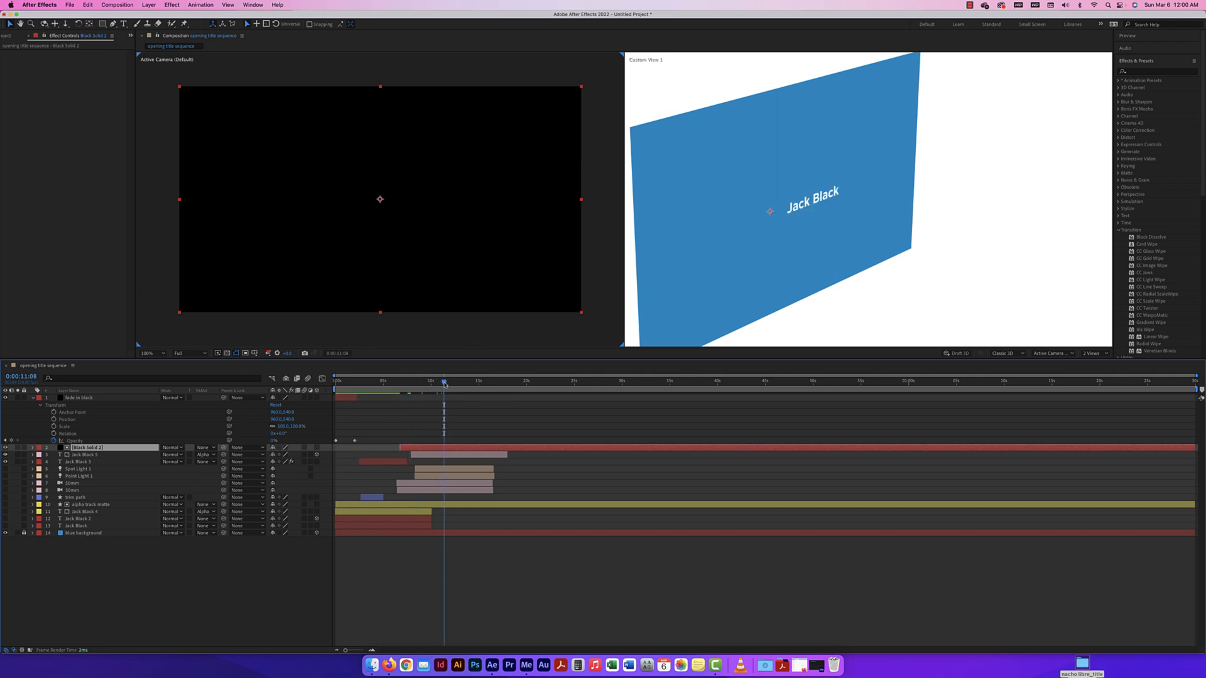
key(alt+bracketright)
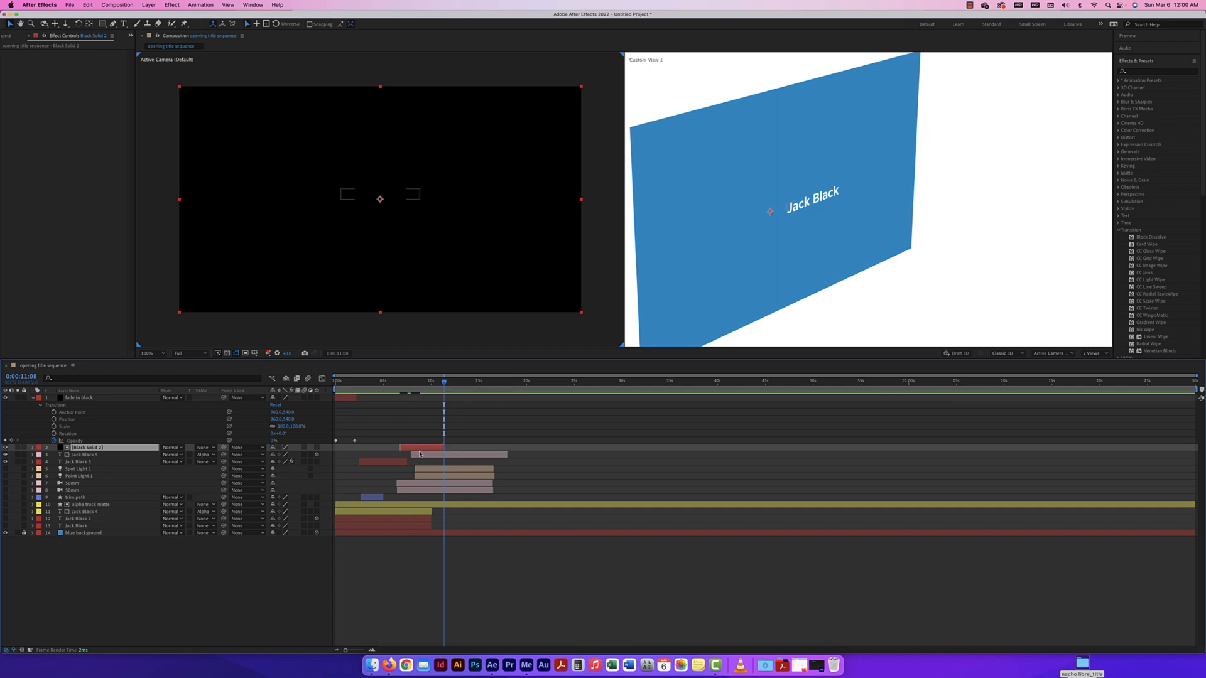
Place the black solid below the Jack Black 5 layer and set that title layer's track matte to none
drag(108, 451, 100, 458)
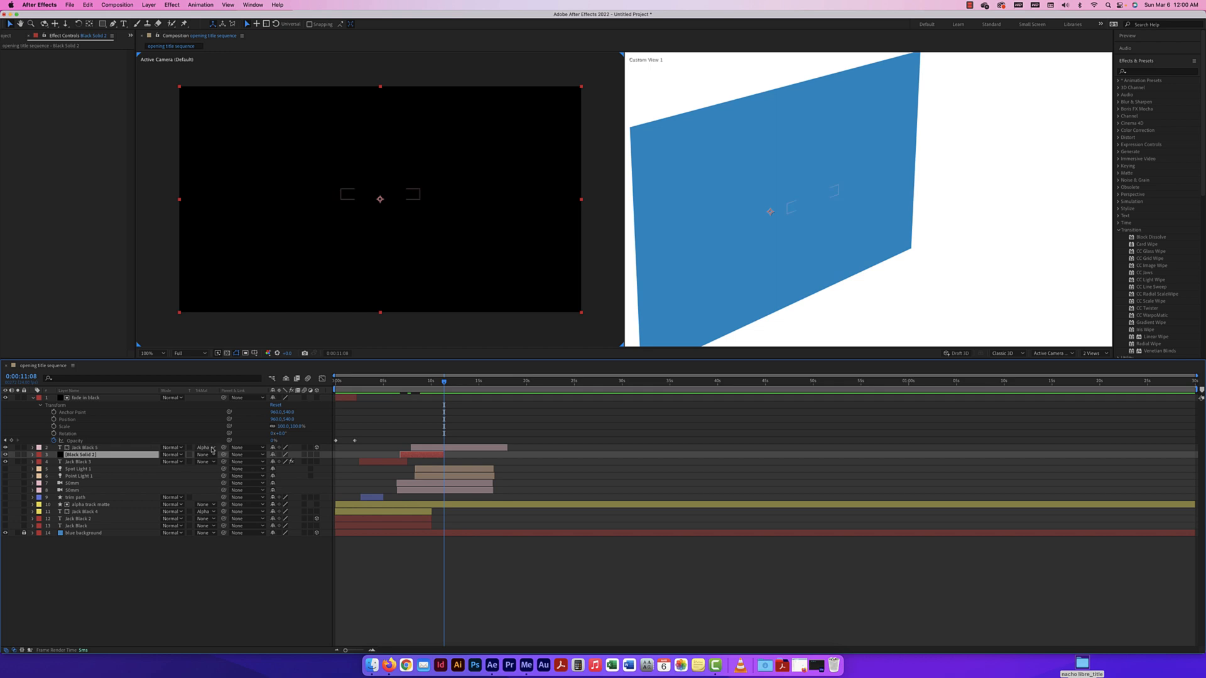
click(87, 449)
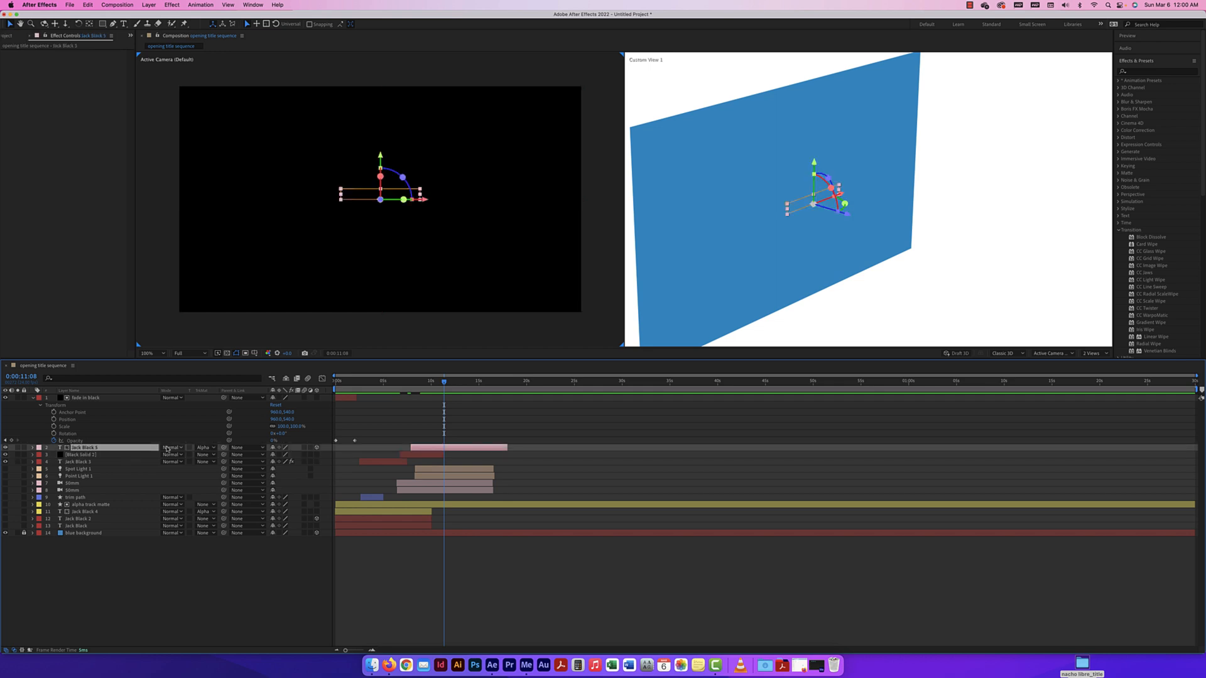
click(207, 447)
click(218, 459)
Give the black solid a blue label and shorten it to end at about 0:00:08:17
drag(444, 382, 409, 387)
click(426, 456)
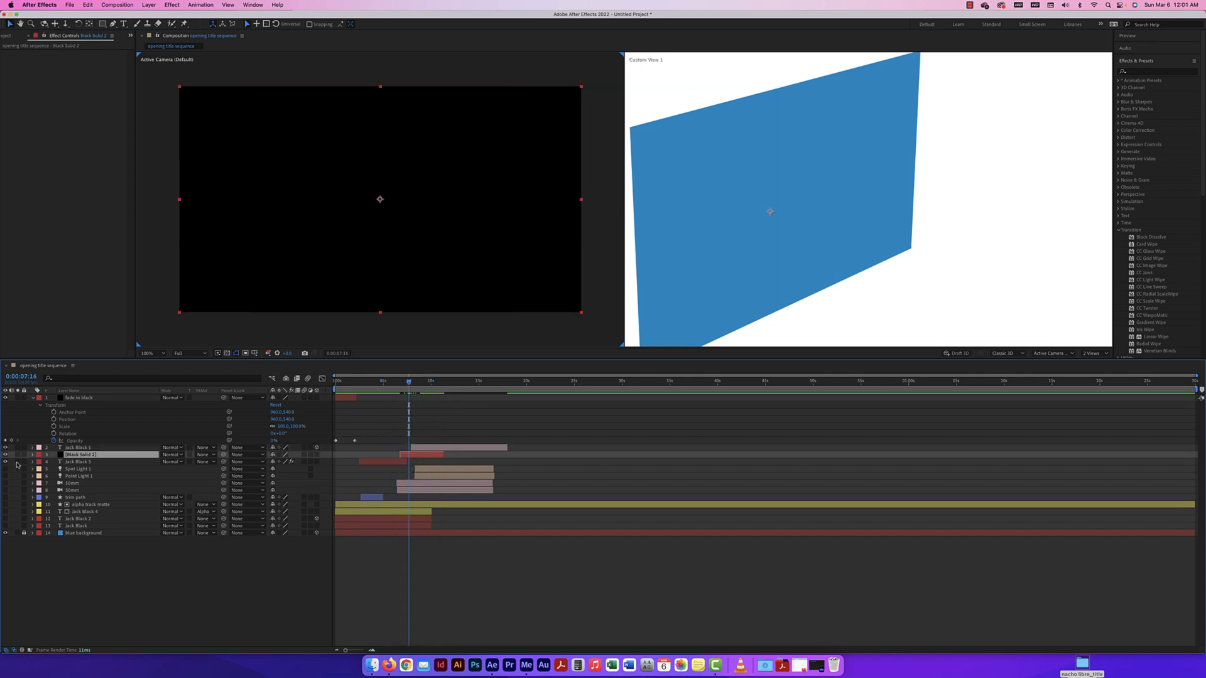
click(40, 455)
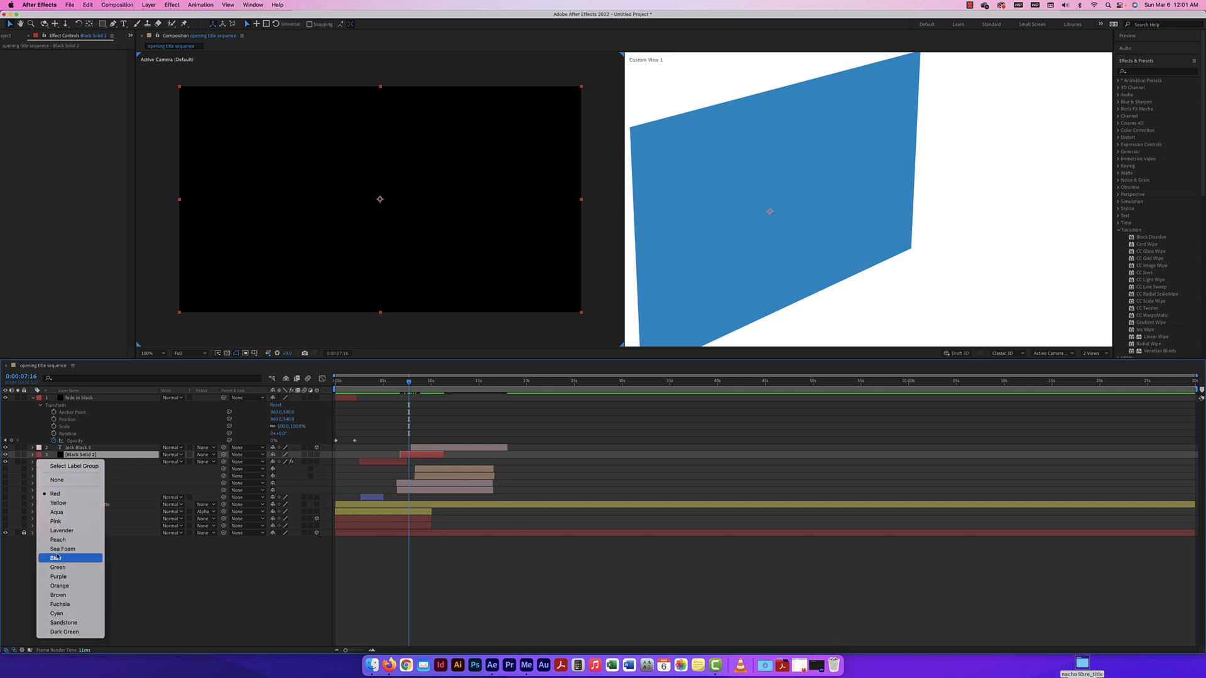
key(Return)
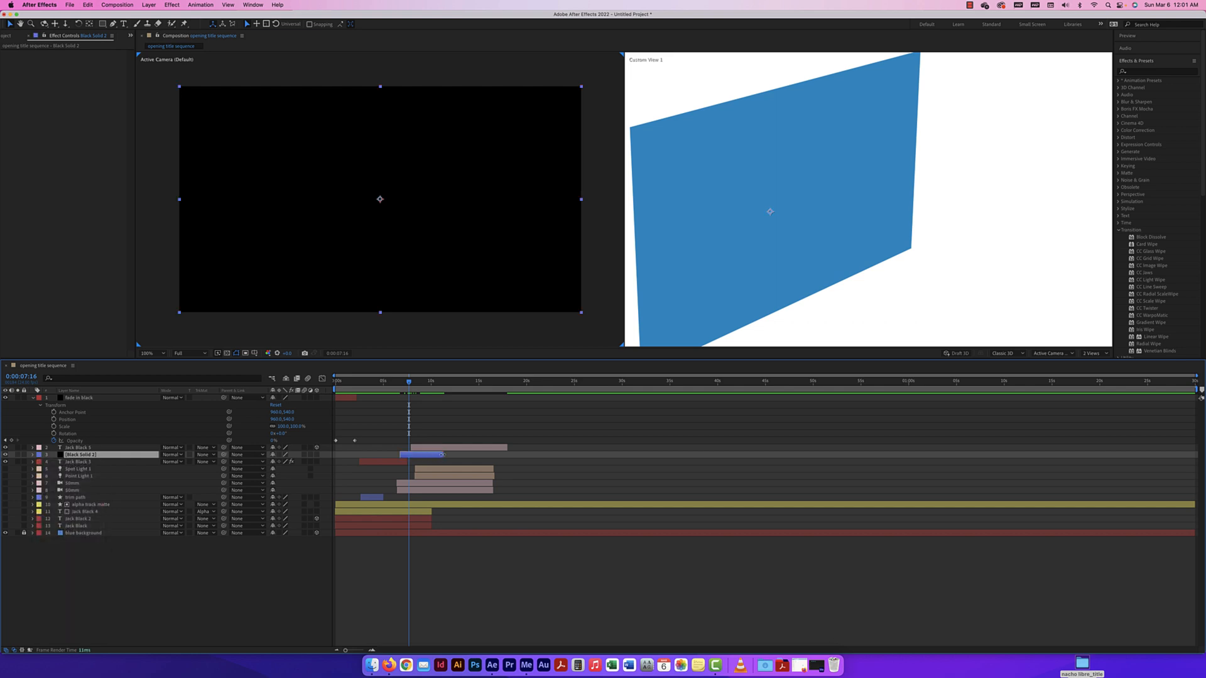
drag(438, 455, 425, 454)
Apply the Iris Wipe transition to the black solid, reveal its properties in the timeline and go to the solid's start at 0:00:06:19
click(166, 5)
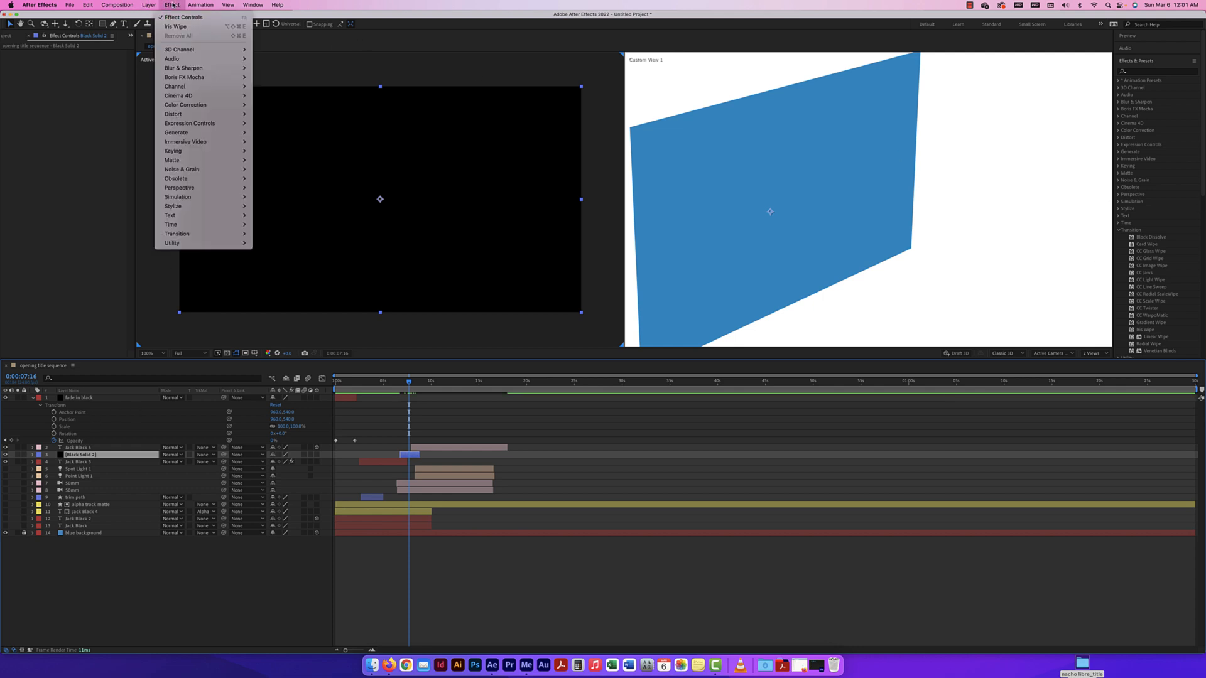
mouse_move(192, 237)
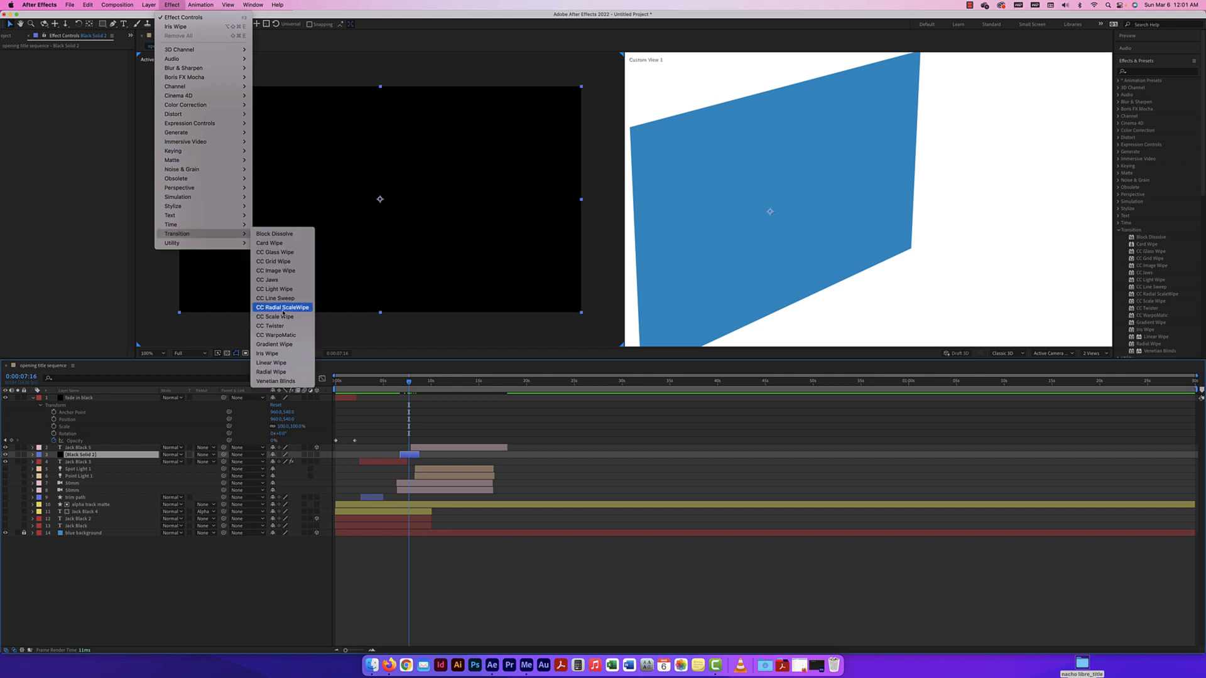
click(274, 355)
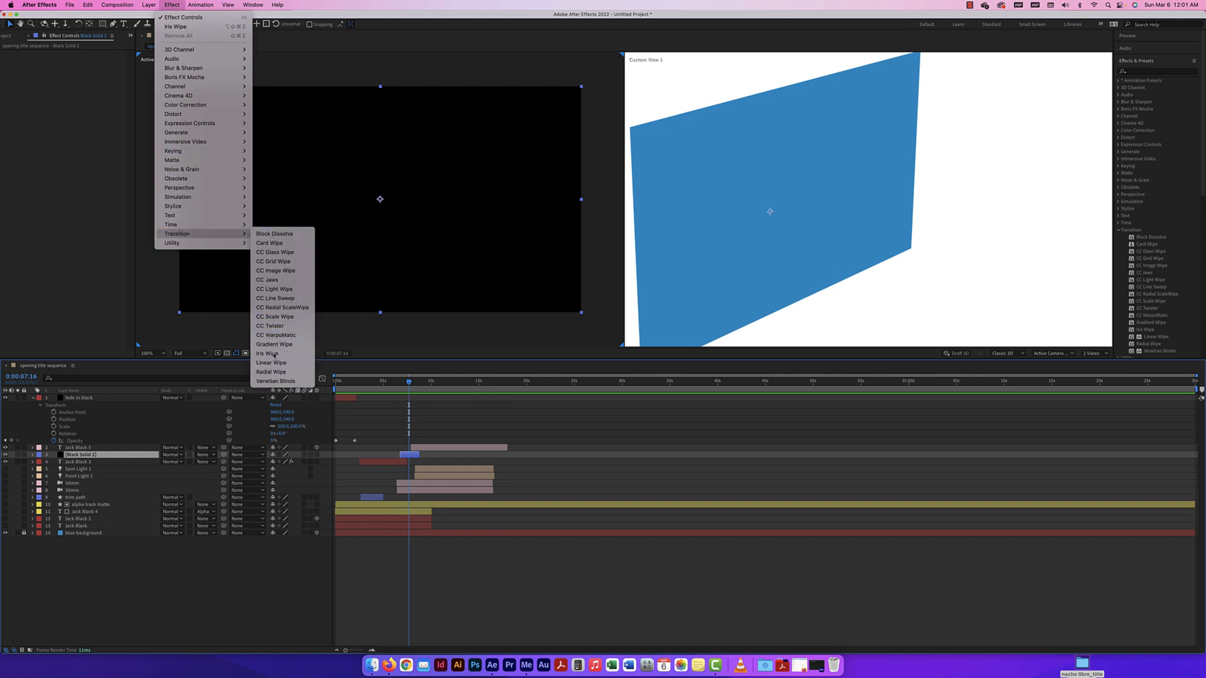
click(32, 455)
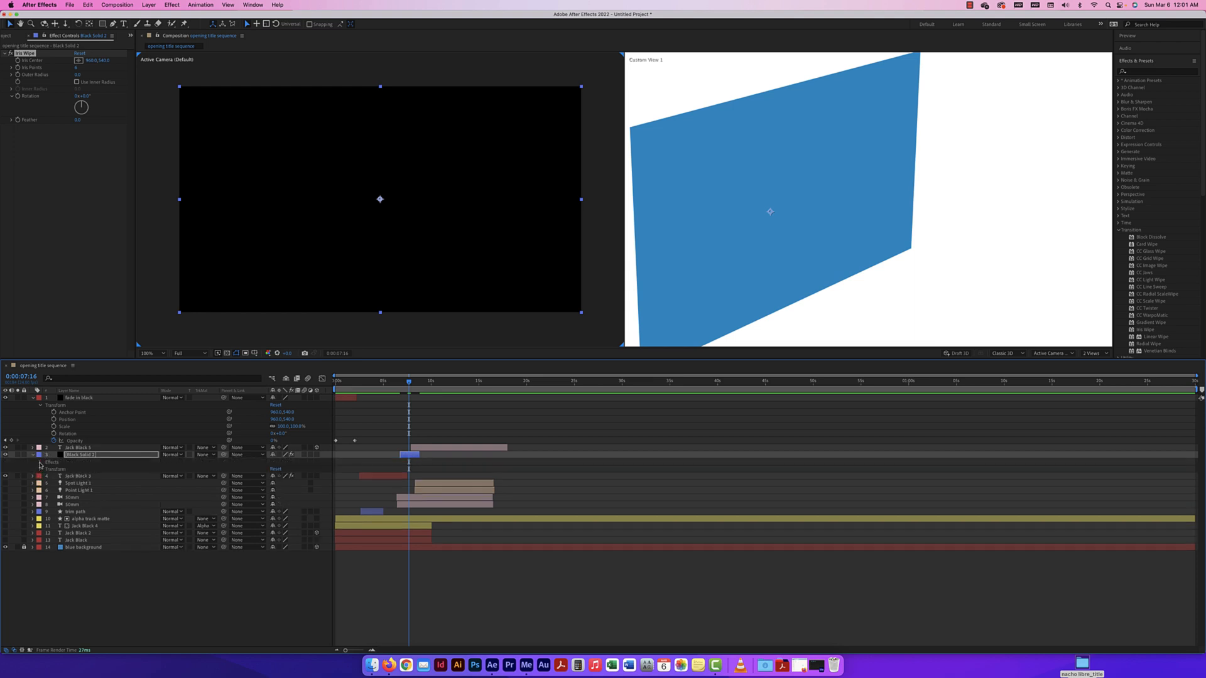
click(40, 463)
click(47, 469)
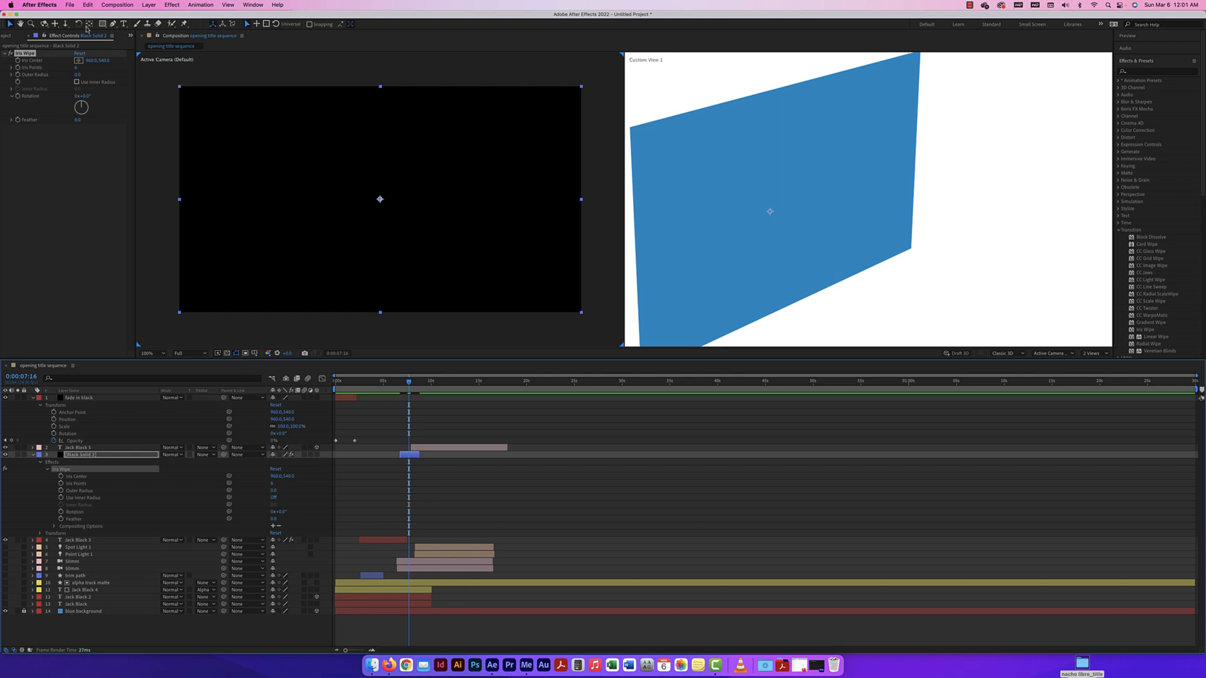
drag(409, 384, 400, 382)
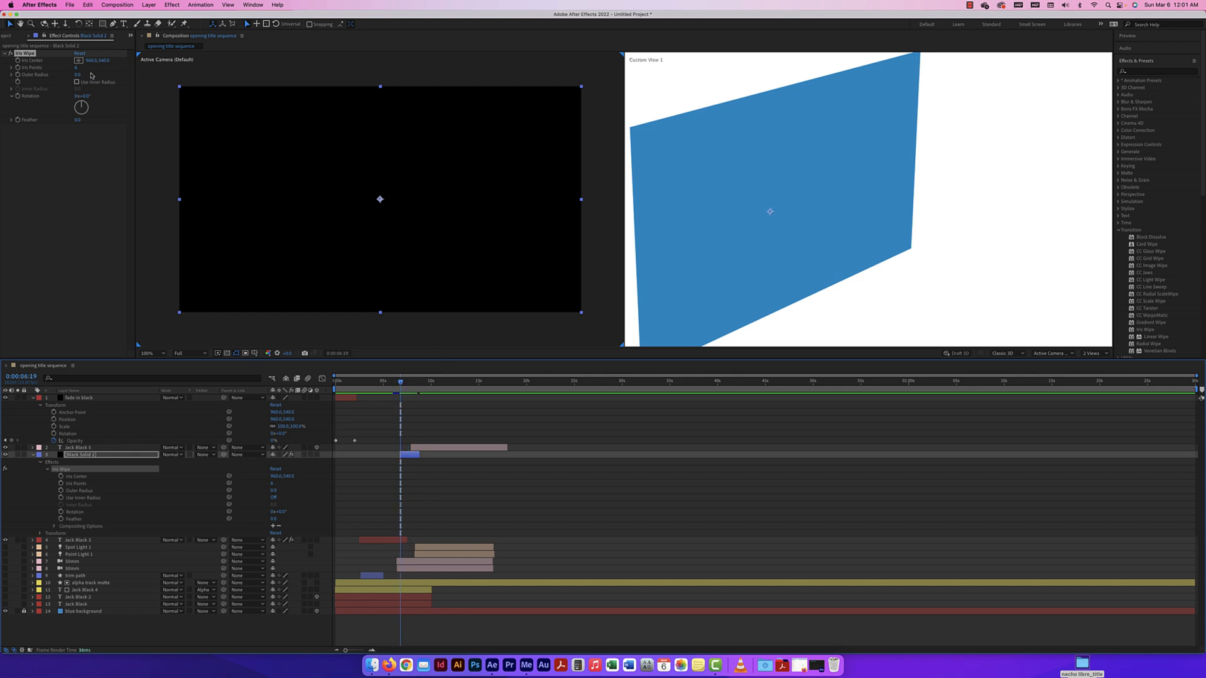
Try out other Iris Center, Iris Points and Rotation values on the Iris Wipe and revert them
drag(89, 60, 162, 60)
key(super+z)
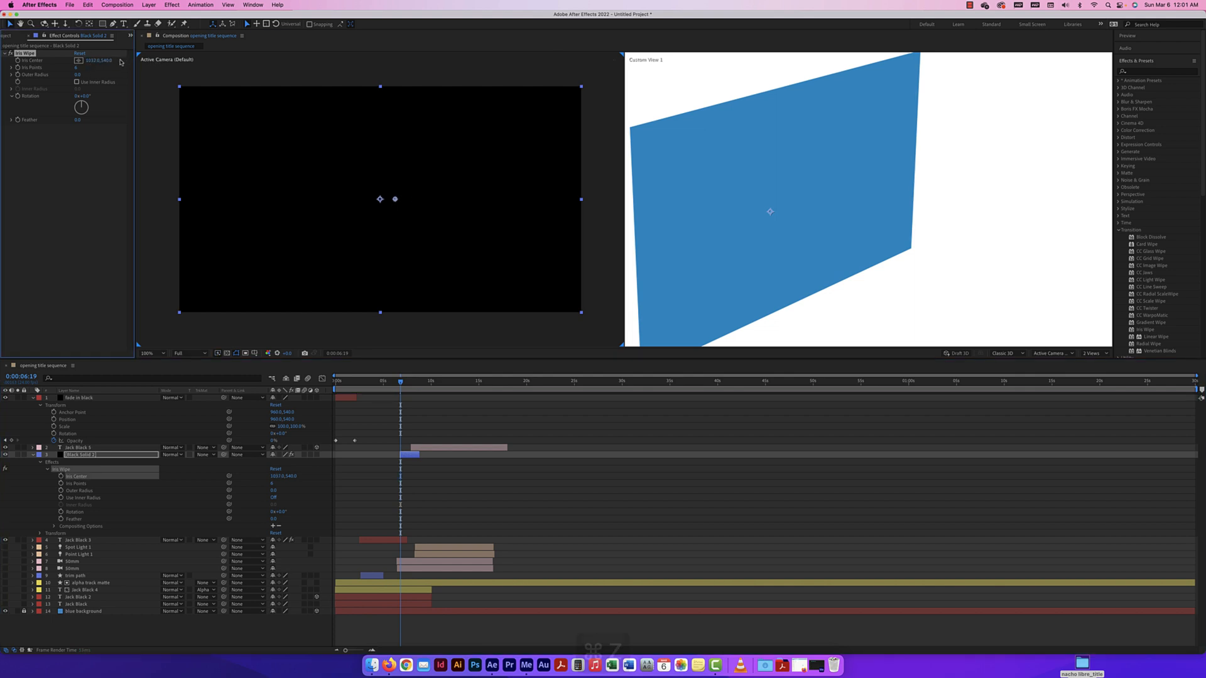
drag(77, 68, 100, 68)
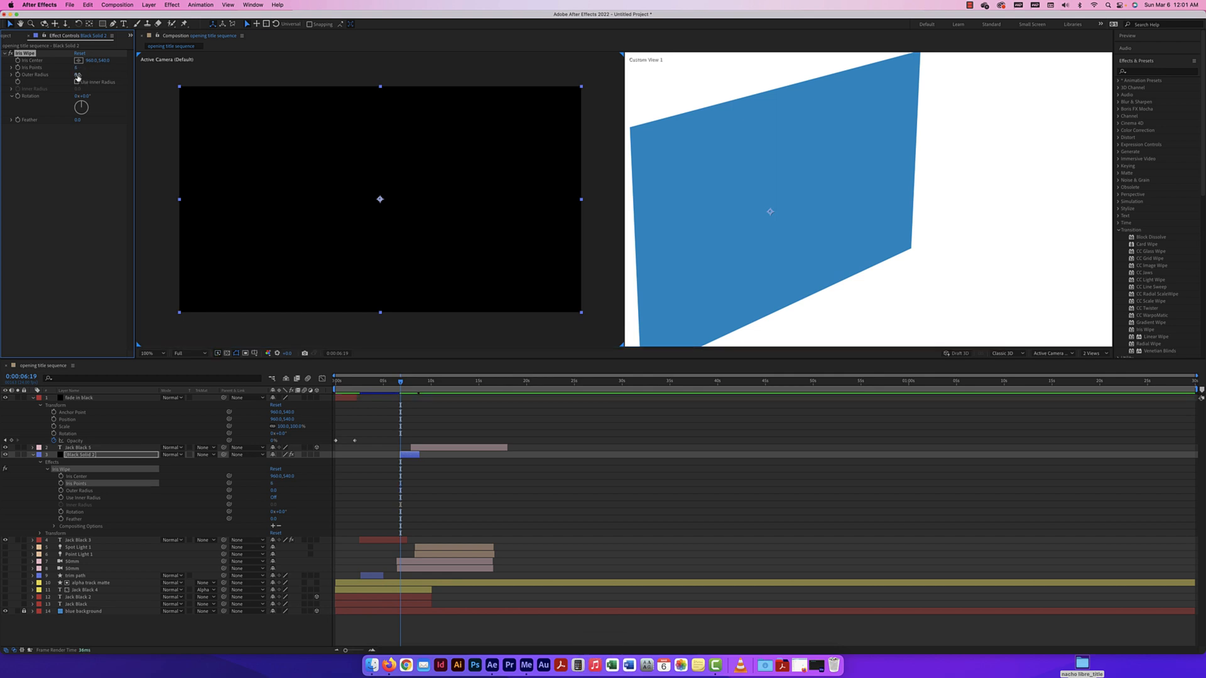
mouse_move(83, 107)
mouse_down()
mouse_move(96, 111)
mouse_move(89, 124)
mouse_up()
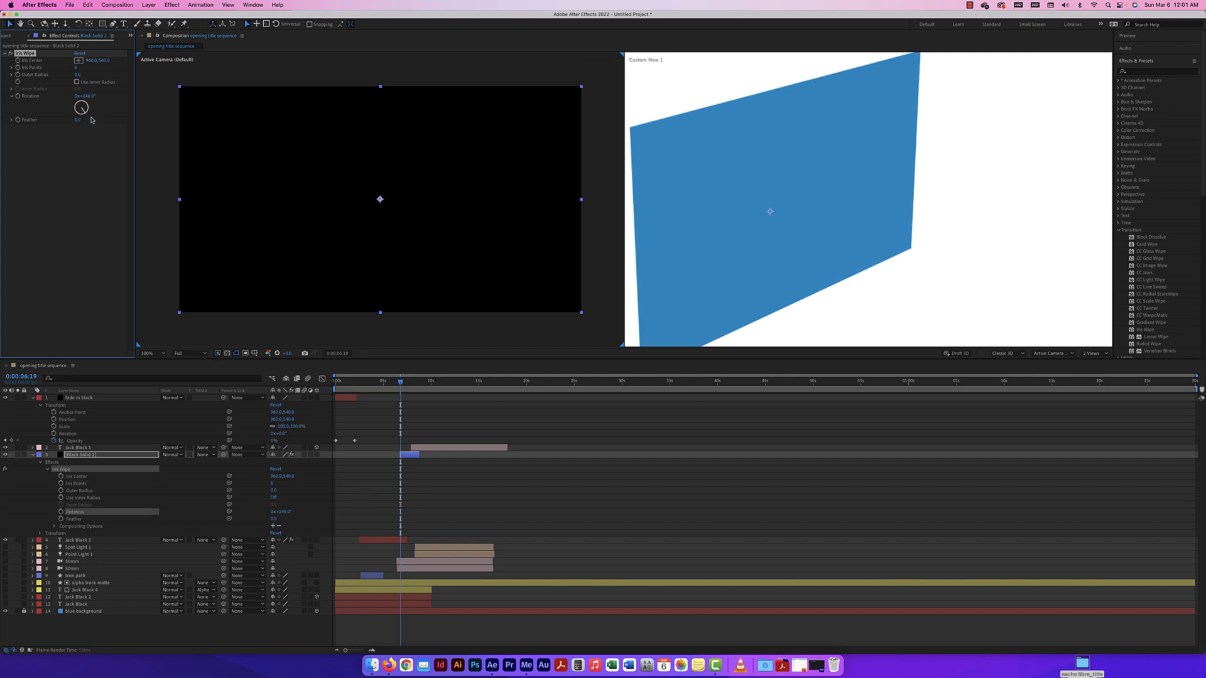
click(82, 106)
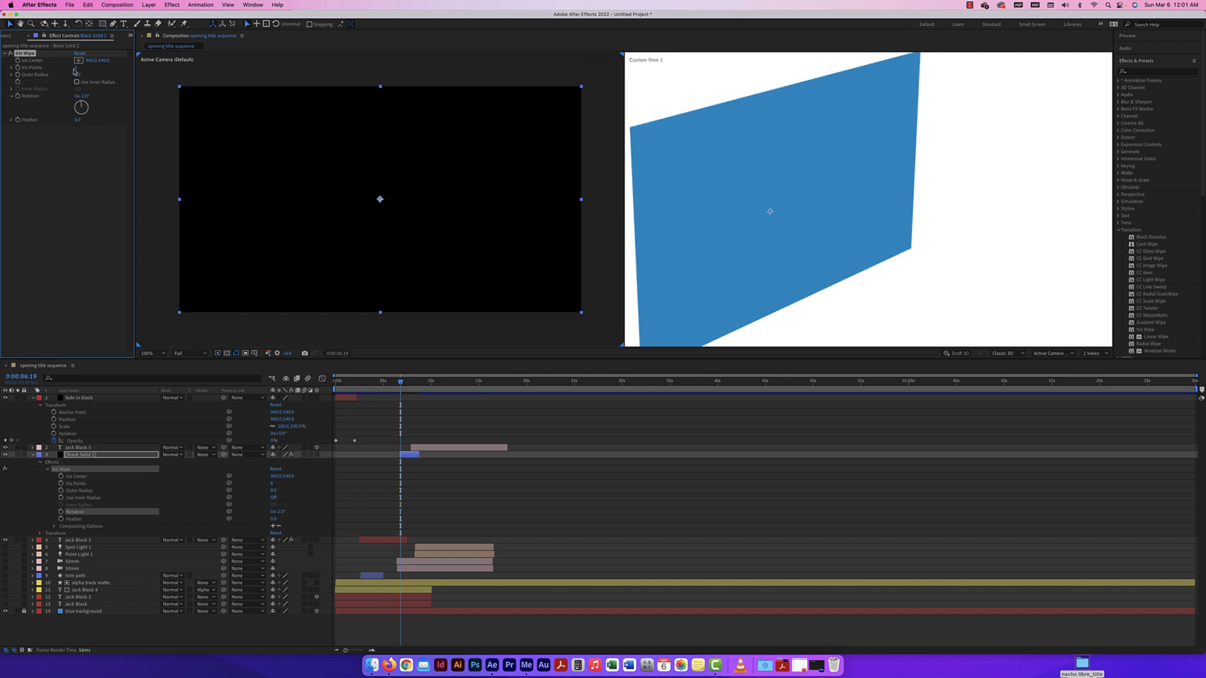
Open the iris to an Outer Radius of about 282, raise Iris Points for a near-circular shape and set Feather to 60
drag(76, 68, 192, 75)
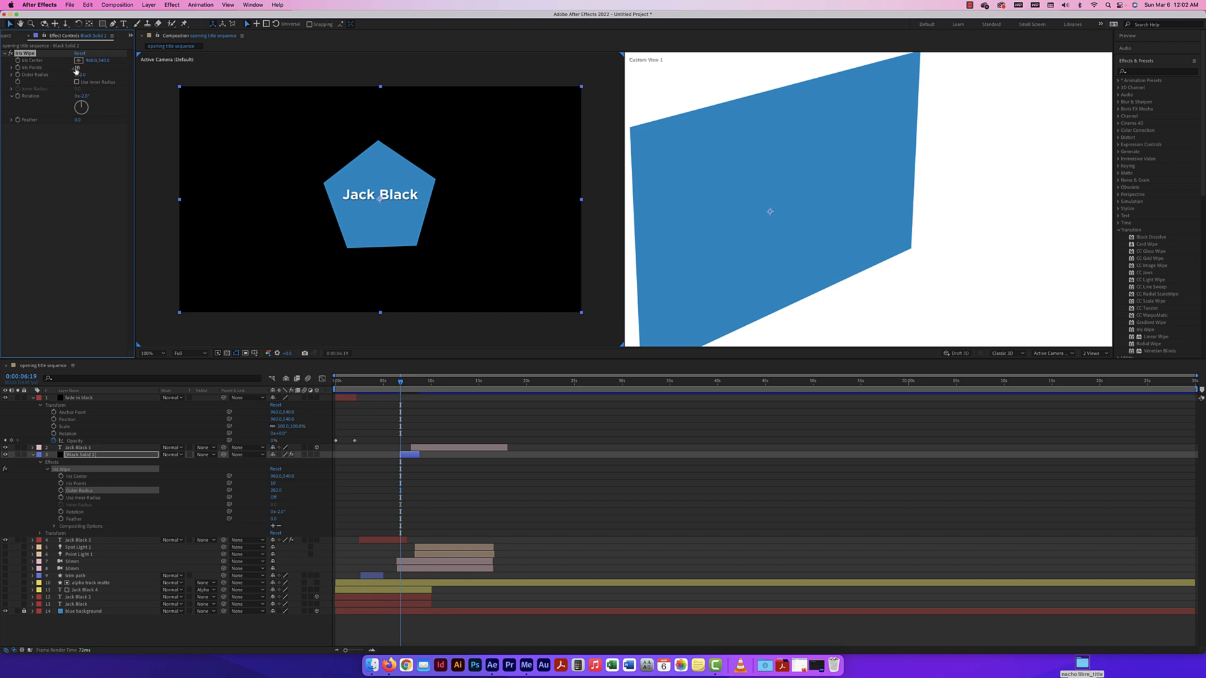
mouse_move(78, 68)
mouse_down()
mouse_move(103, 68)
mouse_move(89, 69)
mouse_up()
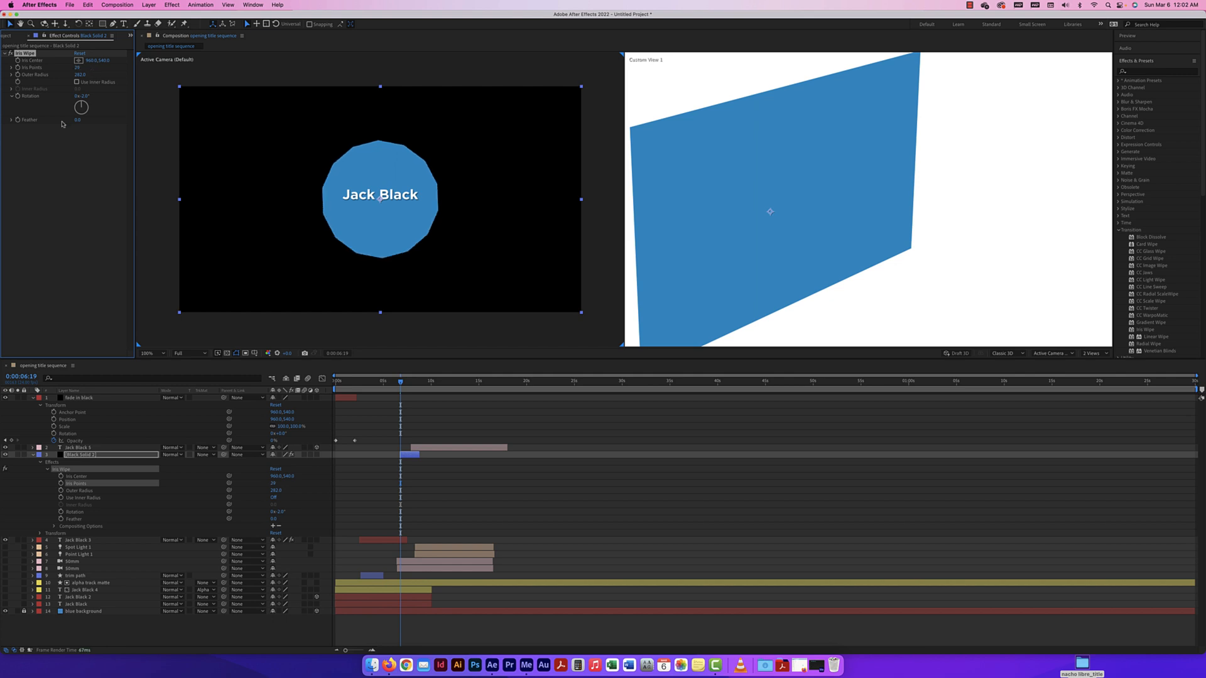
mouse_move(75, 120)
mouse_down()
mouse_move(181, 120)
mouse_move(107, 123)
mouse_move(81, 106)
mouse_up()
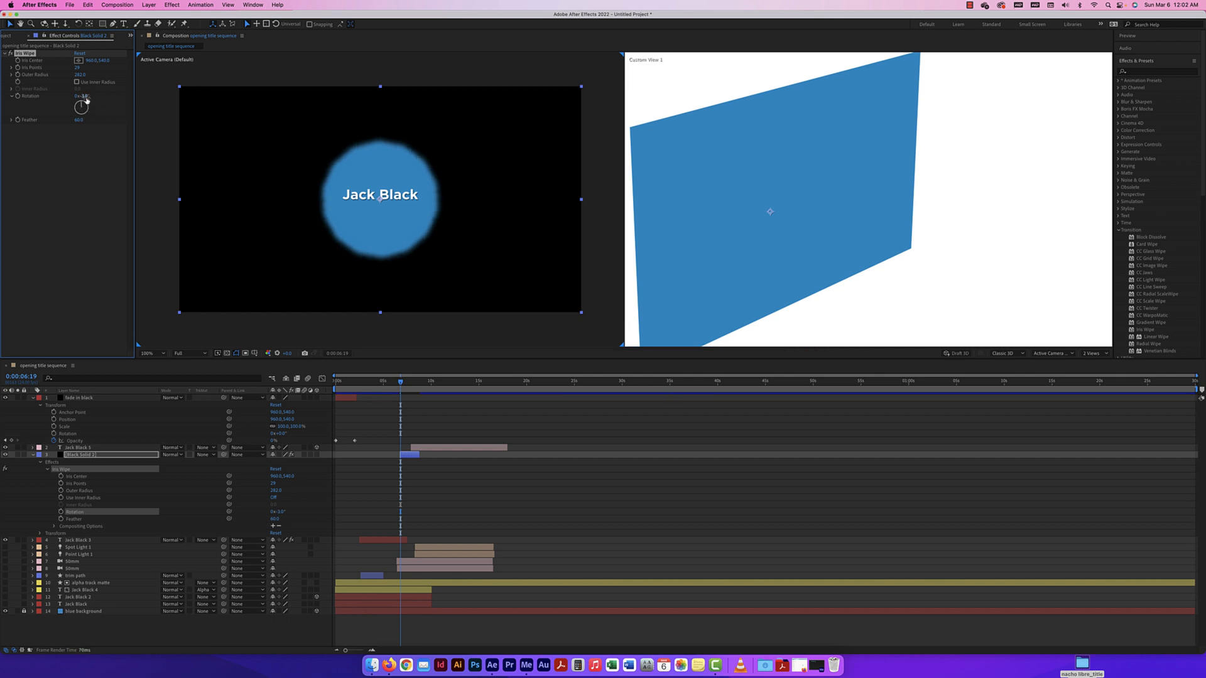
Set the Iris Wipe rotation to 0 and its Outer Radius to 260, keeping Use Inner Radius off
click(84, 96)
text(0)
key(Return)
click(77, 82)
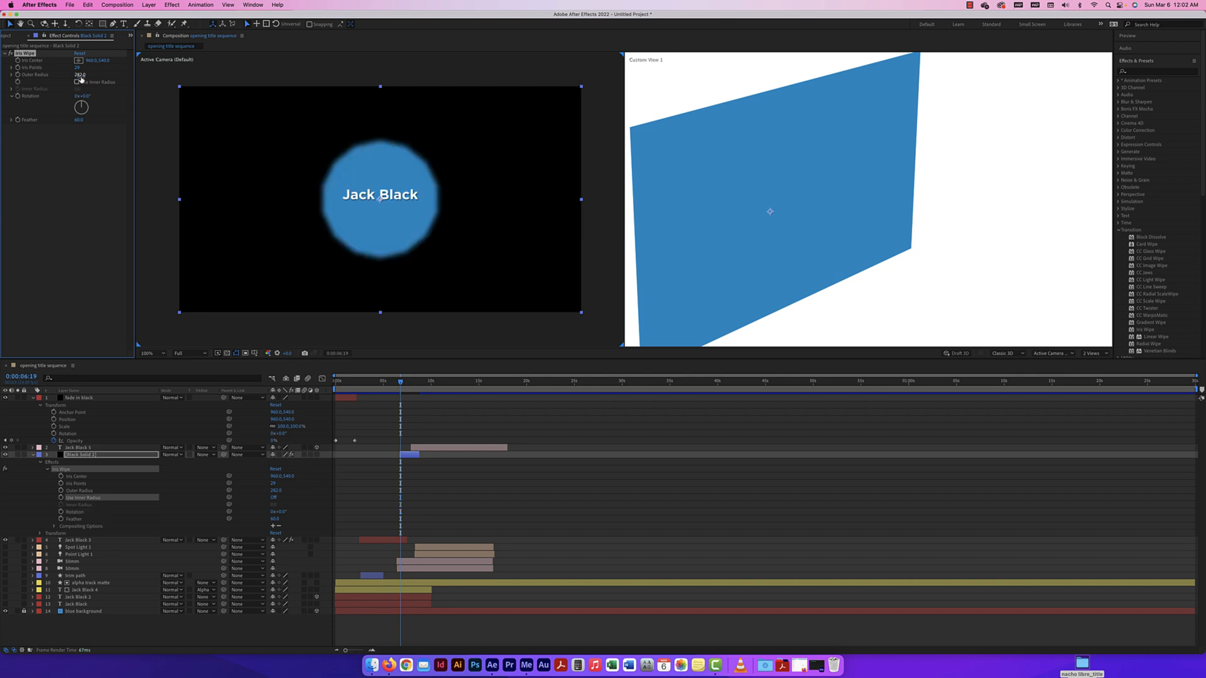
mouse_move(81, 78)
mouse_down()
mouse_move(2, 78)
mouse_move(358, 76)
mouse_move(78, 83)
mouse_up()
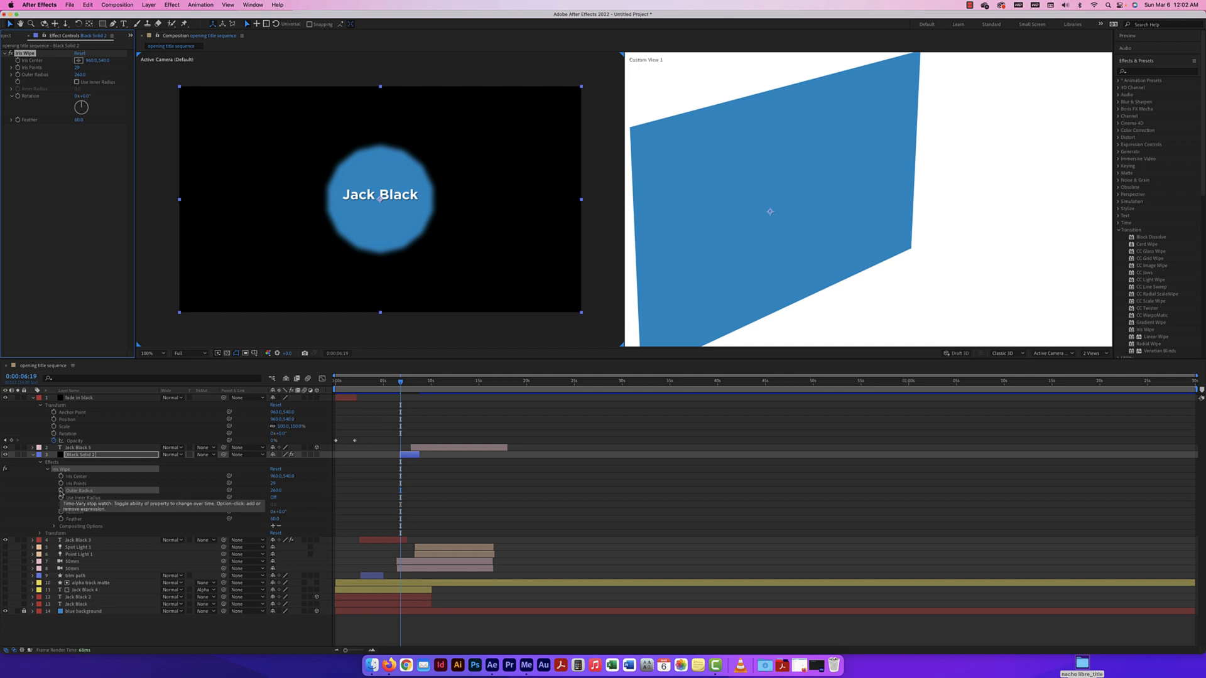
Keyframe the Iris Wipe's Outer Radius at 0 at 0:00:06:19 and again at about 0:00:07:16
click(61, 491)
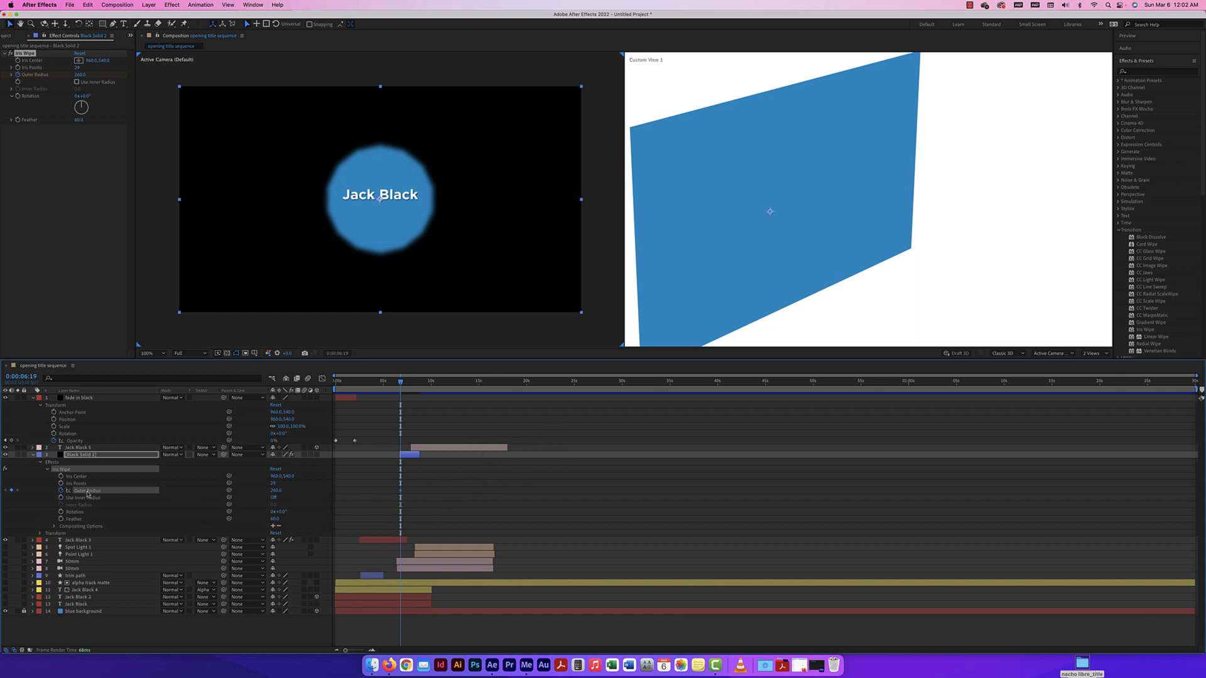
drag(276, 490, 168, 496)
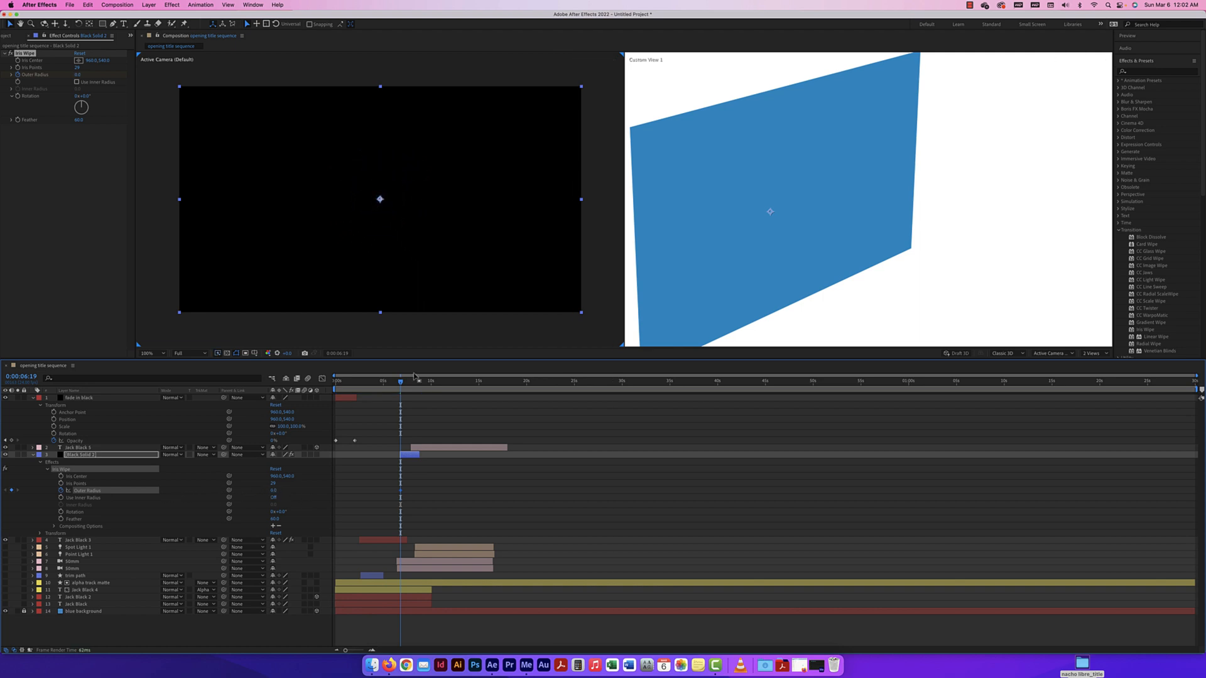
drag(402, 382, 411, 383)
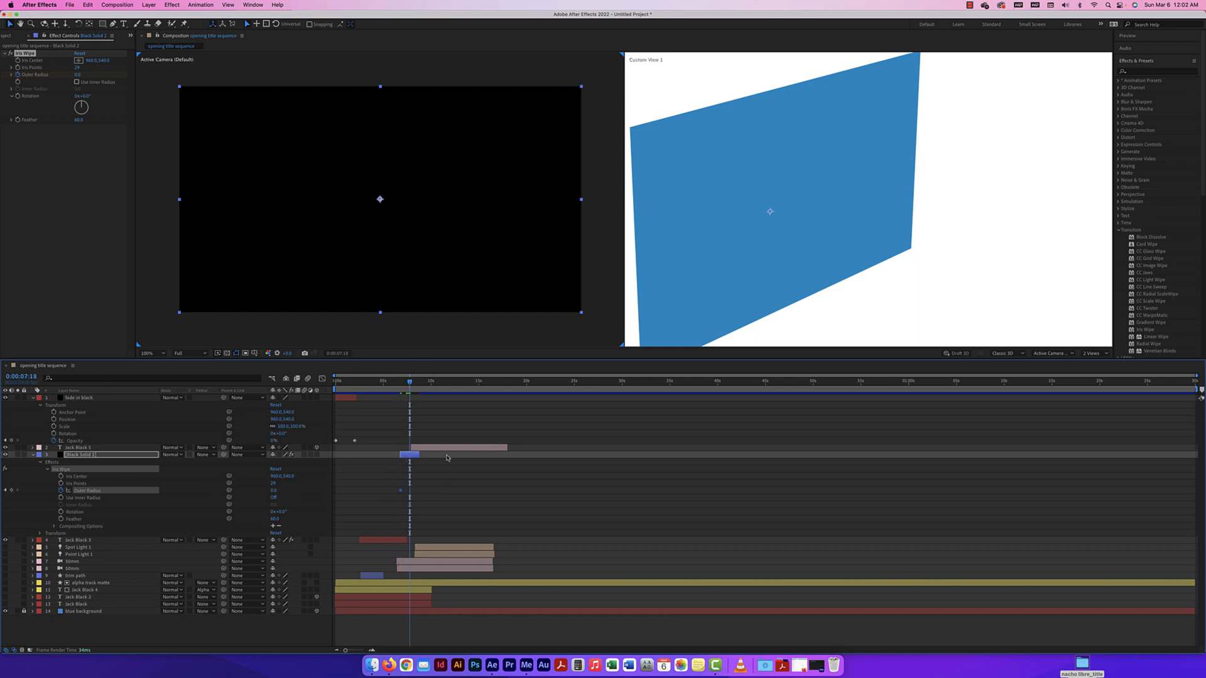
drag(410, 382, 409, 384)
Raise the Outer Radius keyframe at 0:00:06:19 until the whole frame is uncovered, copy it to 0:00:08:17 and preview the transition
drag(408, 384, 400, 385)
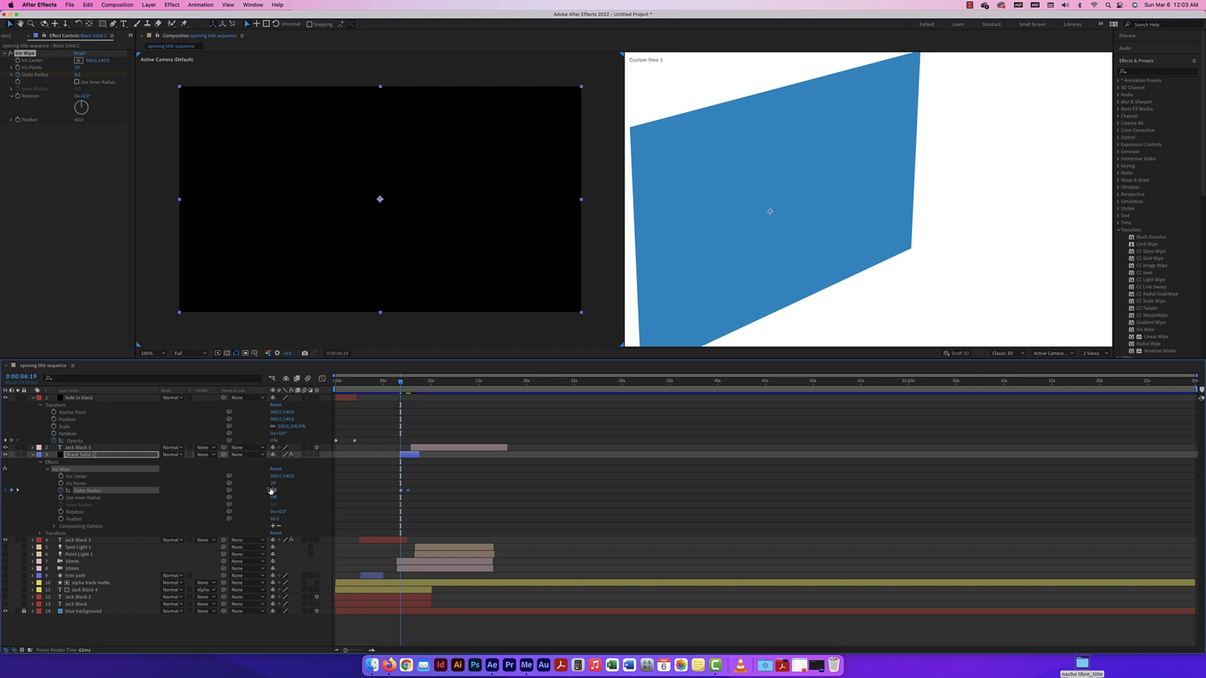
drag(272, 496, 380, 495)
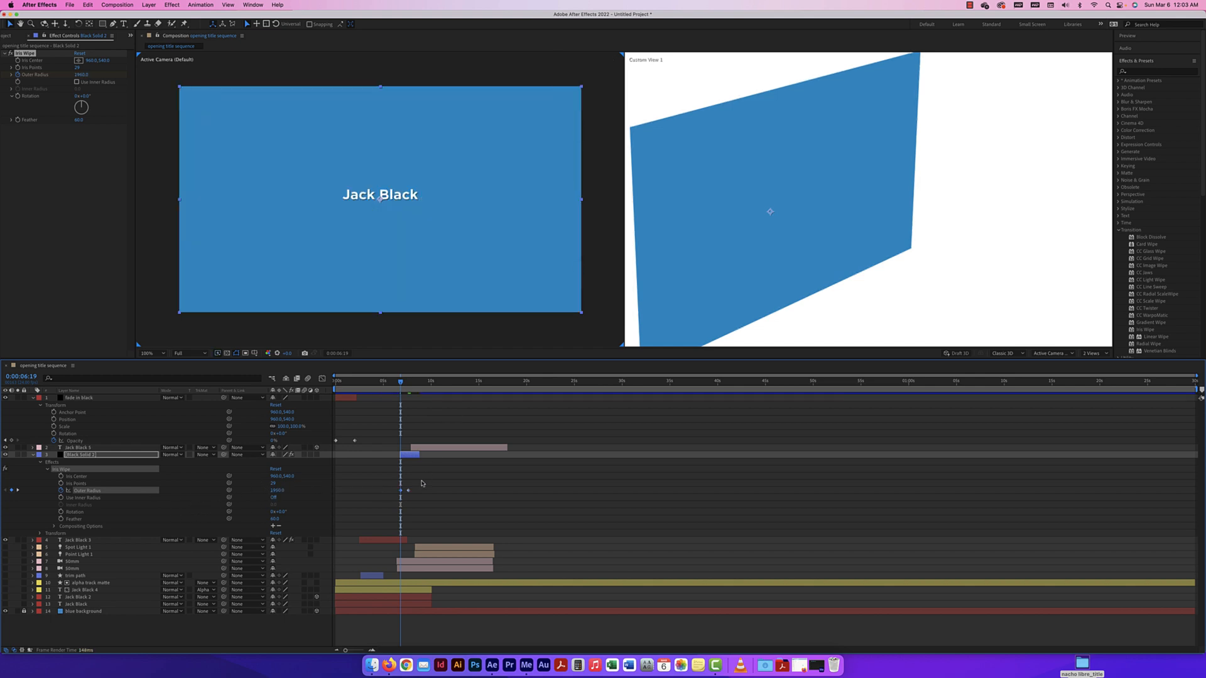
key(super+c)
click(420, 386)
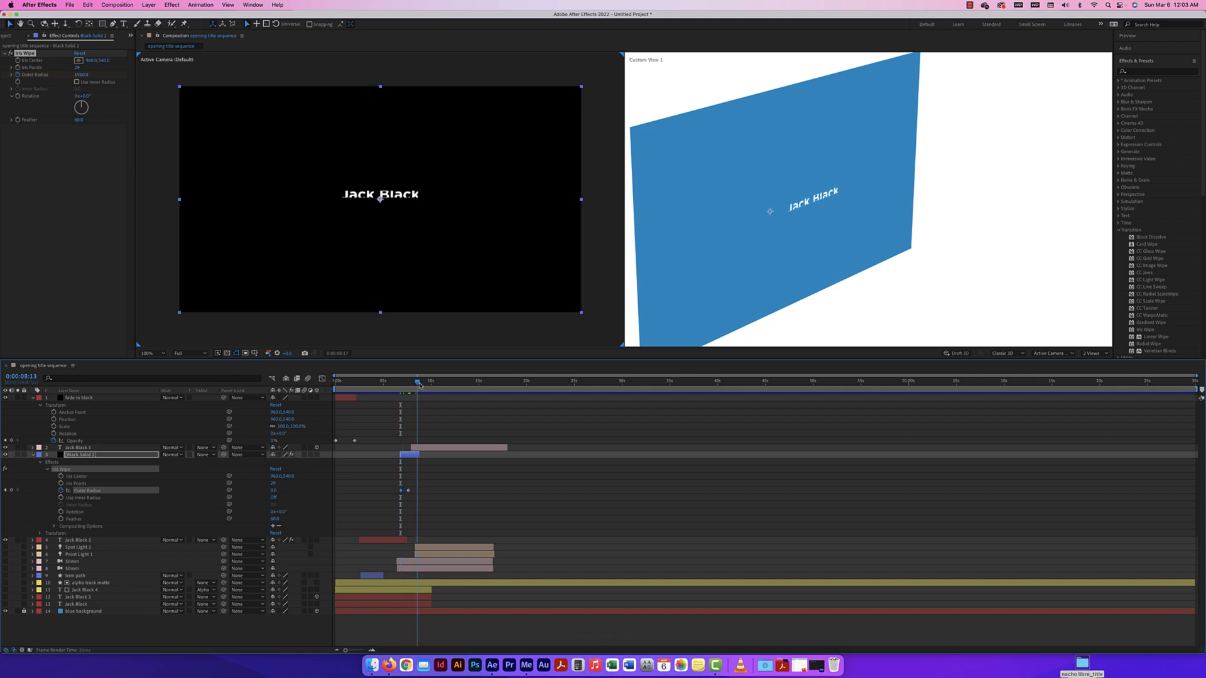
key(super+v)
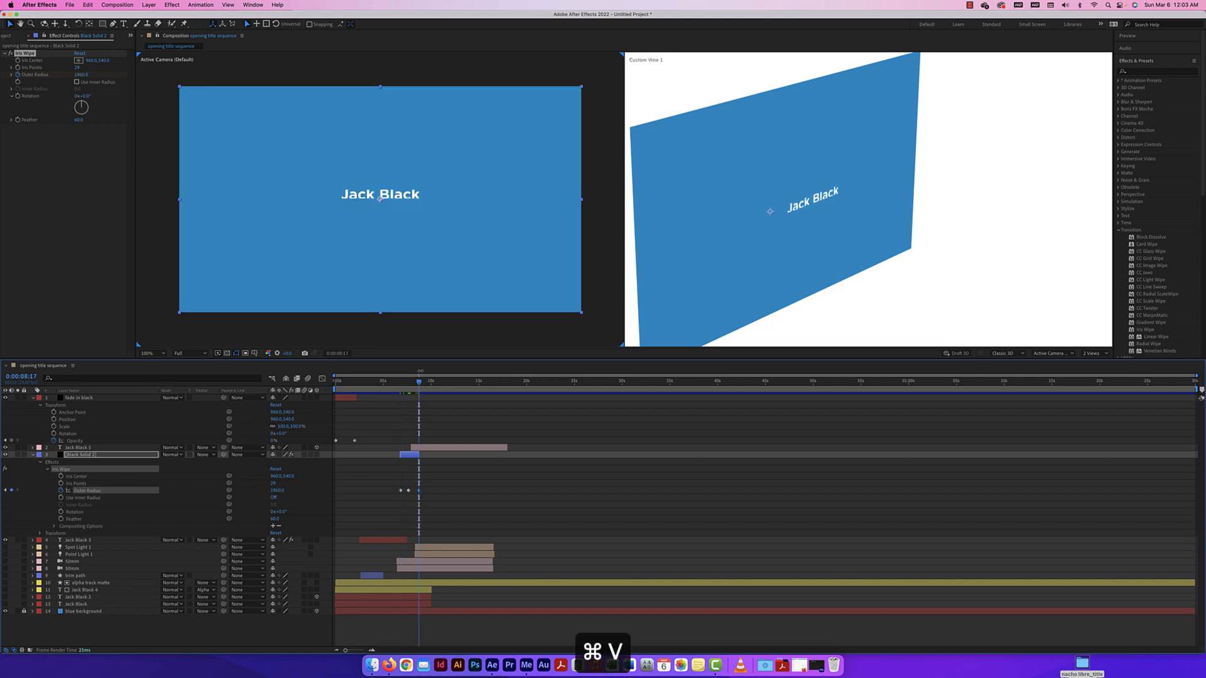
drag(420, 385, 405, 385)
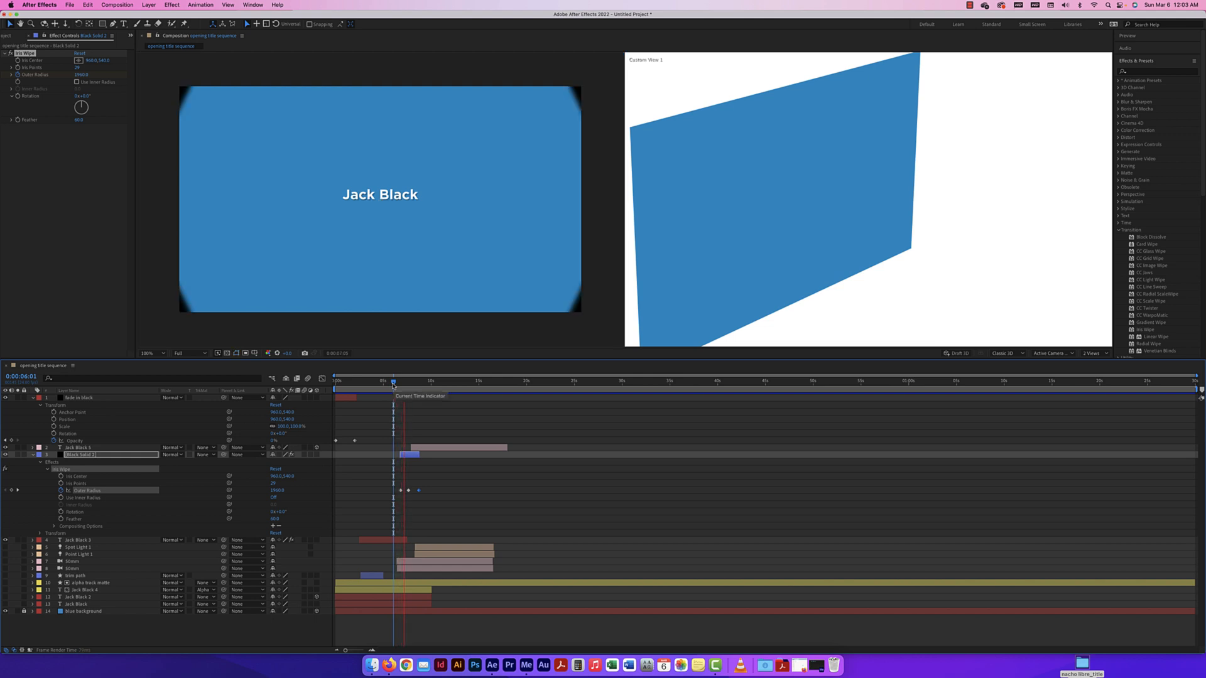
Shift the Jack Black 5 text layer to start at 0:00:07:19, during the iris wipe, and preview the transition
key(space)
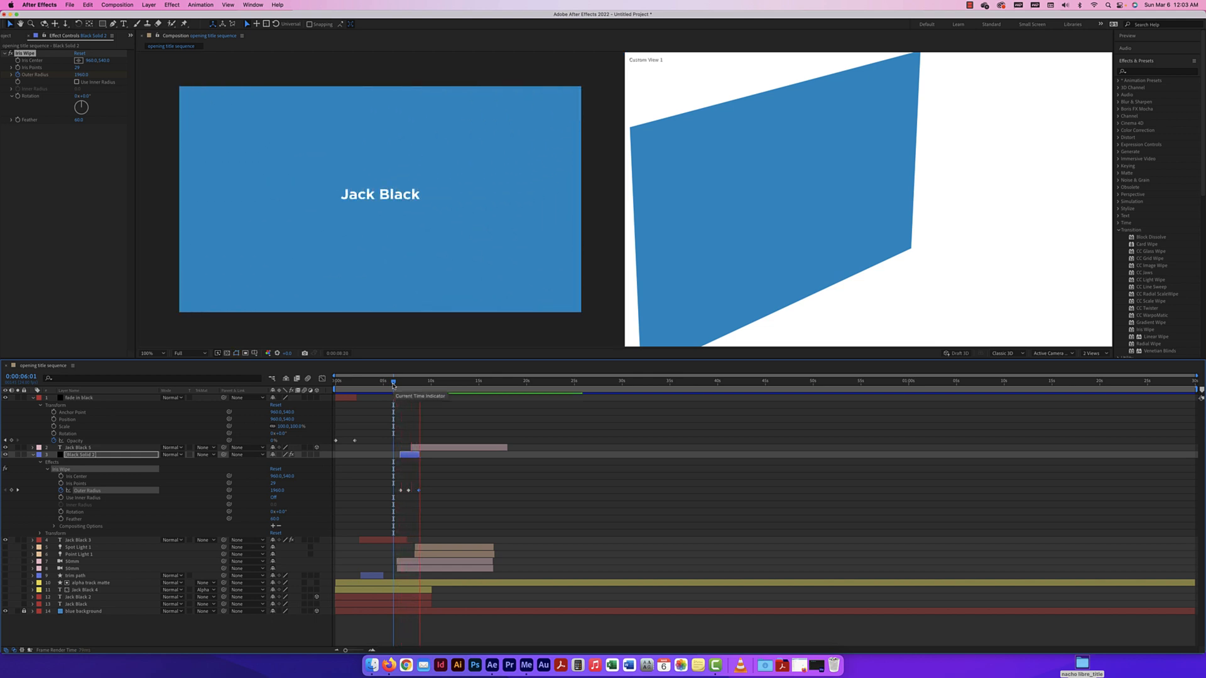
drag(433, 393, 409, 386)
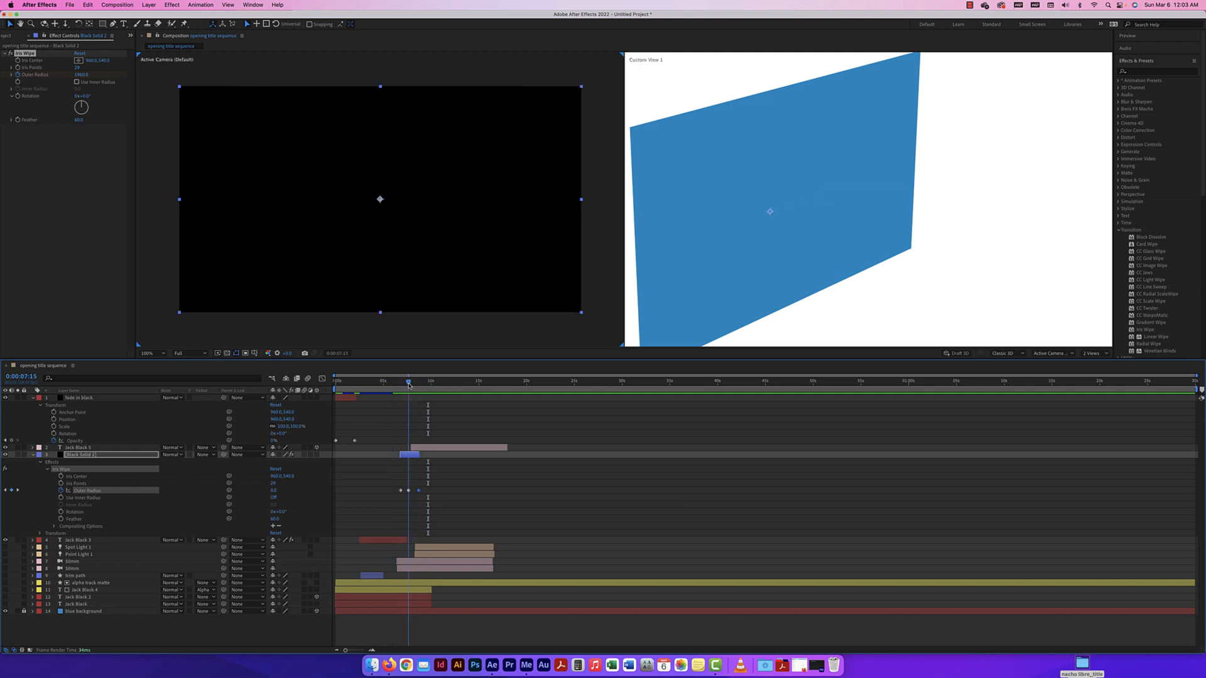
click(417, 450)
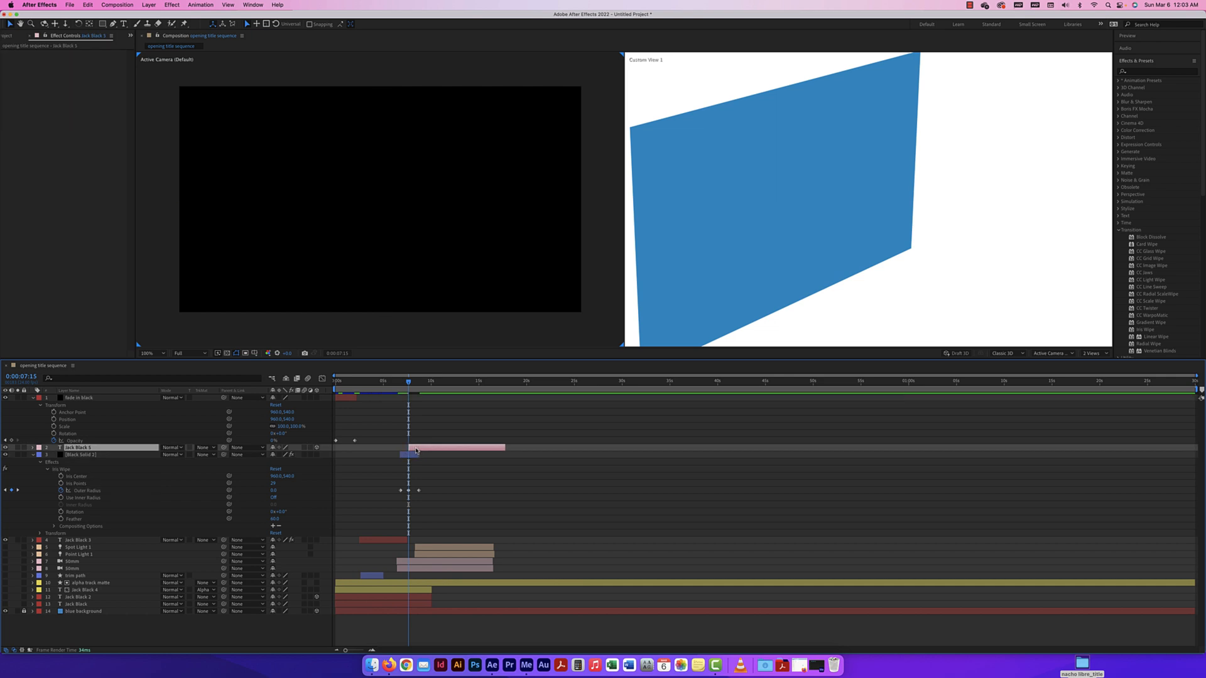
drag(409, 385, 411, 385)
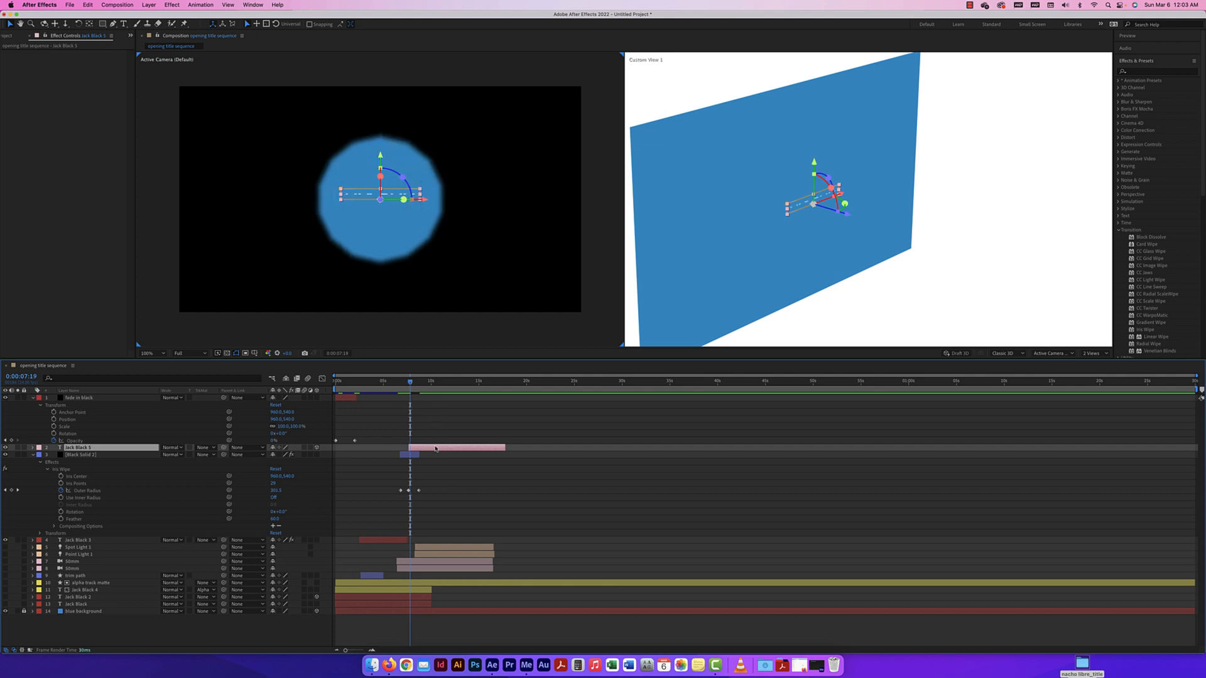
drag(434, 447, 436, 448)
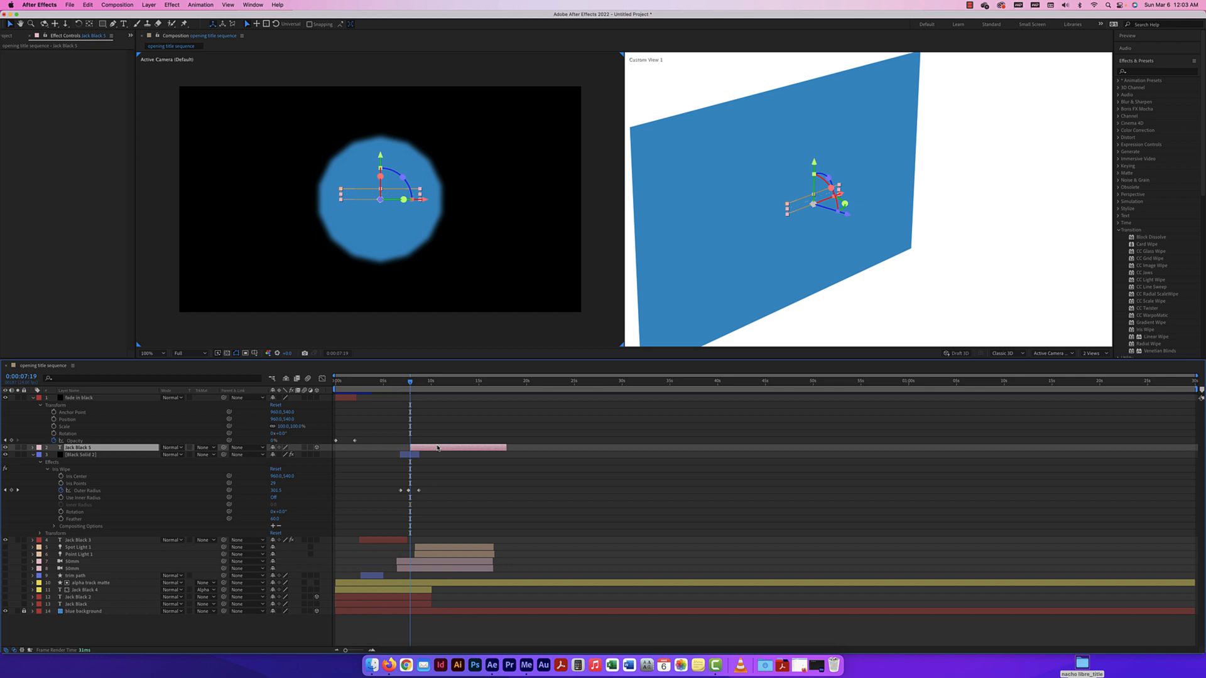
click(411, 455)
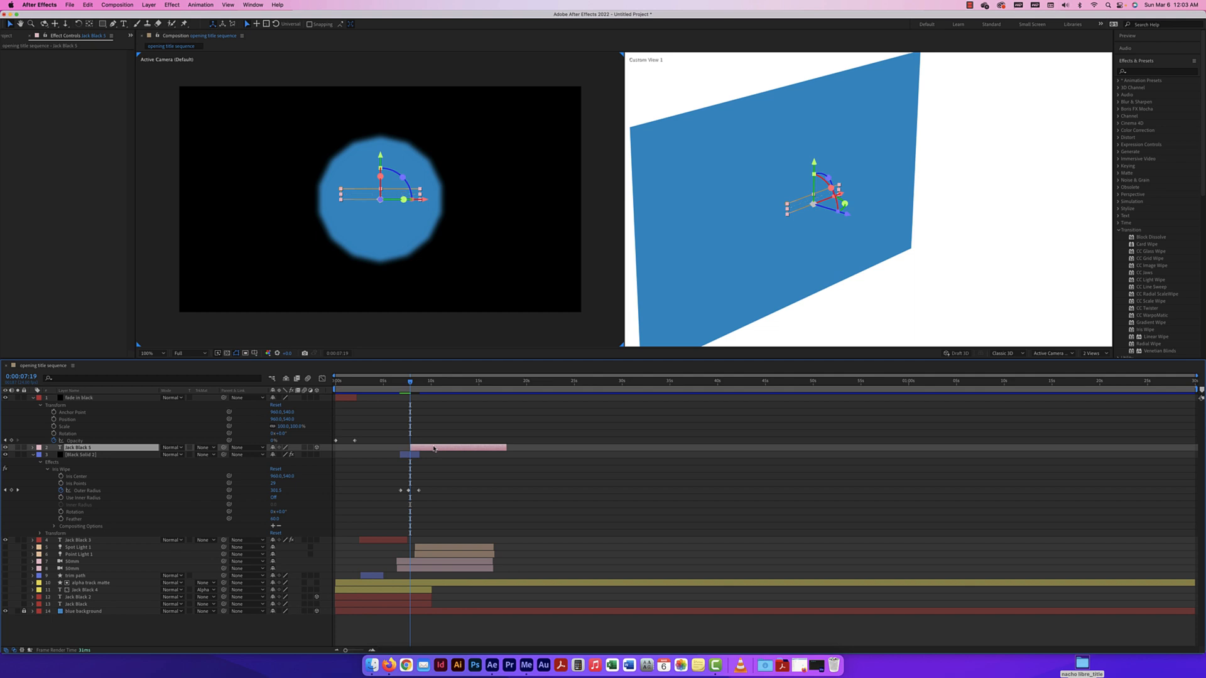
drag(409, 382, 394, 384)
key(space)
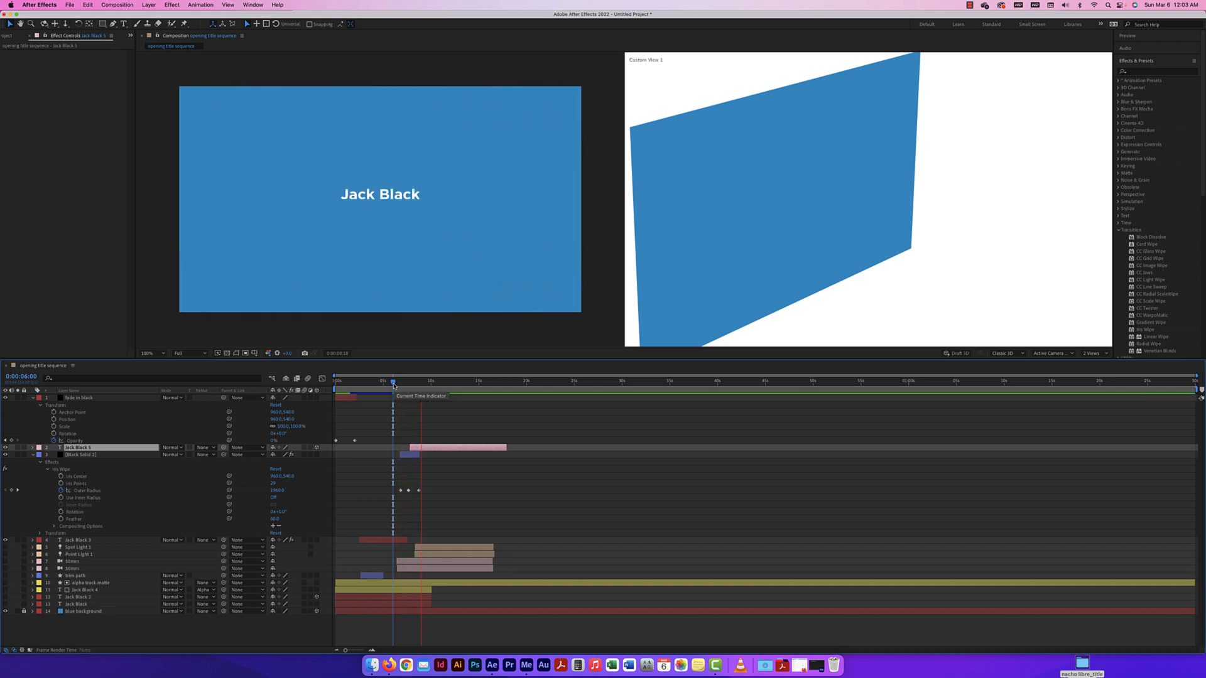
key(space)
Copy the closed-iris Outer Radius keyframe to 0:00:07:20 to hold the black, and preview the transition
click(408, 491)
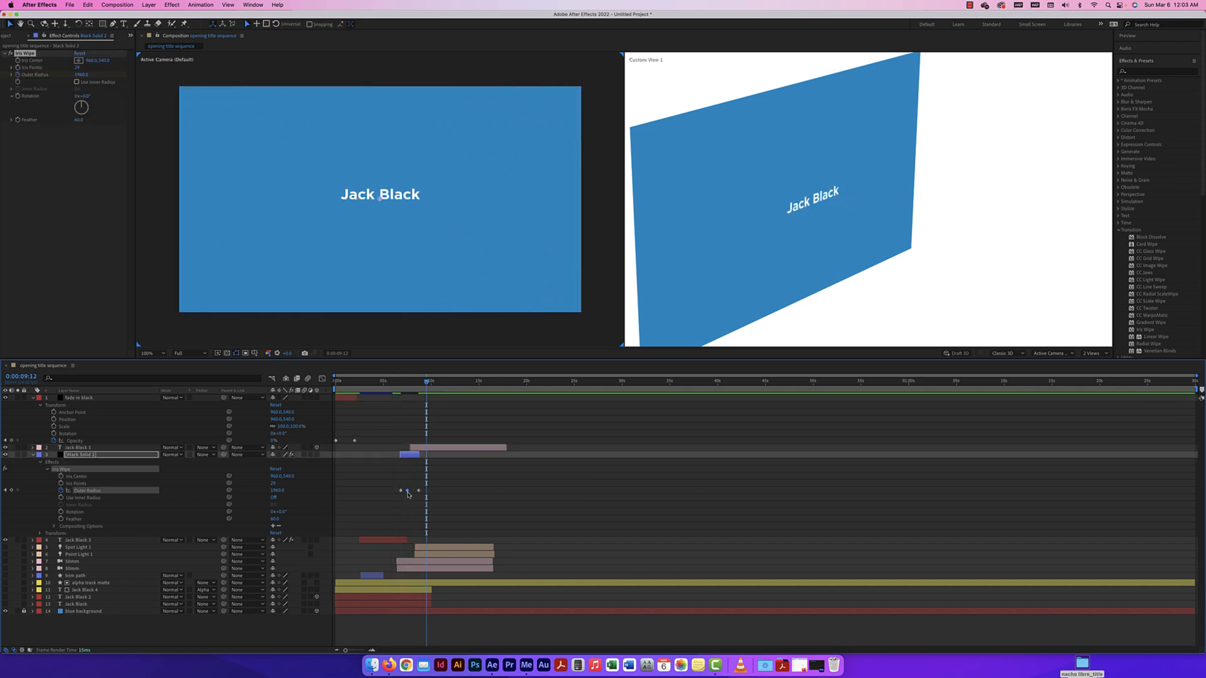
key(super+c)
drag(428, 389, 412, 390)
key(super+v)
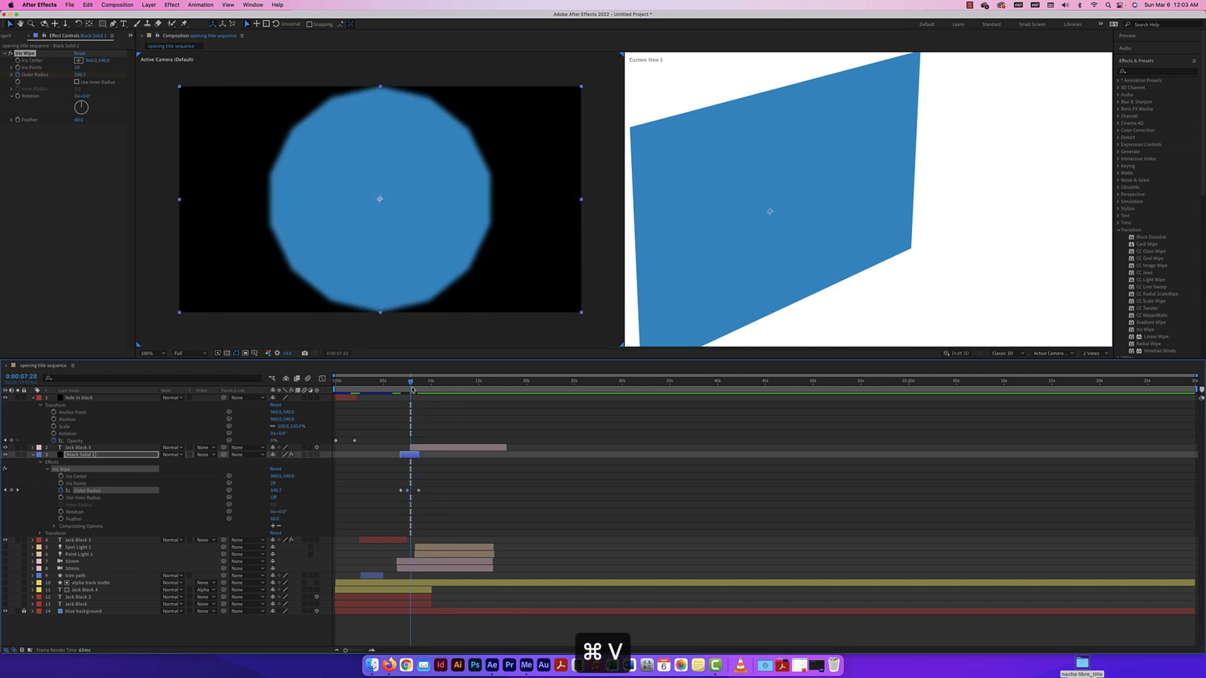
drag(412, 389, 406, 384)
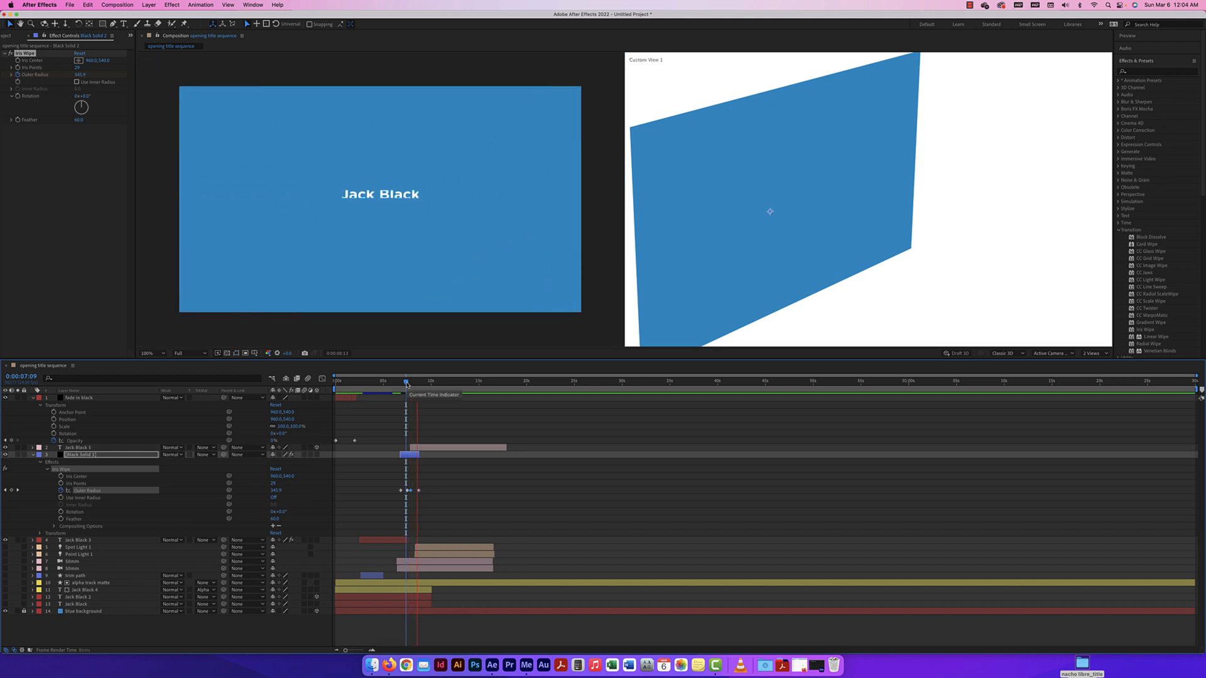
key(space)
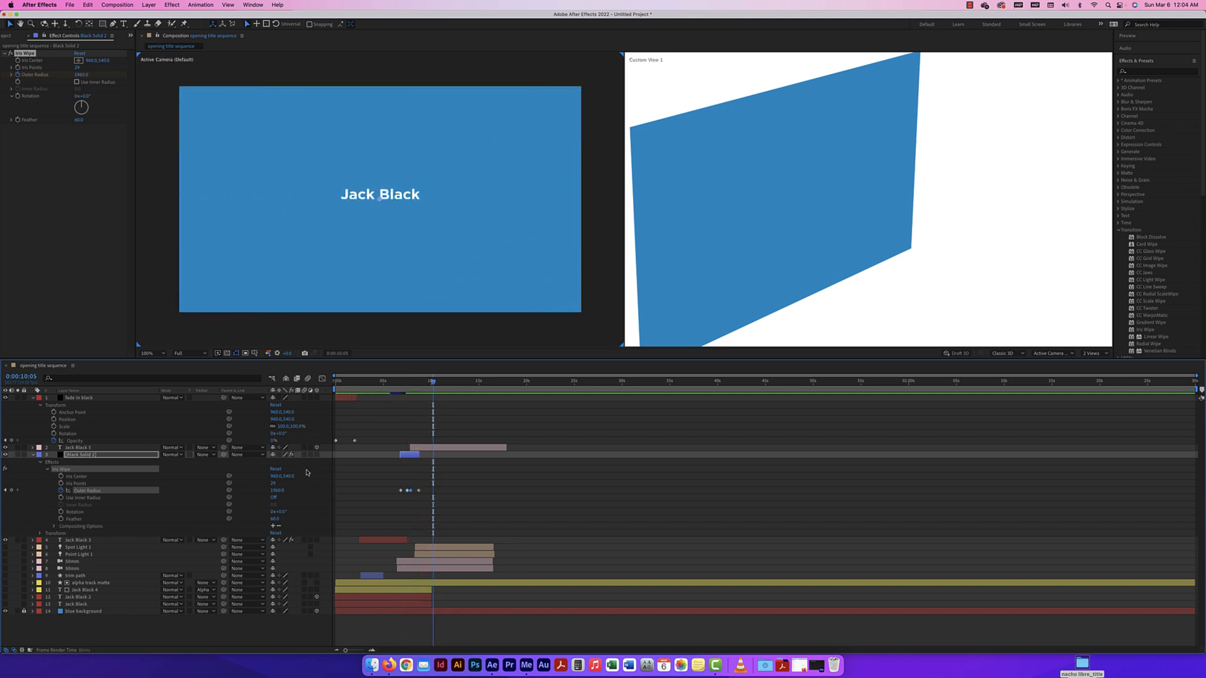
click(172, 5)
mouse_move(207, 234)
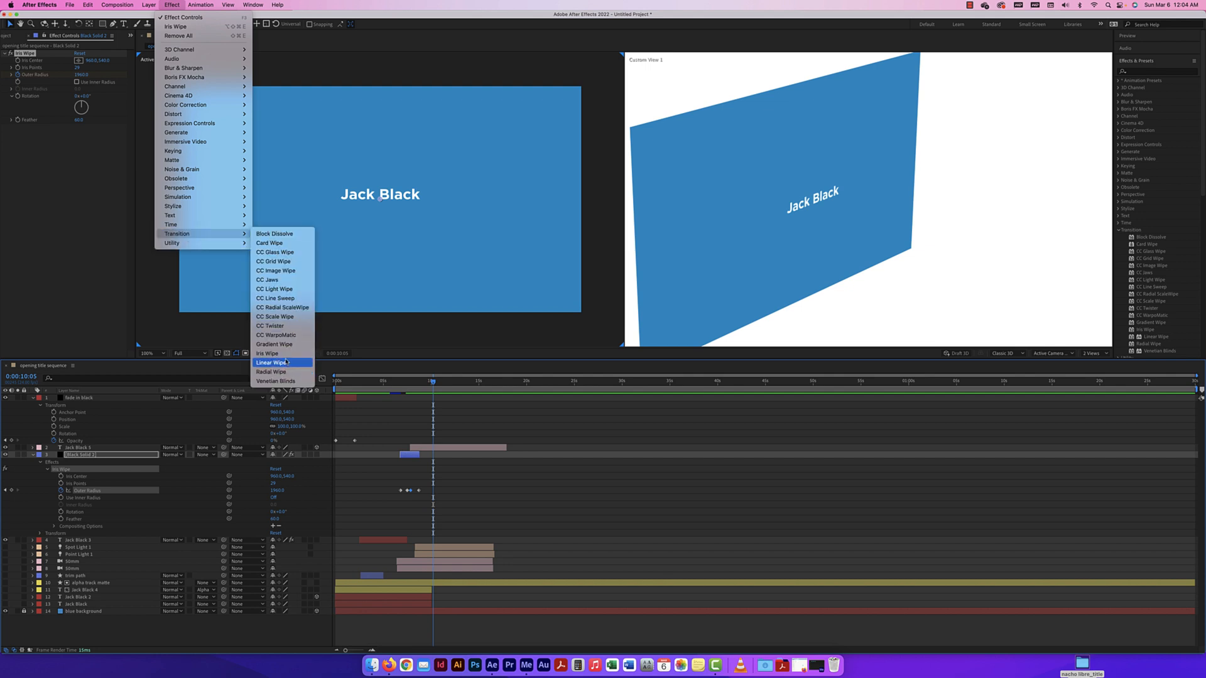
click(85, 456)
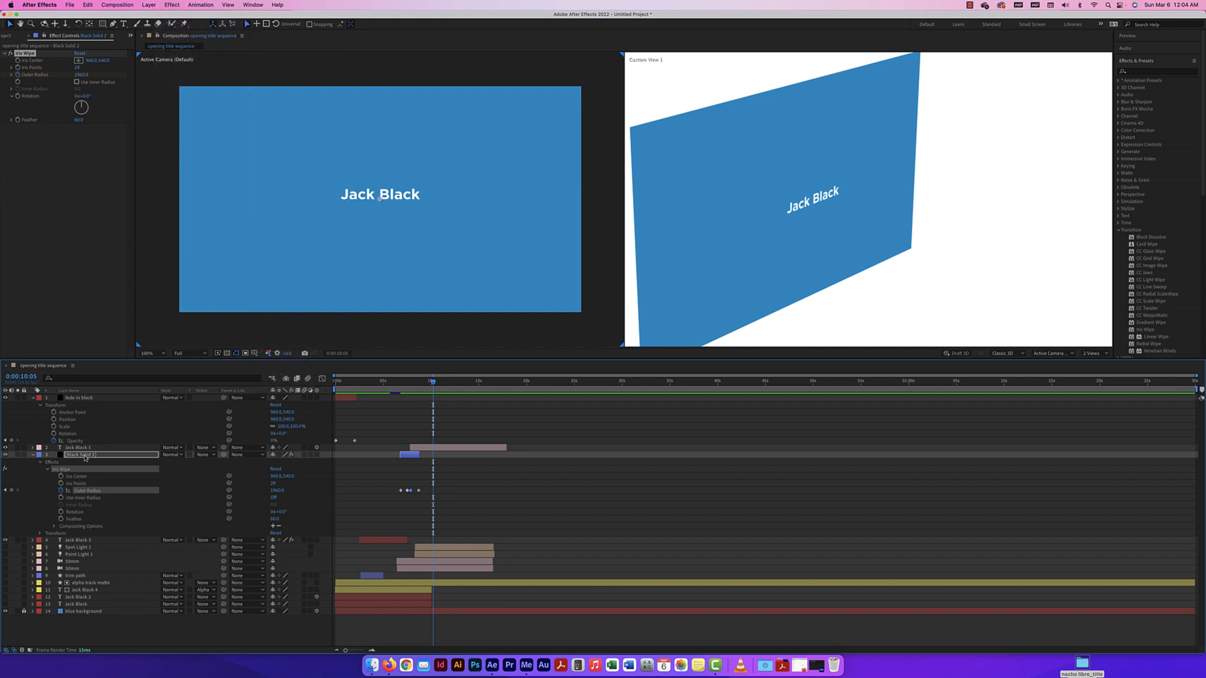
Rename the black solid layer "transition iris wipe"
click(86, 456)
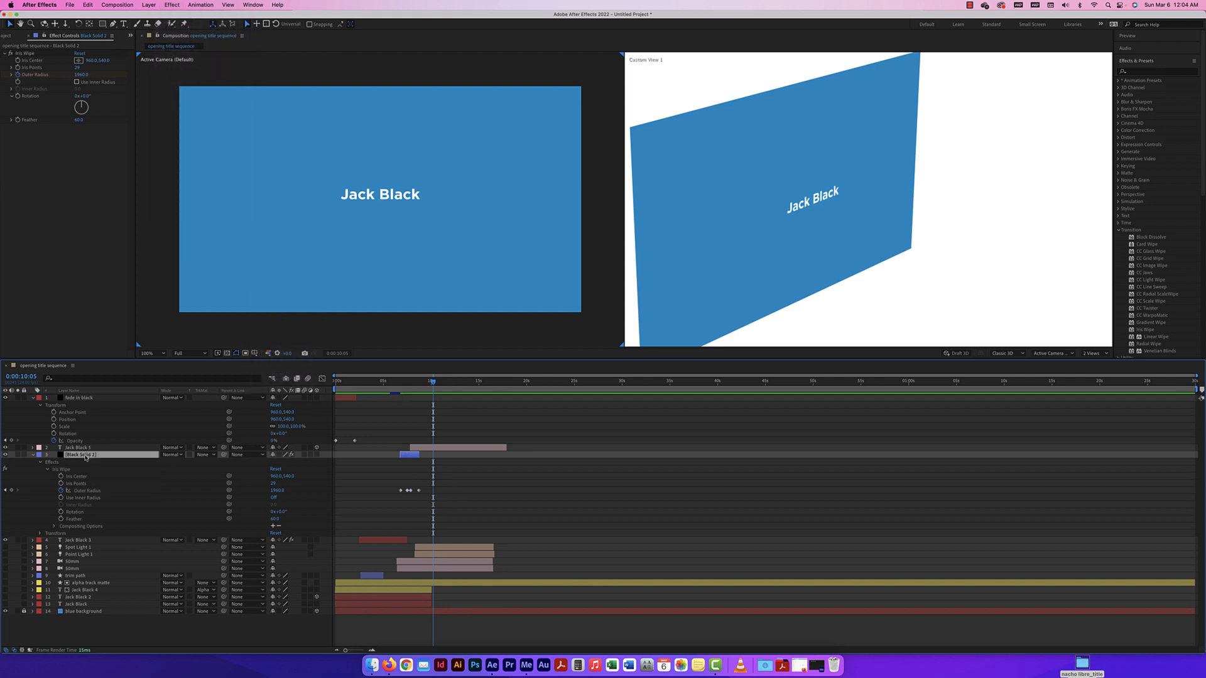
key(Return)
text(y)
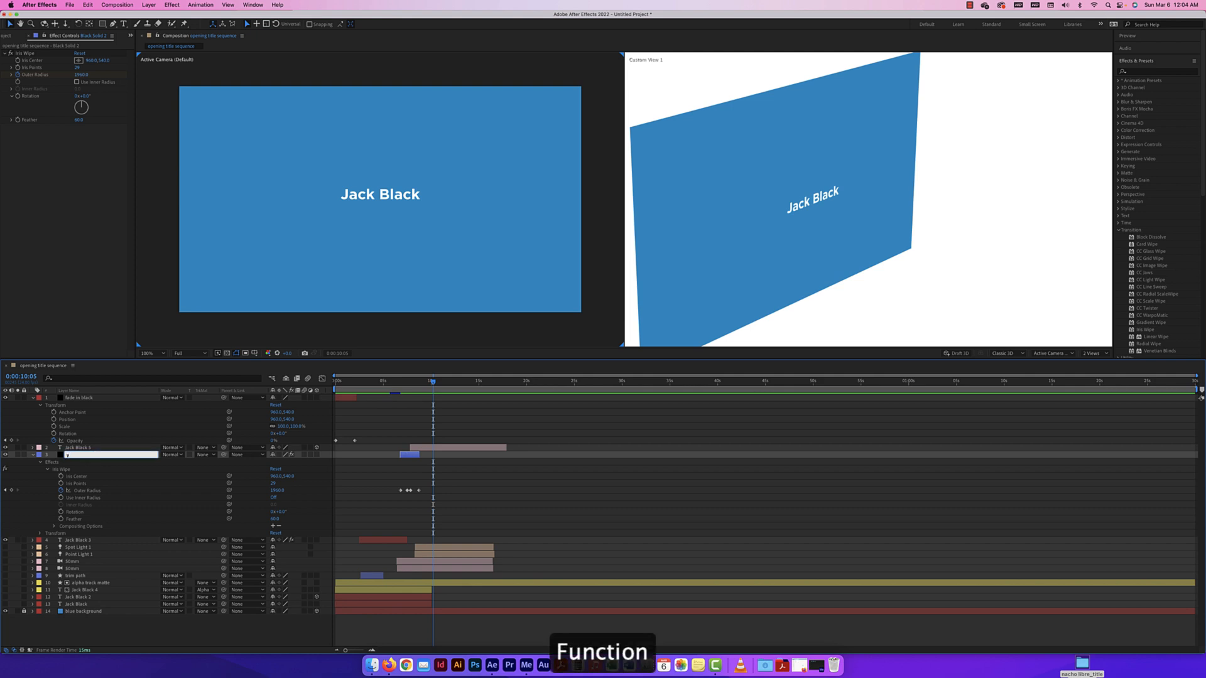
text(tra)
key(BackSpace)
key(BackSpace)
key(BackSpace)
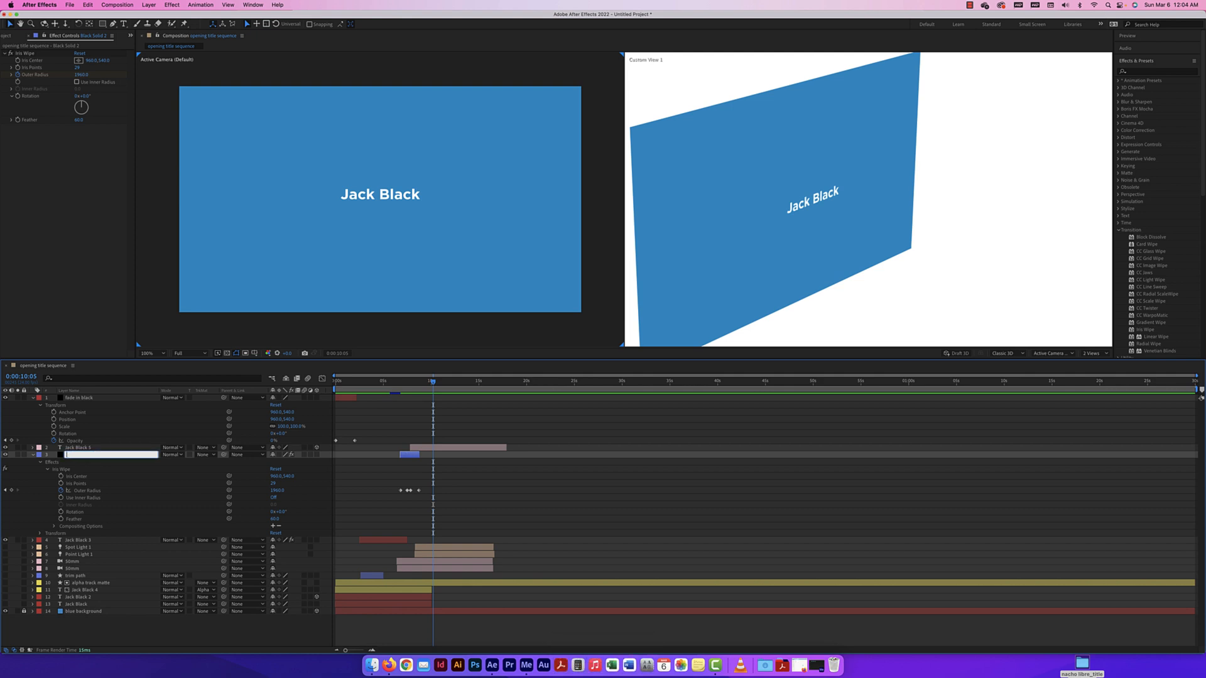
text(transition iris wipe)
key(Return)
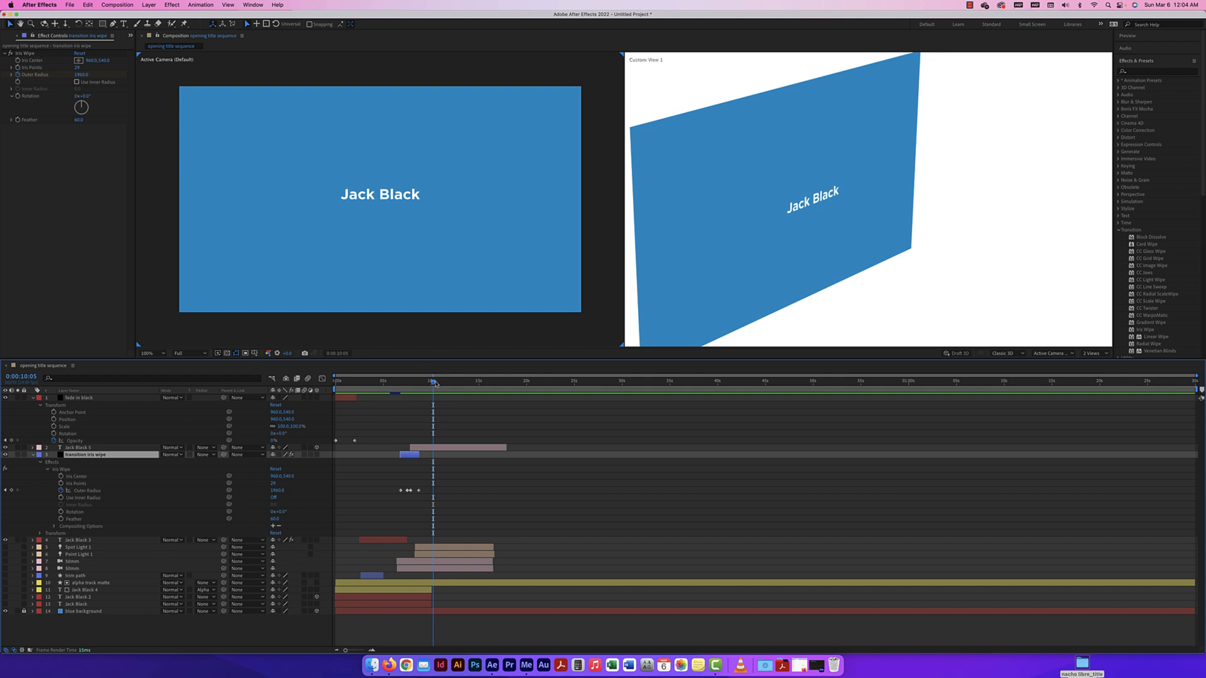
Duplicate the transition iris wipe layer, stack the copy above Jack Black 5 and slide it over the end of that title
mouse_move(434, 381)
mouse_down()
mouse_move(400, 384)
mouse_move(413, 385)
mouse_up()
key(super+c)
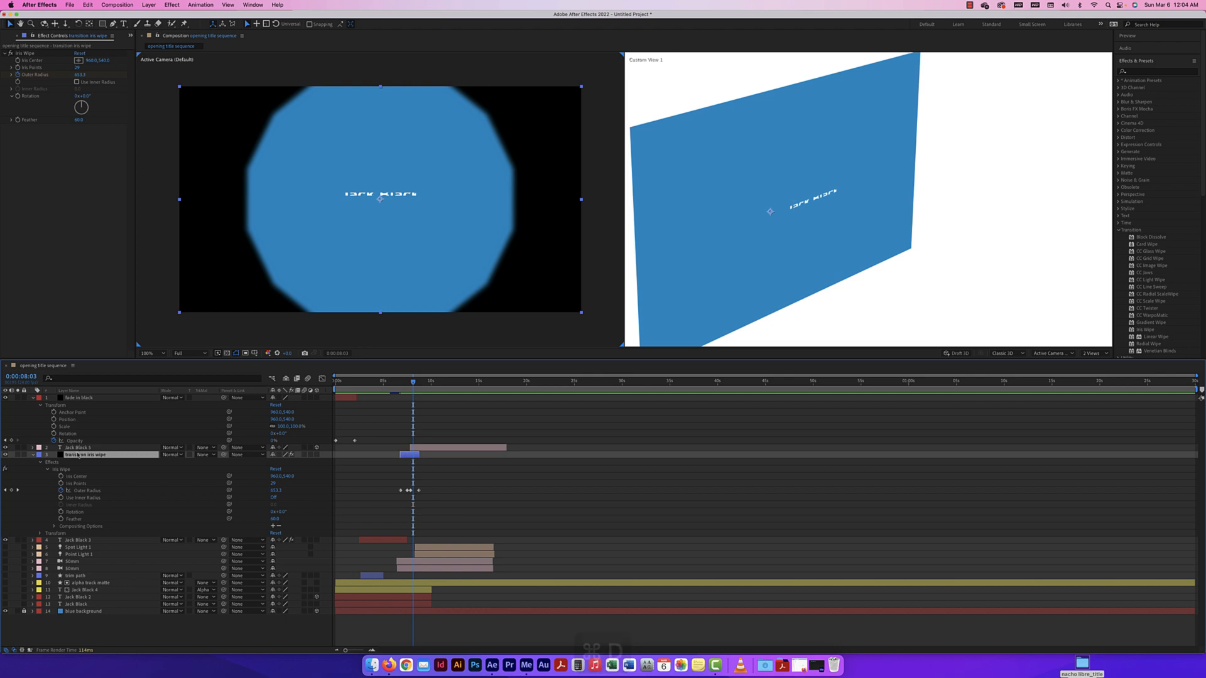
key(super+d)
drag(78, 455, 81, 447)
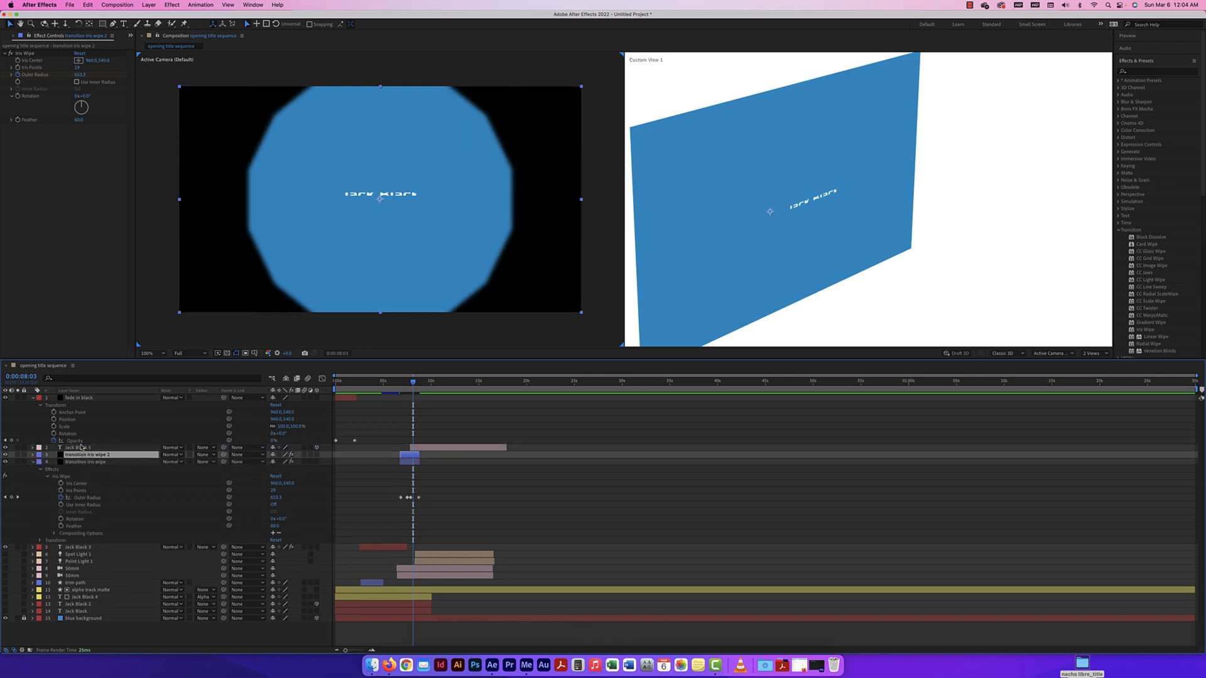
drag(408, 447, 509, 448)
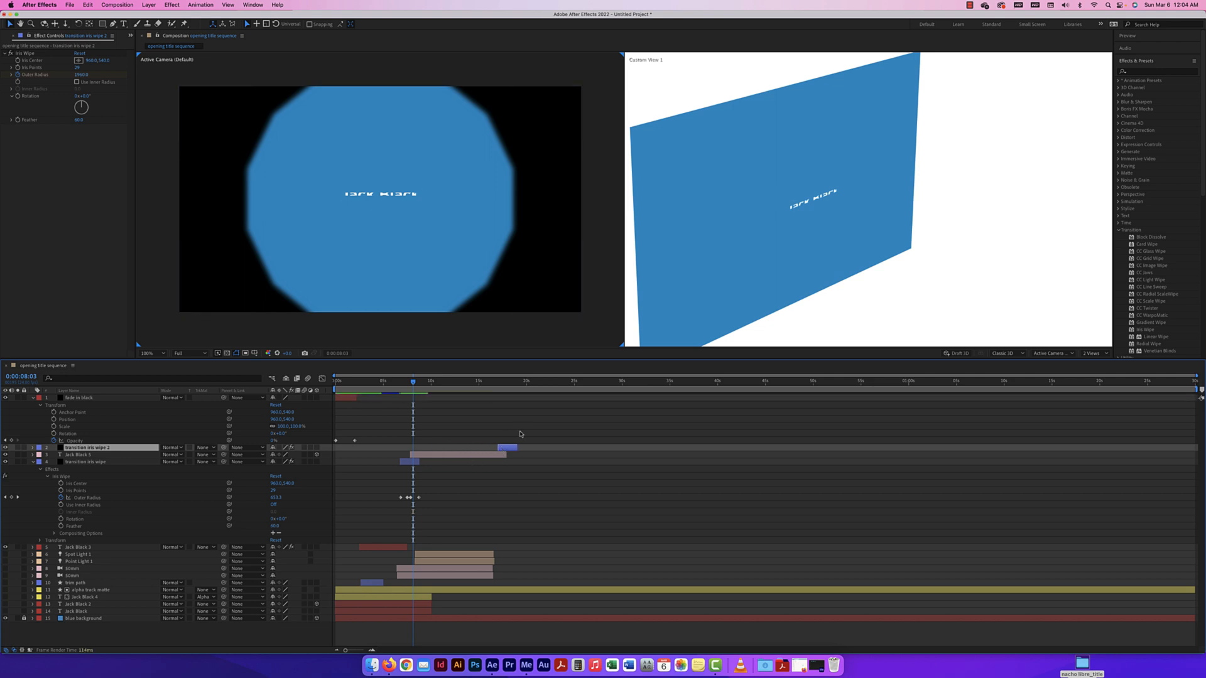
Duplicate the Jack Black 5 title above the second iris wipe, start the copy midway through that wipe and preview it from 0:00:15:23
click(58, 455)
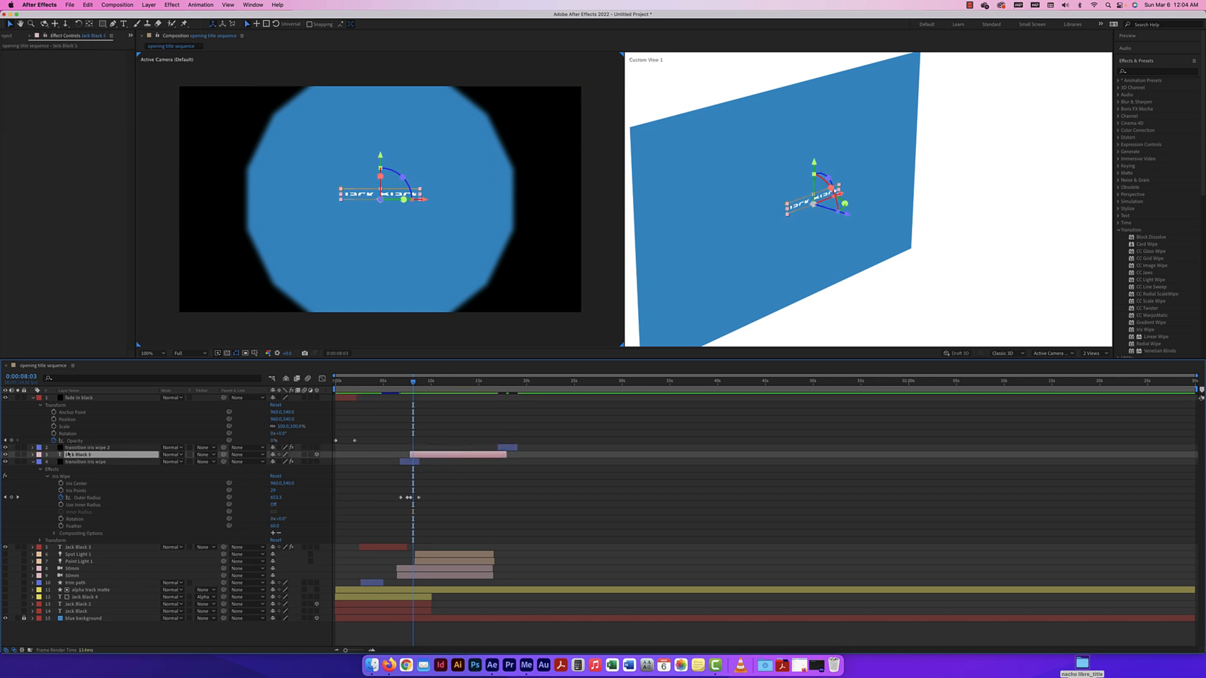
key(super+c)
key(super+d)
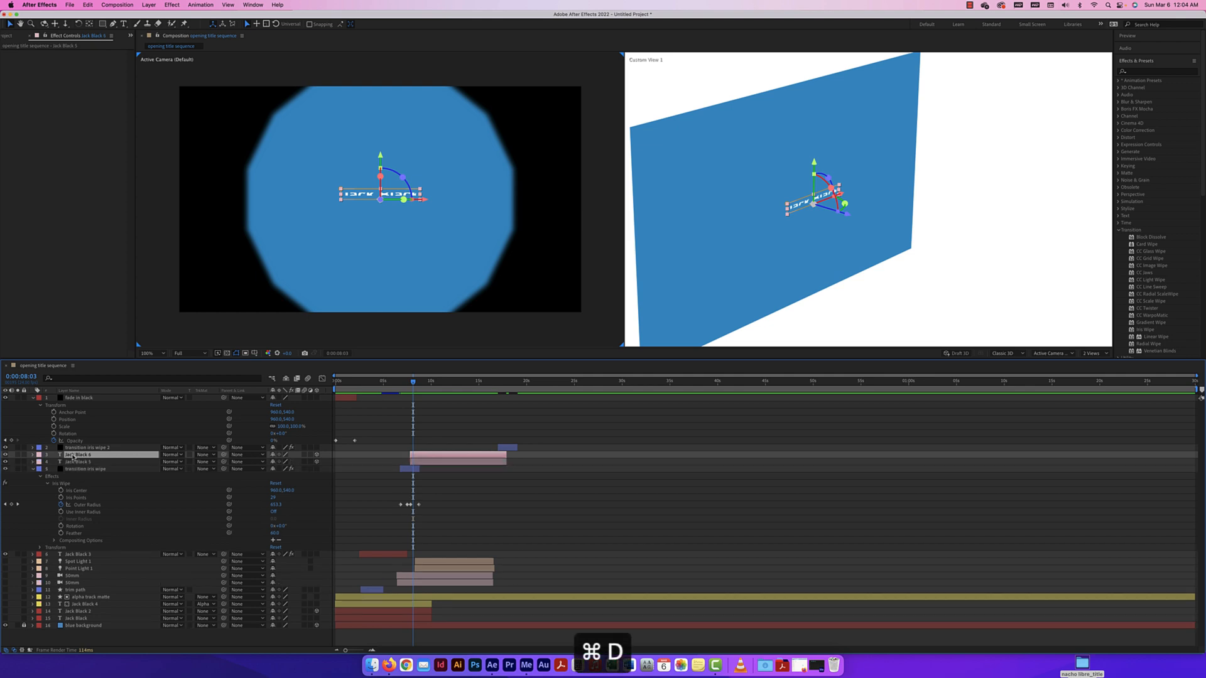
drag(72, 457, 72, 446)
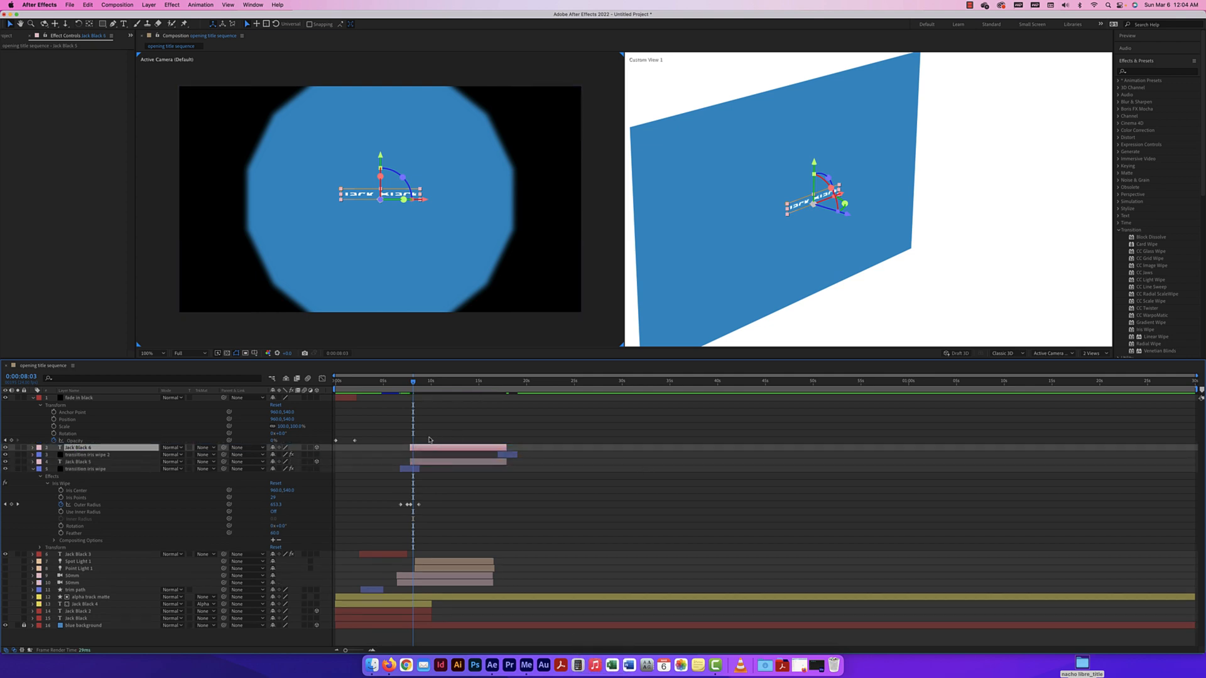
drag(429, 447, 524, 448)
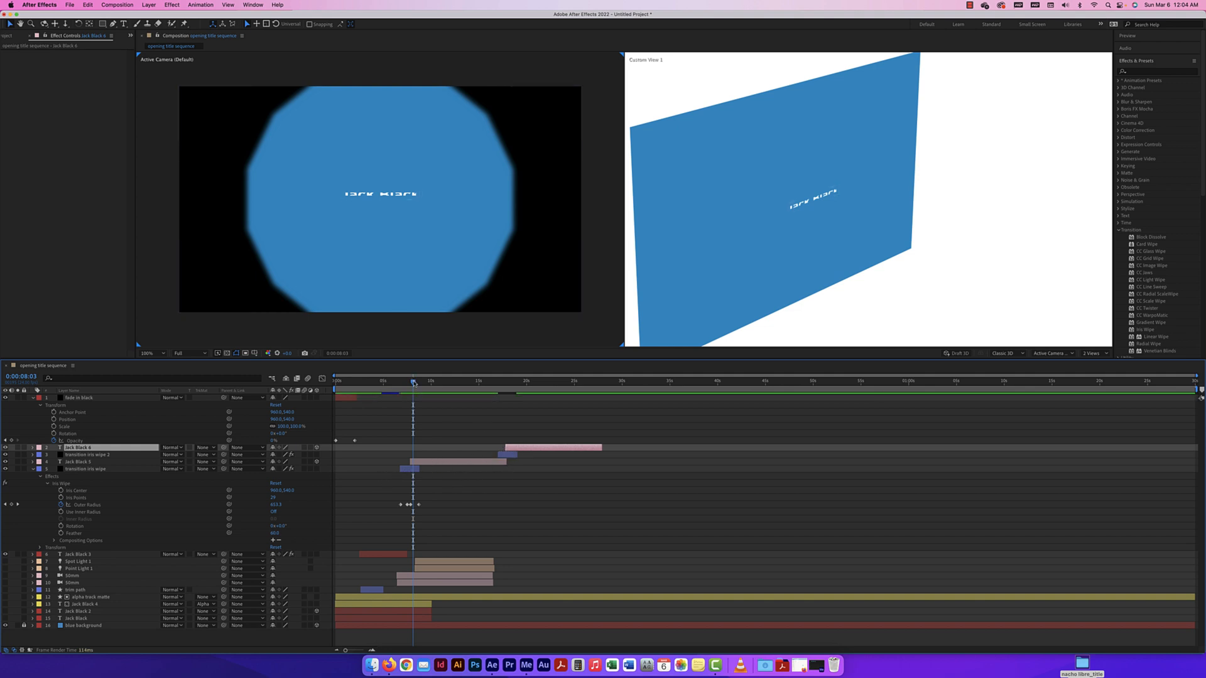
drag(415, 376, 488, 386)
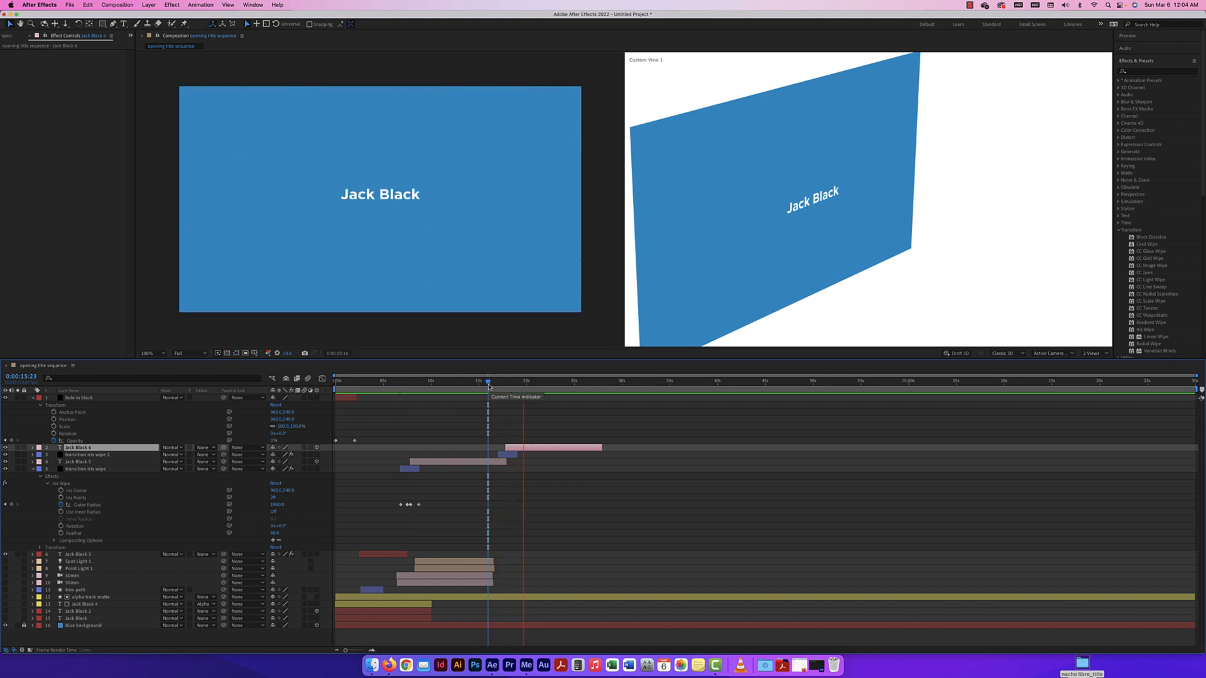
key(space)
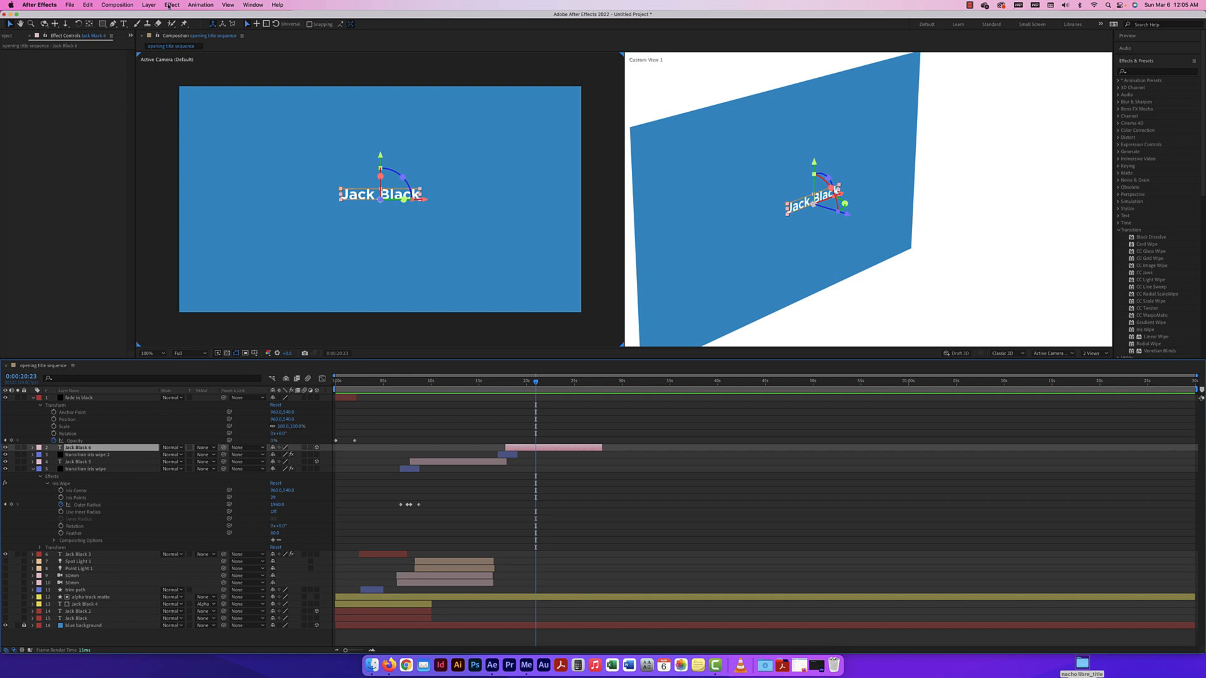
Deselect all layers and collapse the properties of the transition iris wipe and fade in black layers
click(406, 412)
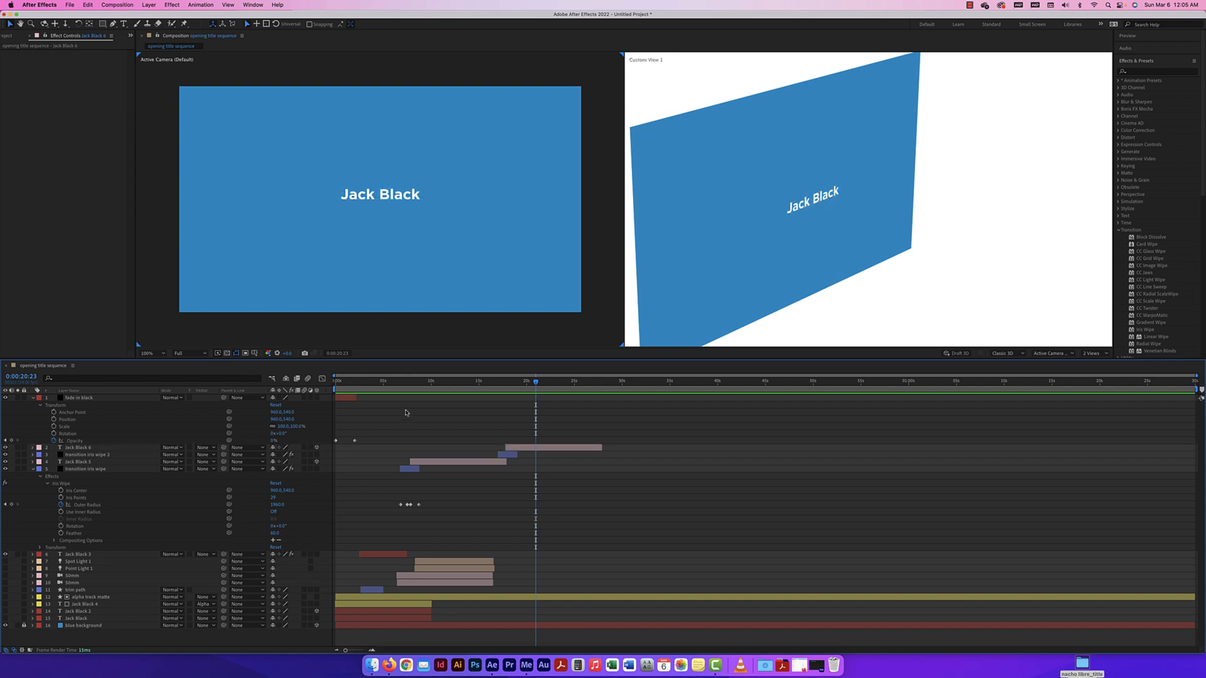
click(33, 470)
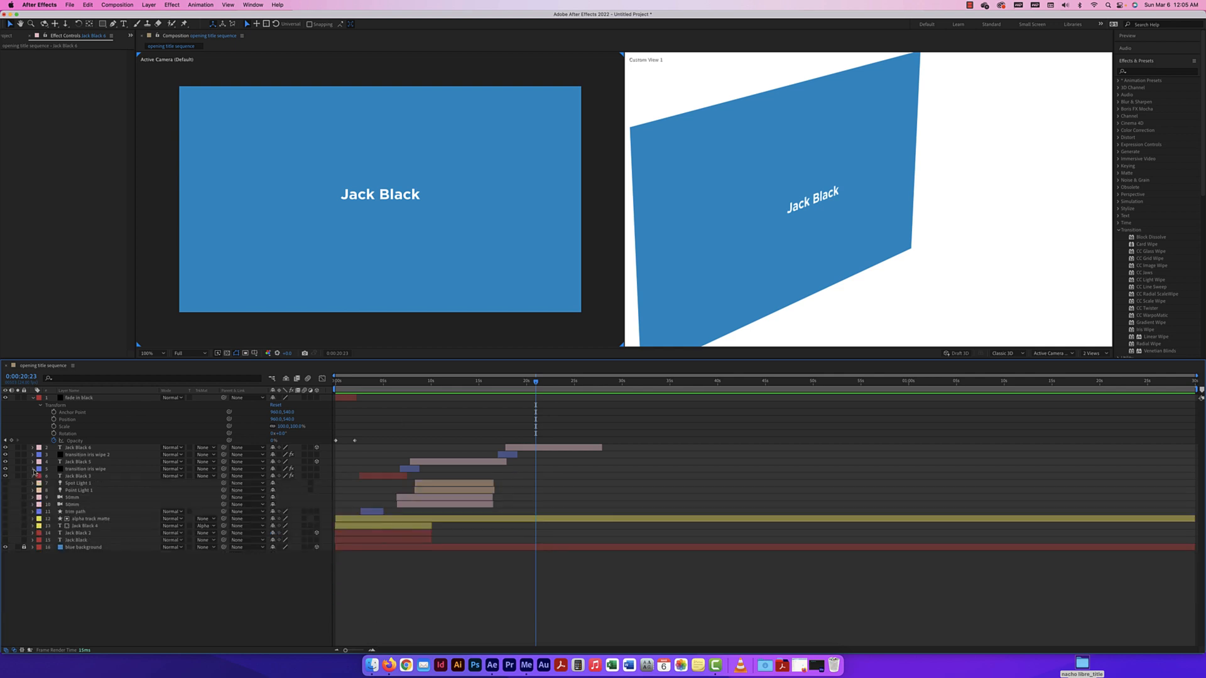
click(32, 398)
drag(535, 383, 459, 387)
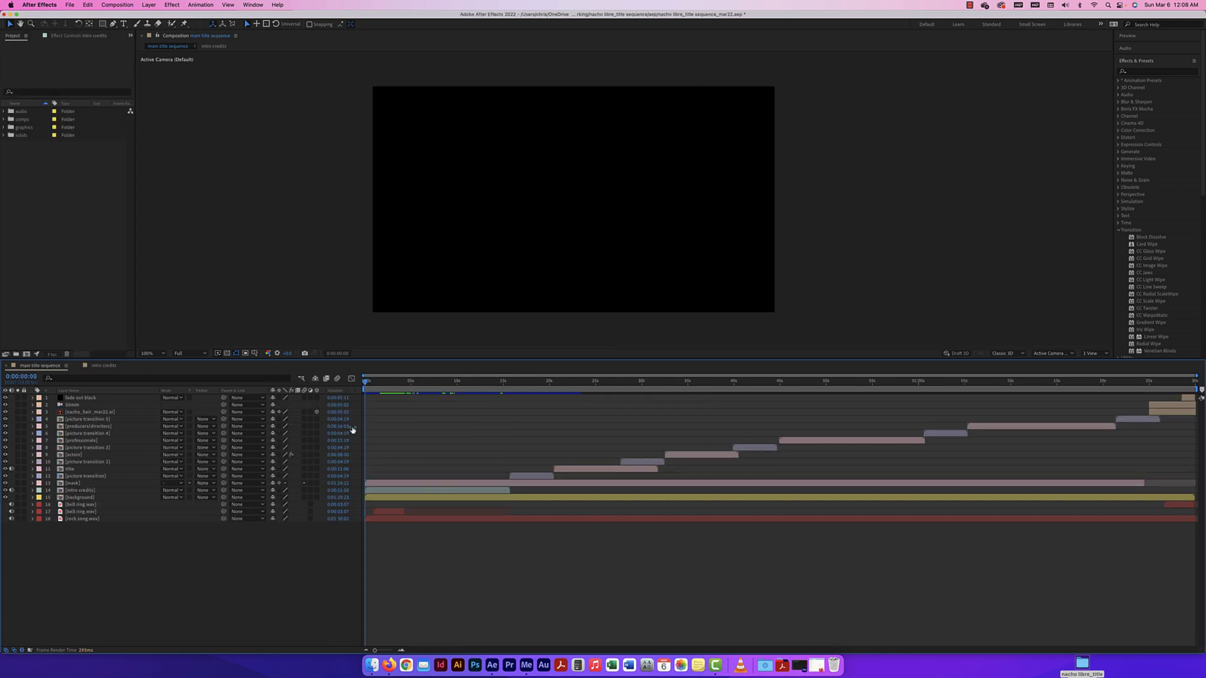
Open the intro credits composition nested in the main title sequence and view its frame at 0:00:00:14
click(374, 382)
mouse_move(377, 384)
mouse_down()
mouse_move(475, 396)
mouse_move(593, 388)
mouse_move(365, 390)
mouse_up()
click(78, 498)
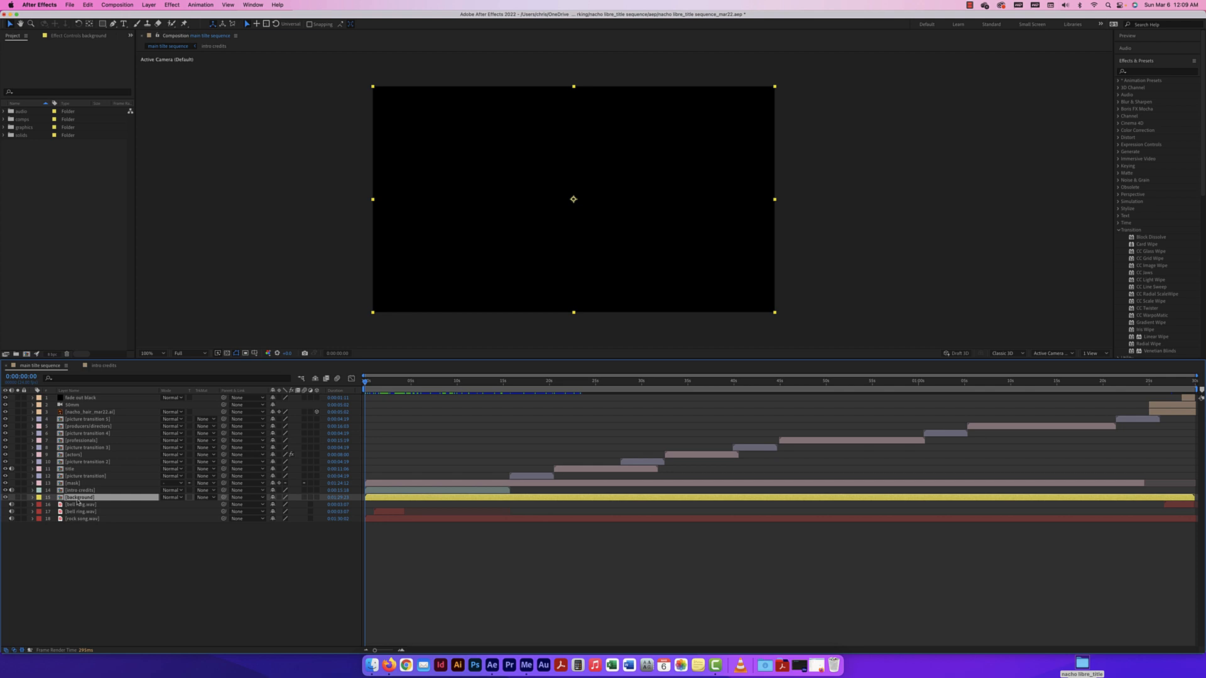
click(78, 492)
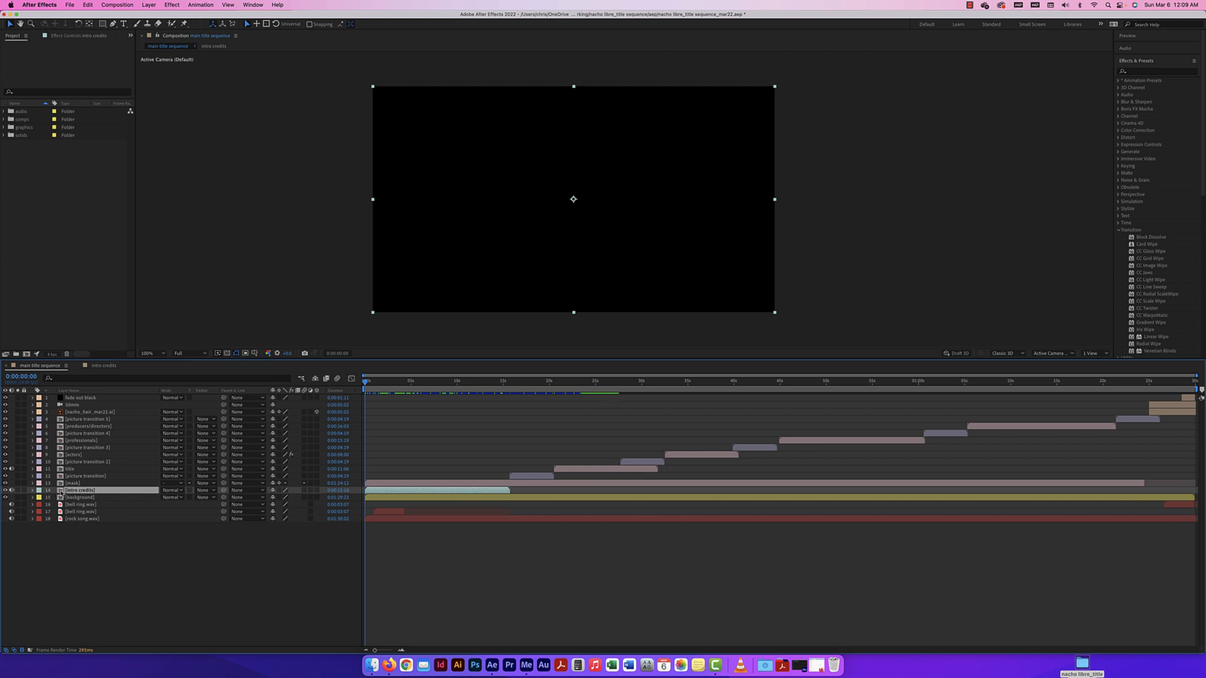
double_click(60, 491)
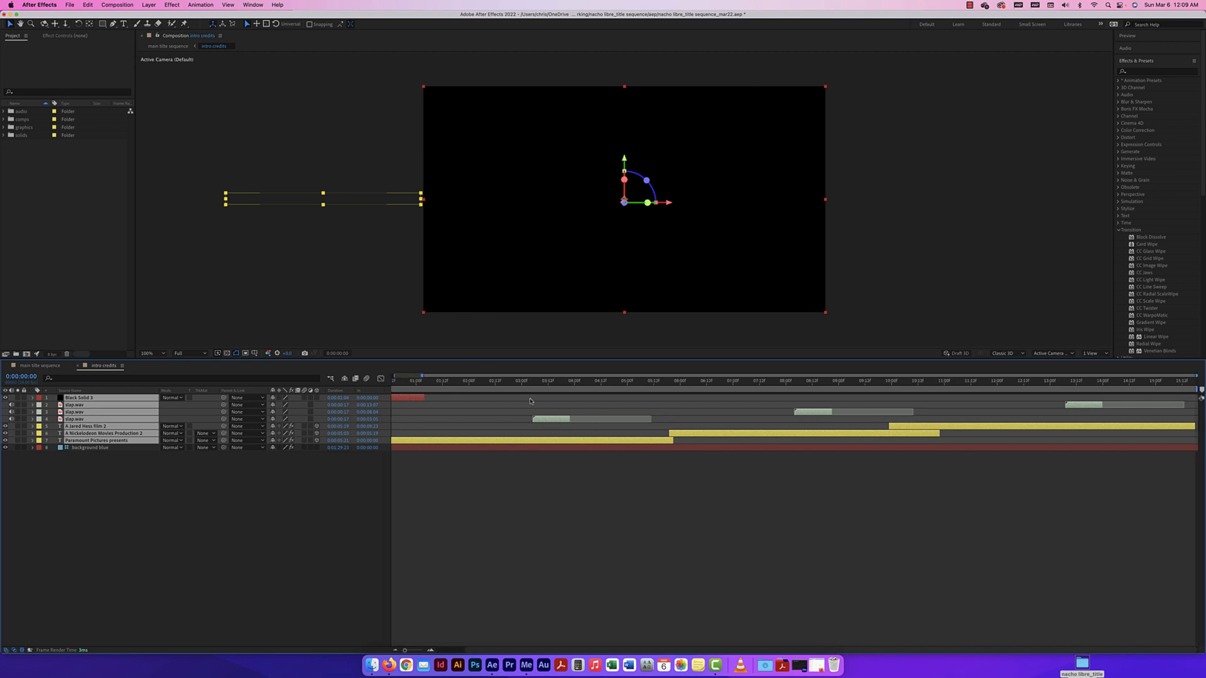
drag(396, 381, 425, 384)
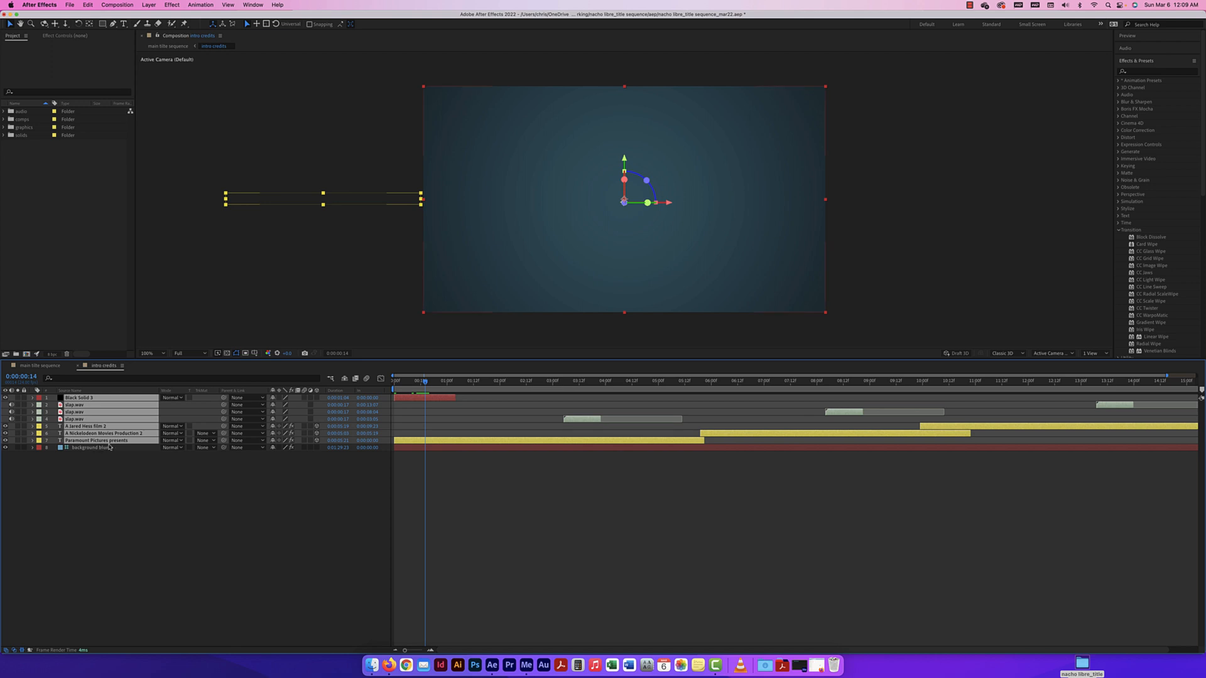
Check the background blue layer's Guide Layer option in the intro credits composition without changing it
click(76, 453)
right_click(79, 452)
mouse_move(78, 452)
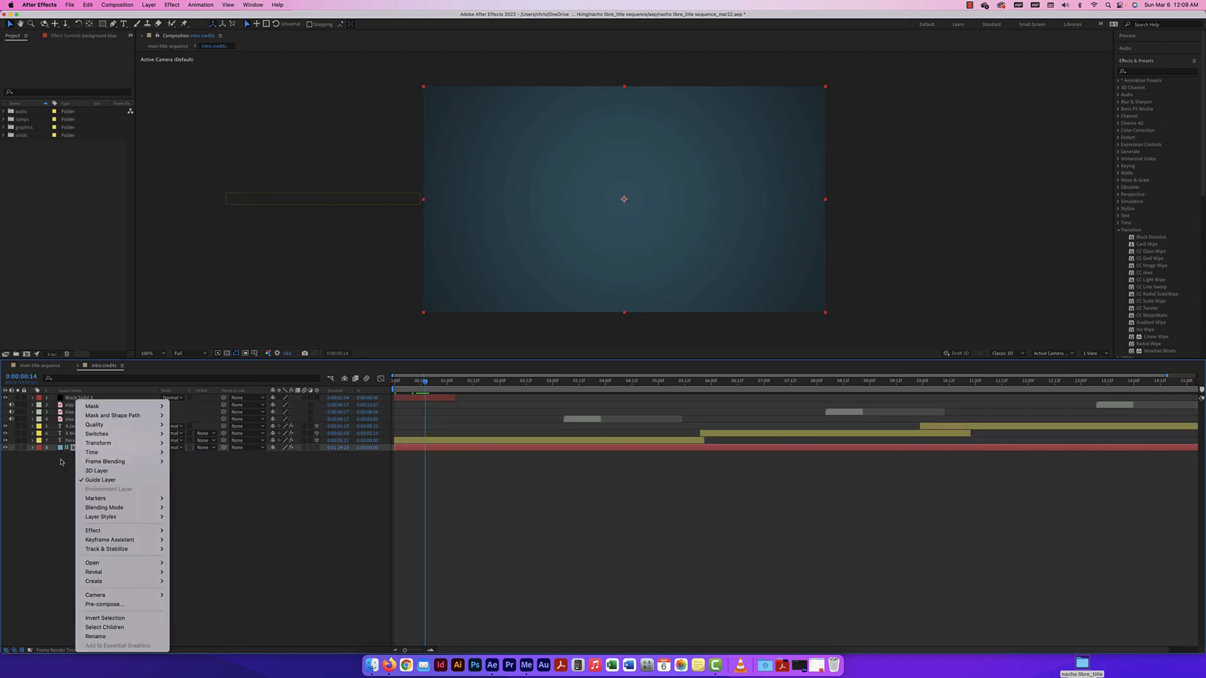
click(43, 485)
right_click(81, 448)
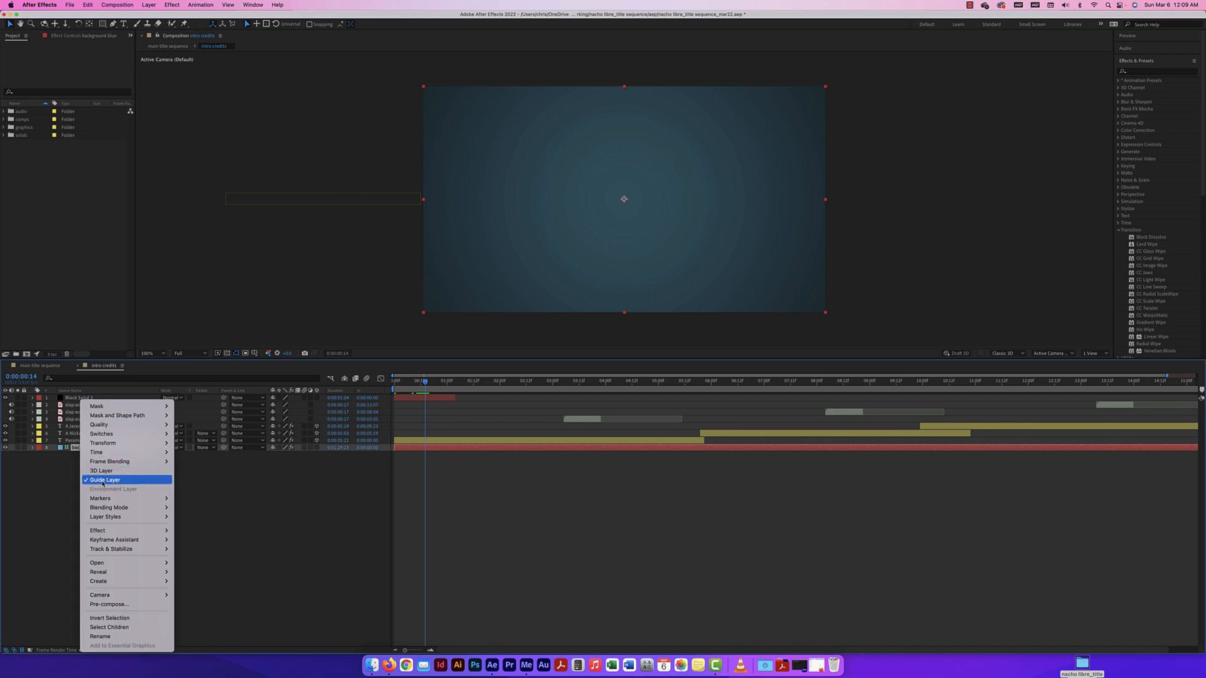
click(309, 477)
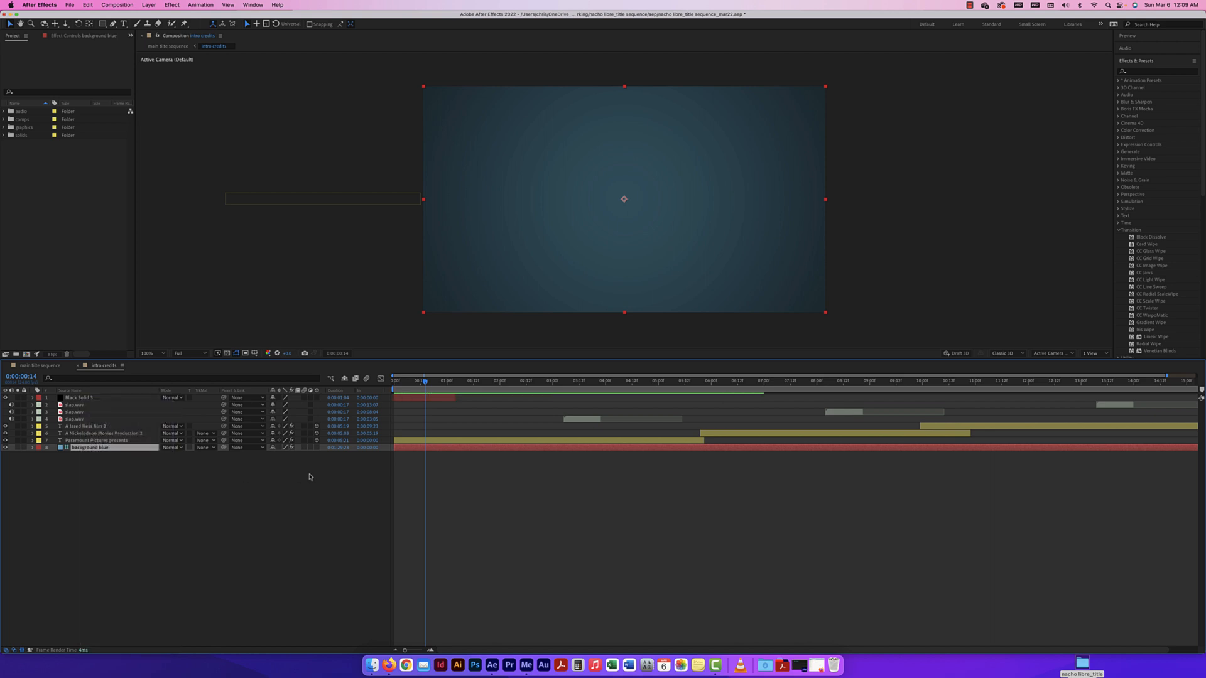
Scrub the intro credits composition through its three titles to 0:00:15:17 and deselect all layers
click(148, 433)
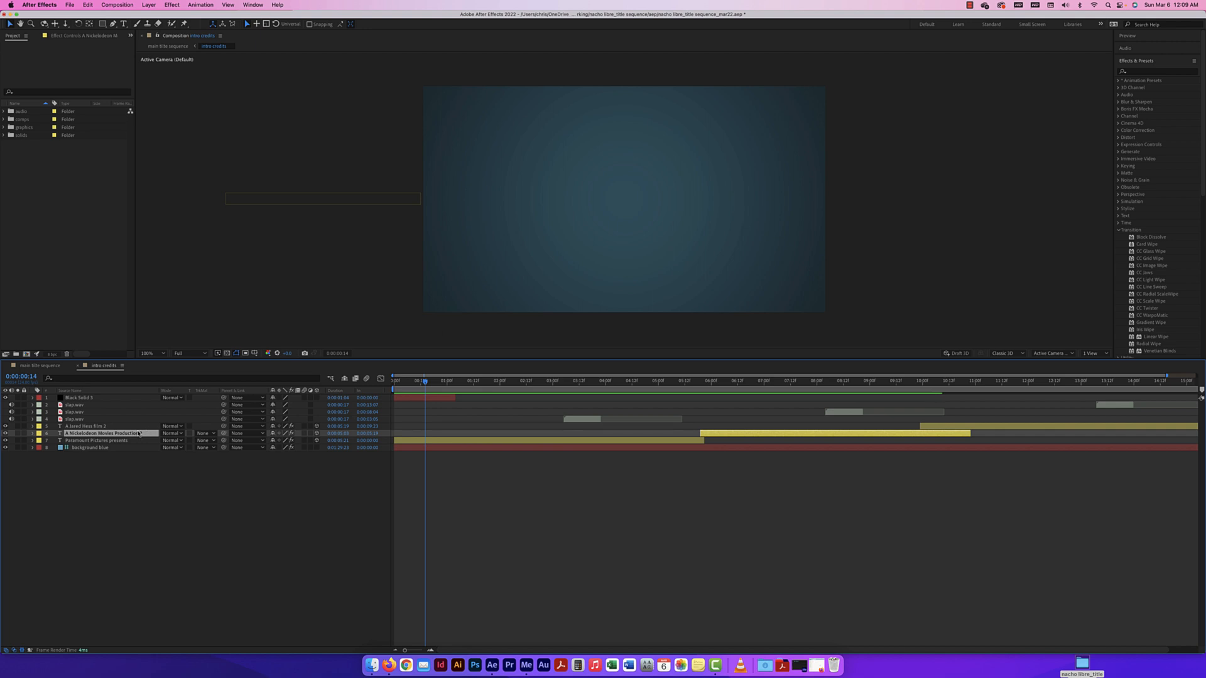
drag(425, 384, 706, 386)
drag(744, 413, 1196, 413)
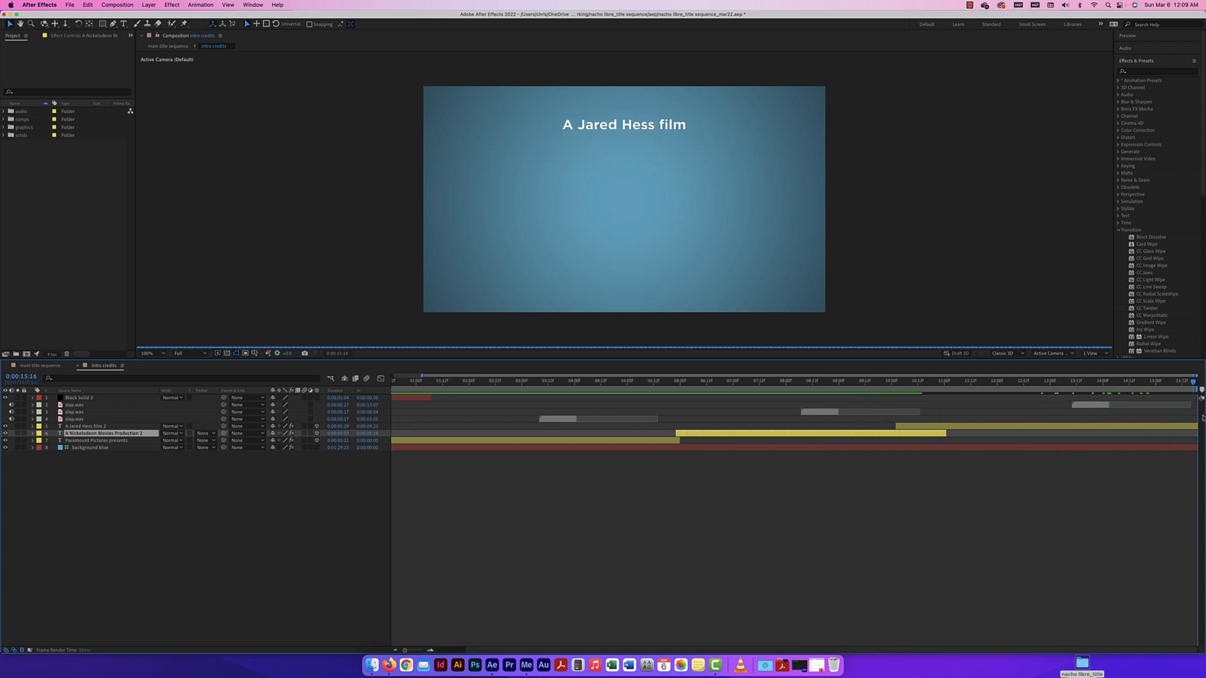
click(166, 488)
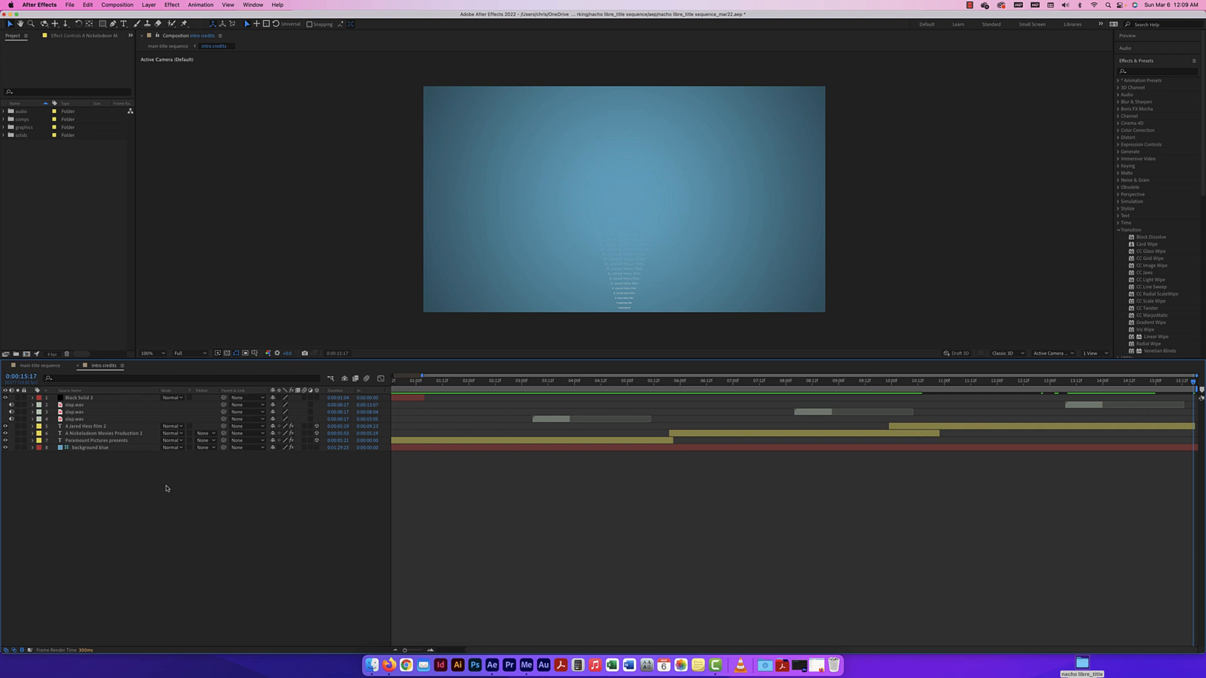
Copy all intro credits layers except background blue, hide the nested intro credits layer in the main title sequence and paste the copies there
click(74, 443)
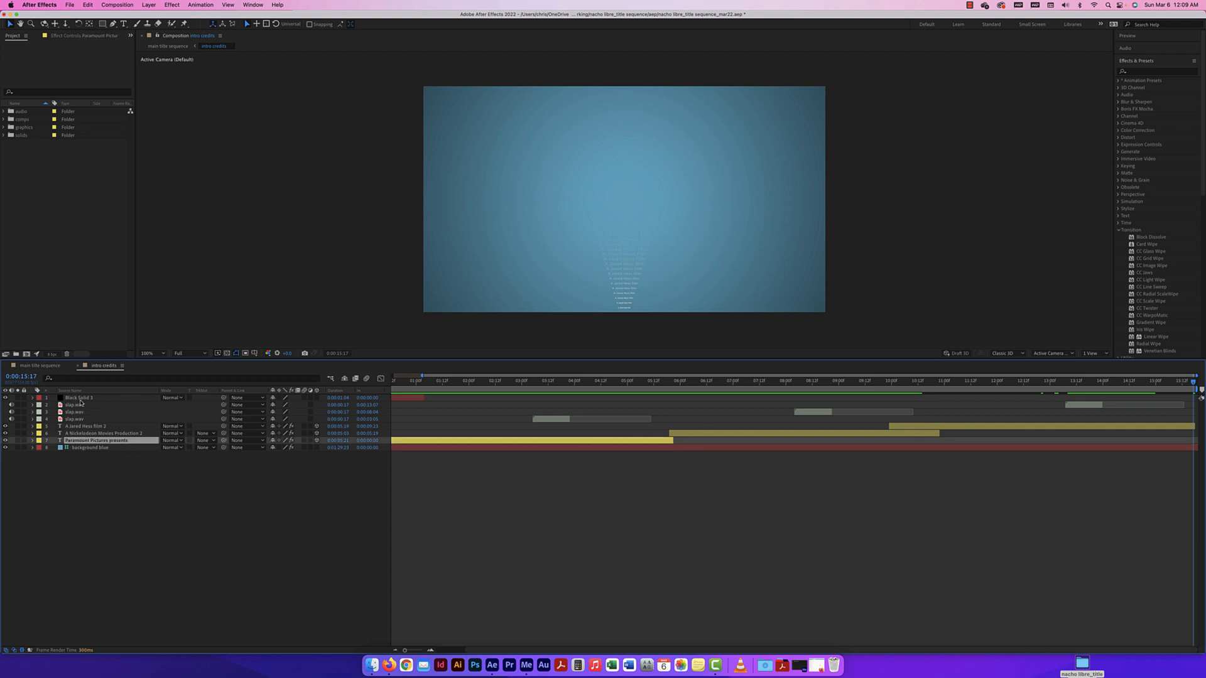
shift+click(80, 400)
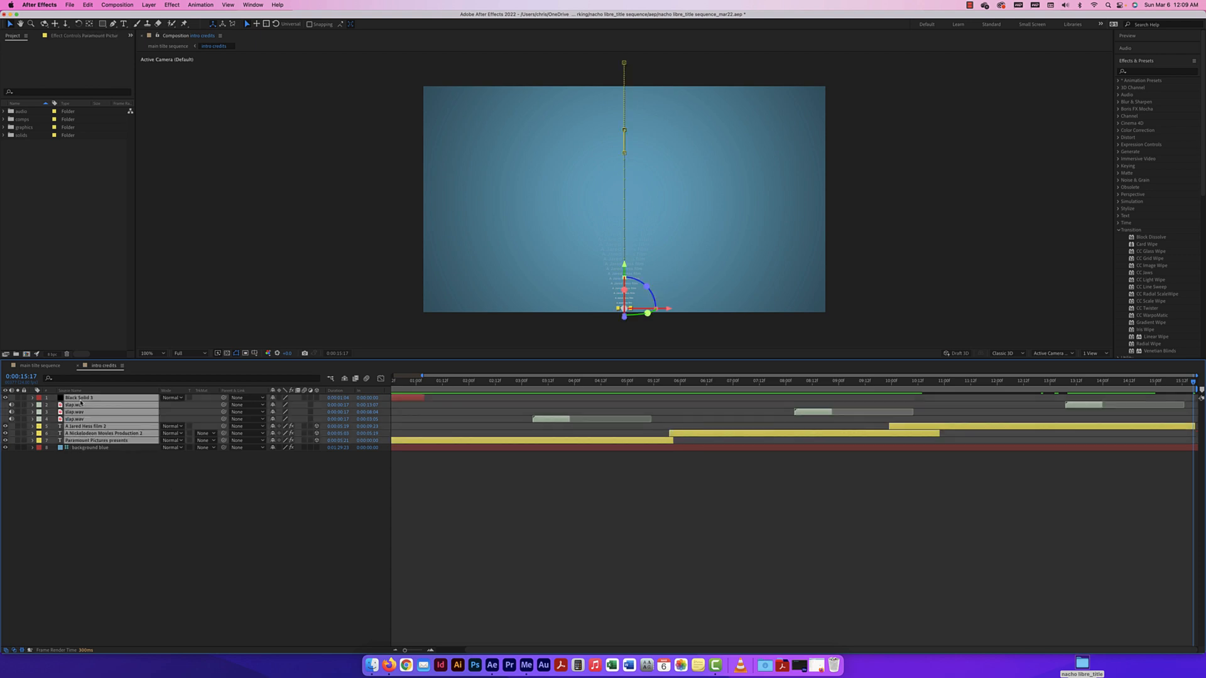
key(super+c)
click(41, 367)
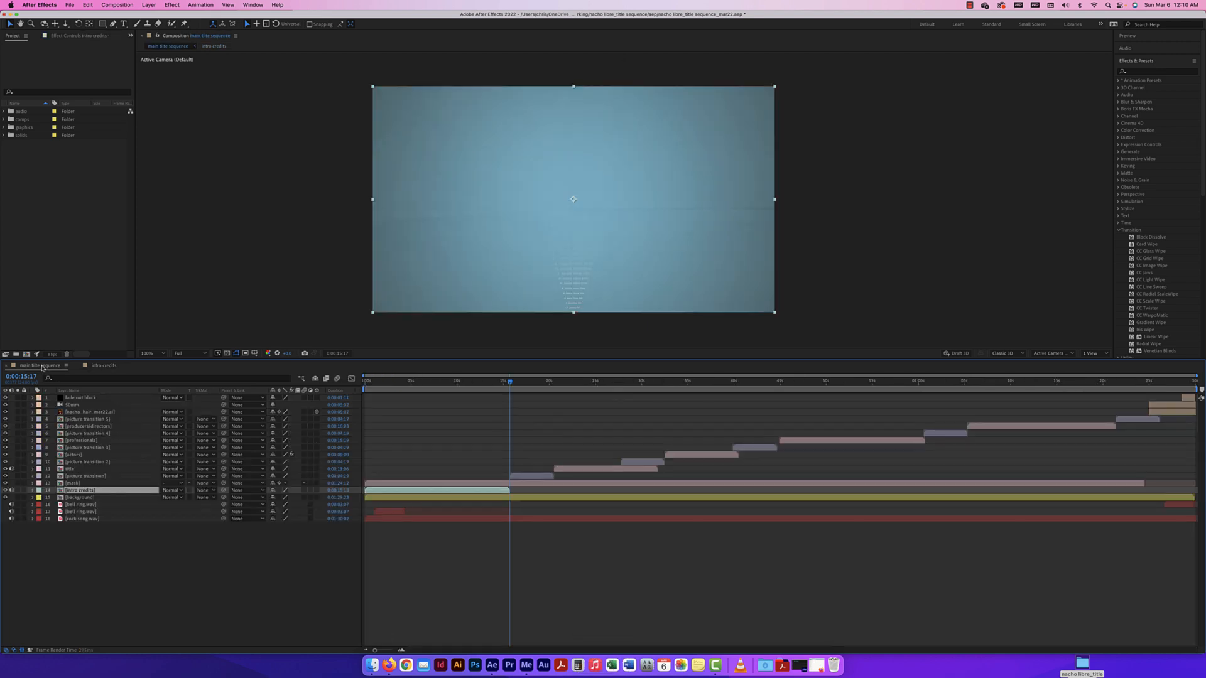
click(5, 490)
key(super+v)
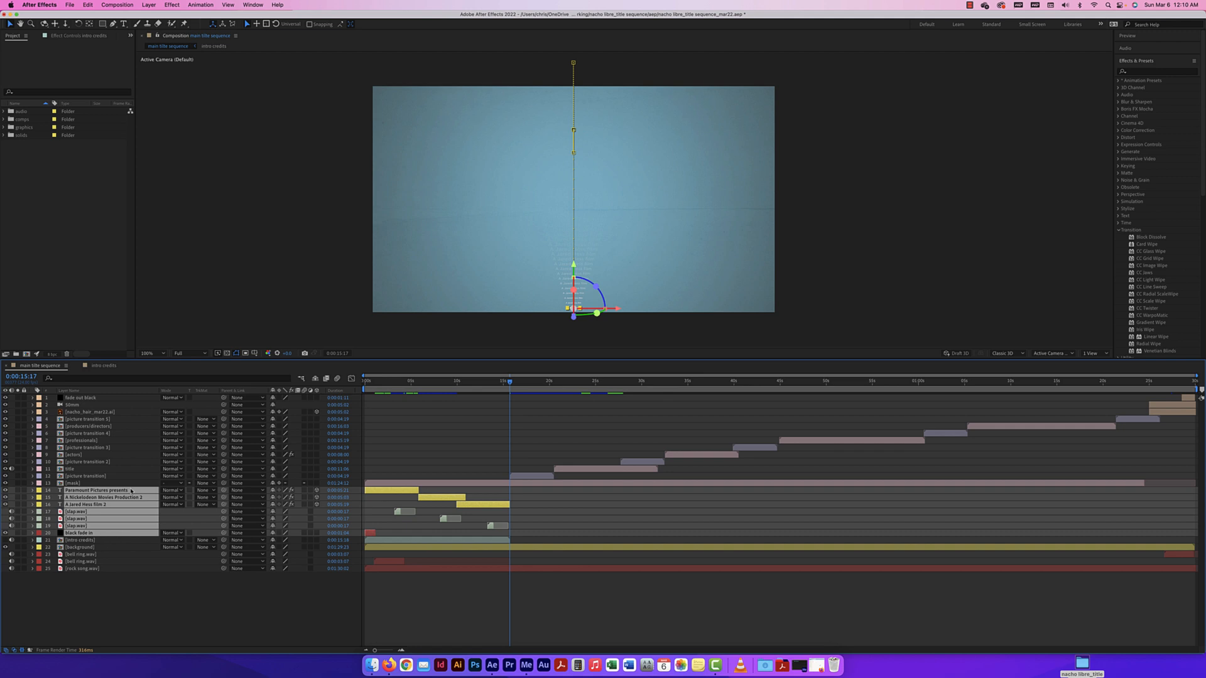
Compare the intro credits composition with the pasted layers in the main title sequence and scrub to 0:00:15:15
click(104, 365)
click(41, 366)
mouse_move(509, 381)
mouse_down()
mouse_move(369, 389)
mouse_move(510, 391)
mouse_up()
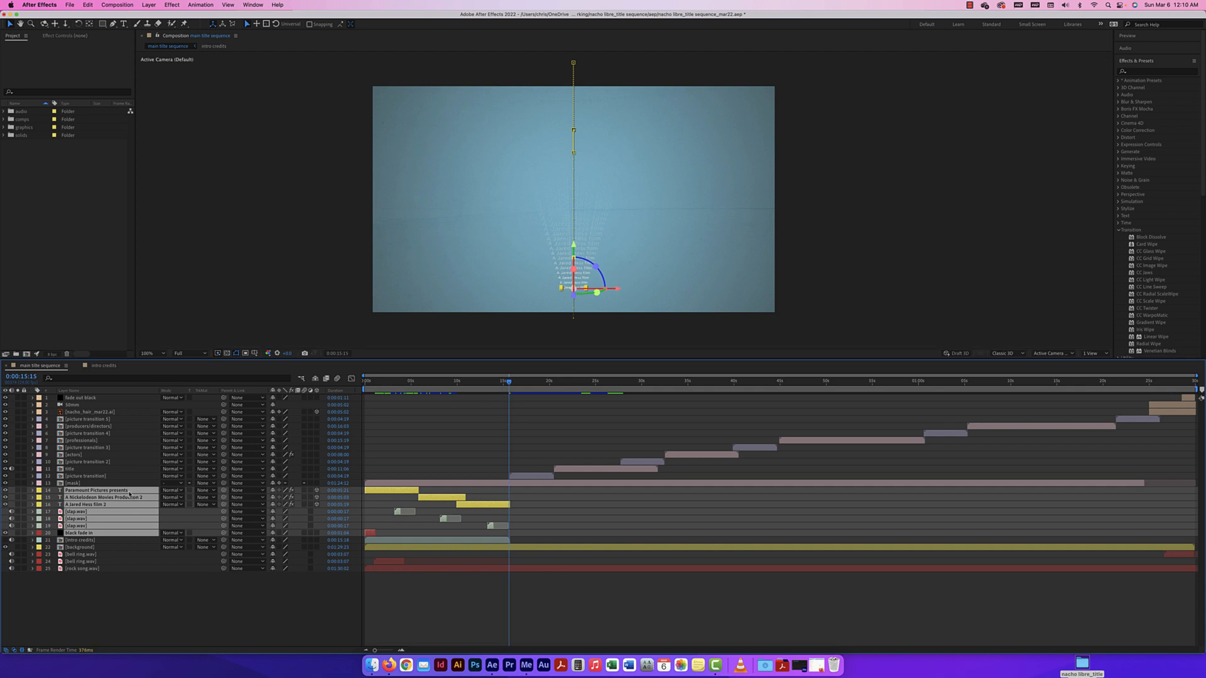
Open the pre-compose settings for the pasted layers from Paramount Pictures presents to black fade in, cancel them and undo the paste
click(108, 614)
click(112, 532)
shift+click(115, 491)
right_click(85, 505)
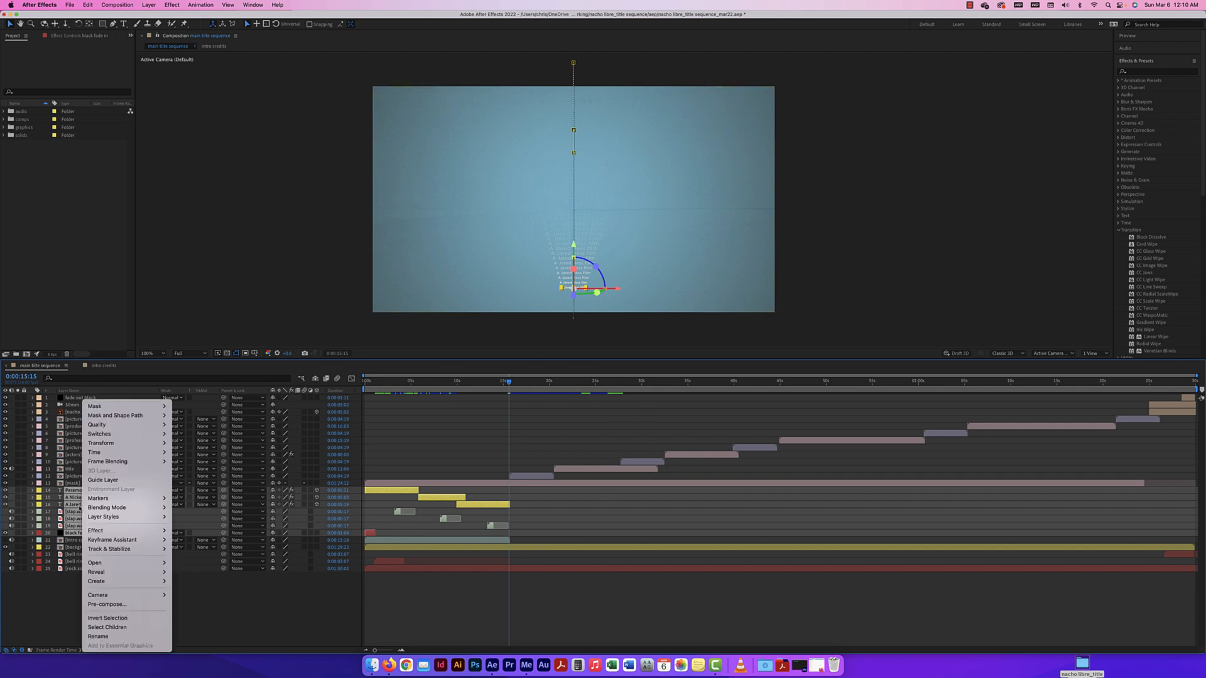
click(106, 605)
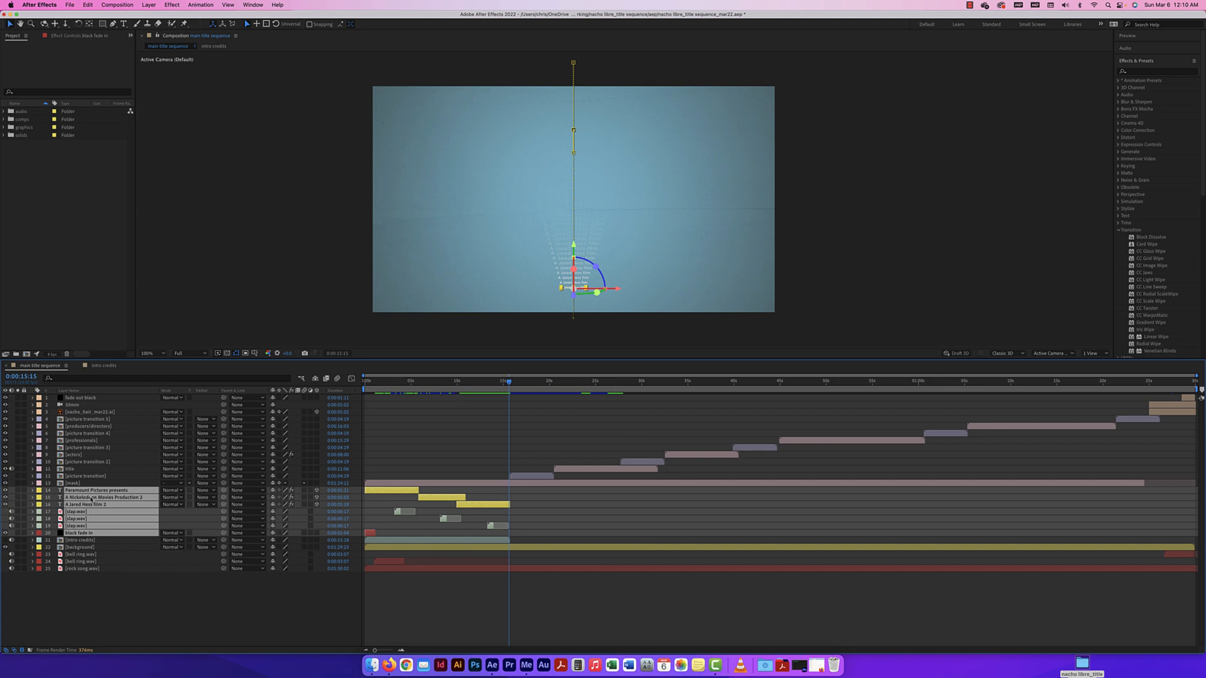
key(super+z)
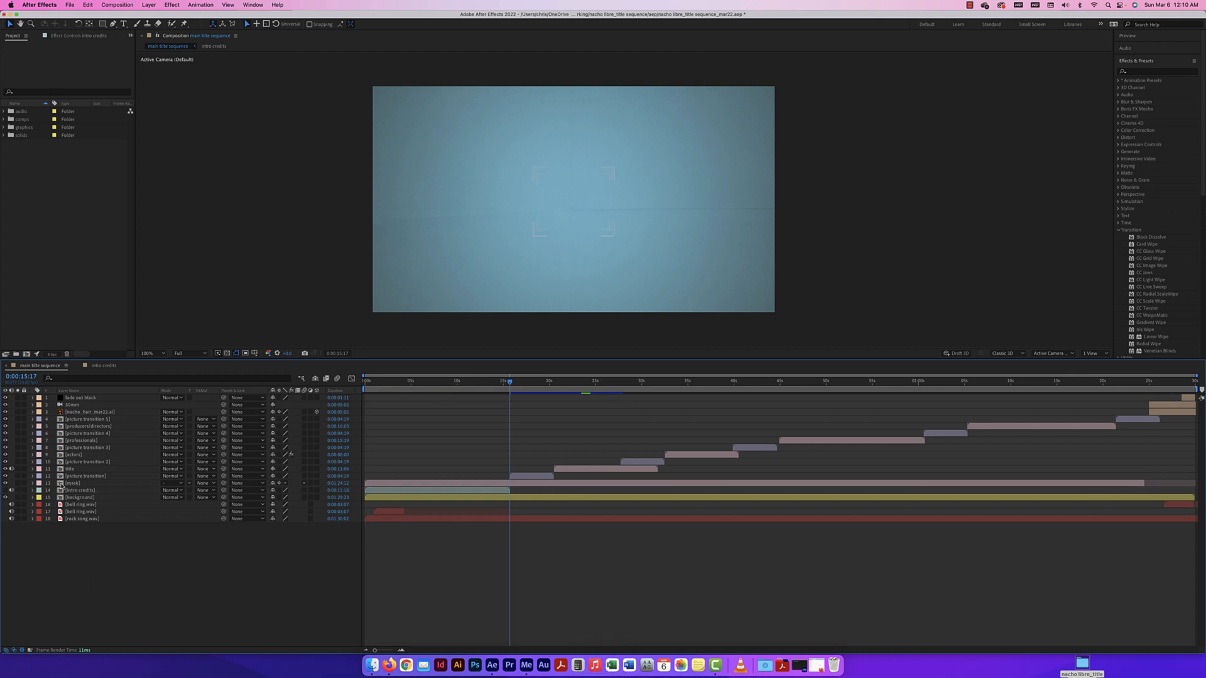
View the layers of the nested mask composition, and close the mask and intro credits timelines
double_click(60, 484)
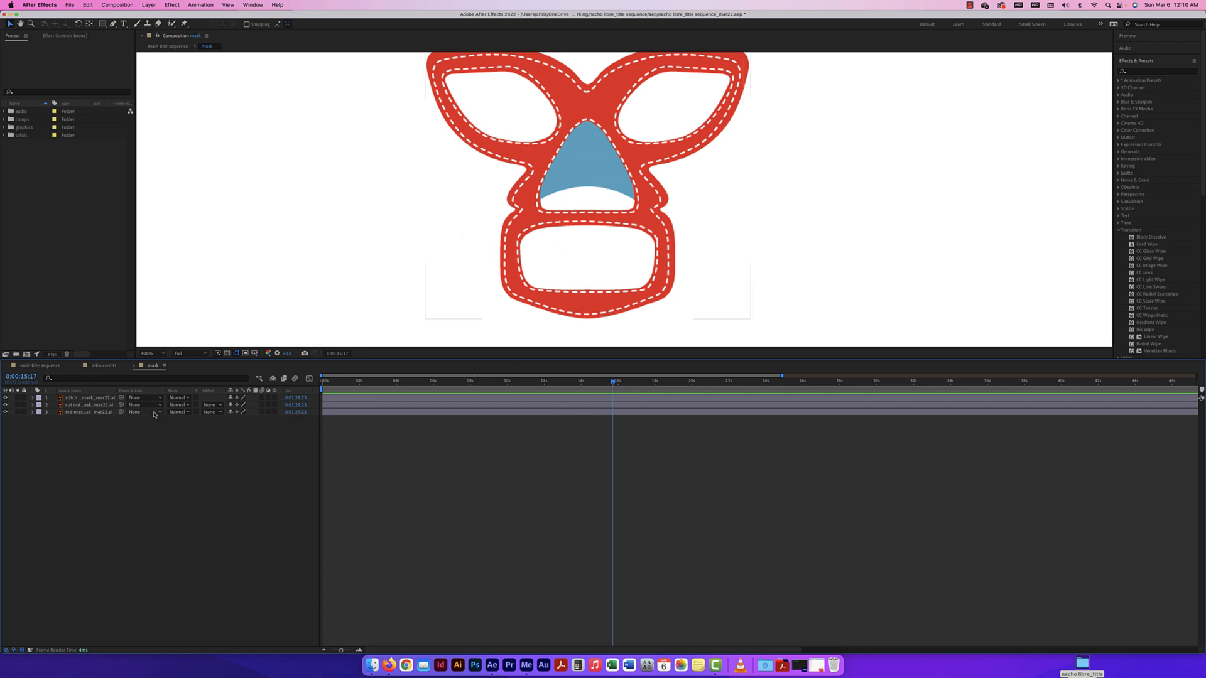
click(41, 365)
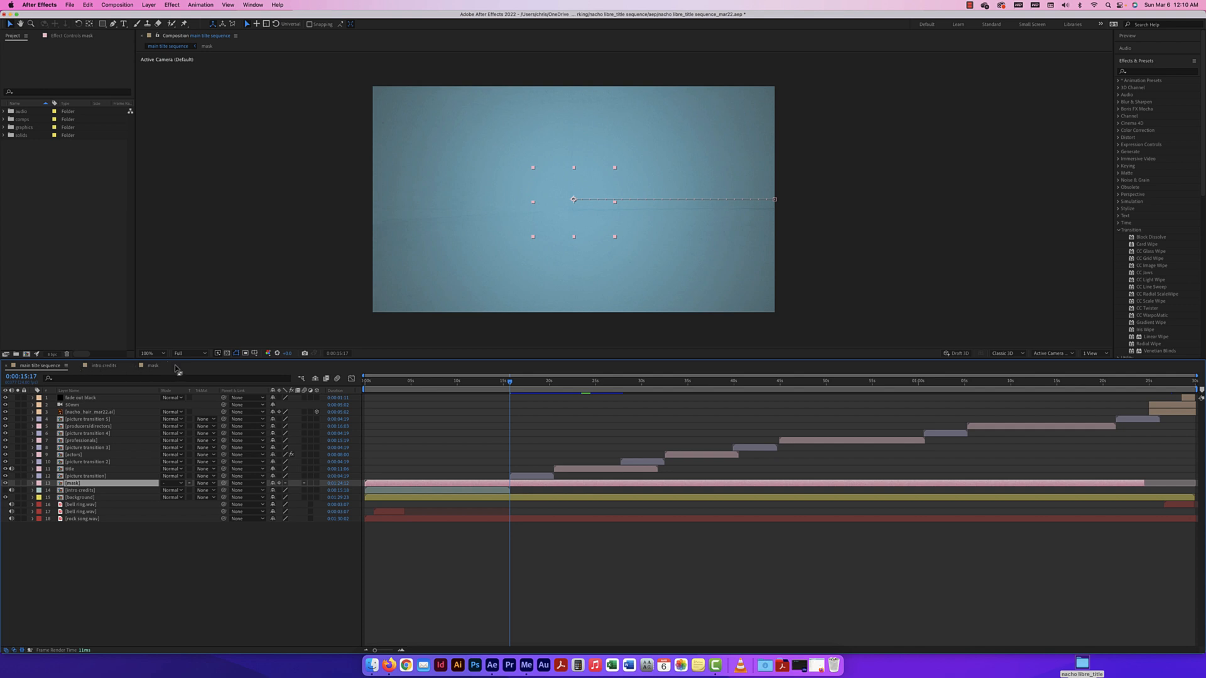
click(134, 366)
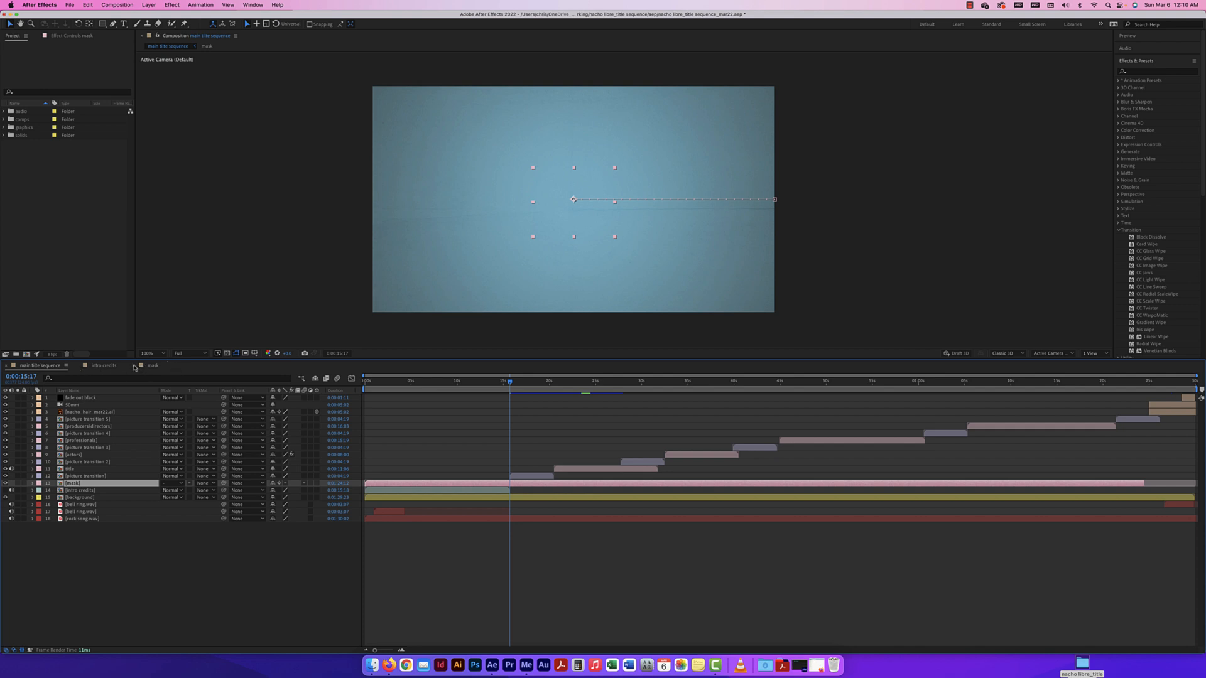
click(81, 366)
click(95, 552)
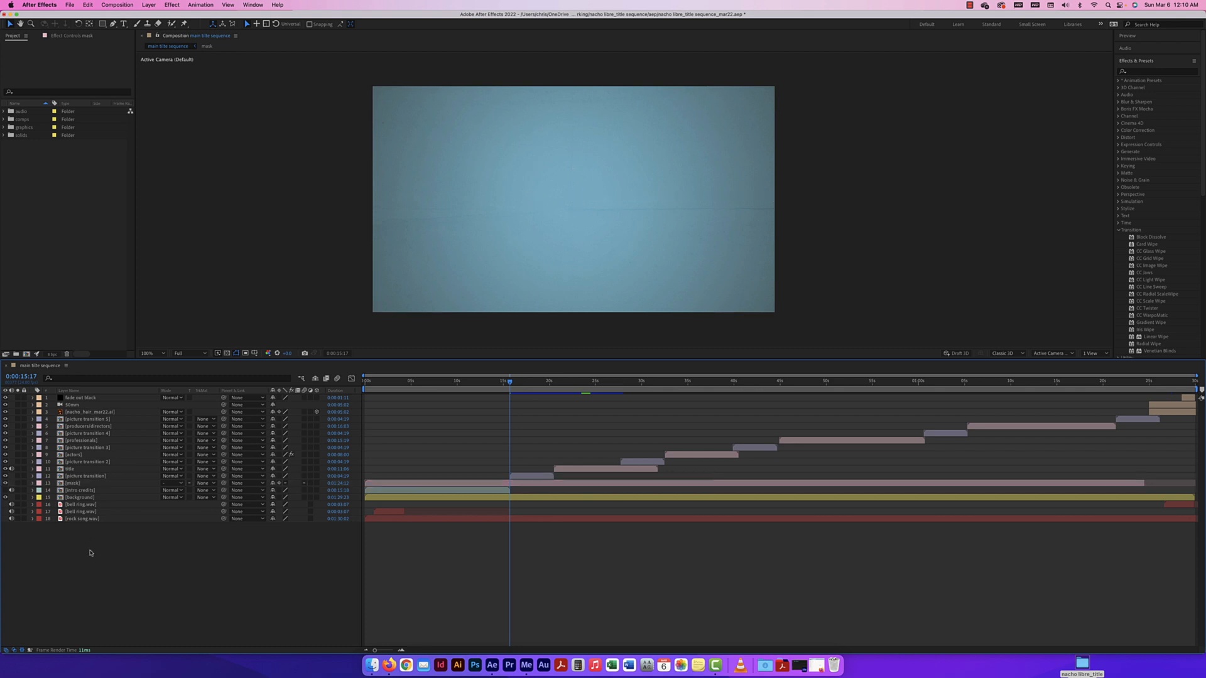
Open the picture transition composition, scrub to the wrestling ring picture and preview its 50mm camera move from 0:00:18:07
click(61, 476)
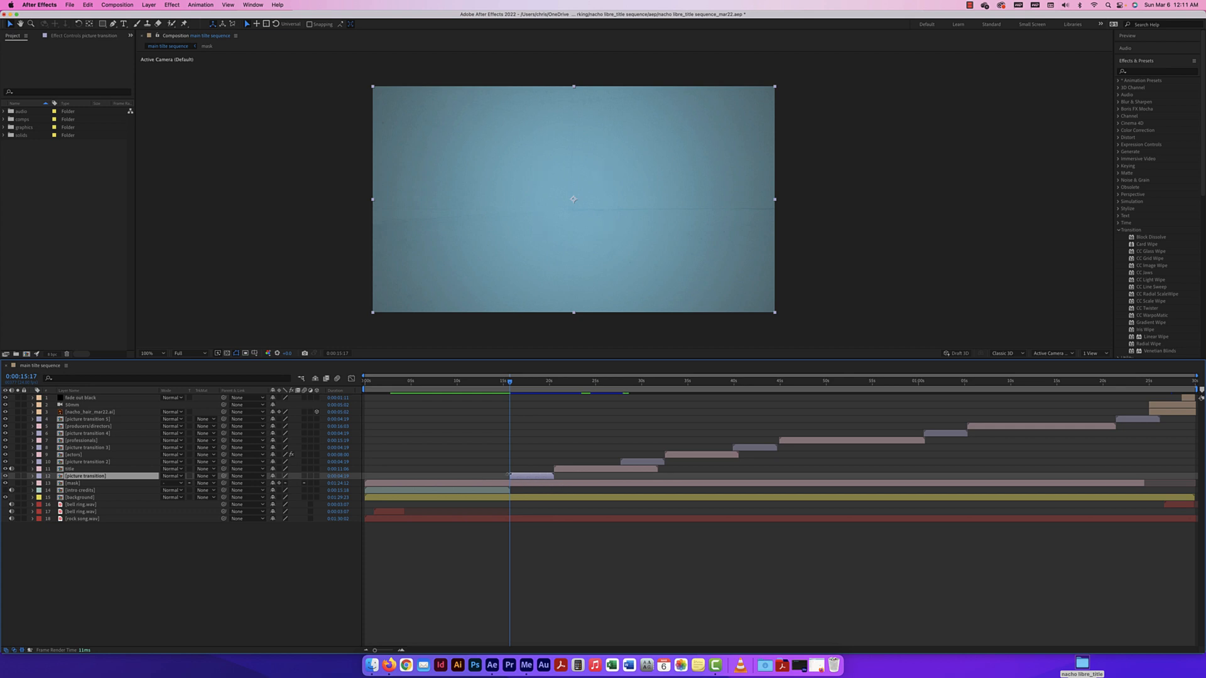
double_click(60, 477)
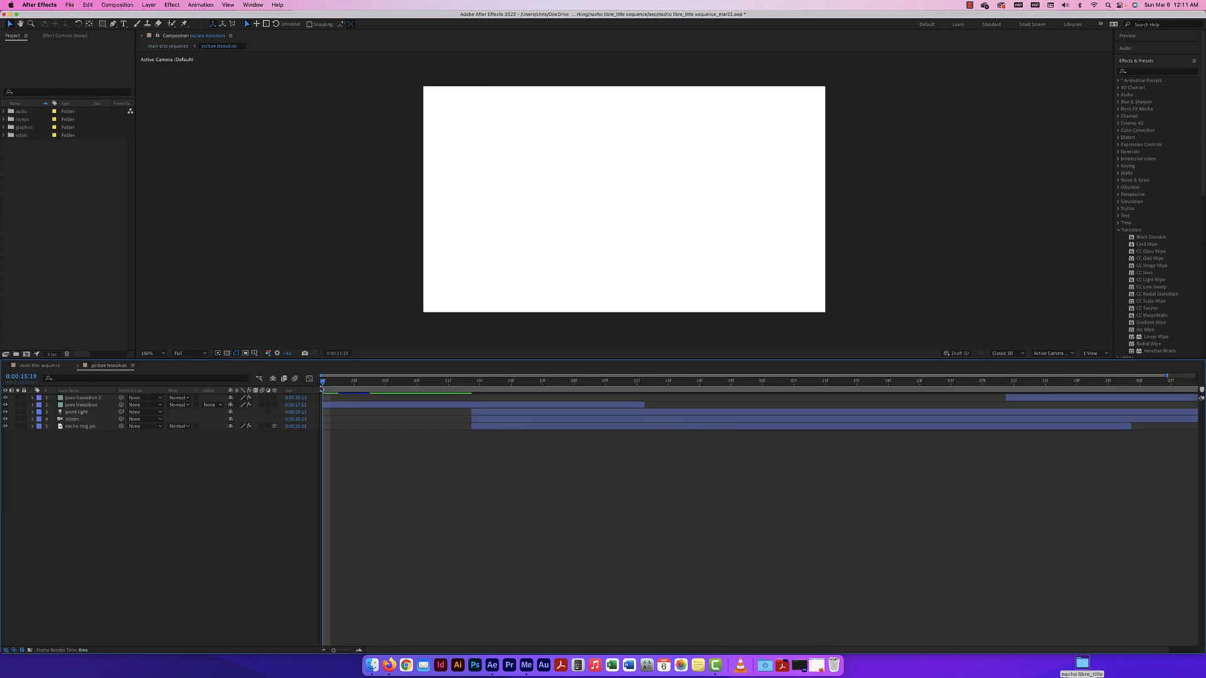
drag(323, 383, 750, 386)
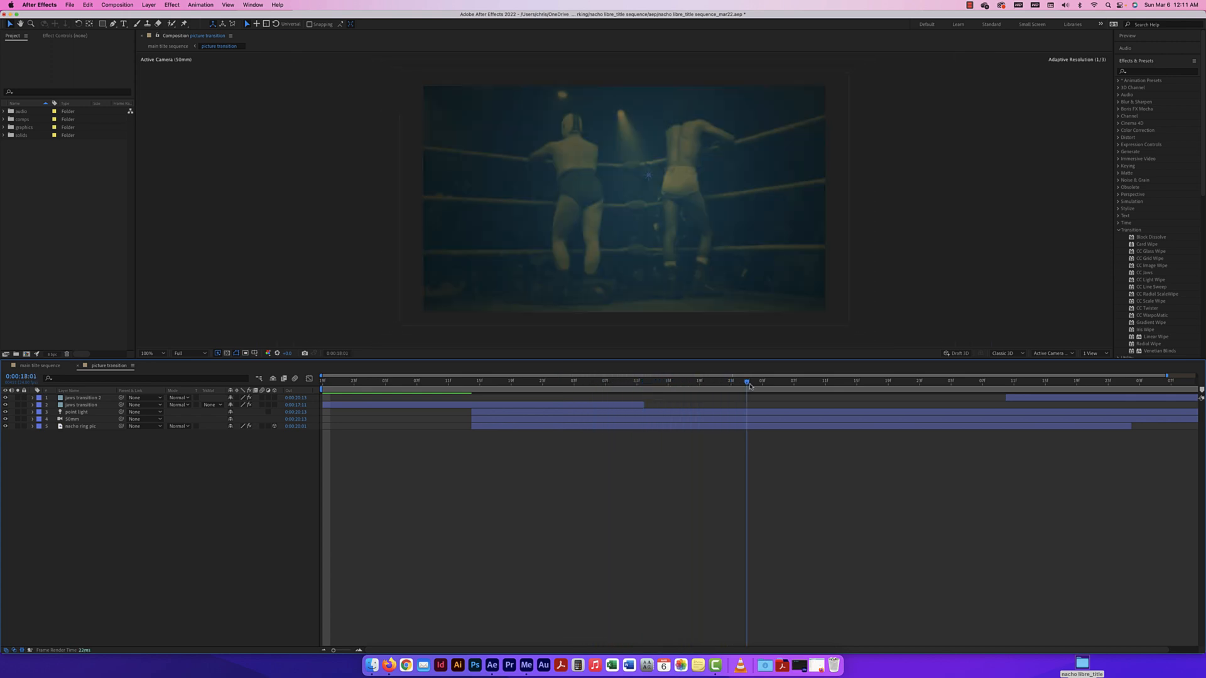
click(80, 421)
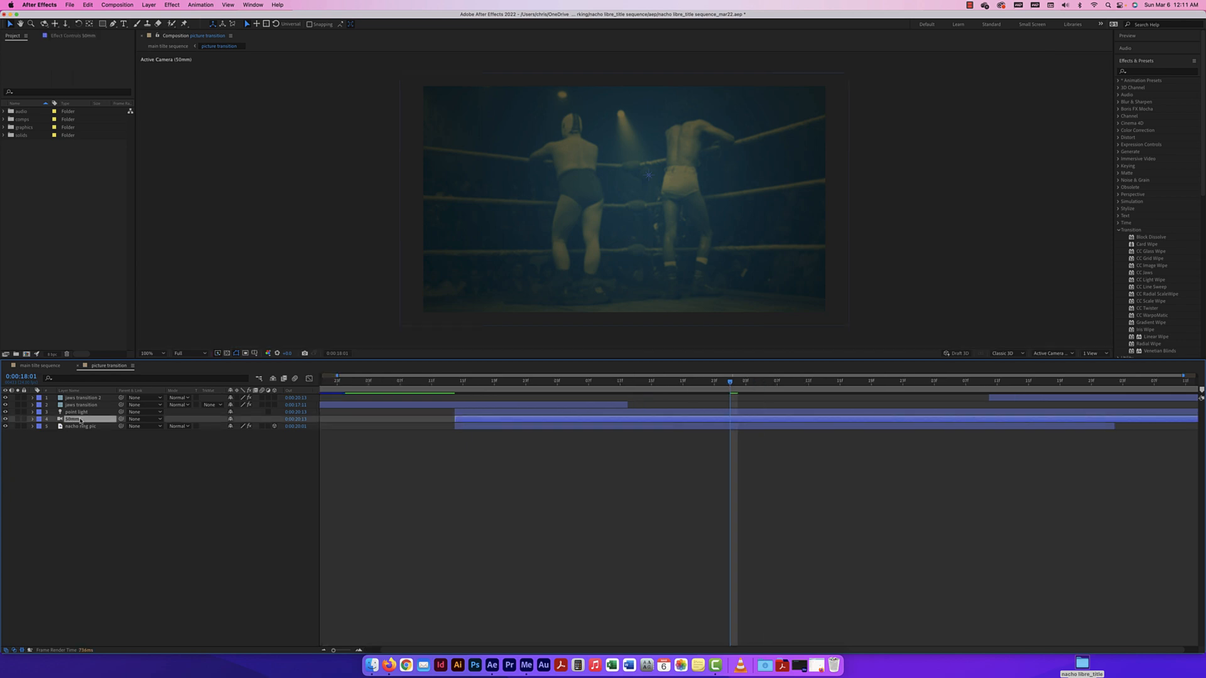
drag(731, 384, 763, 389)
key(space)
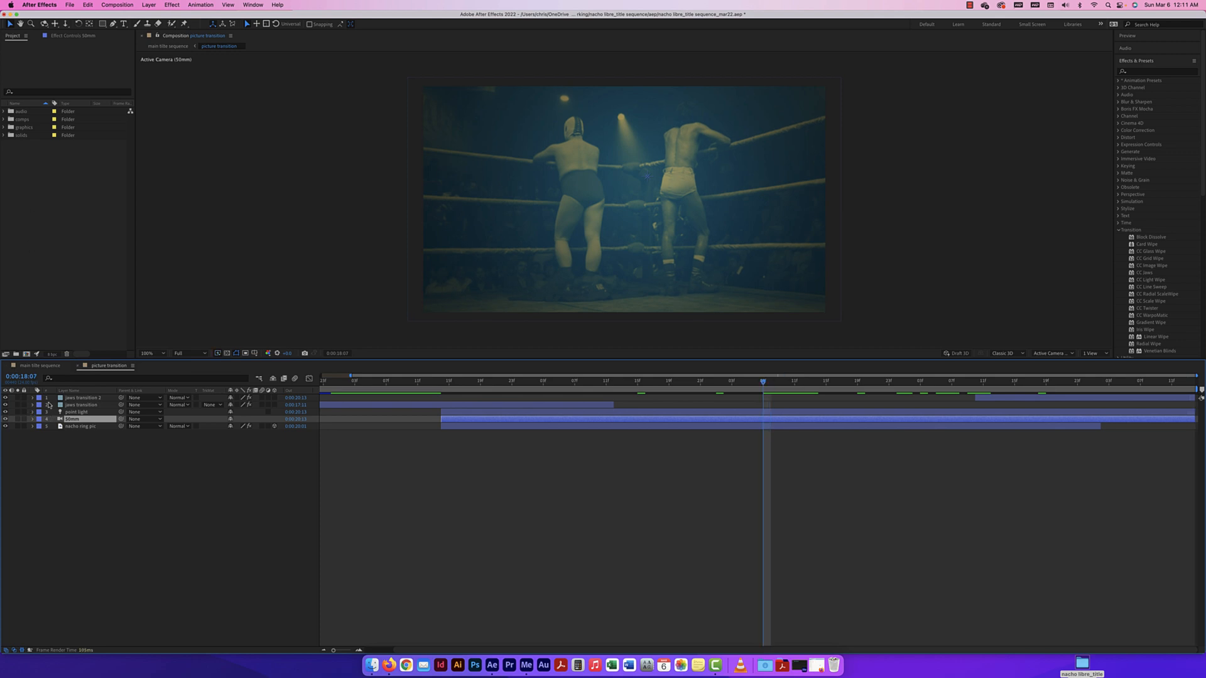
Return to the main title sequence, locate the picture transition and picture transition 2 layers and scrub to 0:00:18:08
click(40, 365)
click(84, 476)
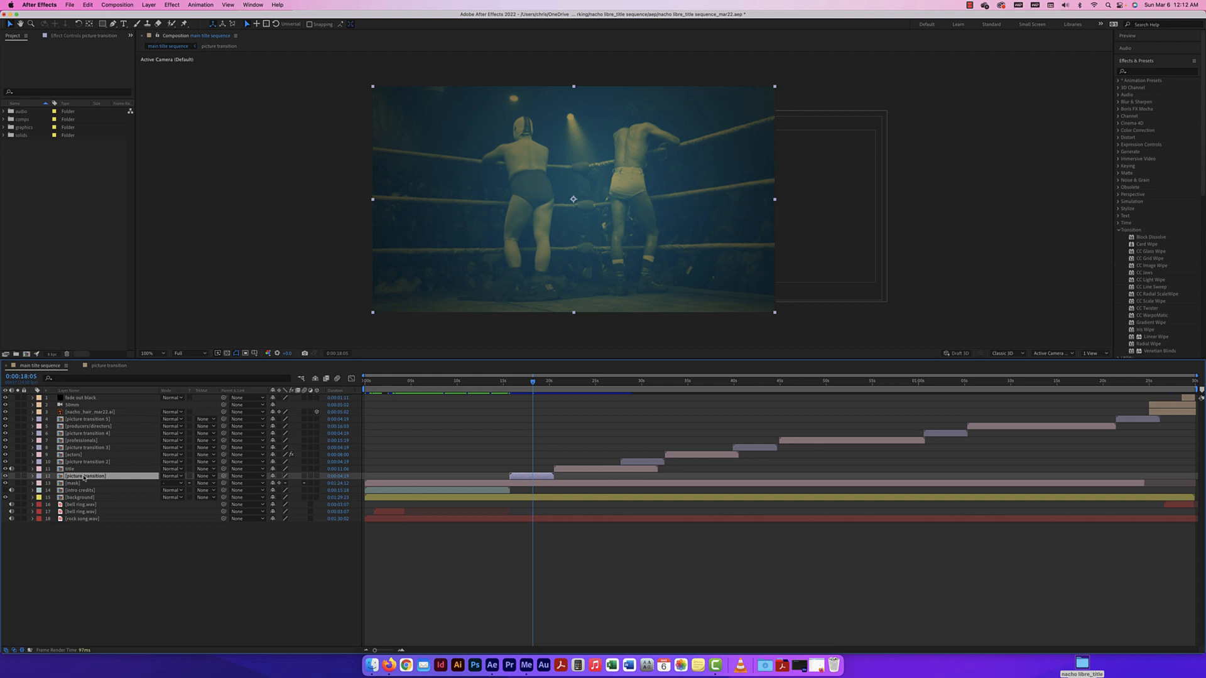
click(91, 461)
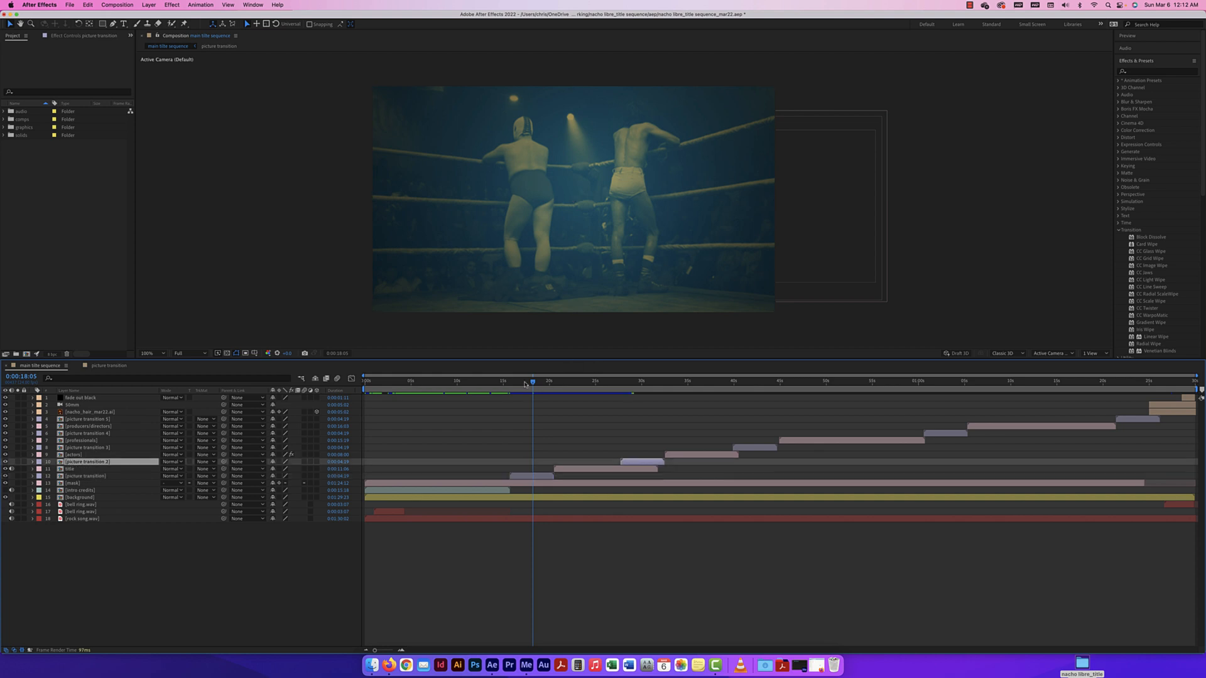
mouse_move(533, 383)
mouse_down()
mouse_move(661, 391)
mouse_move(537, 390)
mouse_up()
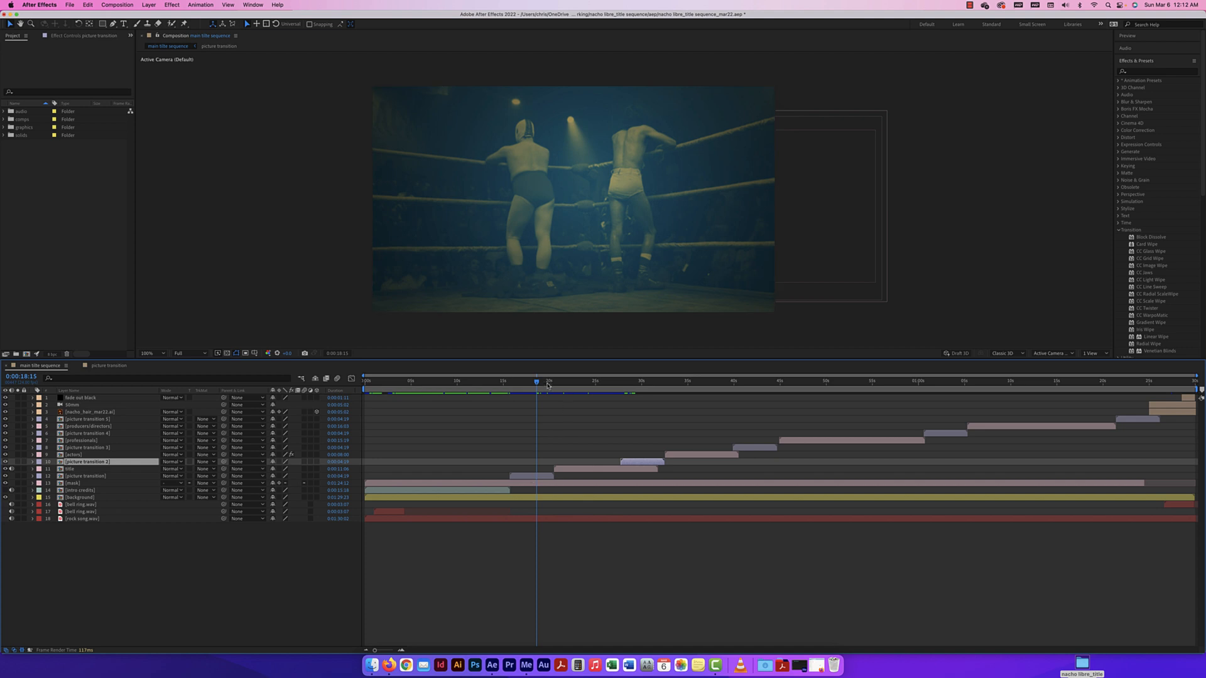
drag(538, 384, 535, 384)
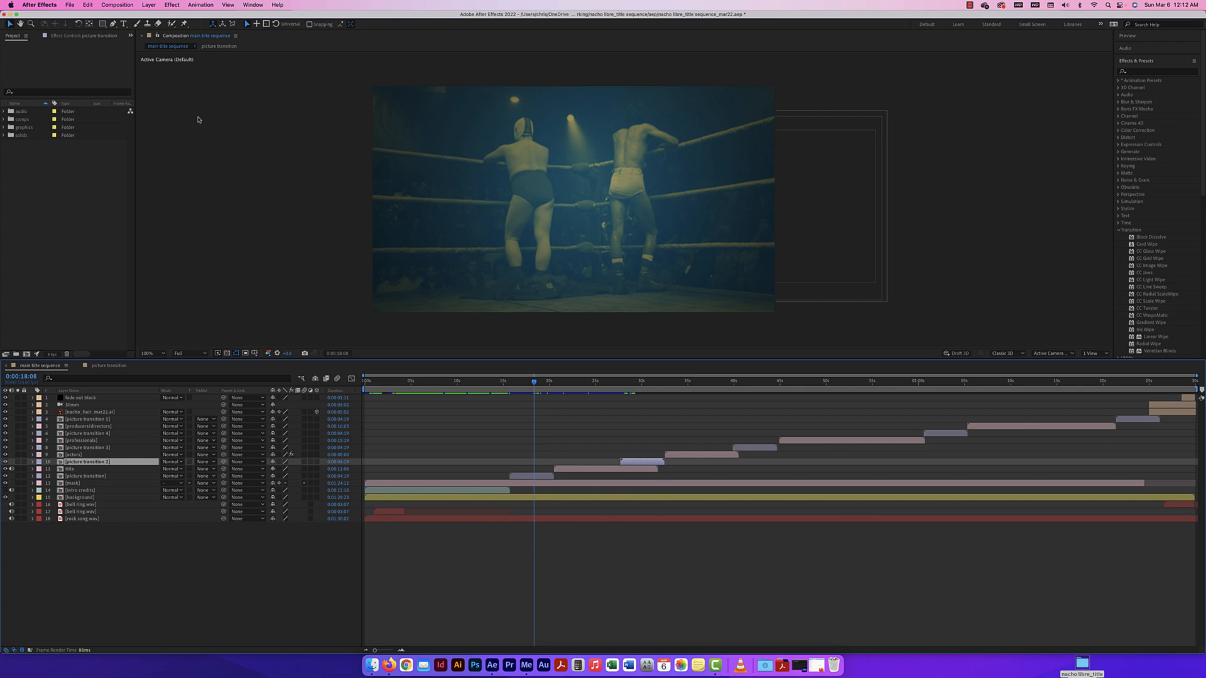
Expand the comps folder, widen its Name column and examine the picture transition composition's project details
click(9, 38)
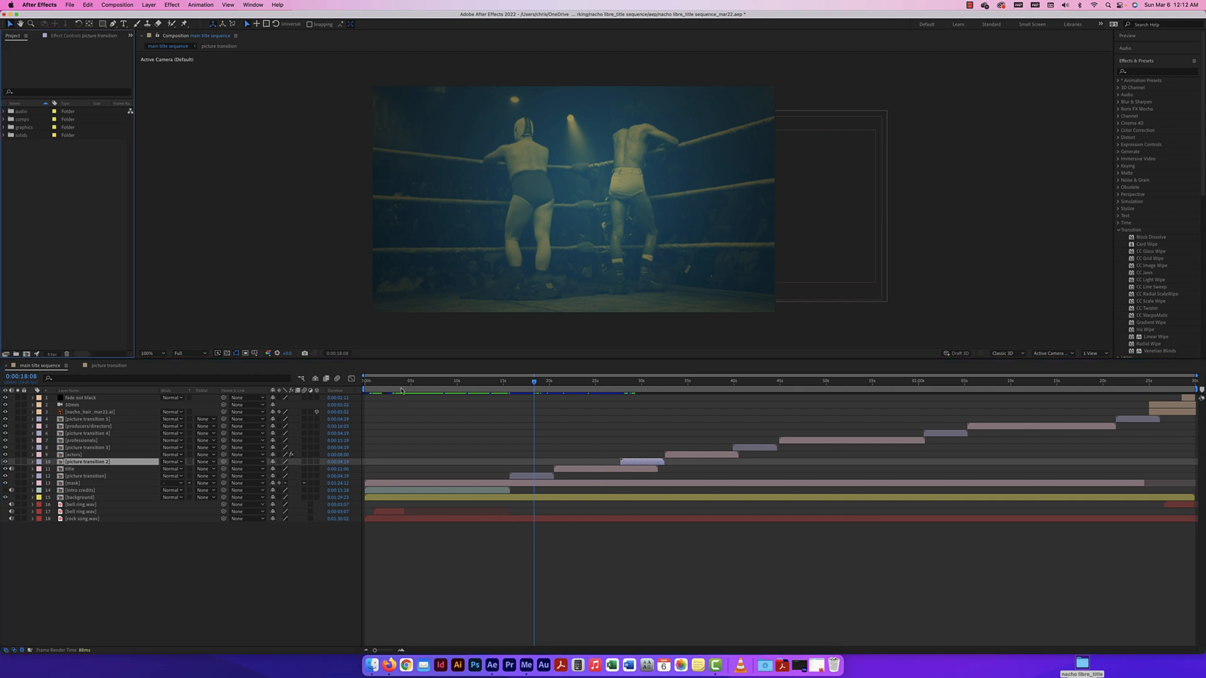
click(543, 477)
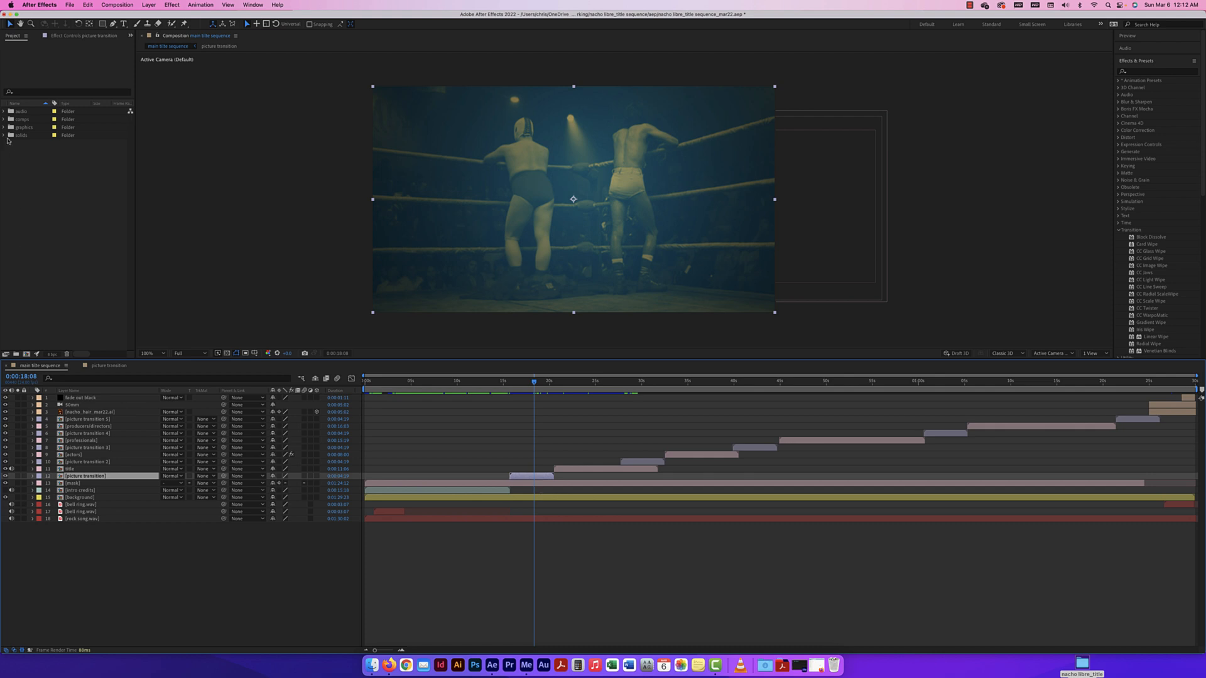
click(3, 120)
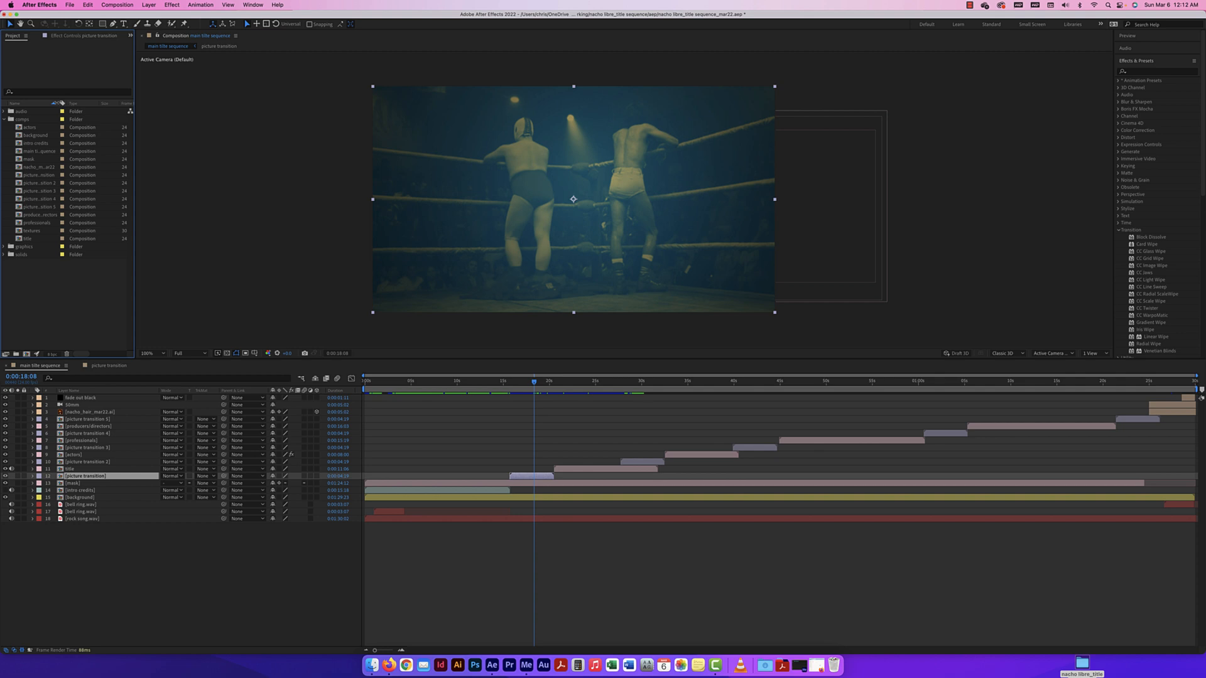
drag(61, 103, 88, 103)
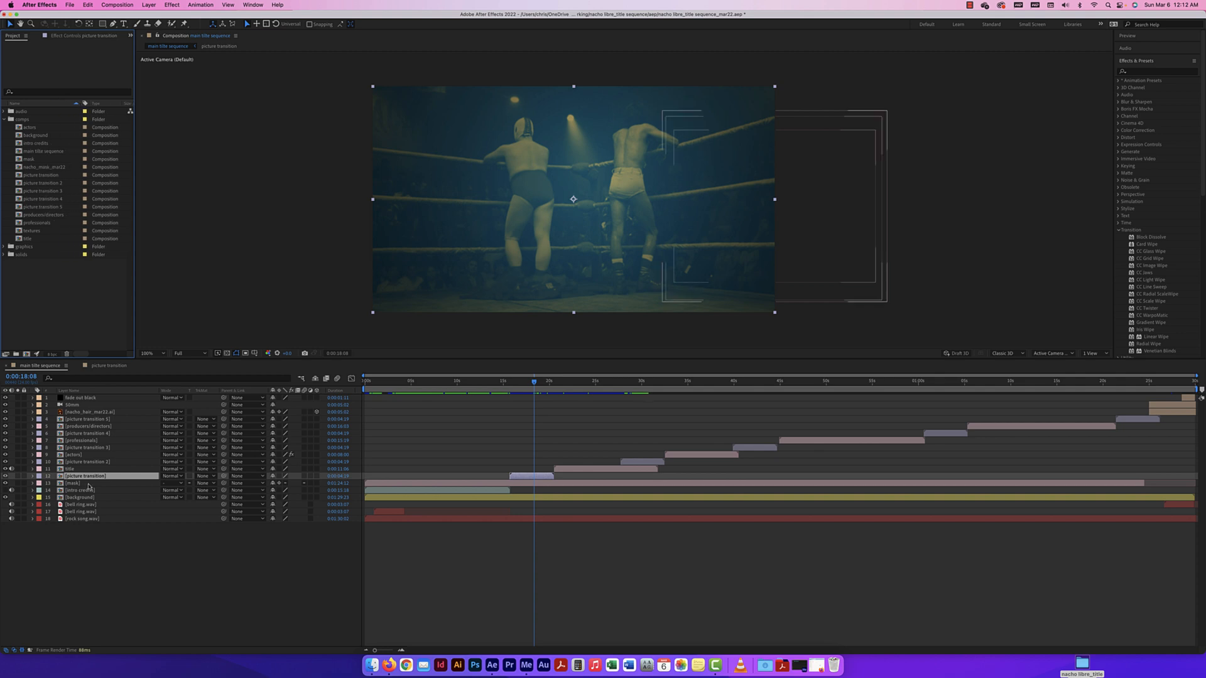
click(45, 176)
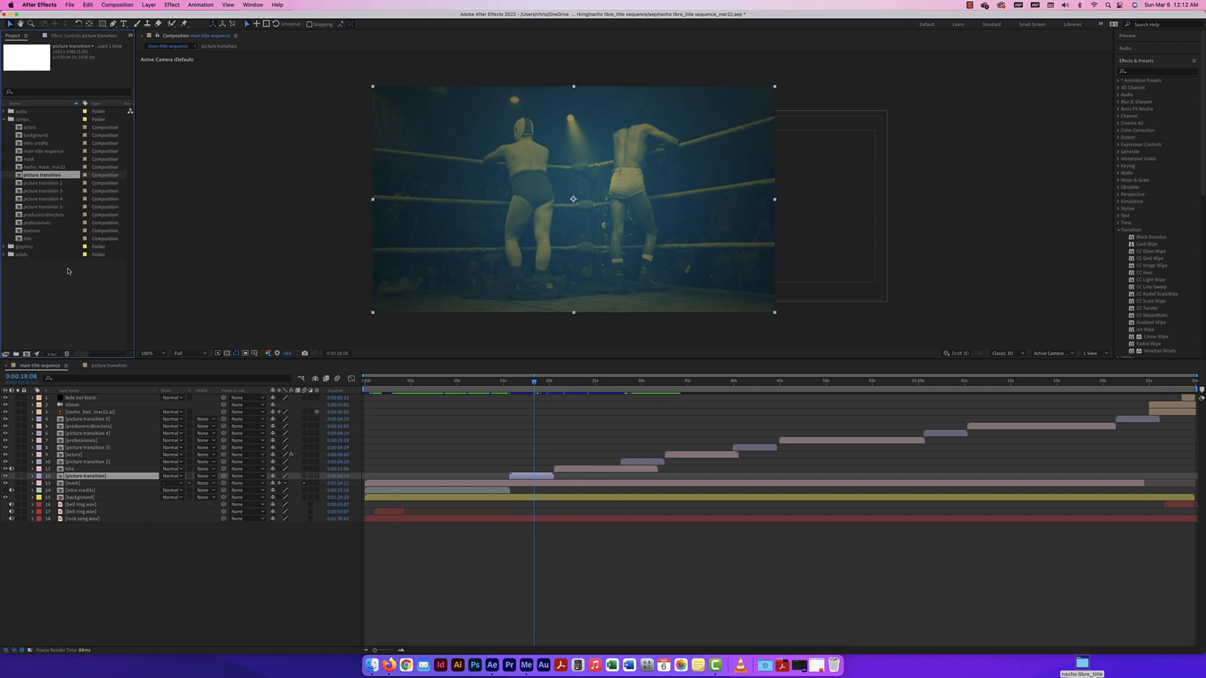
scroll(42, 178, right, 2)
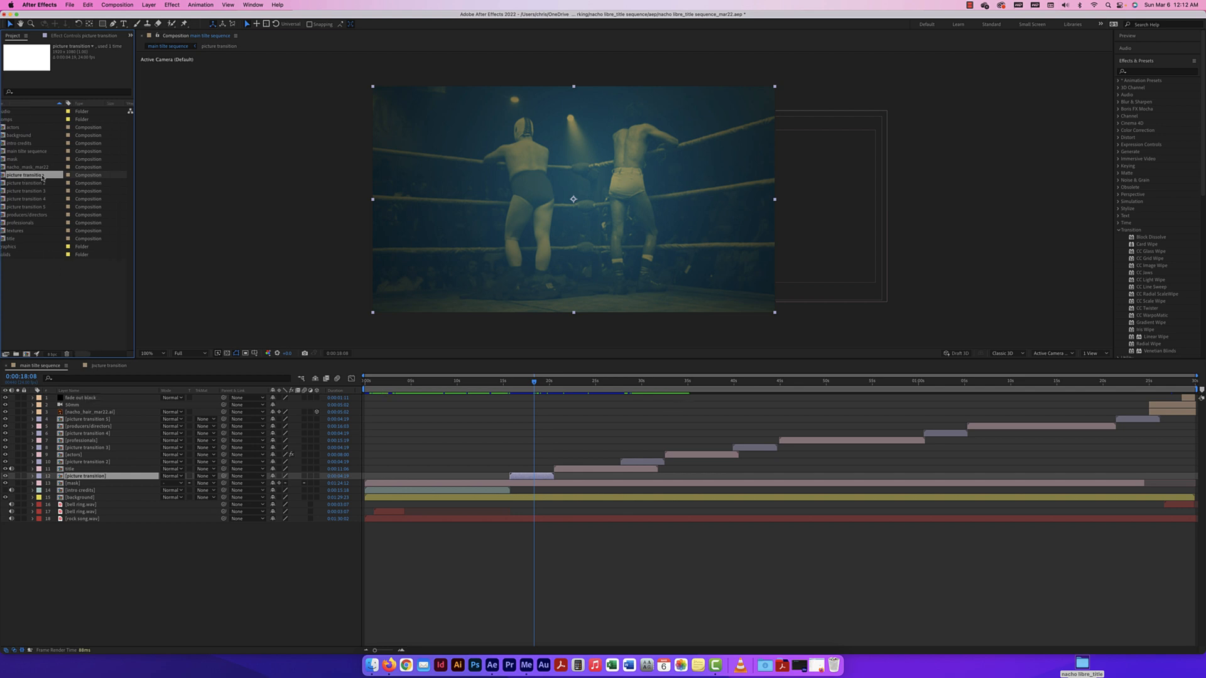
scroll(43, 178, left, 2)
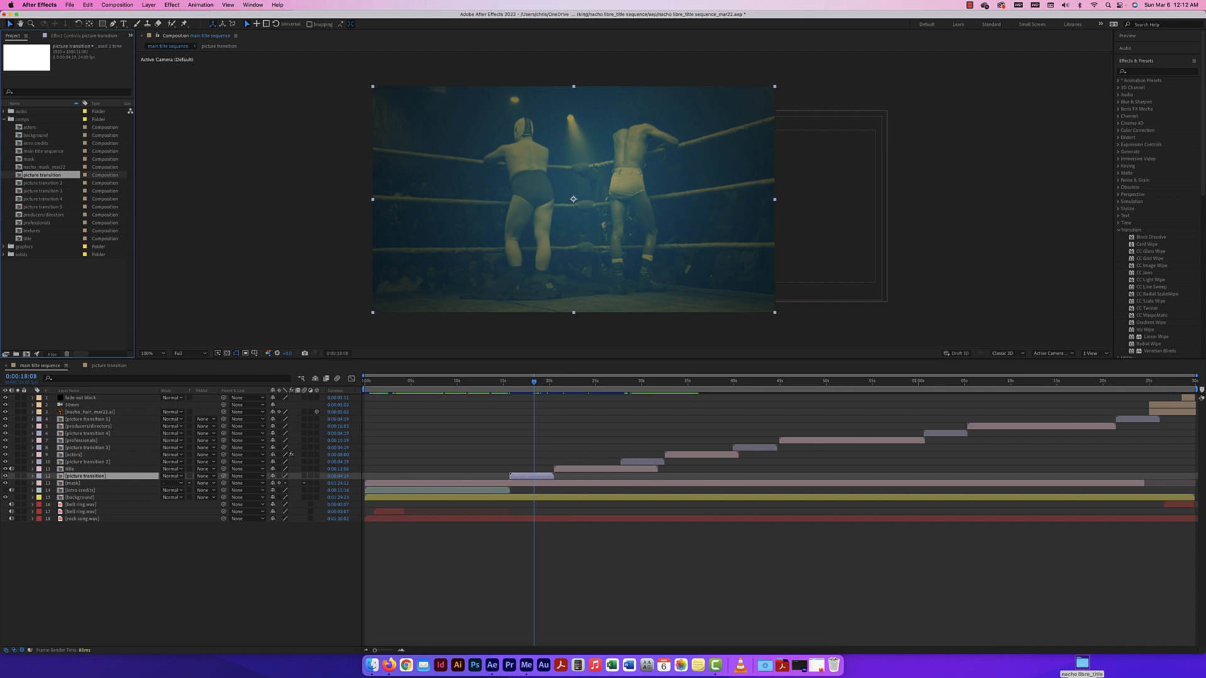
scroll(54, 236, right, 10)
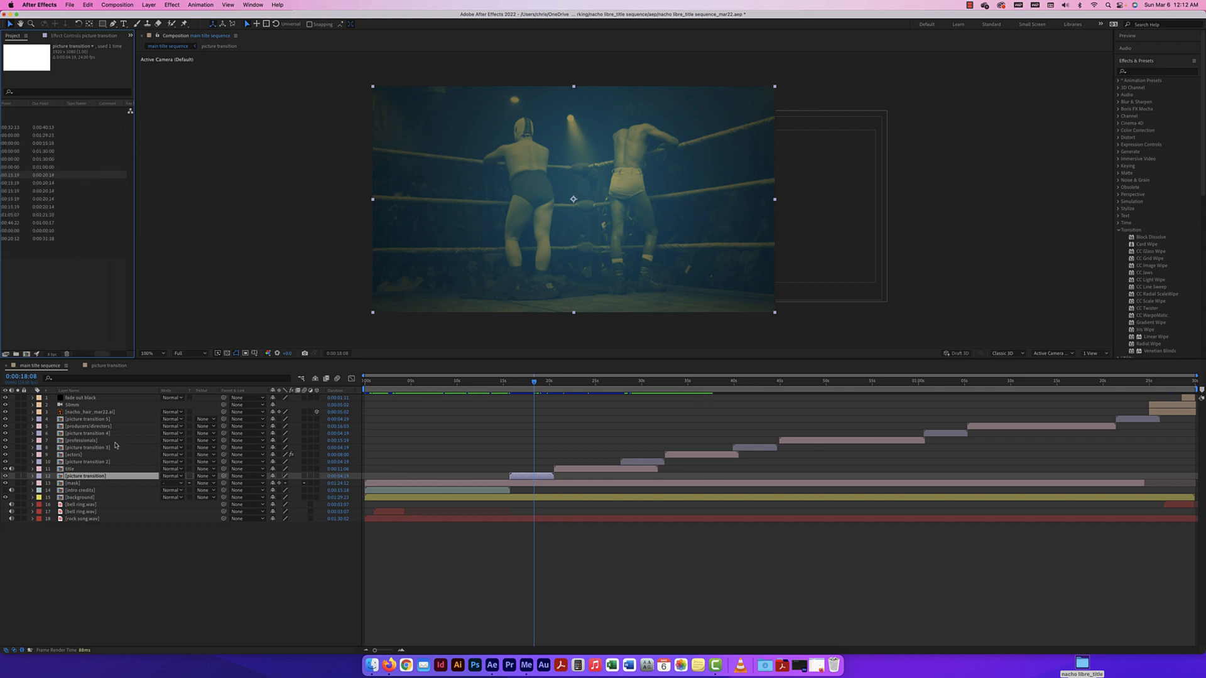
Duplicate the picture transition composition, add the copy as the main title sequence's top layer from its start, and scrub to 0:00:02:11
scroll(41, 235, left, 10)
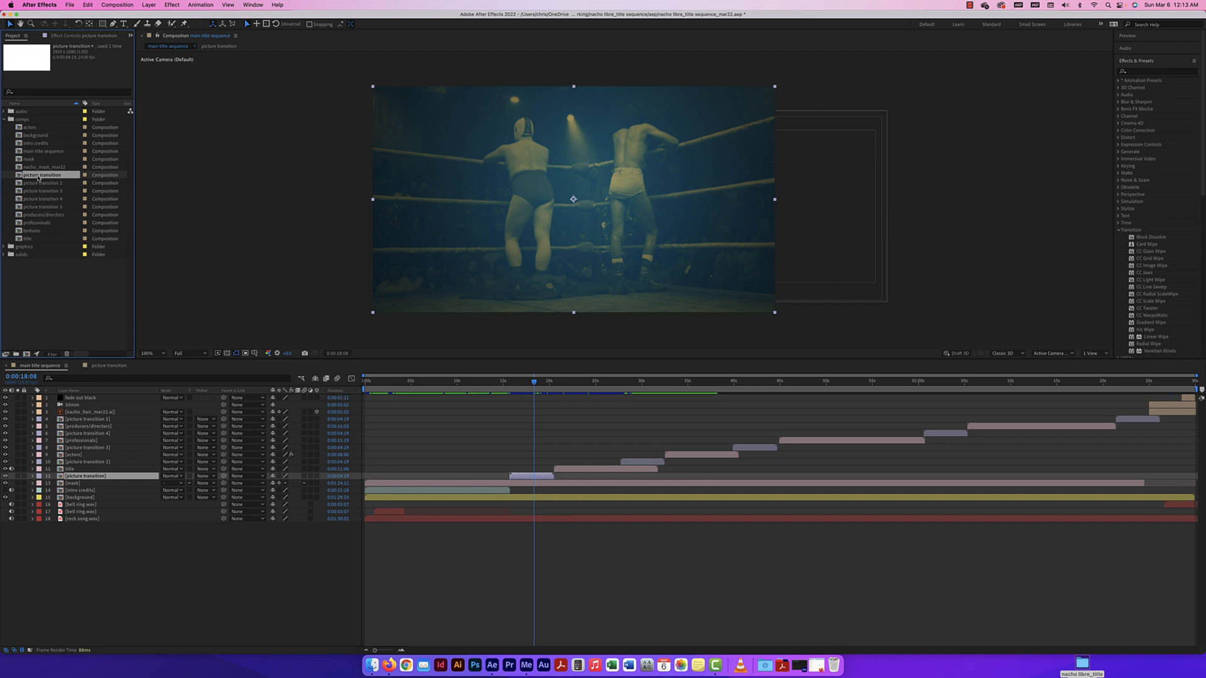
click(88, 6)
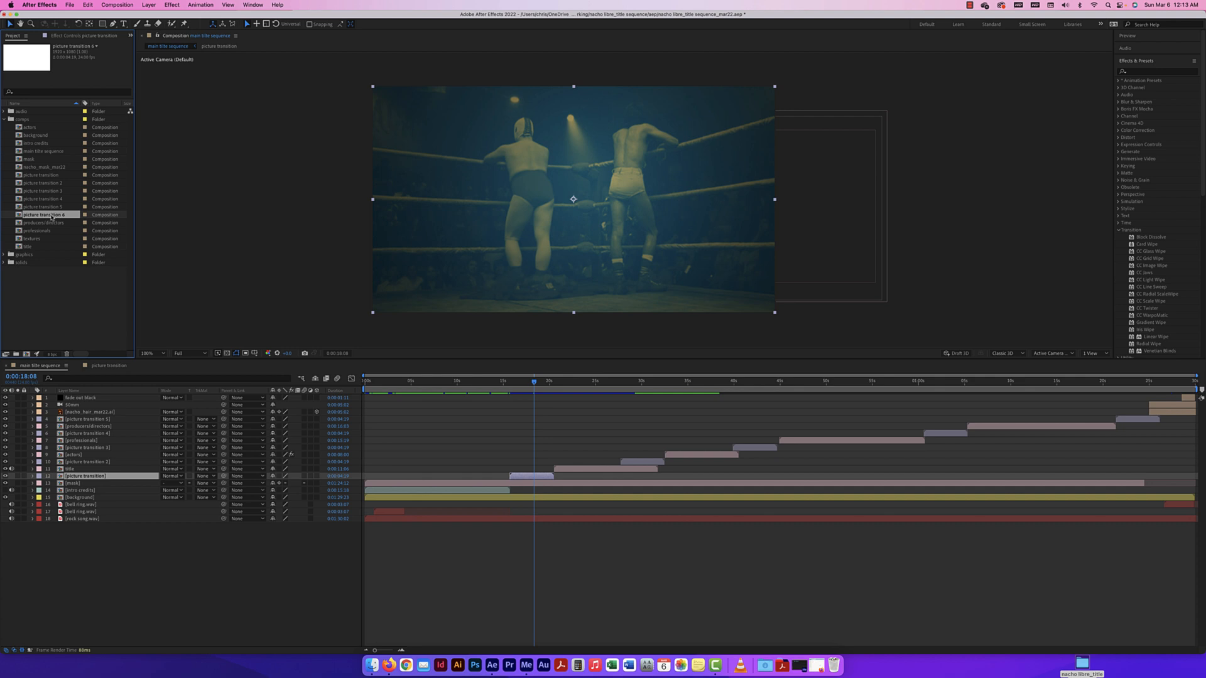
drag(53, 216, 86, 398)
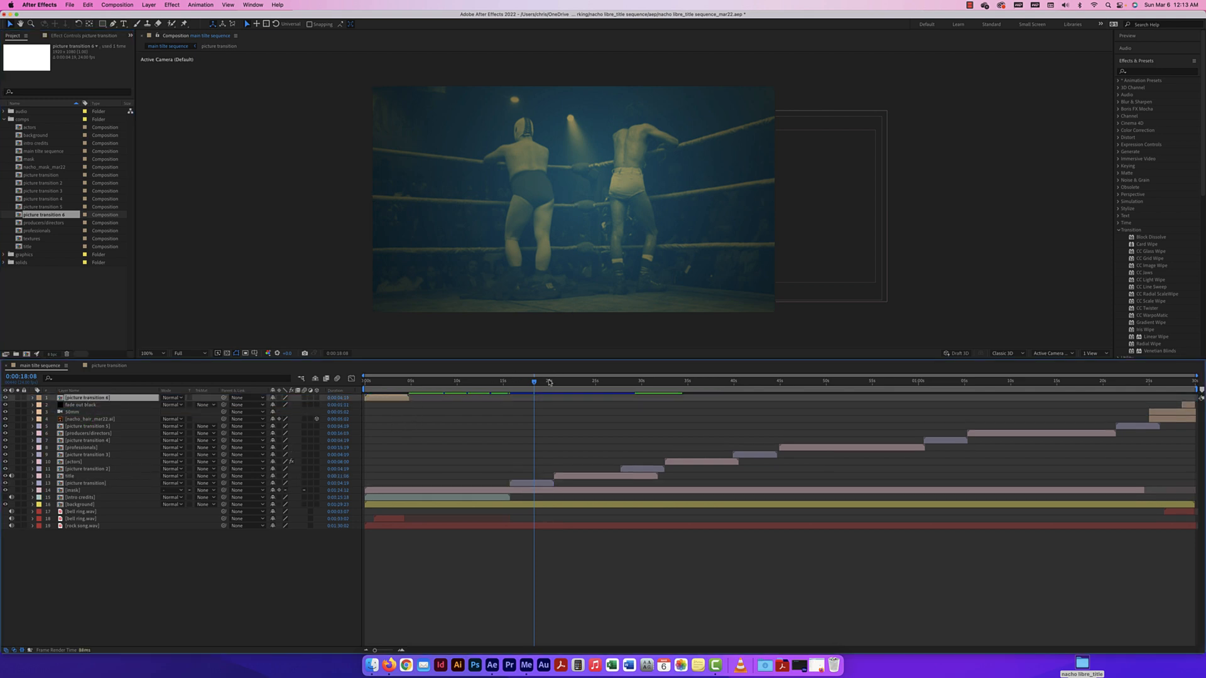
drag(549, 382, 388, 383)
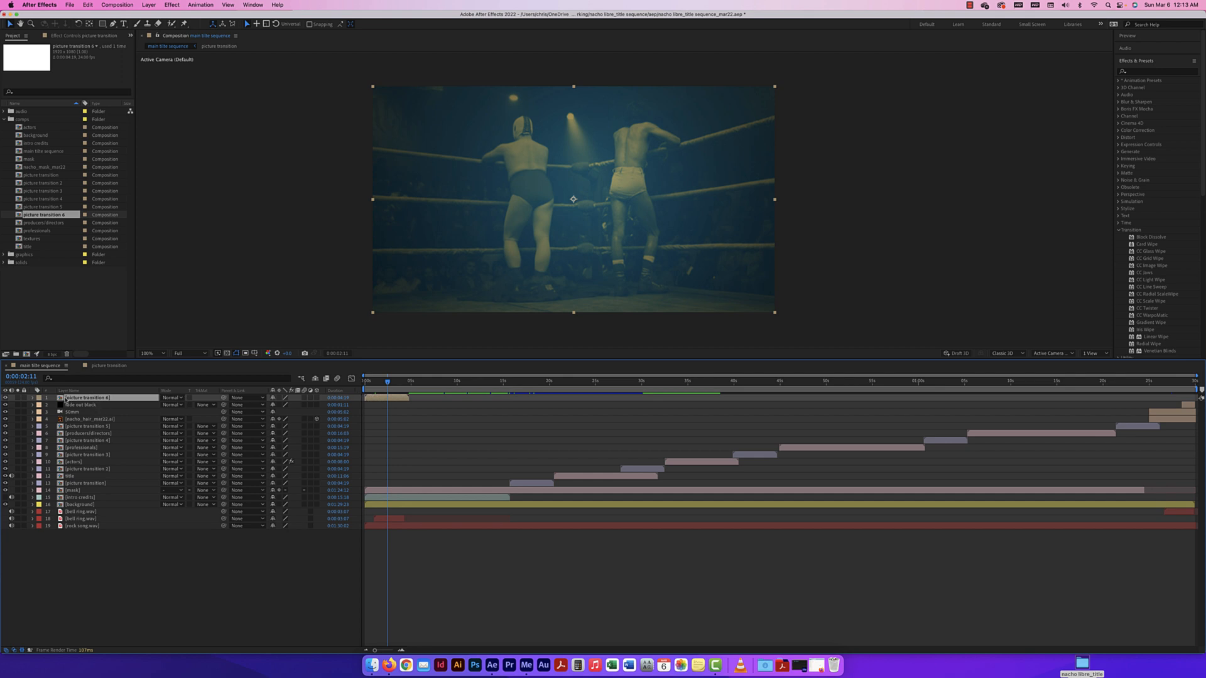
Open the duplicated picture transition composition from its layer and select the nacho ring pic layer at 0:00:18:06
double_click(65, 398)
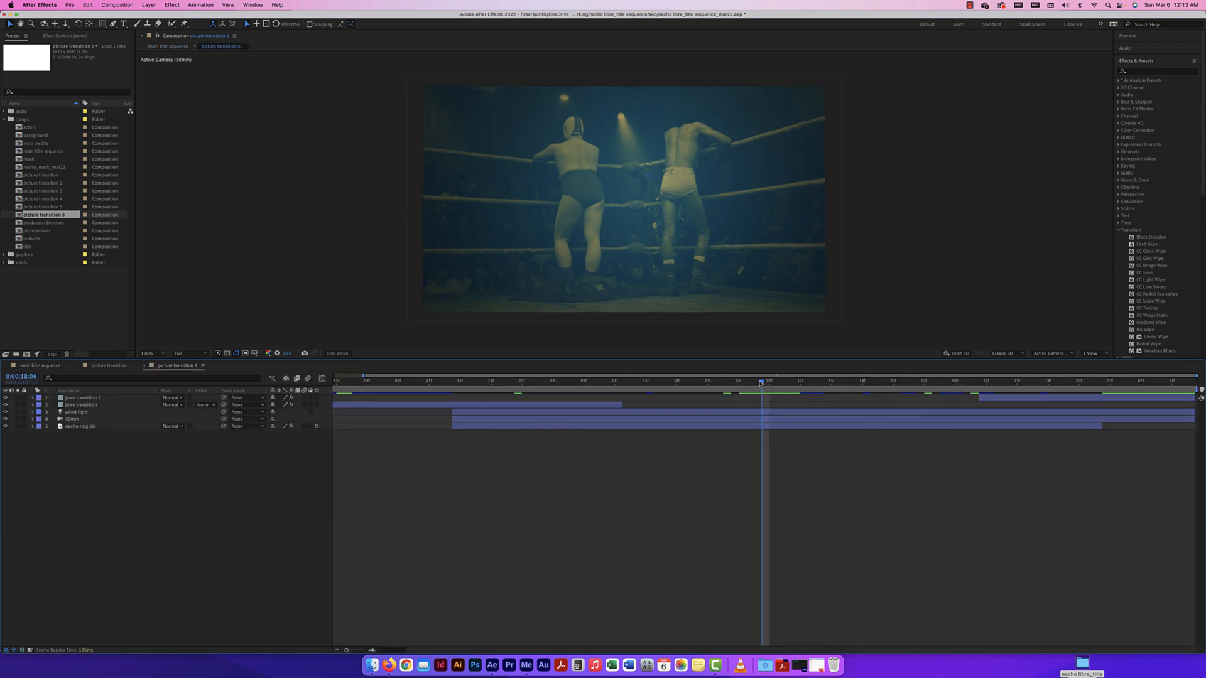
mouse_move(760, 383)
mouse_down()
mouse_move(484, 384)
mouse_move(762, 384)
mouse_up()
click(773, 427)
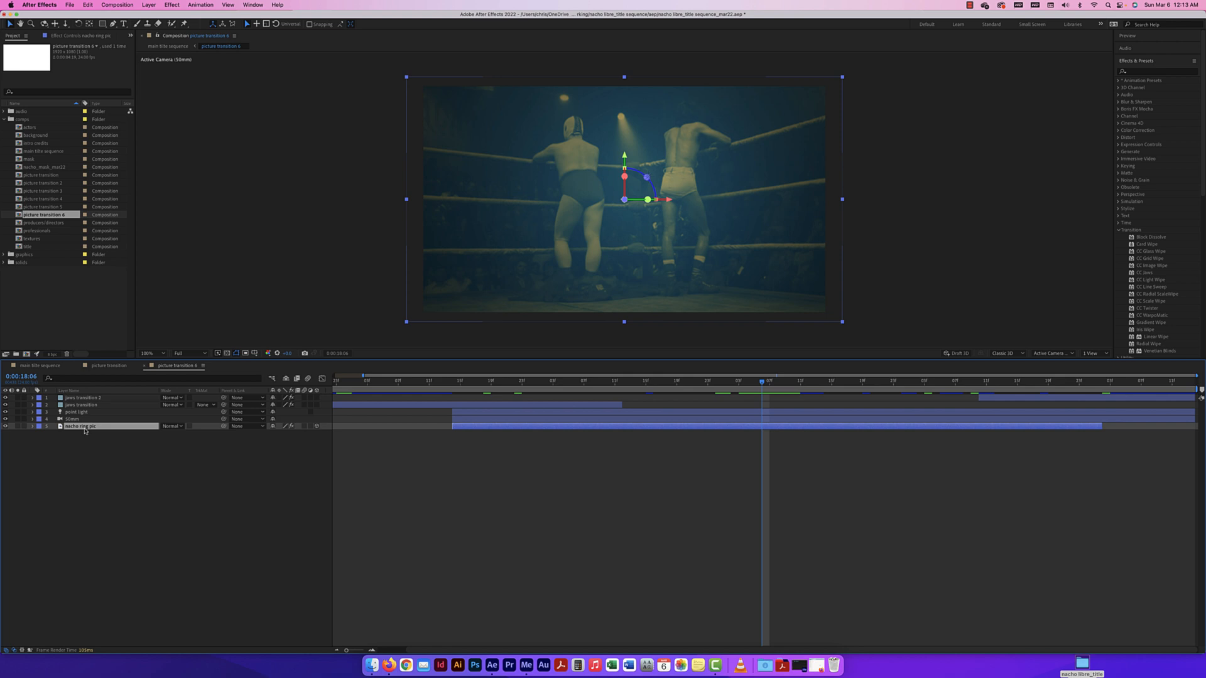
scroll(549, 405, left, 2)
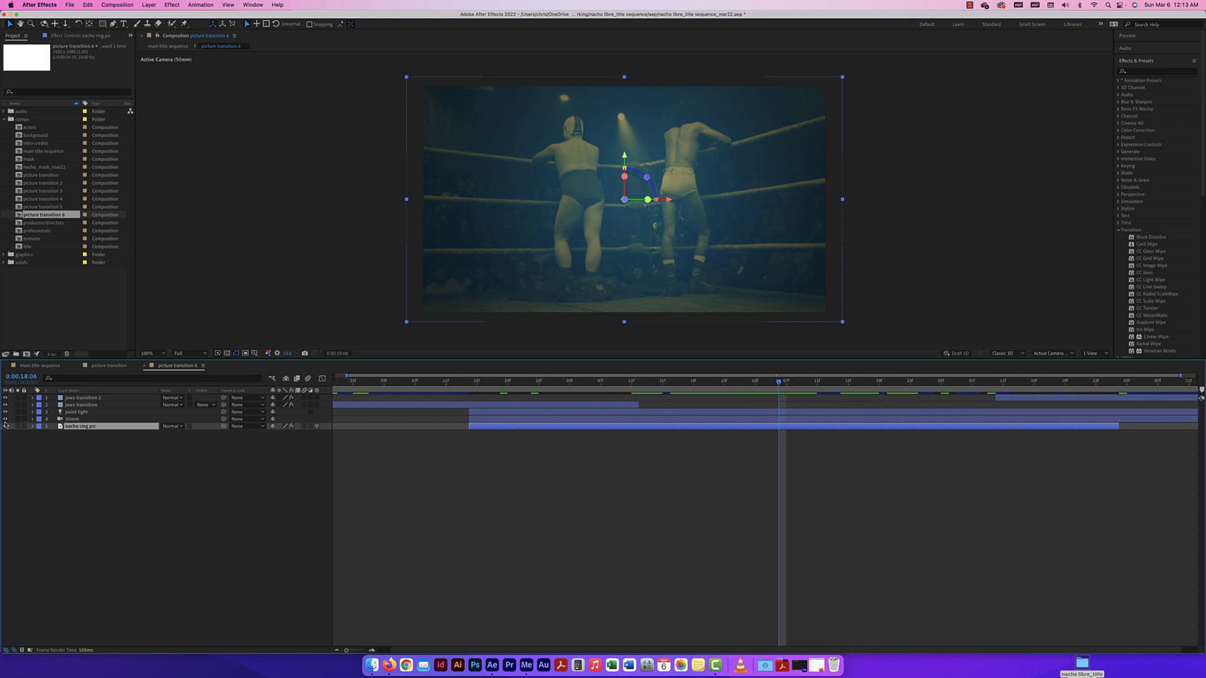
Look through the movie pics in the graphics folder and replace the nacho ring pic layer's source with the 9.07.08 PM screenshot
click(4, 254)
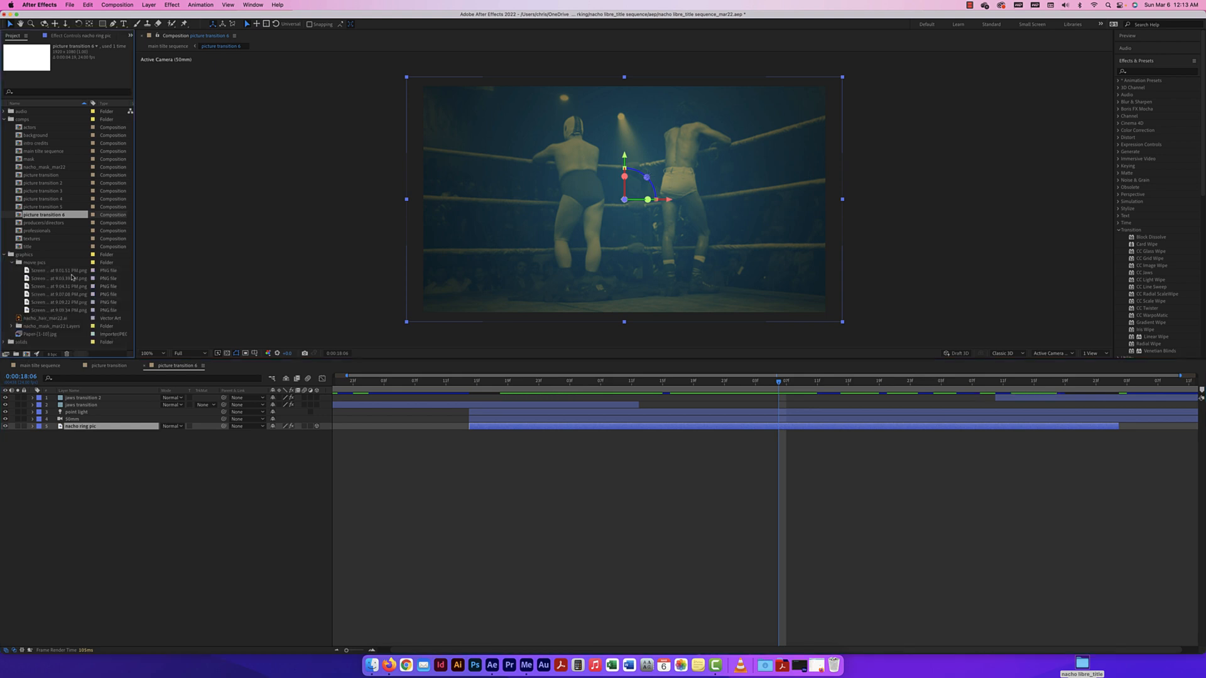
click(70, 271)
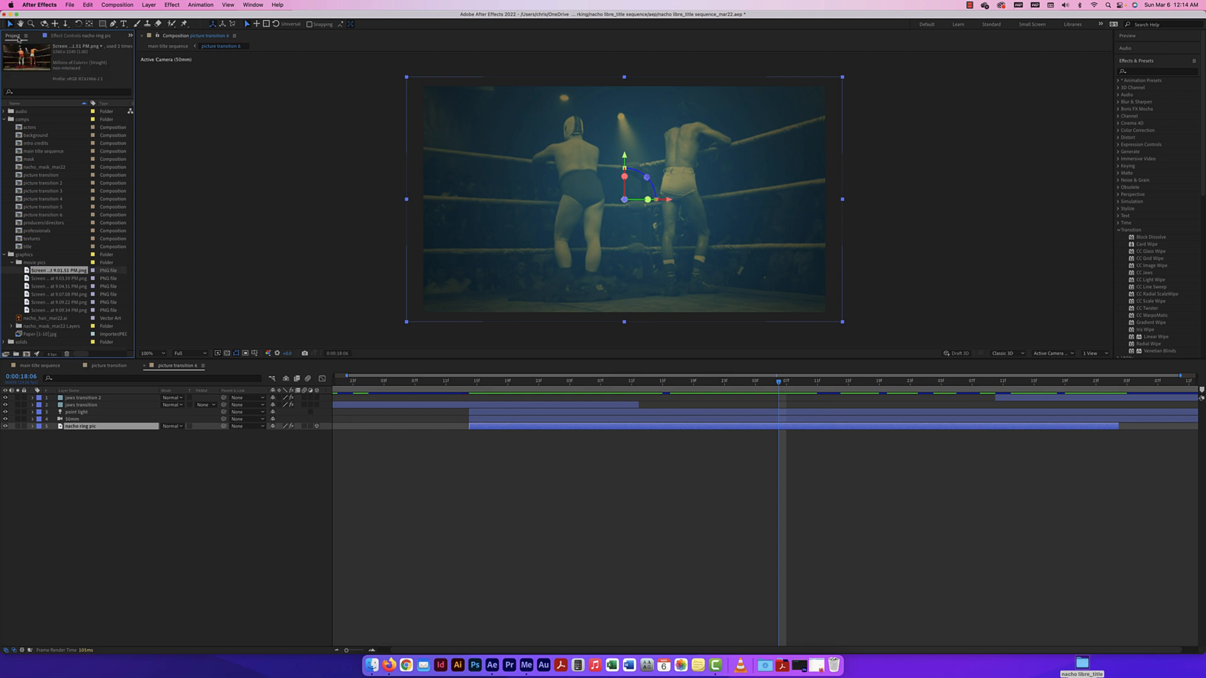
click(49, 280)
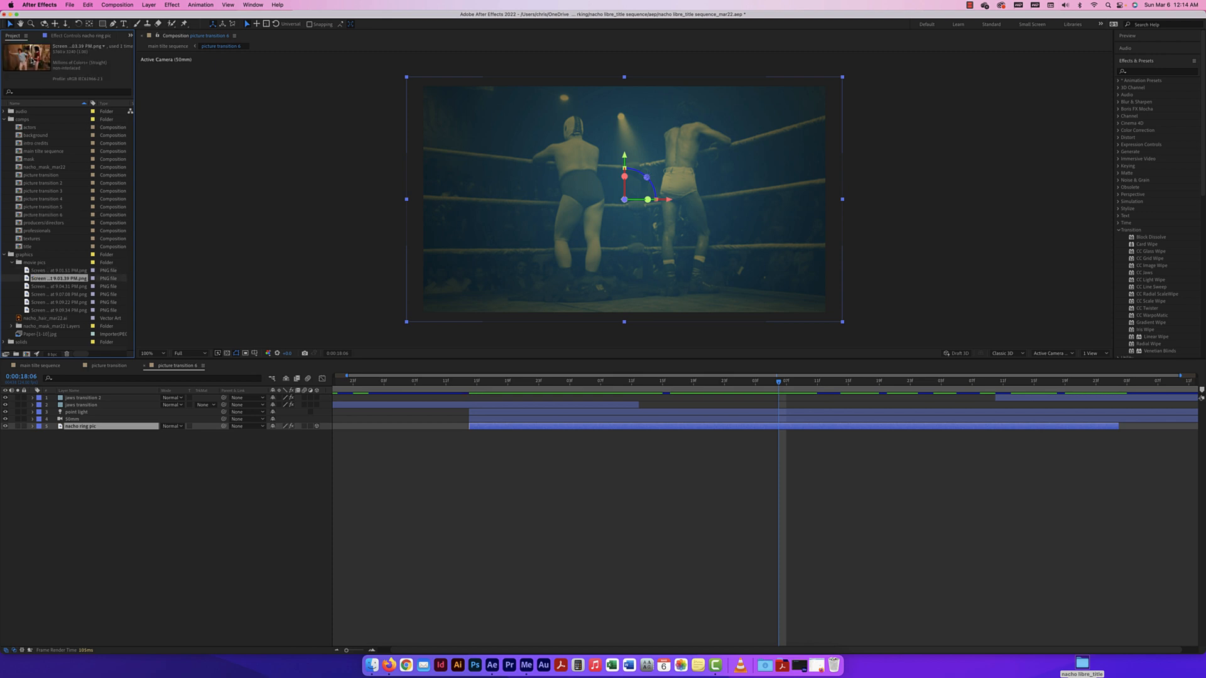
click(61, 287)
click(61, 295)
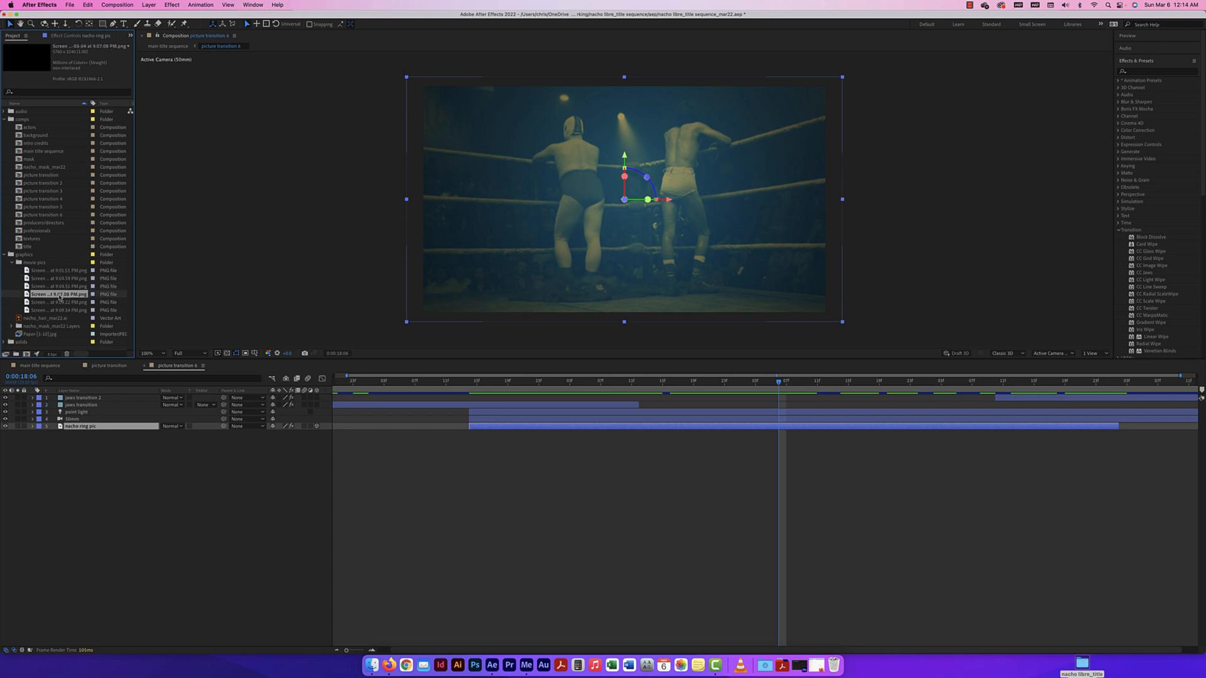
click(60, 304)
click(61, 311)
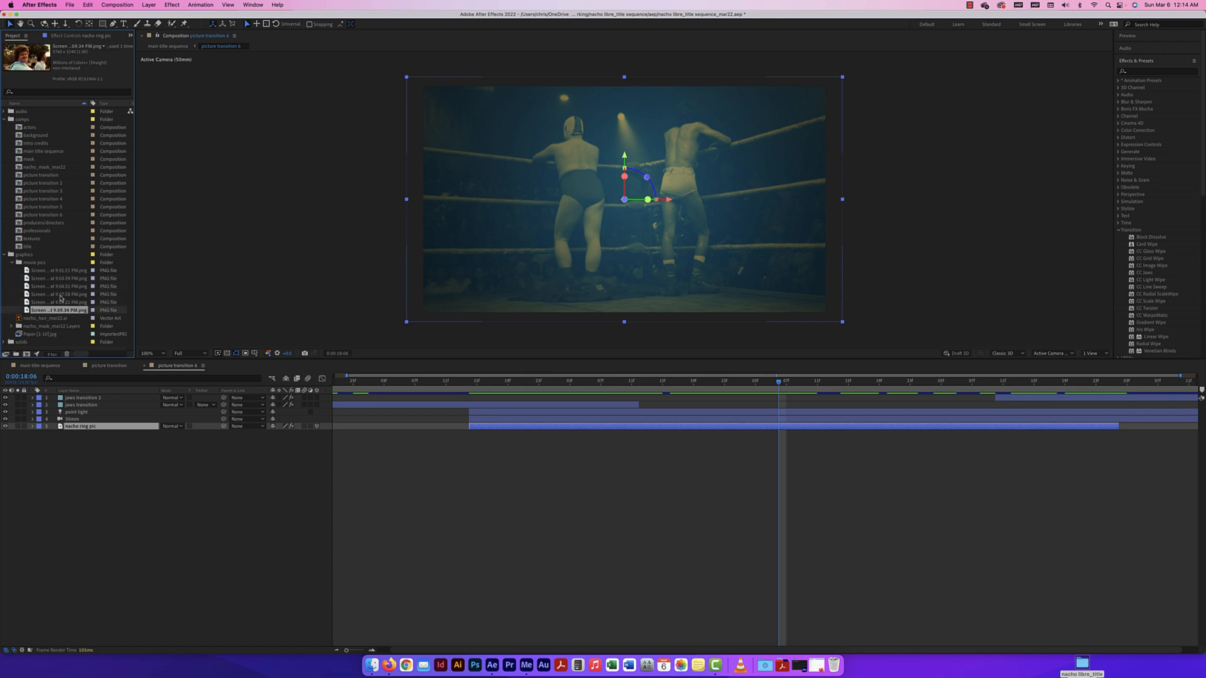
click(60, 296)
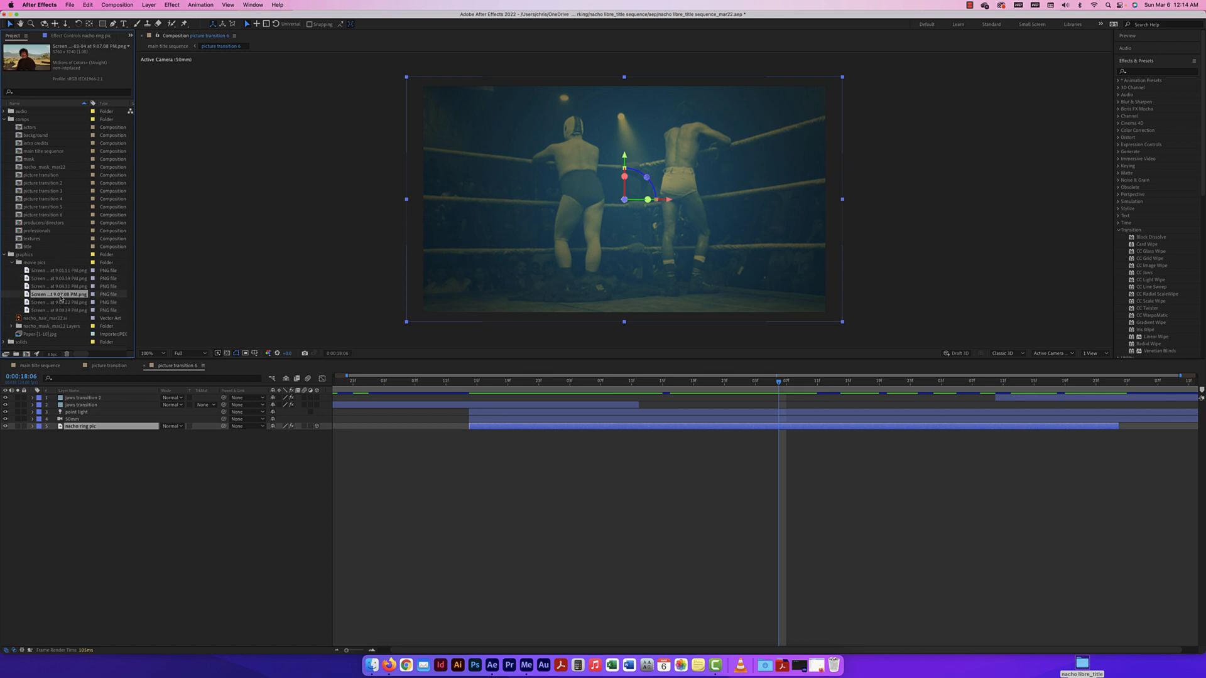
click(786, 430)
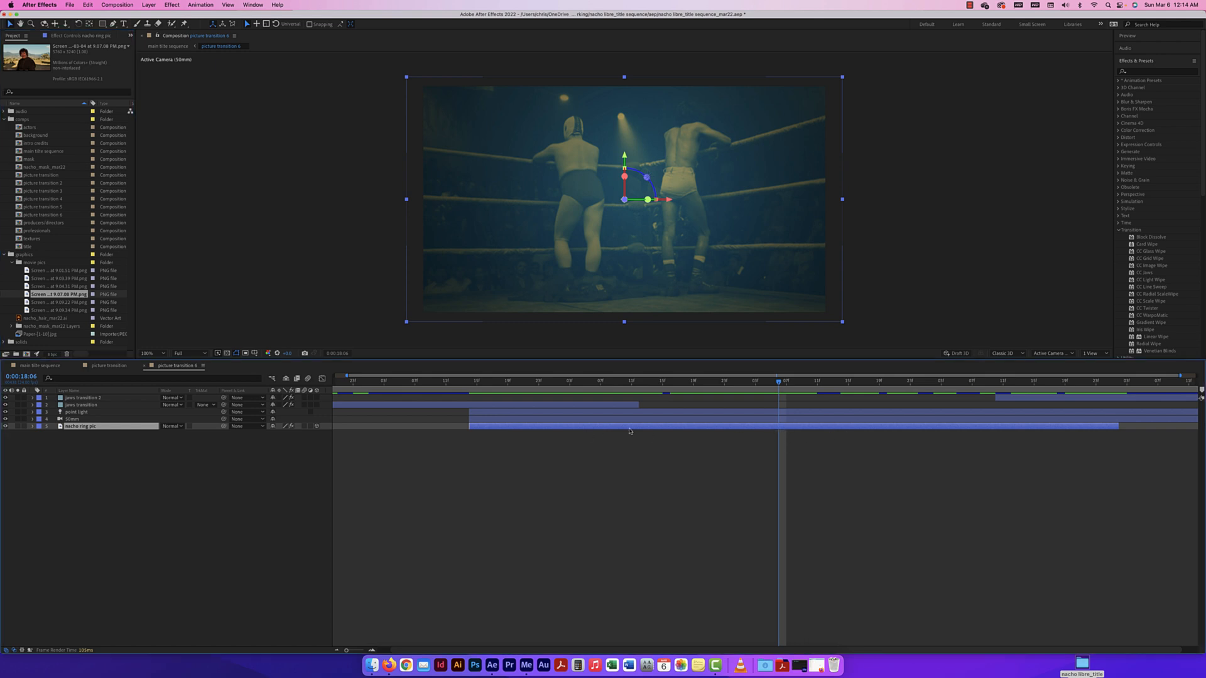
click(56, 298)
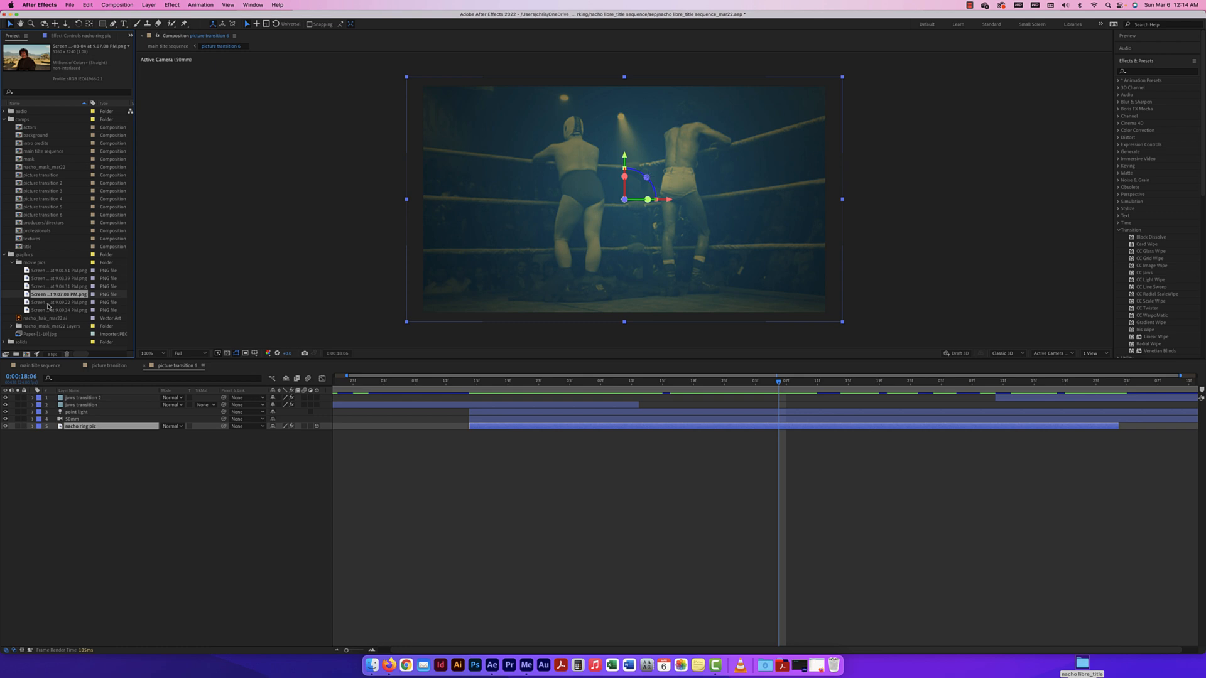
key(alt+super+slash)
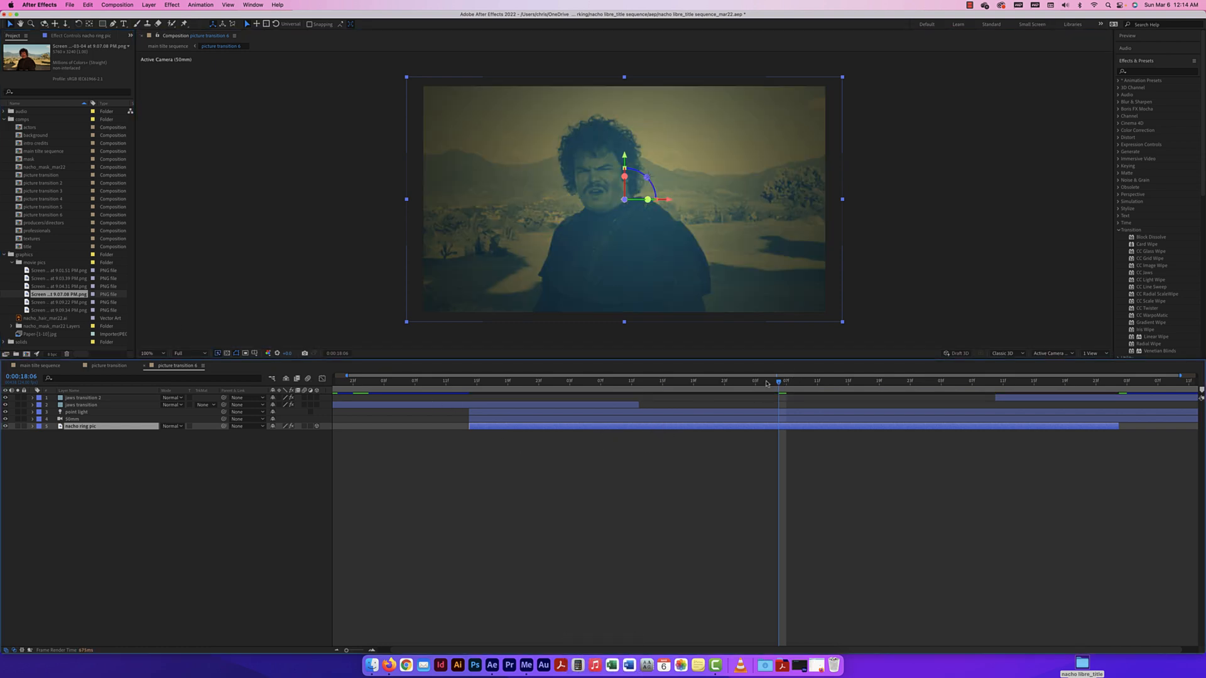
Scrub the duplicated transition with its replaced picture, and inspect the picture layer's transform properties and Tint effect
drag(781, 381, 756, 391)
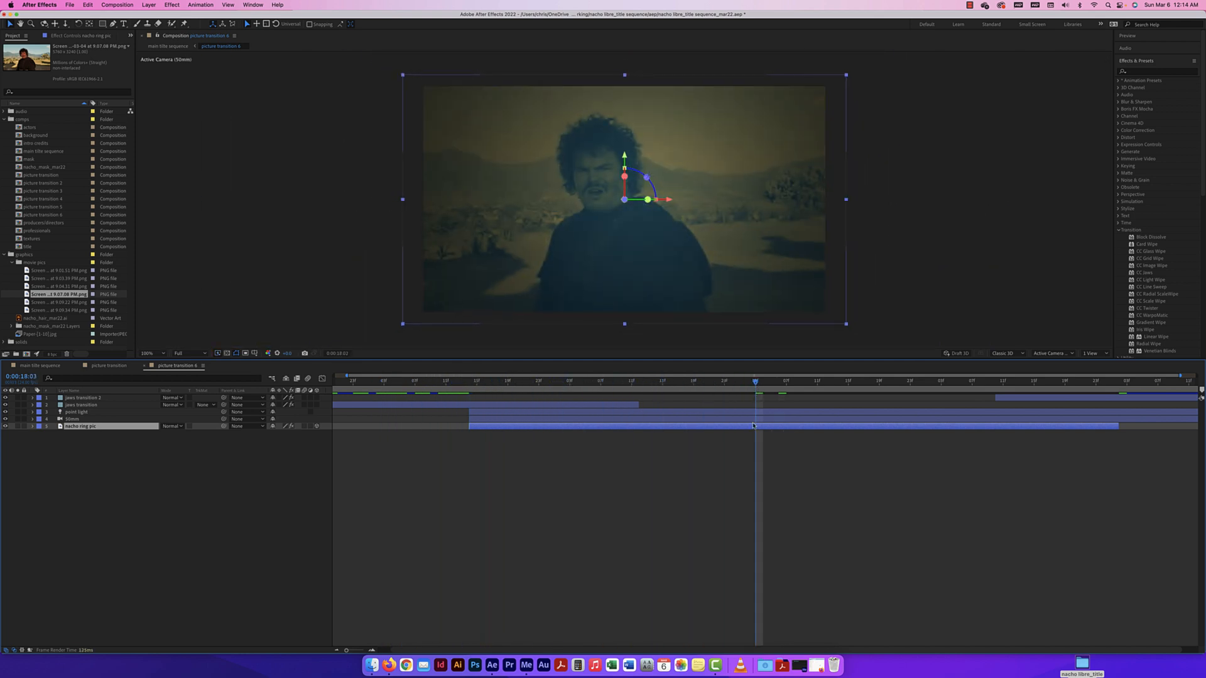
click(32, 427)
click(40, 441)
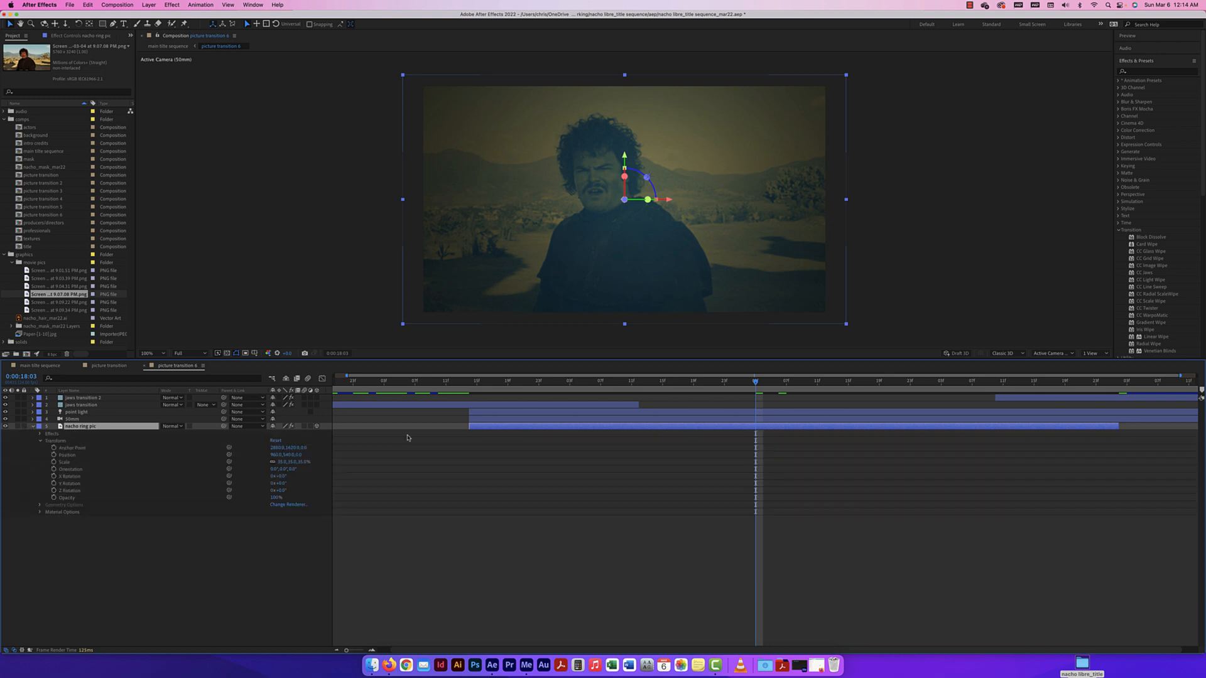
click(40, 441)
click(40, 434)
scroll(759, 370, right, 1)
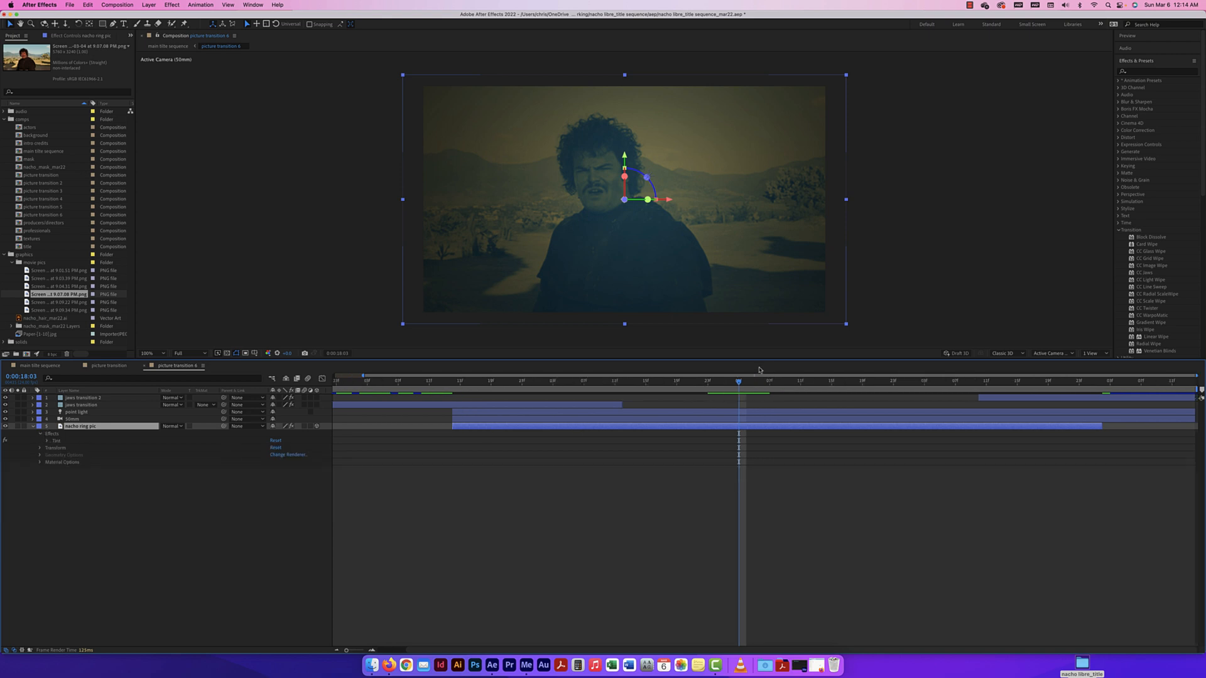
drag(740, 384, 1035, 391)
Return to the main title sequence and preview the added picture transition from 0:00:00:00 with the system sound muted
click(39, 366)
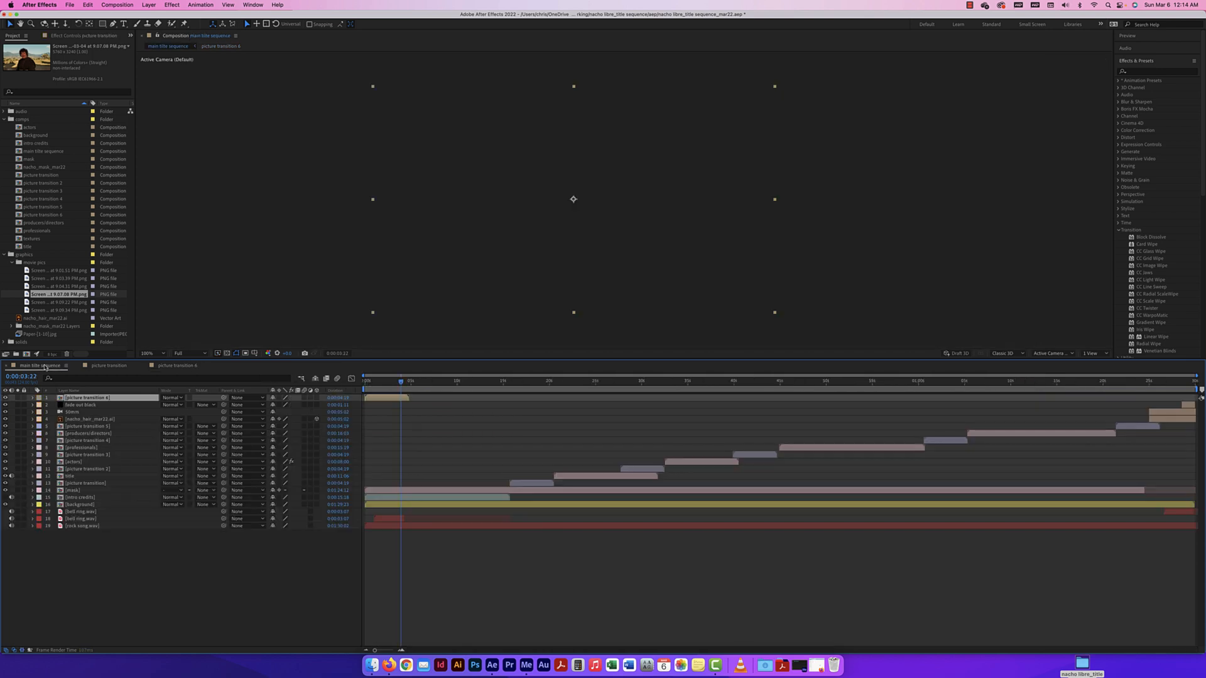
drag(399, 384, 364, 384)
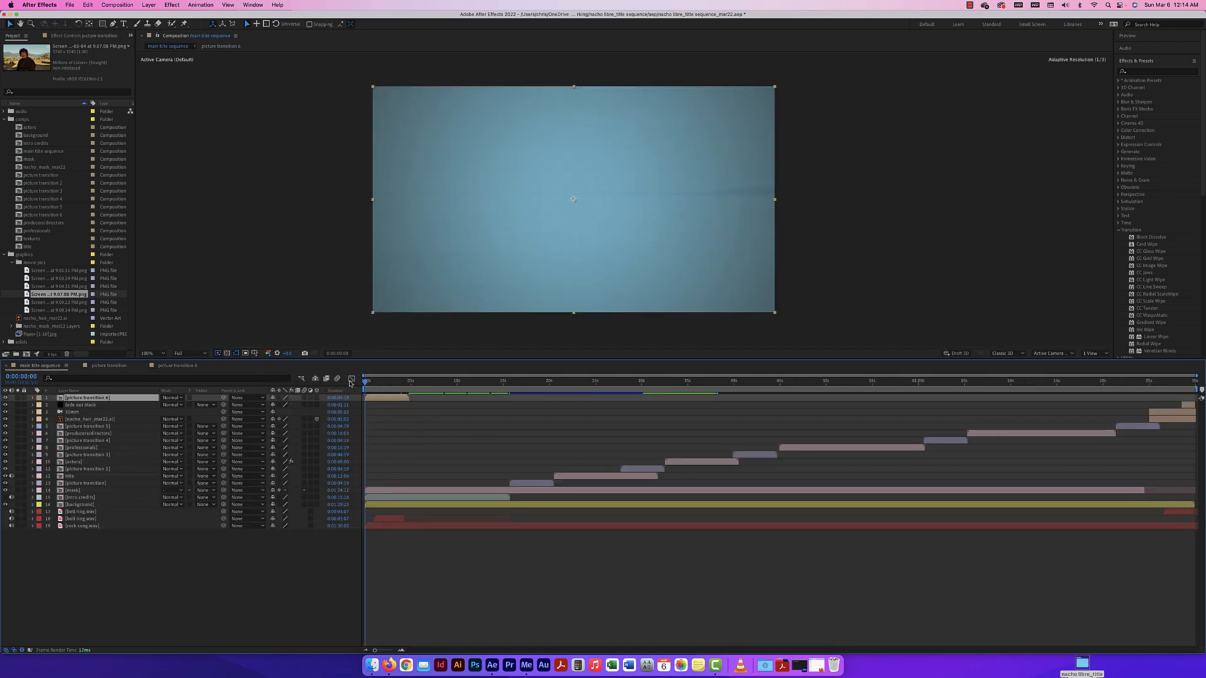
key(space)
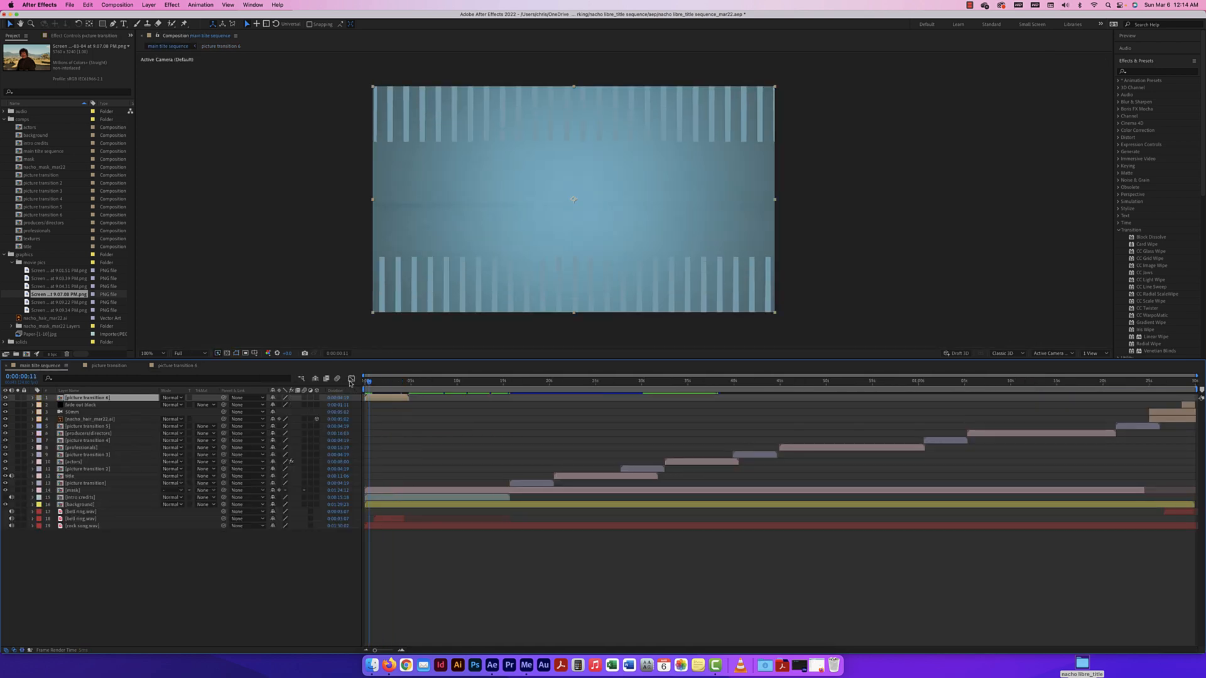
key(XF86AudioMute)
key(XF86AudioMute)
key(space)
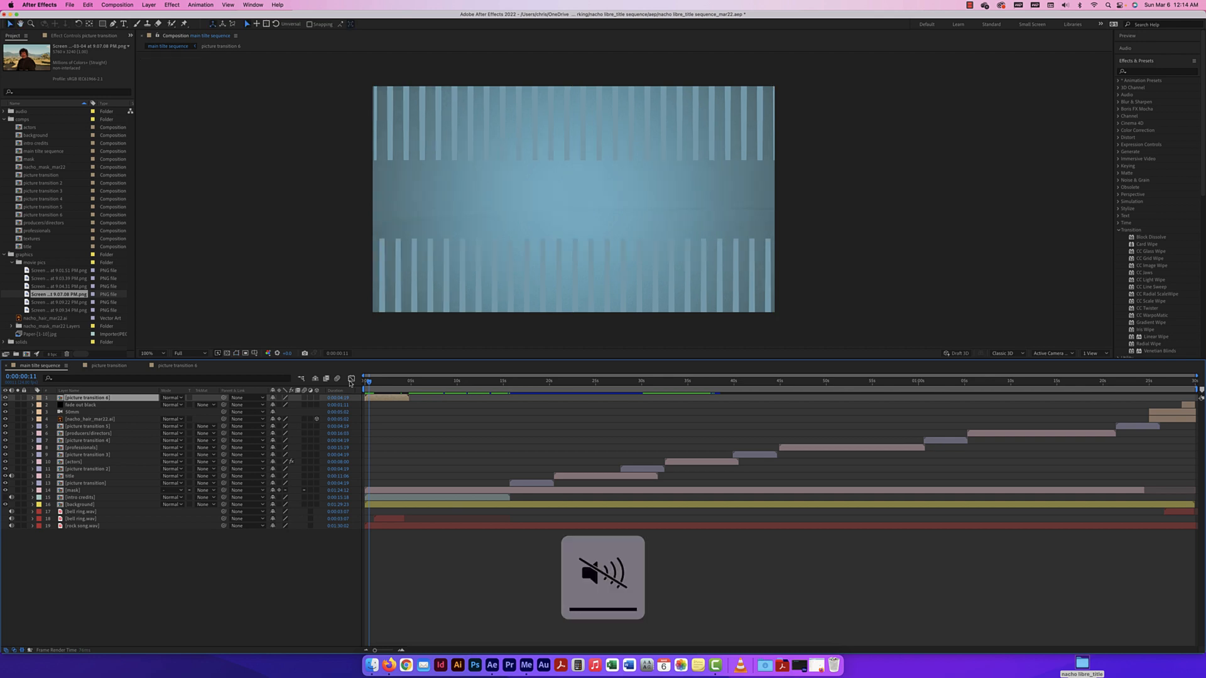
key(space)
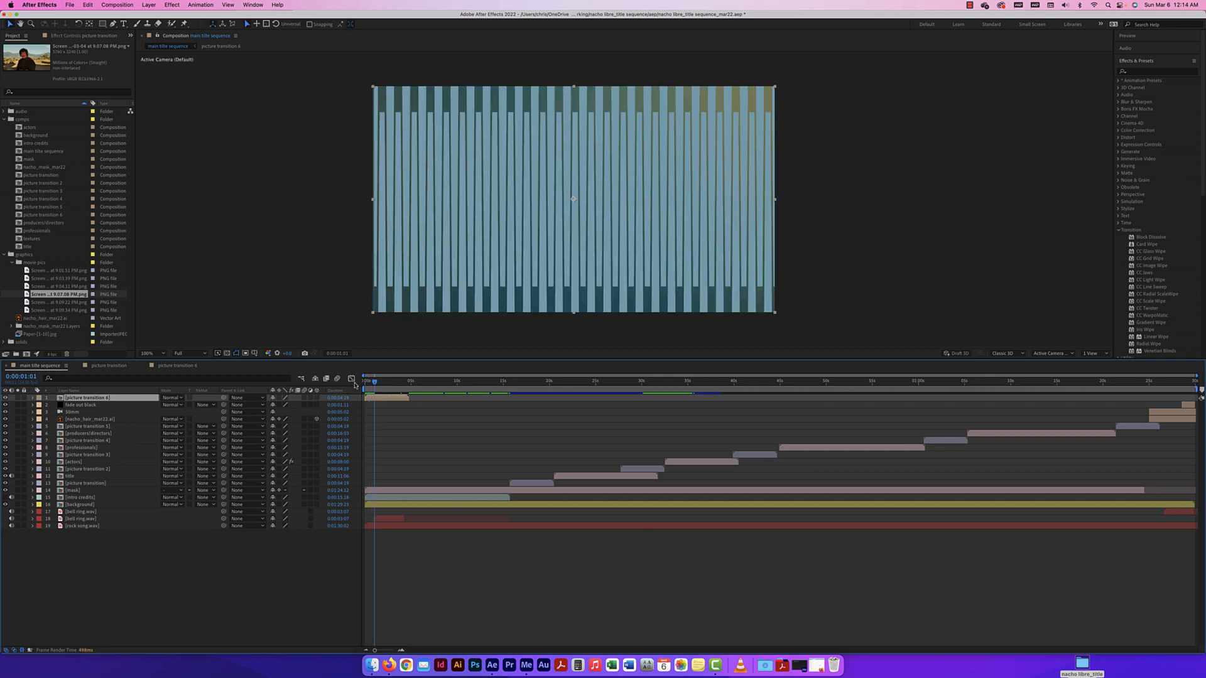
key(Home)
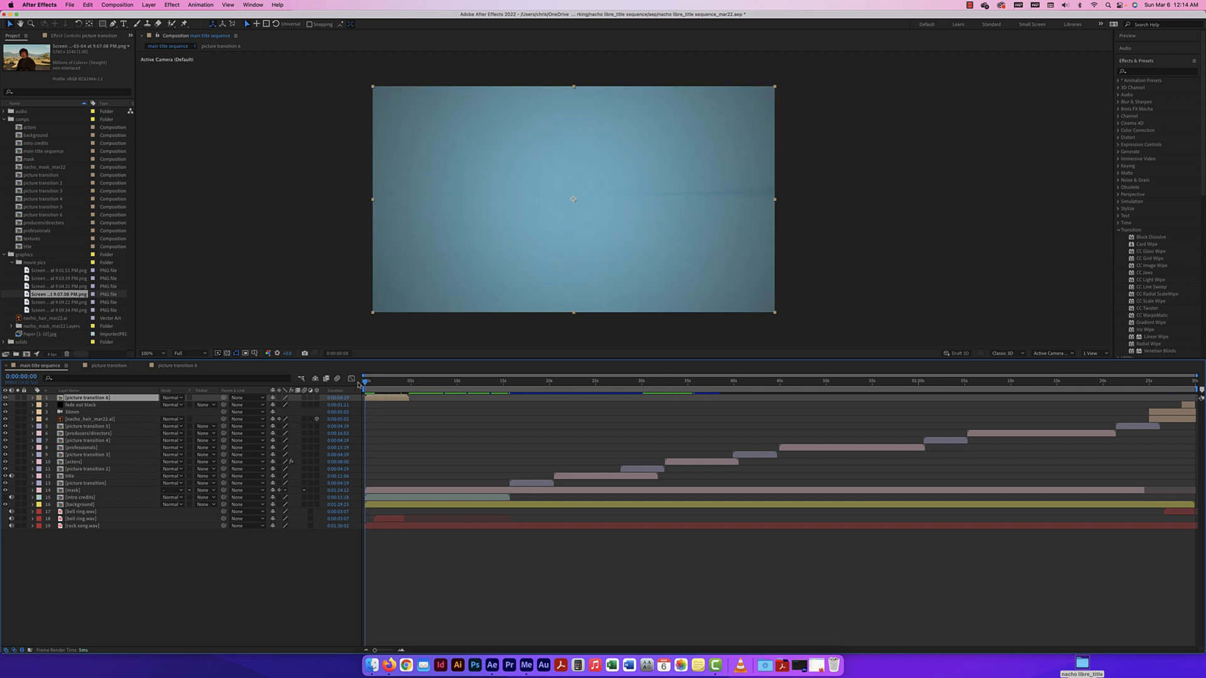
key(space)
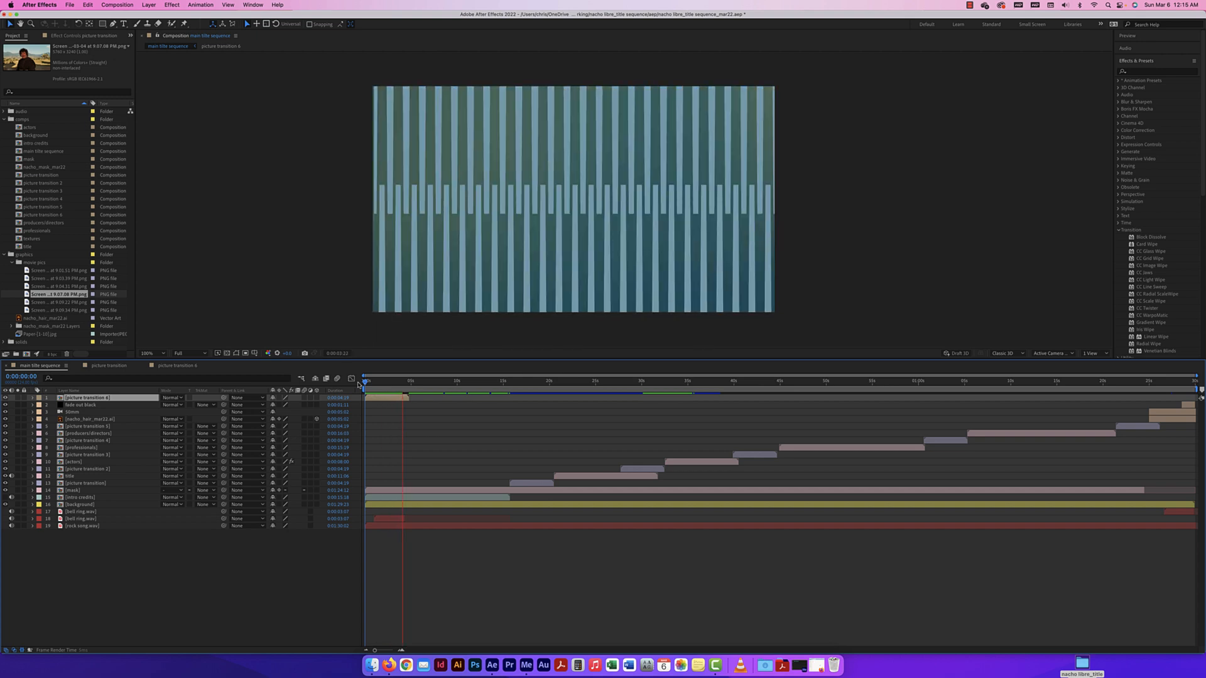
key(space)
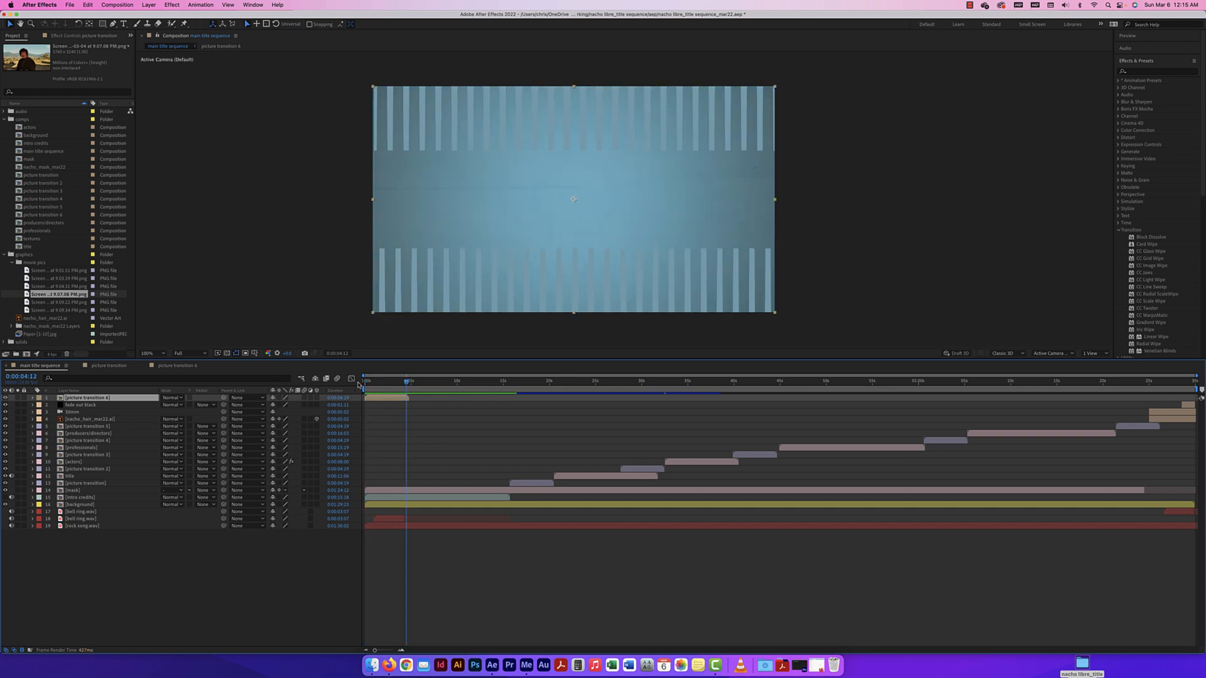
Switch to Finder, open the nacho libre_title sequence folder and view its aep, assets and audio folders
click(1083, 666)
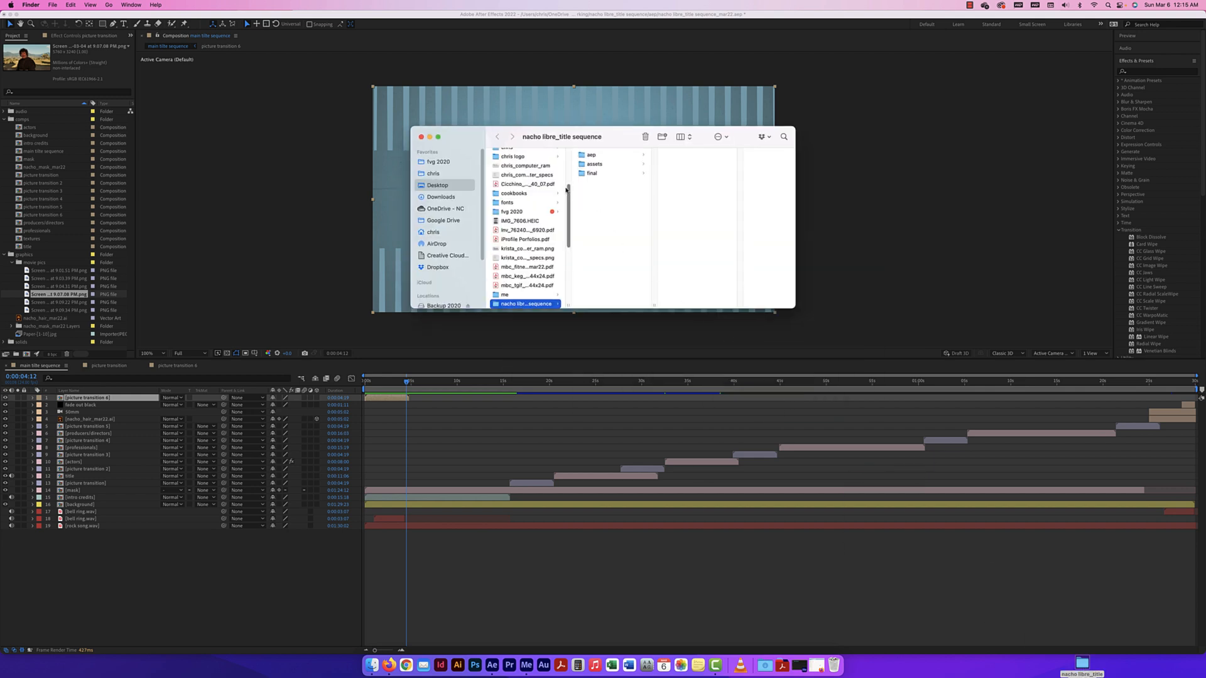
click(605, 166)
click(601, 156)
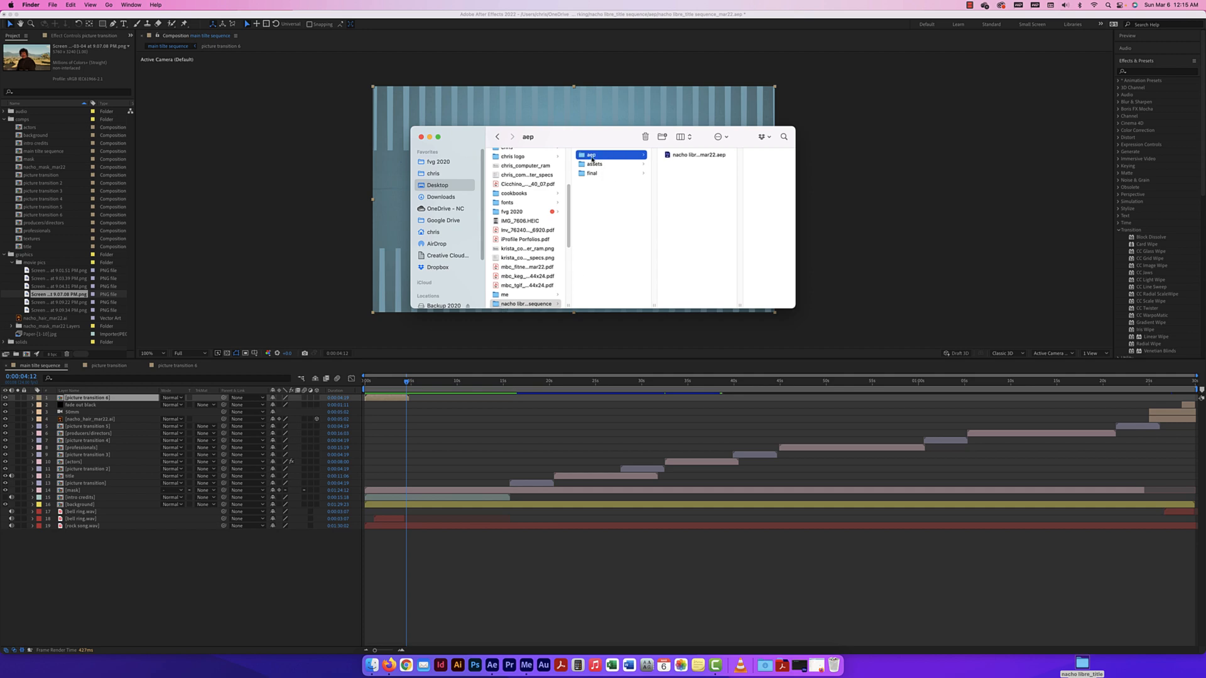
click(607, 164)
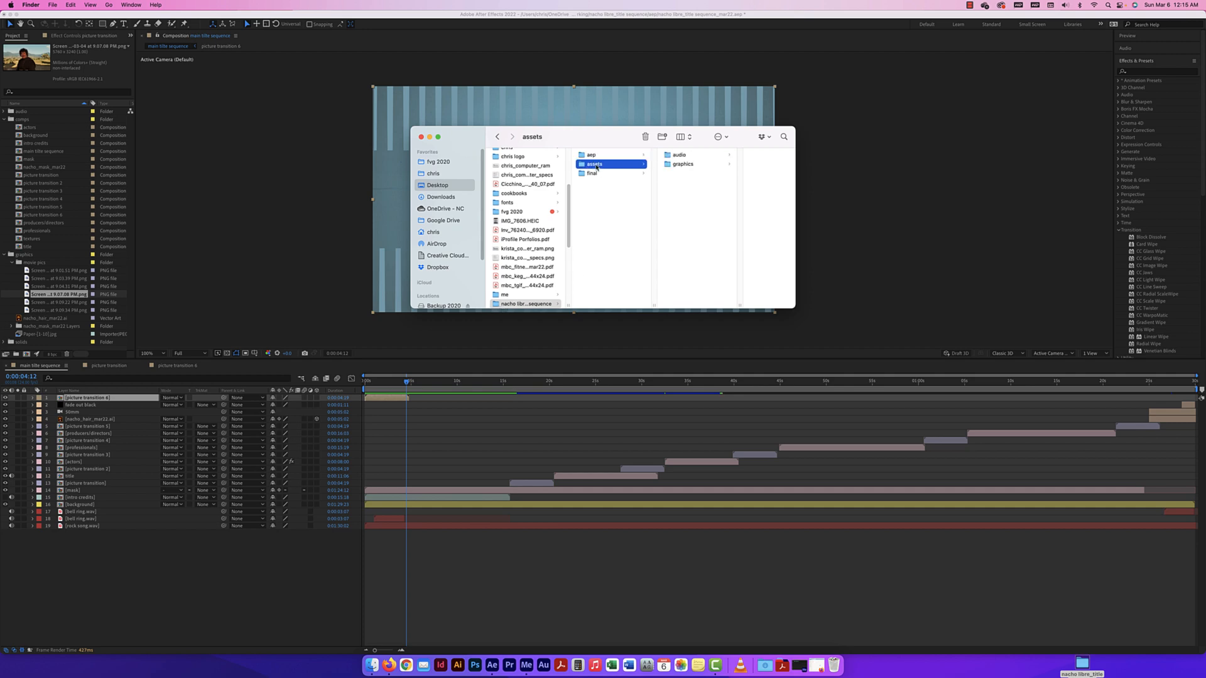
click(677, 156)
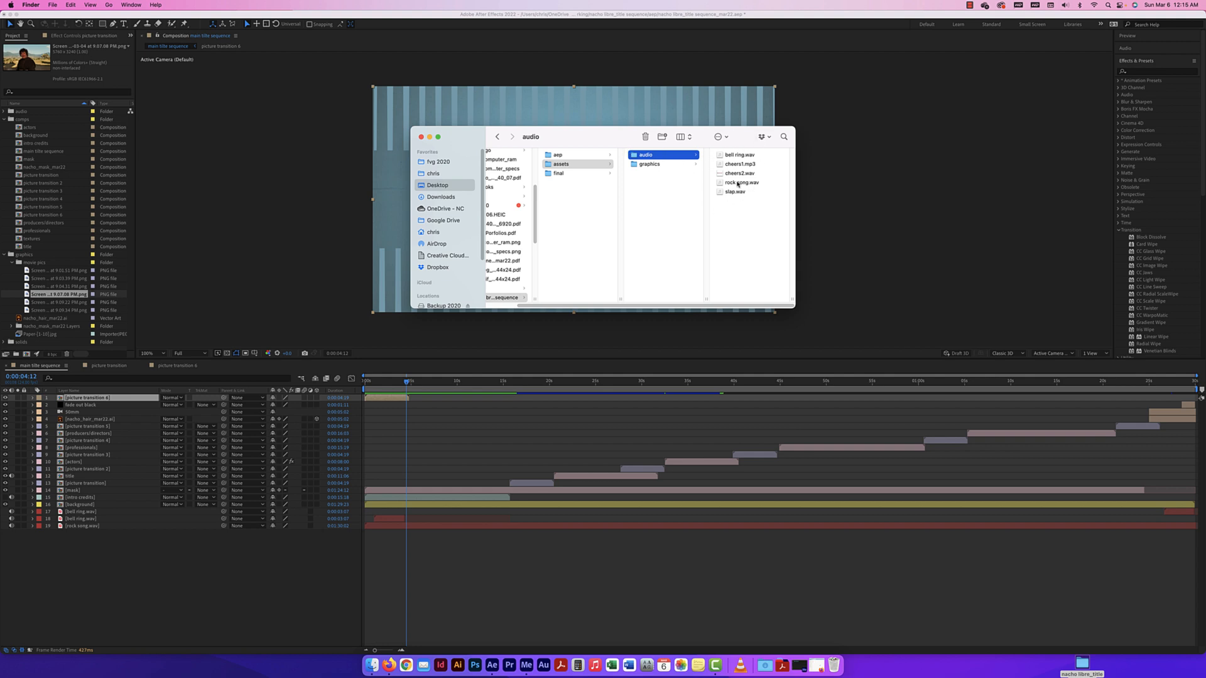
View the contents of the graphics folder, including nacho_mask_mar22.ai and the textures and movie_pics folders
key(Down)
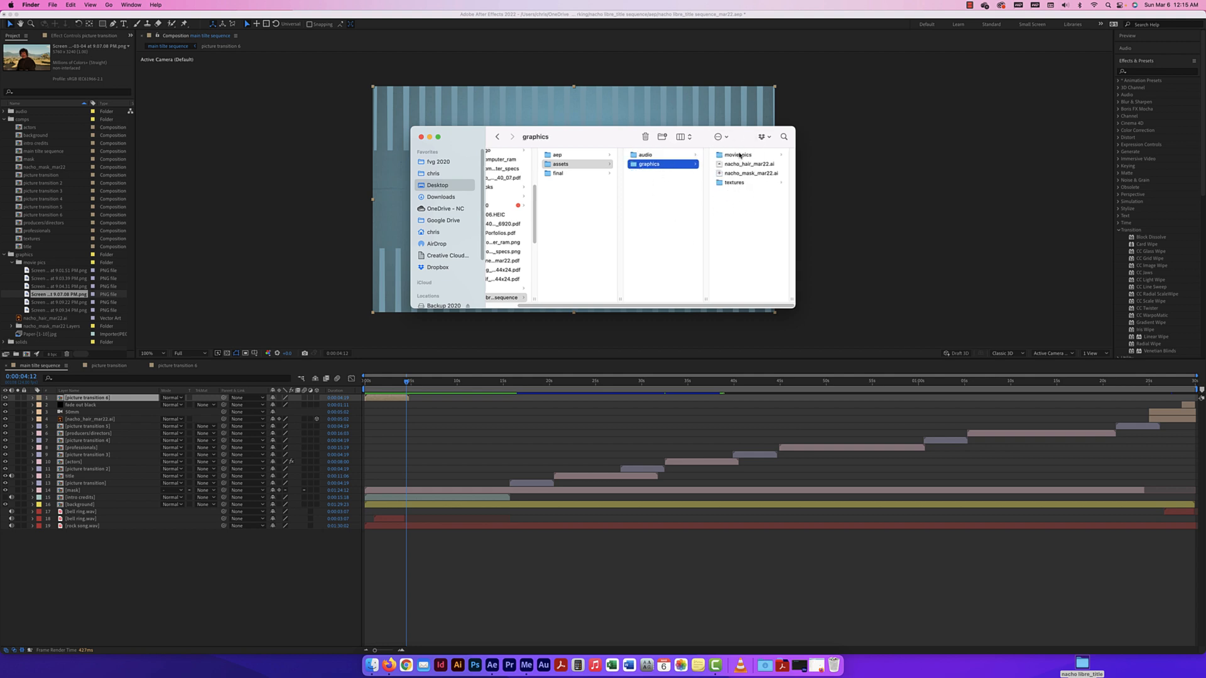
click(741, 164)
click(670, 174)
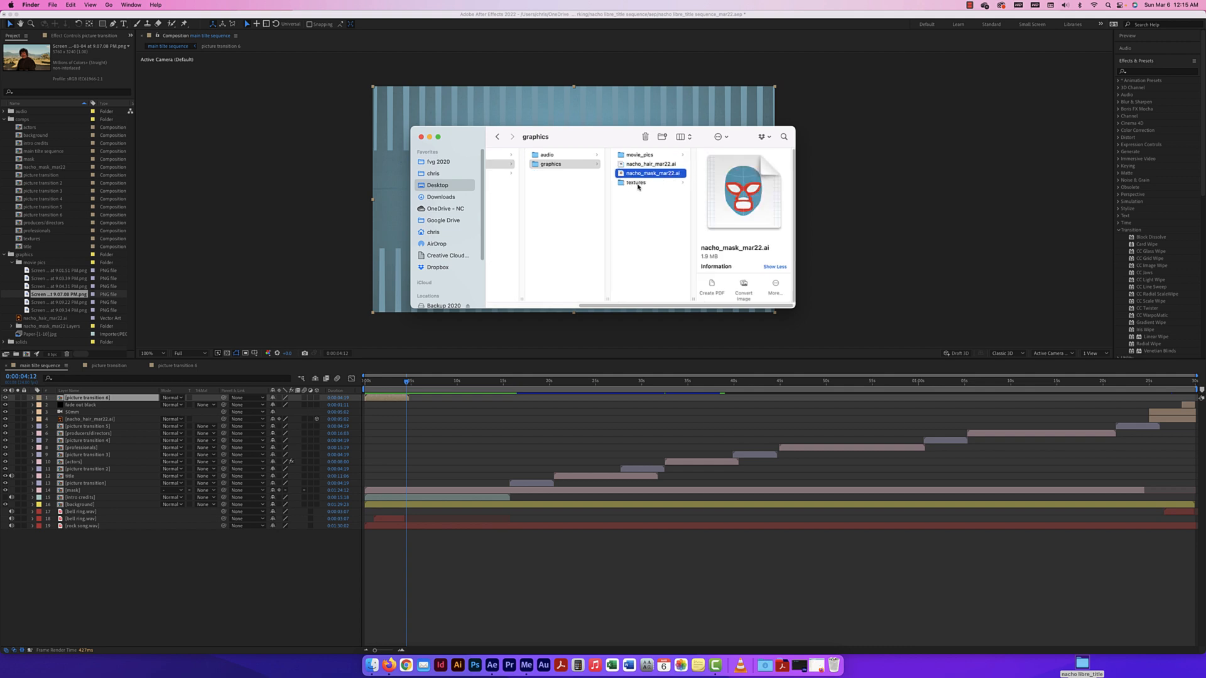
click(637, 183)
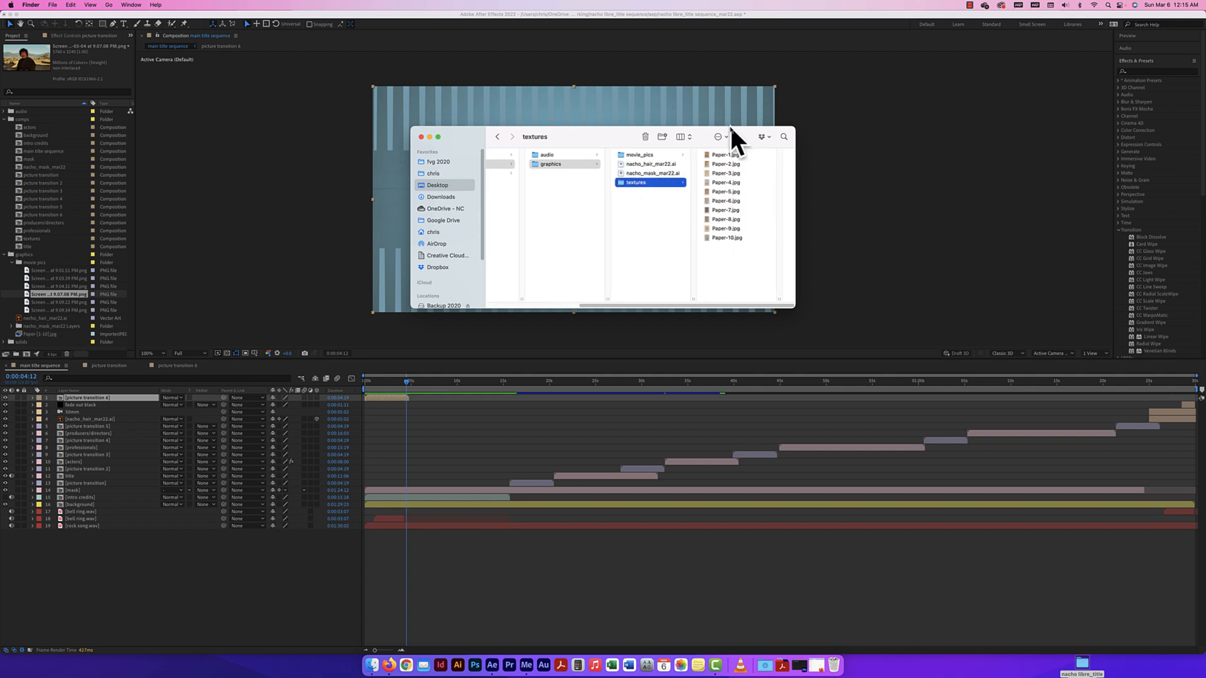
click(648, 155)
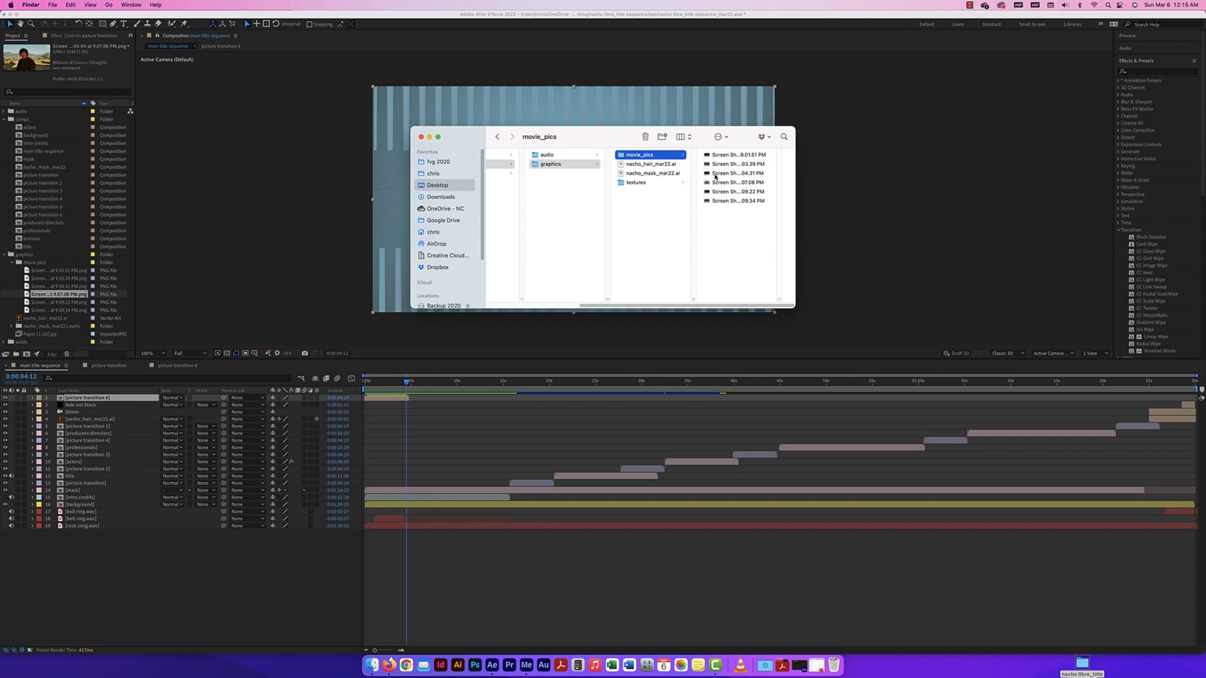
Select the textures folder in Finder and import its paper images into the project as one image sequence
click(634, 183)
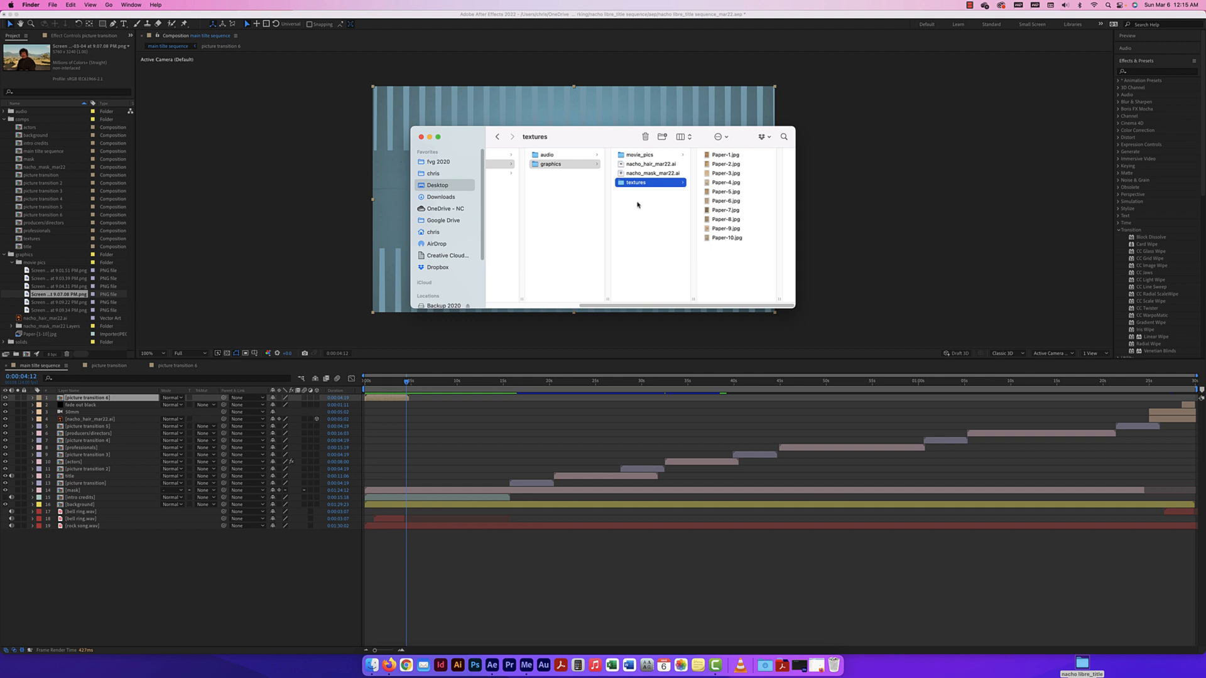
drag(745, 254, 713, 149)
click(559, 220)
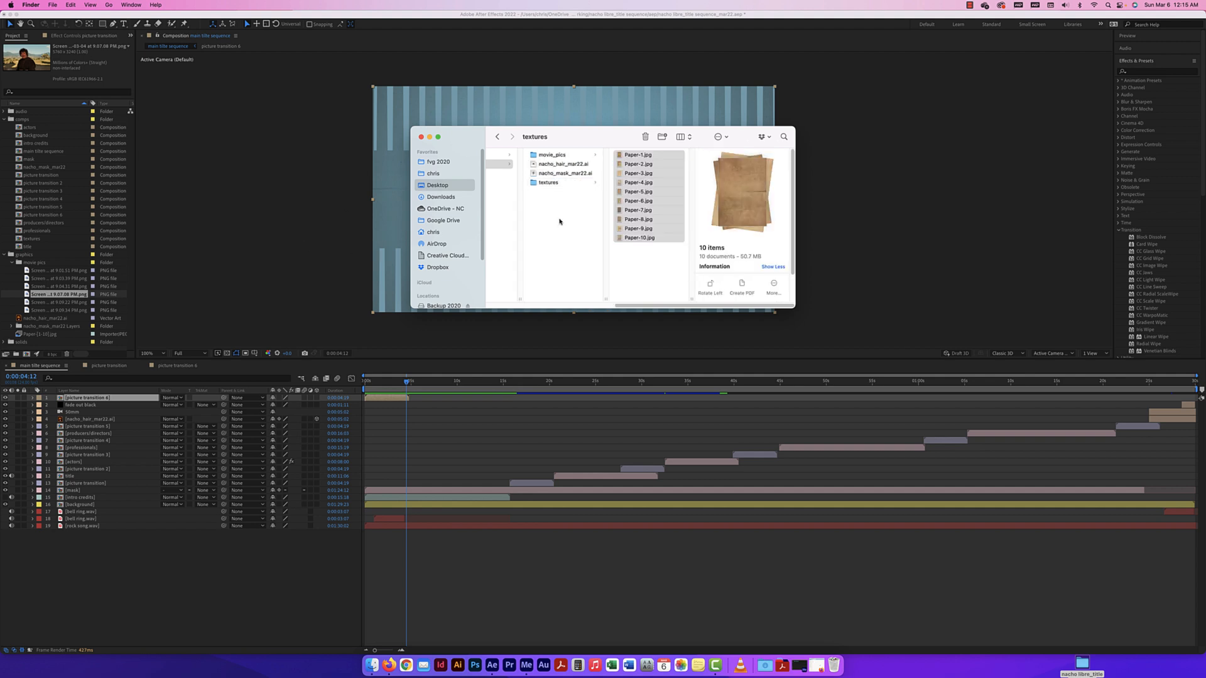
click(602, 185)
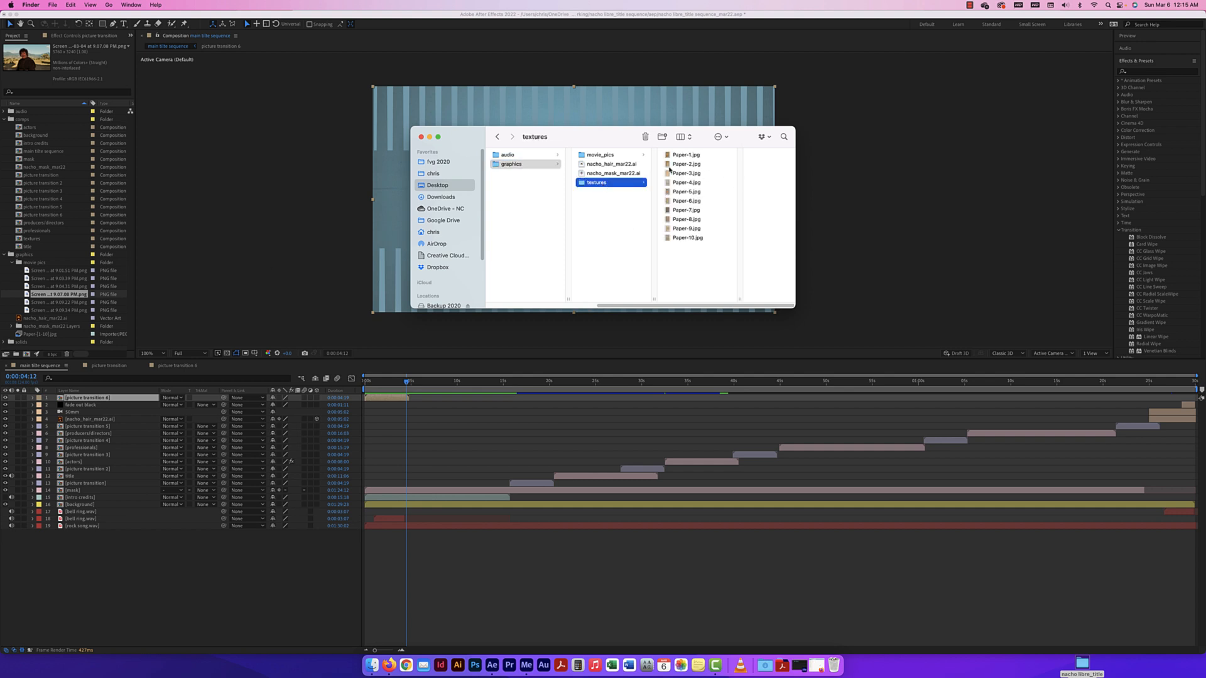
drag(581, 182, 22, 257)
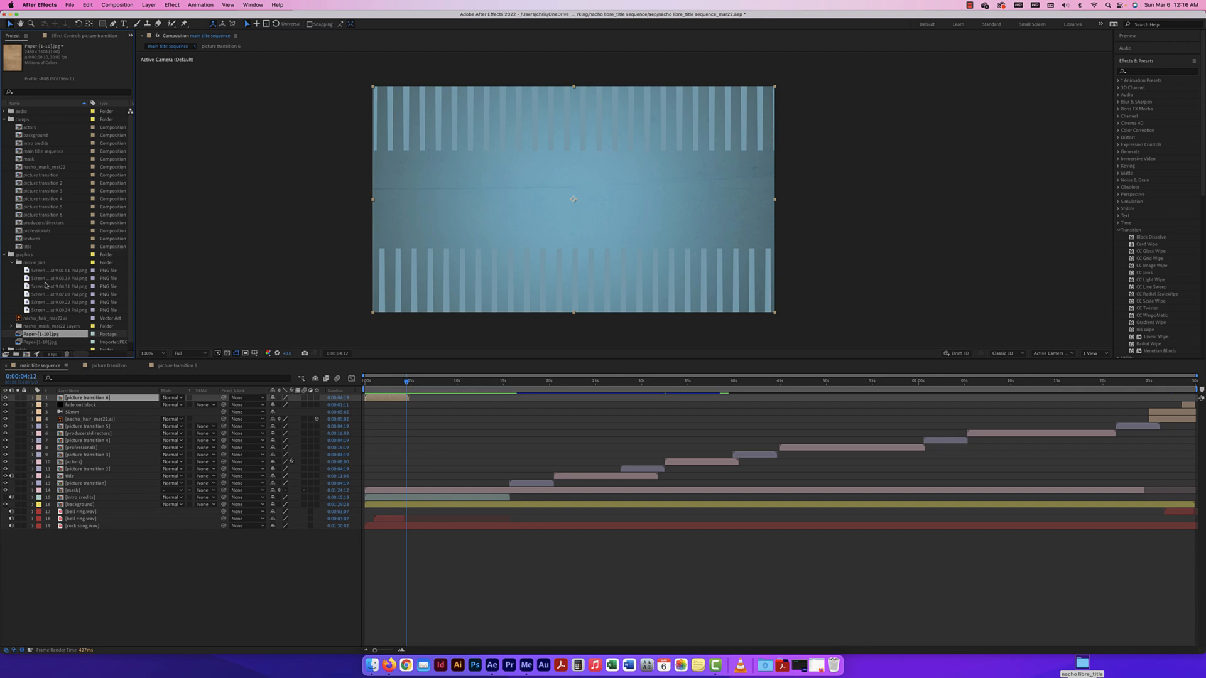
Preview the newly imported Paper-[1-10].jpg footage in the footage viewer and delete that duplicate from the project
right_click(18, 336)
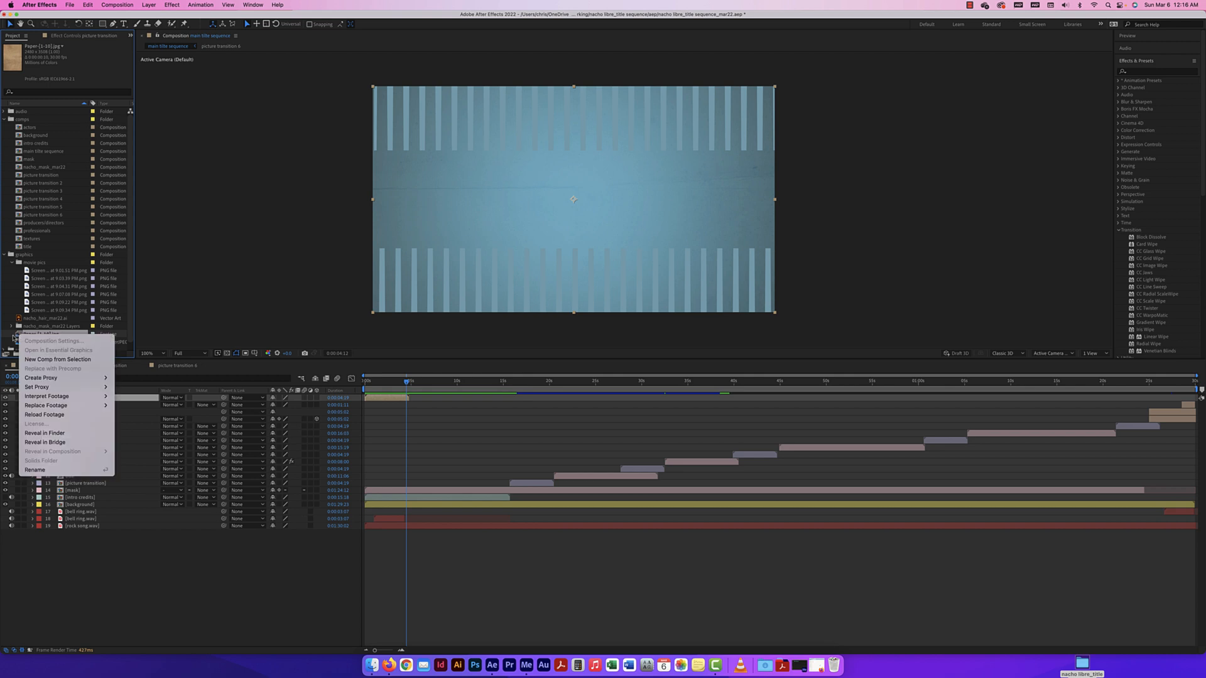
double_click(17, 337)
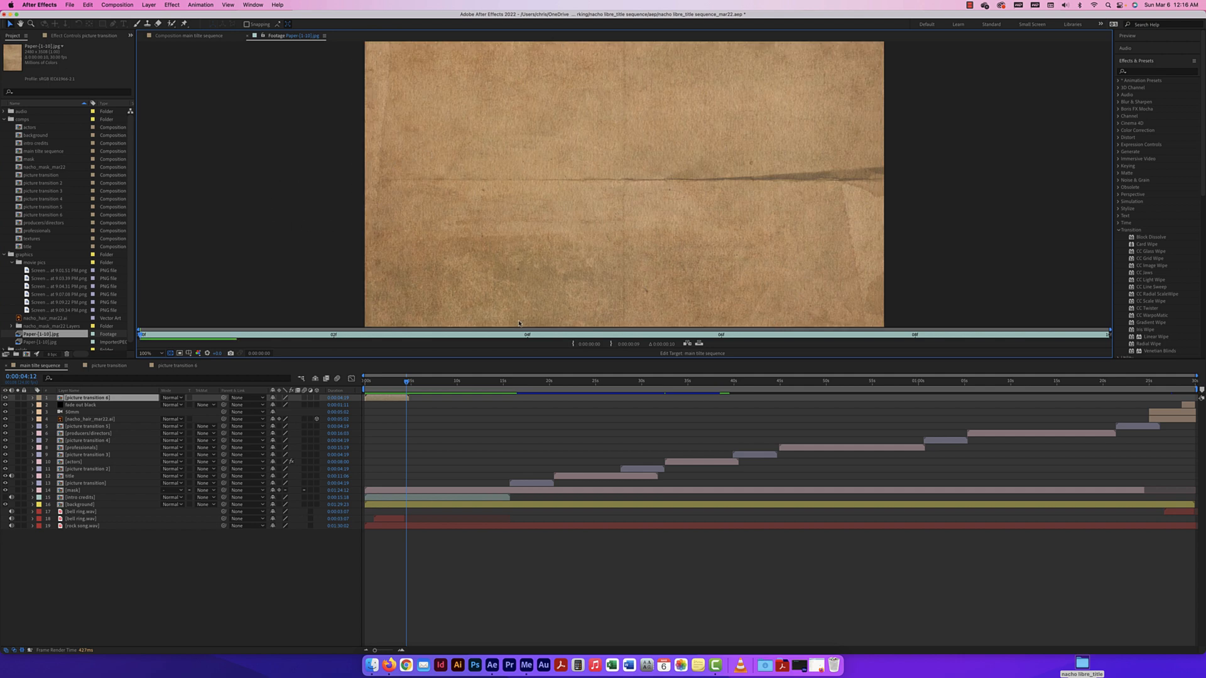
key(space)
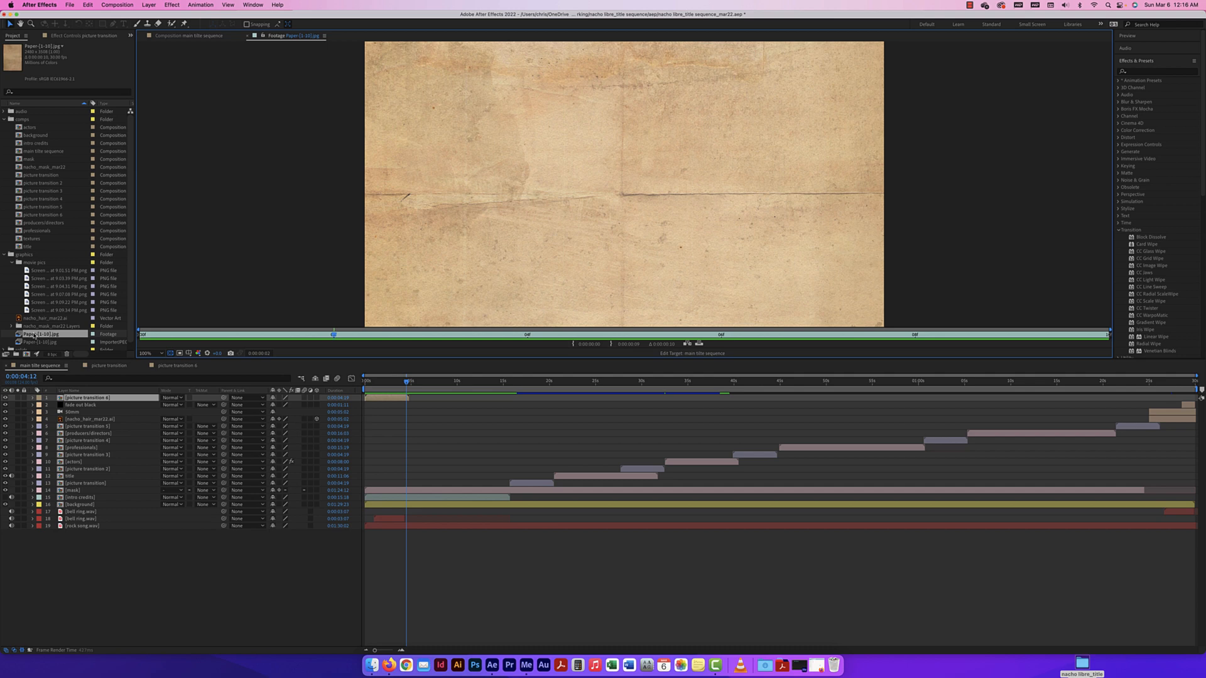
key(Delete)
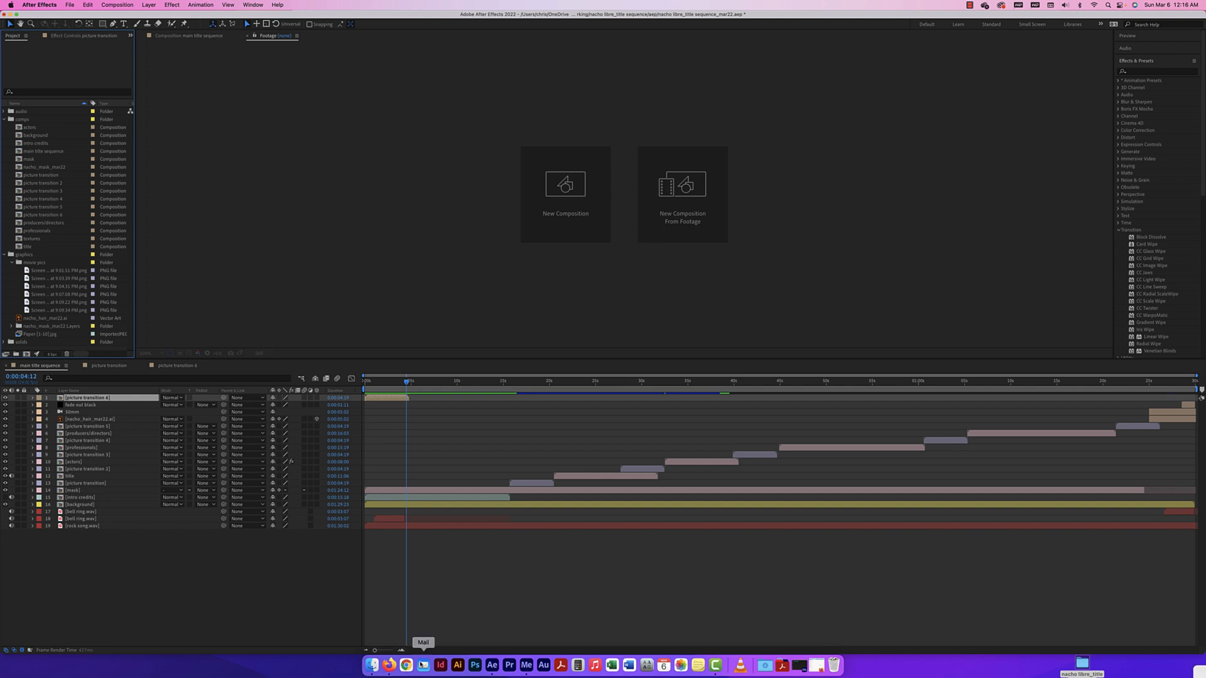
Select Paper-1.jpg to Paper-10.jpg in Finder's textures folder and import them into the project as individual images
click(372, 665)
drag(686, 237, 684, 156)
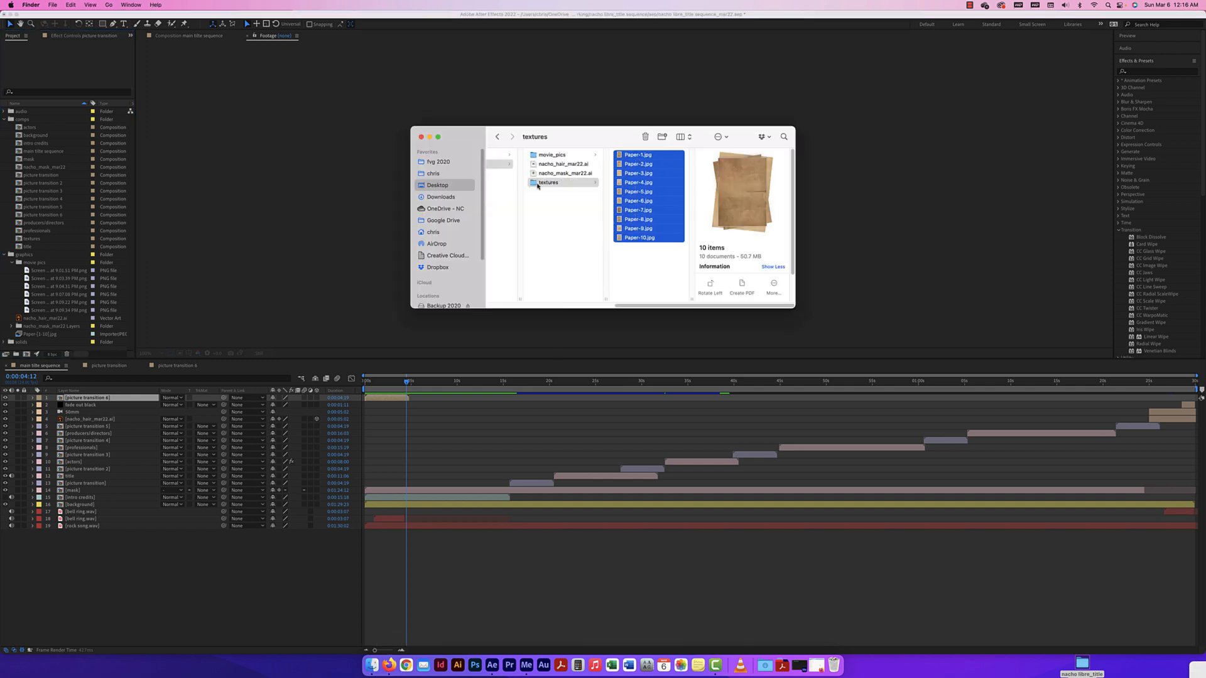
drag(643, 157, 24, 258)
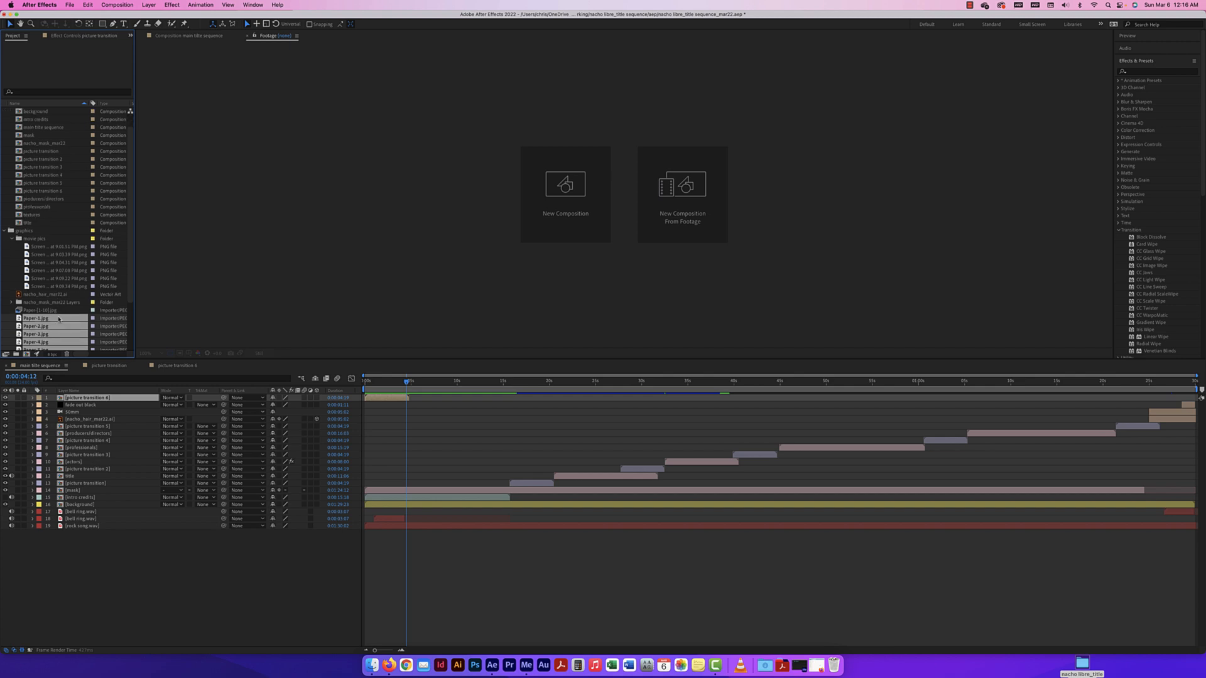
scroll(58, 318, down, 3)
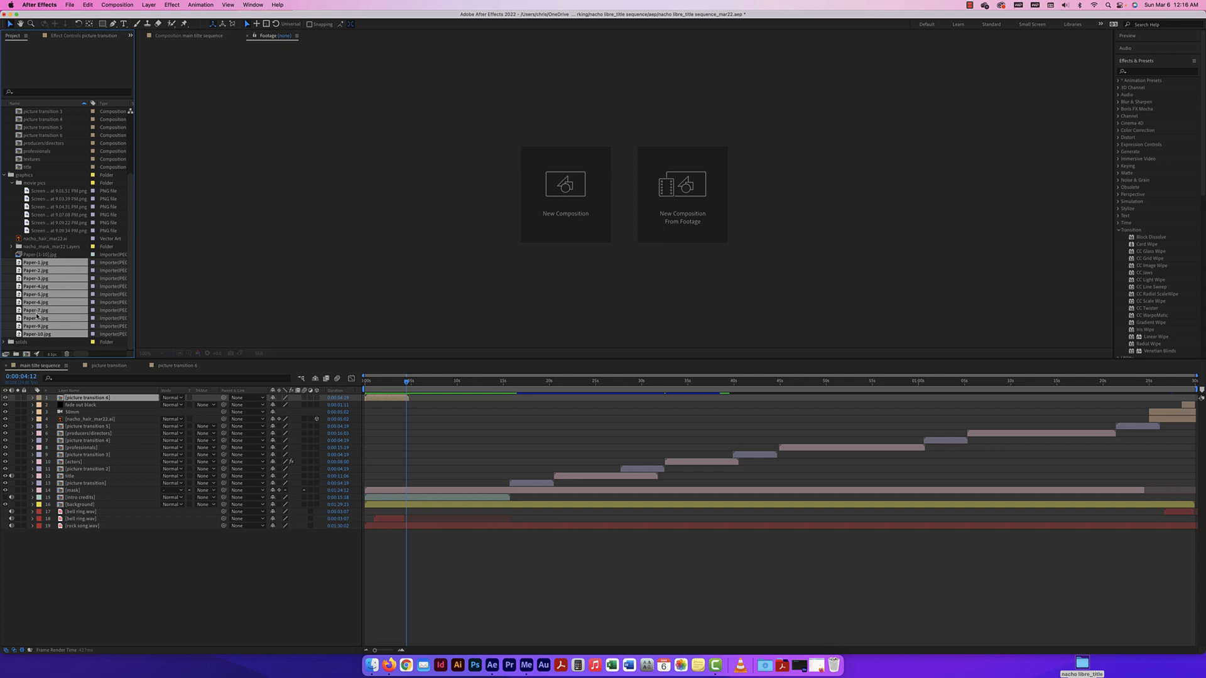
Try the Paper-[1-10].jpg sequence as the top layer of the main title sequence near its start, and delete the layer
click(38, 255)
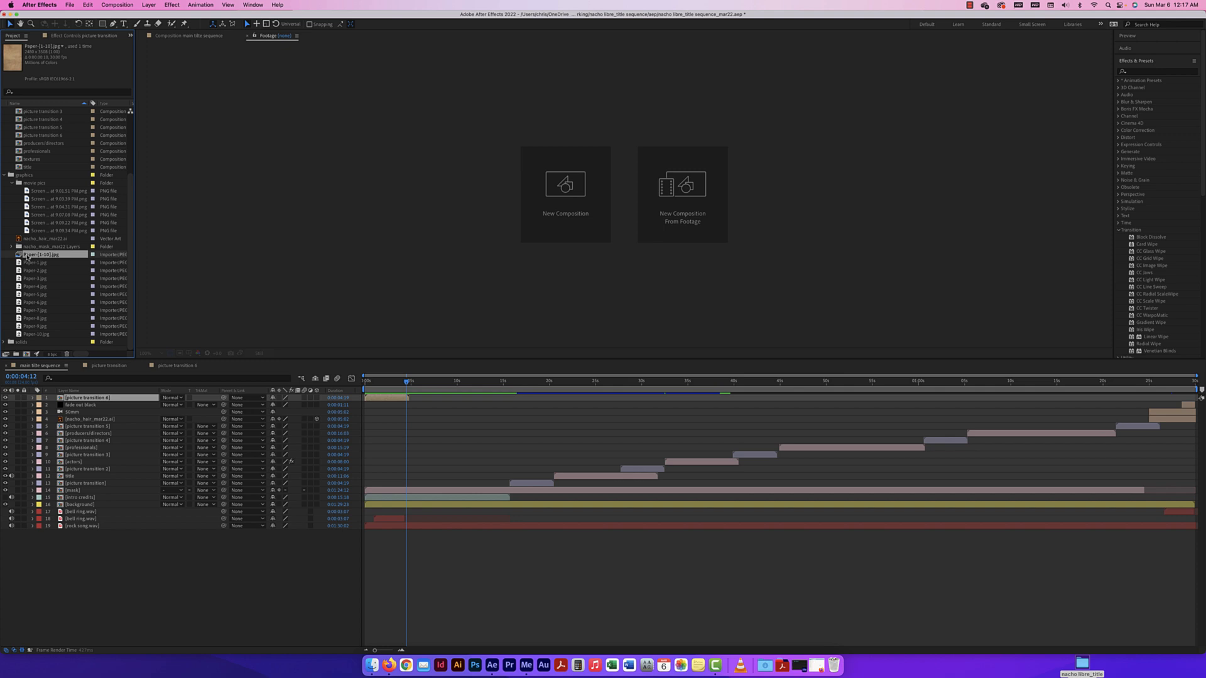
drag(28, 257, 78, 398)
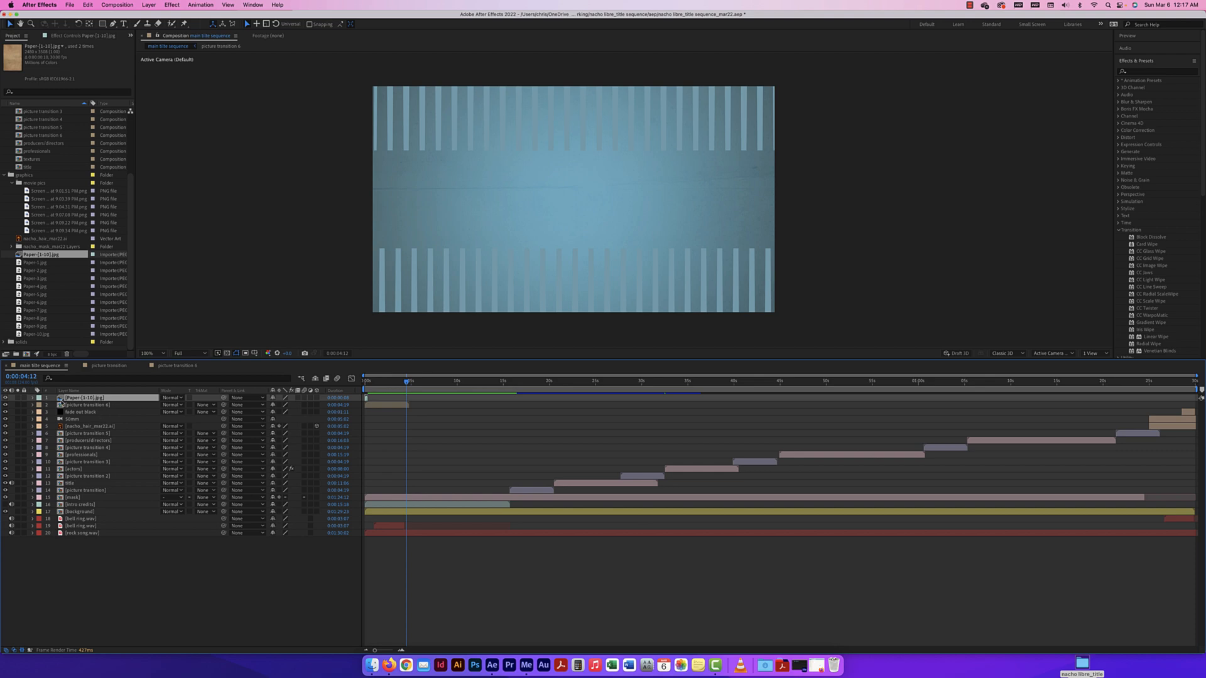
drag(407, 382, 368, 386)
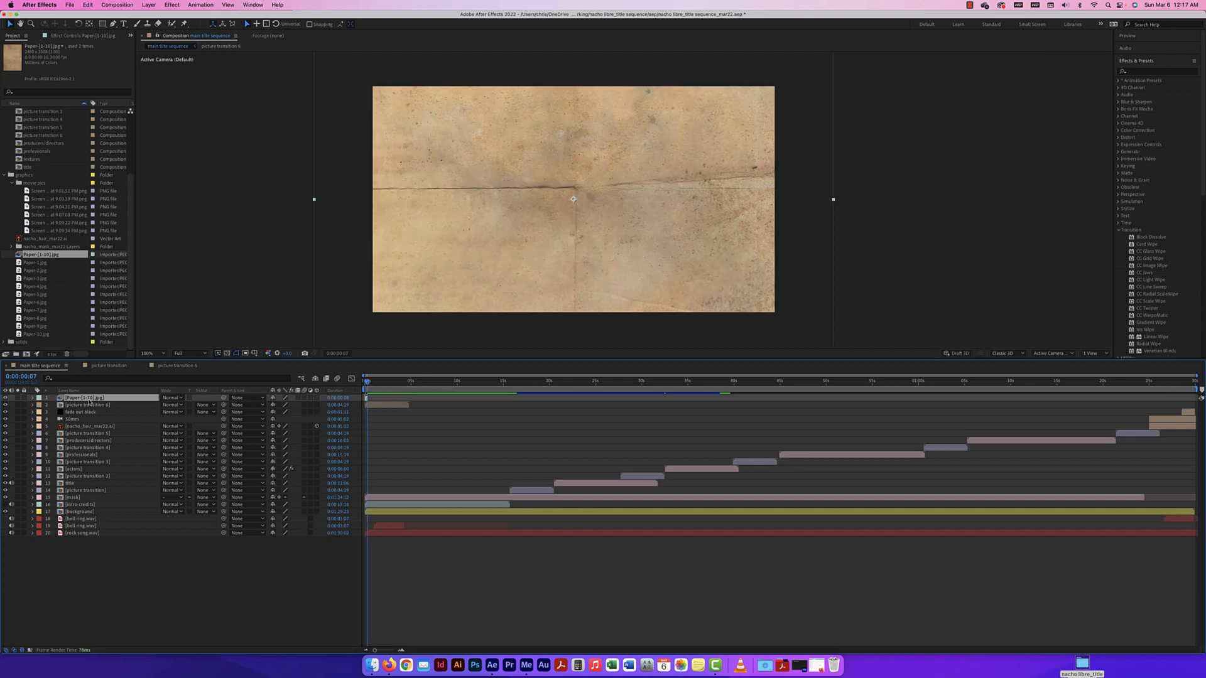
key(Delete)
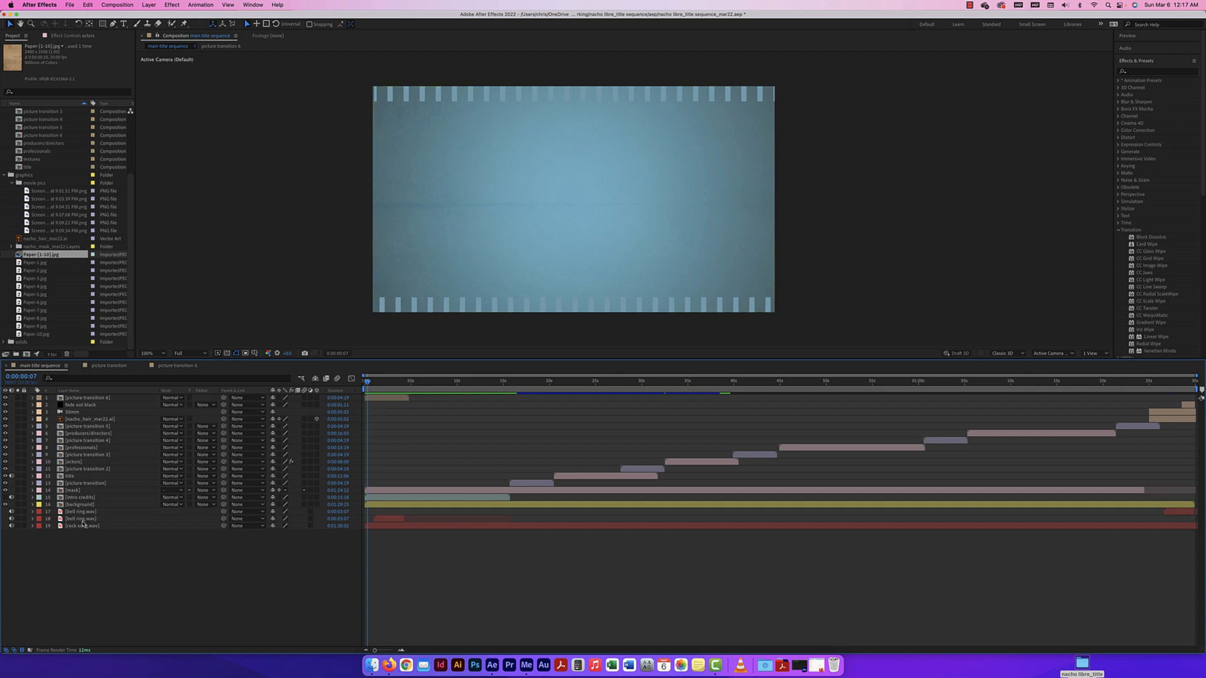
Delete the individually imported Paper-1.jpg to Paper-10.jpg from the project, keeping the Paper-[1-10].jpg sequence
click(62, 505)
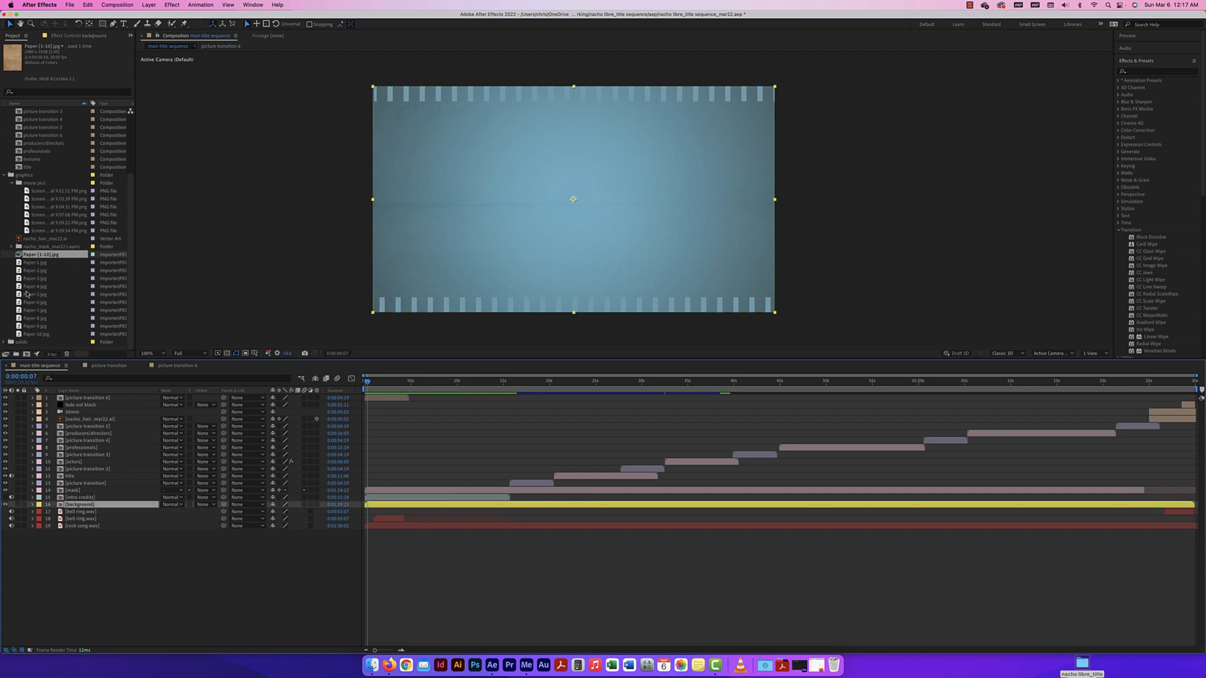
shift+click(38, 335)
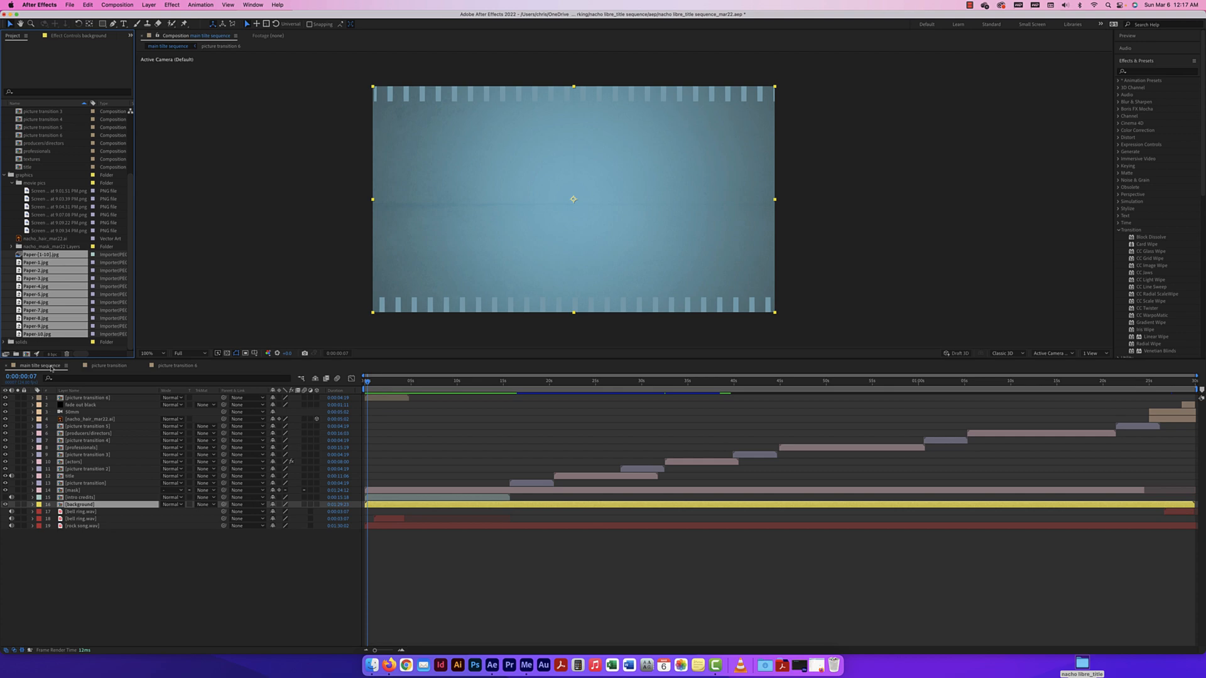
click(38, 335)
shift+click(38, 266)
key(Delete)
click(683, 348)
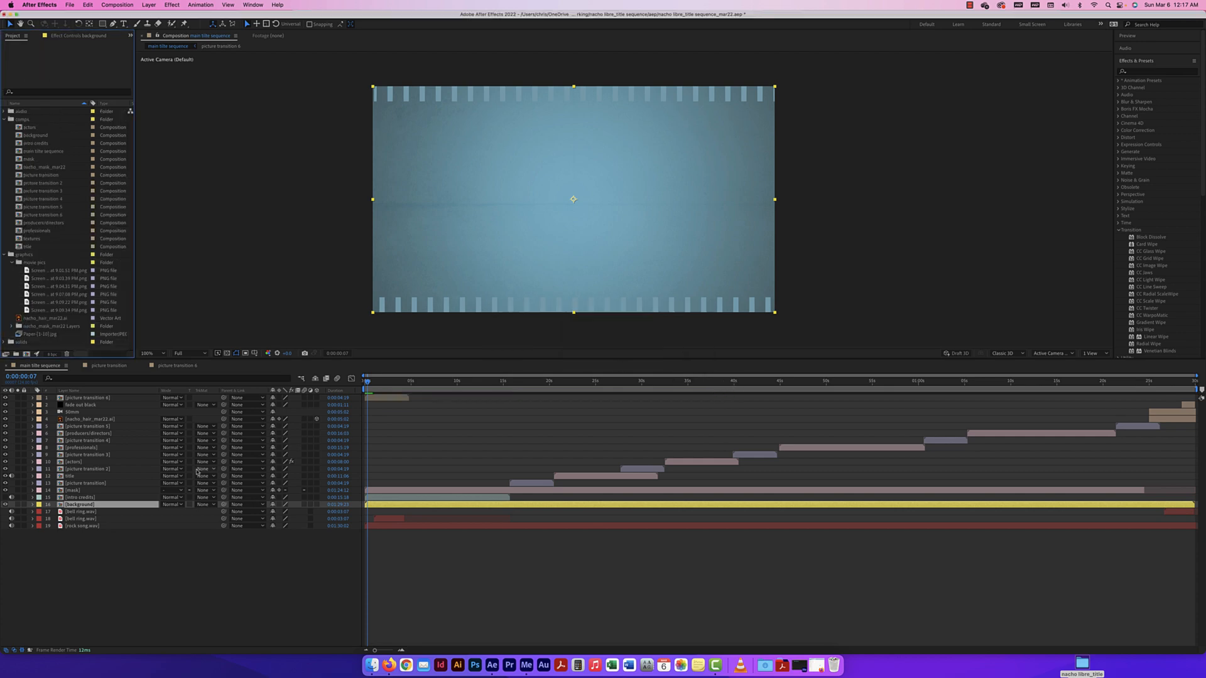
Set the background layer's label colour to red and open its composition
click(40, 505)
click(73, 503)
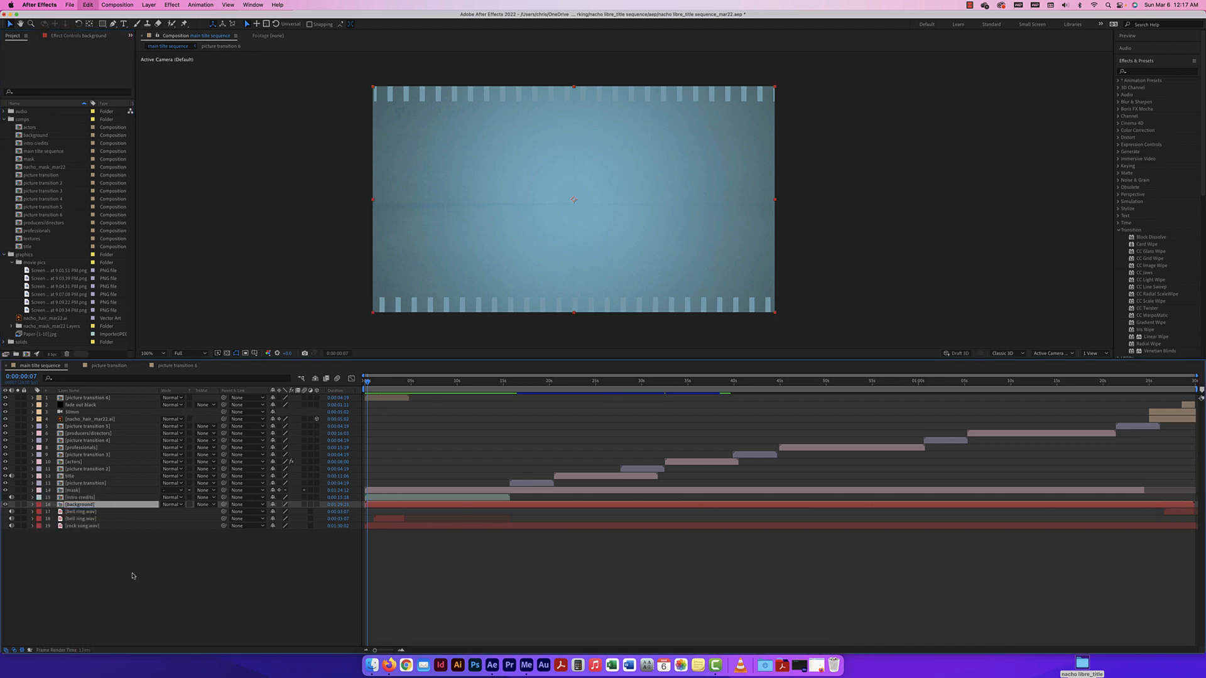
double_click(73, 504)
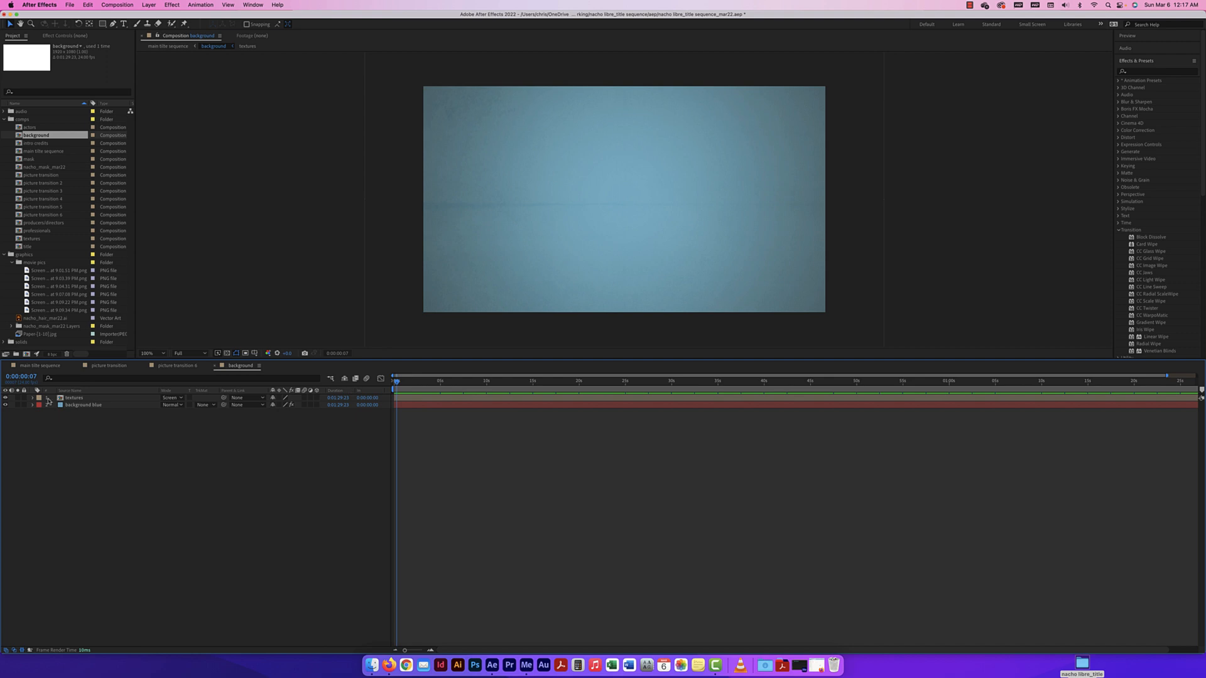
Scrub through the paper images in the nested textures composition, and close every open composition except the main title sequence
double_click(68, 398)
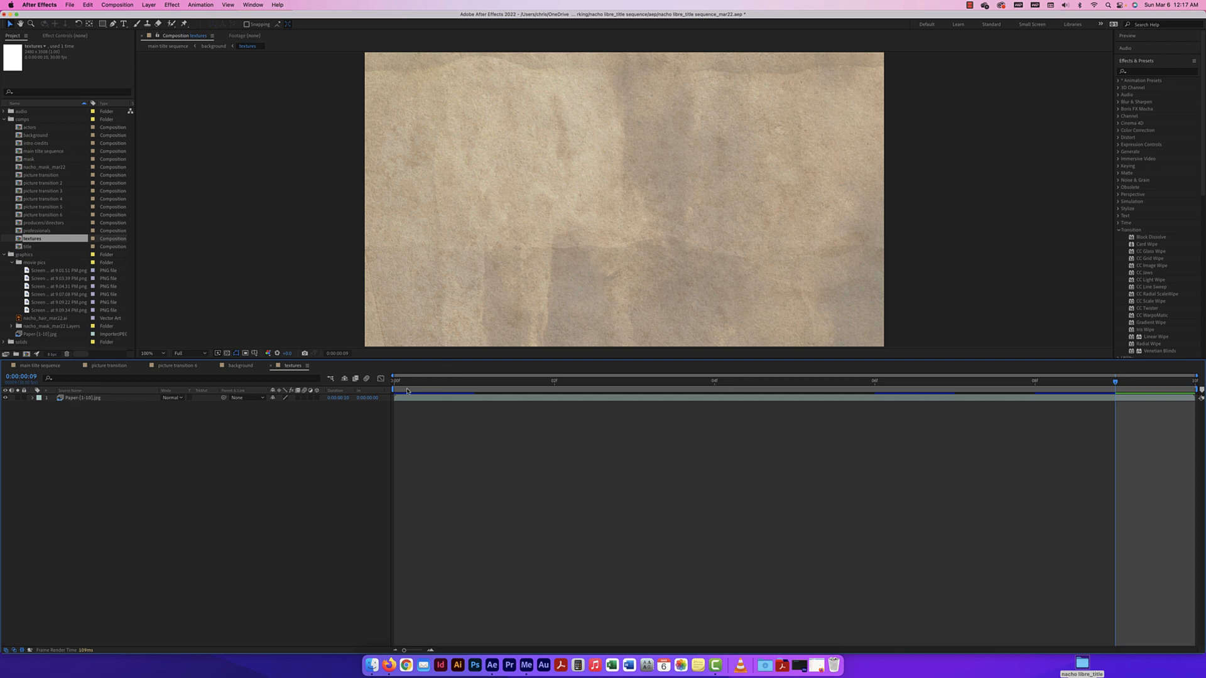
drag(1099, 386, 944, 370)
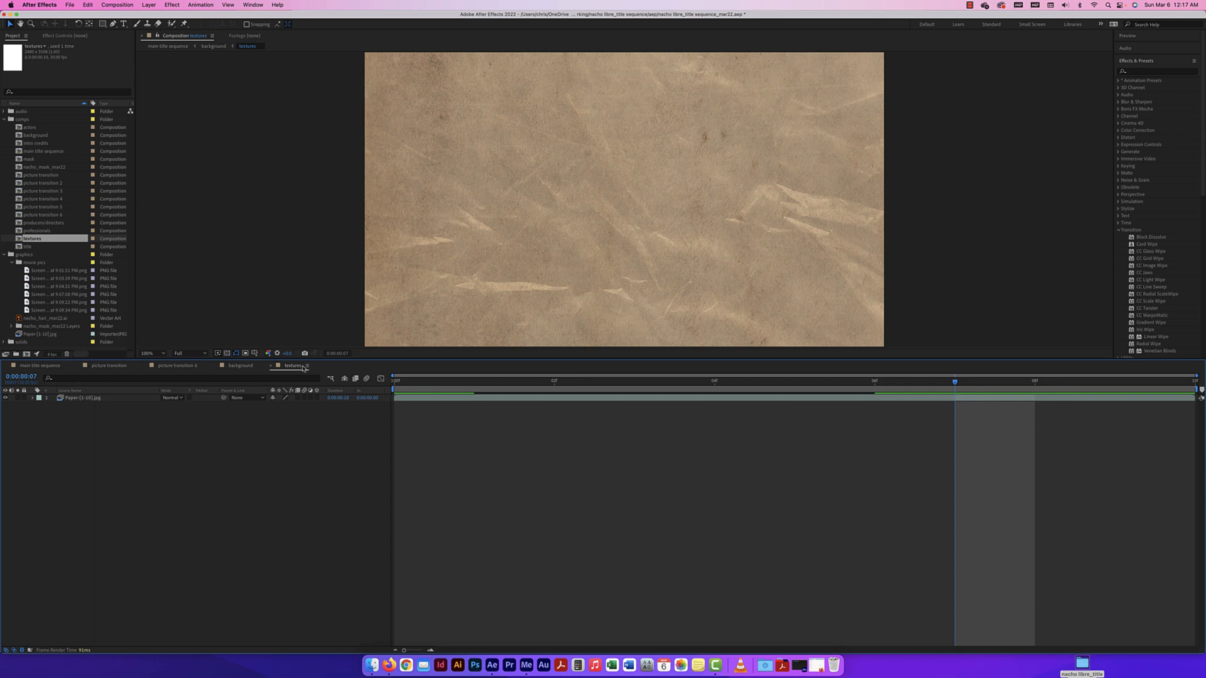
click(271, 366)
click(215, 365)
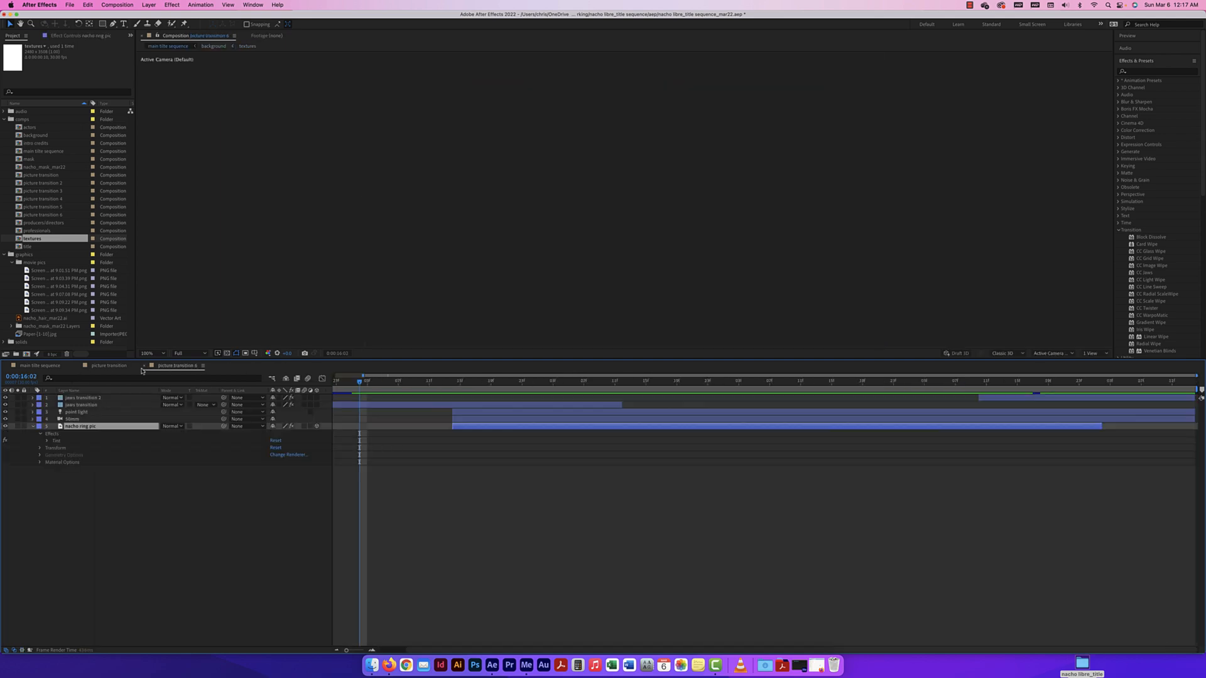
click(144, 366)
click(134, 366)
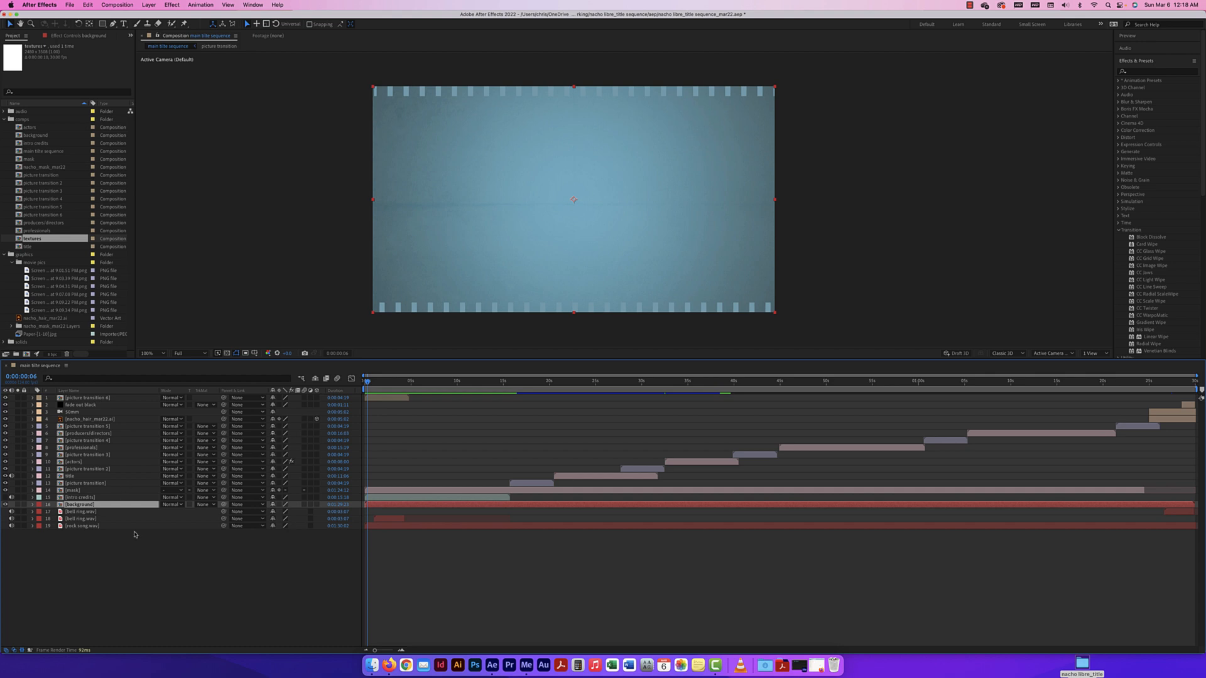
click(177, 596)
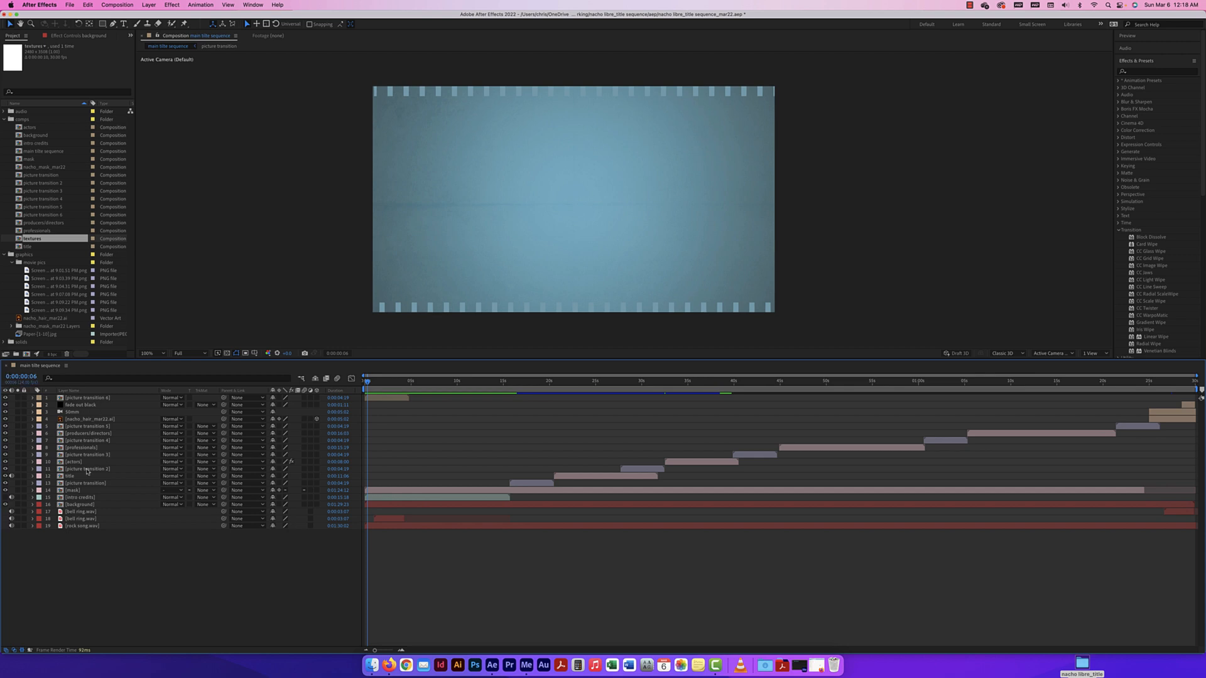
Delete the picture transition 6 layer from the start of the main title sequence
click(86, 419)
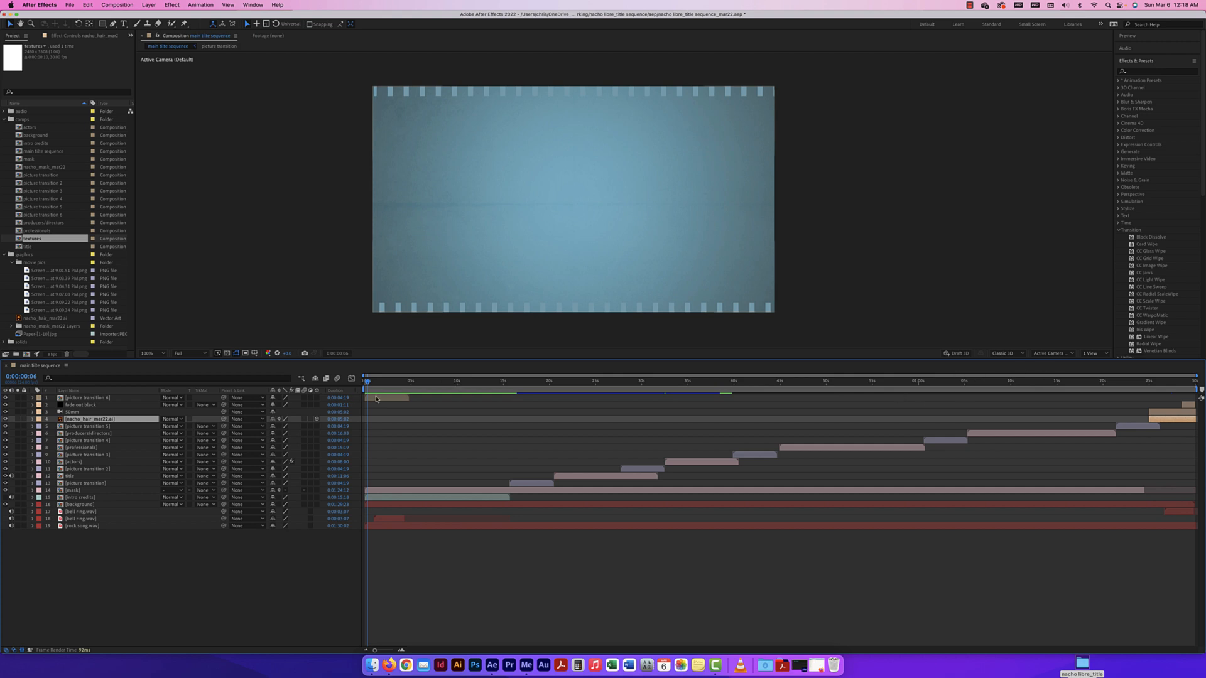
click(71, 398)
key(Delete)
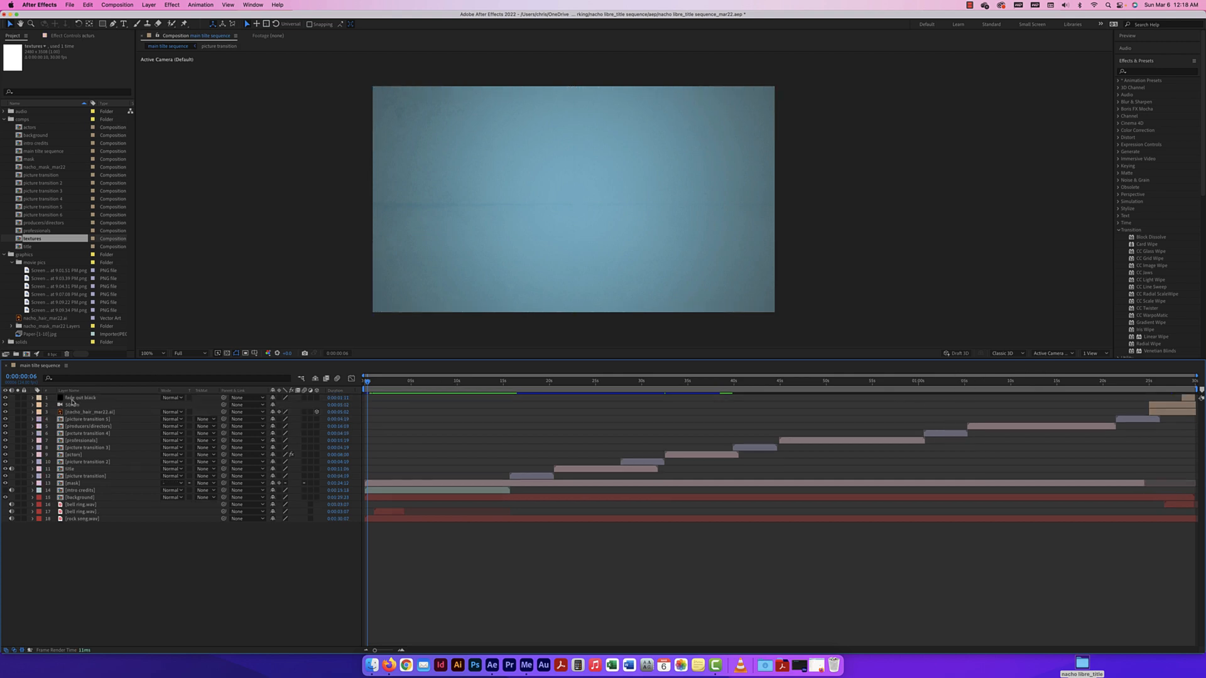
Go to 0:01:27:15 near the sequence's end and examine the nacho_hair_mar22.ai layer's edges and layer switches at 400% magnification
key(End)
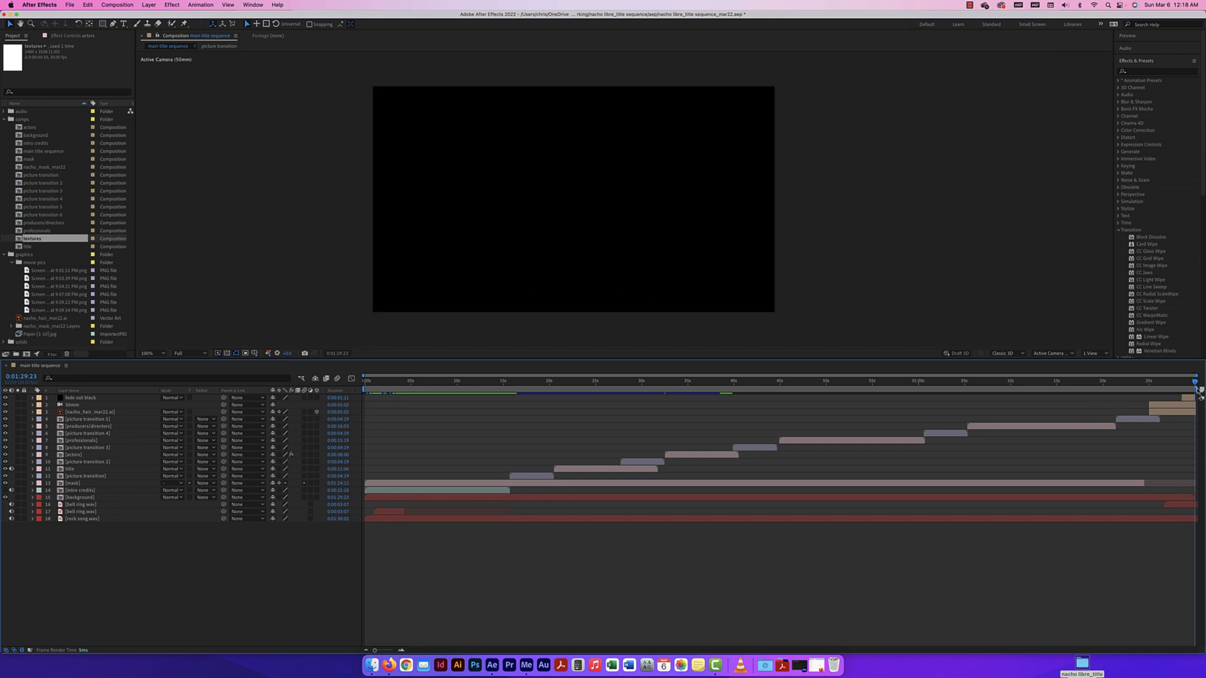
mouse_move(1187, 382)
mouse_down()
mouse_move(1165, 386)
mouse_move(1175, 385)
mouse_up()
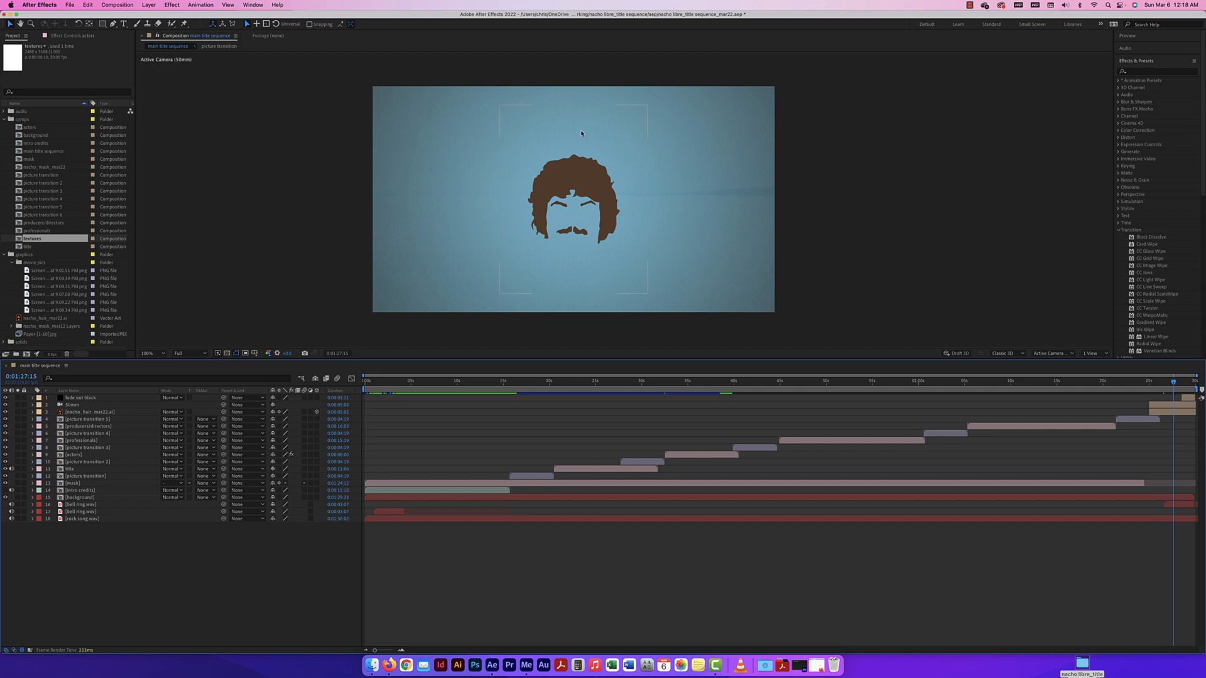
click(585, 179)
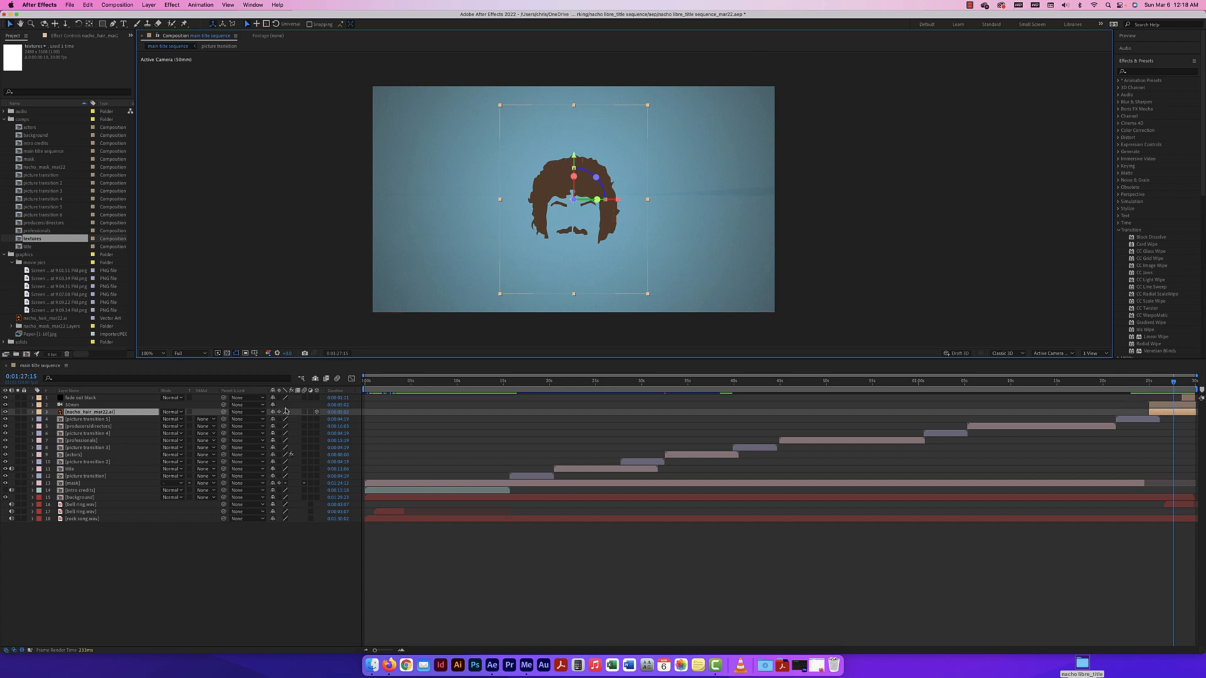
key(super+equal)
key(super+equal)
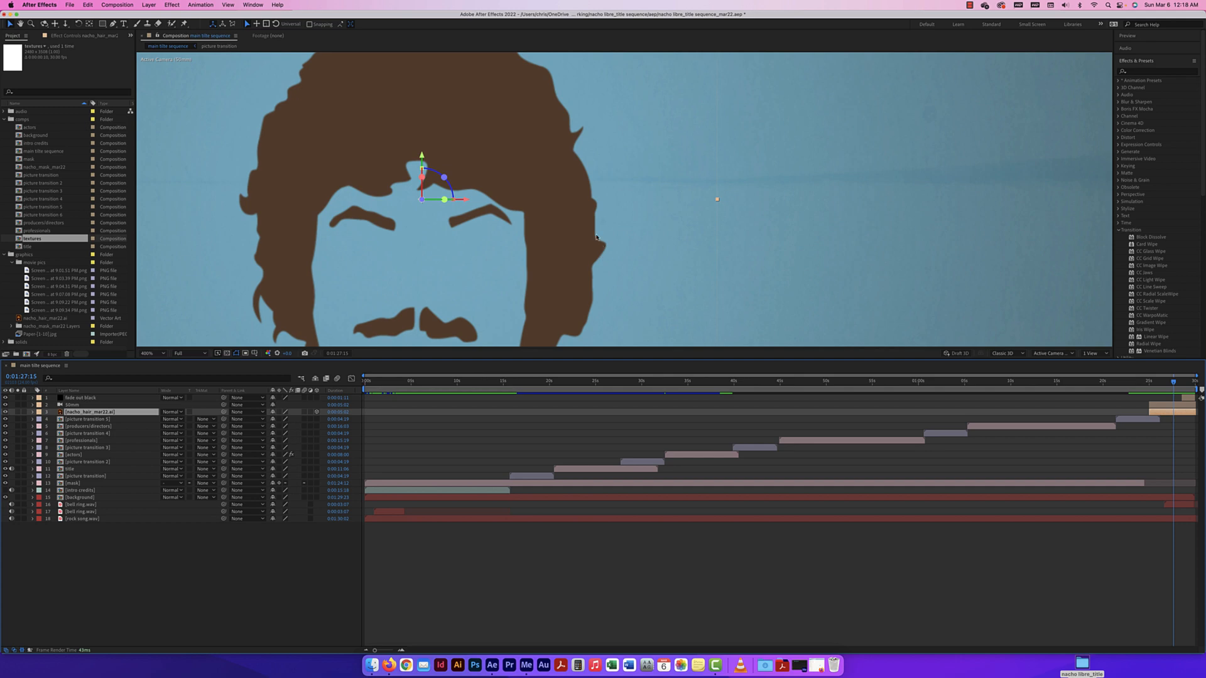
click(279, 412)
key(super+minus)
key(super+minus)
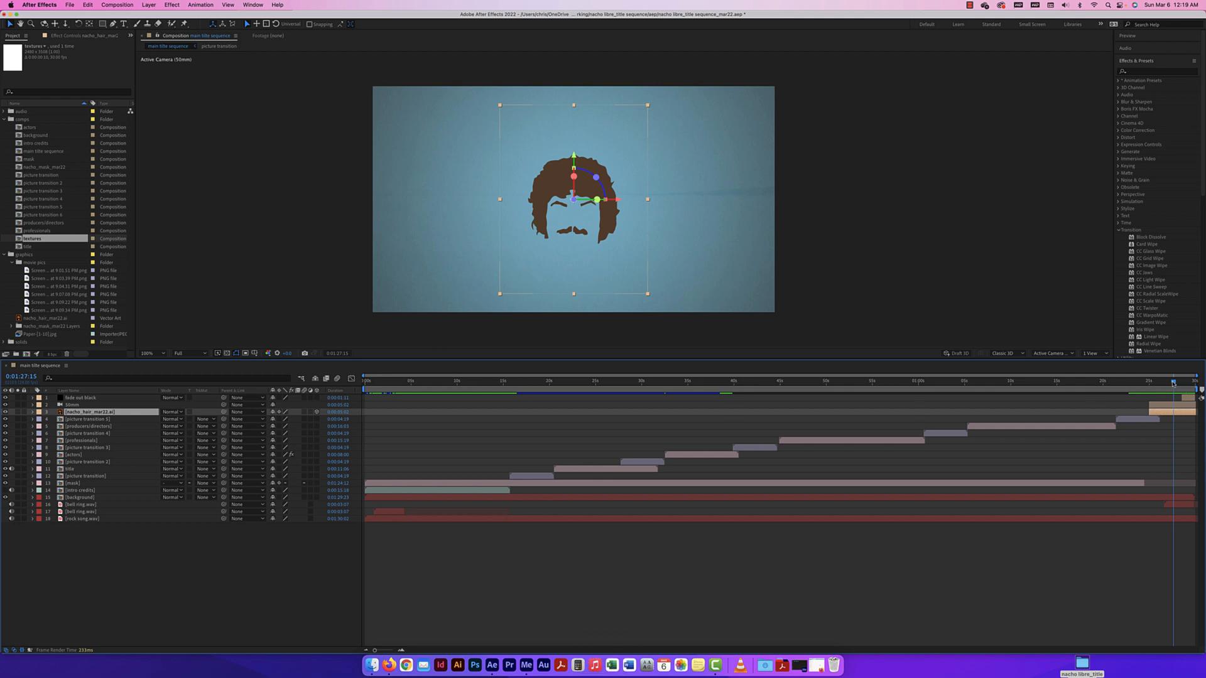
Review the hair graphic's close-up at 0:01:26:11 and scrub the main title sequence back to 0:00:40:02
drag(1173, 383, 1163, 383)
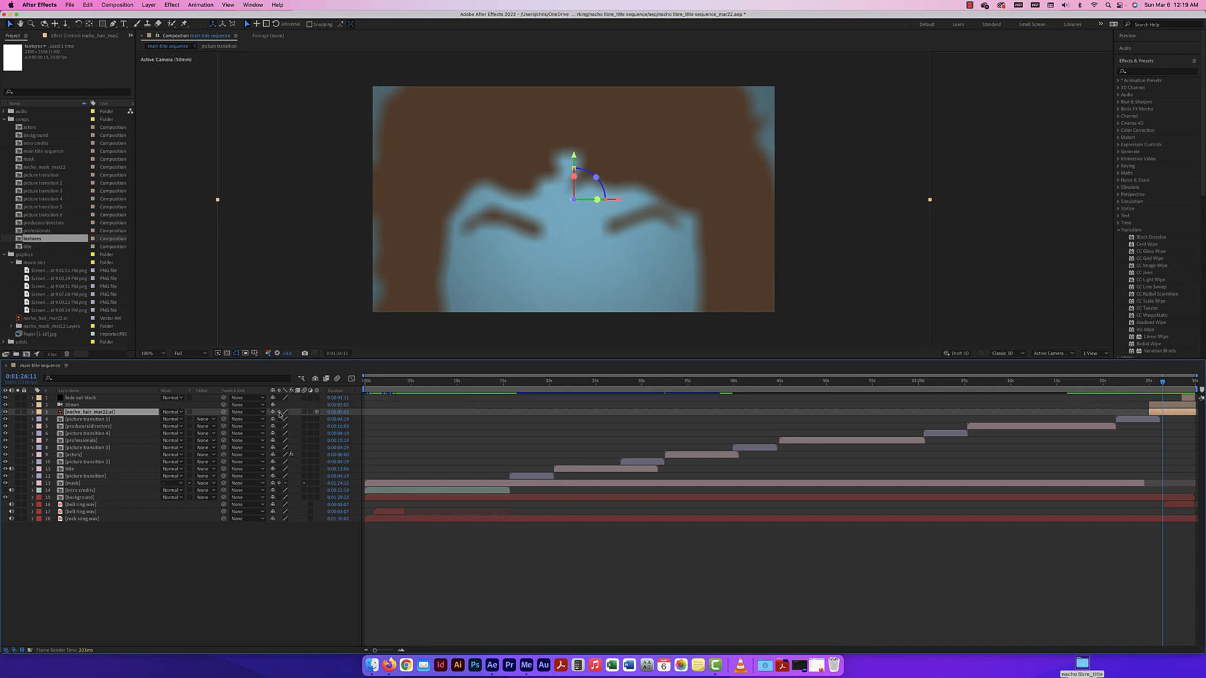
click(176, 548)
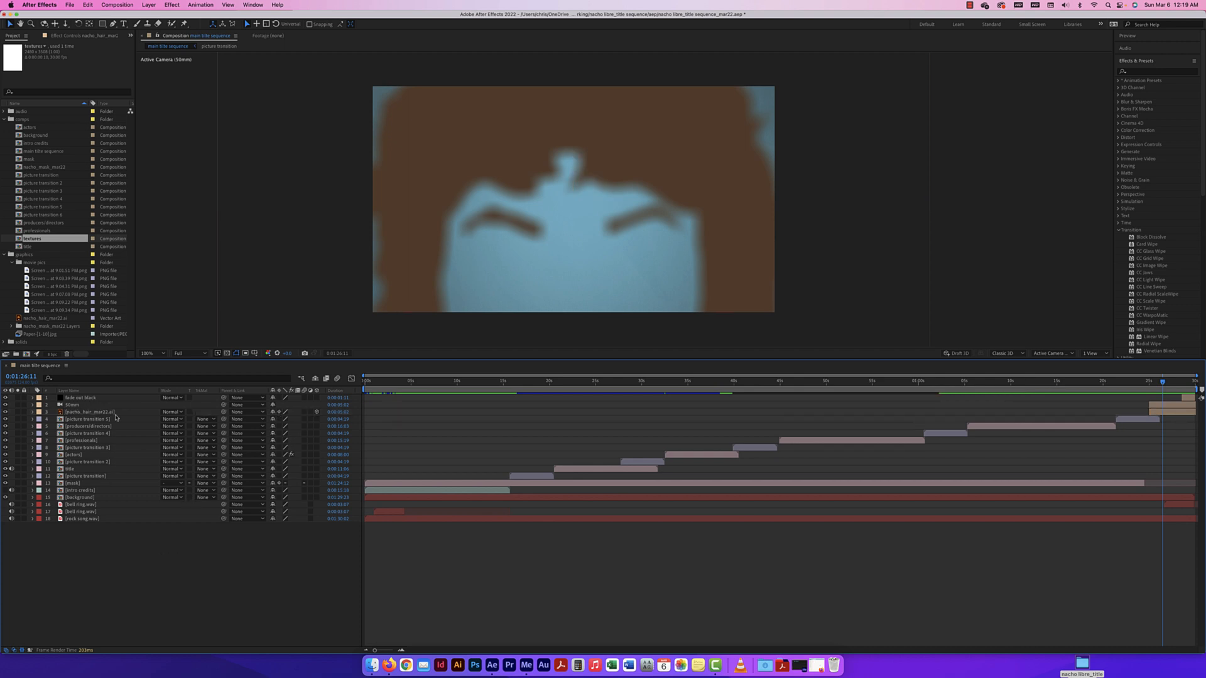
drag(1162, 381, 735, 375)
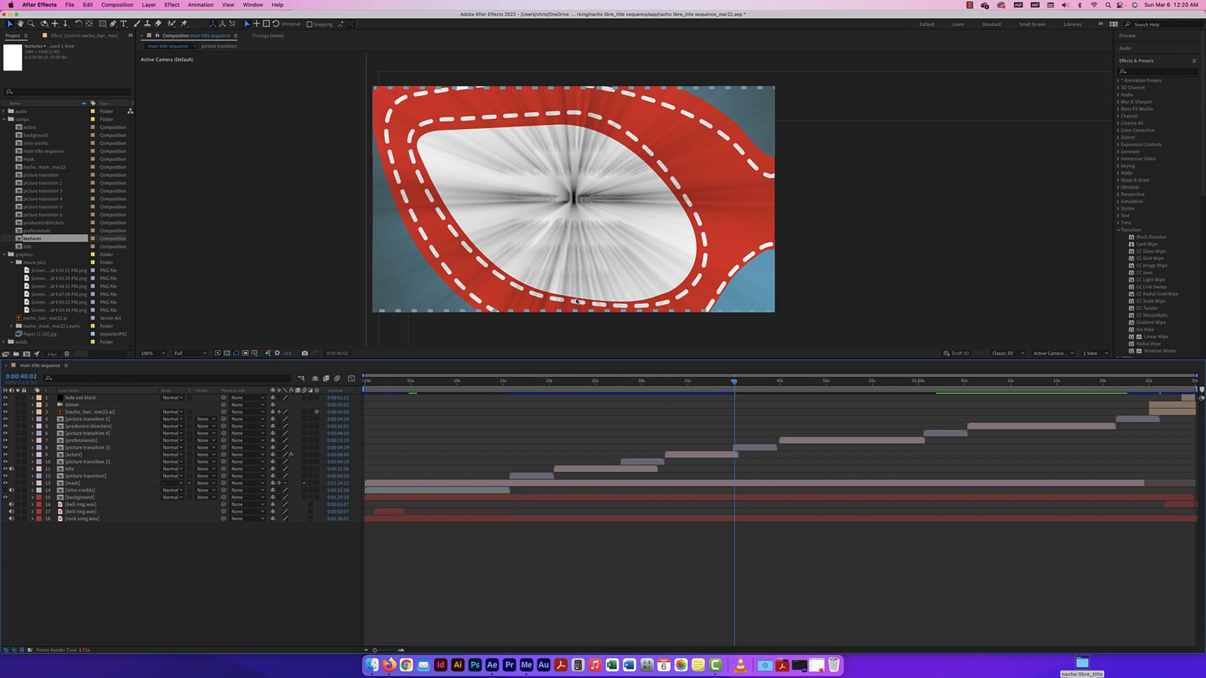
Move to 0:00:26:13 and add an adjustment layer above the fade out black layer in the main title sequence
drag(733, 382, 609, 384)
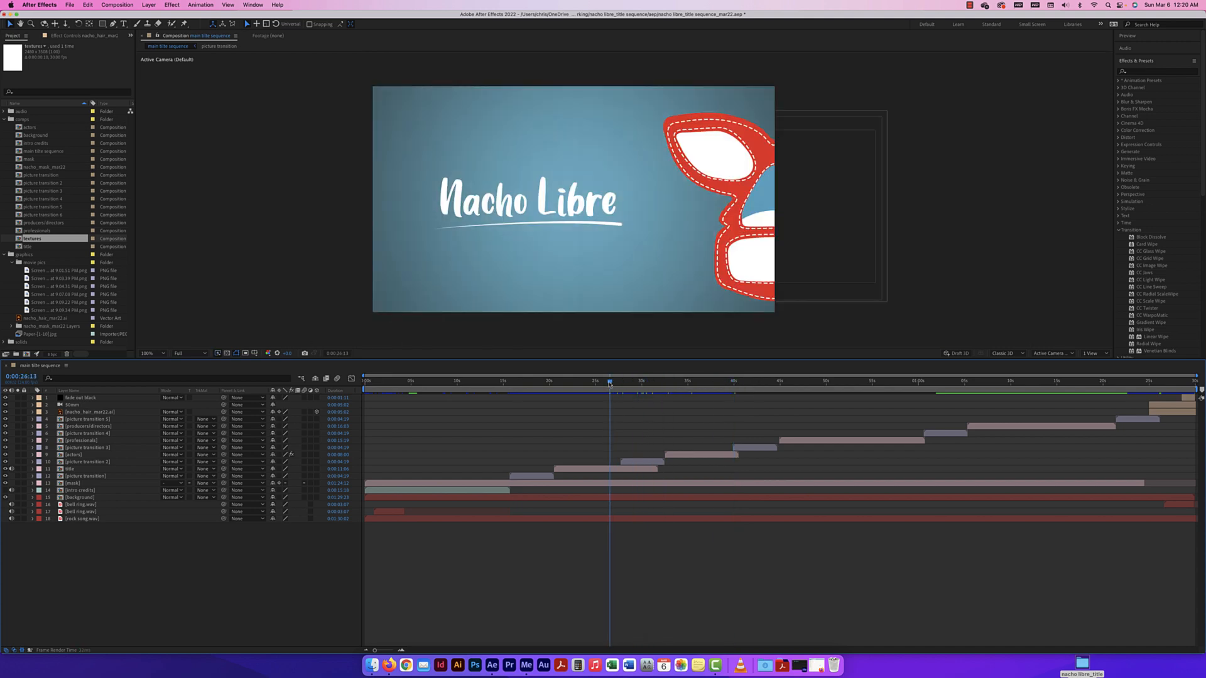
click(98, 399)
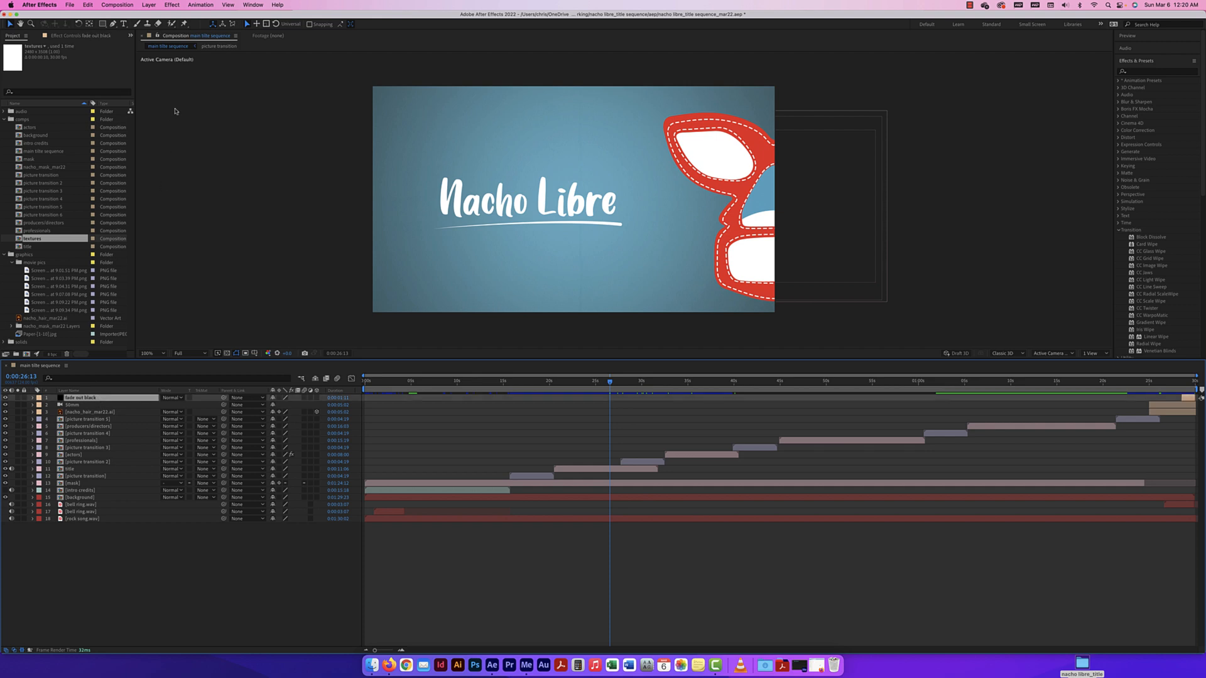
click(158, 6)
mouse_move(189, 18)
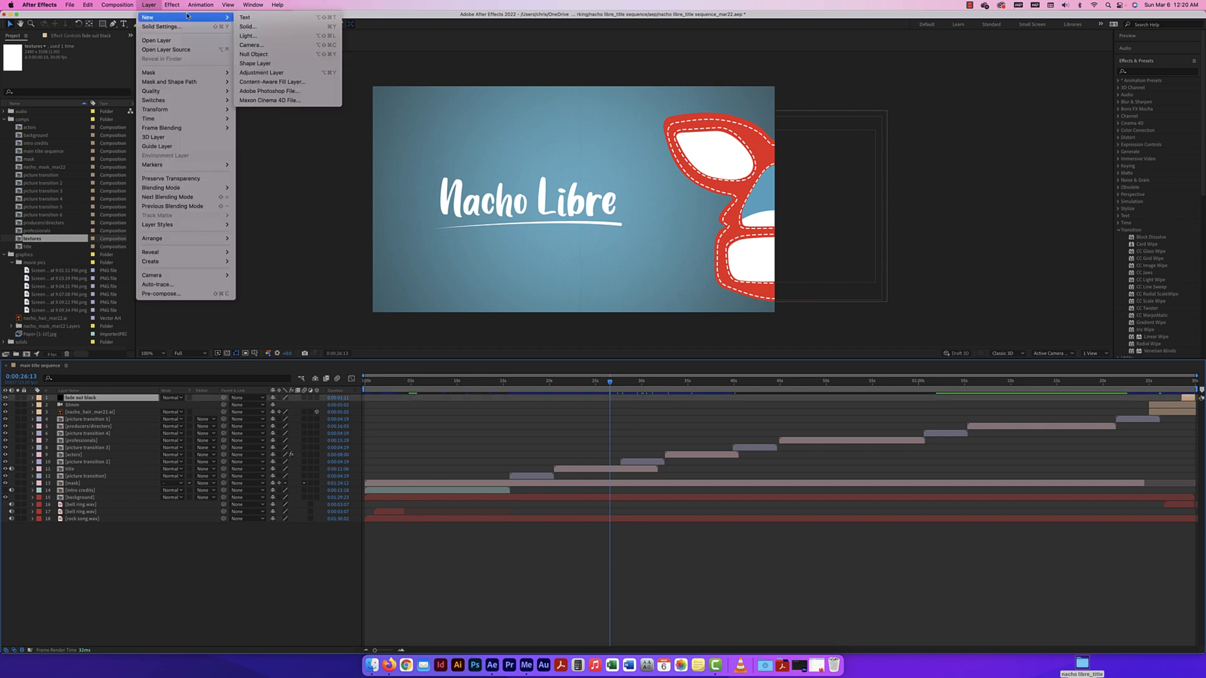
click(263, 73)
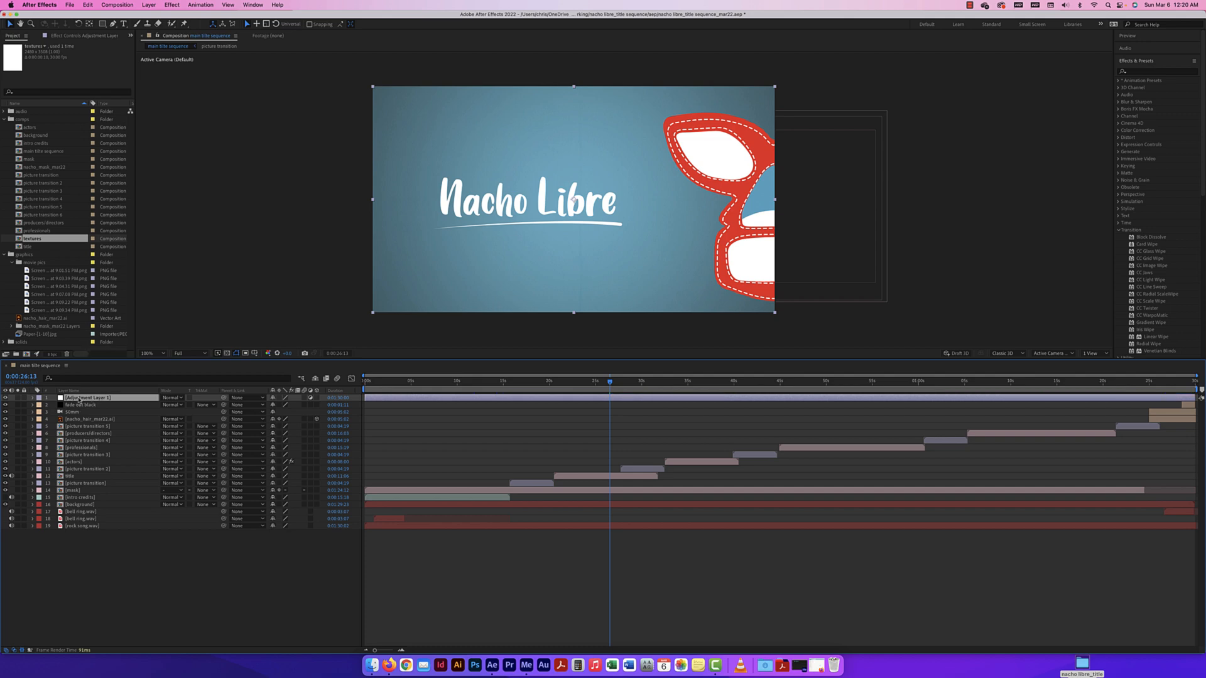
Apply a Hue/Saturation effect to the adjustment layer and lower its Master Saturation to about -60
click(1119, 230)
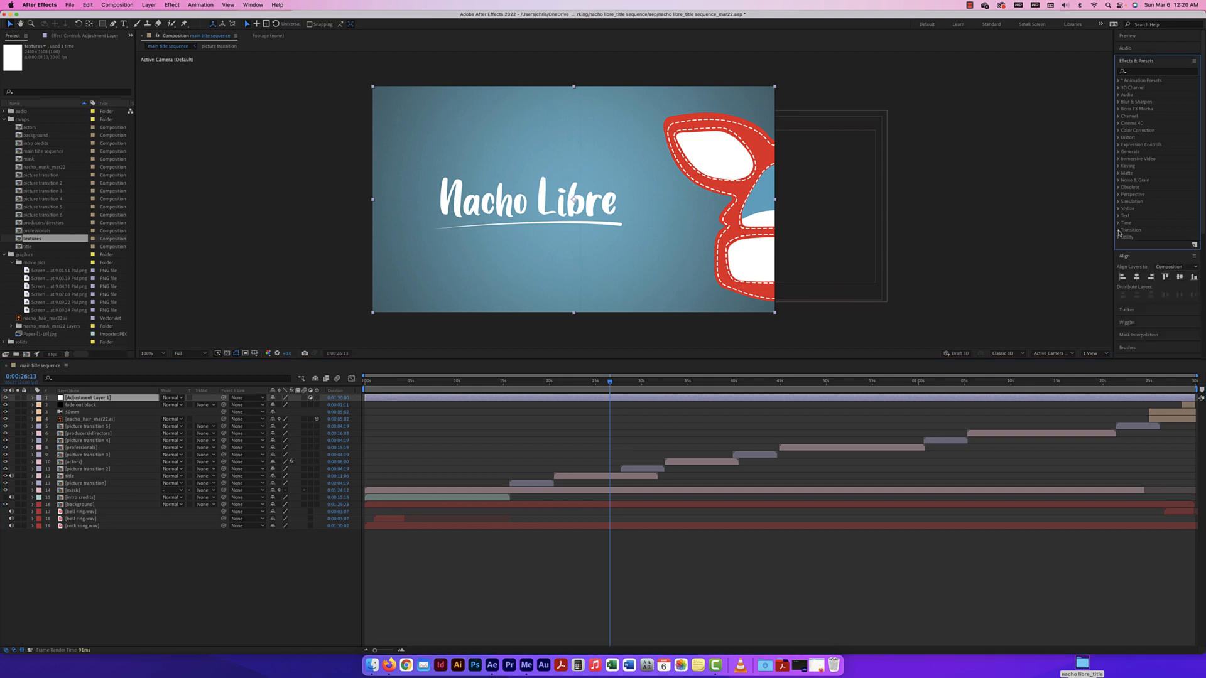
click(1118, 130)
scroll(1146, 231, down, 3)
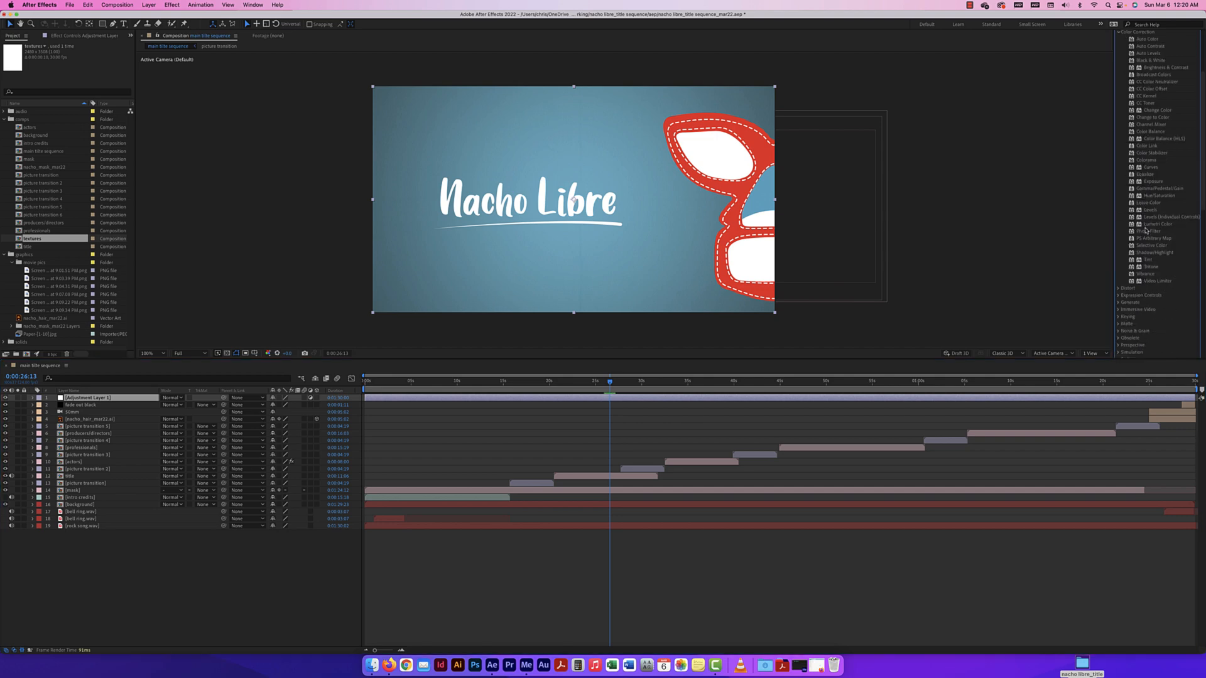
drag(1159, 196, 97, 400)
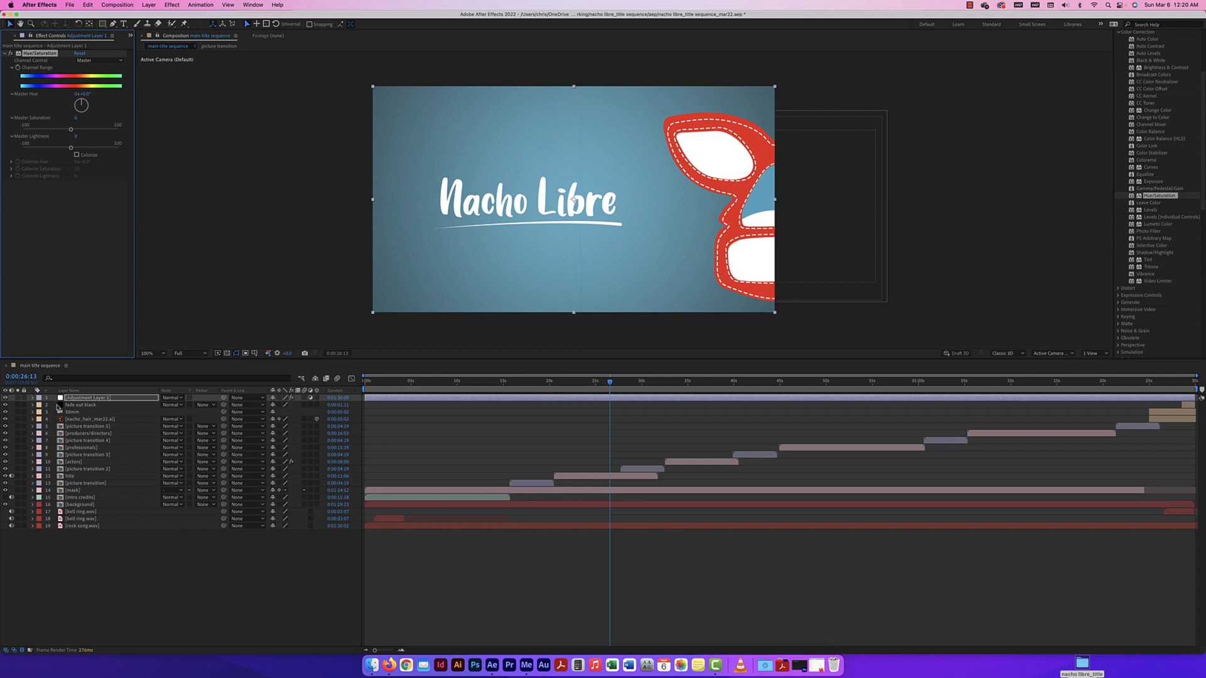
click(32, 399)
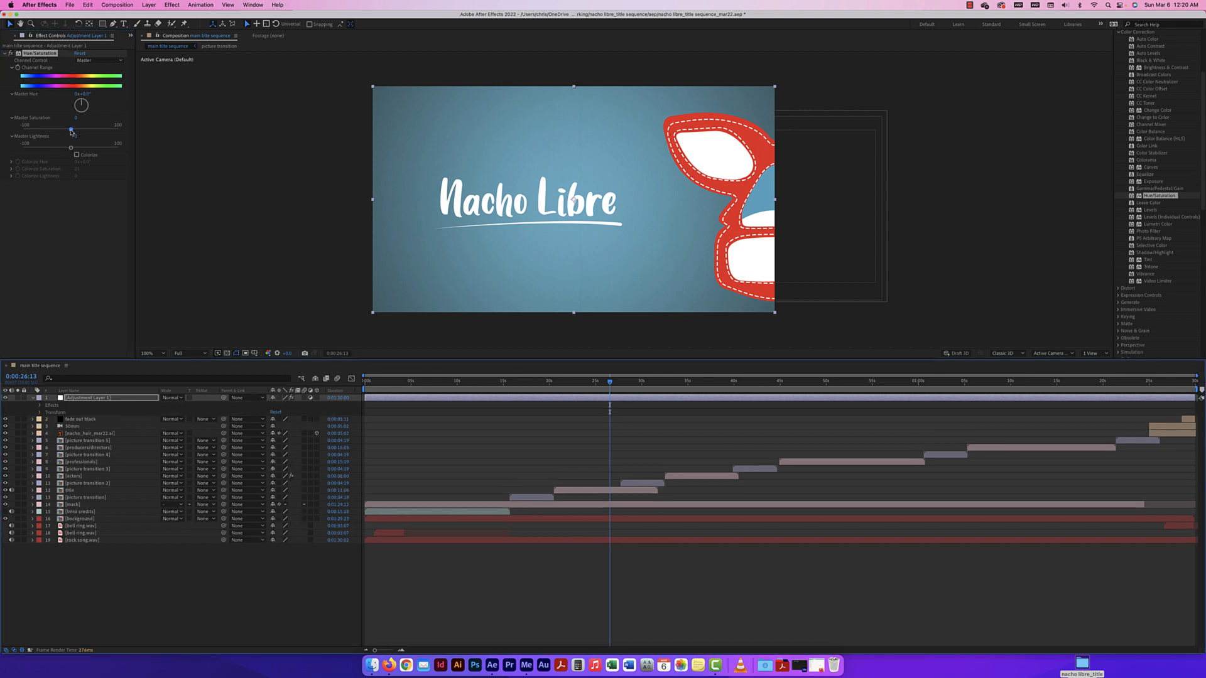
drag(71, 130, 41, 130)
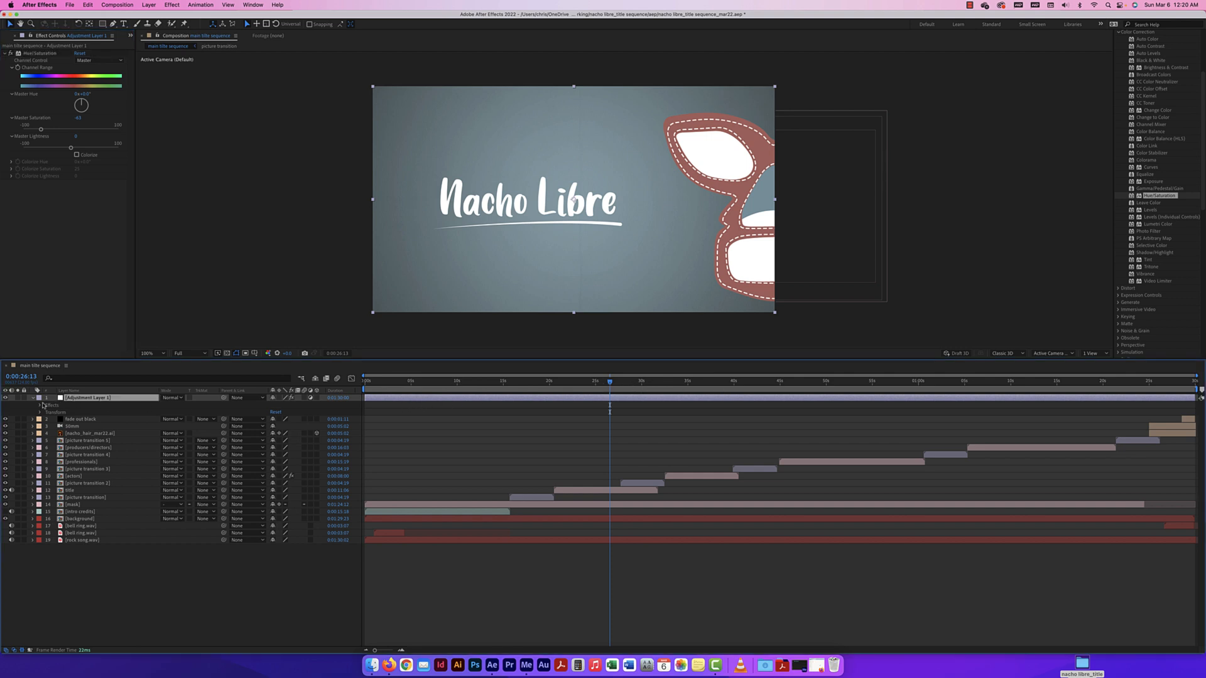
click(33, 397)
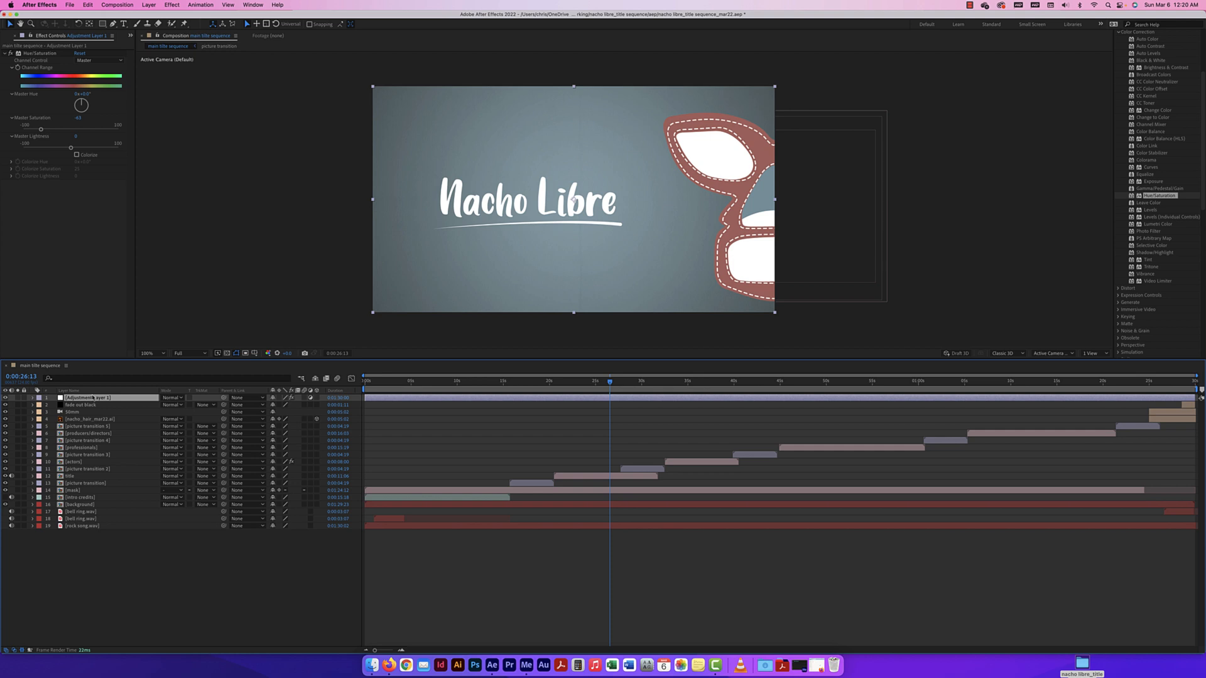
Try the adjustment layer directly beneath the mask layer, and return it to the top of the layer stack
click(701, 272)
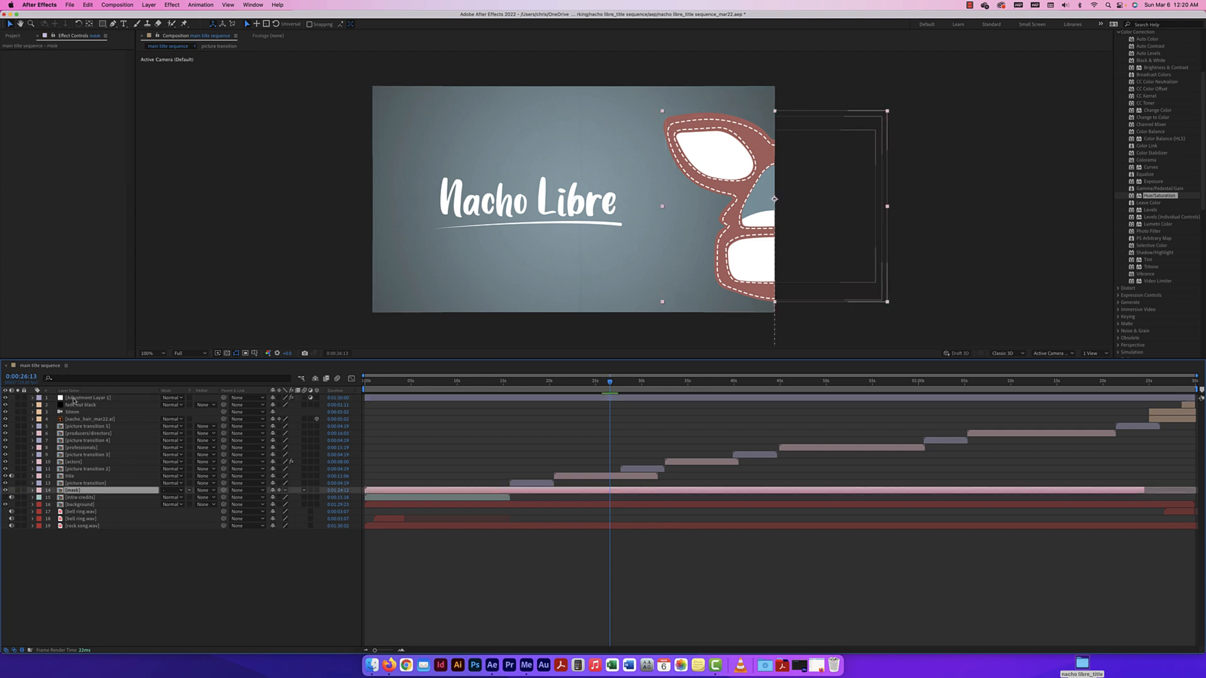
drag(75, 398, 79, 496)
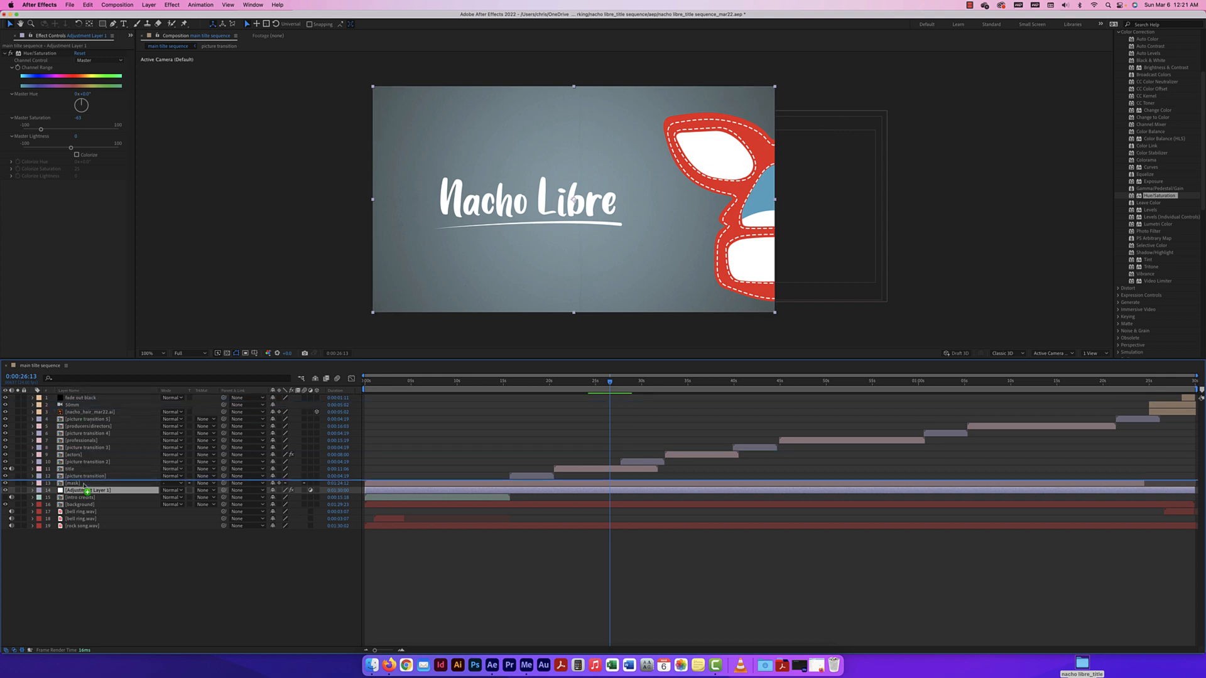
drag(85, 492, 93, 396)
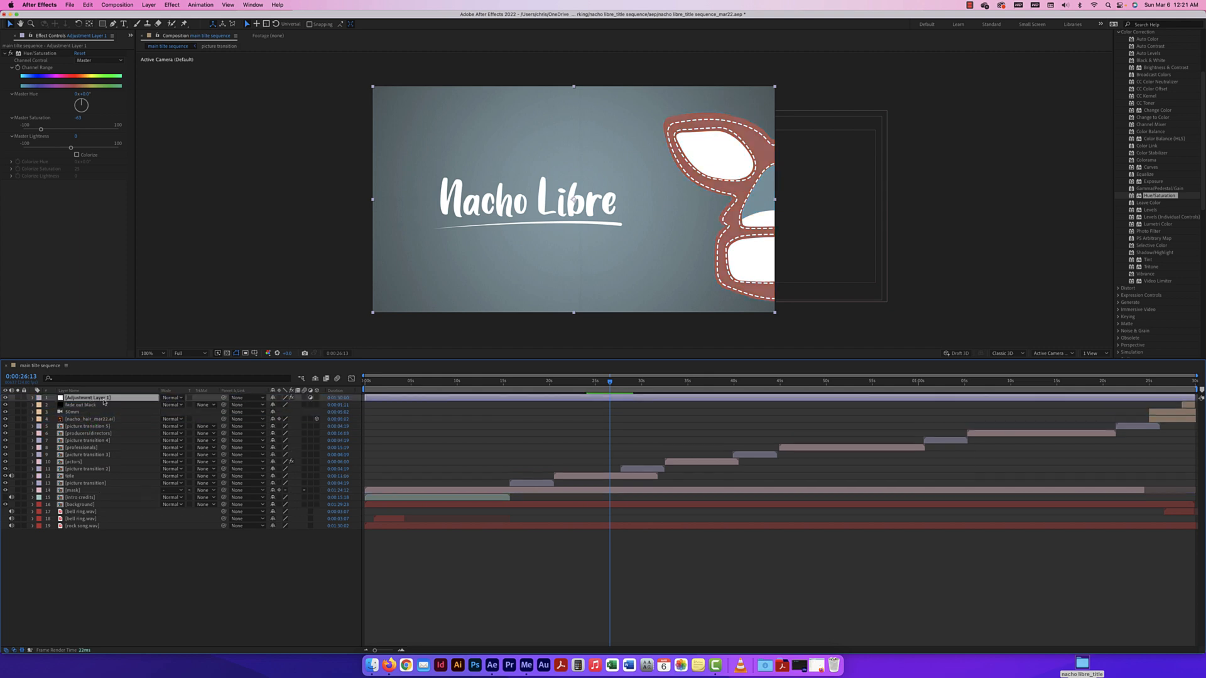
At 0:01:27:04, try the adjustment layer beneath the nacho_hair_mar22.ai layer, and return it to the top of the stack
drag(610, 382, 1170, 399)
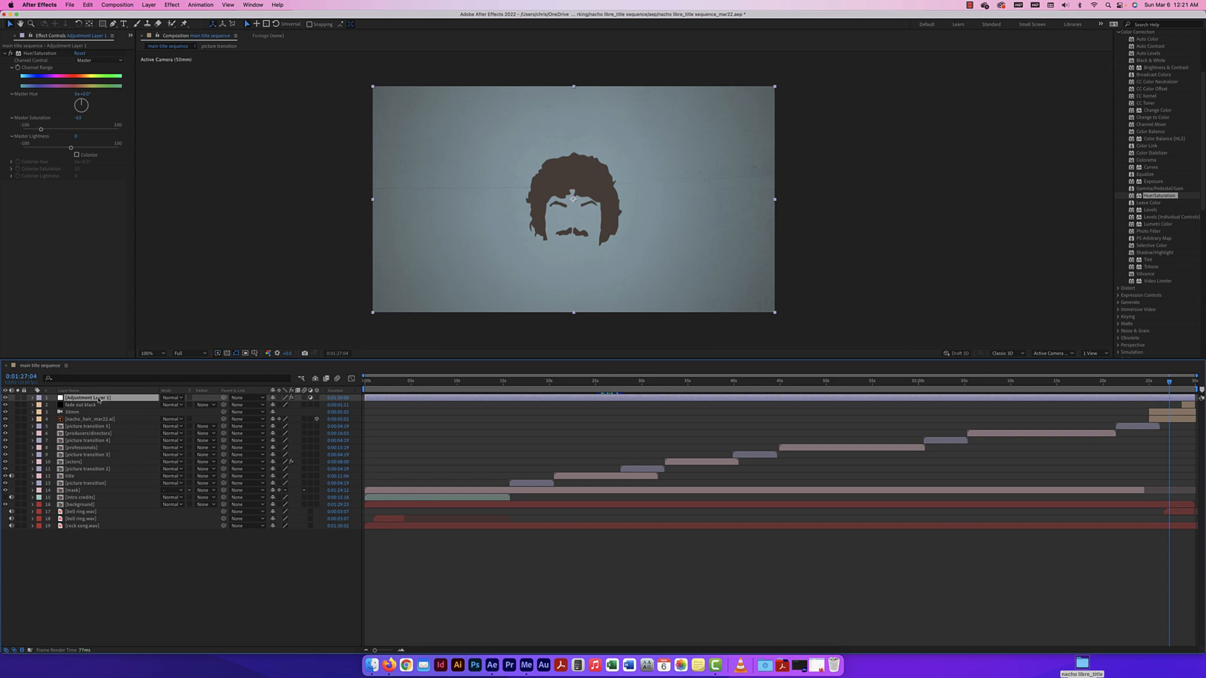
drag(99, 398, 99, 423)
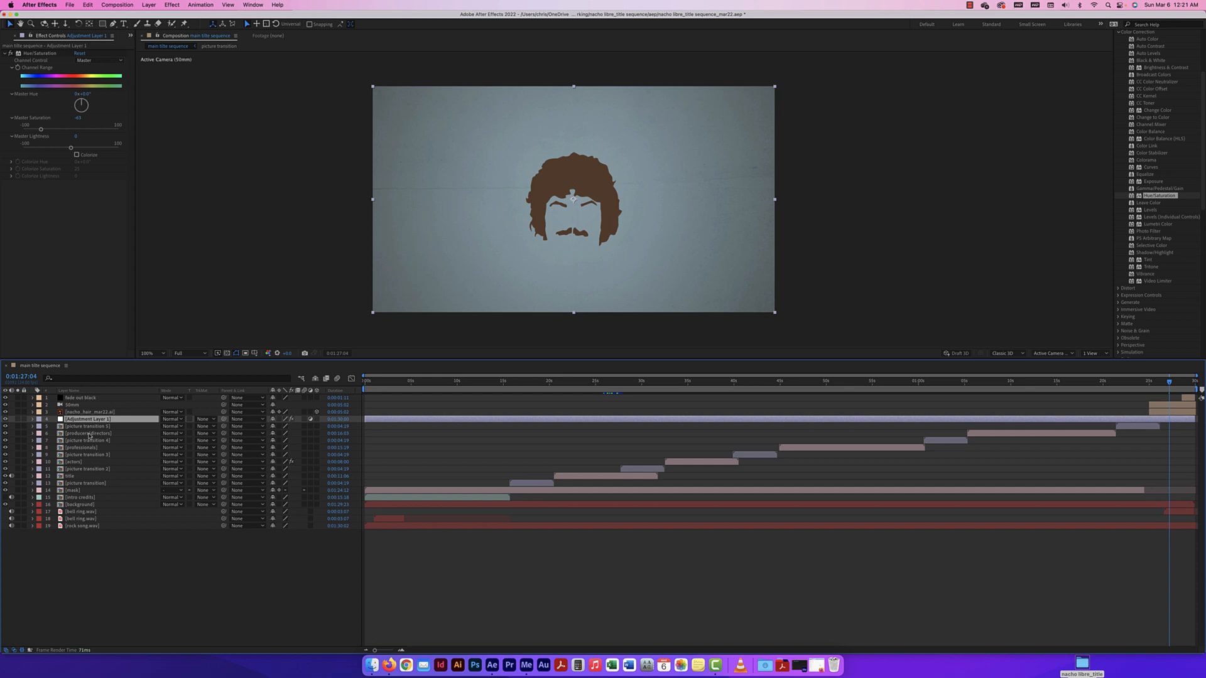
drag(89, 419, 88, 397)
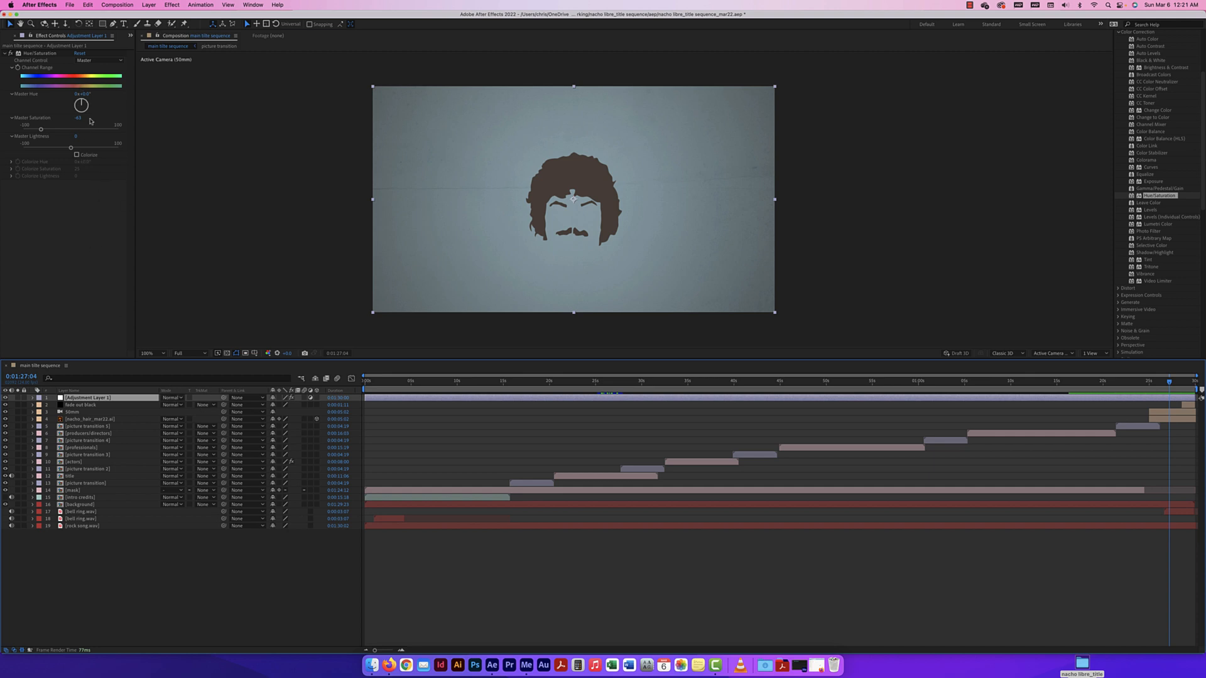
Rotate the adjustment layer's Master Hue to about 180° and set its blending mode to Darken
click(72, 80)
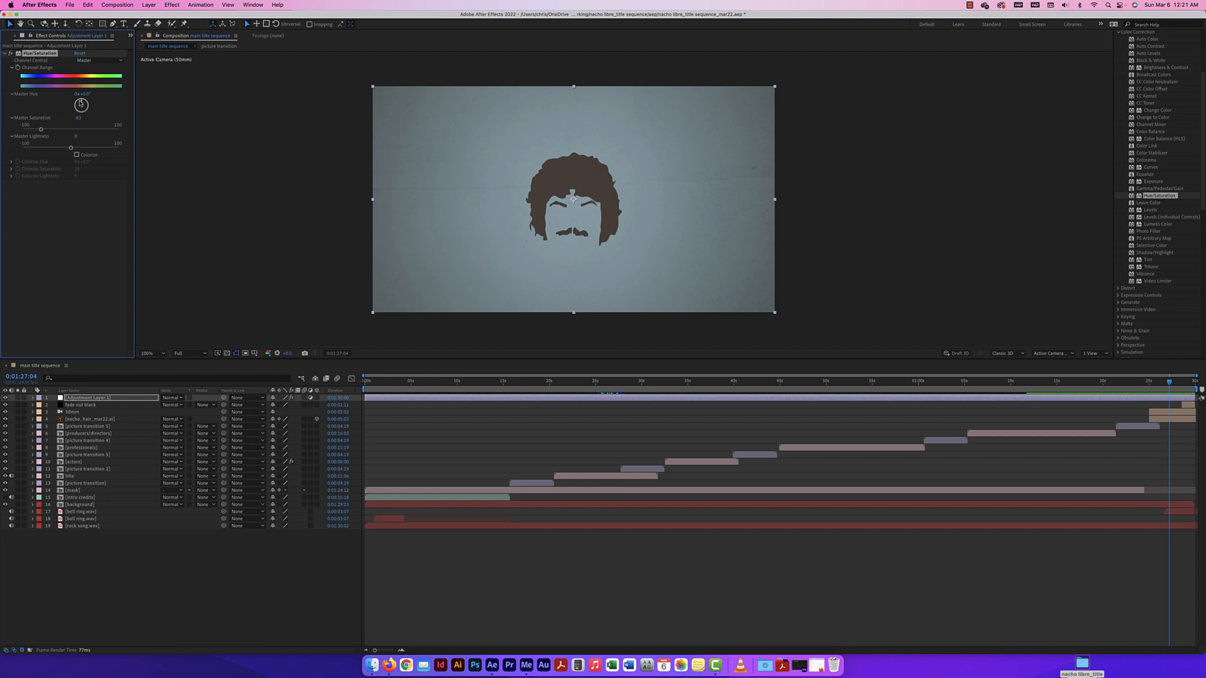
drag(82, 100, 82, 116)
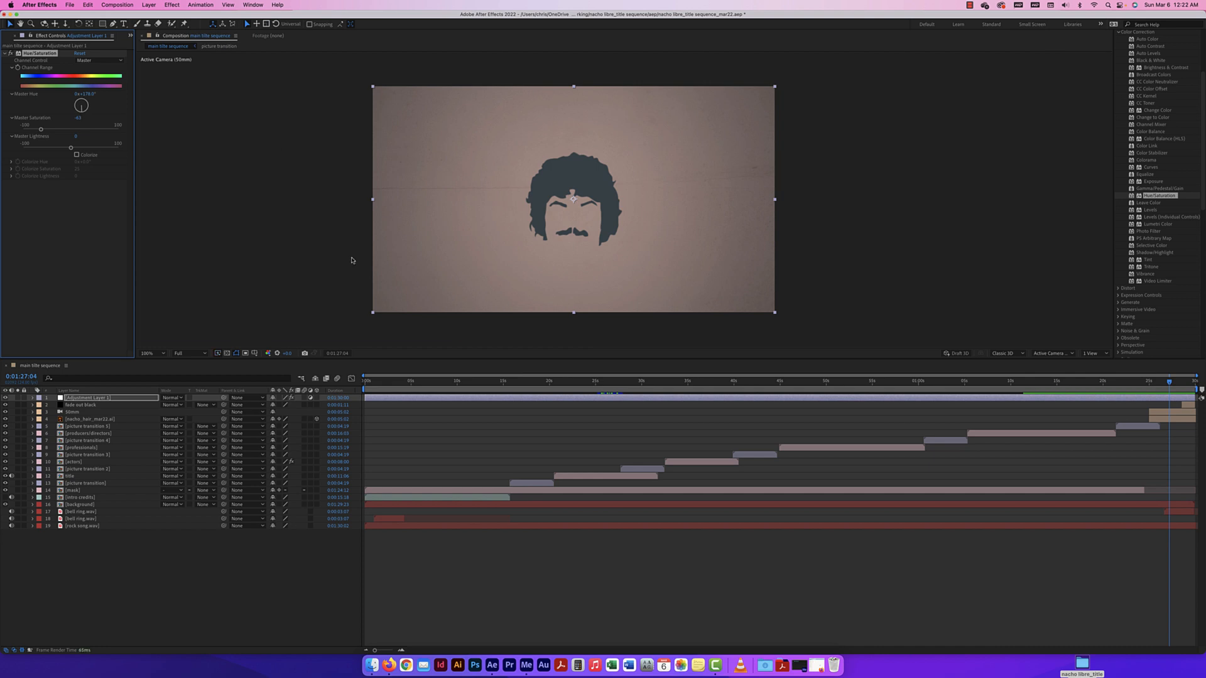
click(178, 400)
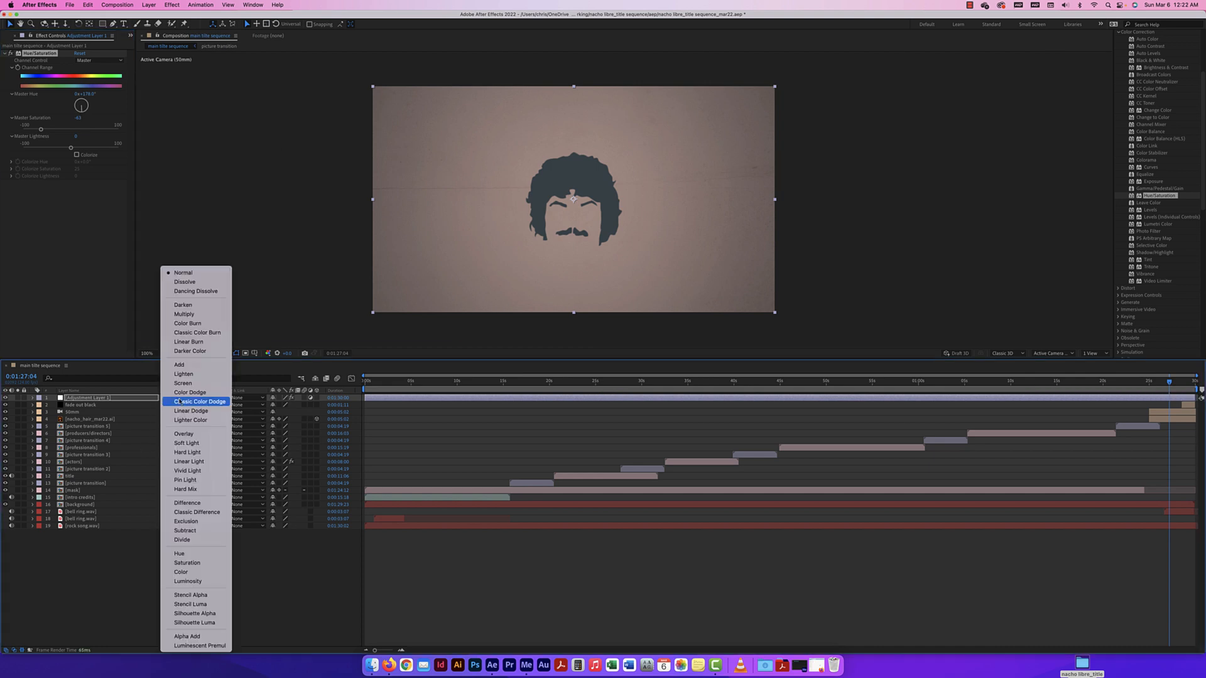
click(183, 305)
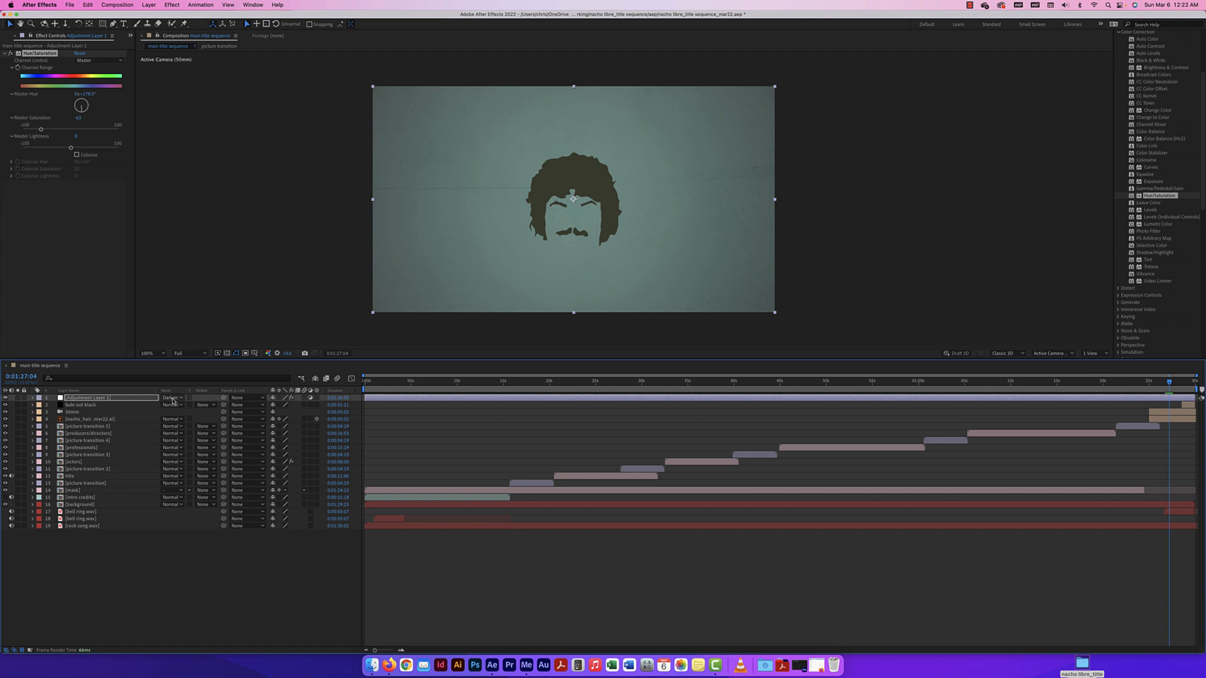
Cycle through the adjustment layer's blending modes and settle on Linear Light
key(shift+equal)
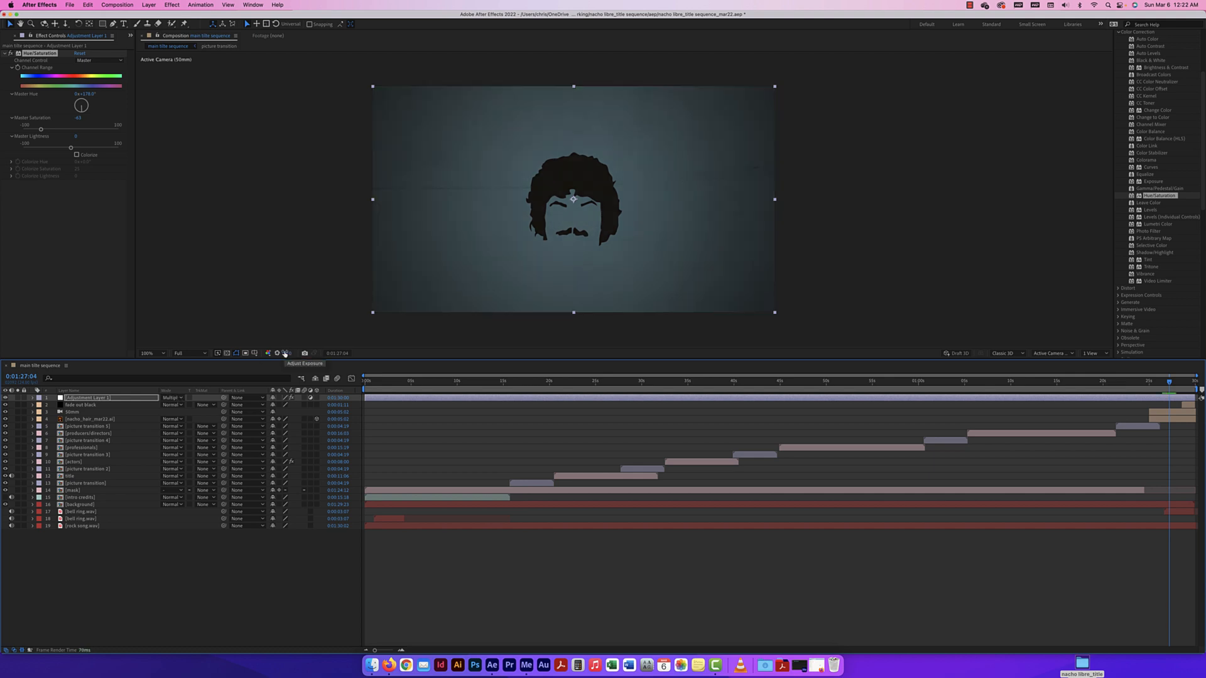
key(shift+equal)
key(shift+equal)
key(shift+equal)
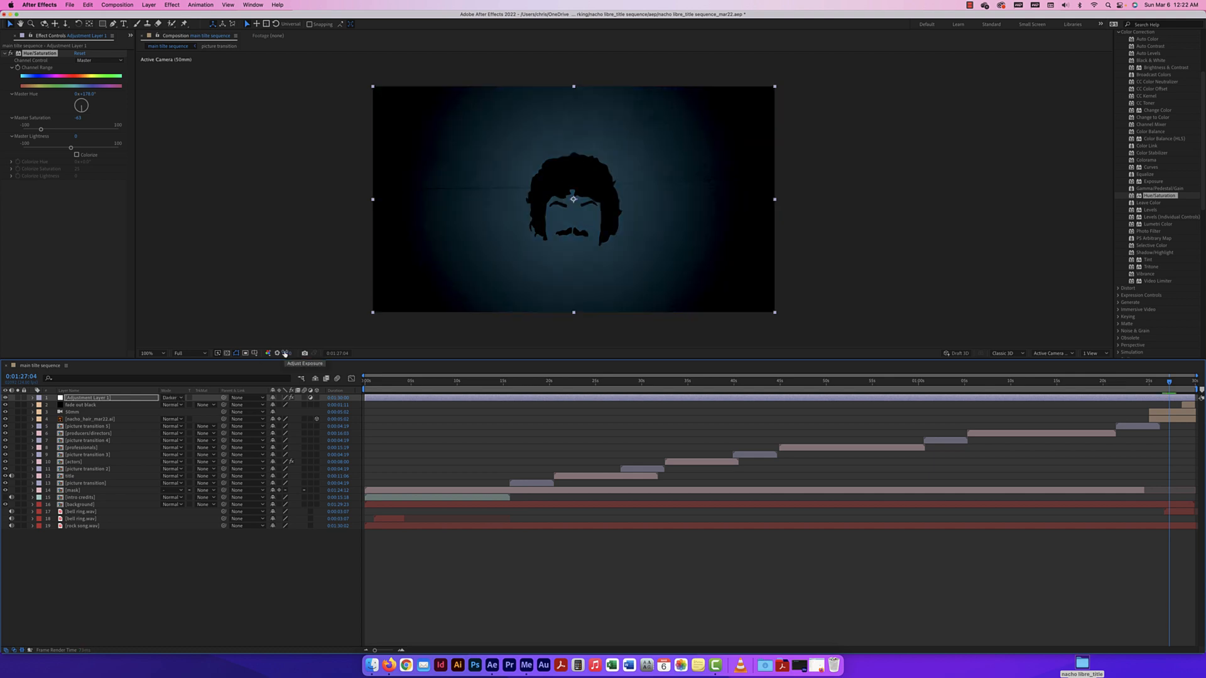
key(shift+equal)
key(shift+equal)
key(shift+equal)
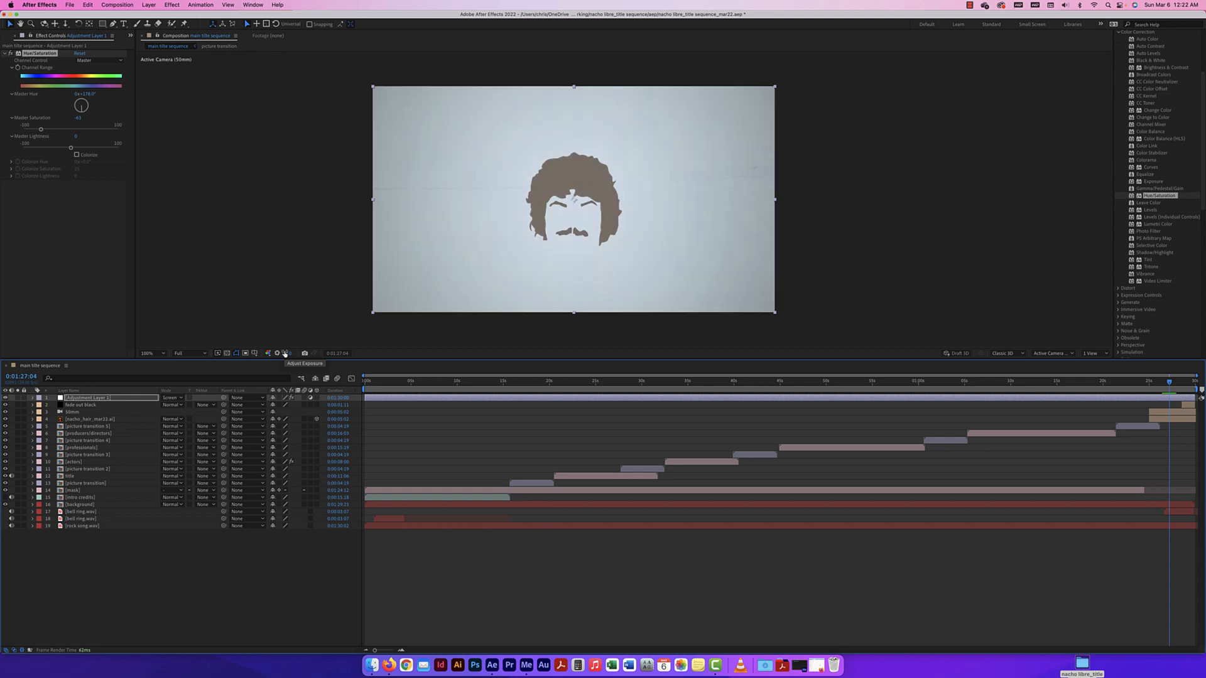
key(shift+equal)
key(shift+equal)
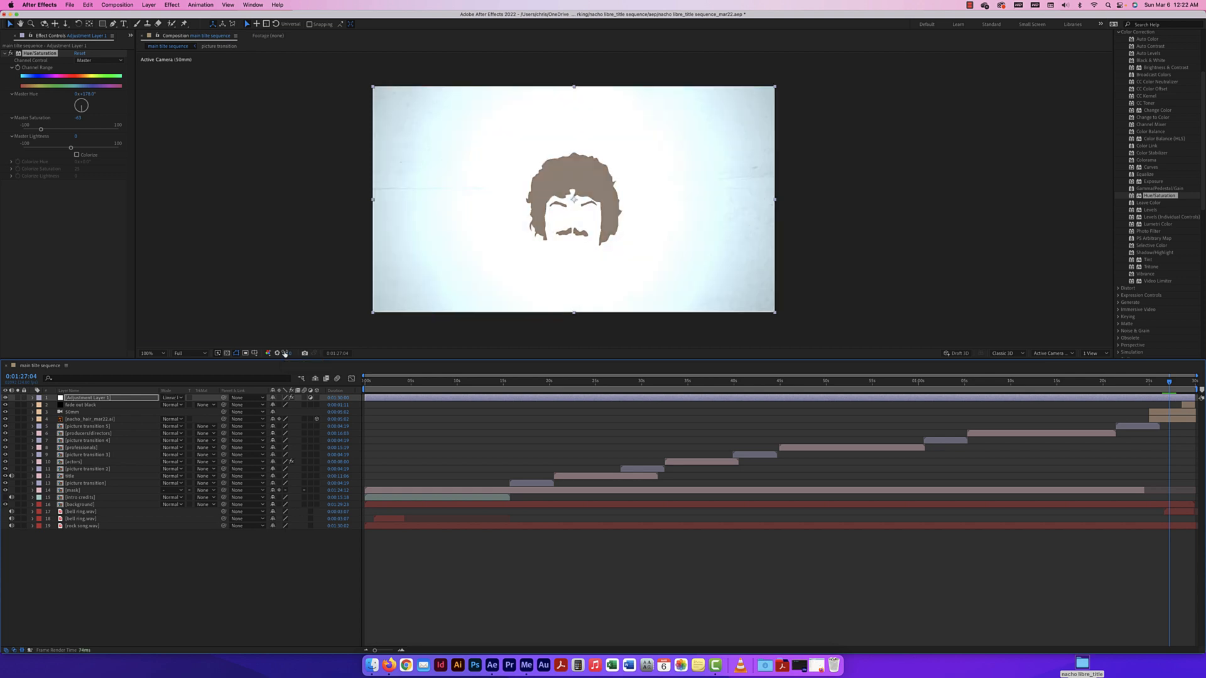
key(shift+equal)
key(shift+equal)
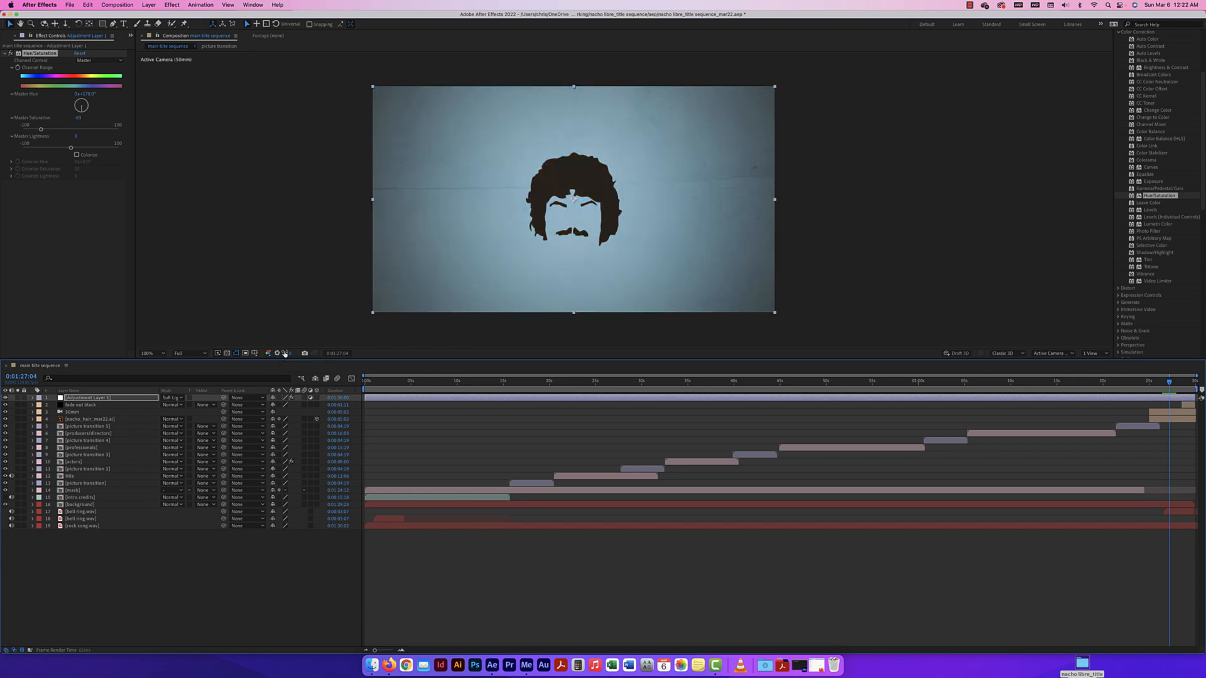
key(shift+equal)
key(shift+equal)
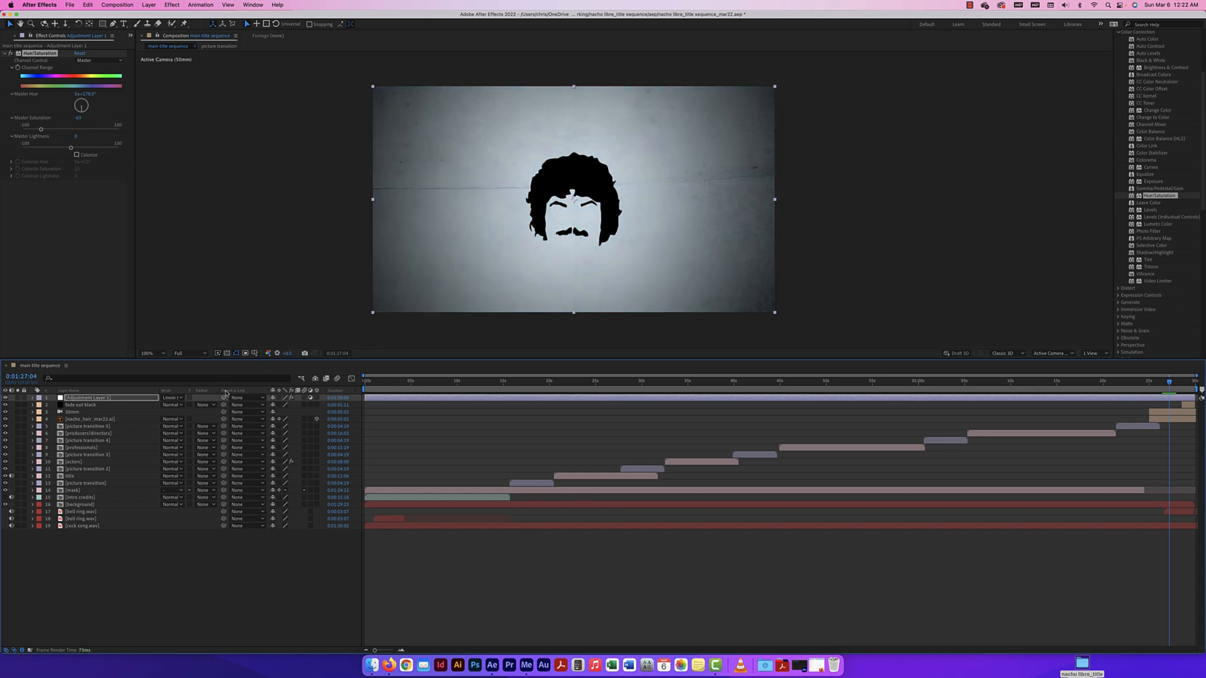
click(181, 399)
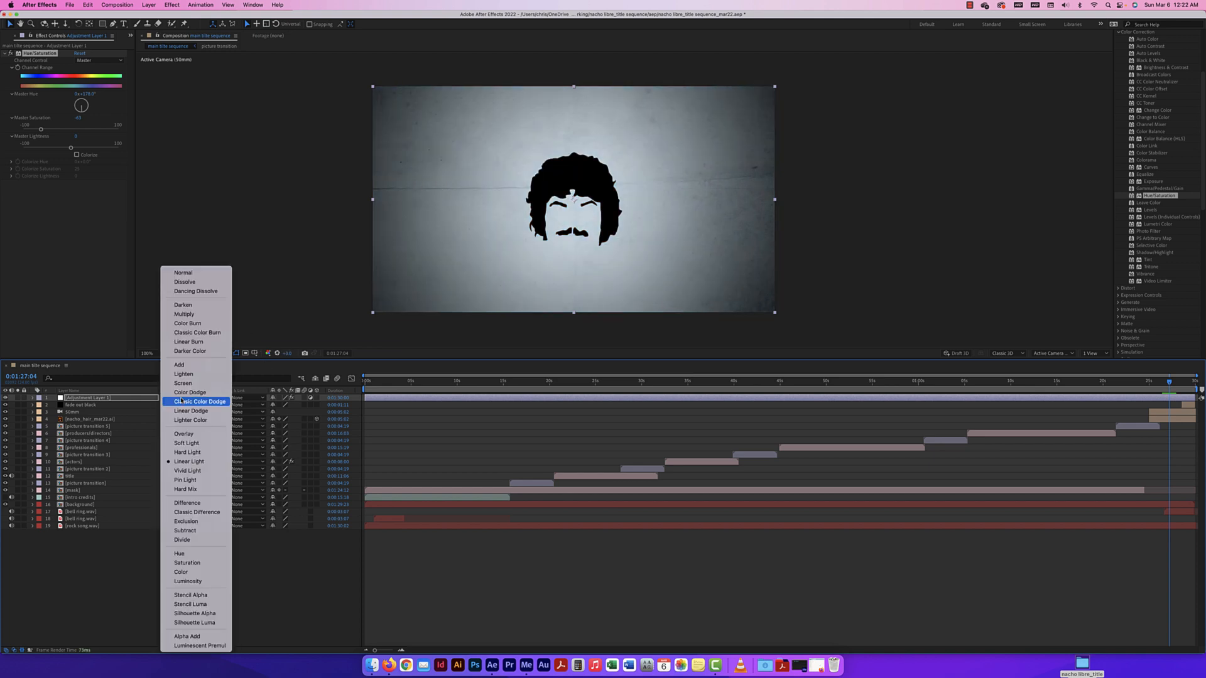
click(188, 462)
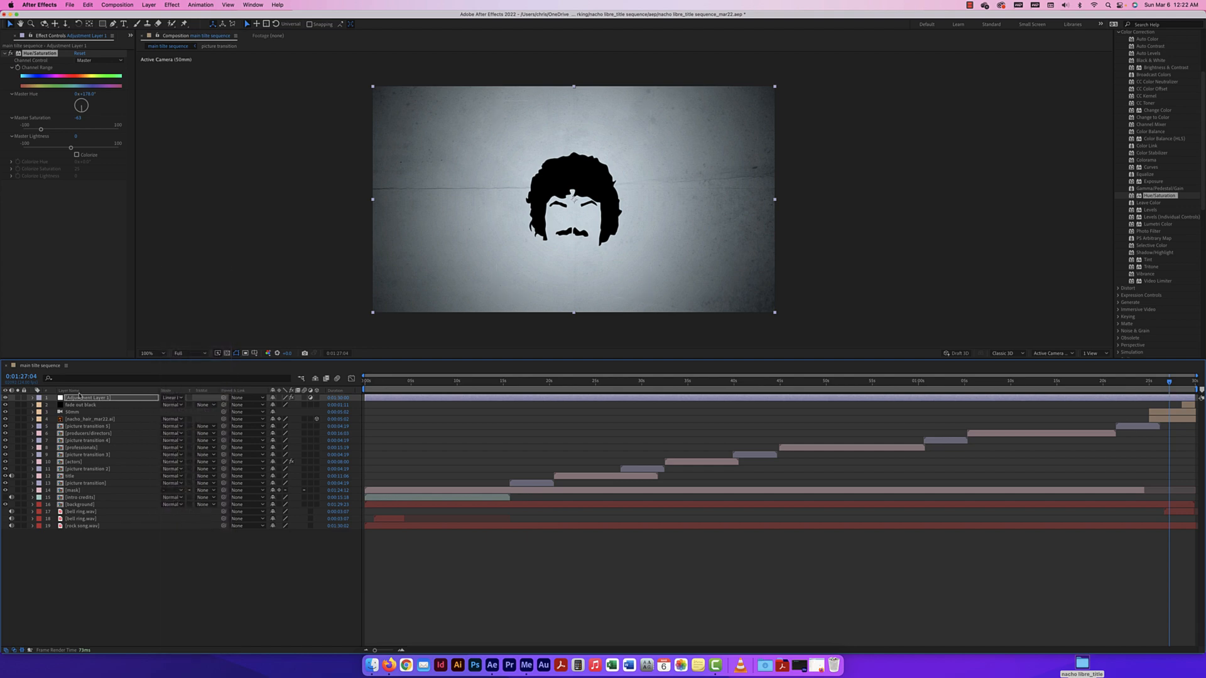
Reduce the preview resolution to Third and play the adjusted title sequence from 0:00:29:10 to 0:00:35:09
mouse_move(78, 399)
mouse_down()
mouse_move(79, 423)
mouse_move(94, 396)
mouse_up()
drag(1169, 381, 630, 403)
key(space)
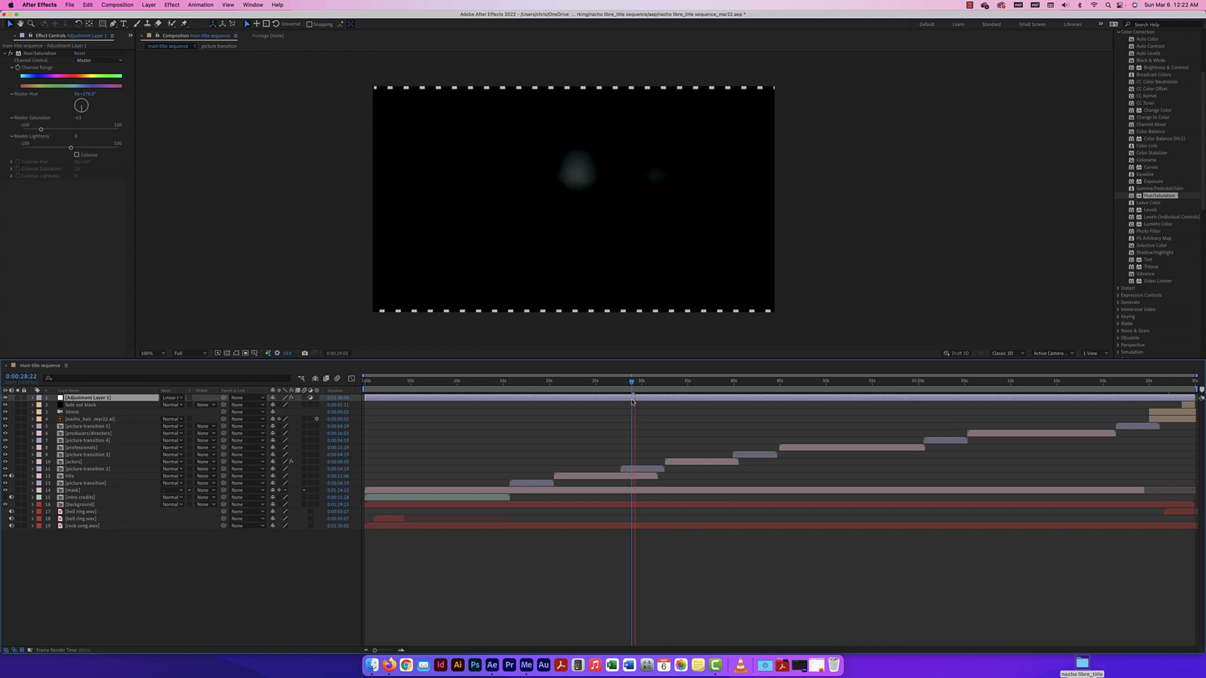
click(187, 354)
click(186, 391)
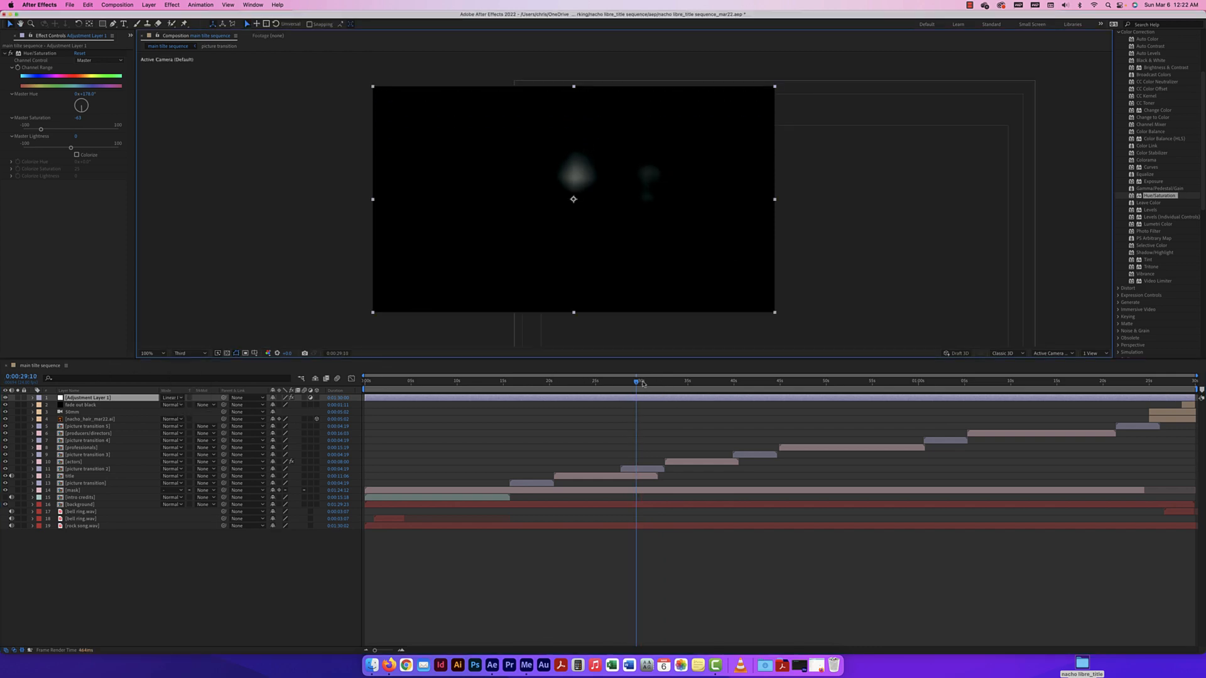
key(space)
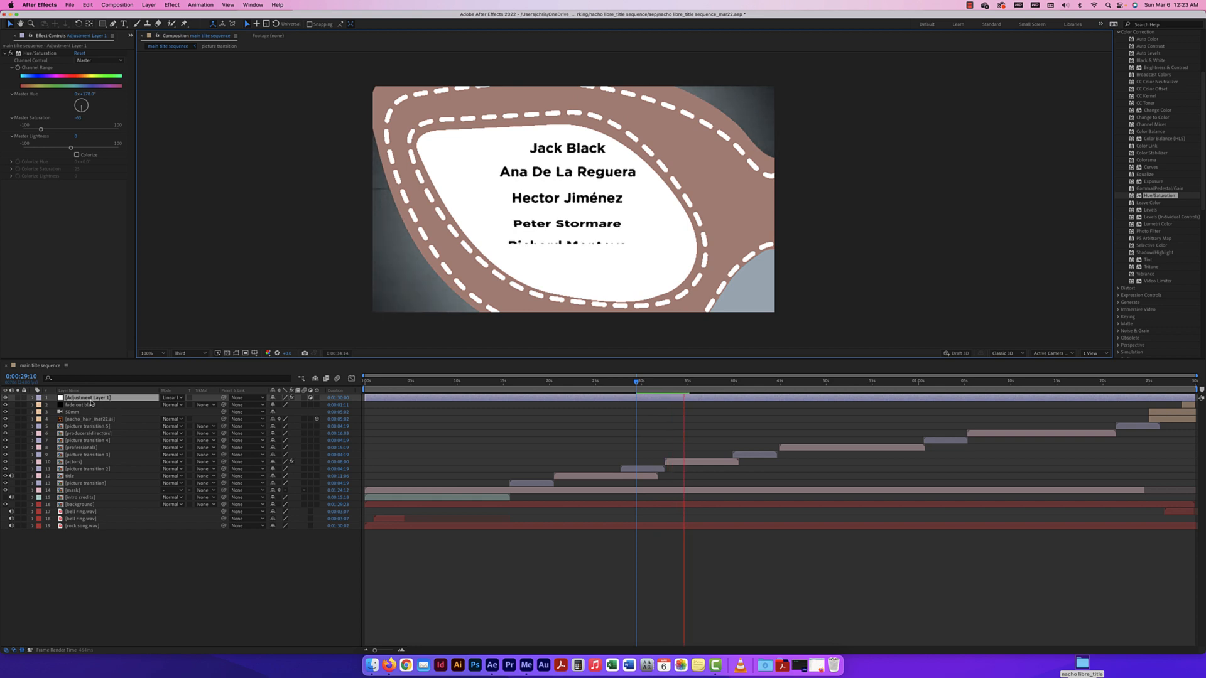
key(space)
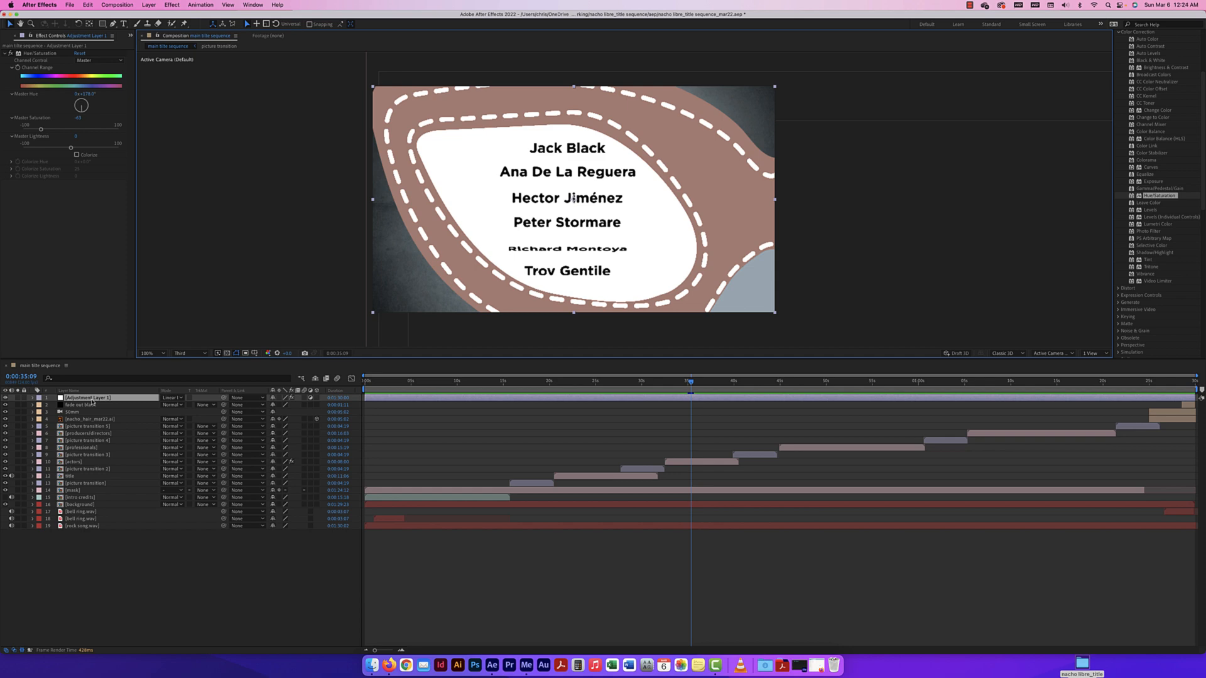
Move to 0:00:05:09 and reveal the audio waveform of the rock song.wav layer
click(95, 527)
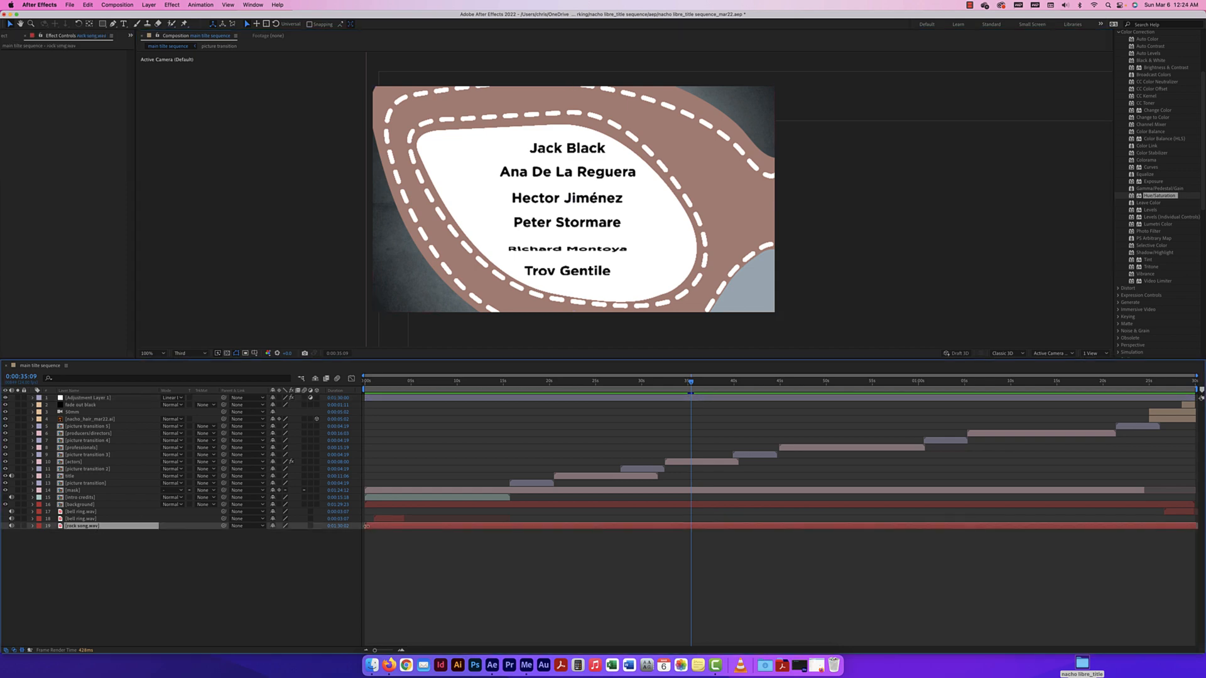
drag(690, 382, 414, 381)
click(33, 527)
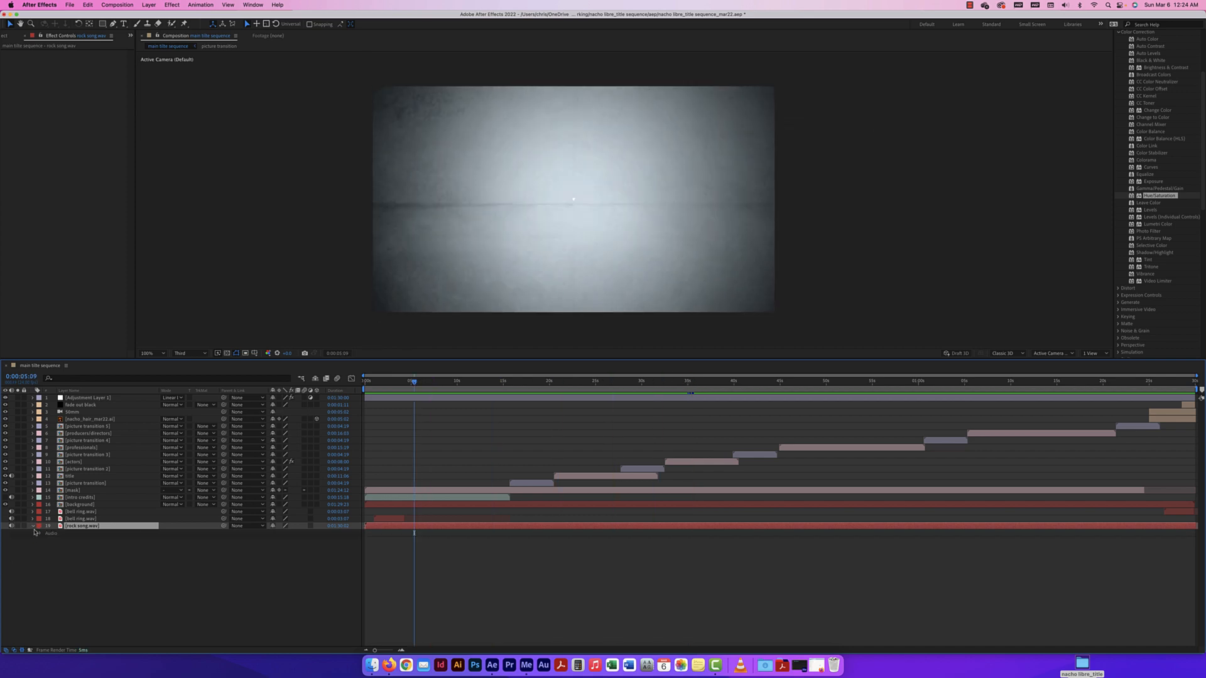
click(41, 534)
click(47, 548)
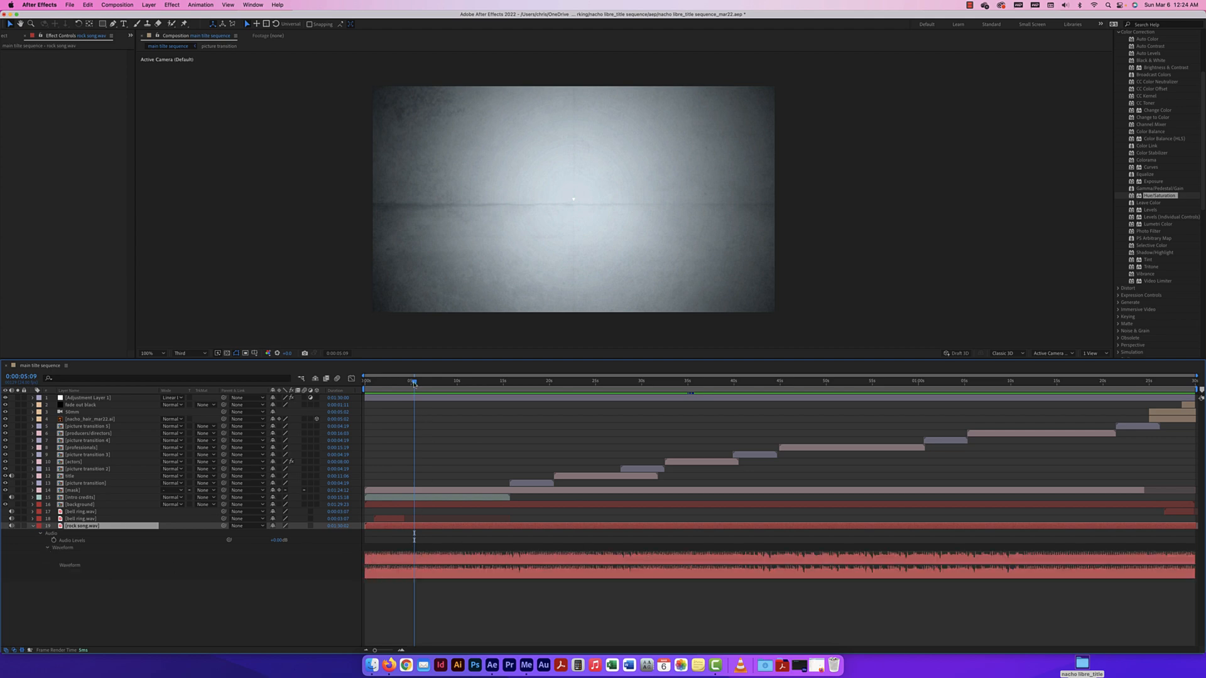
Lower the audio level of the rock song.wav layer to about -0.7 dB and move the current time to 0:00:16:18
scroll(1145, 66, up, 3)
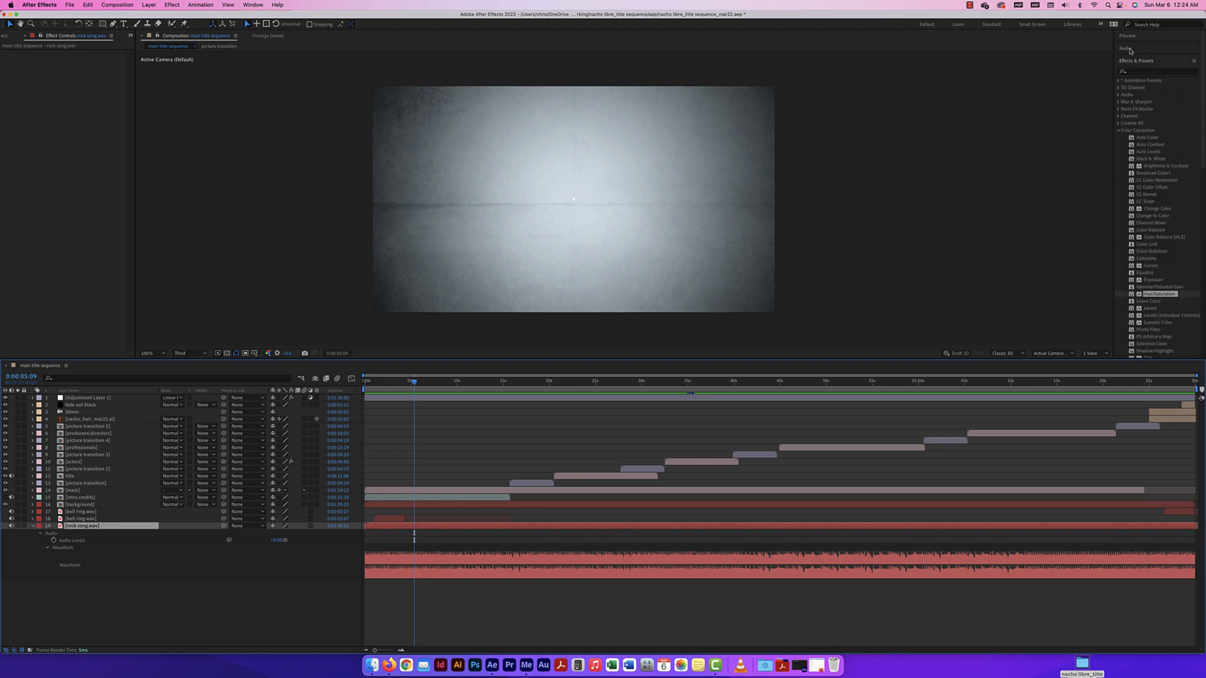
click(1131, 52)
mouse_move(1162, 88)
mouse_down()
mouse_move(1162, 101)
mouse_move(1162, 91)
mouse_up()
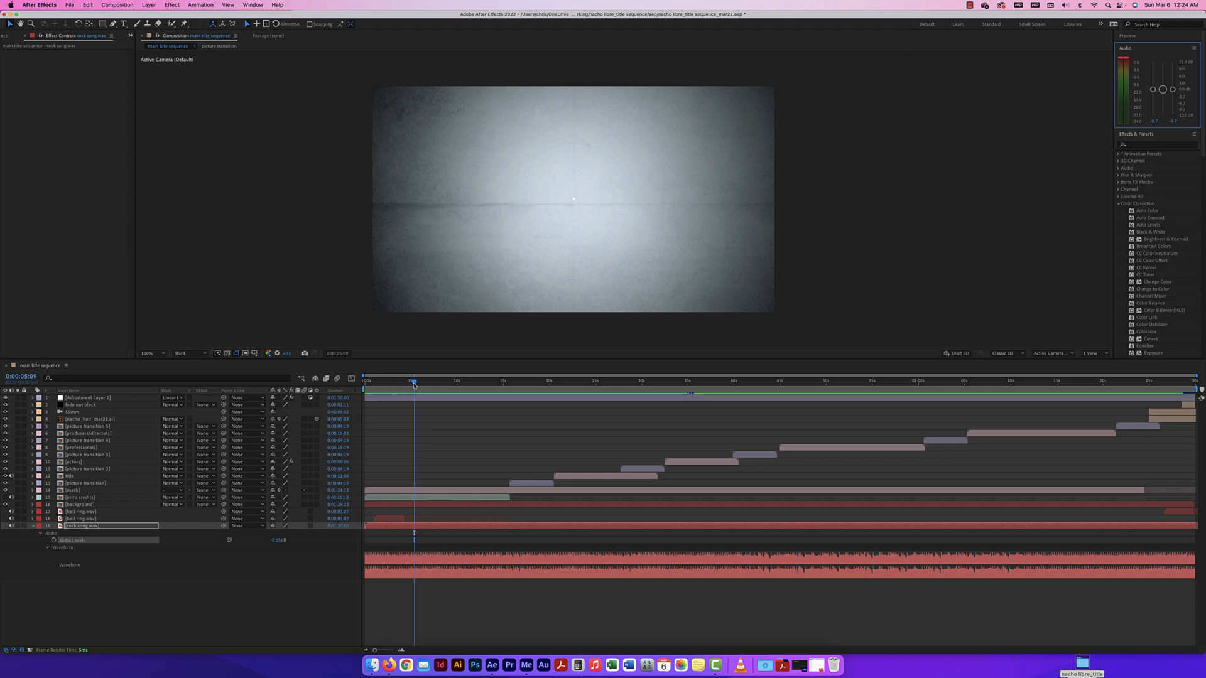
drag(415, 383, 520, 382)
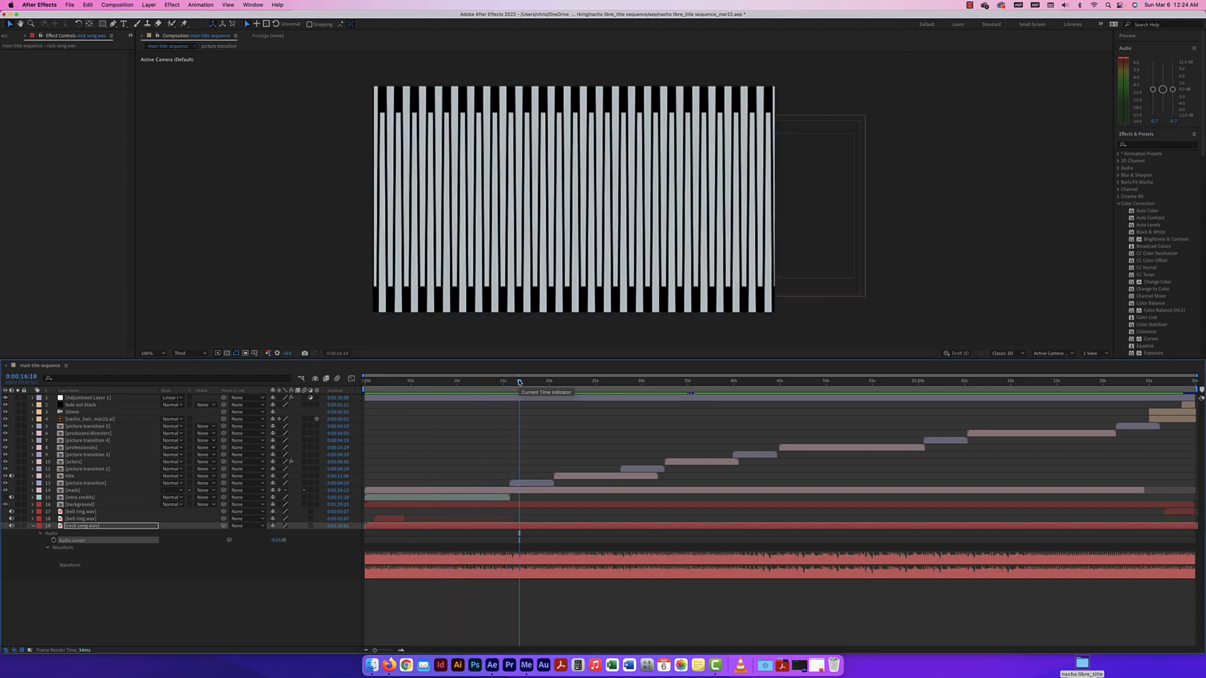
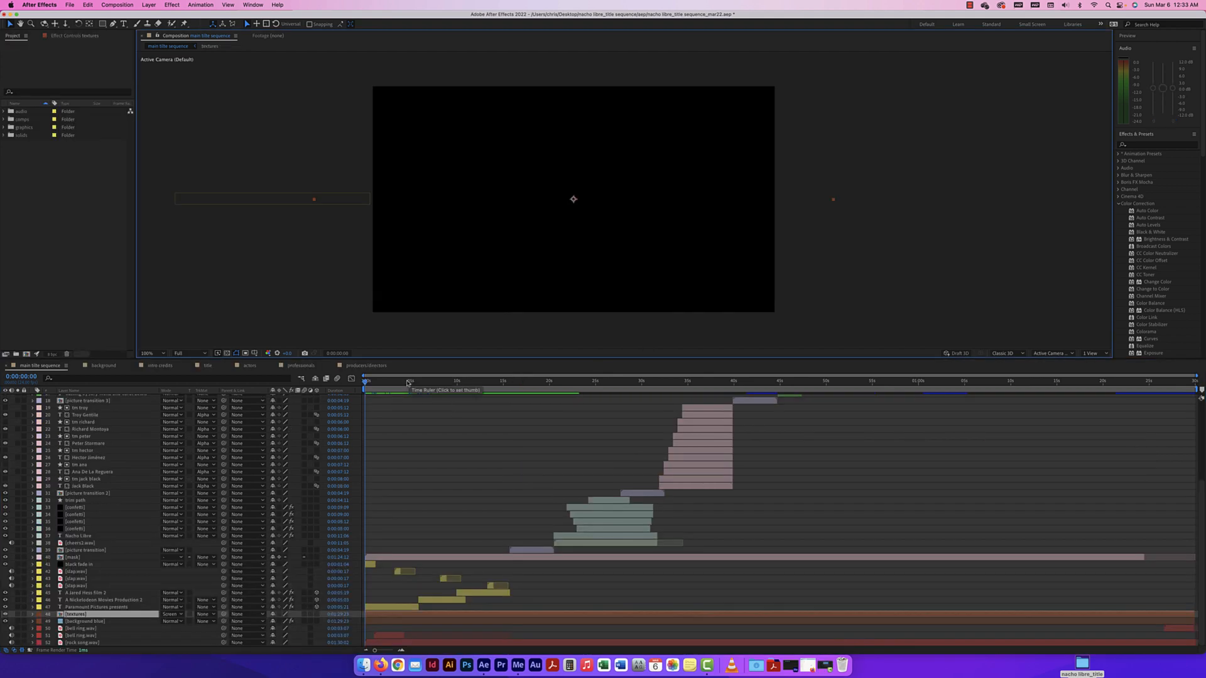
Move the current time to 0:00:13:12 and shift the early bell ring.wav clip slightly along the timeline
drag(366, 383, 489, 388)
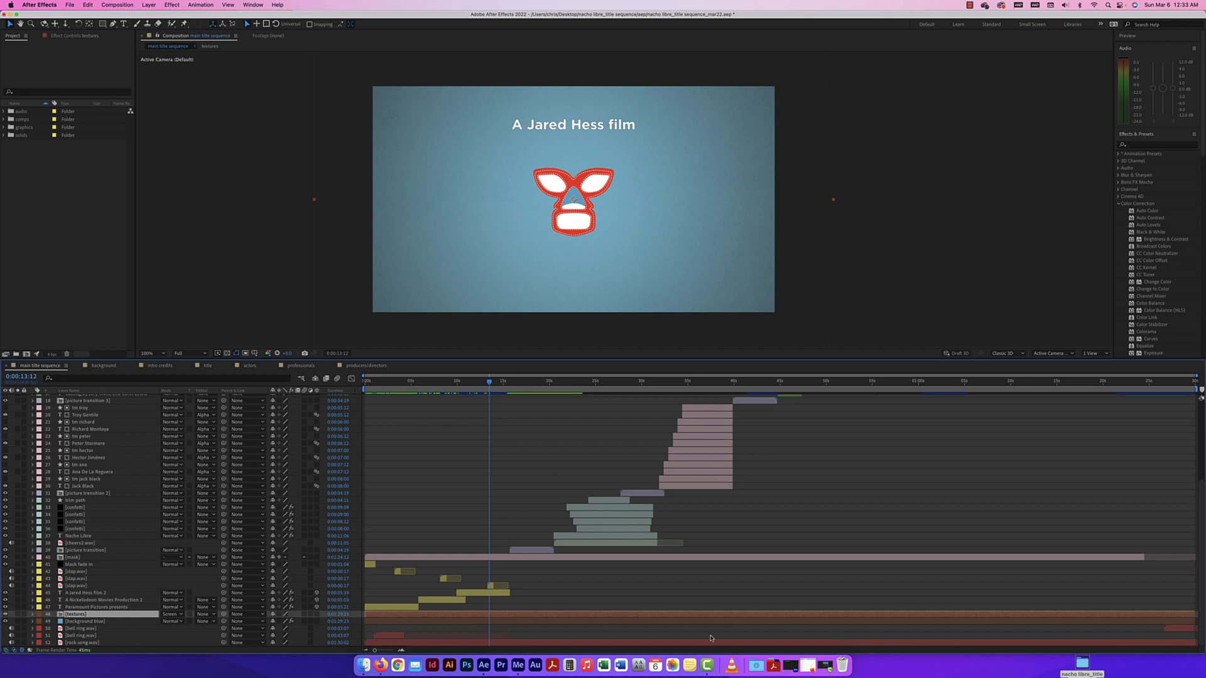
click(88, 635)
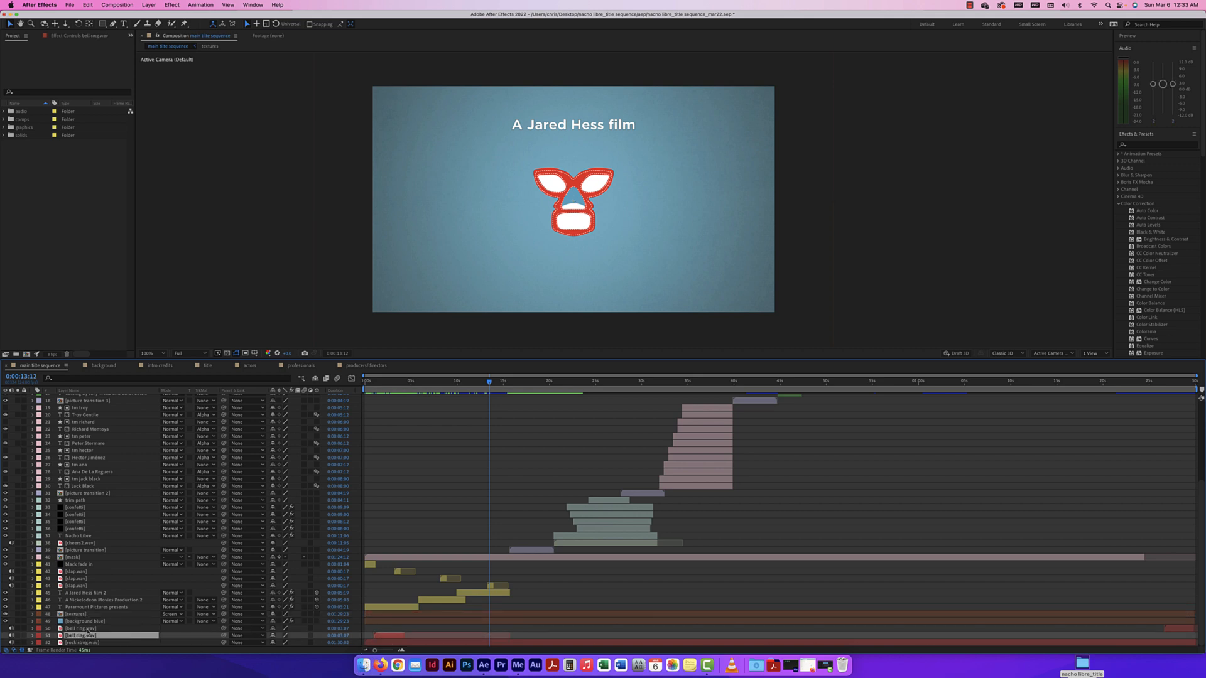
click(88, 629)
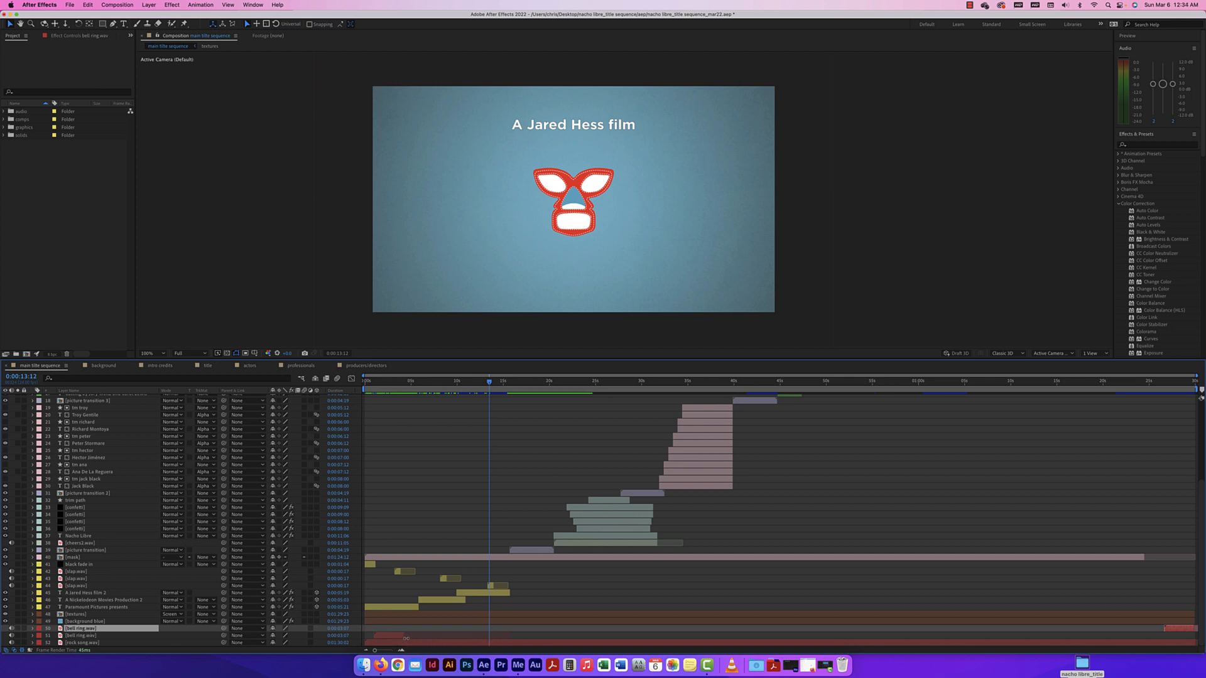
mouse_move(402, 636)
mouse_down()
mouse_move(496, 638)
mouse_move(393, 638)
mouse_up()
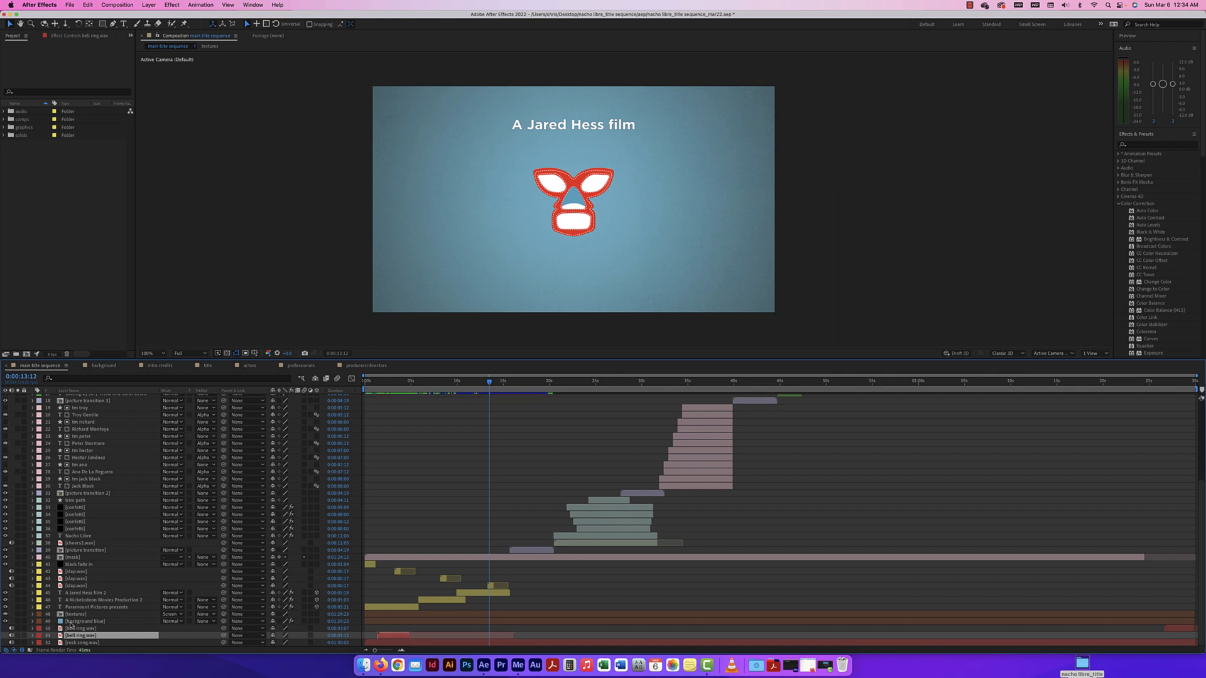
Identify the background blue and textures layers, and inspect the textures nested composition's frames up to 0:00:00:09
click(94, 621)
shift+click(95, 615)
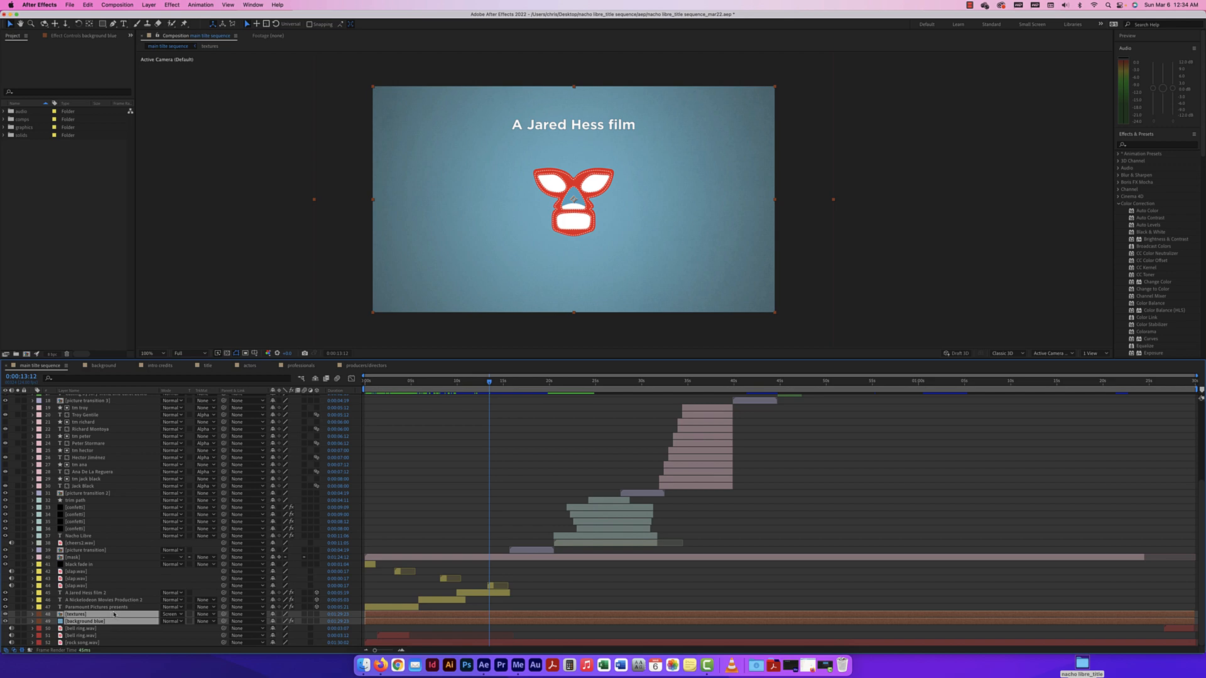
click(82, 628)
click(61, 615)
double_click(61, 615)
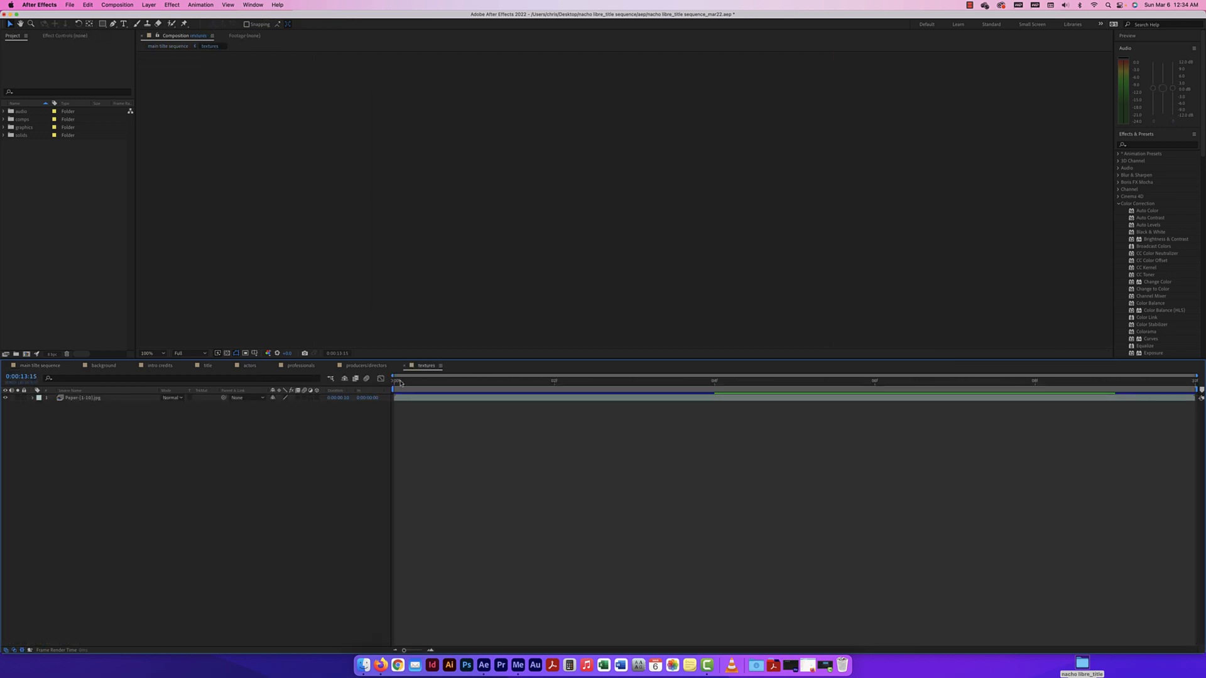
click(445, 385)
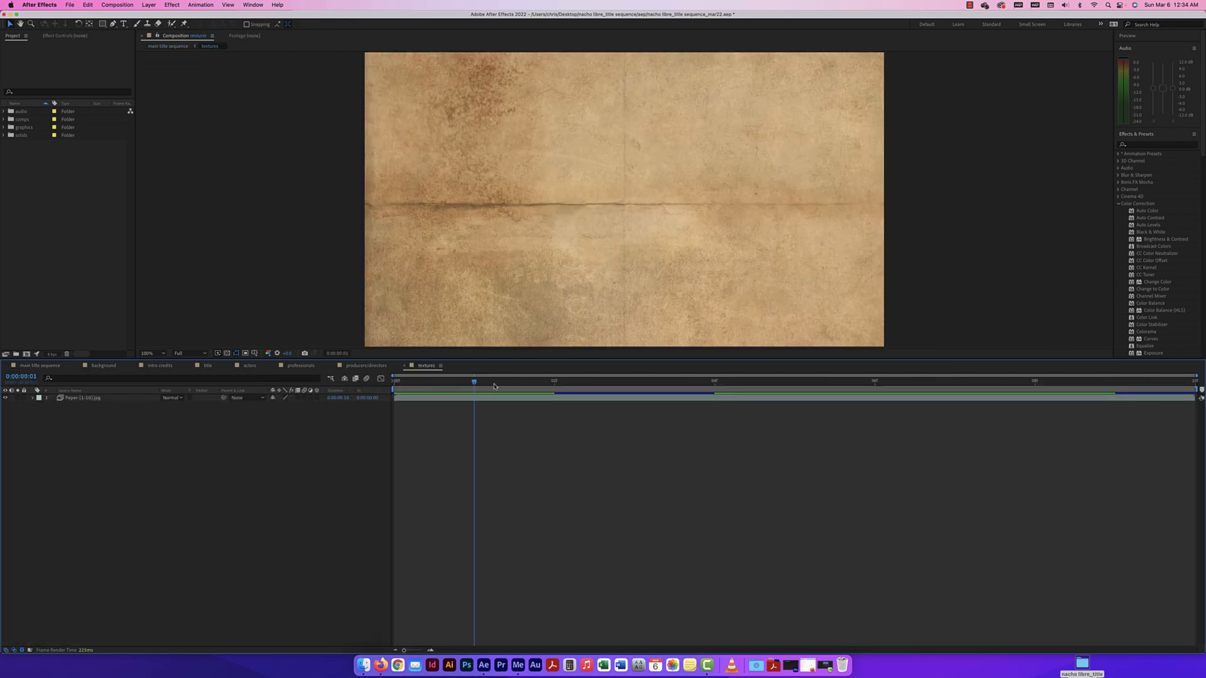
drag(494, 386, 635, 382)
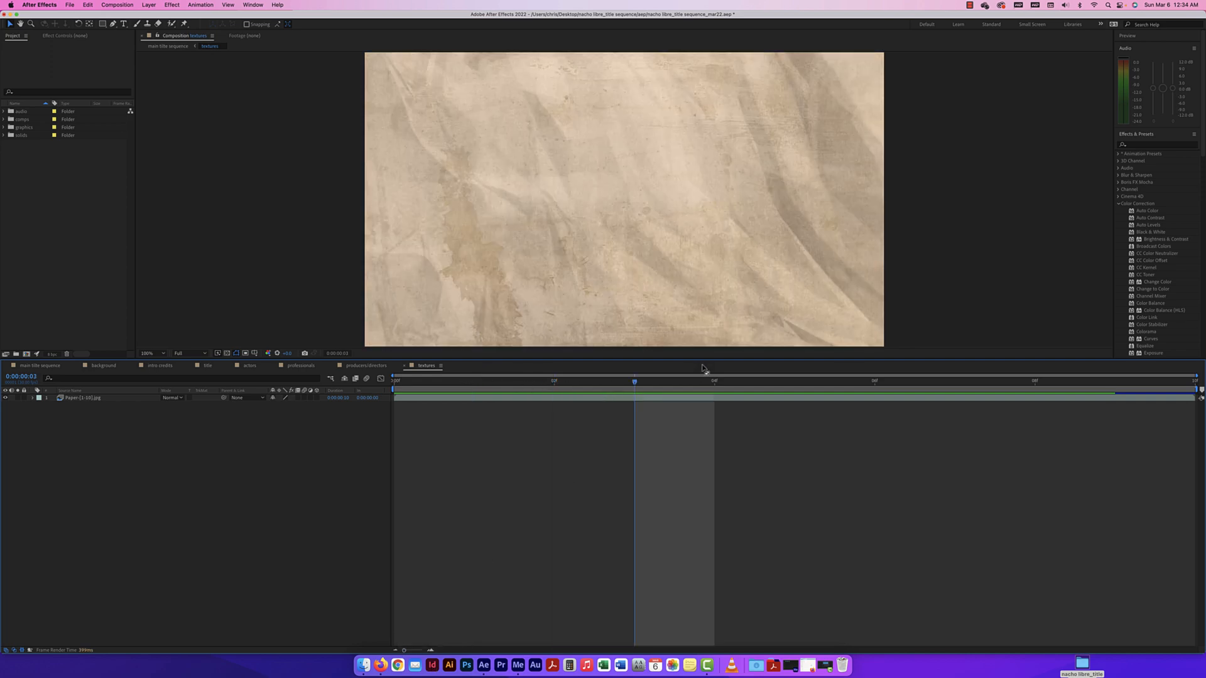
drag(710, 380, 1115, 394)
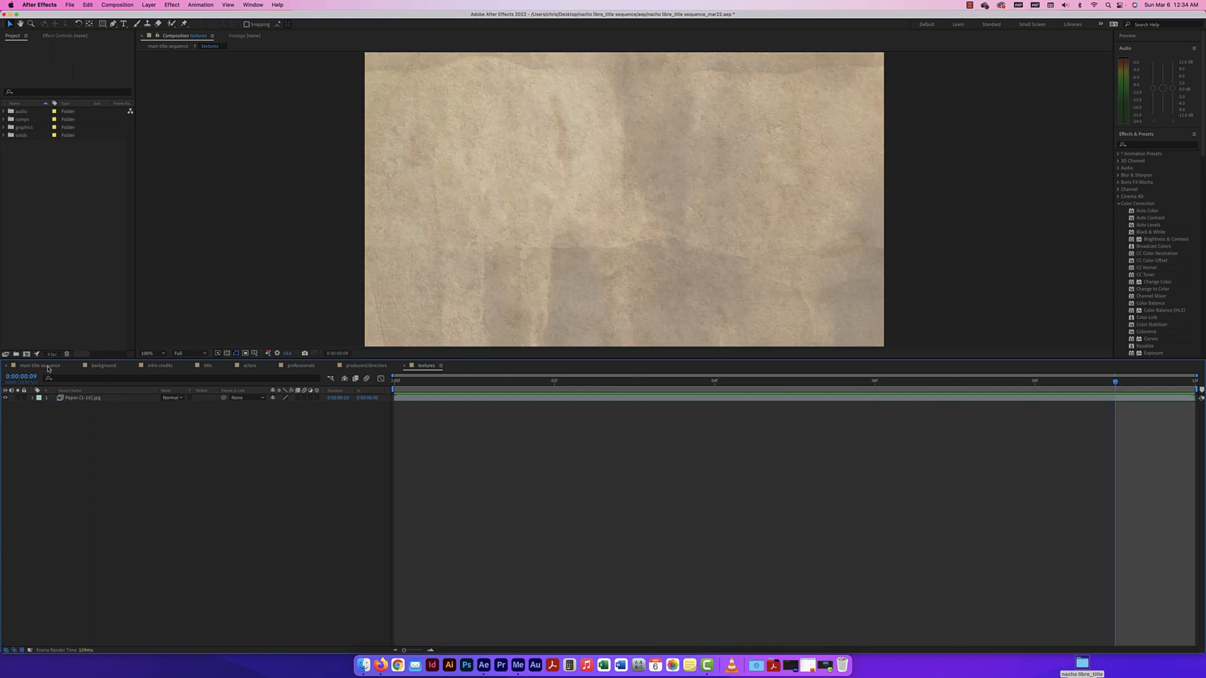
Reopen the textures composition from the main title sequence to check its paper image sequence layer, and return to the main composition
click(39, 365)
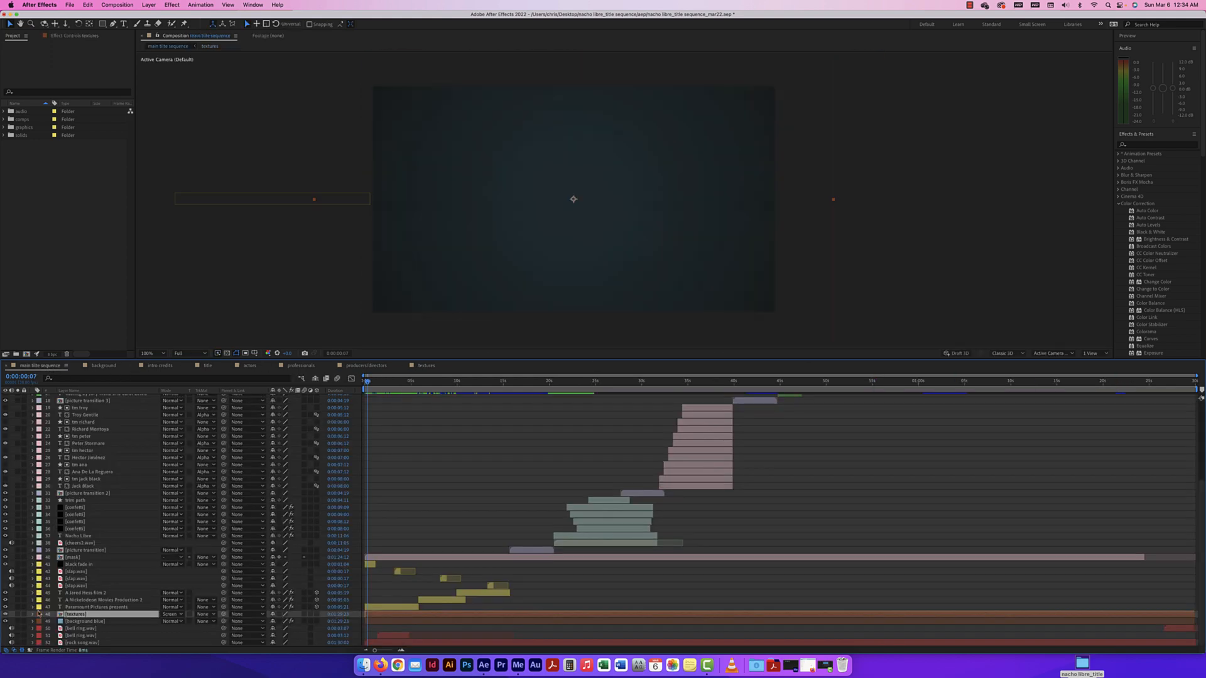
double_click(61, 615)
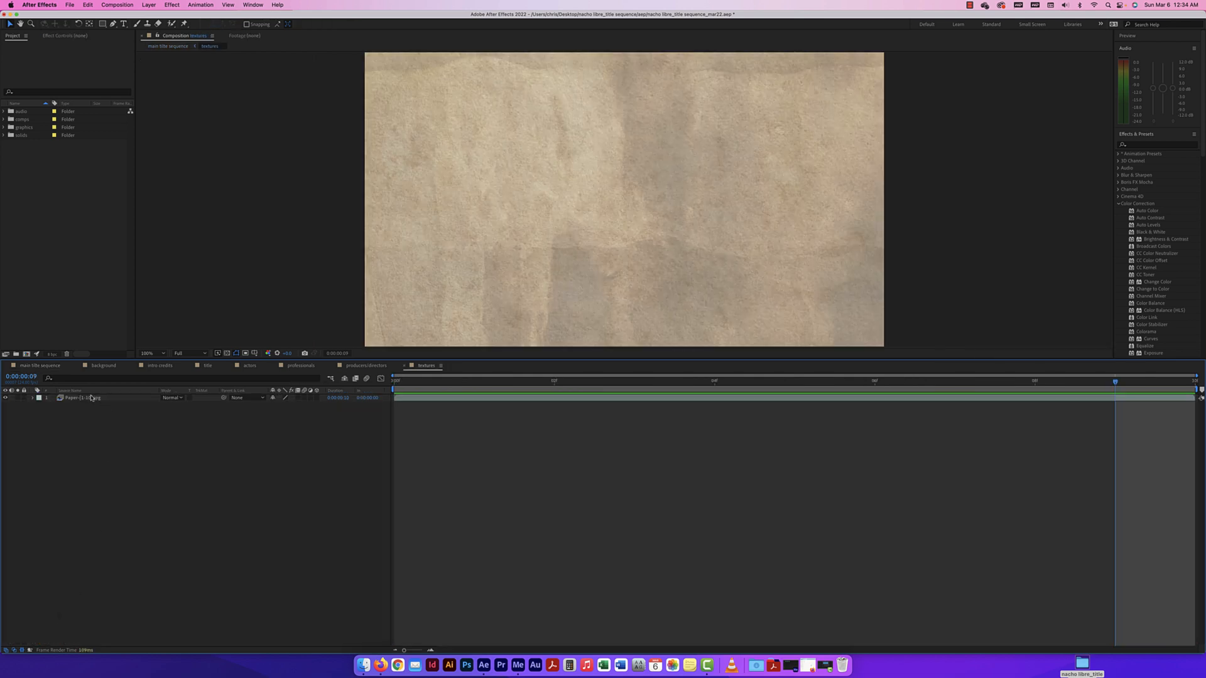
click(90, 398)
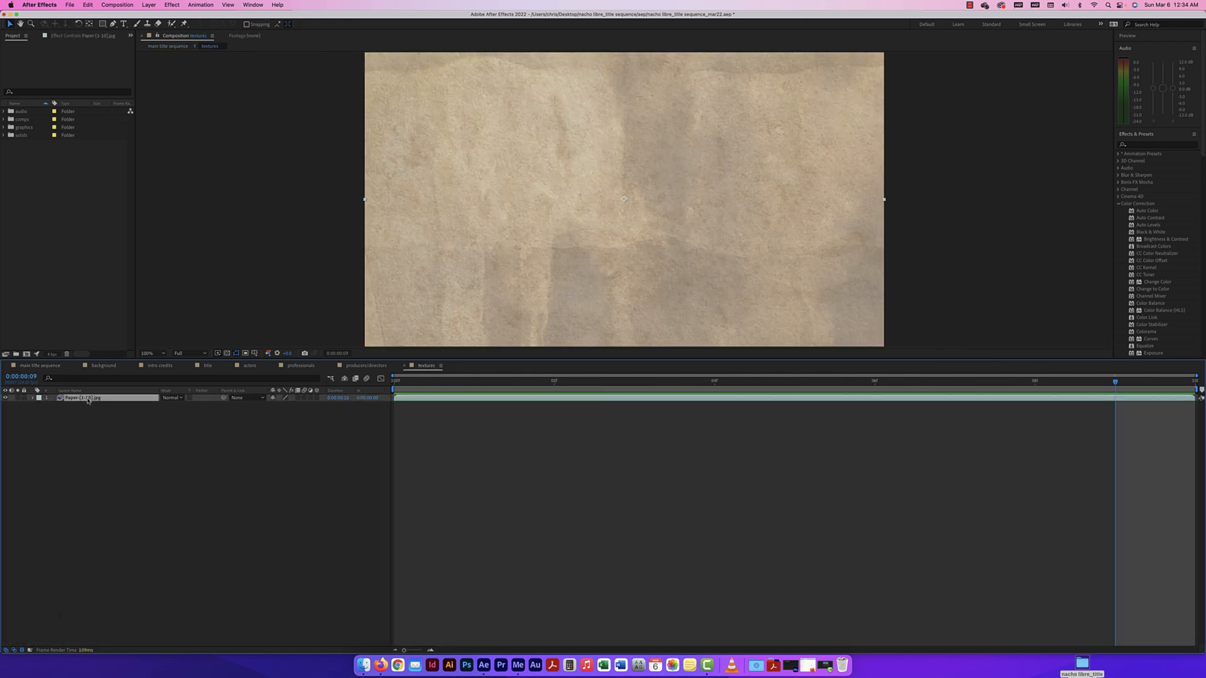
click(46, 365)
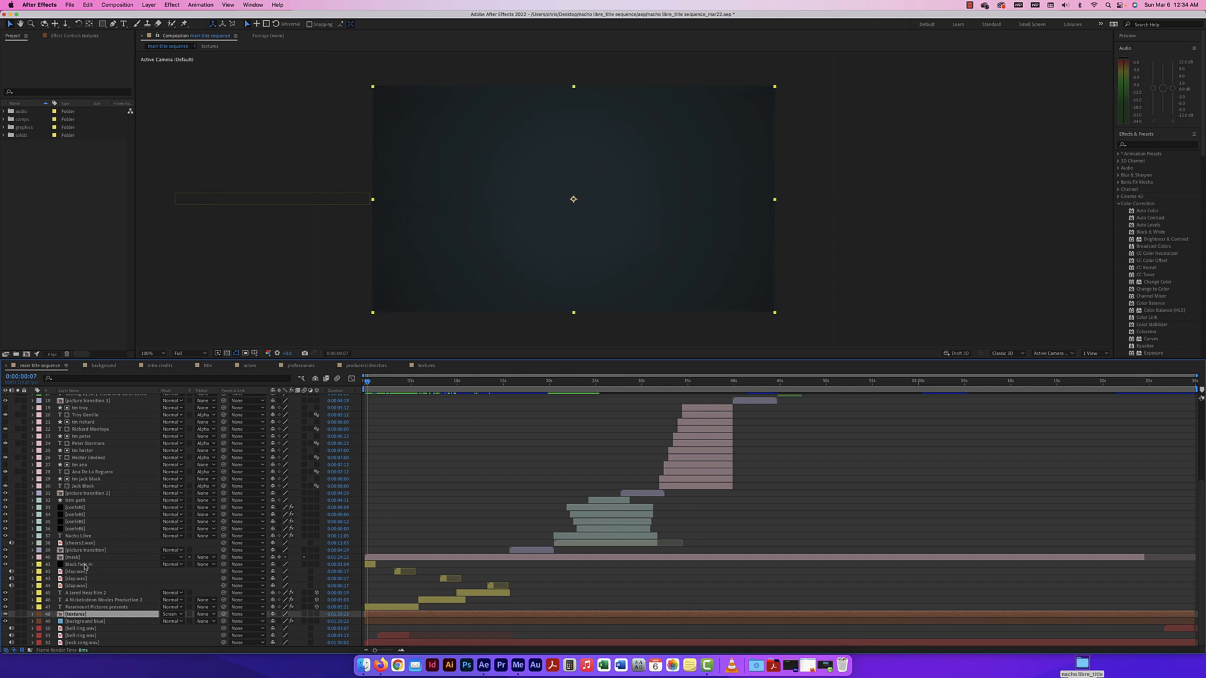
Review the intro credits, mask, picture transition and title layers by selecting each group in the main title sequence
click(86, 565)
shift+click(91, 606)
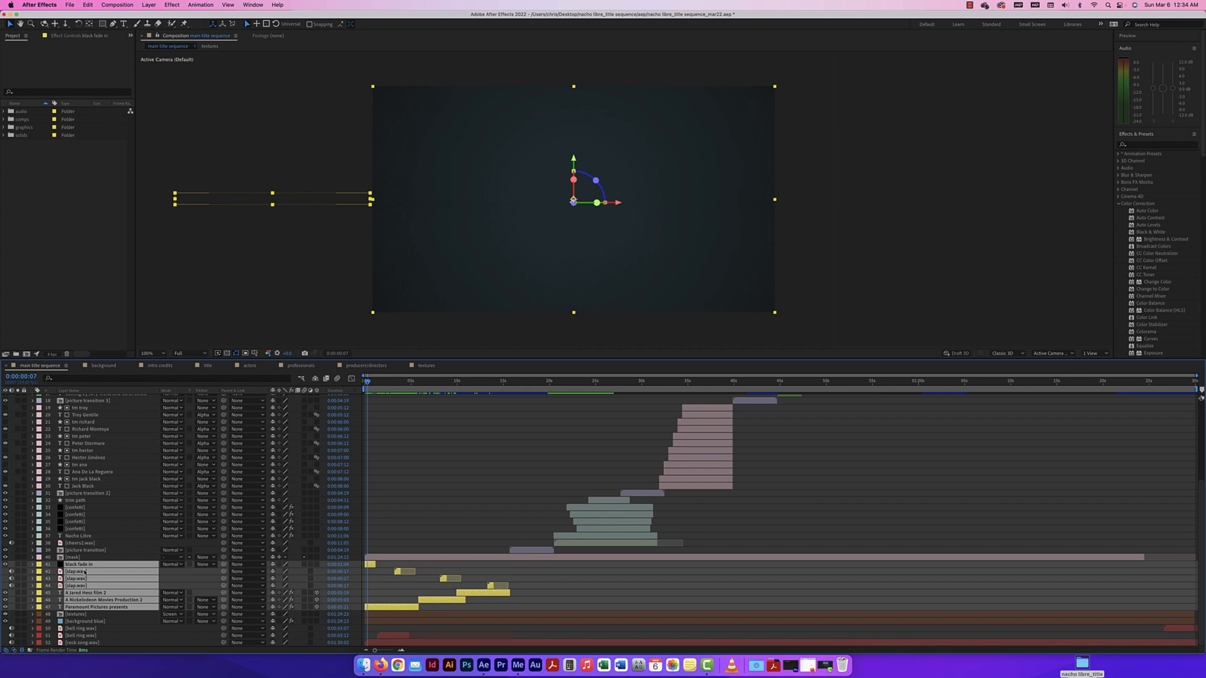
key(super+Up)
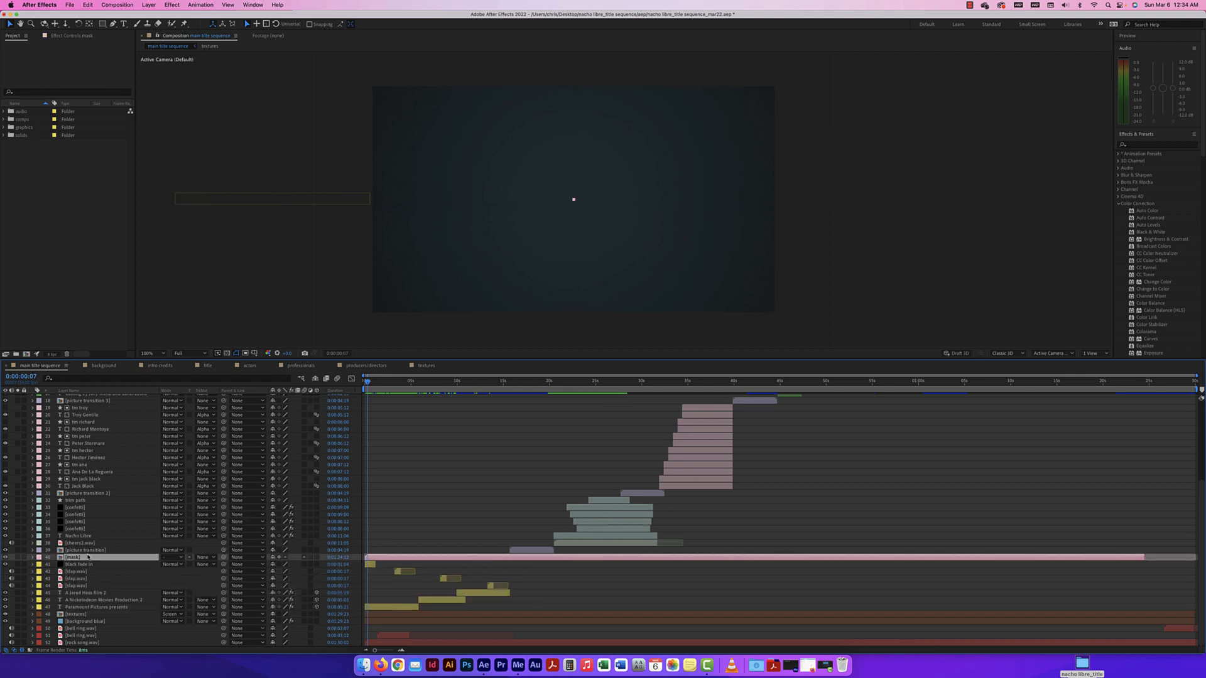
click(89, 552)
scroll(89, 556, up, 1)
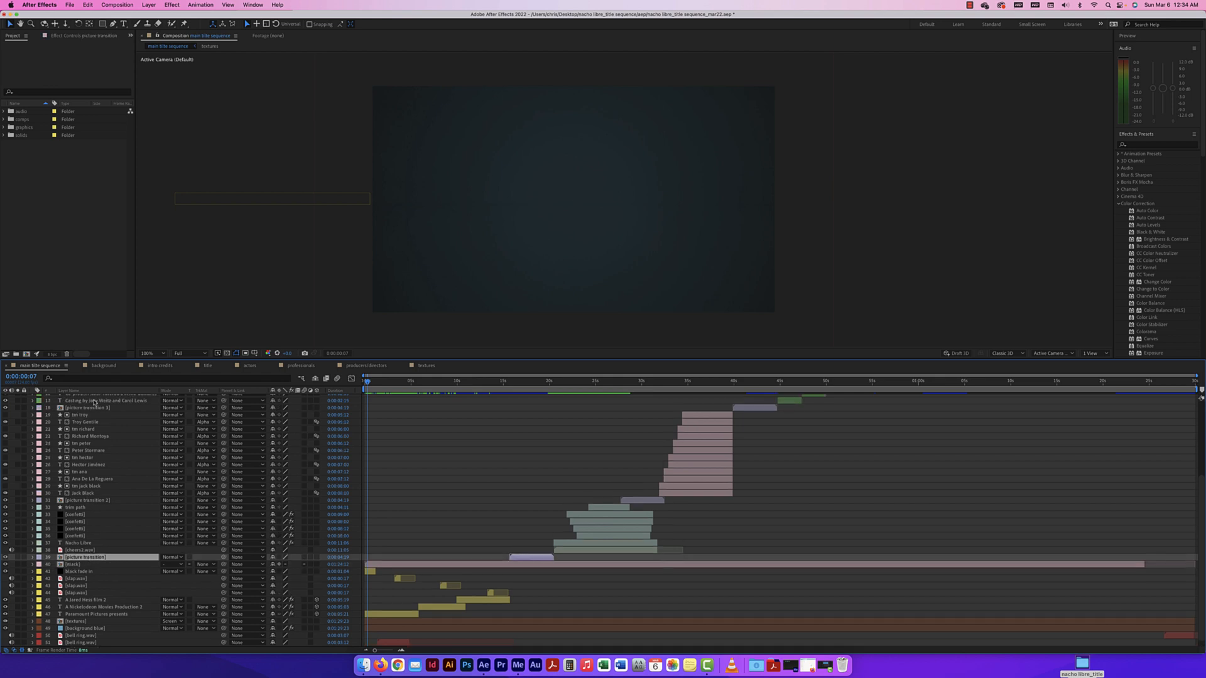
click(81, 552)
shift+click(77, 509)
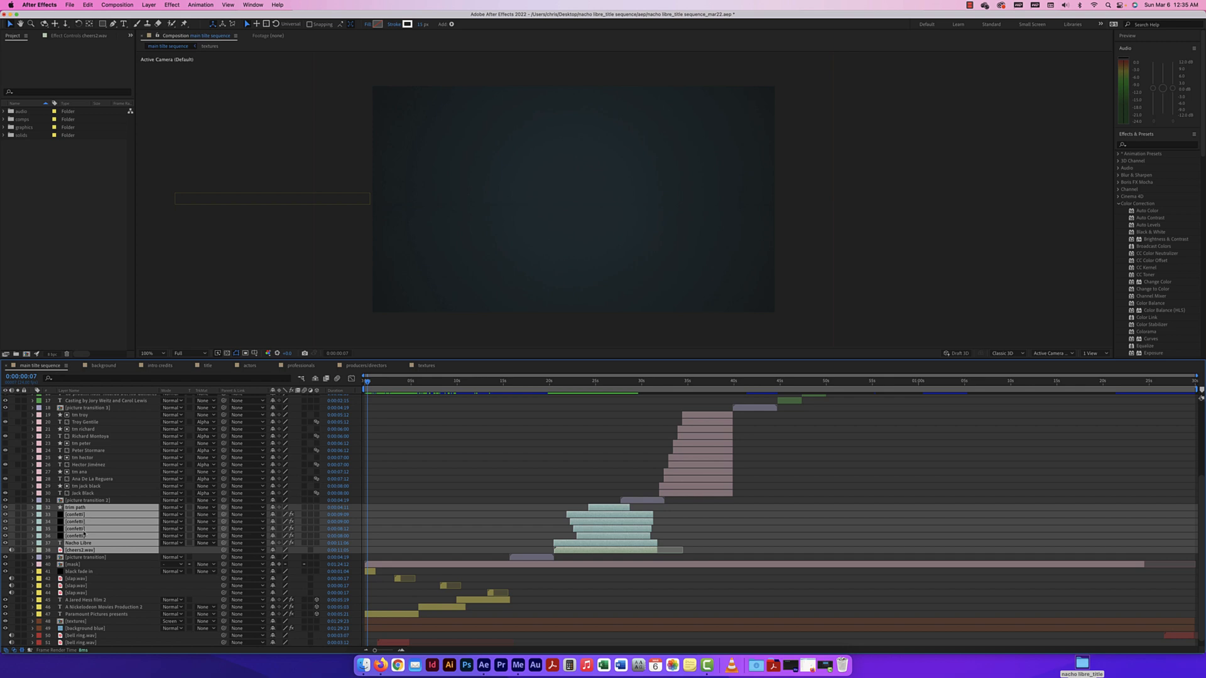
Review the actors, professionals and producers/directors credit layers by selecting each colour-labelled group, and return to the black fade in layer
click(83, 495)
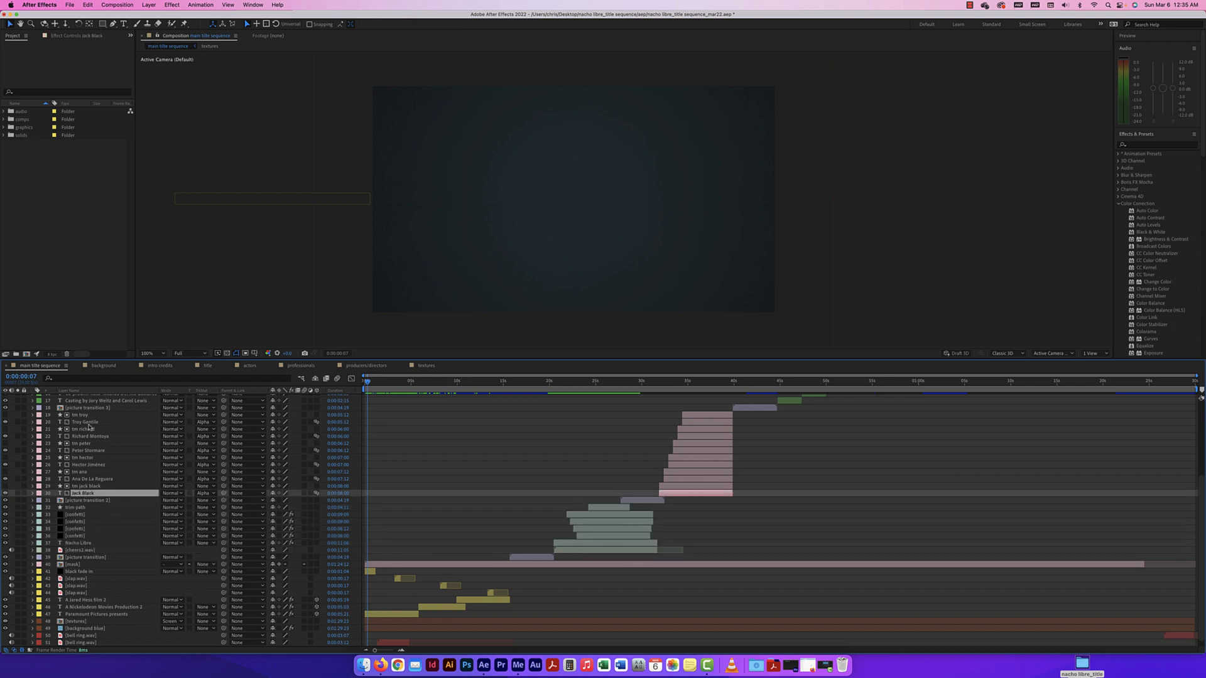
shift+click(85, 415)
scroll(94, 465, up, 5)
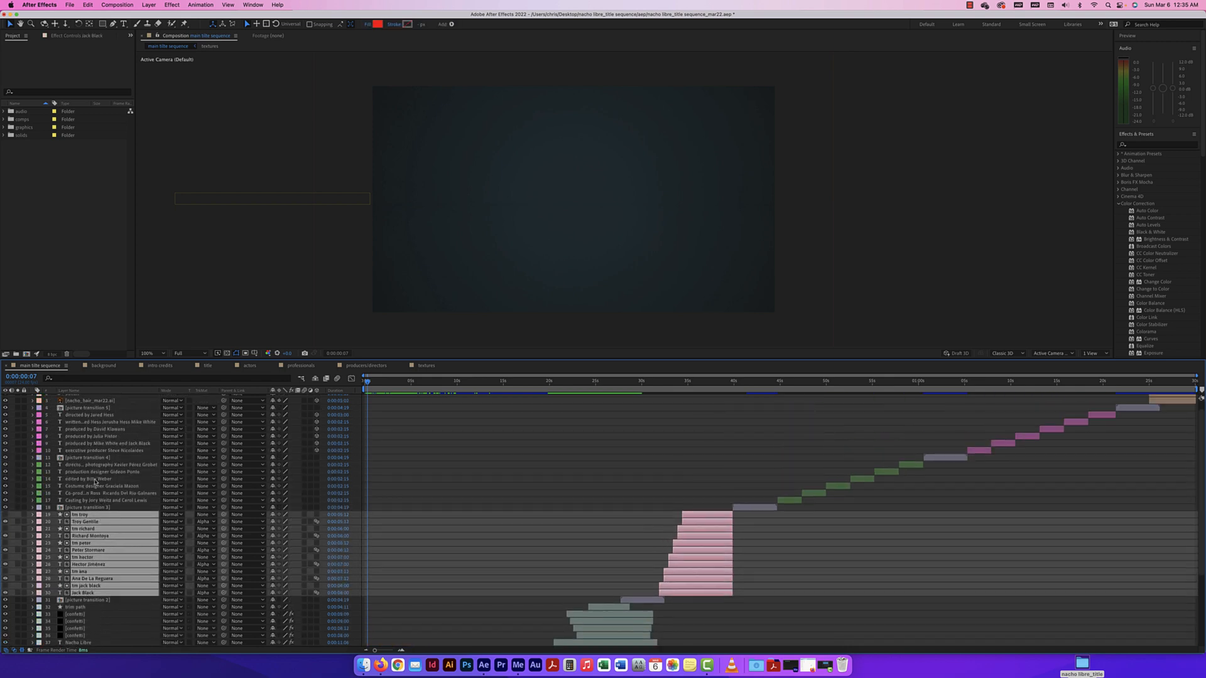
click(92, 500)
shift+click(89, 467)
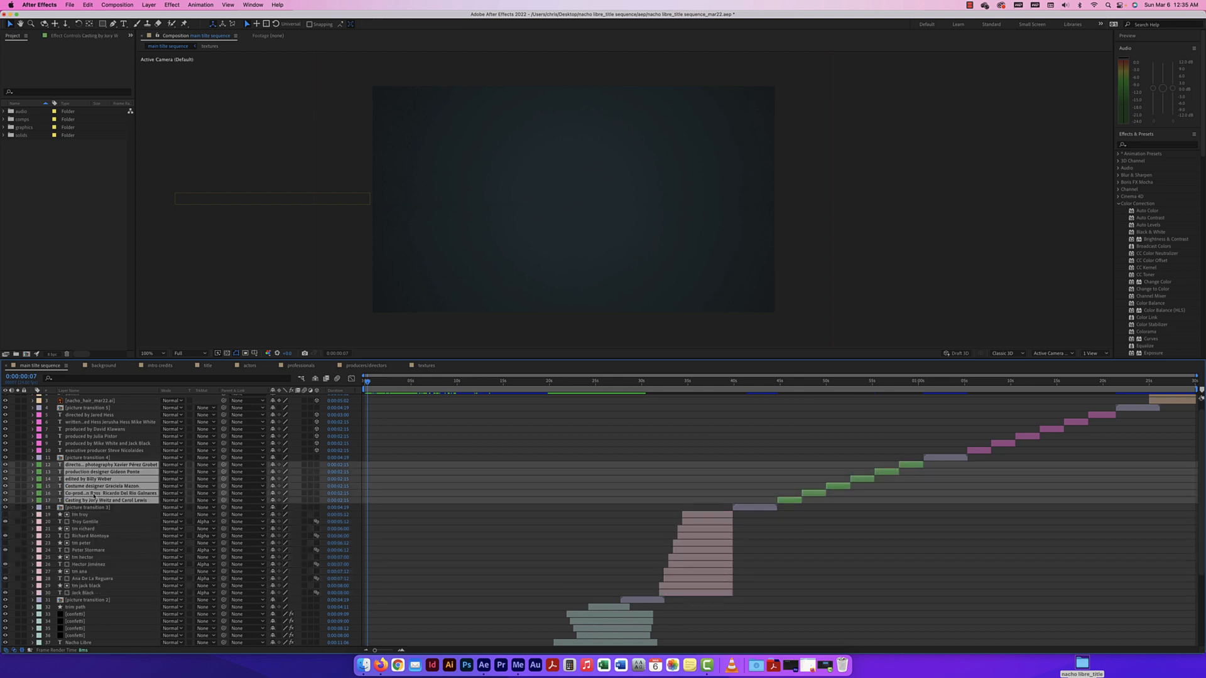
scroll(94, 478, up, 1)
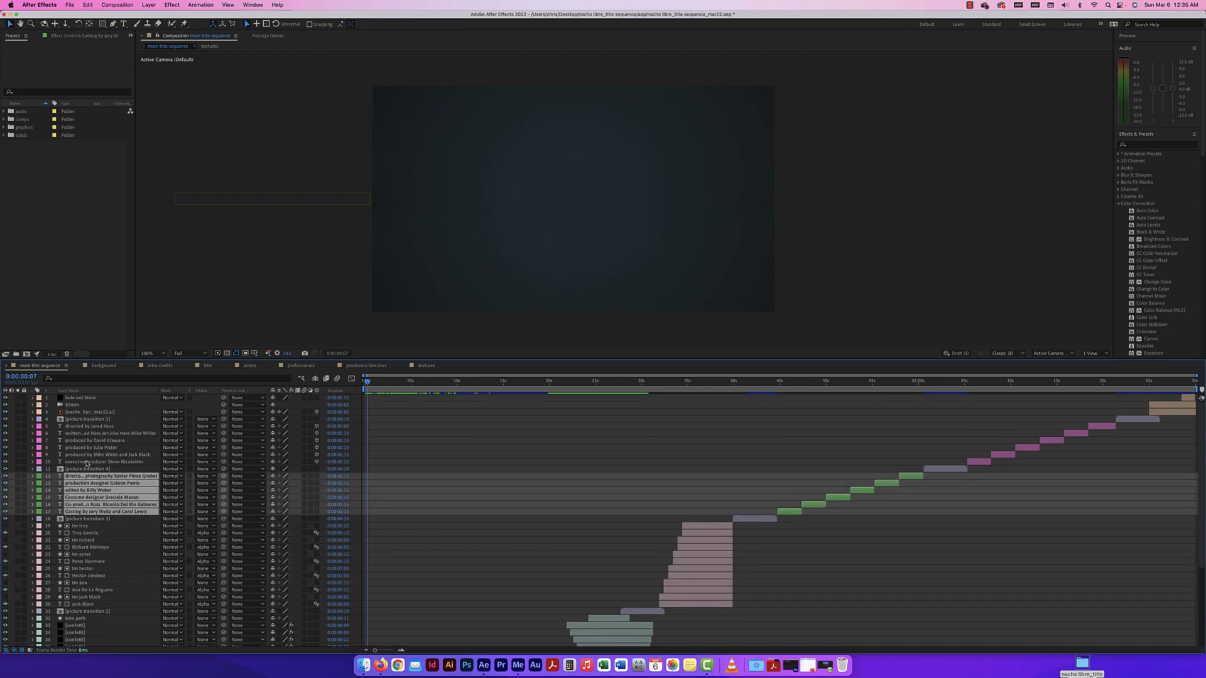
click(88, 462)
shift+click(103, 427)
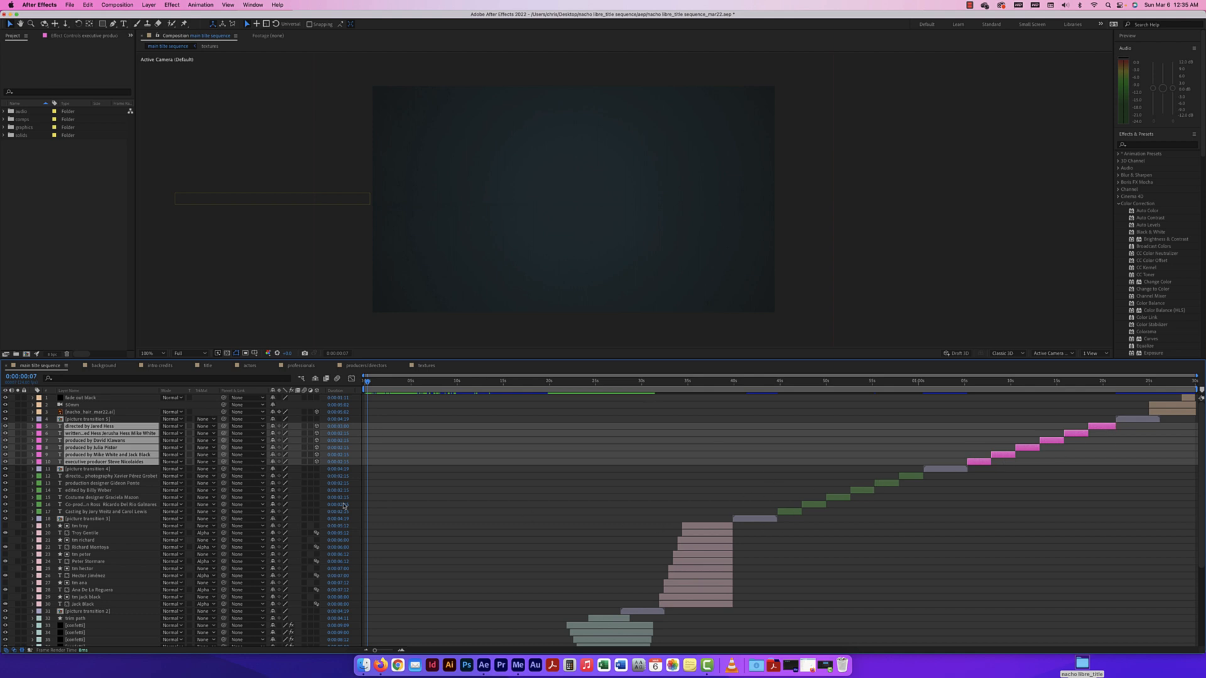
scroll(88, 441, down, 5)
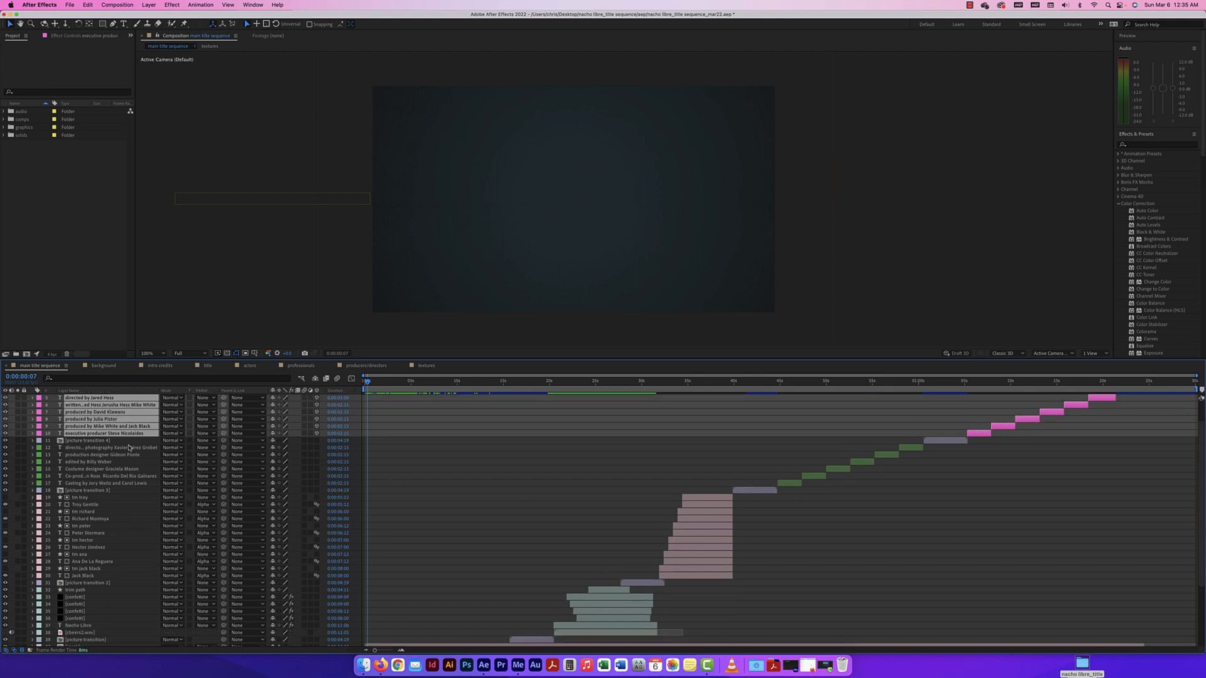
scroll(553, 520, up, 5)
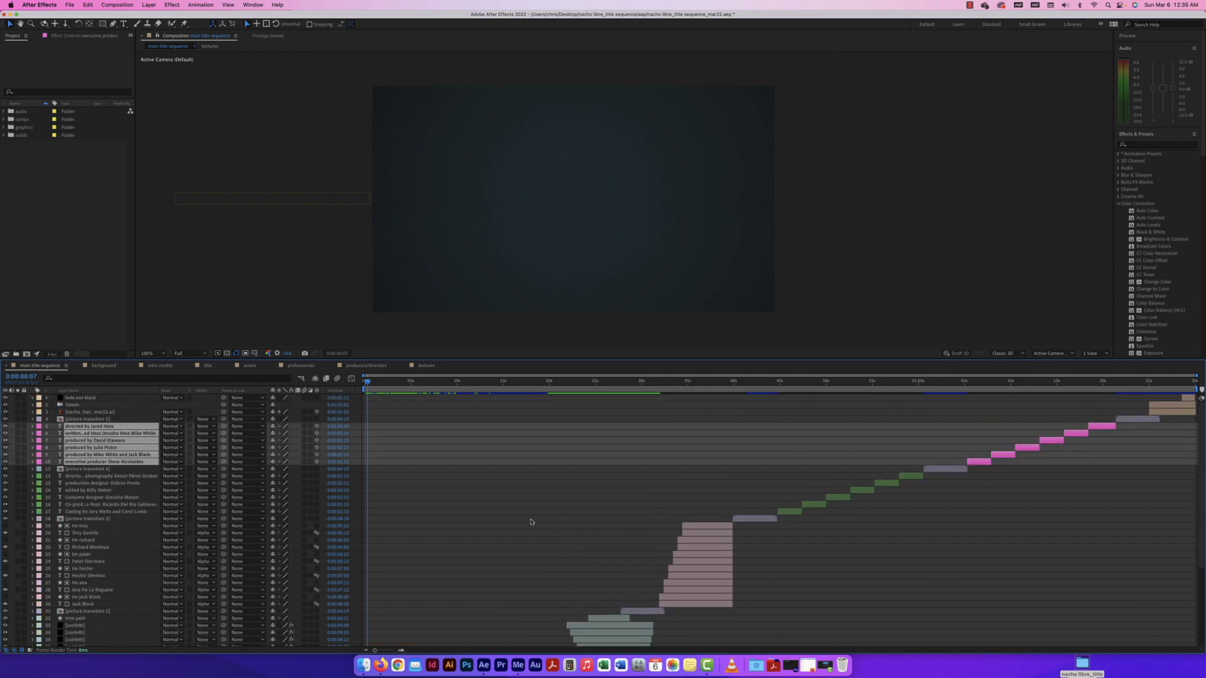
scroll(216, 440, down, 5)
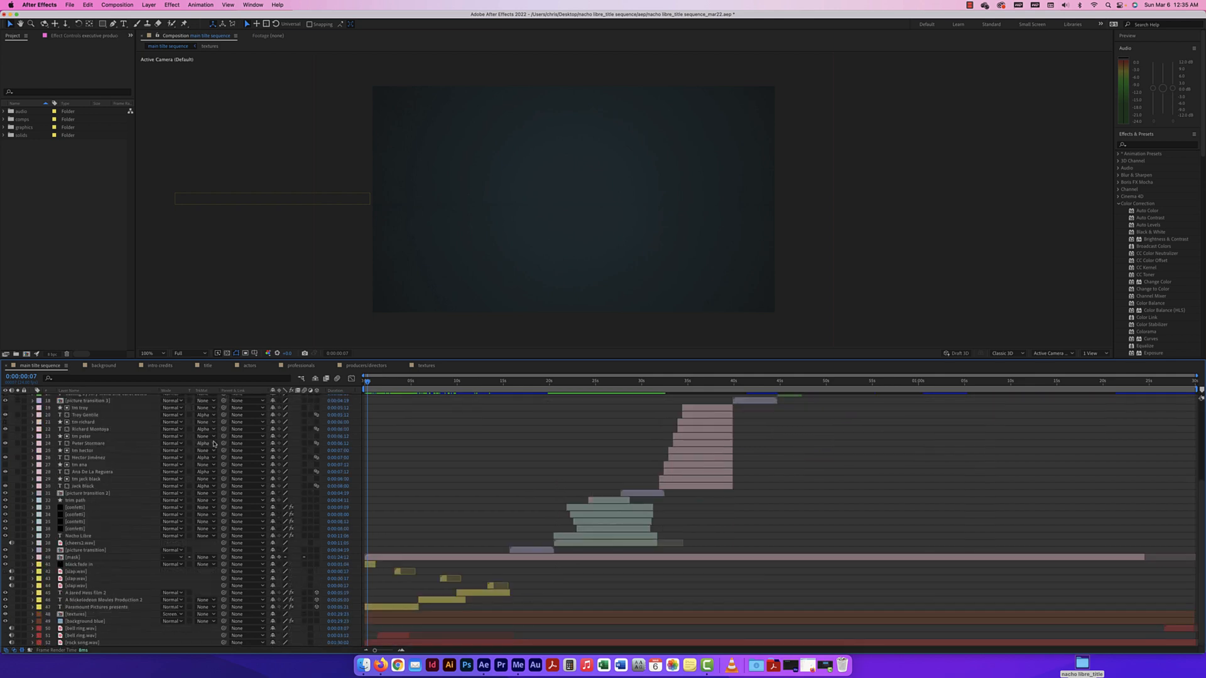
click(83, 565)
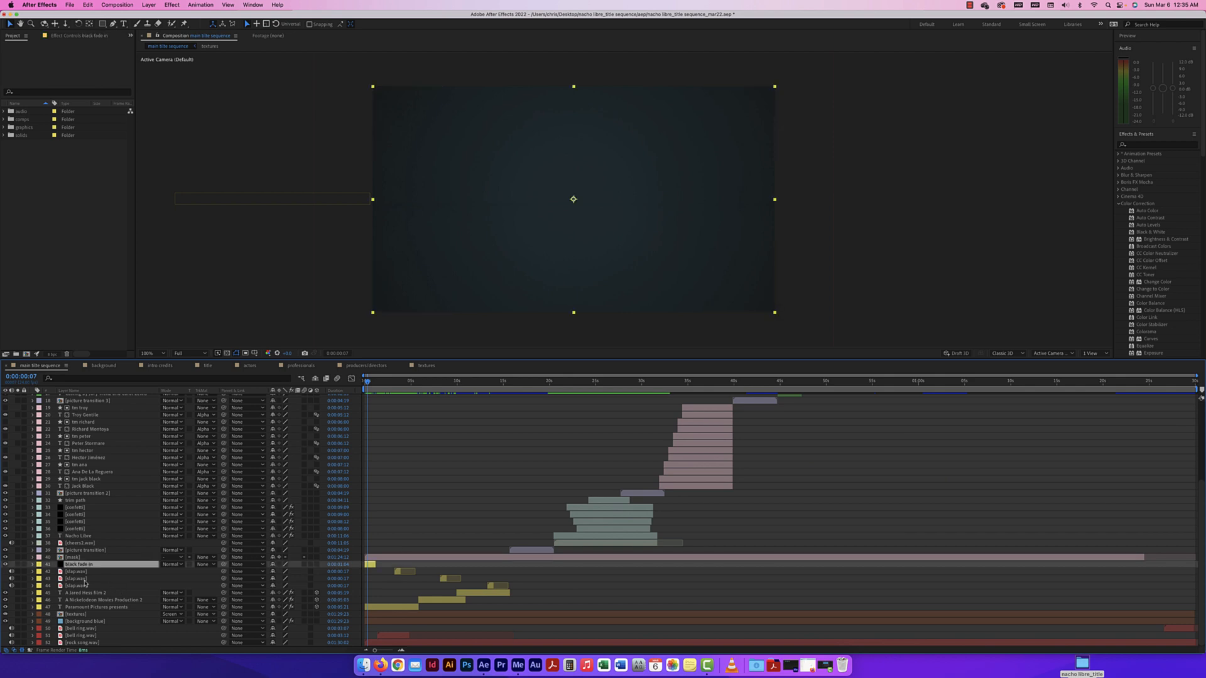
Pre-compose the textures and background blue layers as "background", without adjusting the composition duration to the selected layers' time span
click(85, 615)
shift+click(85, 622)
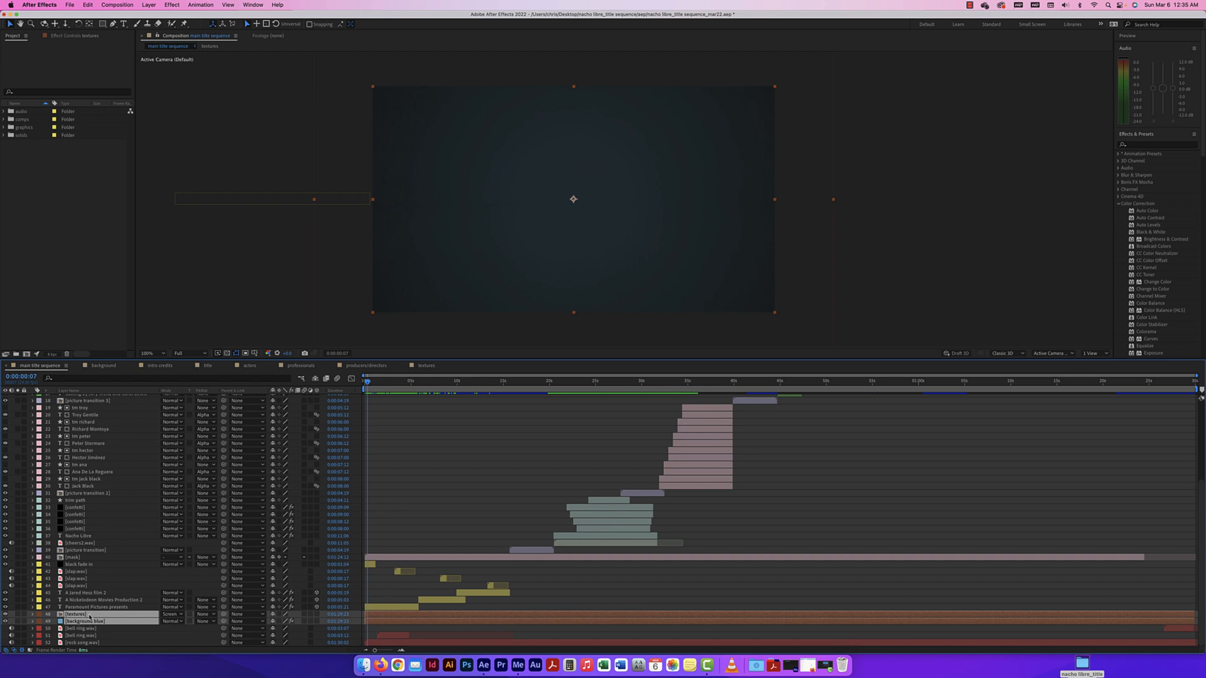
right_click(91, 617)
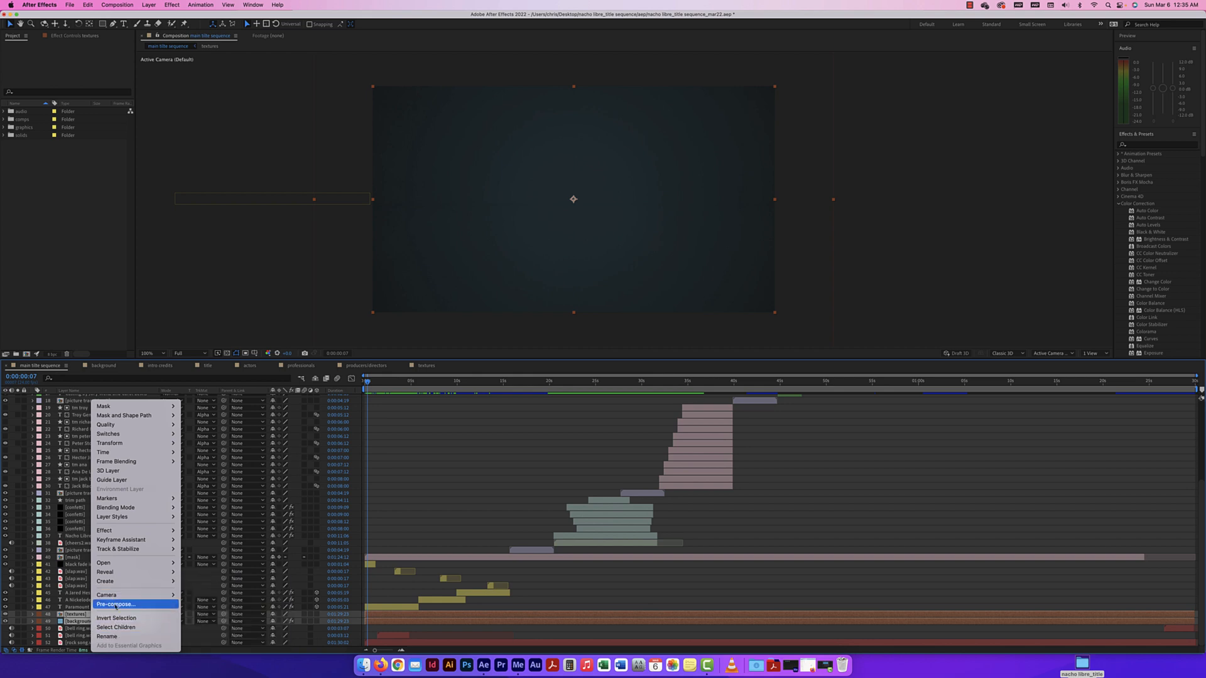
click(116, 605)
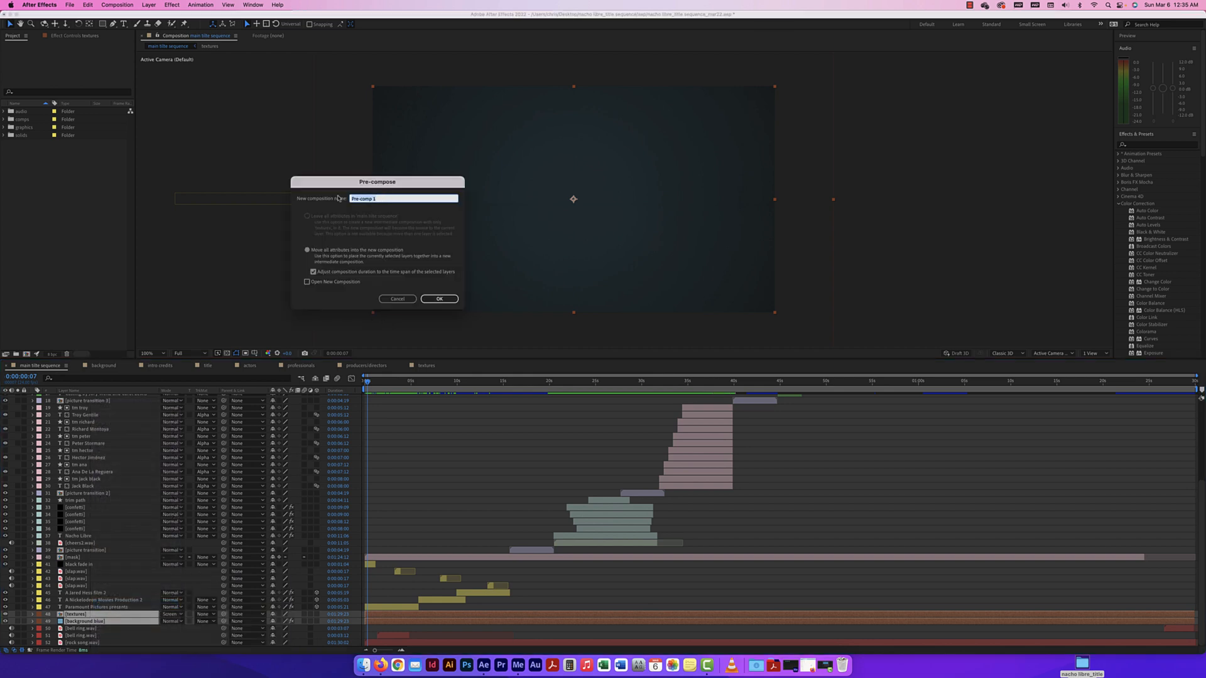
text(background)
click(361, 274)
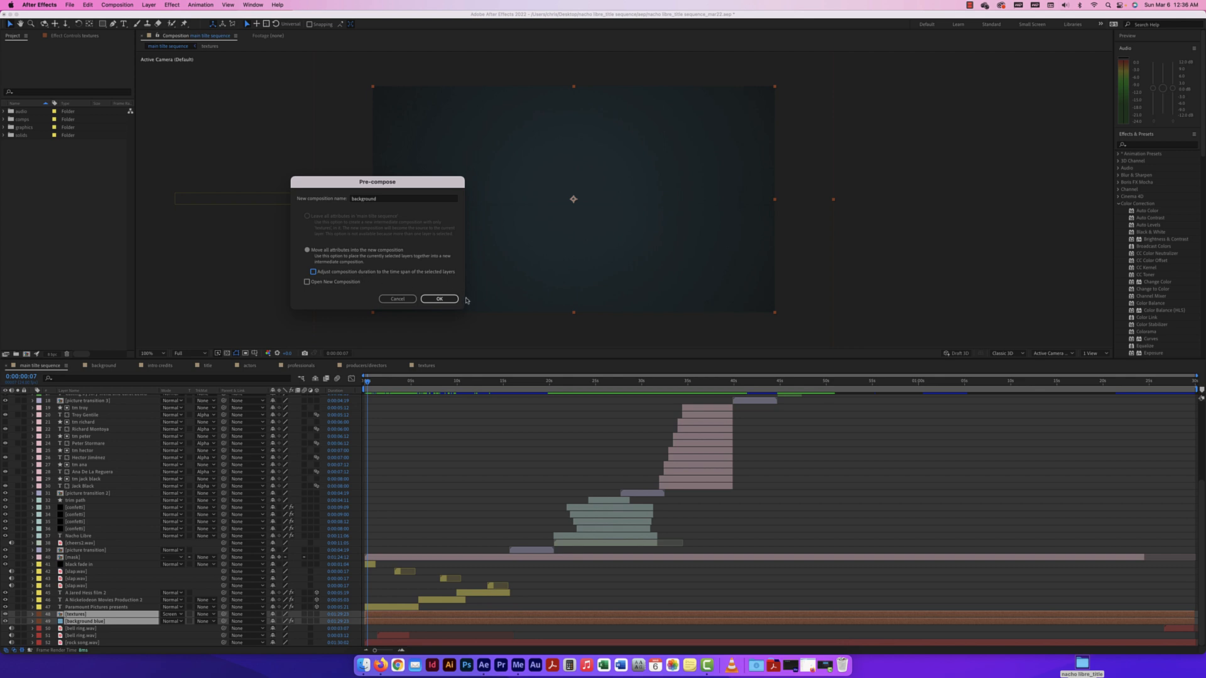
click(442, 299)
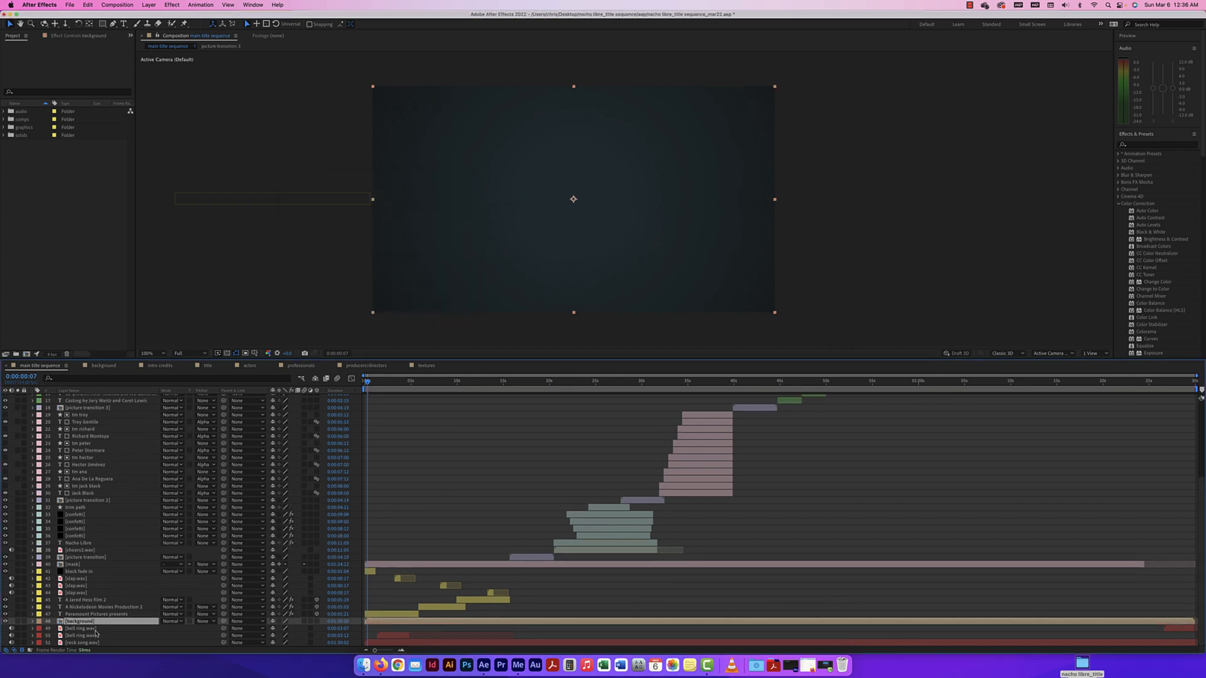
Check the background composition's layers, return to the main title sequence, and close all the other open composition timelines
double_click(60, 622)
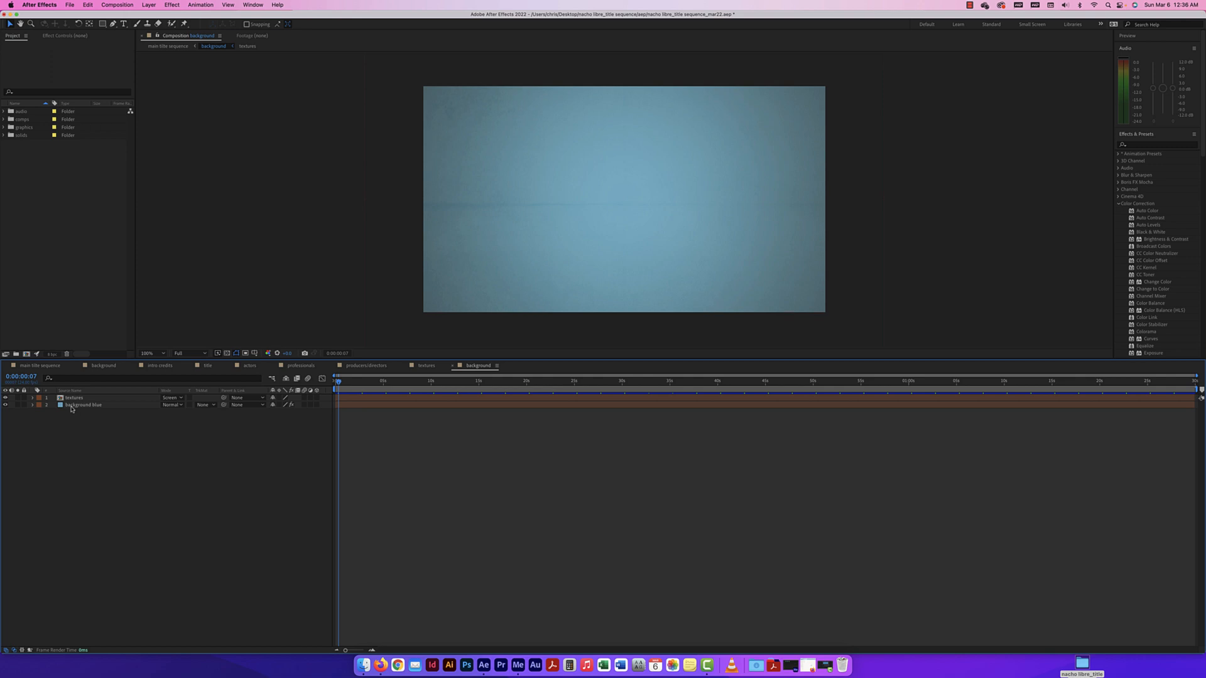
click(50, 366)
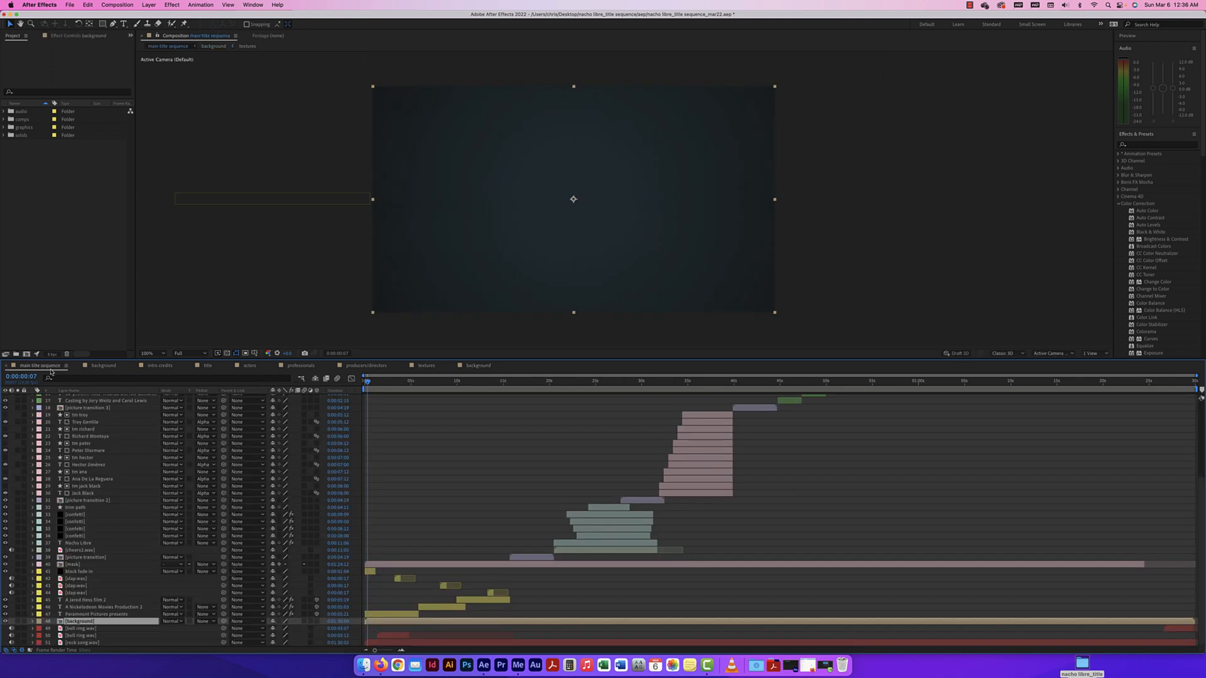
click(454, 367)
click(406, 366)
click(273, 367)
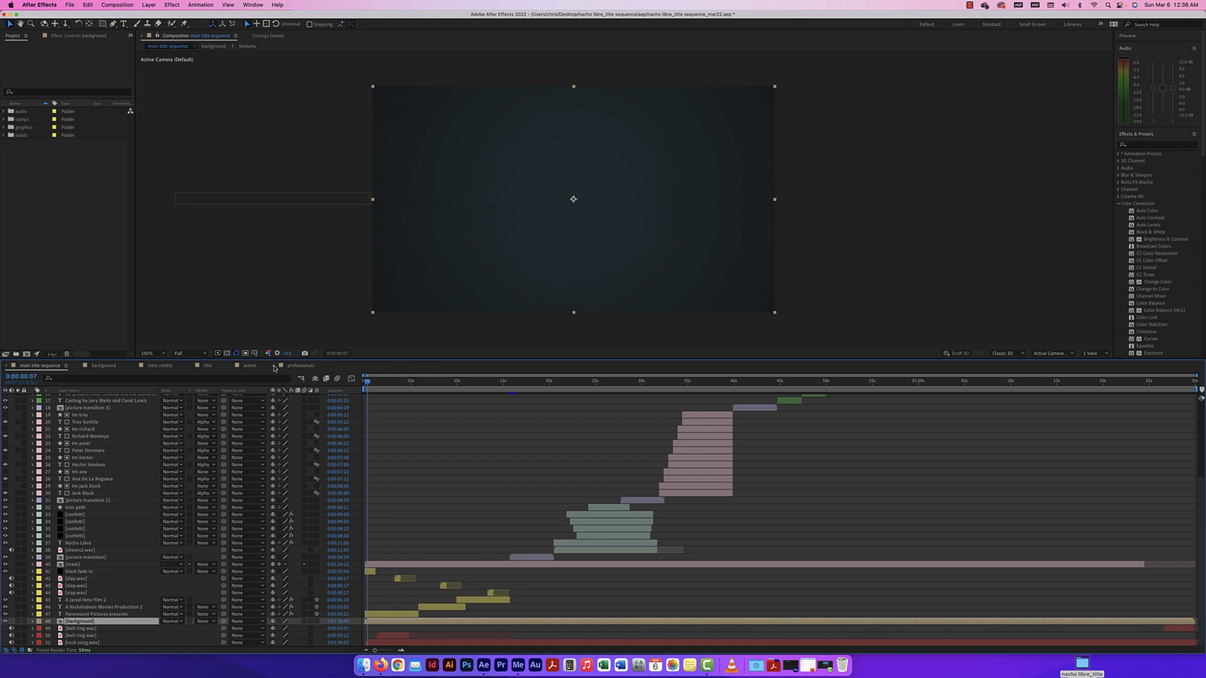
click(274, 366)
click(231, 367)
click(190, 366)
click(133, 366)
click(78, 366)
Pre-compose the yellow-labelled opening credits, sound effects and black fade in layers as "production companies", adjusting the composition duration to the selected layers' time span
scroll(77, 606, up, 1)
click(80, 614)
shift+click(80, 622)
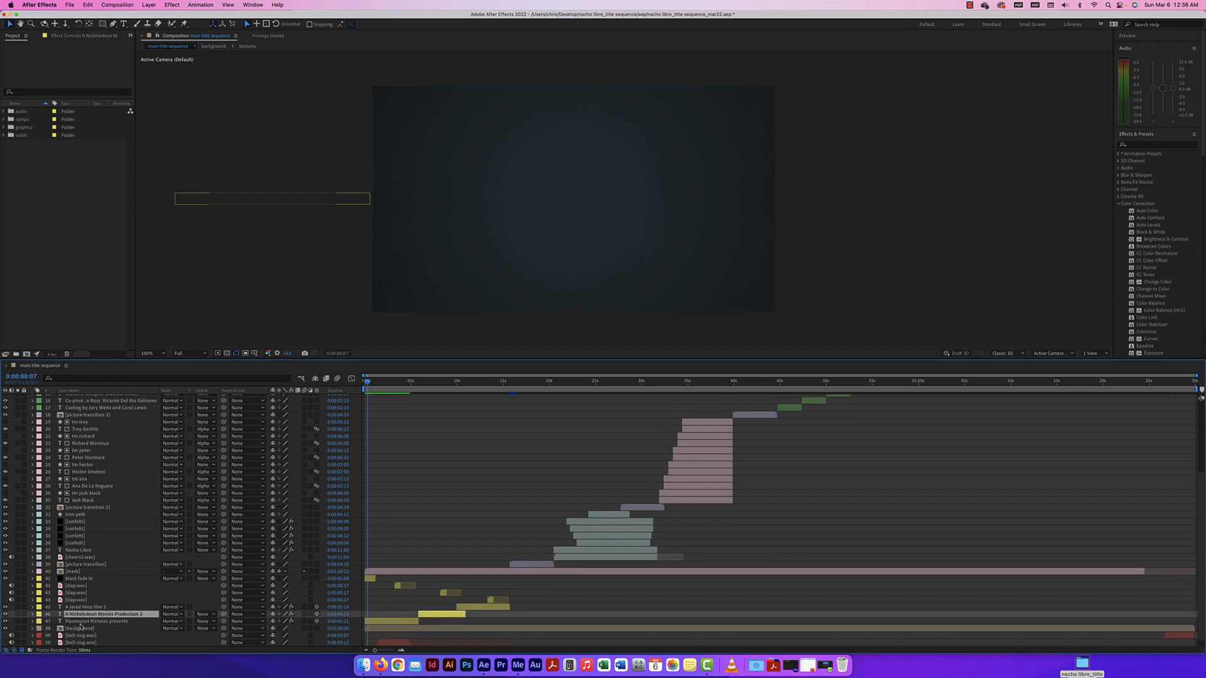
scroll(80, 616, up, 1)
shift+click(84, 593)
shift+click(83, 587)
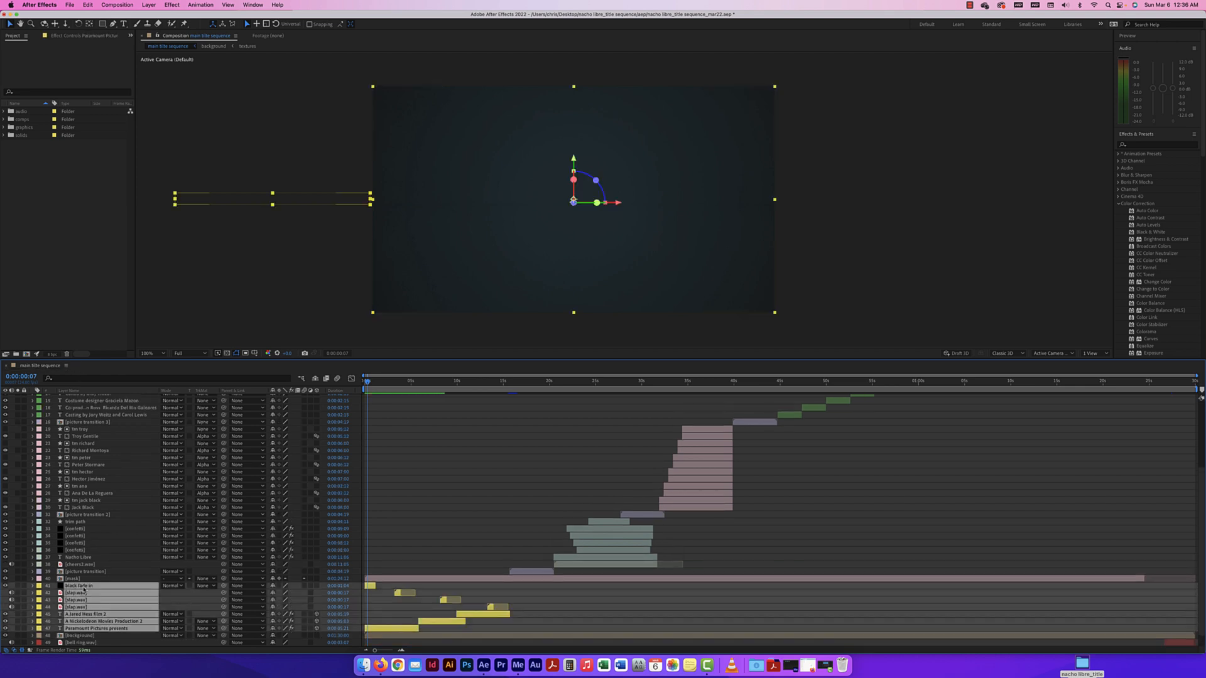
scroll(95, 622, down, 2)
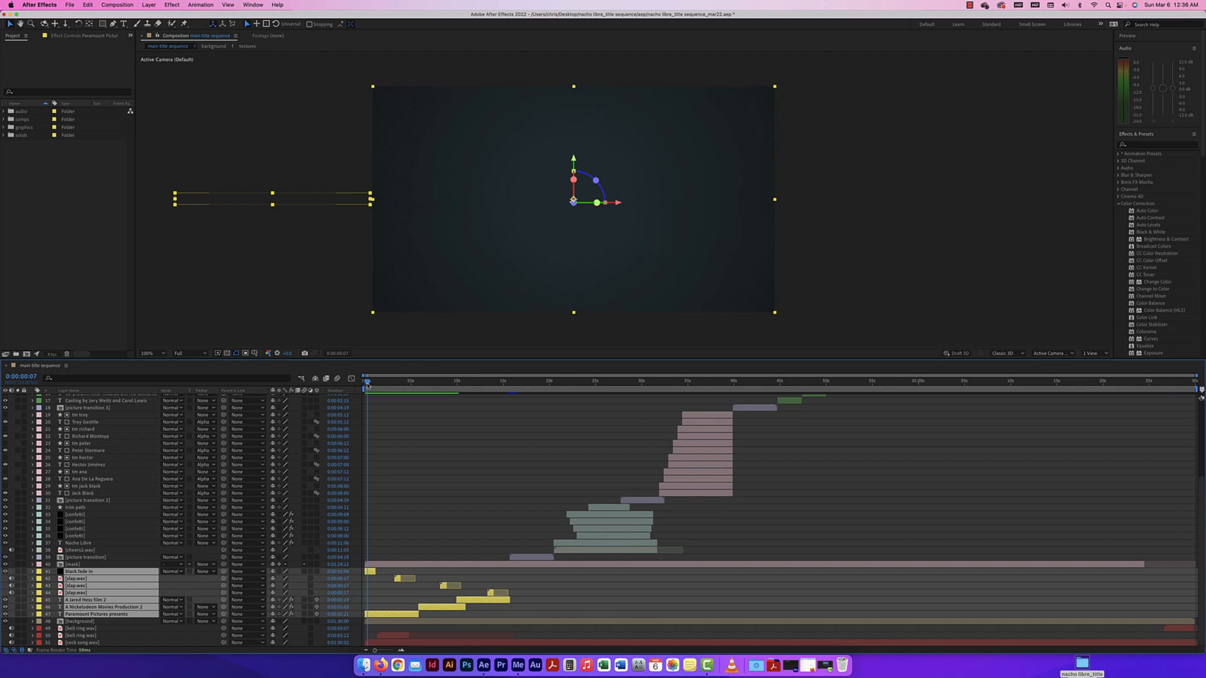
drag(368, 382, 495, 383)
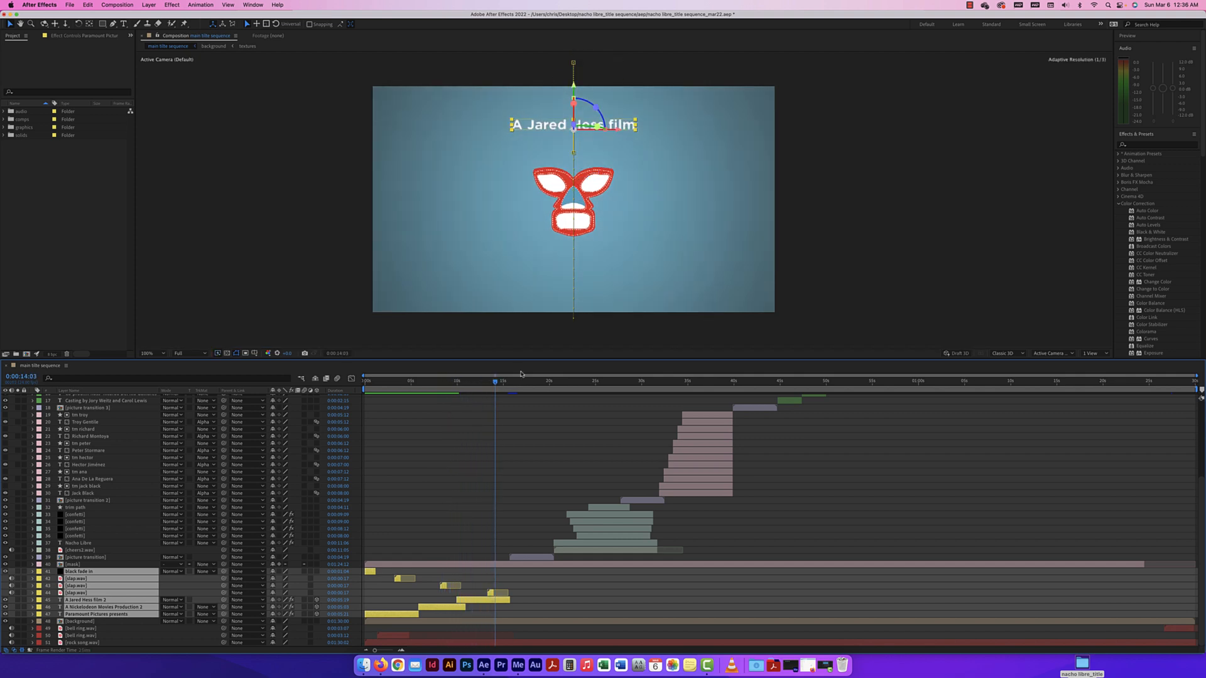
right_click(82, 578)
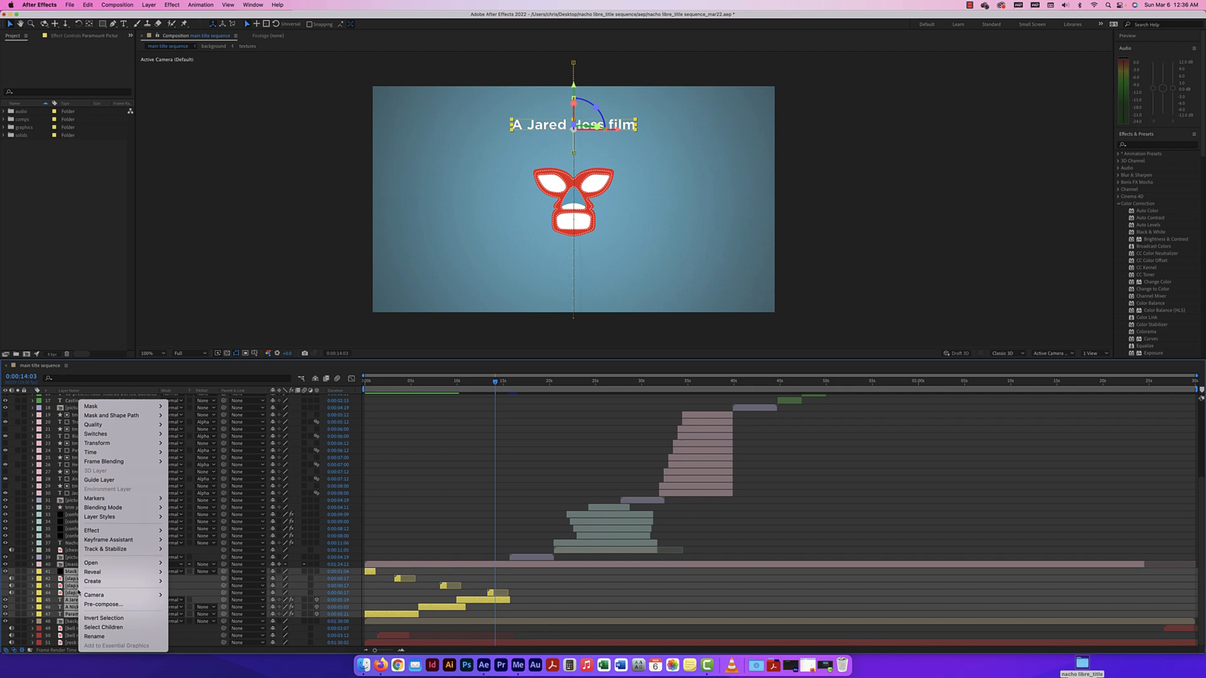
click(89, 604)
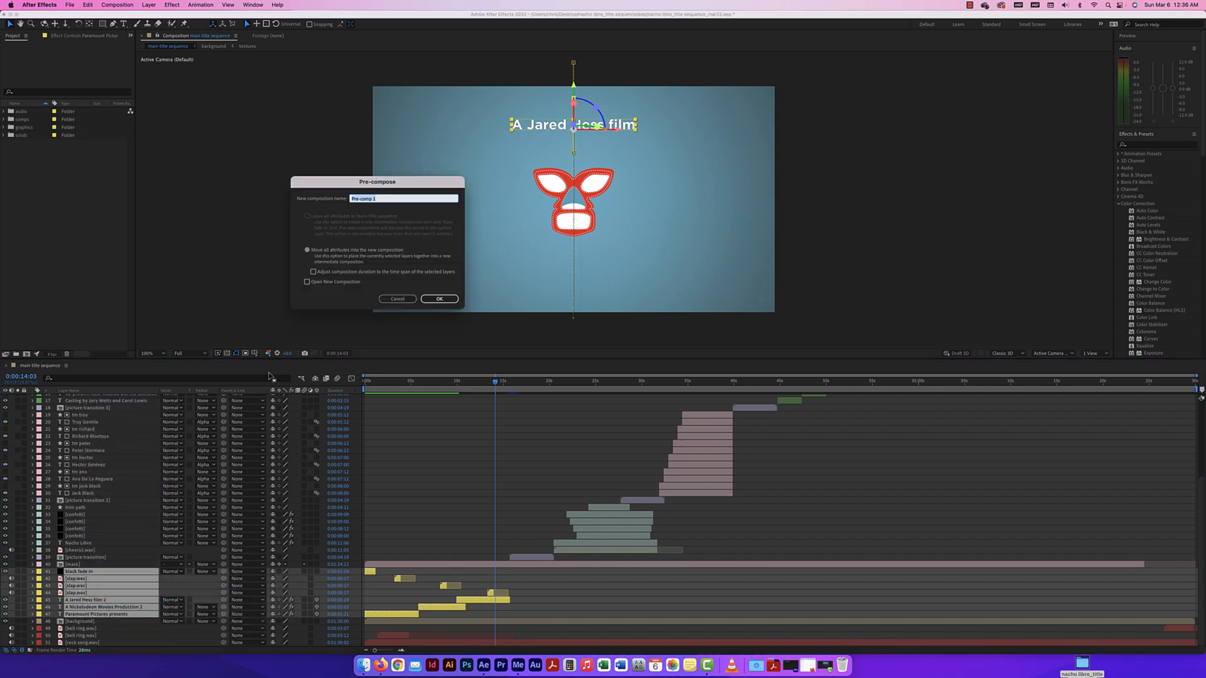
click(313, 272)
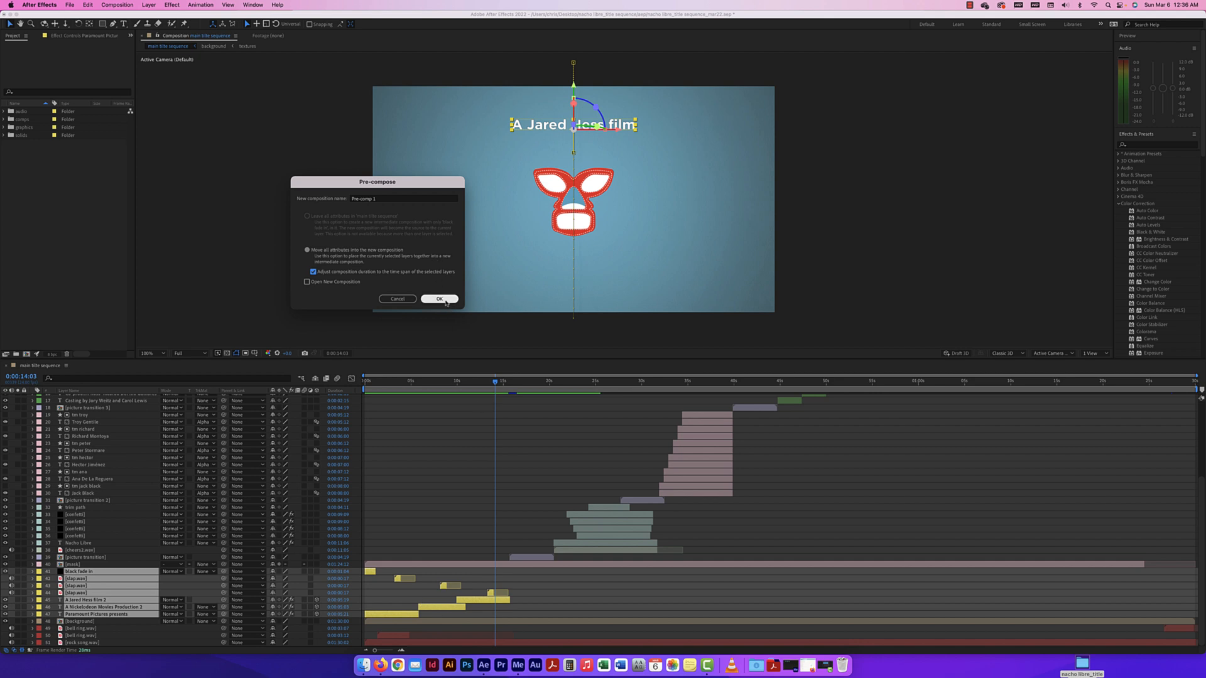
click(364, 199)
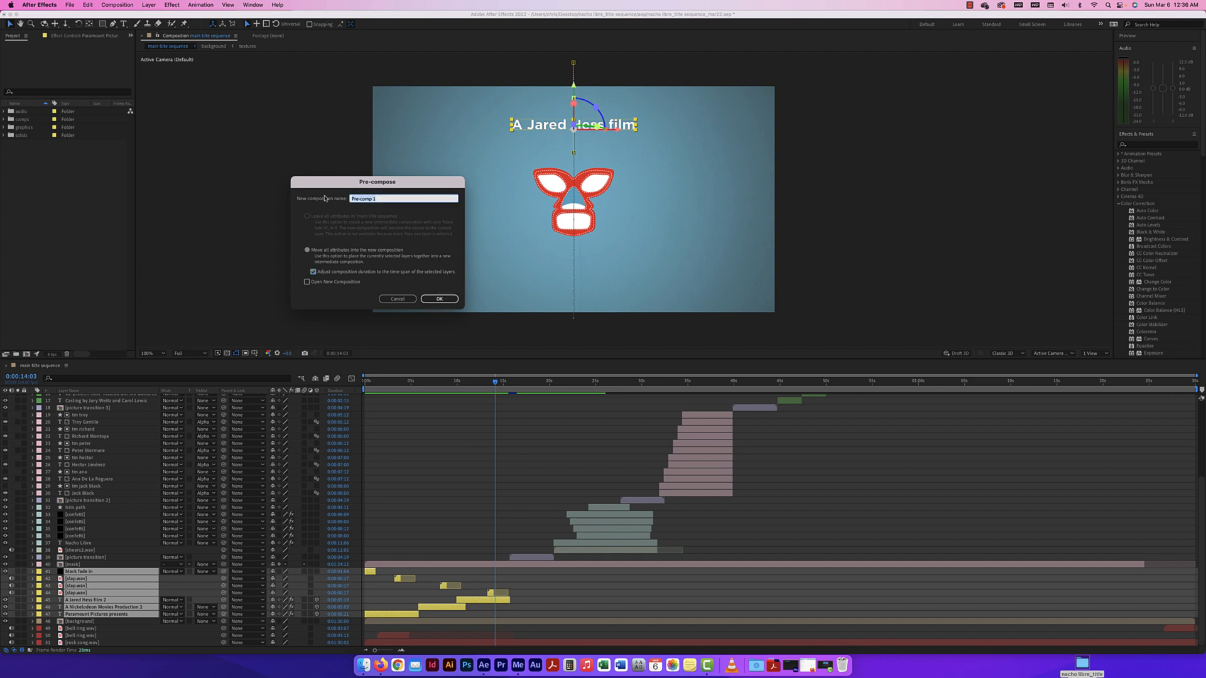
text(production)
click(437, 299)
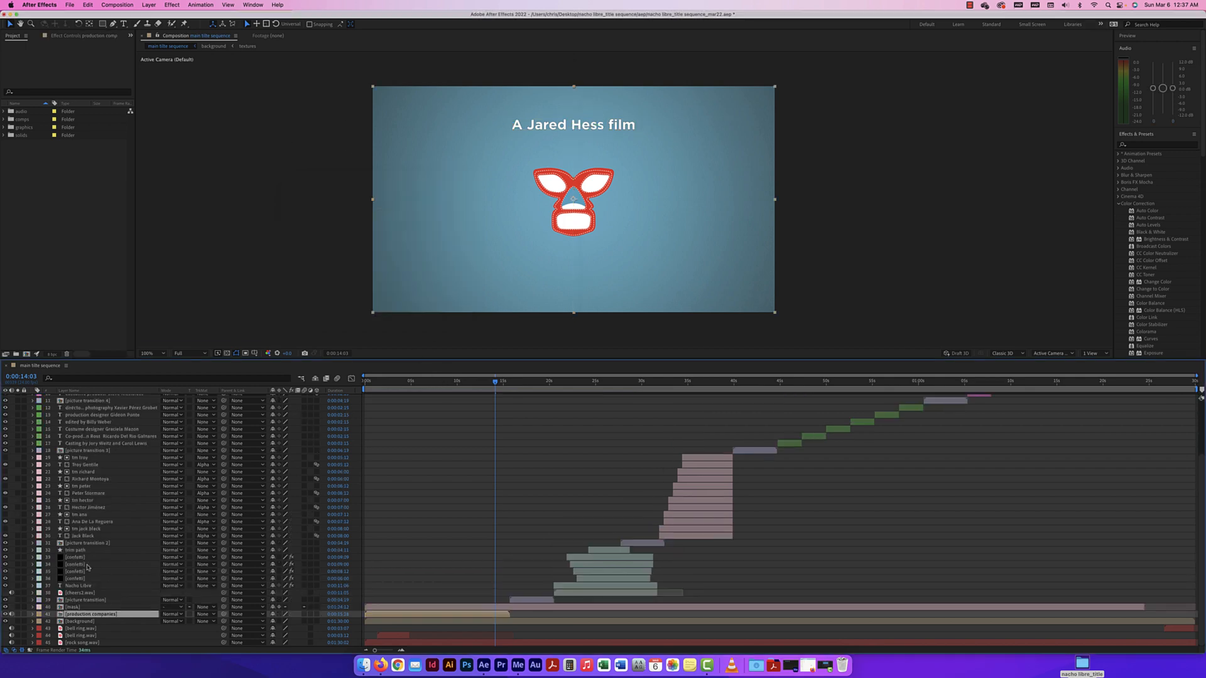
Check the layers inside the production companies composition and return to the main title sequence
double_click(61, 615)
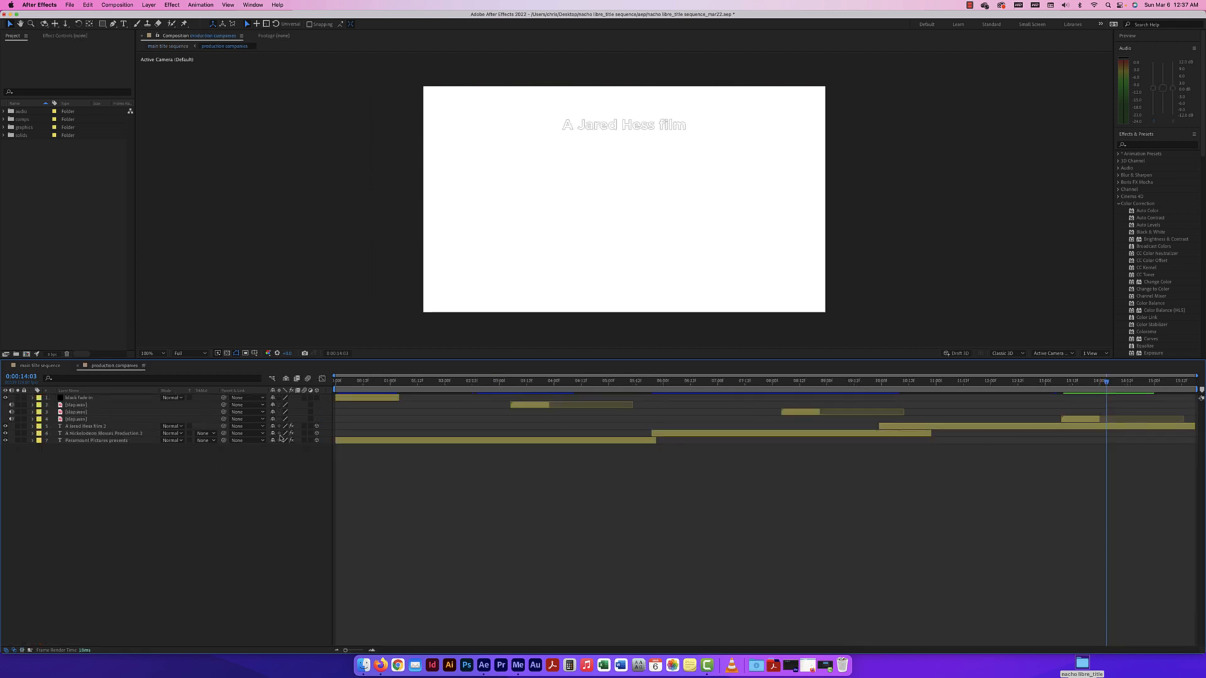
click(44, 366)
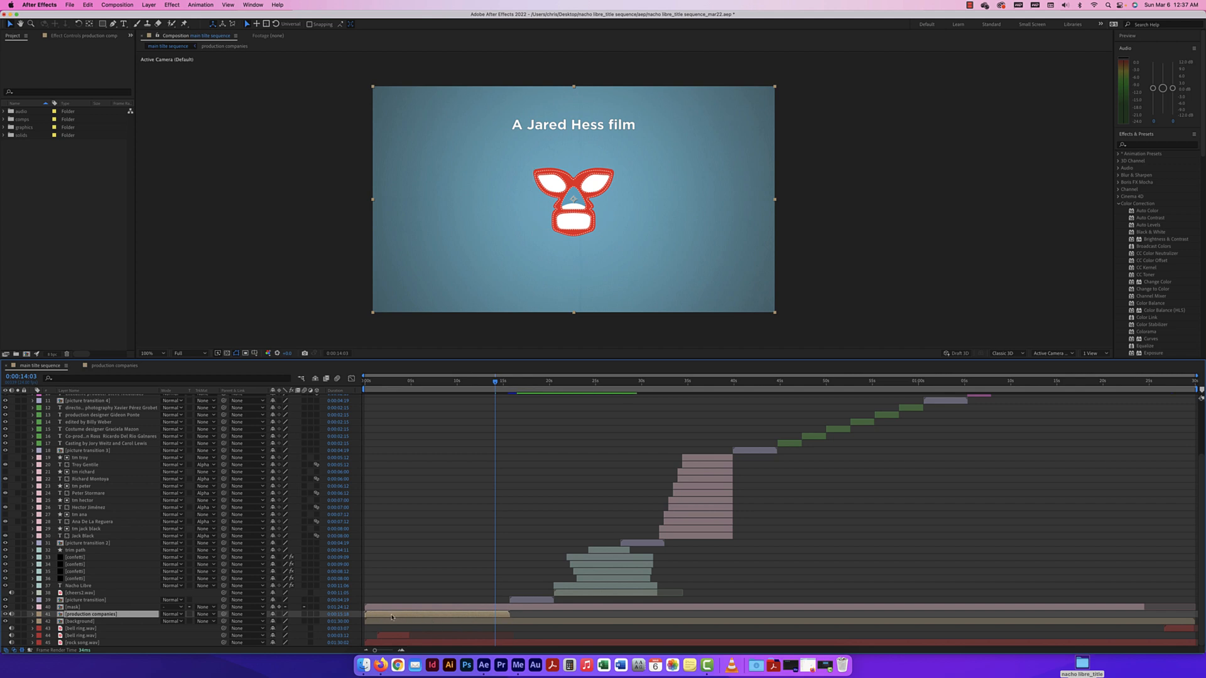
mouse_move(392, 617)
mouse_down()
mouse_move(452, 618)
mouse_move(403, 618)
mouse_up()
Review the mask and first picture transition layers, scrub through the picture transition composition, and close the extra composition timelines
click(71, 607)
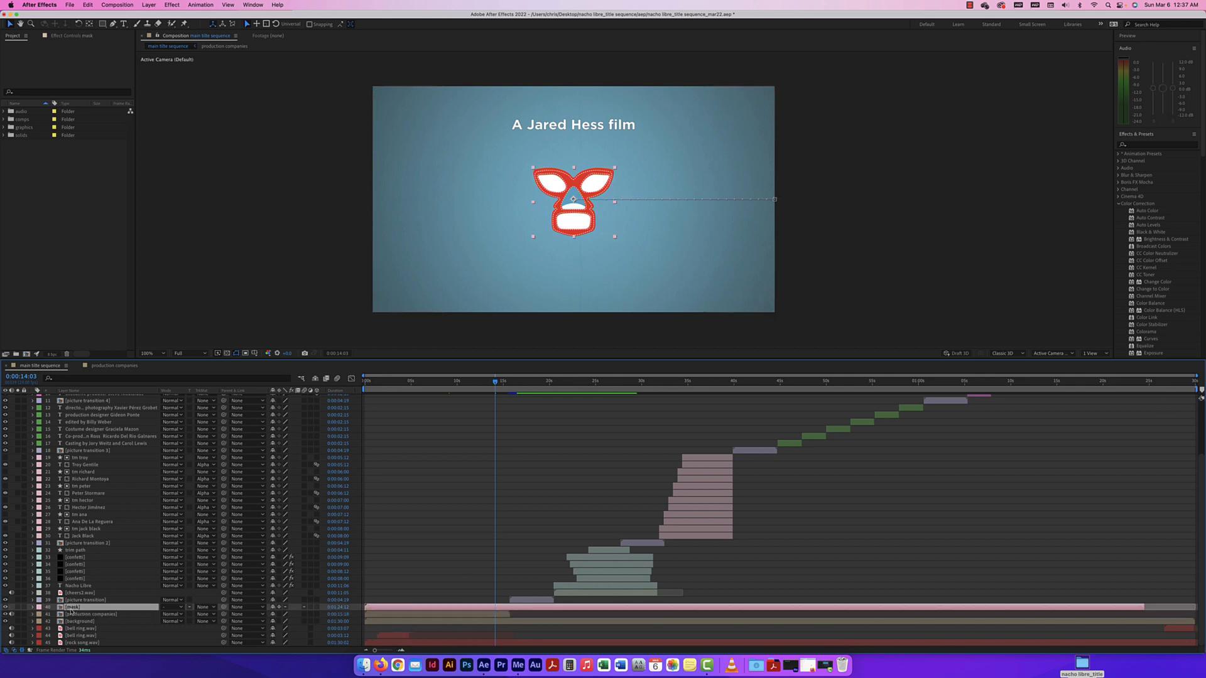
click(105, 602)
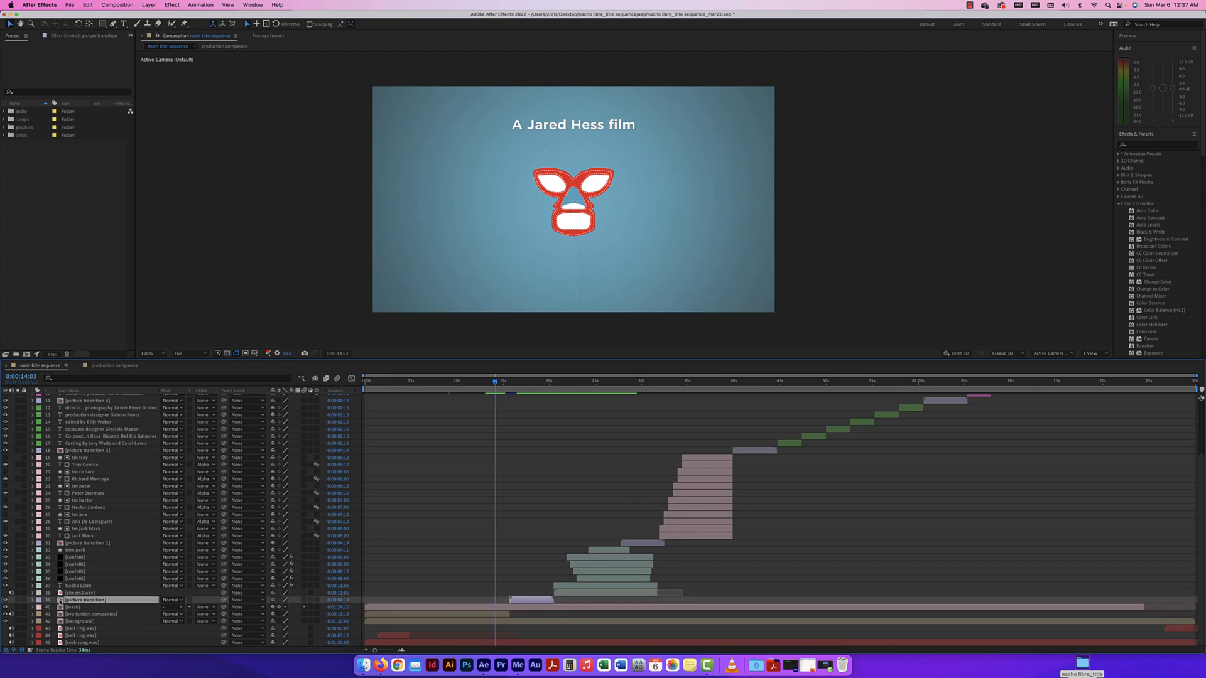
double_click(60, 601)
drag(336, 389, 1178, 384)
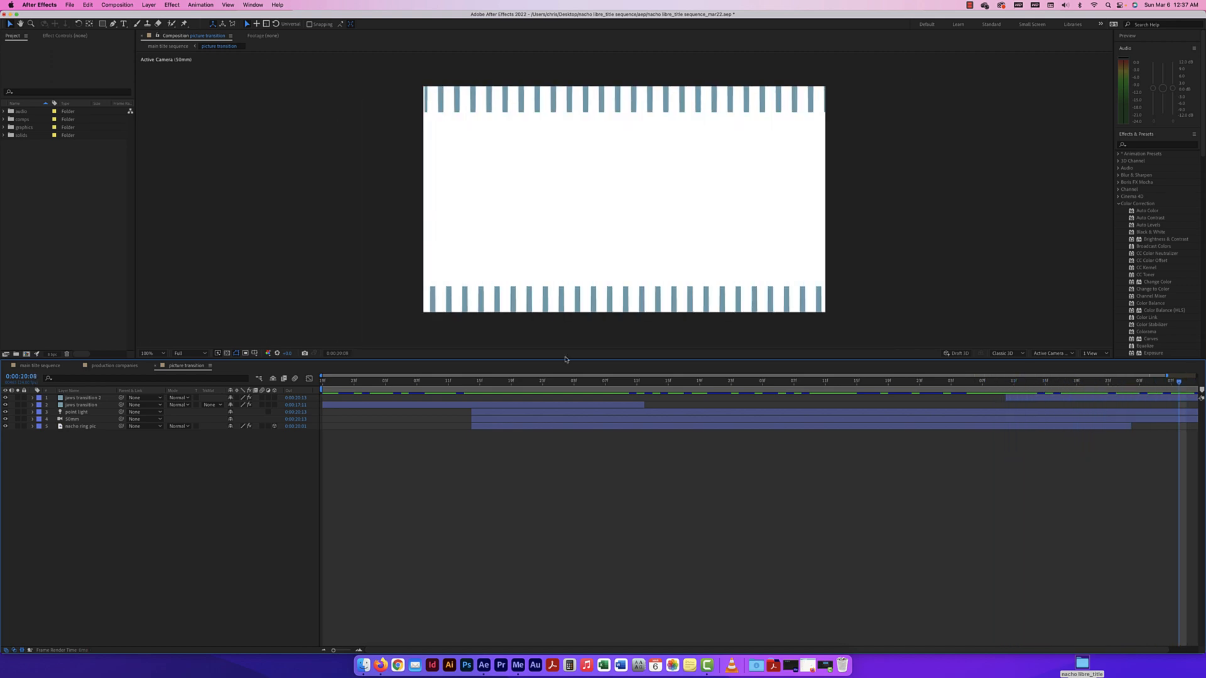
click(155, 365)
click(77, 365)
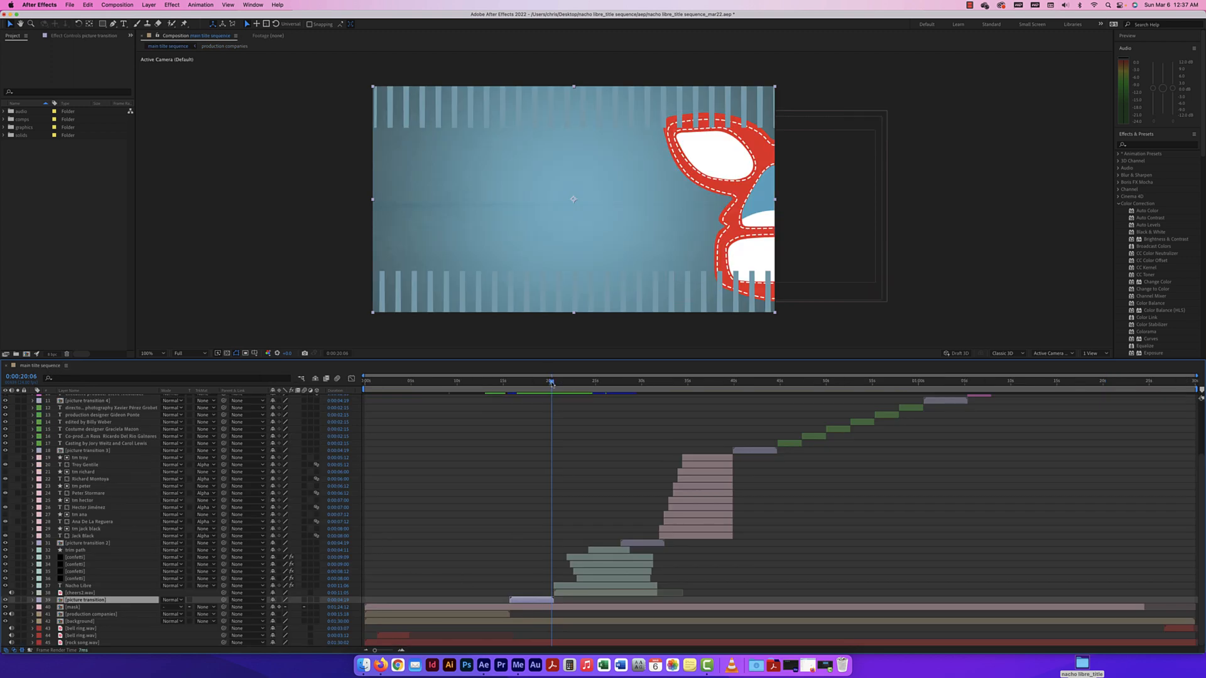
Pre-compose the Nacho Libre text, confetti, trim path and cheers audio layers as "title", with the duration adjusted to the selected layers
drag(552, 382, 556, 382)
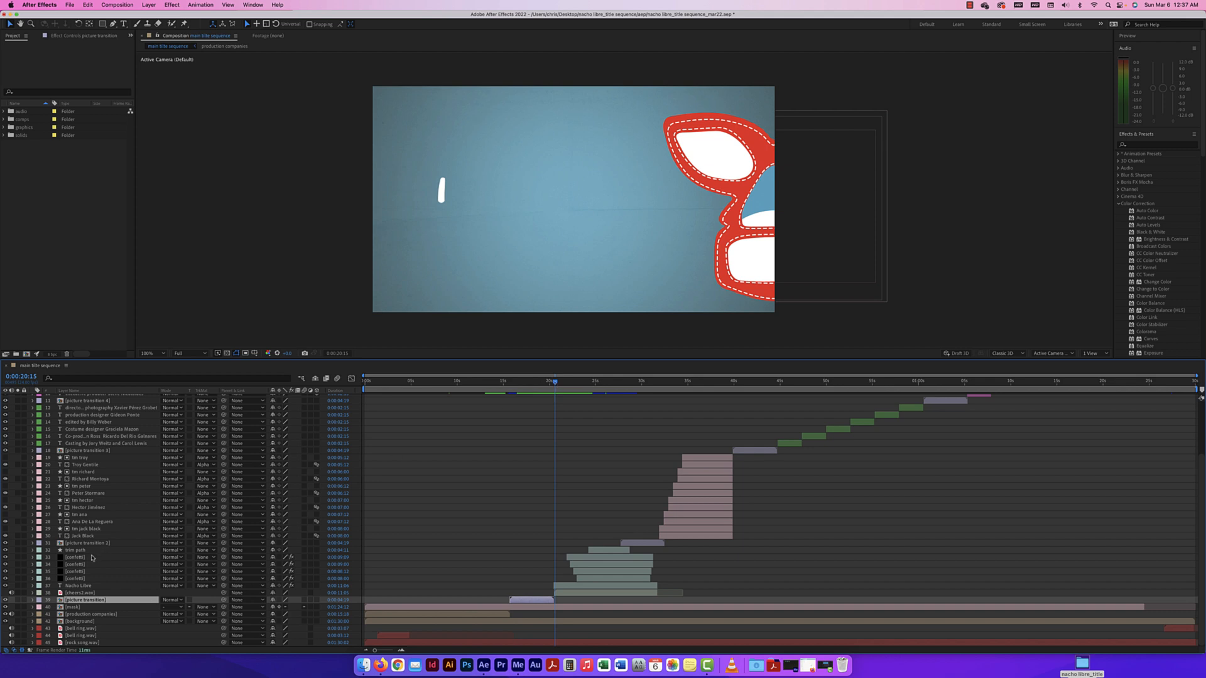
click(79, 586)
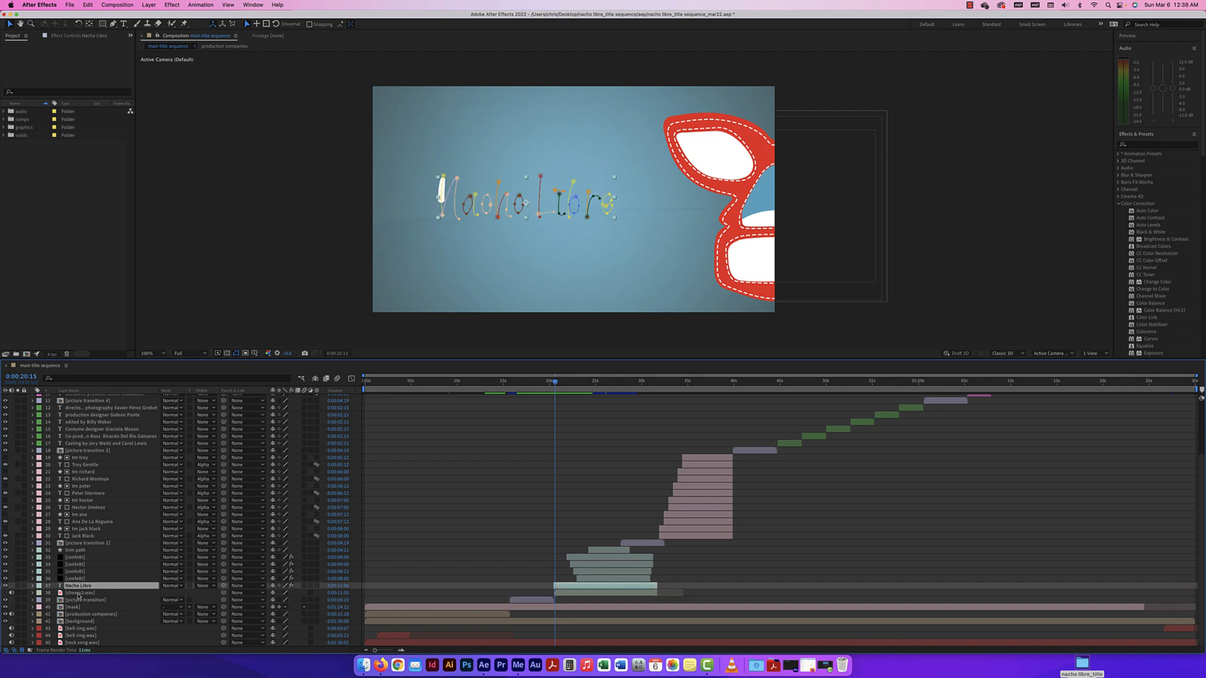
click(79, 593)
shift+click(76, 550)
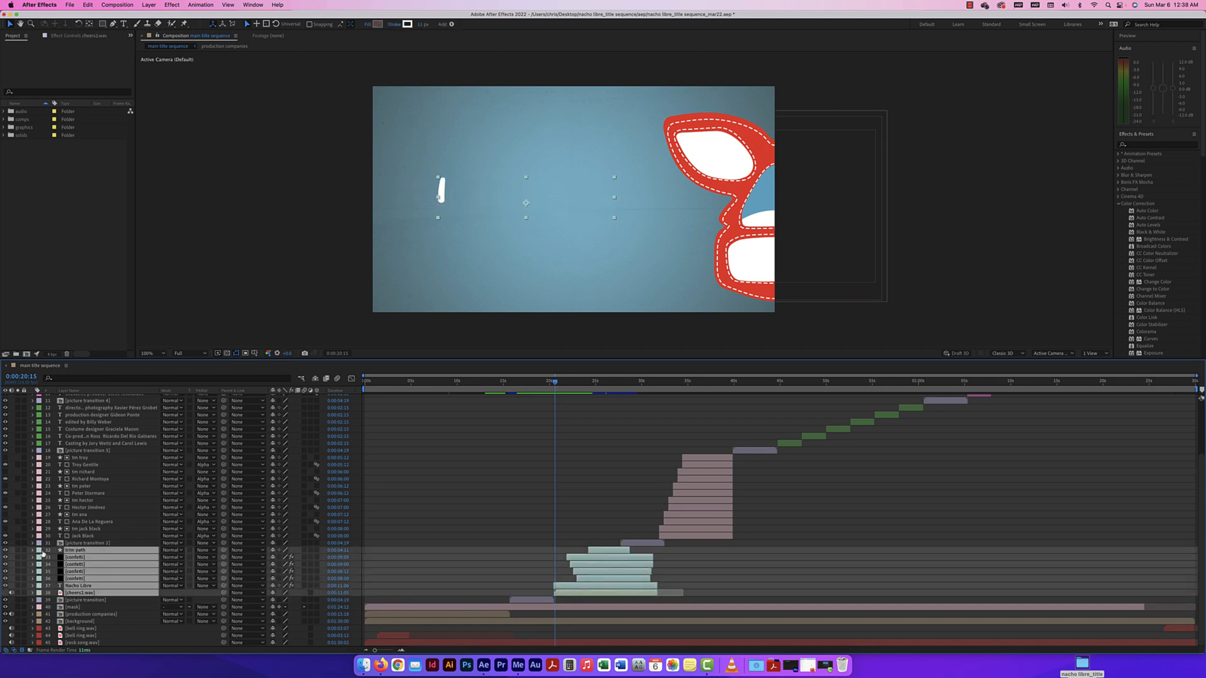
right_click(76, 555)
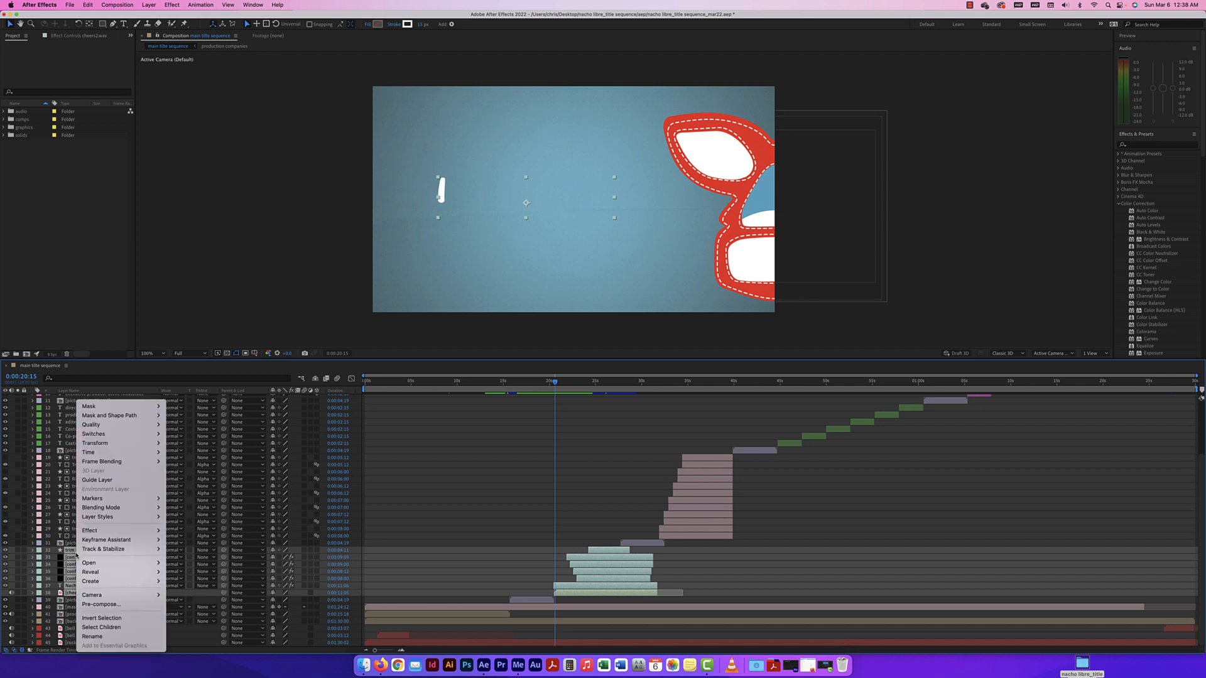
click(96, 605)
text(title)
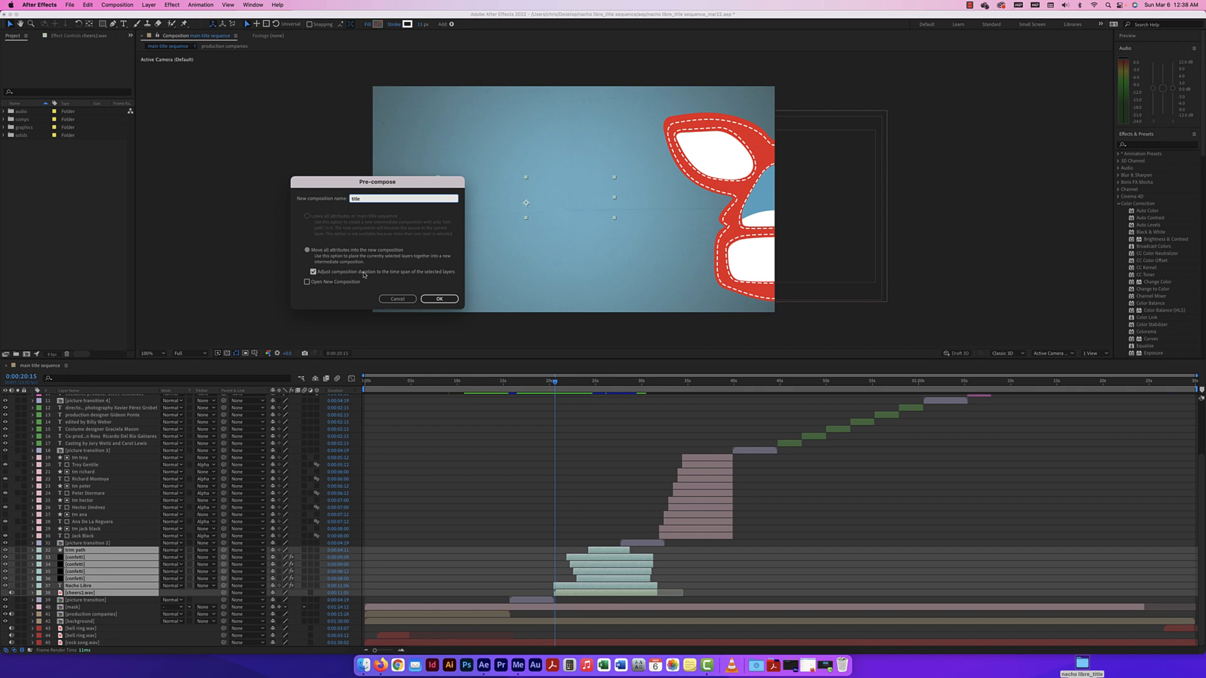
click(439, 299)
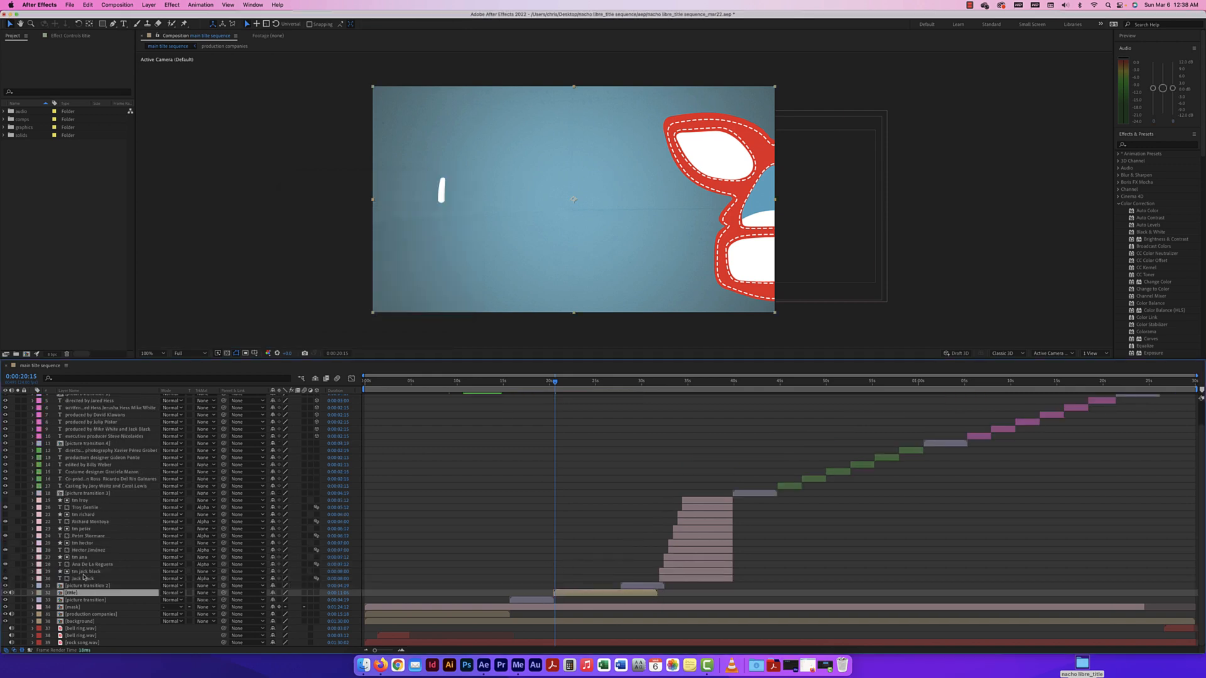
Pre-compose the pink-labelled actor name and shape layers between picture transitions 2 and 3 as "actors"
click(84, 578)
shift+click(77, 500)
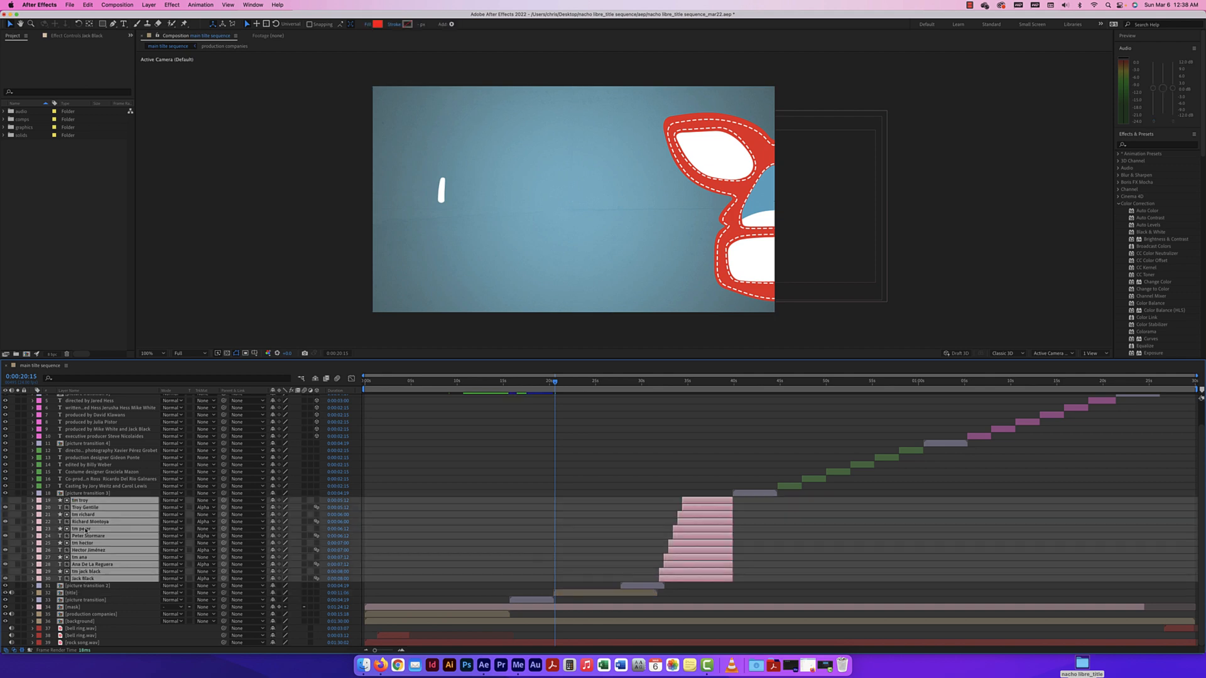
right_click(86, 530)
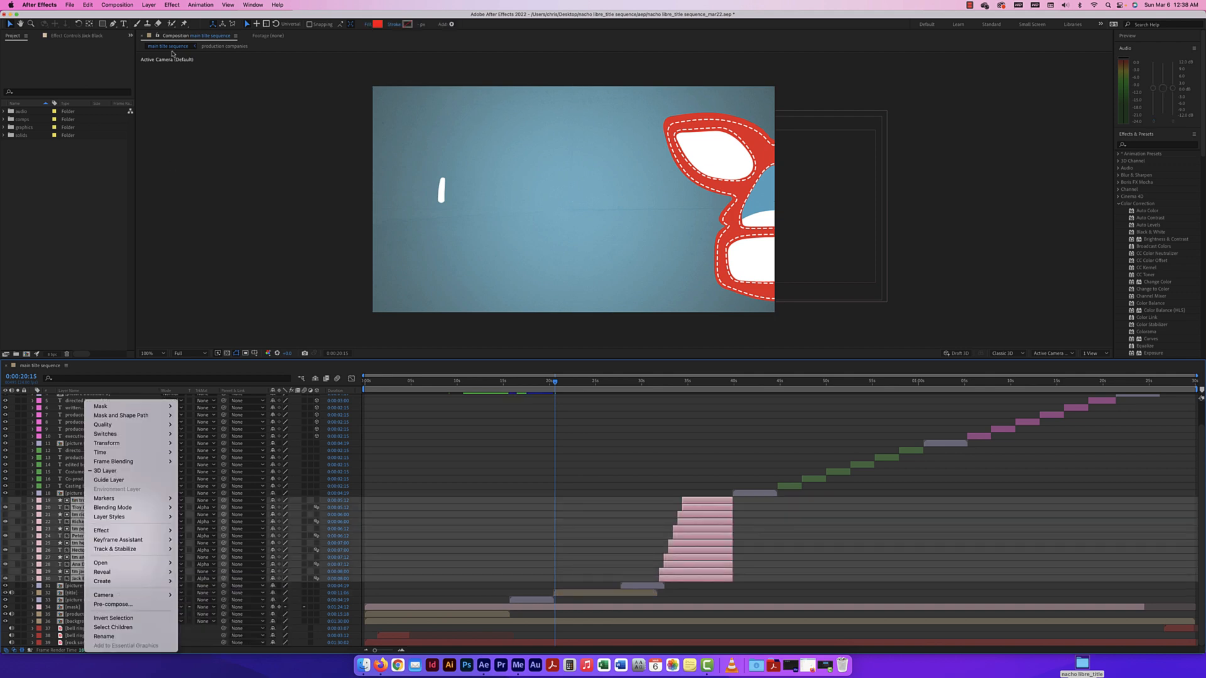
click(148, 5)
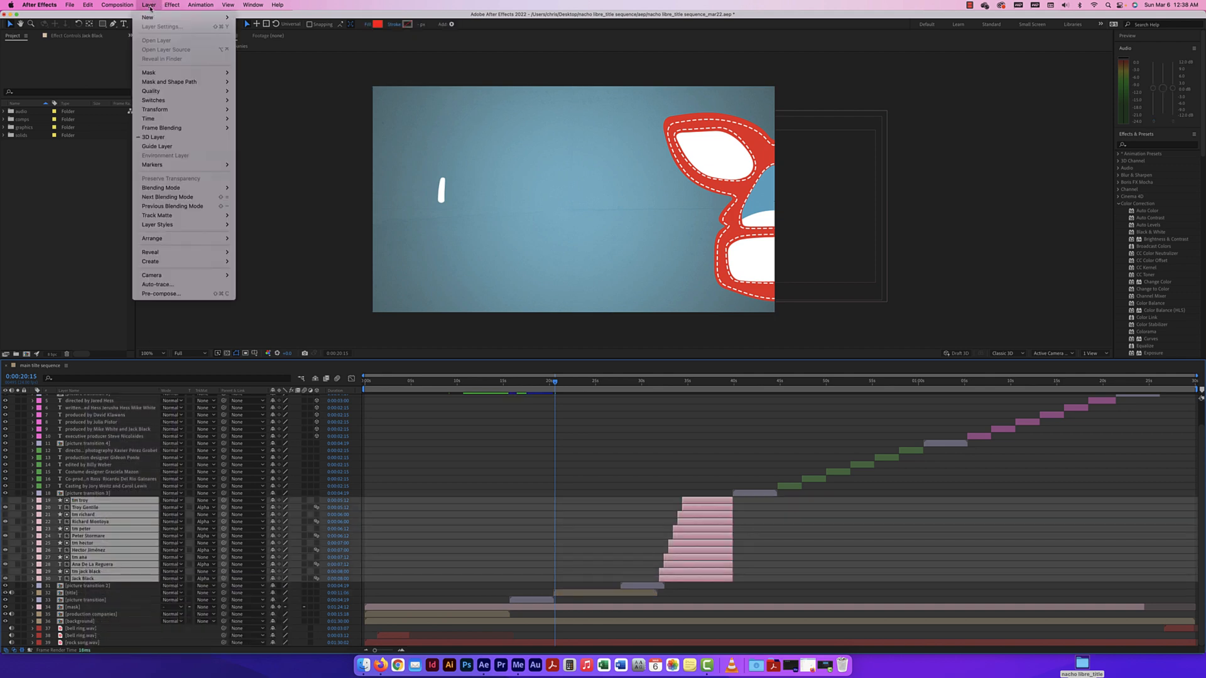
click(161, 293)
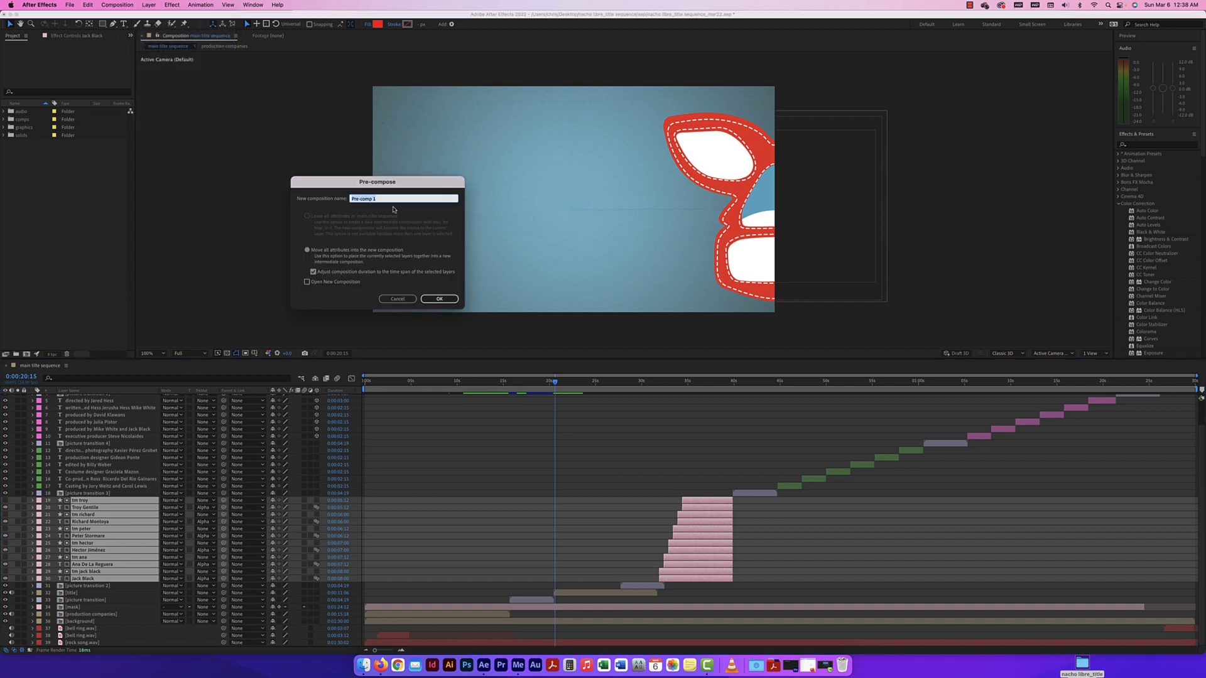
text(actors)
click(439, 298)
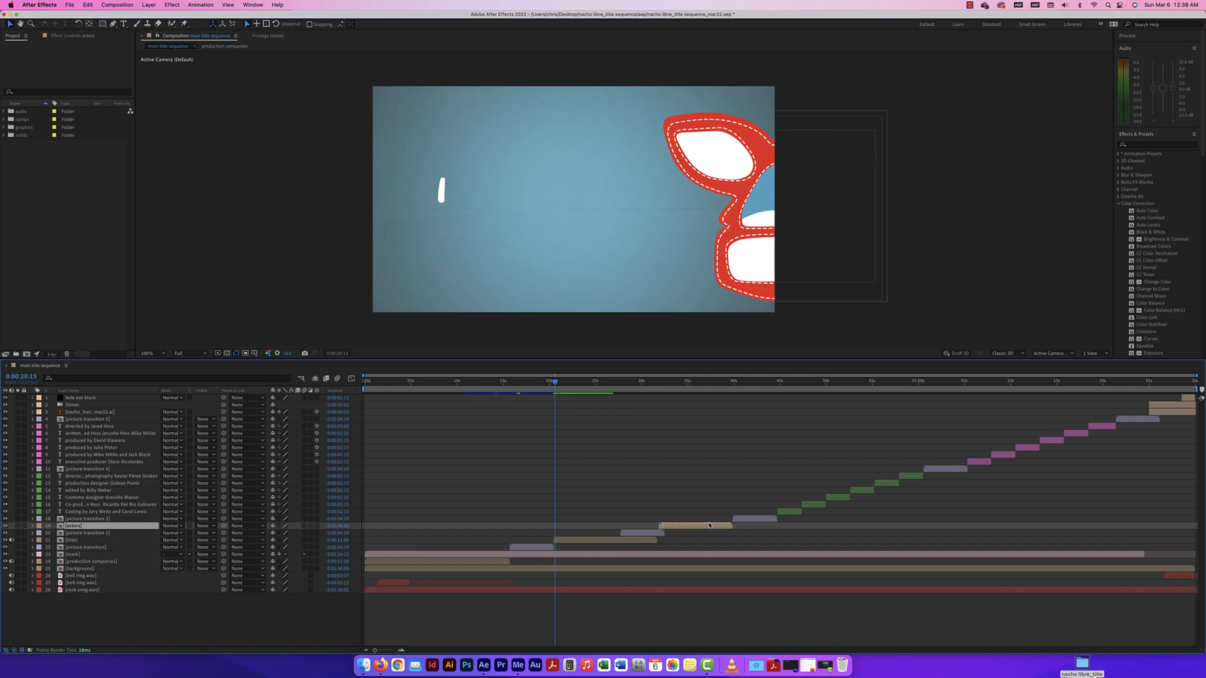
Pre-compose the six green-labelled credit layers, from the casting credit to the director of photography credit, as "casting"
click(100, 512)
shift+click(93, 476)
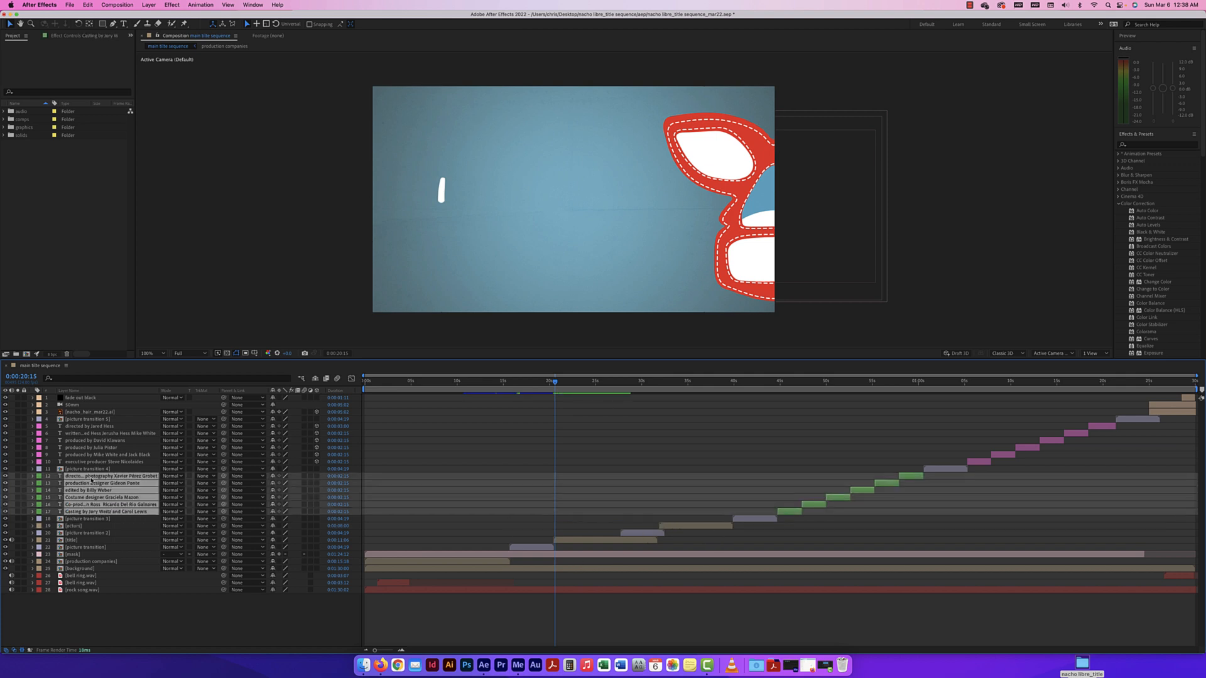
right_click(93, 476)
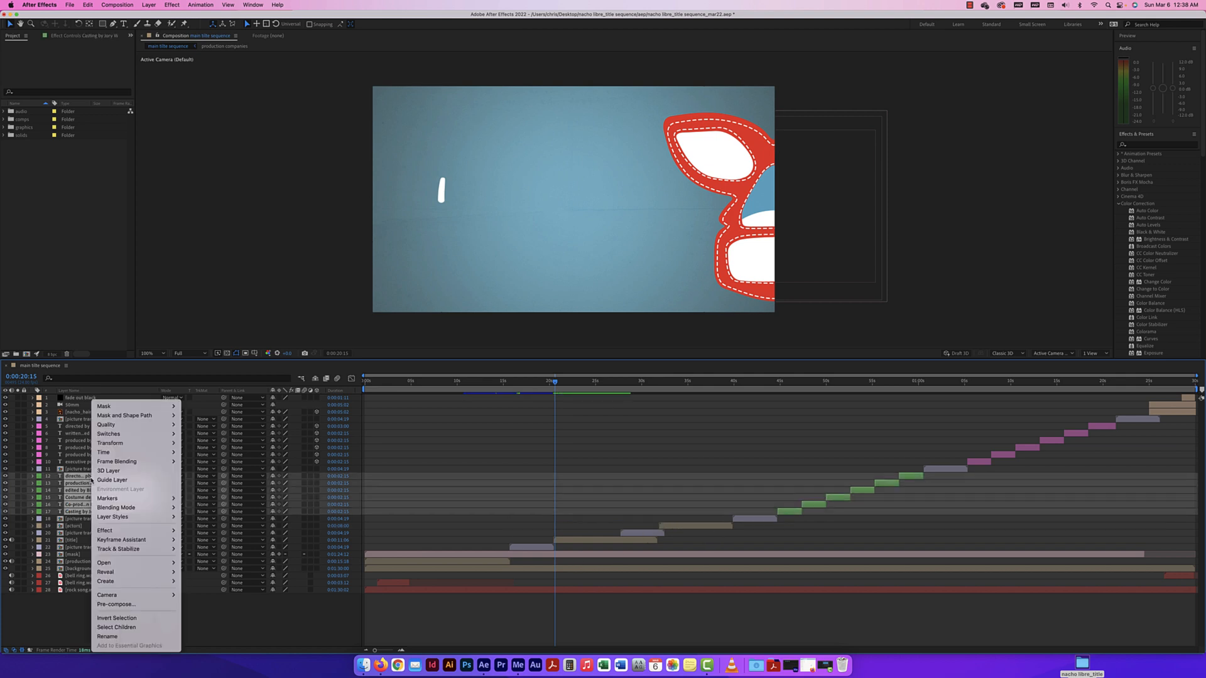
click(116, 604)
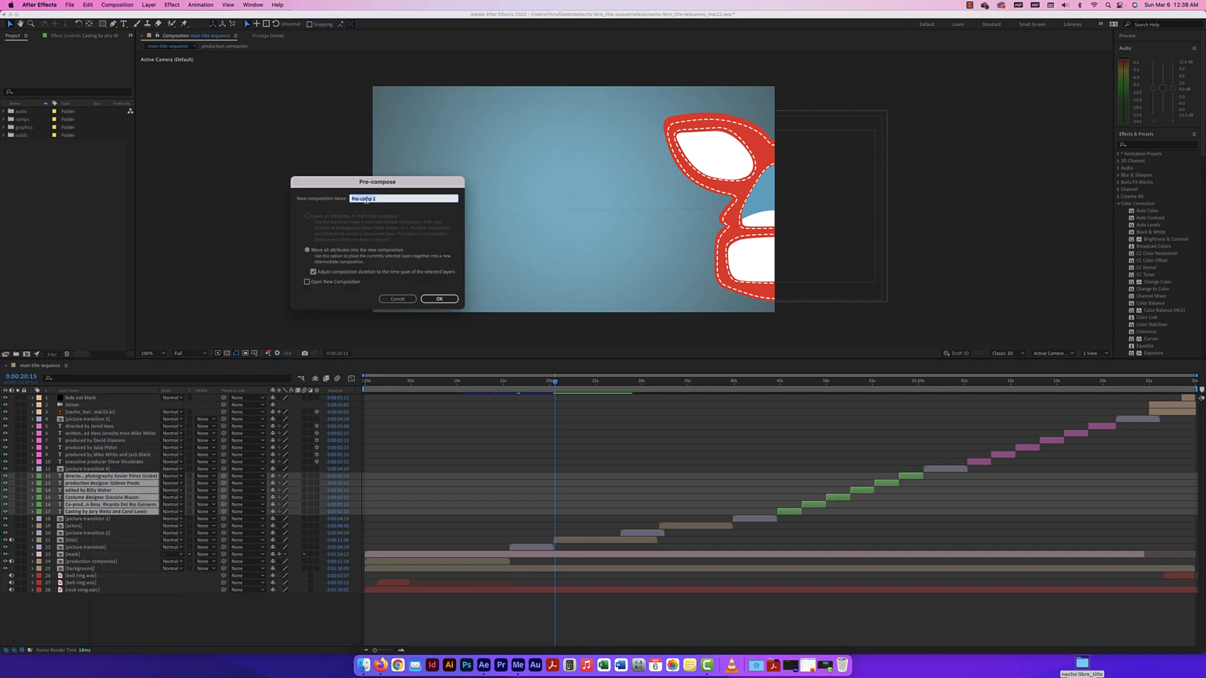
text(casting)
click(440, 299)
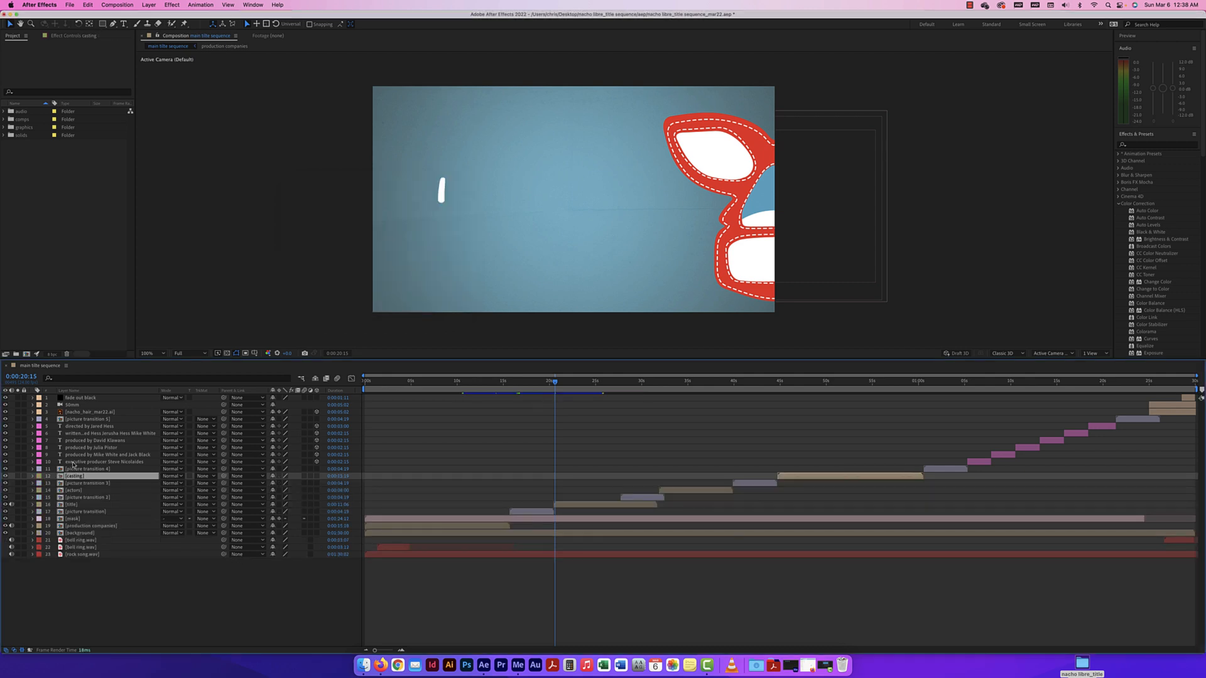
Pre-compose the six pink-labelled credit layers, from the executive producer credit to the directed-by credit, as "directors"
click(73, 462)
shift+click(76, 428)
right_click(76, 429)
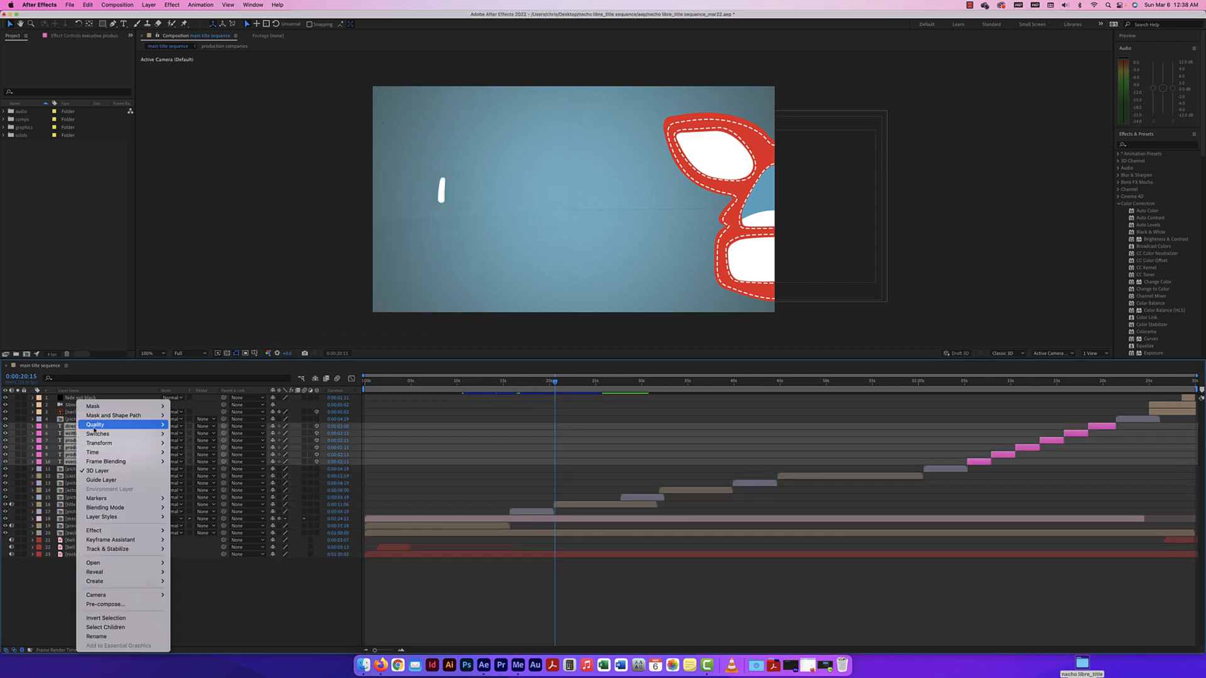
click(110, 604)
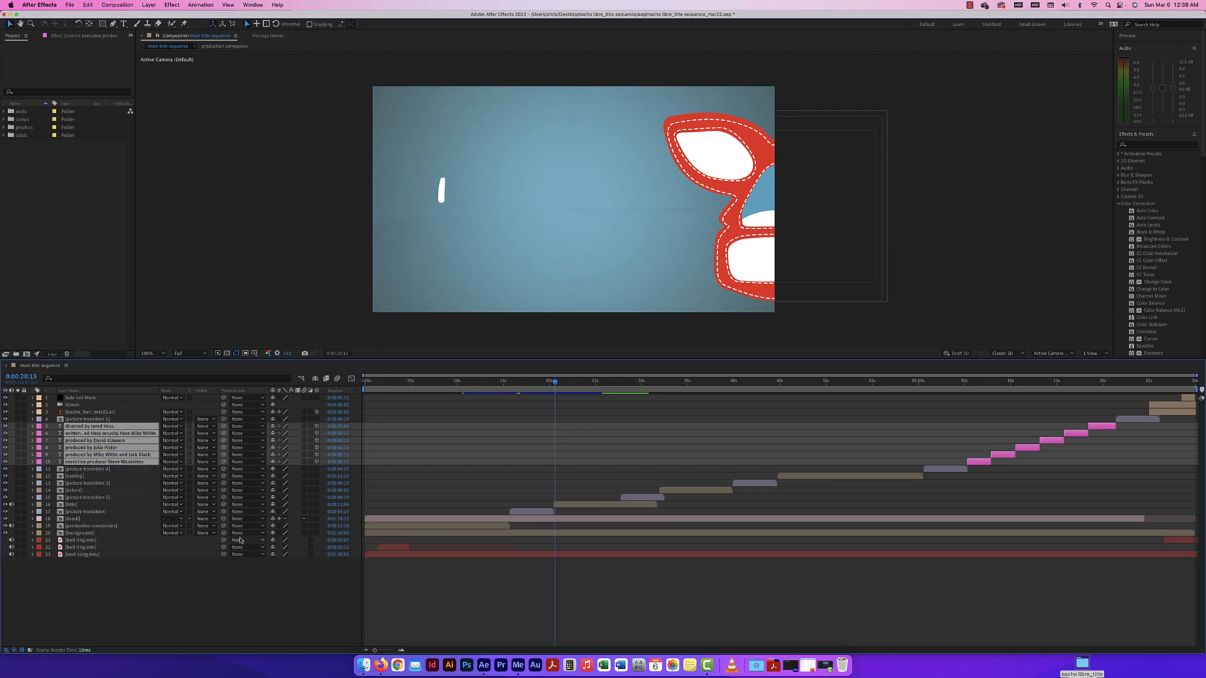
text(d)
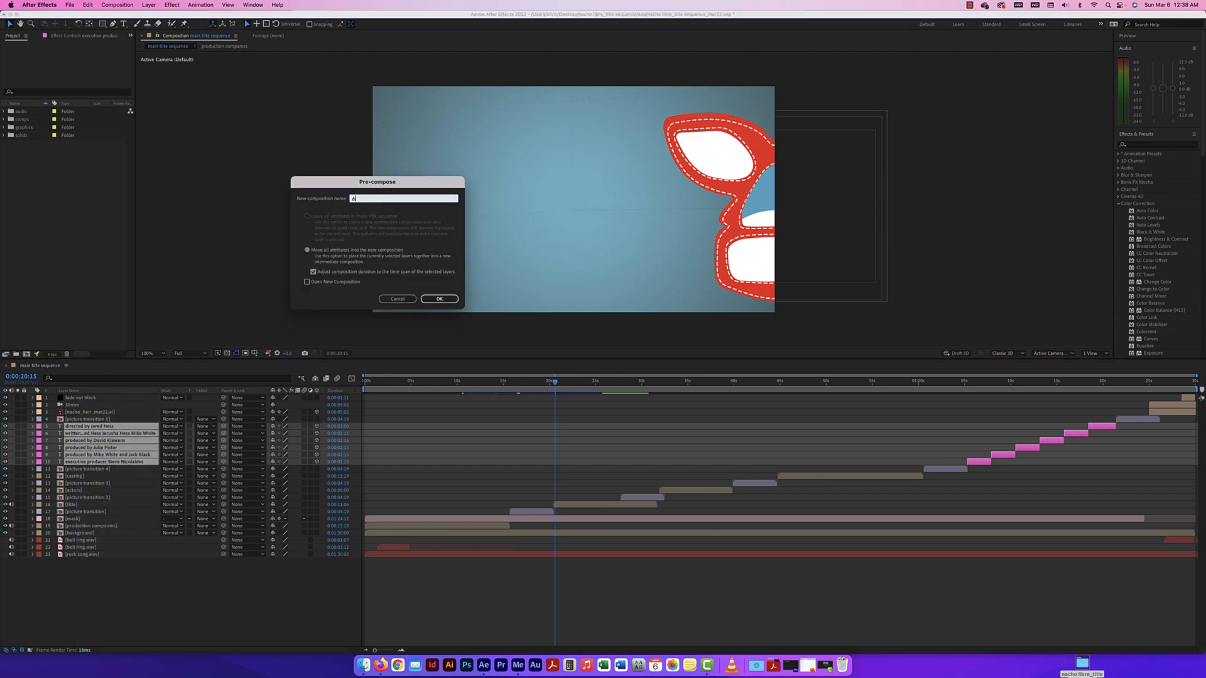
text(irectors)
click(440, 298)
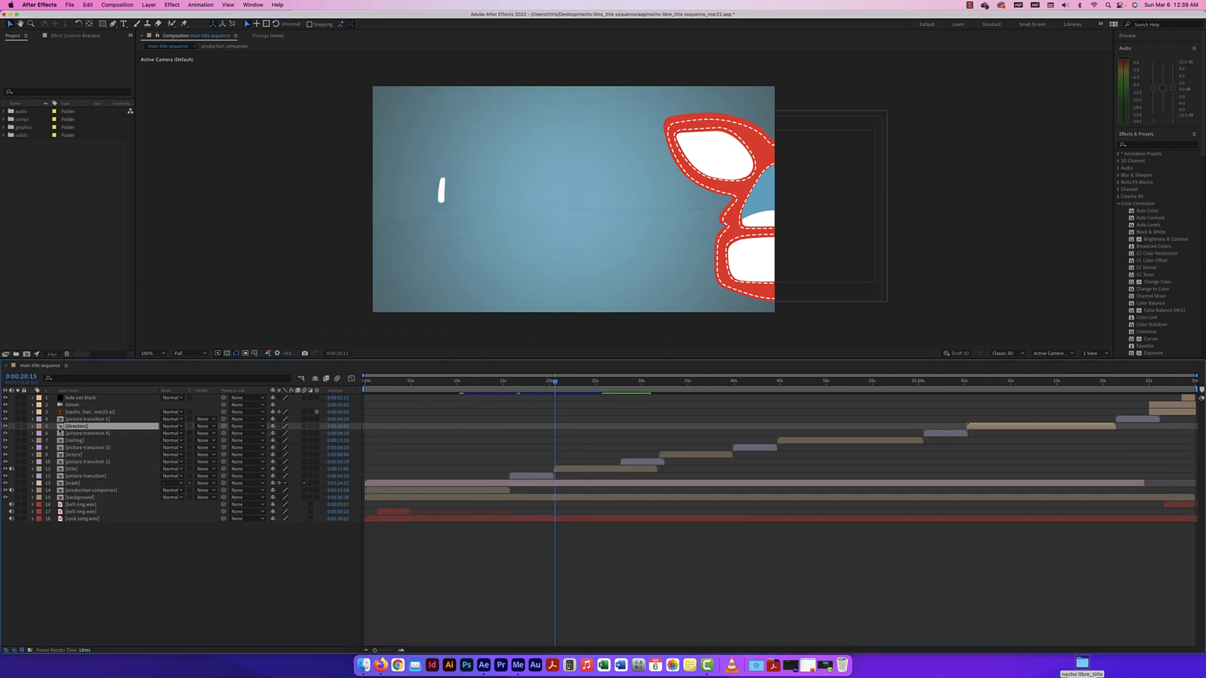
Open the directors composition, scrub through its credits to check them, and return to the main title sequence
double_click(60, 428)
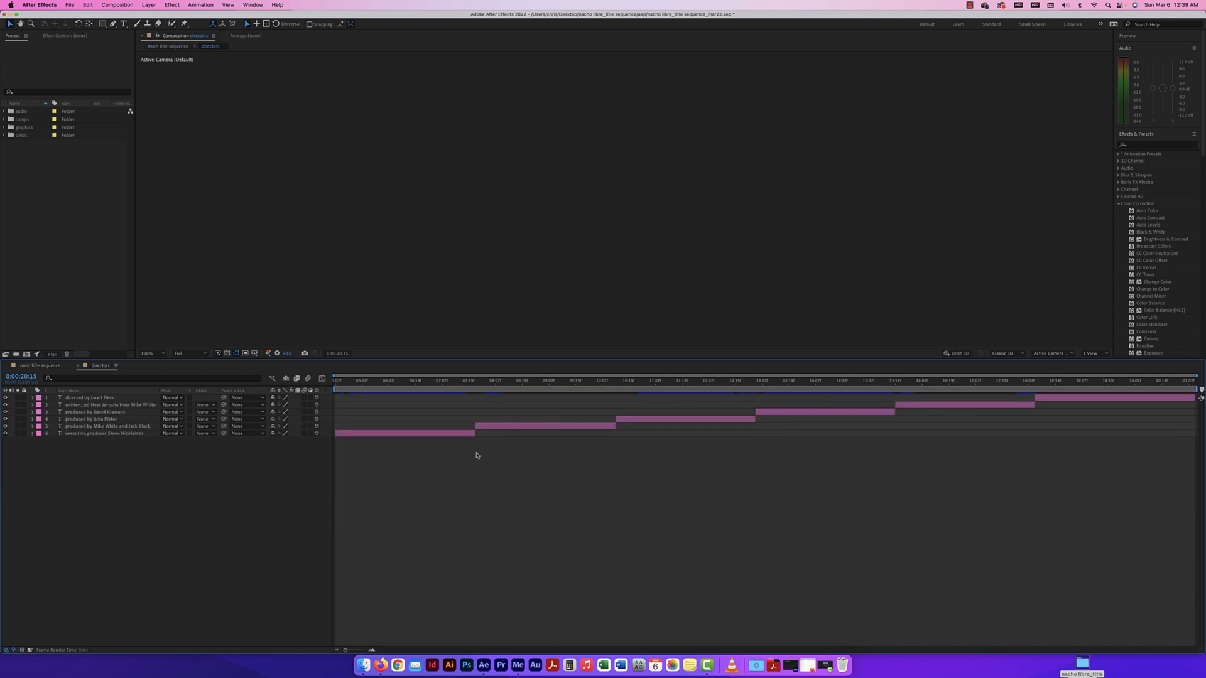
drag(527, 378, 396, 380)
mouse_move(468, 382)
mouse_down()
mouse_move(565, 380)
mouse_move(436, 380)
mouse_move(479, 385)
mouse_up()
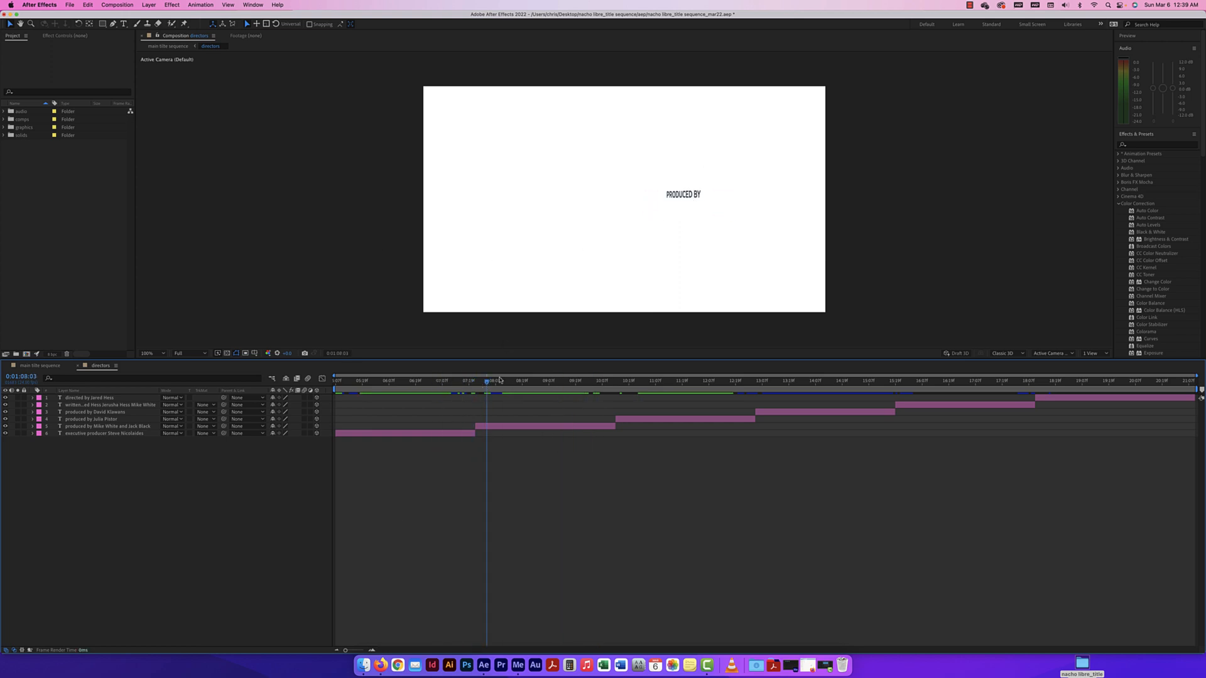
drag(497, 380, 443, 380)
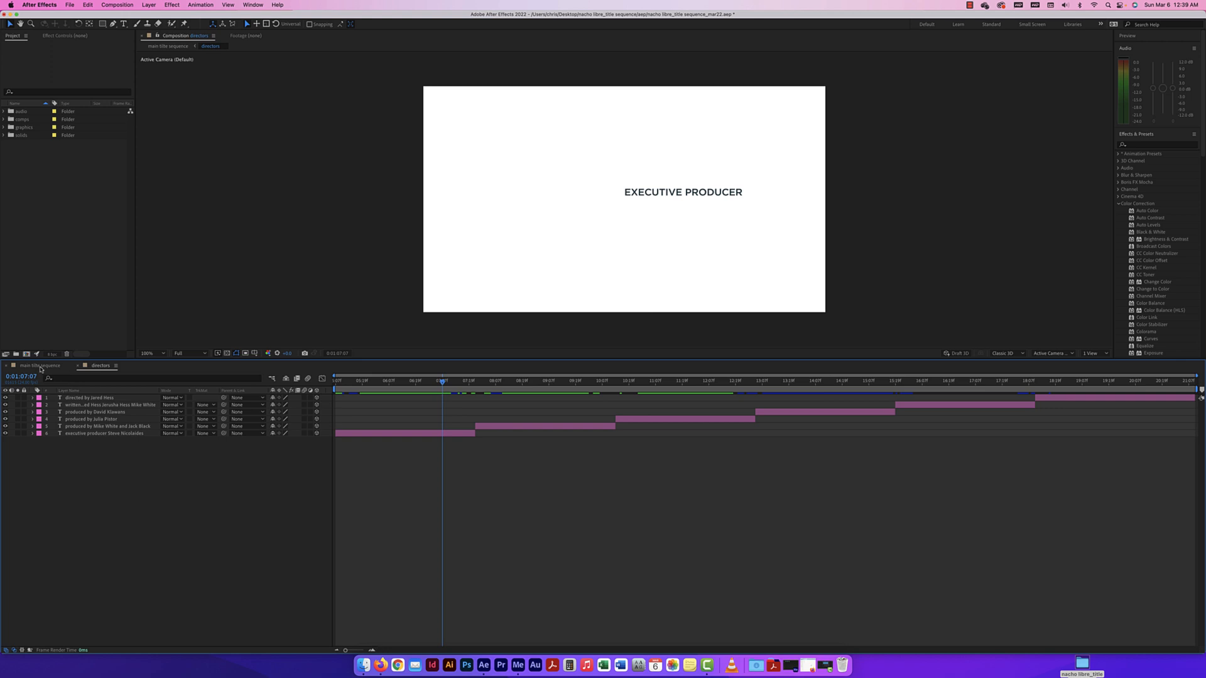
click(40, 366)
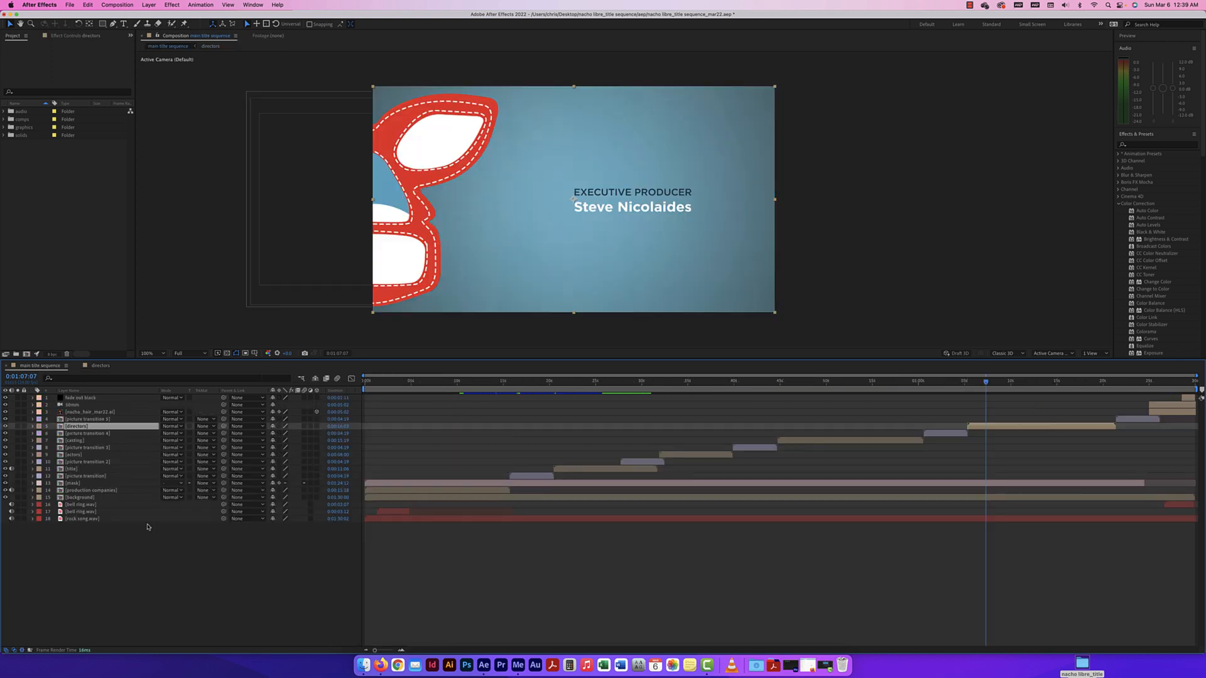
Copy the background blue layer from the background composition into the directors composition and place it beneath all the credit layers
double_click(60, 498)
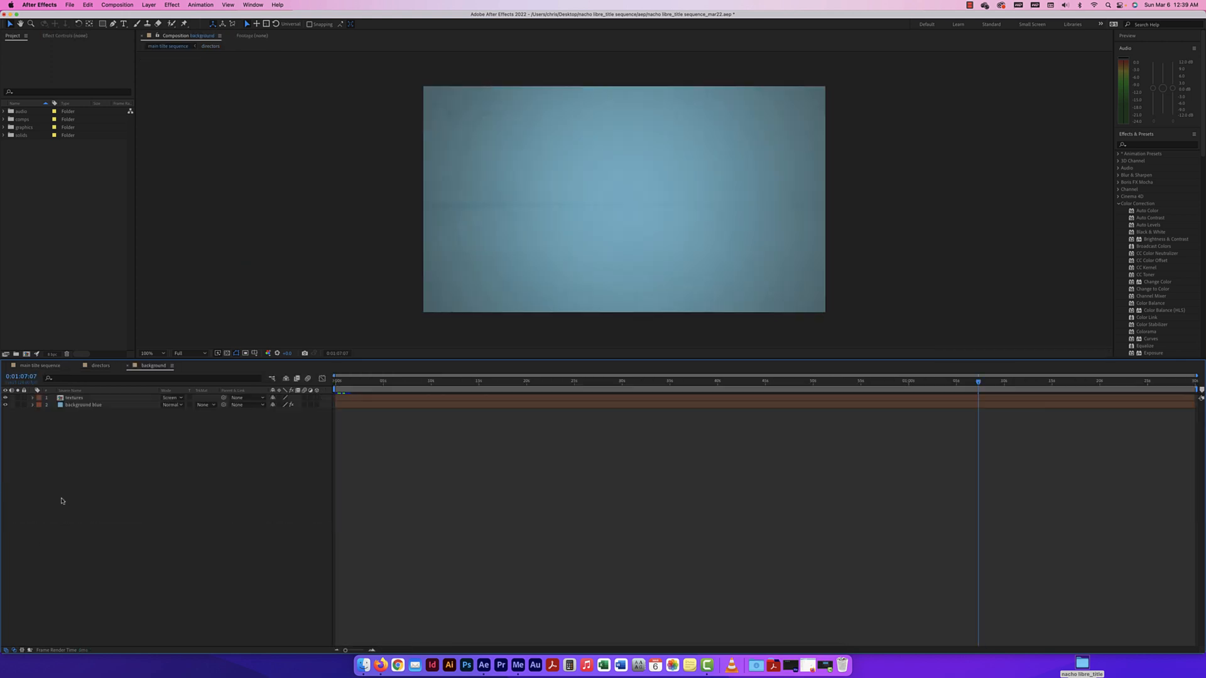
click(85, 404)
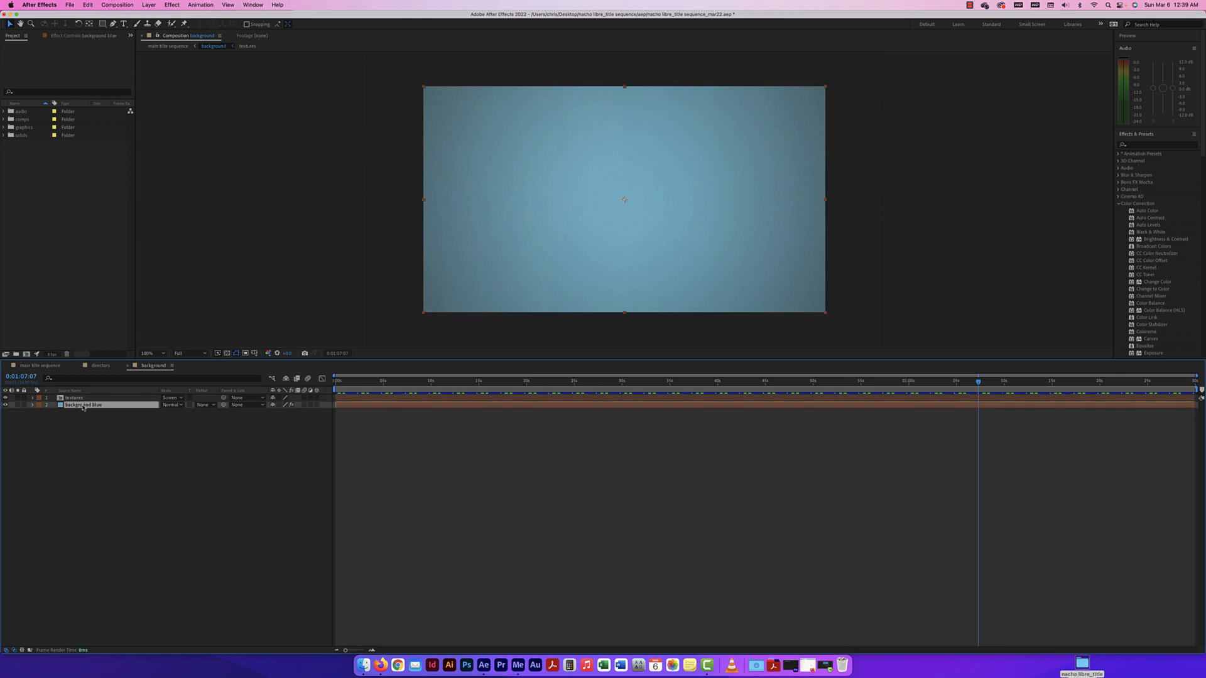
key(super+c)
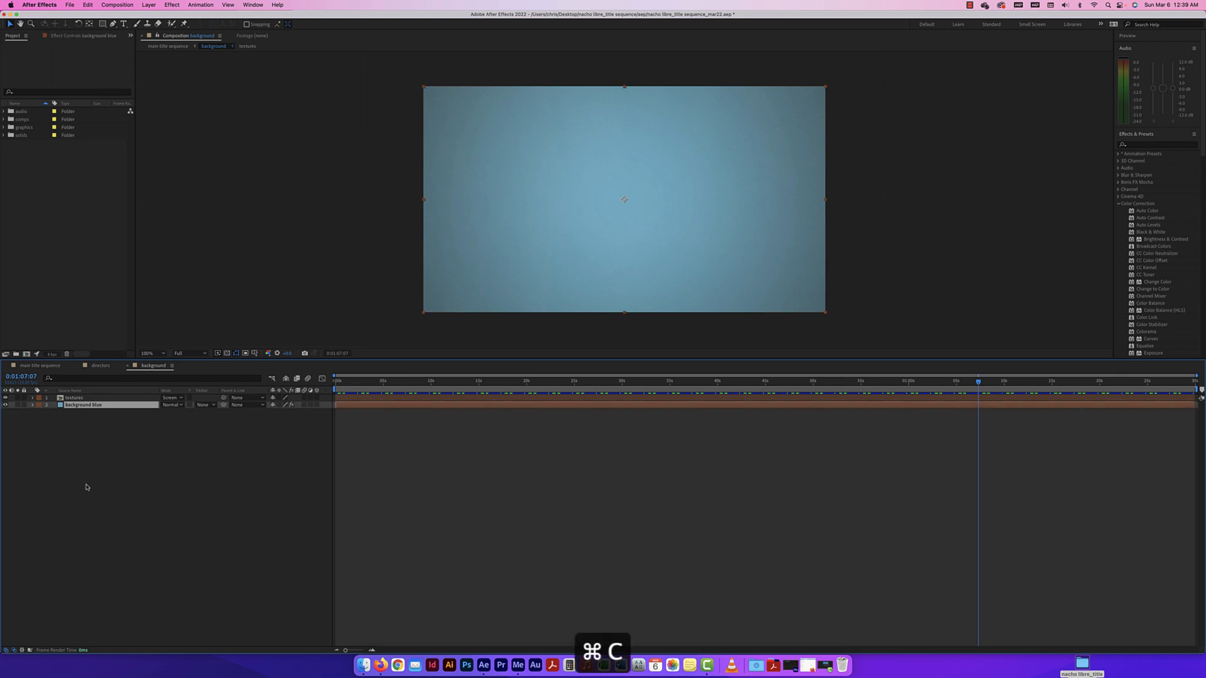
click(40, 364)
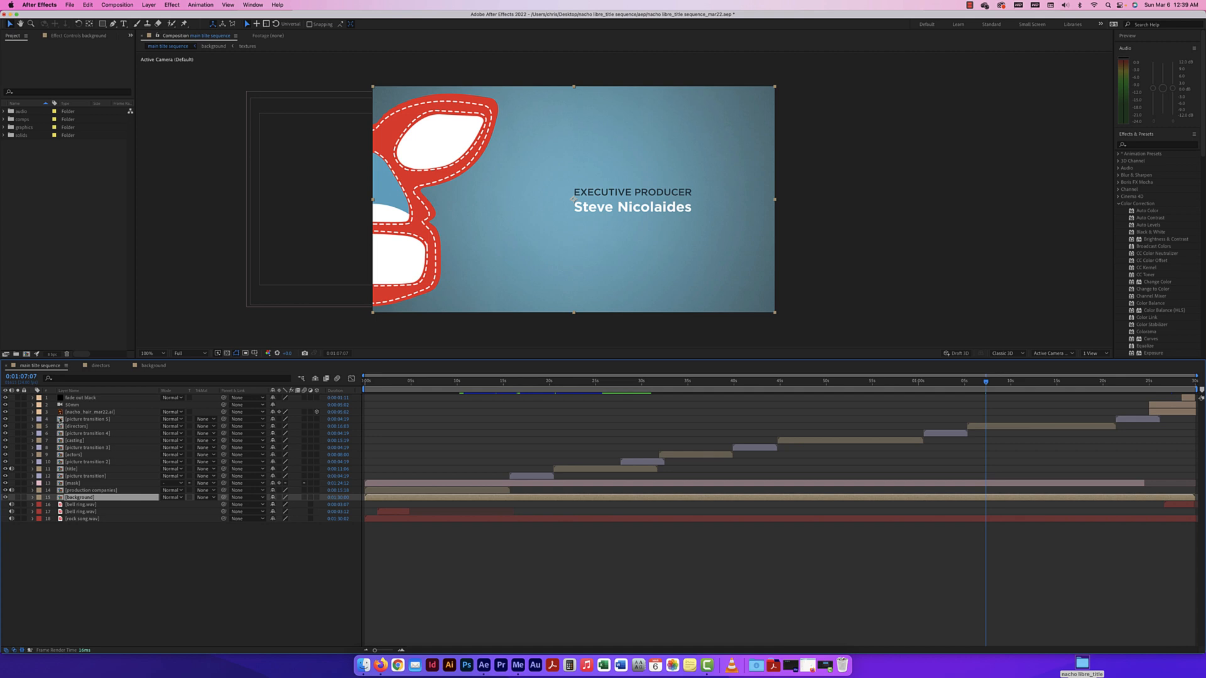
double_click(60, 426)
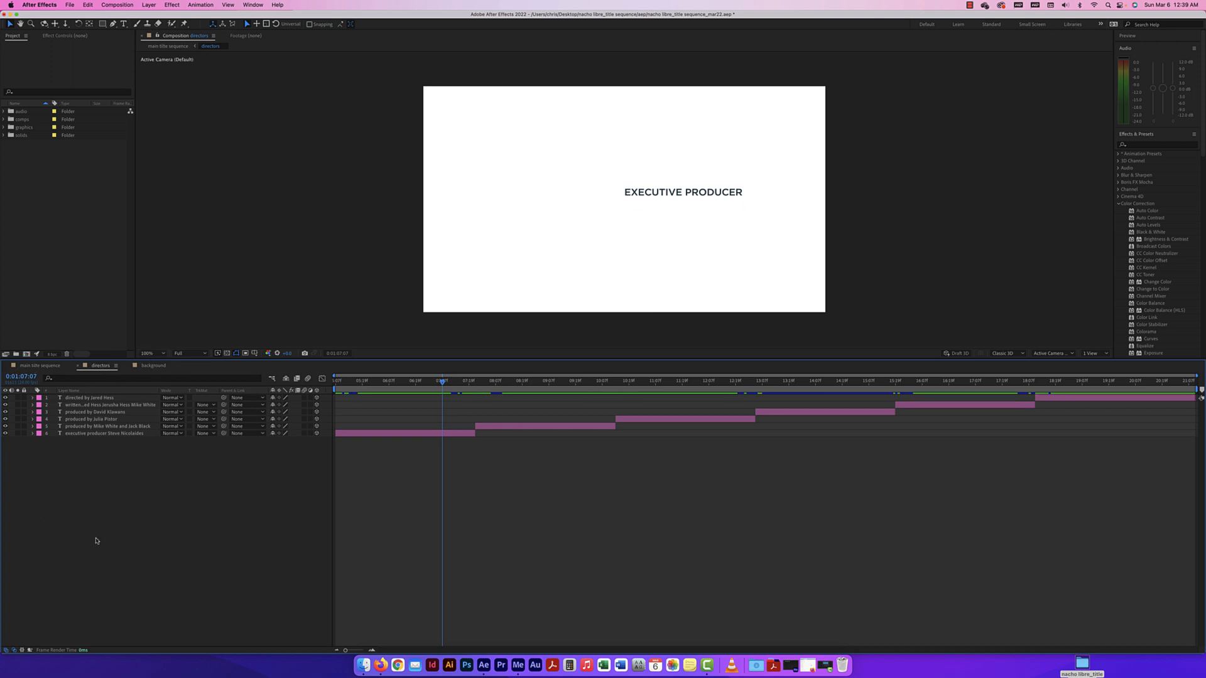
key(super+v)
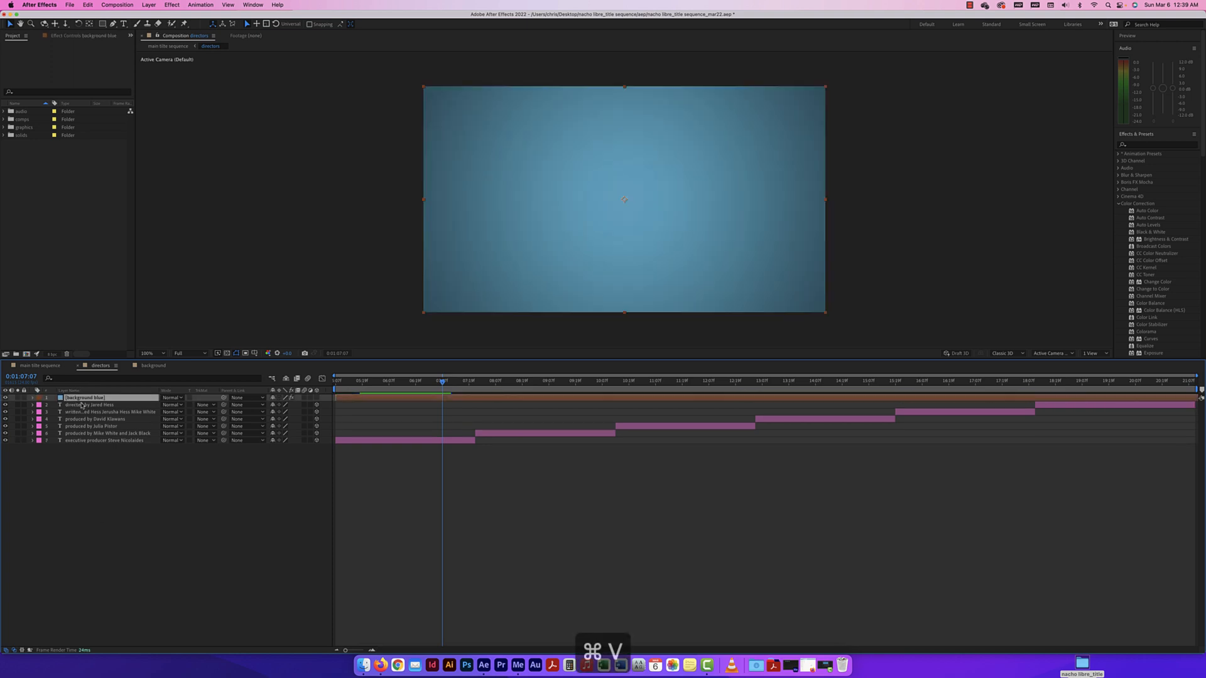
drag(81, 400, 82, 445)
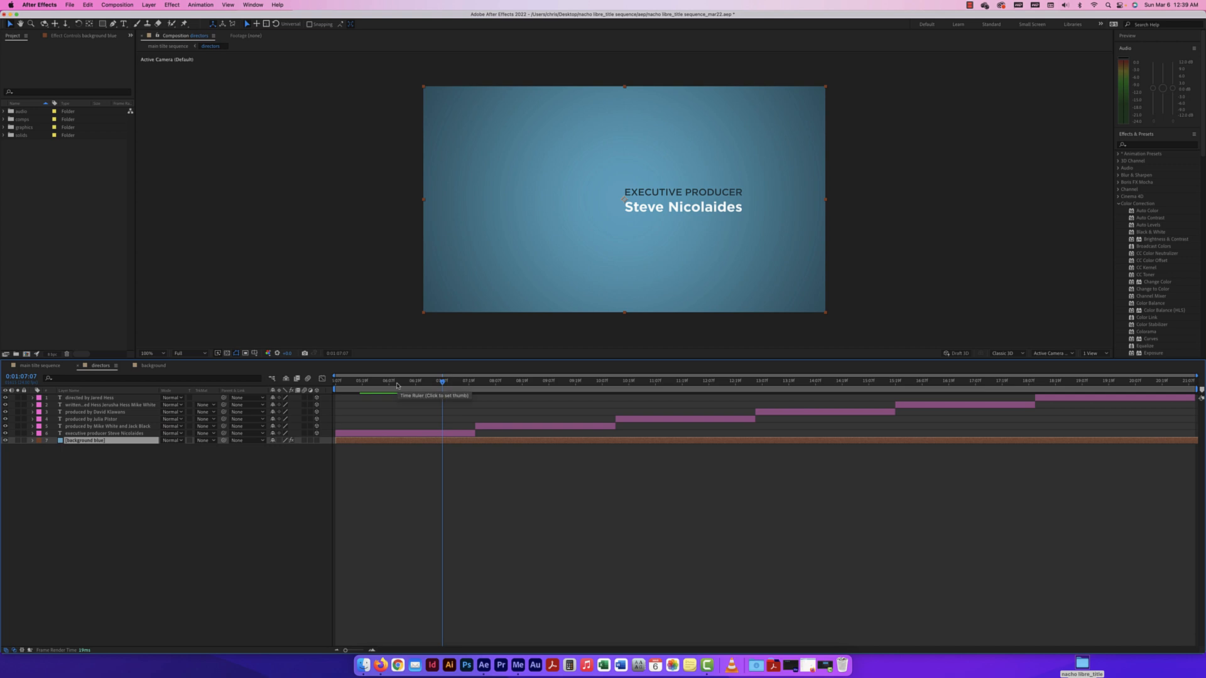
Make the background blue layer in the directors composition a guide layer, and scrub the main title sequence to check the credits
right_click(80, 445)
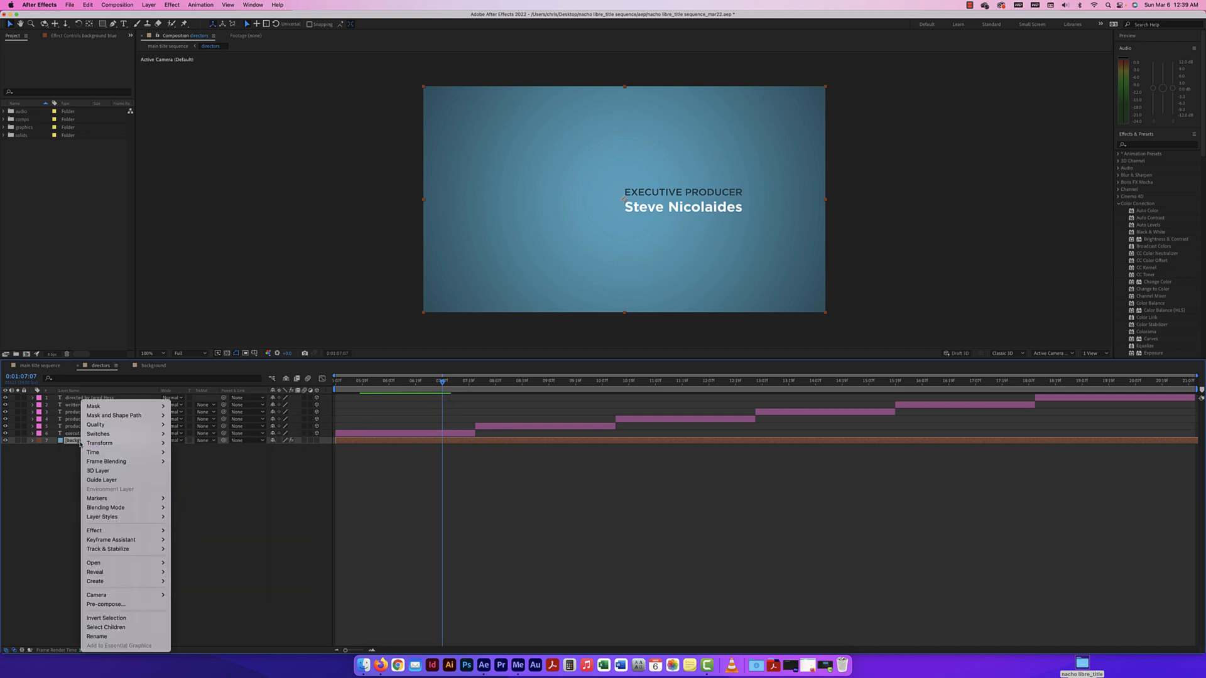
click(58, 456)
right_click(70, 443)
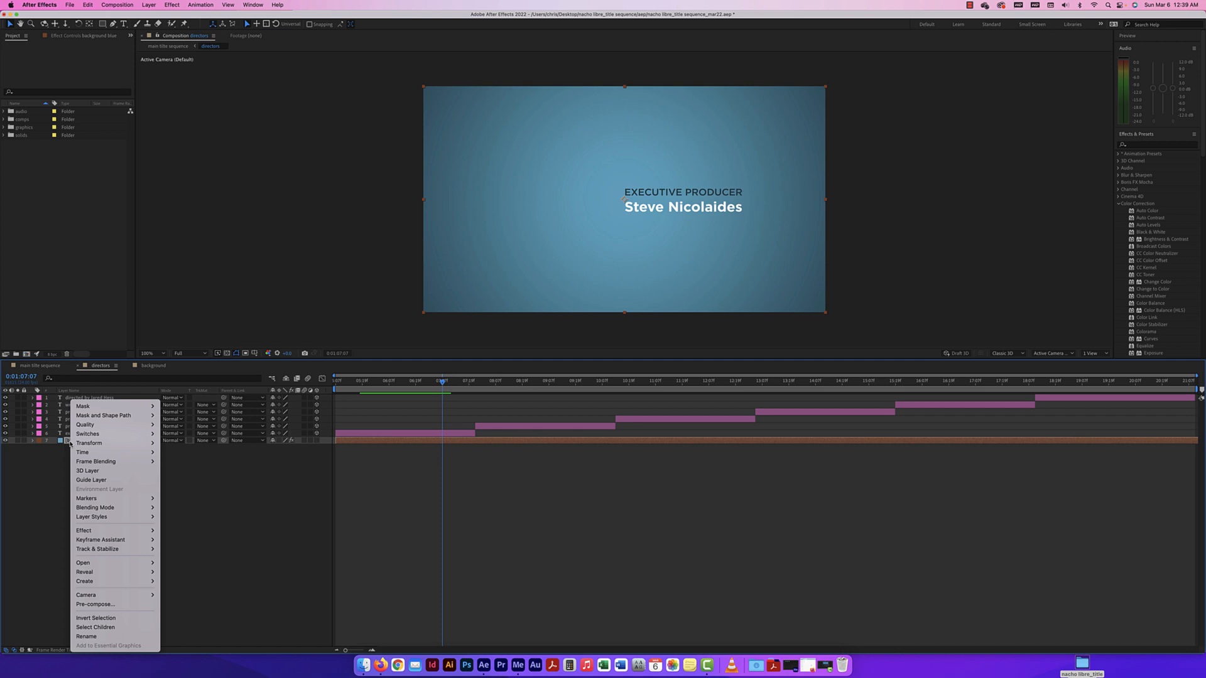
click(89, 481)
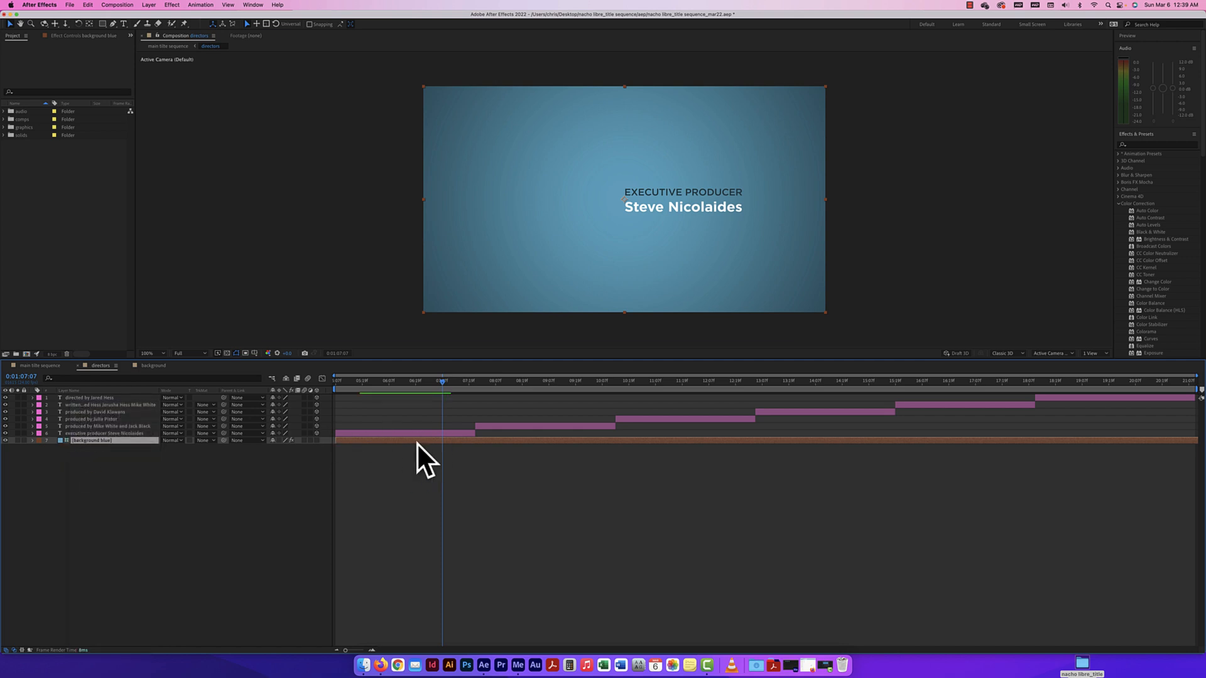
click(53, 366)
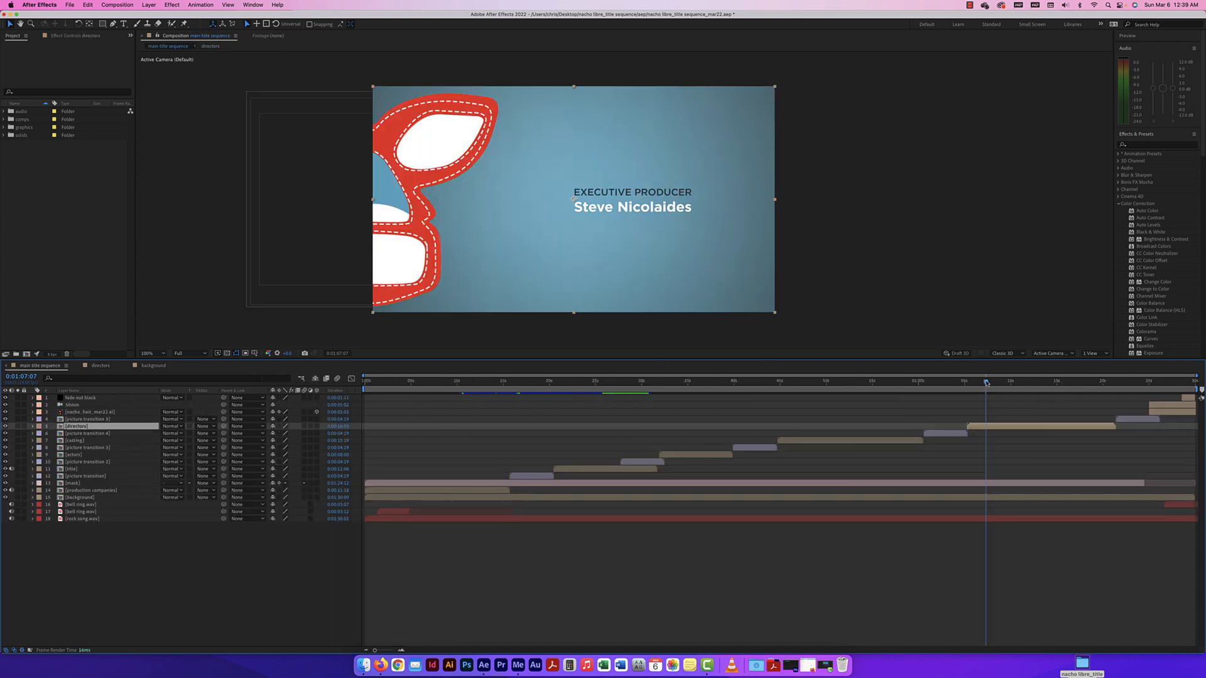
drag(986, 383, 1057, 385)
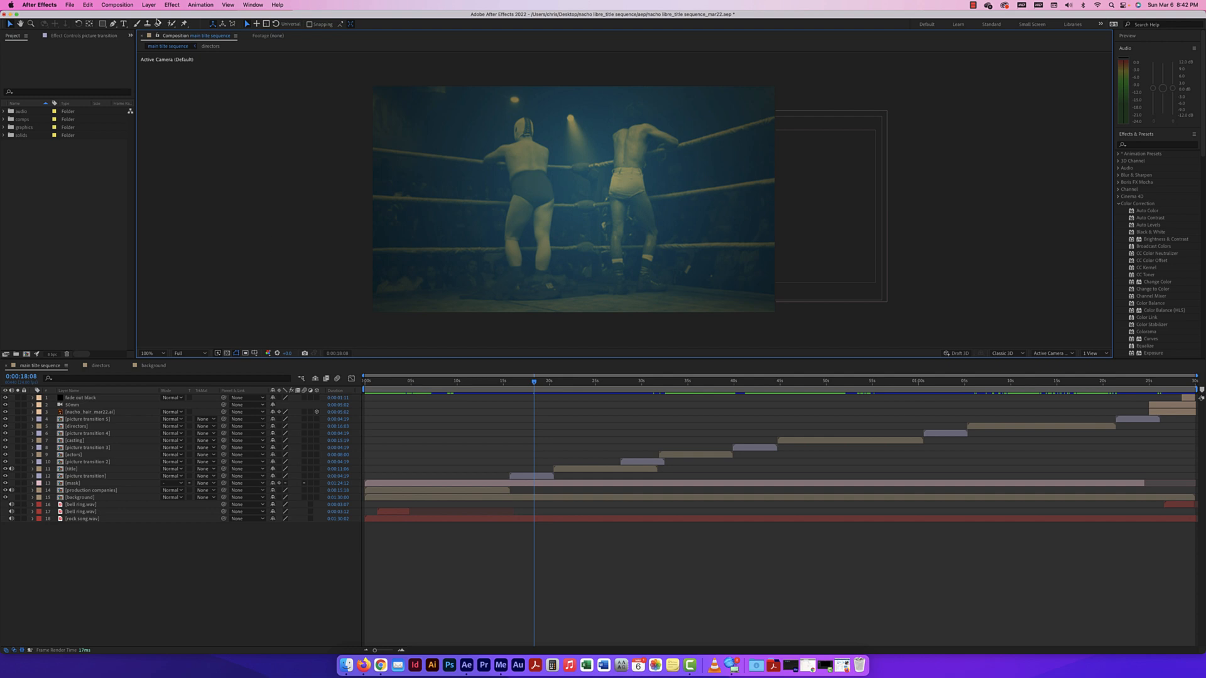
Queue the main title sequence in Adobe Media Encoder and enable Render at Maximum Depth and Use Maximum Render Quality for its H.264 export
click(115, 5)
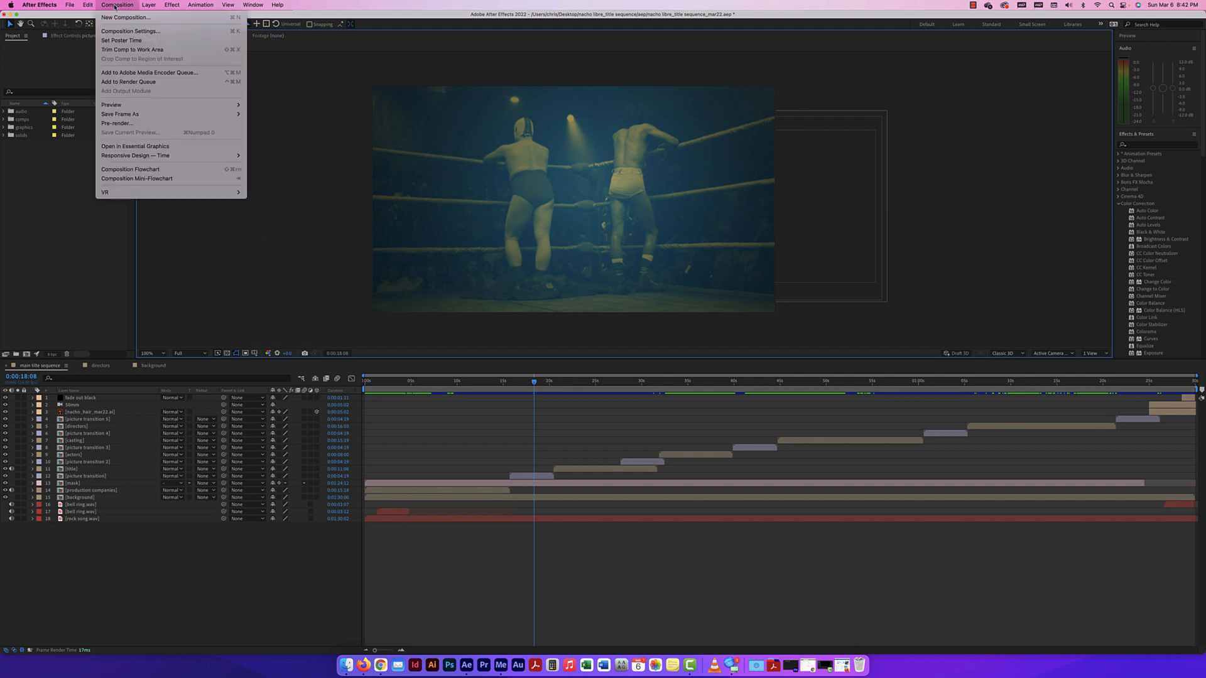
click(154, 73)
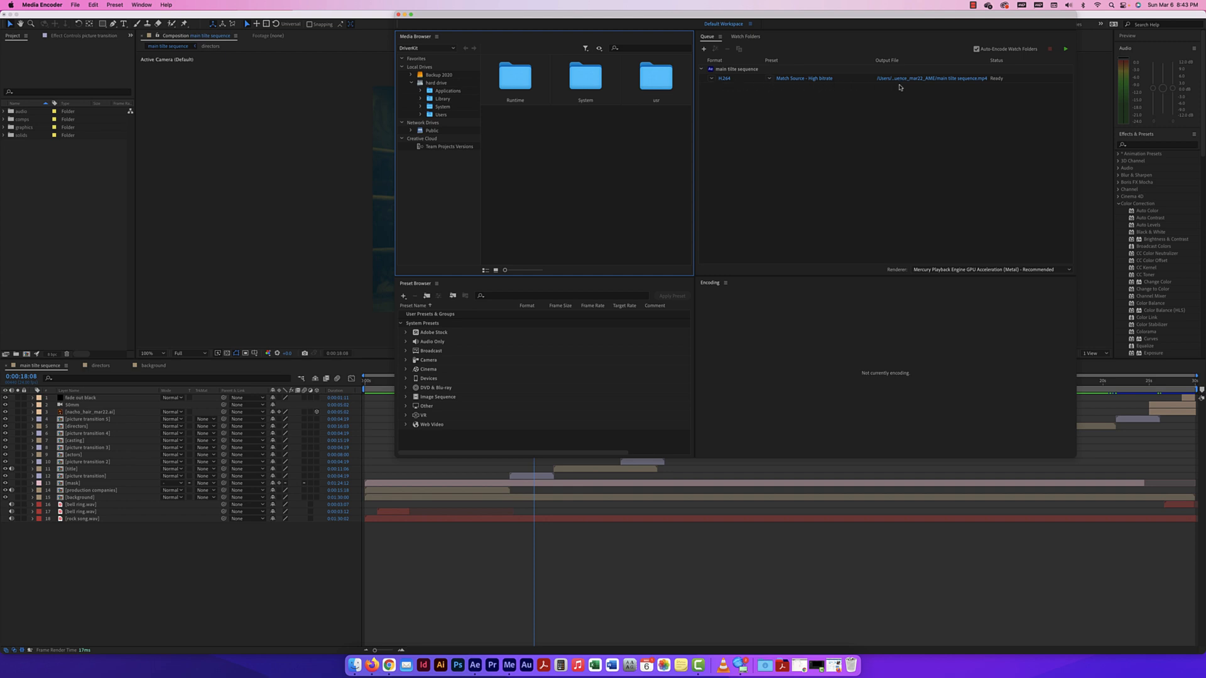
click(795, 82)
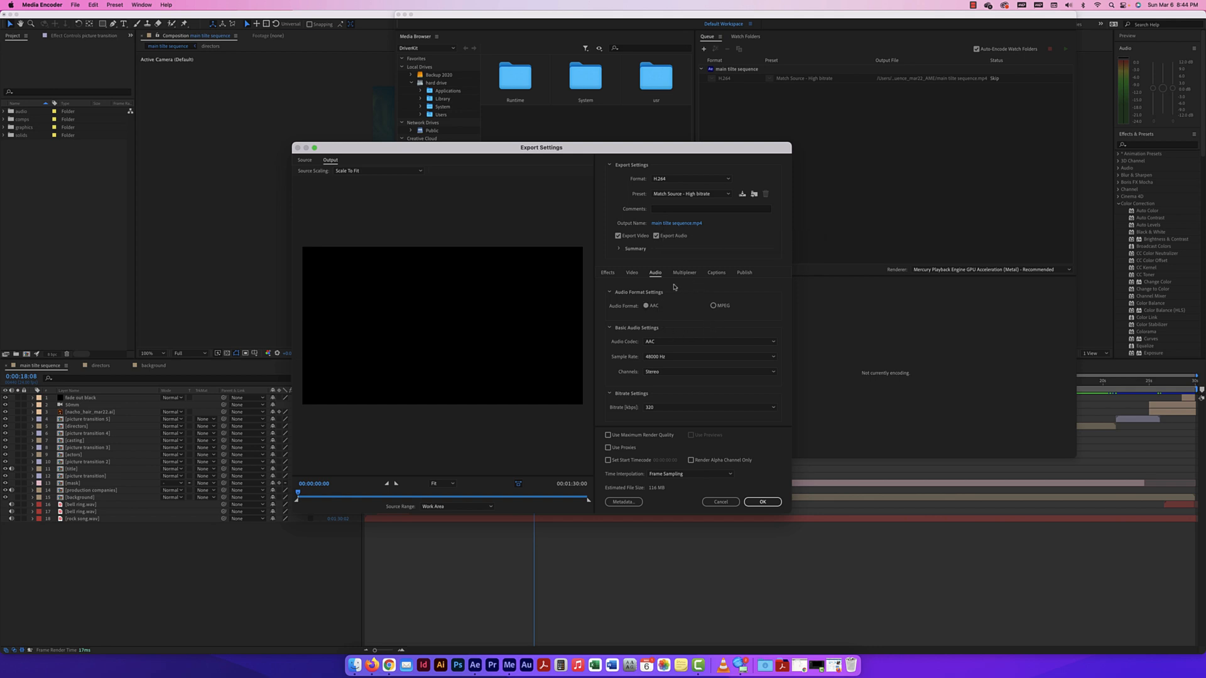
click(631, 273)
click(609, 273)
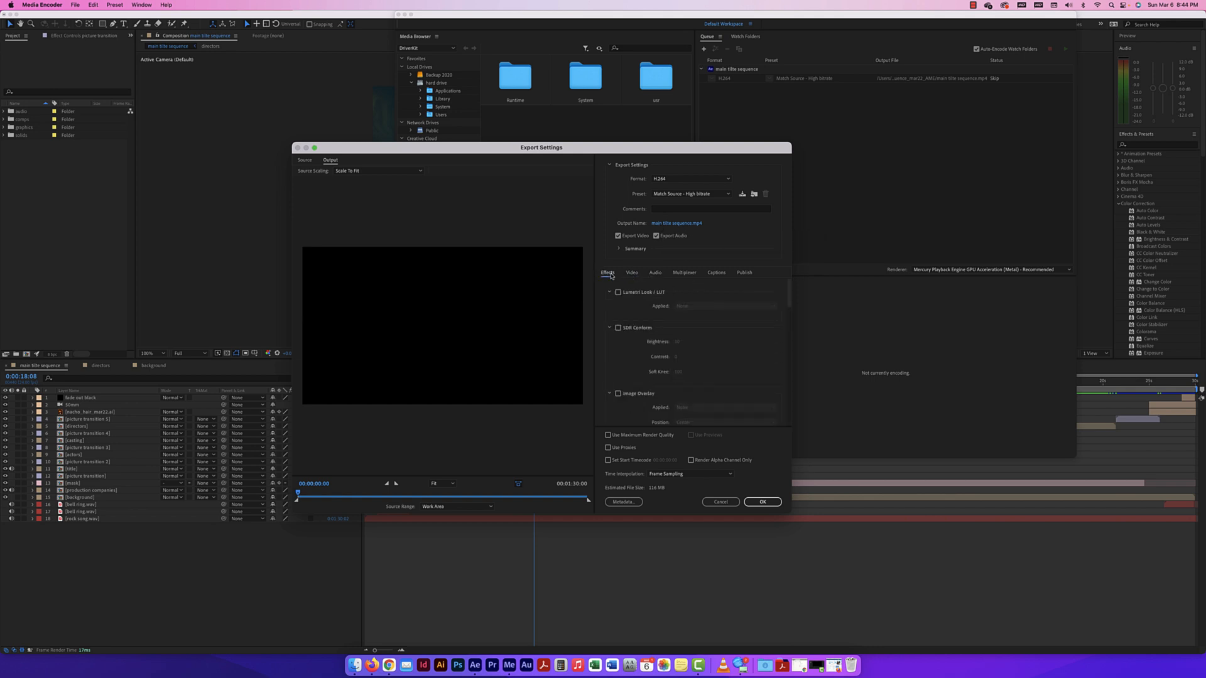
click(632, 273)
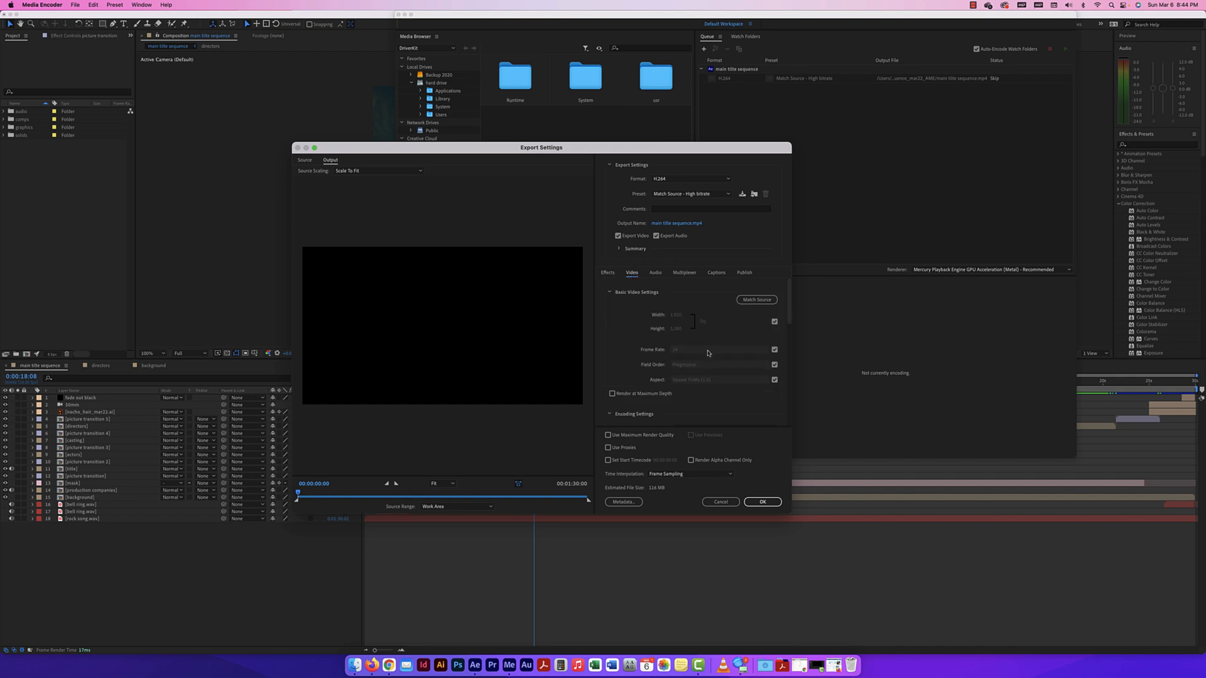
click(613, 394)
click(608, 438)
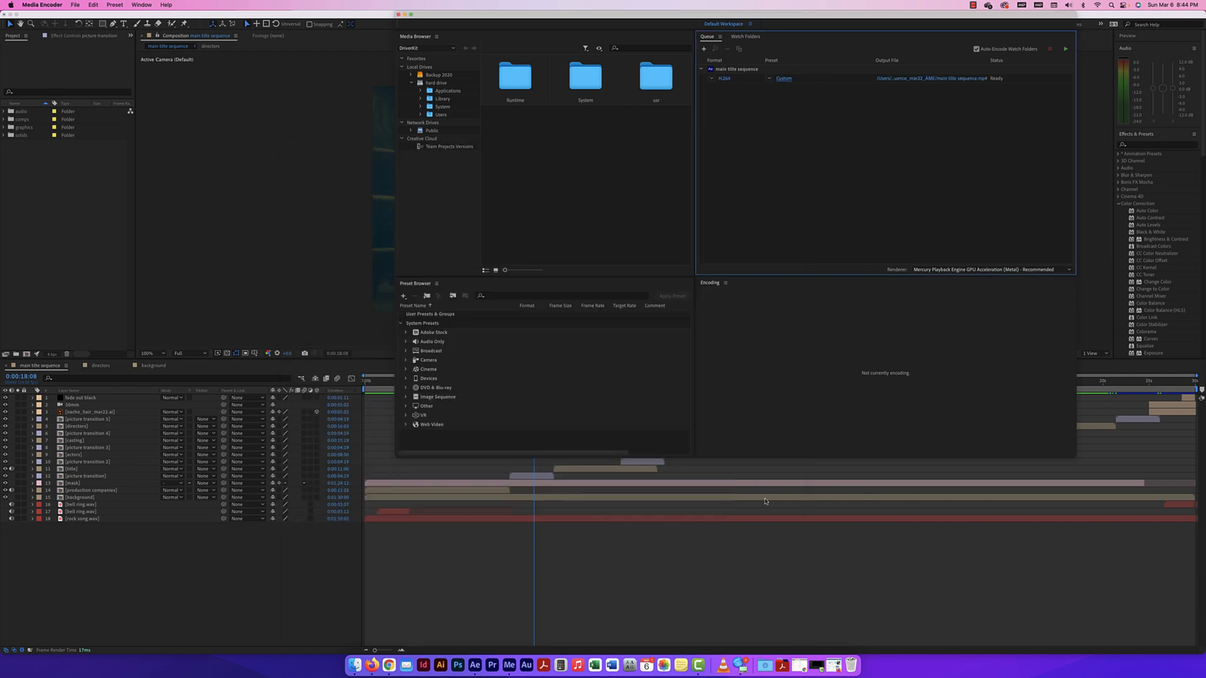
click(763, 503)
Set the output to the project's "final" folder on the Desktop, named with the username plus "_title sequence", and start encoding the queue
click(351, 158)
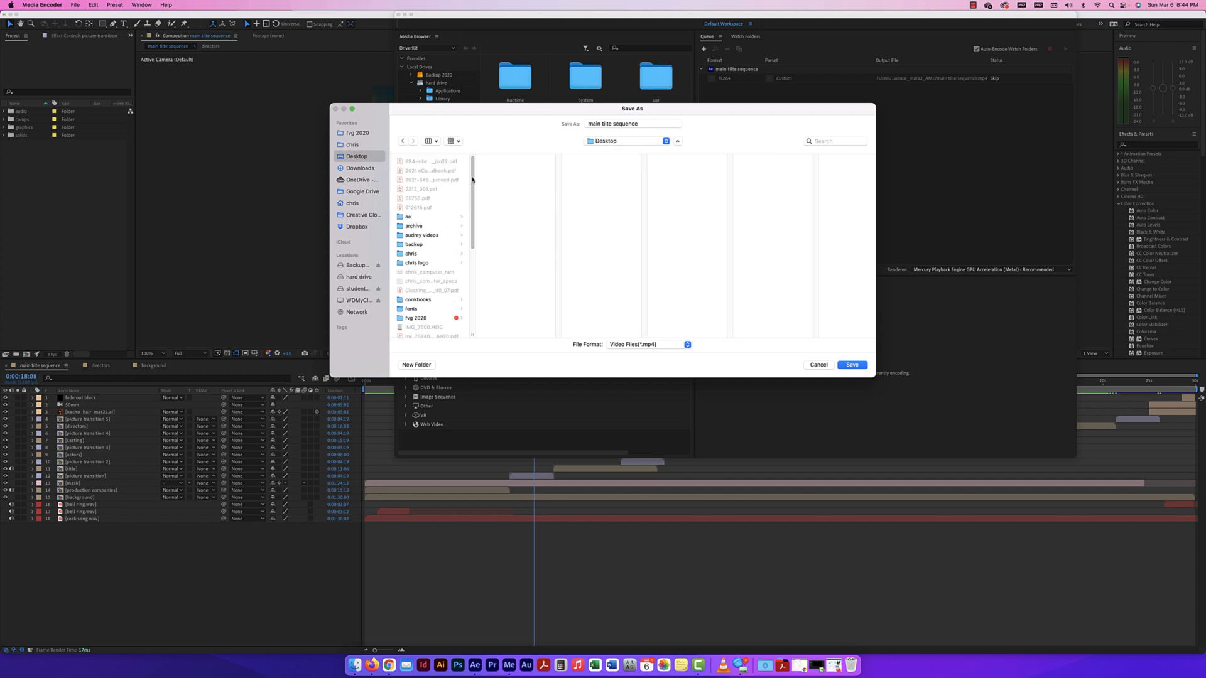
scroll(437, 268, down, 10)
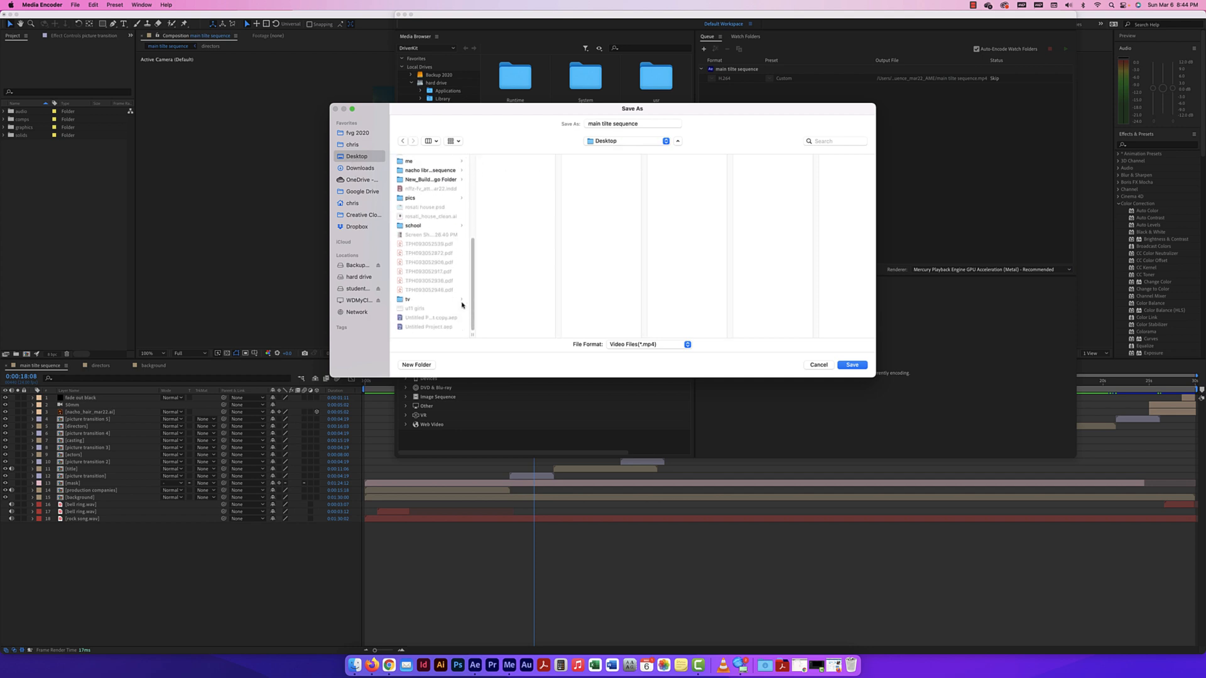
click(451, 175)
click(505, 181)
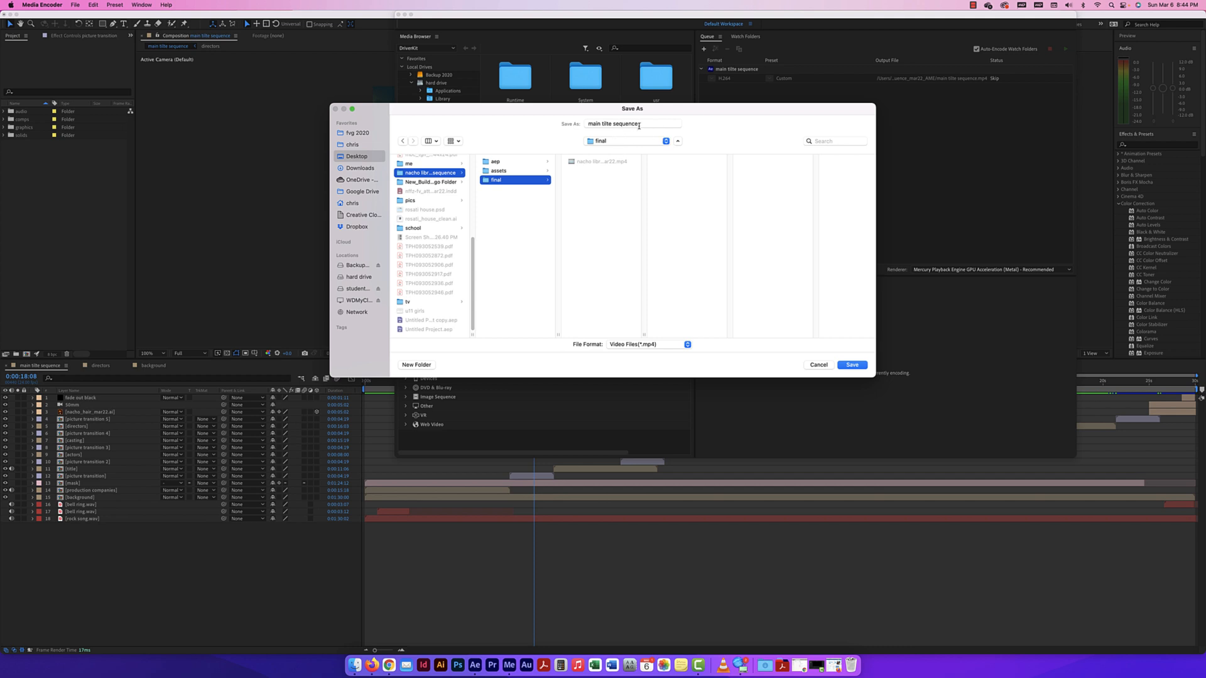
drag(639, 126, 569, 125)
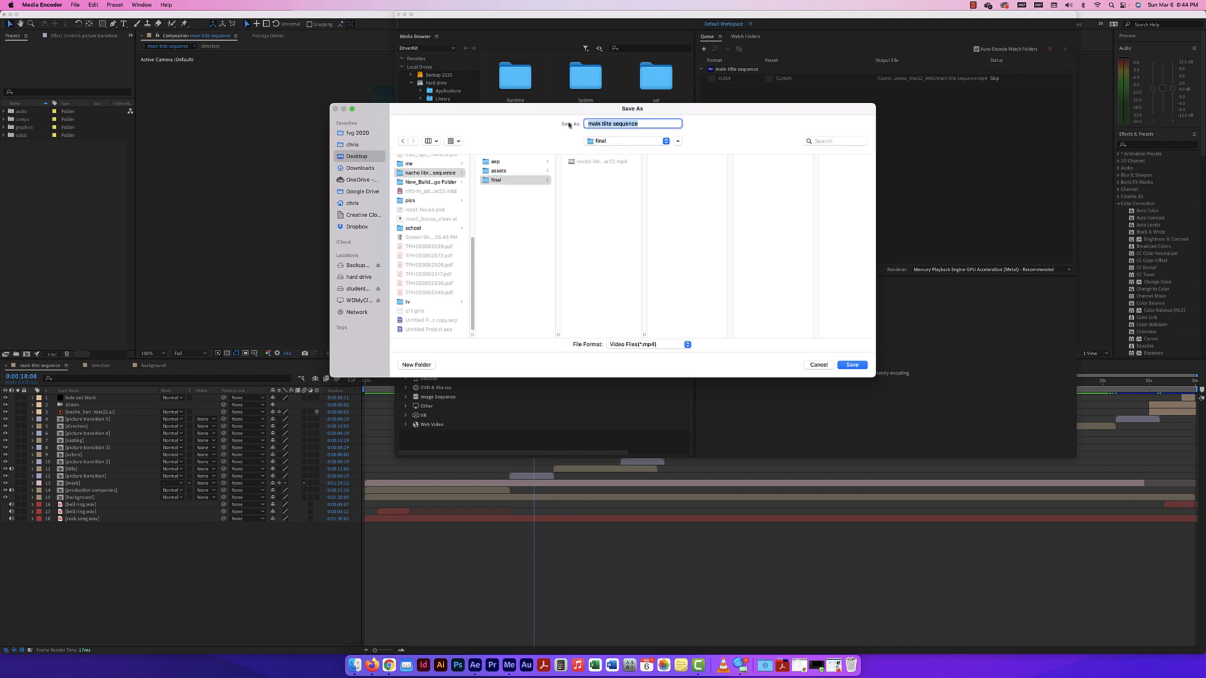
text(cicchinoc1_title sequence)
click(851, 365)
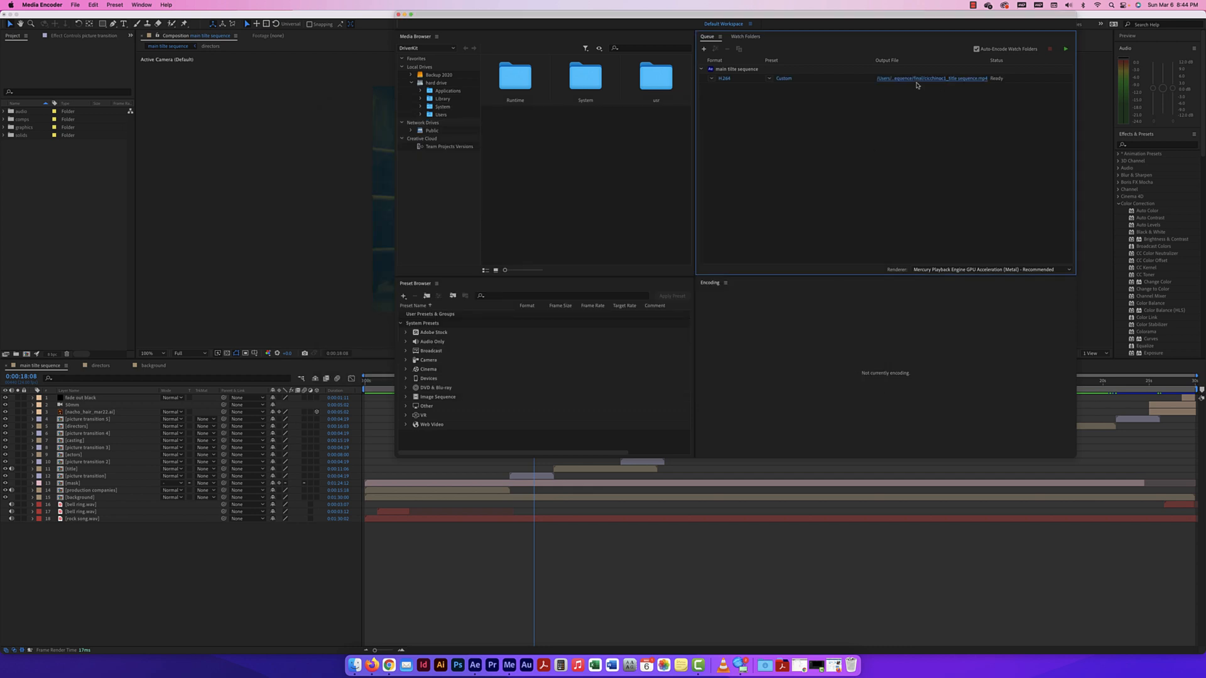
click(1065, 49)
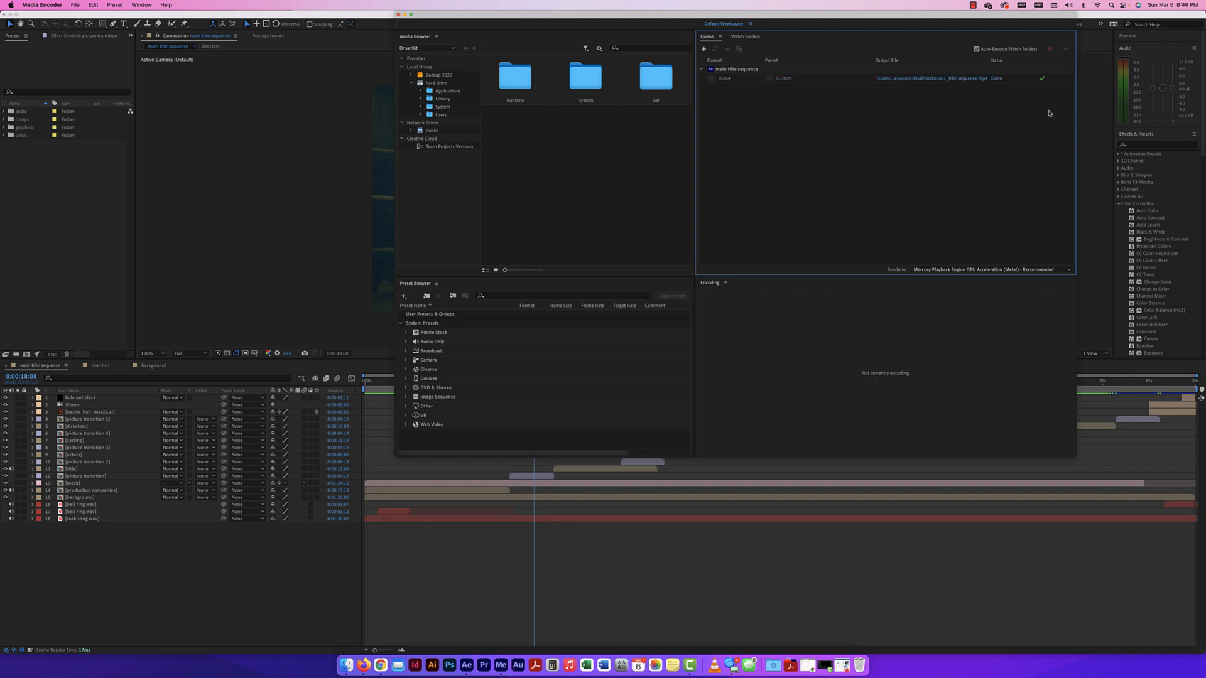
Locate the encoded title sequence MP4 in the final folder and play it in VLC to check the export
click(914, 79)
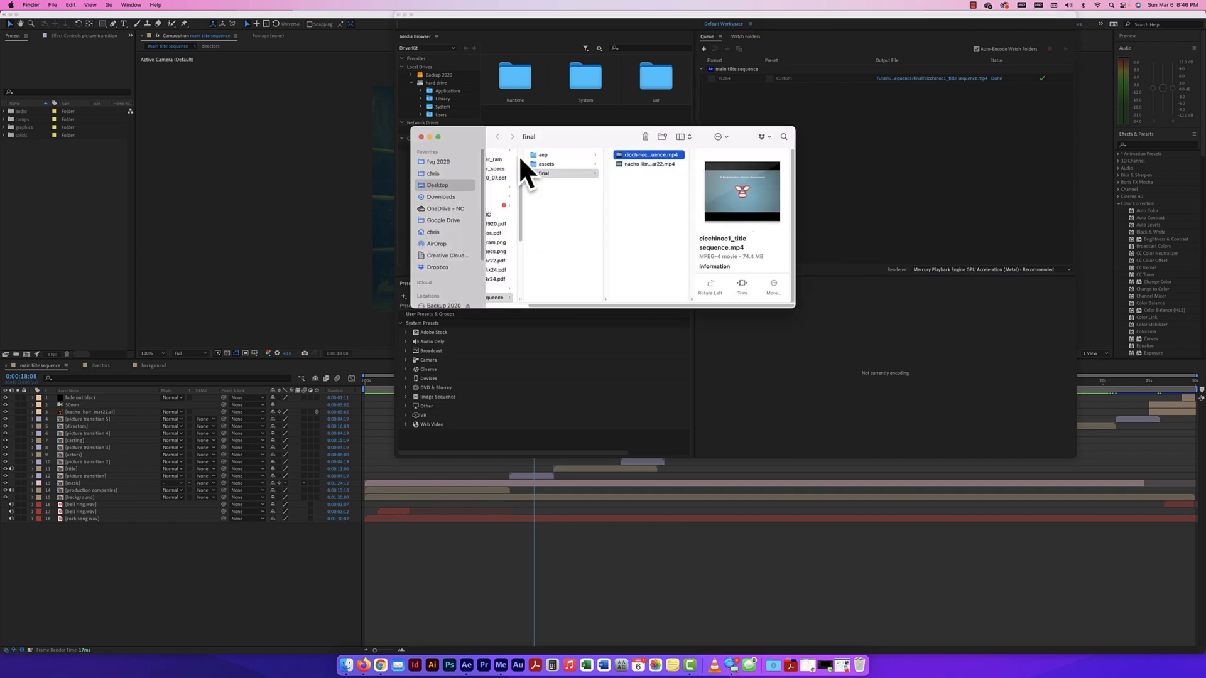
right_click(657, 155)
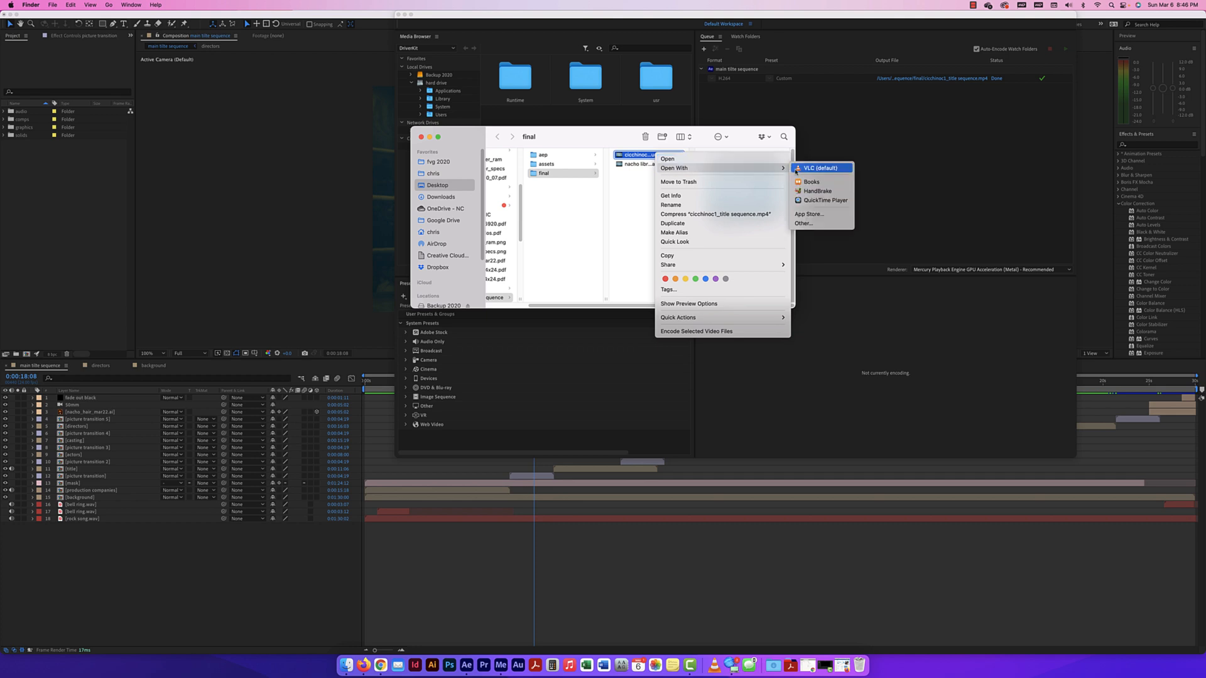
click(809, 169)
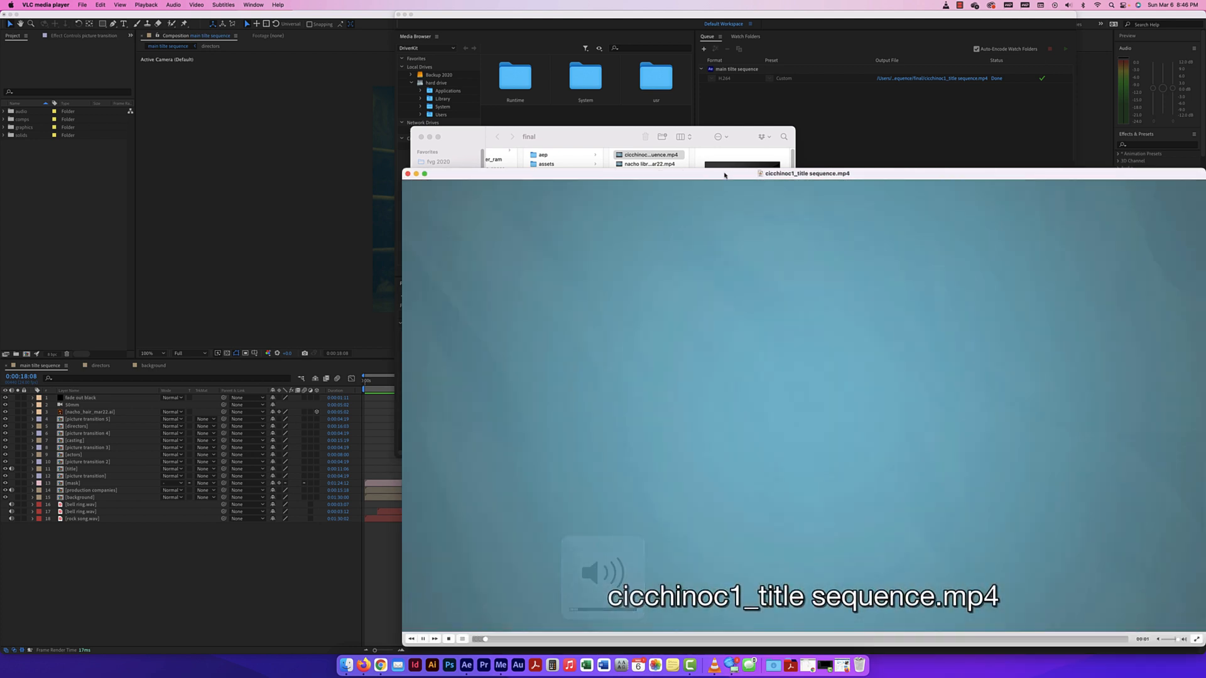
drag(719, 175, 496, 94)
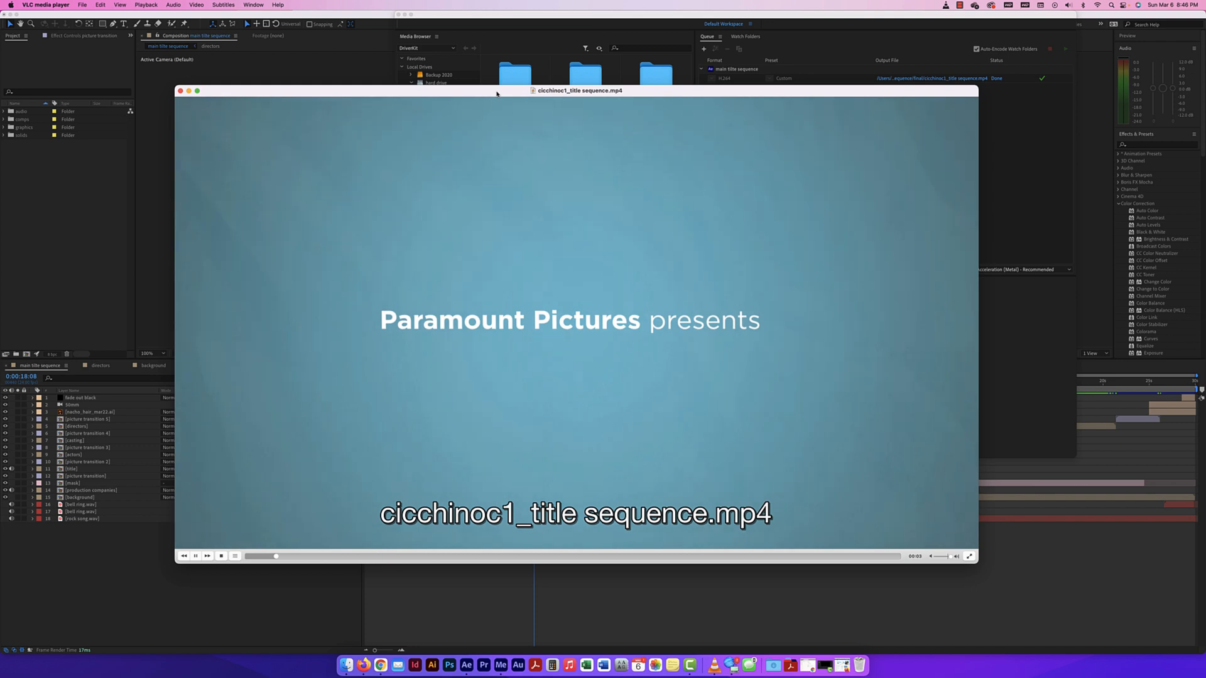